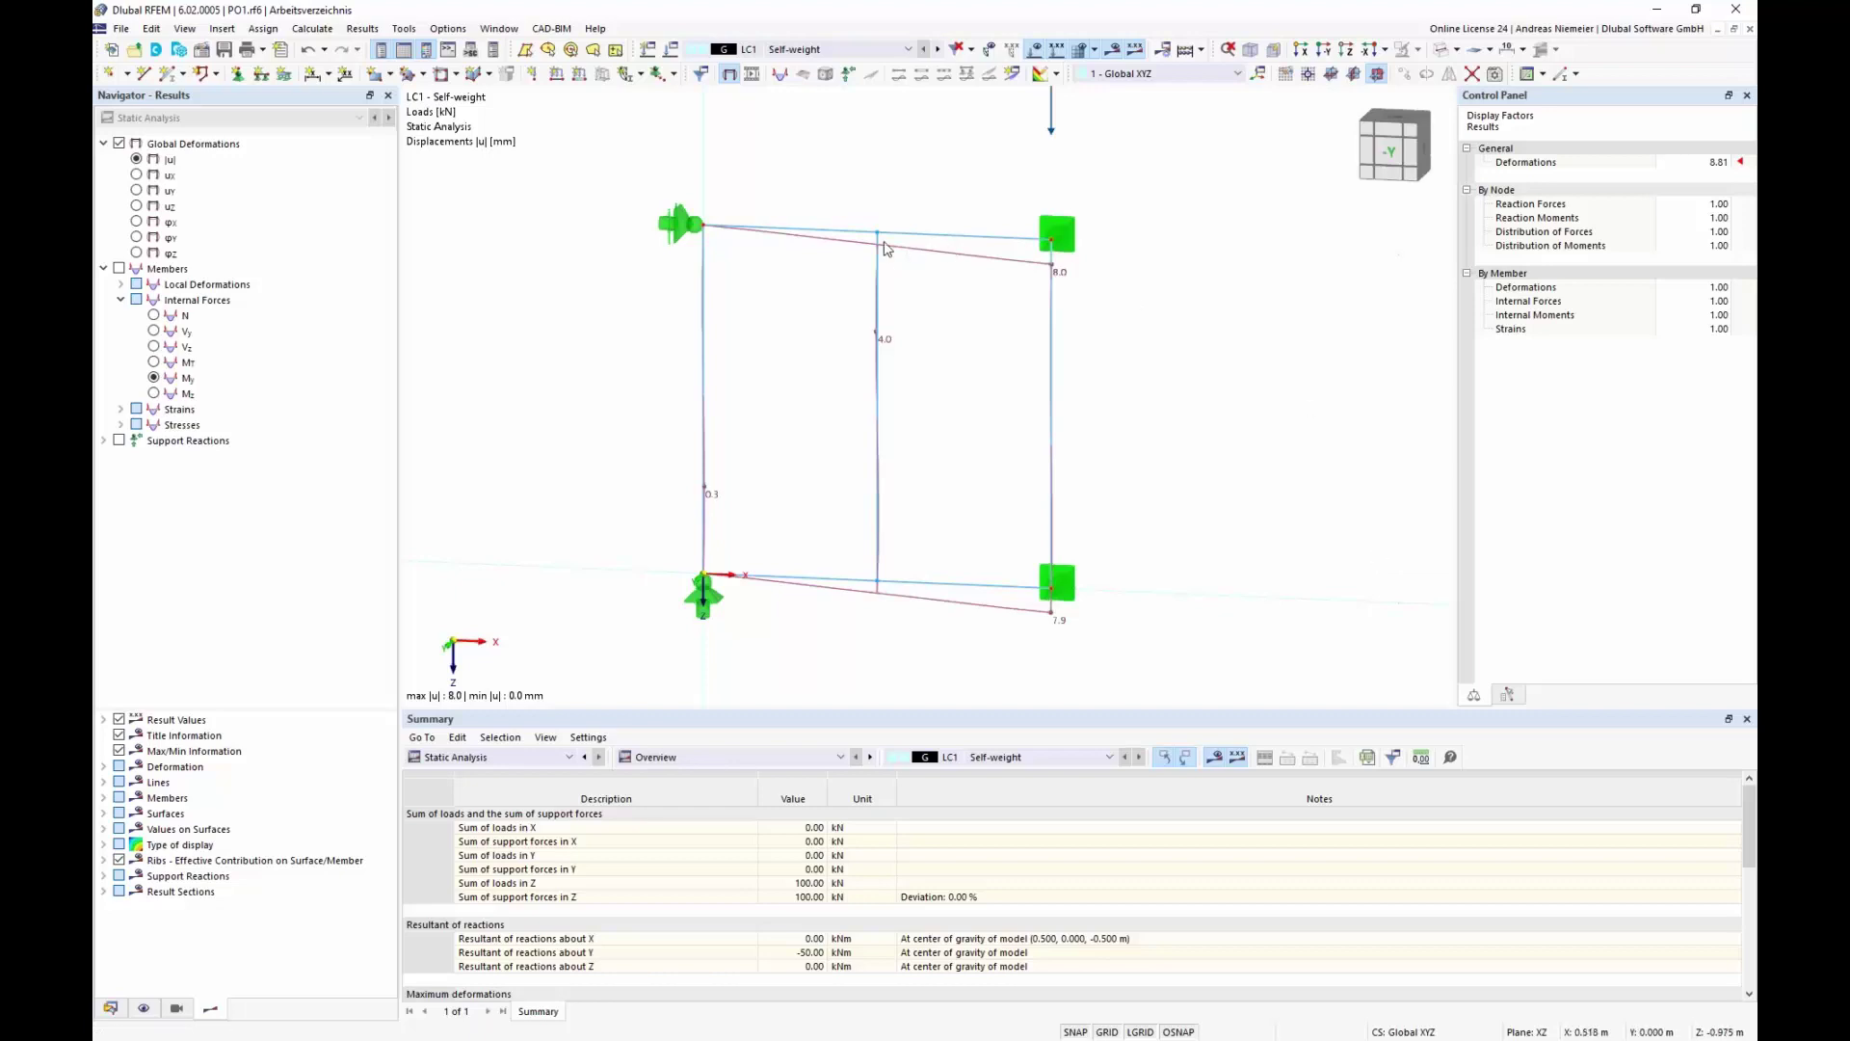
Examine the node type and on-member distances, in percent and metres, of the node at the middle of the upper member
{"action": "scroll", "coordinate": [887, 243], "scroll_direction": "up", "scroll_amount": 1}
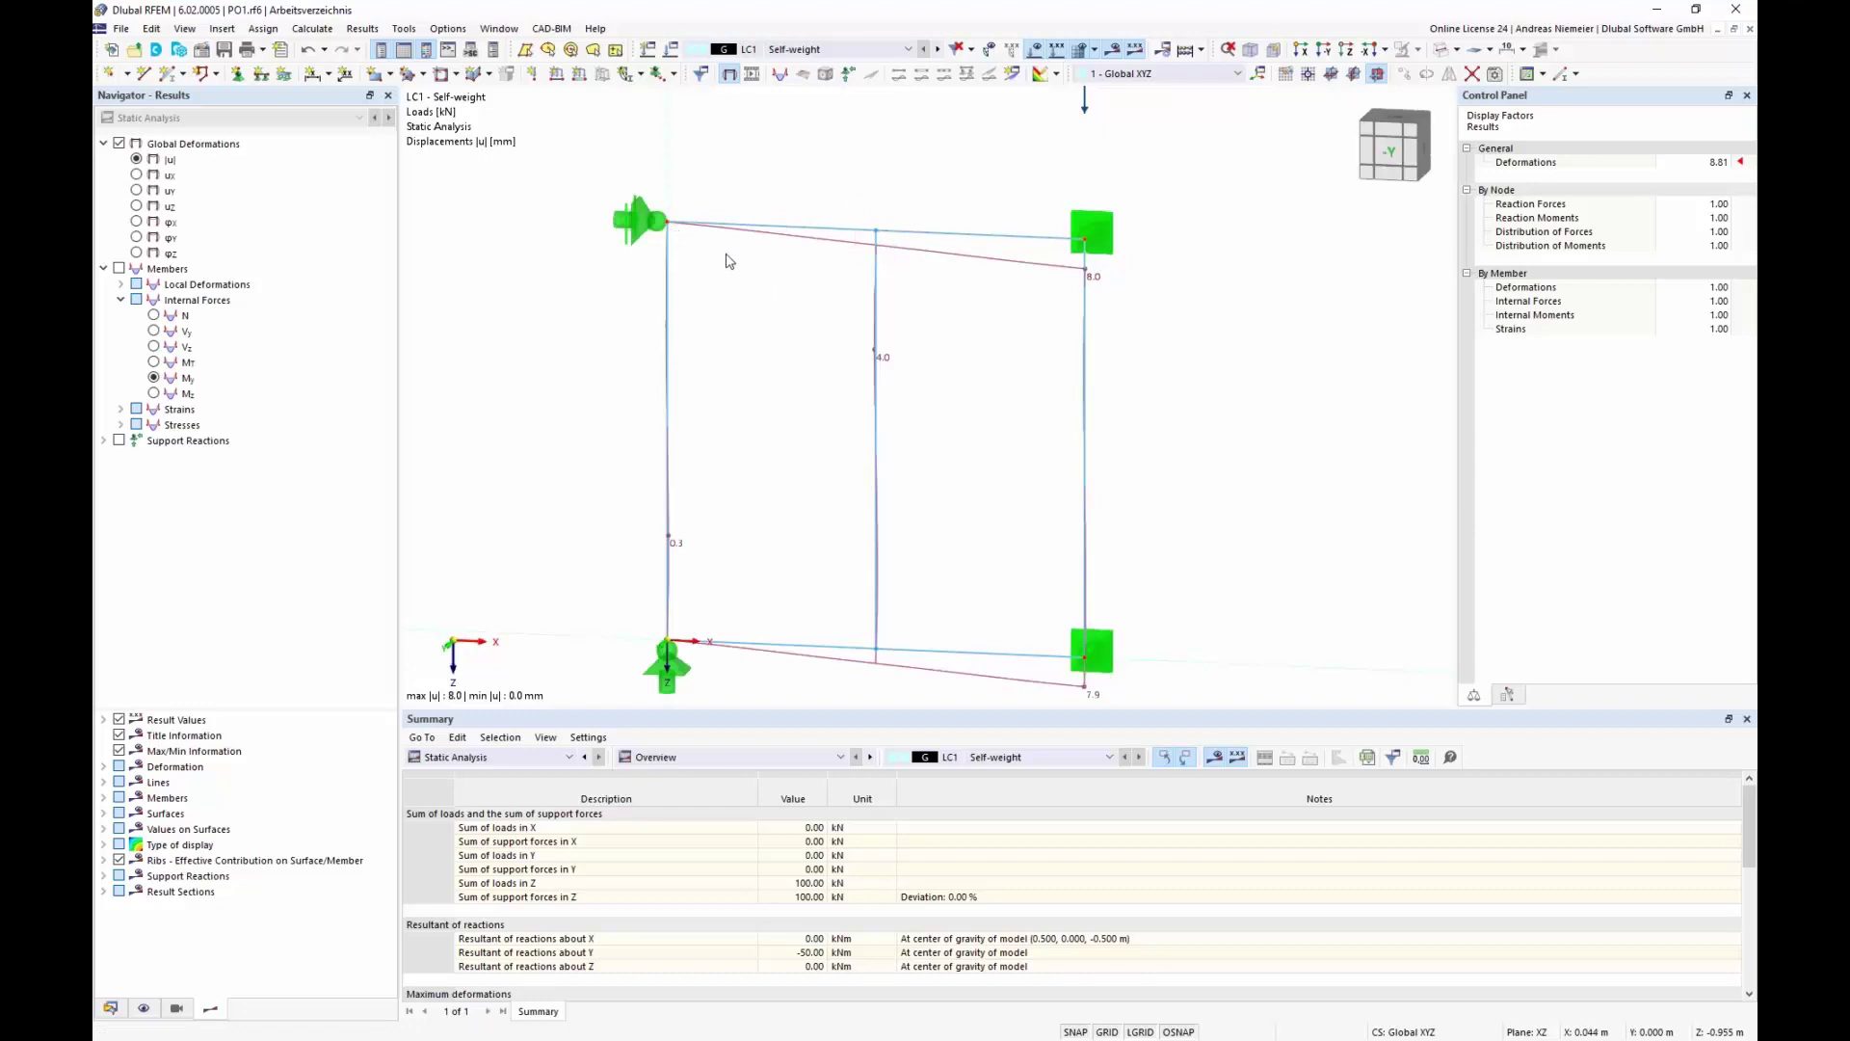
{"action": "double_click", "coordinate": [877, 235]}
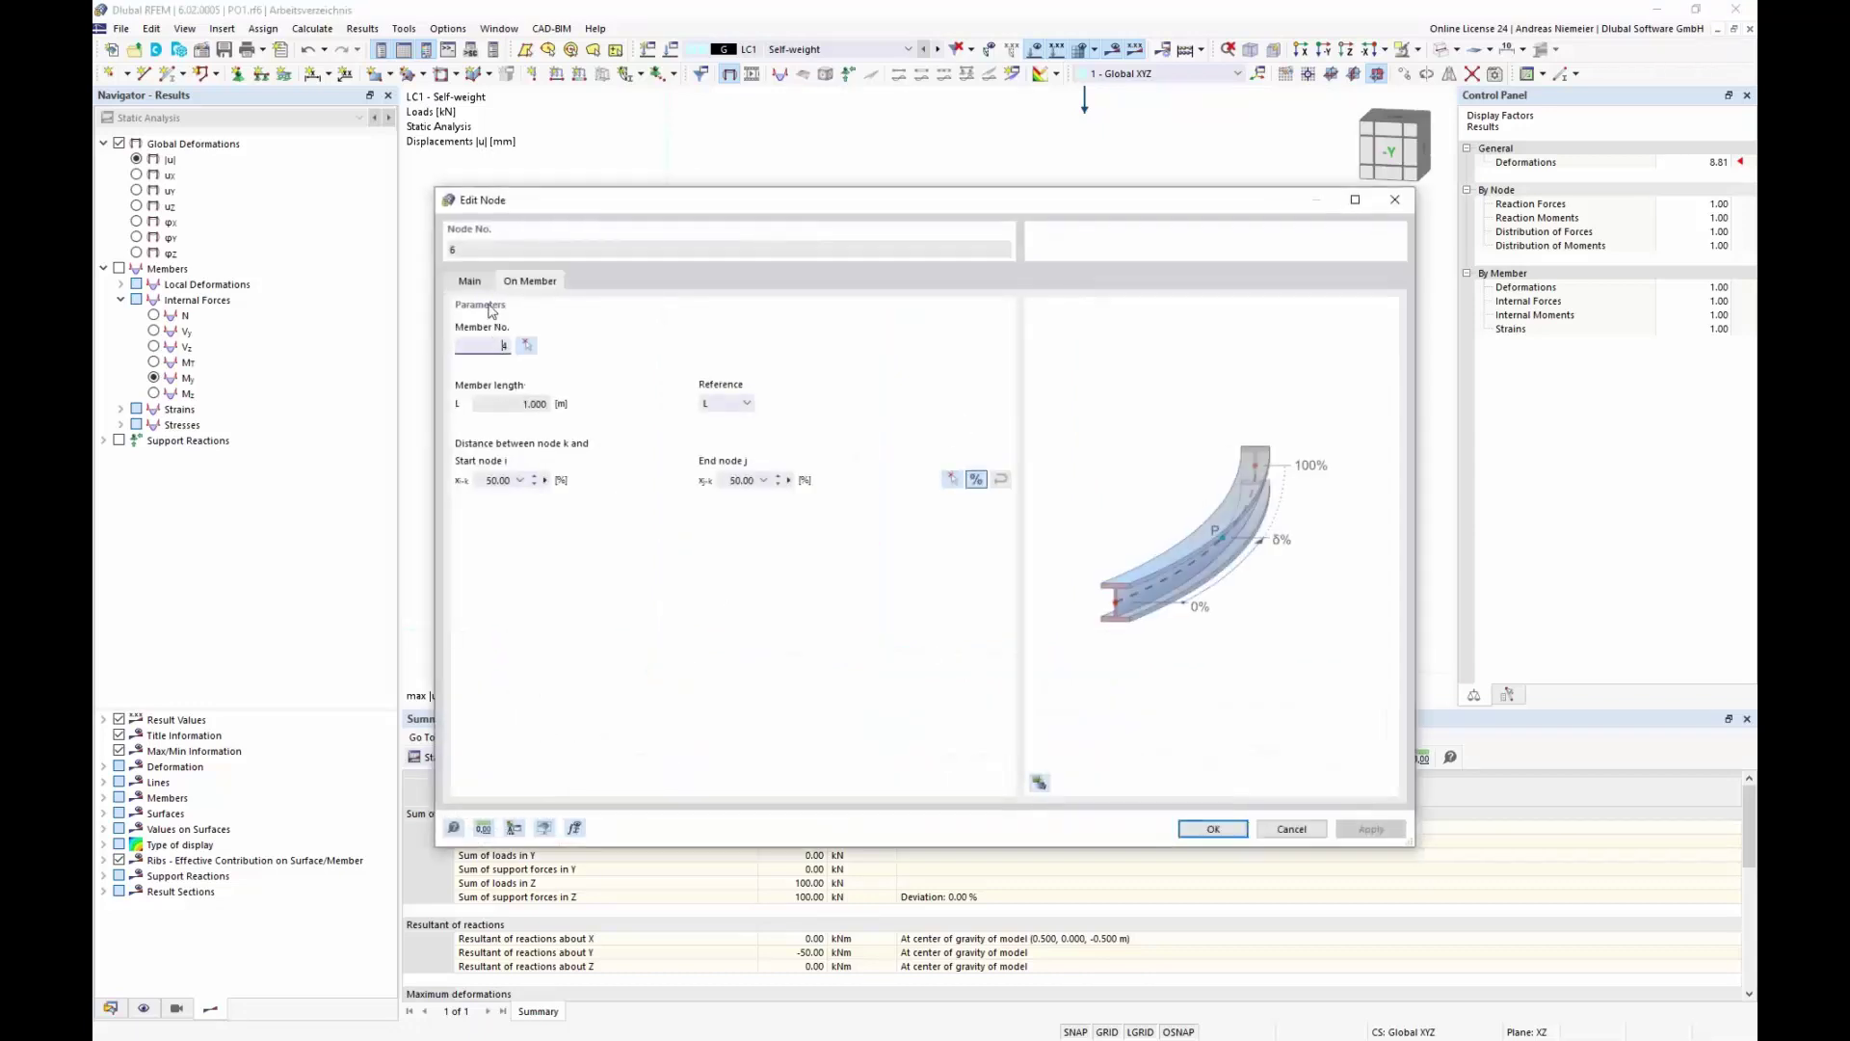
{"action": "left_click", "coordinate": [471, 281]}
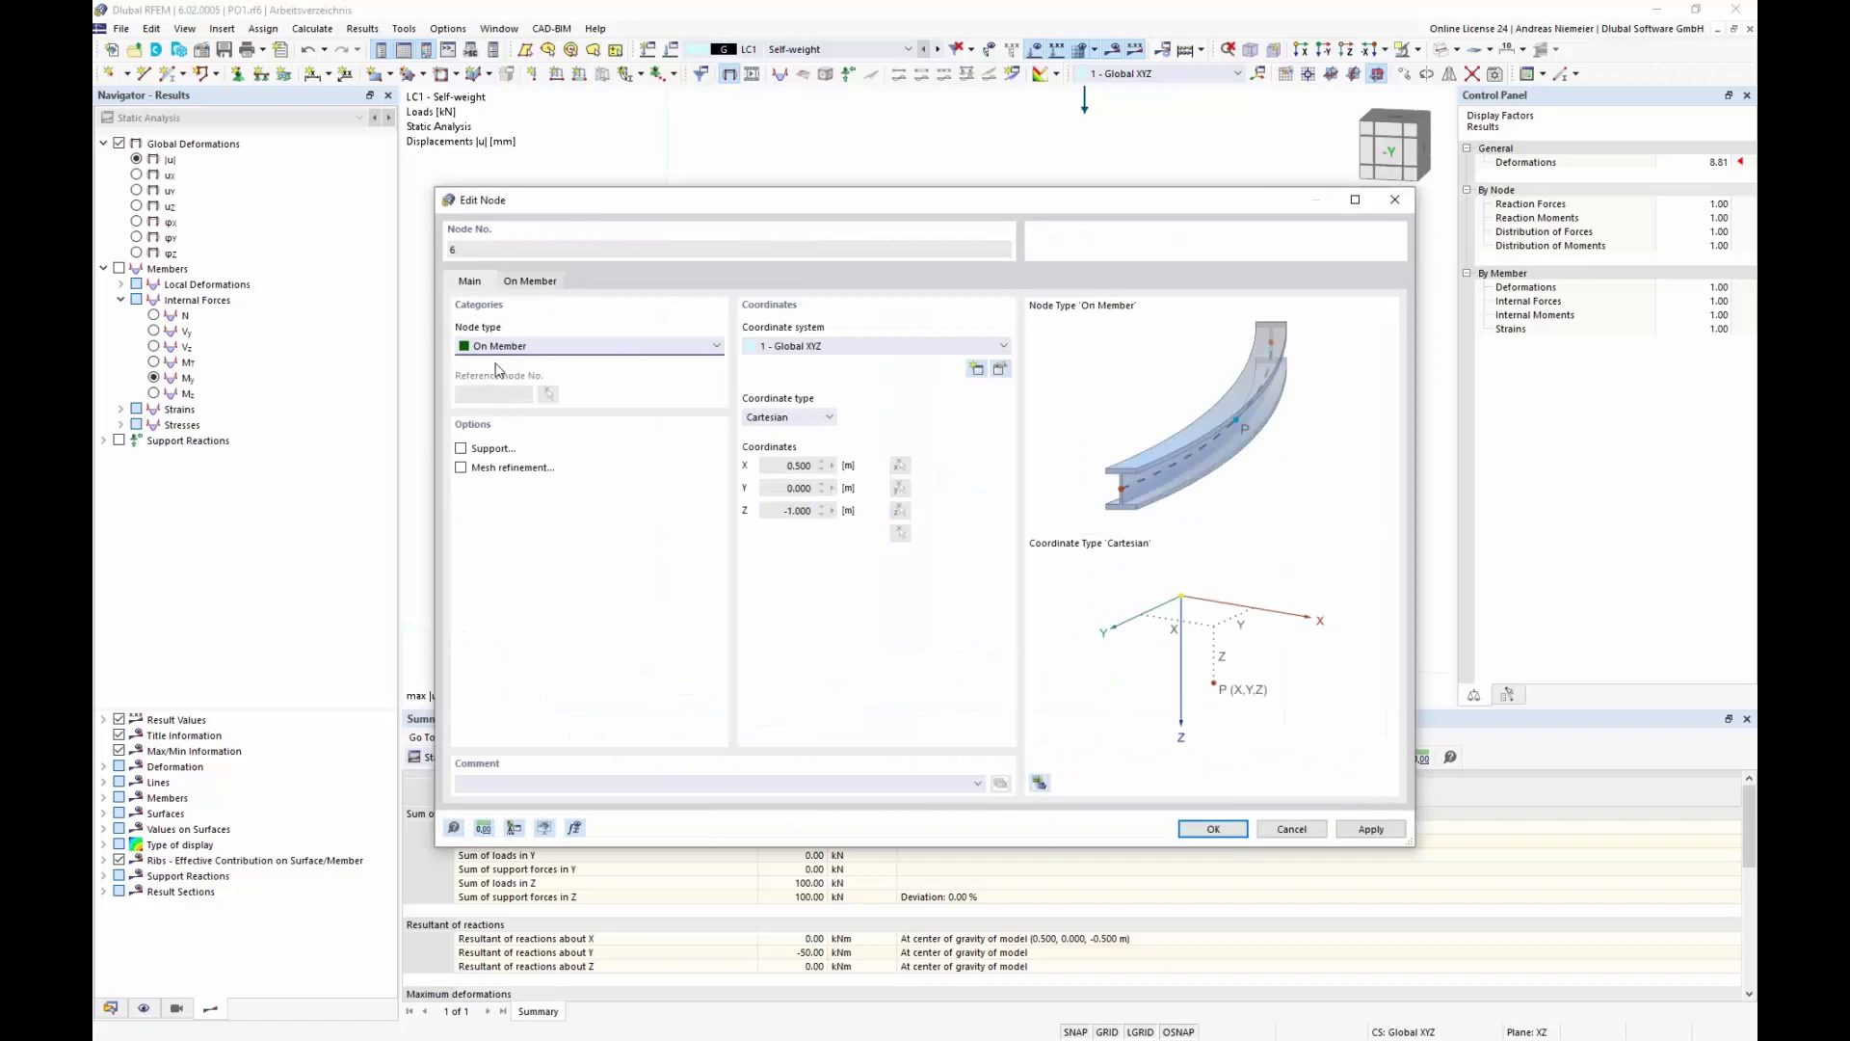
{"action": "left_click", "coordinate": [552, 289]}
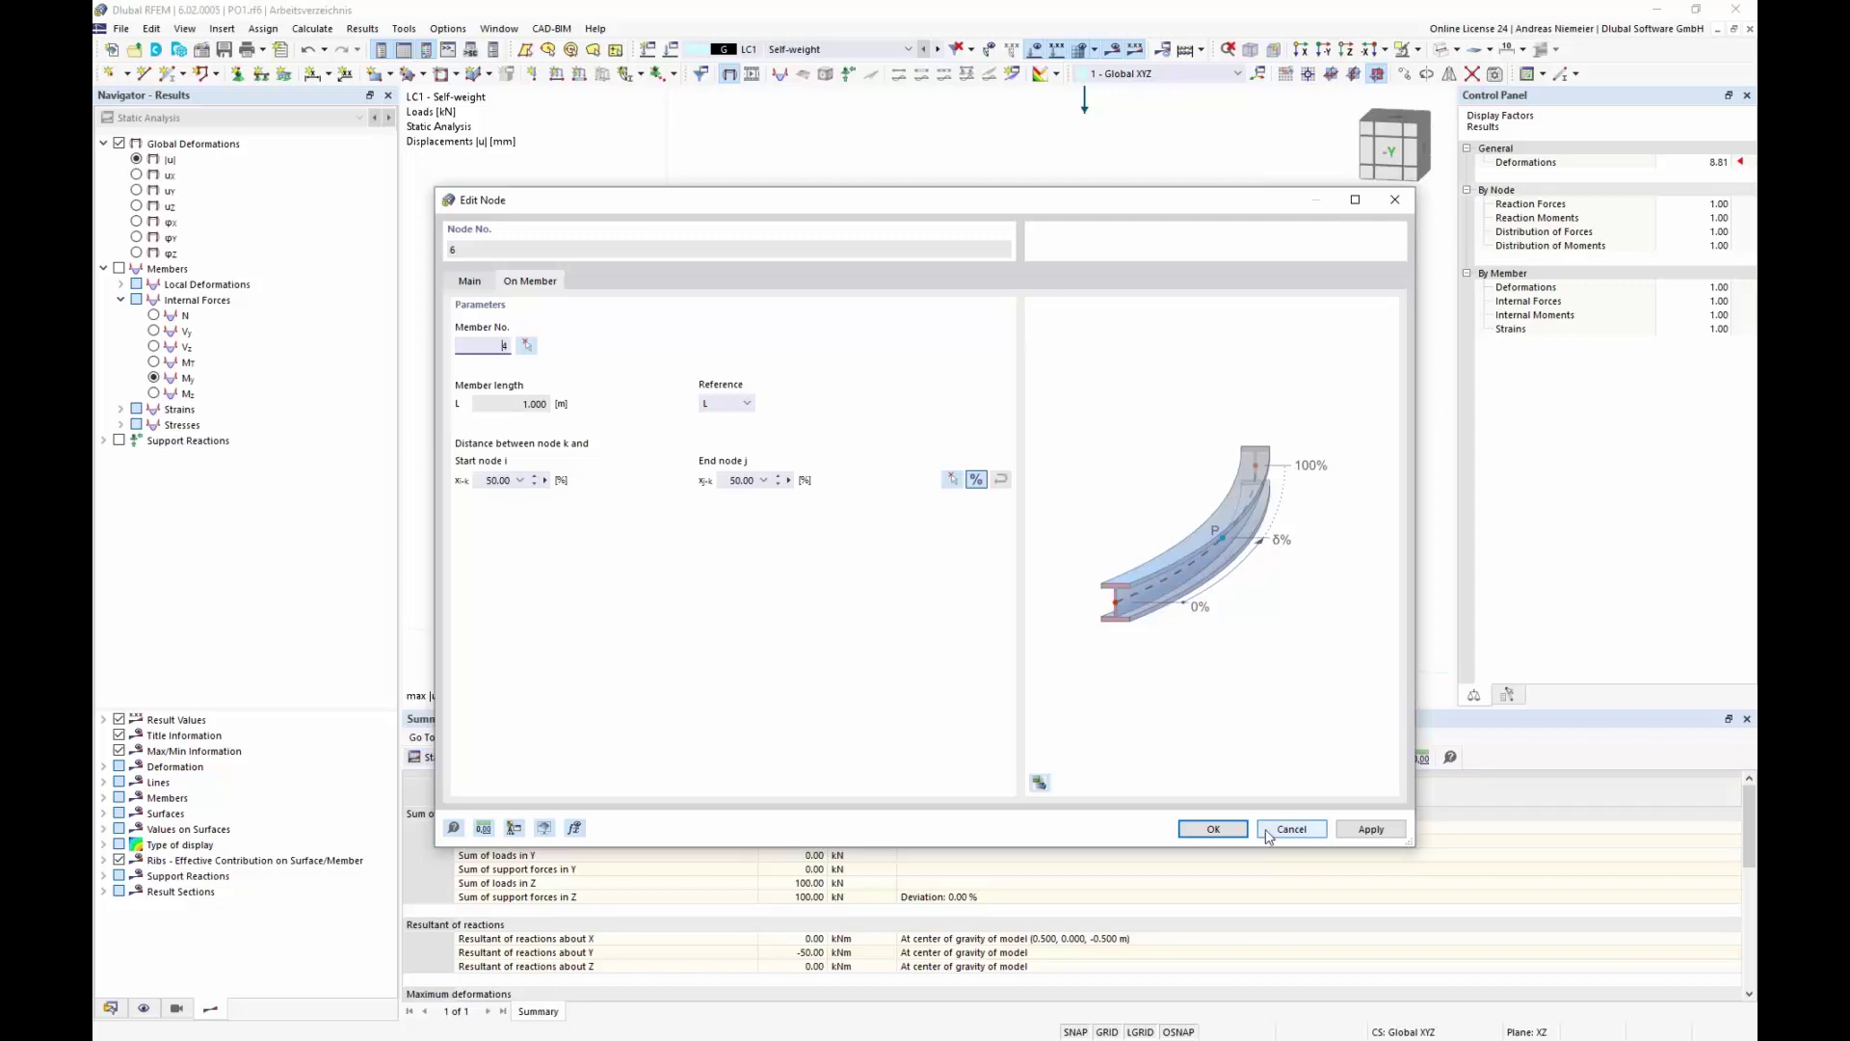
{"action": "left_click", "coordinate": [977, 479]}
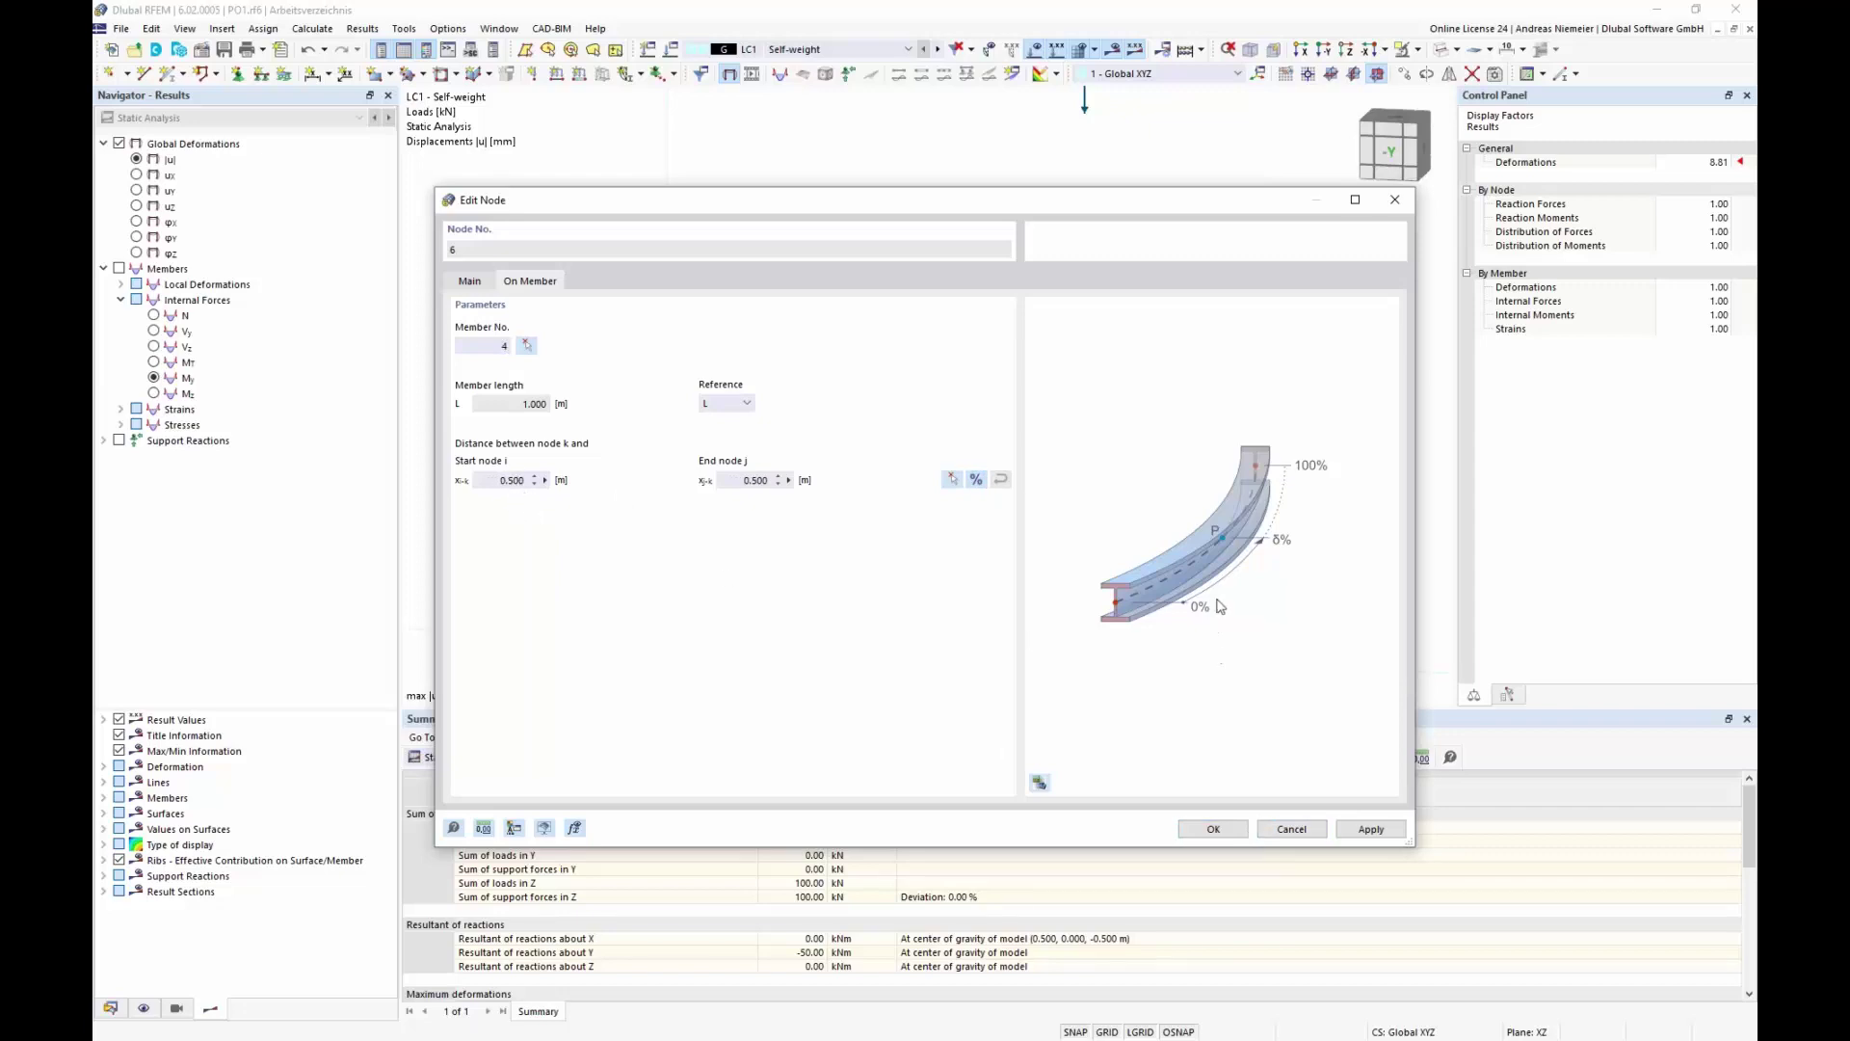
{"action": "left_click", "coordinate": [1291, 831]}
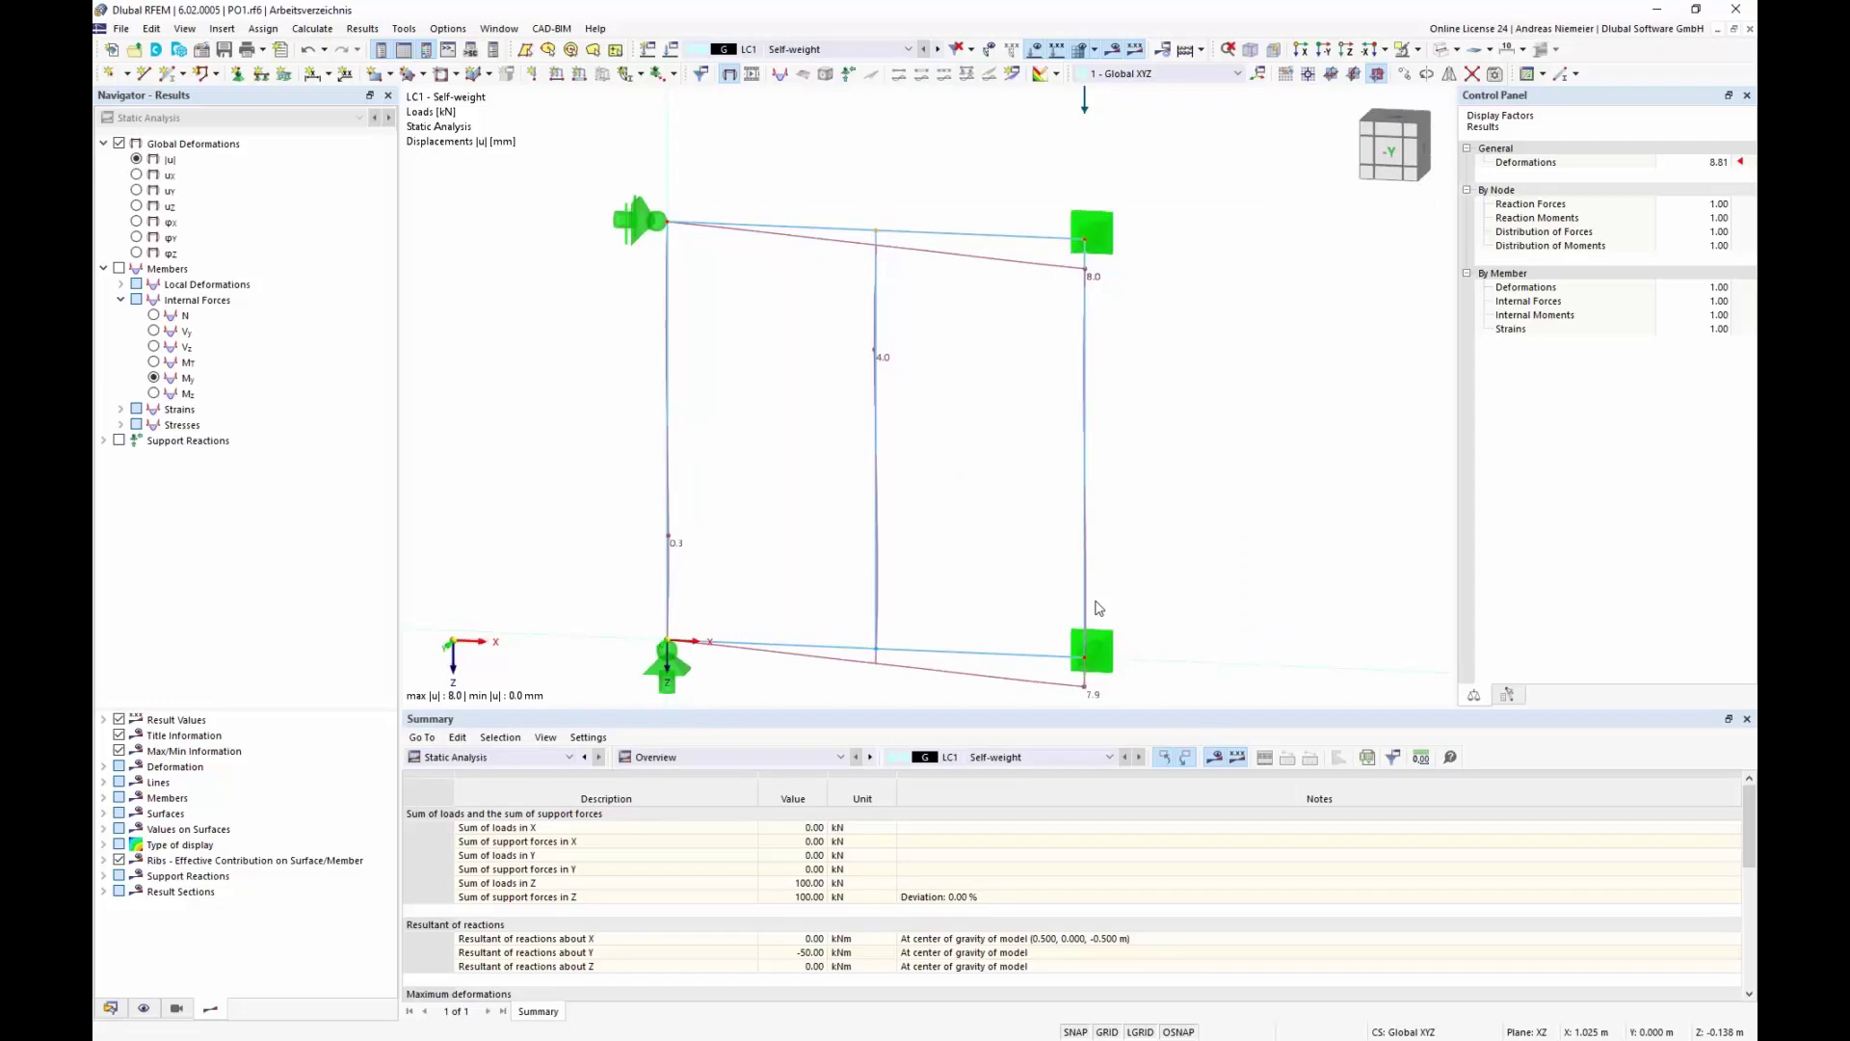
Create a global parameter named Xtop in the Lengths unit group
{"action": "left_click", "coordinate": [152, 29]}
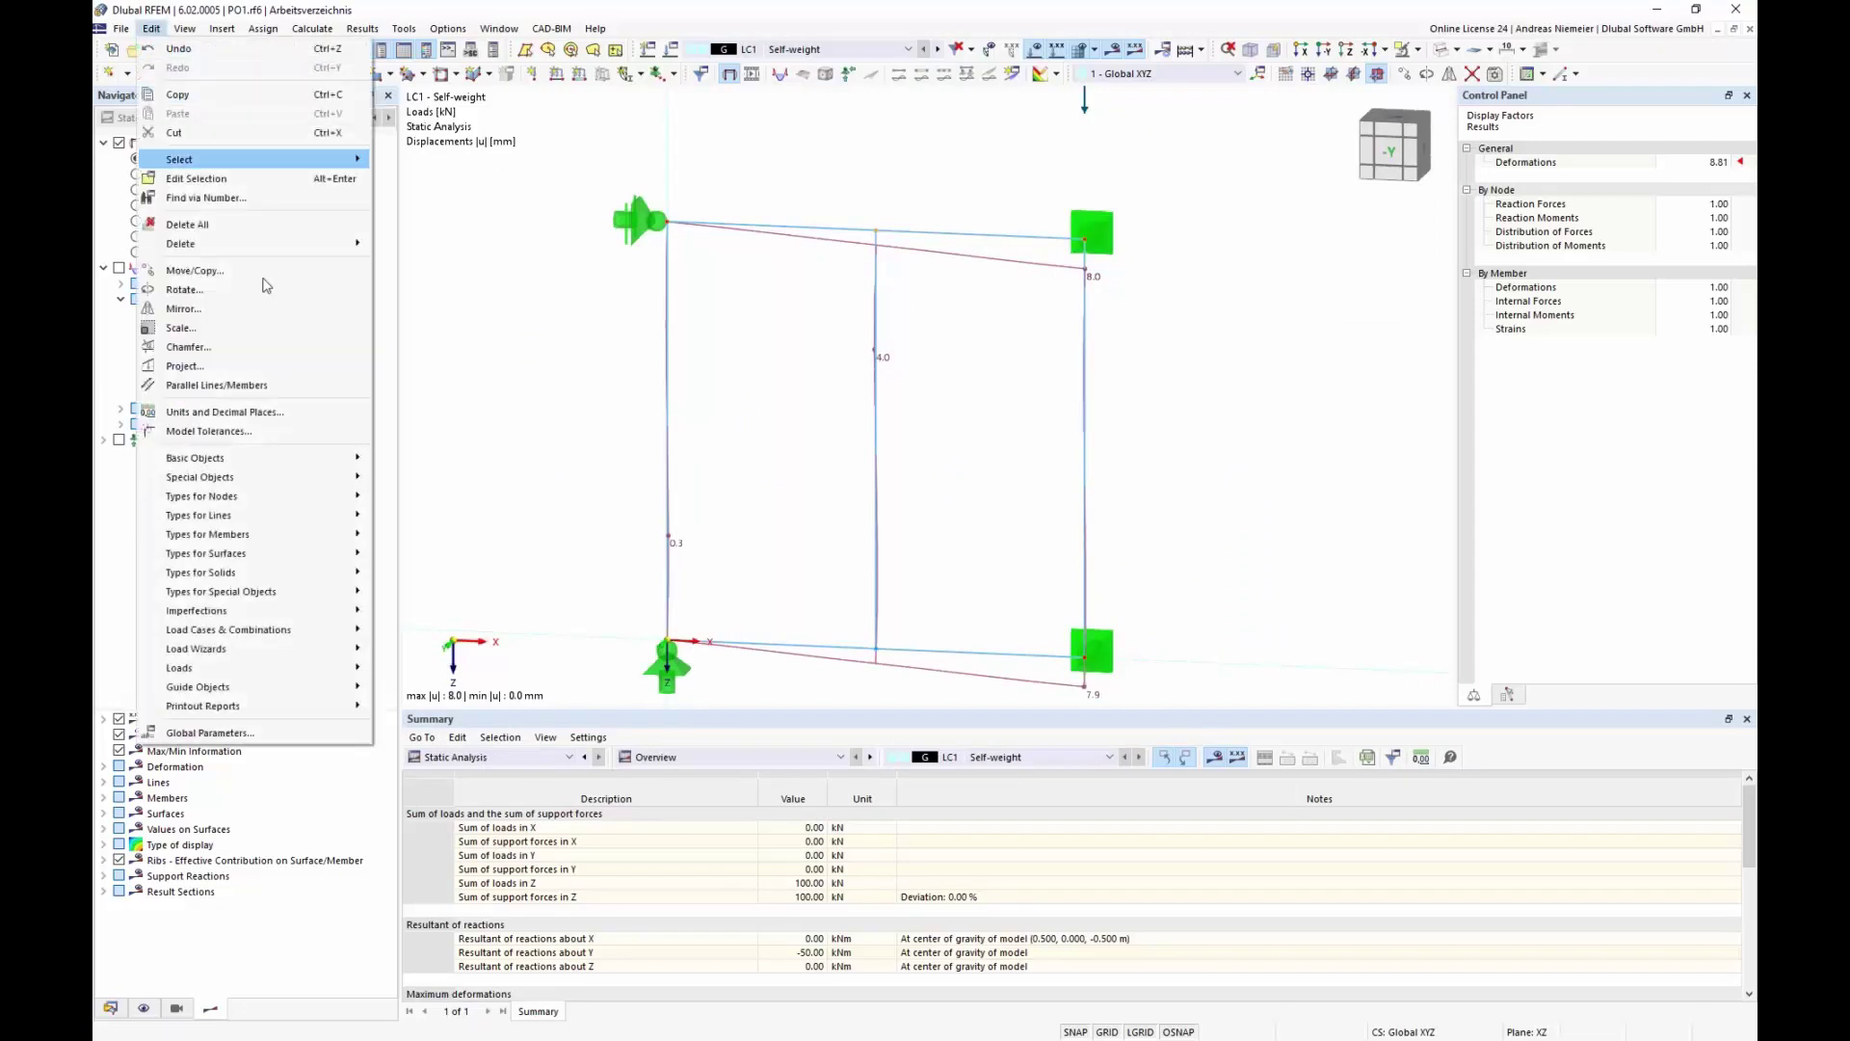
{"action": "left_click", "coordinate": [231, 734]}
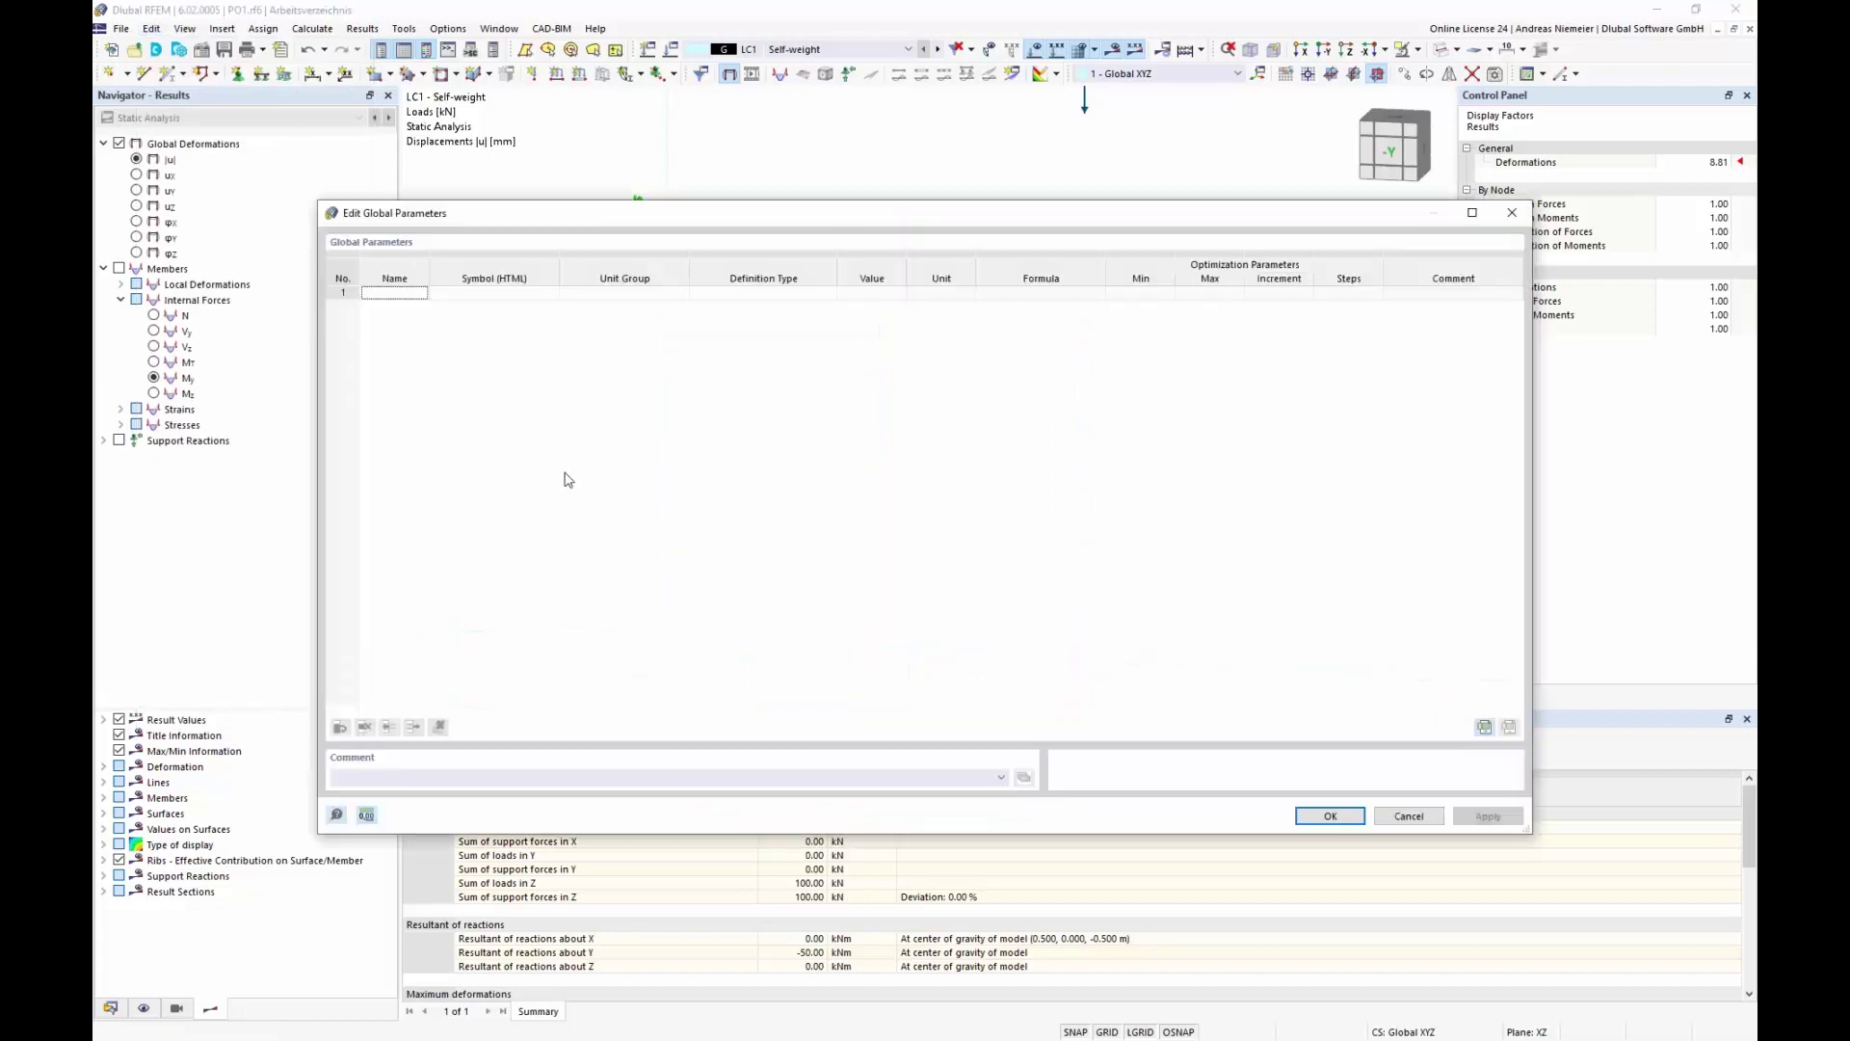
{"action": "left_click", "coordinate": [345, 293]}
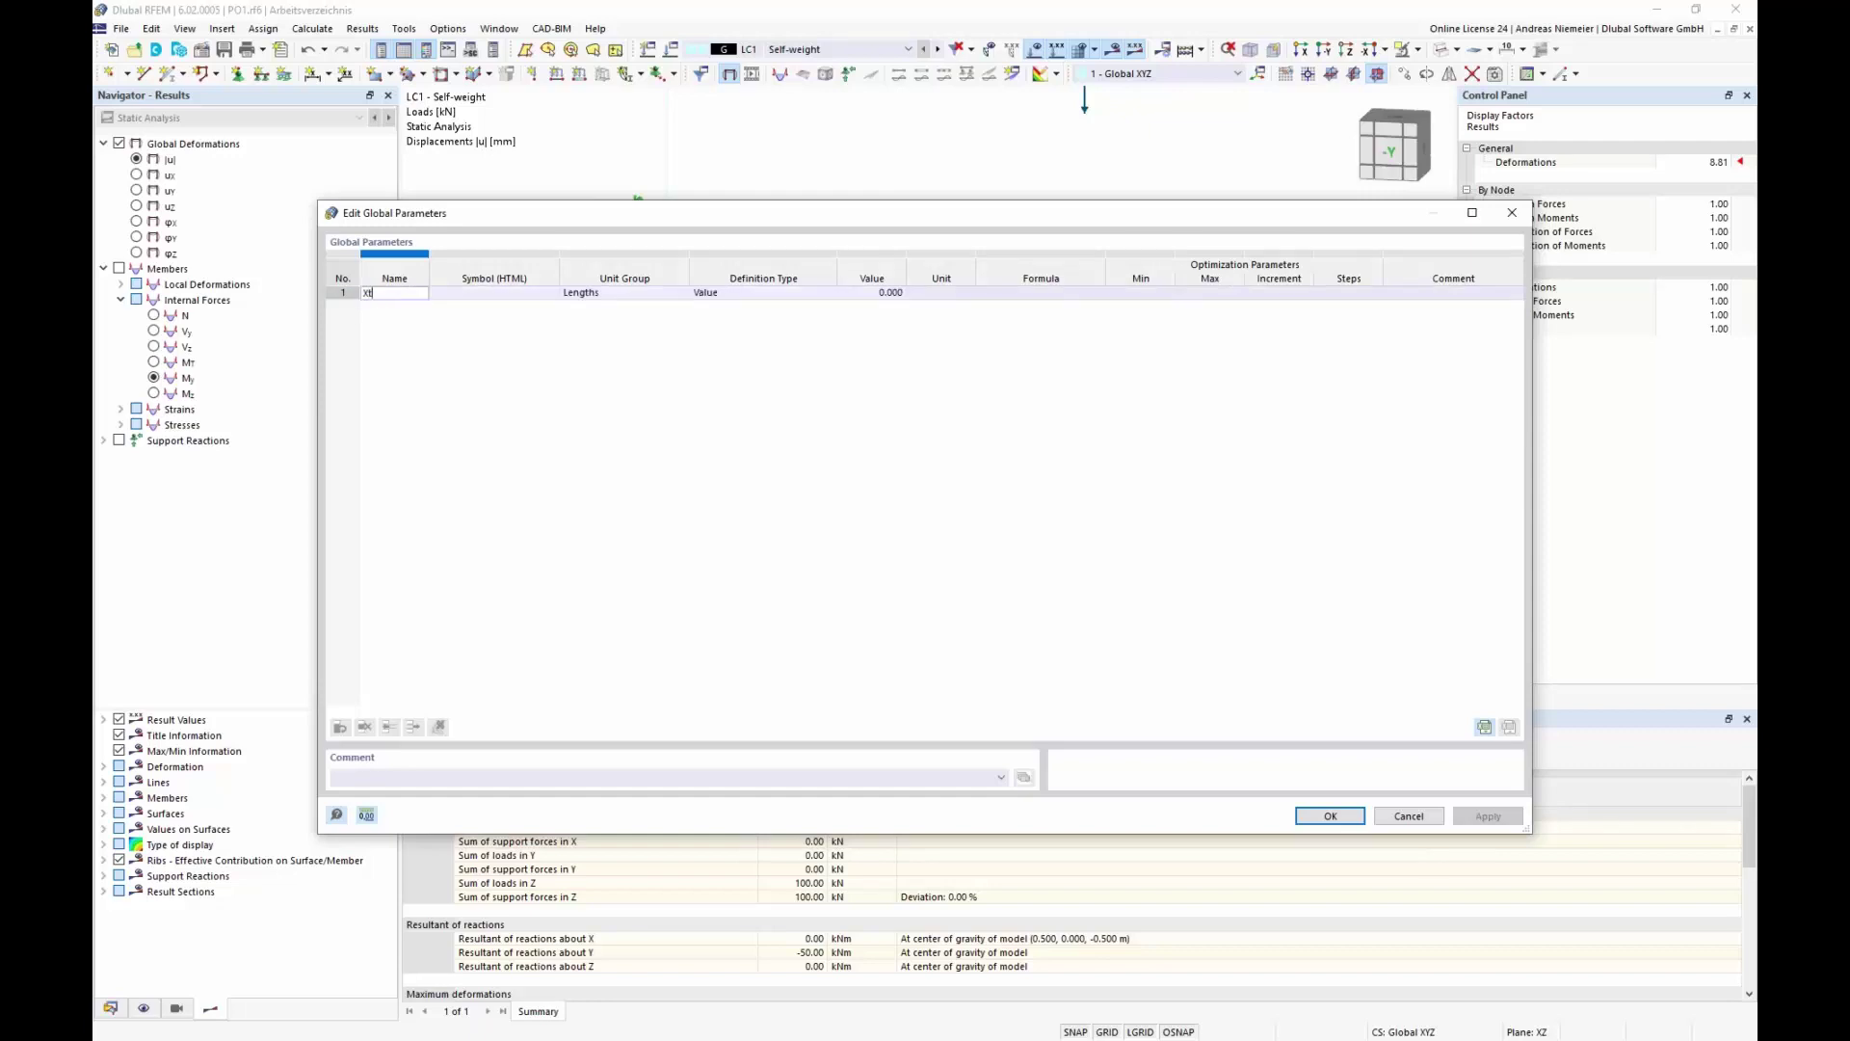
{"action": "type", "text": "Xtop"}
{"action": "key", "text": "Return"}
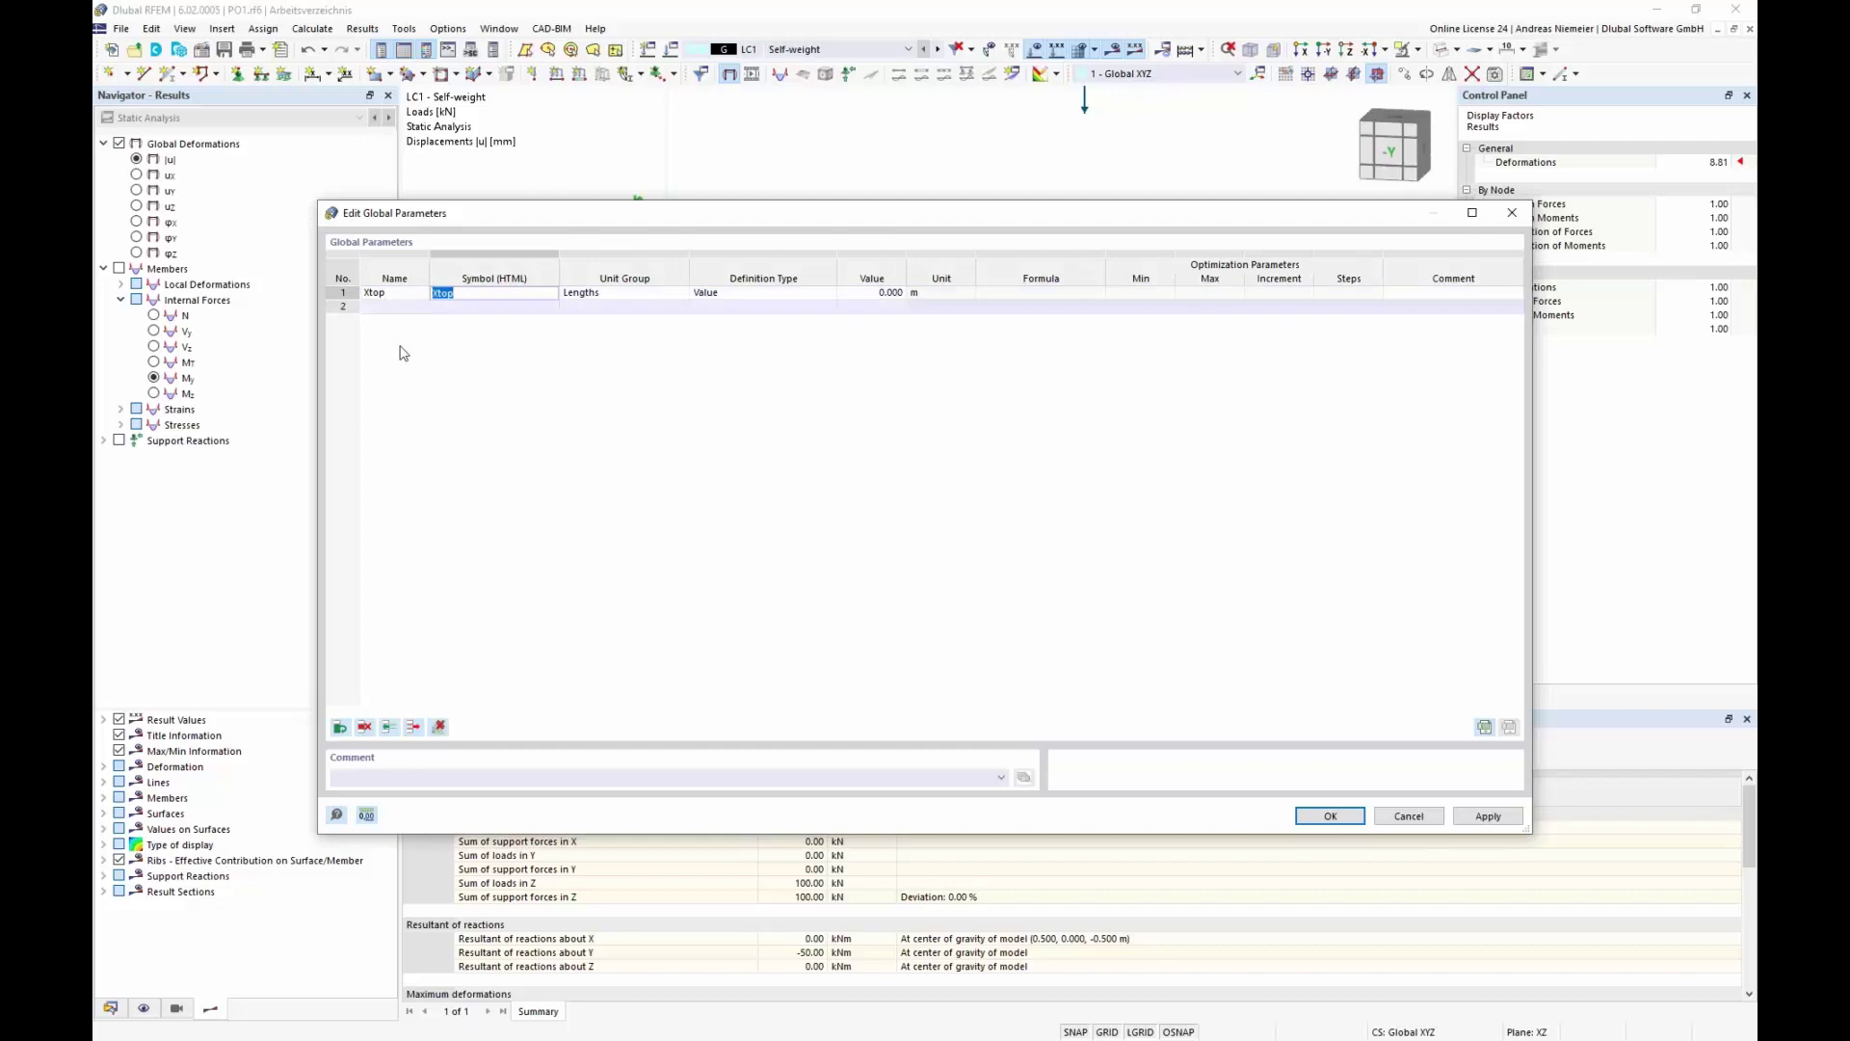
Add a second global length parameter named Xbottom and accept the parameter list
{"action": "left_click", "coordinate": [390, 308]}
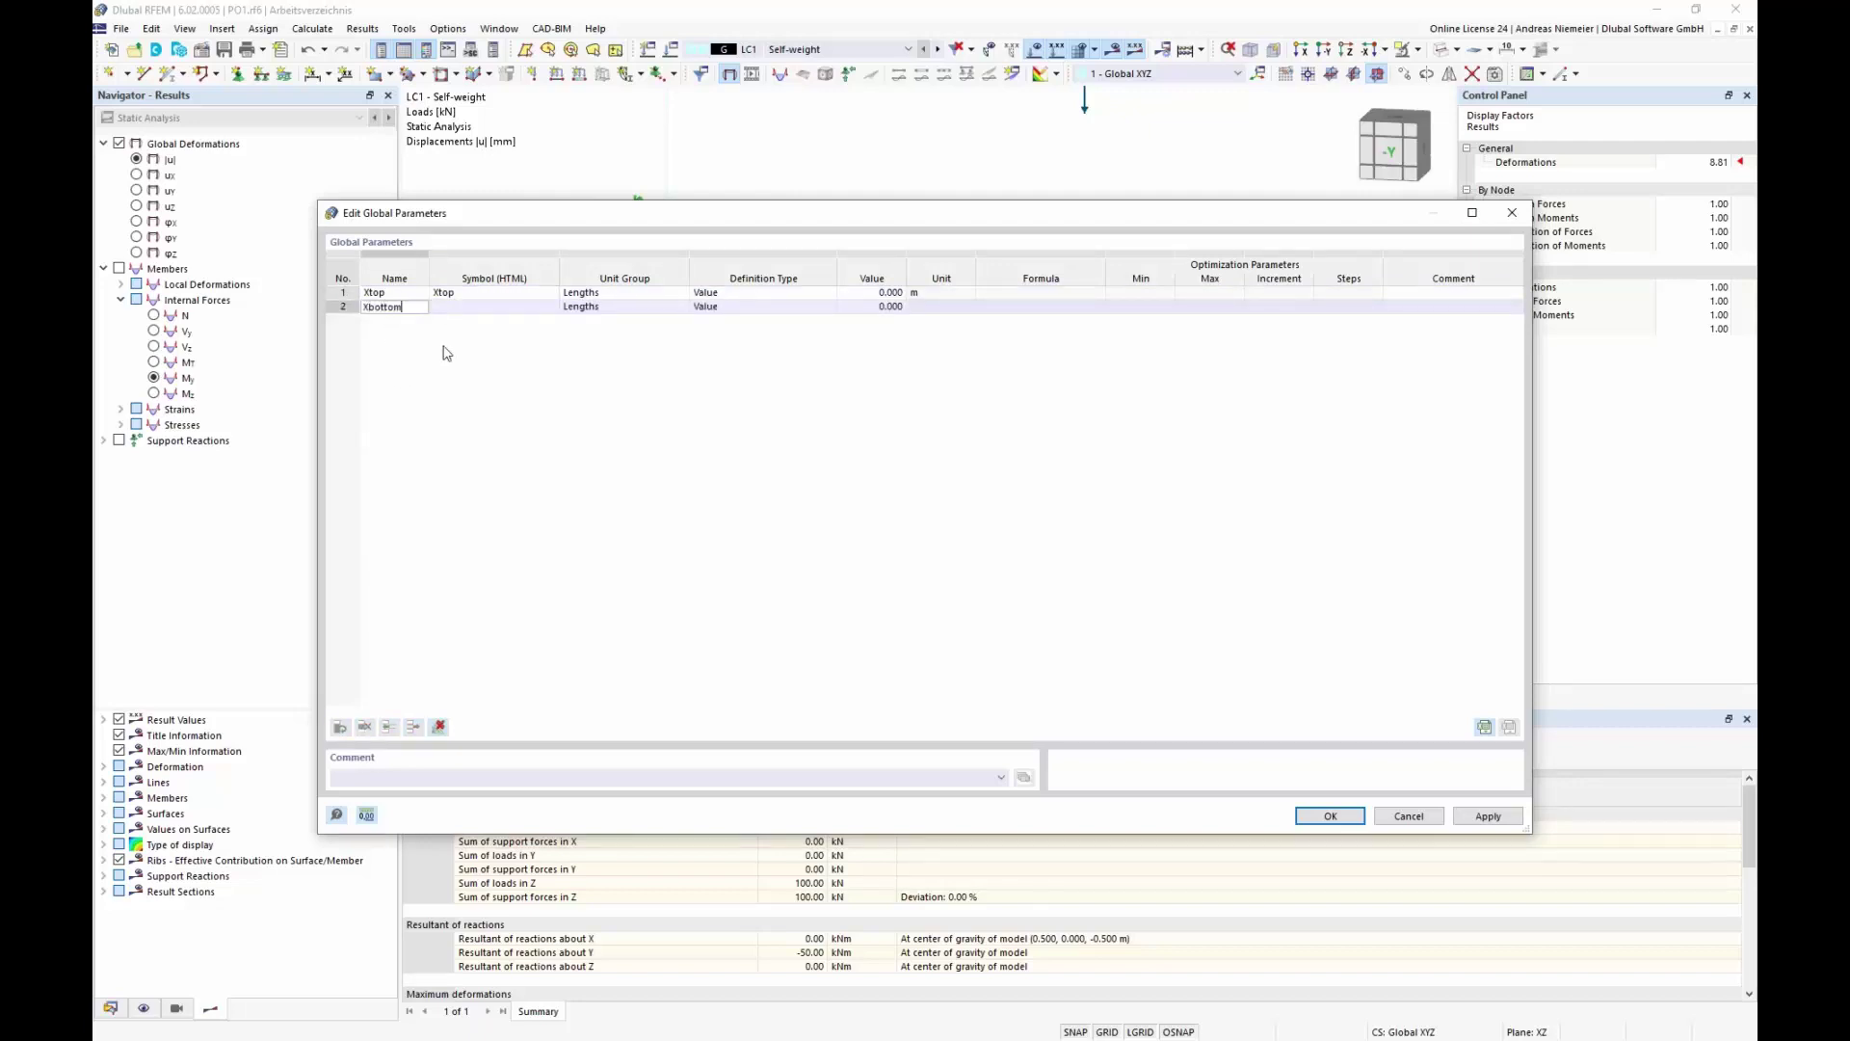
{"action": "type", "text": "Xbottom"}
{"action": "key", "text": "Return"}
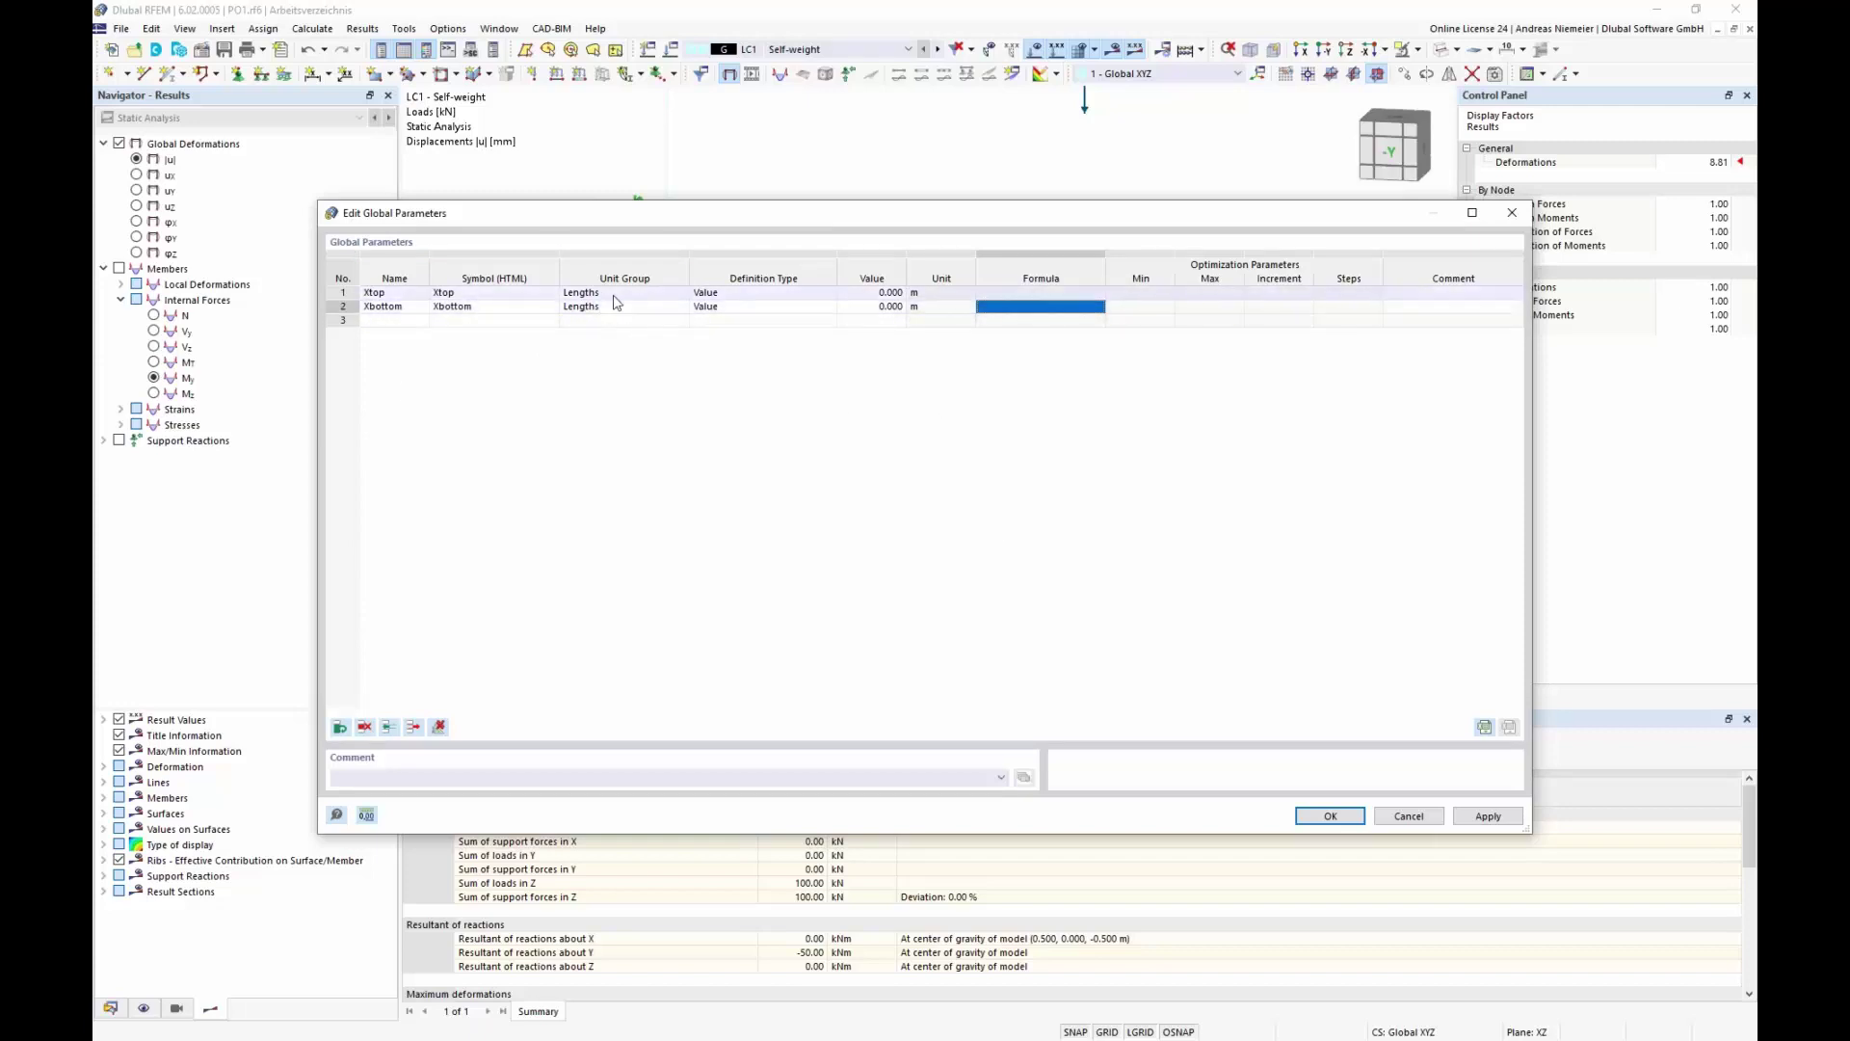
{"action": "left_click", "coordinate": [887, 293]}
{"action": "left_click", "coordinate": [891, 308]}
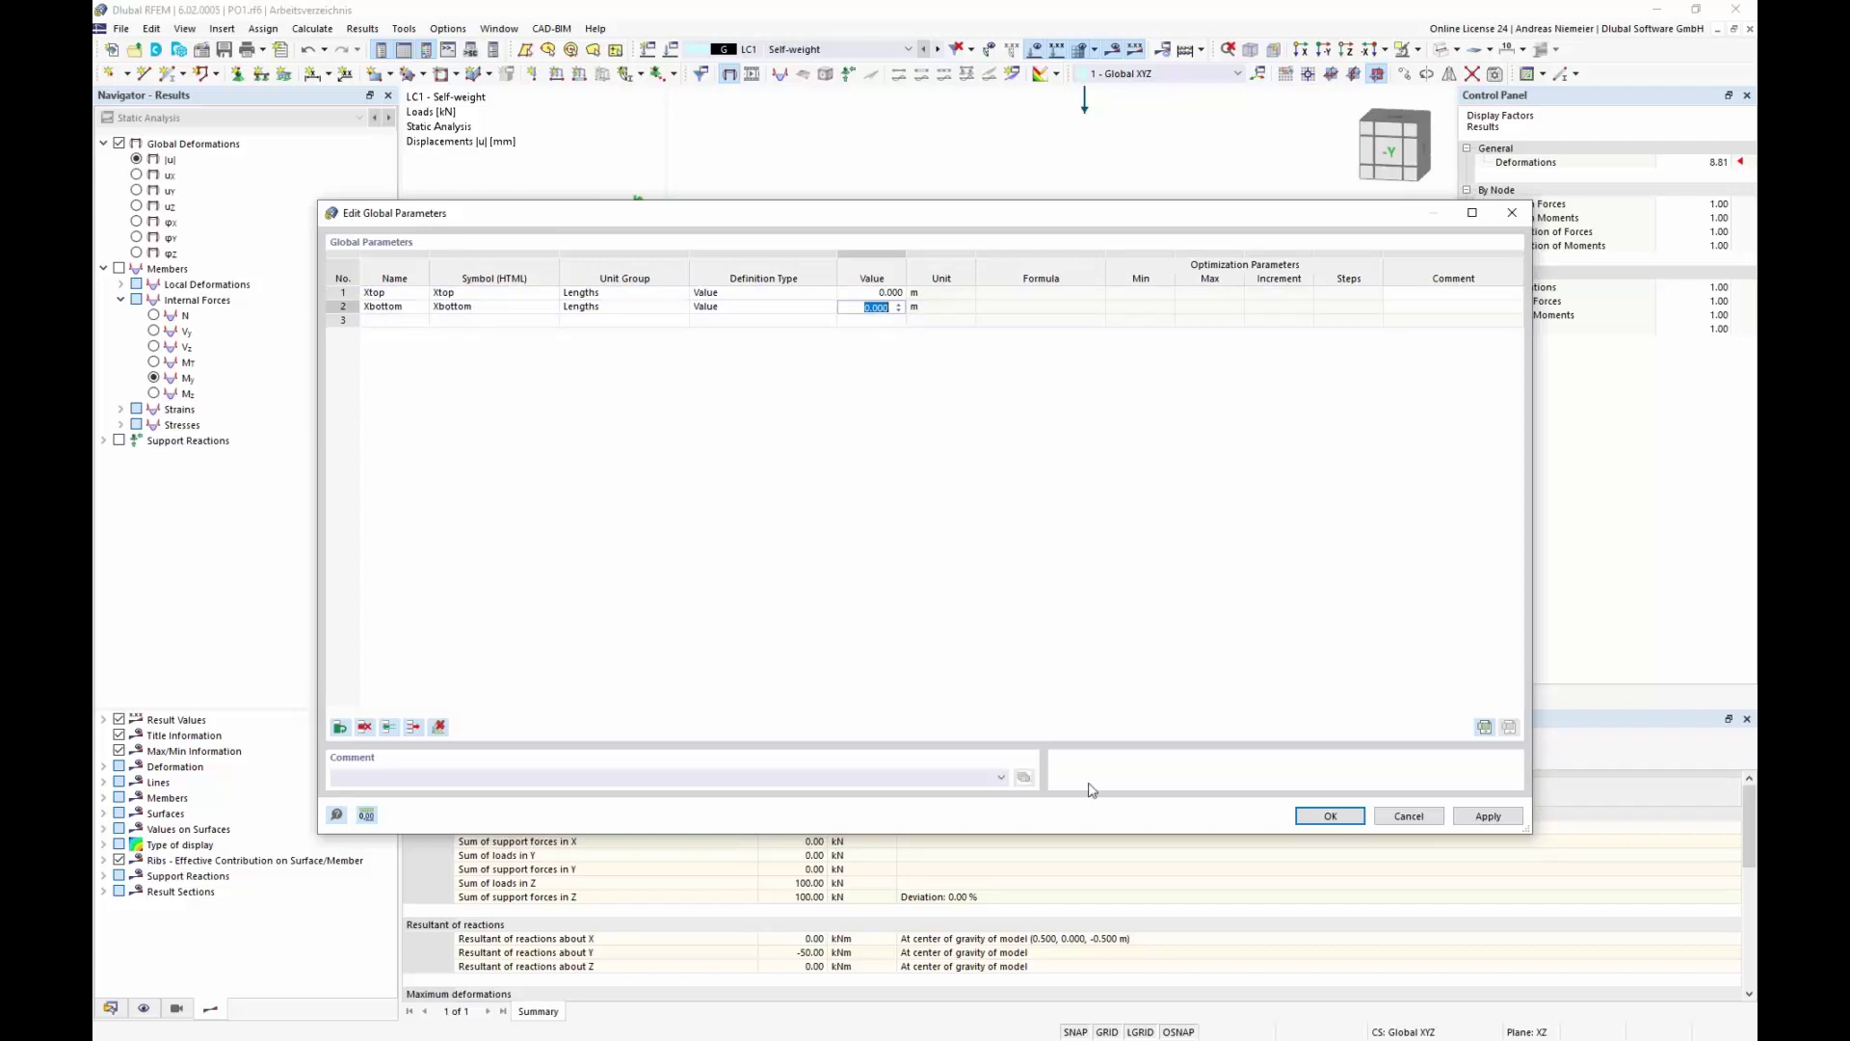
{"action": "left_click", "coordinate": [1335, 818]}
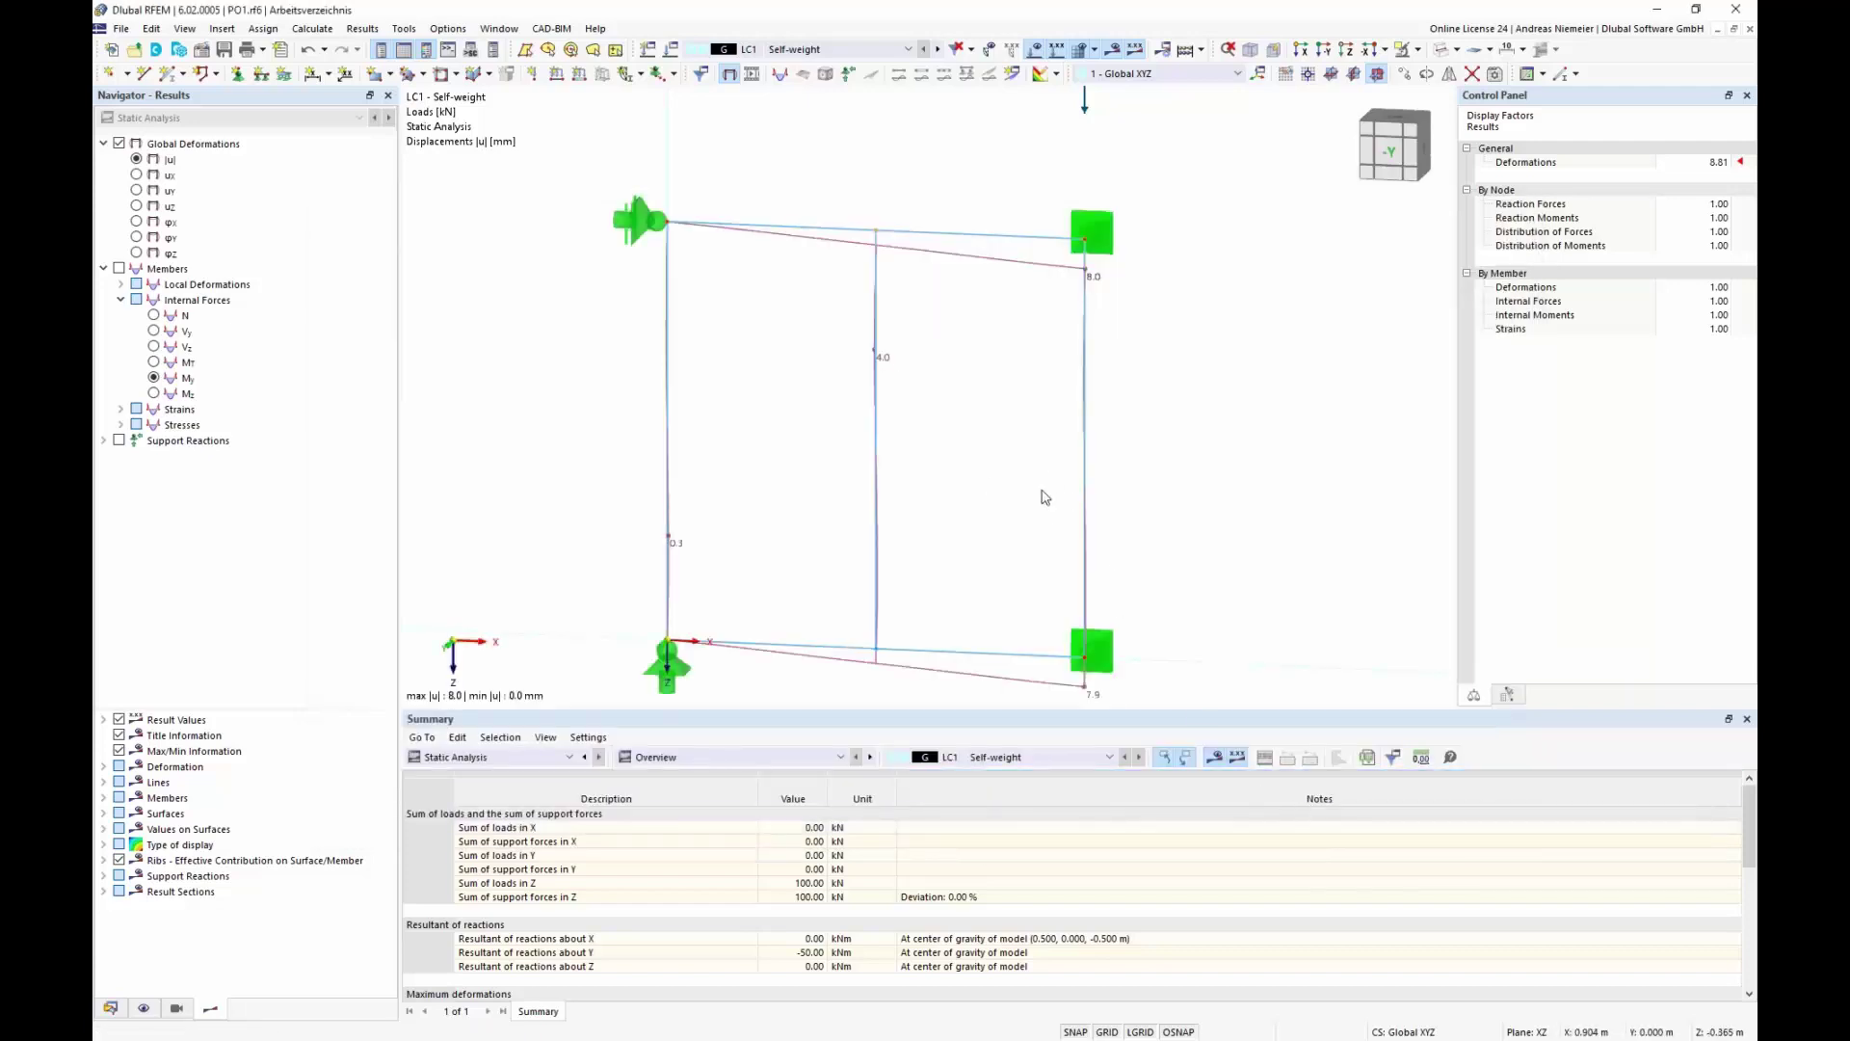
Define the upper middle node's distance from the start node in metres with the formula 0.5+Xtop
{"action": "double_click", "coordinate": [879, 240]}
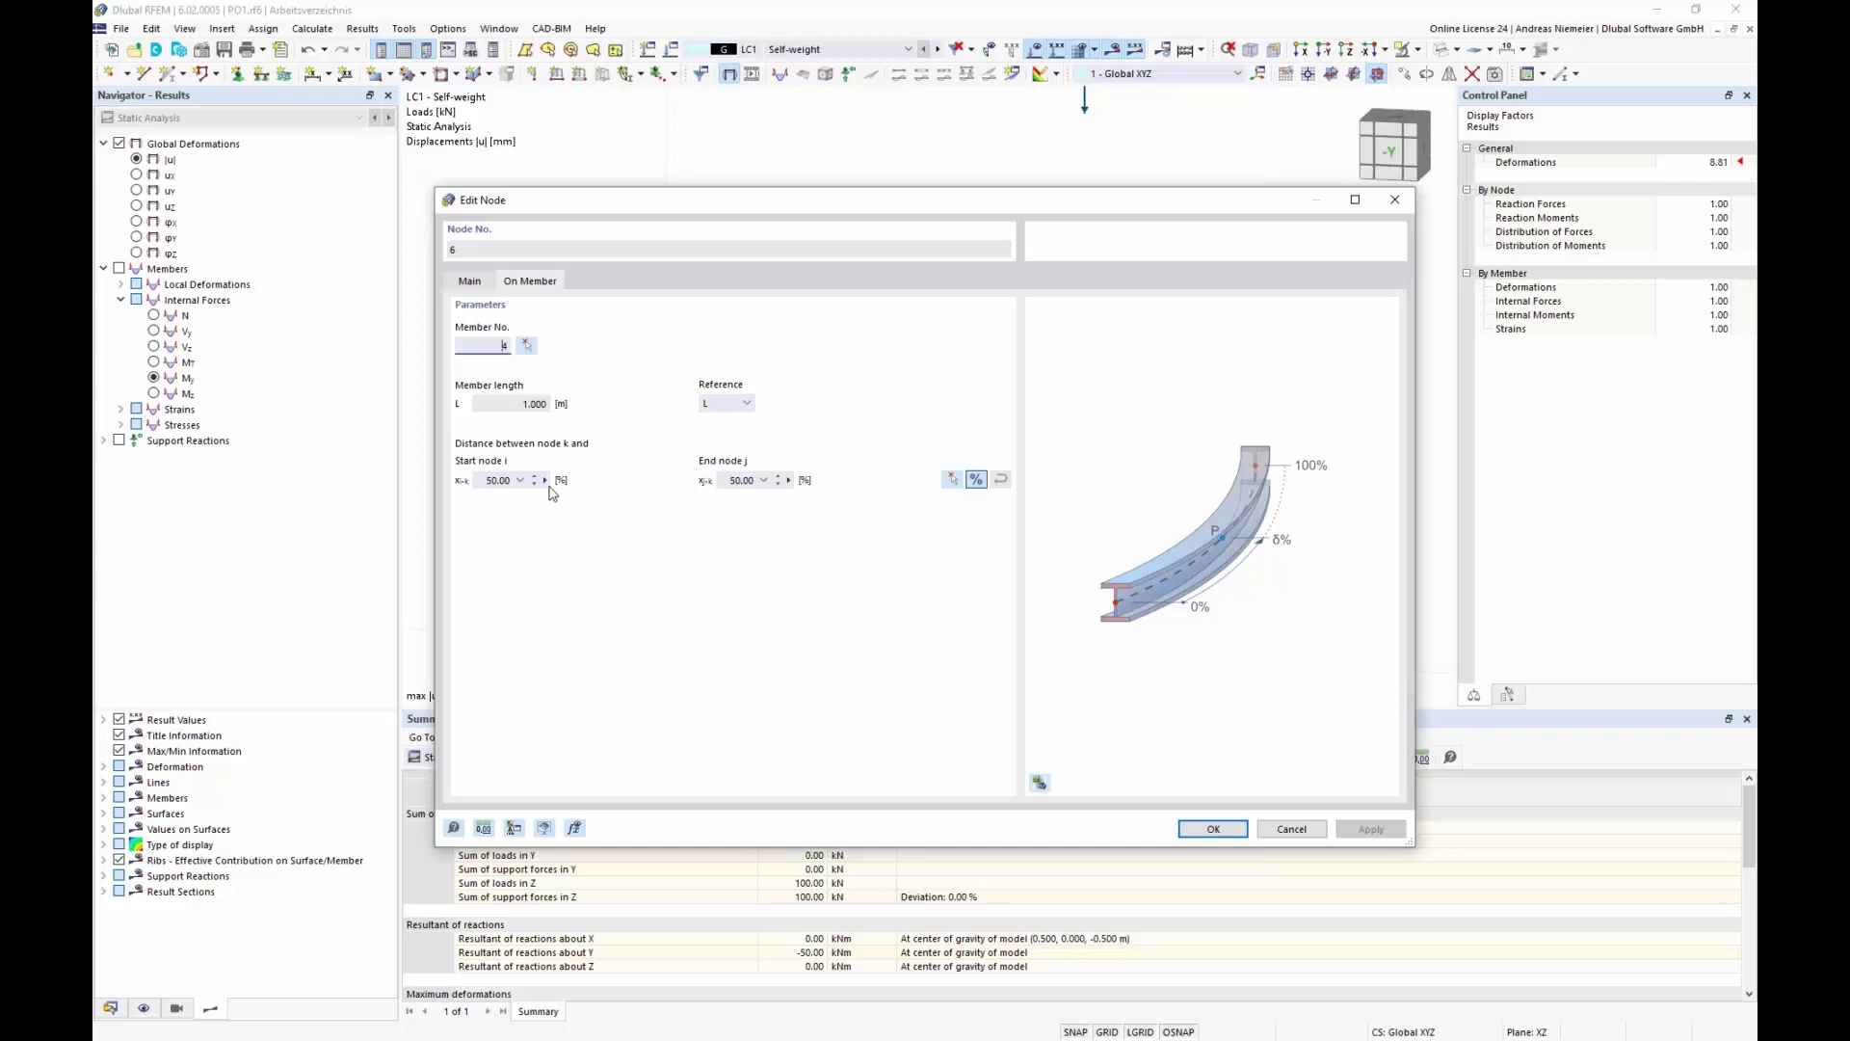
{"action": "left_click", "coordinate": [977, 479]}
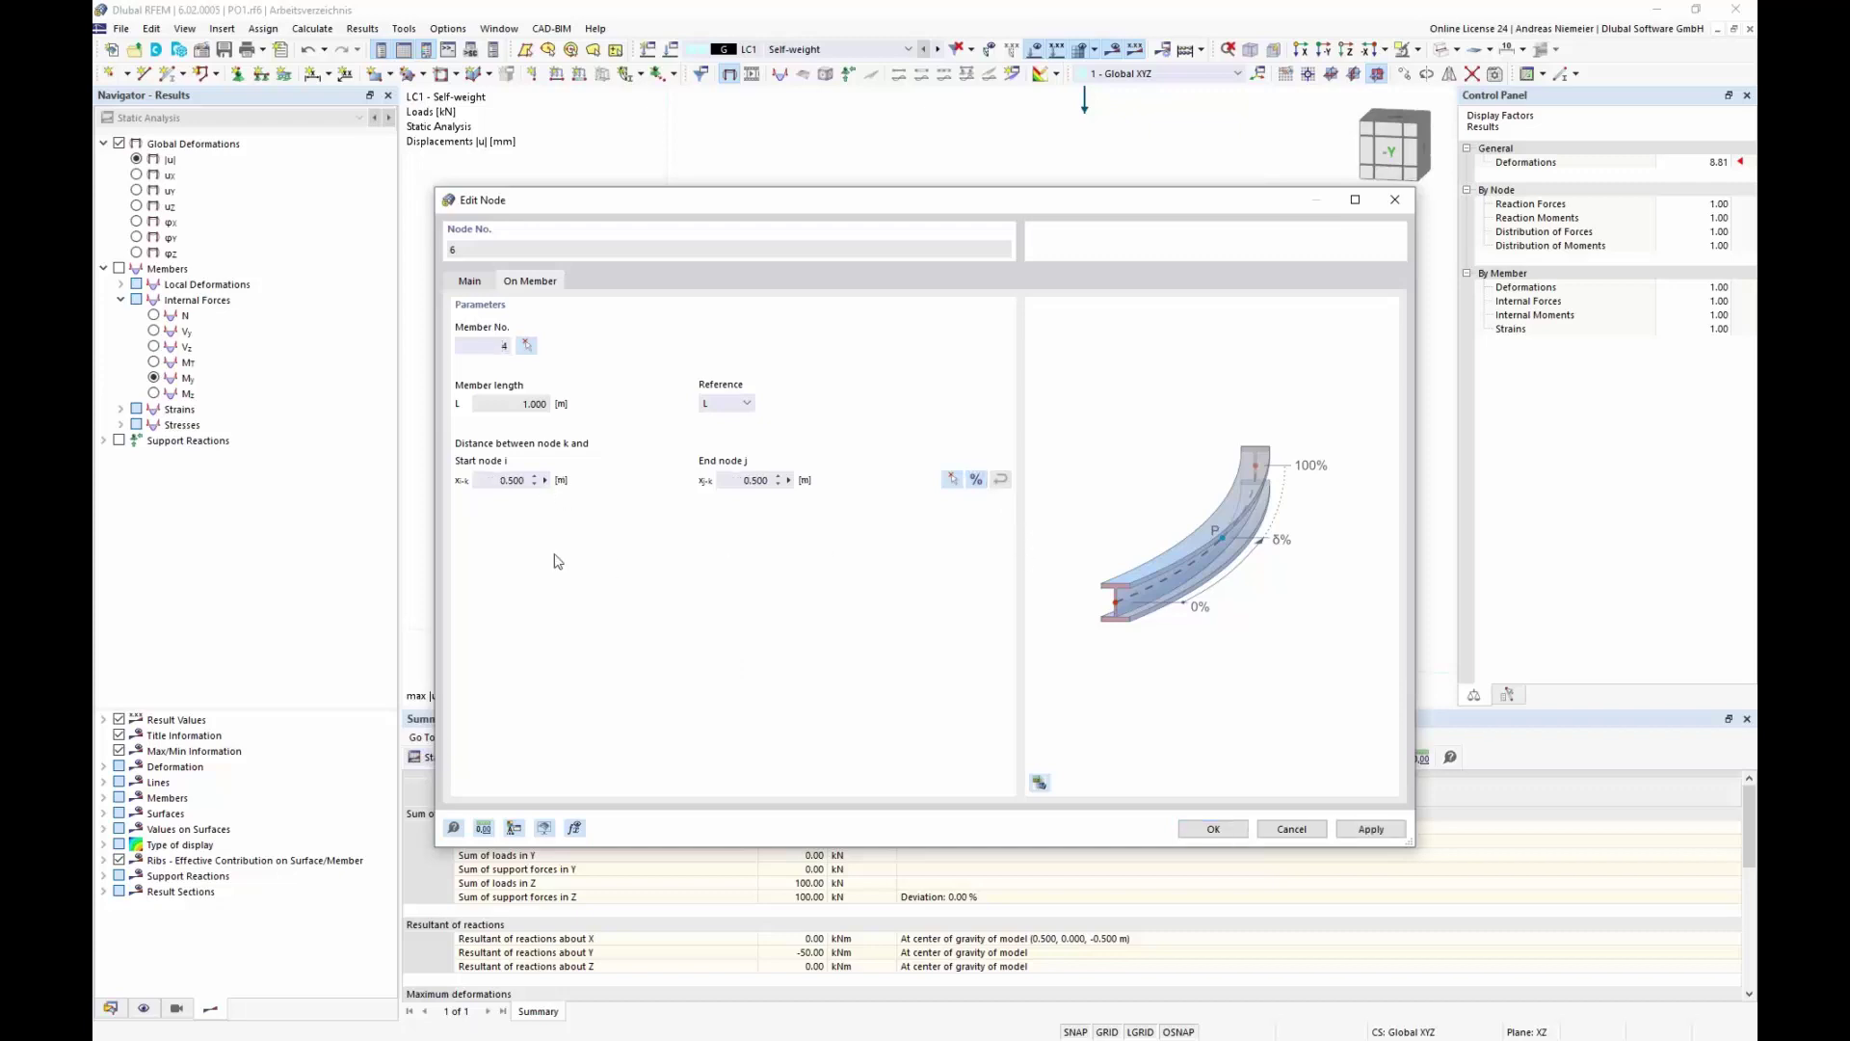
{"action": "left_click", "coordinate": [545, 481]}
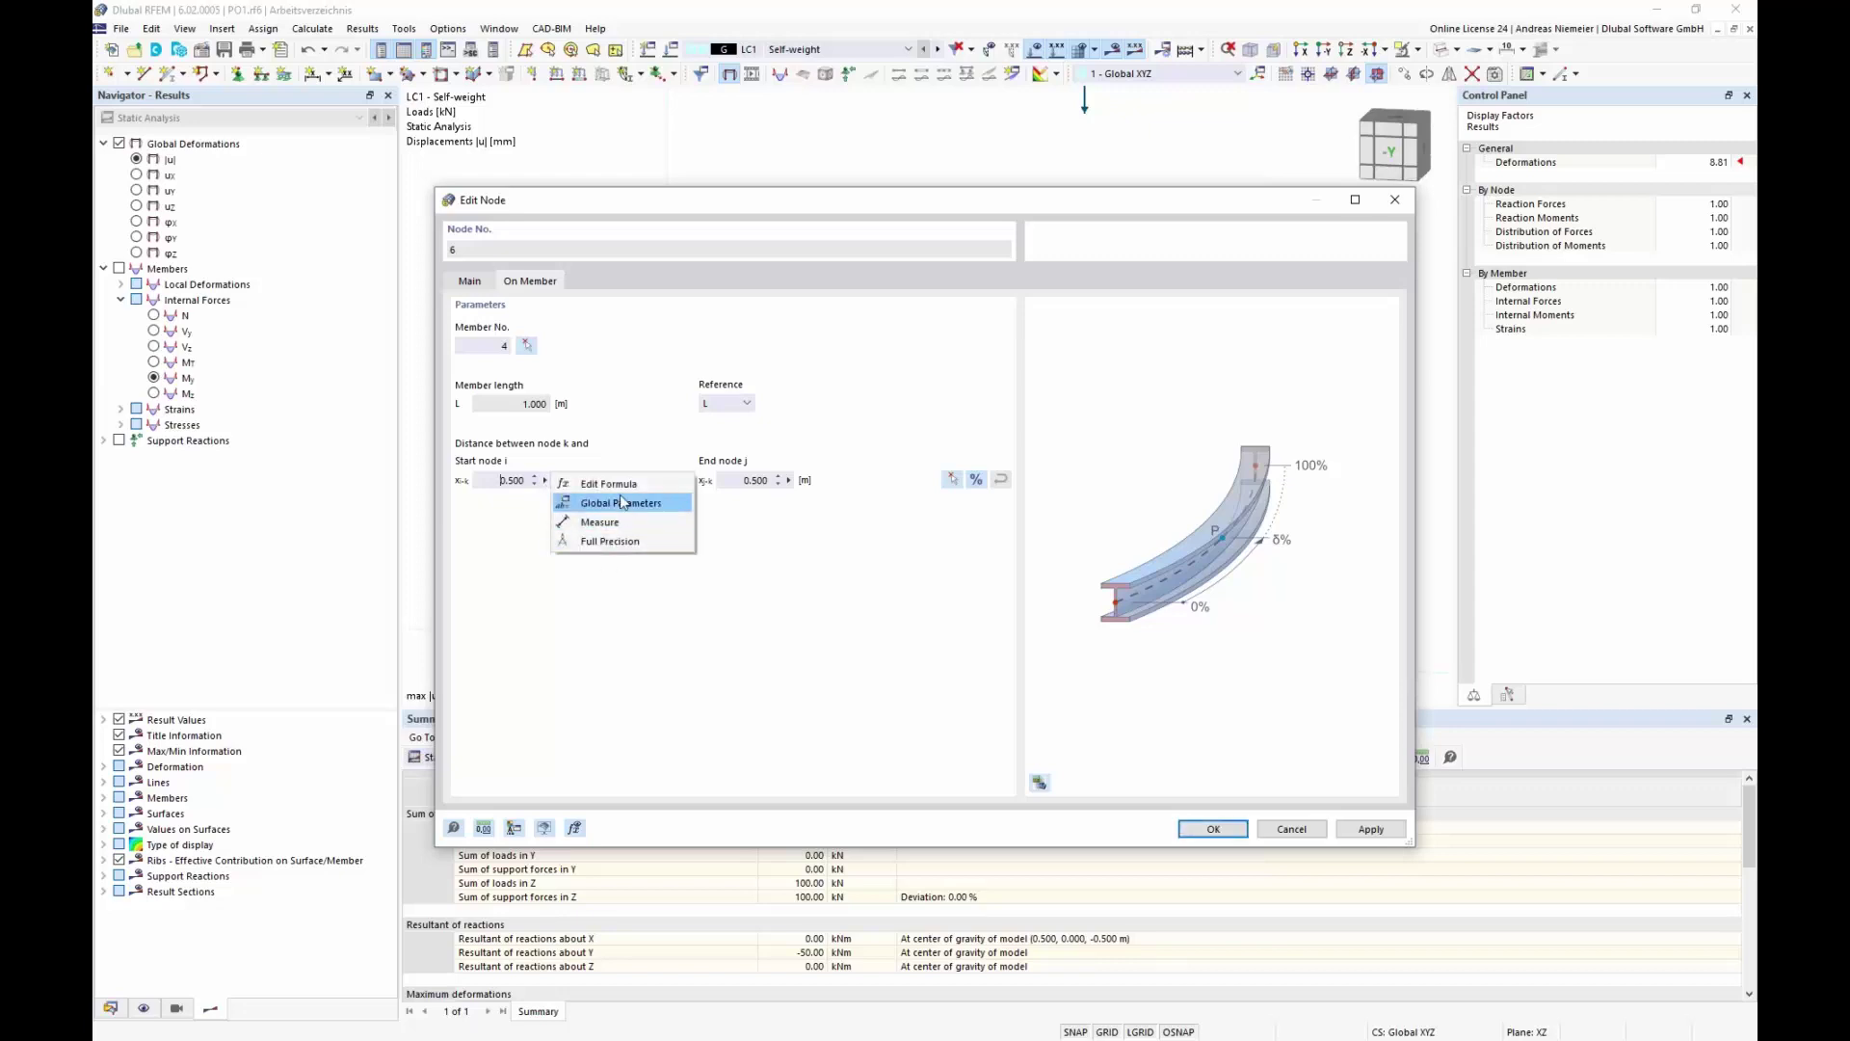
{"action": "left_click", "coordinate": [621, 487]}
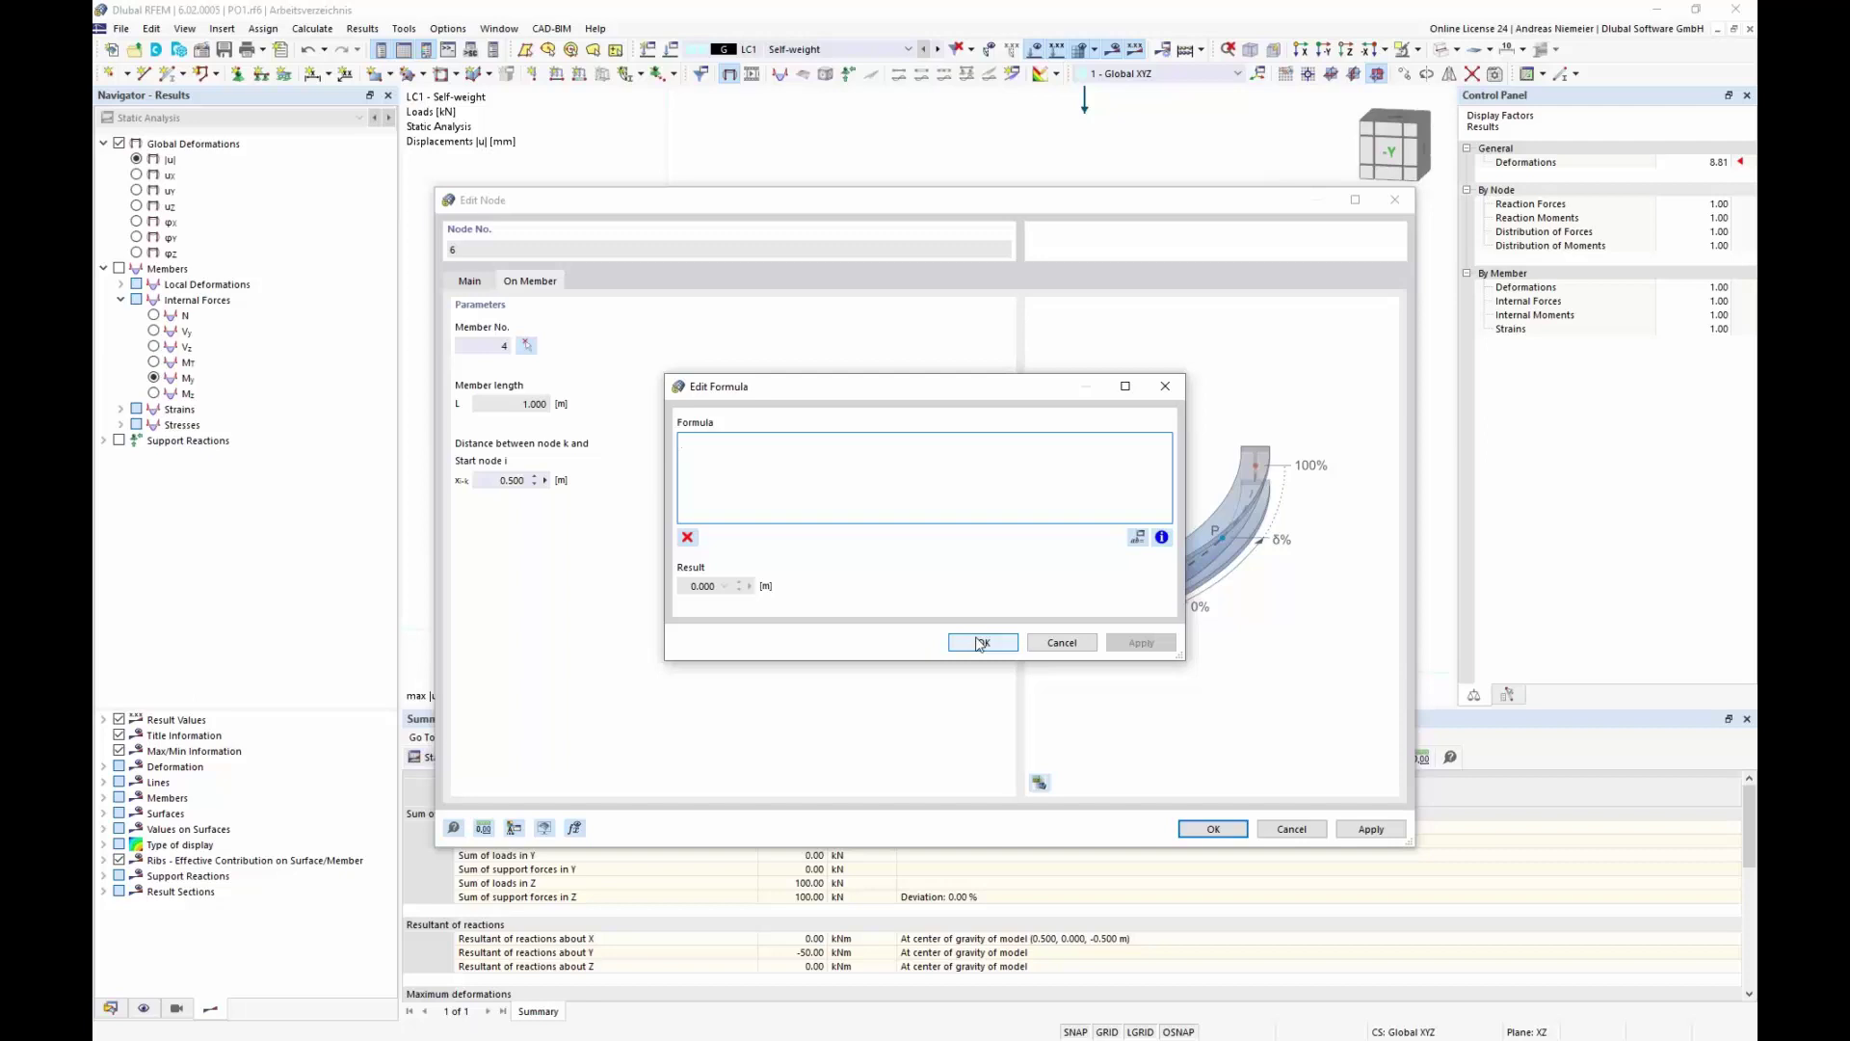
{"action": "type", "text": "0.5+X"}
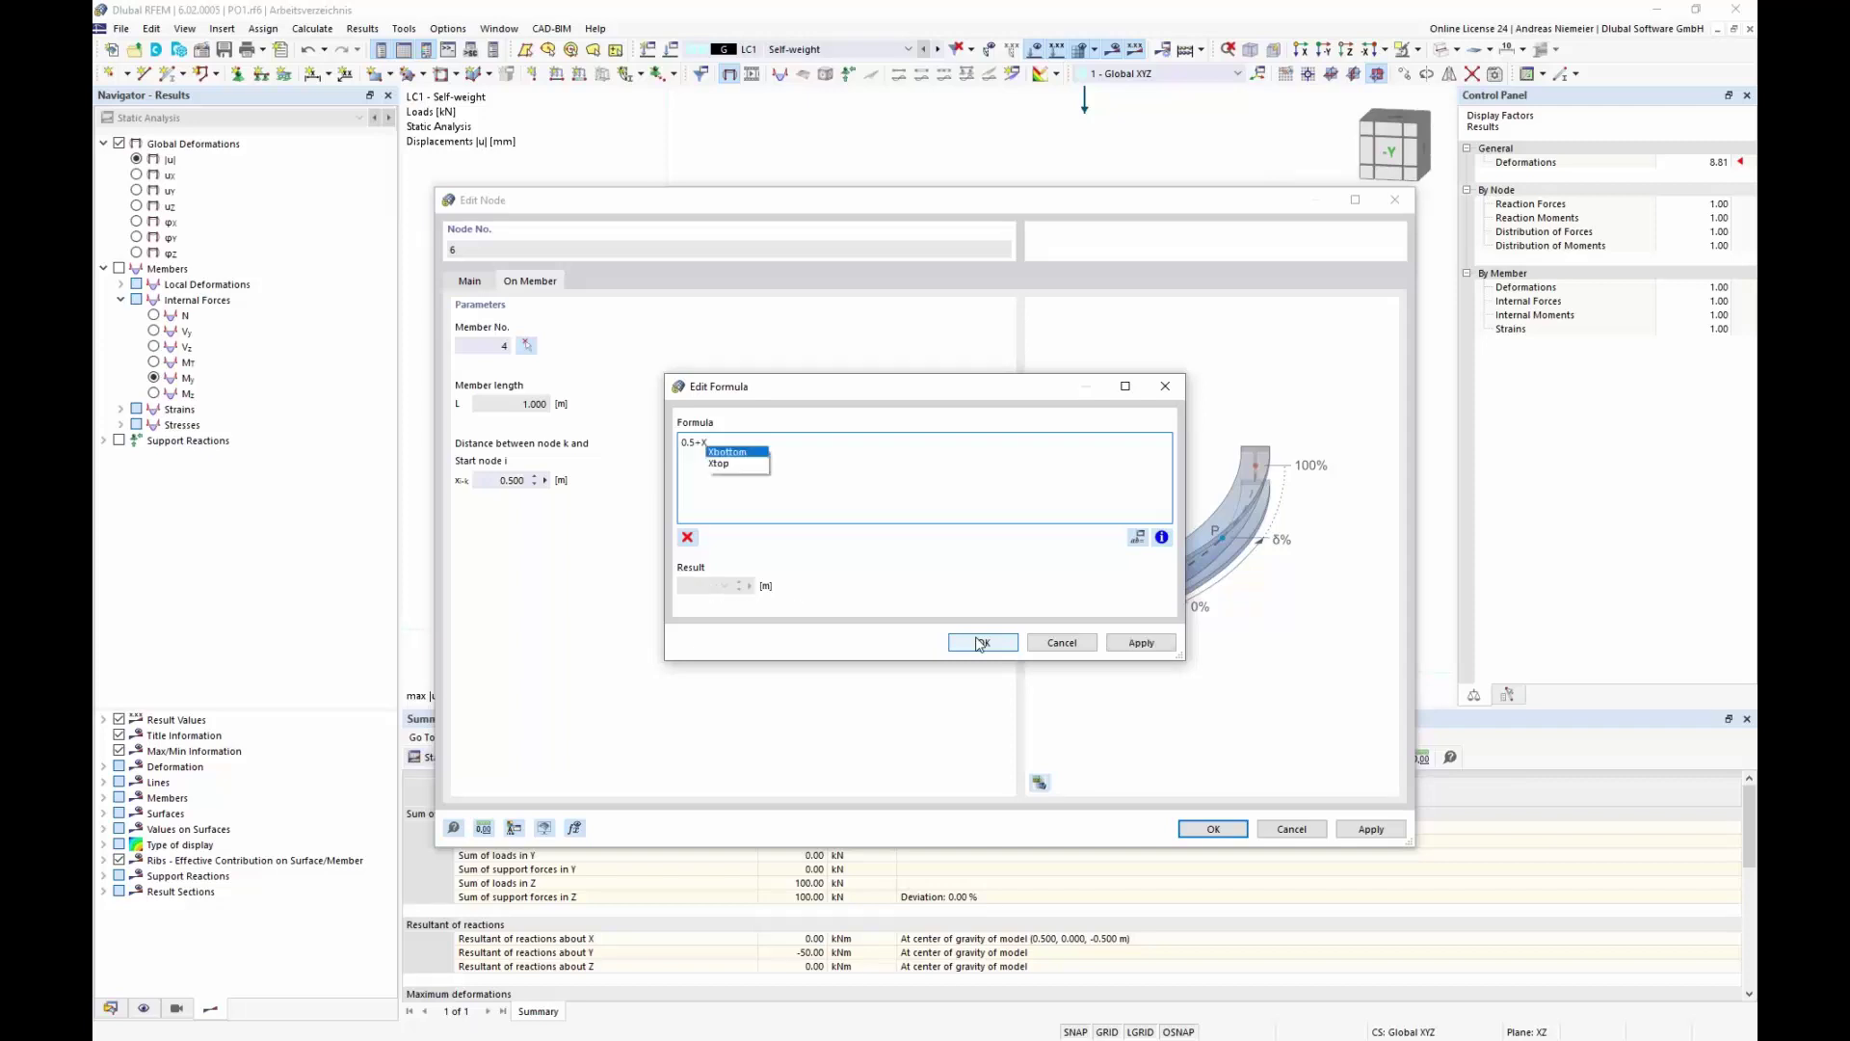
{"action": "type", "text": "top"}
{"action": "left_click", "coordinate": [987, 644]}
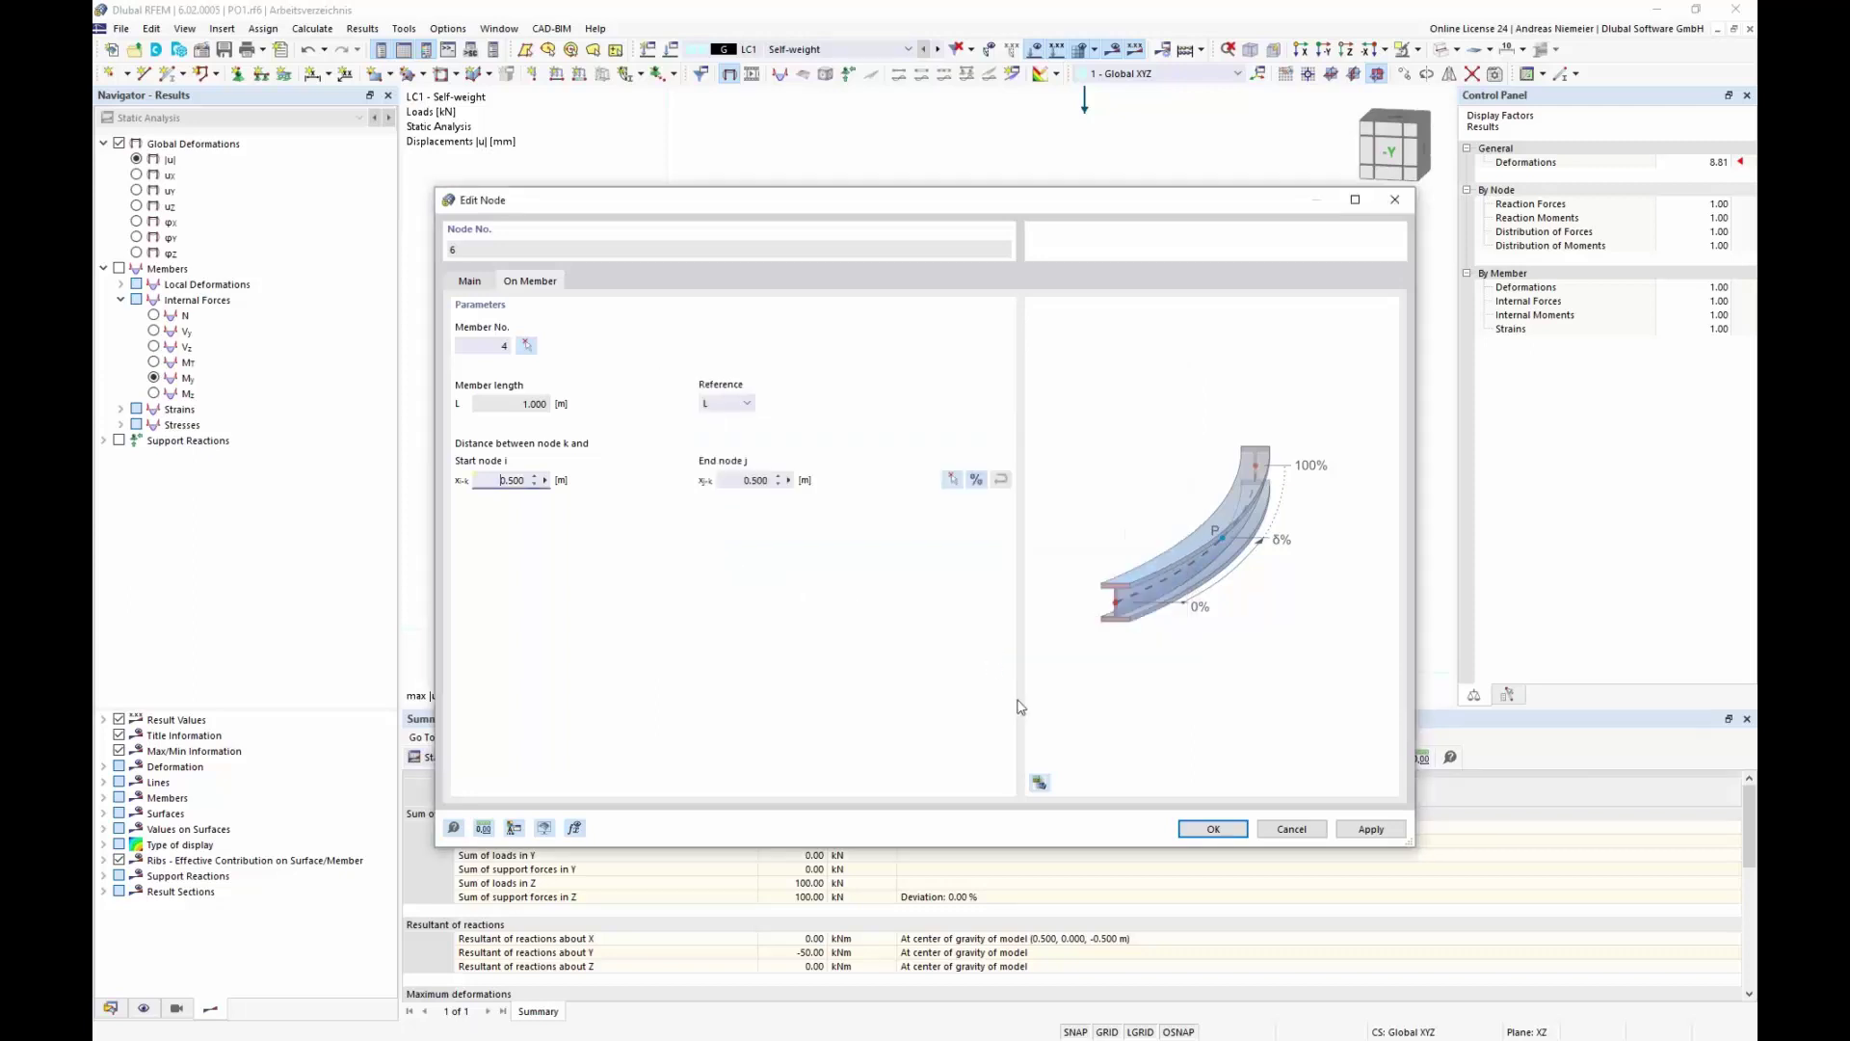
{"action": "left_click", "coordinate": [1211, 829]}
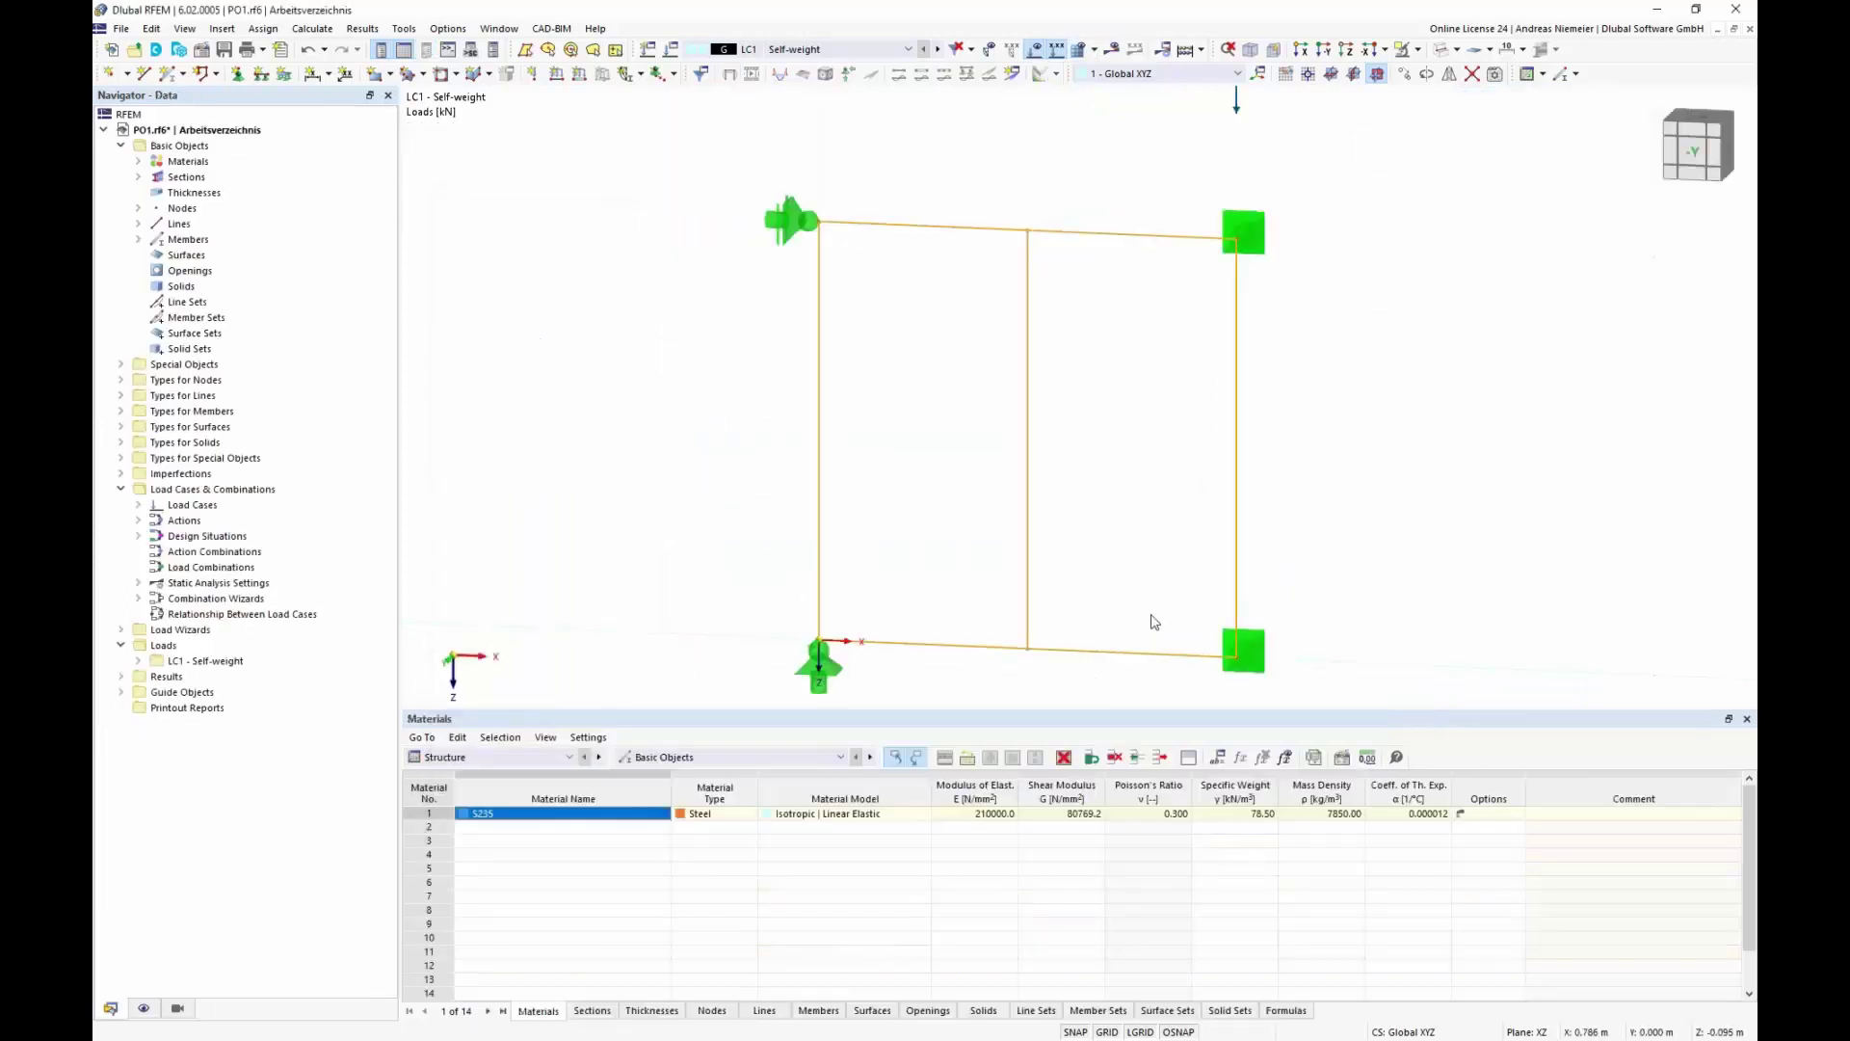
Set the global parameter Xtop to 0.1 m
{"action": "left_click", "coordinate": [1217, 758]}
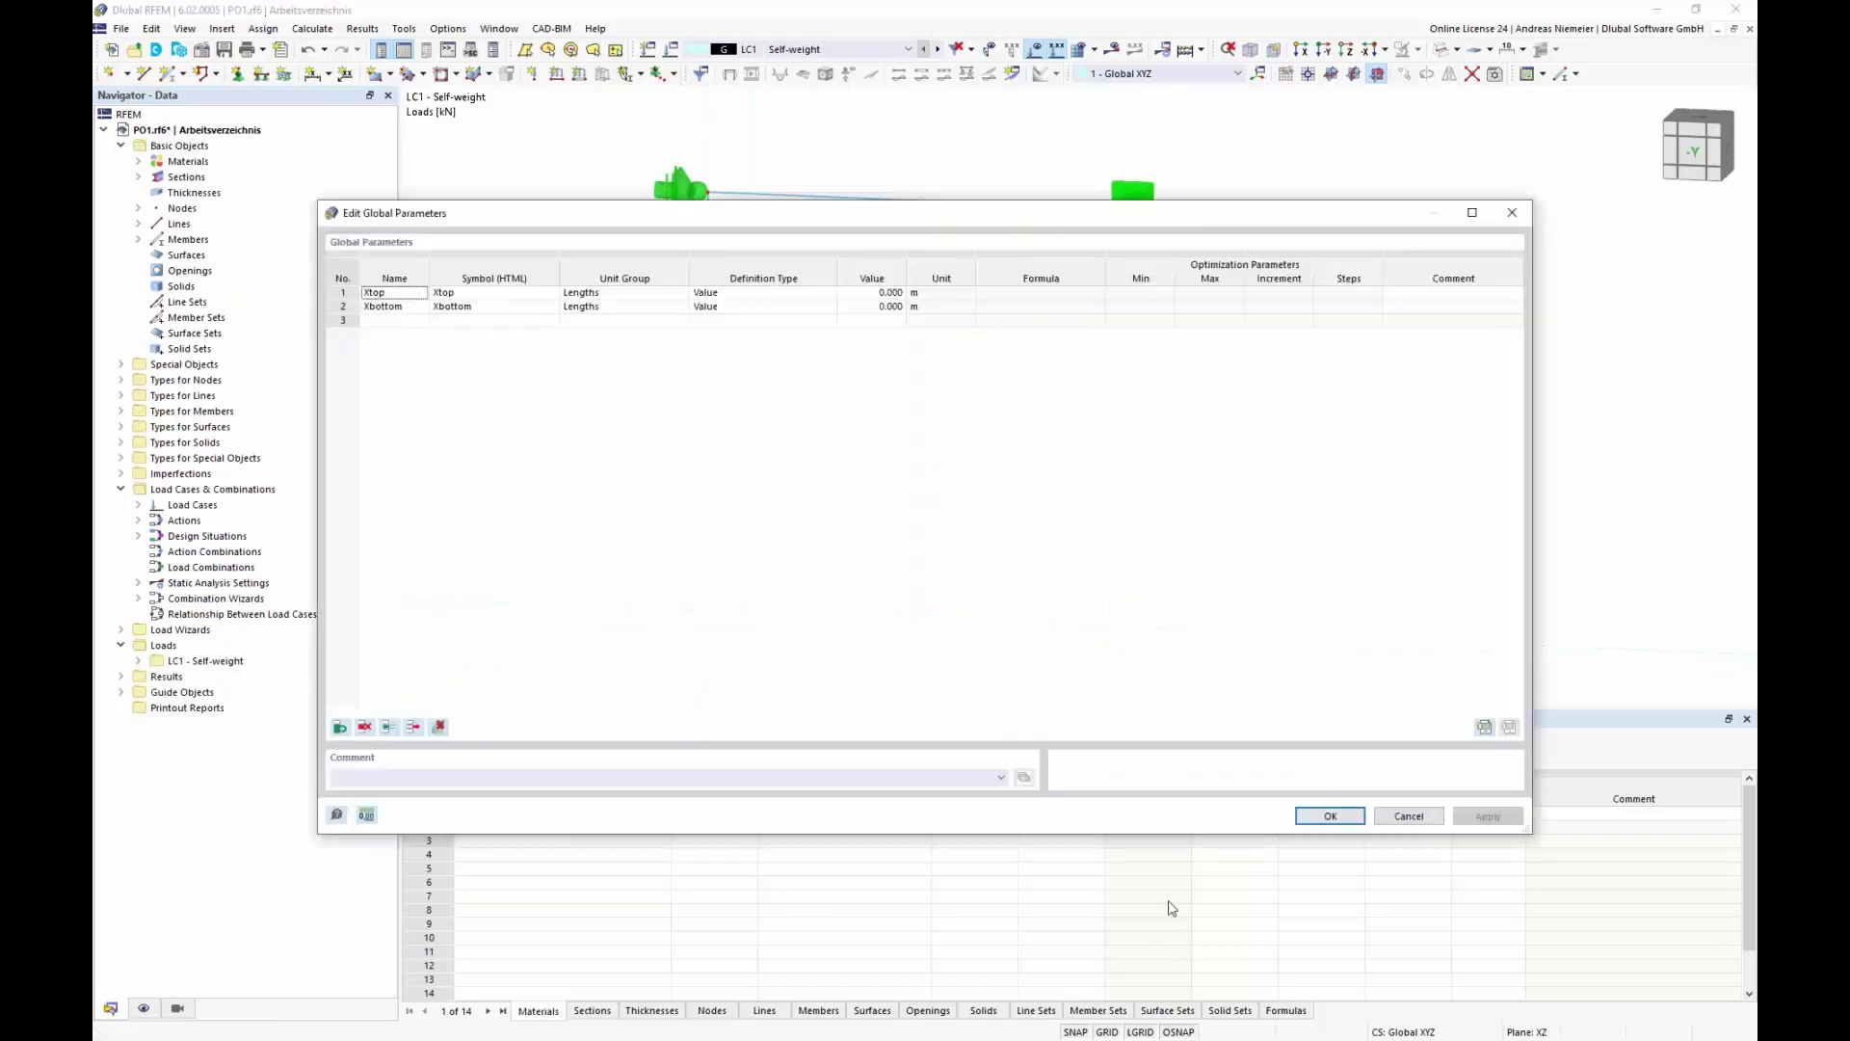
{"action": "left_click", "coordinate": [880, 292]}
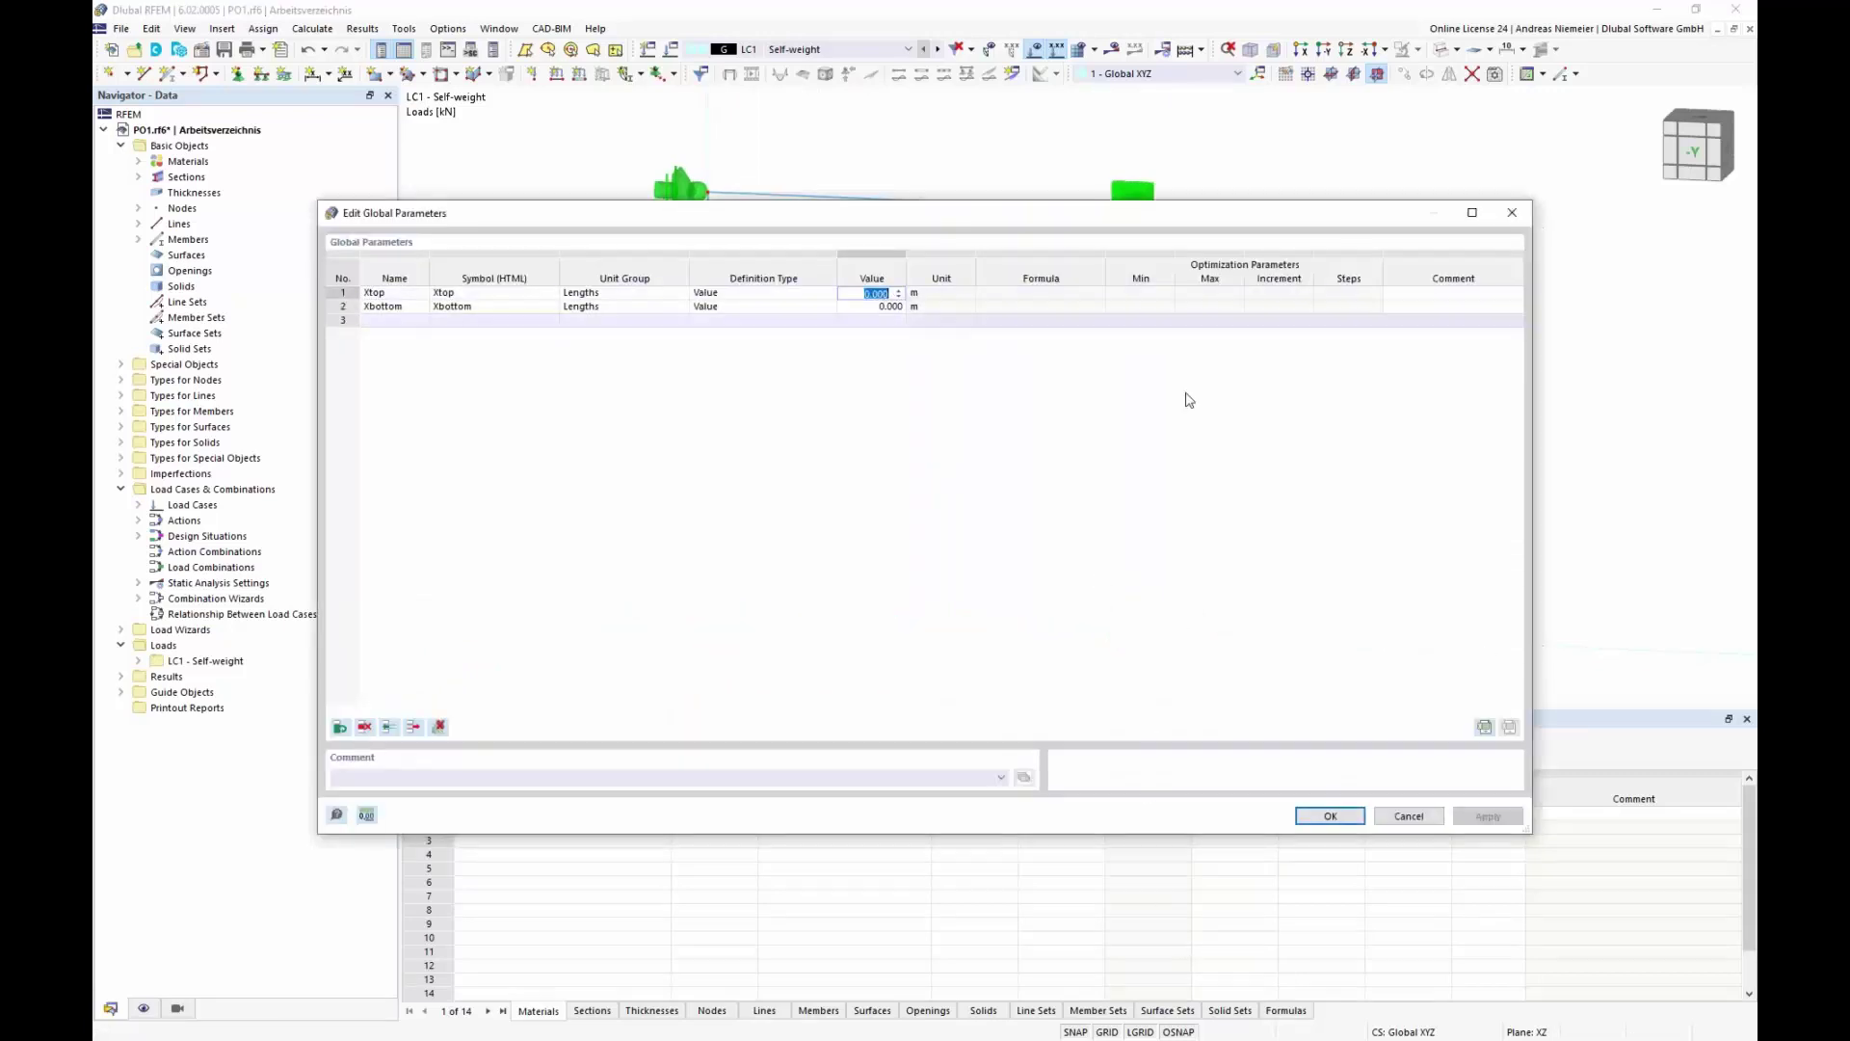
{"action": "type", "text": "0"}
{"action": "type", "text": ".00001"}
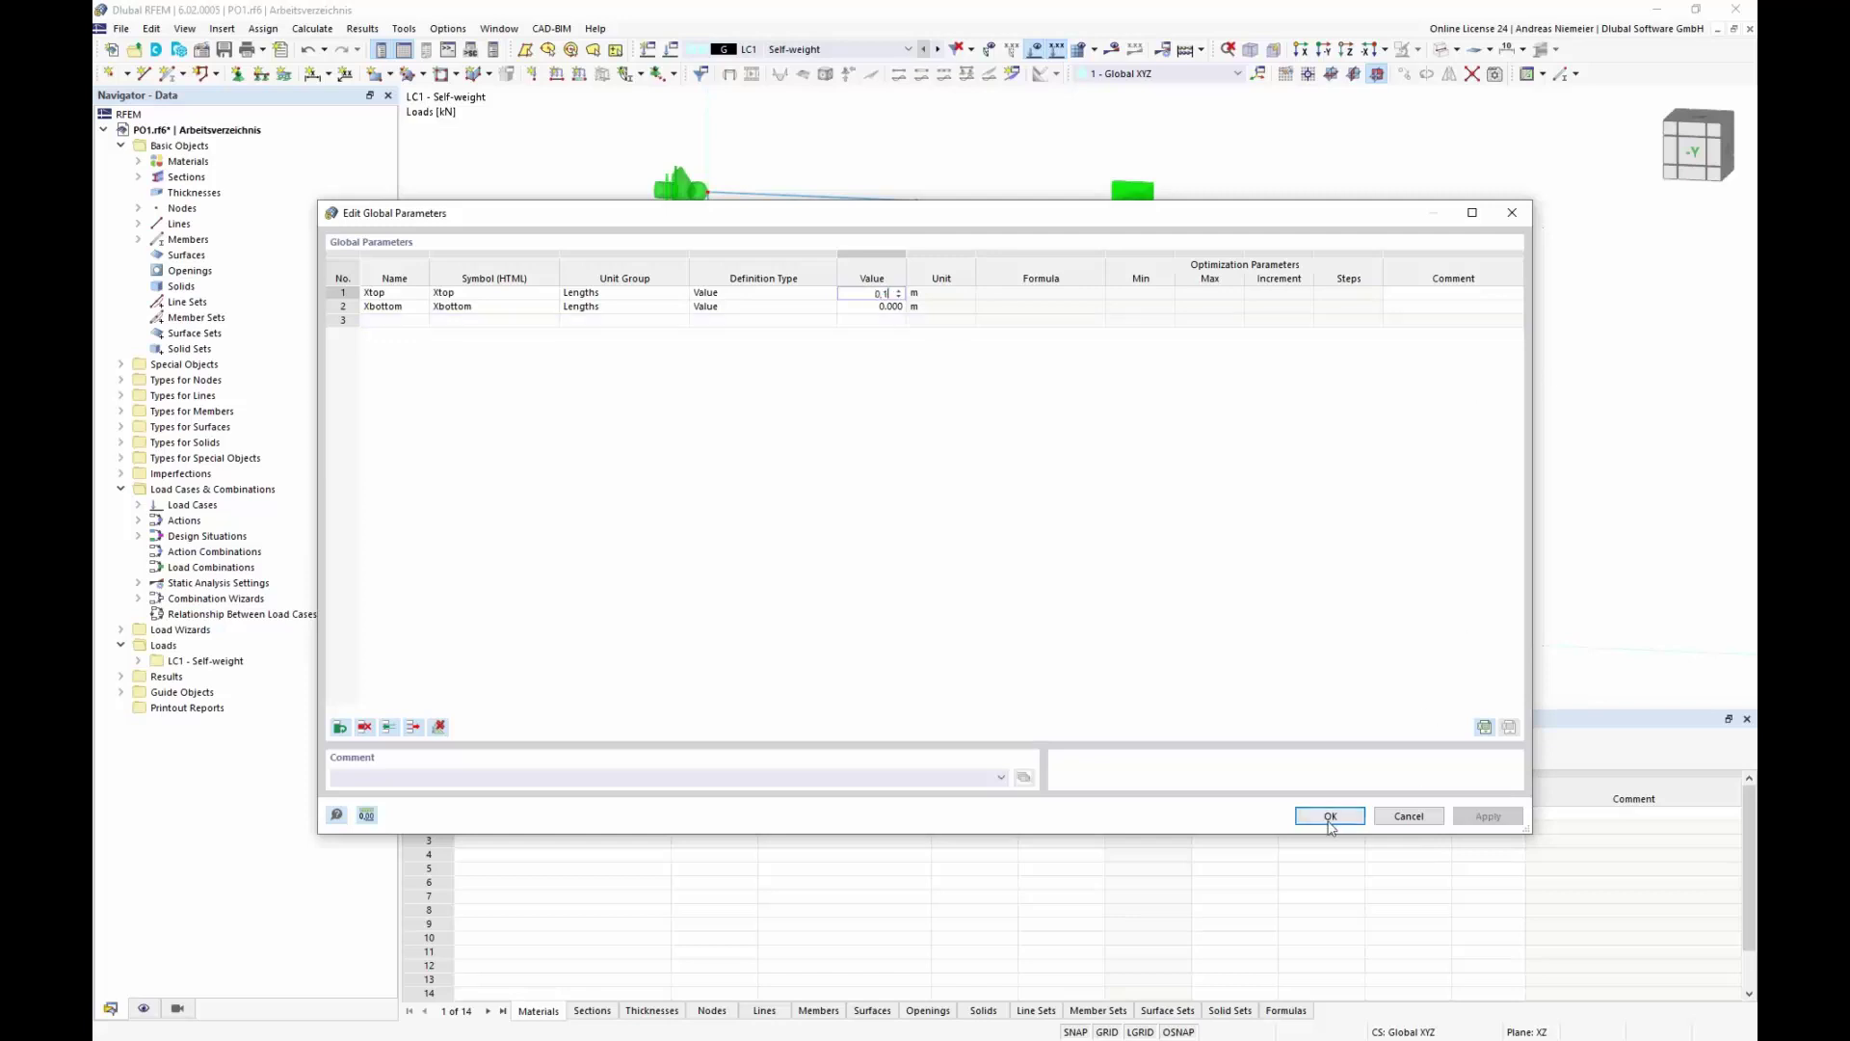
{"action": "left_click", "coordinate": [1330, 815]}
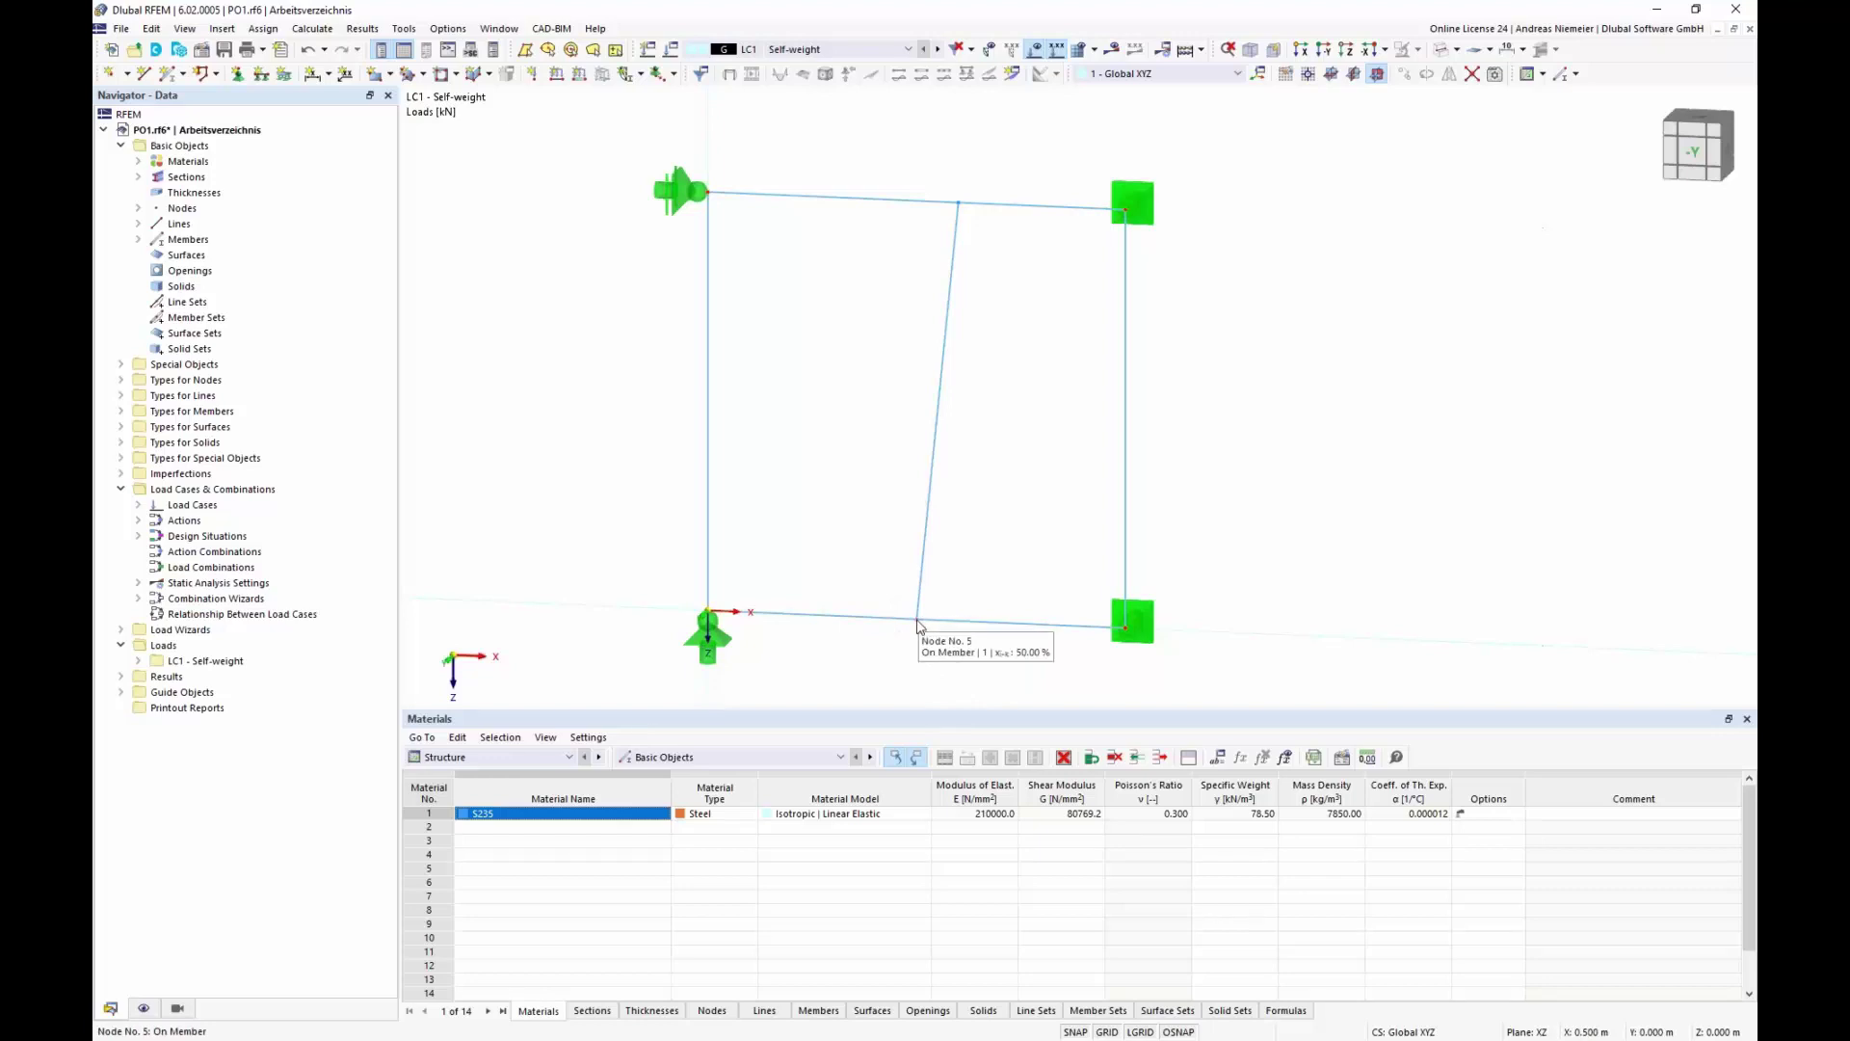
View the object properties available for a start-distance formula of the lower member's middle node, leaving the node's definition as it is
{"action": "middle_click_drag", "start_coordinate": [1313, 622], "coordinate": [1158, 546]}
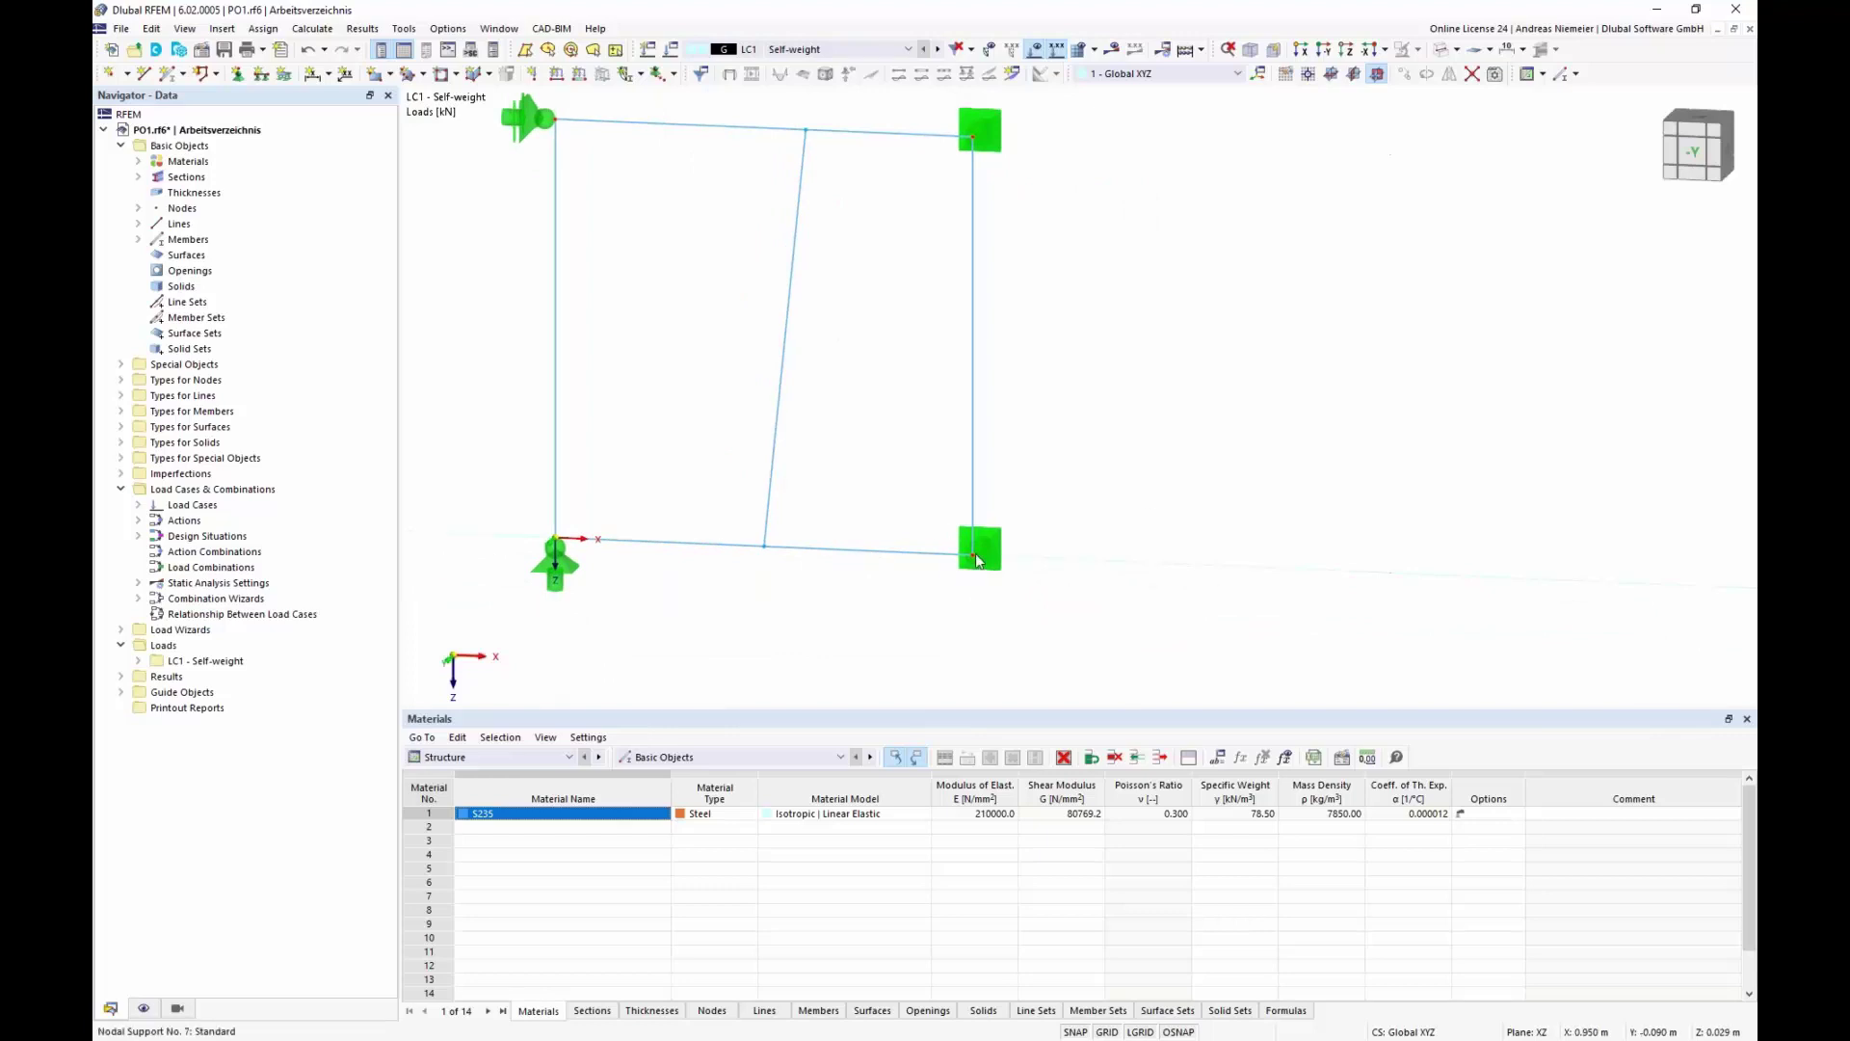
{"action": "mouse_move", "coordinate": [970, 551]}
{"action": "left_mouse_down"}
{"action": "mouse_move", "coordinate": [1100, 581]}
{"action": "mouse_move", "coordinate": [985, 569]}
{"action": "mouse_move", "coordinate": [1048, 625]}
{"action": "mouse_move", "coordinate": [1458, 631]}
{"action": "mouse_move", "coordinate": [1238, 631]}
{"action": "mouse_move", "coordinate": [1197, 619]}
{"action": "mouse_move", "coordinate": [1216, 602]}
{"action": "mouse_move", "coordinate": [975, 578]}
{"action": "left_mouse_up"}
{"action": "double_click", "coordinate": [764, 549]}
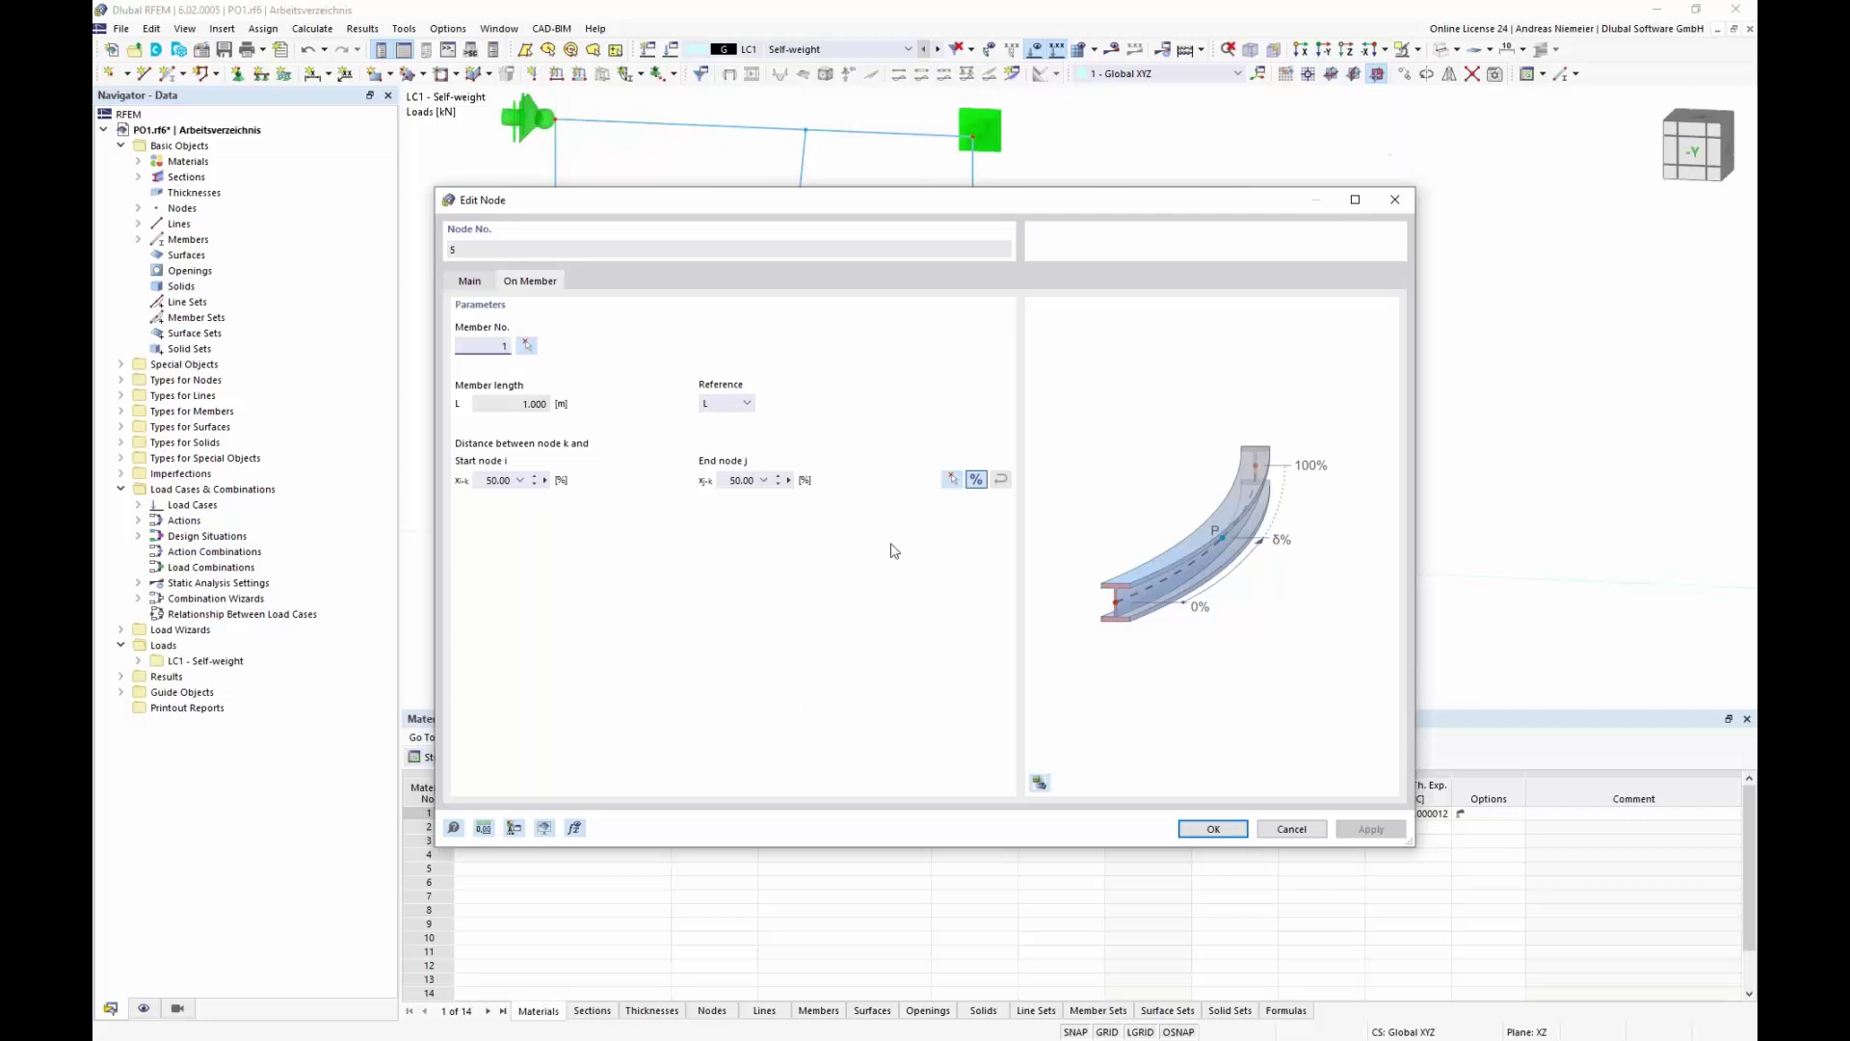
{"action": "left_click", "coordinate": [976, 479]}
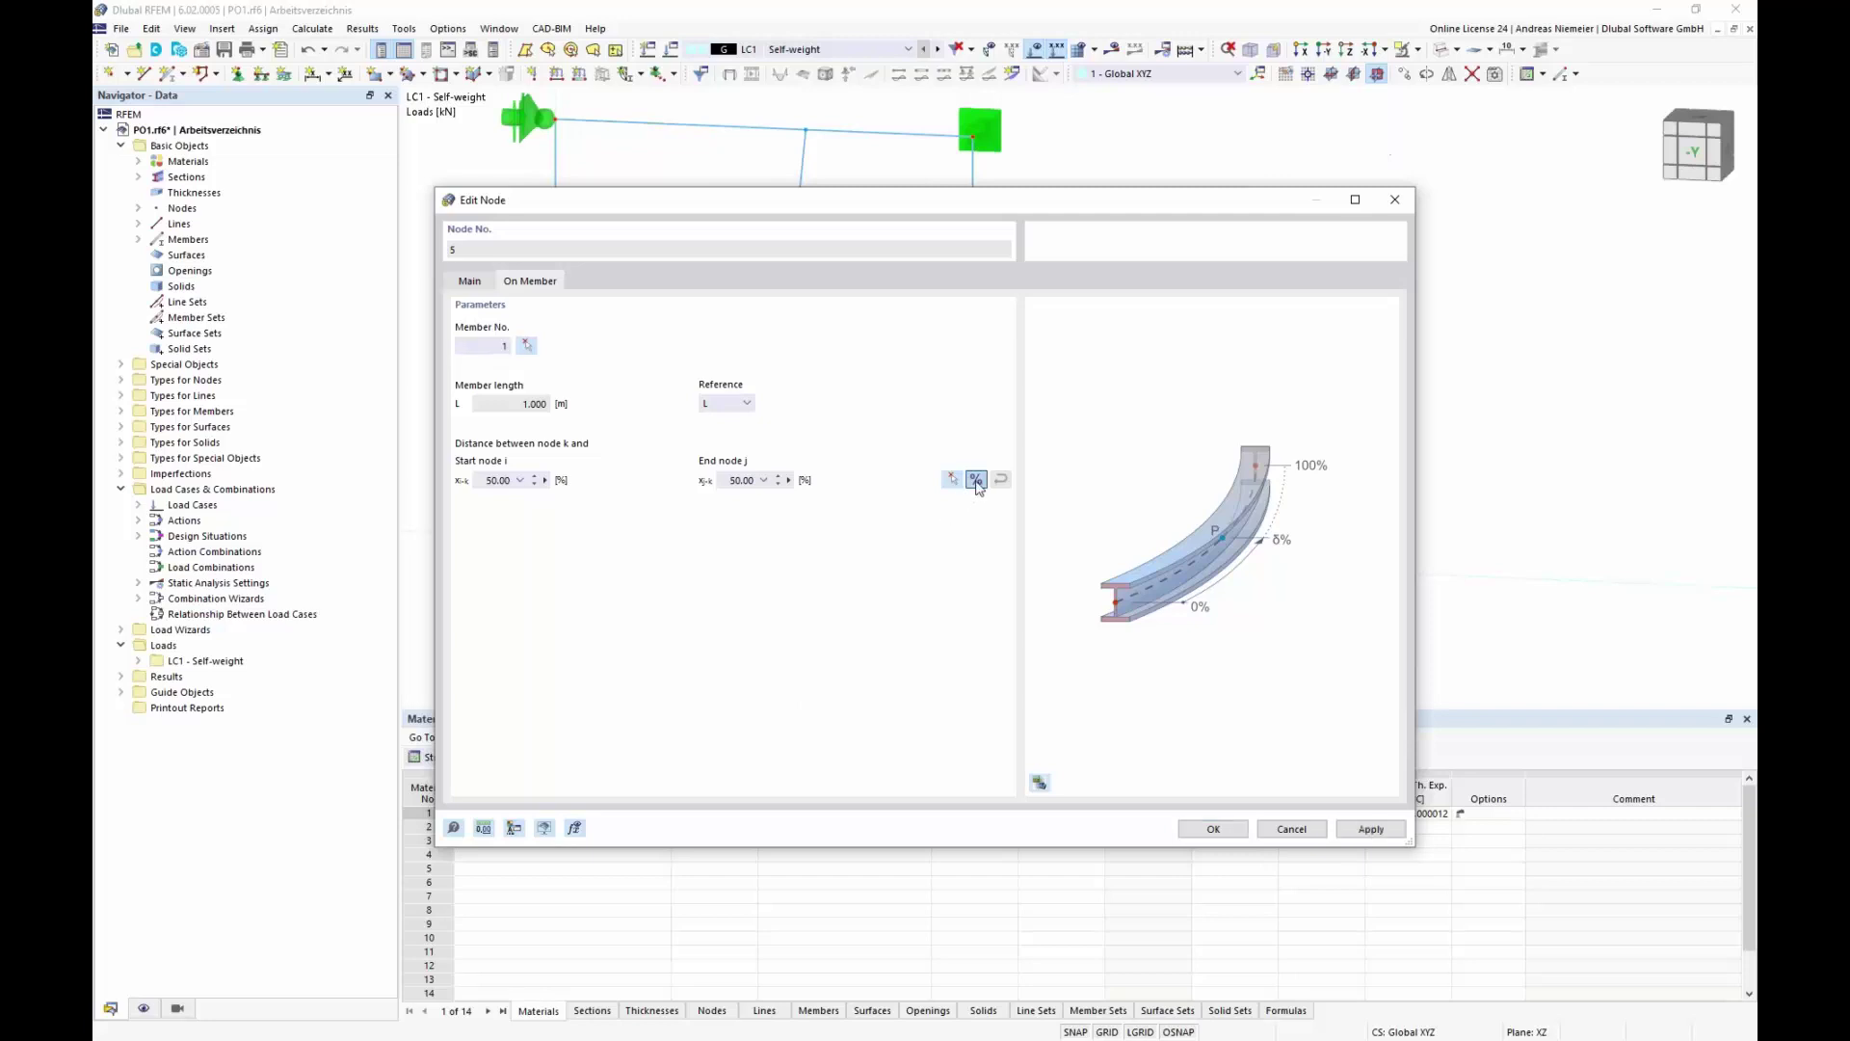
{"action": "left_click", "coordinate": [546, 480]}
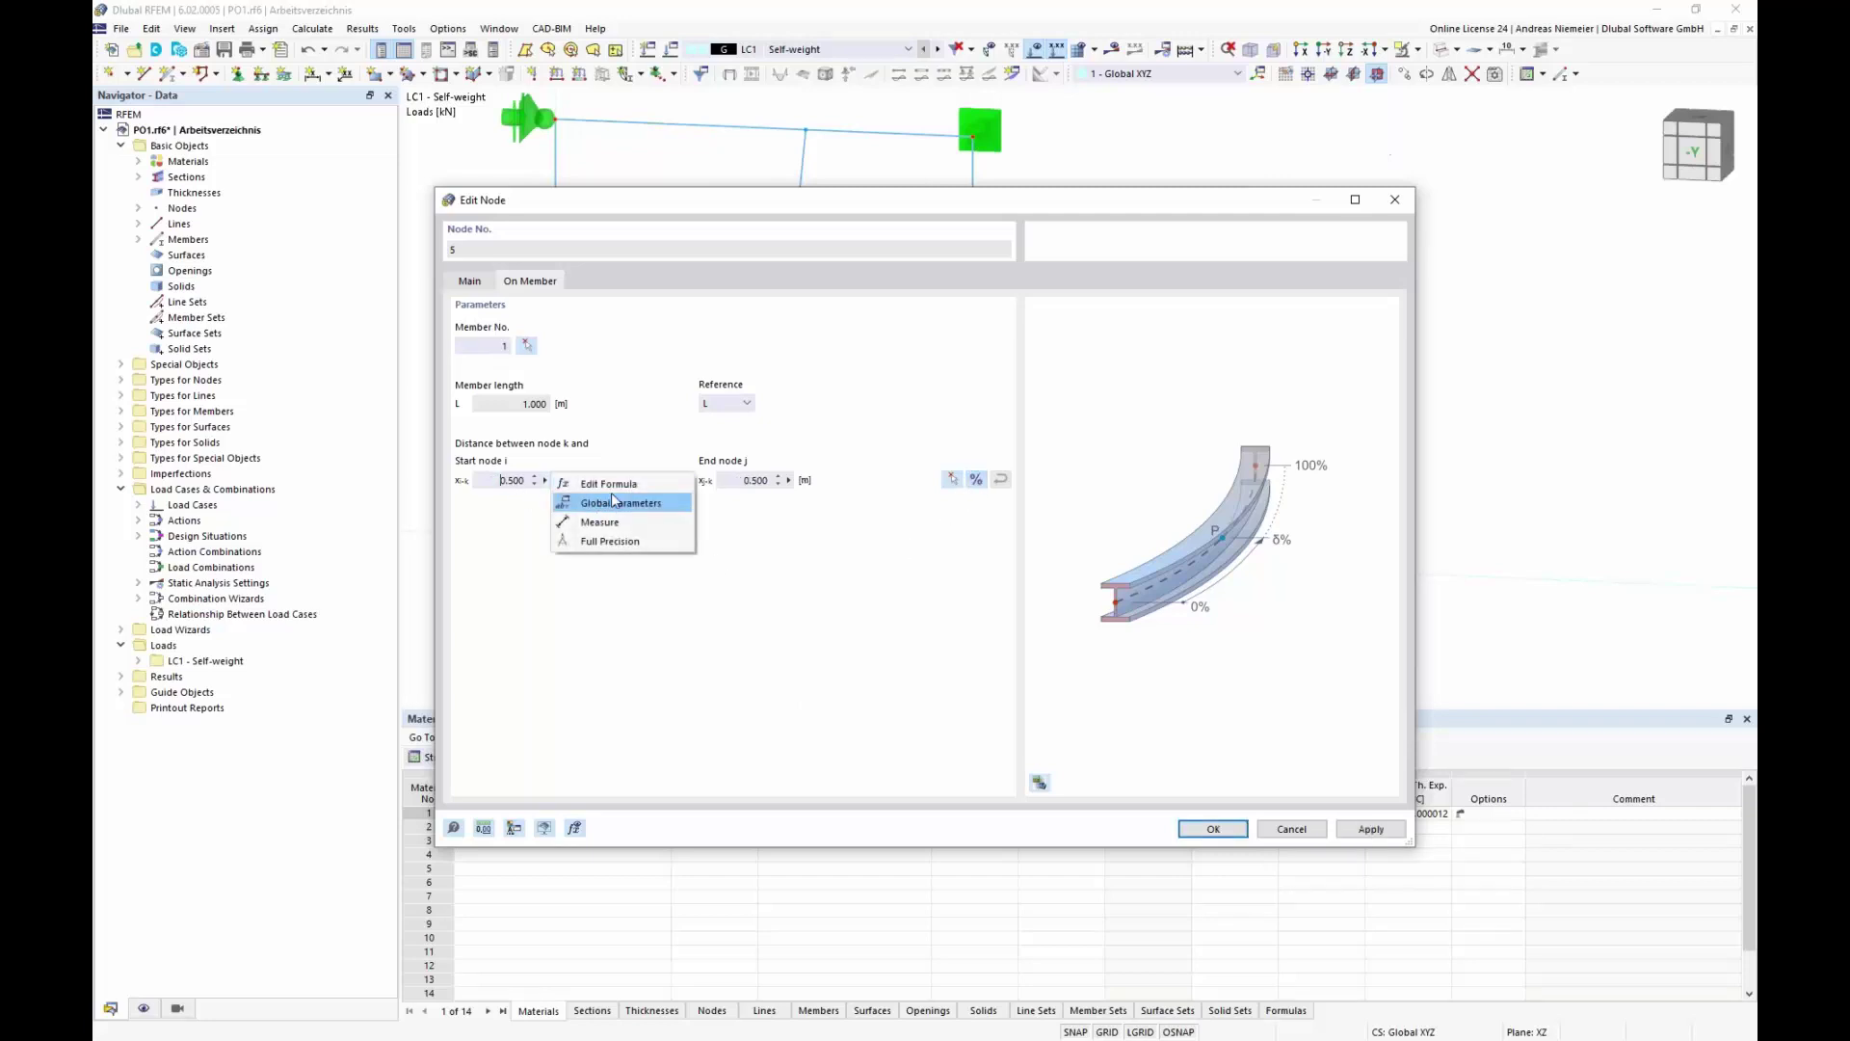
{"action": "left_click", "coordinate": [631, 485]}
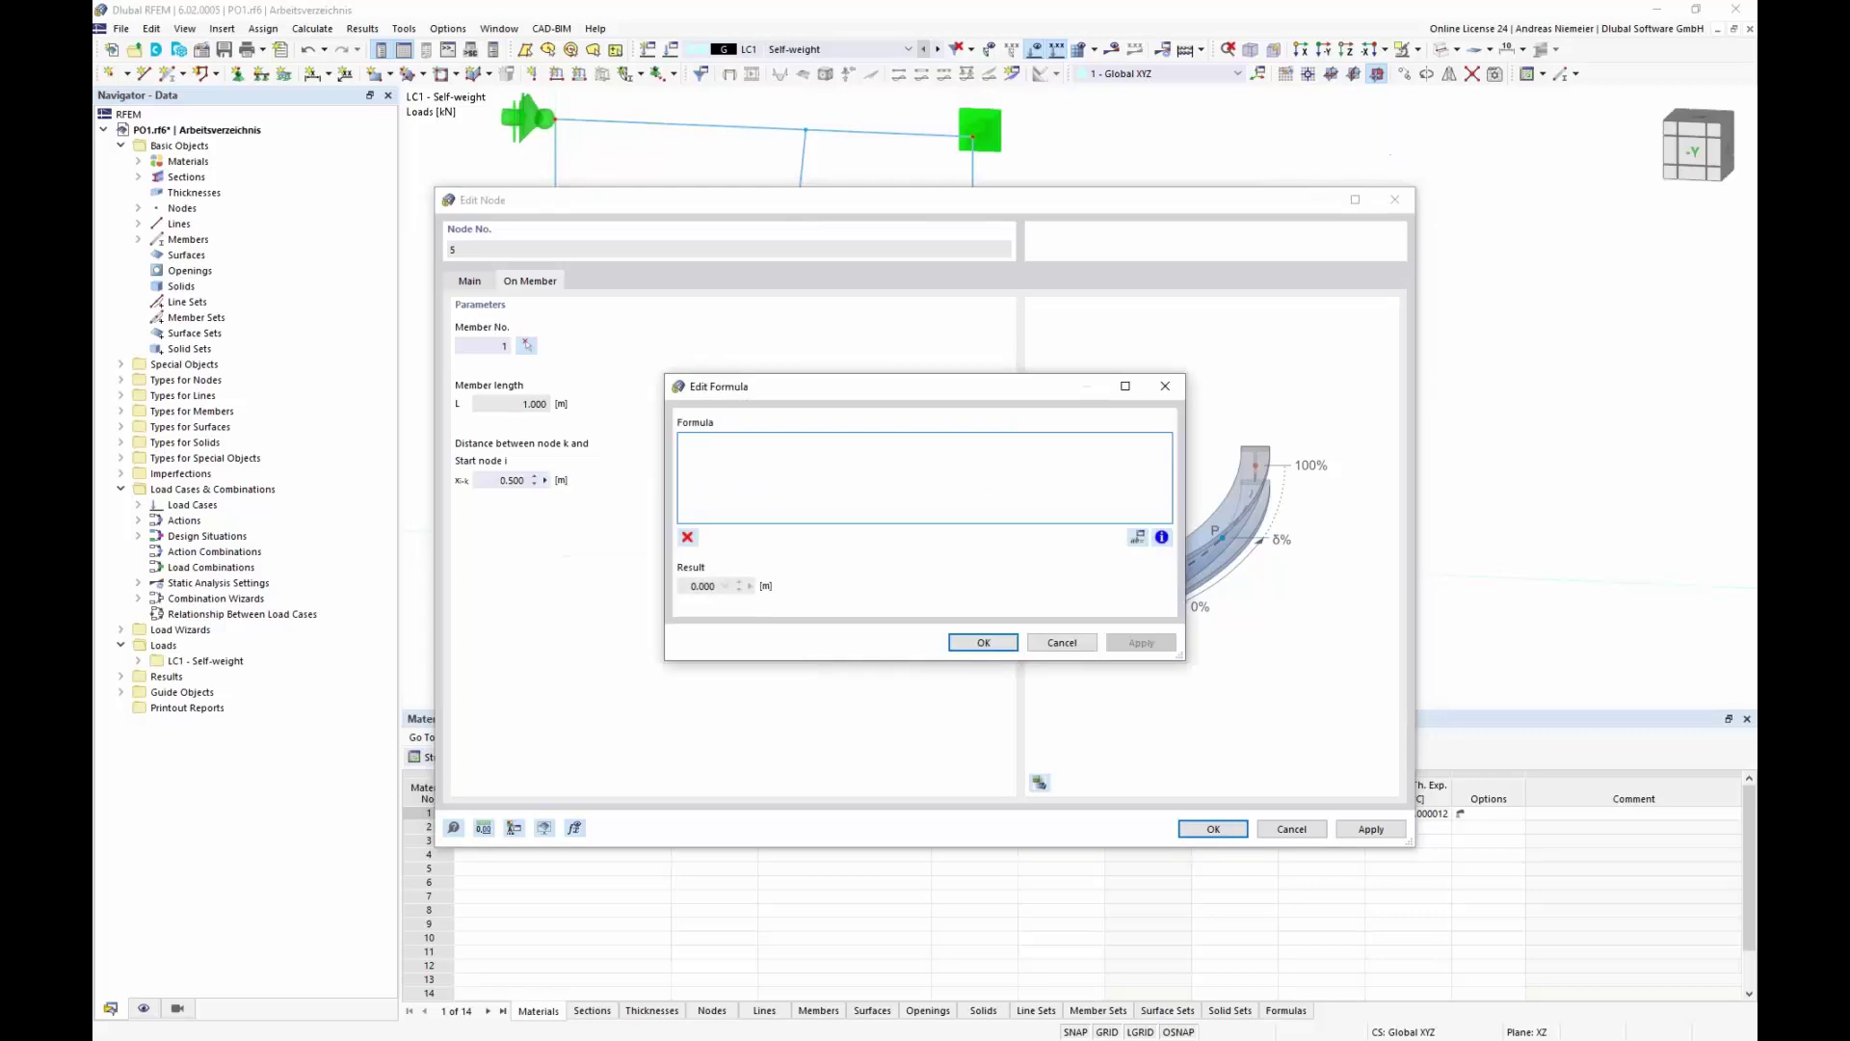
{"action": "left_click", "coordinate": [1162, 538]}
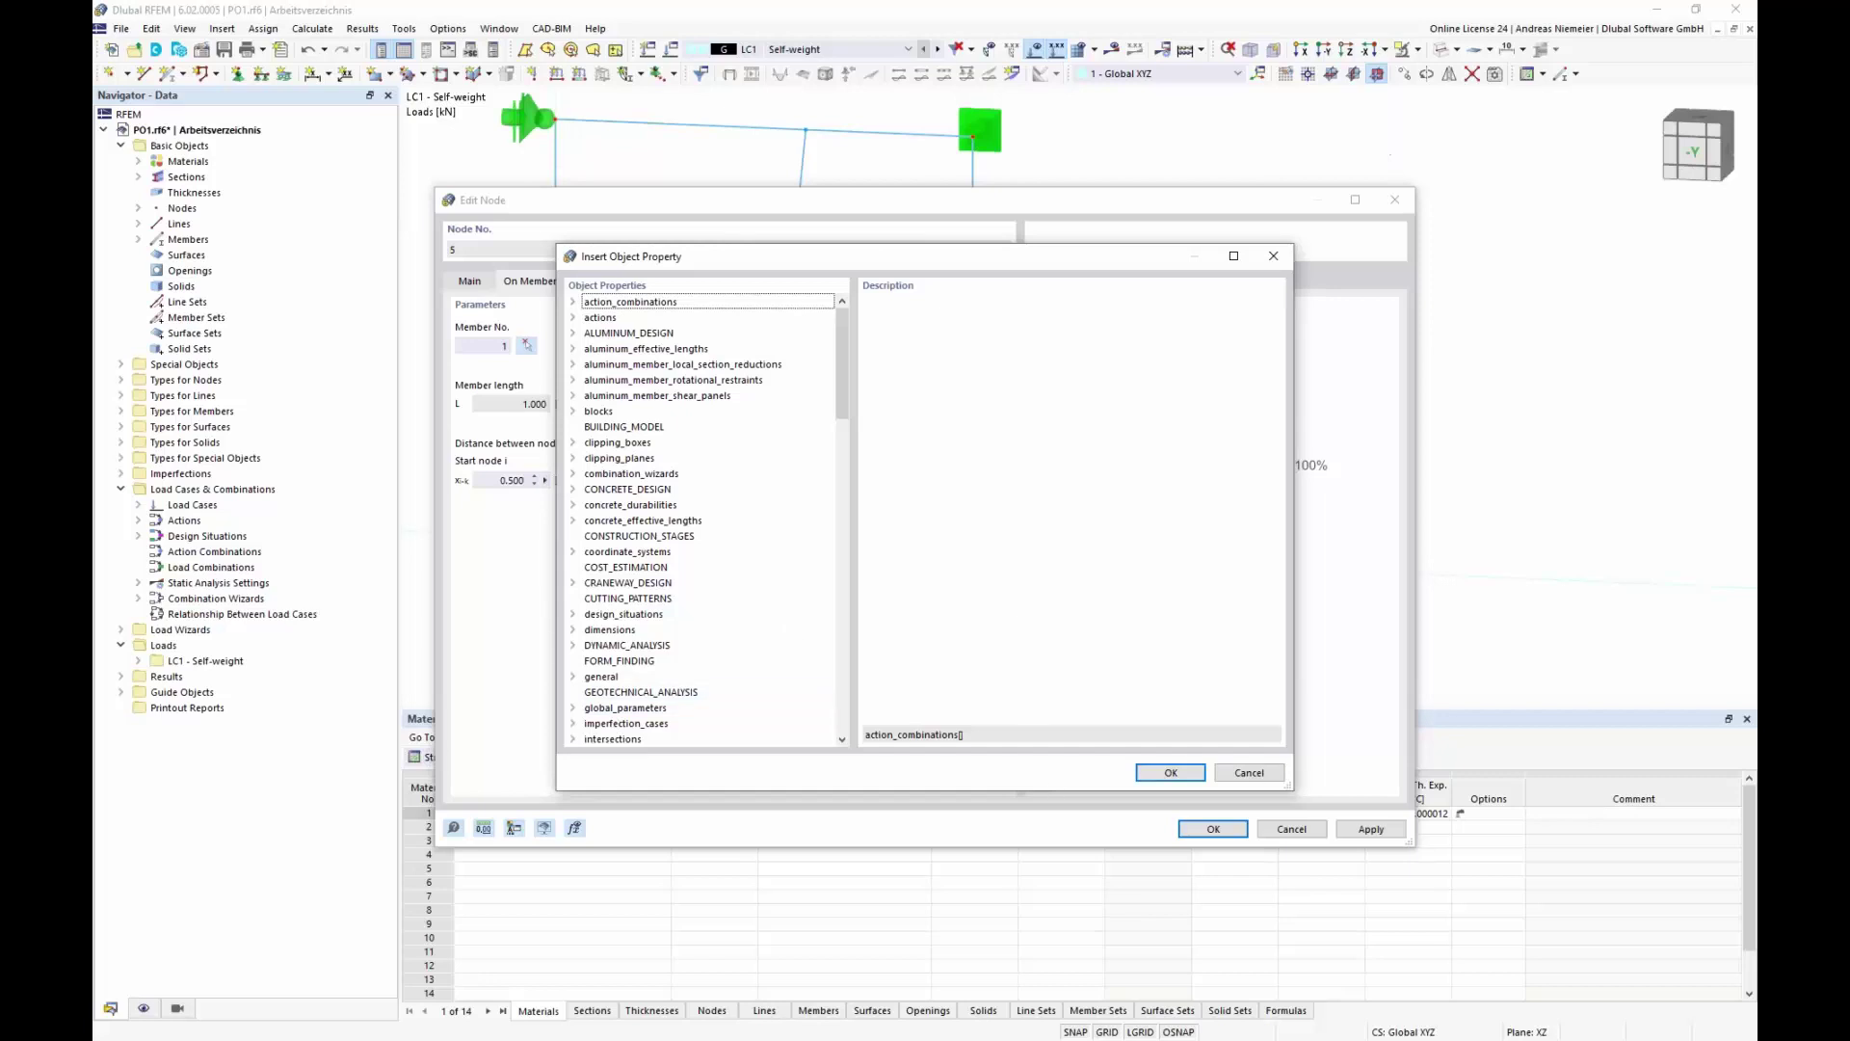
{"action": "left_click", "coordinate": [1270, 773]}
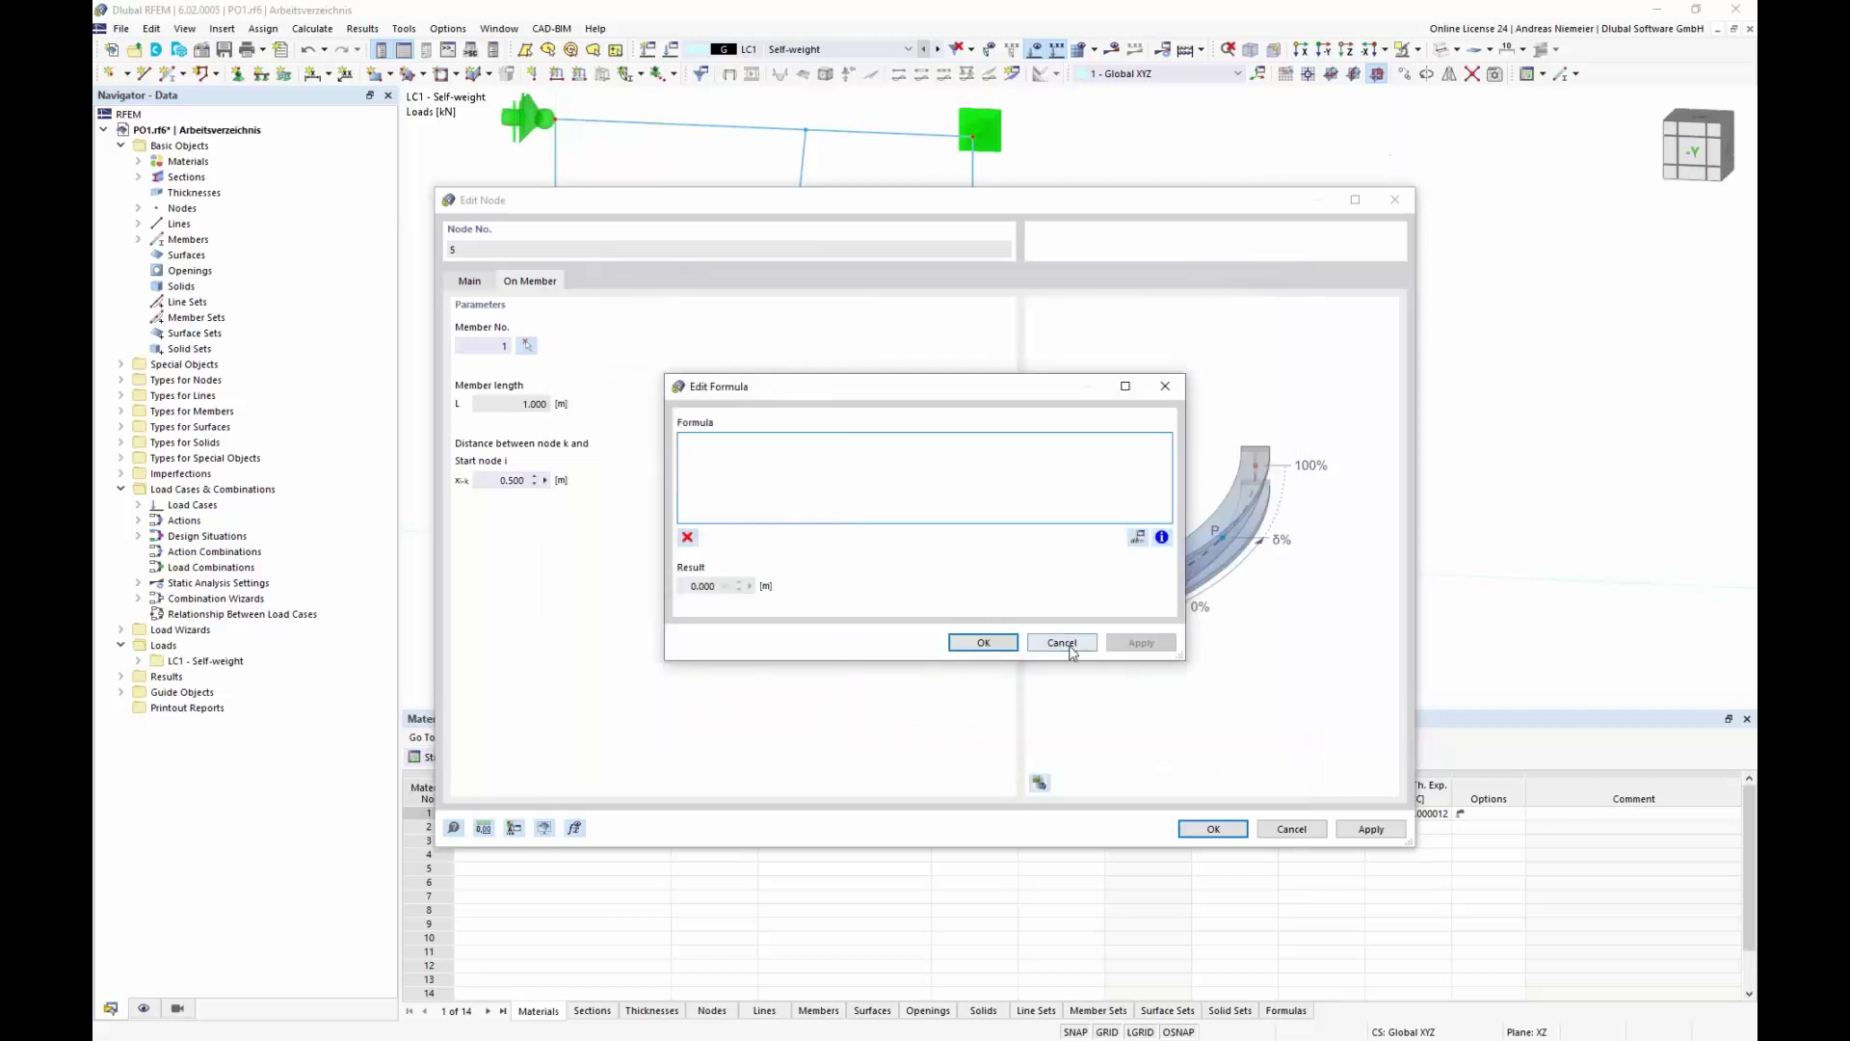
{"action": "left_click", "coordinate": [1330, 800]}
{"action": "left_click", "coordinate": [1291, 828]}
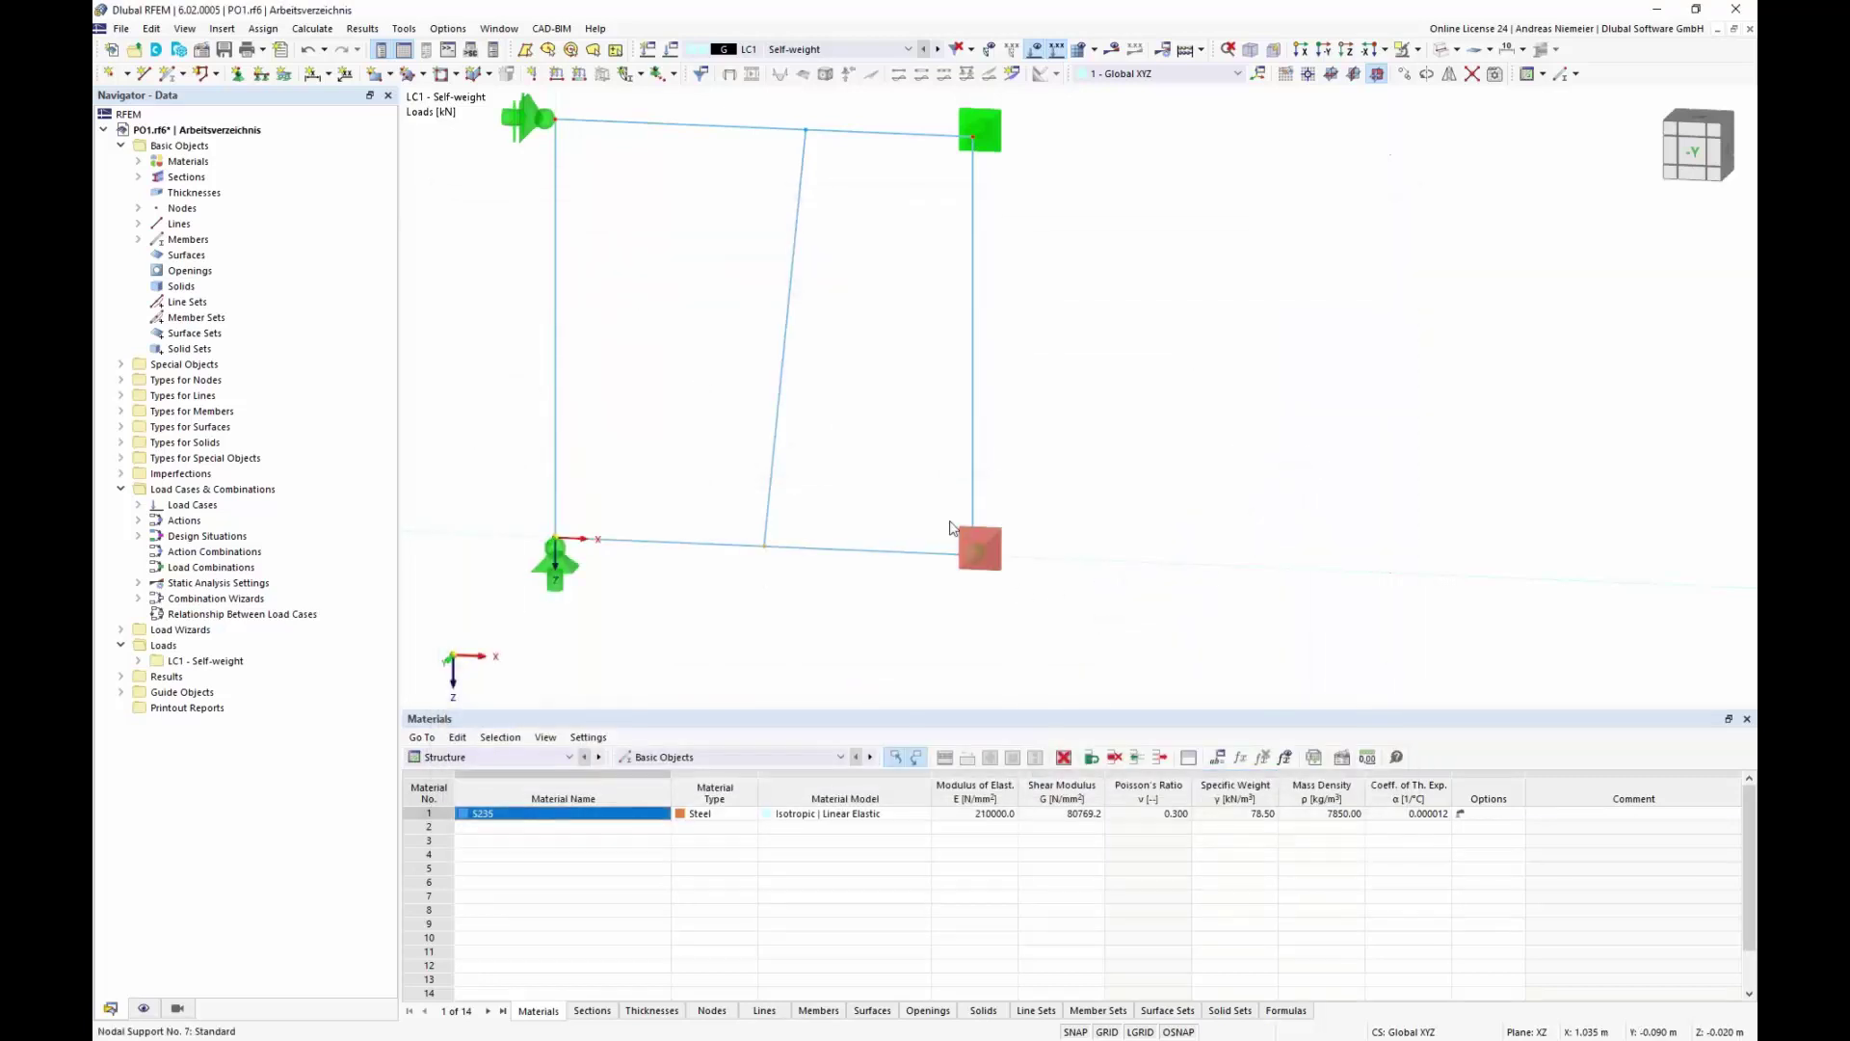
Show the object numbering in the model view
{"action": "right_click", "coordinate": [1219, 457]}
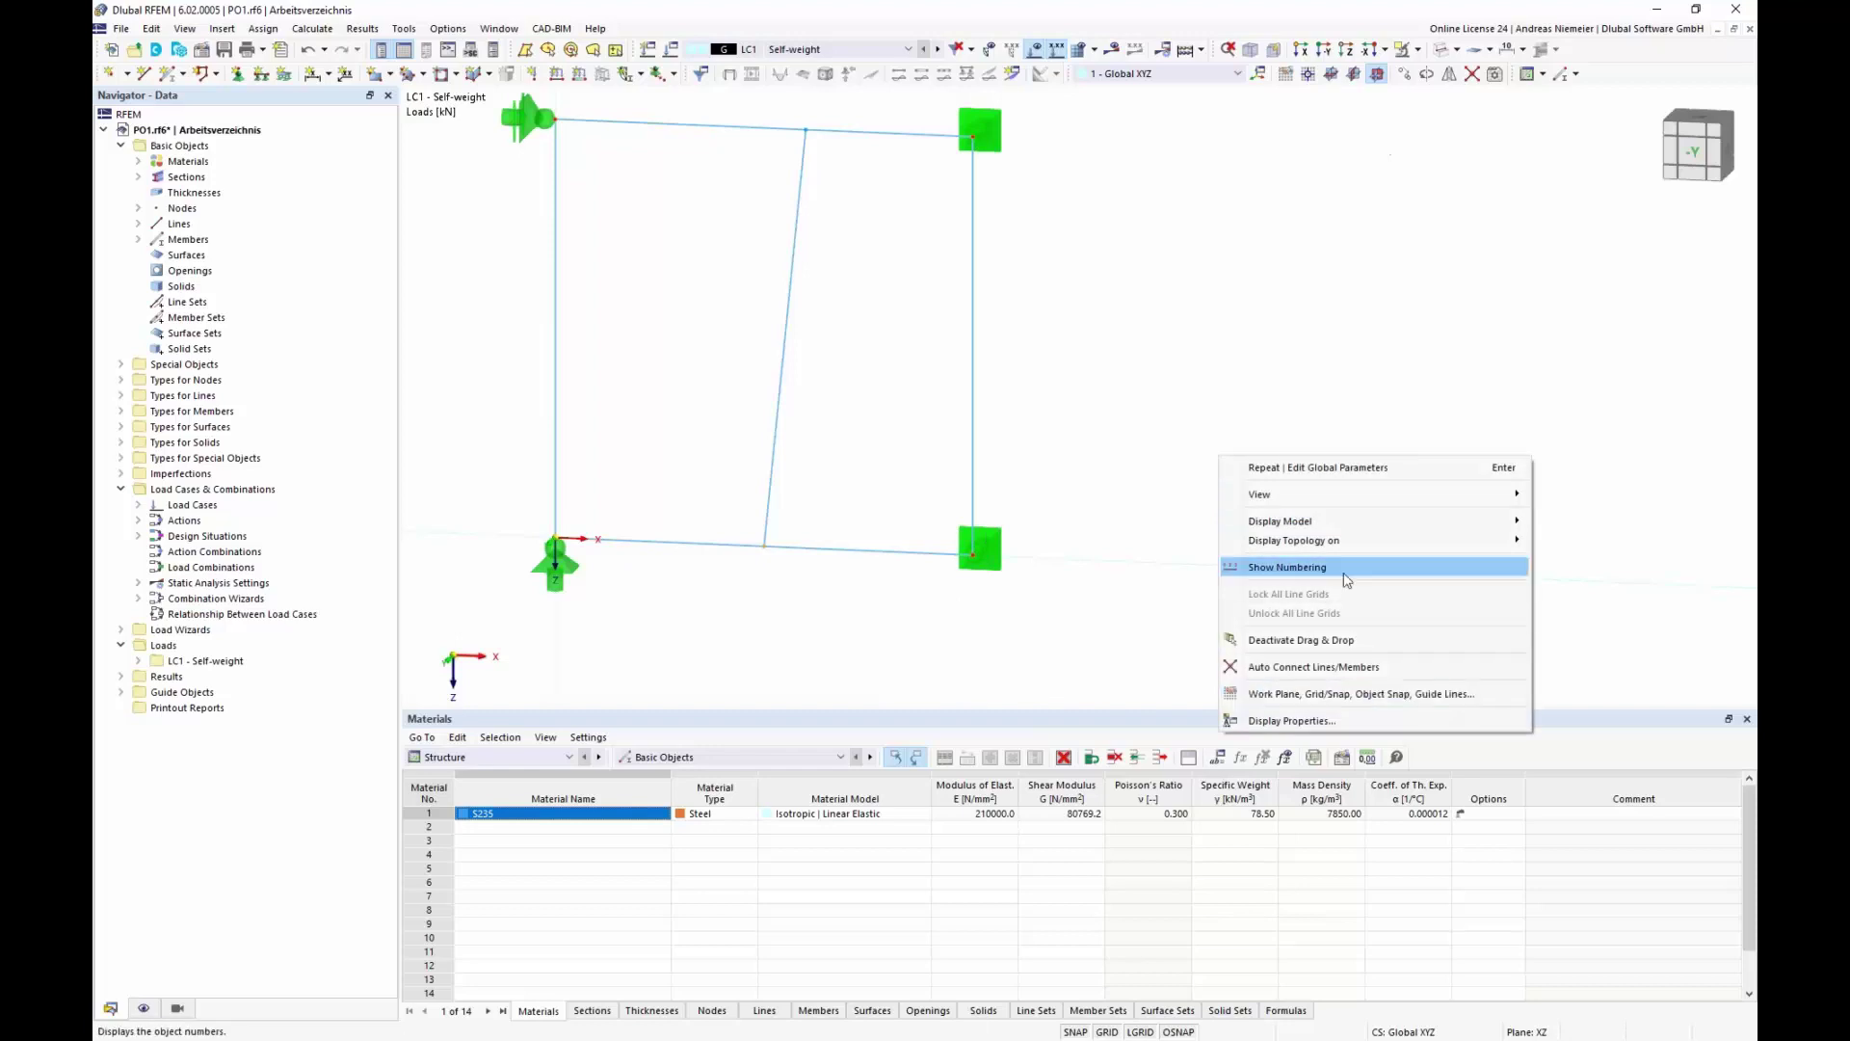
{"action": "left_click", "coordinate": [1345, 578]}
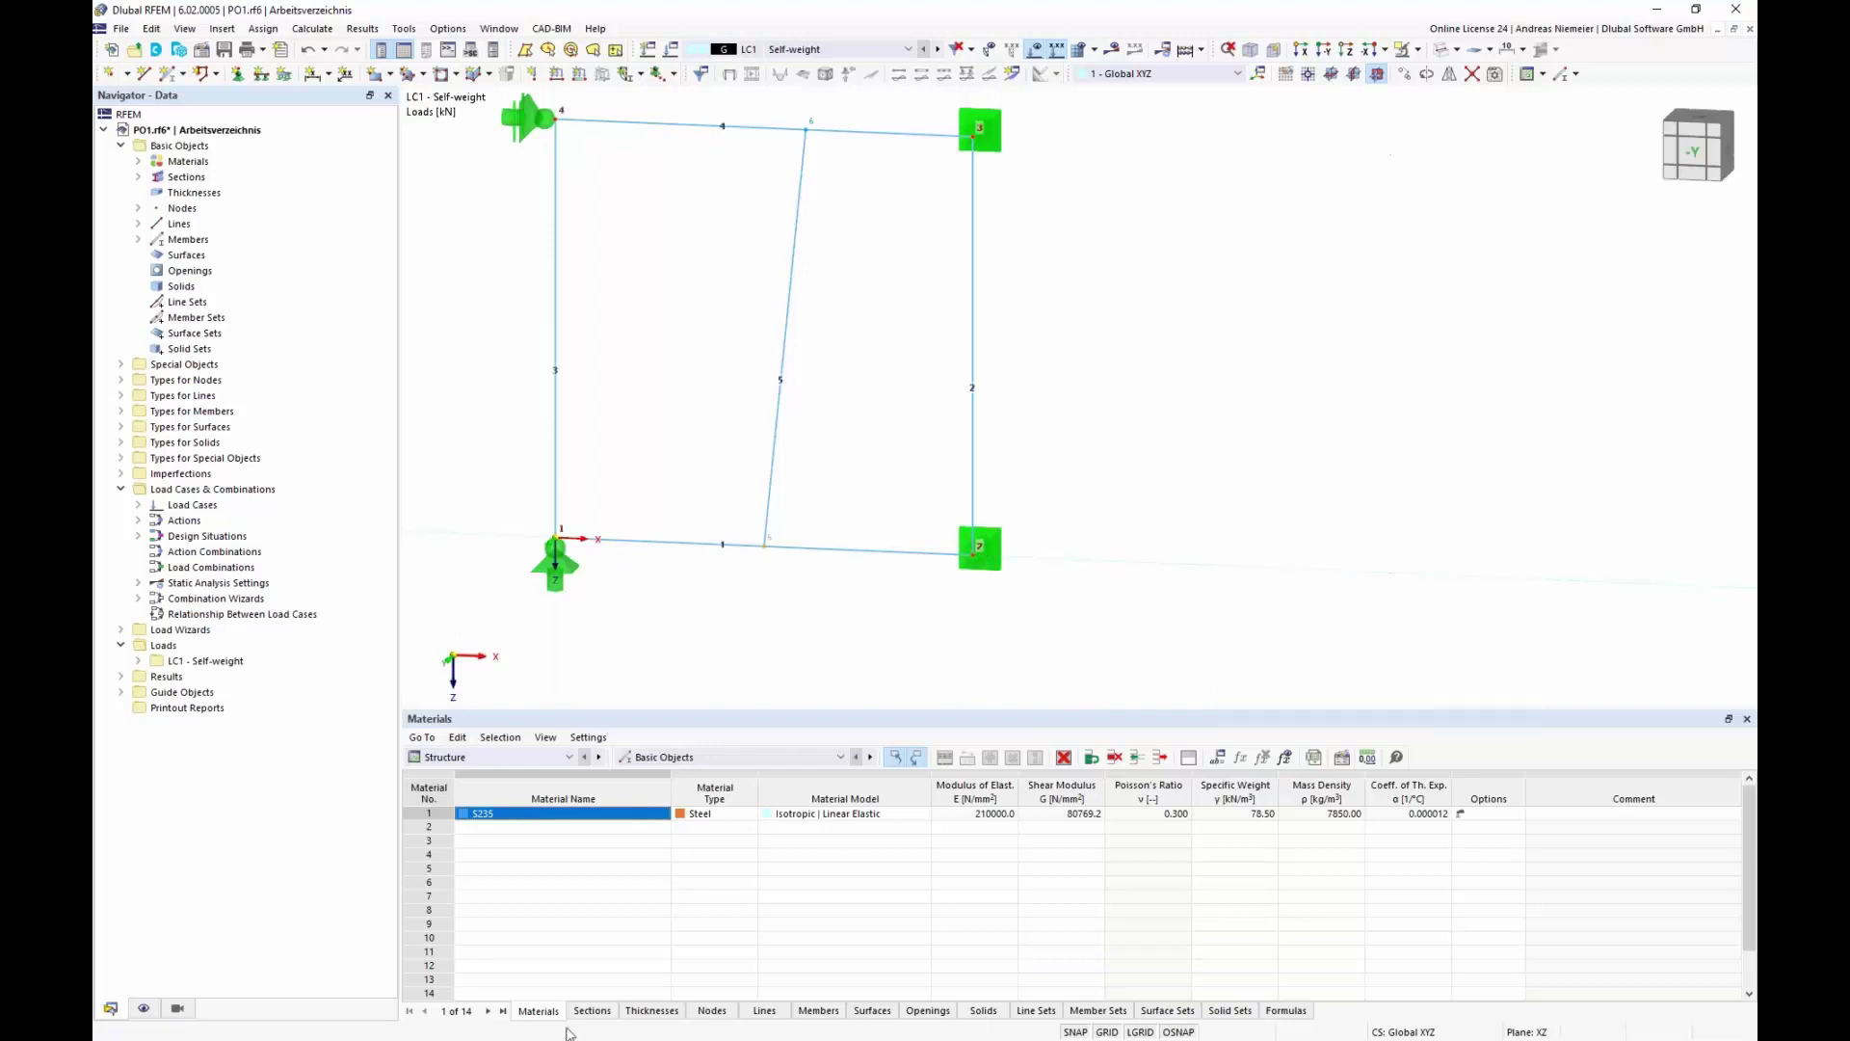
Show the table of the frame's nodes and locate the X coordinate of node 2
{"action": "left_click", "coordinate": [718, 1011]}
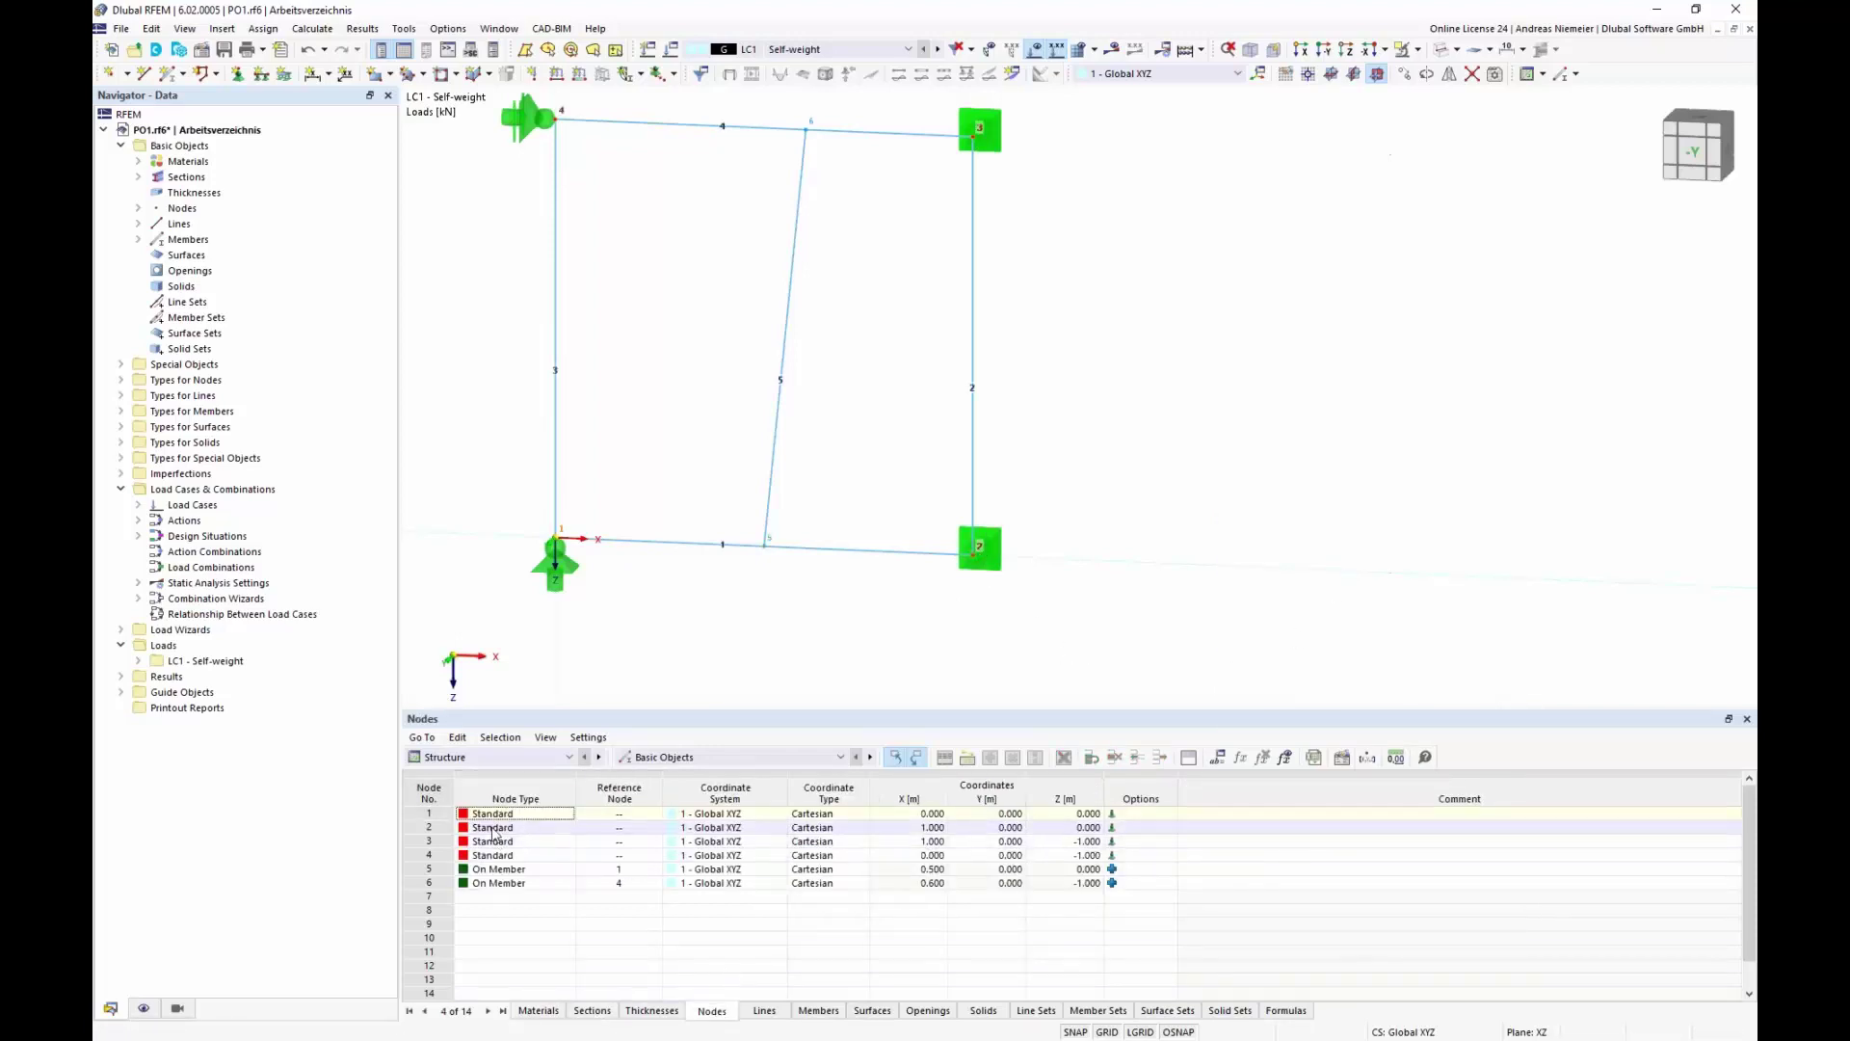
{"action": "left_click", "coordinate": [921, 826]}
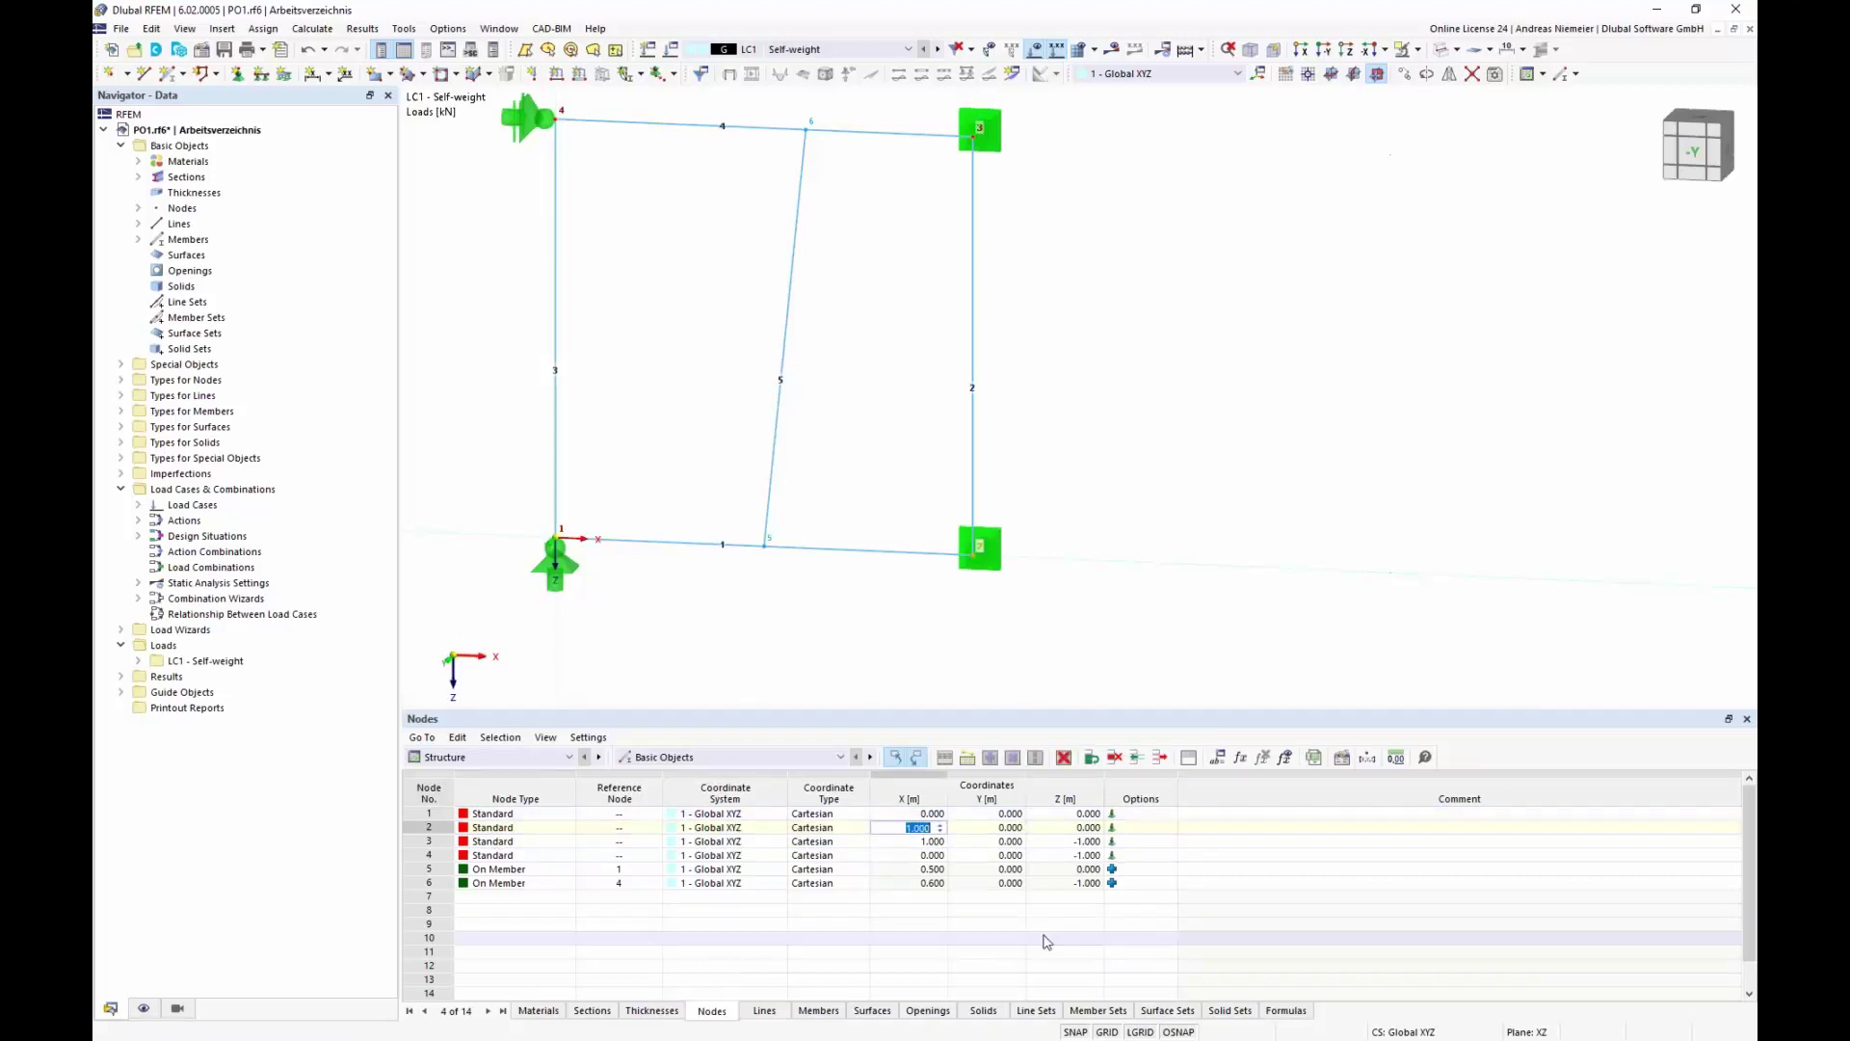
{"action": "key", "text": "Return"}
{"action": "double_click", "coordinate": [770, 549]}
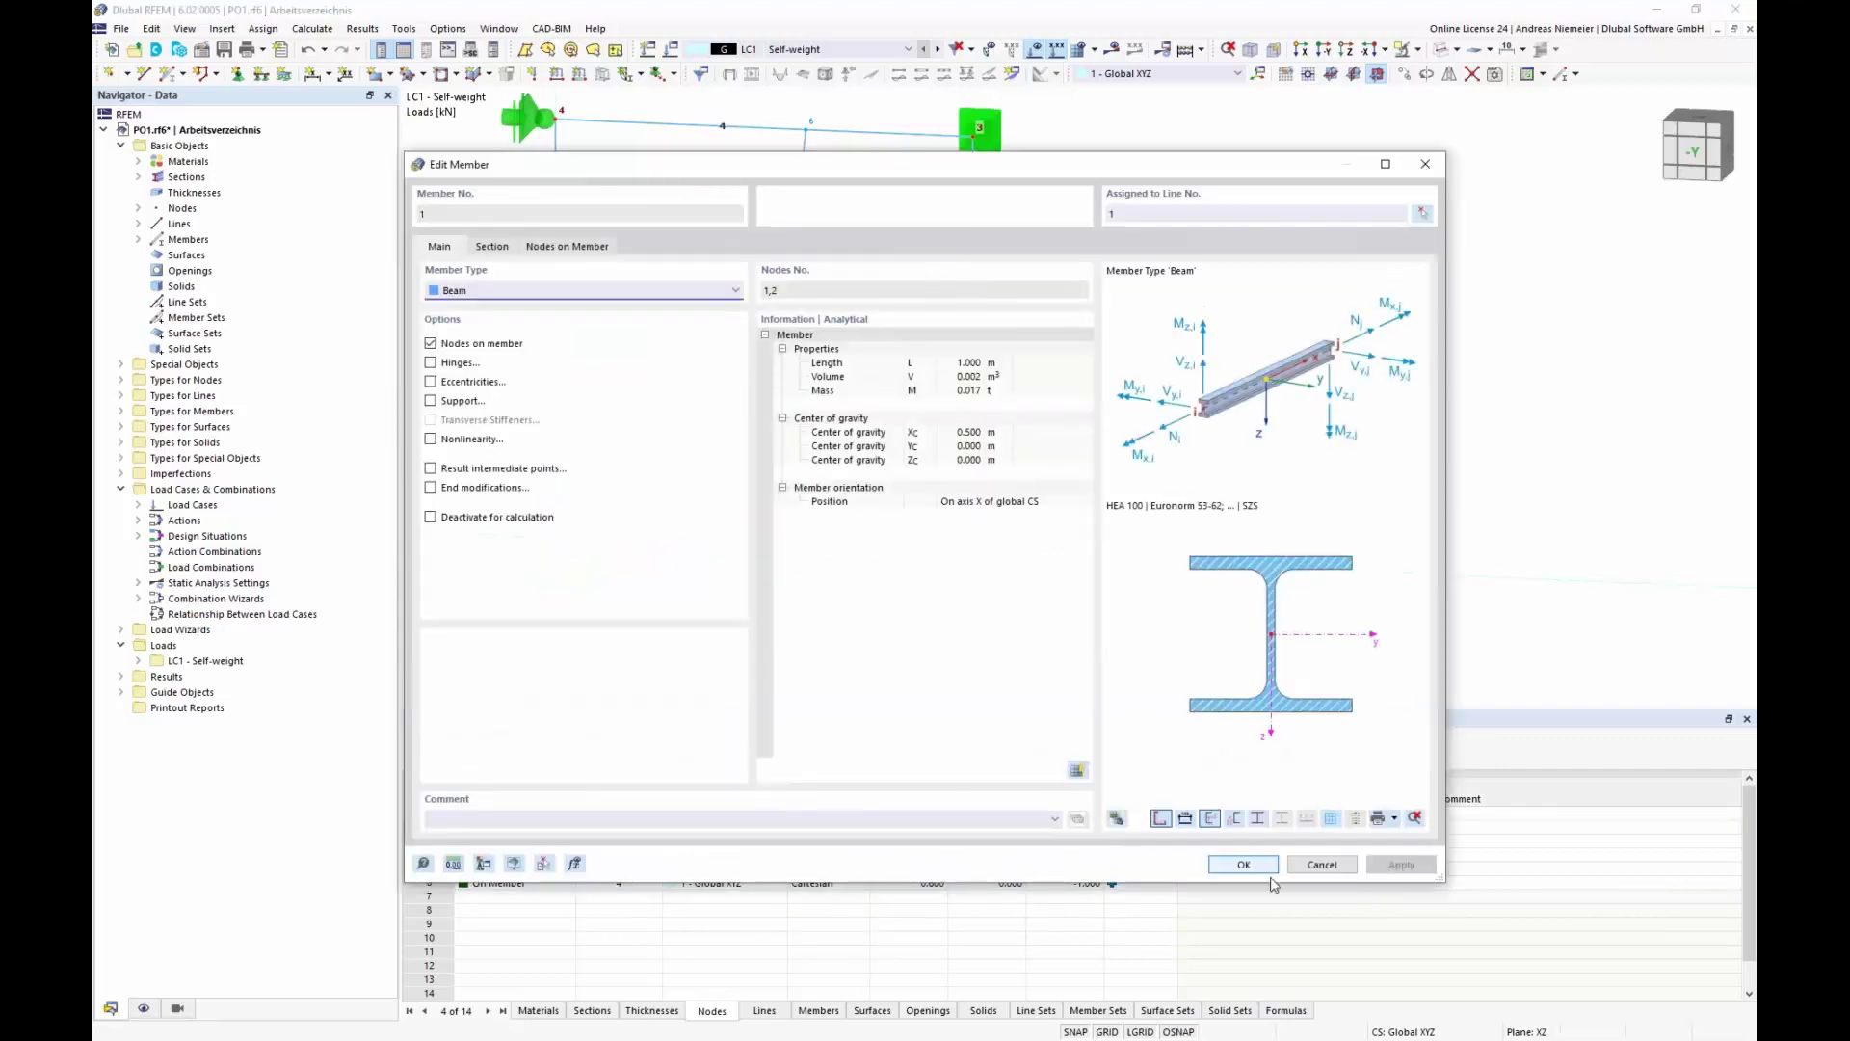
{"action": "left_click", "coordinate": [1244, 863]}
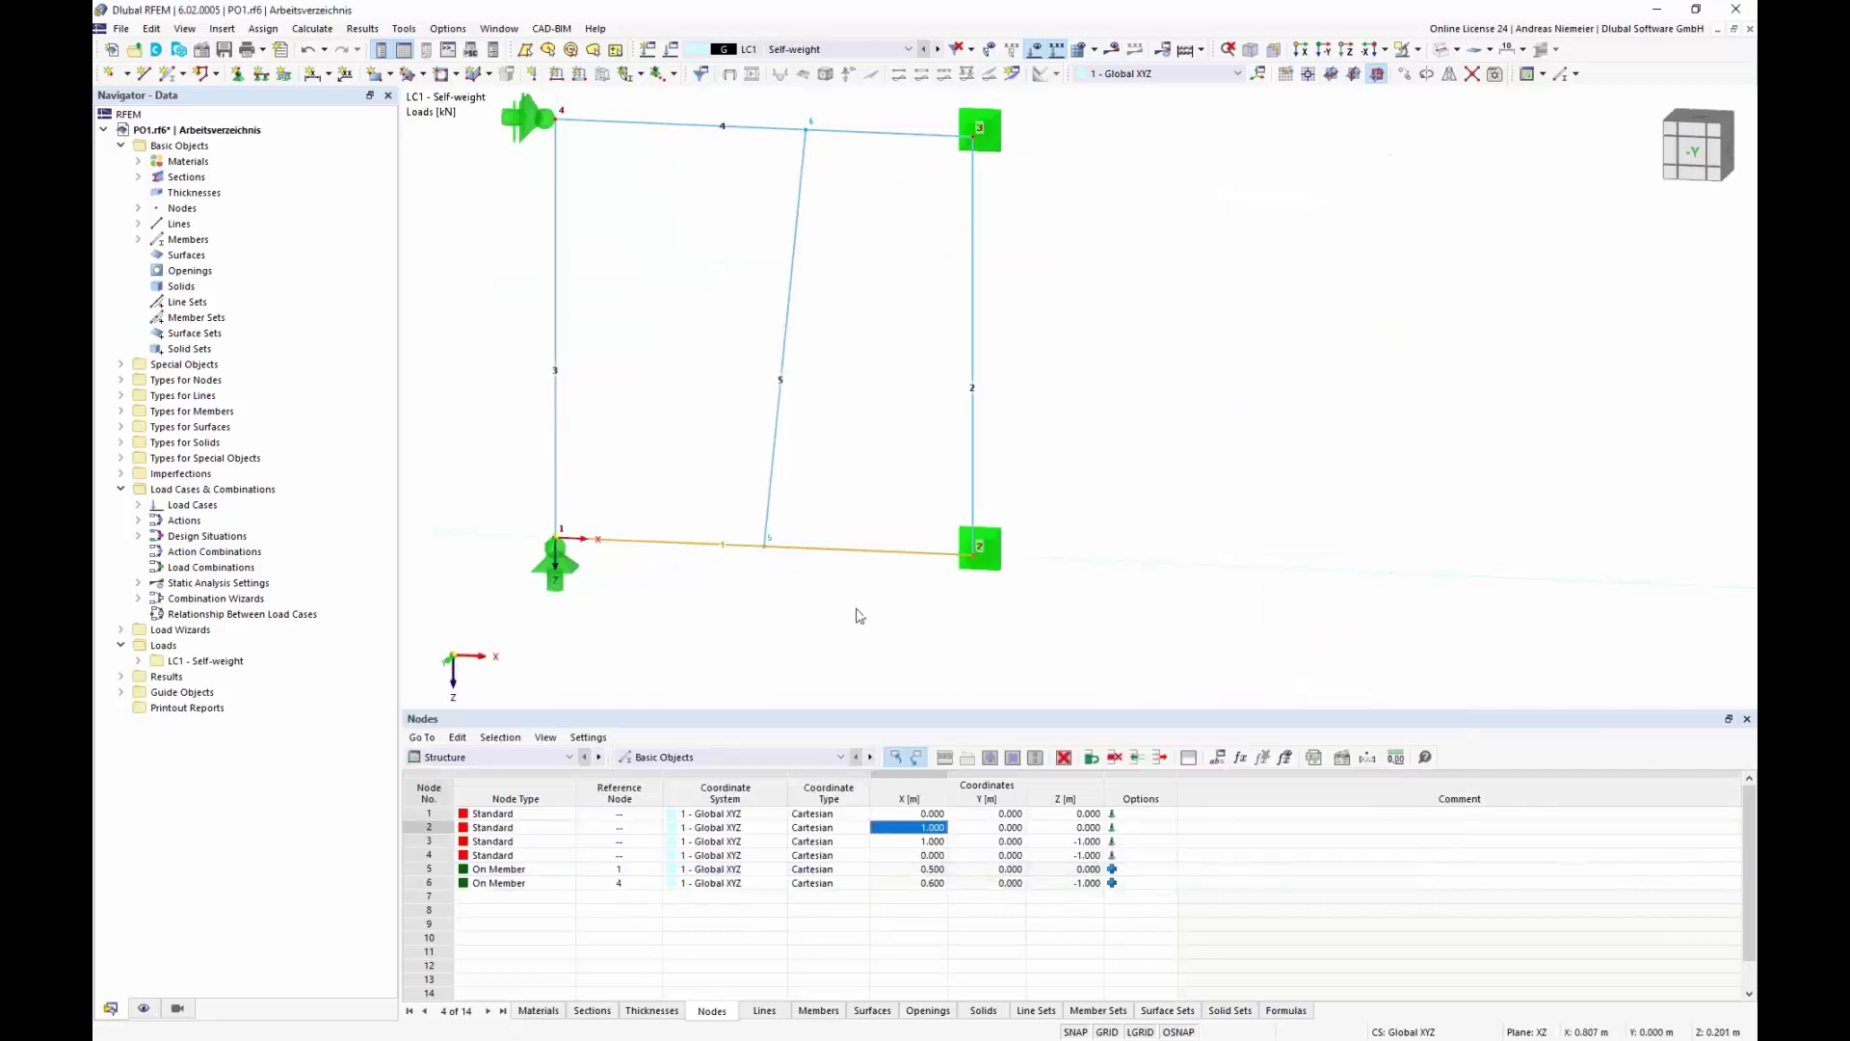
Start a formula for the lower middle node's distance from the start node in metres with the nodes object property coordinate_1
{"action": "double_click", "coordinate": [767, 541]}
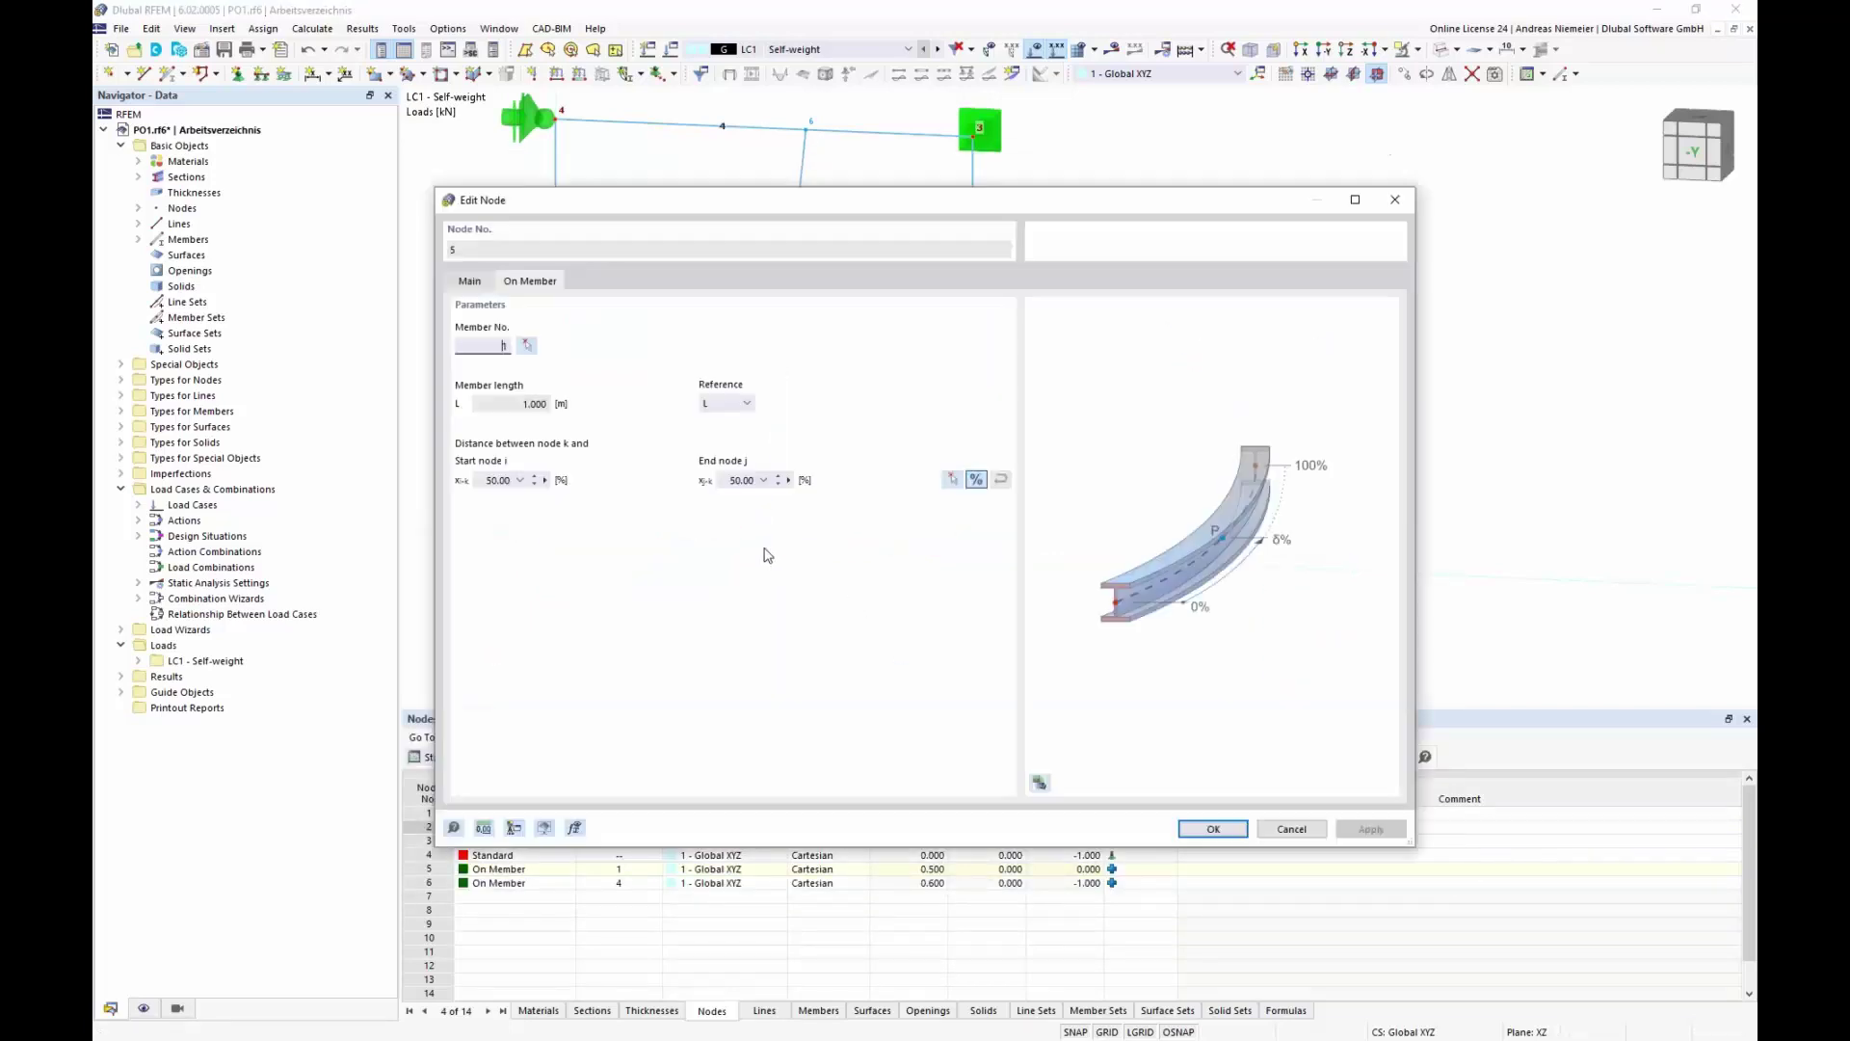
{"action": "left_click", "coordinate": [977, 481]}
{"action": "right_click", "coordinate": [552, 481]}
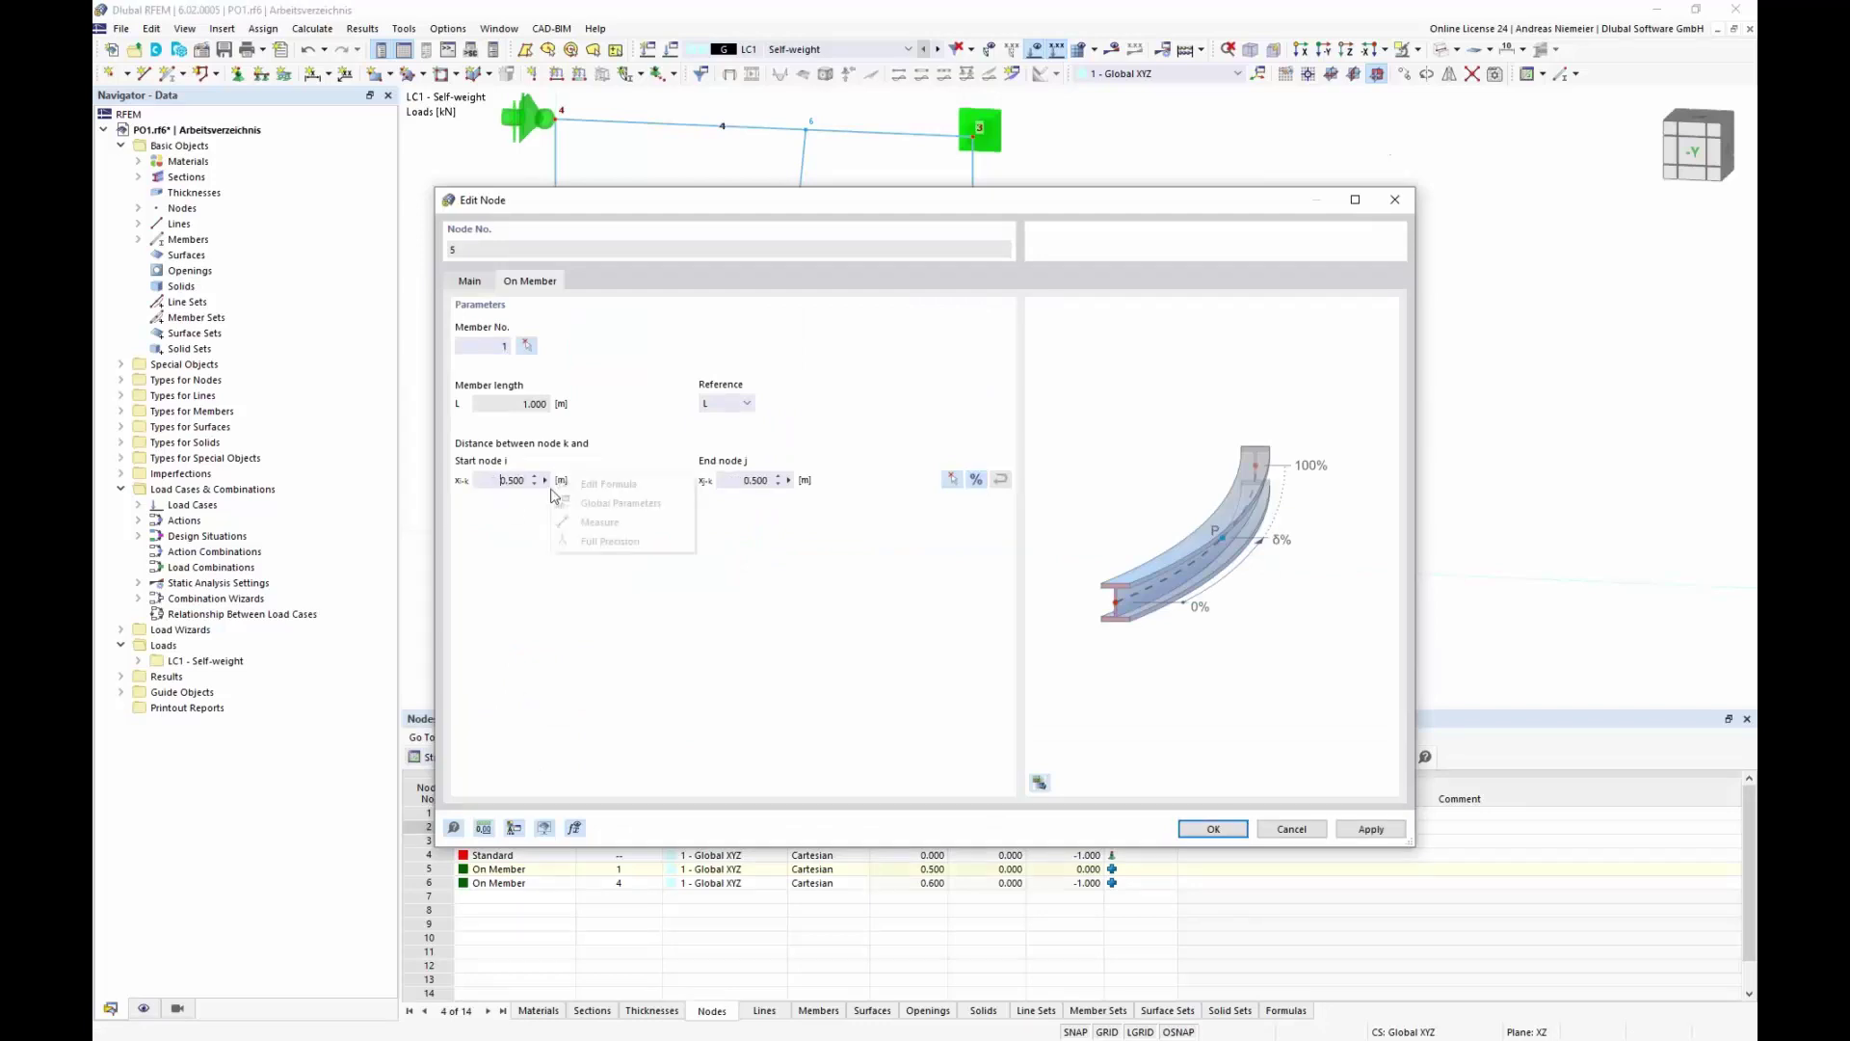
{"action": "left_click", "coordinate": [616, 483]}
{"action": "left_click", "coordinate": [1159, 537]}
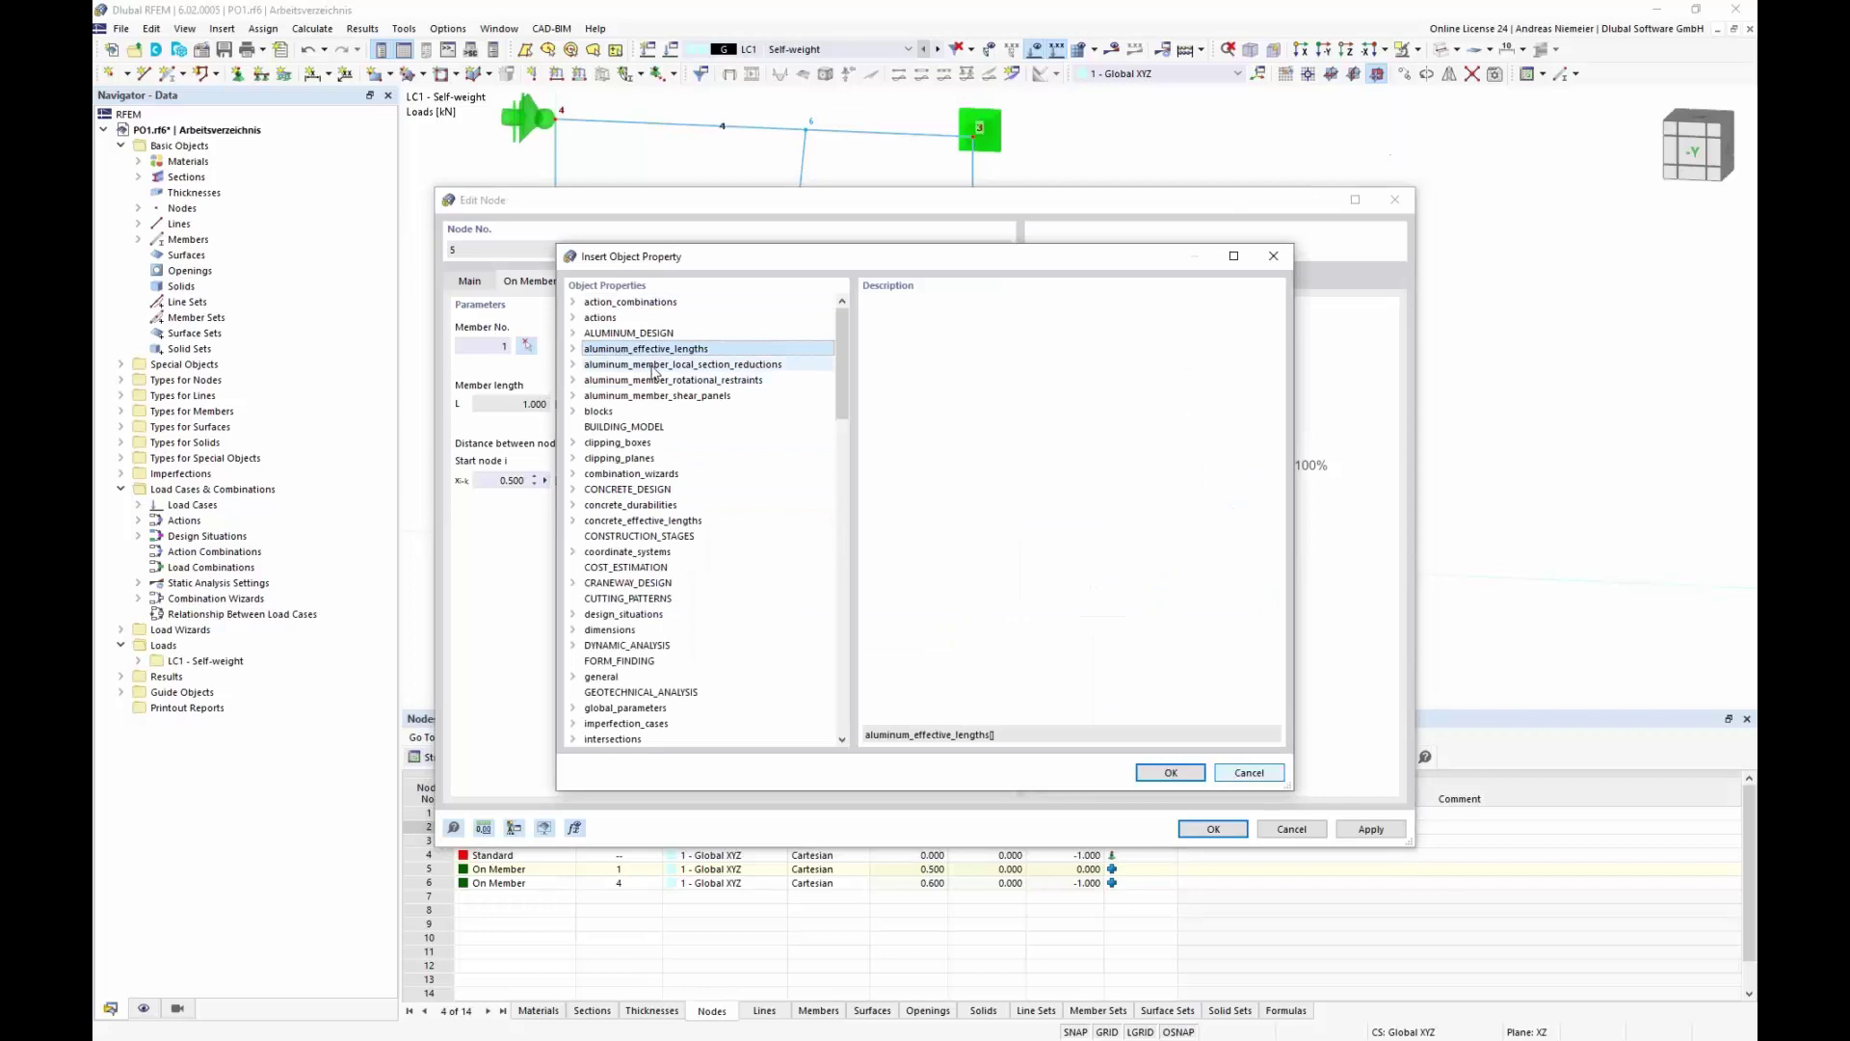
{"action": "scroll", "coordinate": [653, 386], "scroll_direction": "down", "scroll_amount": 9}
{"action": "left_click", "coordinate": [644, 736]}
{"action": "key", "text": "Down"}
{"action": "key", "text": "Down"}
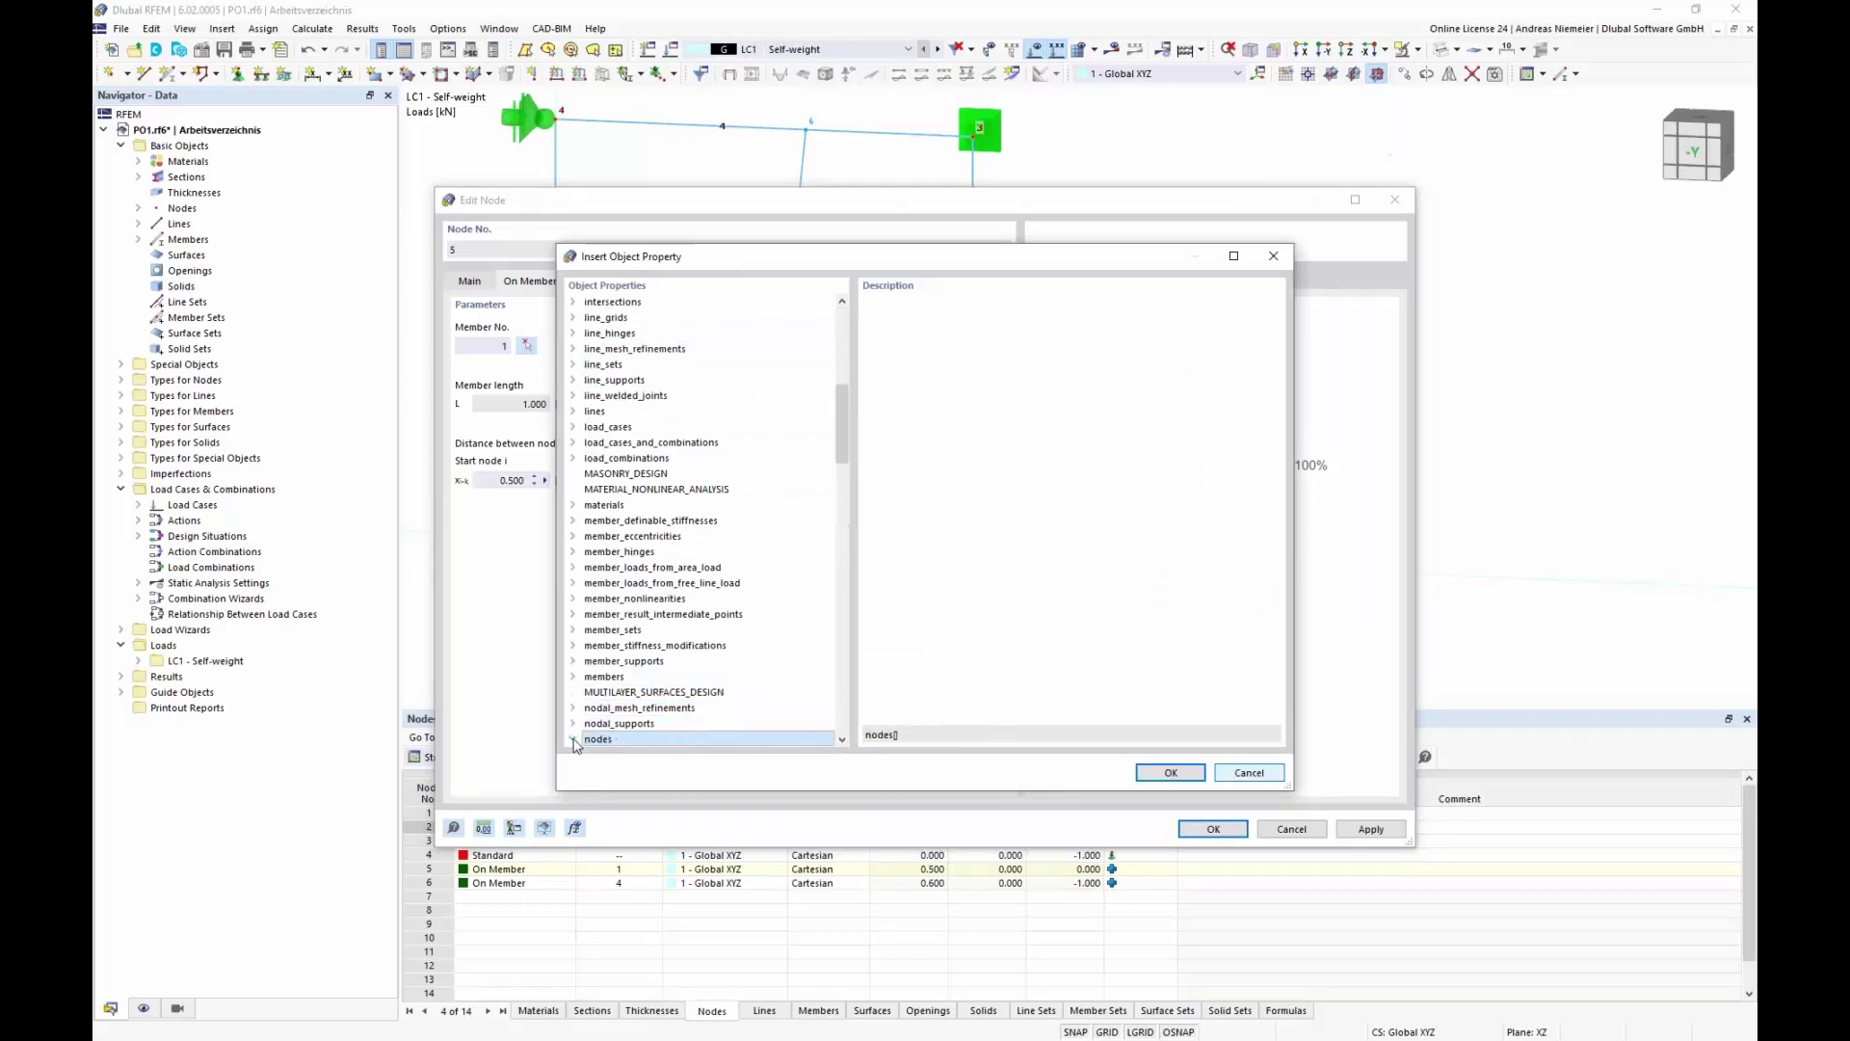
{"action": "left_click", "coordinate": [574, 740]}
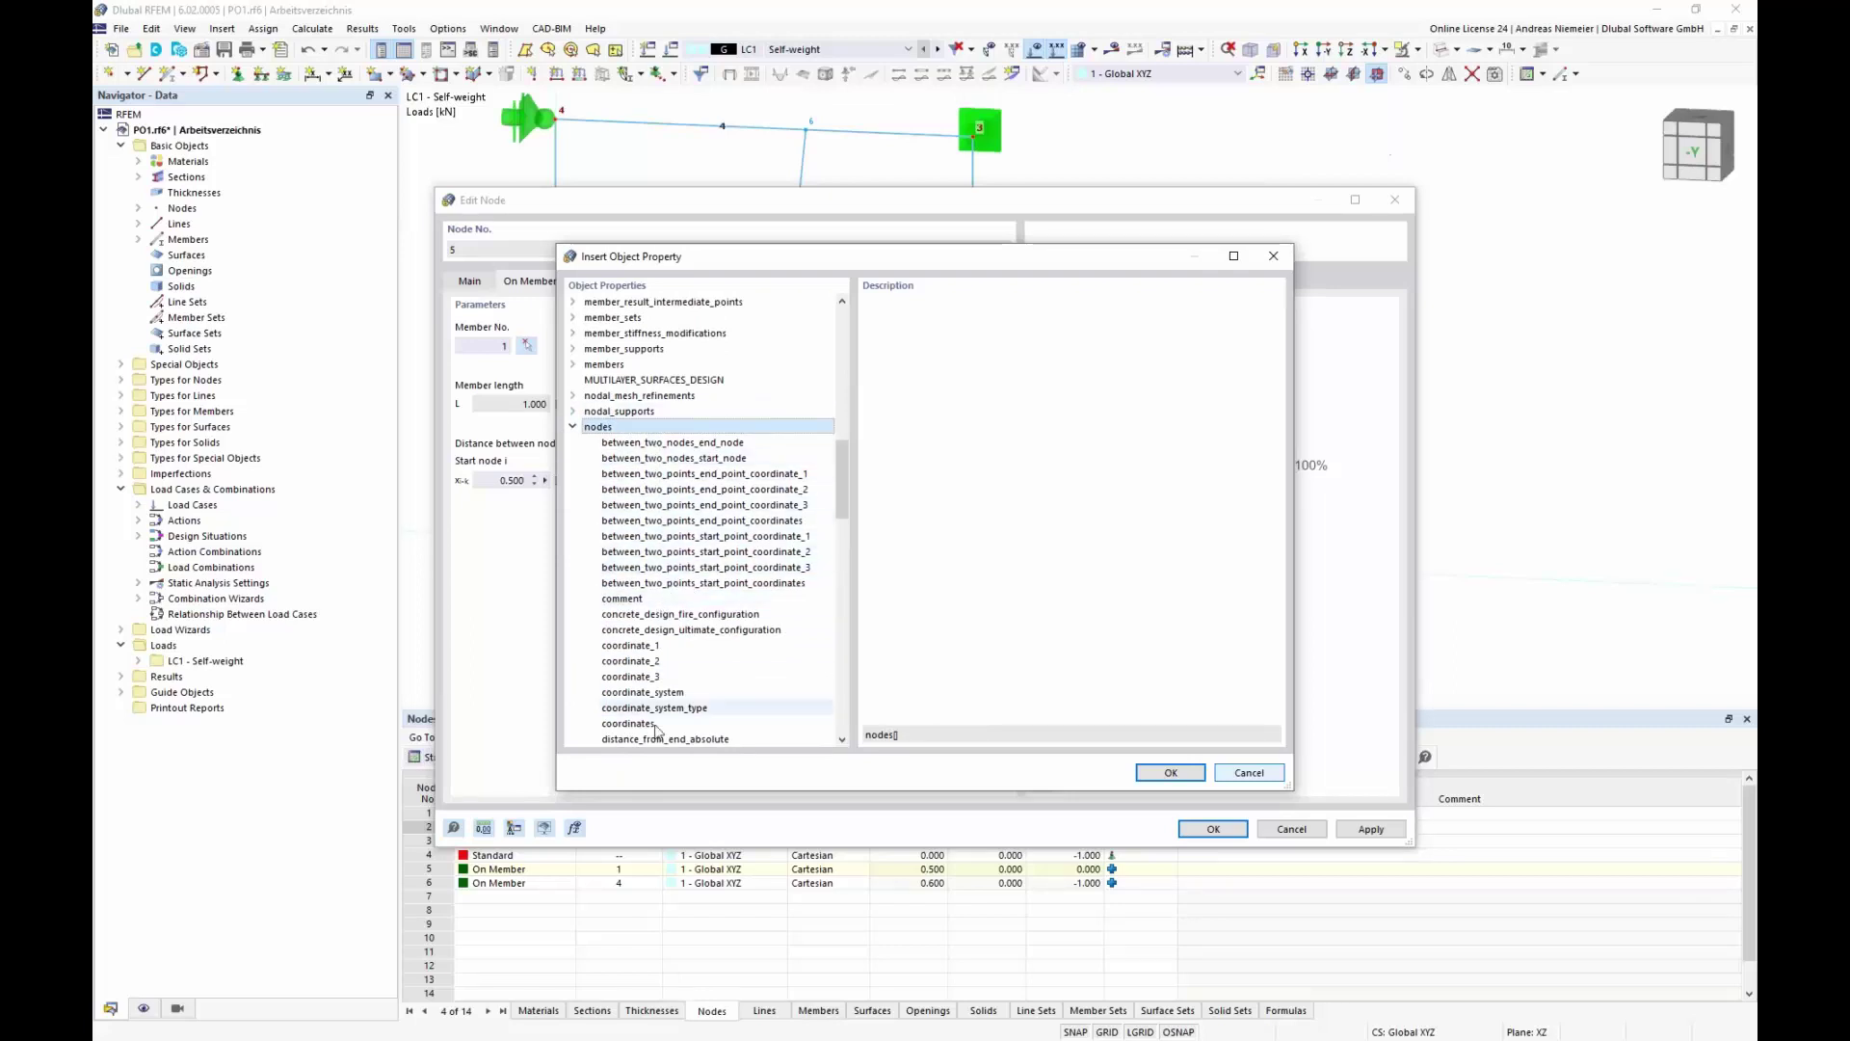
{"action": "left_click", "coordinate": [642, 648]}
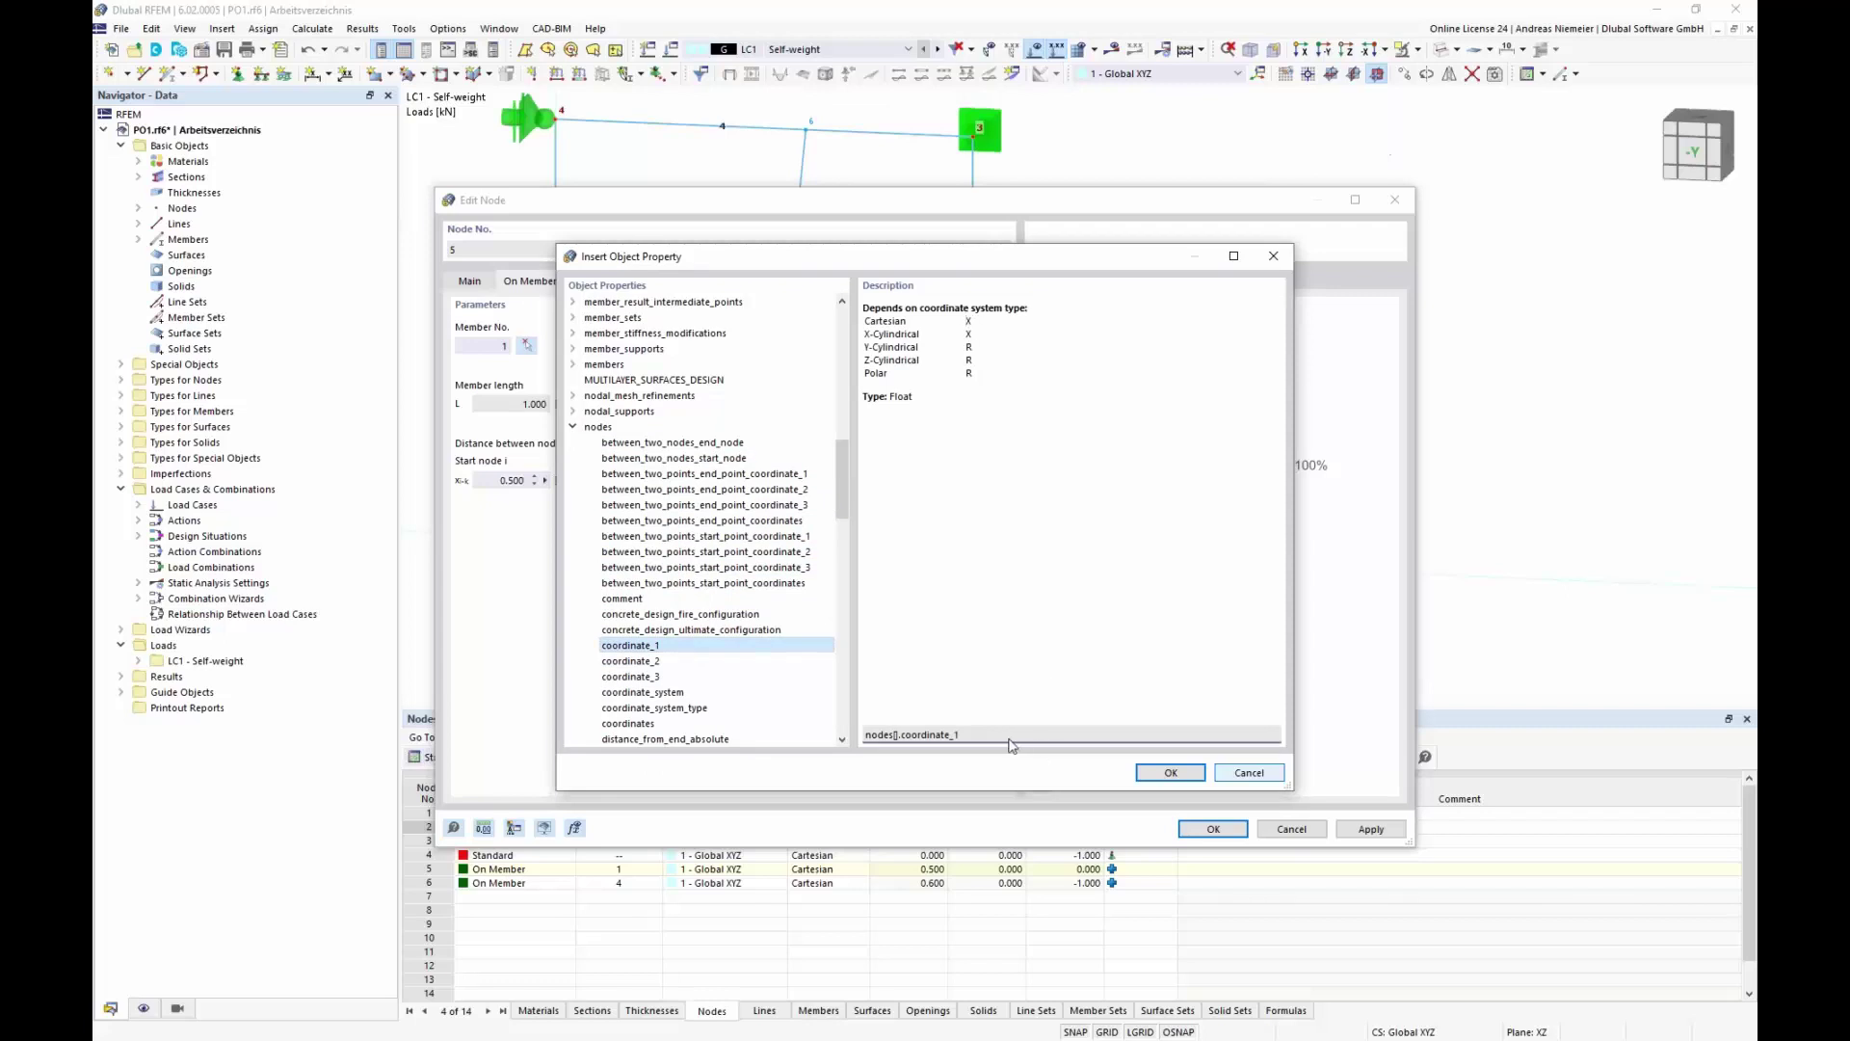
{"action": "left_click", "coordinate": [1171, 773]}
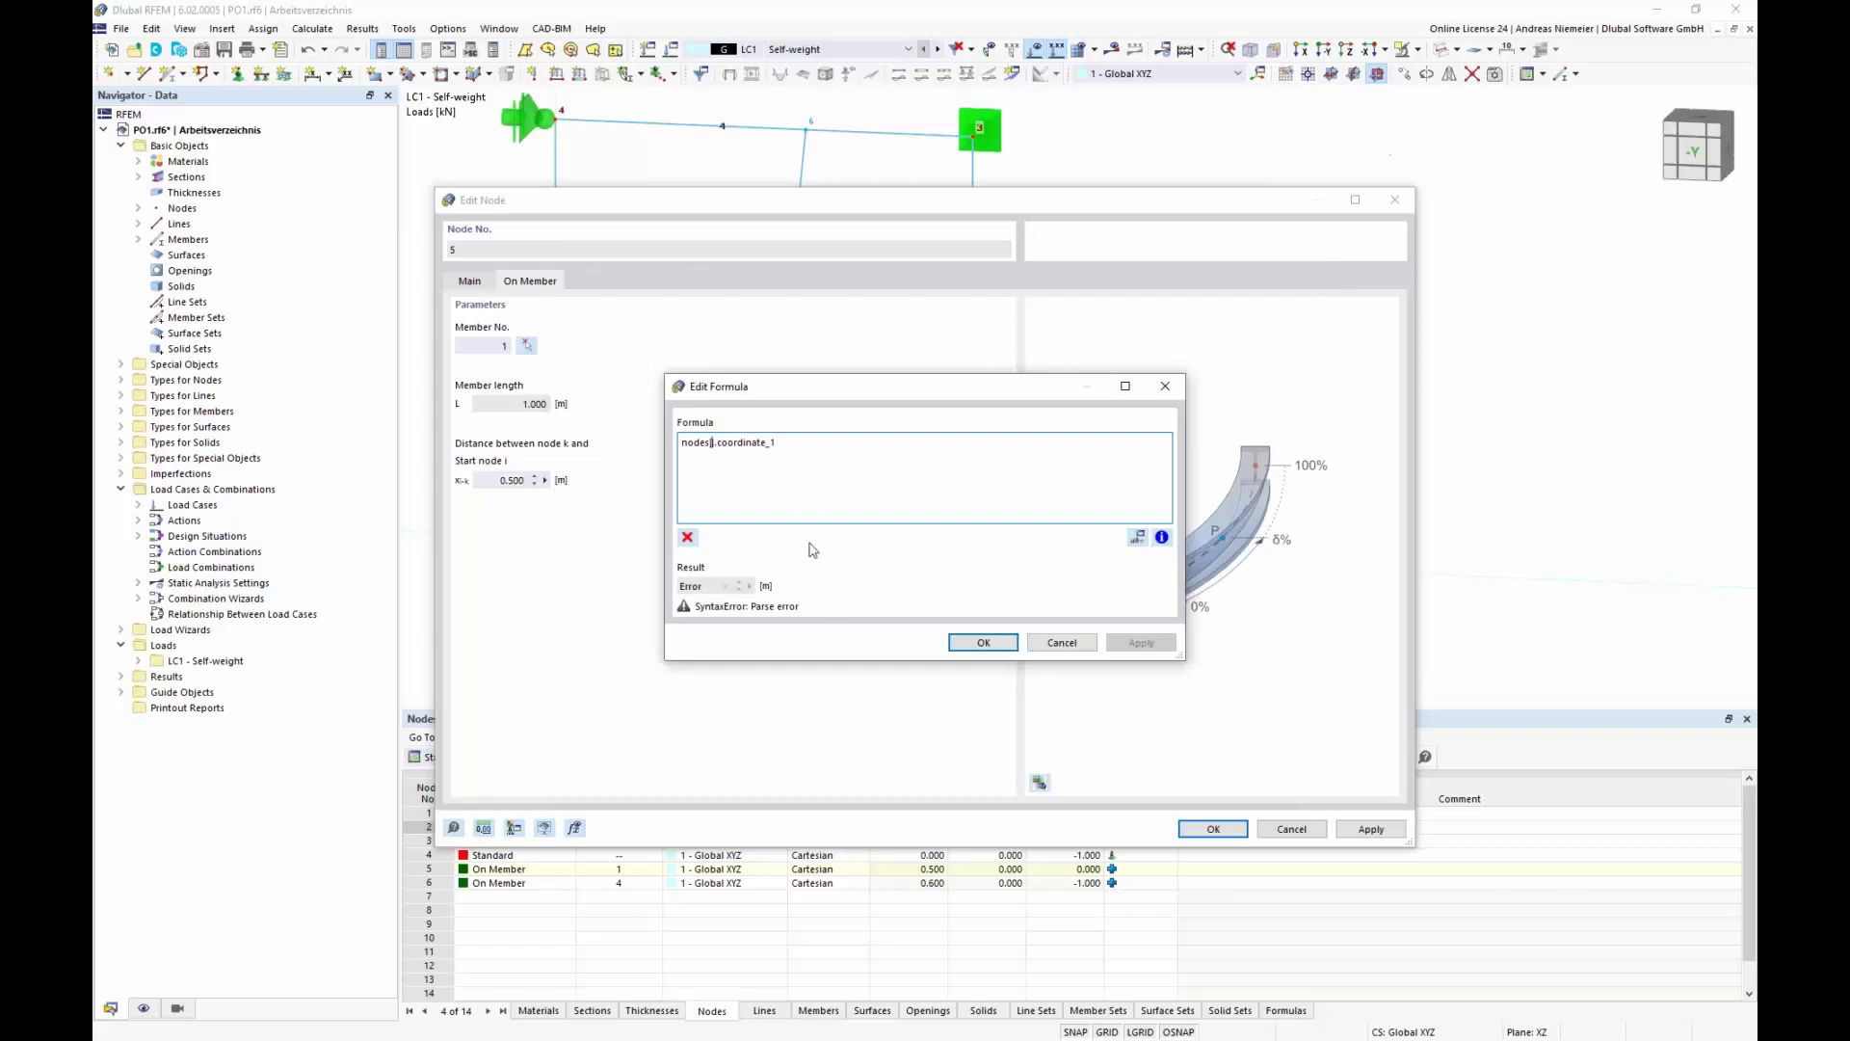
Complete the lower middle node's start-distance formula as nodes[2].coordinate_1/2+Xbottom and accept the node definition
{"action": "type", "text": "2"}
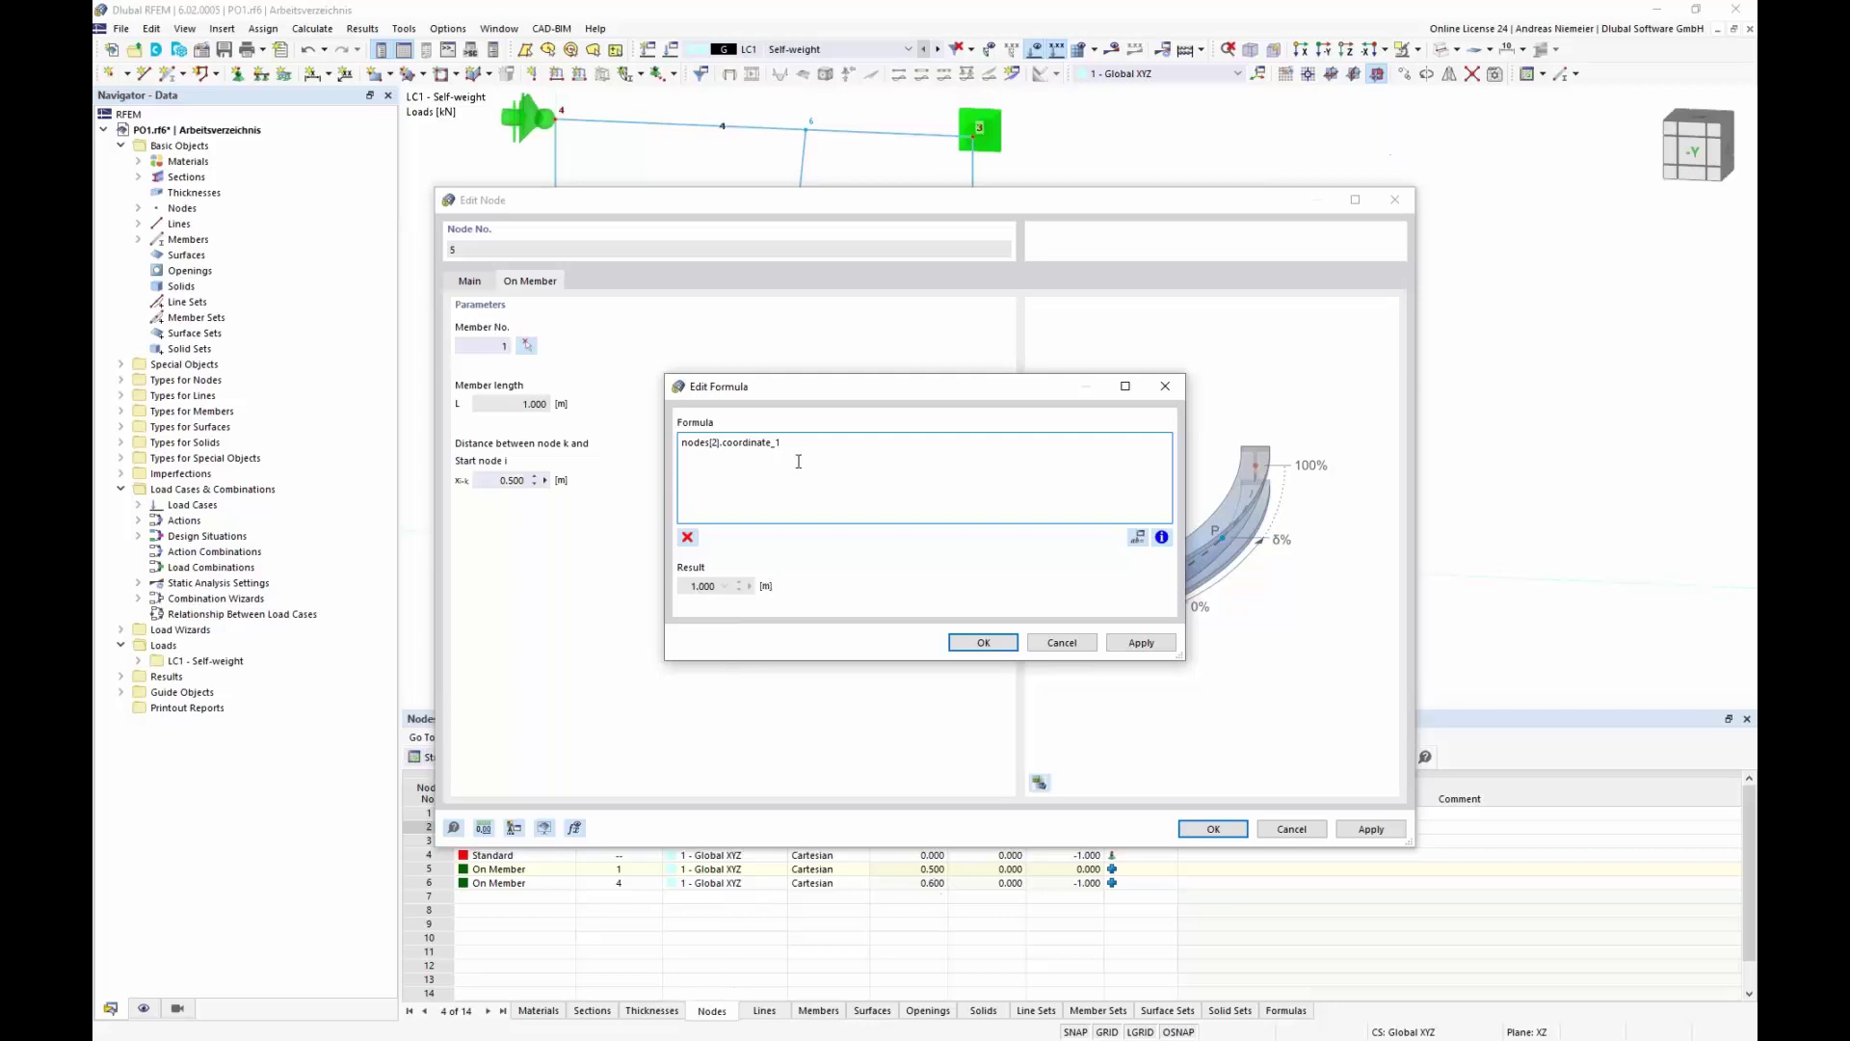
{"action": "type", "text": "/"}
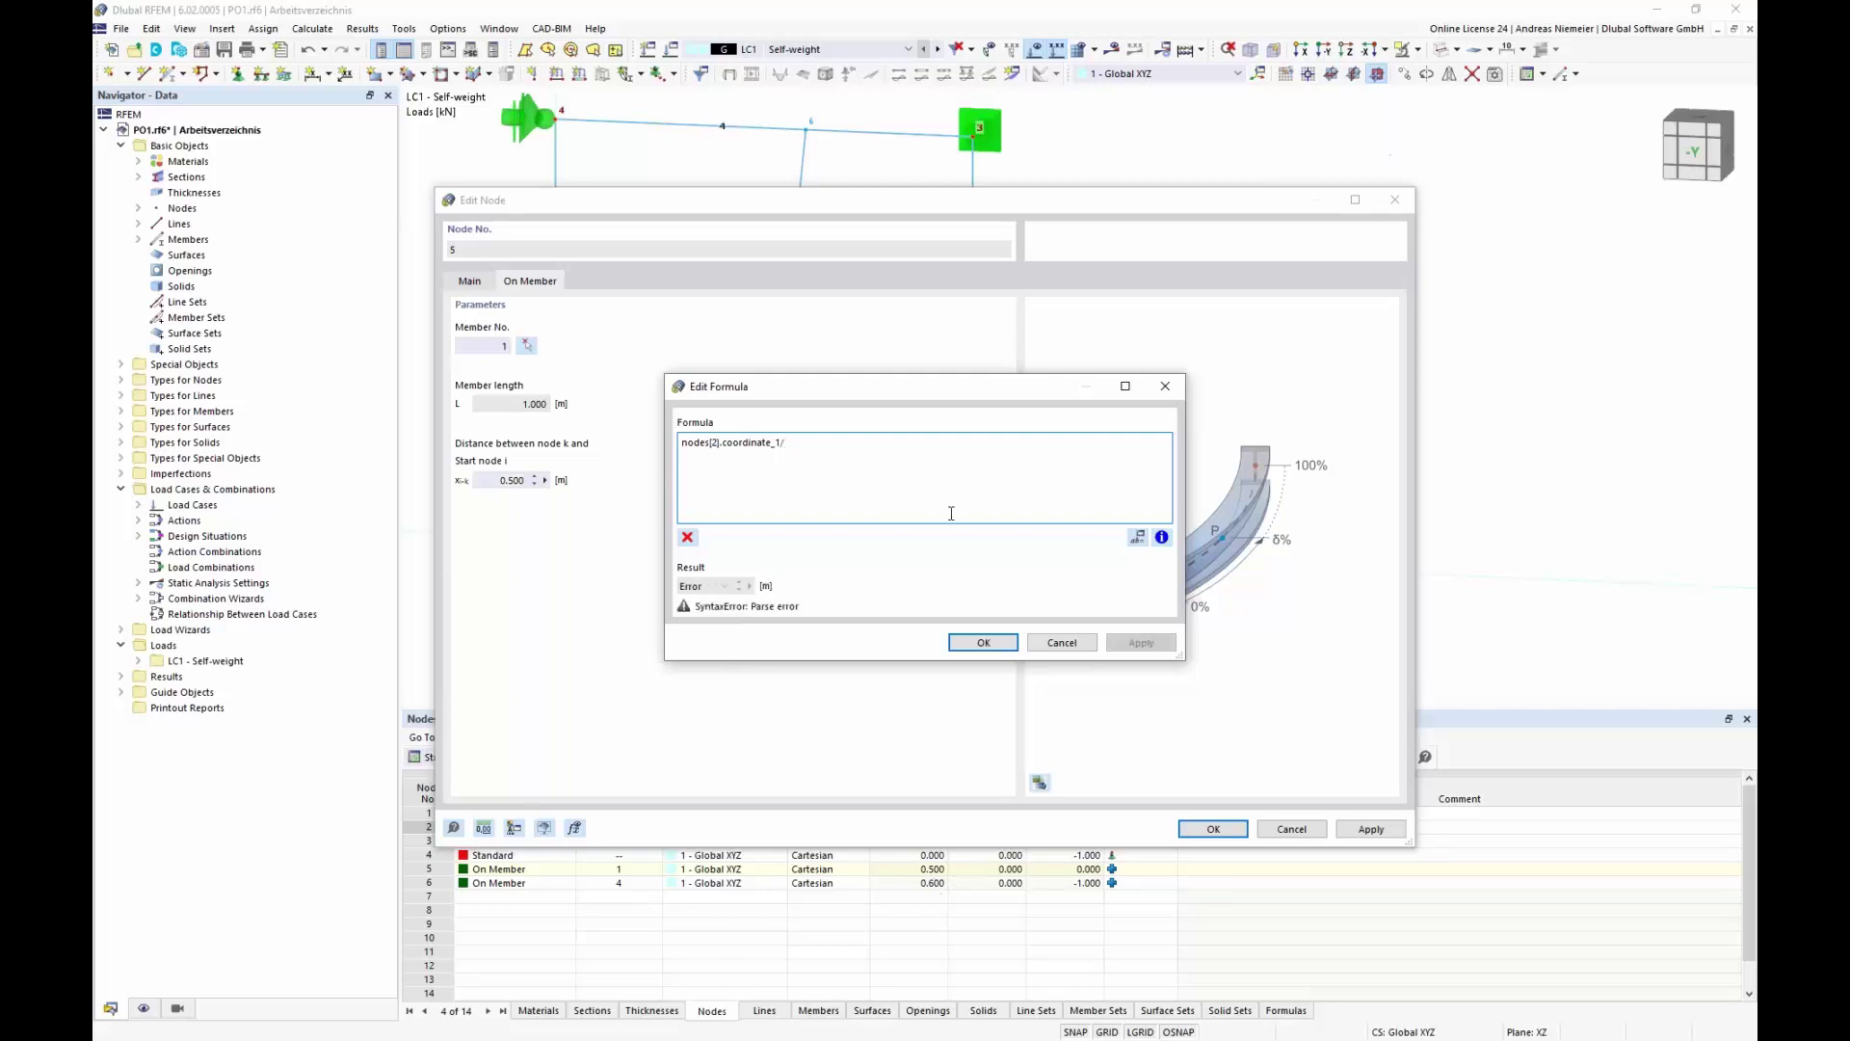
{"action": "type", "text": "2"}
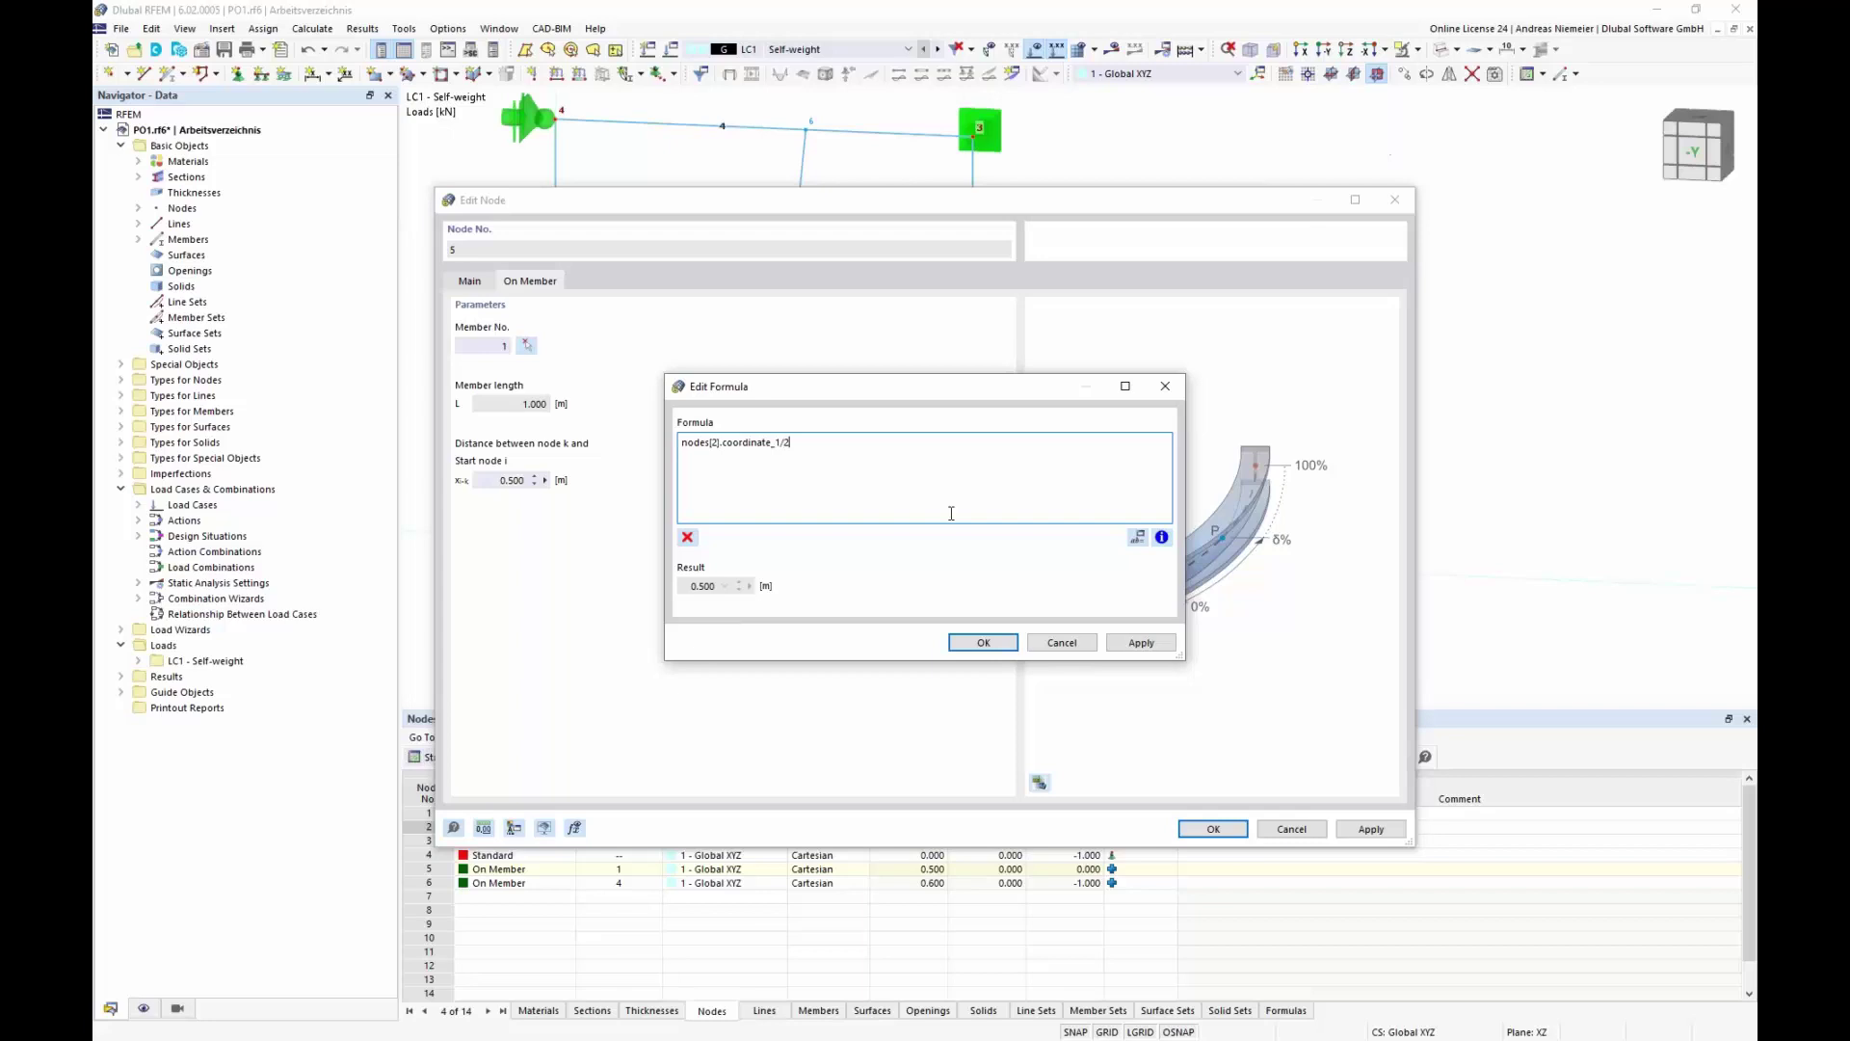
{"action": "type", "text": "+"}
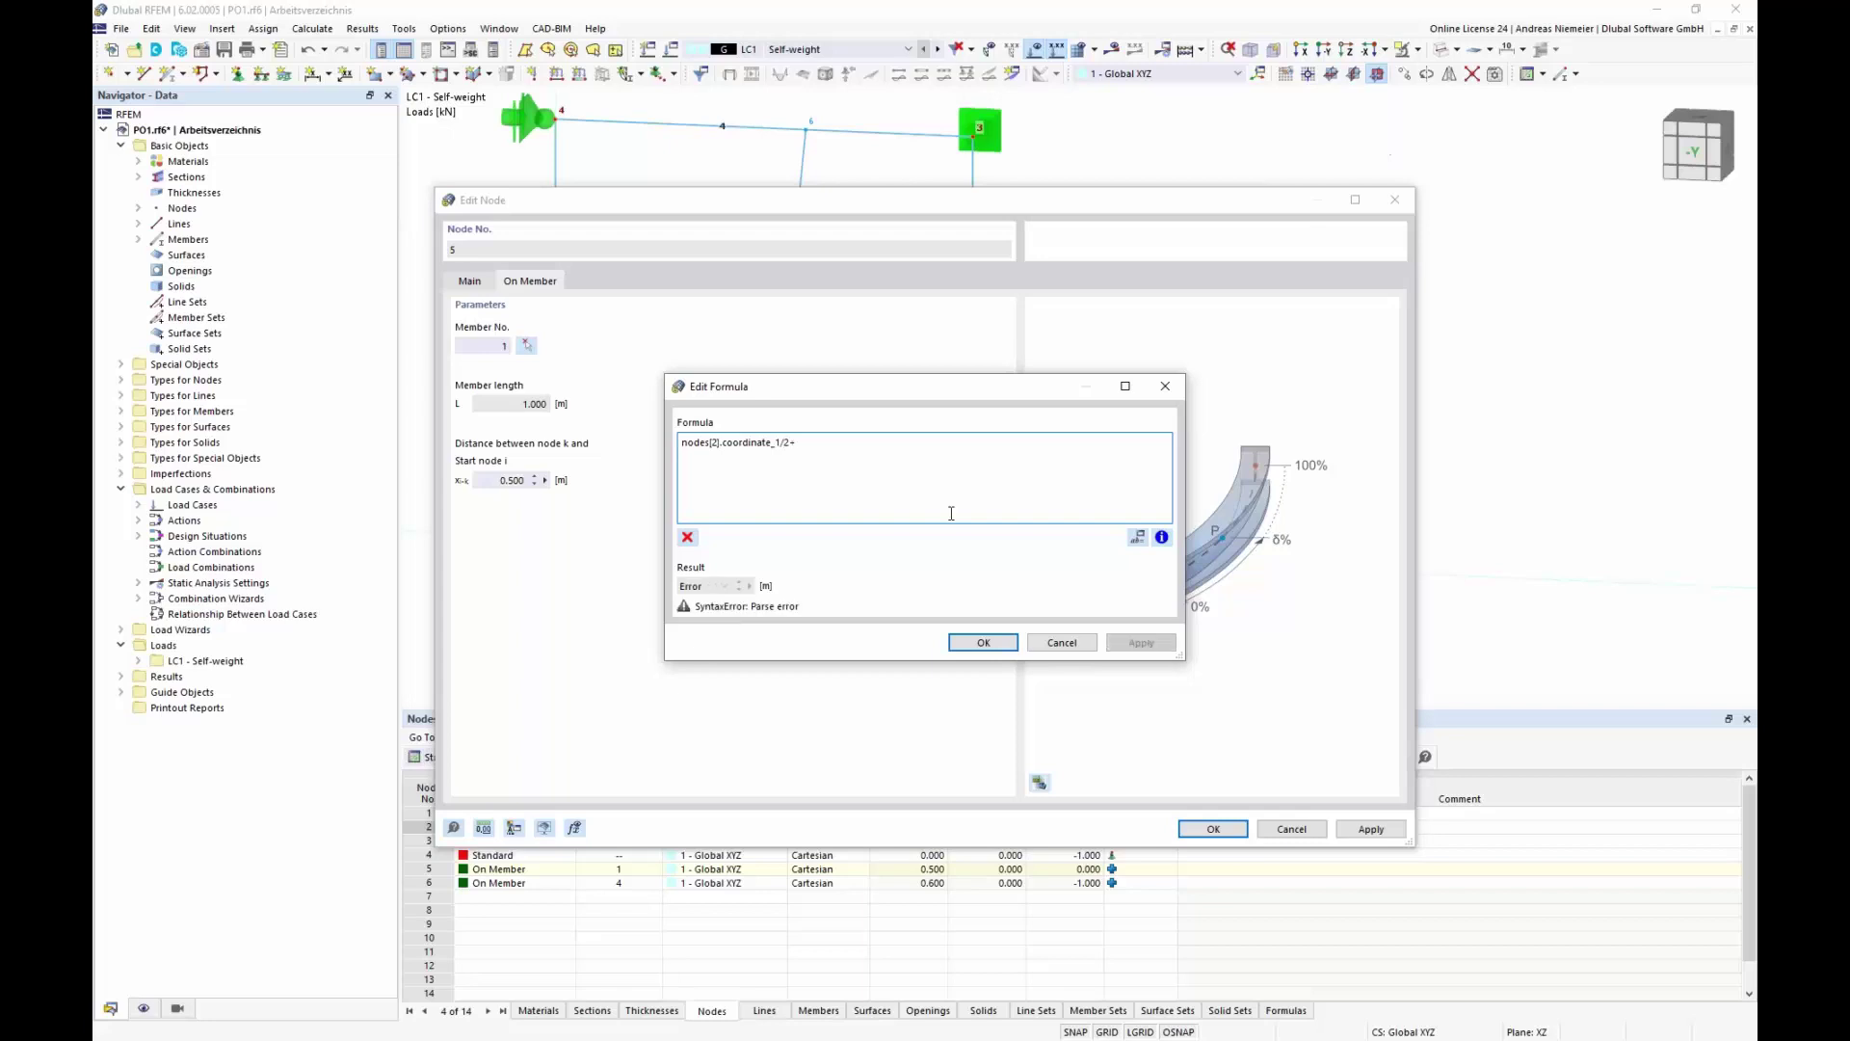
{"action": "type", "text": "Xbo"}
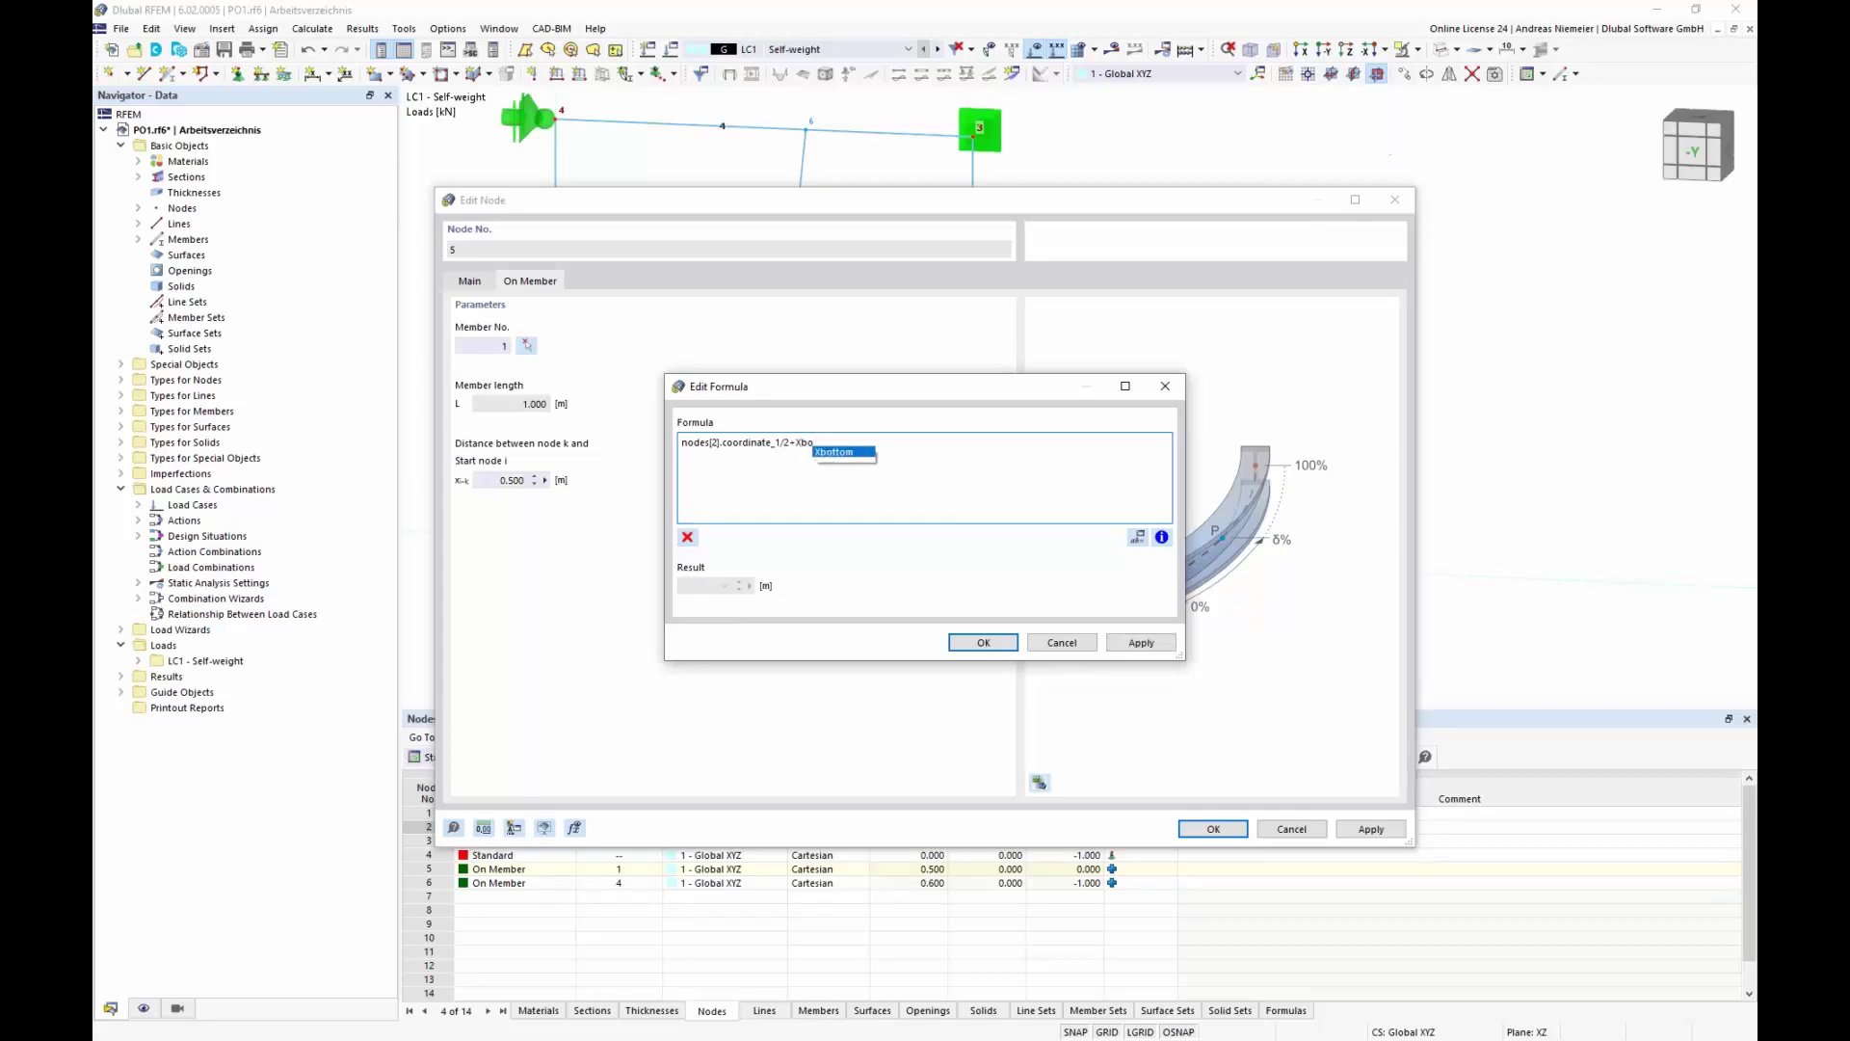
{"action": "double_click", "coordinate": [863, 452]}
{"action": "left_click", "coordinate": [1002, 654]}
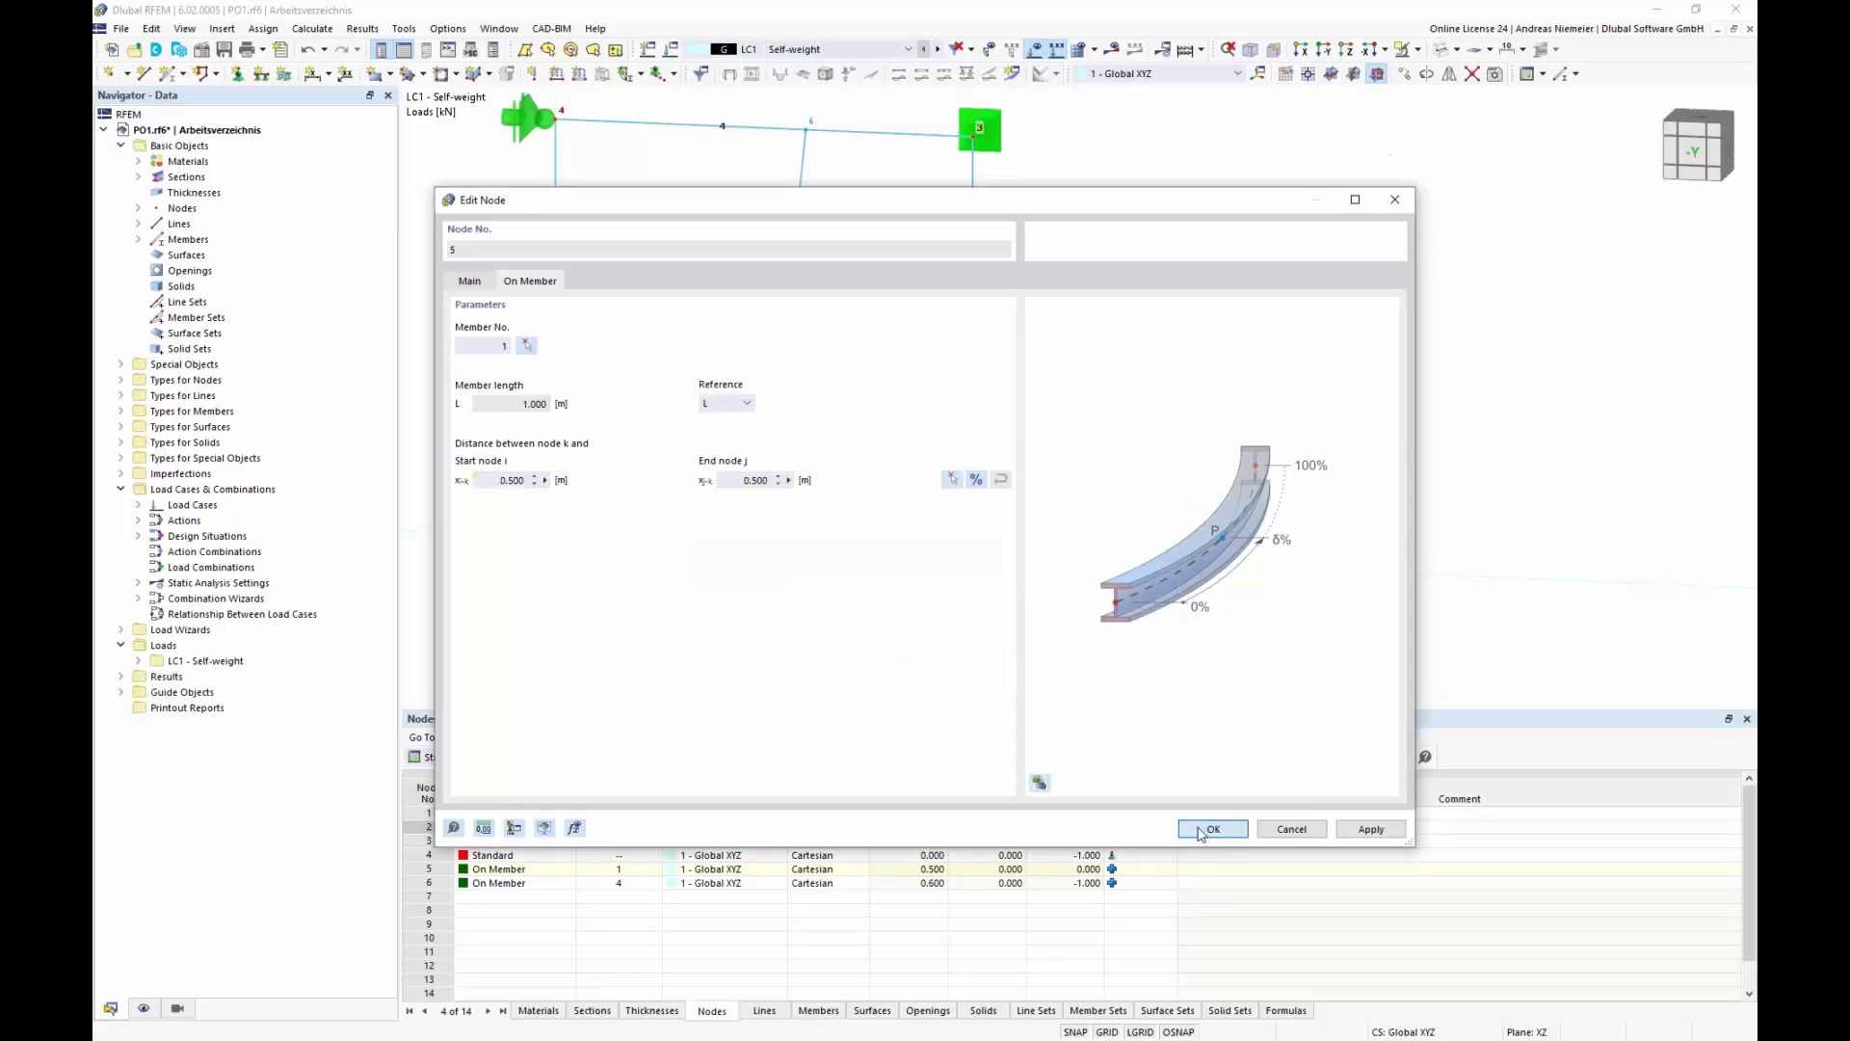
{"action": "left_click", "coordinate": [1202, 831]}
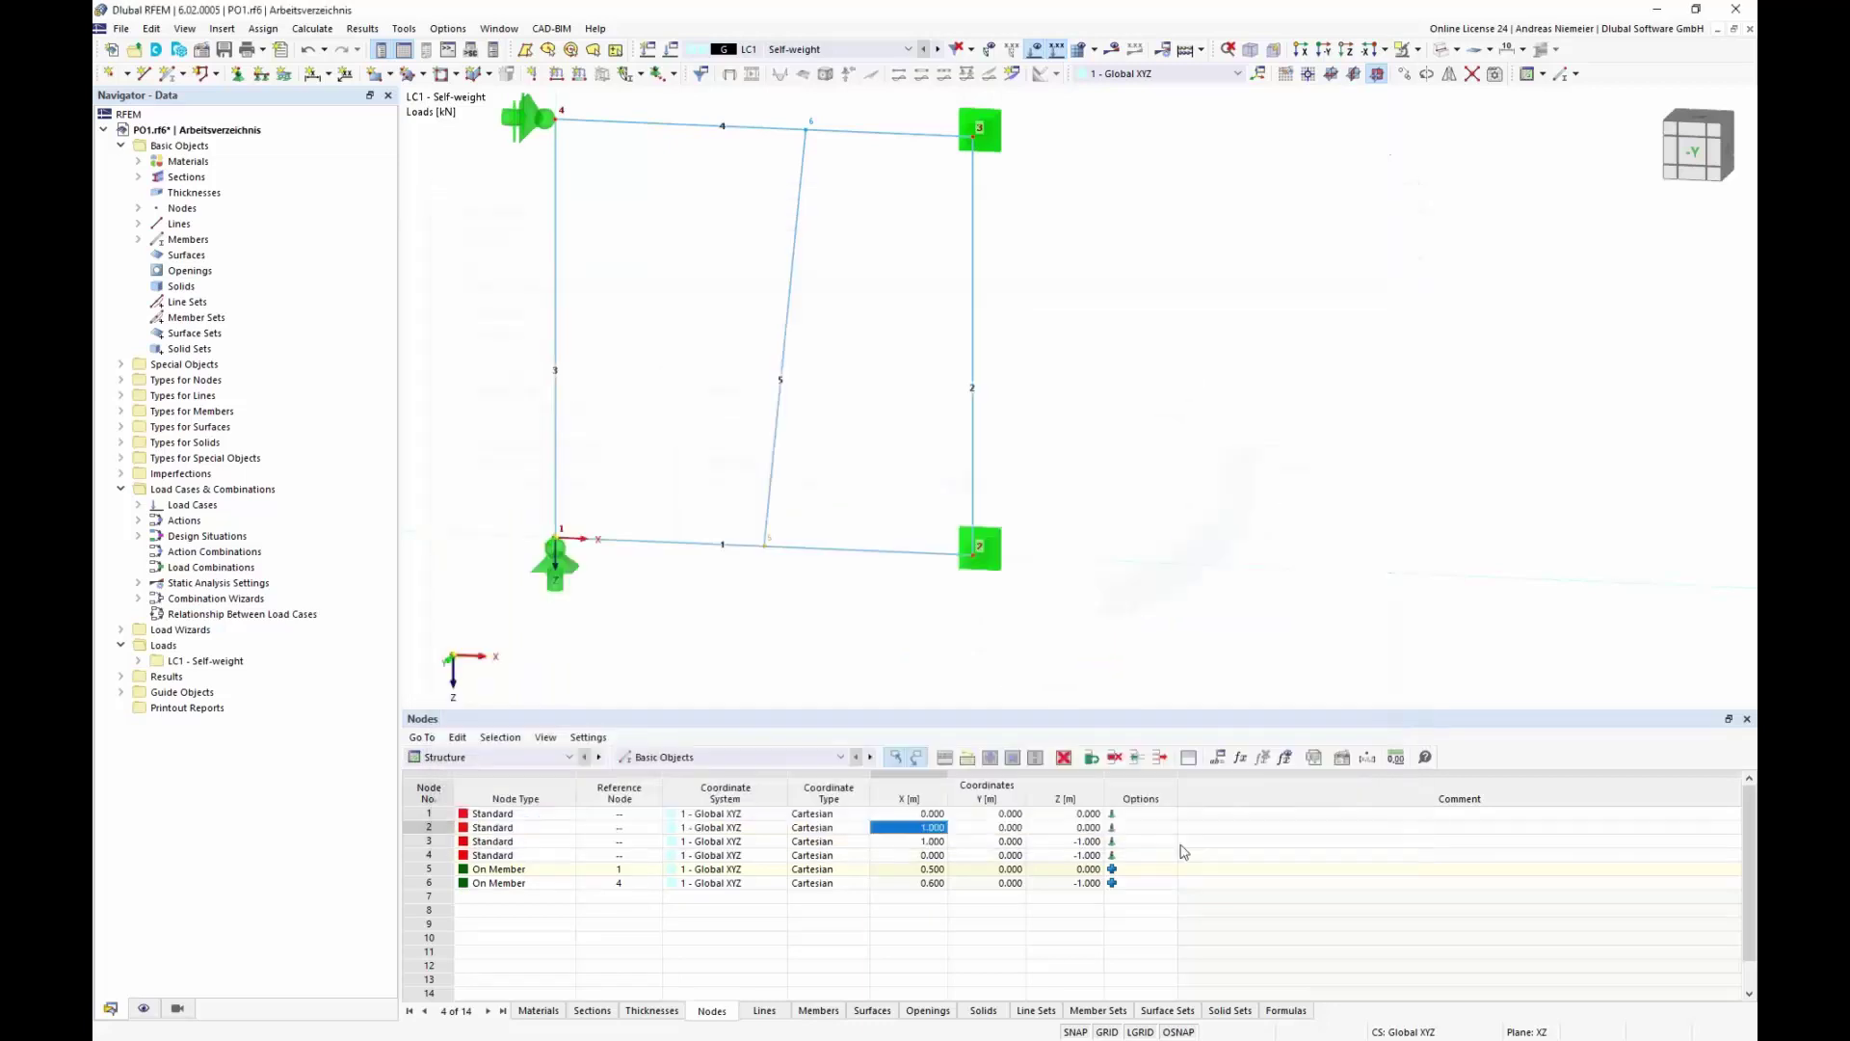
Set the global parameter Xbottom to -0.1 m
{"action": "left_click", "coordinate": [1217, 758]}
{"action": "left_click", "coordinate": [872, 307]}
{"action": "key", "text": "BackSpace"}
{"action": "type", "text": "-0,1"}
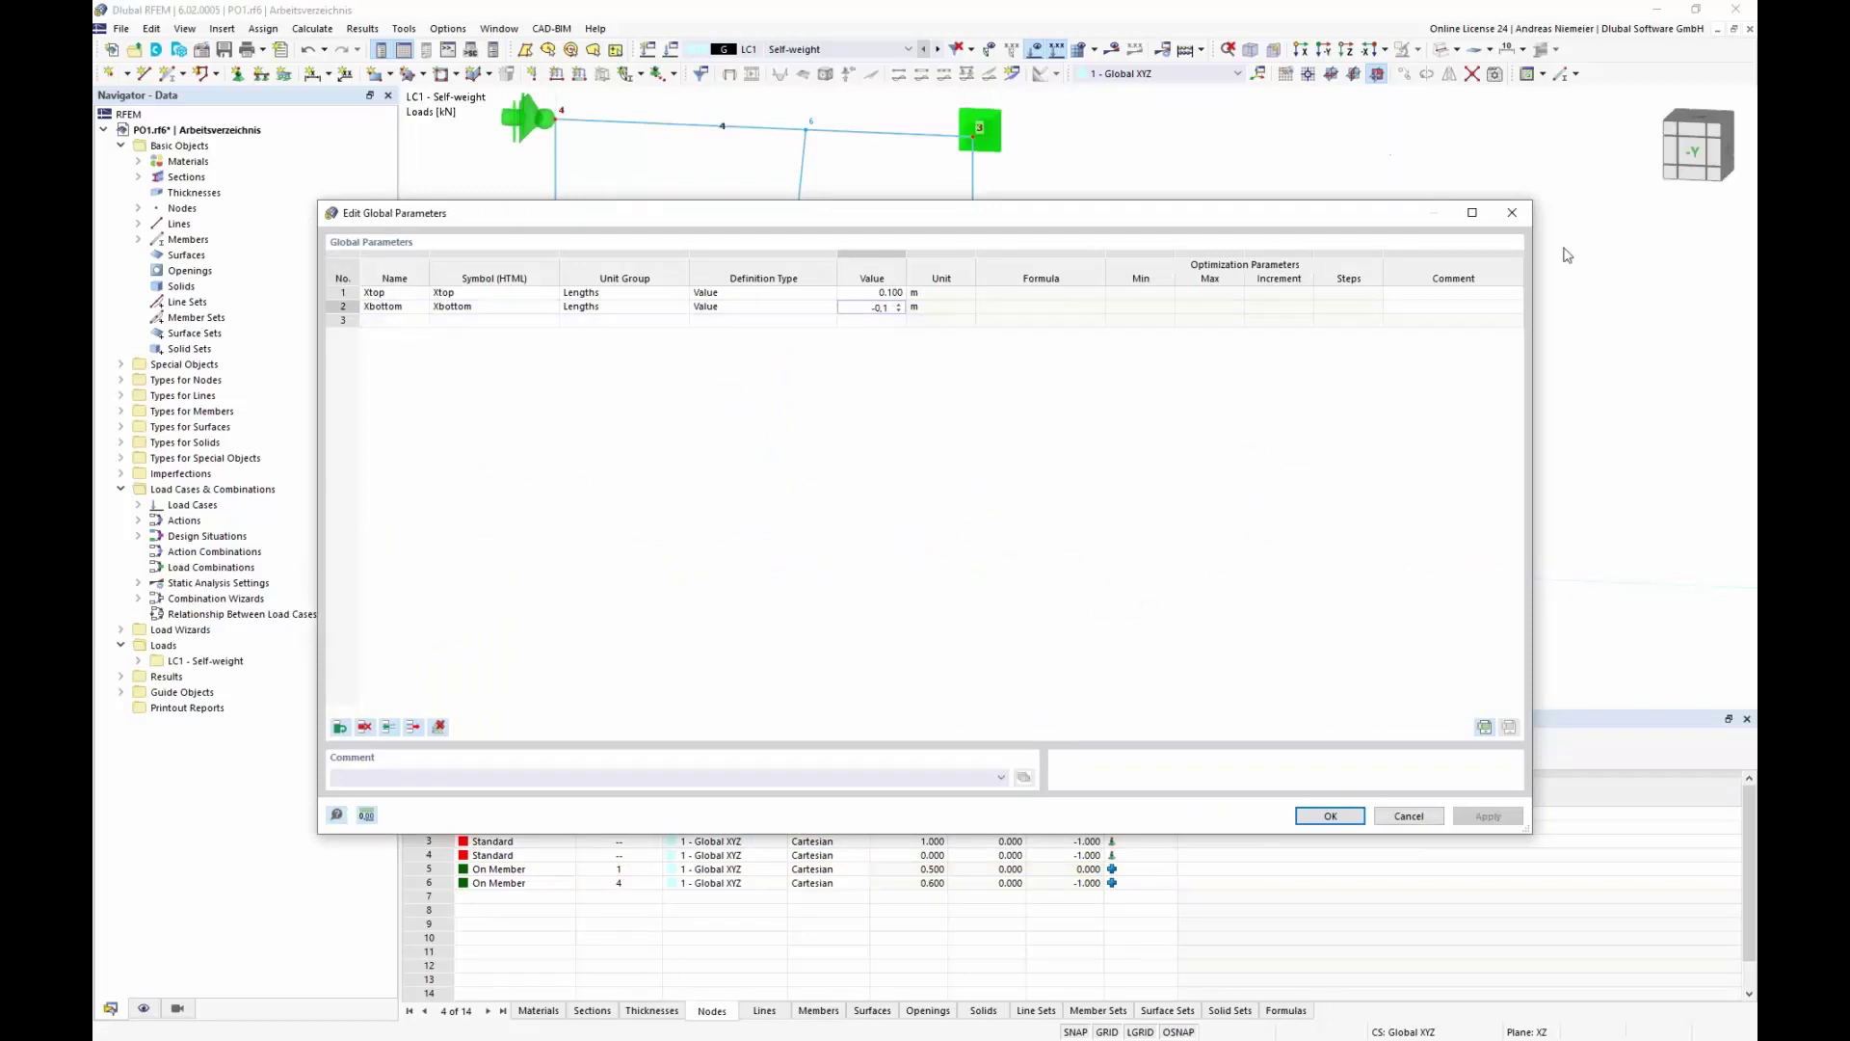
{"action": "left_click", "coordinate": [1333, 815]}
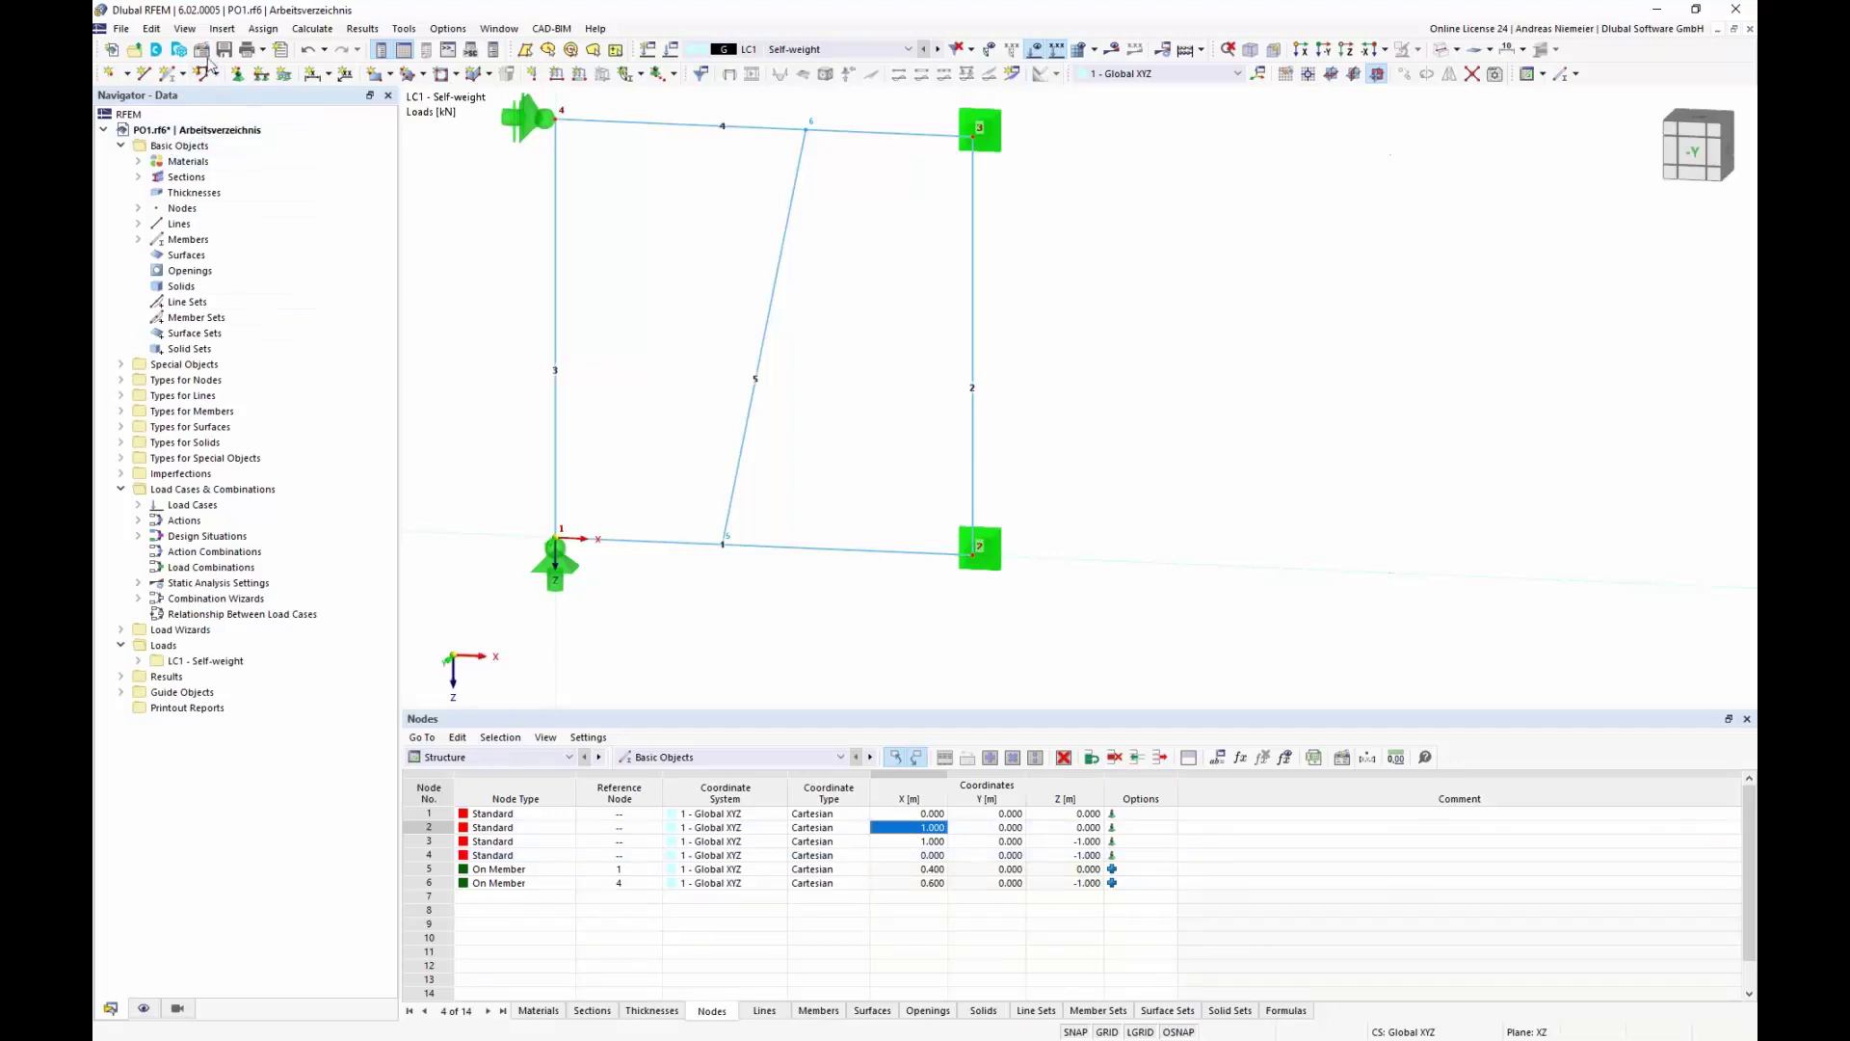
Examine the add-ons in the model's base data and the optimization settings without editing either
{"action": "double_click", "coordinate": [677, 356]}
{"action": "left_click", "coordinate": [634, 189]}
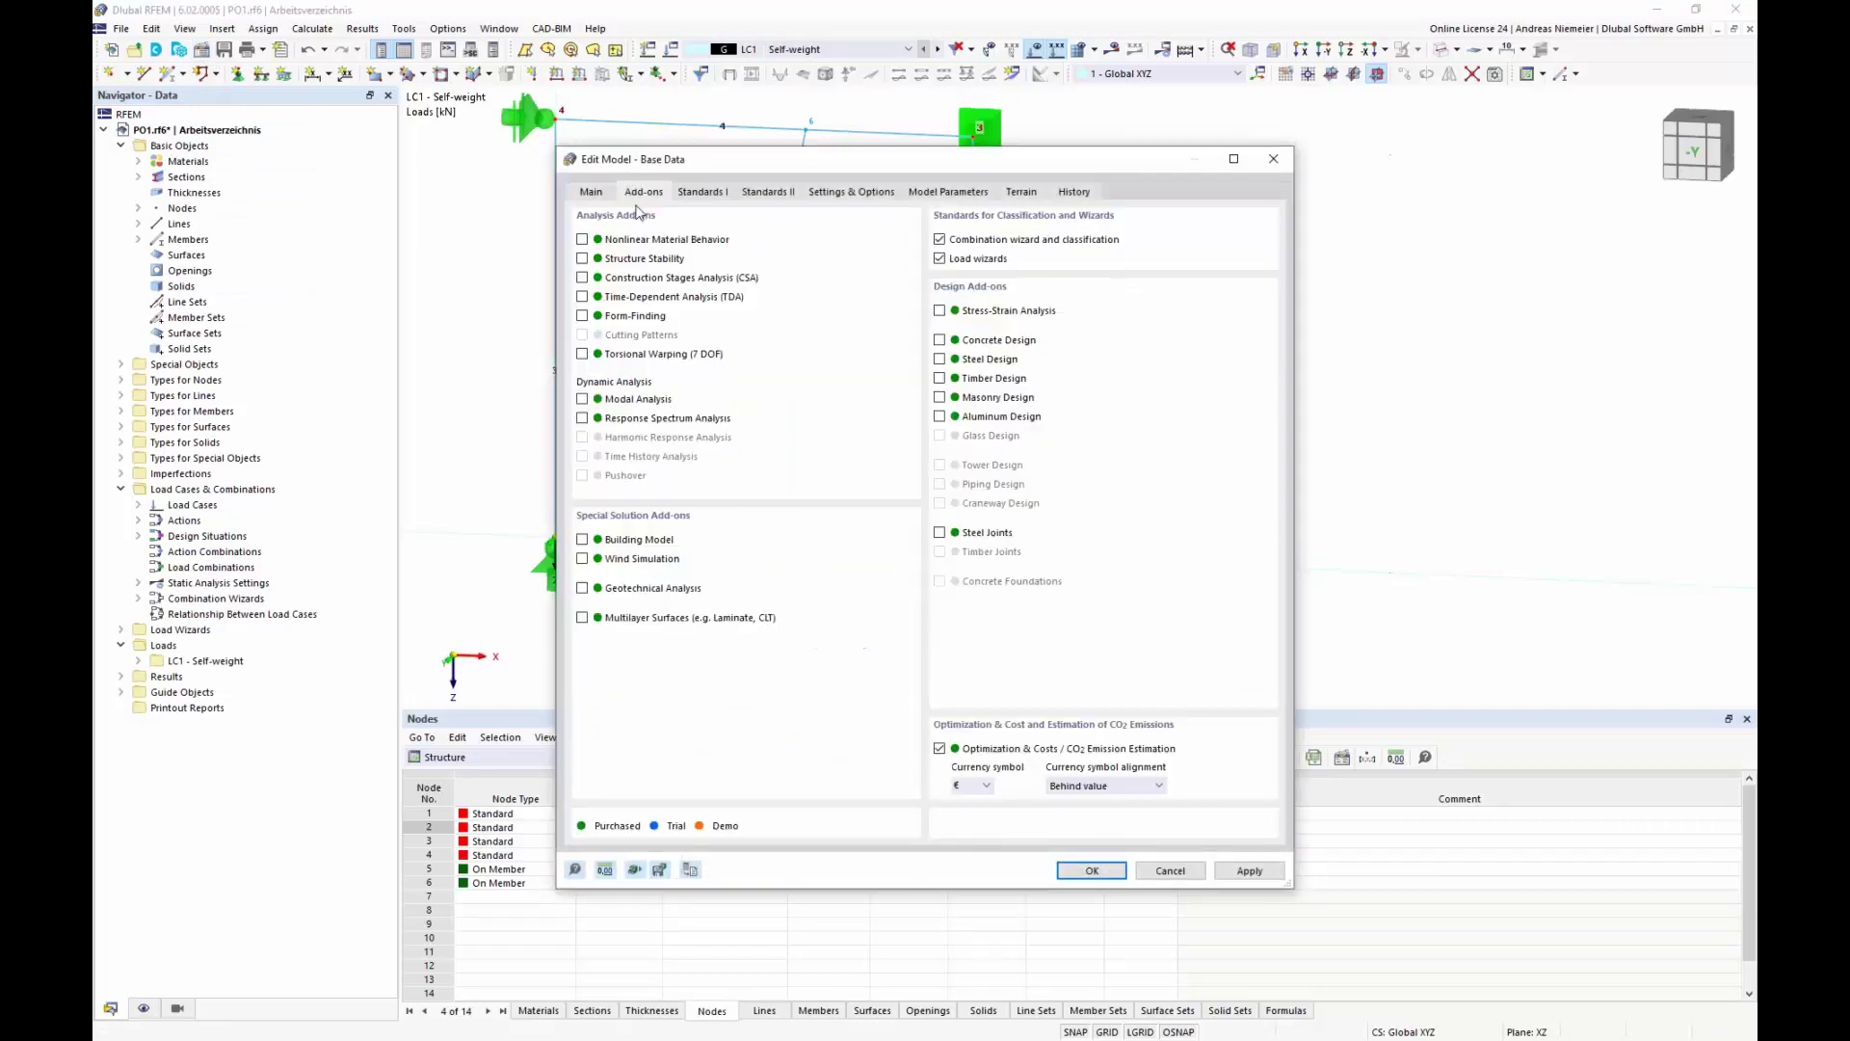
{"action": "left_click", "coordinate": [1170, 870]}
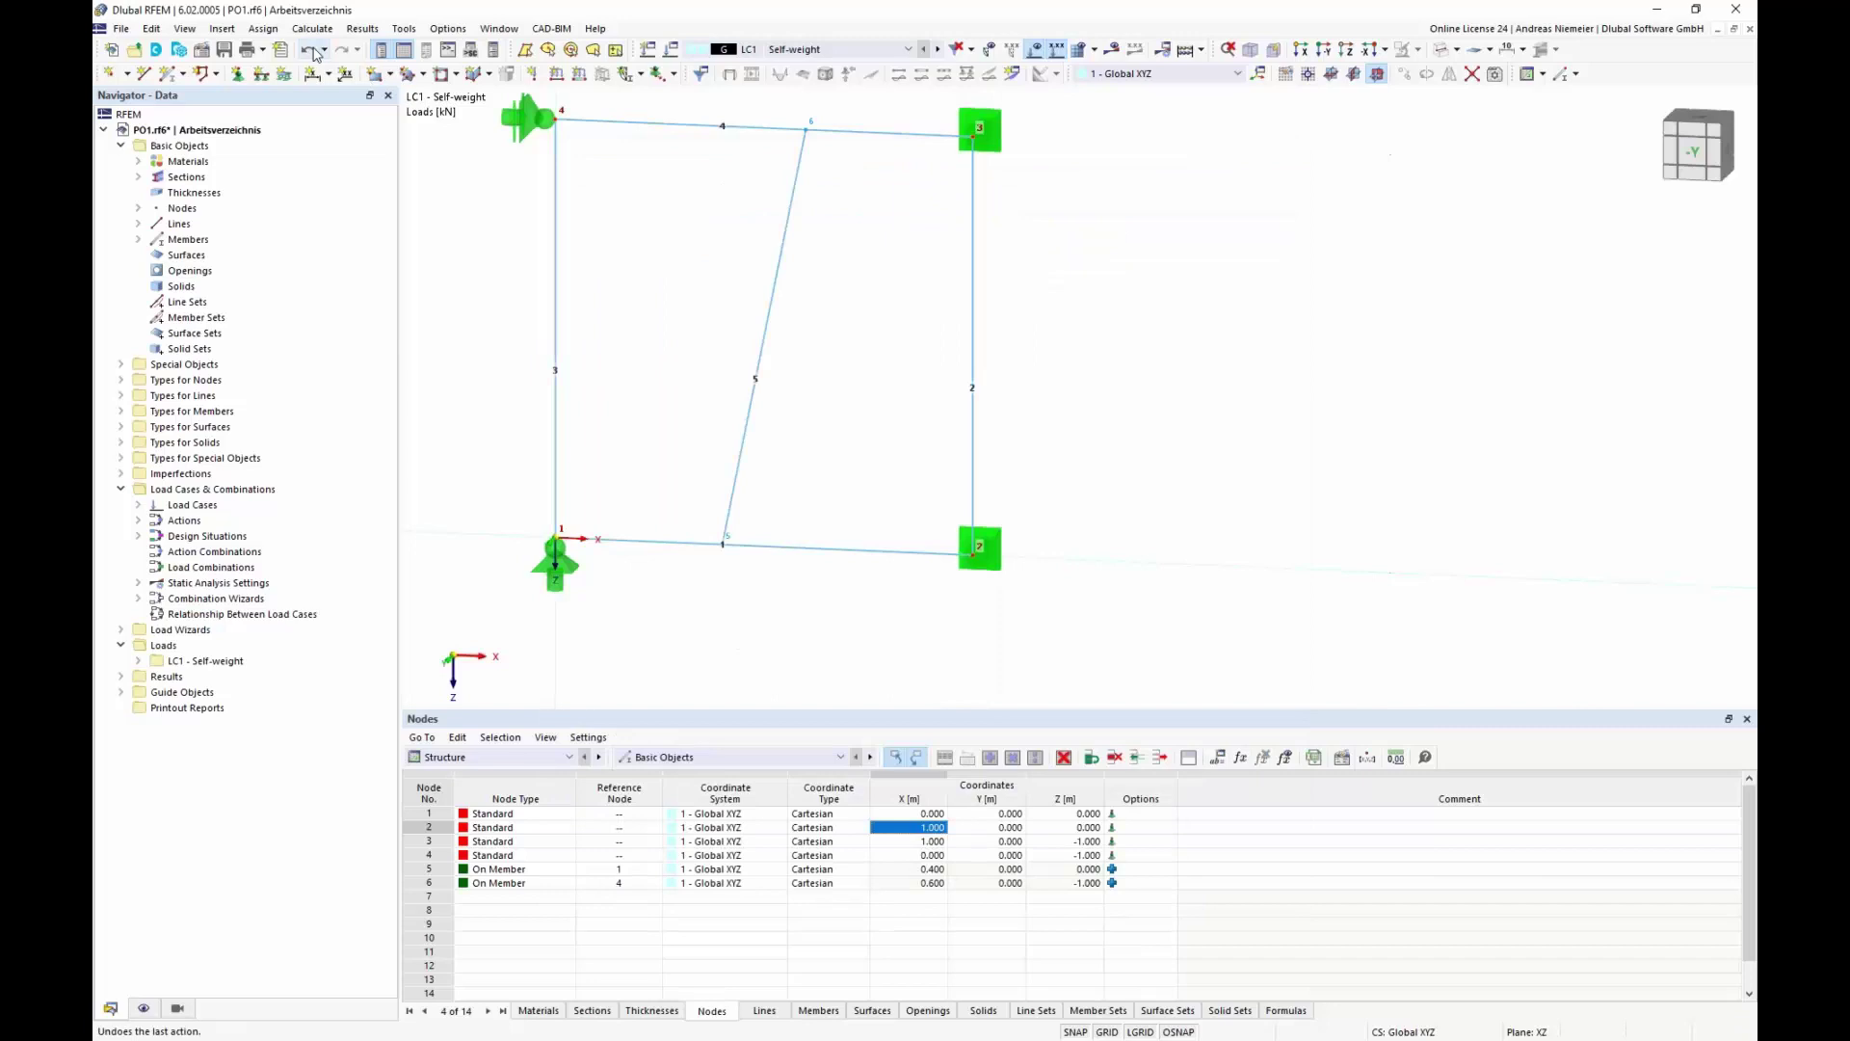
{"action": "left_click", "coordinate": [312, 29]}
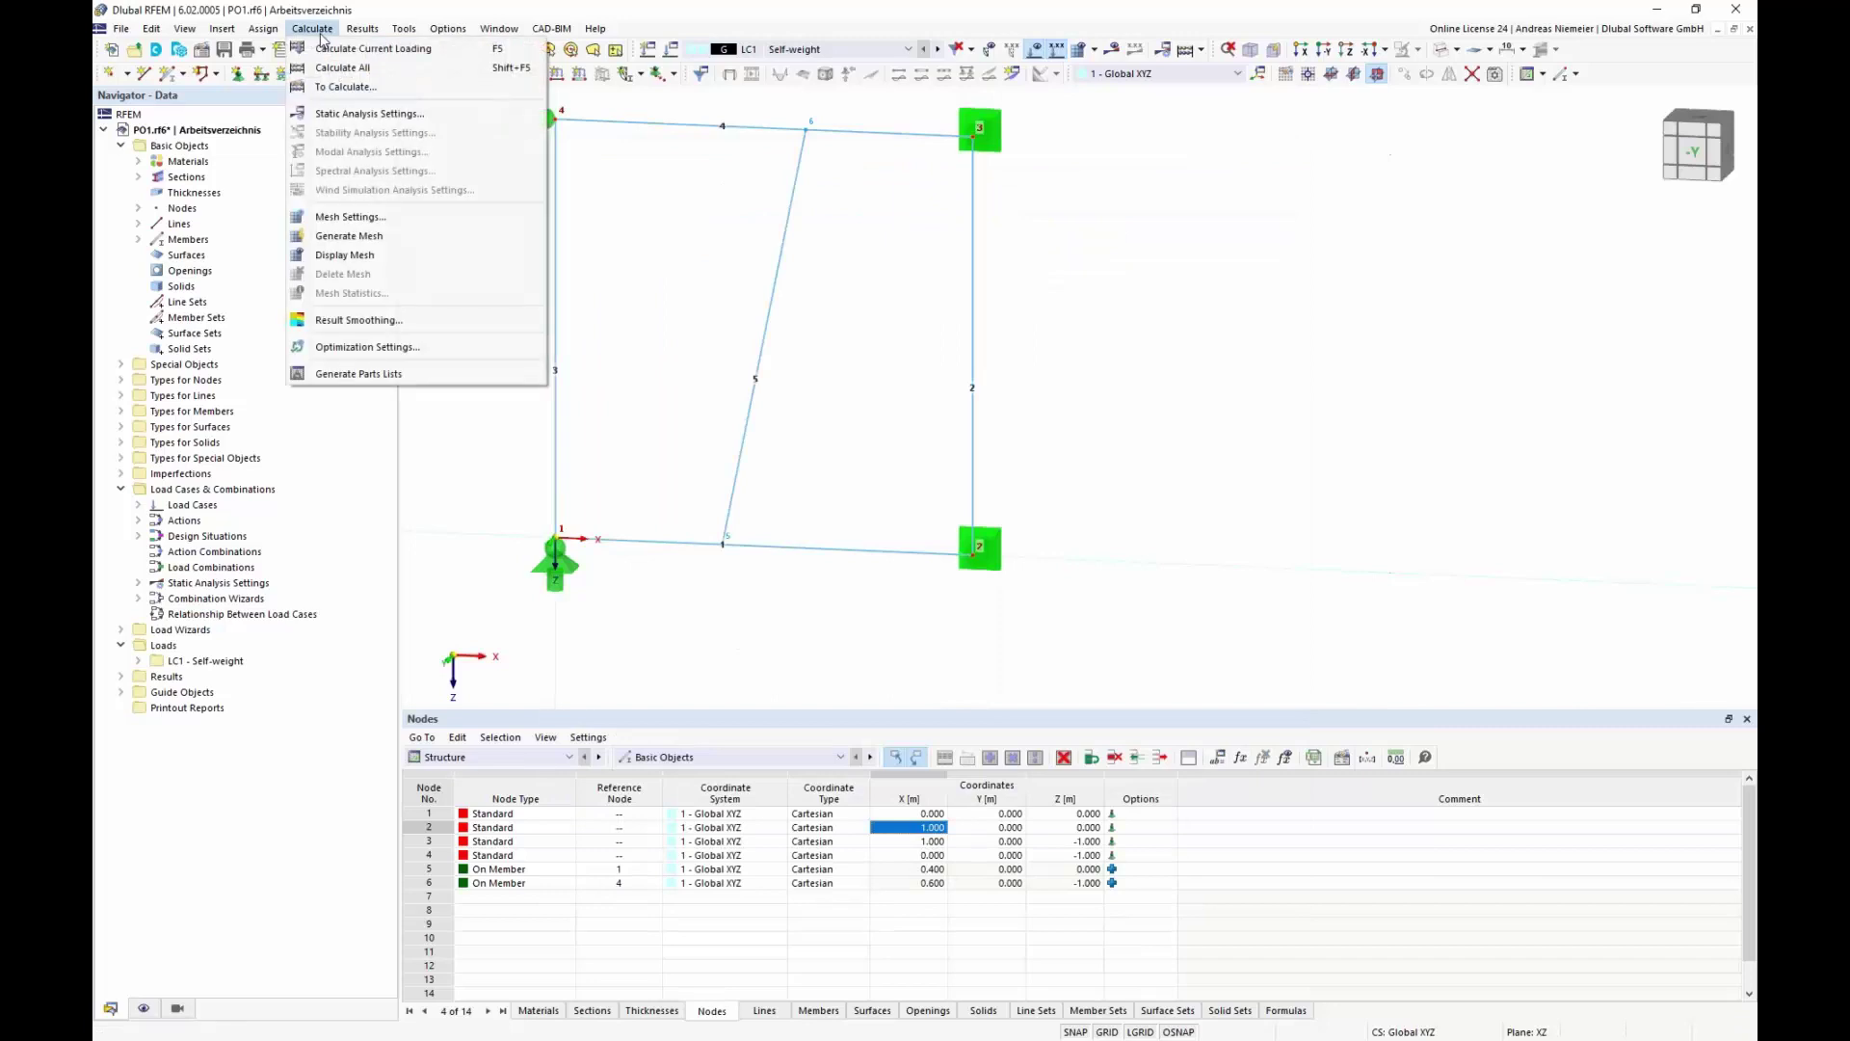
{"action": "left_click", "coordinate": [382, 352]}
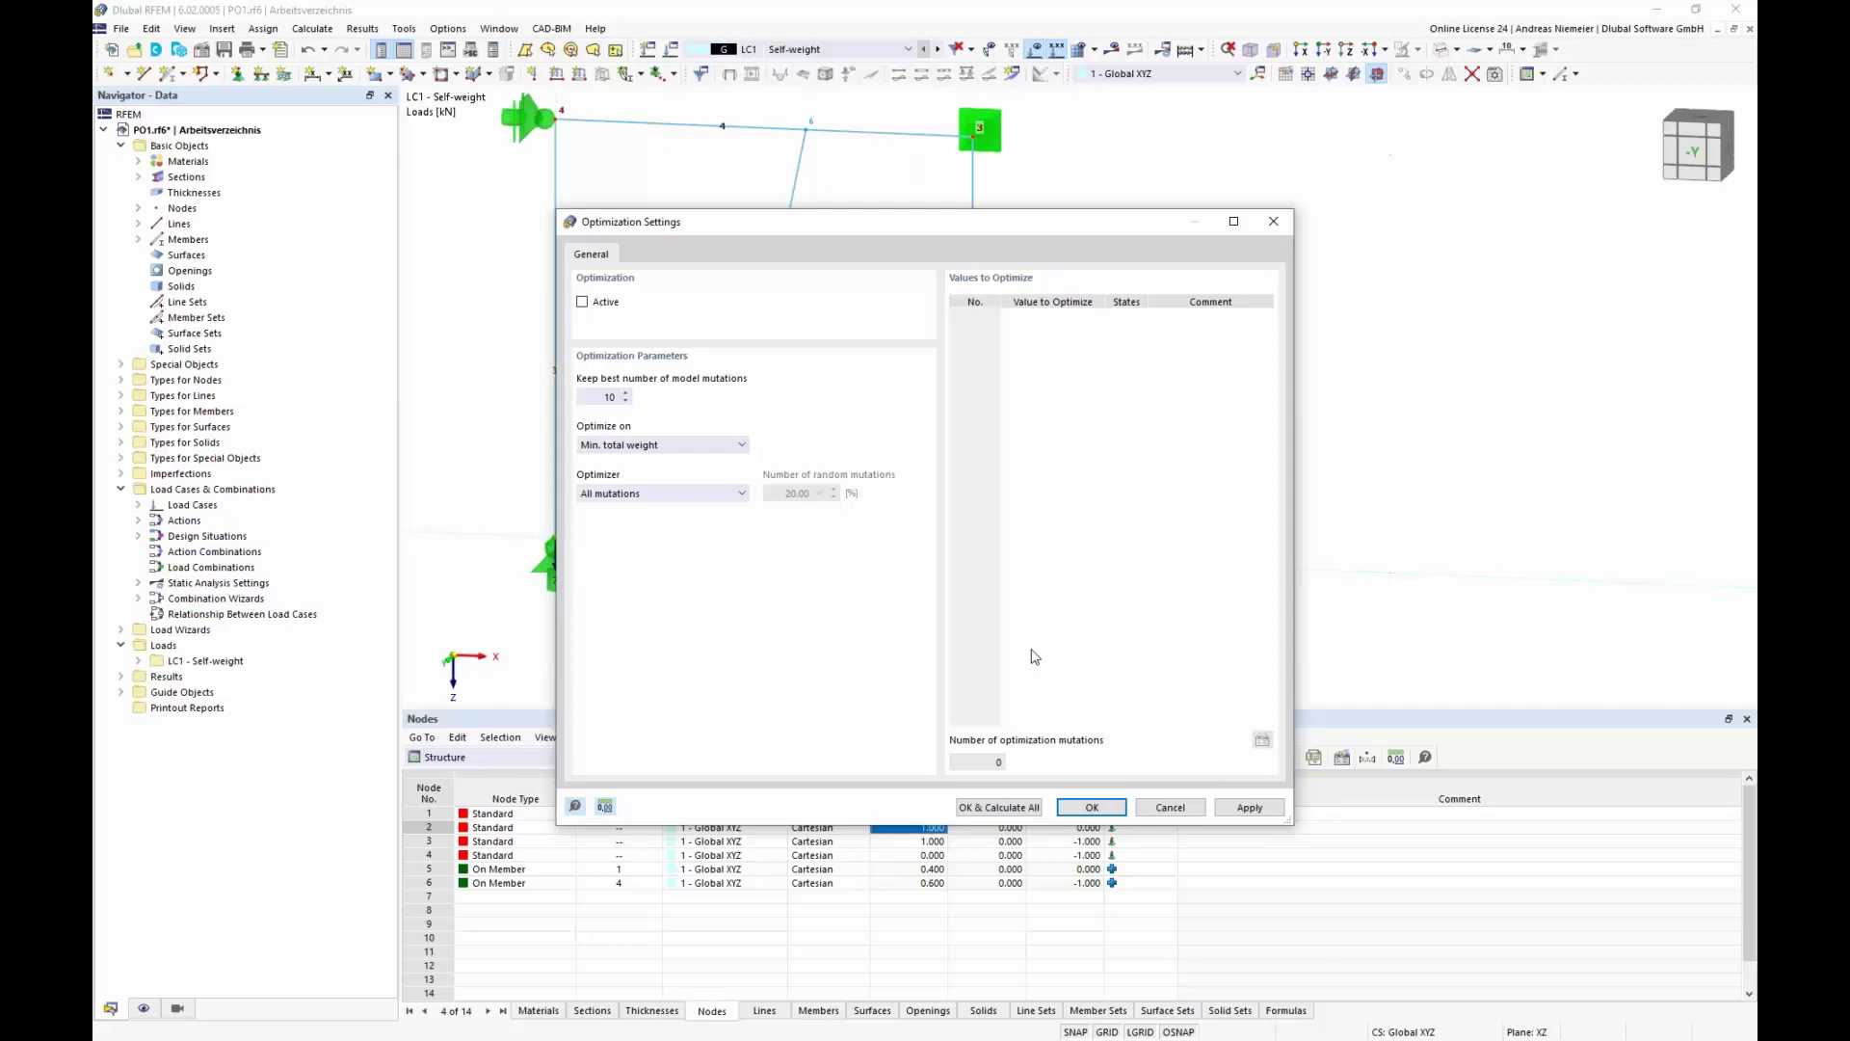
{"action": "left_click", "coordinate": [1192, 810]}
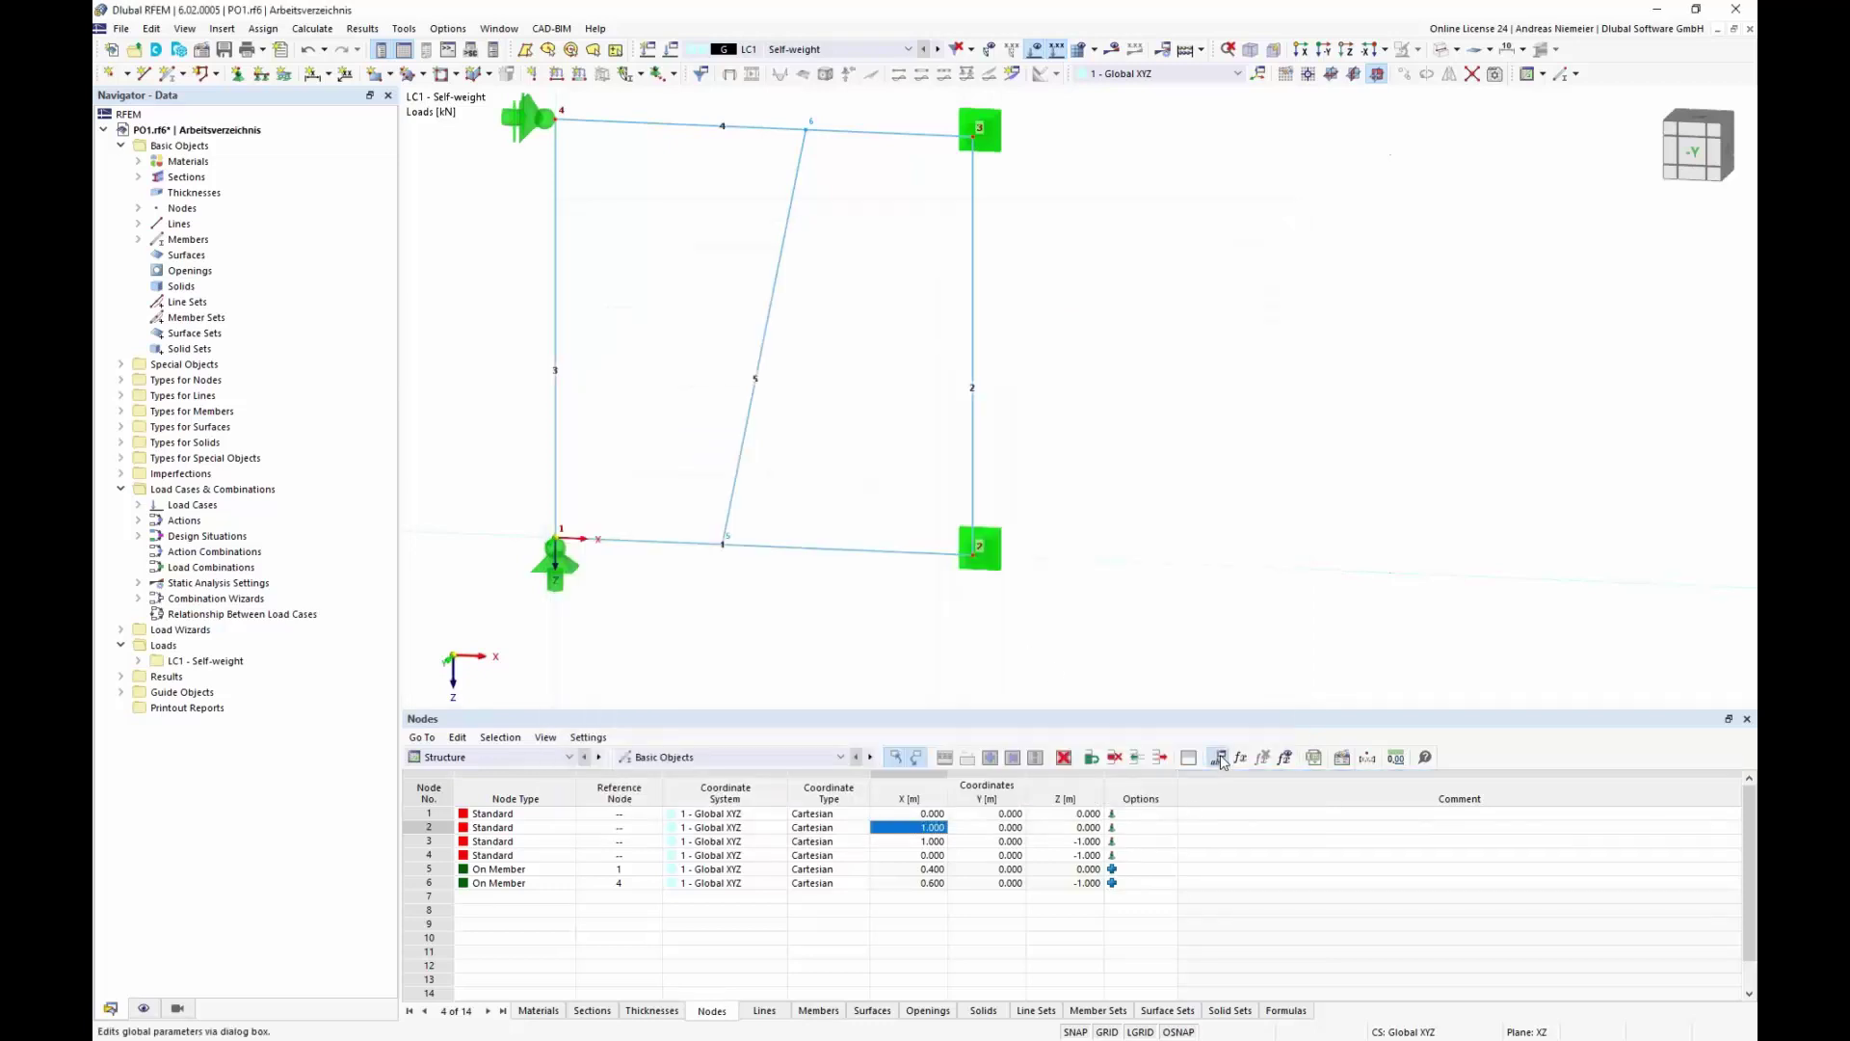
Define the global parameter Xtop as Optimization with a minimum of -0.4 m, a maximum of 0.4 m and an increment of 0.2 m
{"action": "left_click", "coordinate": [1218, 756]}
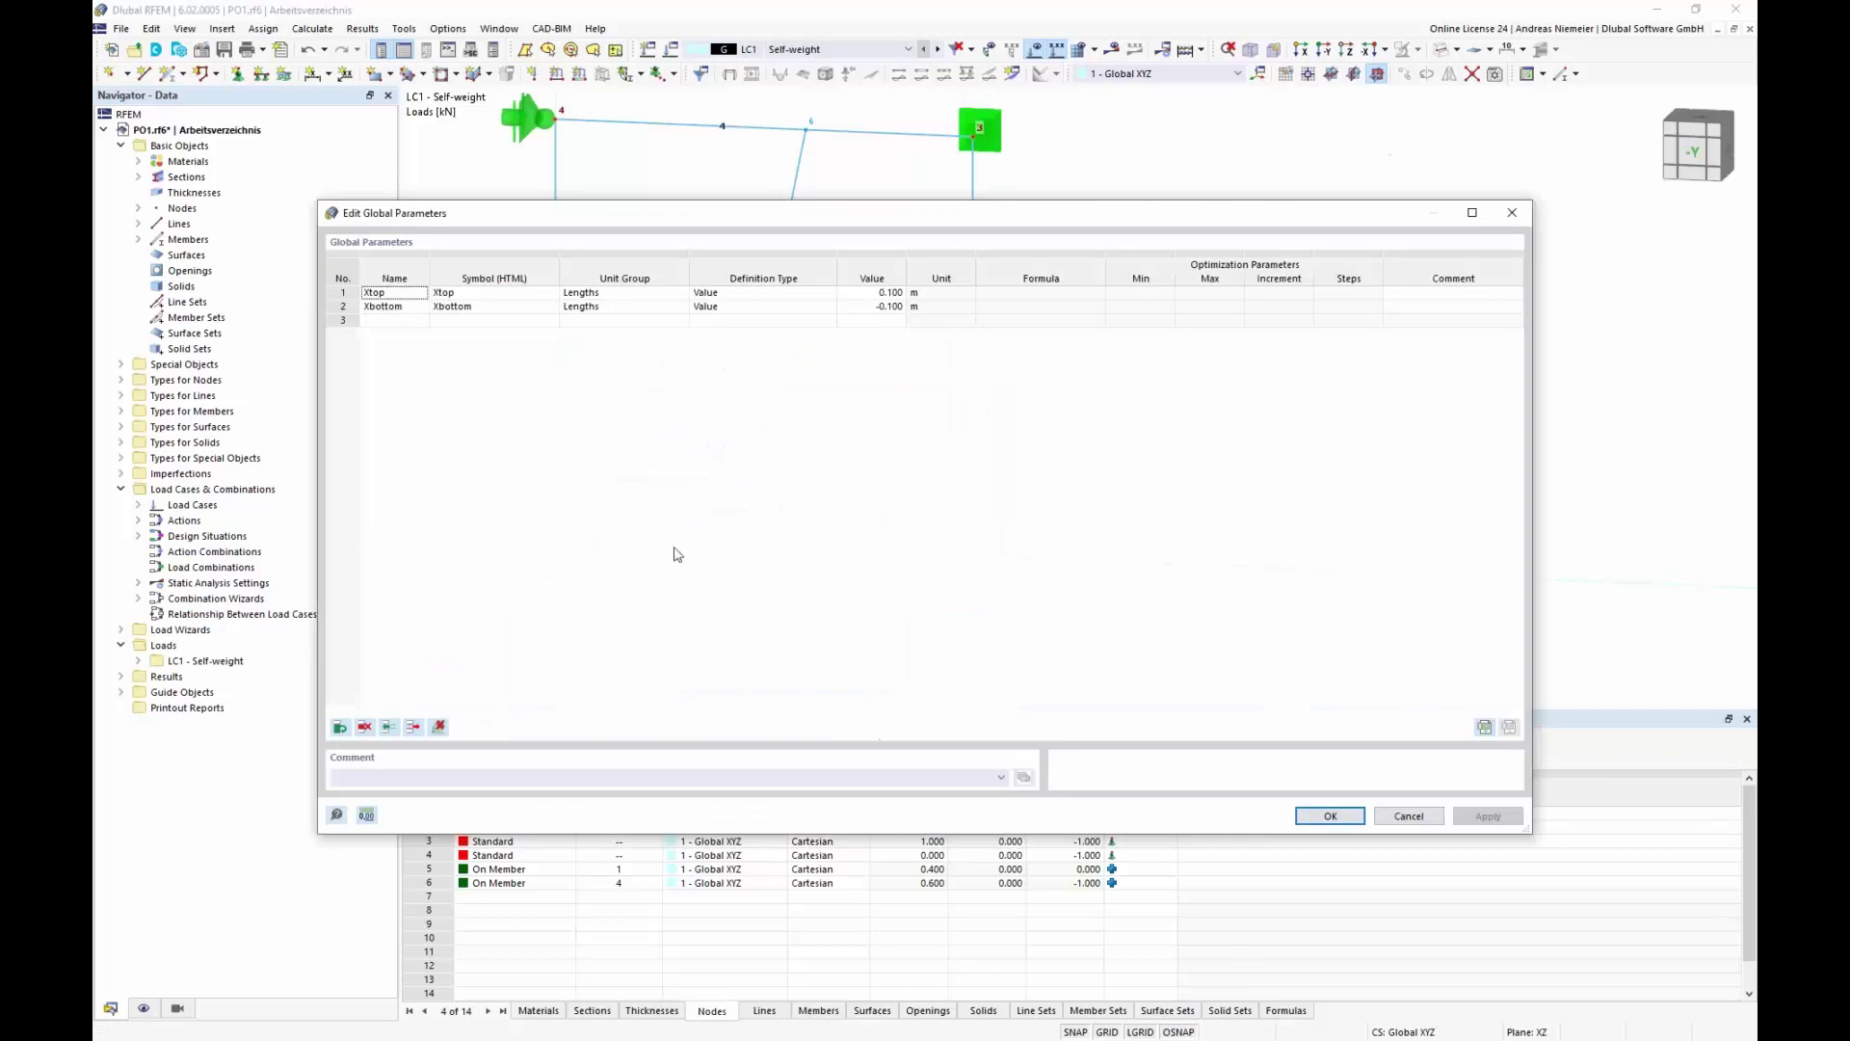
{"action": "left_click", "coordinate": [771, 293]}
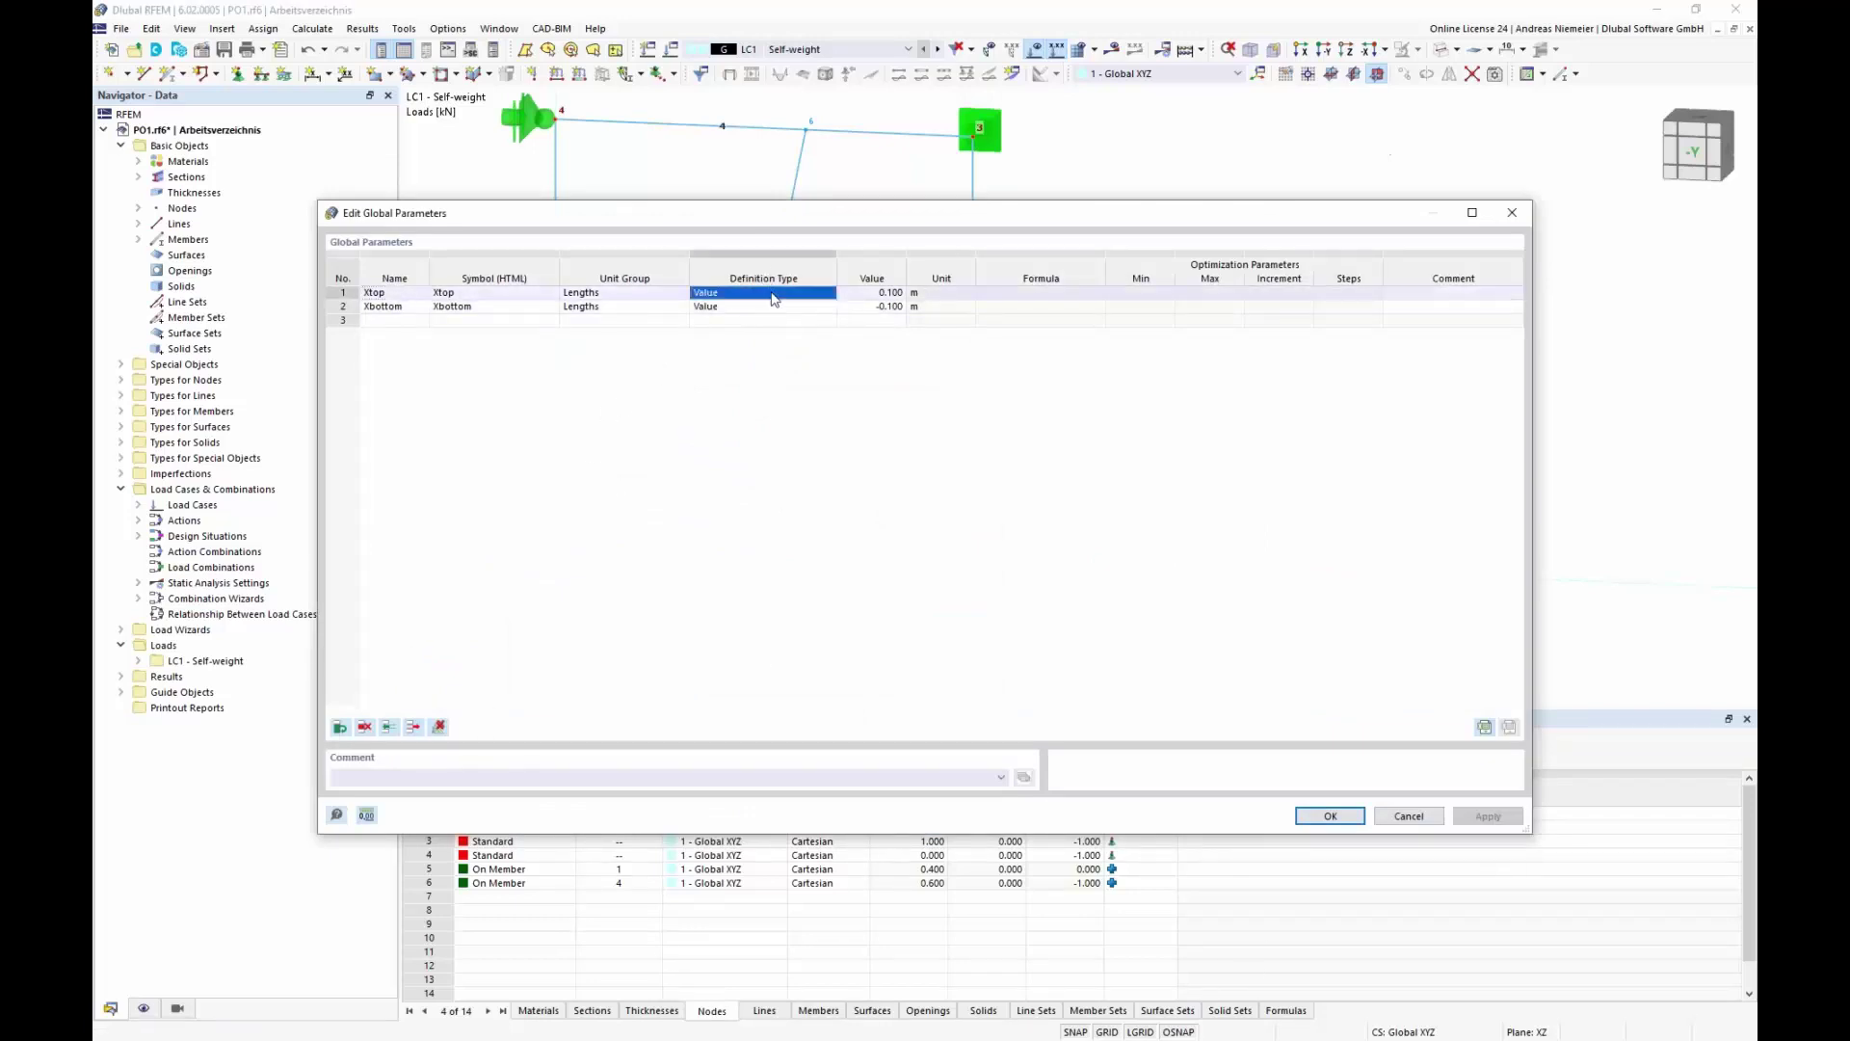
{"action": "left_click", "coordinate": [828, 294]}
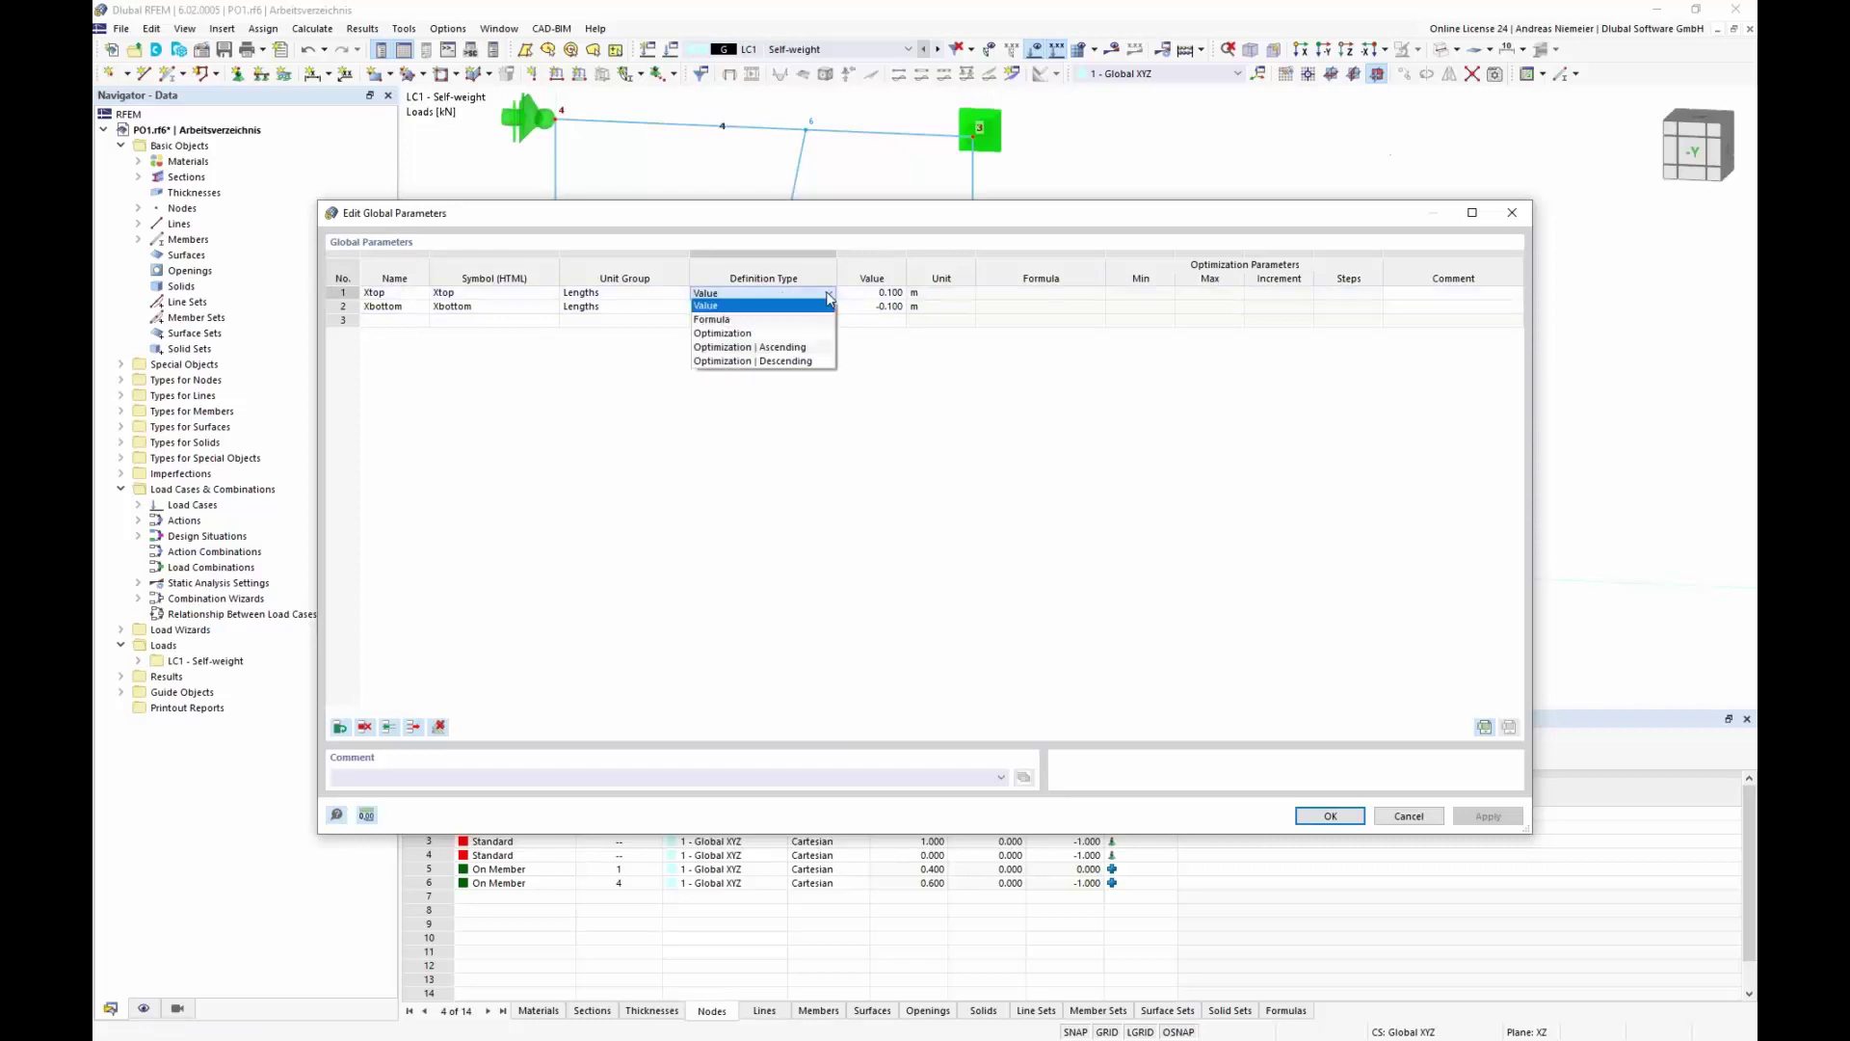
{"action": "left_click", "coordinate": [736, 334]}
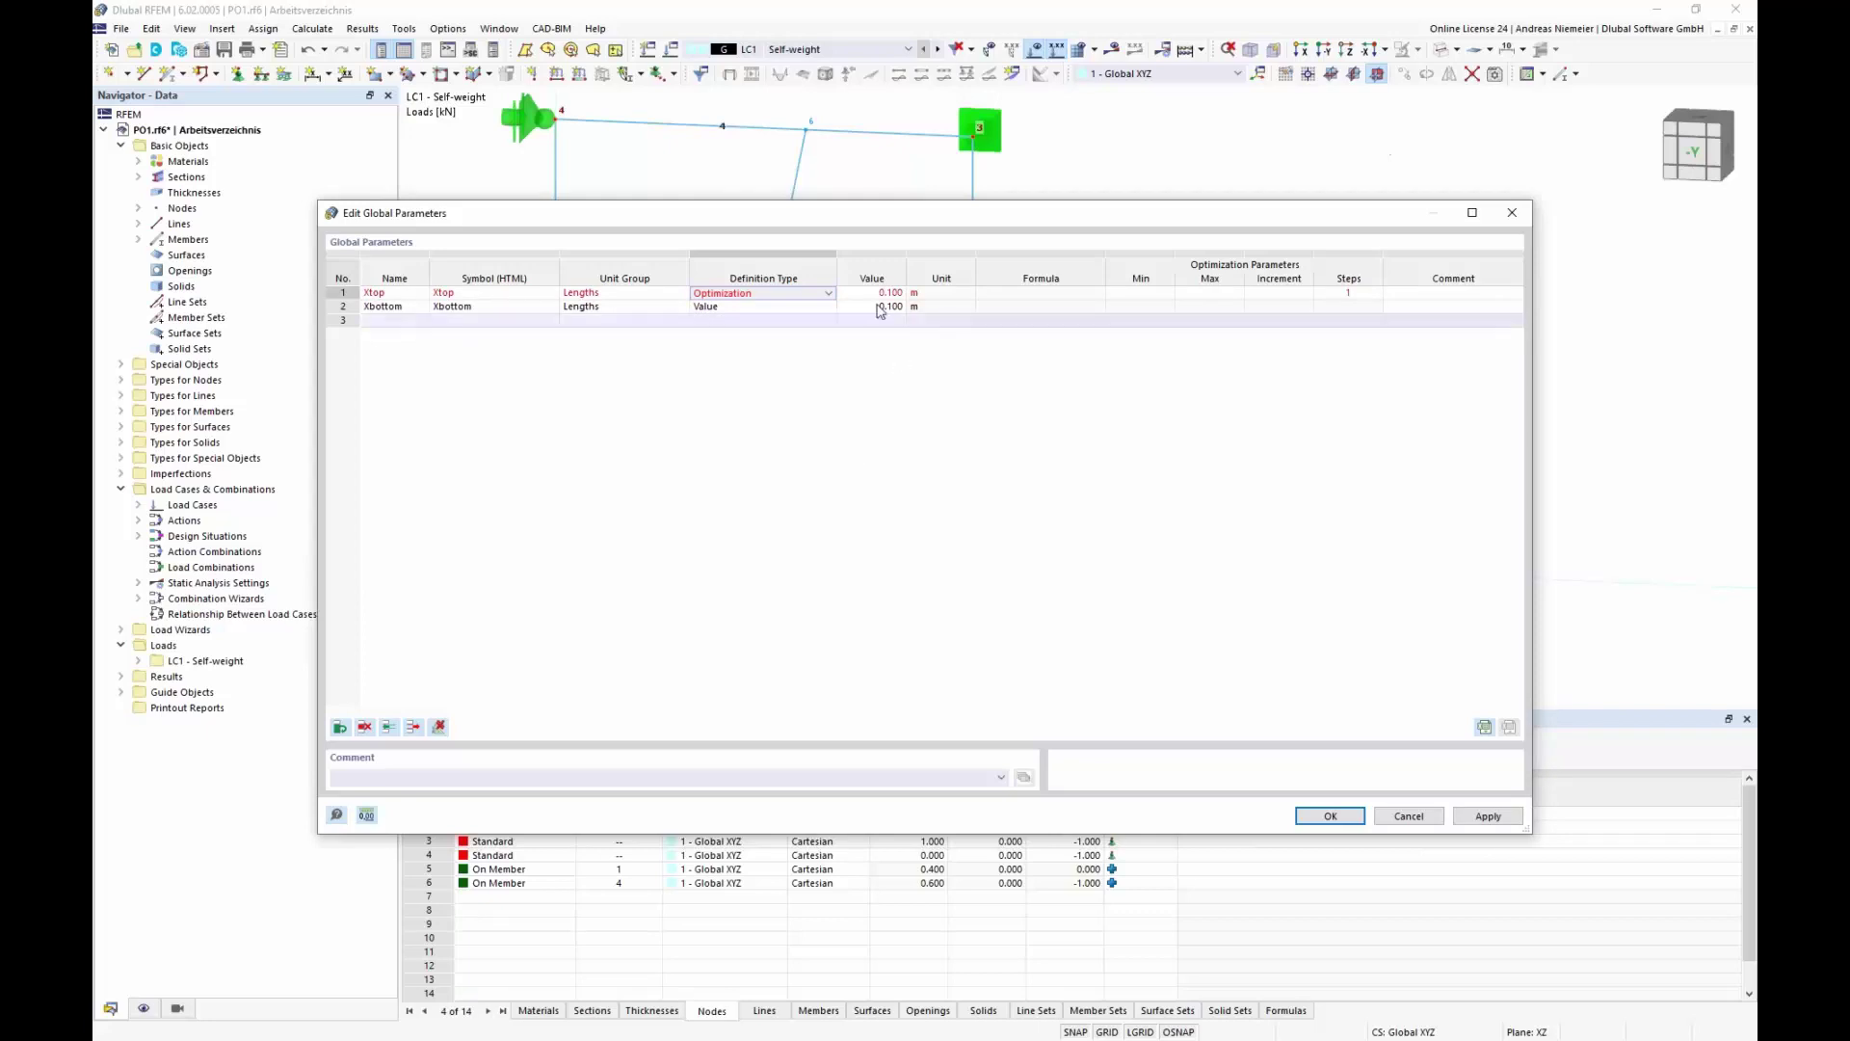
{"action": "left_click", "coordinate": [1141, 293]}
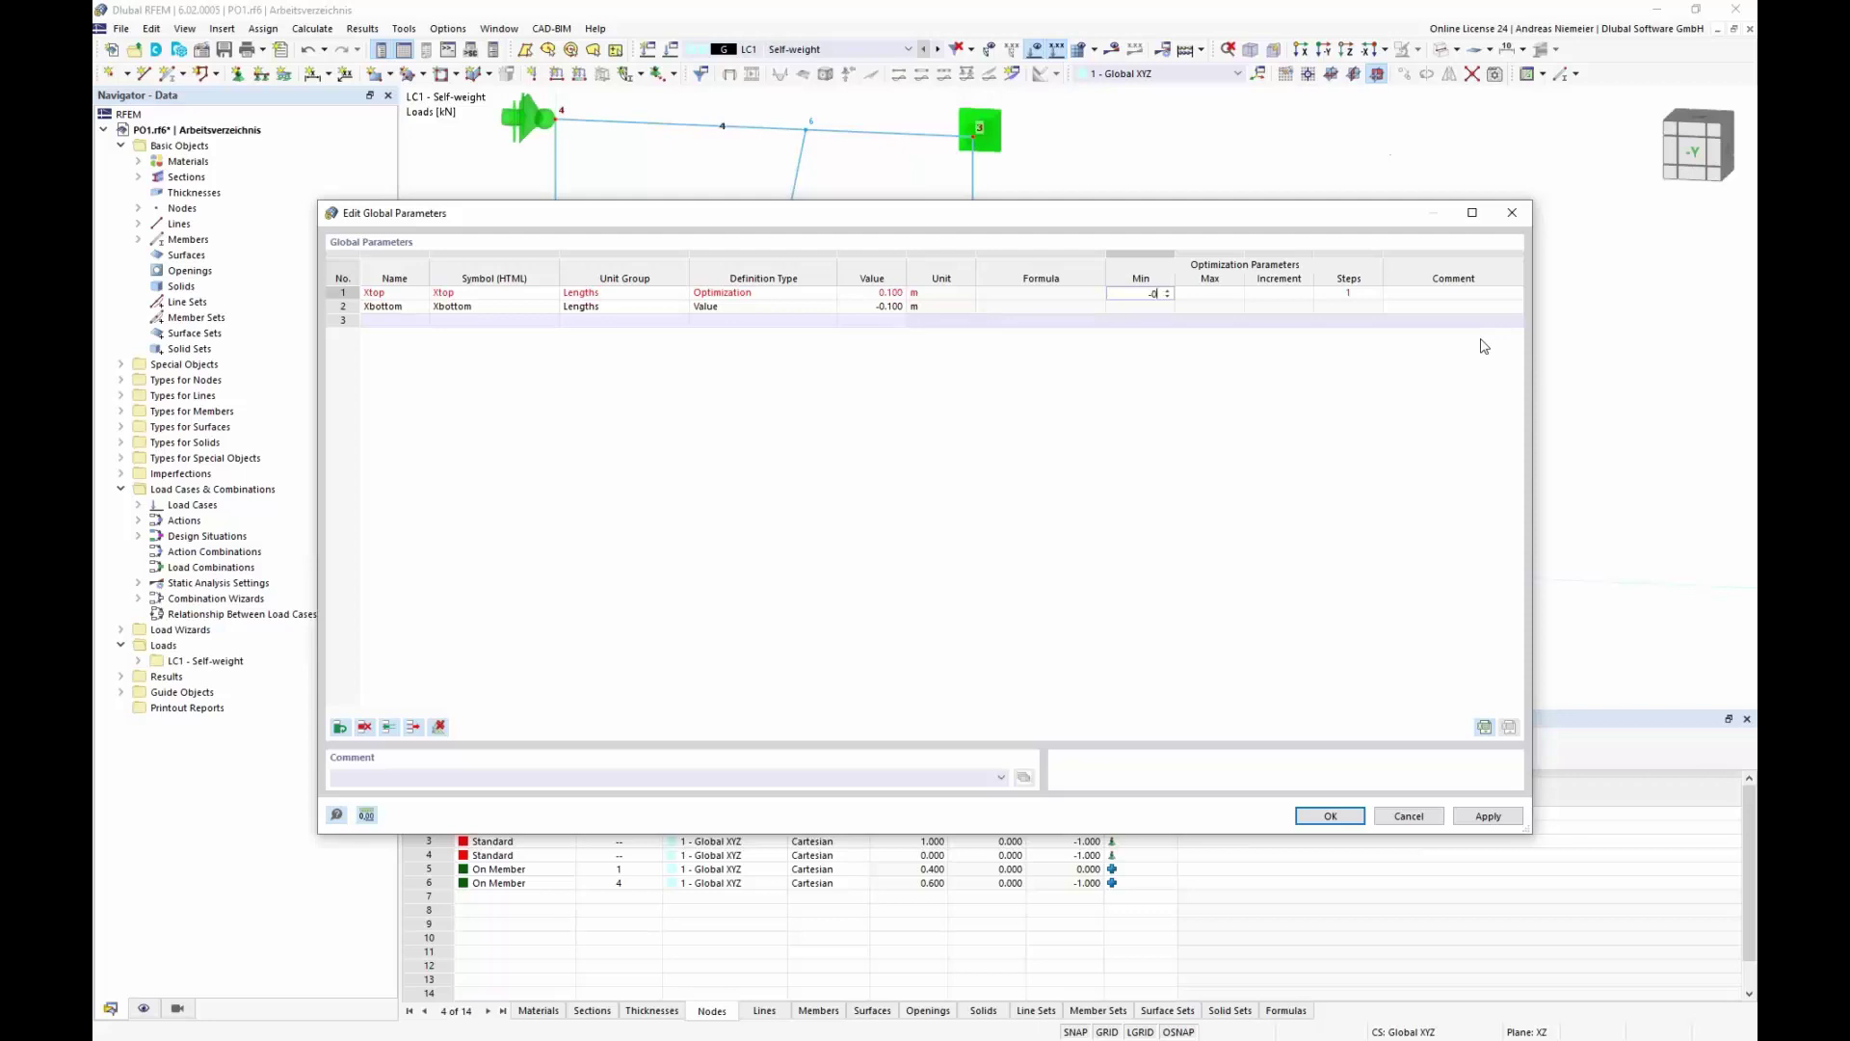
{"action": "type", "text": ".4"}
{"action": "key", "text": "Tab"}
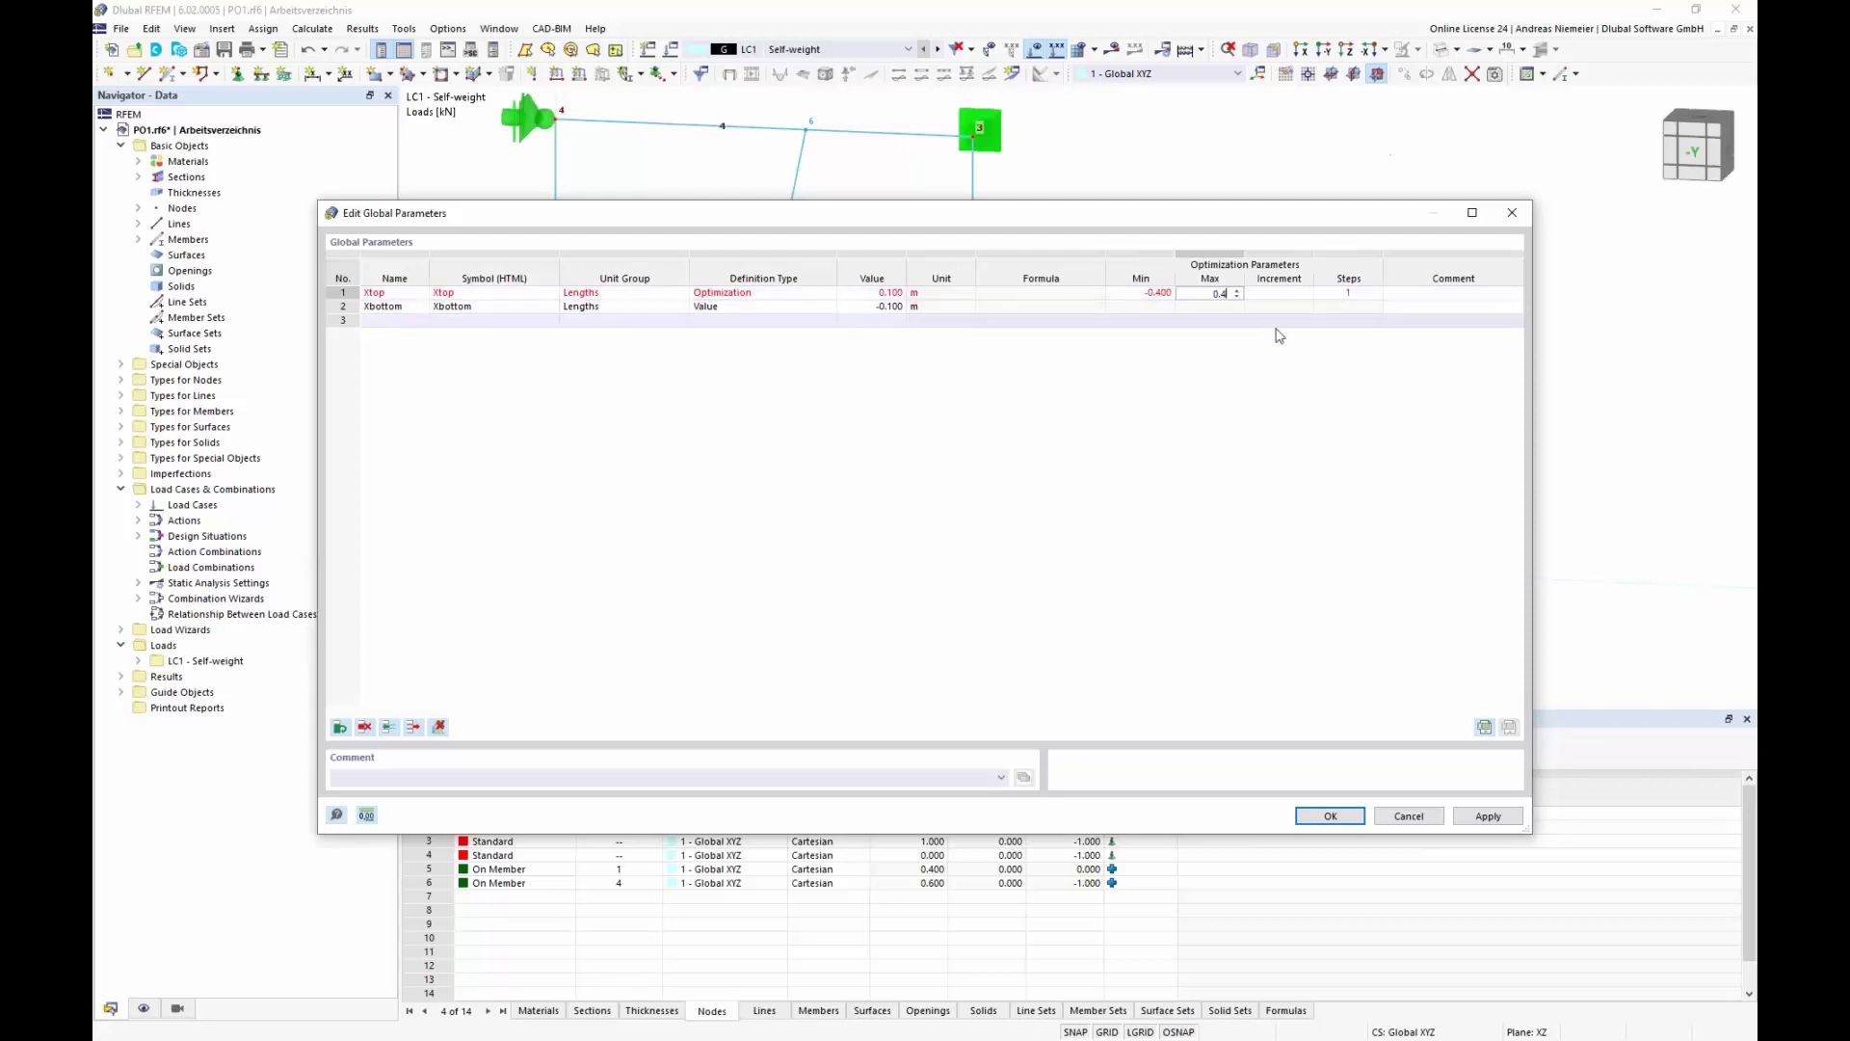
{"action": "key", "text": "Tab"}
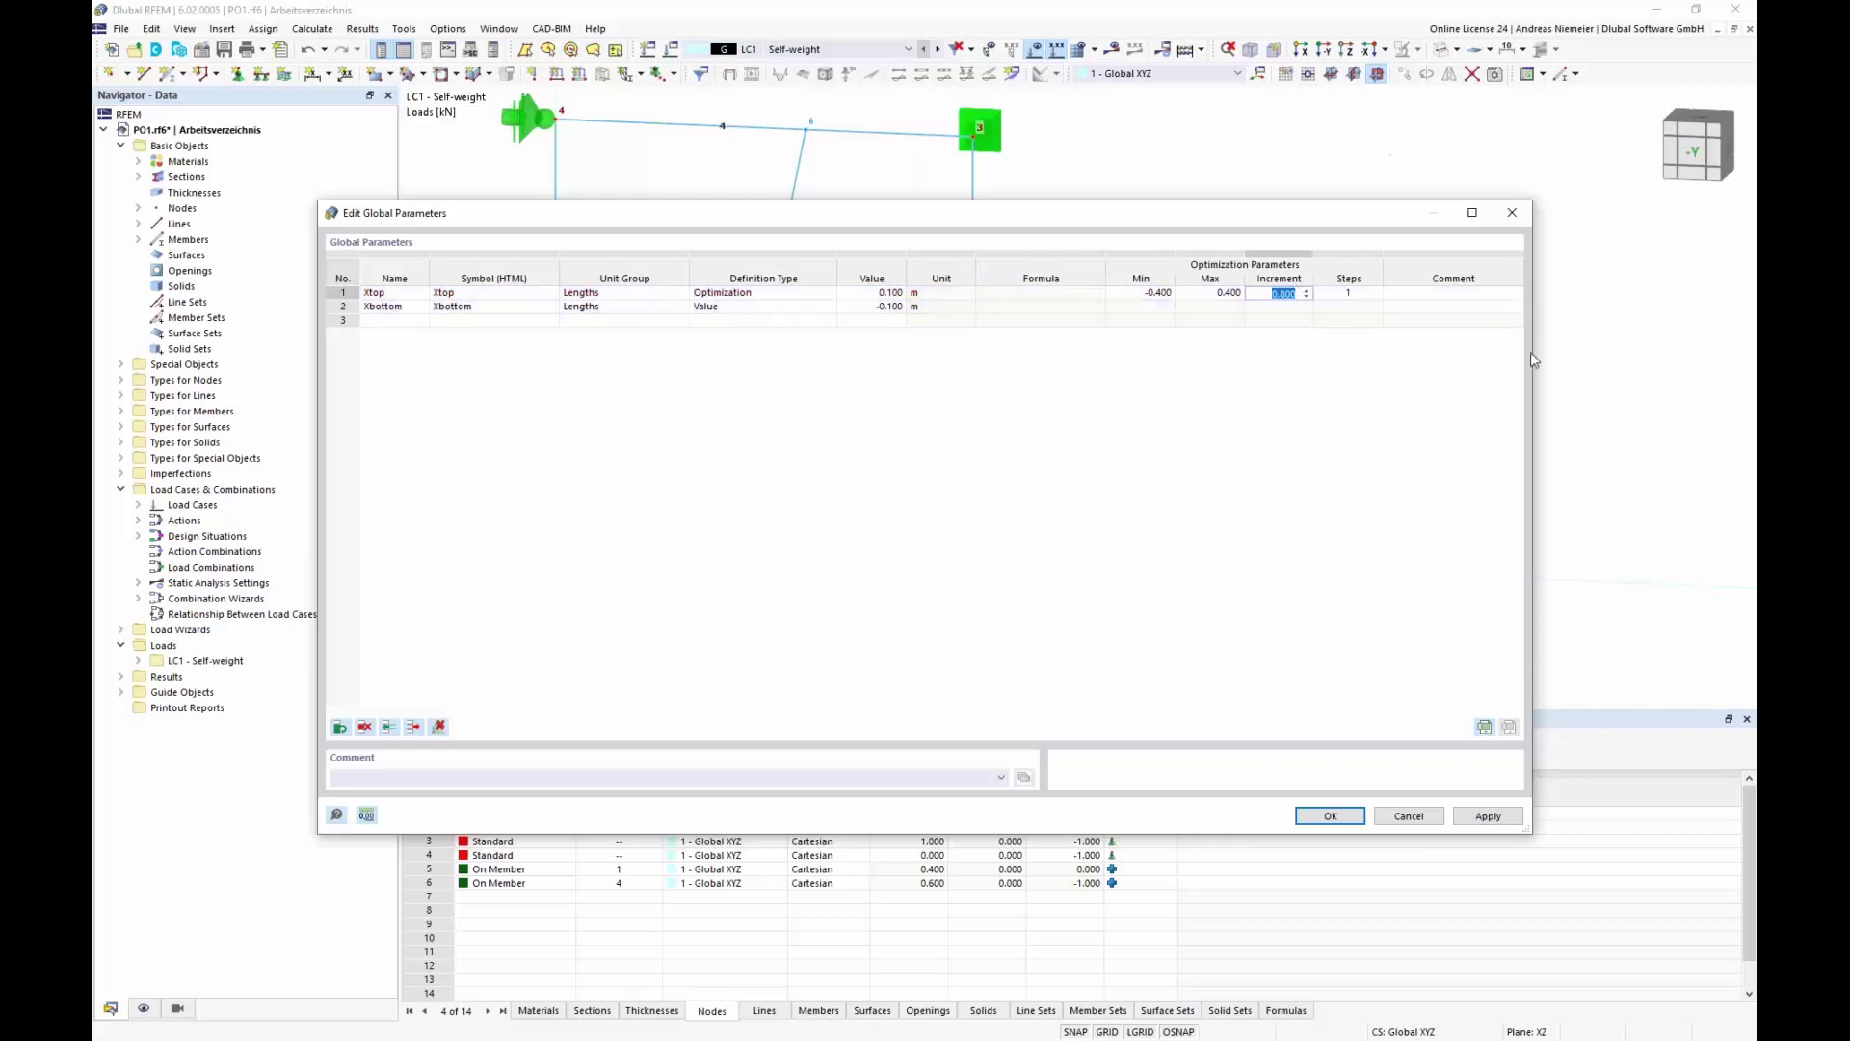
{"action": "type", "text": "0.2"}
{"action": "left_click", "coordinate": [1455, 320]}
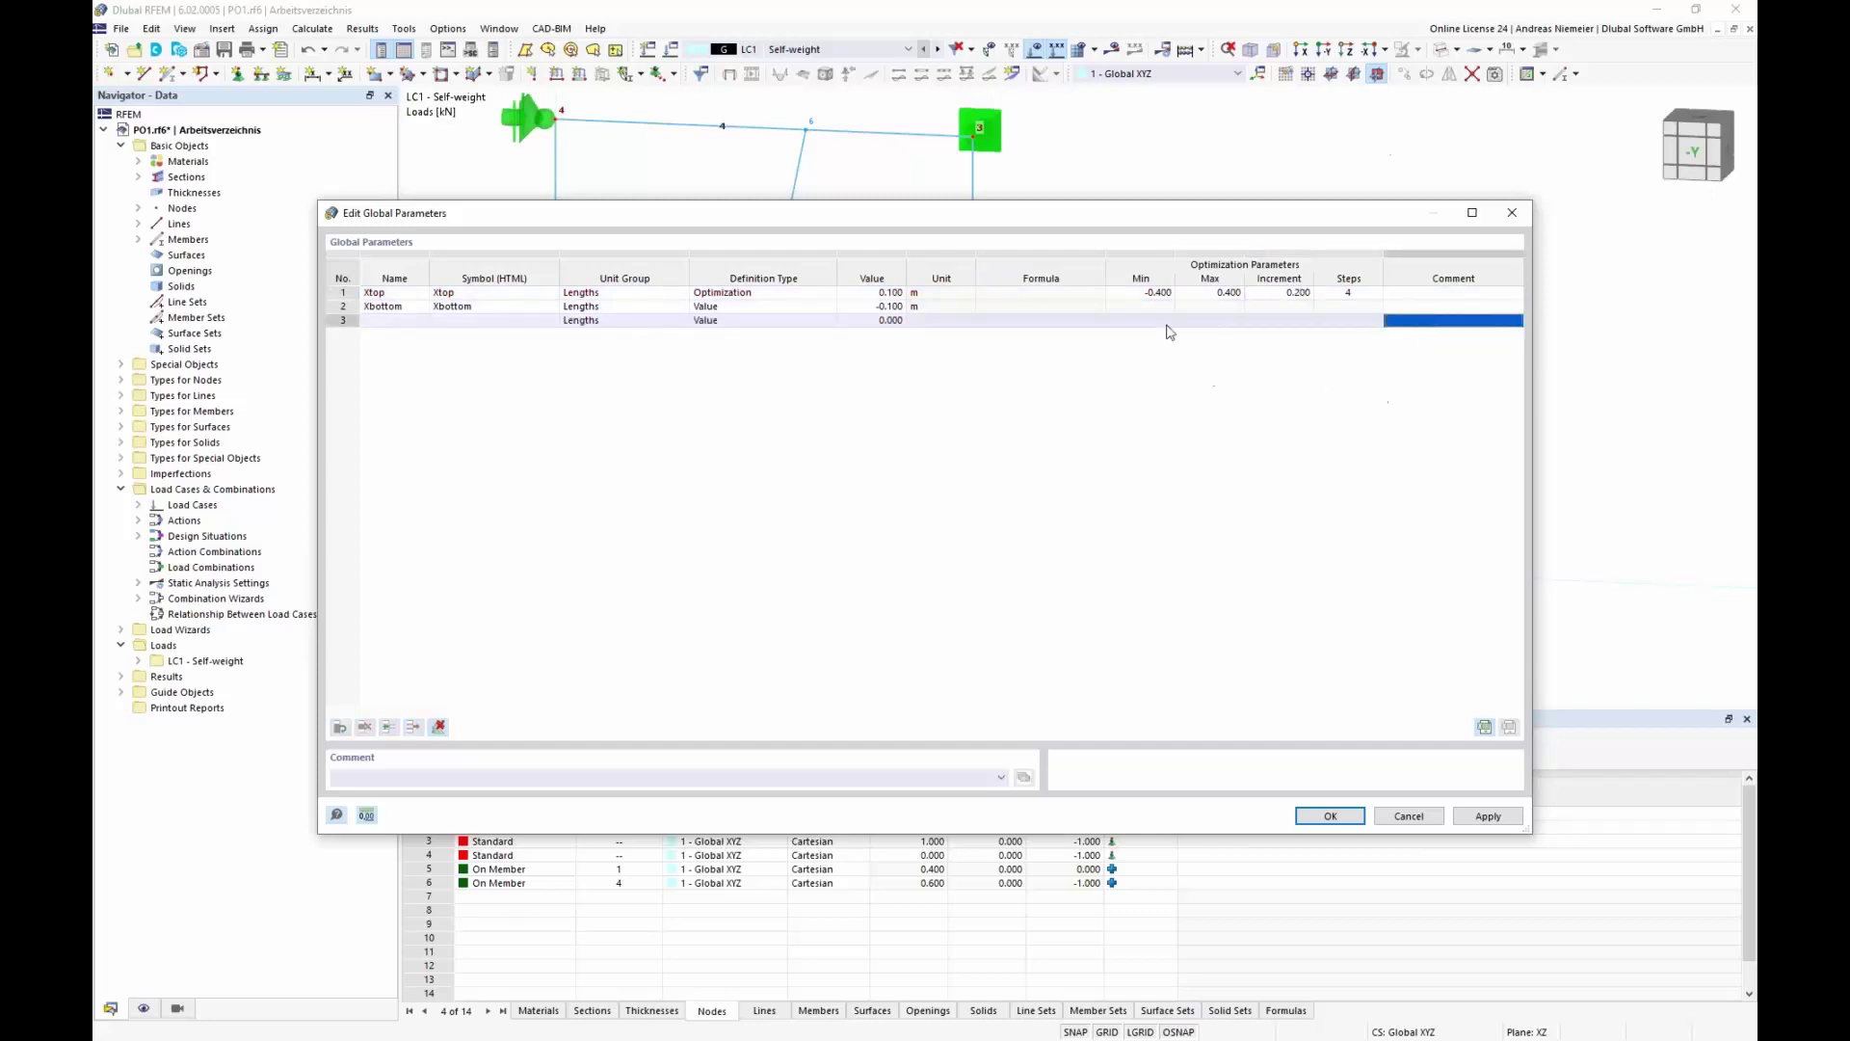
Change the global parameter Xbottom to the Optimization definition type with a minimum of -0.4 m
{"action": "left_click", "coordinate": [786, 306]}
{"action": "left_click", "coordinate": [830, 307]}
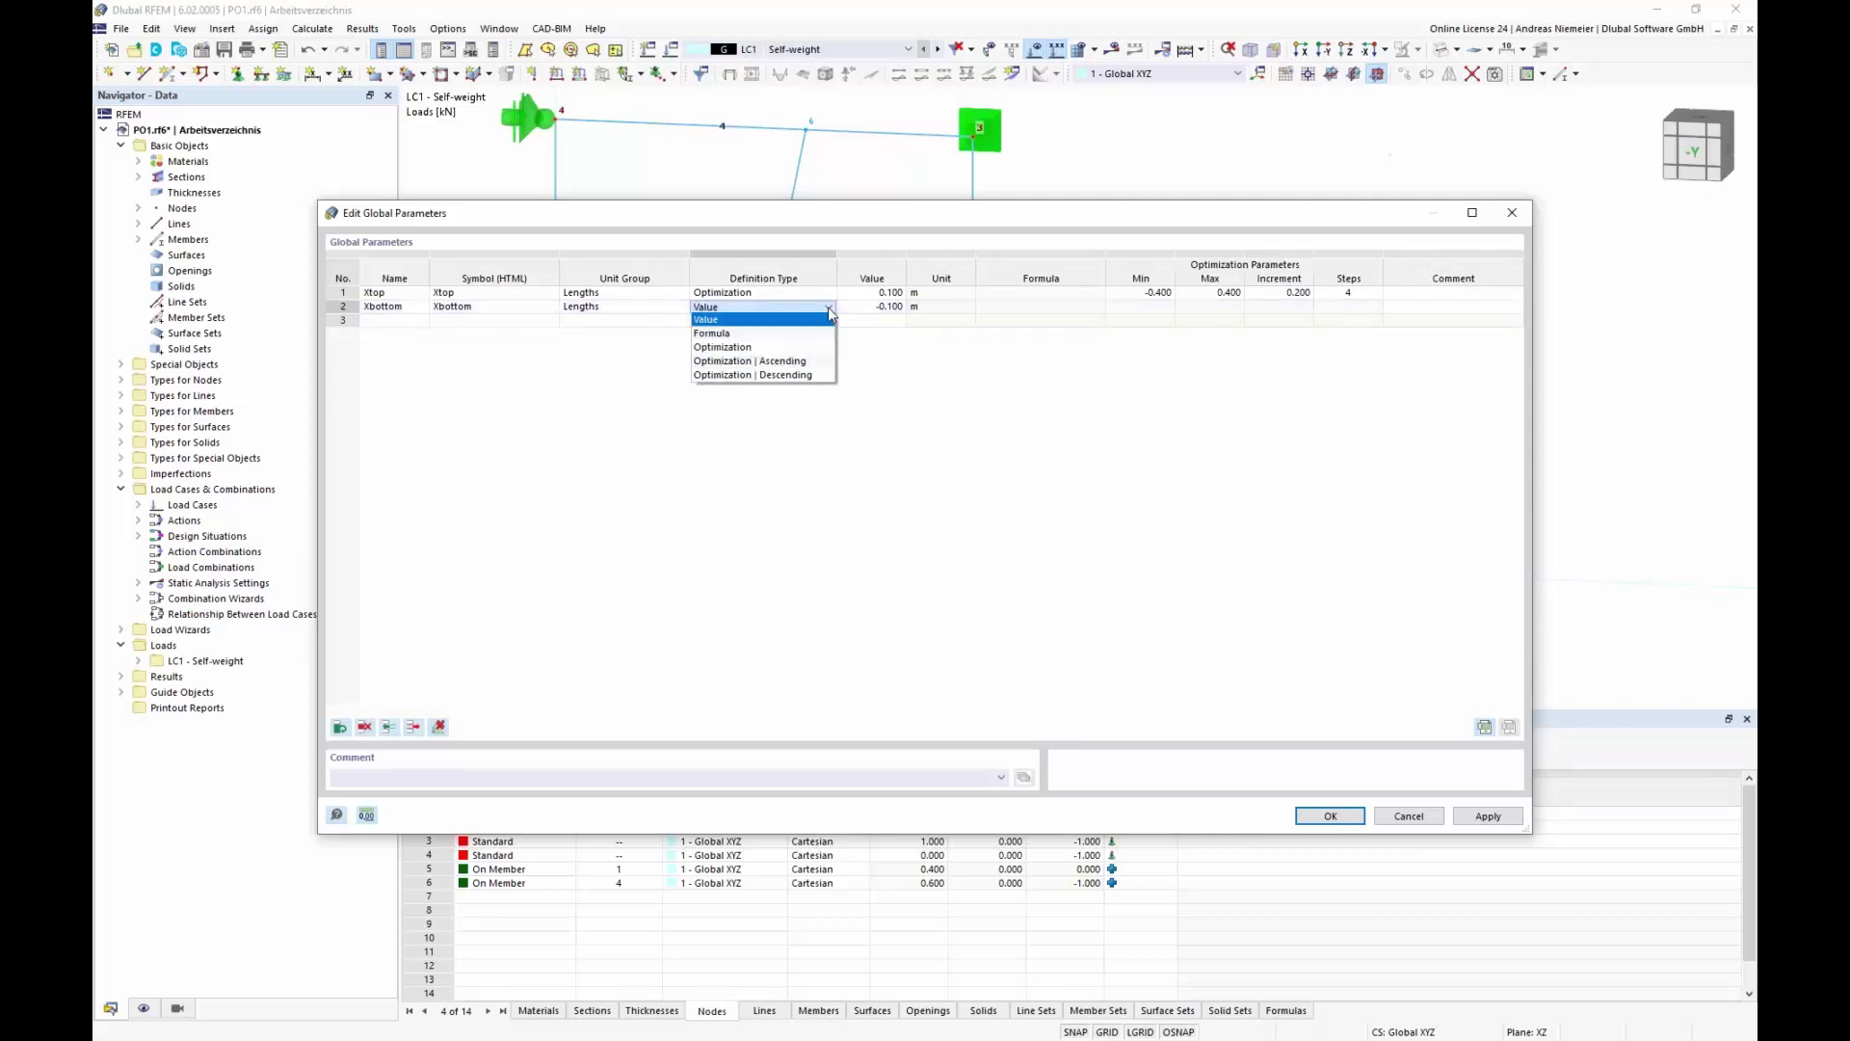
{"action": "left_click", "coordinate": [808, 347]}
{"action": "left_click", "coordinate": [1159, 308]}
{"action": "type", "text": "-0..4"}
{"action": "left_click", "coordinate": [1362, 331]}
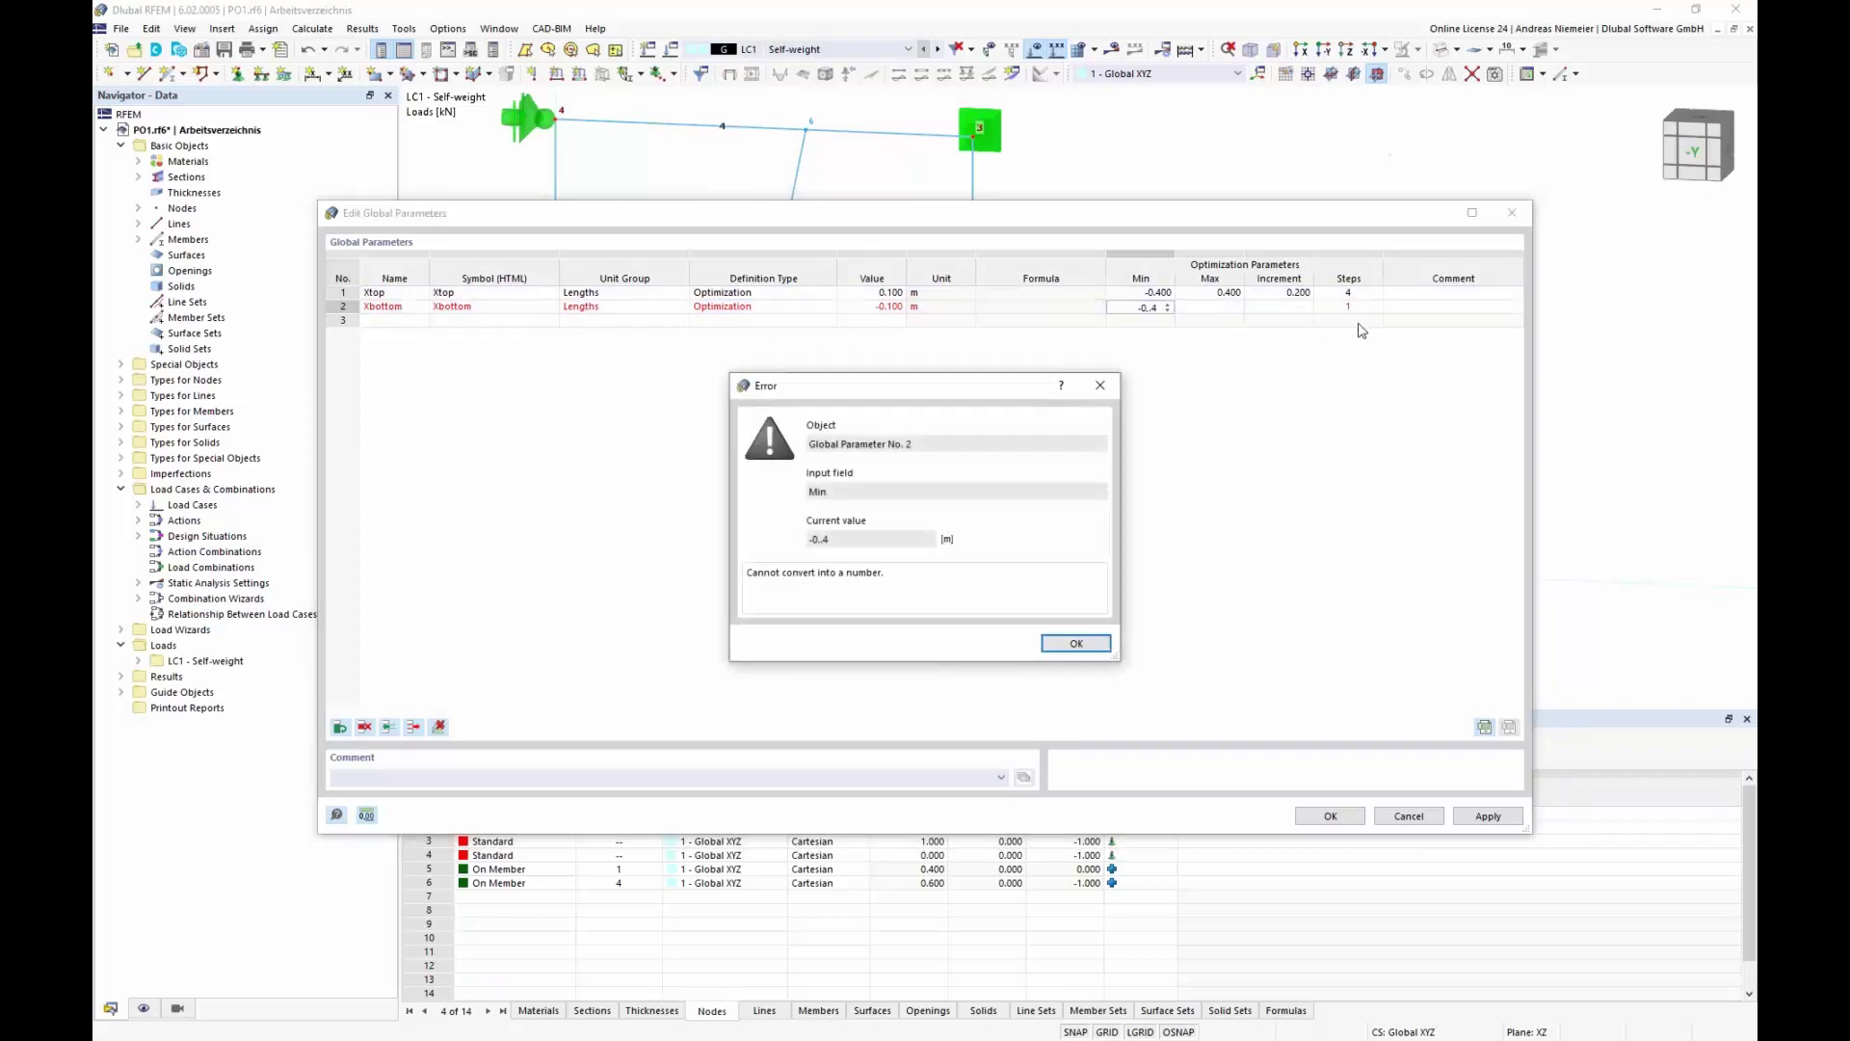
{"action": "left_click", "coordinate": [1076, 643]}
{"action": "type", "text": "-"}
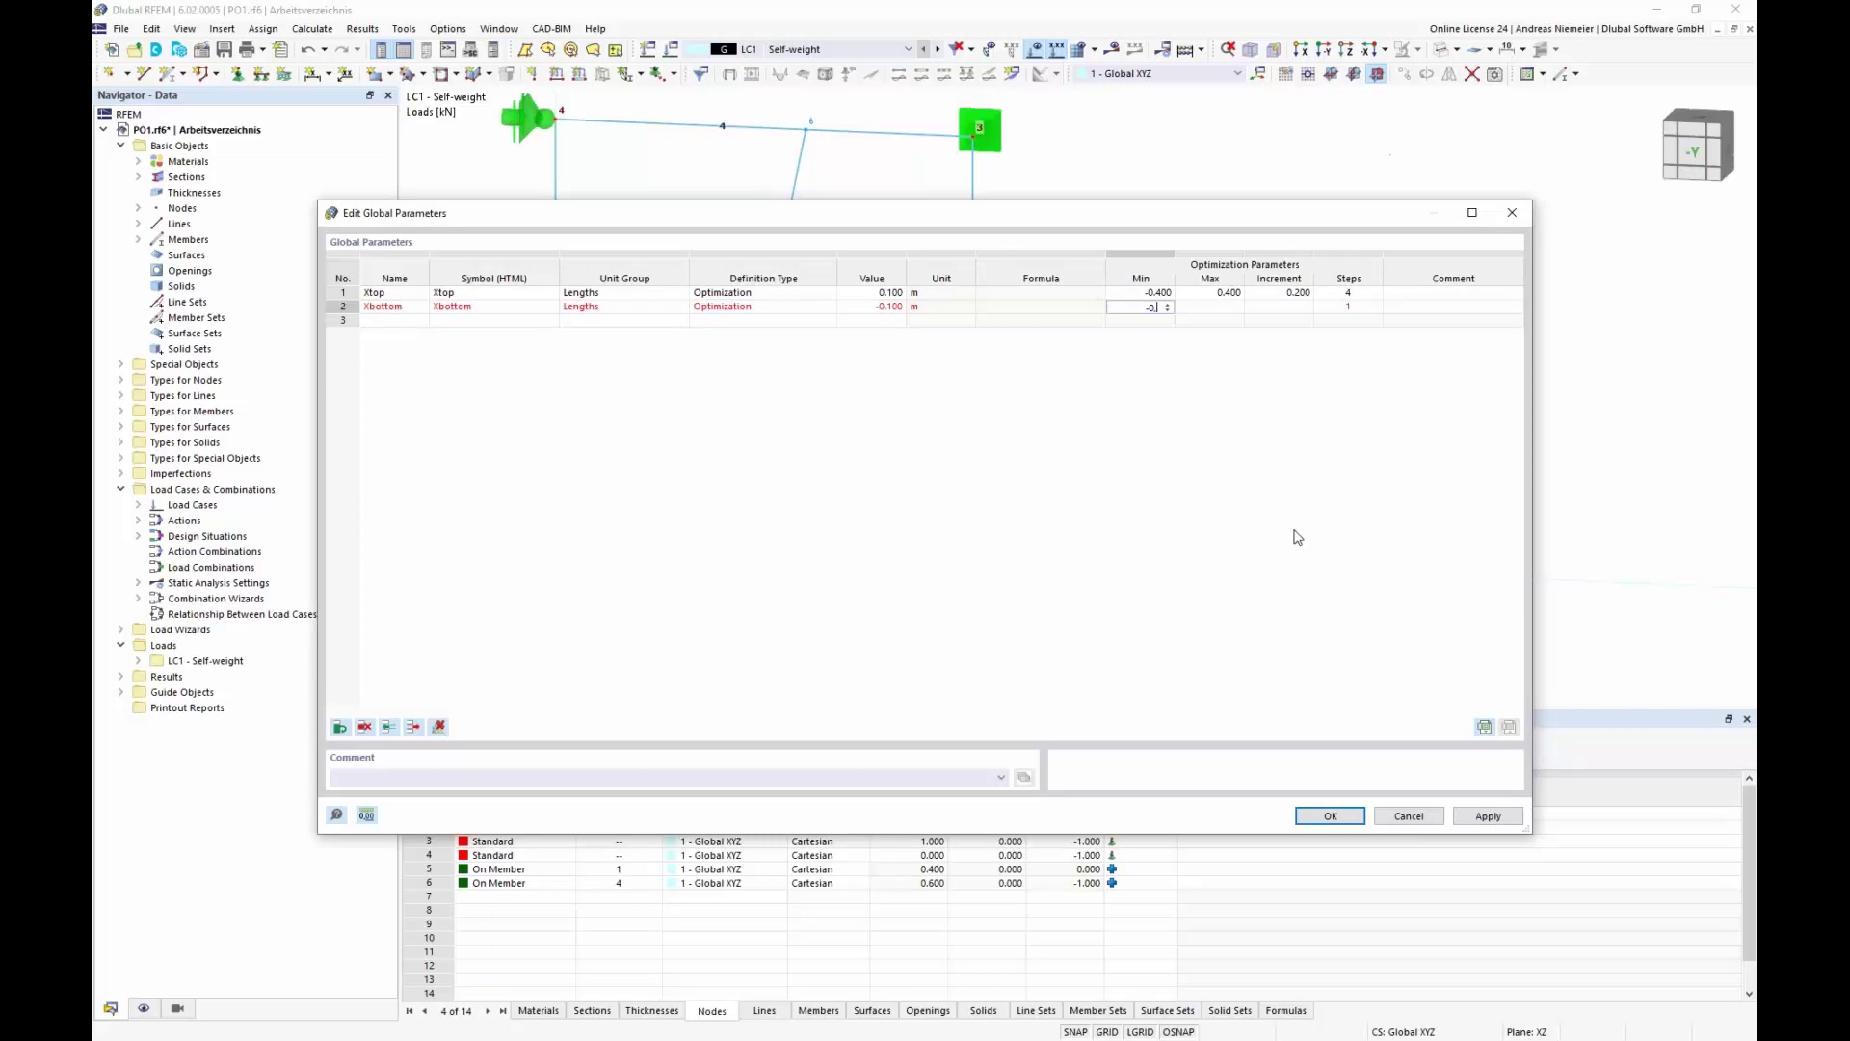
{"action": "type", "text": "0,"}
{"action": "key", "text": "BackSpace"}
{"action": "type", "text": ".4"}
{"action": "key", "text": "Tab"}
Set Xbottom's optimization maximum to 0.4 m and increment to 0.2 m, and accept the global parameters
{"action": "type", "text": "0.4"}
{"action": "key", "text": "Tab"}
{"action": "type", "text": "0.2"}
{"action": "key", "text": "Tab"}
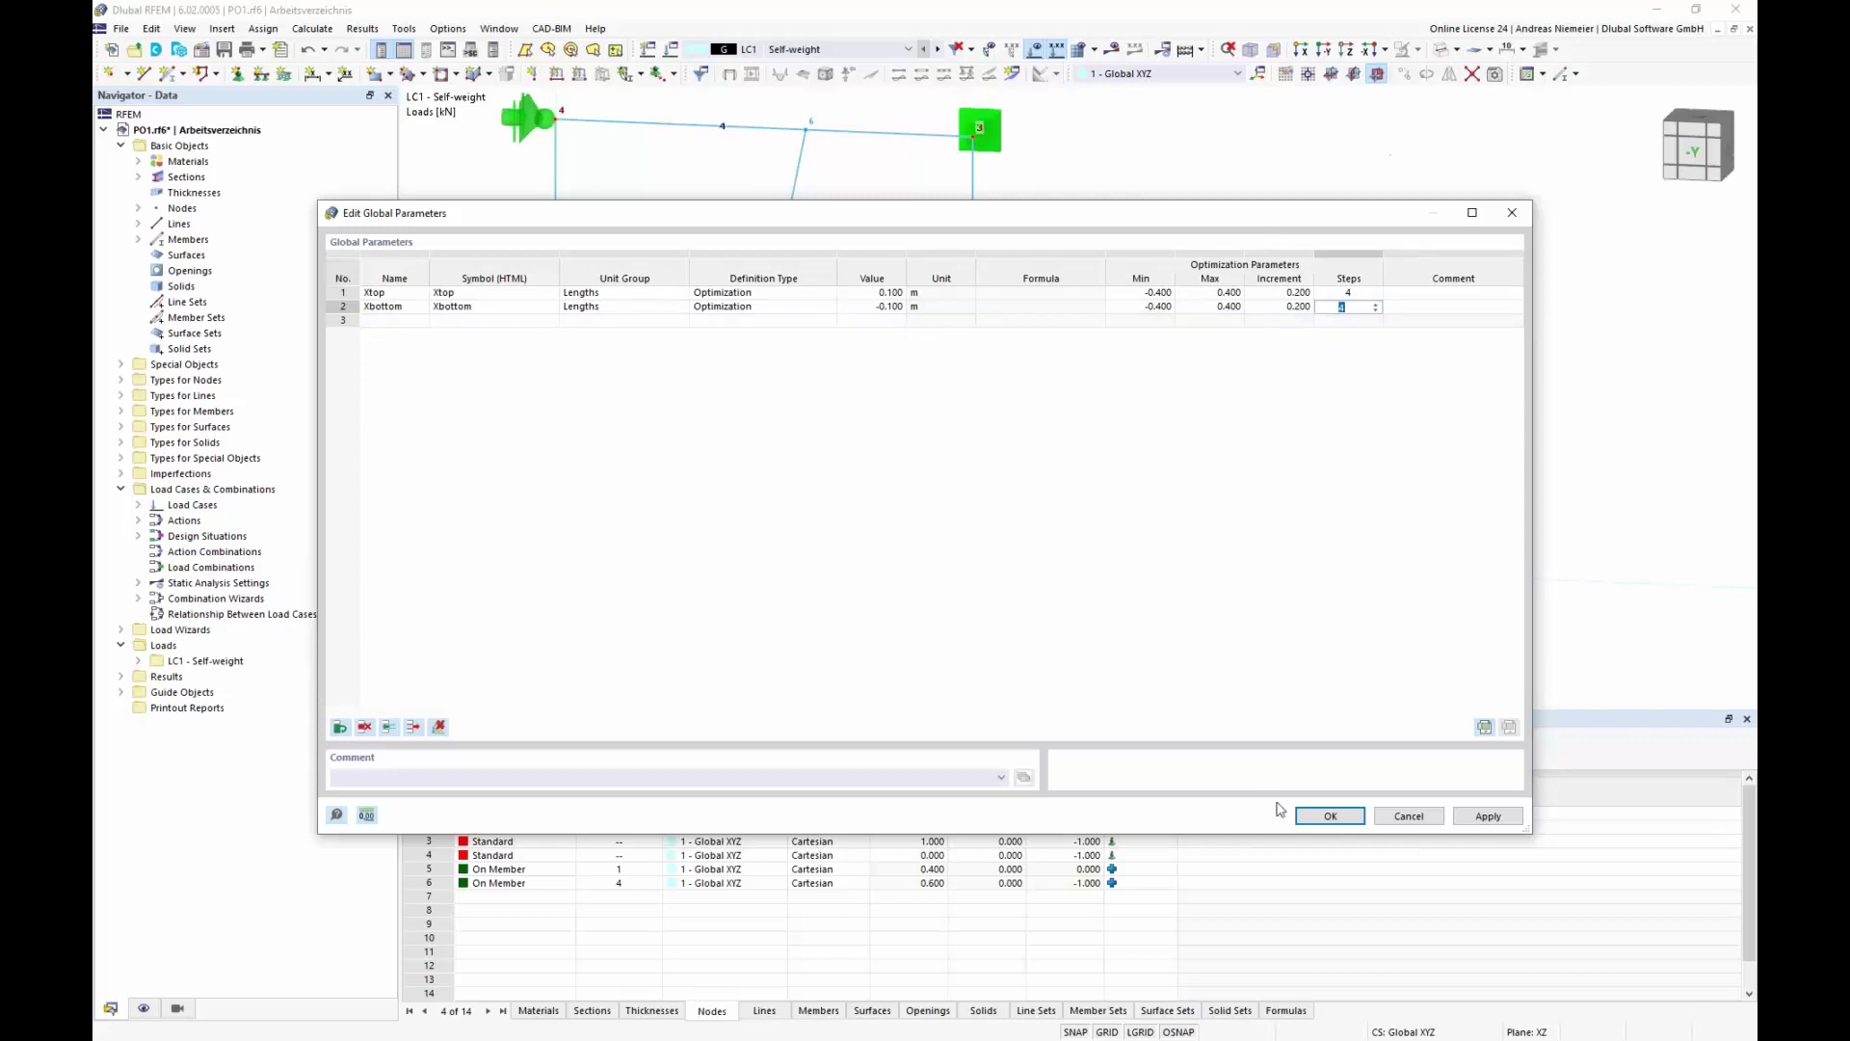
{"action": "left_click", "coordinate": [1357, 817]}
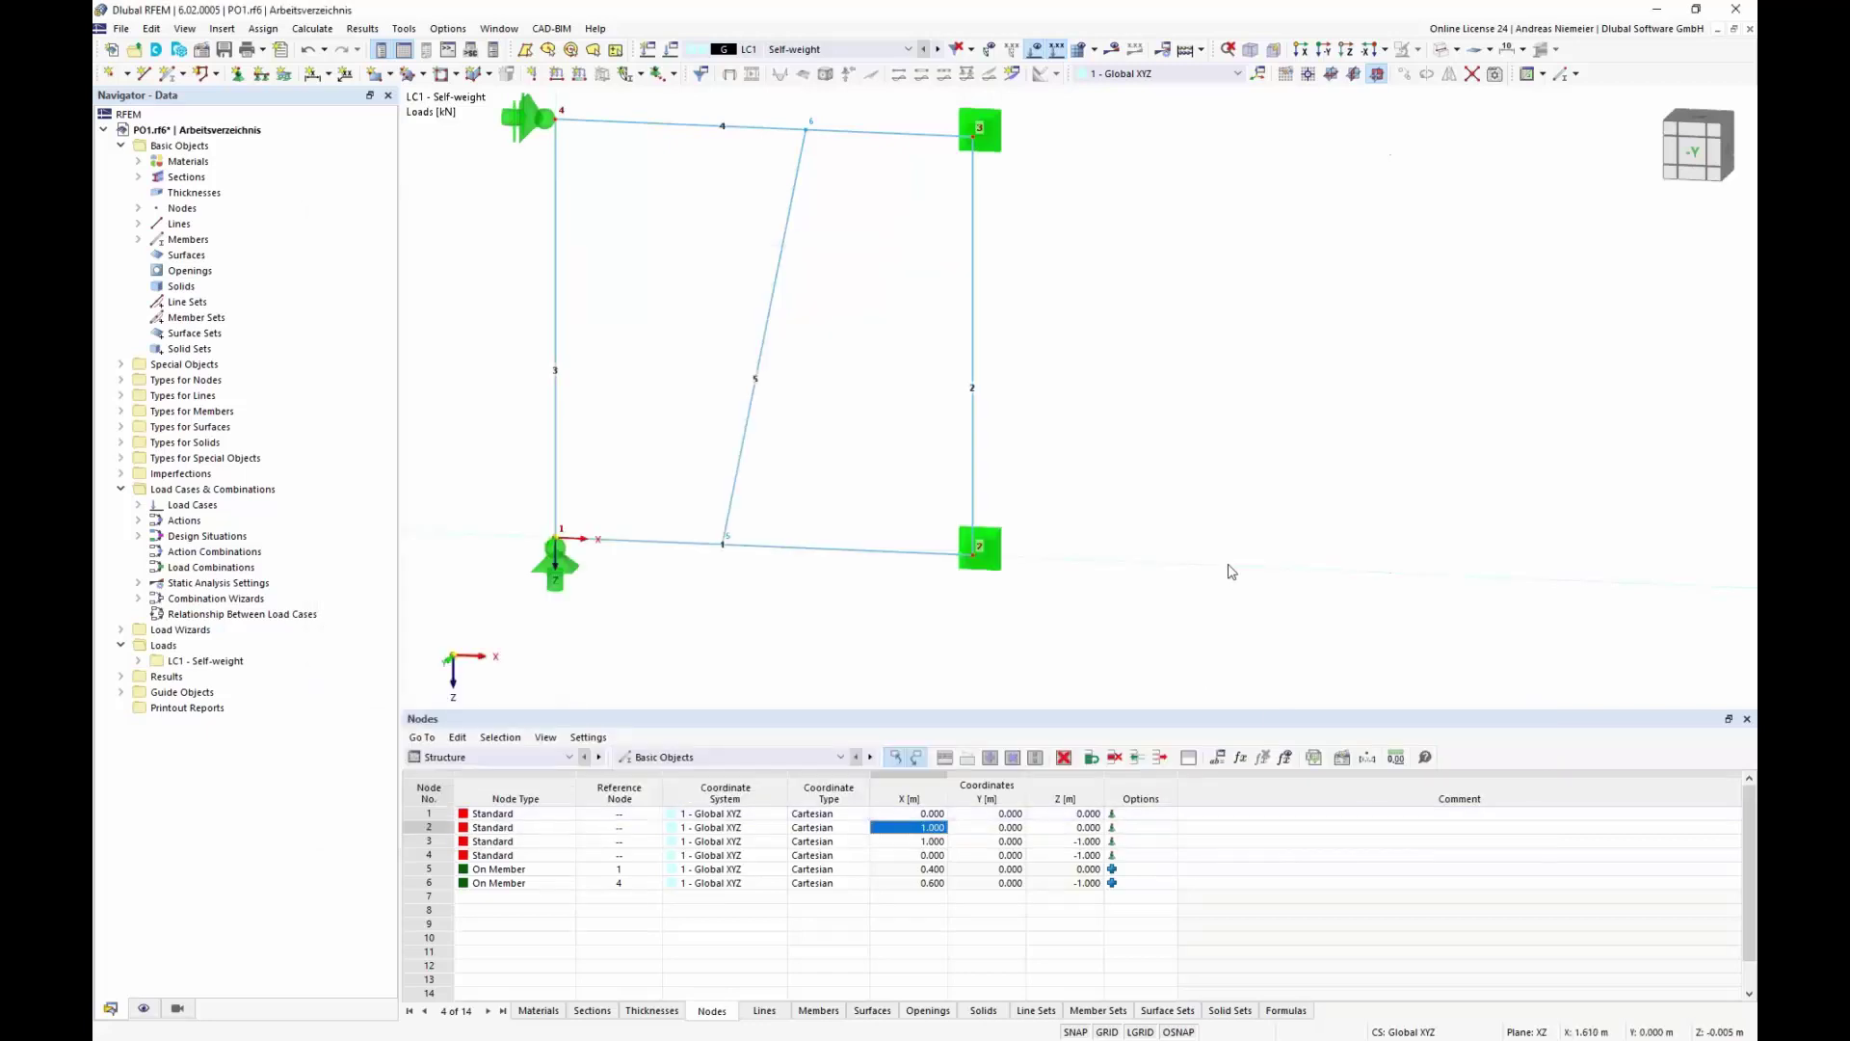
Set the values of the global parameters Xtop and Xbottom to 0 m and accept them
{"action": "left_click", "coordinate": [1217, 759]}
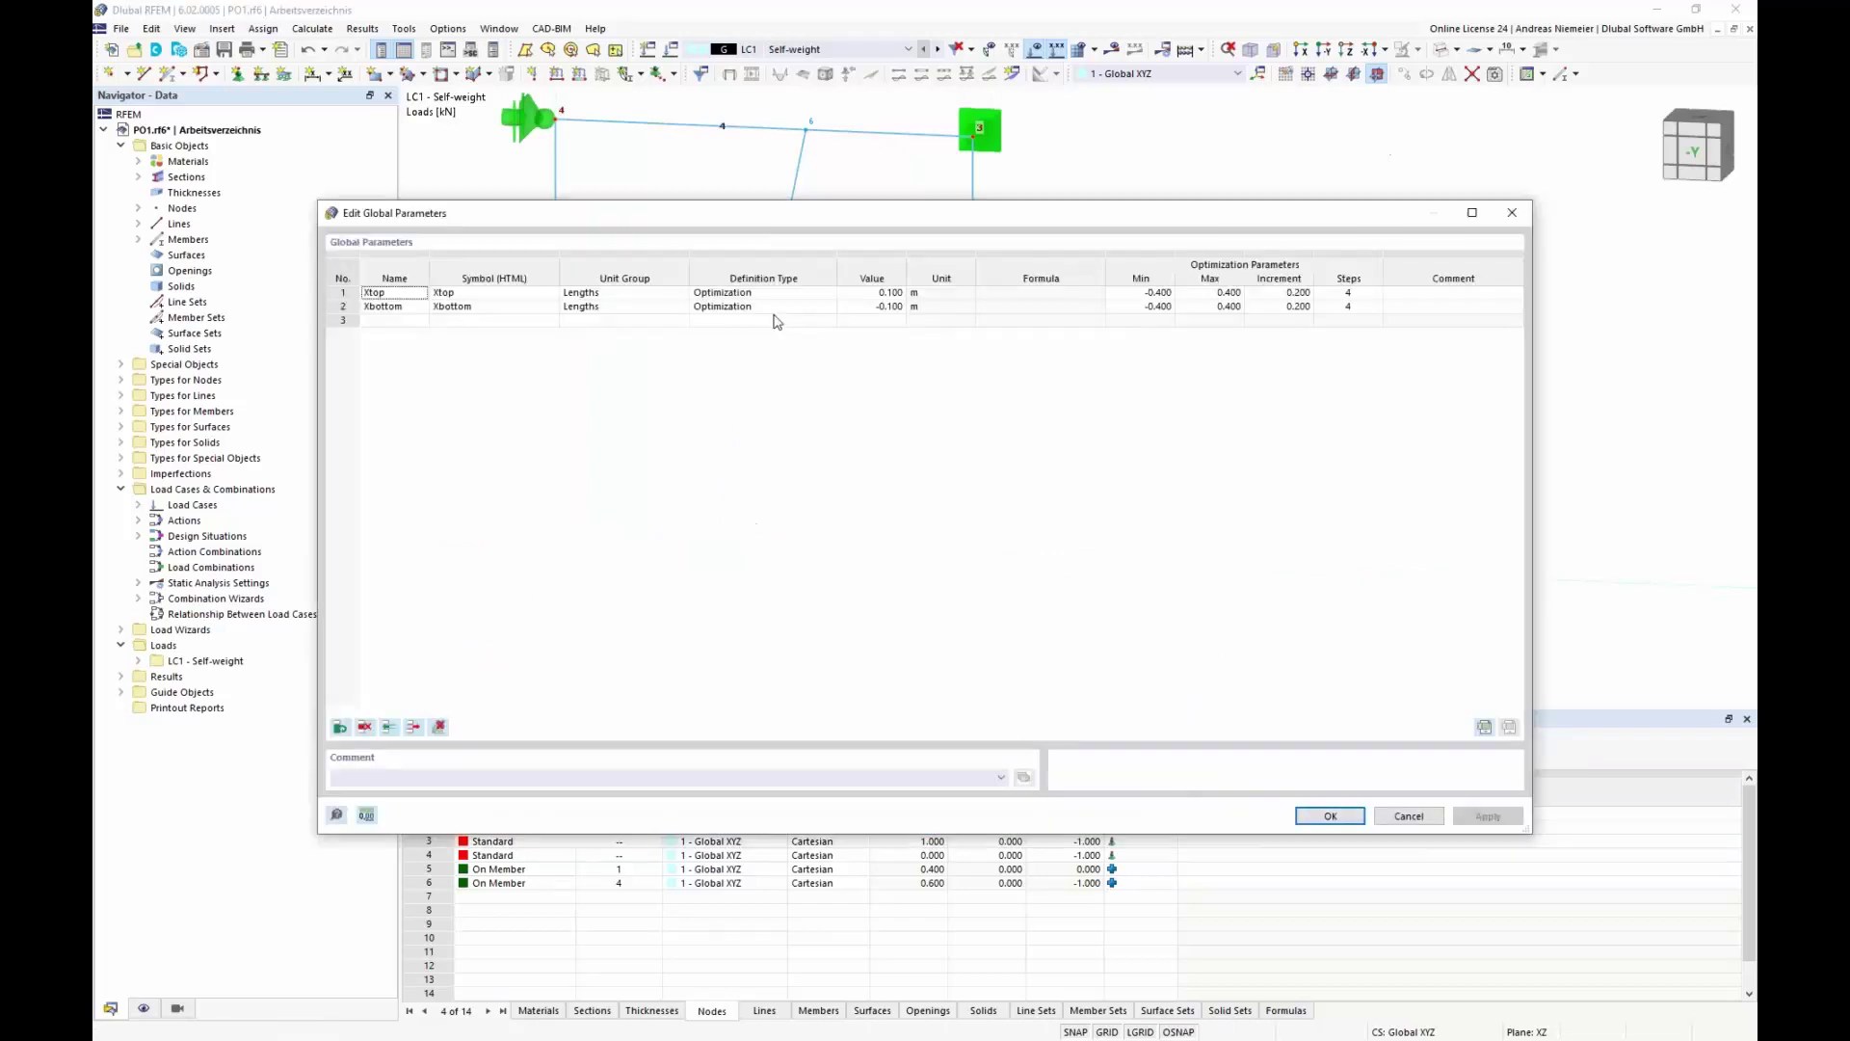
{"action": "left_click", "coordinate": [872, 292]}
{"action": "type", "text": "0"}
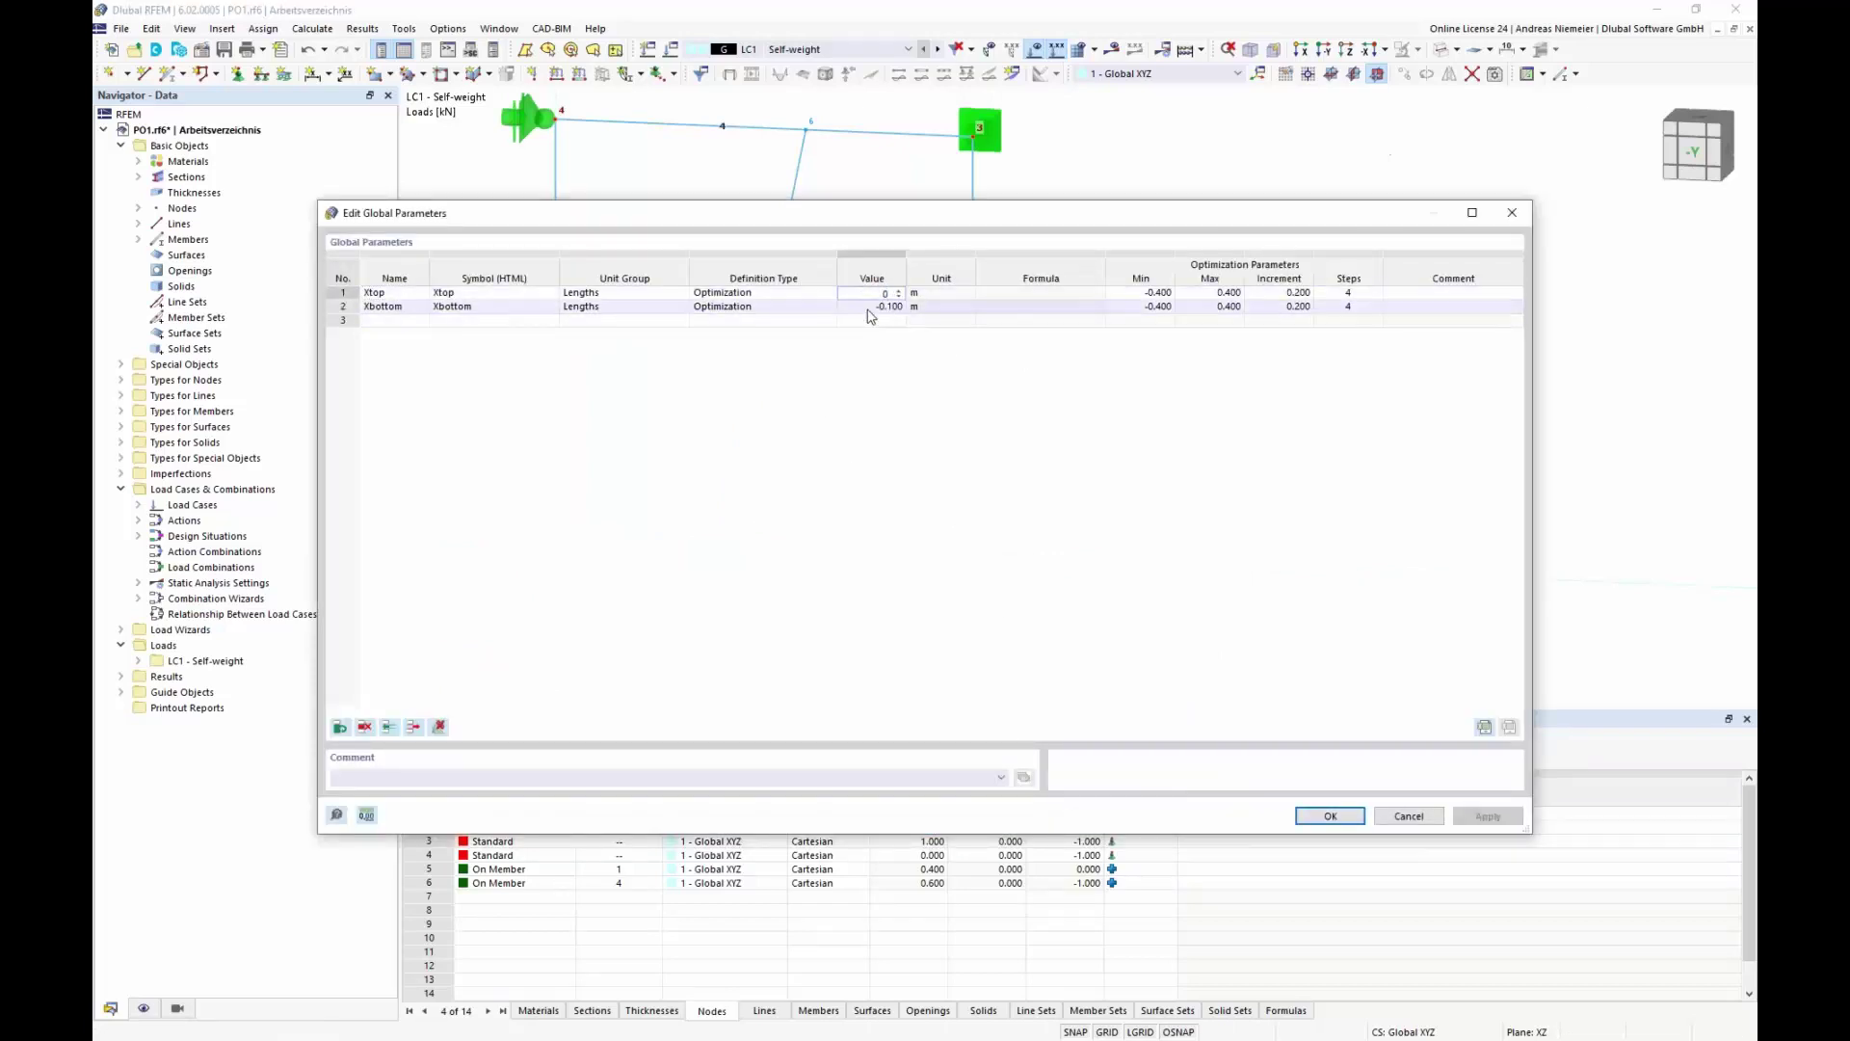
{"action": "left_click", "coordinate": [1331, 817]}
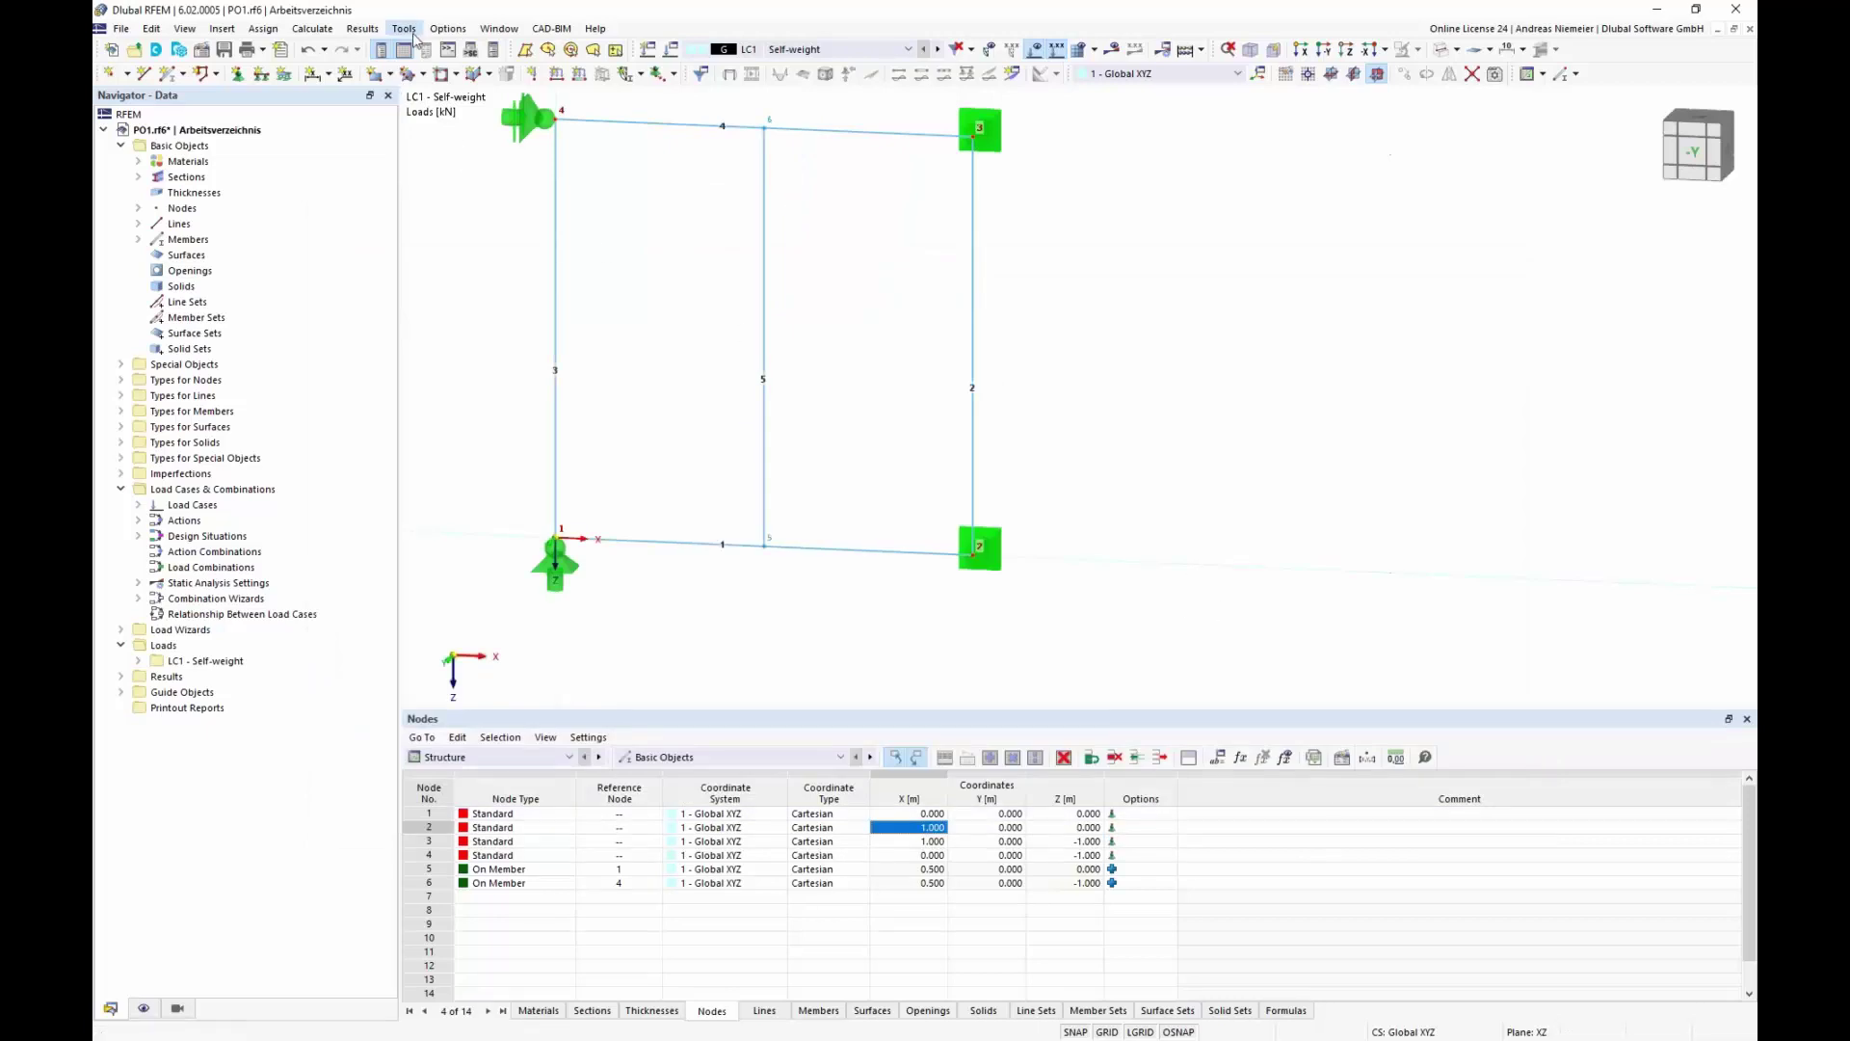
Activate the optimization in the model's optimization settings and keep the best 25 model mutations
{"action": "left_click", "coordinate": [312, 28]}
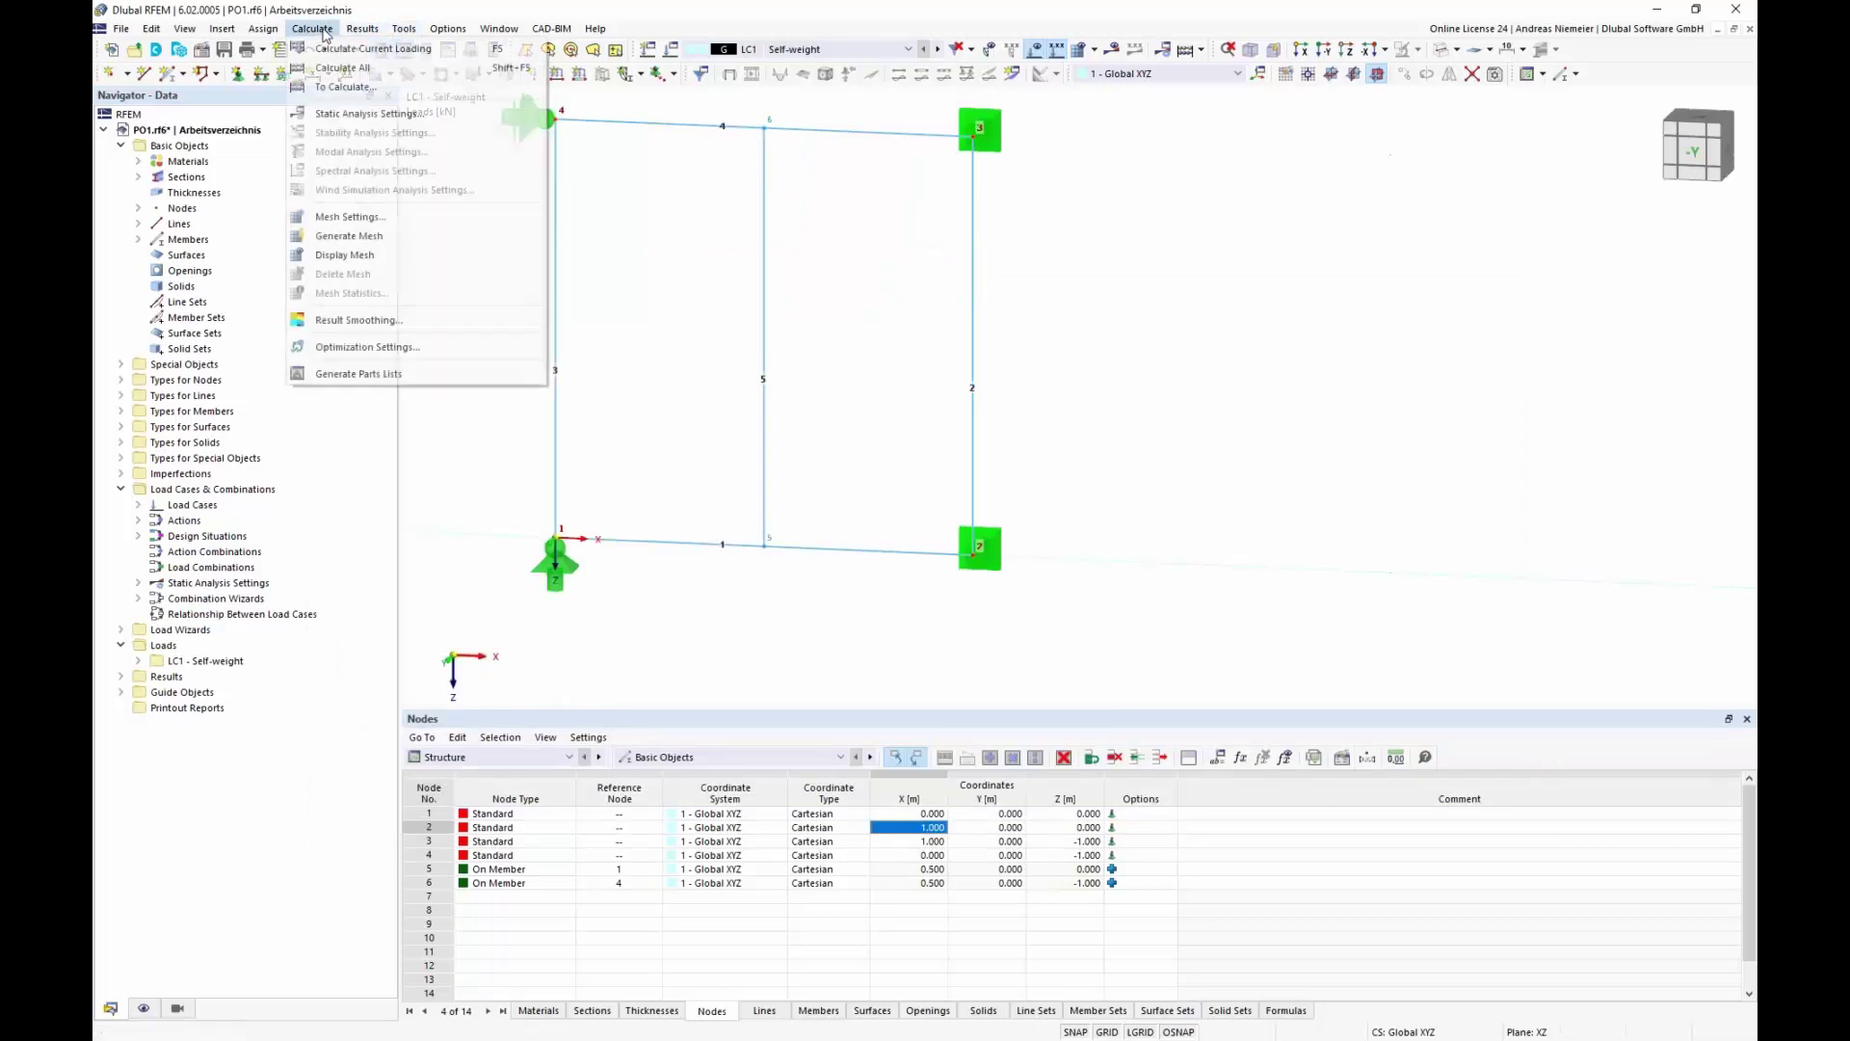
{"action": "left_click", "coordinate": [349, 348]}
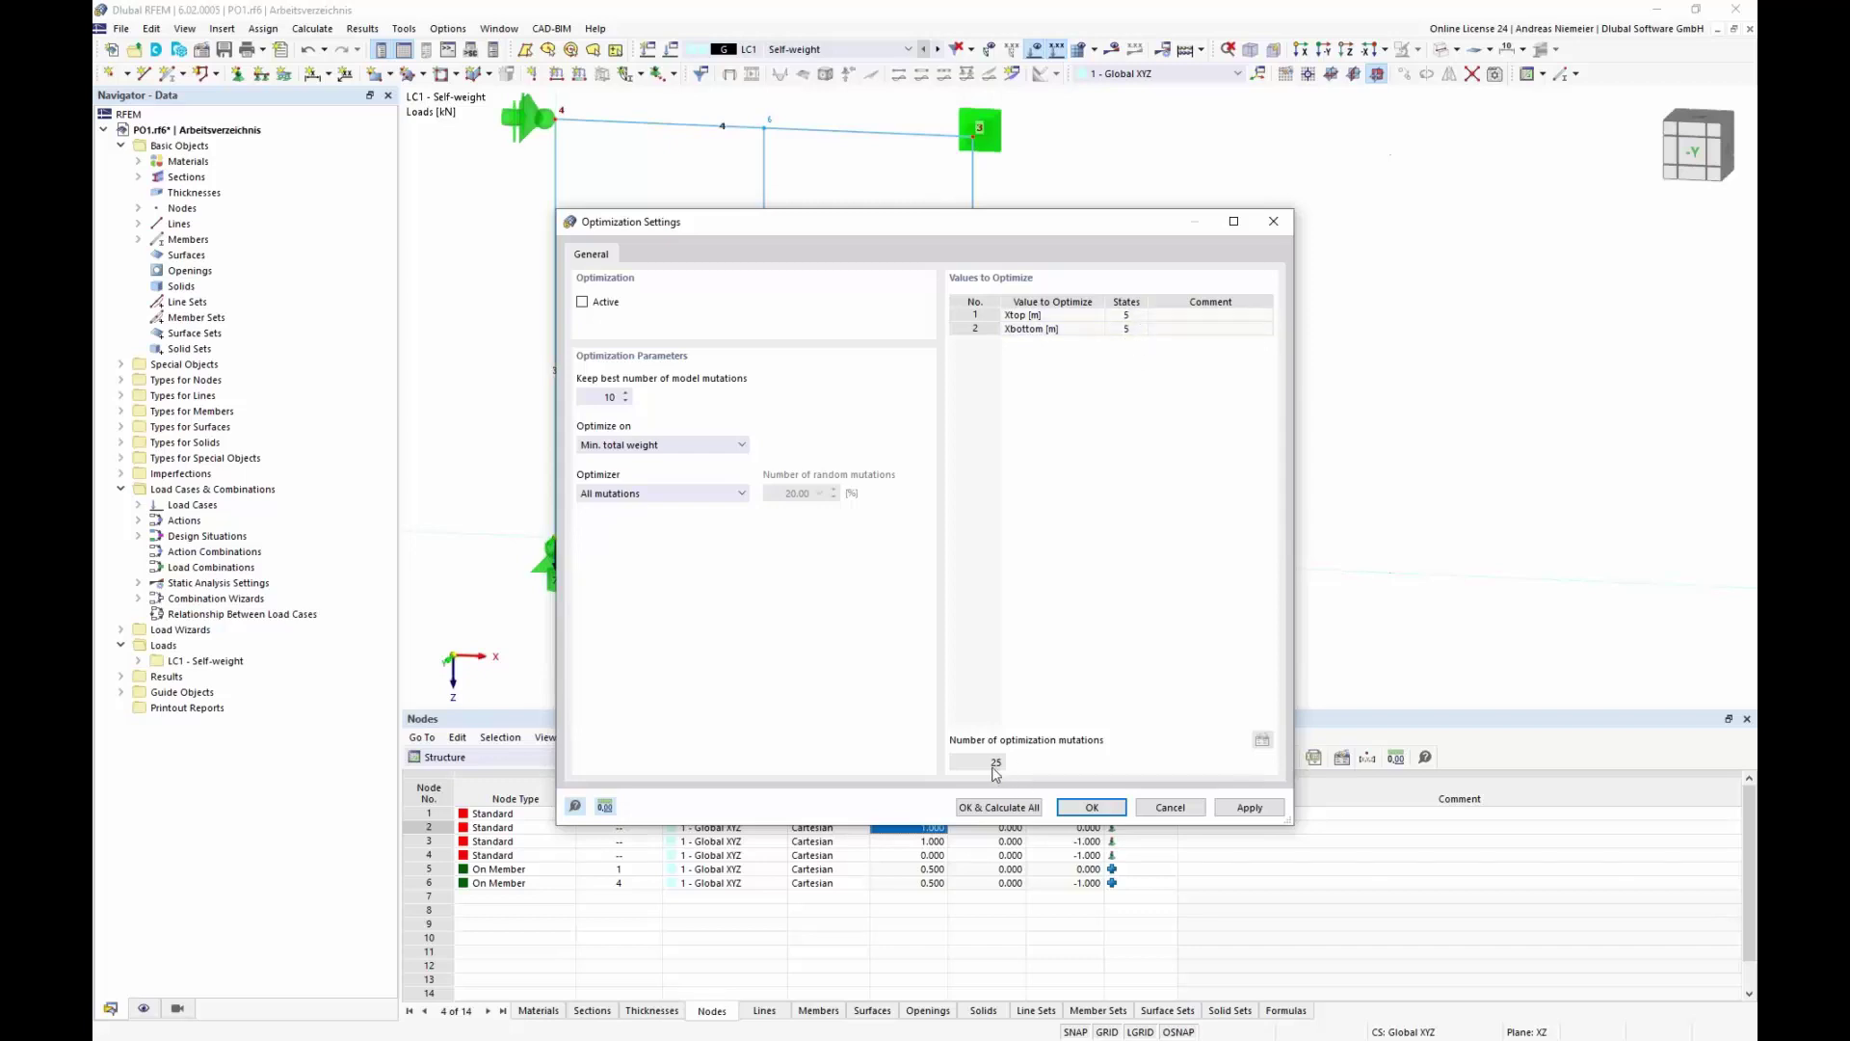
{"action": "left_click_drag", "start_coordinate": [840, 227], "coordinate": [1252, 210]}
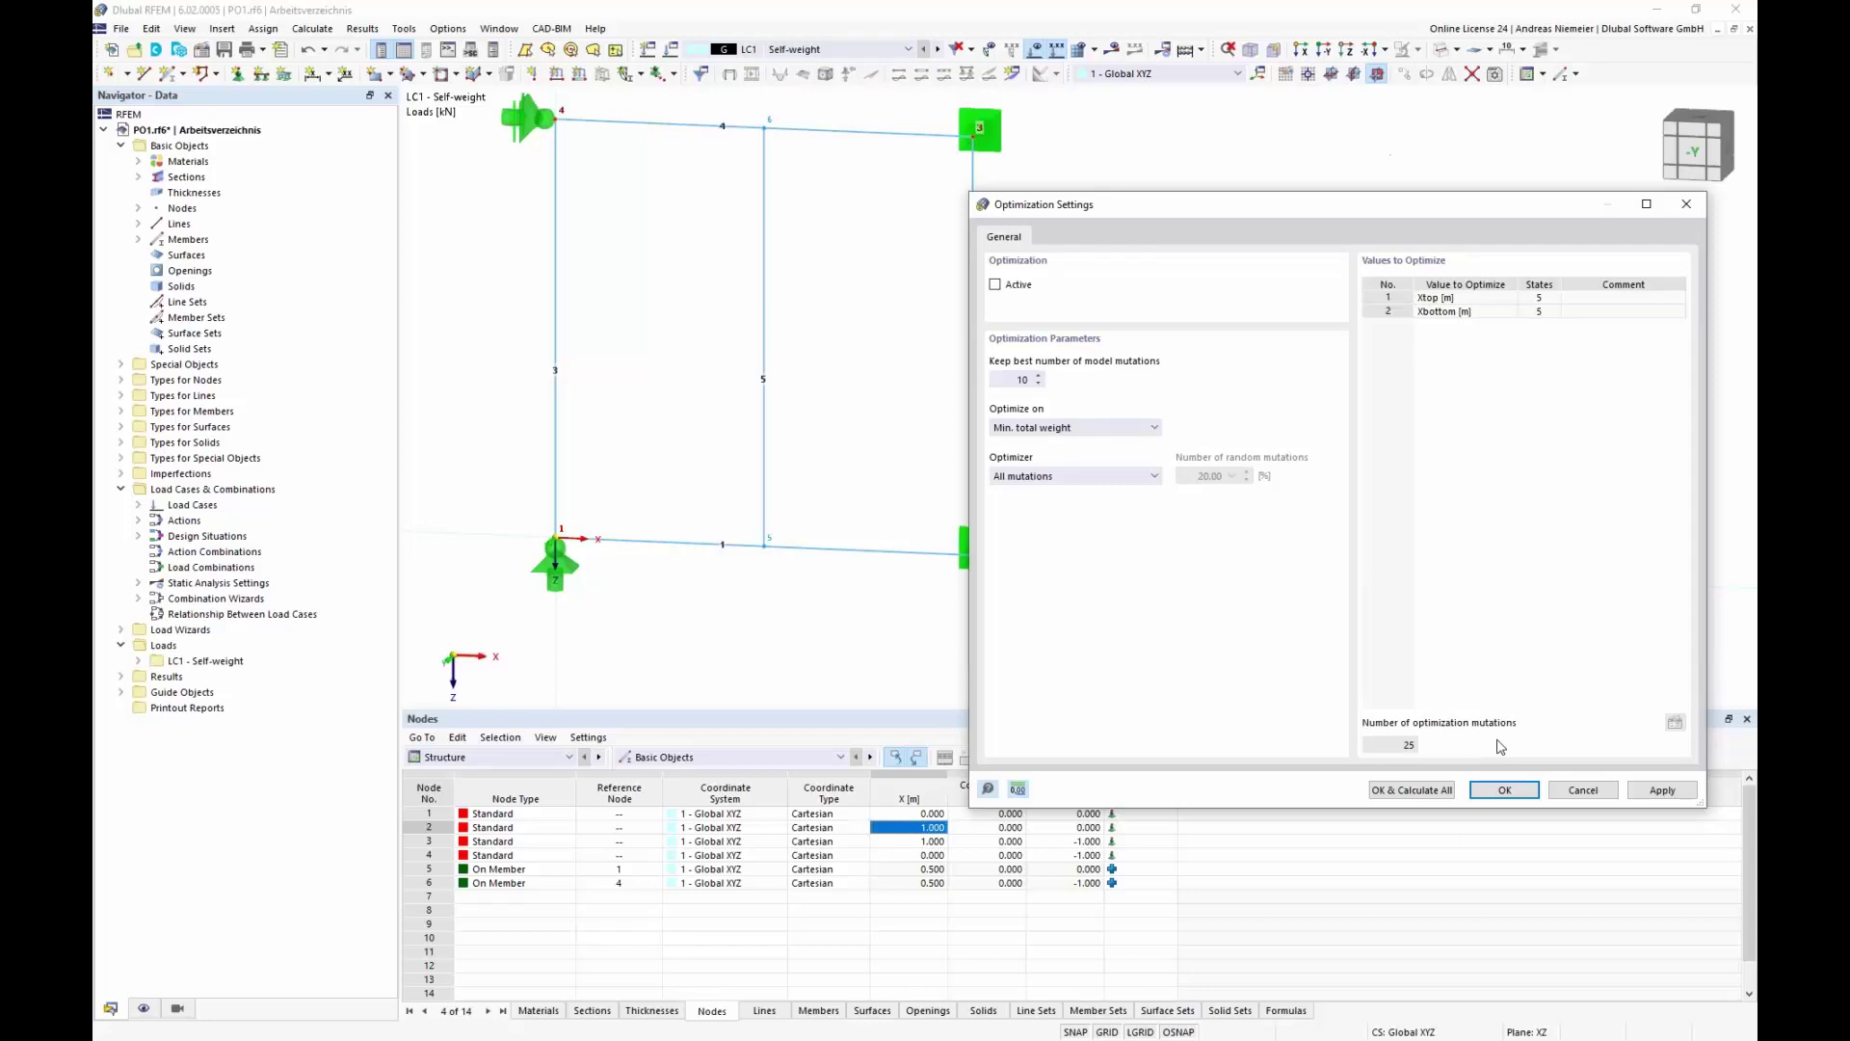
{"action": "left_click", "coordinate": [1509, 314]}
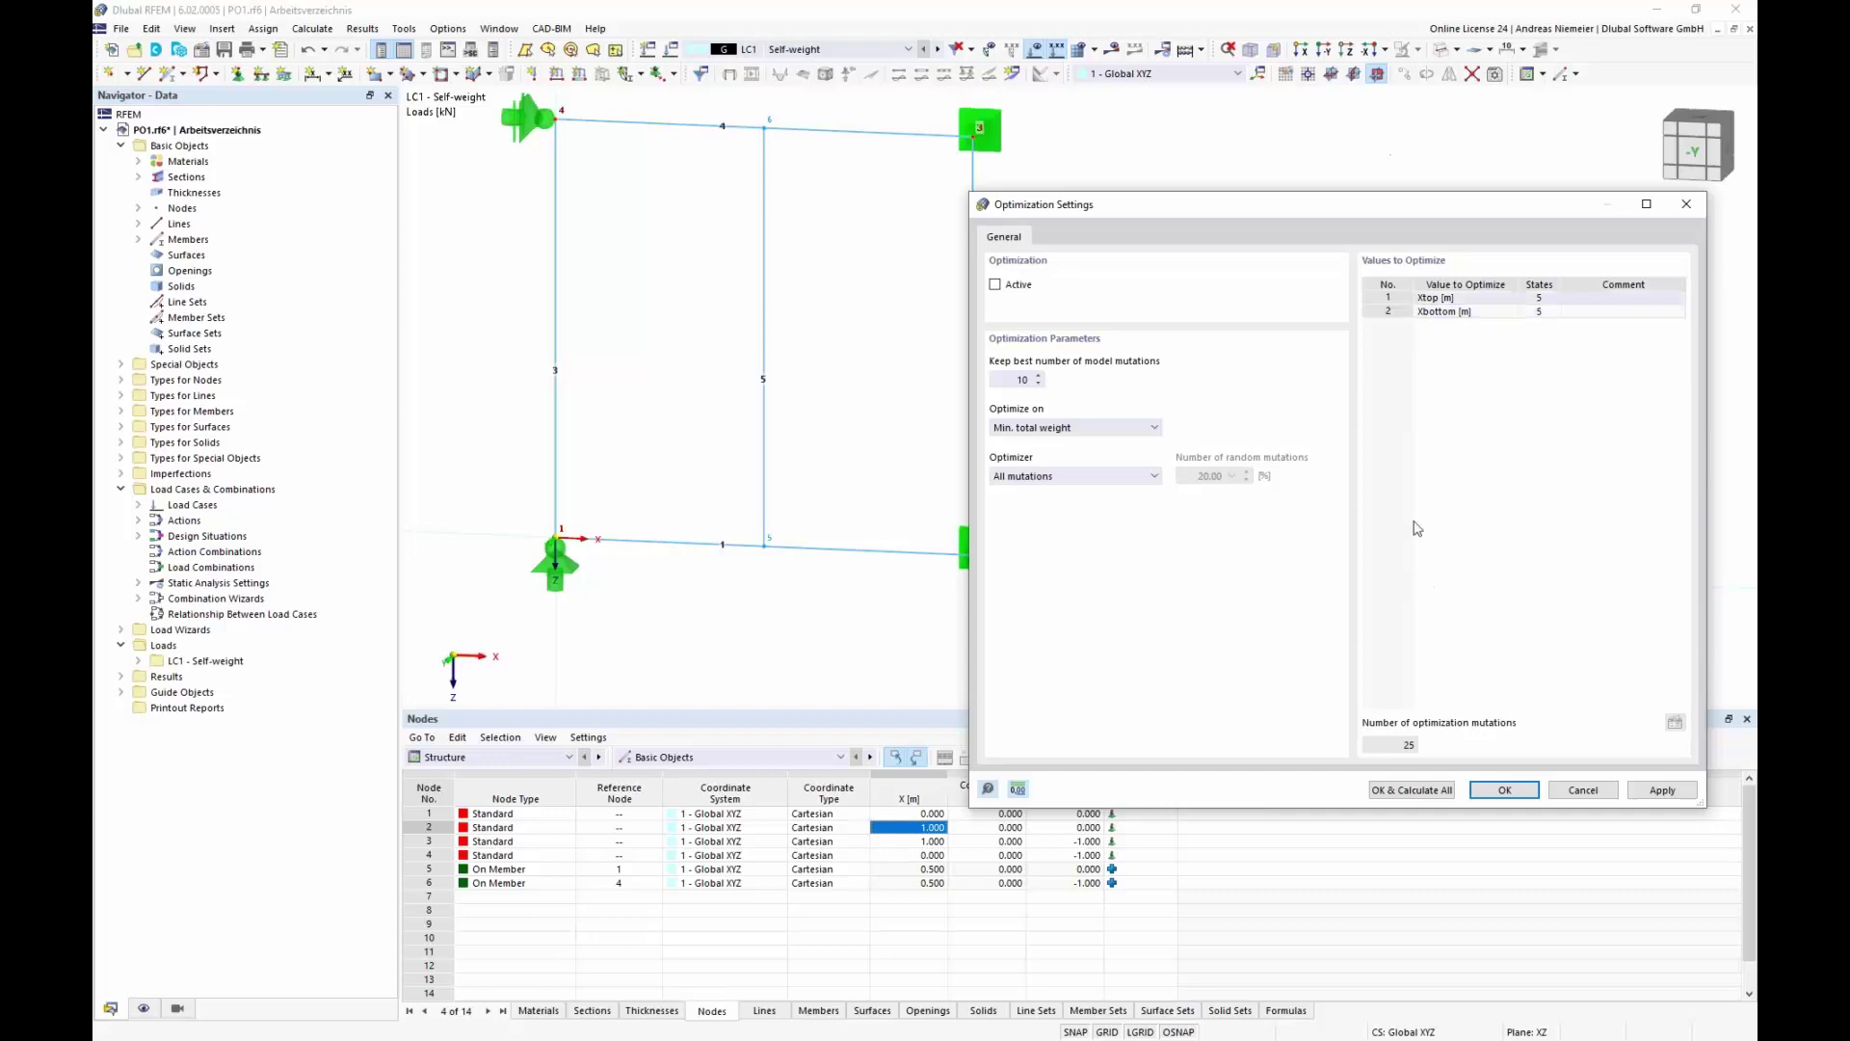
{"action": "left_click", "coordinate": [995, 287]}
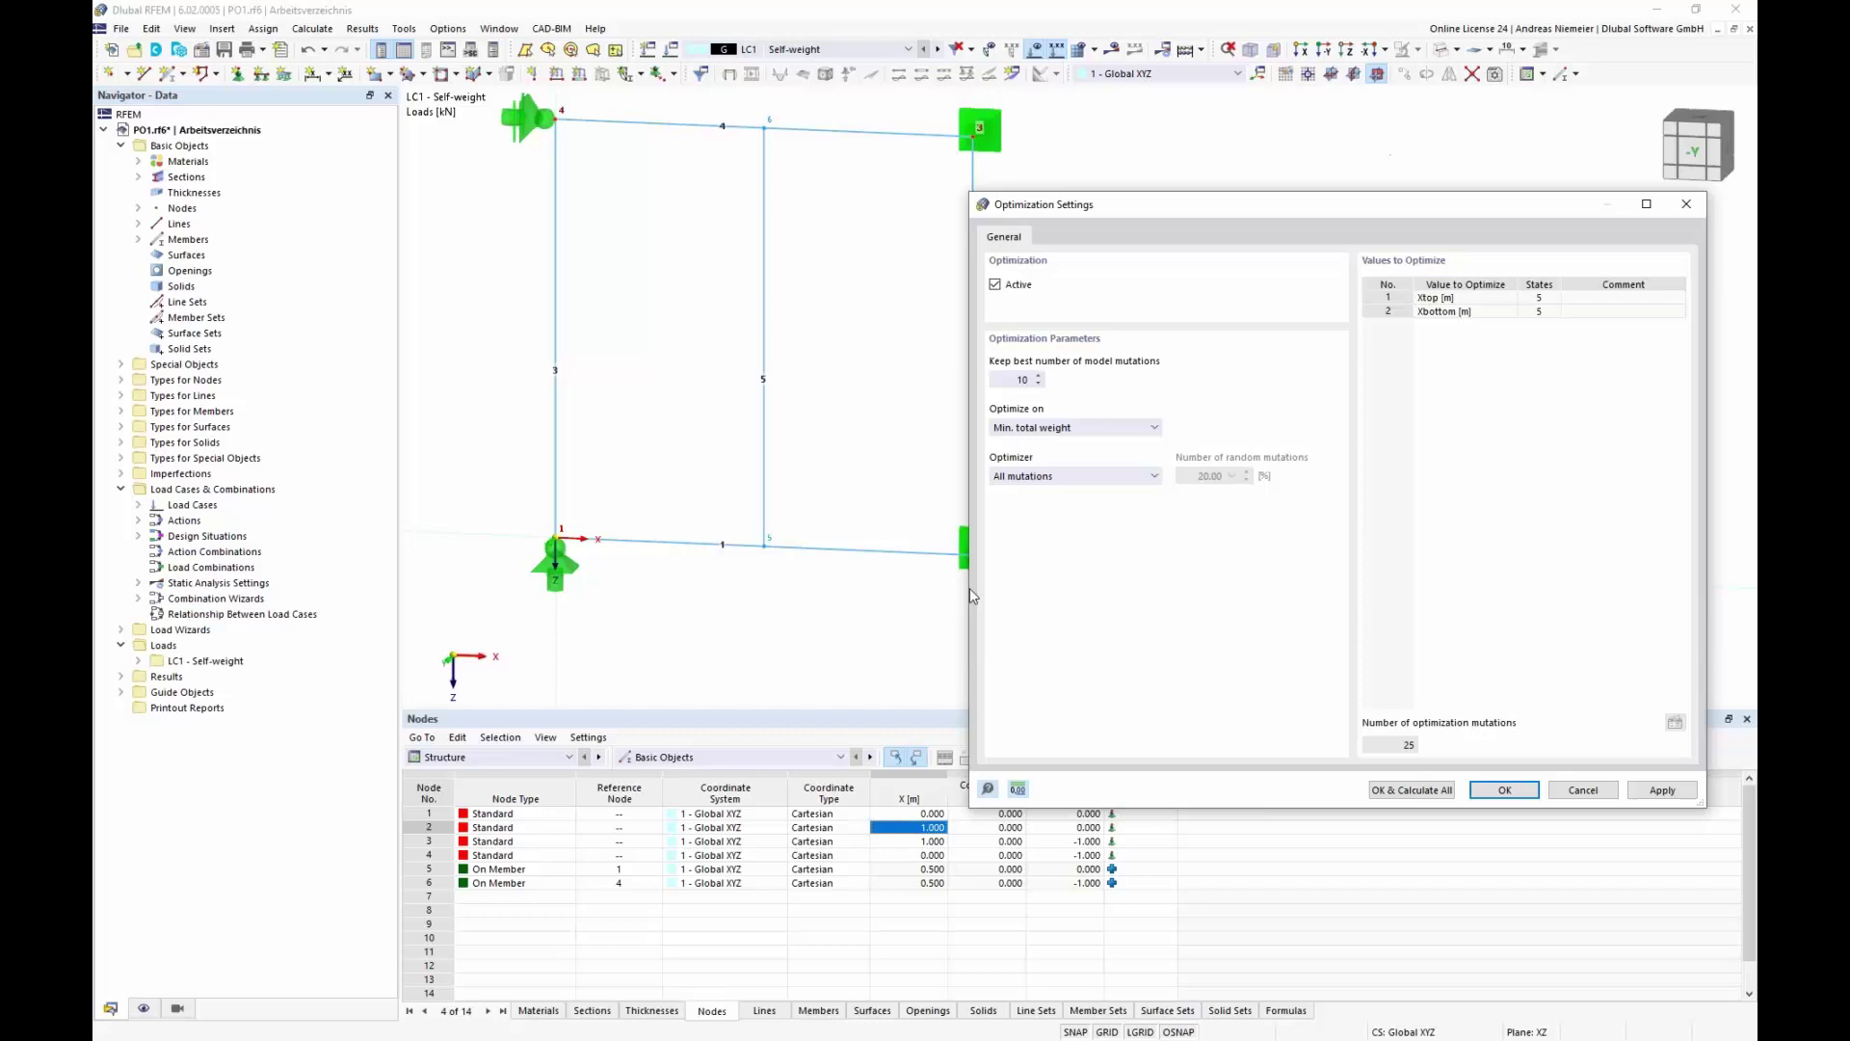
{"action": "left_click", "coordinate": [1018, 380]}
{"action": "double_click", "coordinate": [1015, 376]}
{"action": "type", "text": "25"}
Optimize on Min. vectorial displacement with the All mutations optimizer and start calculating all mutations
{"action": "left_click", "coordinate": [1087, 430]}
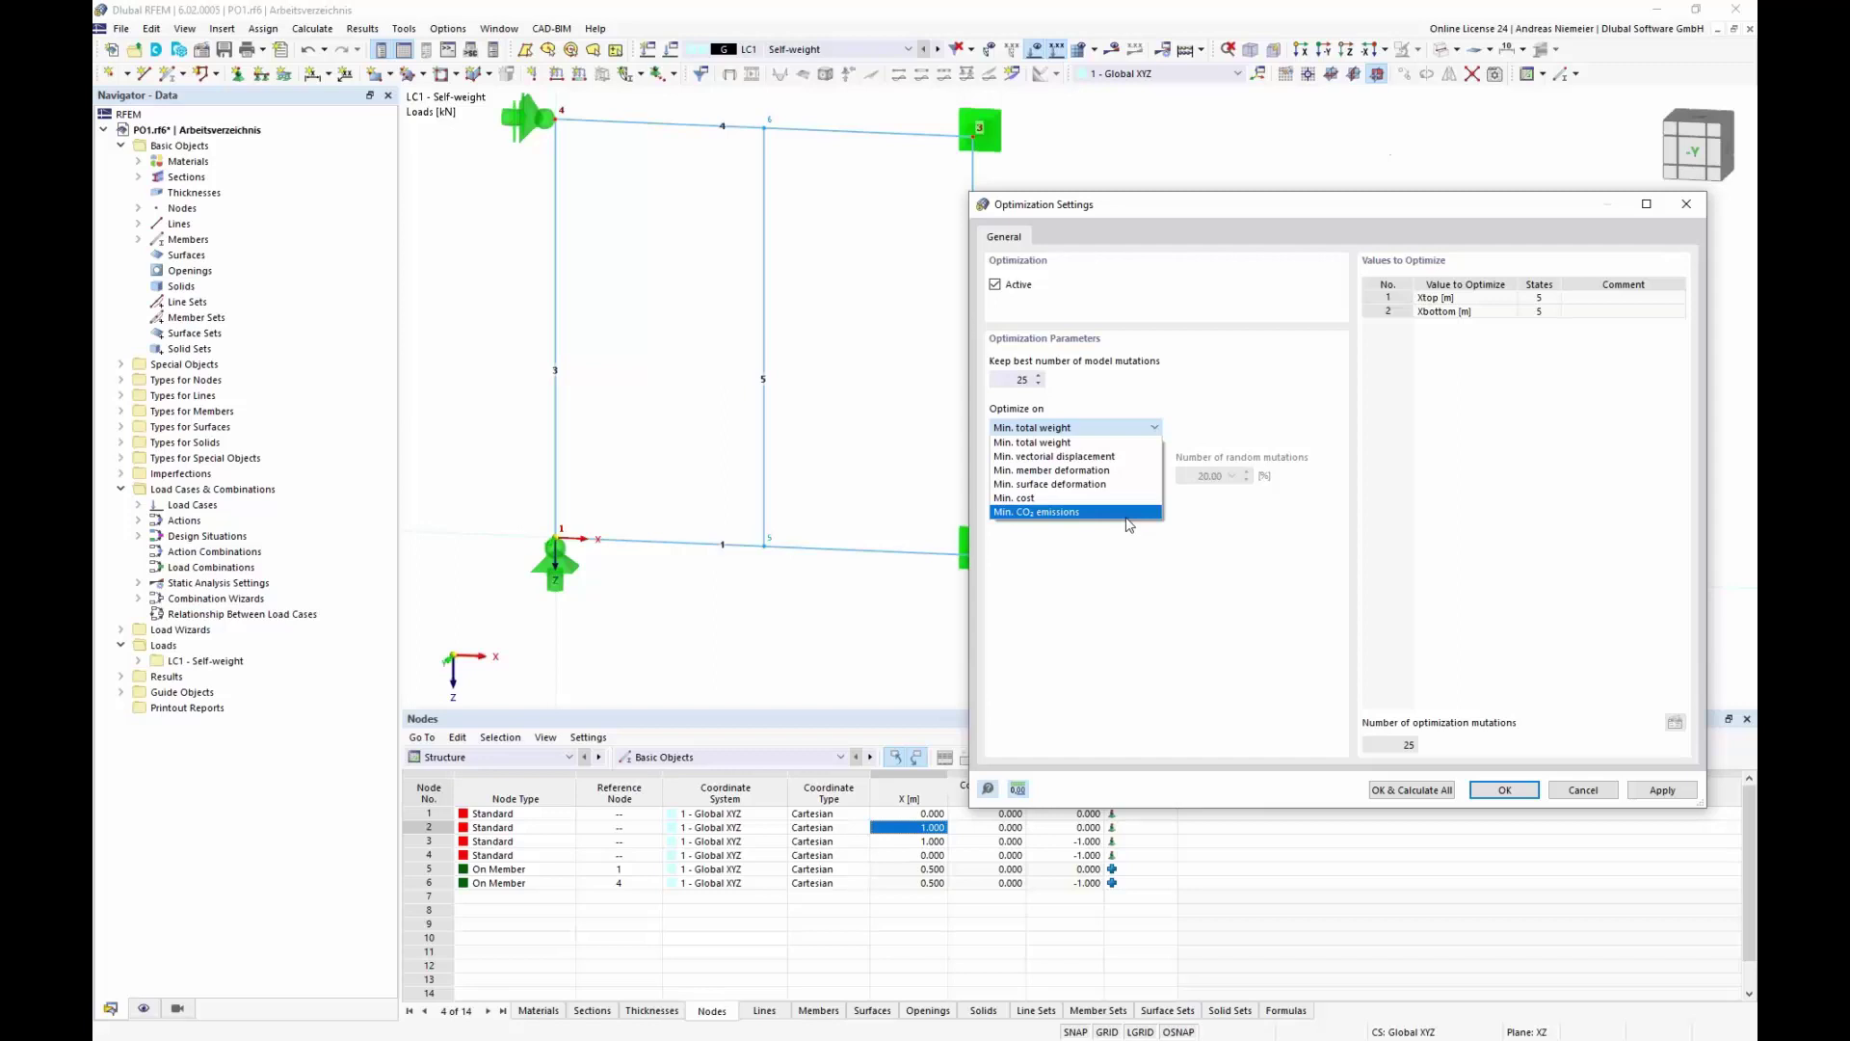
{"action": "left_click", "coordinate": [1101, 458]}
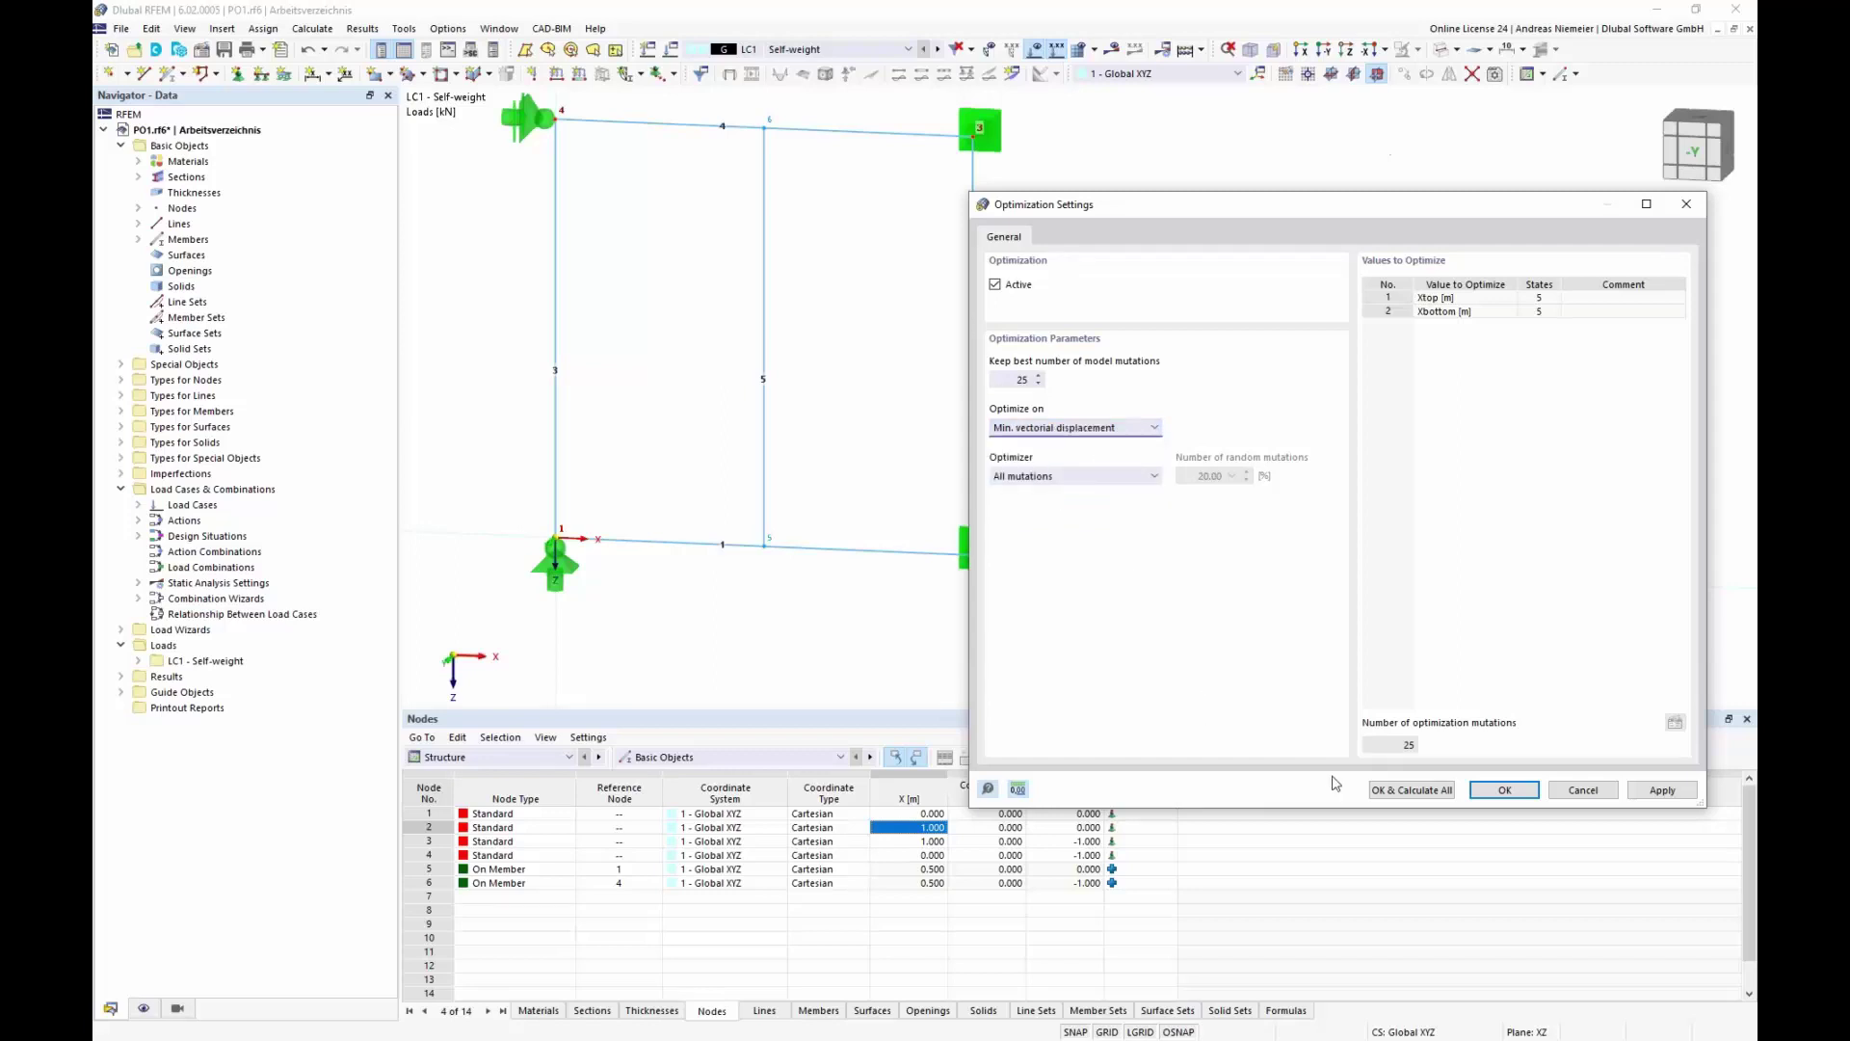
{"action": "left_click", "coordinate": [1104, 474]}
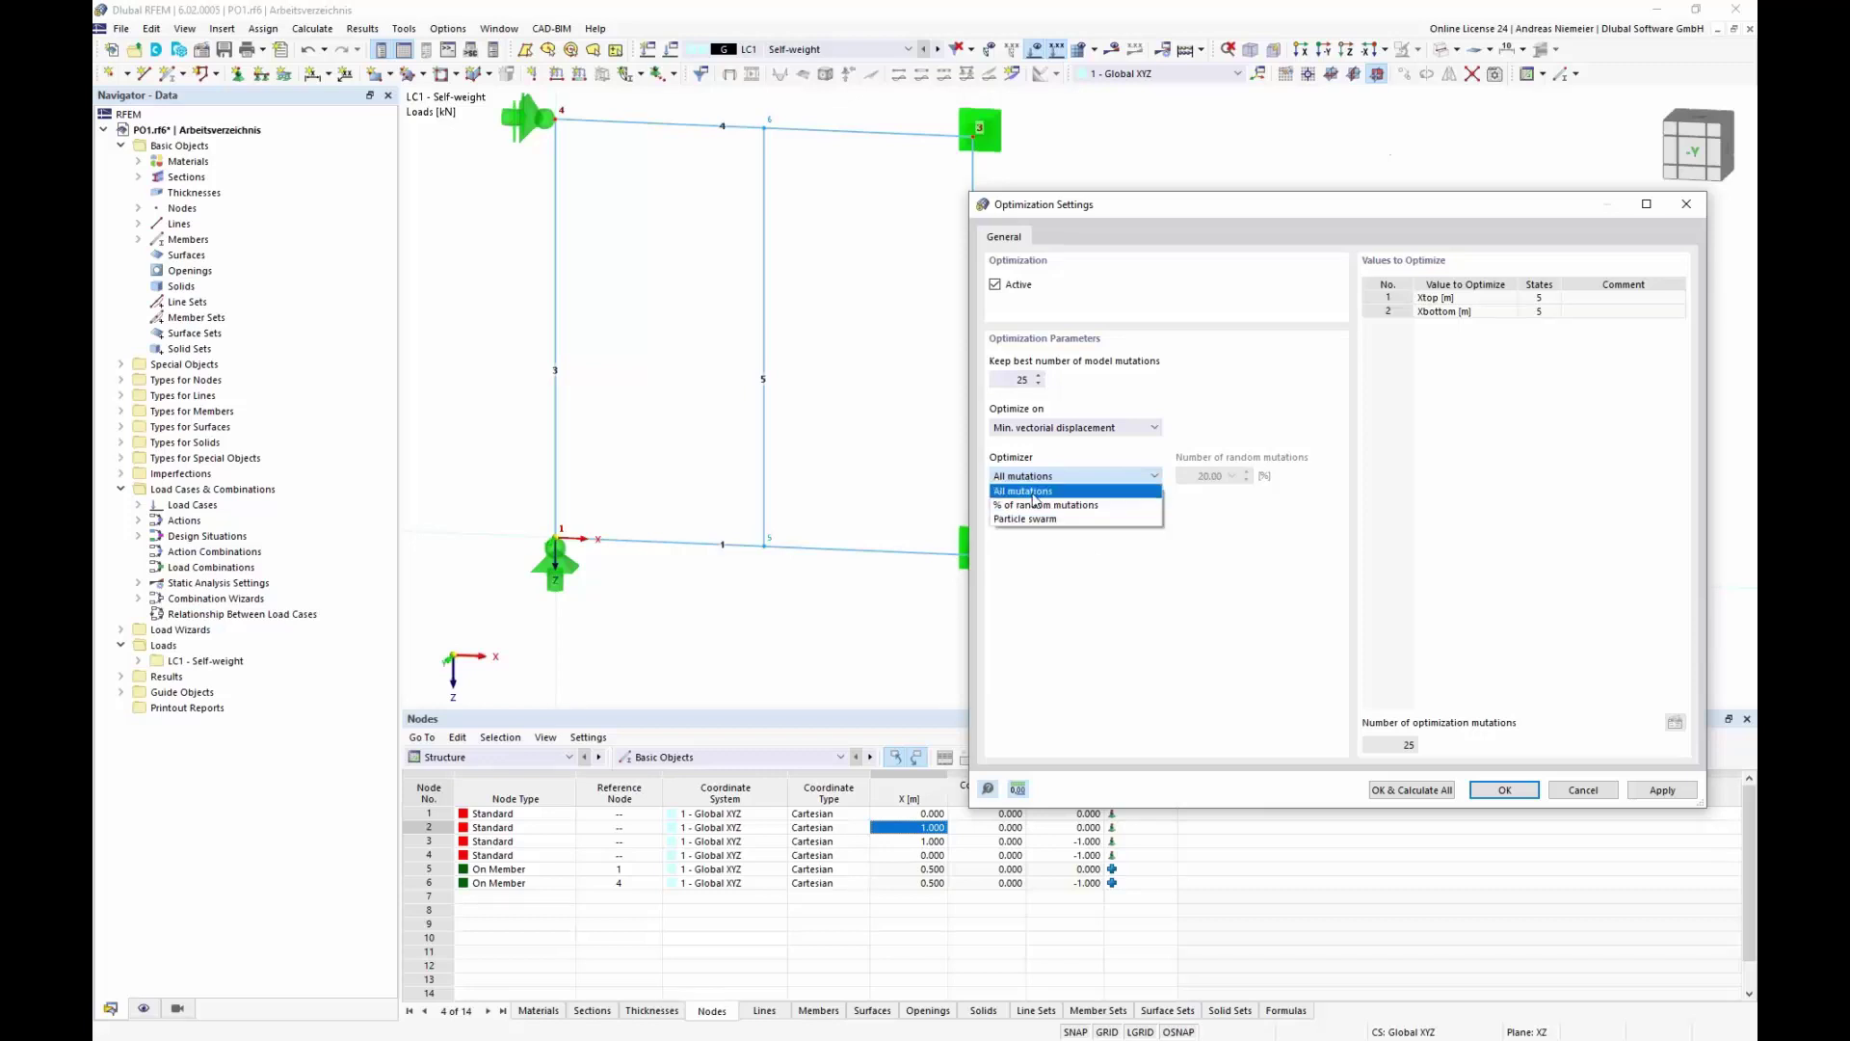
{"action": "left_click", "coordinate": [1033, 494]}
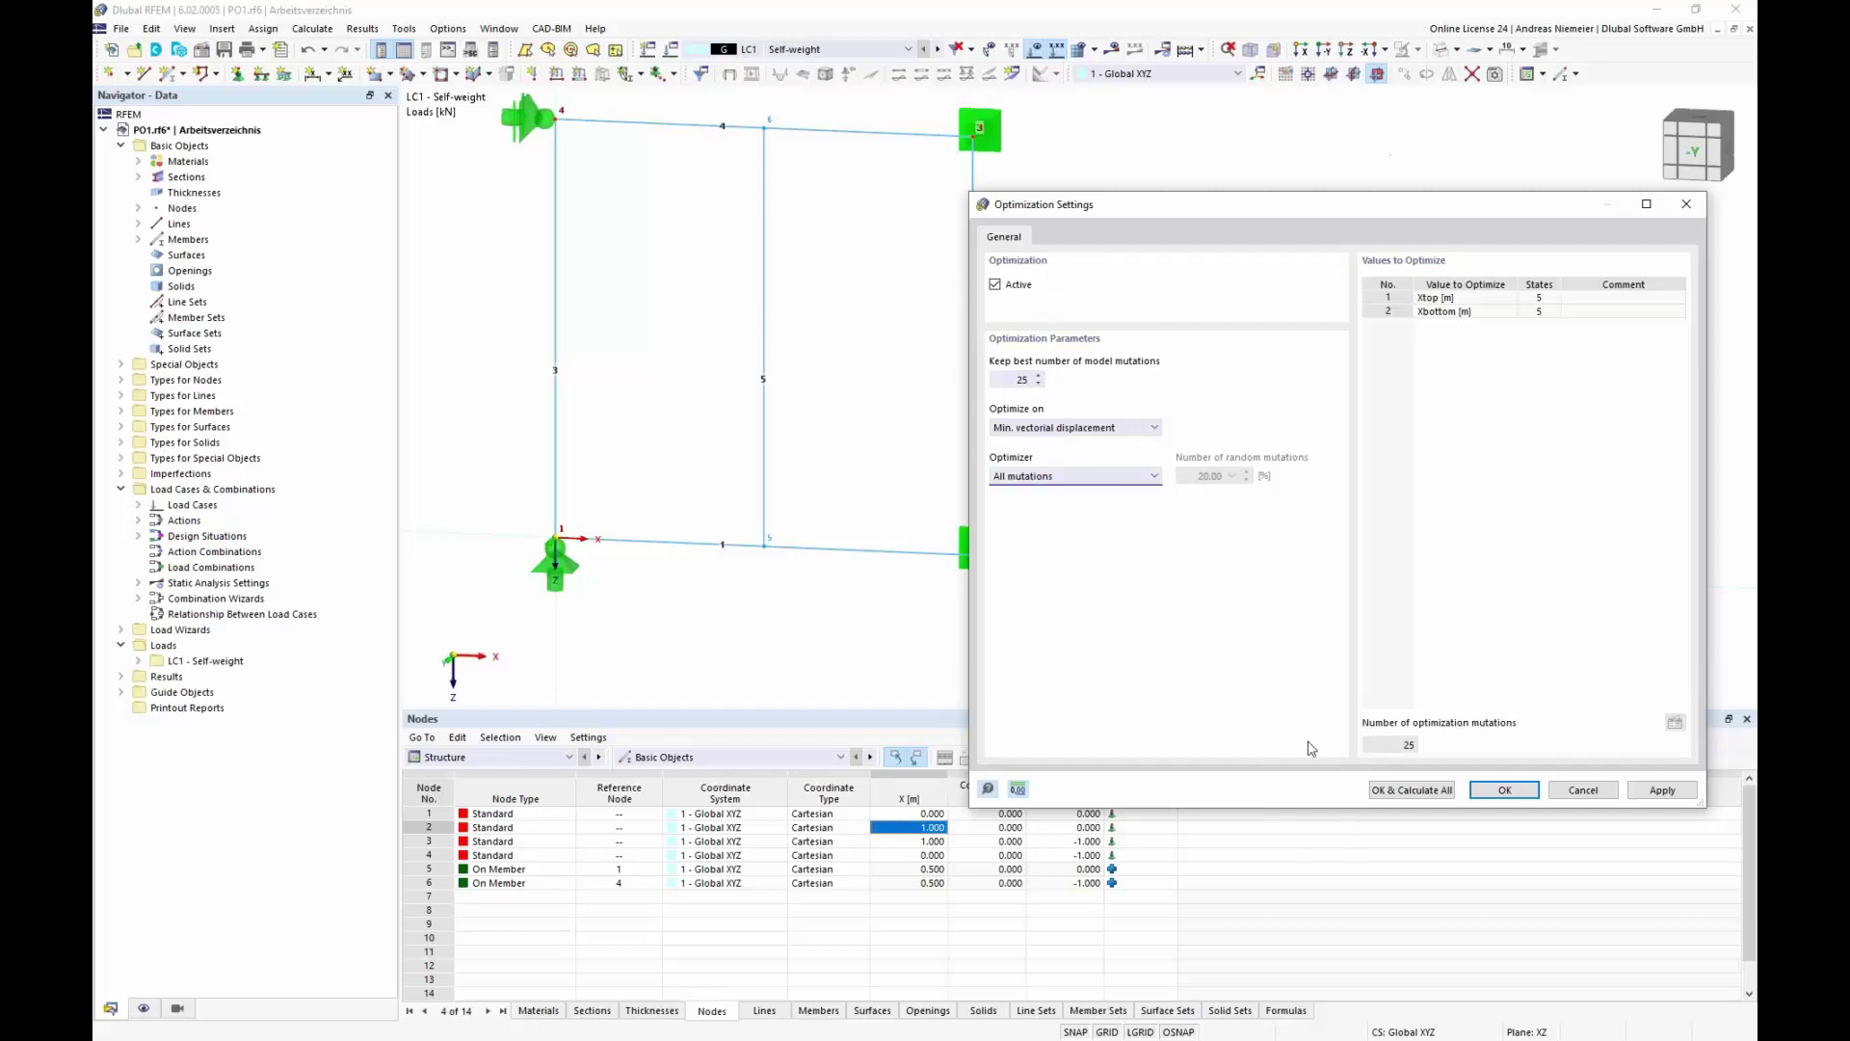
{"action": "left_click", "coordinate": [1413, 793]}
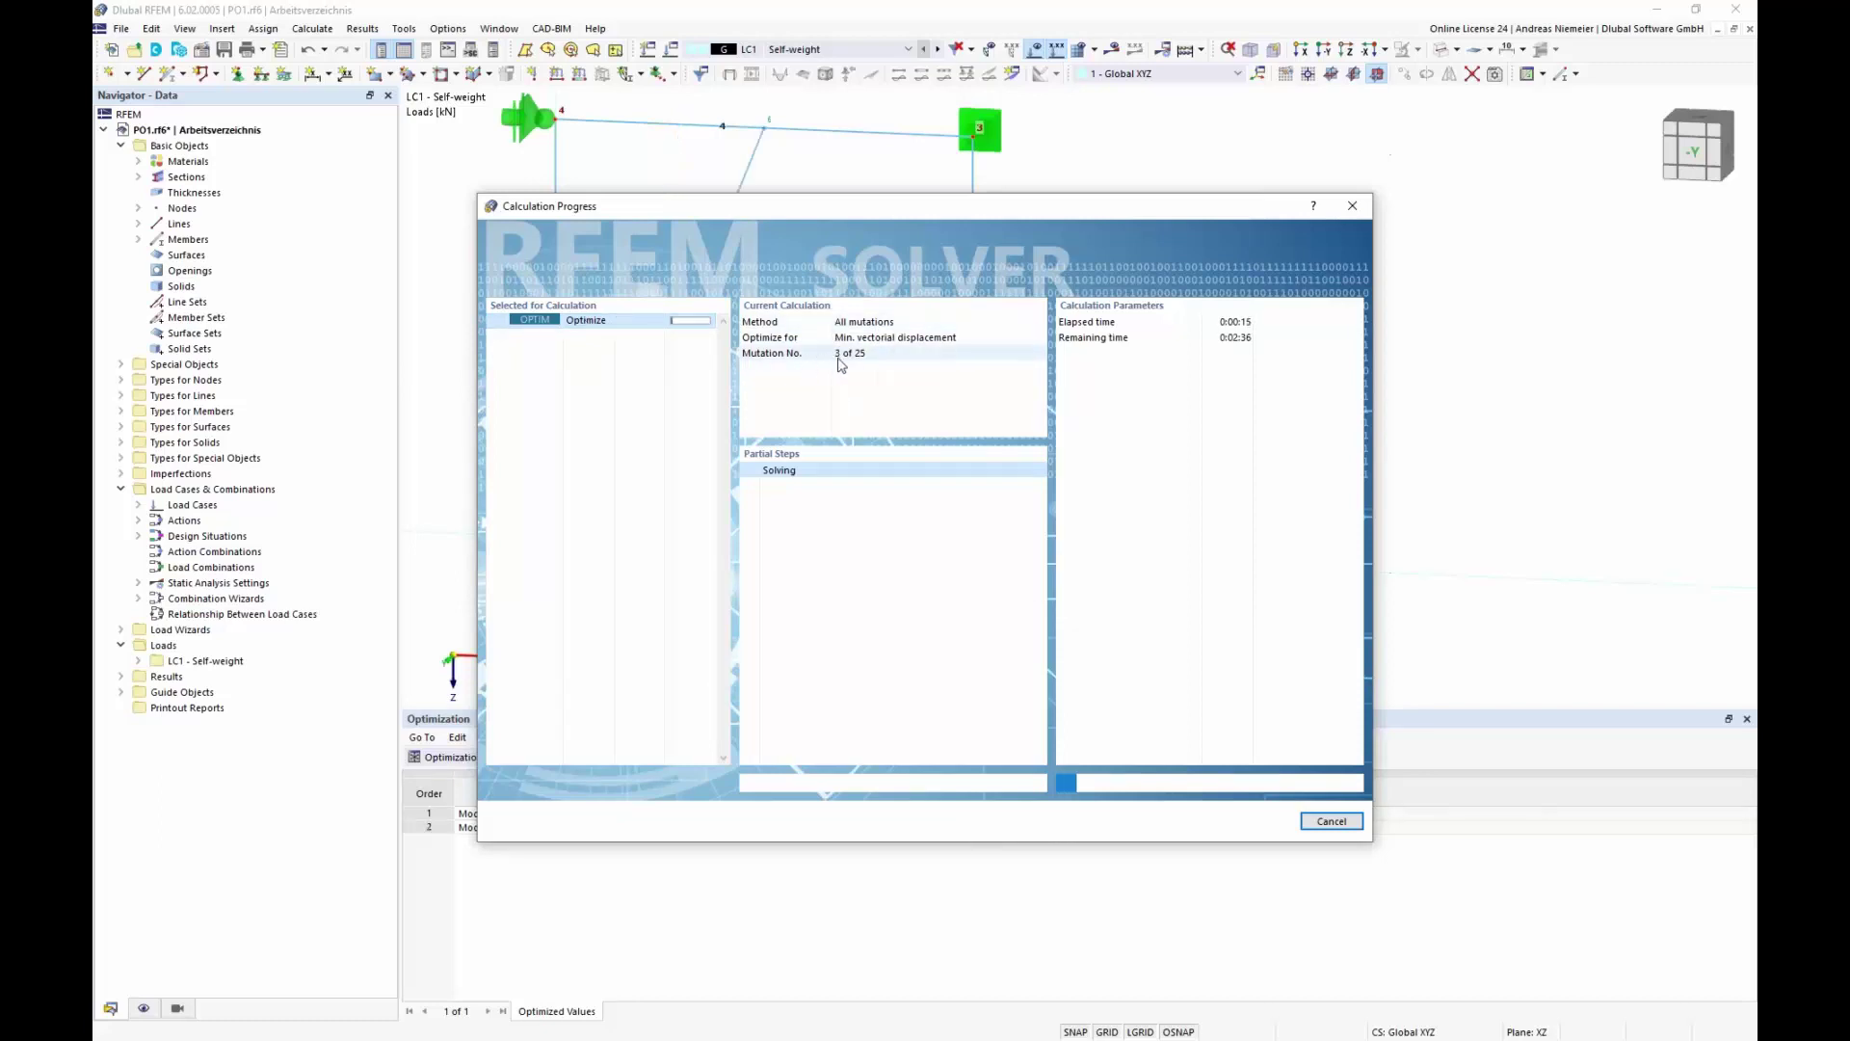
{"action": "left_click_drag", "start_coordinate": [764, 206], "coordinate": [1366, 304]}
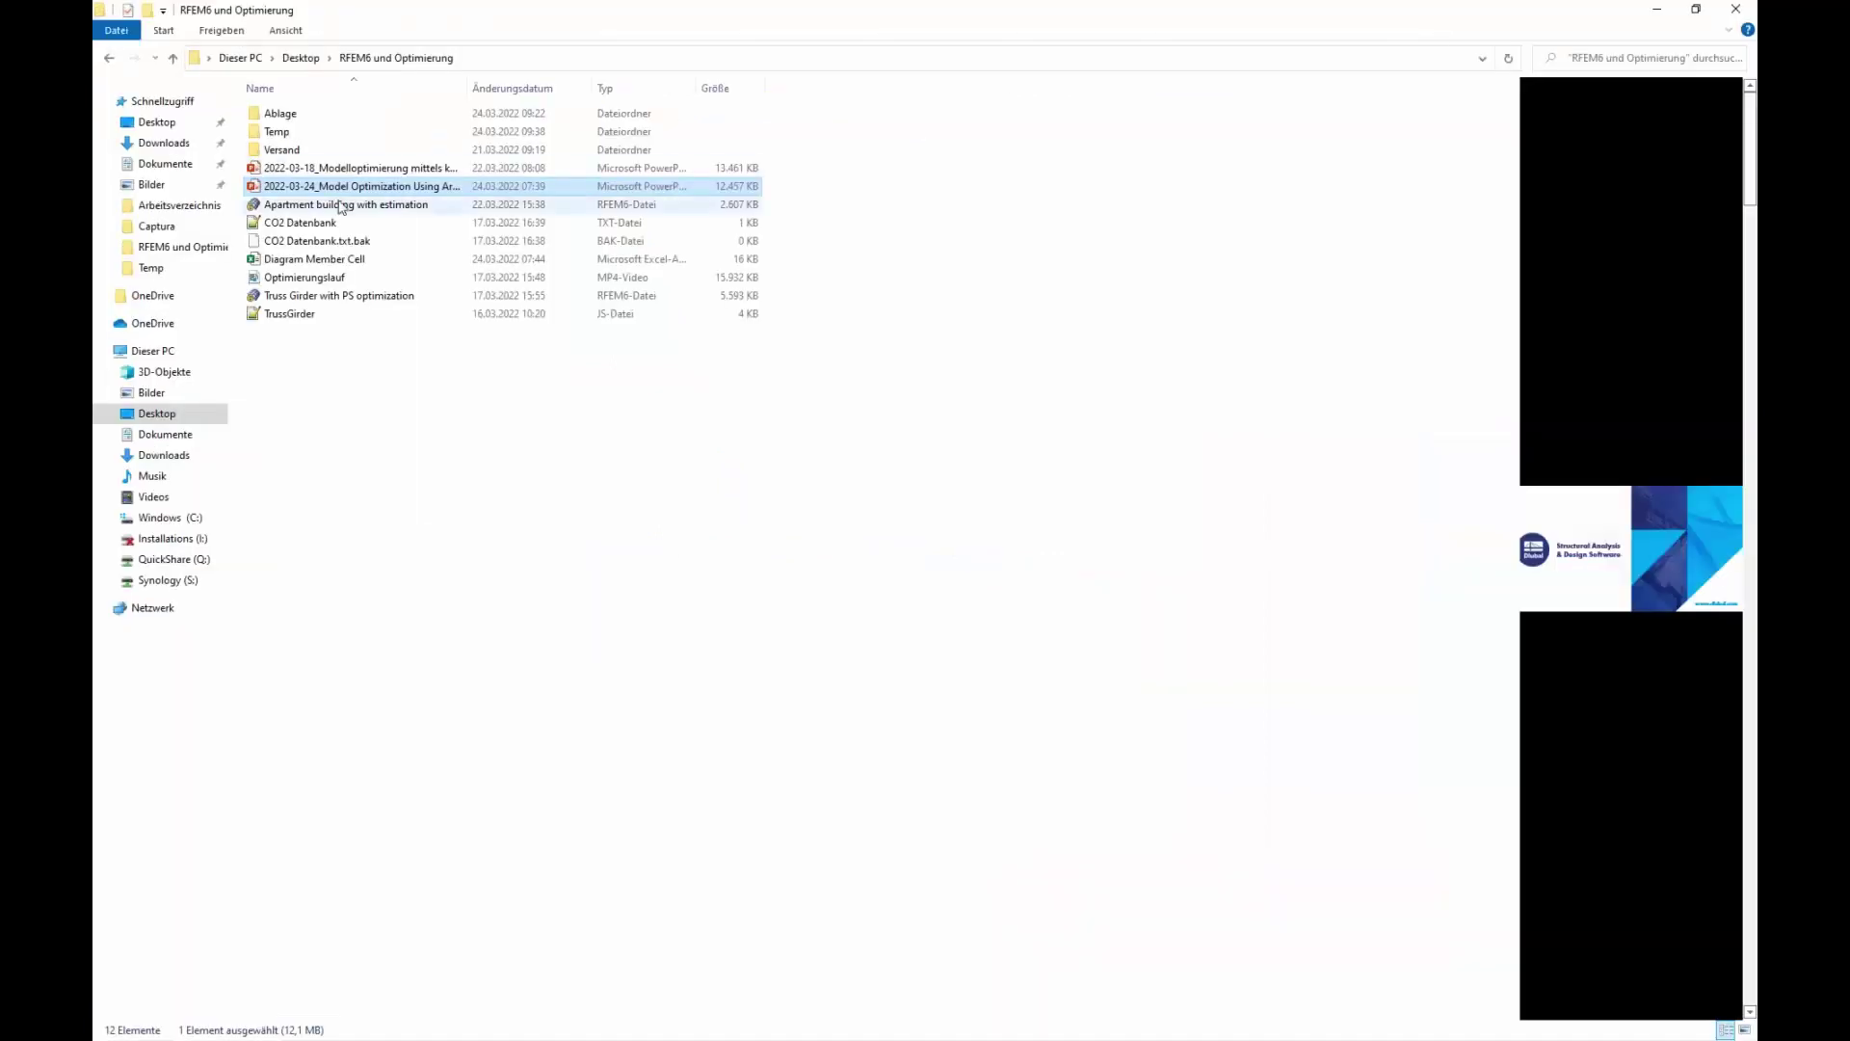
Switch to File Explorer and open the spreadsheet Diagram Member Cell in a maximized Excel window
{"action": "left_click", "coordinate": [314, 258]}
{"action": "key", "text": "F2"}
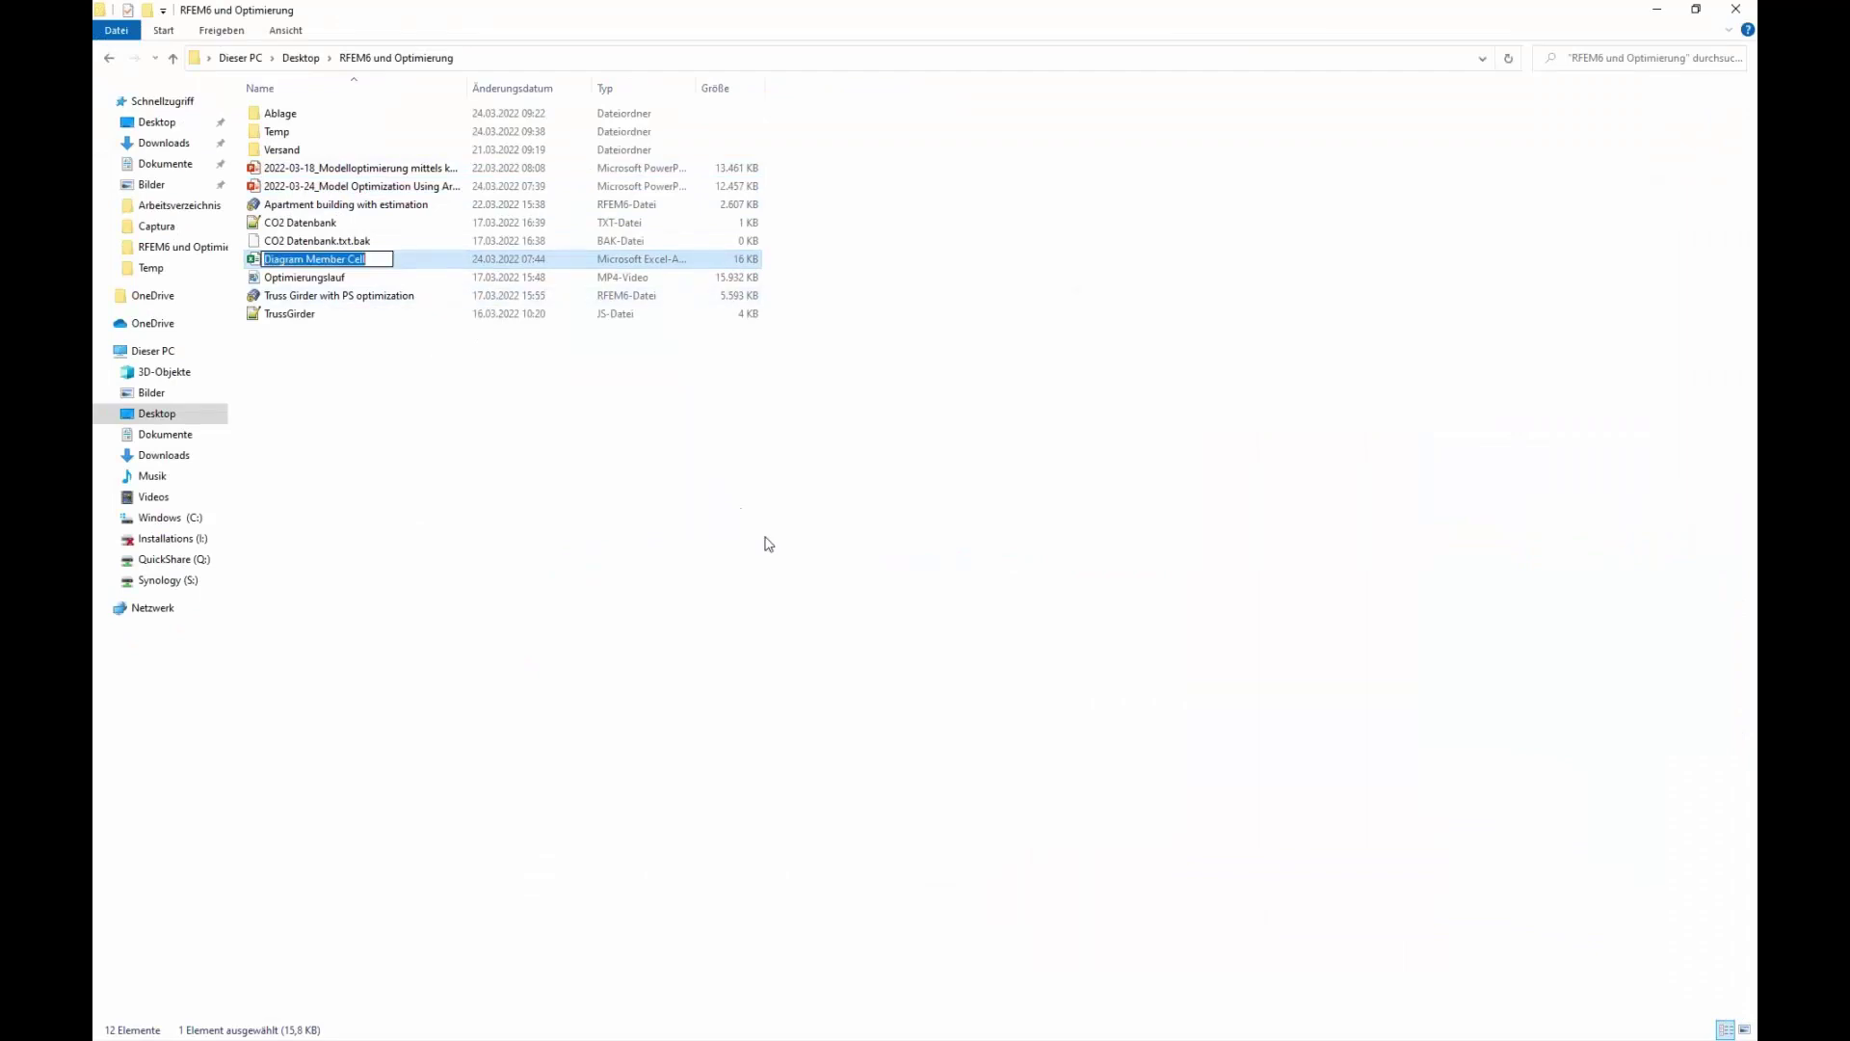
{"action": "key", "text": "Return"}
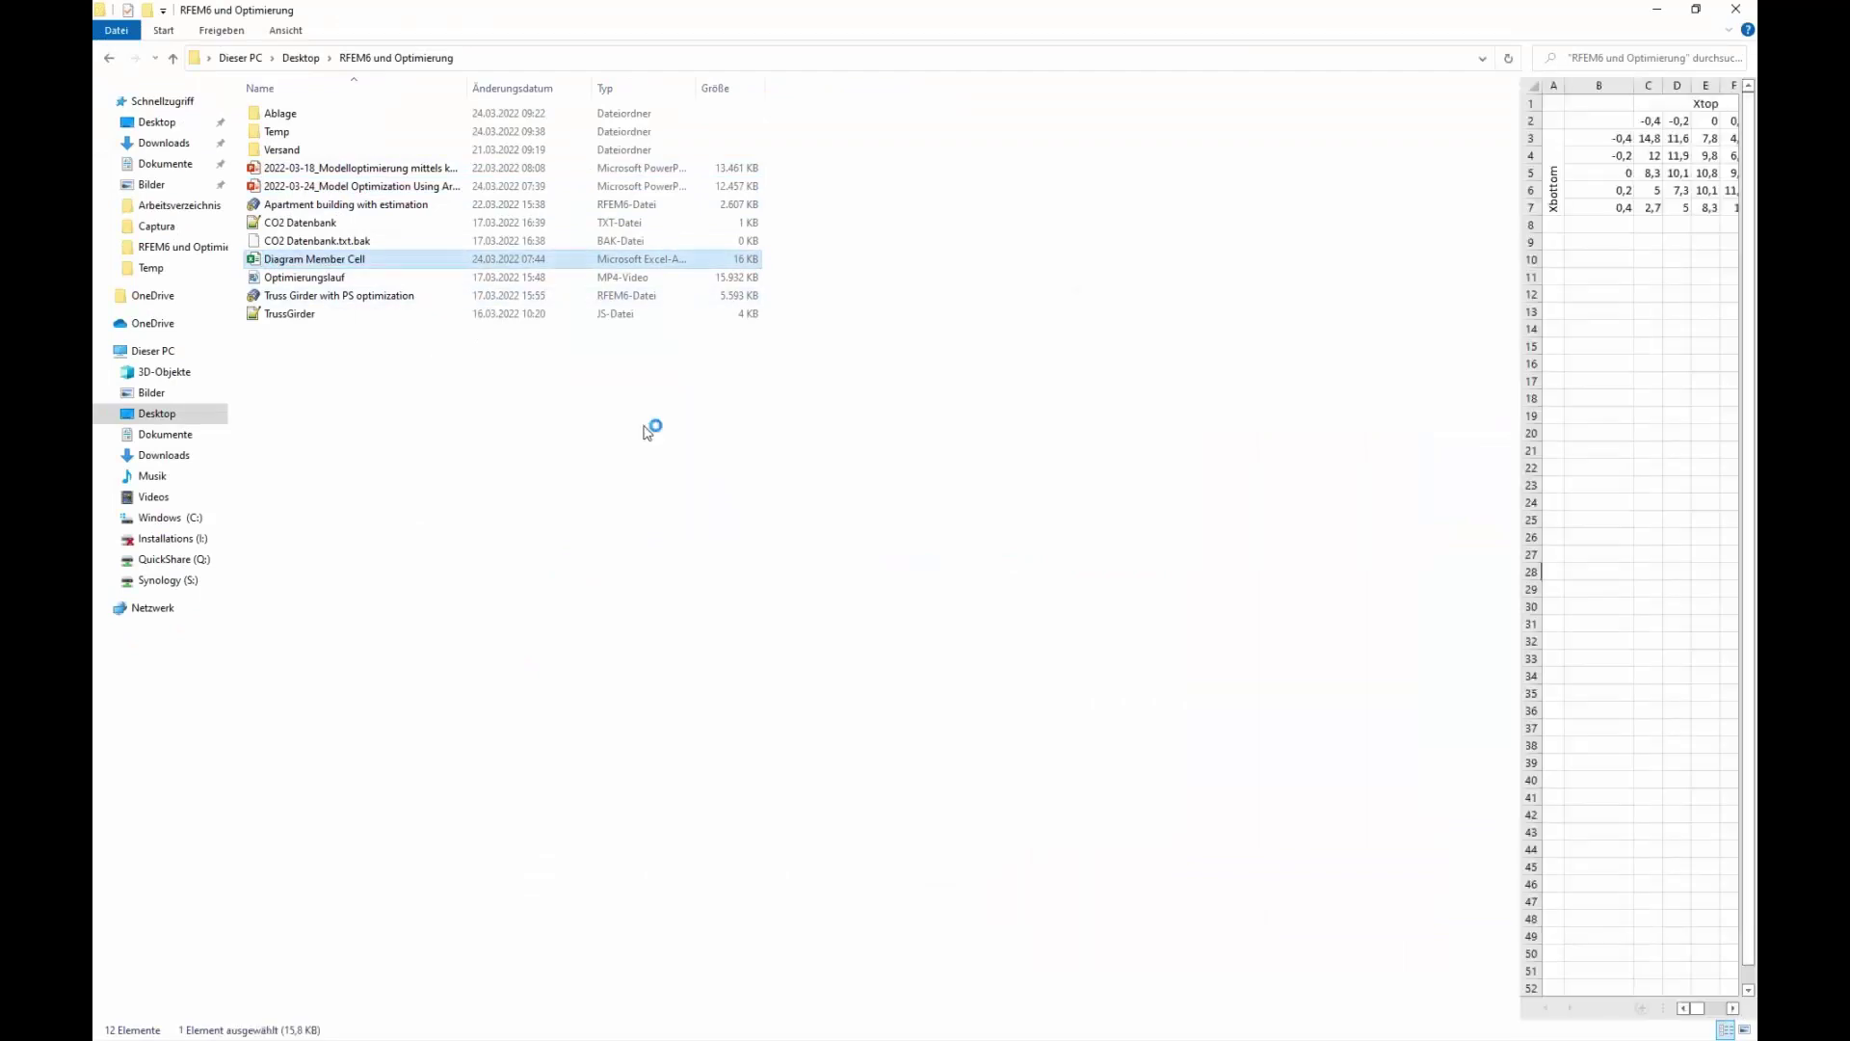
{"action": "key", "text": "Return"}
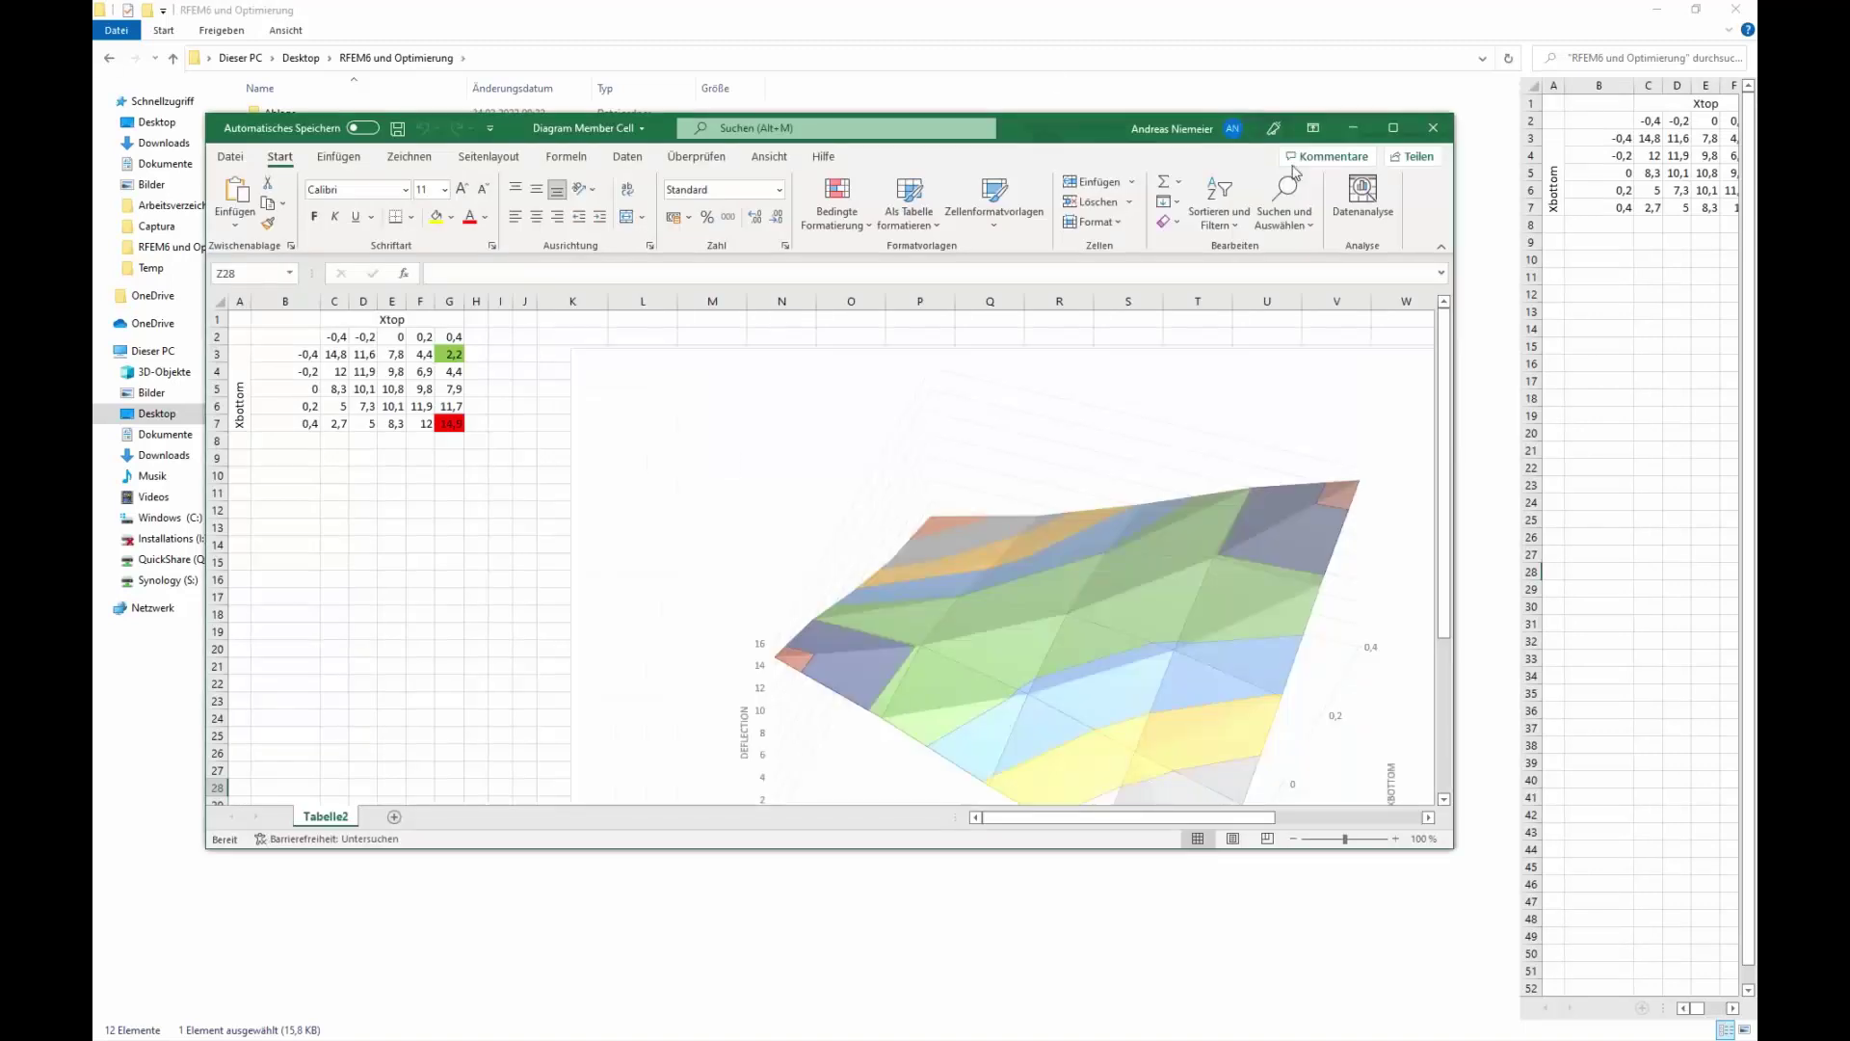
{"action": "left_click", "coordinate": [1394, 128]}
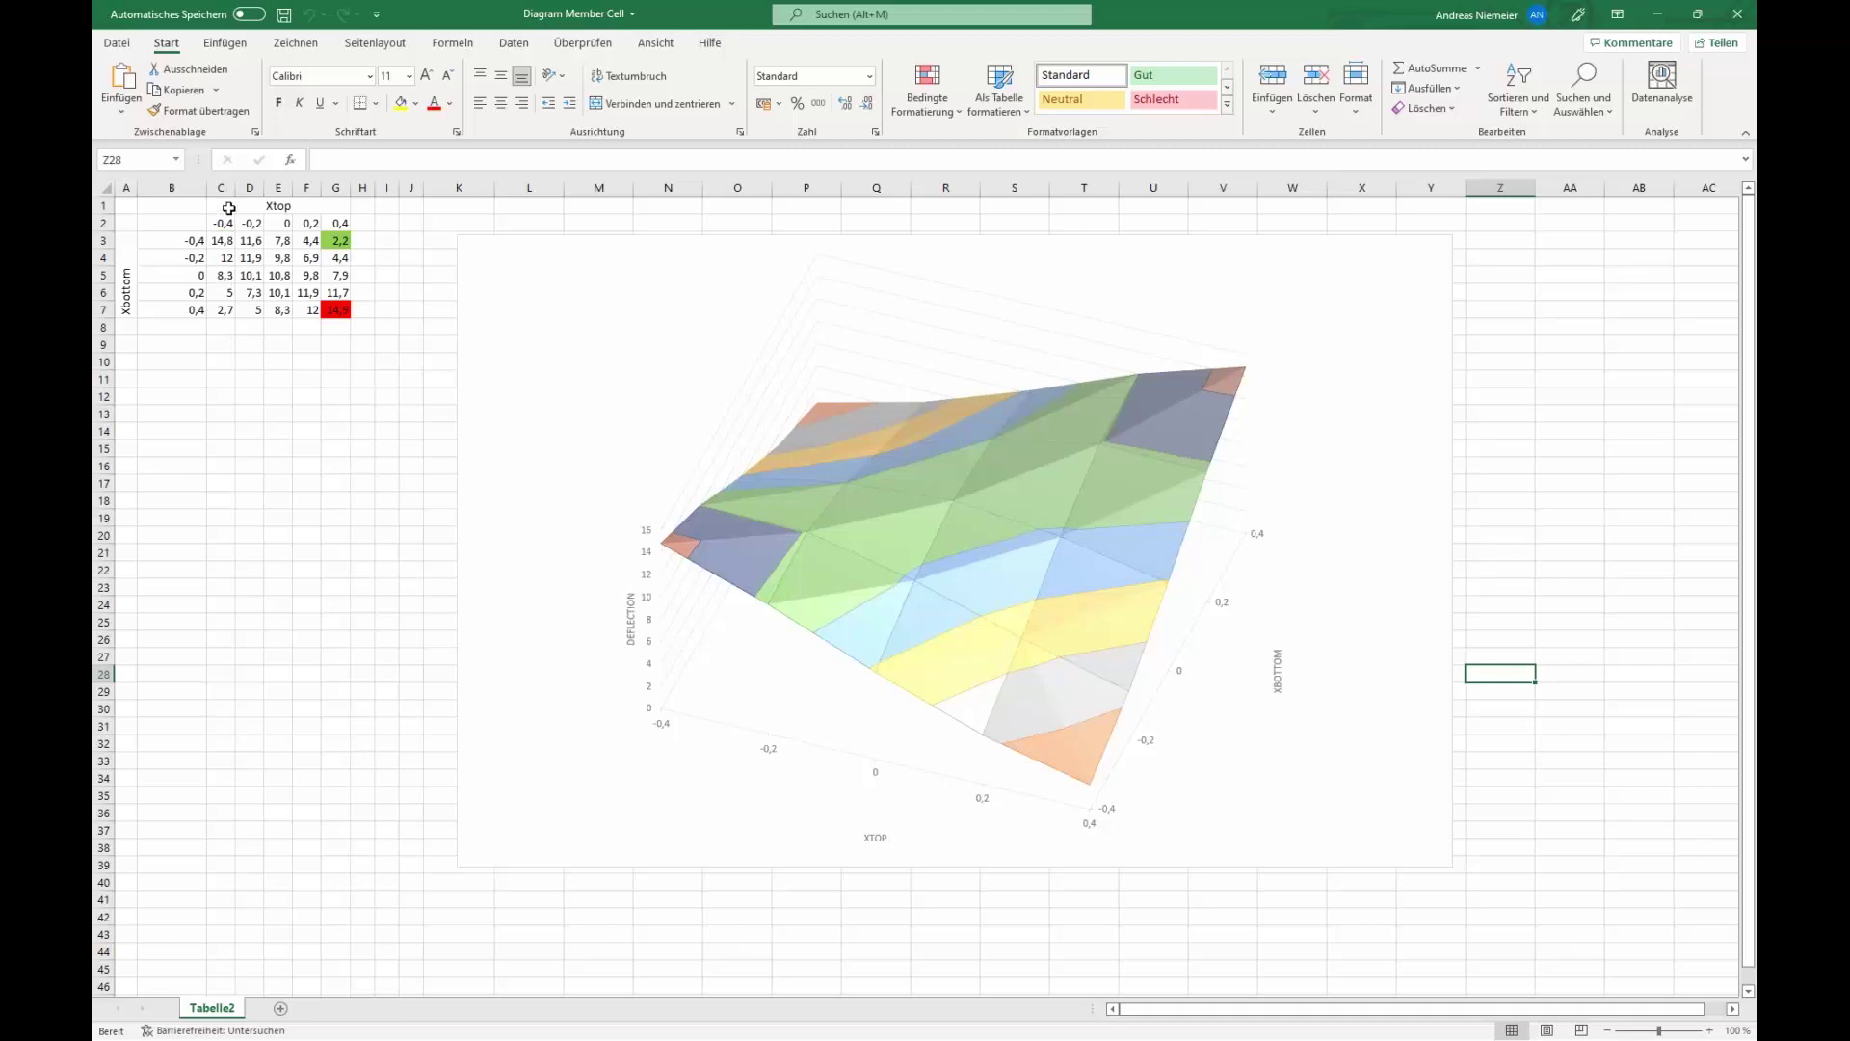
Examine the deflection table's Xtop and Xbottom values, comparing the cells for Xtop 0.4 / Xbottom -0.4 and Xtop -0.4 / Xbottom 0.4
{"action": "left_click_drag", "start_coordinate": [230, 206], "coordinate": [337, 224]}
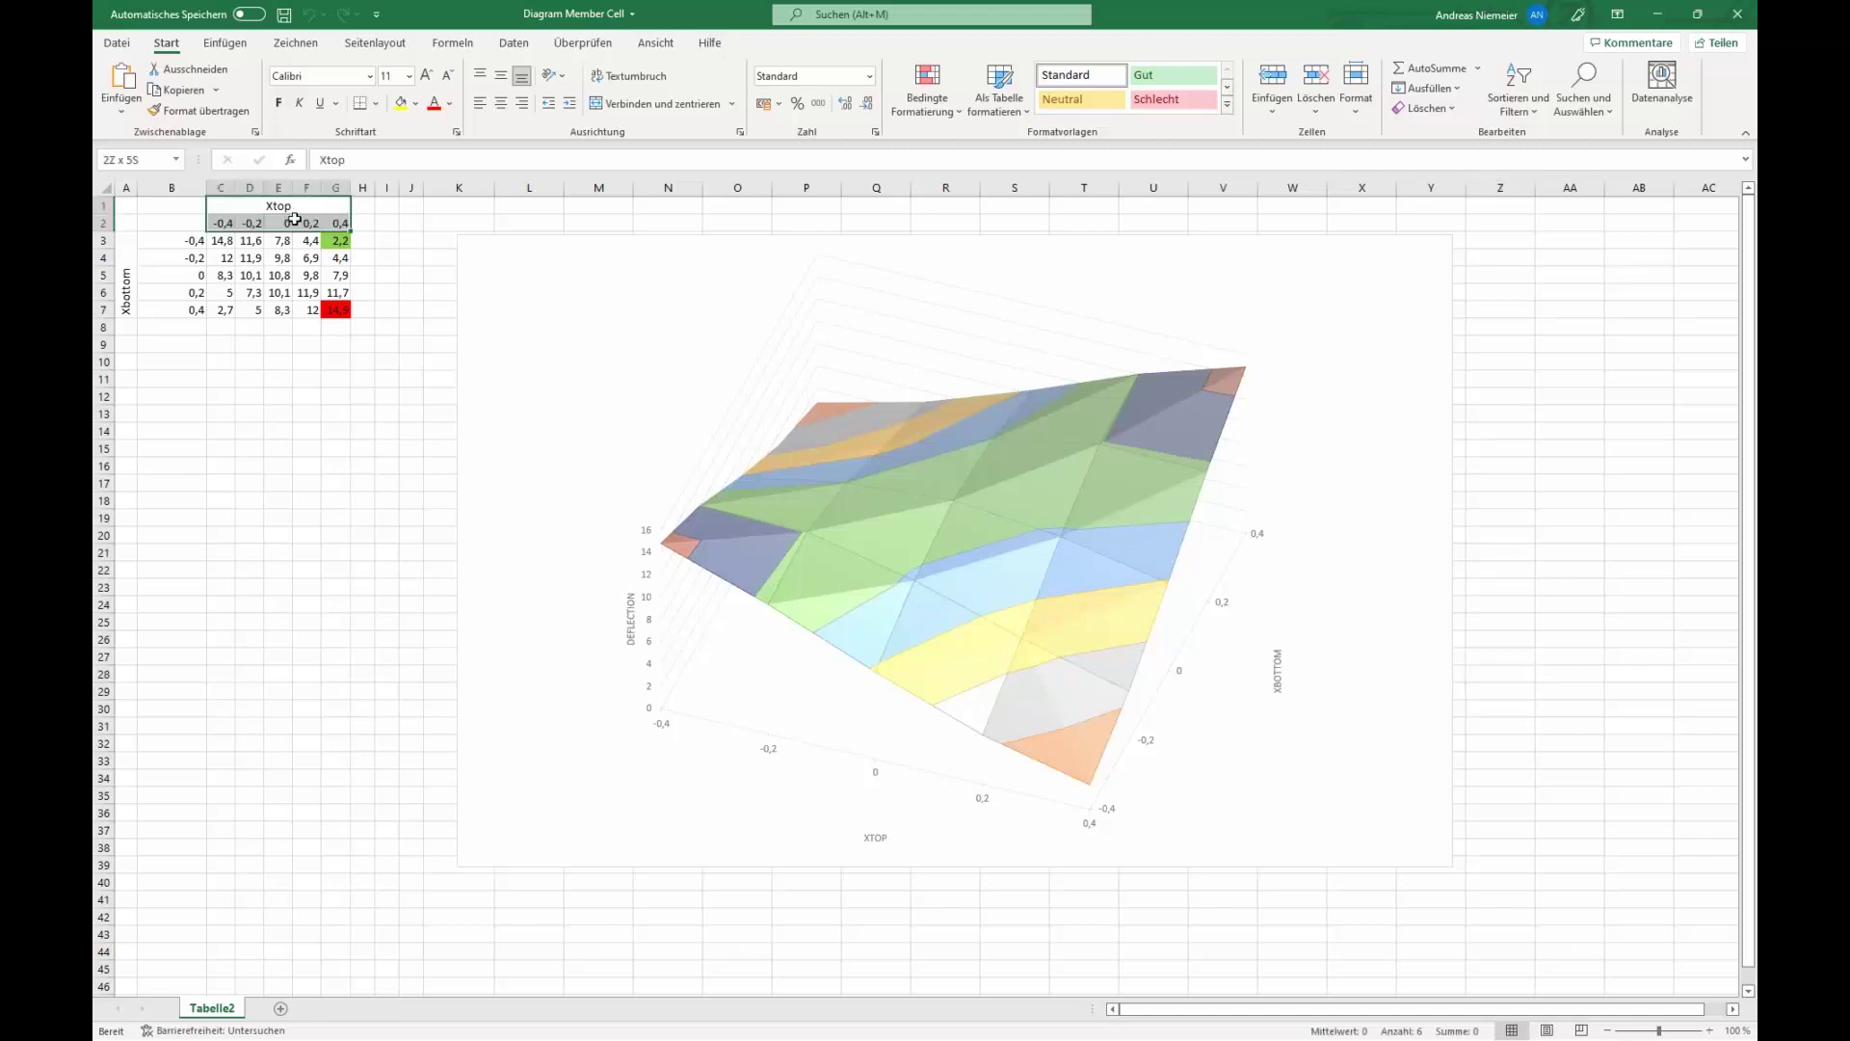
{"action": "left_click", "coordinate": [137, 247]}
{"action": "left_click", "coordinate": [221, 224]}
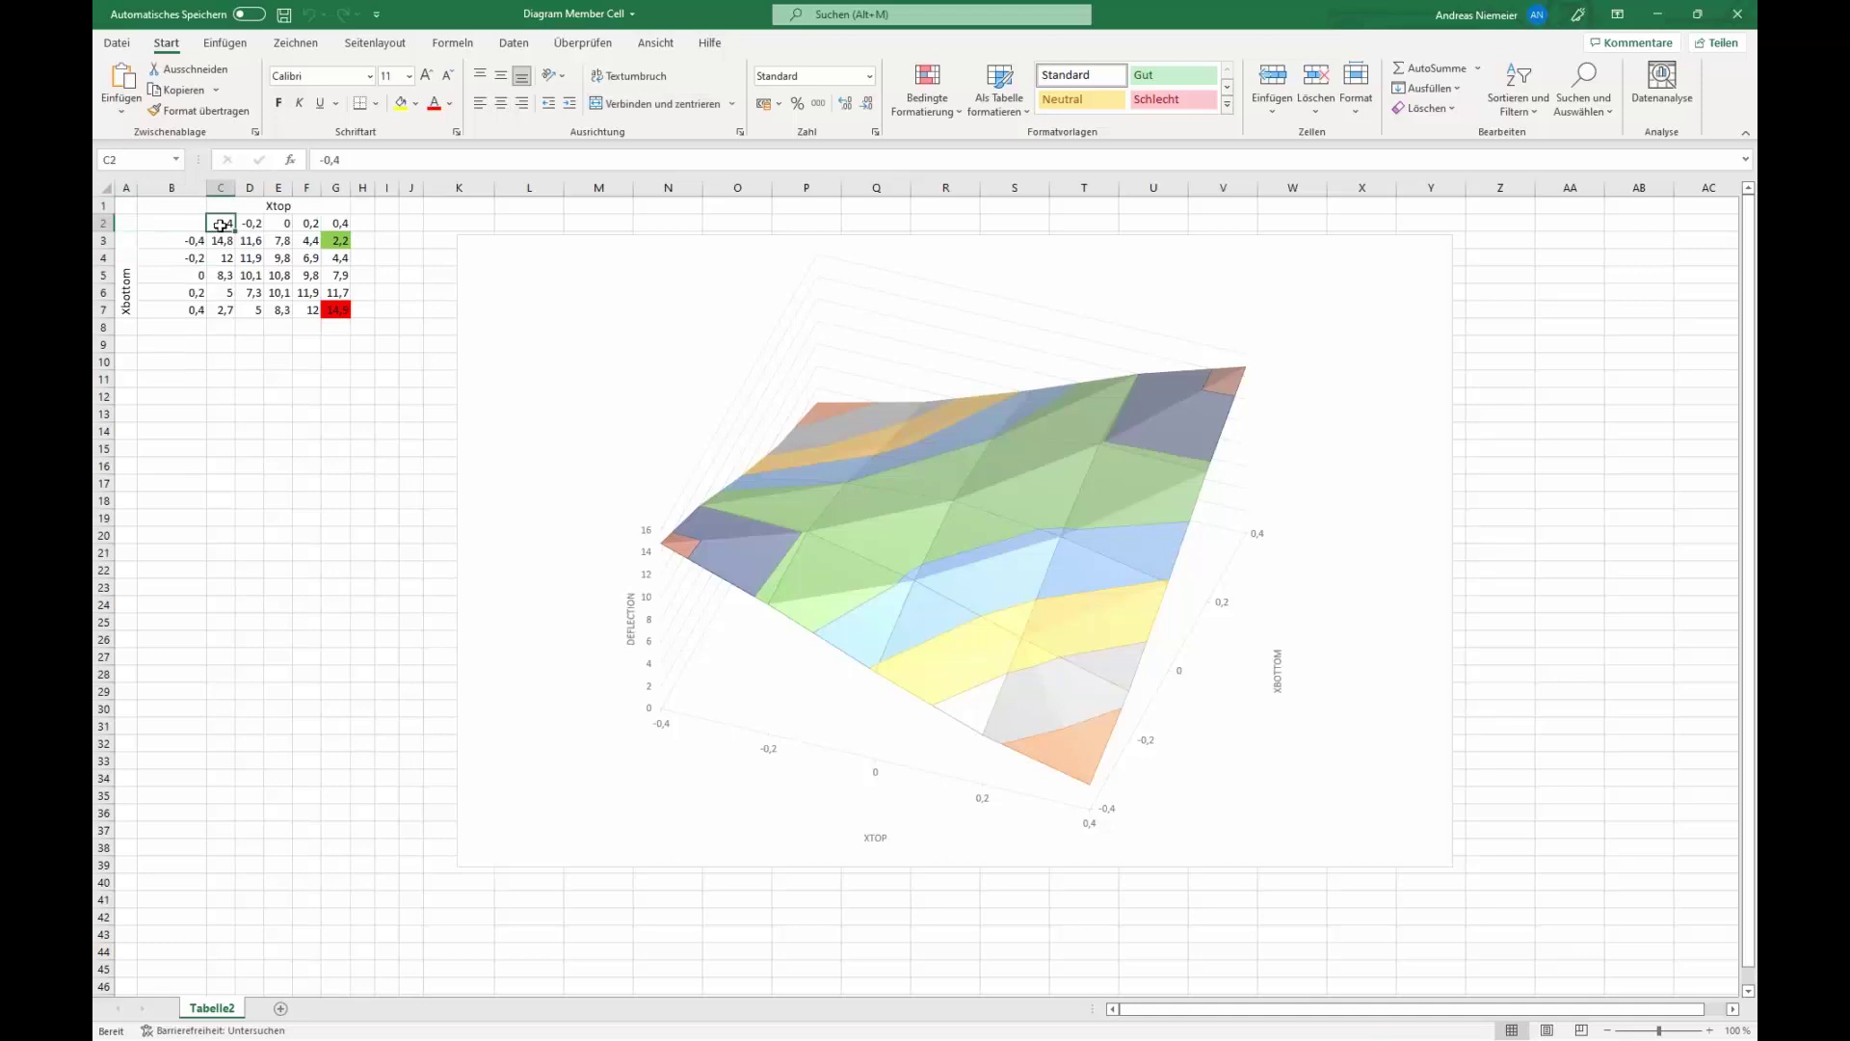
{"action": "left_click", "coordinate": [332, 223]}
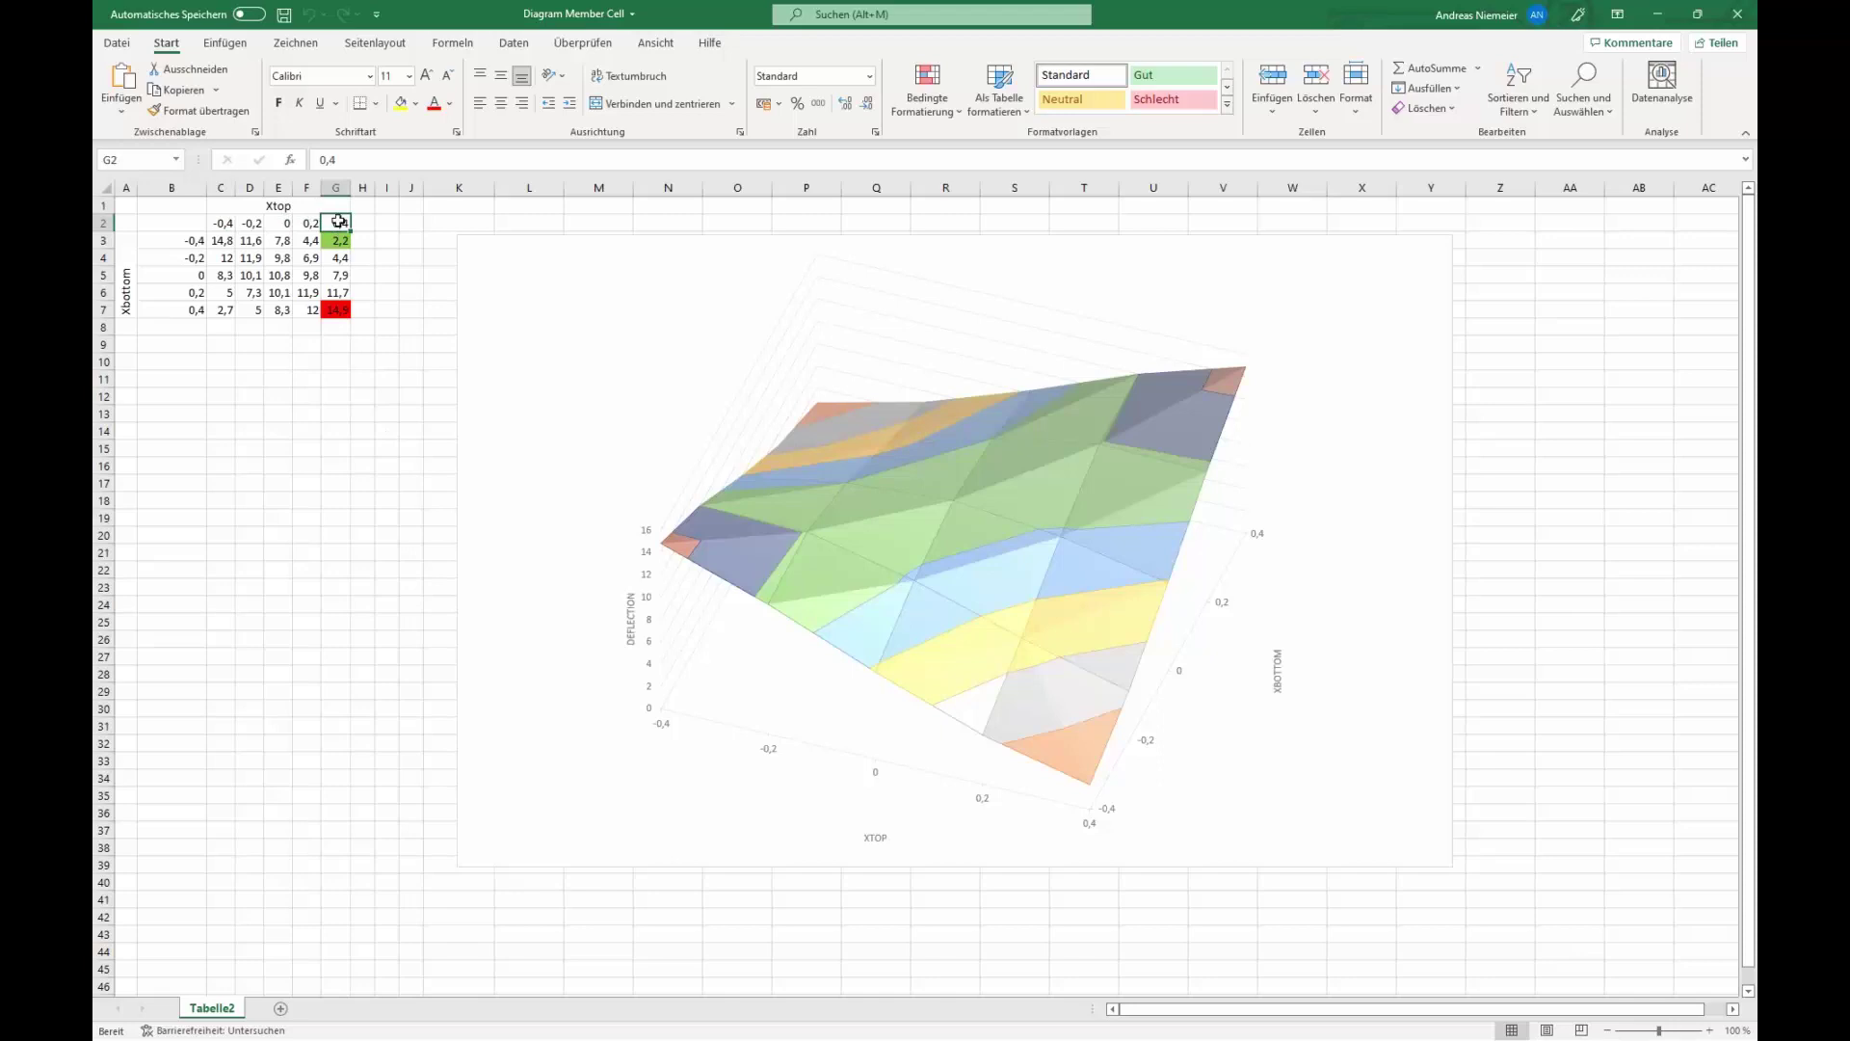
{"action": "left_click", "coordinate": [341, 241]}
{"action": "left_click", "coordinate": [221, 310]}
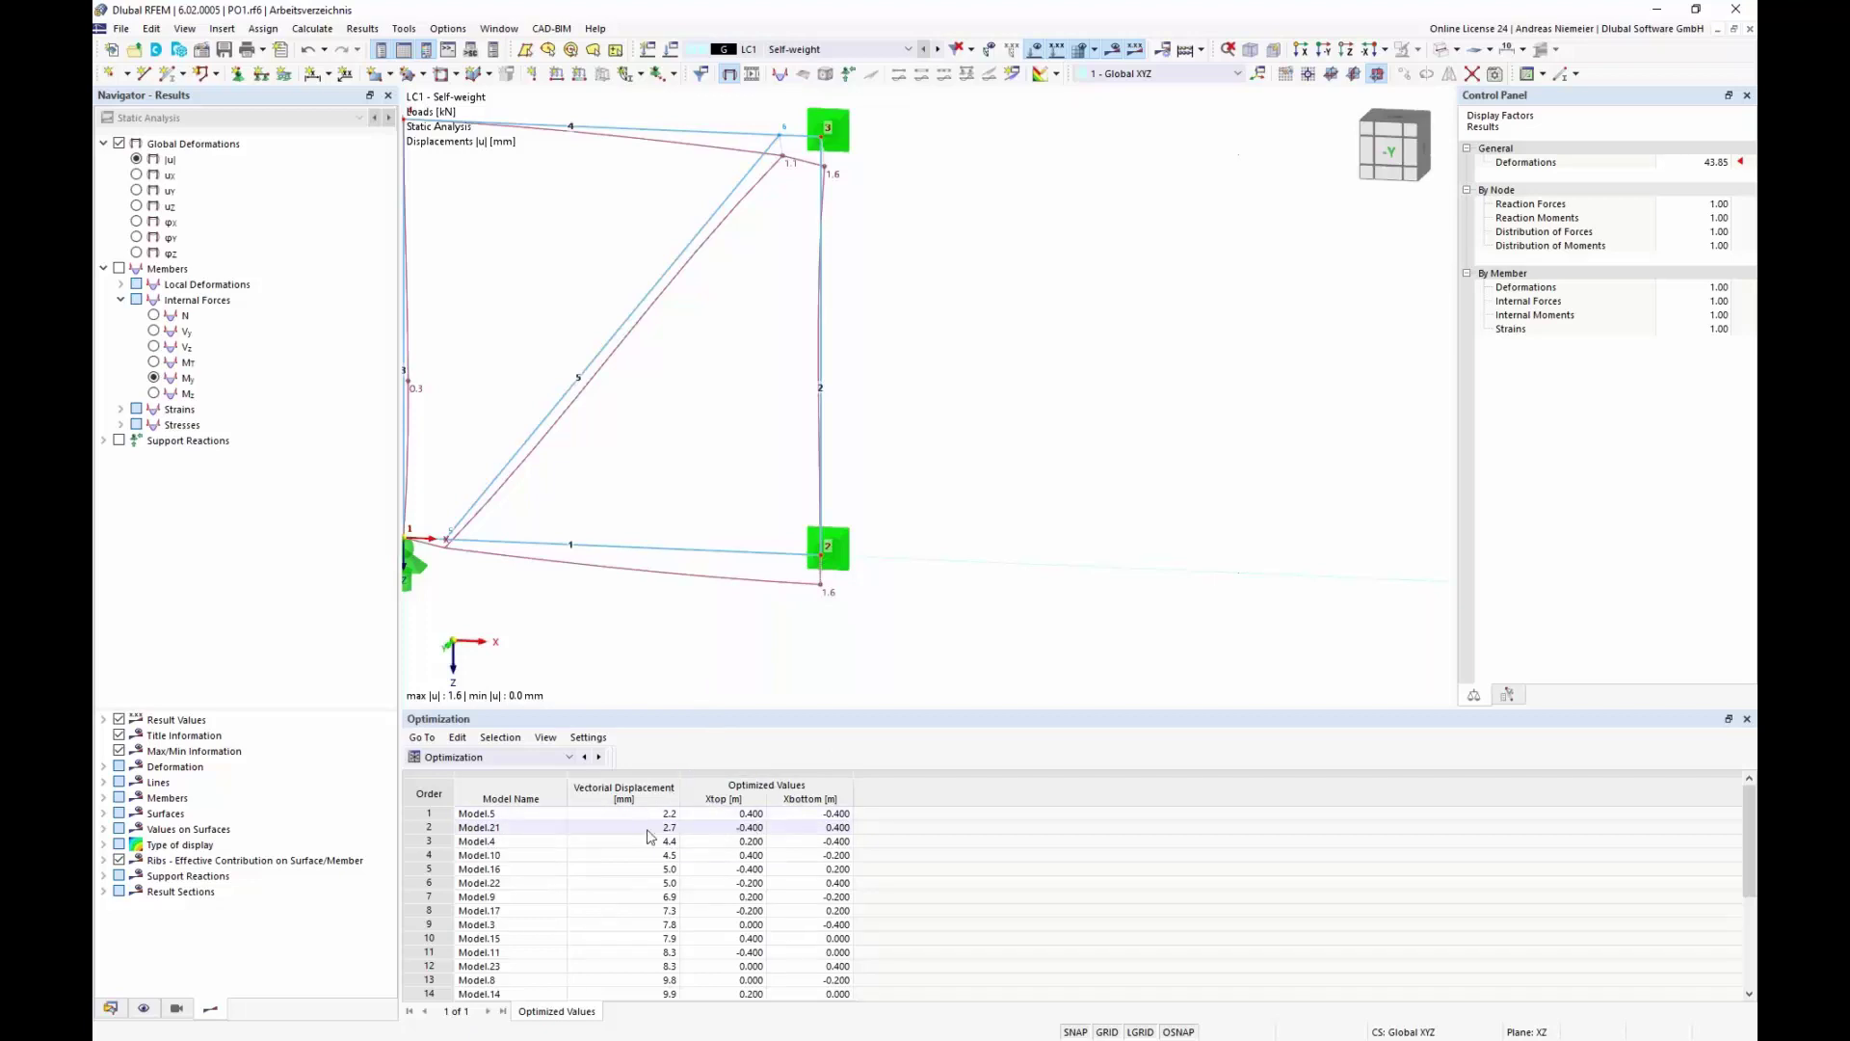
Switch to RFEM, generate the load combinations from the design situations and calculate CO1 (1.35 * LC1)
{"action": "middle_click_drag", "start_coordinate": [768, 632], "coordinate": [954, 632]}
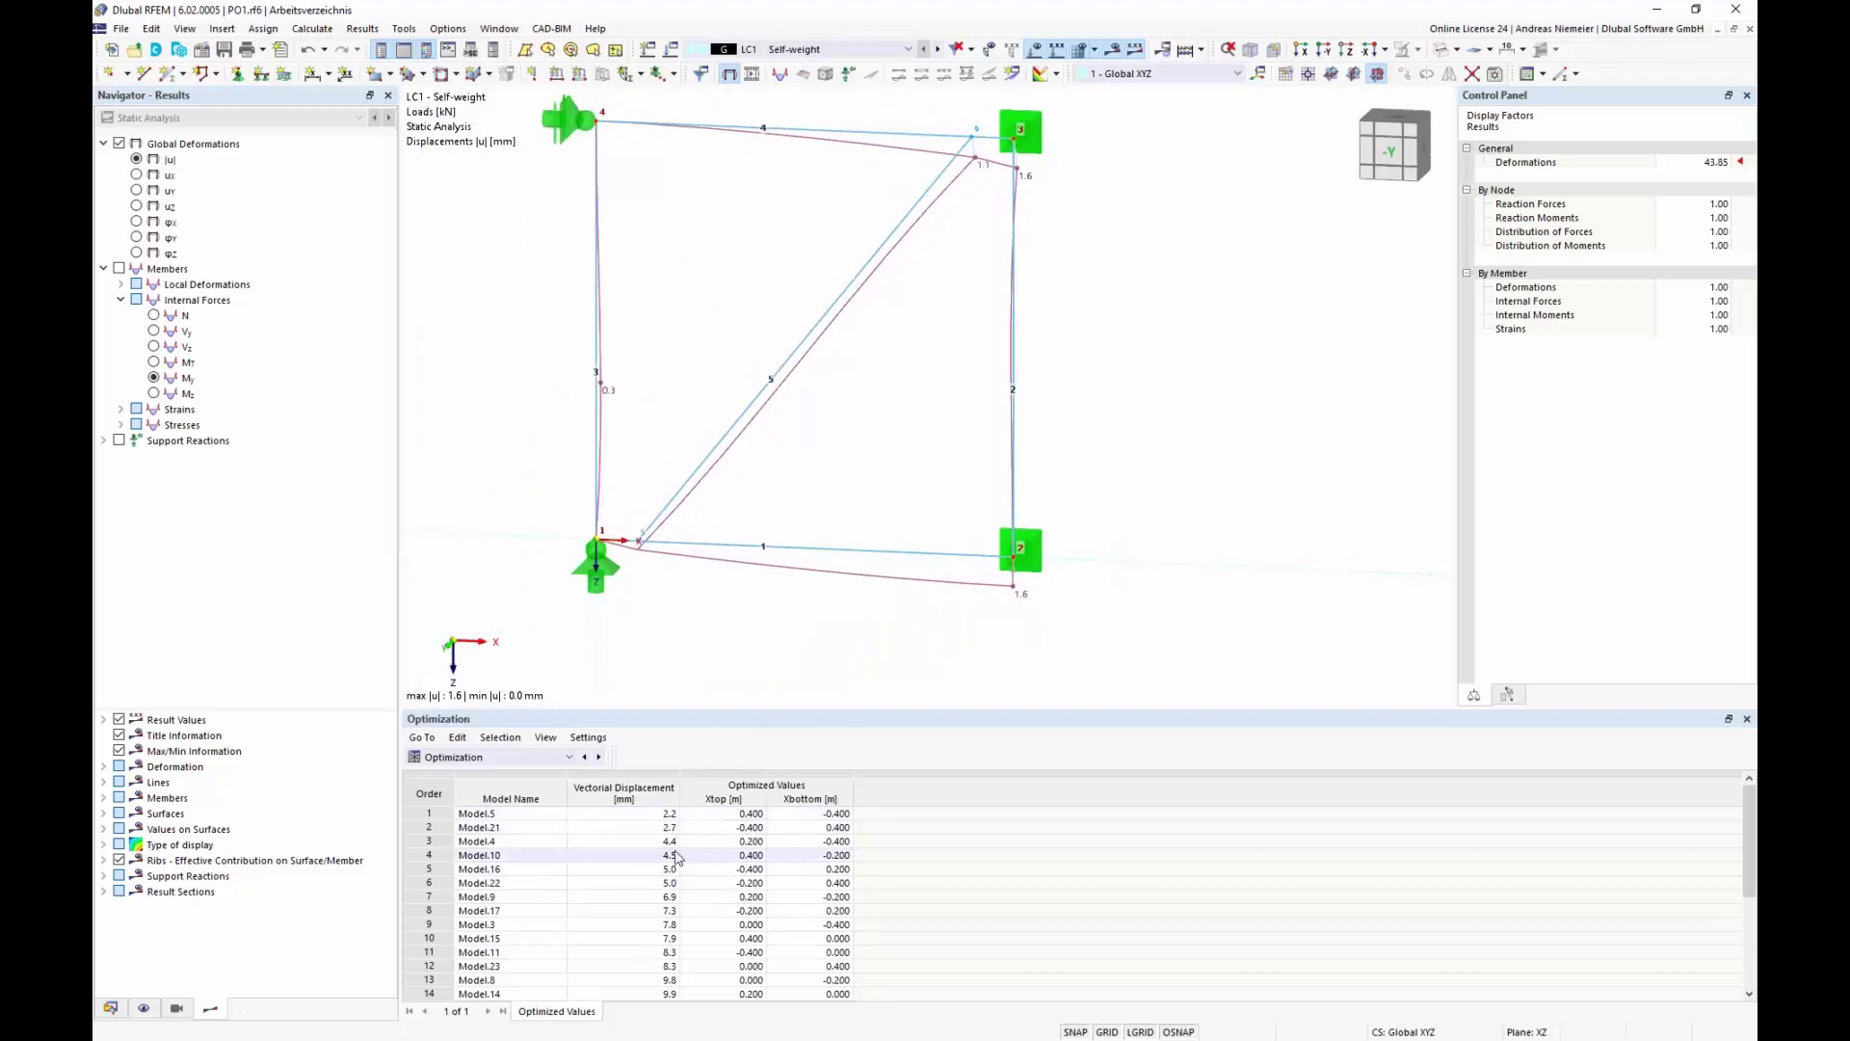
{"action": "left_click", "coordinate": [829, 49]}
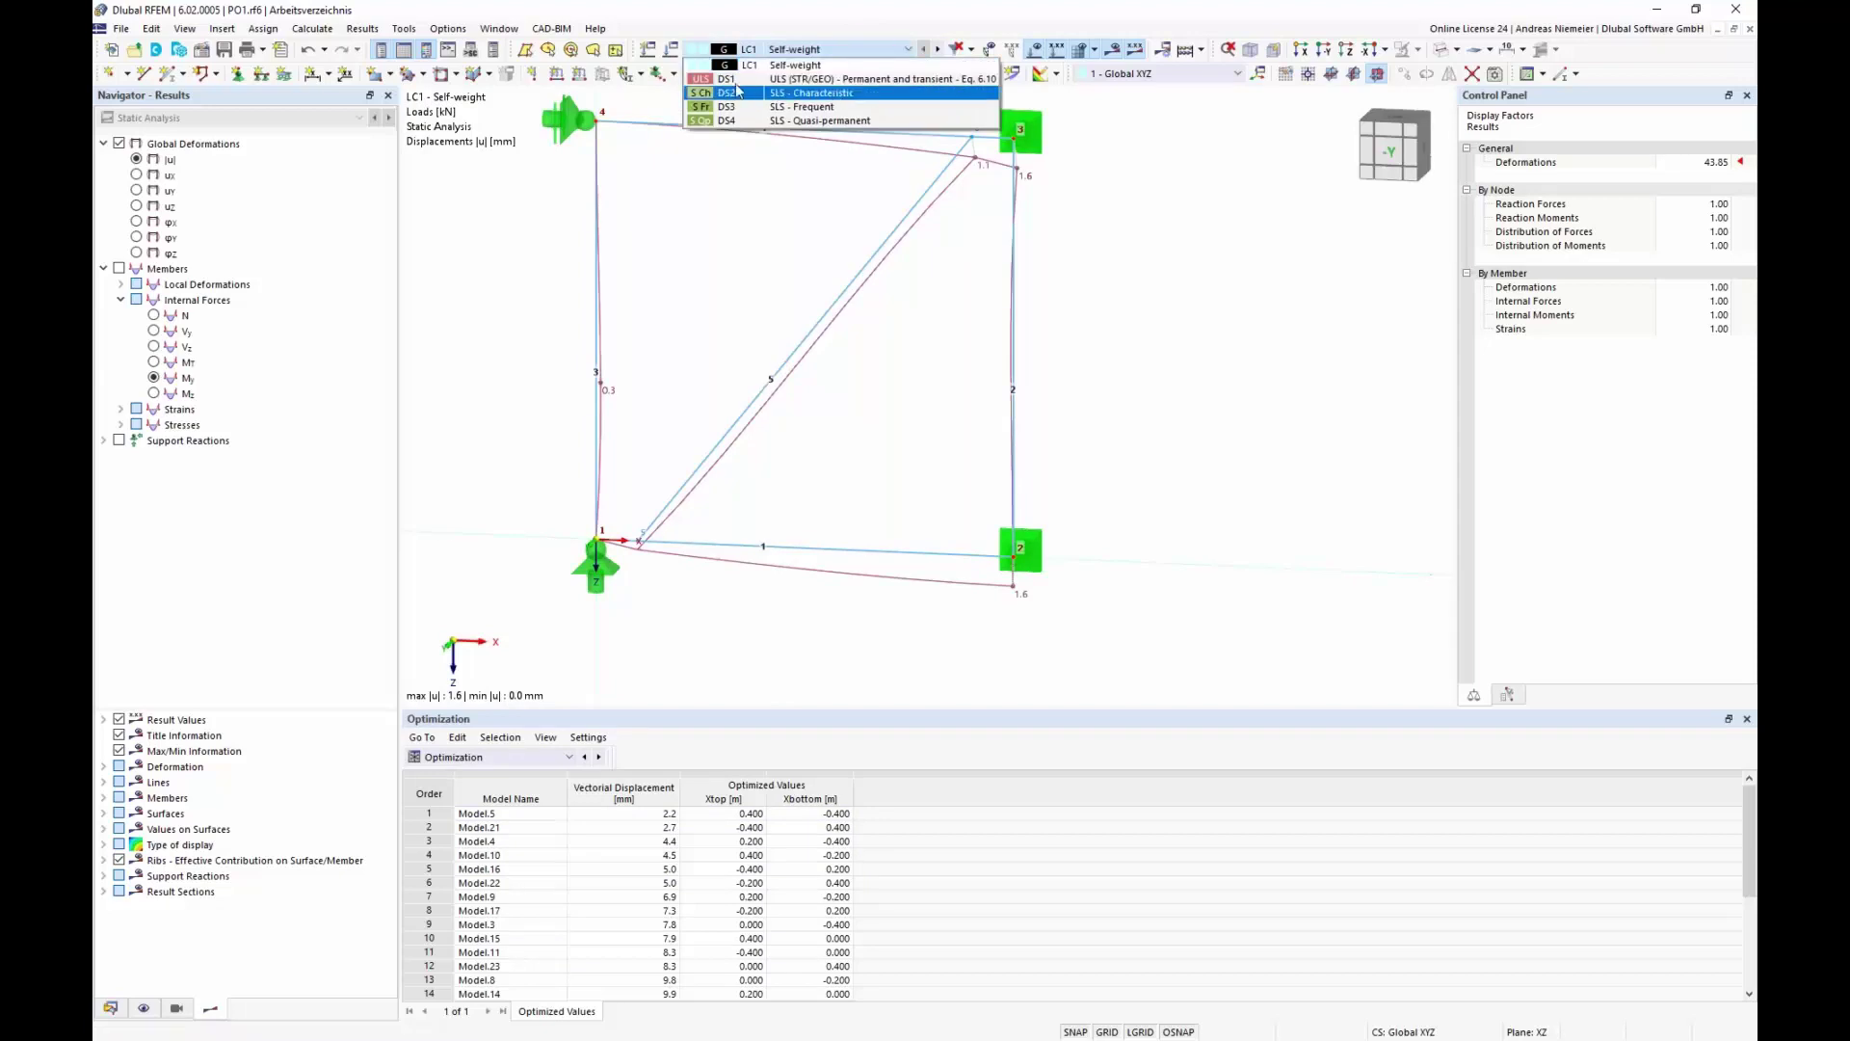
{"action": "left_click", "coordinate": [671, 52]}
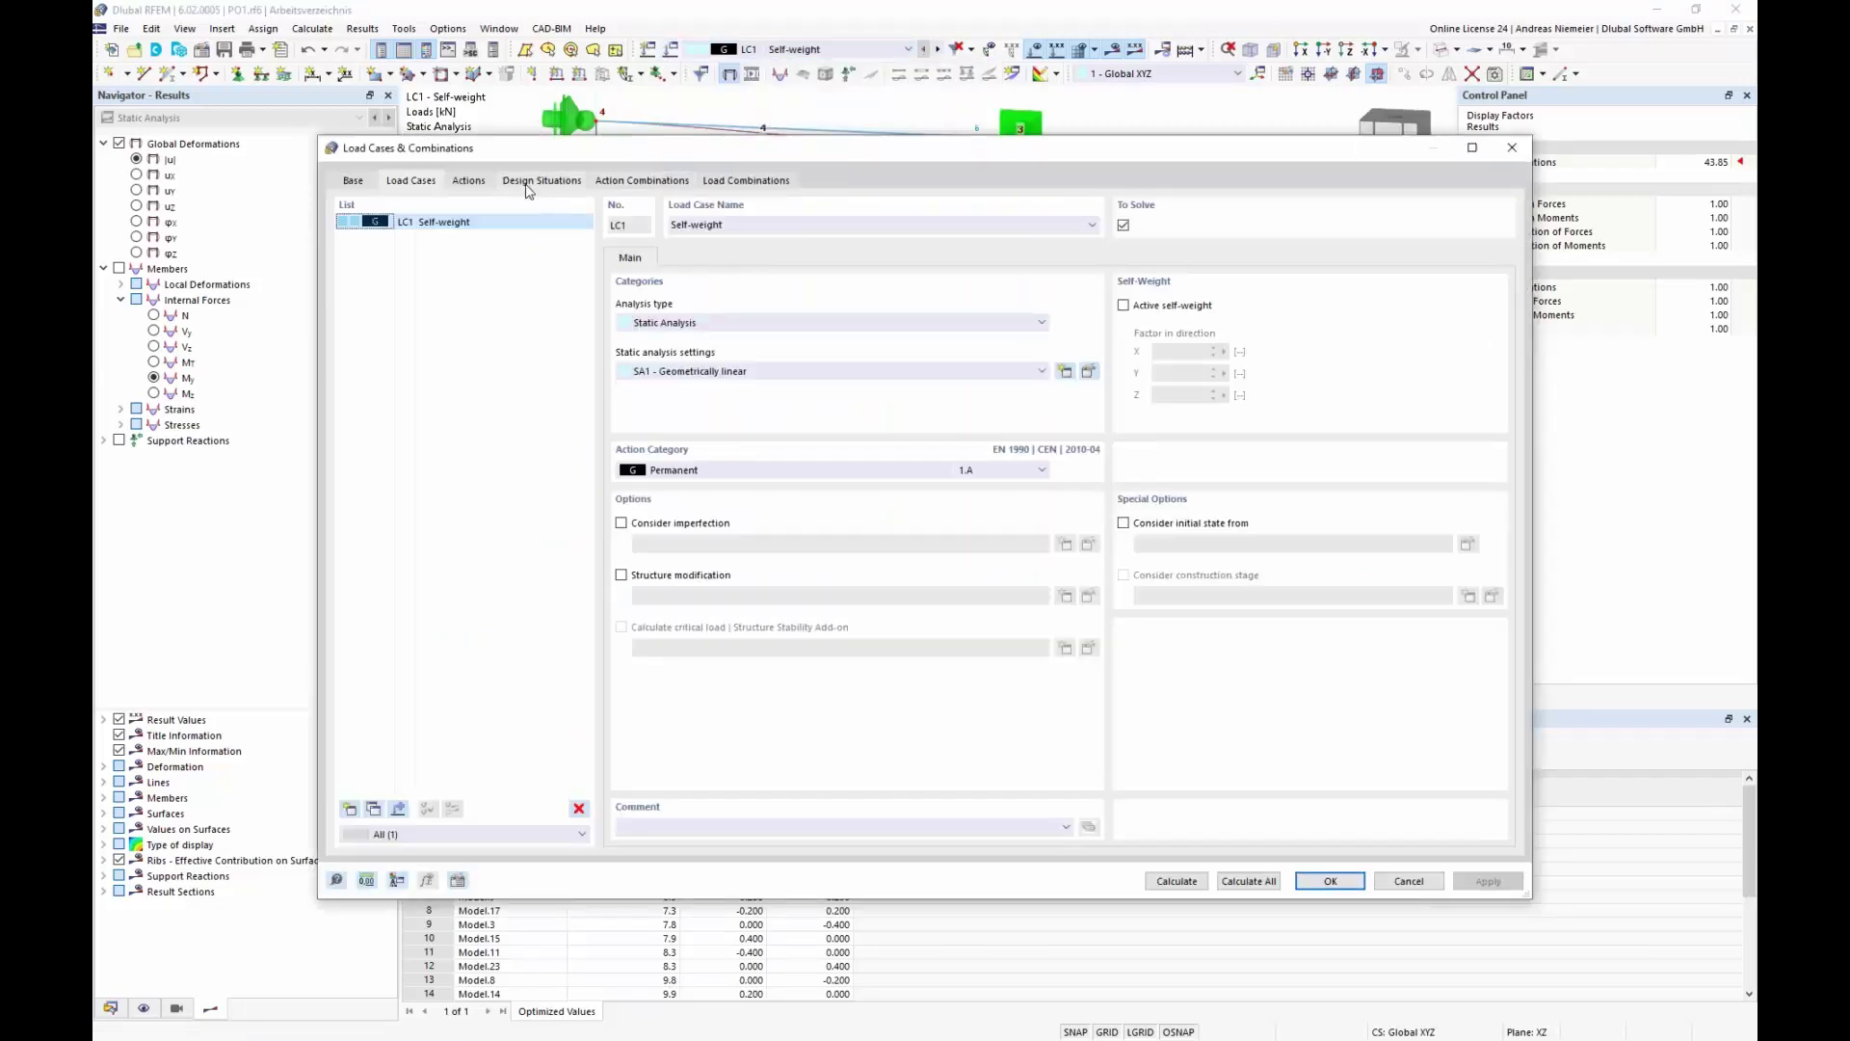
{"action": "left_click", "coordinate": [530, 185]}
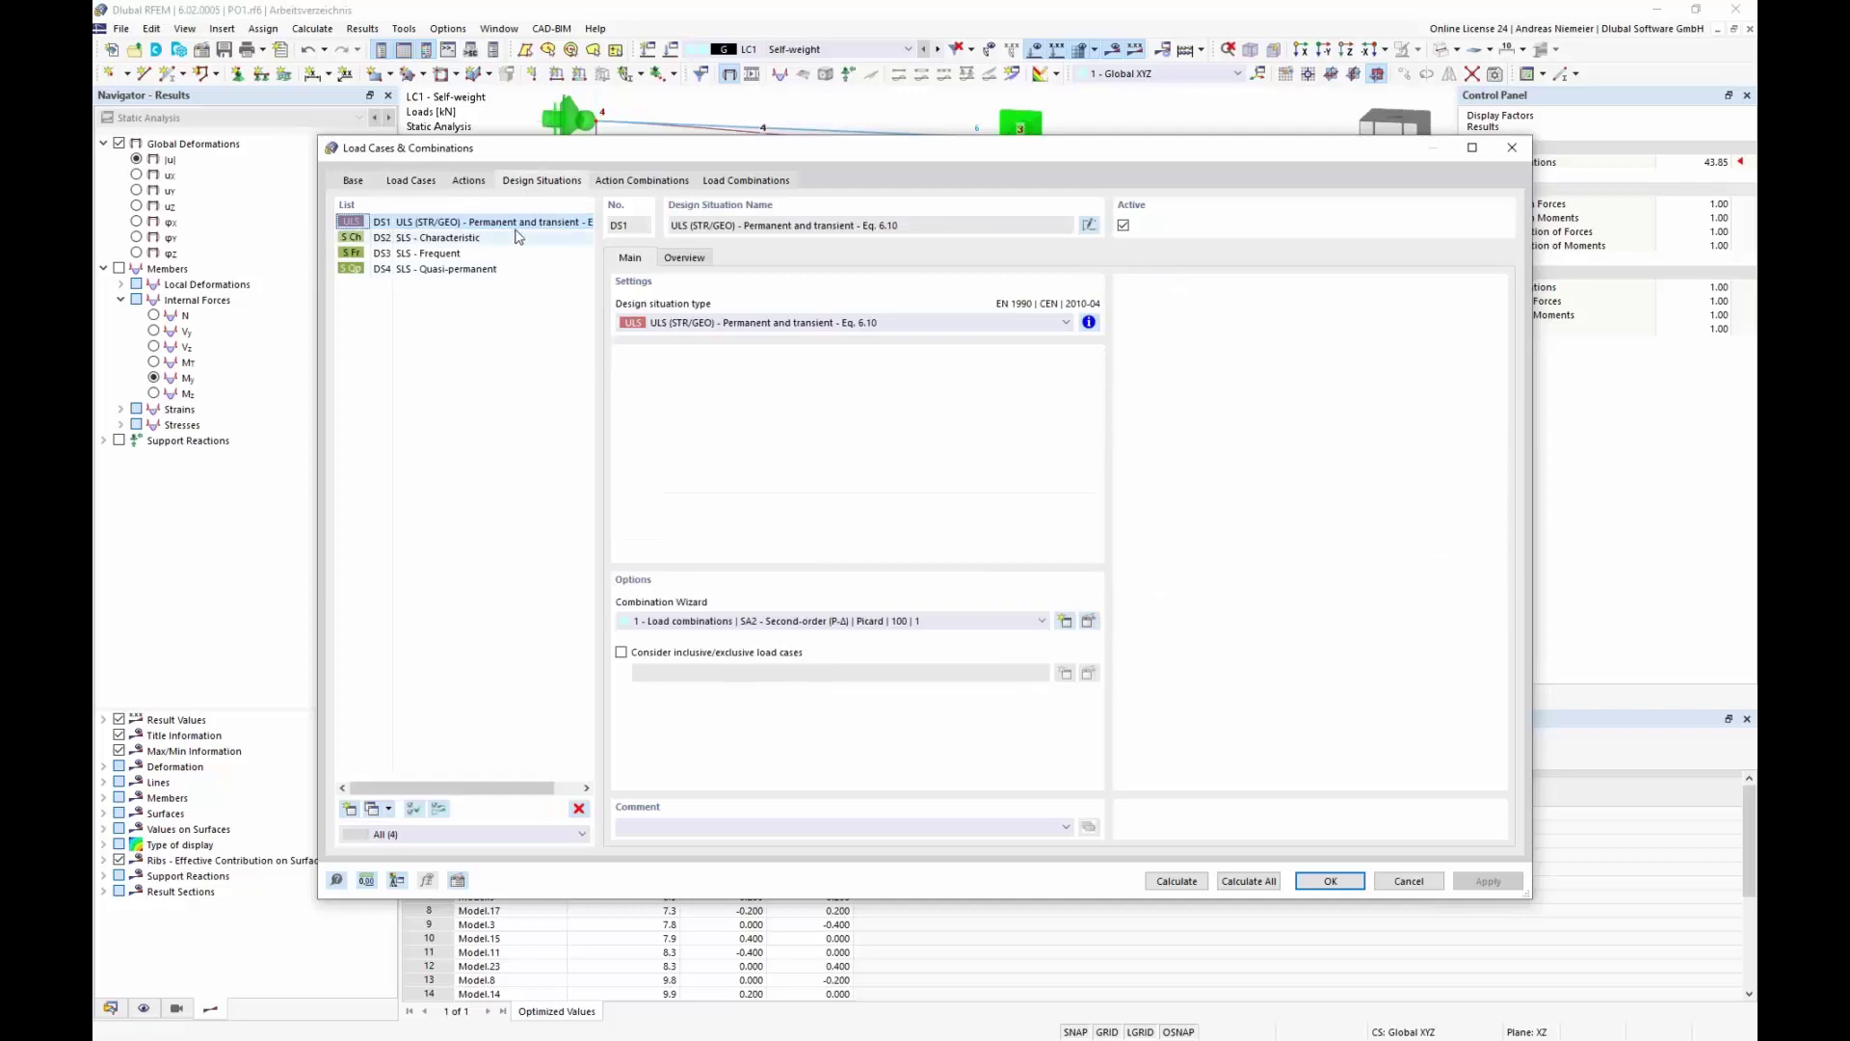
{"action": "left_click", "coordinate": [734, 182]}
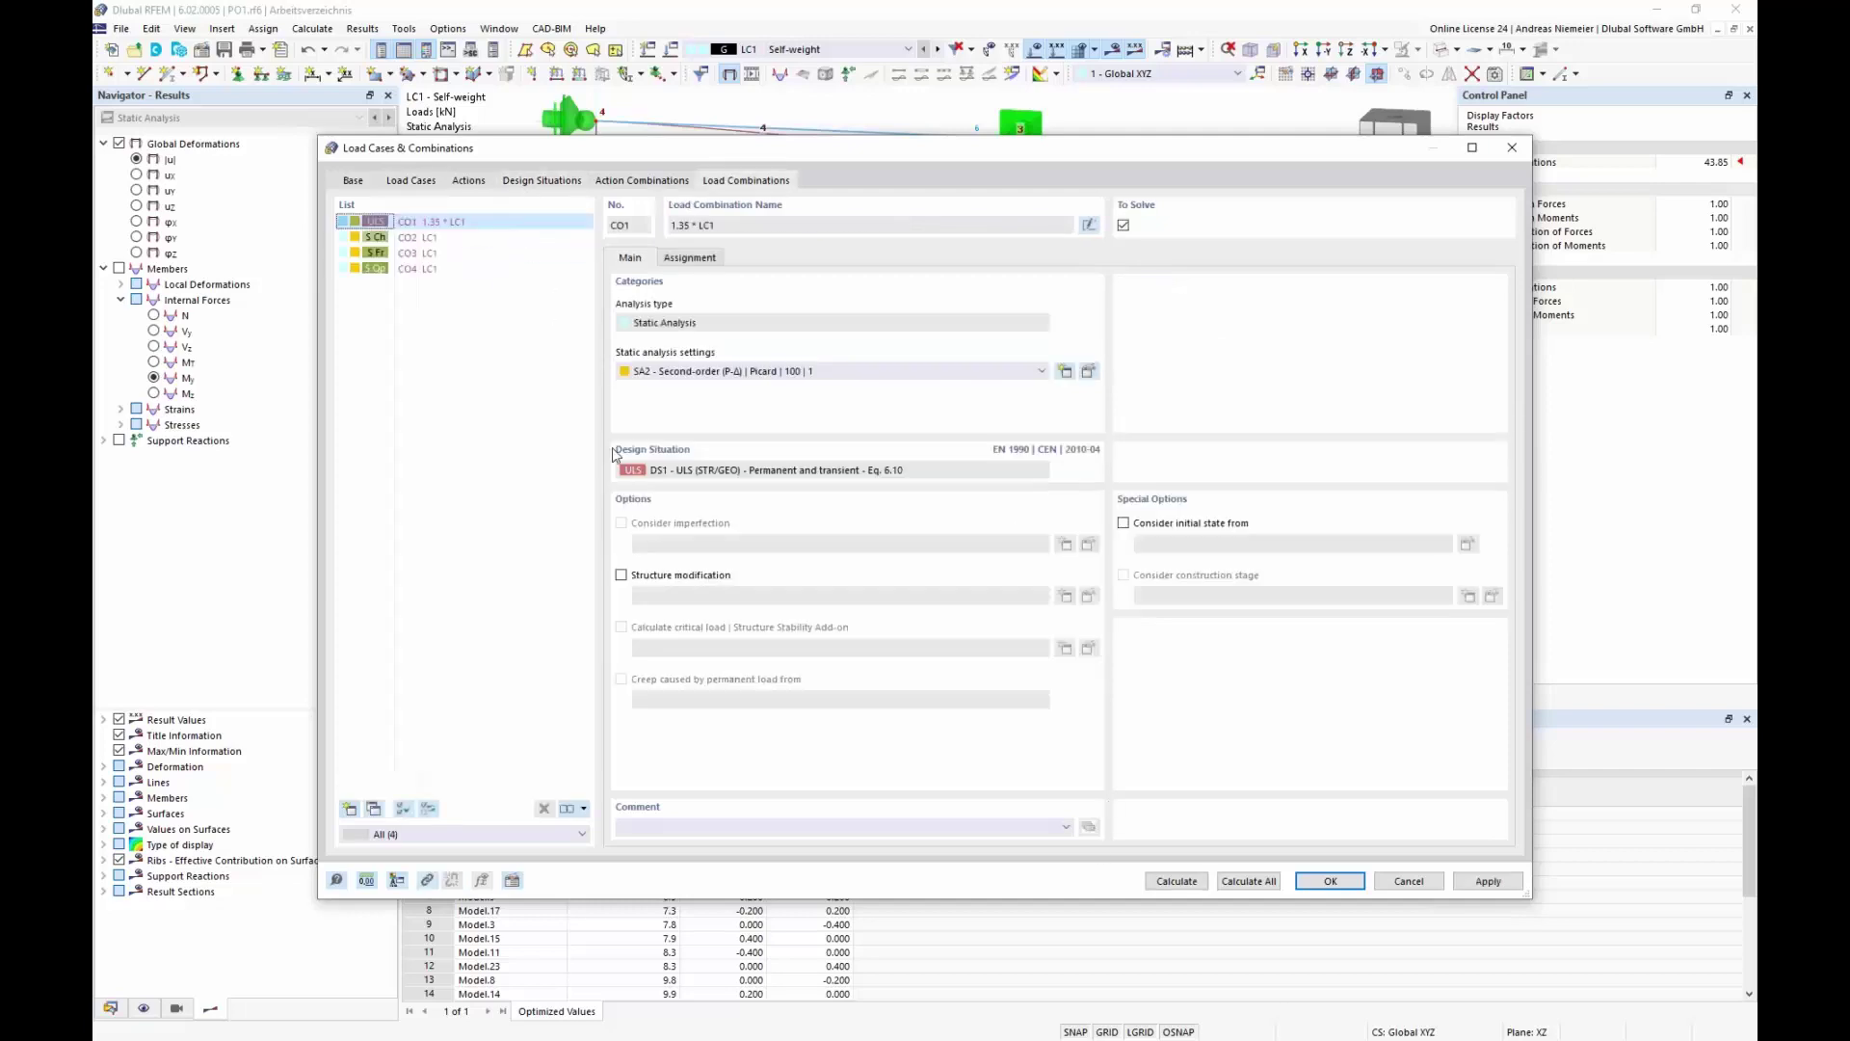
{"action": "left_click", "coordinate": [1177, 882]}
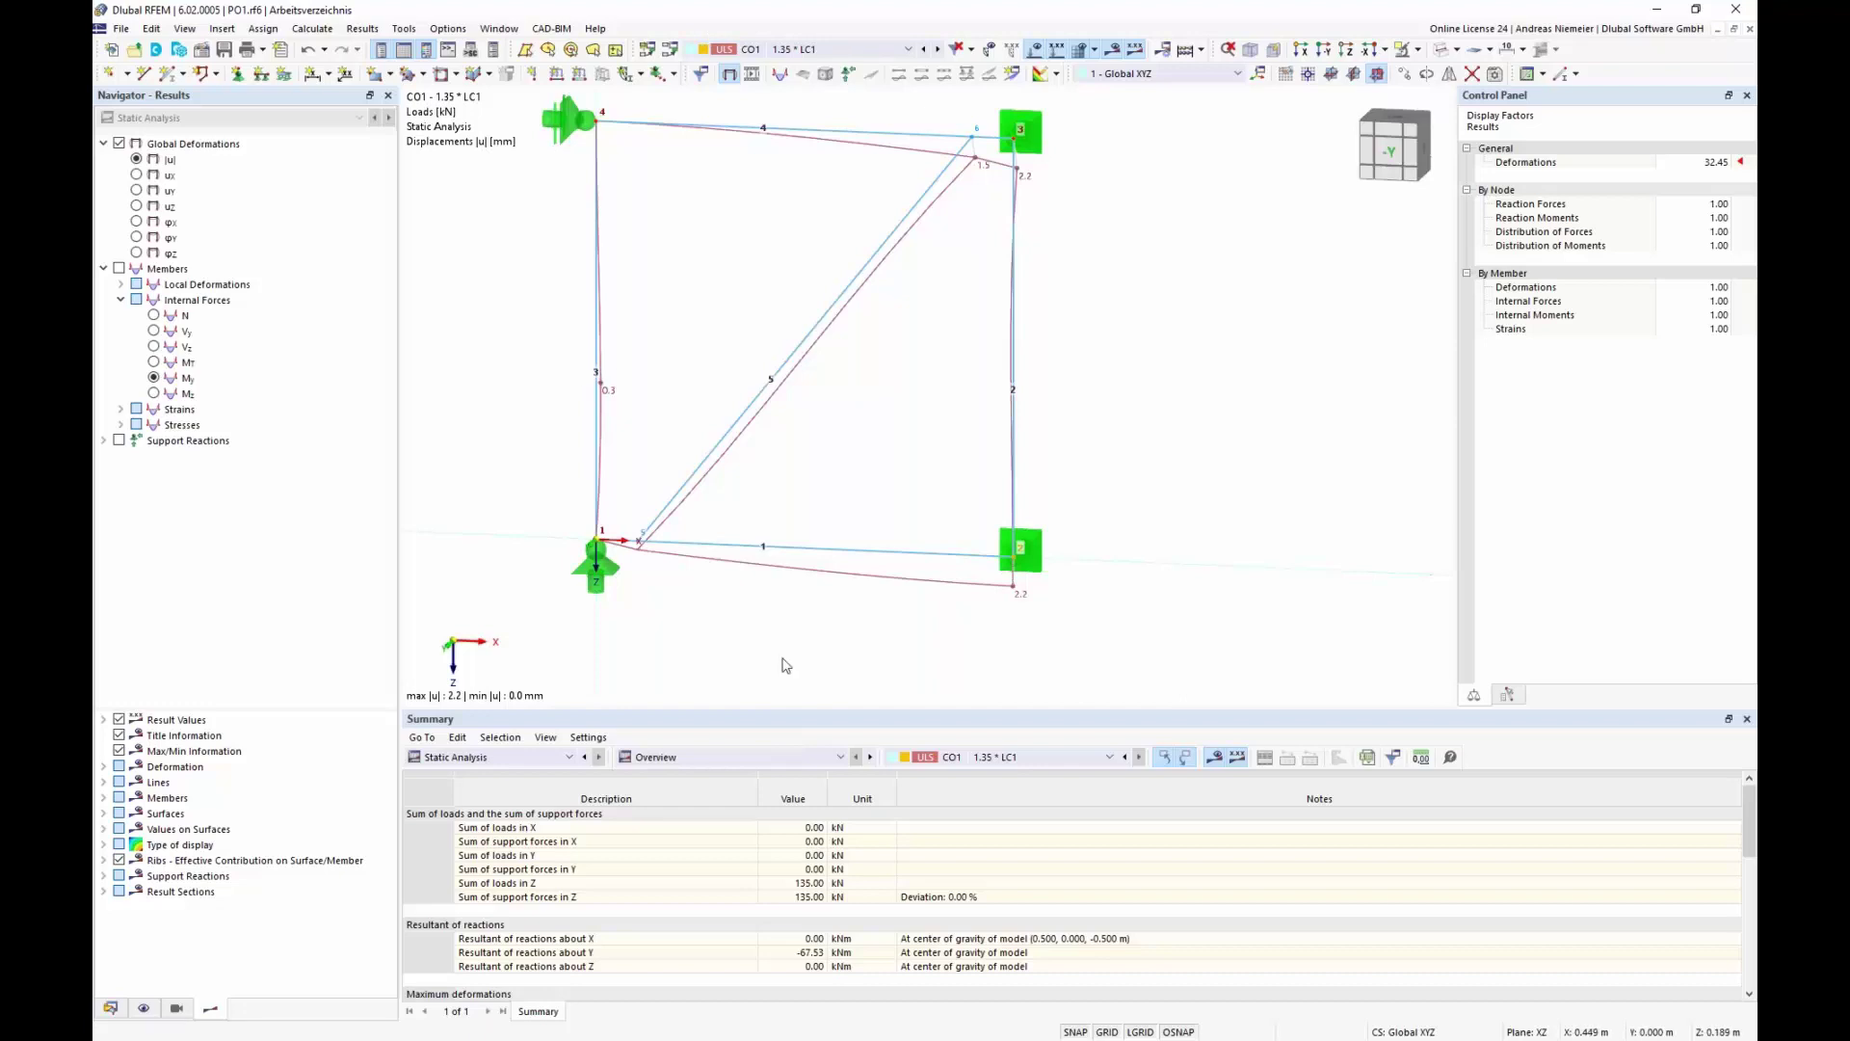
Reset the global parameters Xtop and Xbottom to 0 m
{"action": "left_click", "coordinate": [470, 759]}
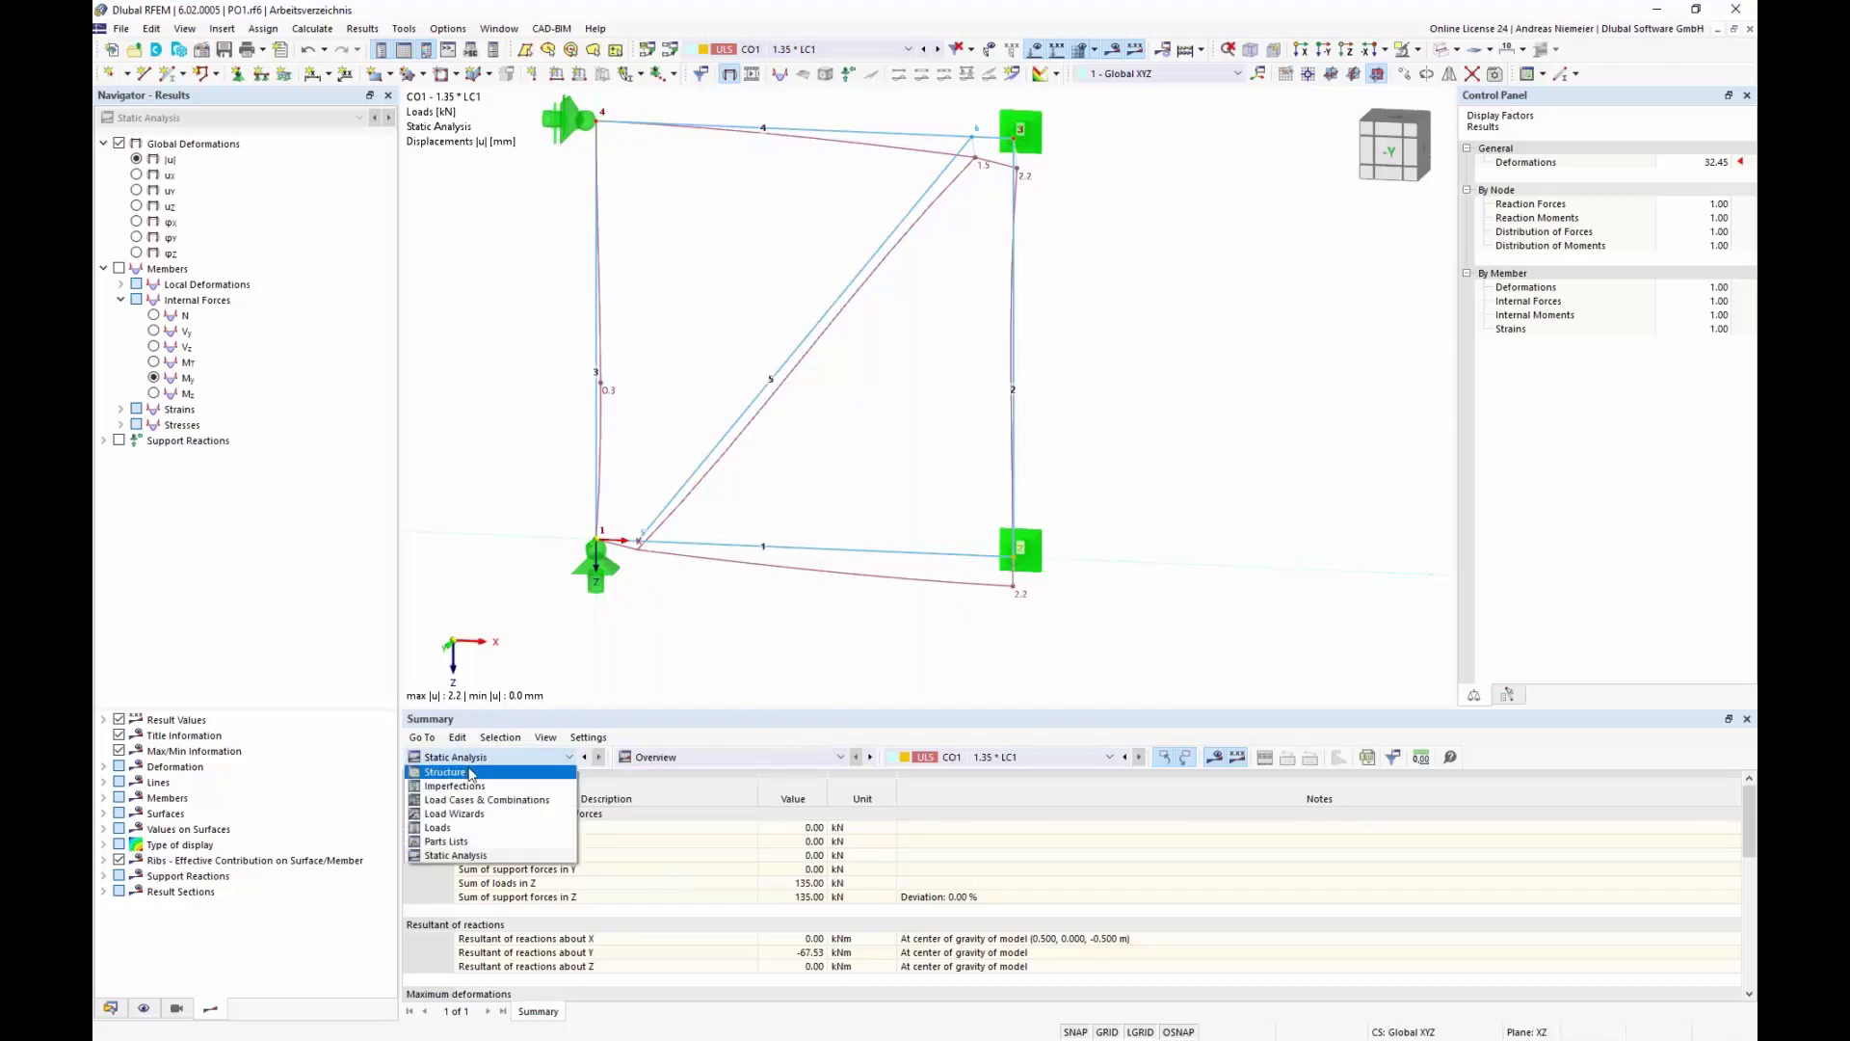
{"action": "left_click", "coordinate": [472, 774]}
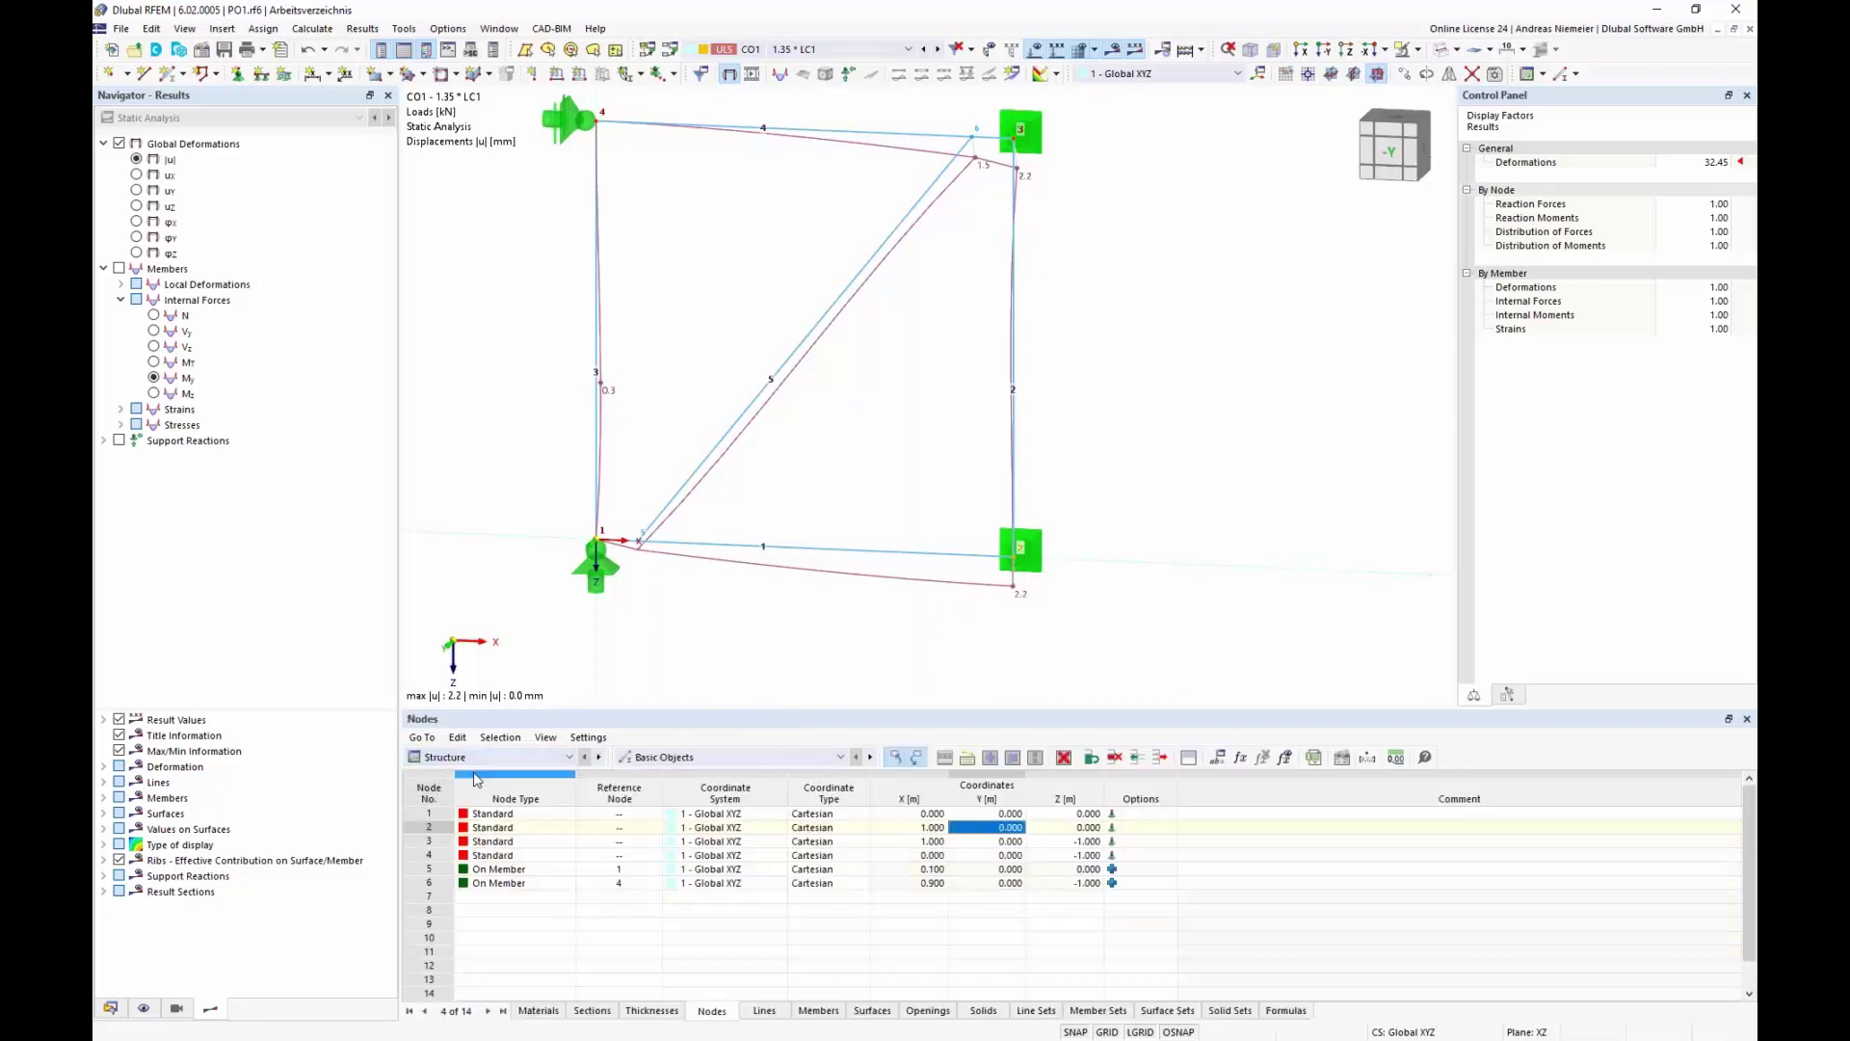
{"action": "left_click", "coordinate": [1217, 764]}
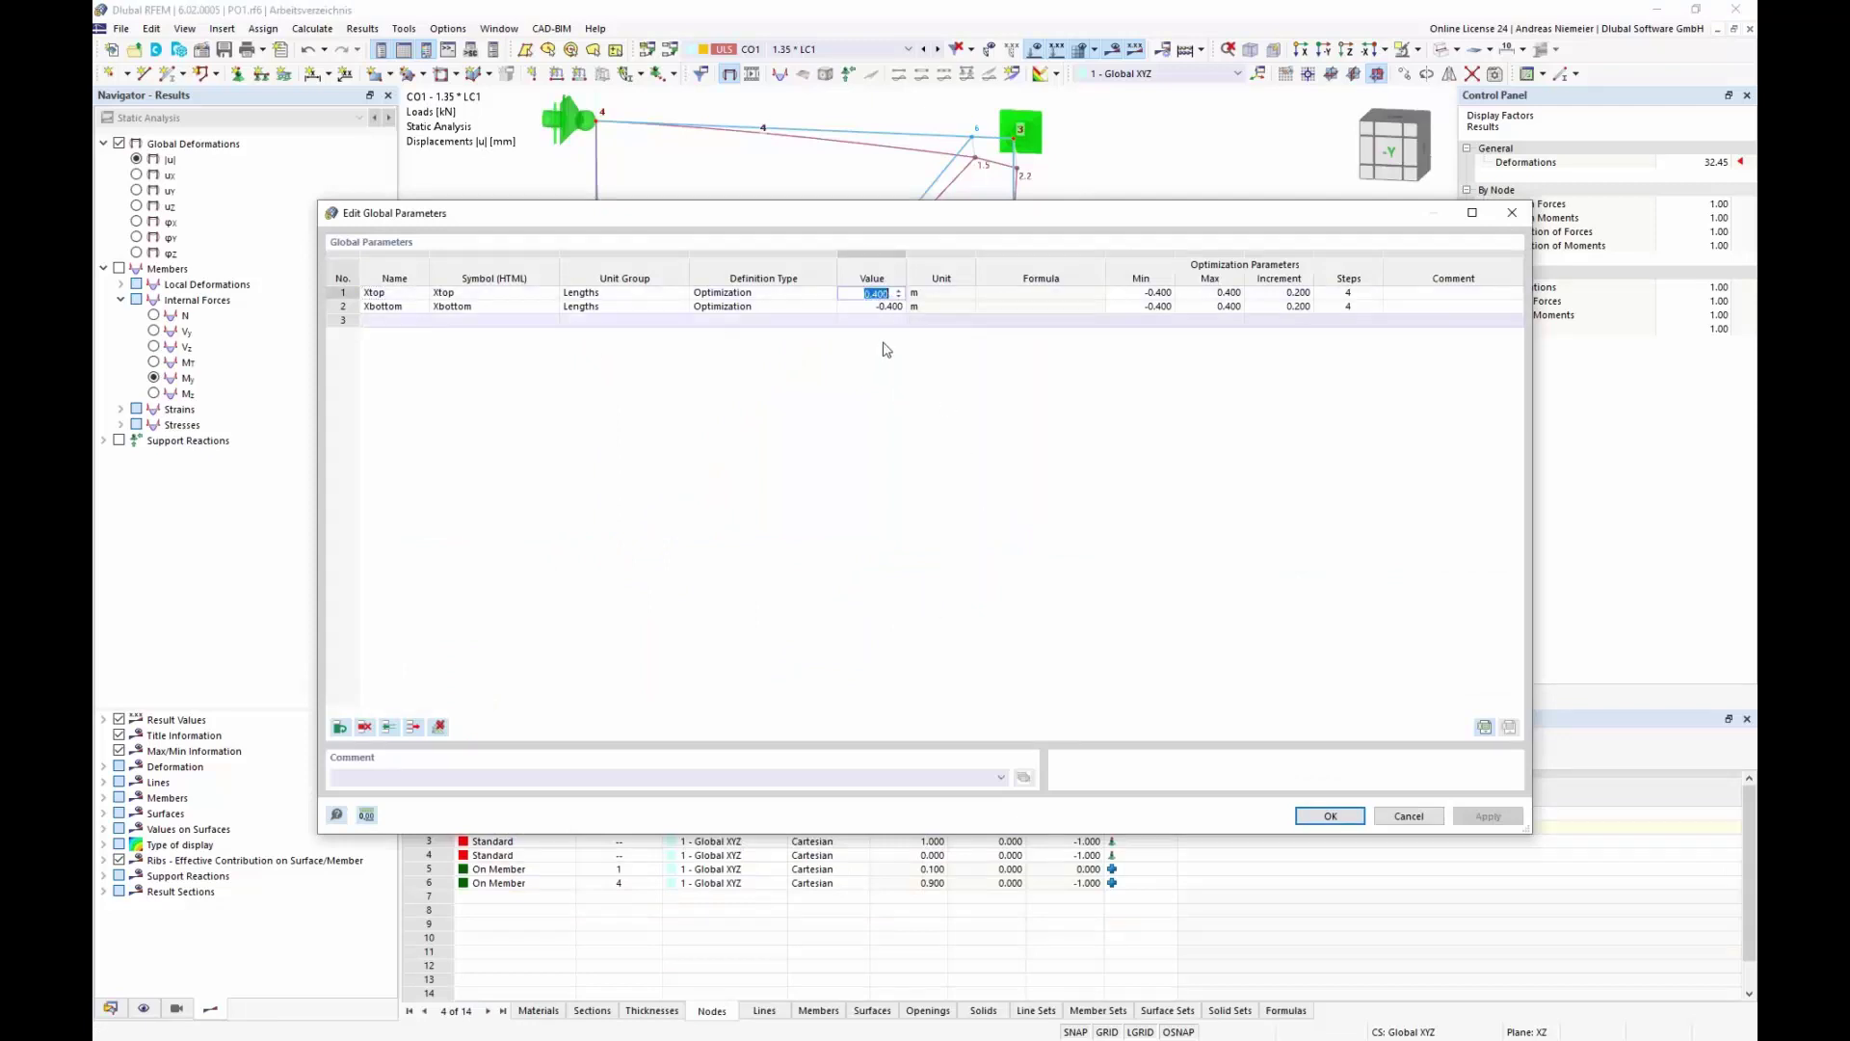
{"action": "type", "text": "0"}
{"action": "key", "text": "Return"}
{"action": "type", "text": "0"}
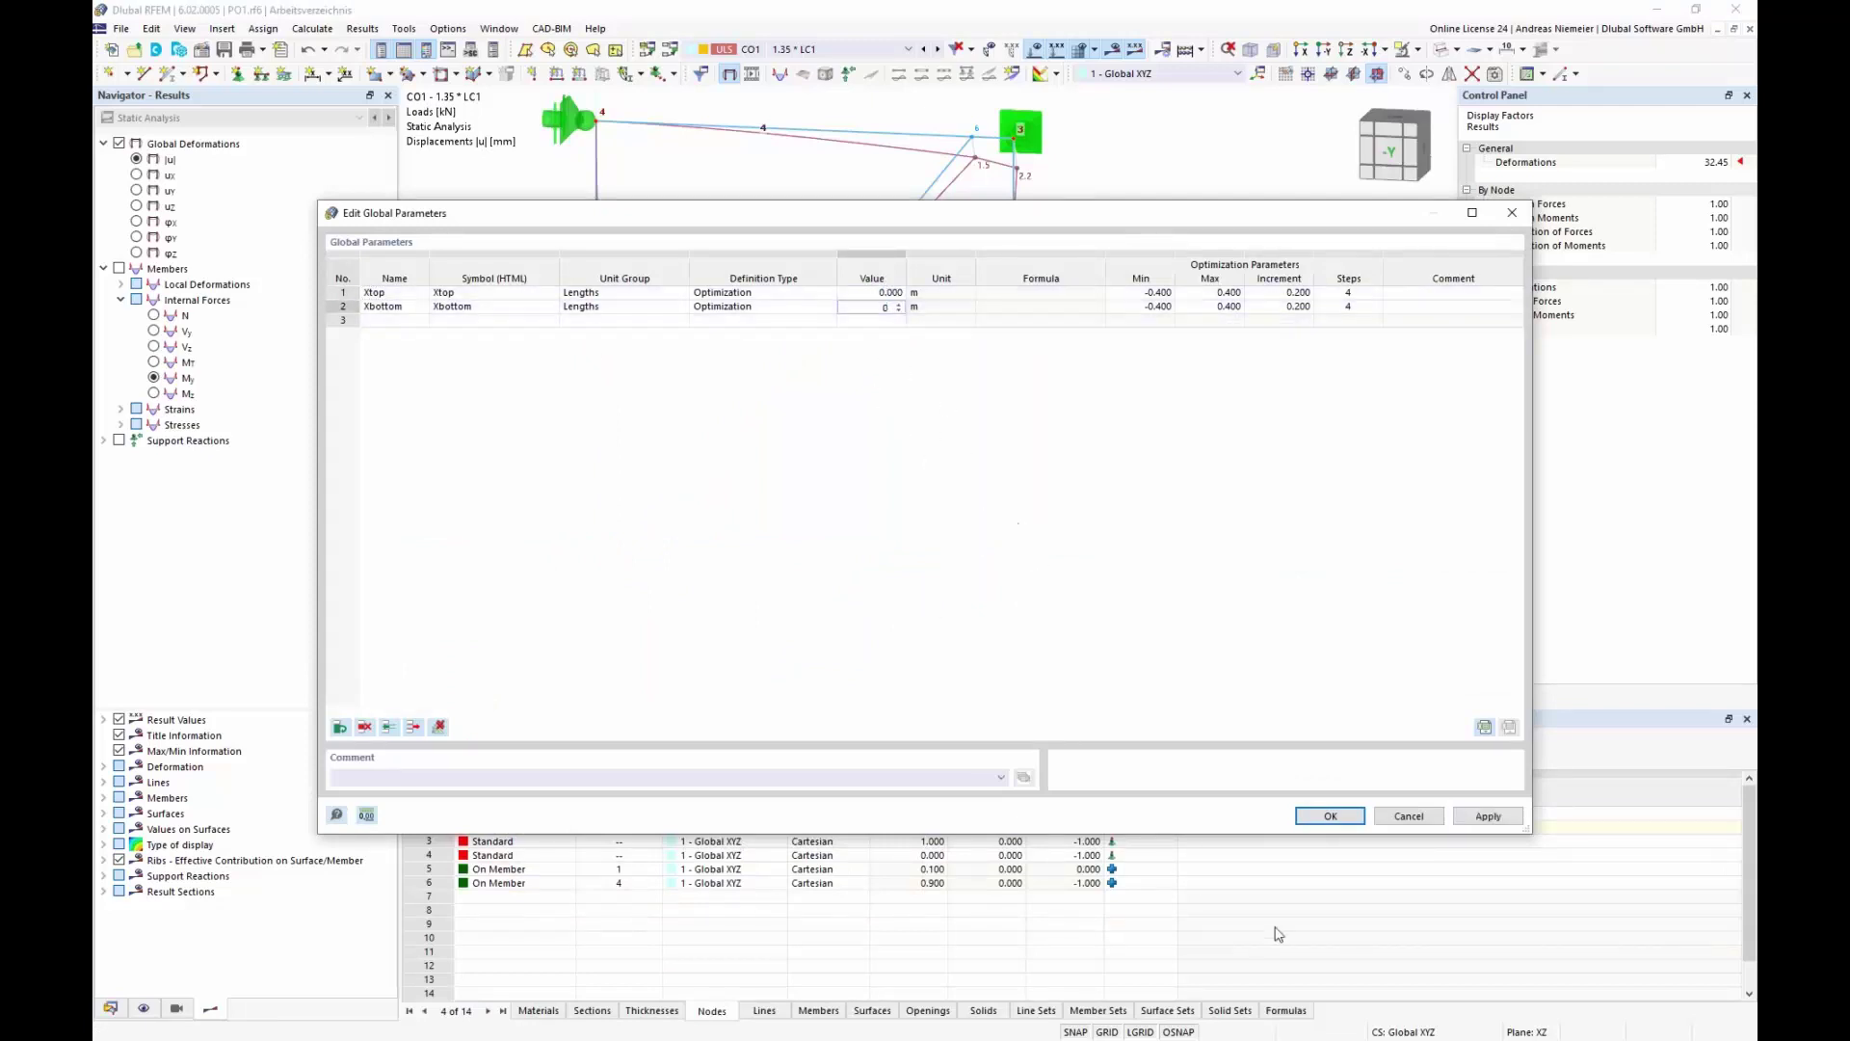
{"action": "left_click", "coordinate": [1330, 816]}
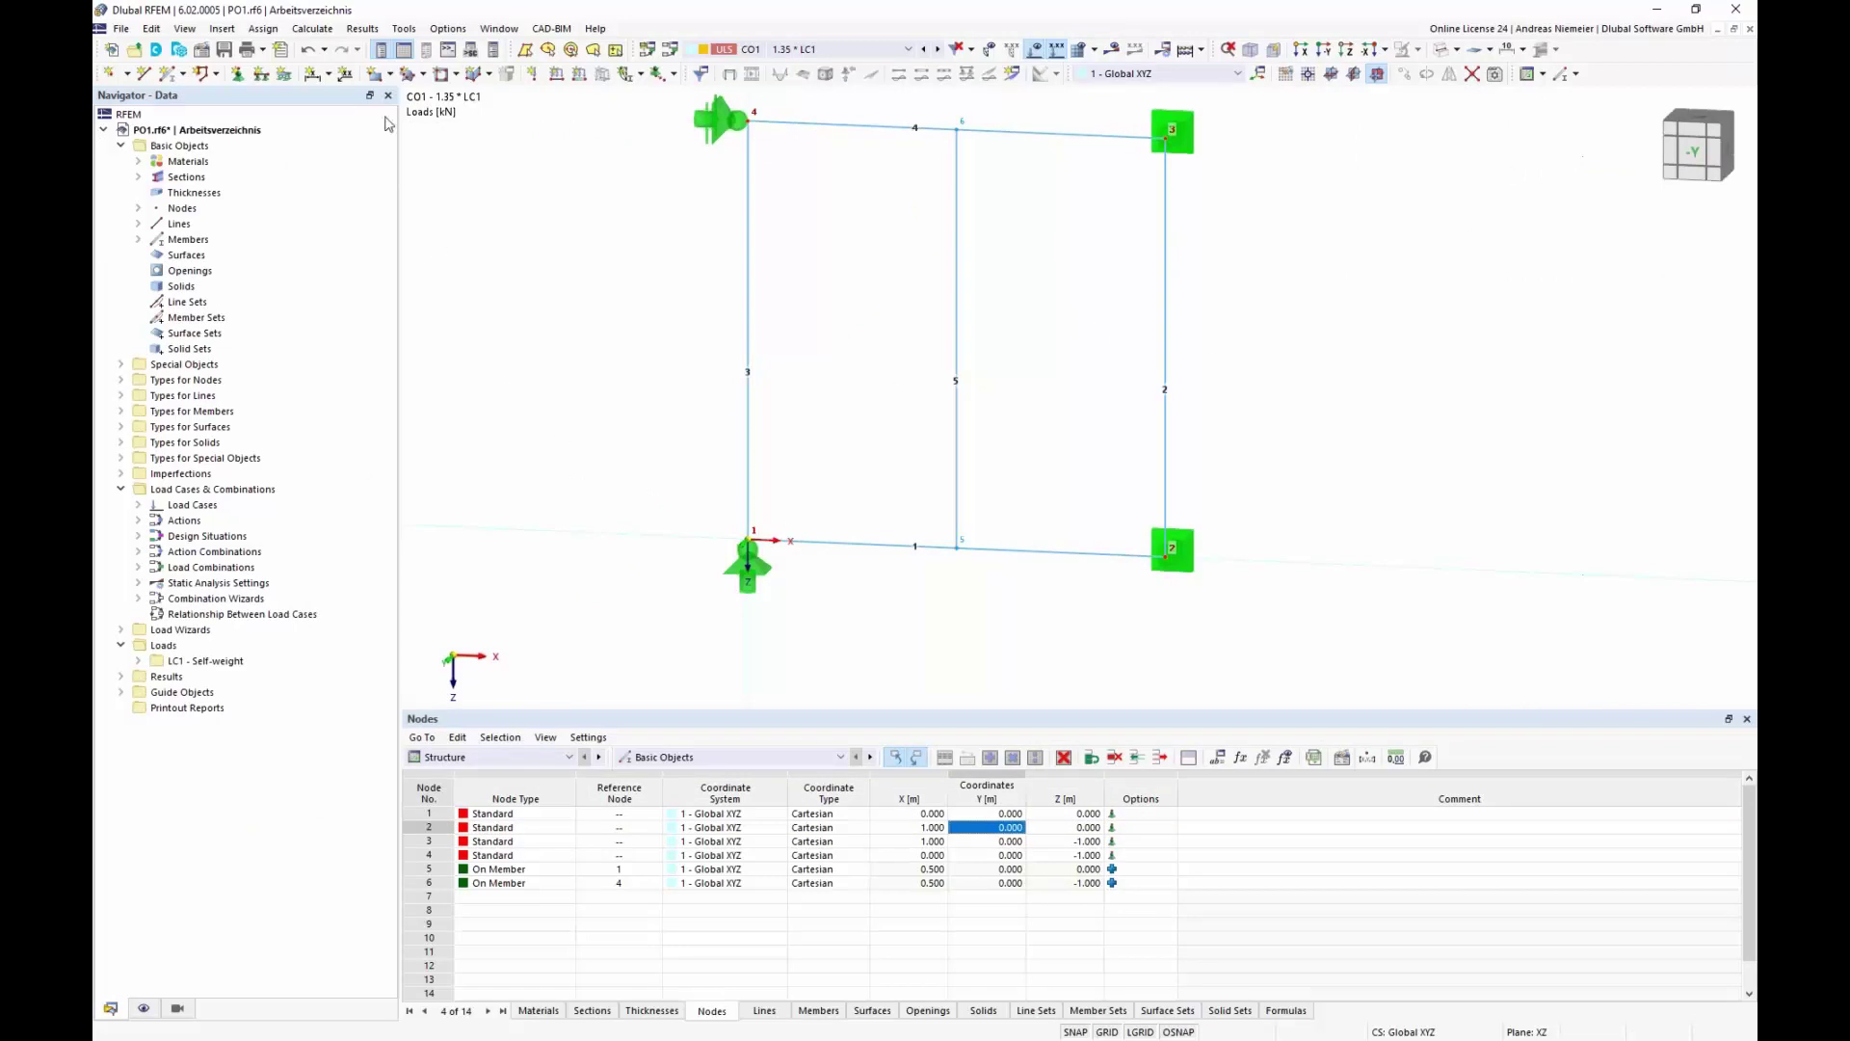
Change the optimizer to Particle swarm with 30 % random mutations and calculate the optimization
{"action": "left_click", "coordinate": [316, 30]}
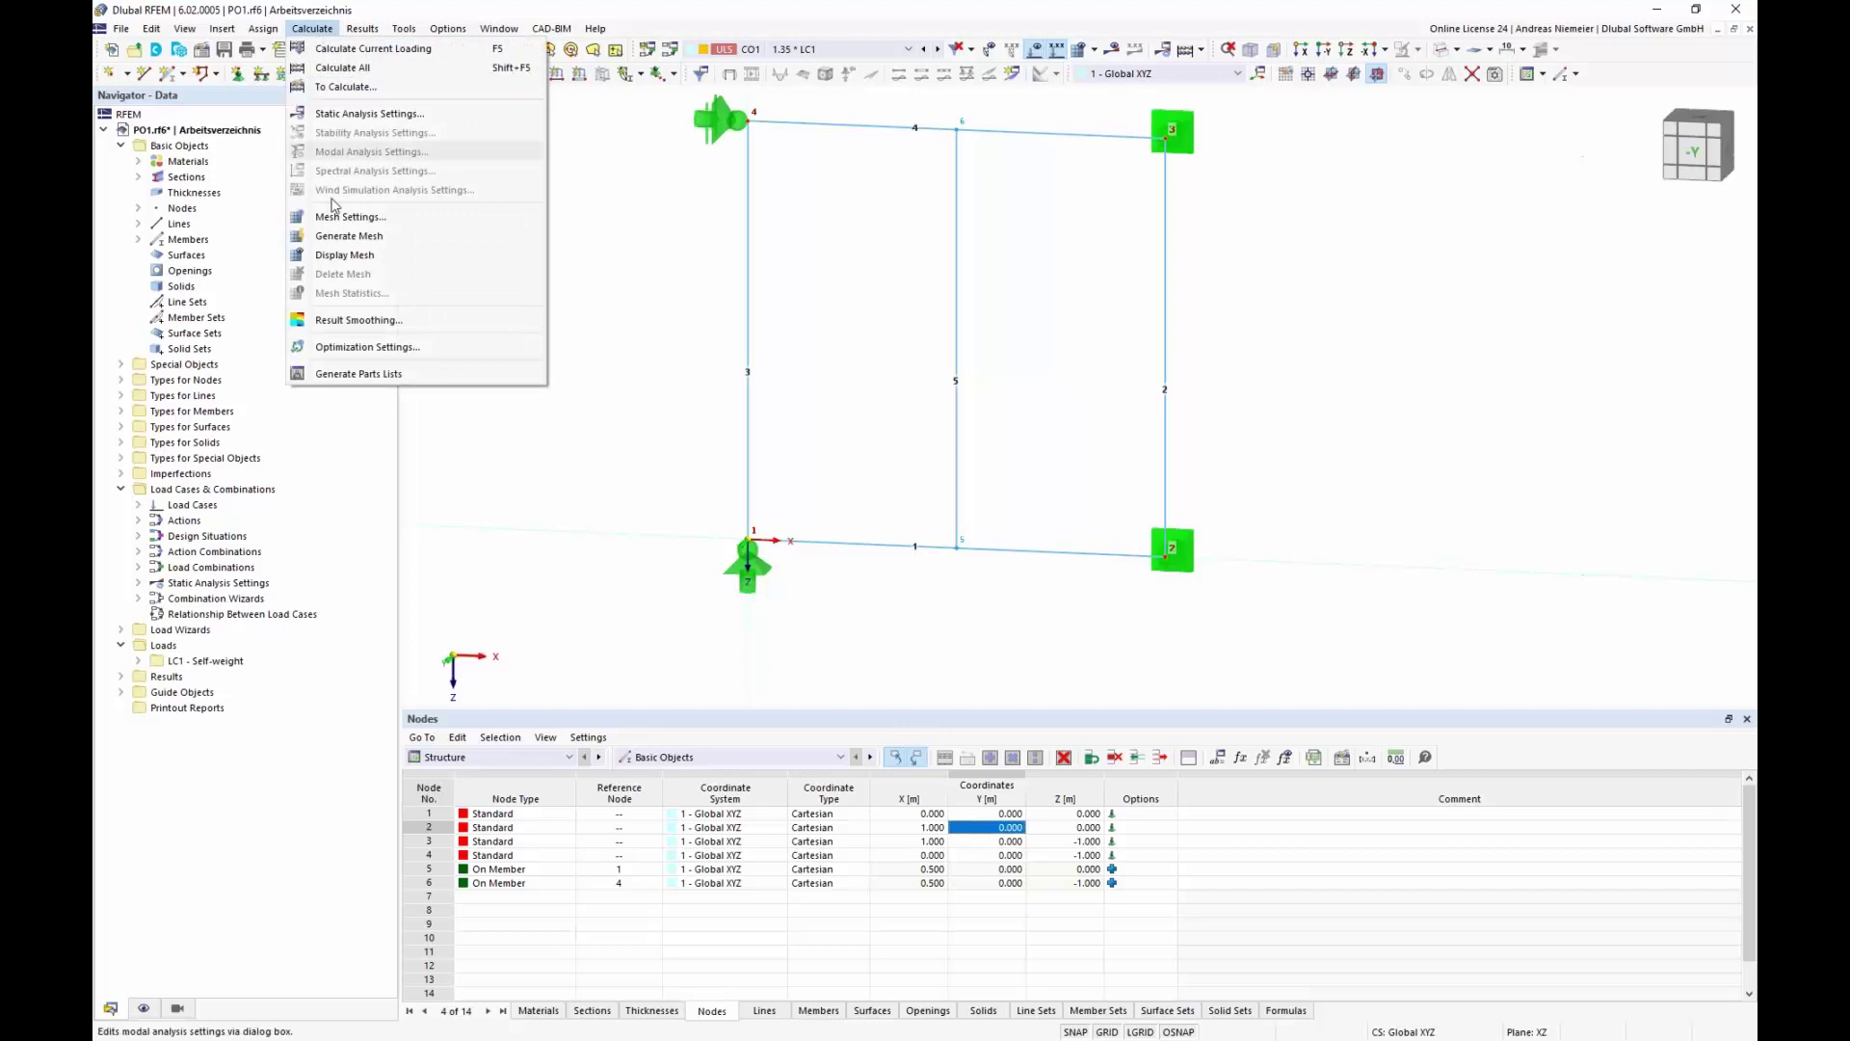
{"action": "left_click", "coordinate": [342, 347]}
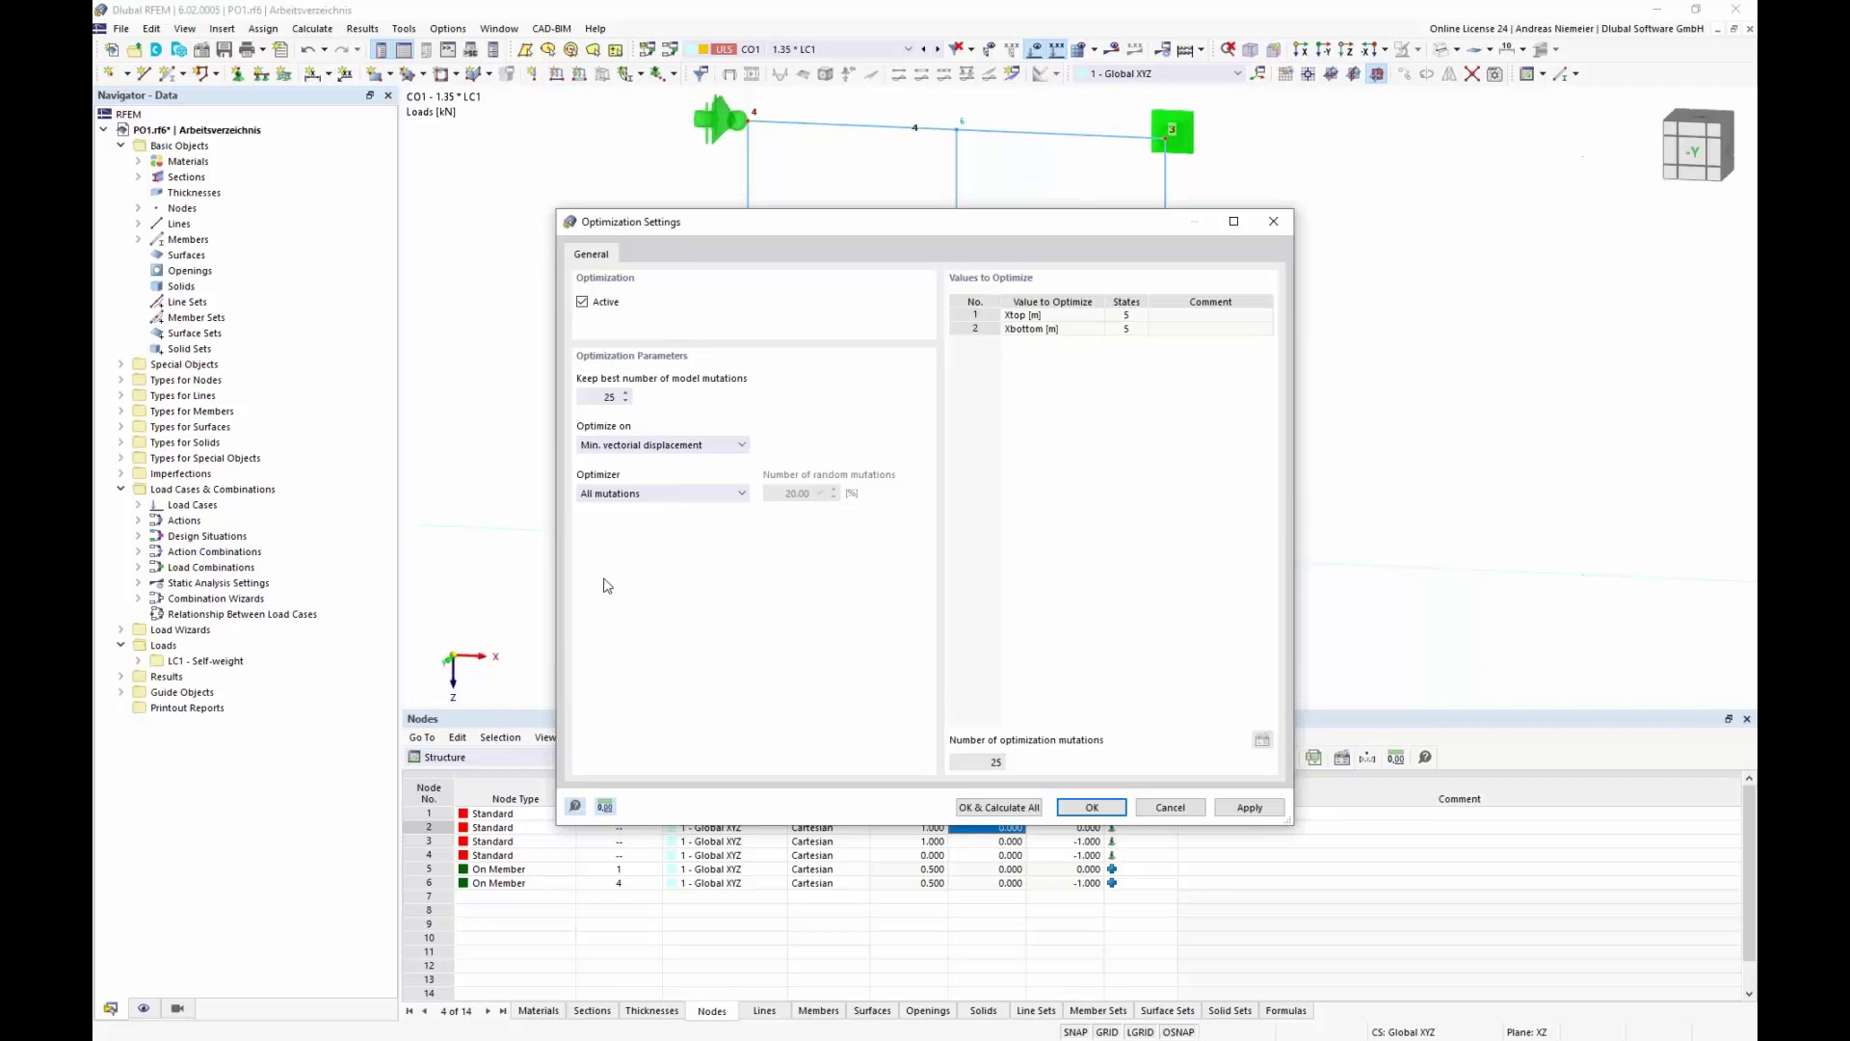
{"action": "left_click", "coordinate": [631, 501]}
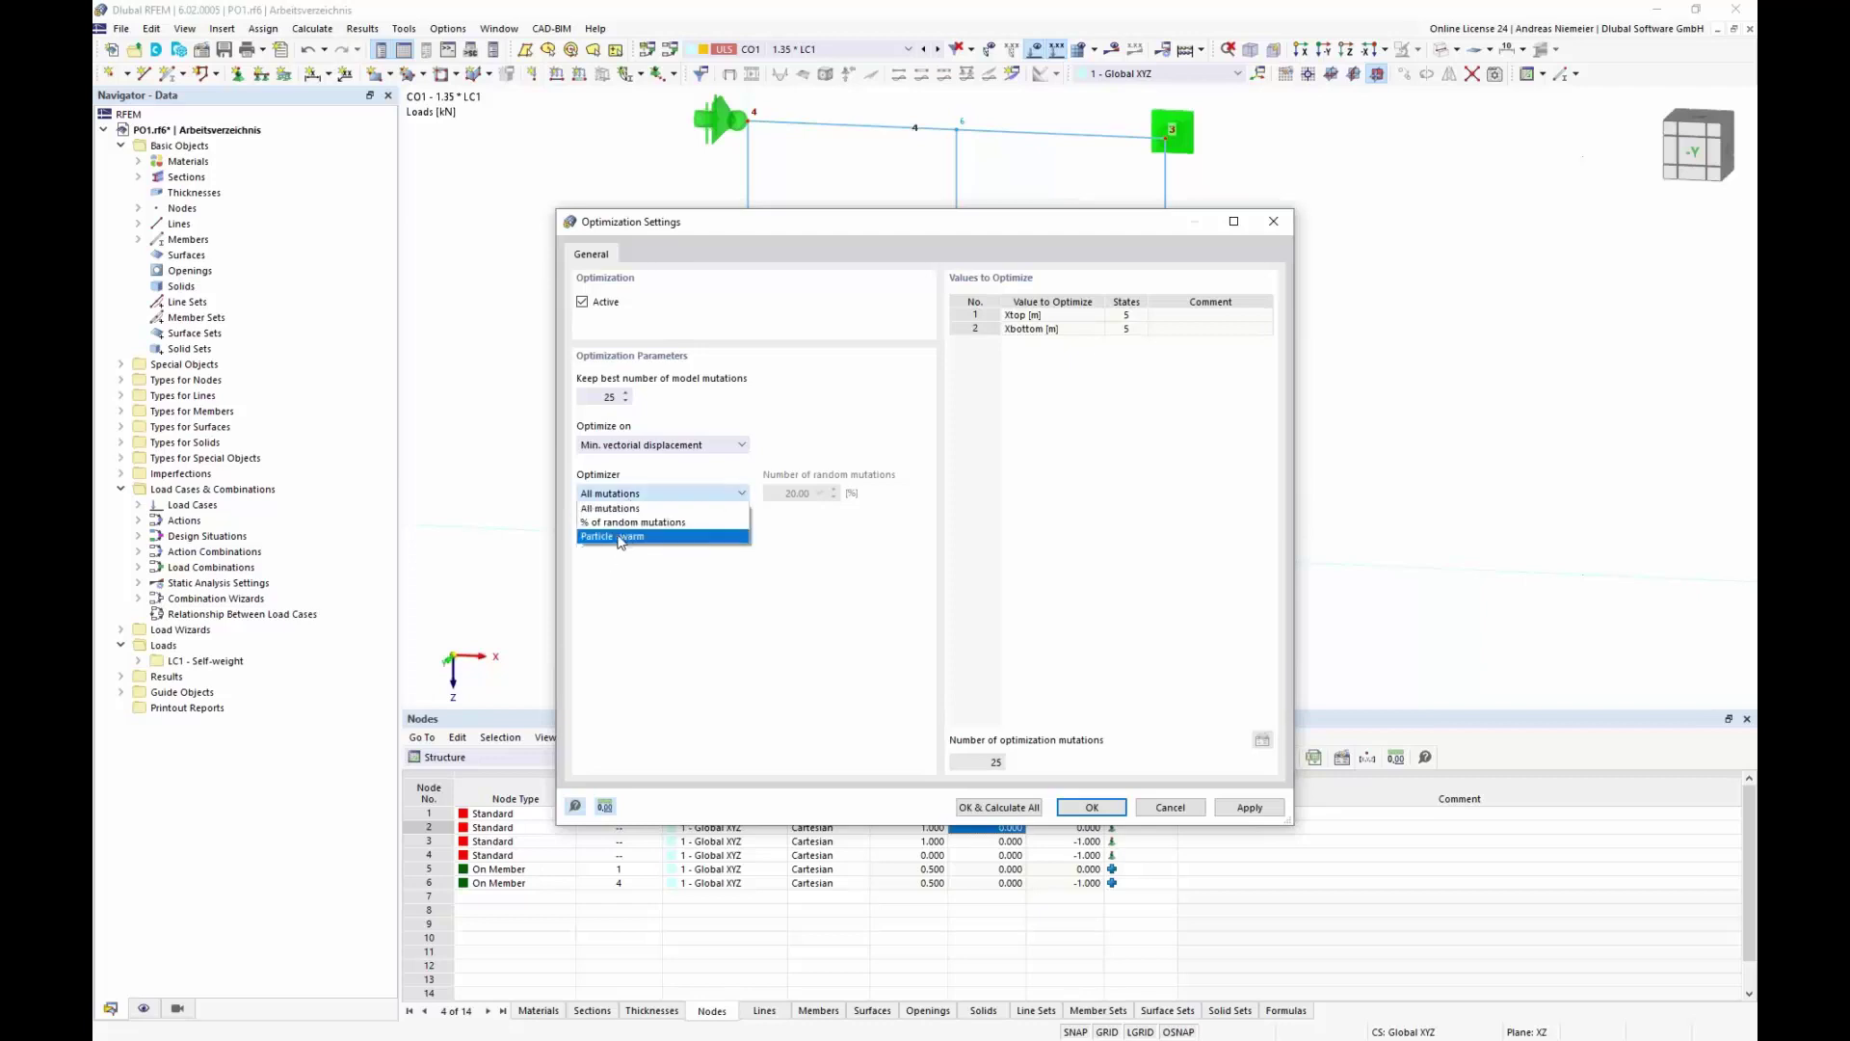
{"action": "left_click", "coordinate": [615, 540]}
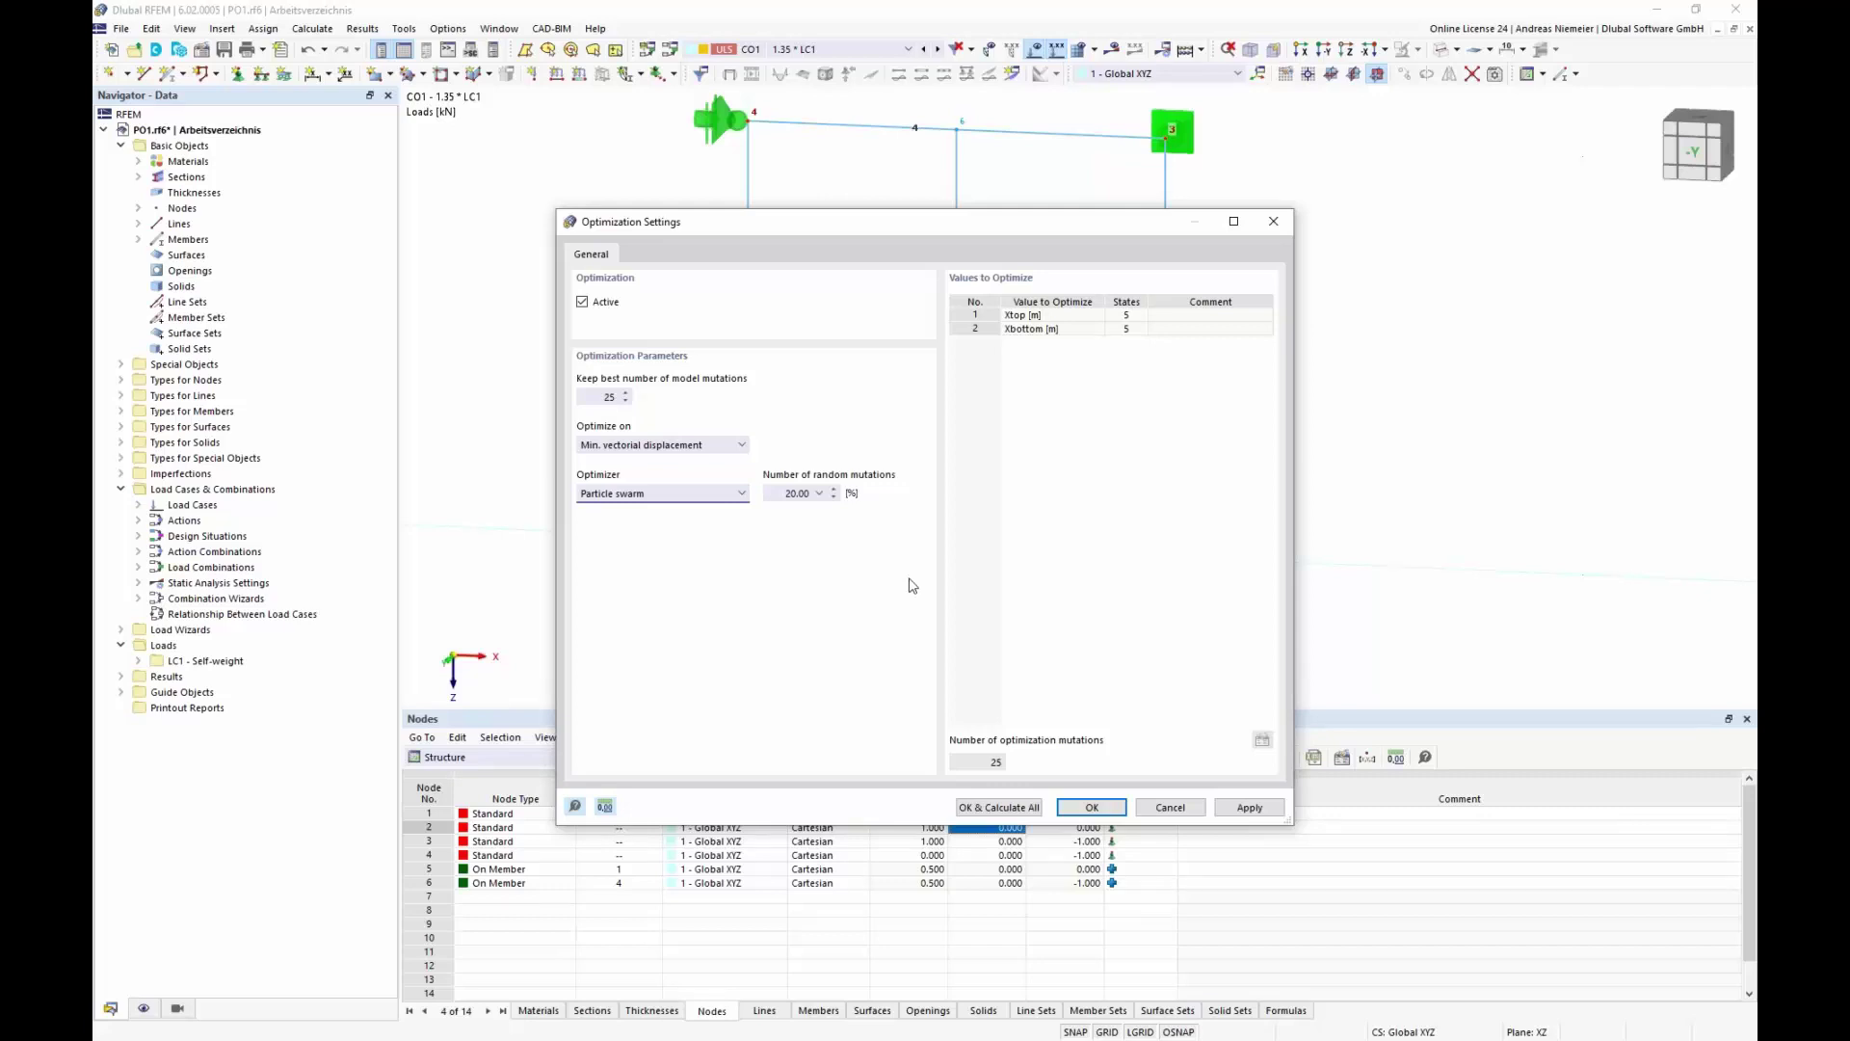
{"action": "left_click", "coordinate": [783, 495]}
{"action": "type", "text": "30"}
{"action": "left_click", "coordinate": [980, 815]}
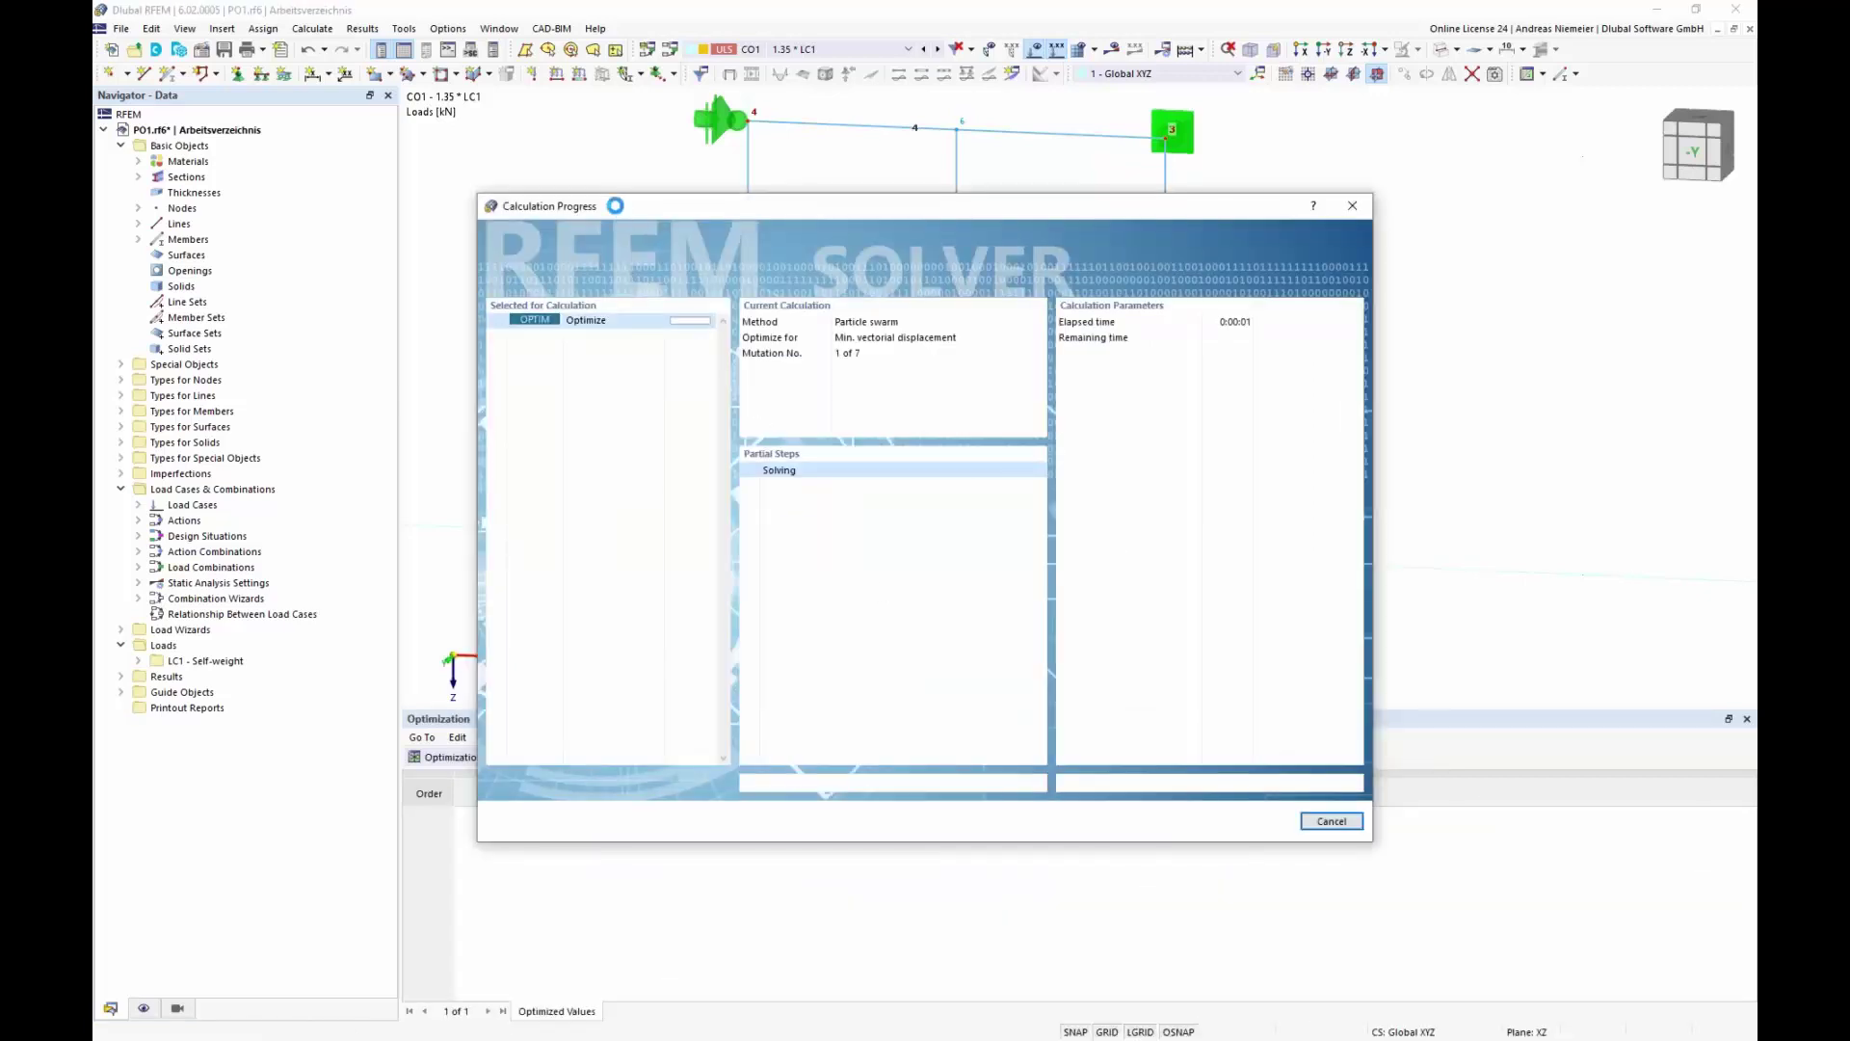
{"action": "left_click_drag", "start_coordinate": [628, 210], "coordinate": [1415, 393]}
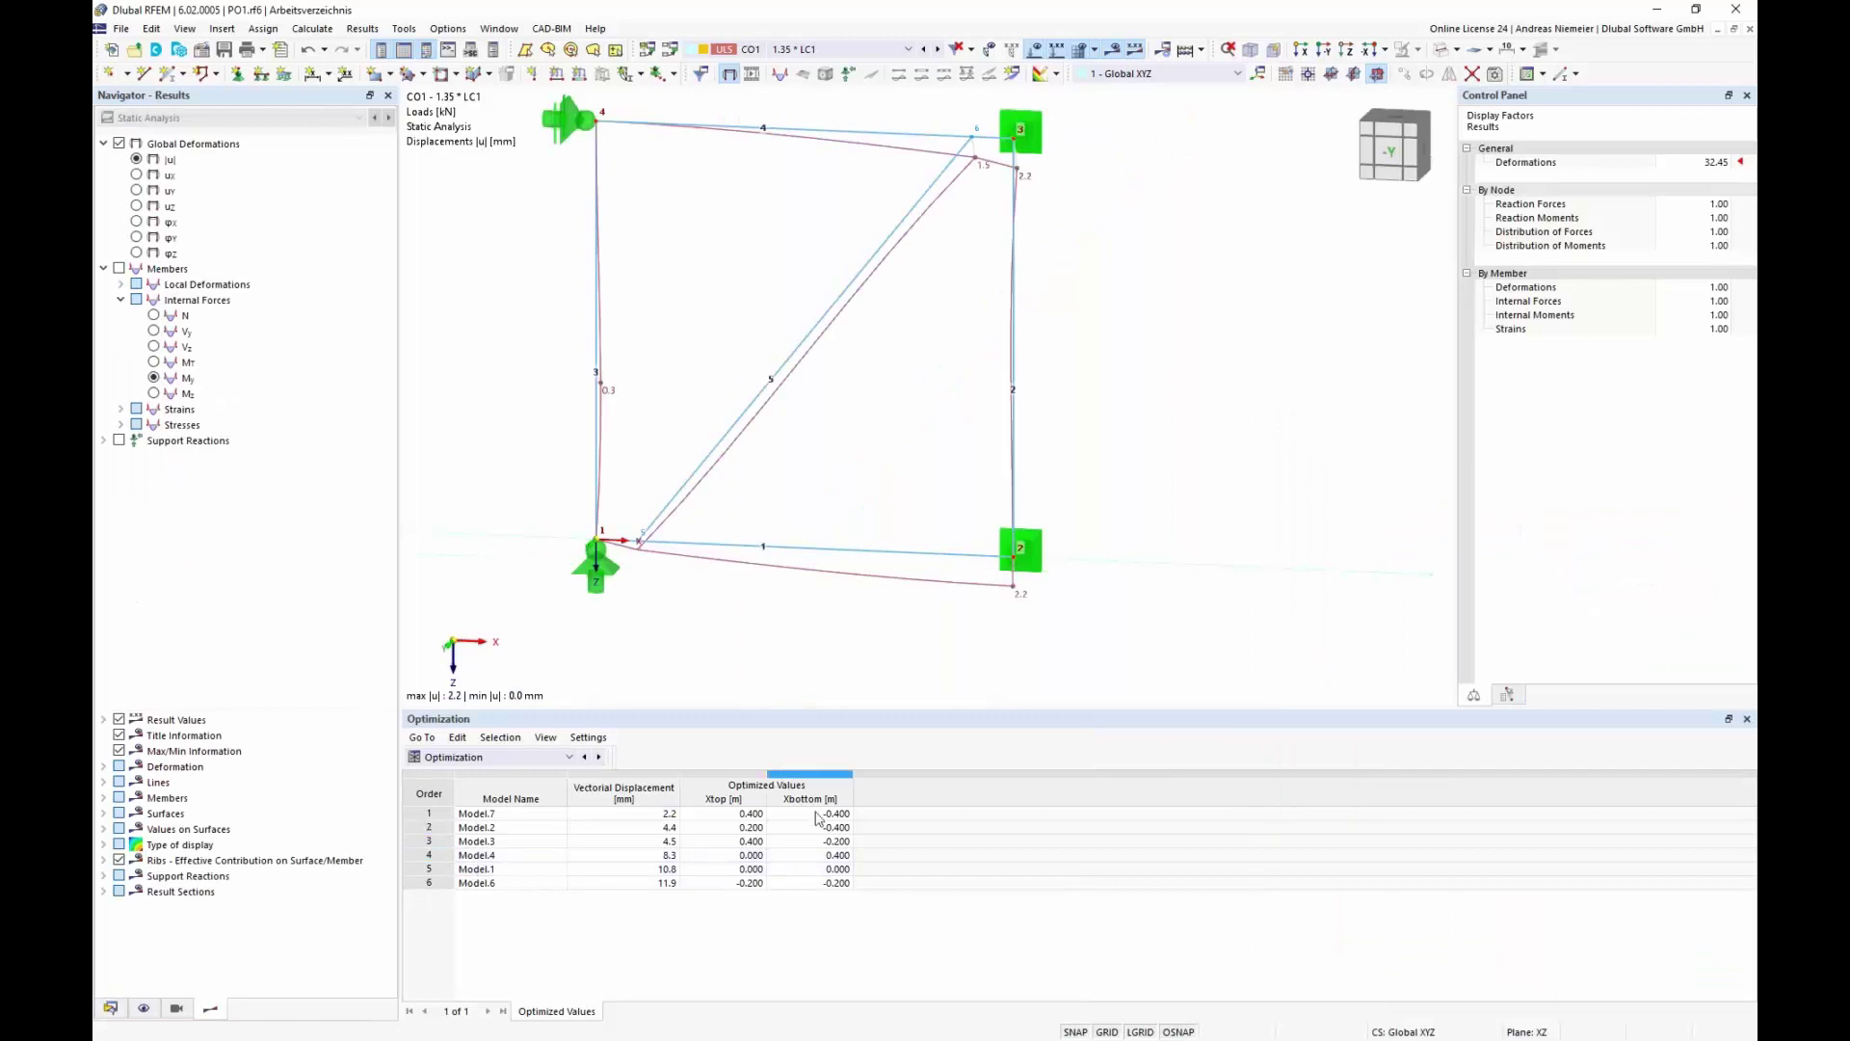
Compare the particle swarm's best-ranked variant with the Xtop/Xbottom deflection table in Excel, and return to RFEM
{"action": "left_click", "coordinate": [665, 815]}
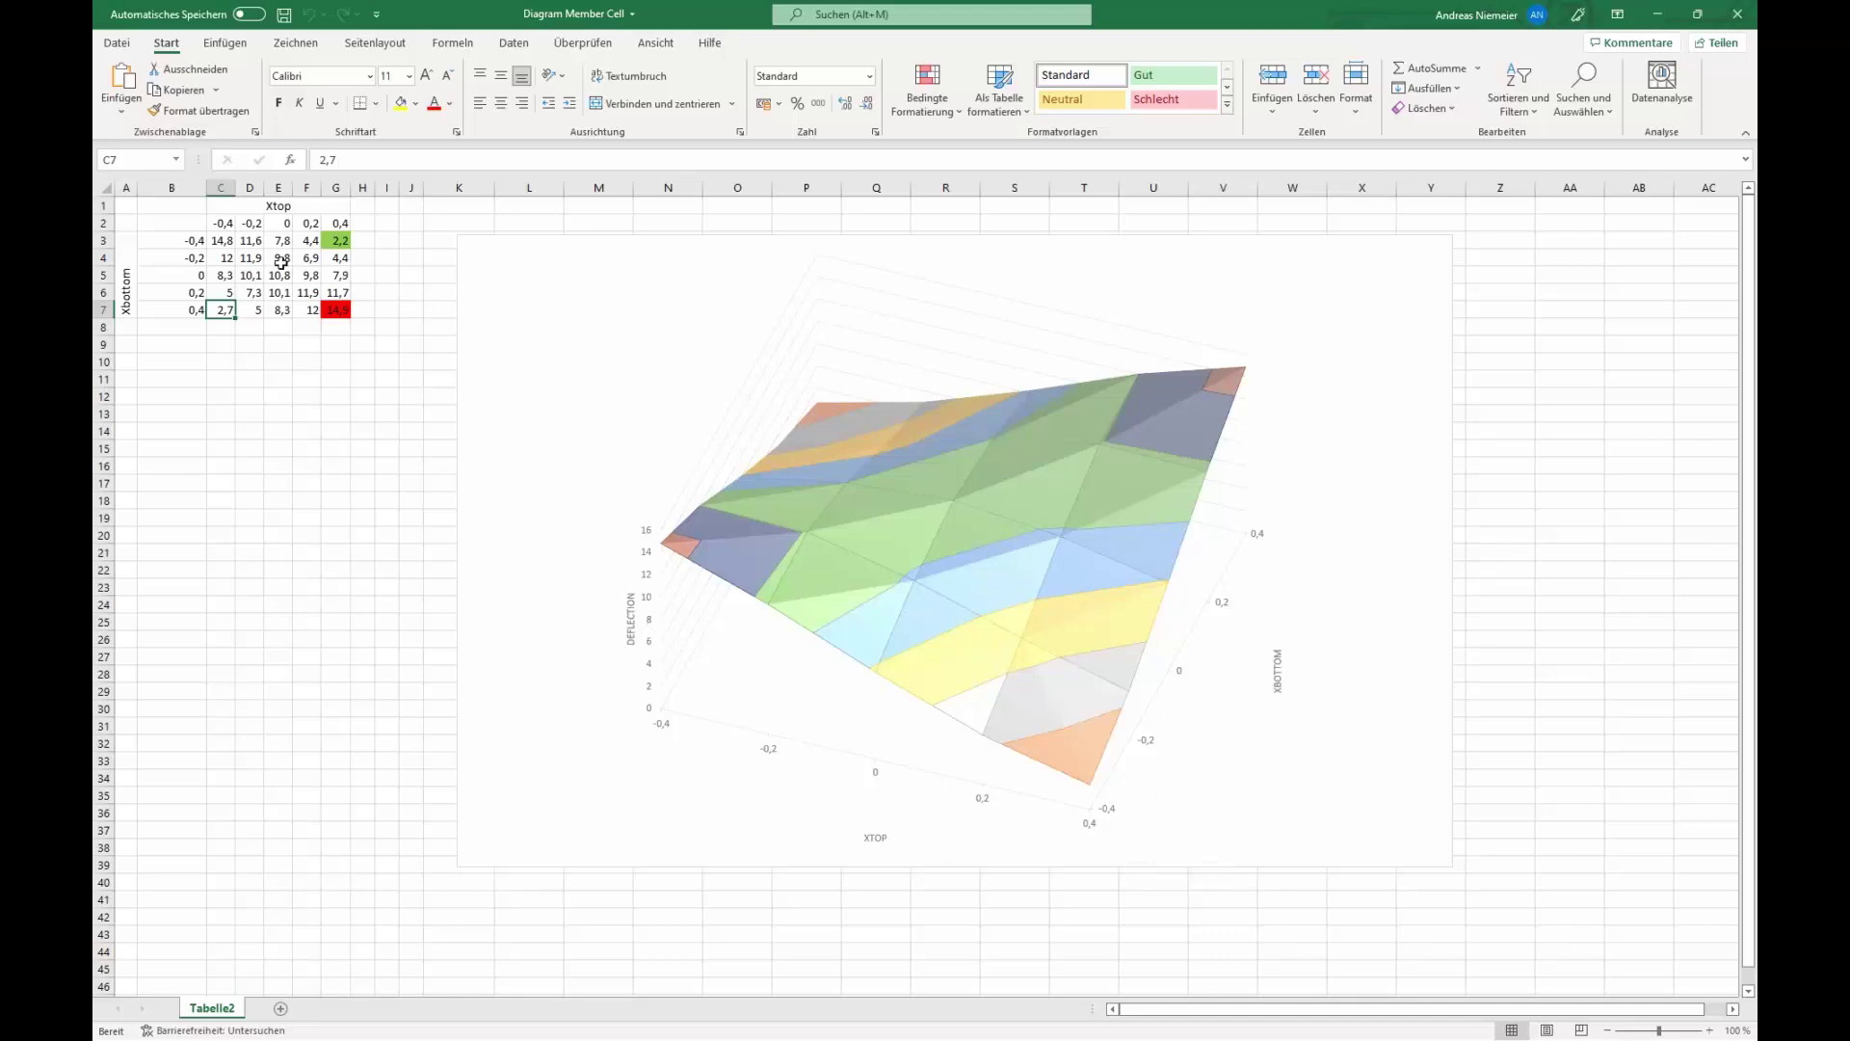
{"action": "left_click", "coordinate": [189, 241]}
{"action": "left_click", "coordinate": [250, 222]}
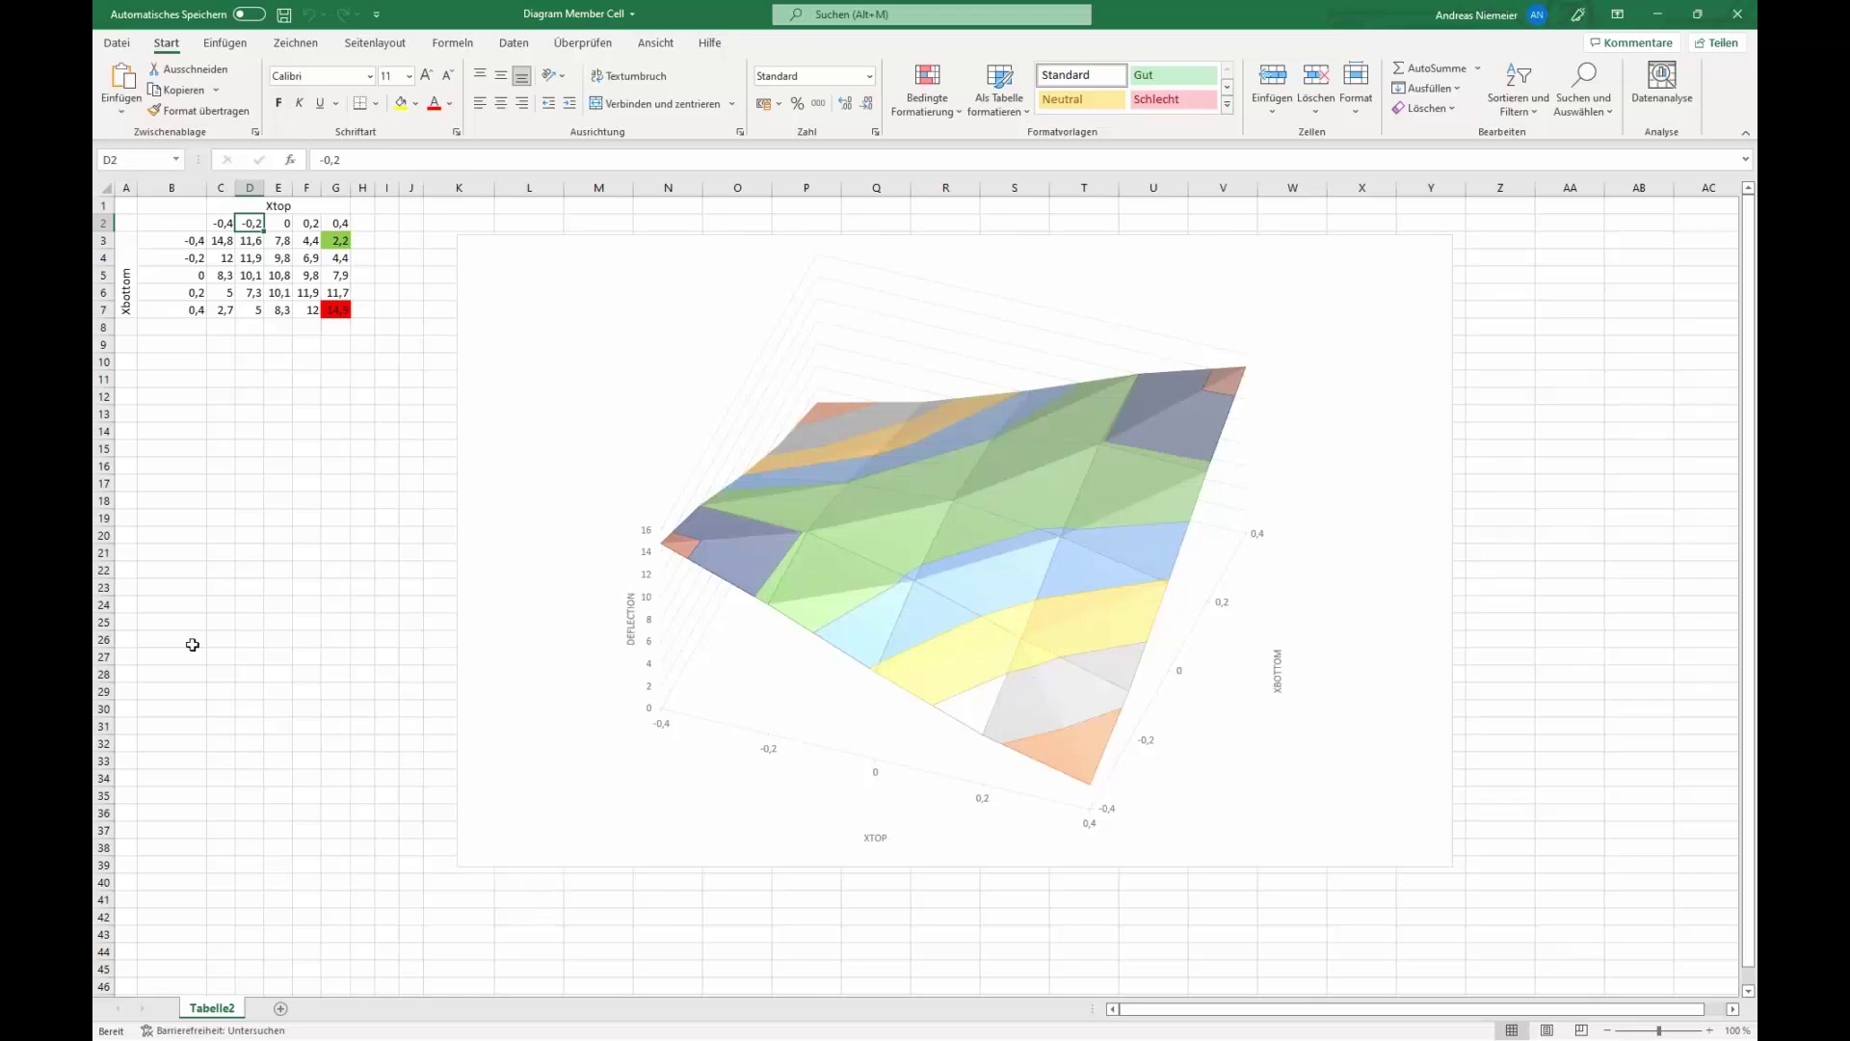
{"action": "key", "text": "alt+Tab"}
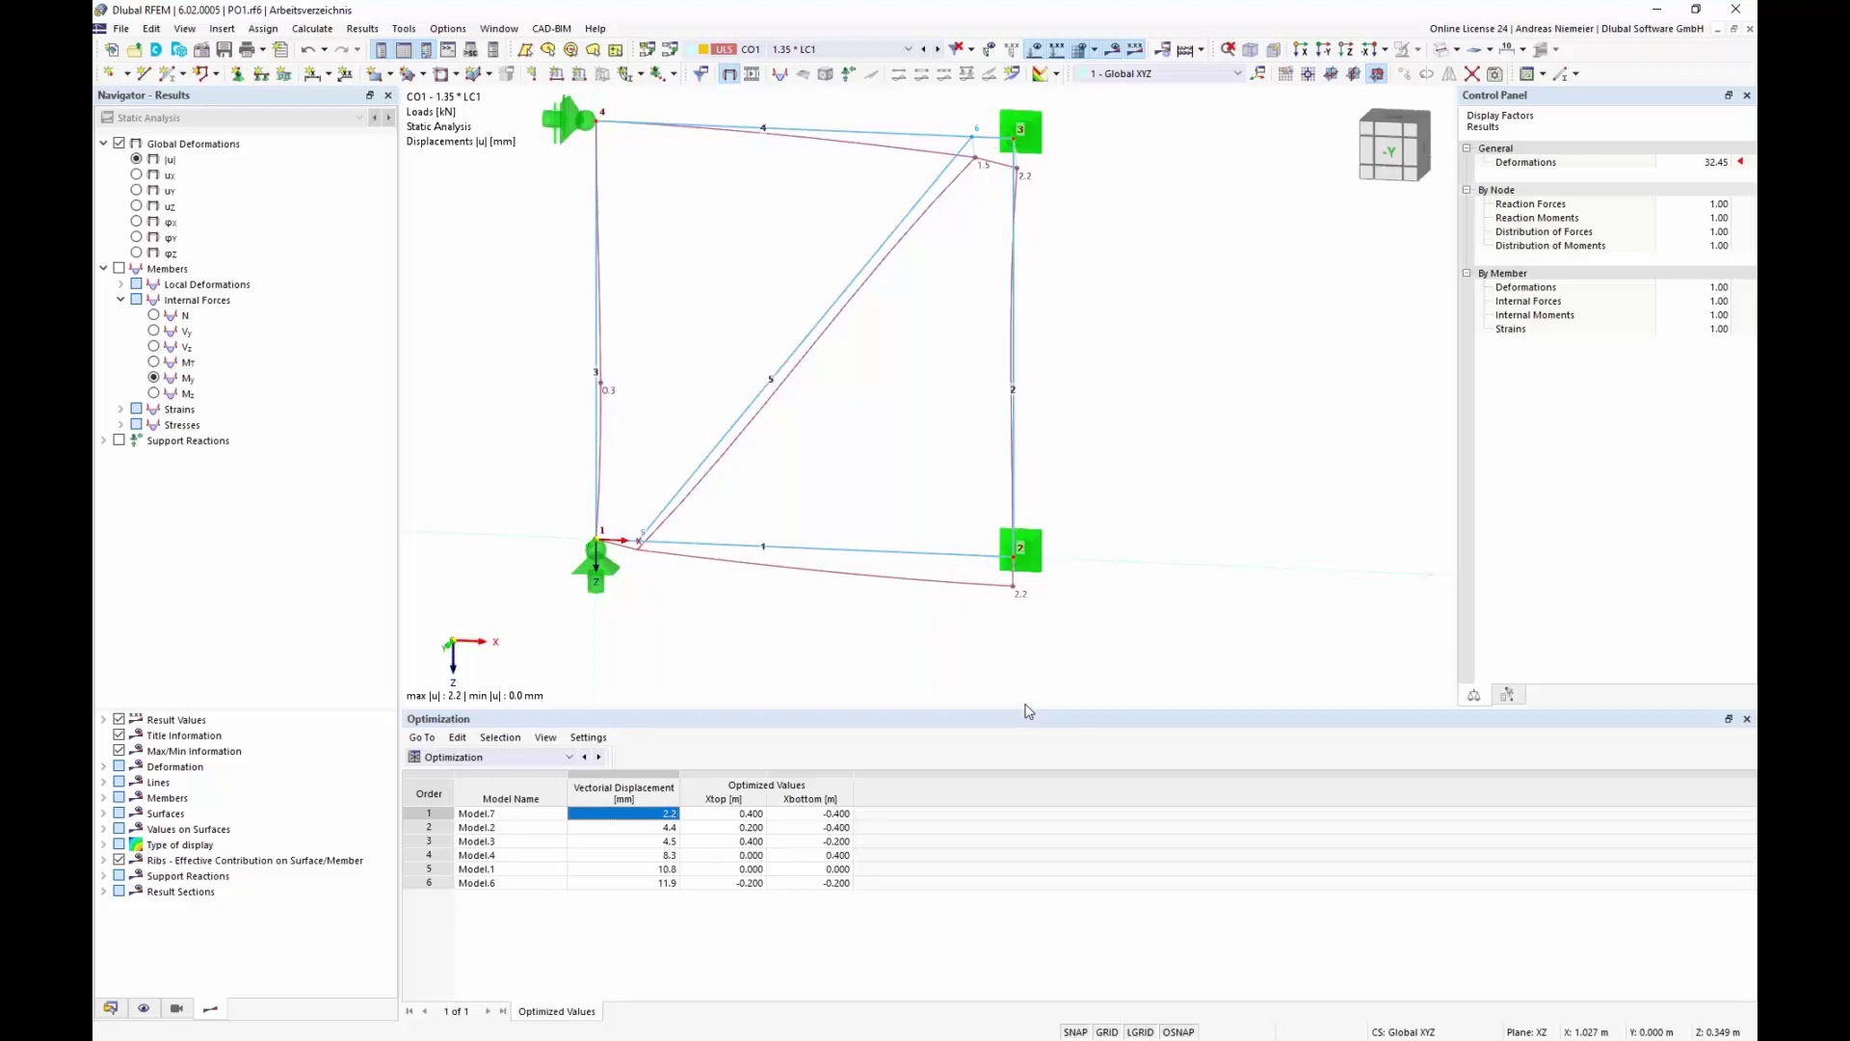
Review the Xtop and Xbottom definitions and optimization ranges in the global parameters without changing them
{"action": "scroll", "coordinate": [848, 391], "scroll_direction": "down", "scroll_amount": 3}
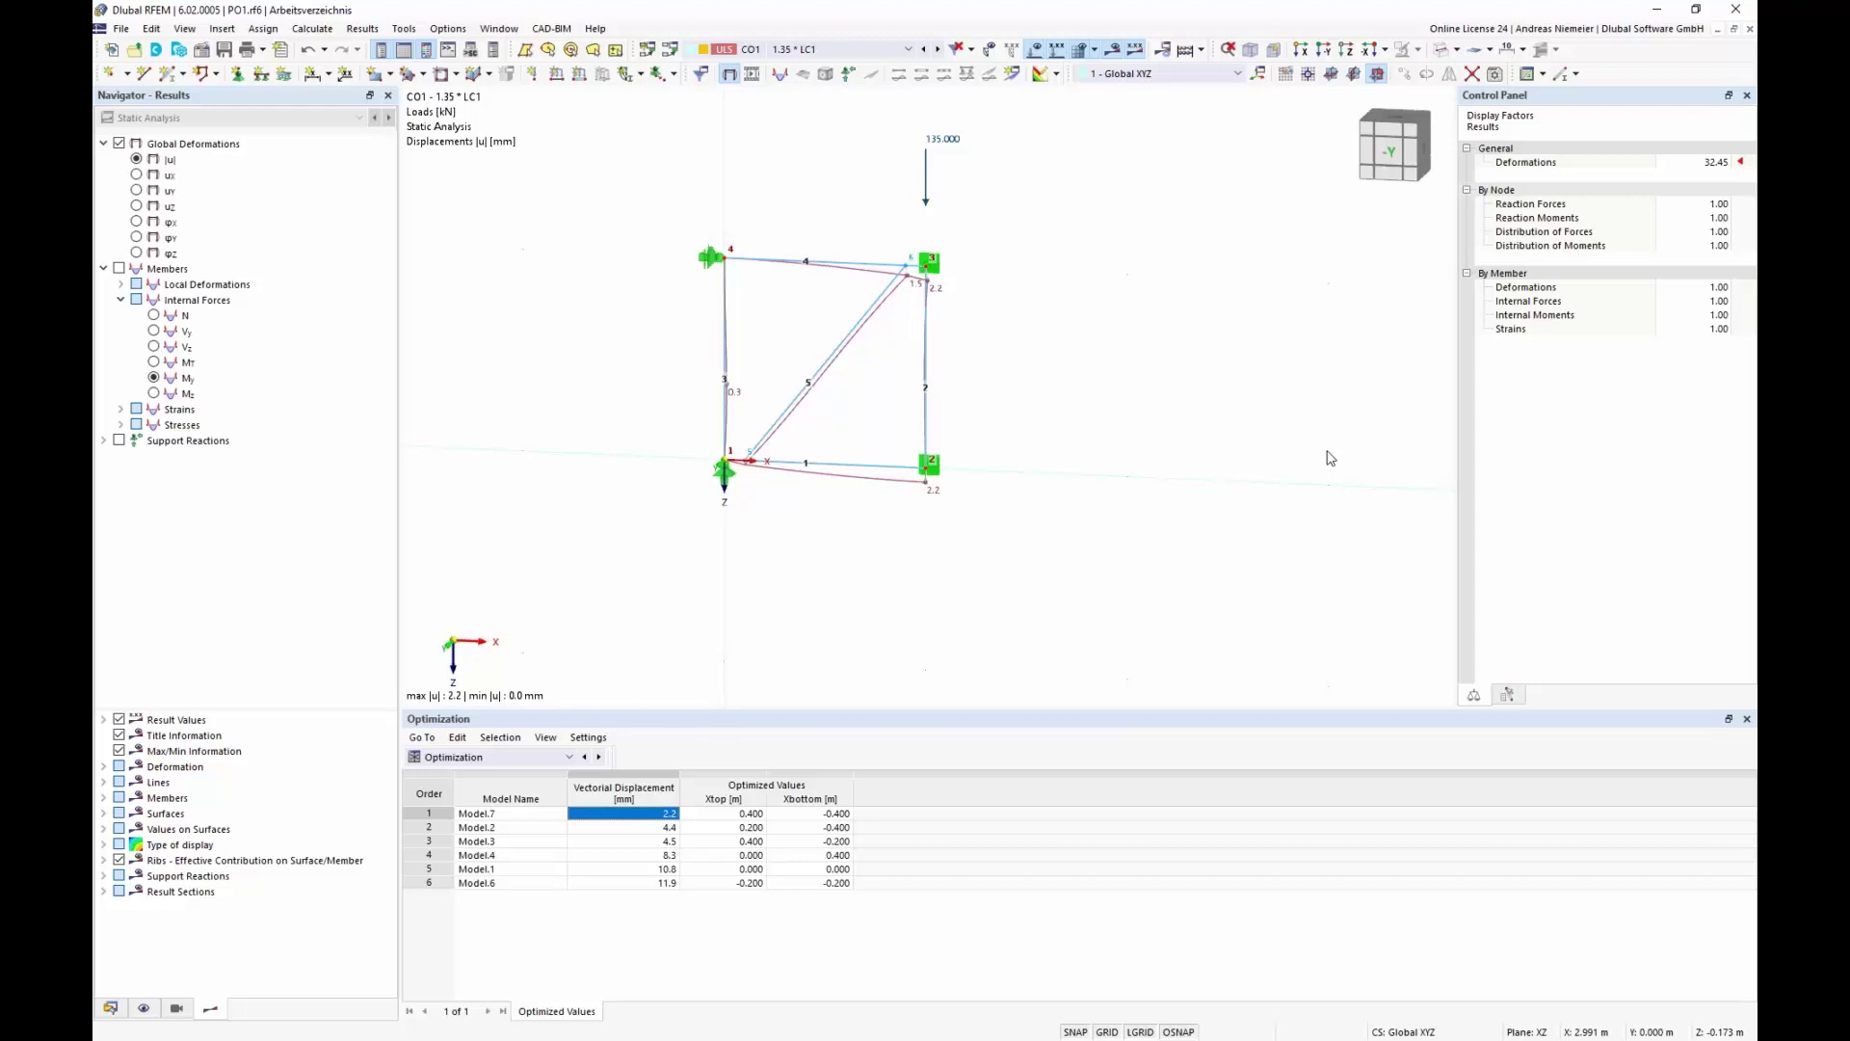
{"action": "left_click", "coordinate": [495, 757]}
{"action": "left_click", "coordinate": [498, 771]}
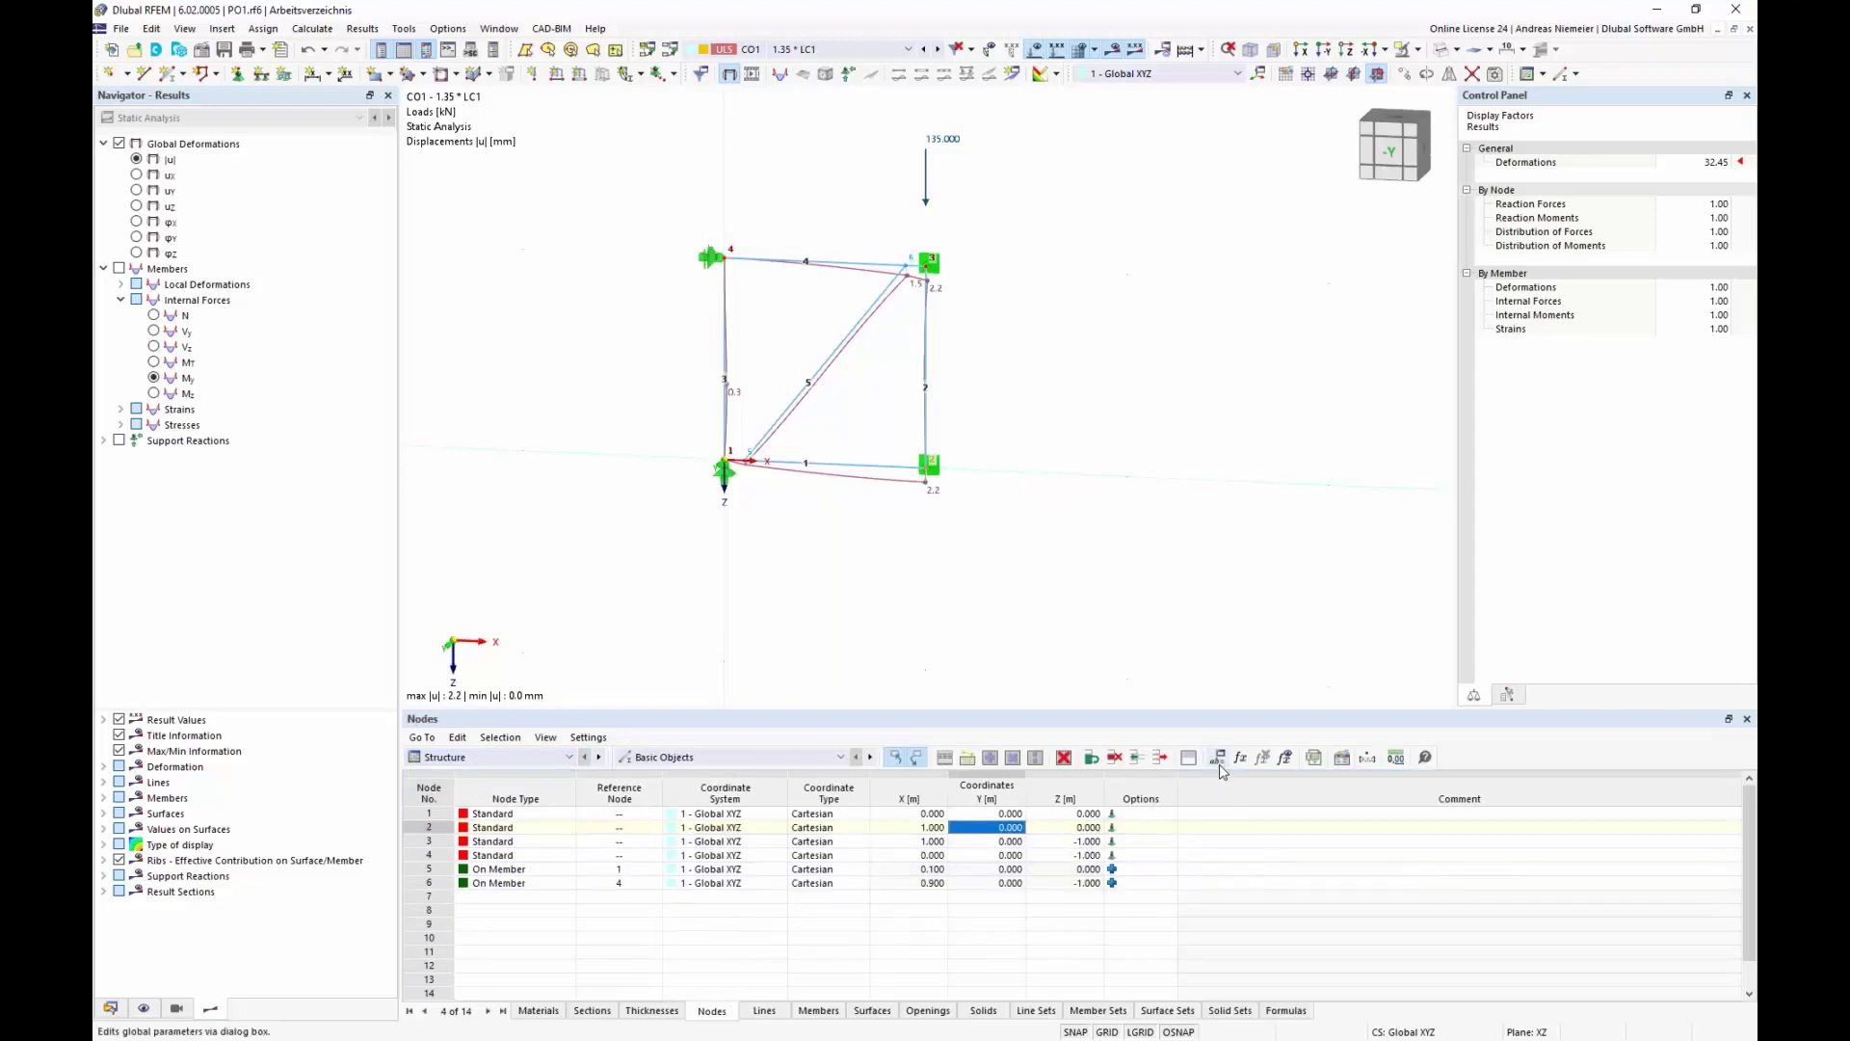
{"action": "left_click", "coordinate": [1219, 765]}
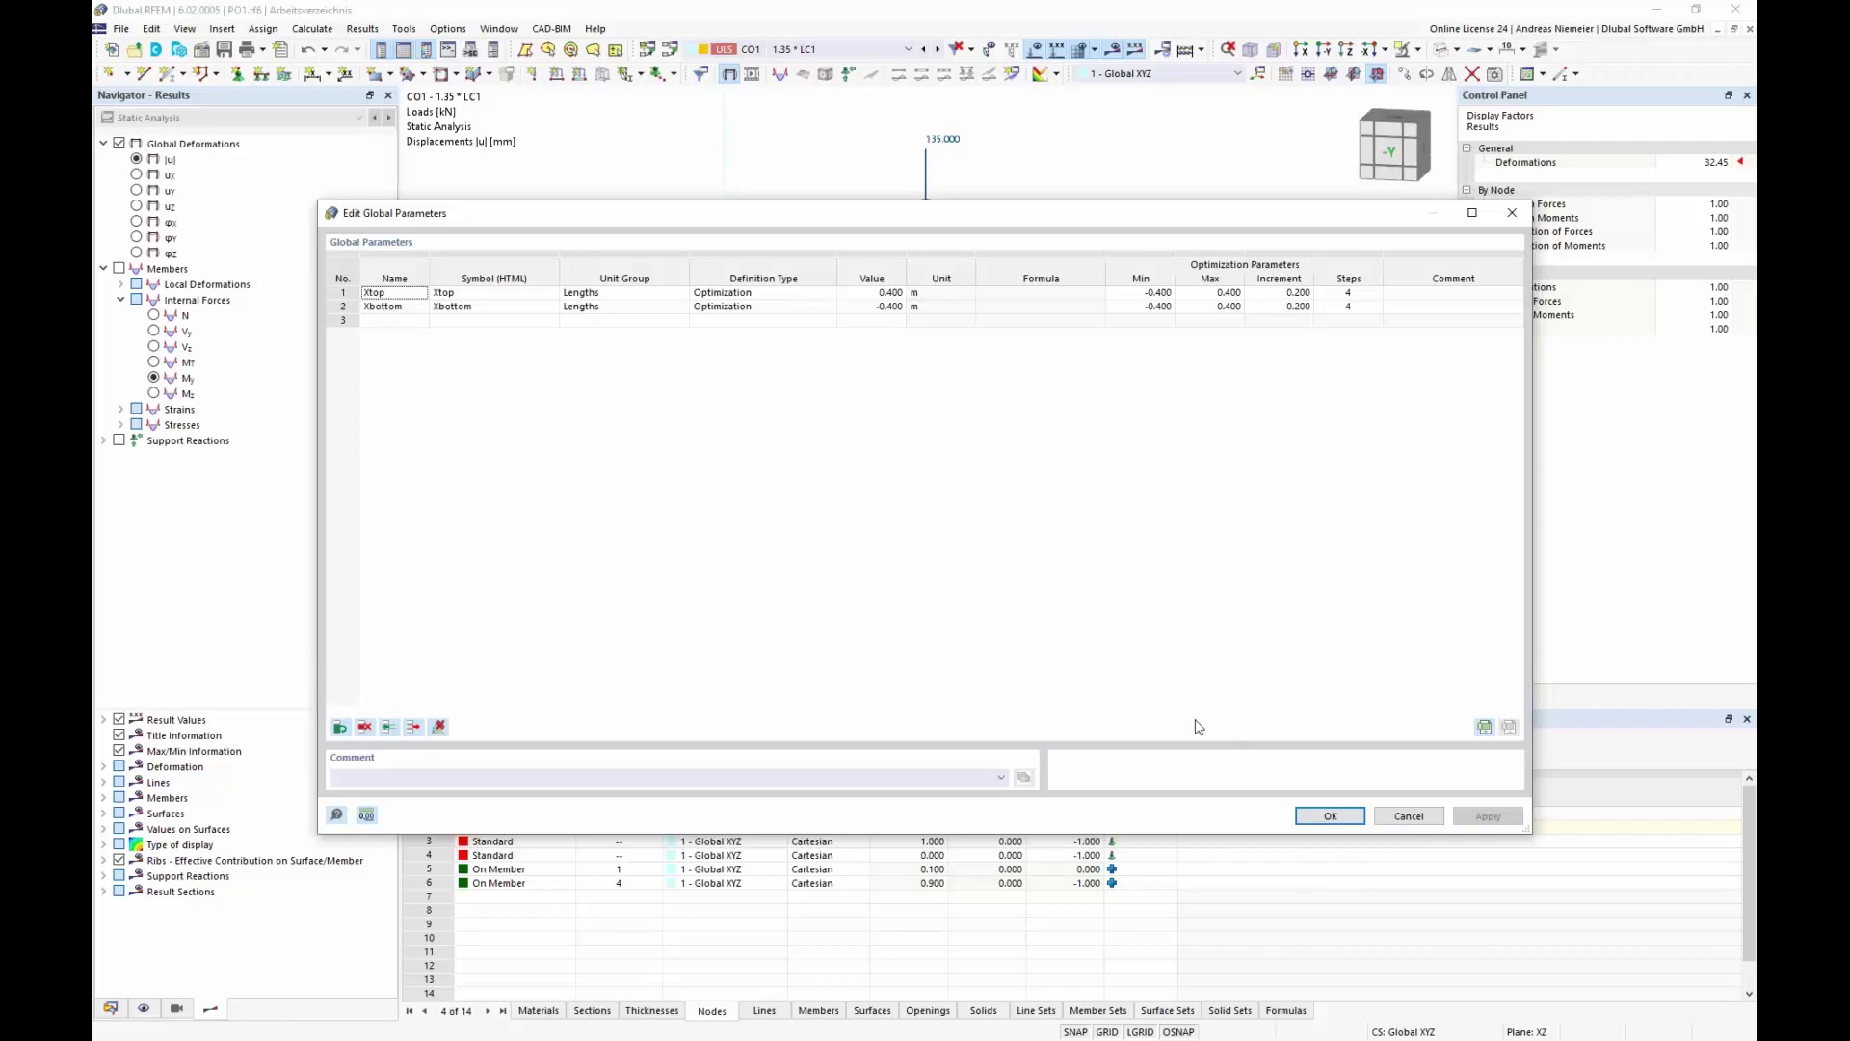
{"action": "left_click", "coordinate": [1009, 473]}
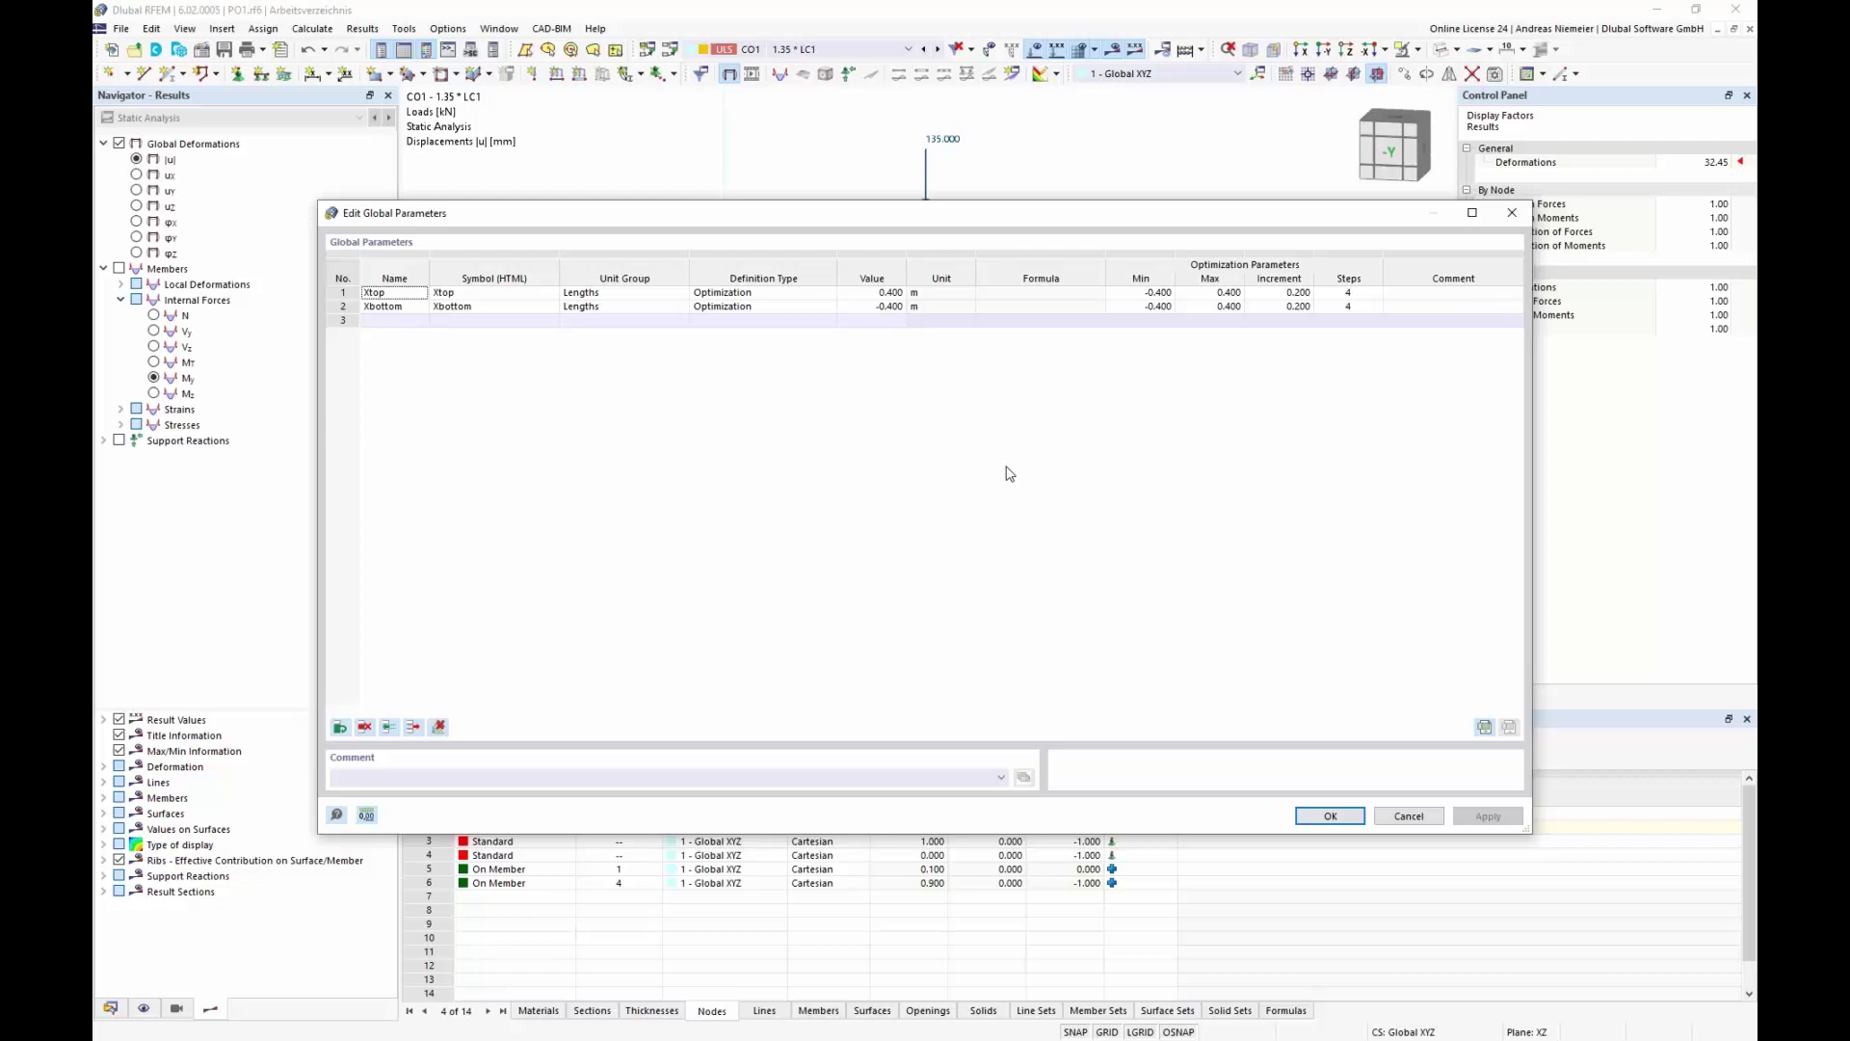
{"action": "left_click", "coordinate": [1406, 816]}
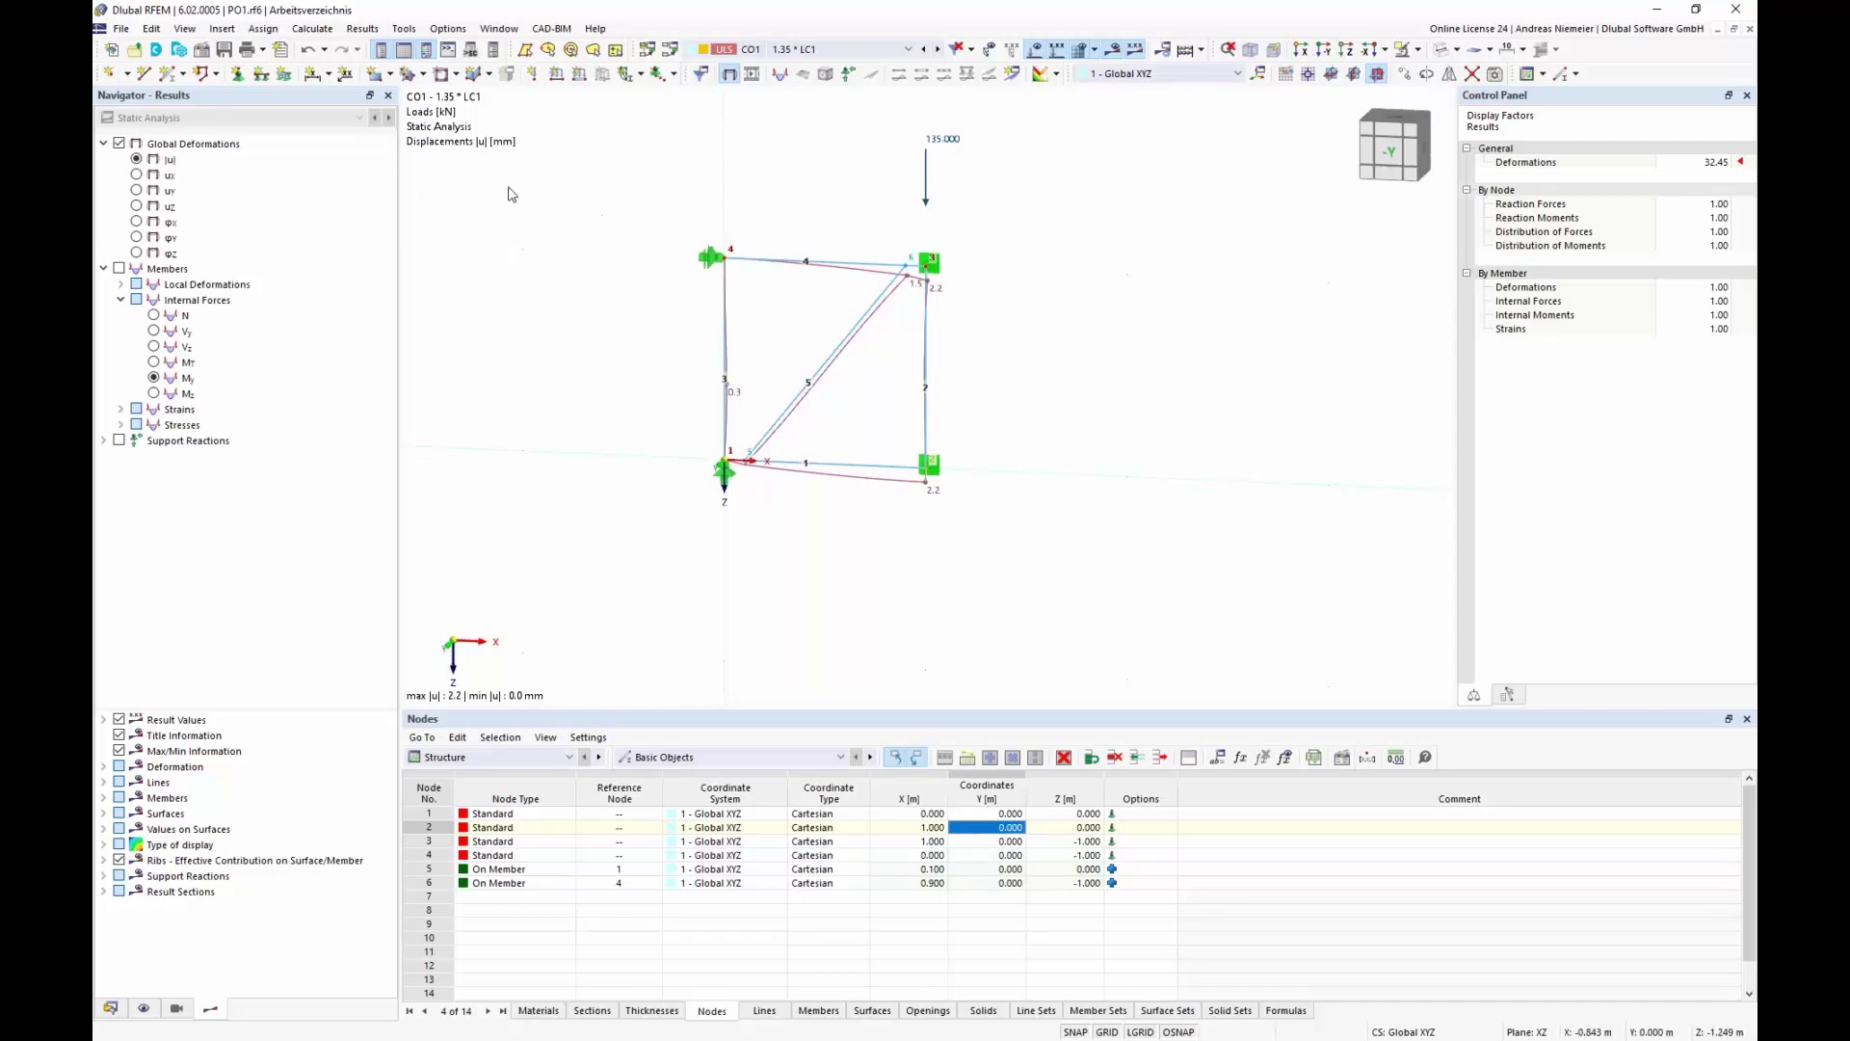
Close the current model PO1
{"action": "left_click", "coordinate": [121, 28]}
{"action": "left_click", "coordinate": [196, 108]}
{"action": "left_click", "coordinate": [965, 598]}
Create a new 3D model named PO2 with the Optimization & Costs / CO2 Emission Estimation add-on activated
{"action": "left_click", "coordinate": [108, 29]}
{"action": "left_click", "coordinate": [145, 65]}
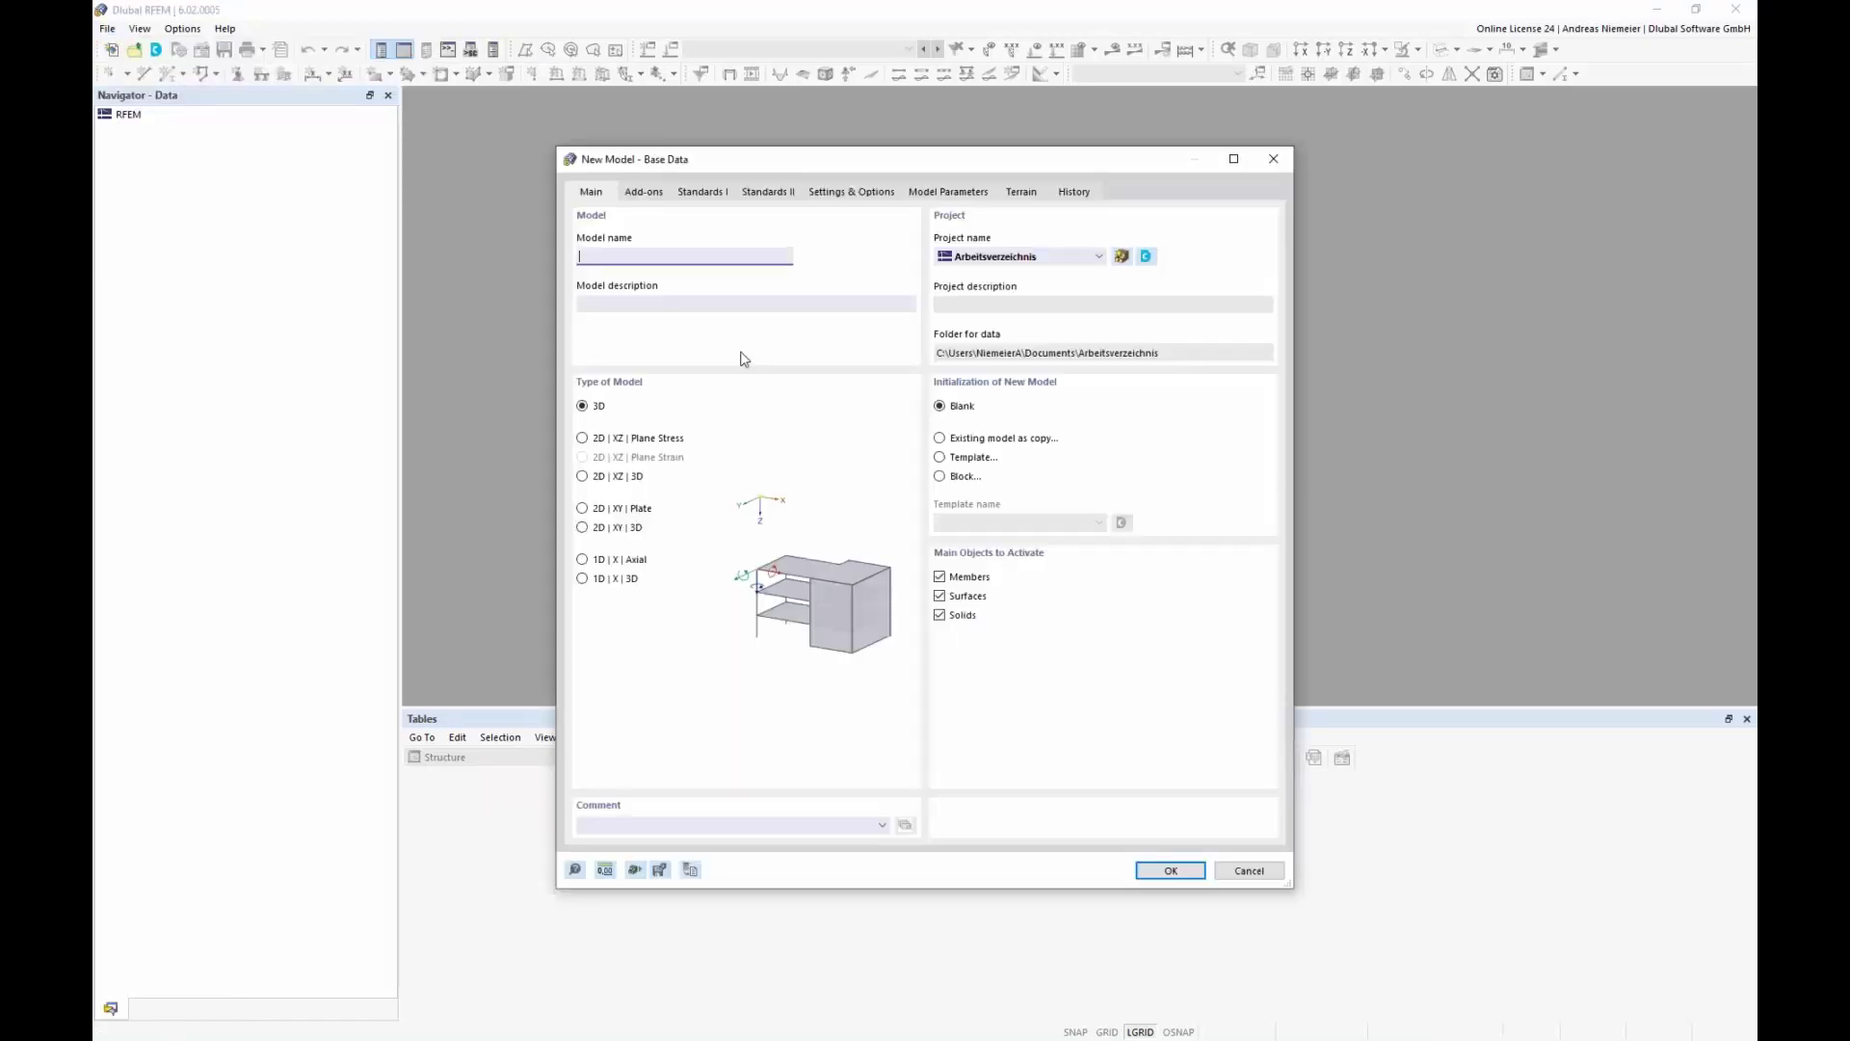
{"action": "type", "text": "PO2"}
{"action": "left_click", "coordinate": [643, 192]}
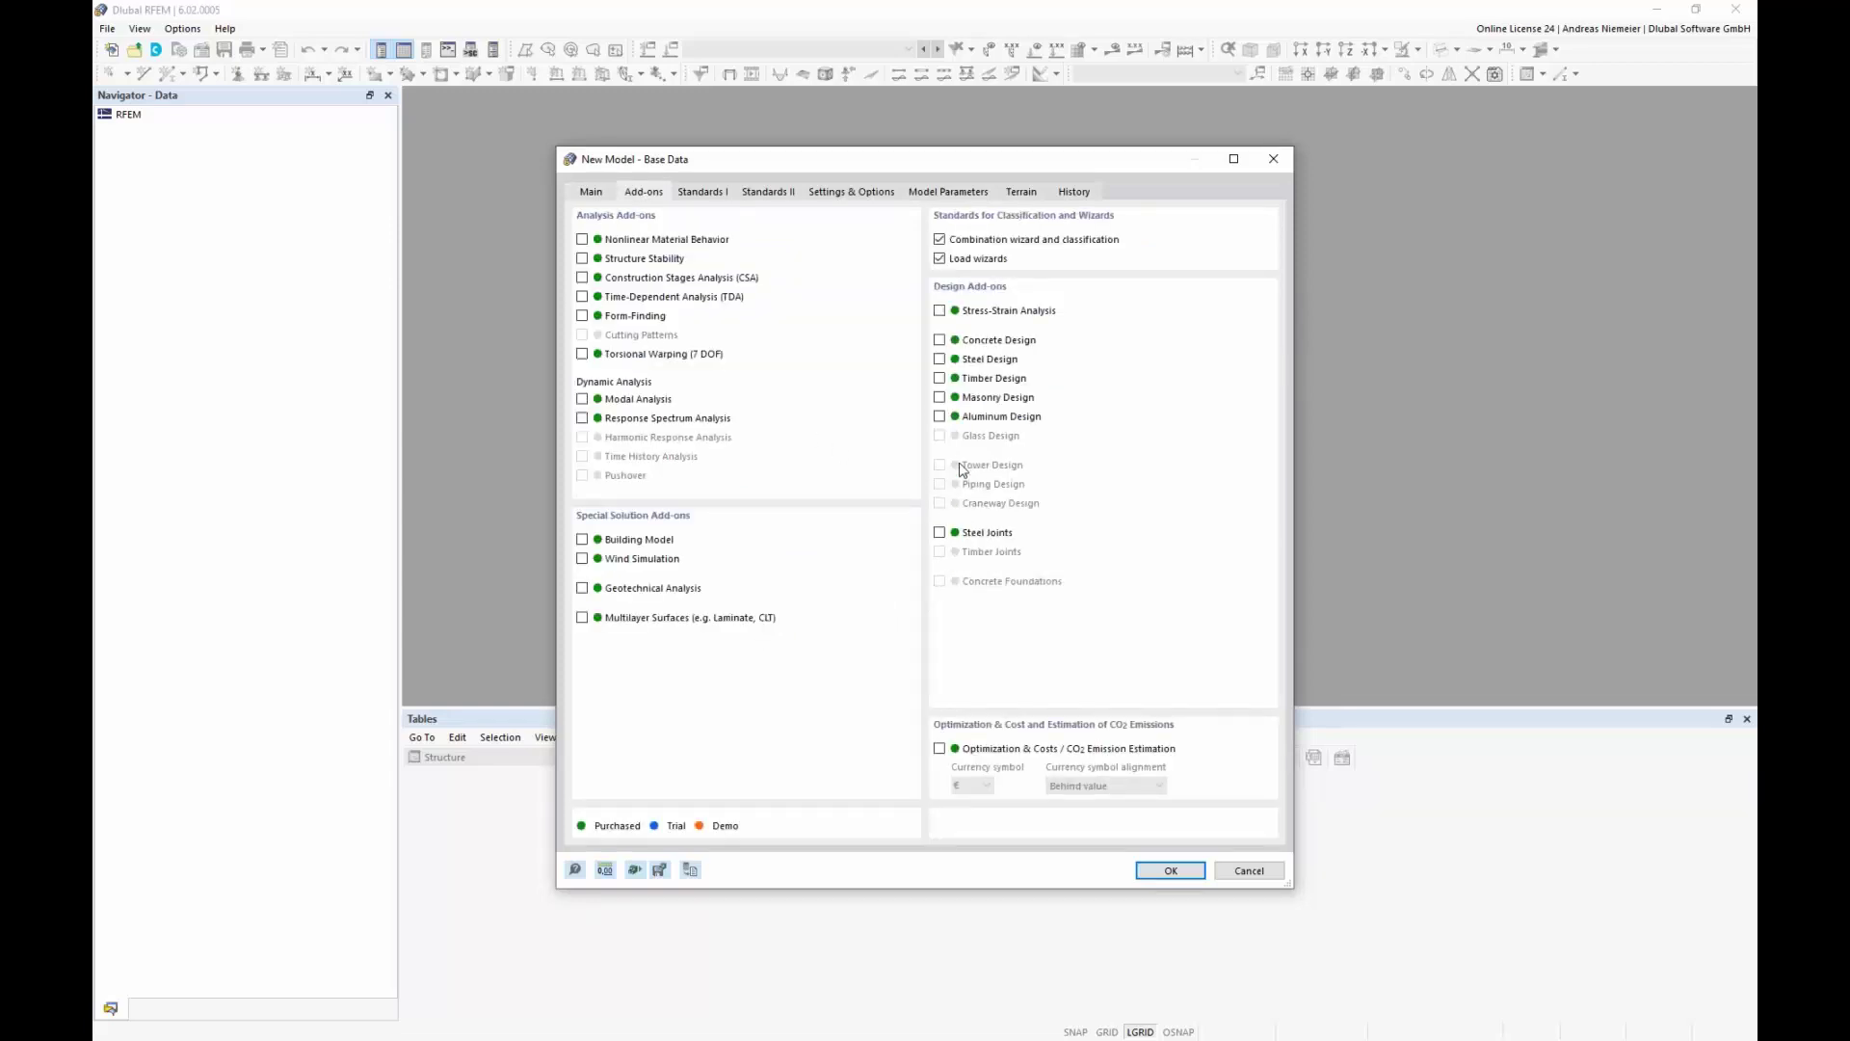
{"action": "left_click", "coordinate": [957, 750]}
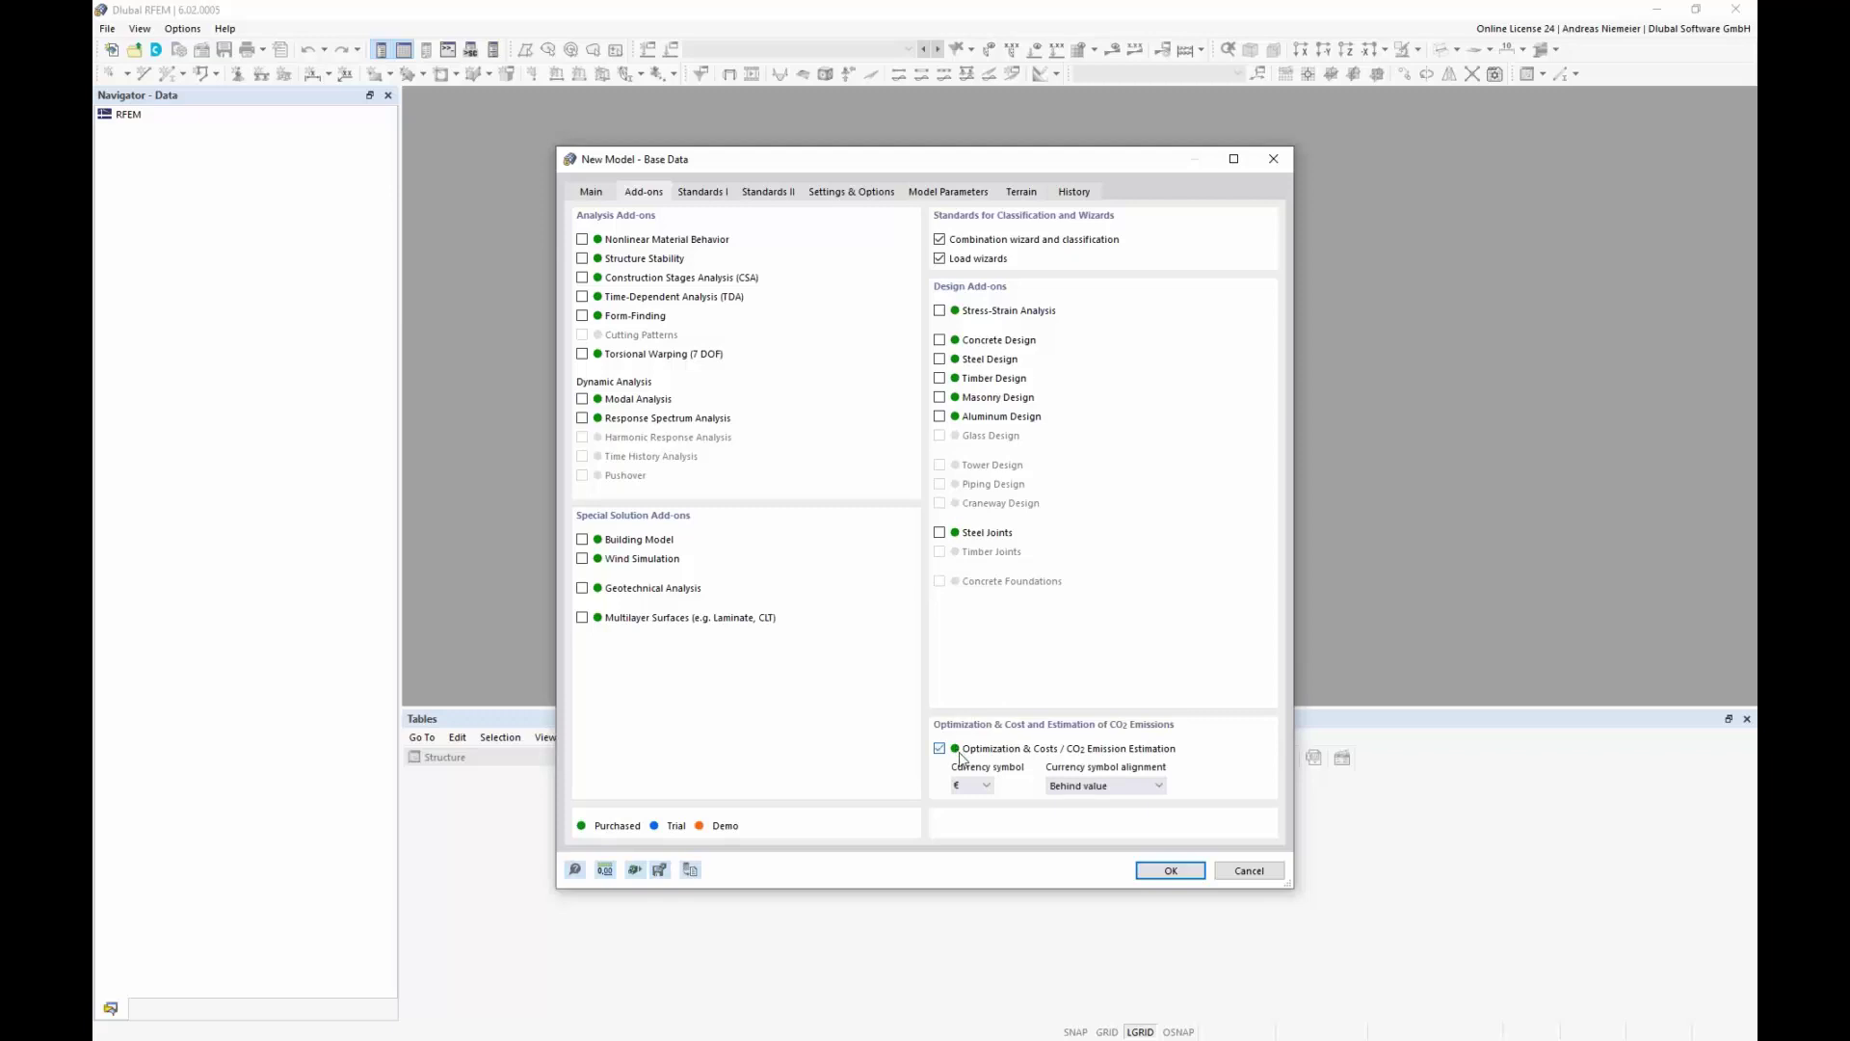
{"action": "left_click", "coordinate": [1172, 871]}
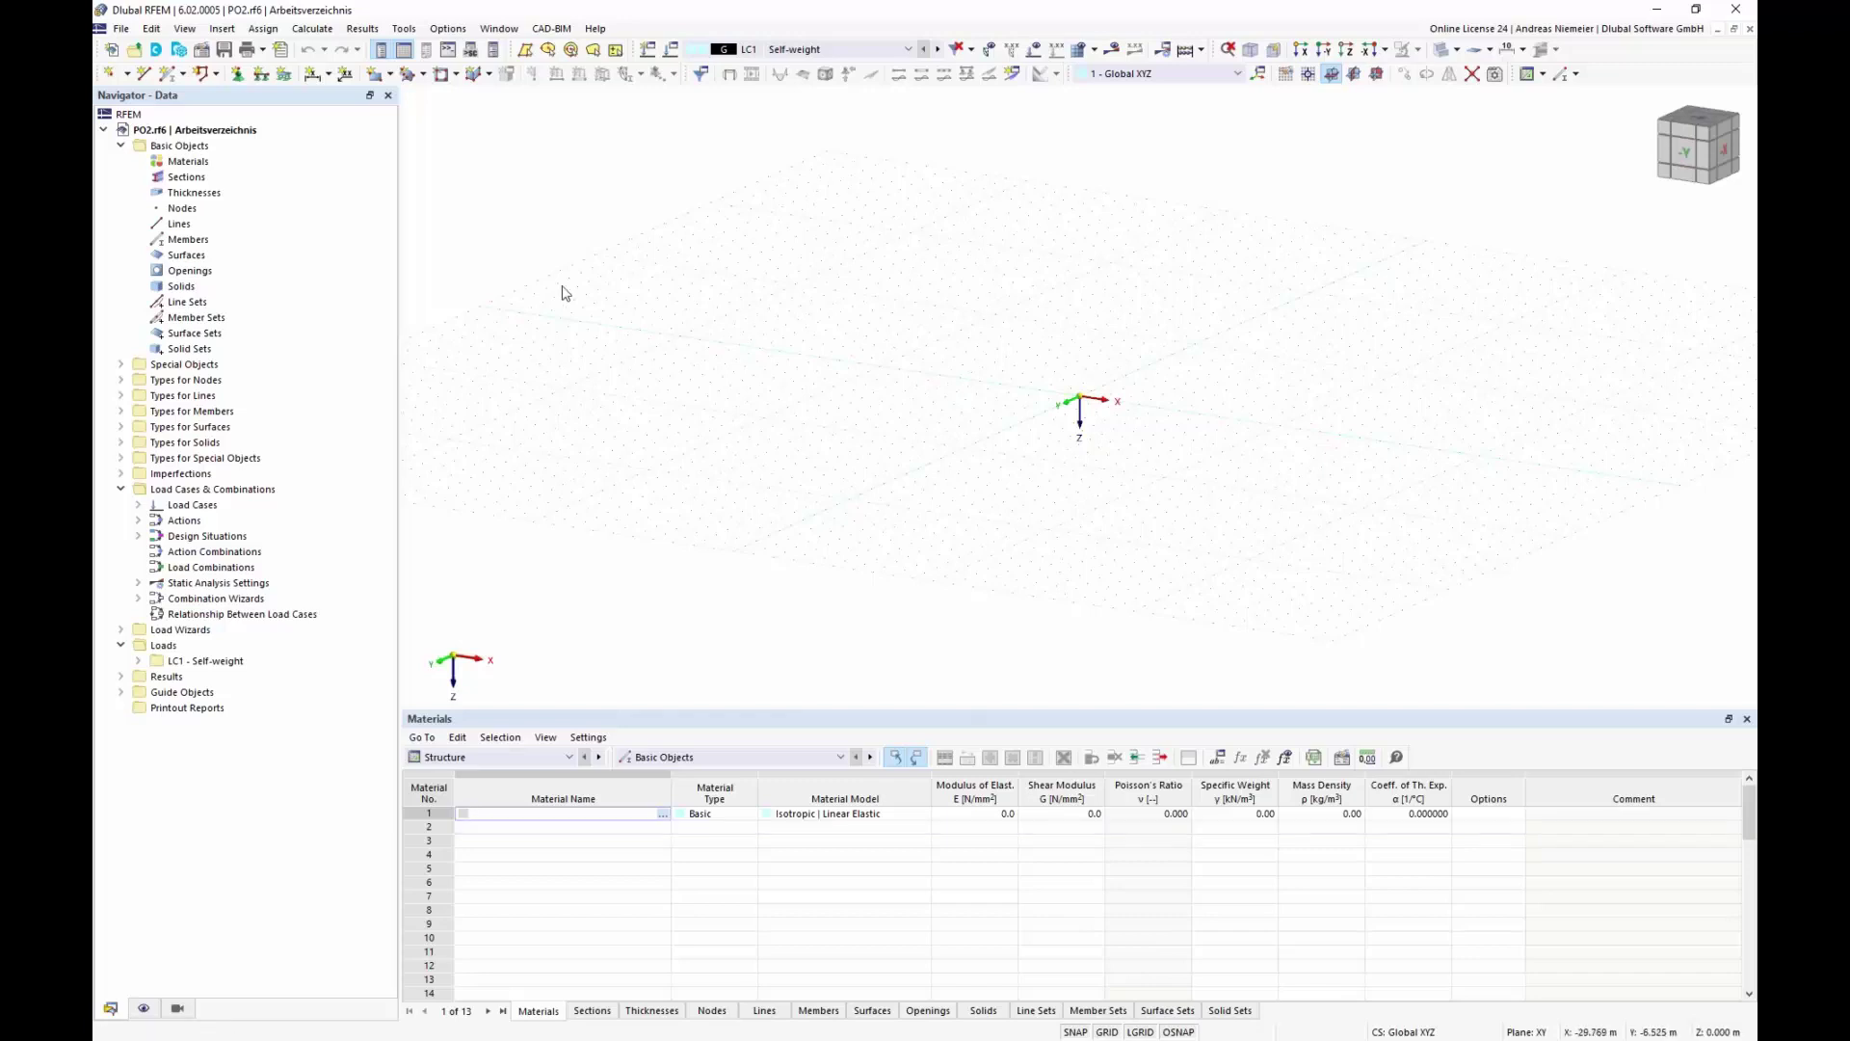
Show the Console and the Script Manager, viewing the node entries in the Insert Object Property list
{"action": "left_click", "coordinate": [449, 50]}
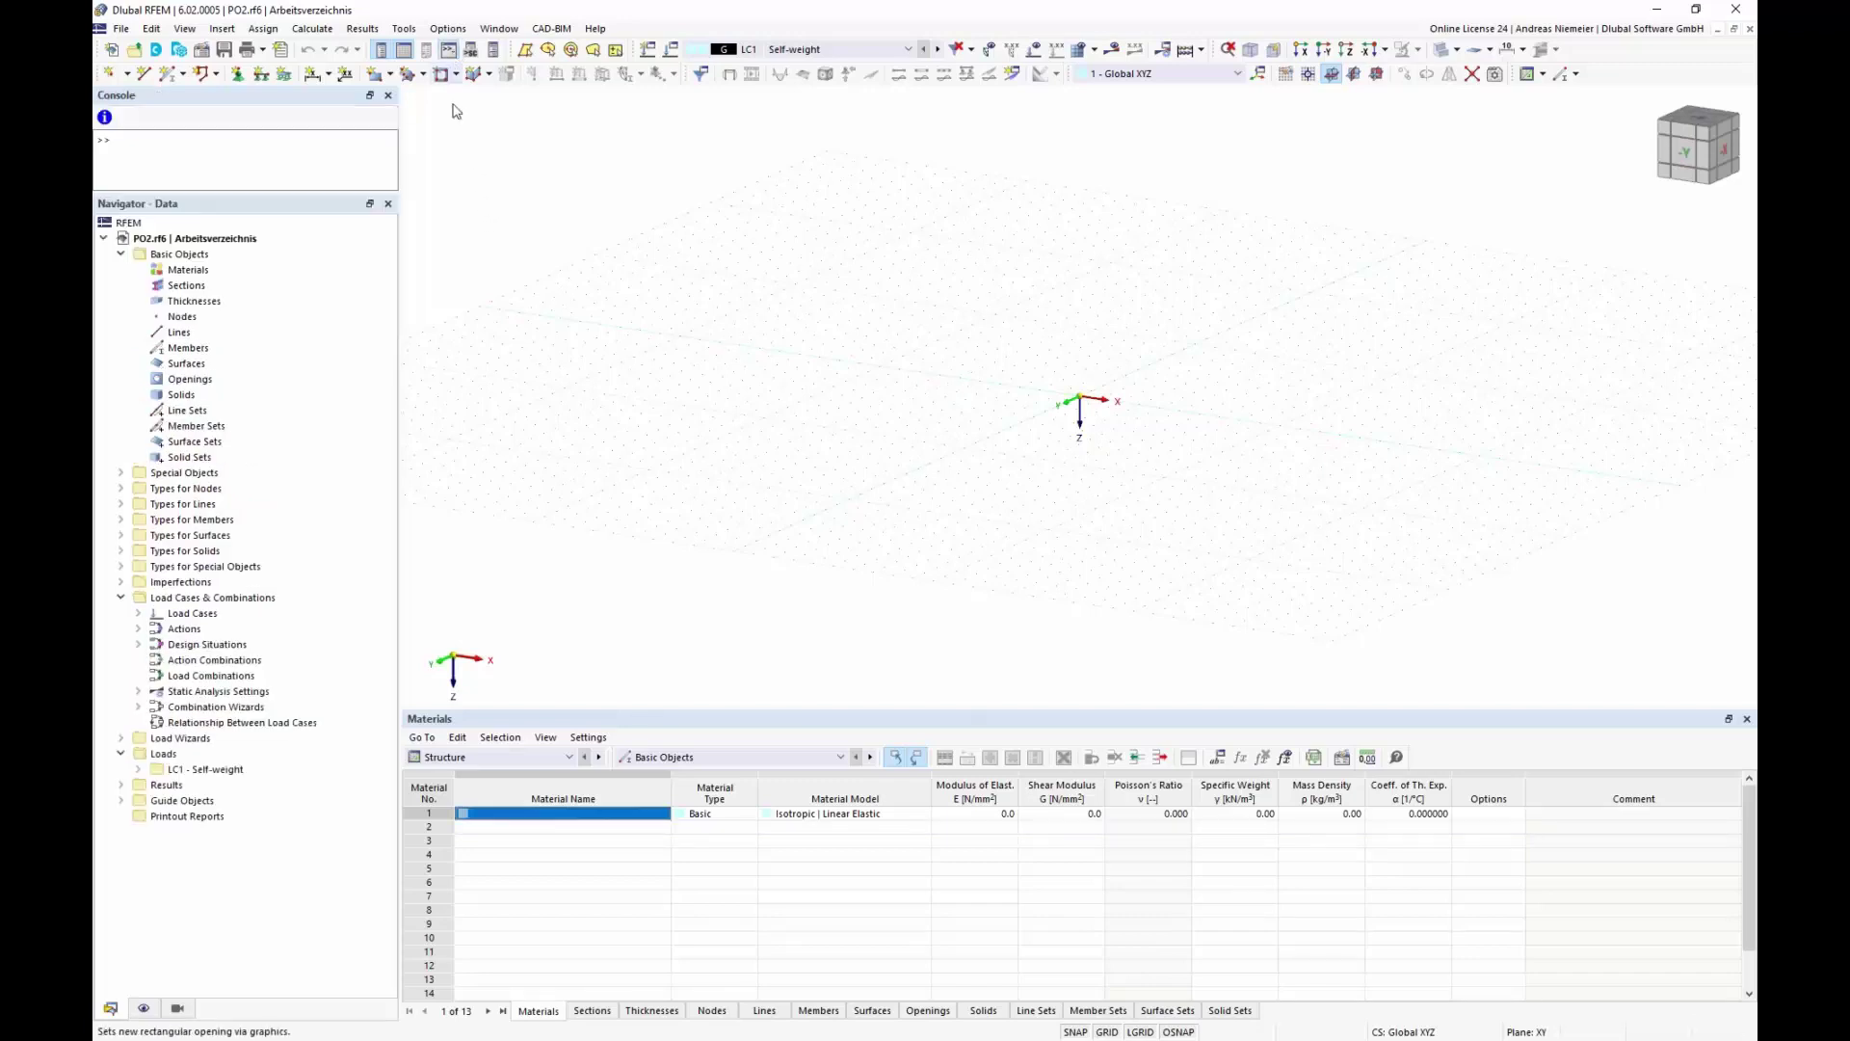
{"action": "left_click", "coordinate": [104, 116]}
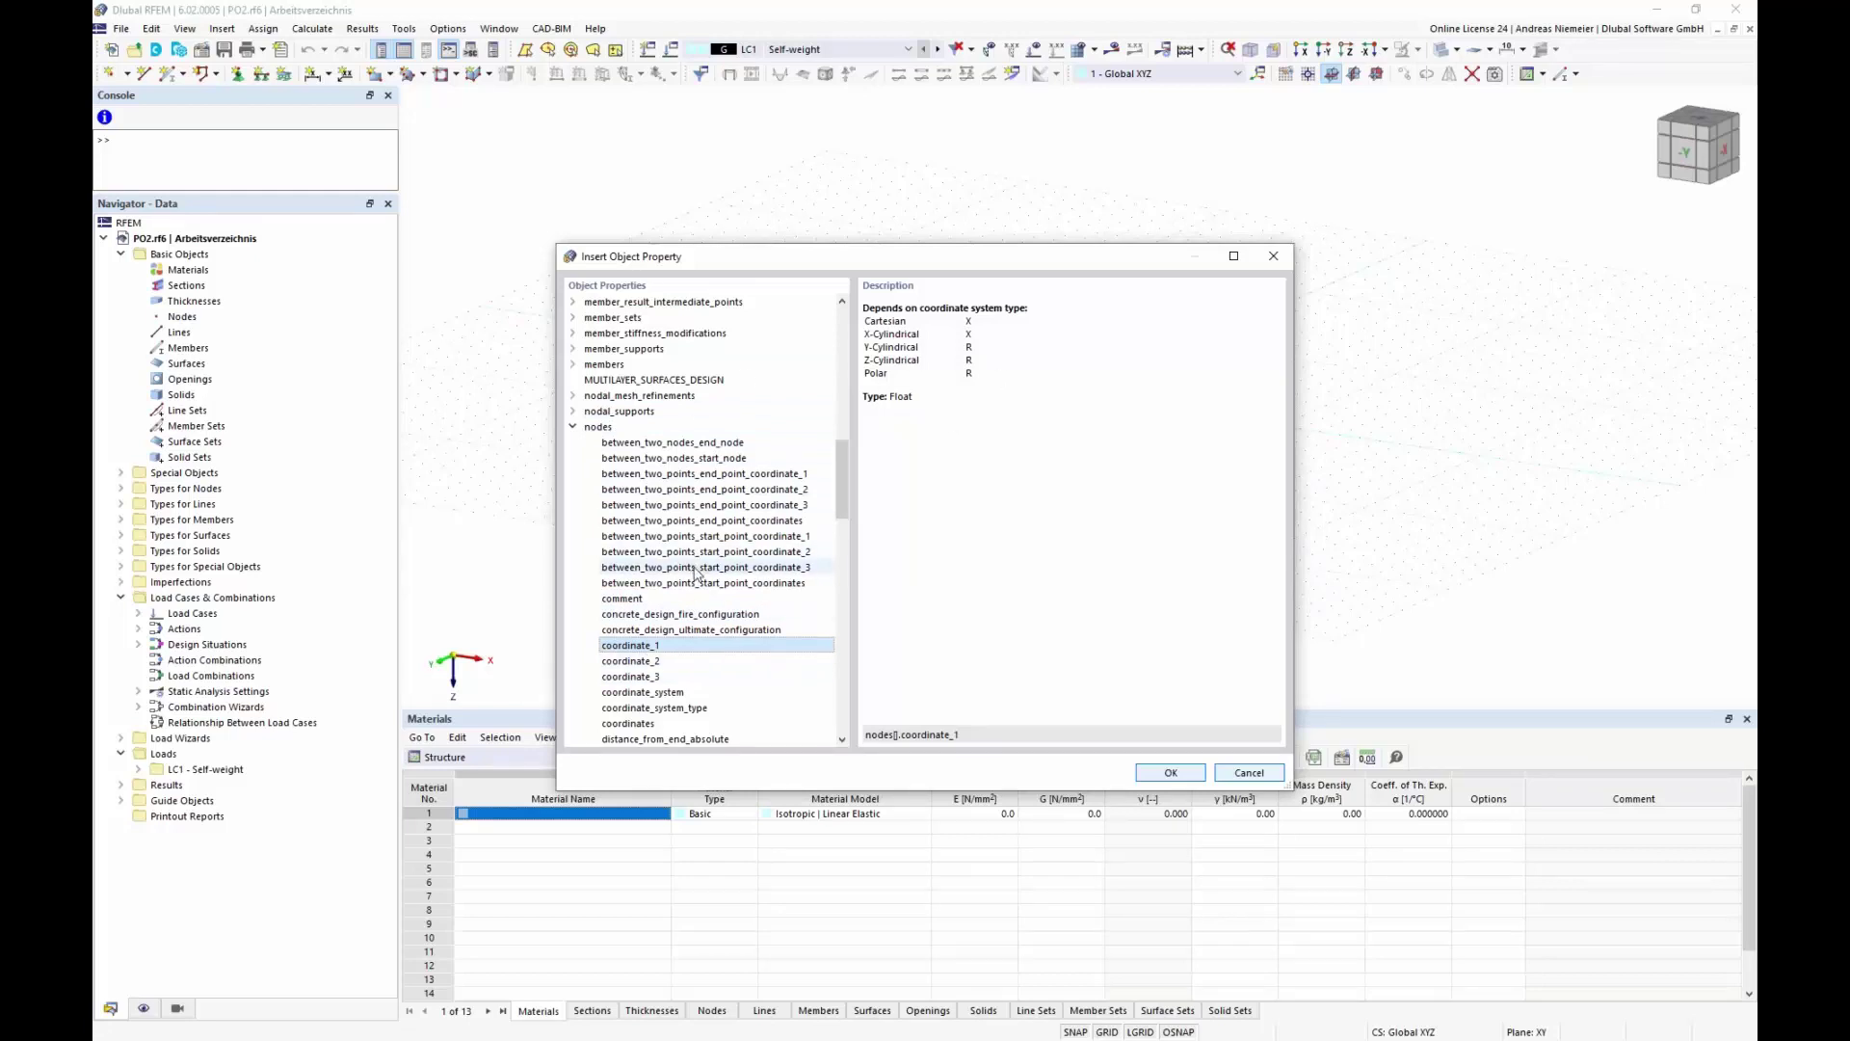
{"action": "left_click", "coordinate": [1249, 773]}
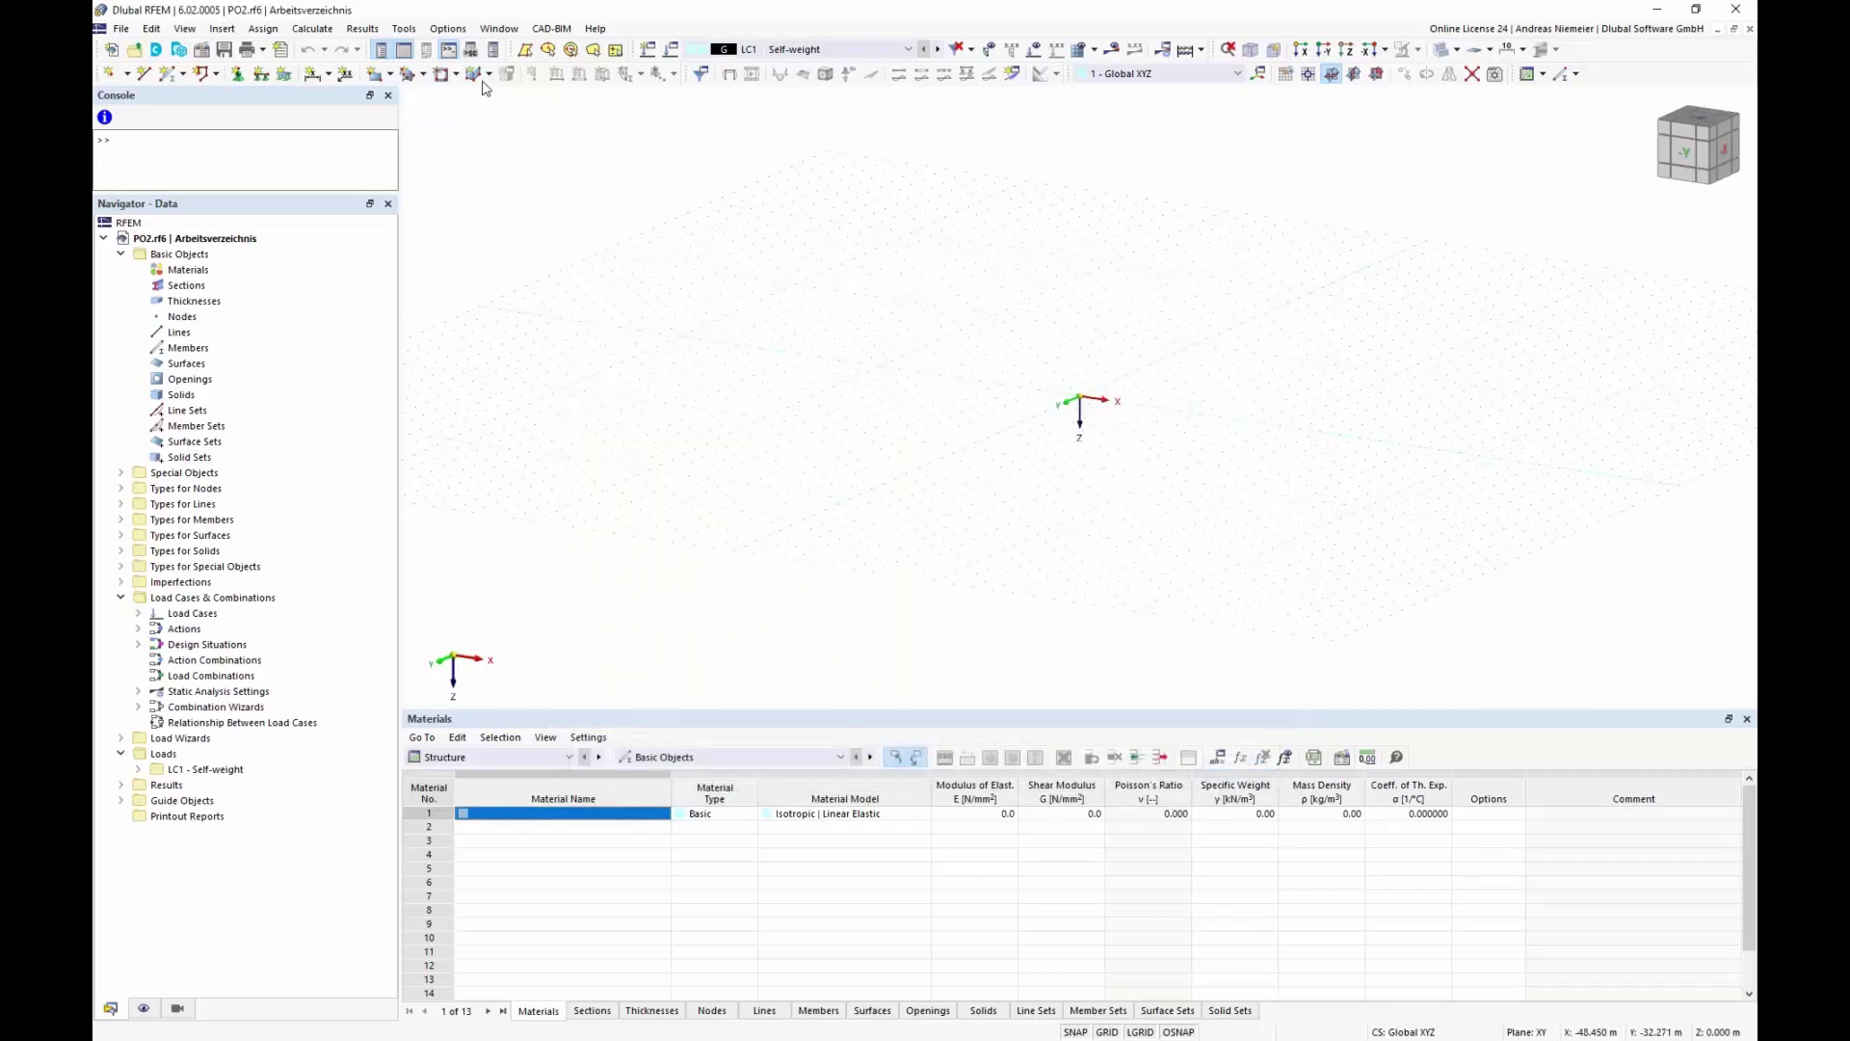
{"action": "left_click", "coordinate": [473, 73]}
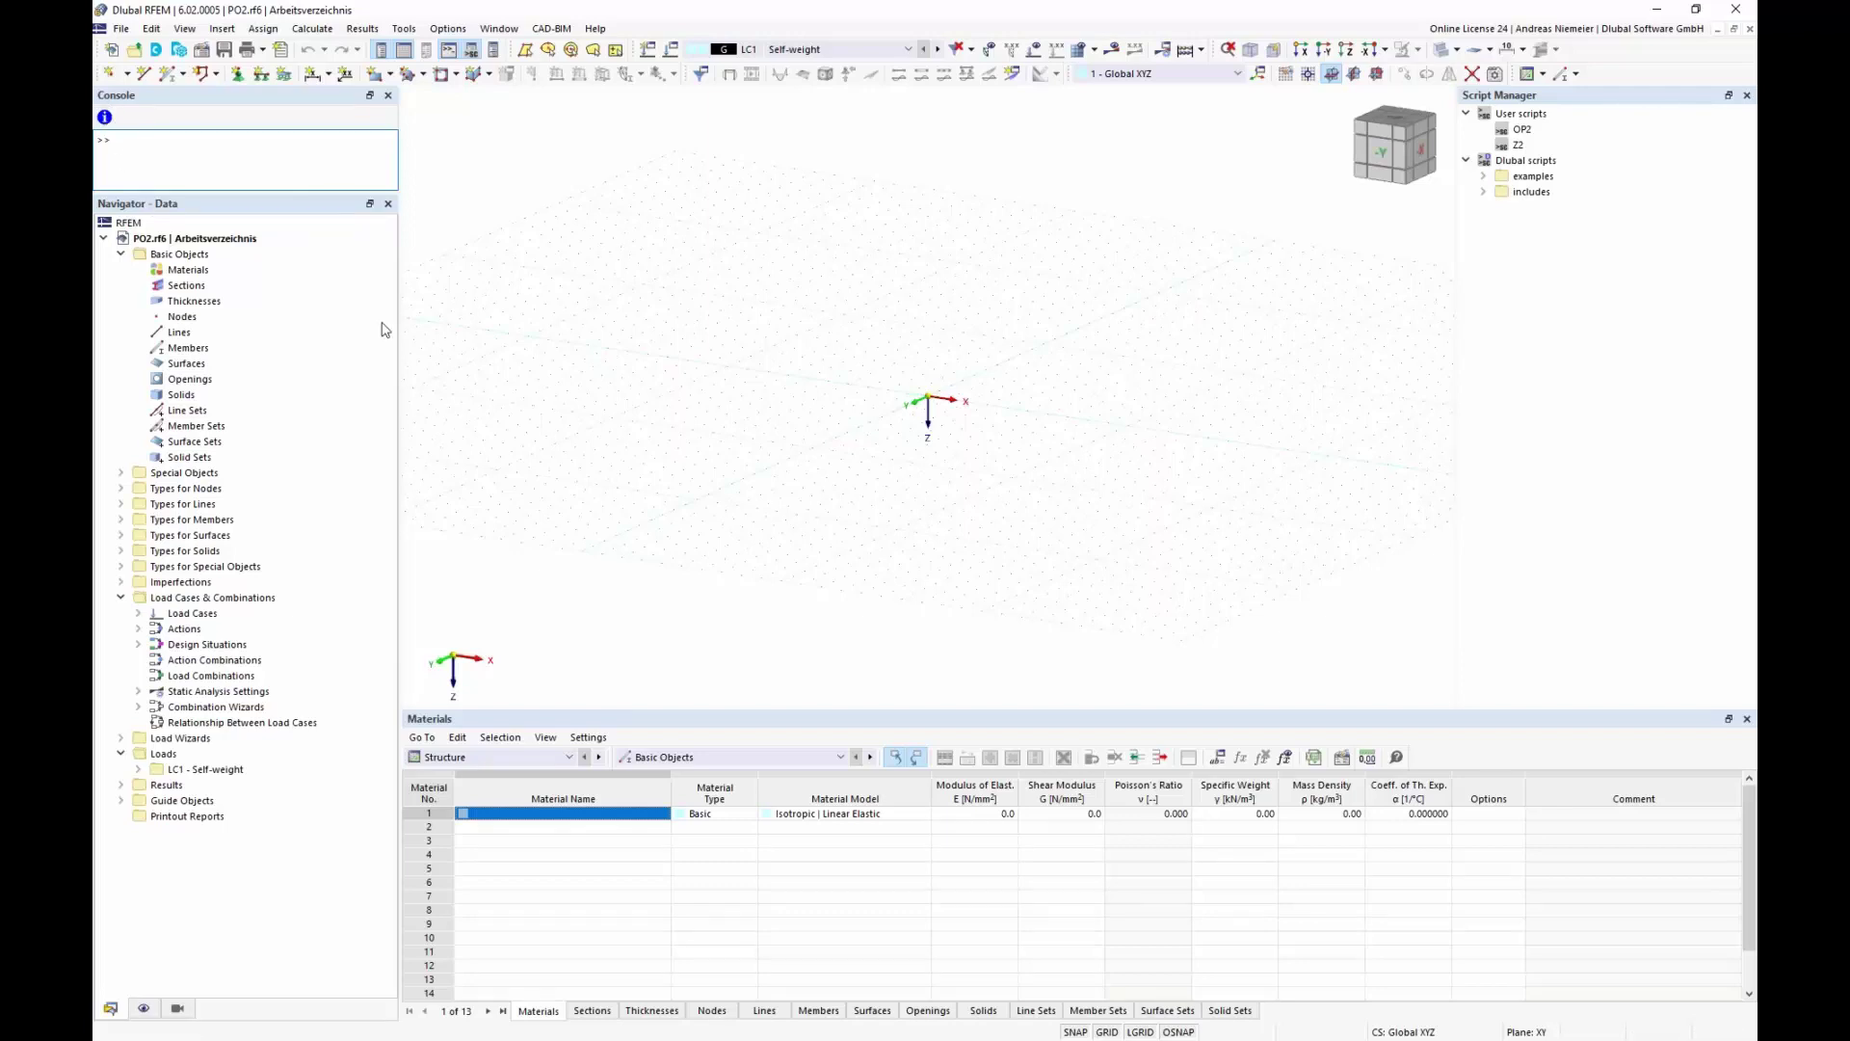
Create node 1 at coordinates 1, 1, 1 with the console command Node(1).coordinates=$V(1,1,1)
{"action": "type", "text": "Node"}
{"action": "key", "text": "Escape"}
{"action": "type", "text": "(1)."}
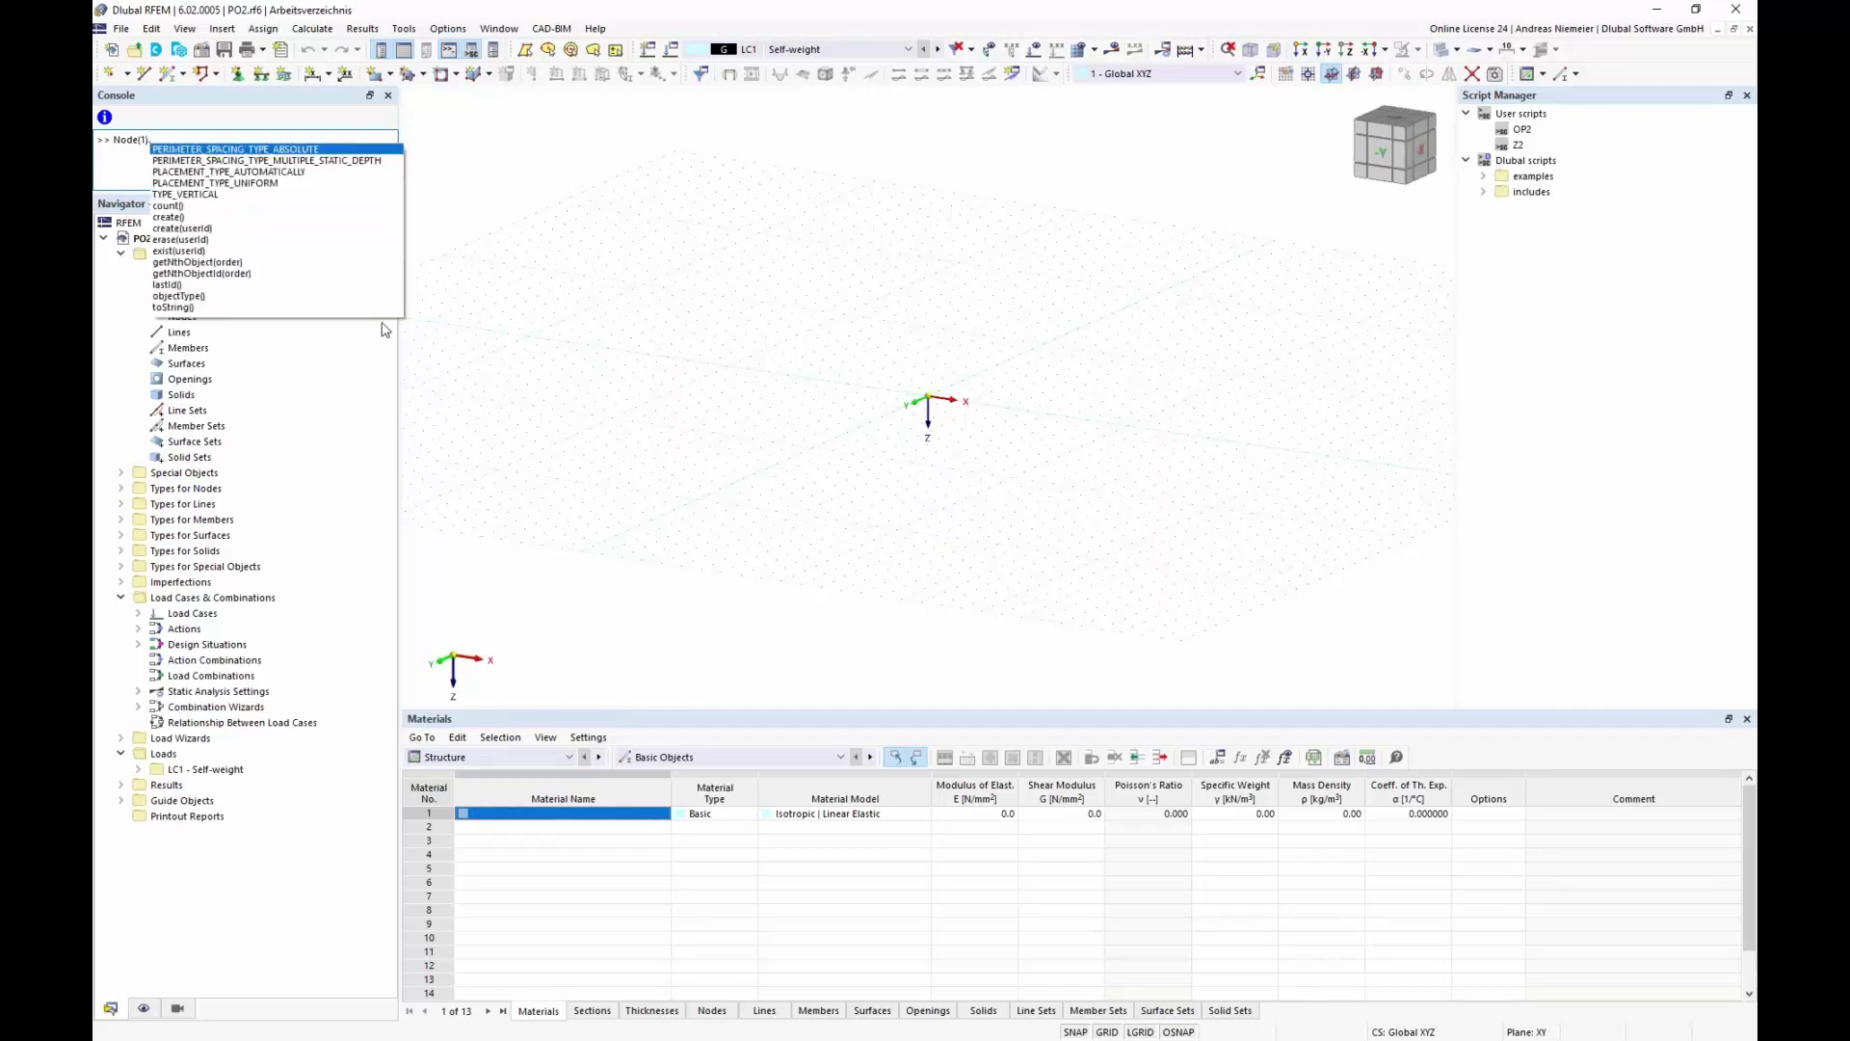
{"action": "type", "text": "coordinates="}
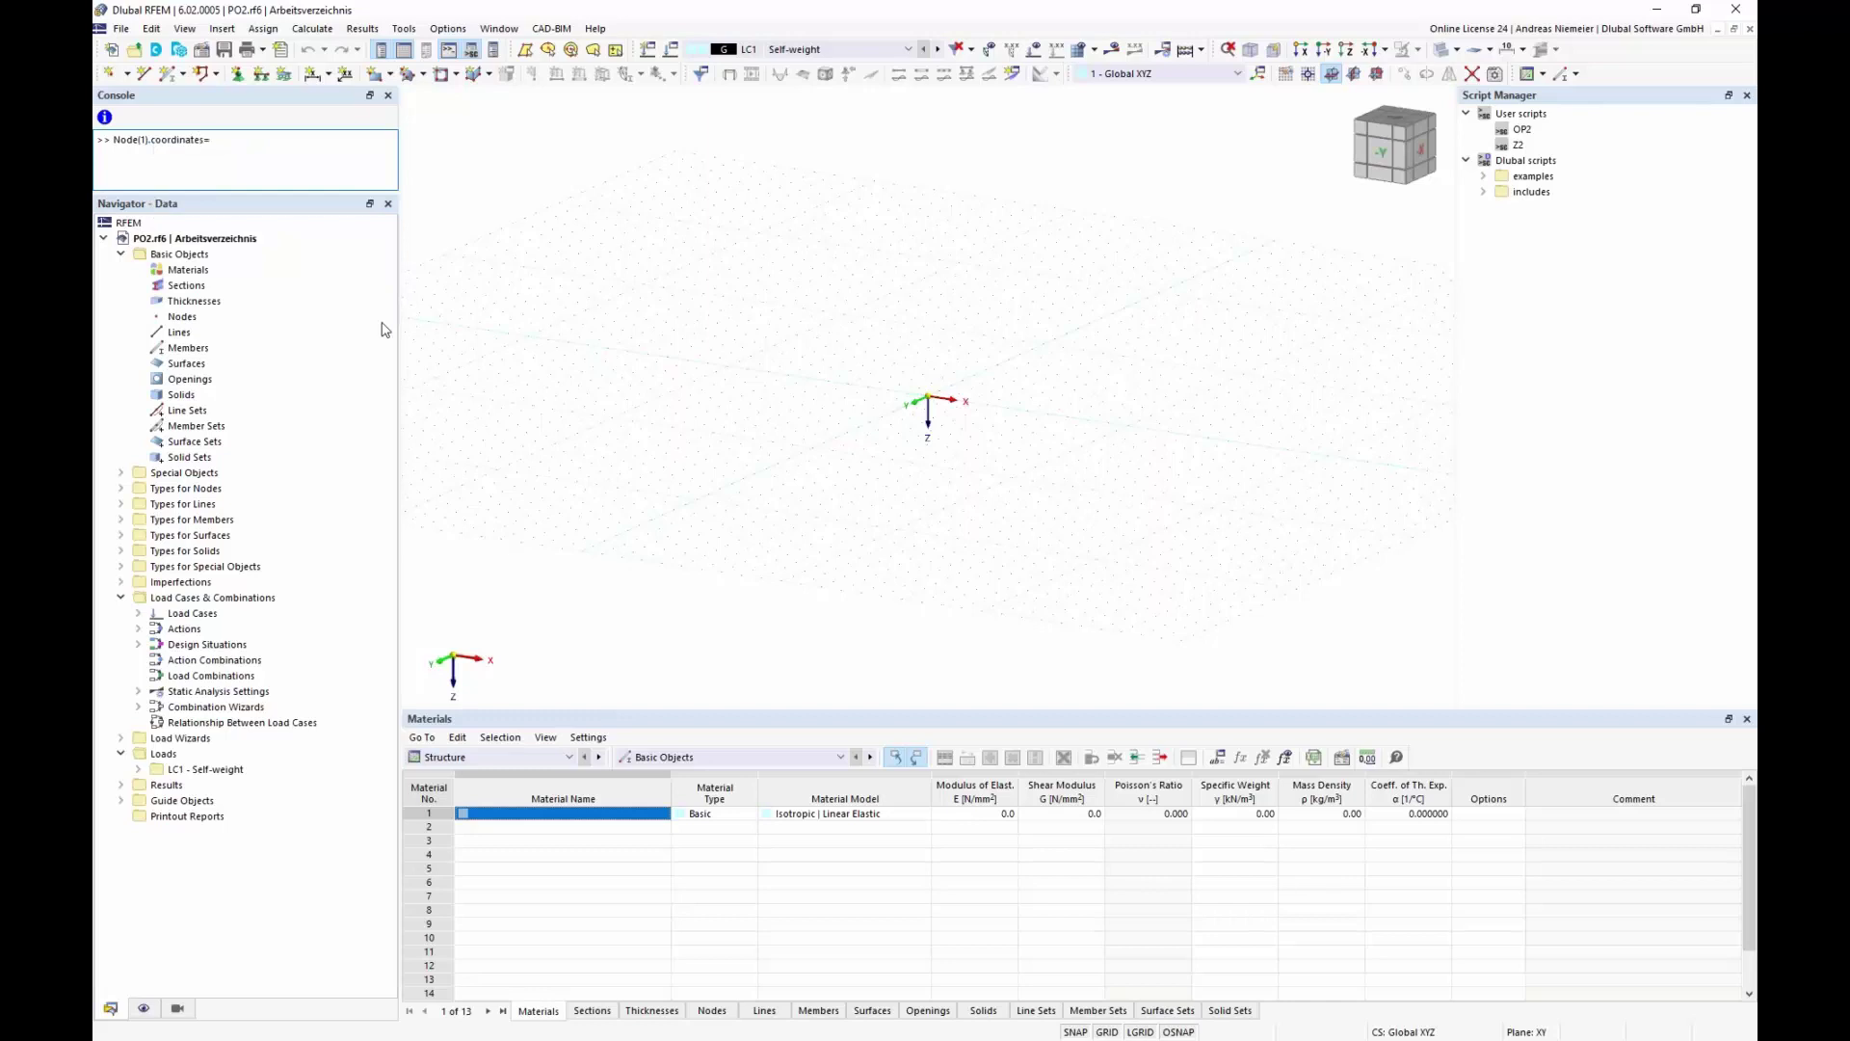
{"action": "type", "text": "V"}
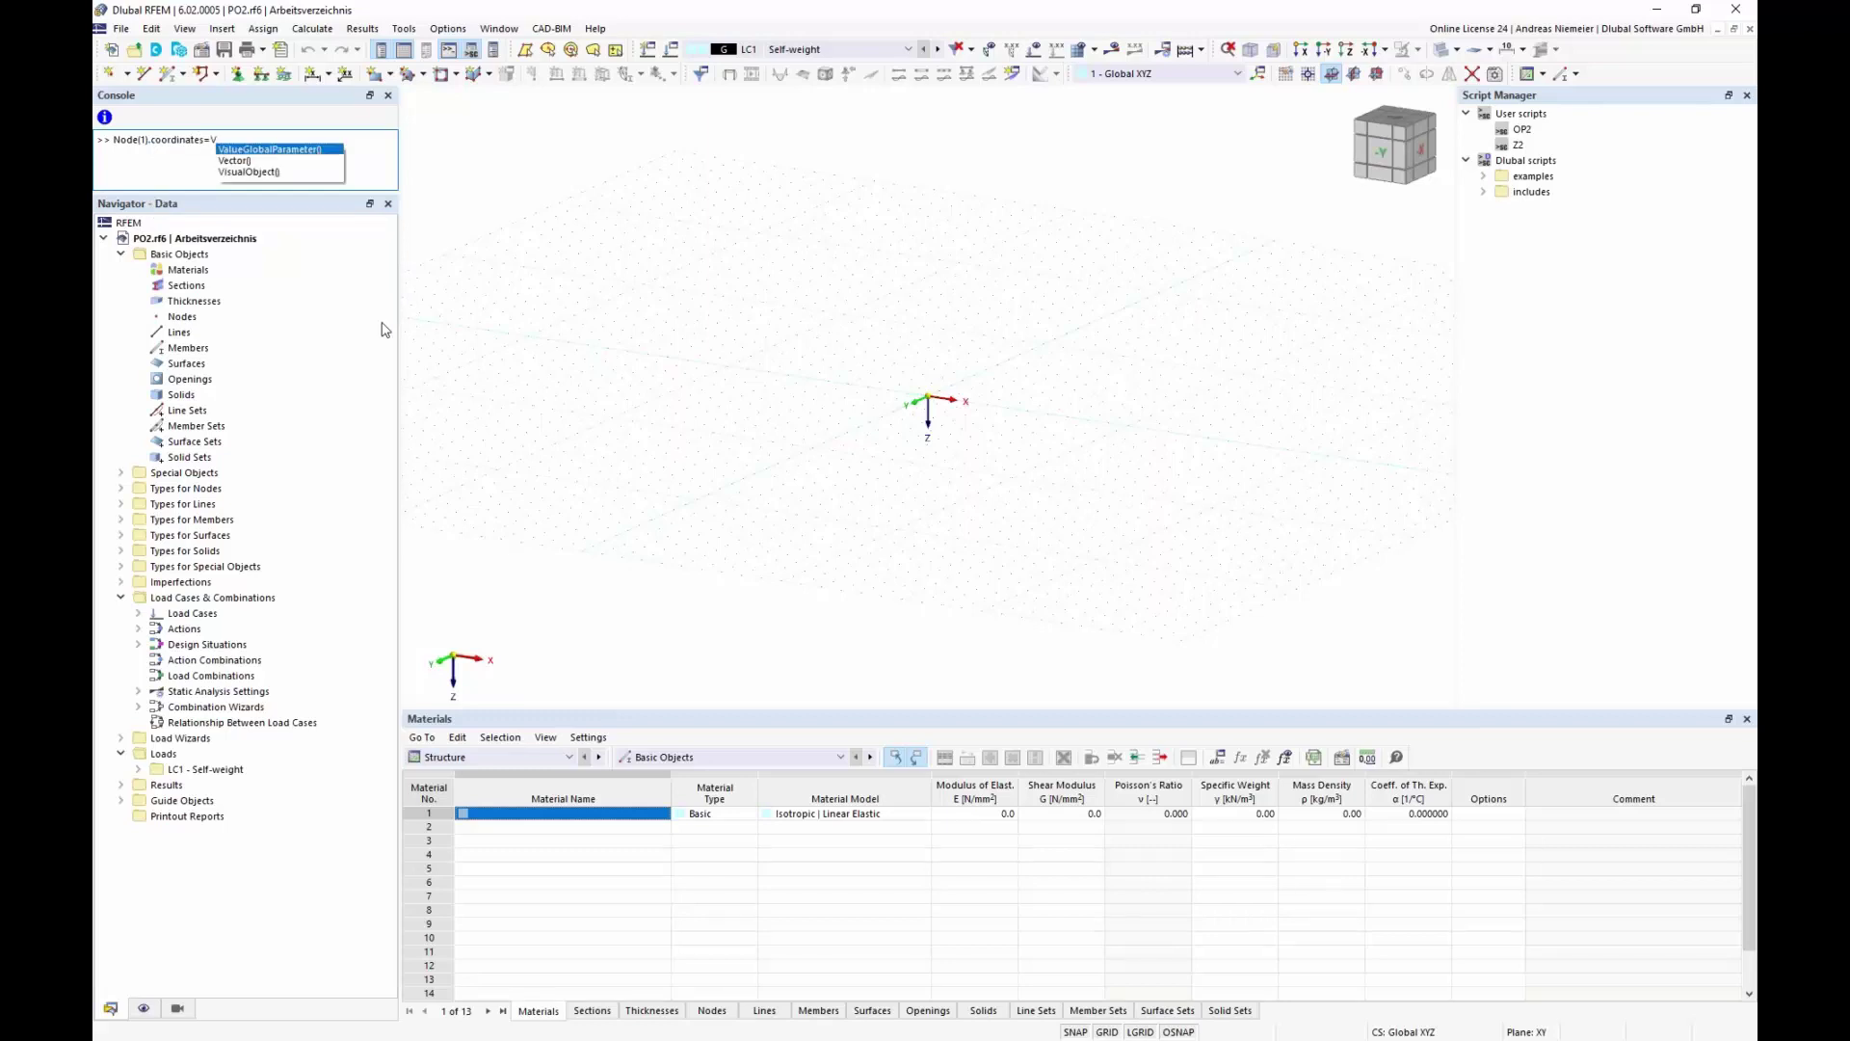
{"action": "key", "text": "BackSpace"}
{"action": "type", "text": "$V(1,1,1"}
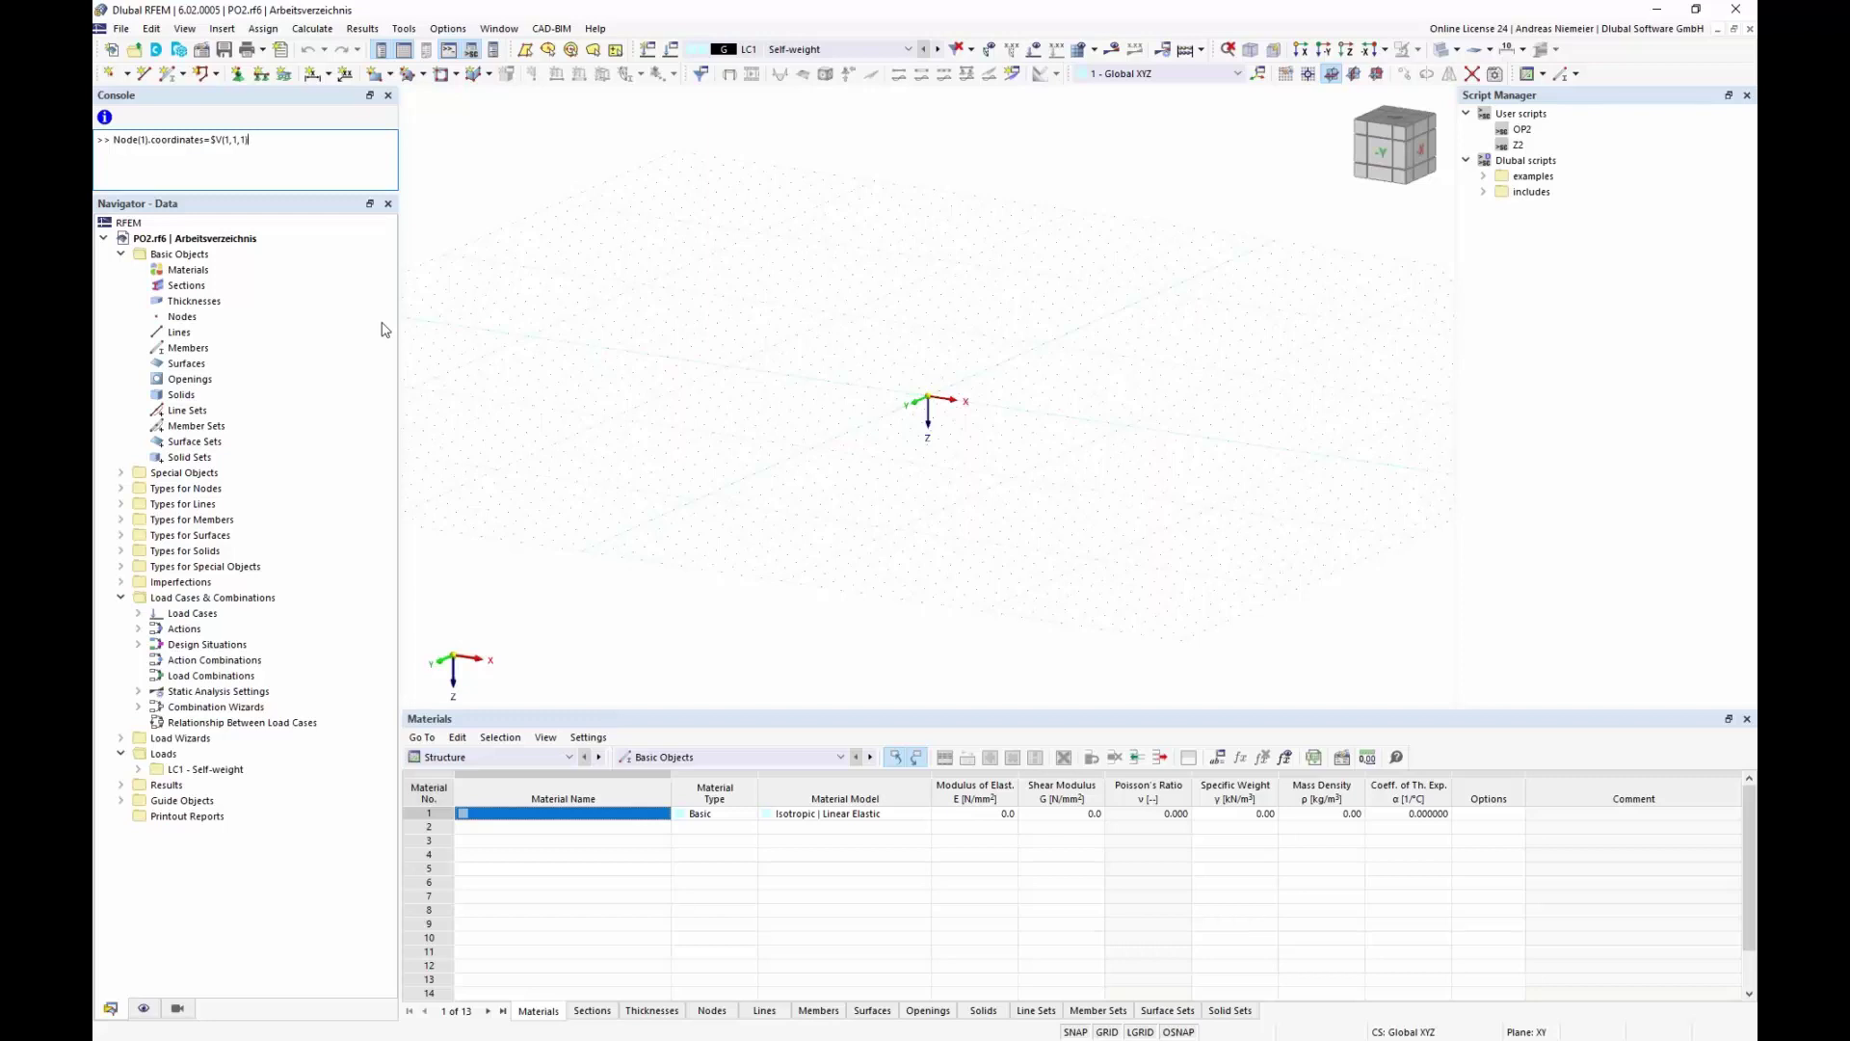
{"action": "key", "text": "Return"}
Check node 1 in the model view and the Nodes table, and undo its creation
{"action": "scroll", "coordinate": [926, 477], "scroll_direction": "up", "scroll_amount": 4}
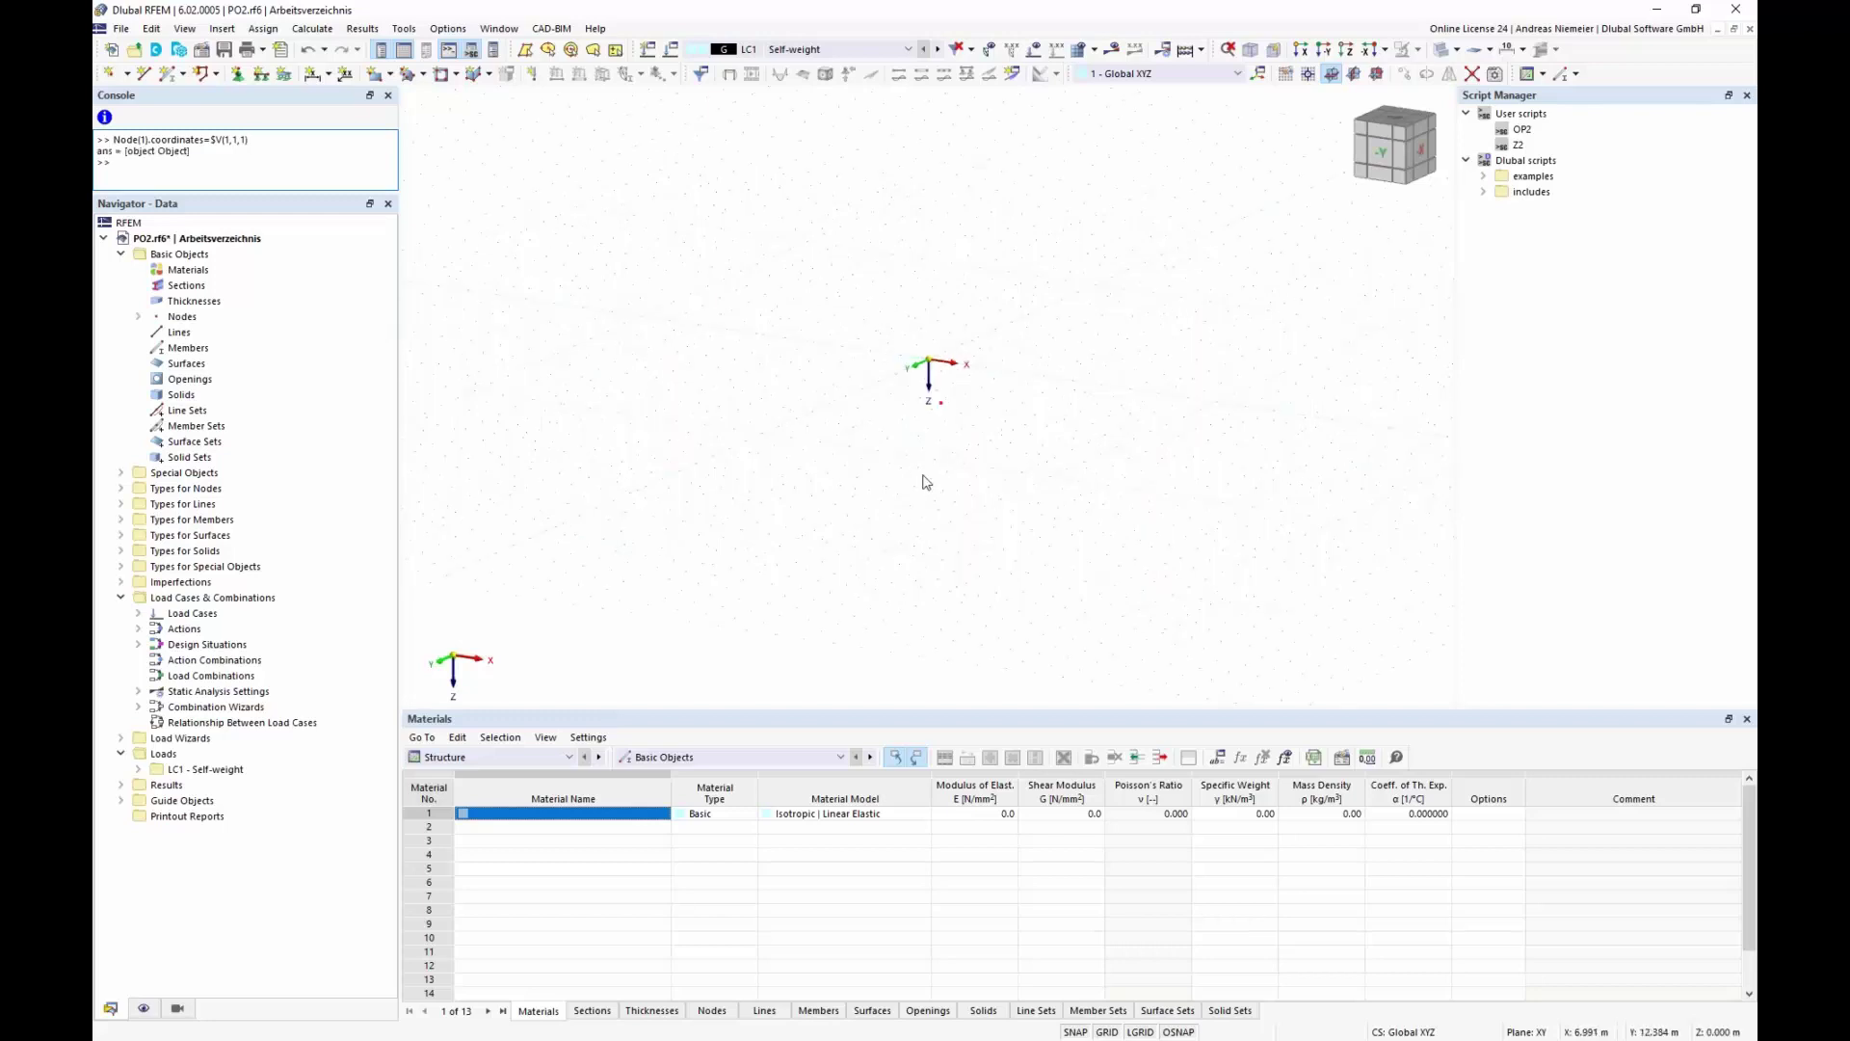
{"action": "left_click", "coordinate": [718, 1011]}
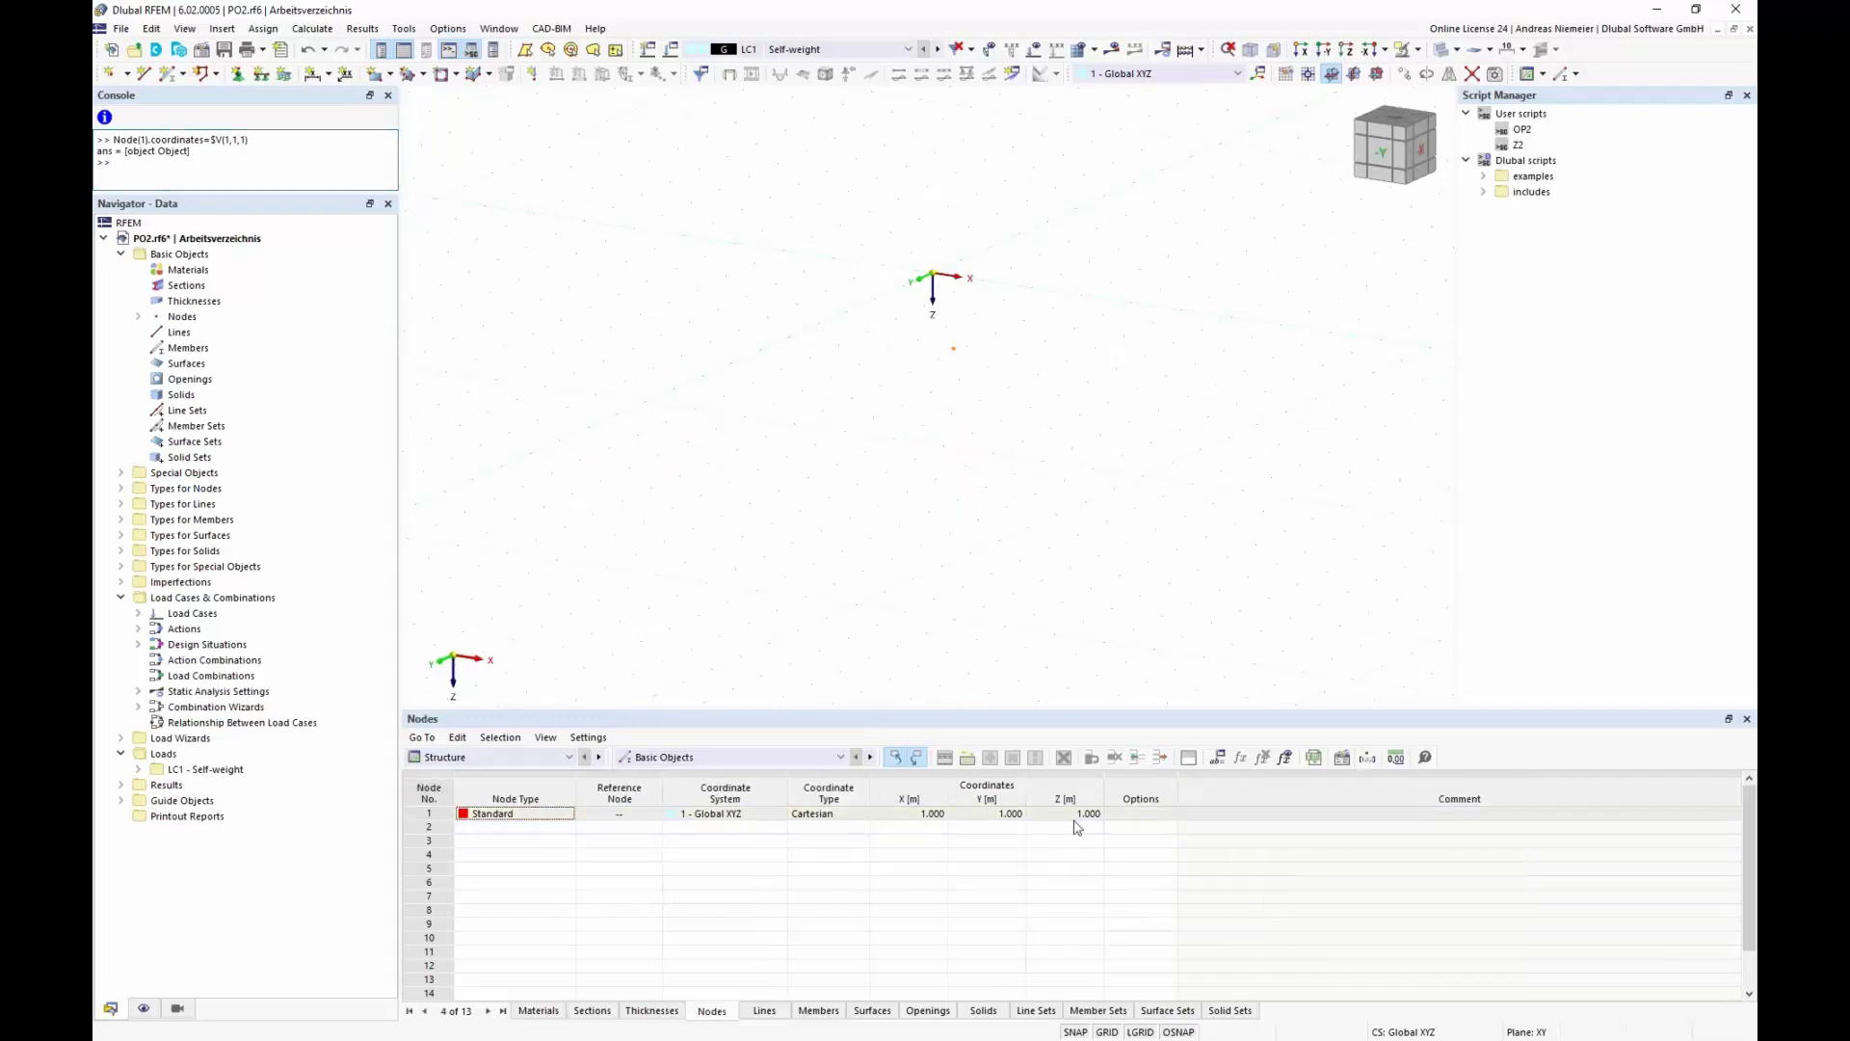
{"action": "middle_click_drag", "start_coordinate": [942, 434], "coordinate": [918, 613], "text": "ctrl"}
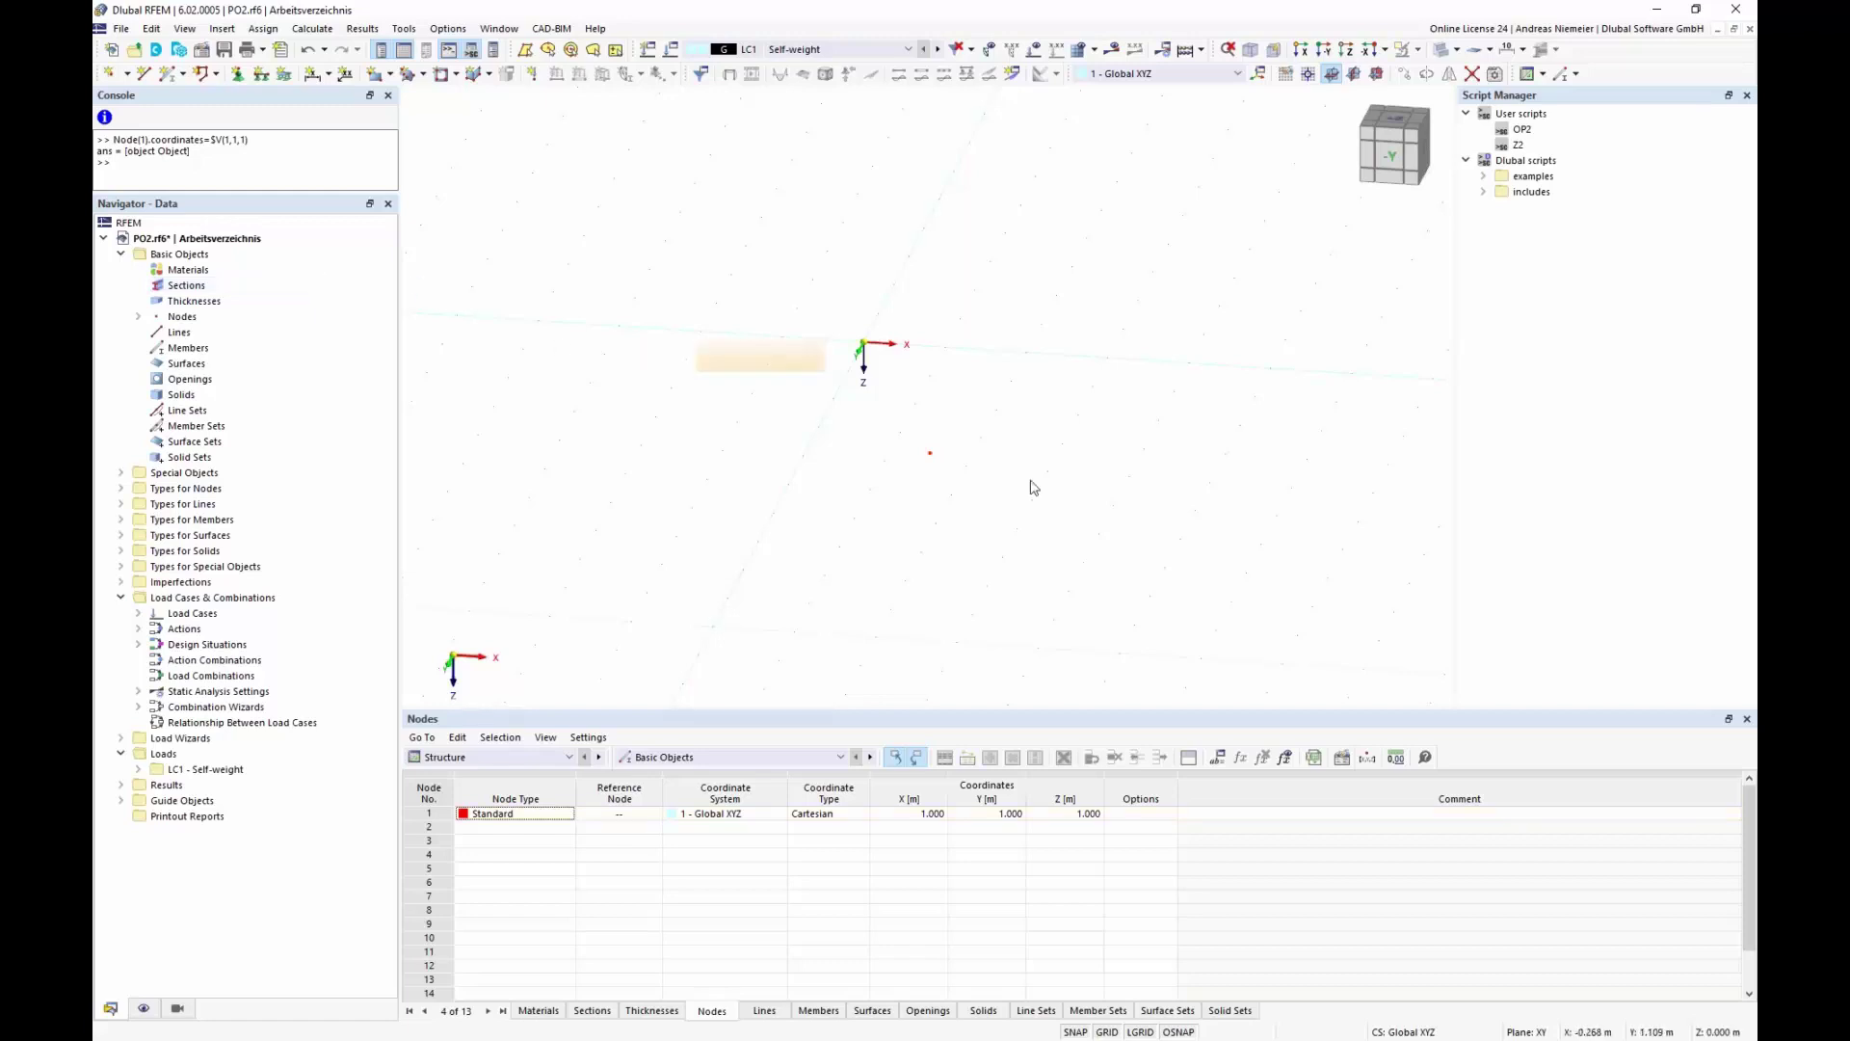
{"action": "key", "text": "ctrl+z"}
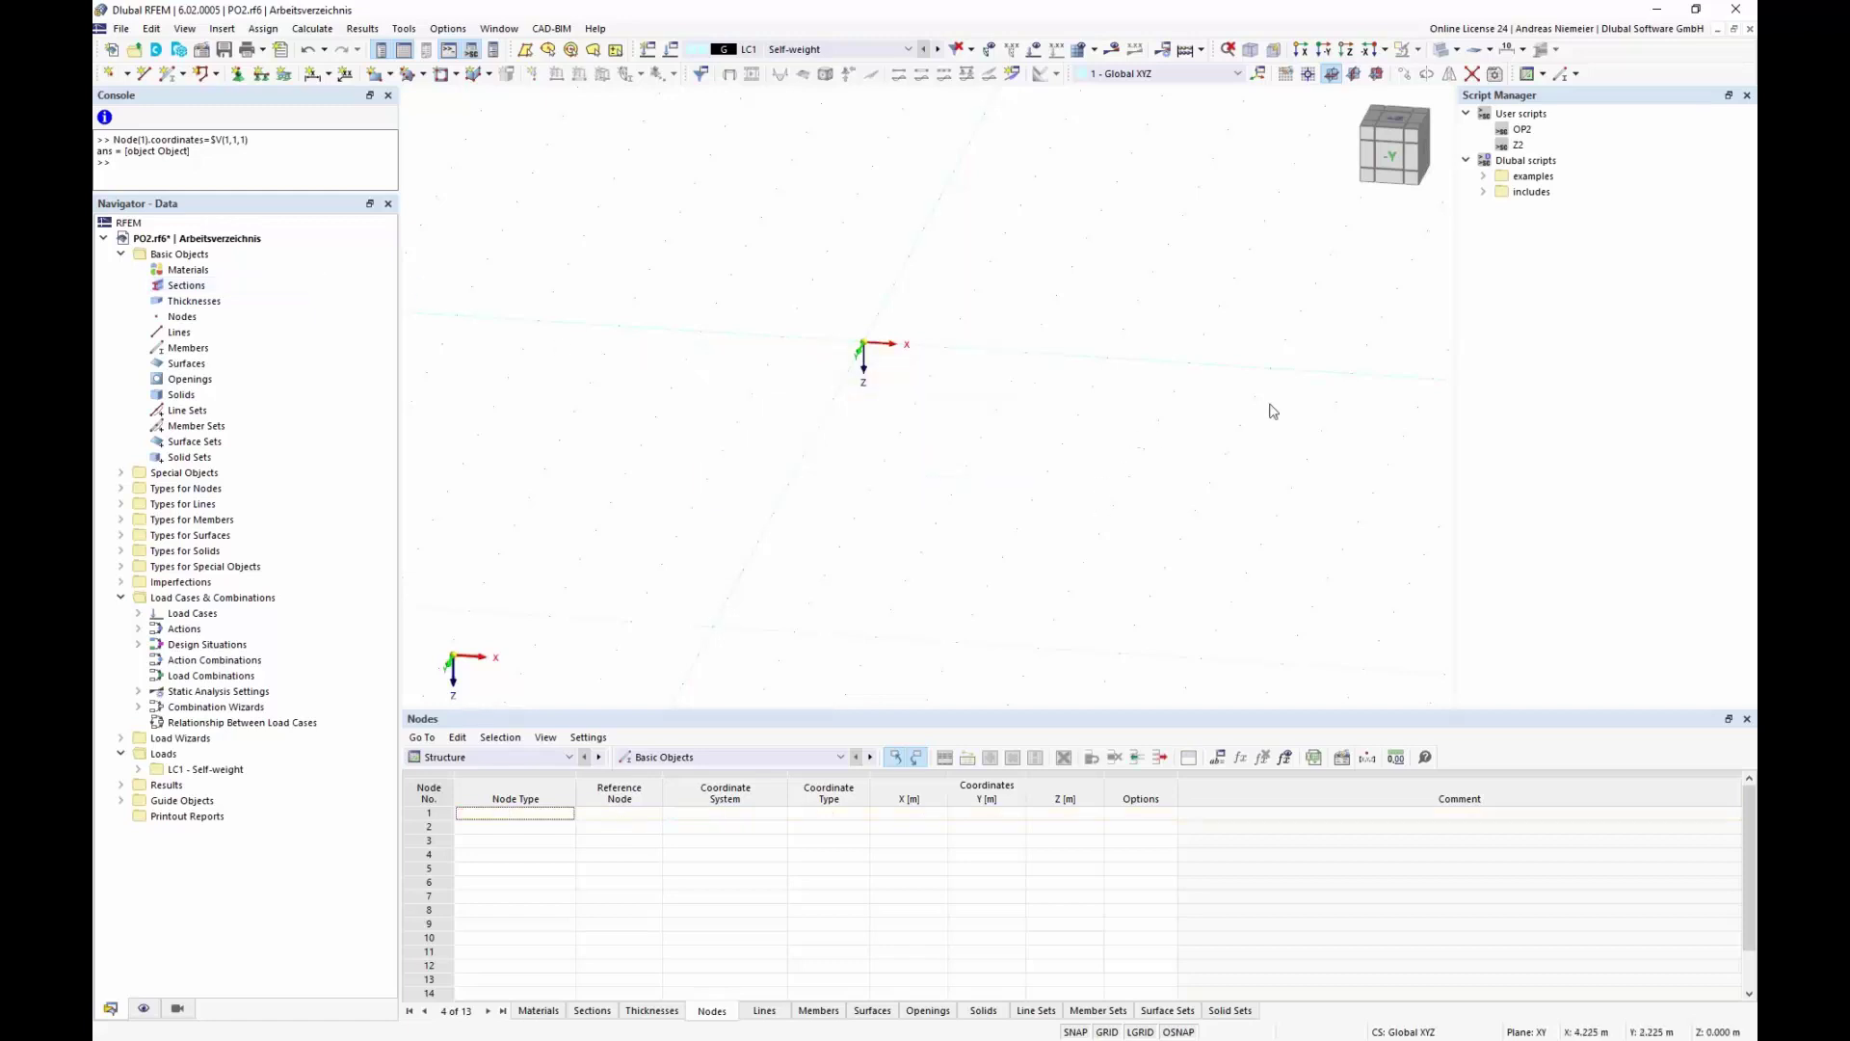
Run the Dlubal example script 01_simple_beam, then delete the beam it generates from the model
{"action": "left_click", "coordinate": [1484, 177]}
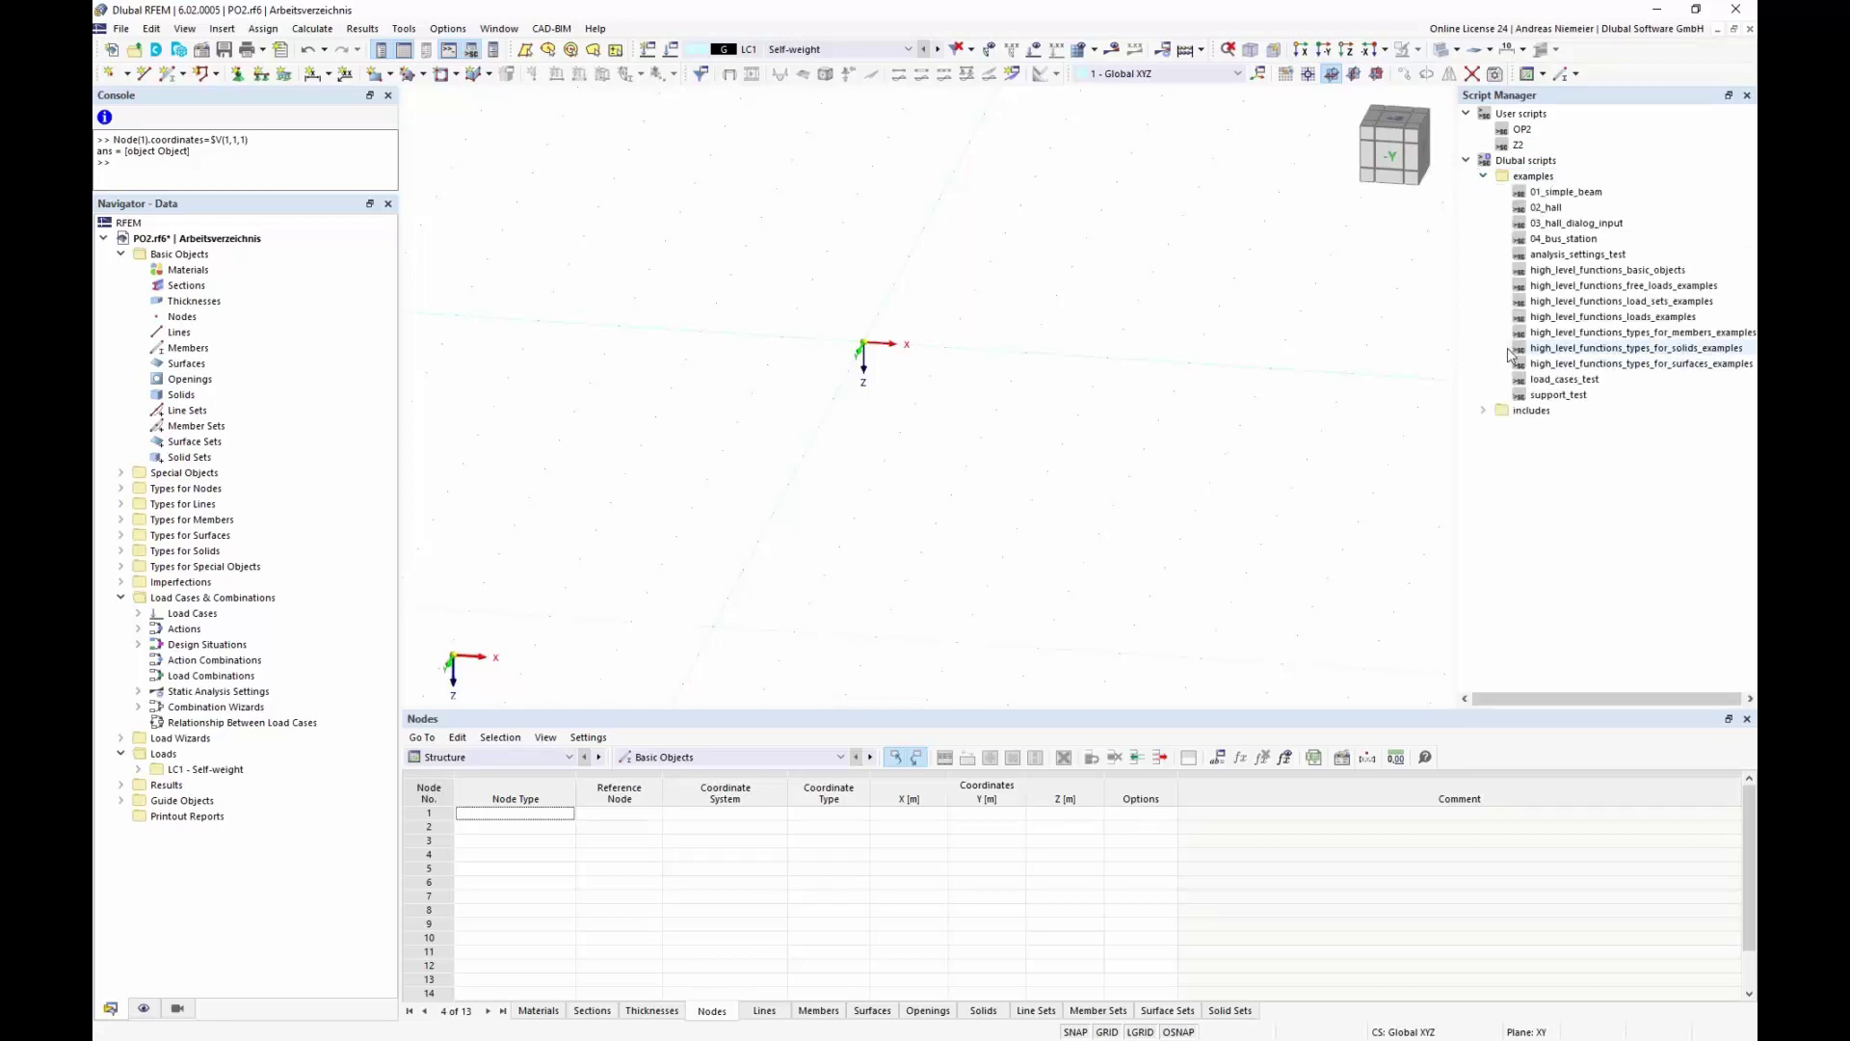
{"action": "double_click", "coordinate": [1566, 193]}
{"action": "middle_click_drag", "start_coordinate": [975, 553], "coordinate": [971, 607], "text": "ctrl"}
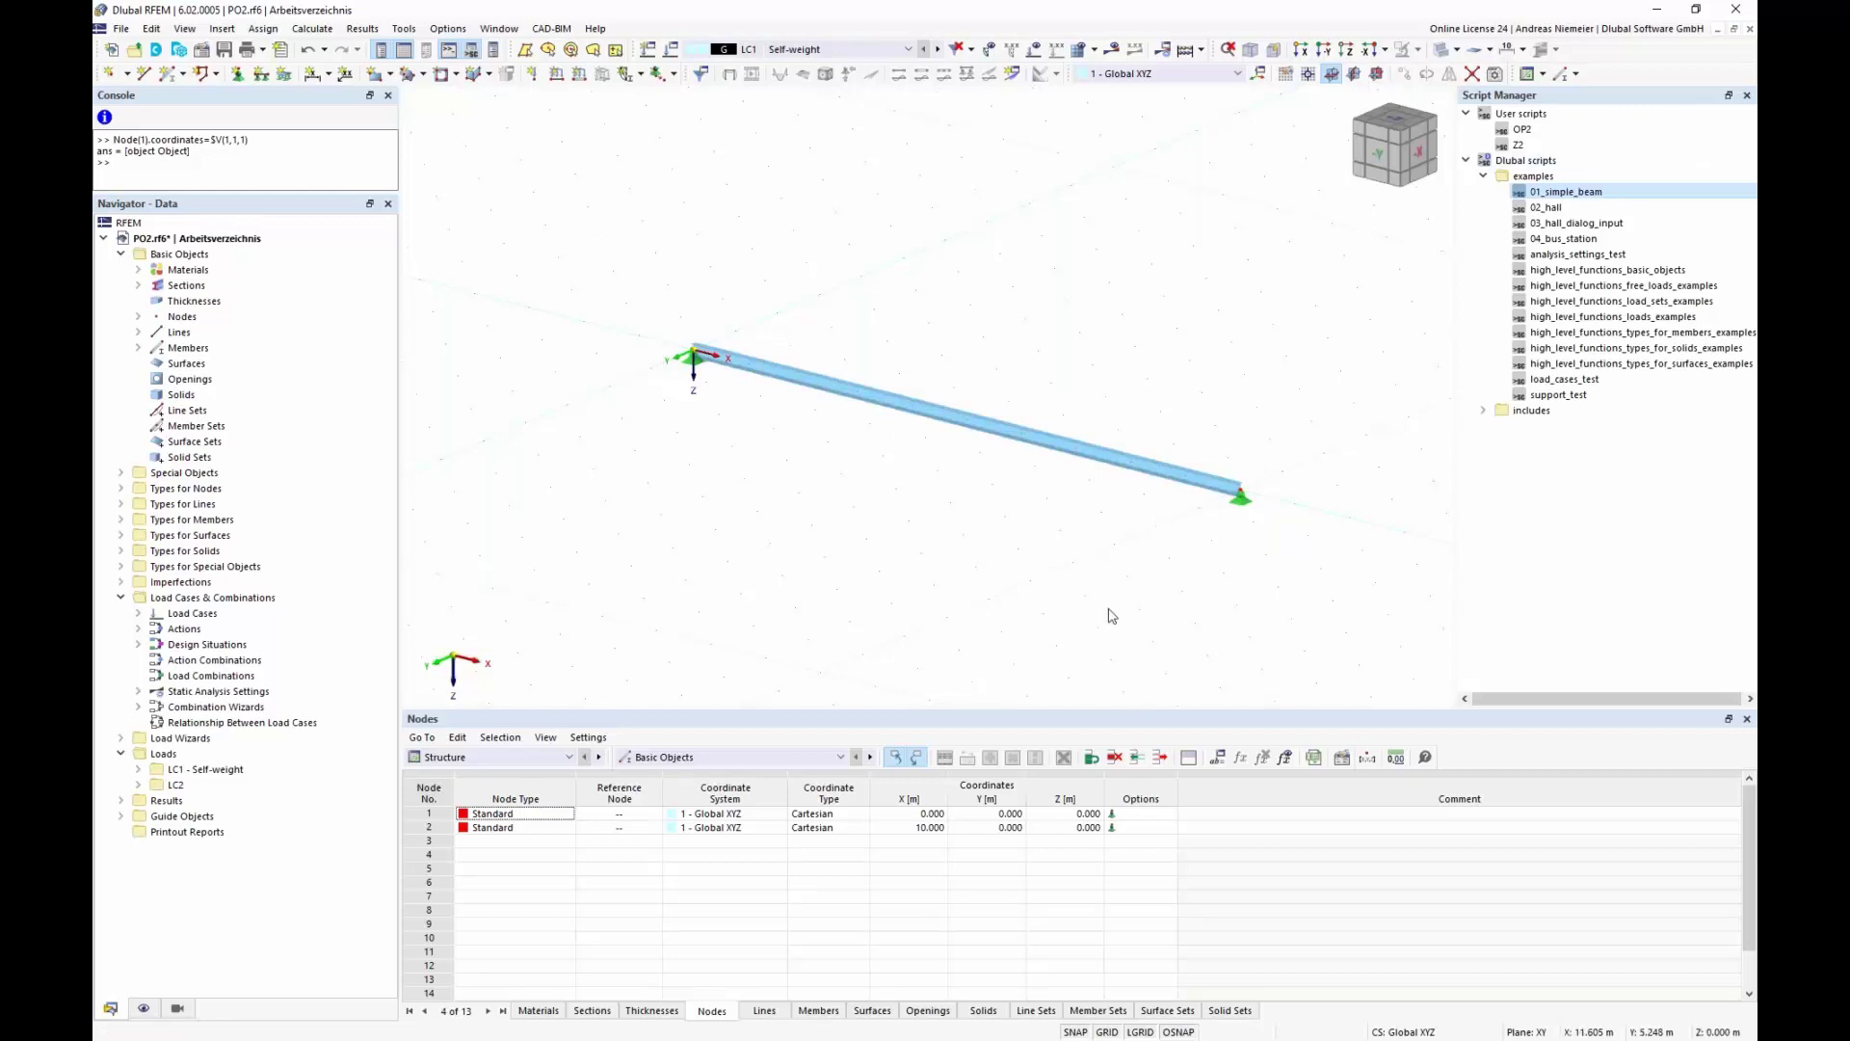
{"action": "left_click_drag", "start_coordinate": [577, 374], "coordinate": [1330, 632]}
{"action": "key", "text": "Delete"}
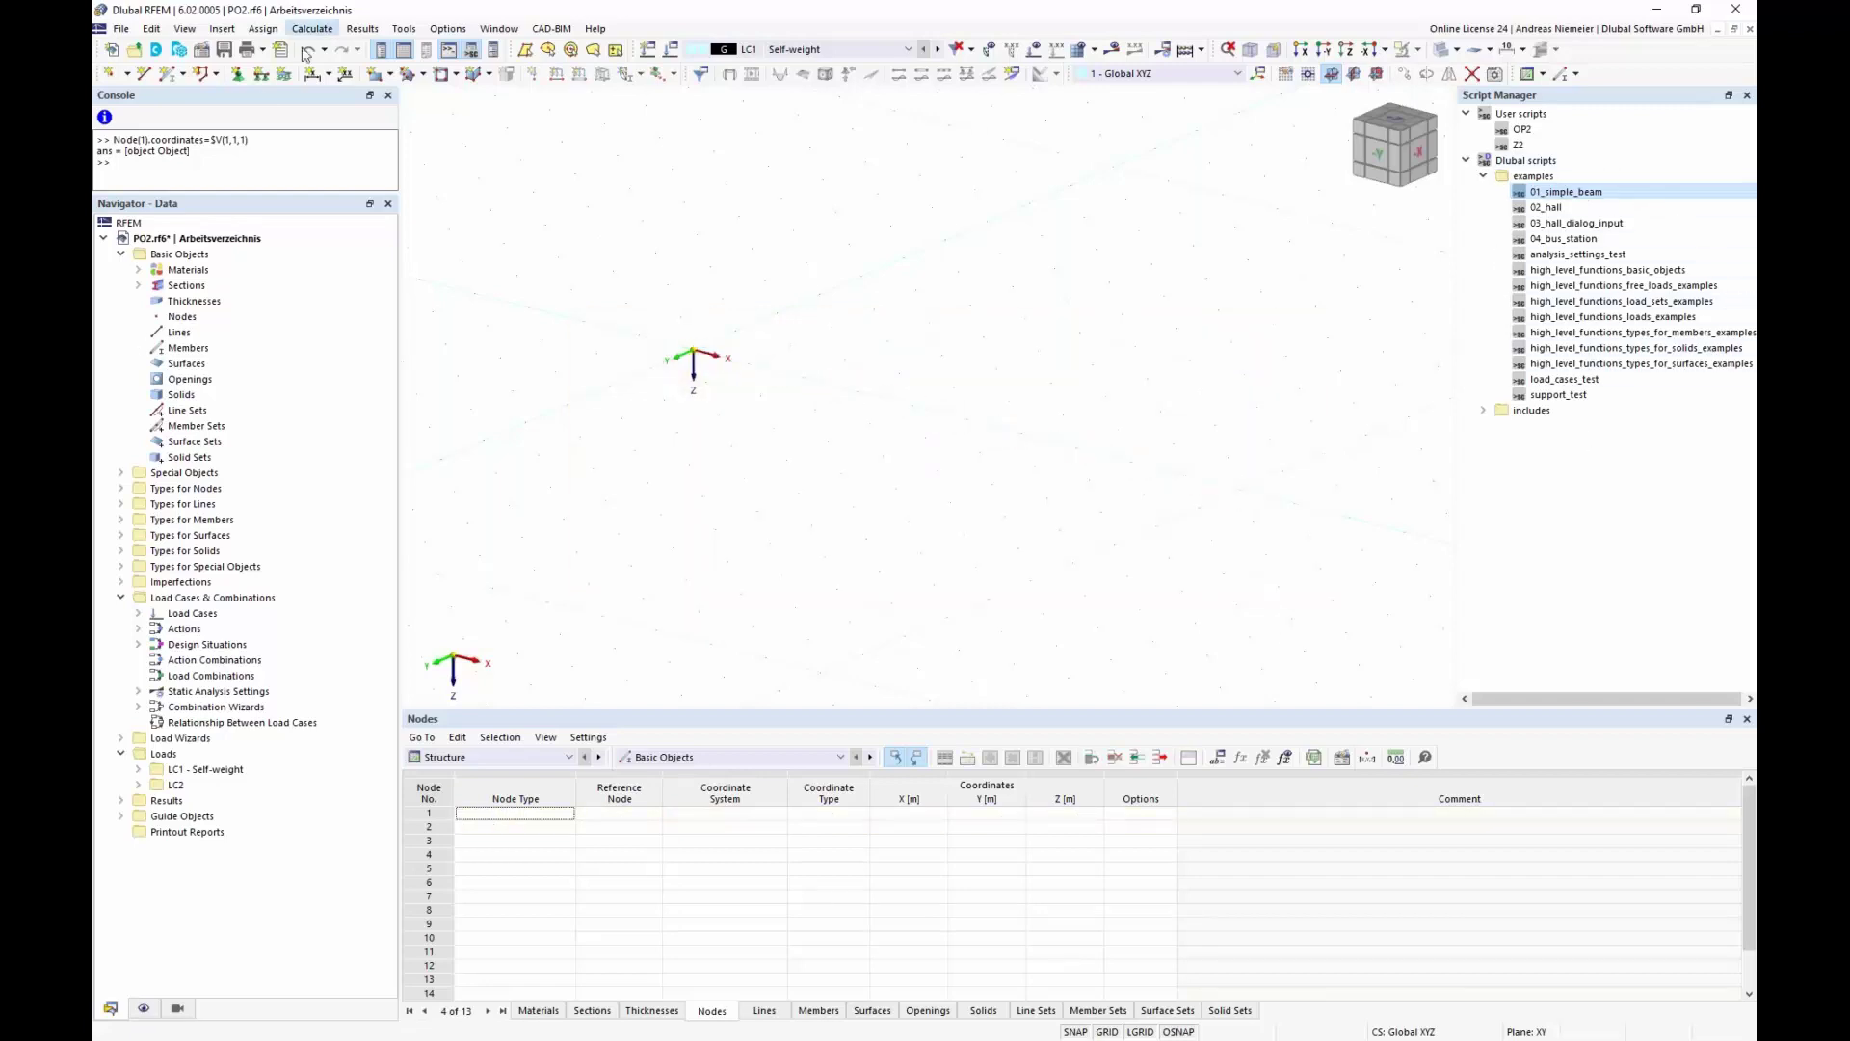
Select the node 1 command in the console output and delete the user script OP2 from the script list
{"action": "left_click_drag", "start_coordinate": [249, 140], "coordinate": [115, 142]}
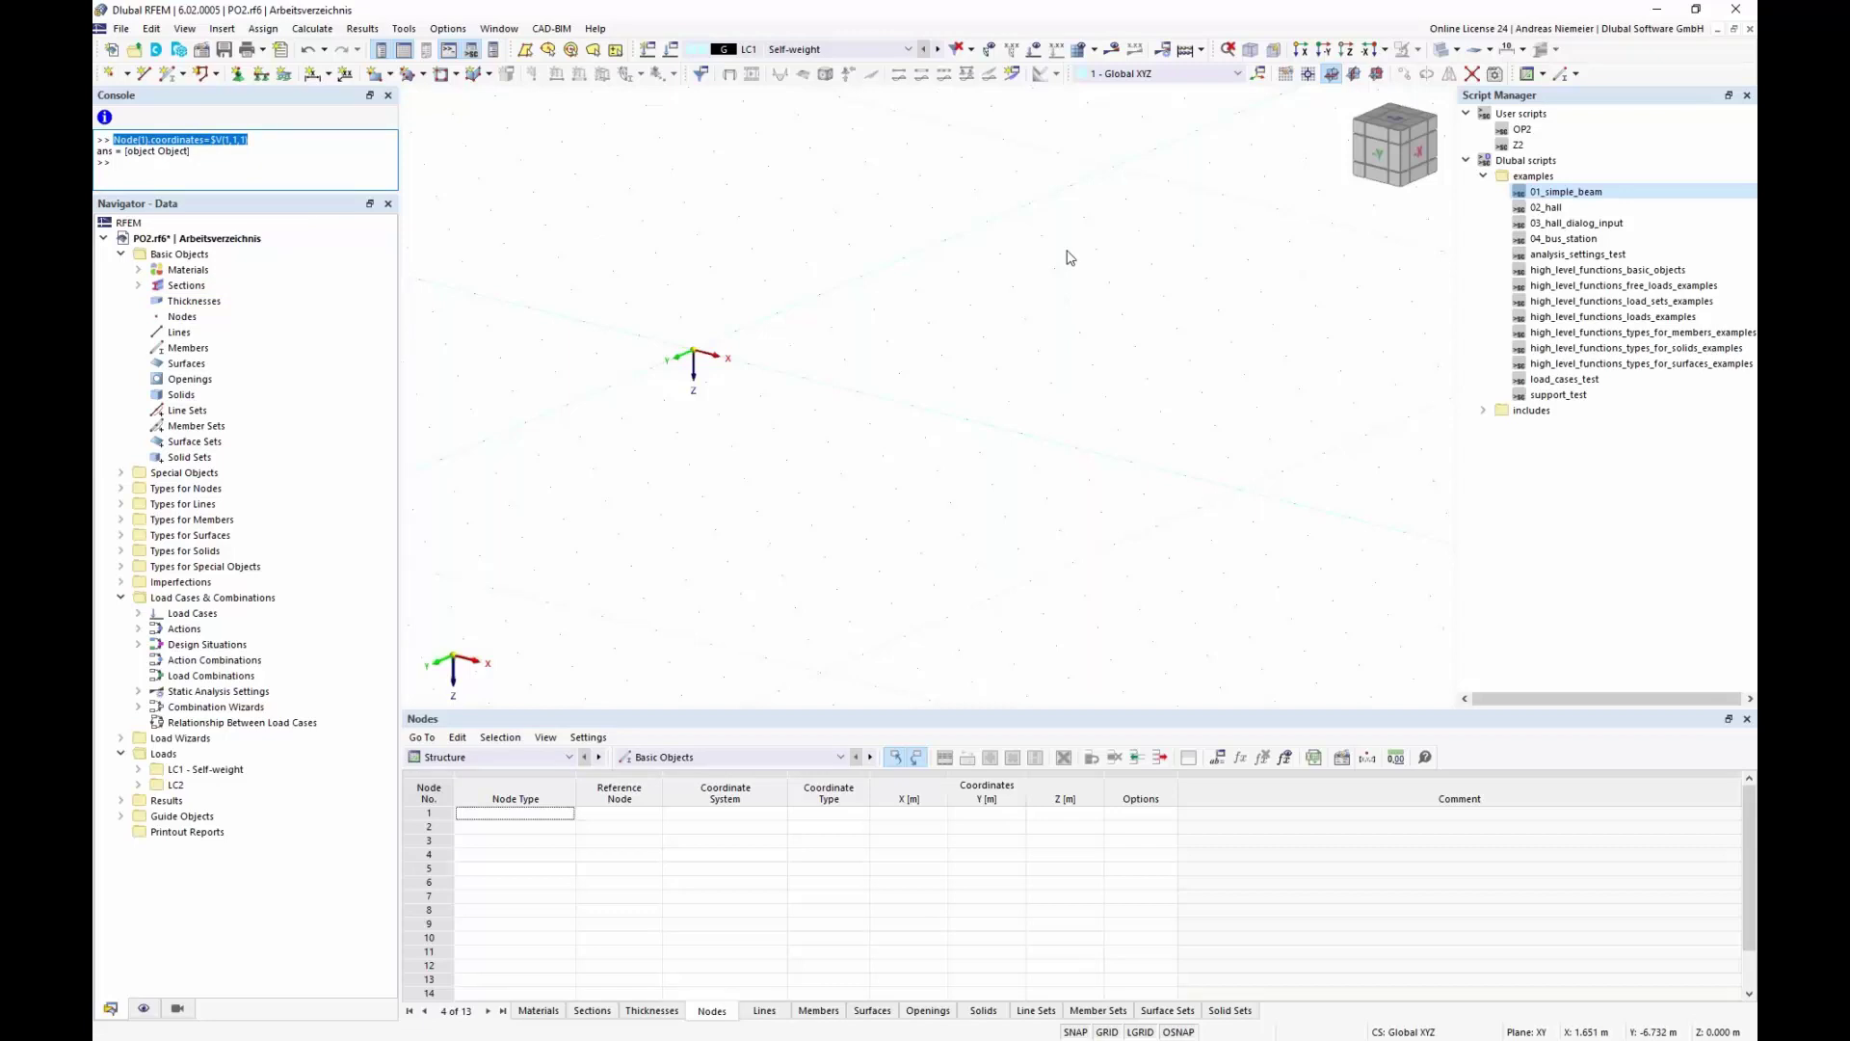
{"action": "right_click", "coordinate": [1524, 128]}
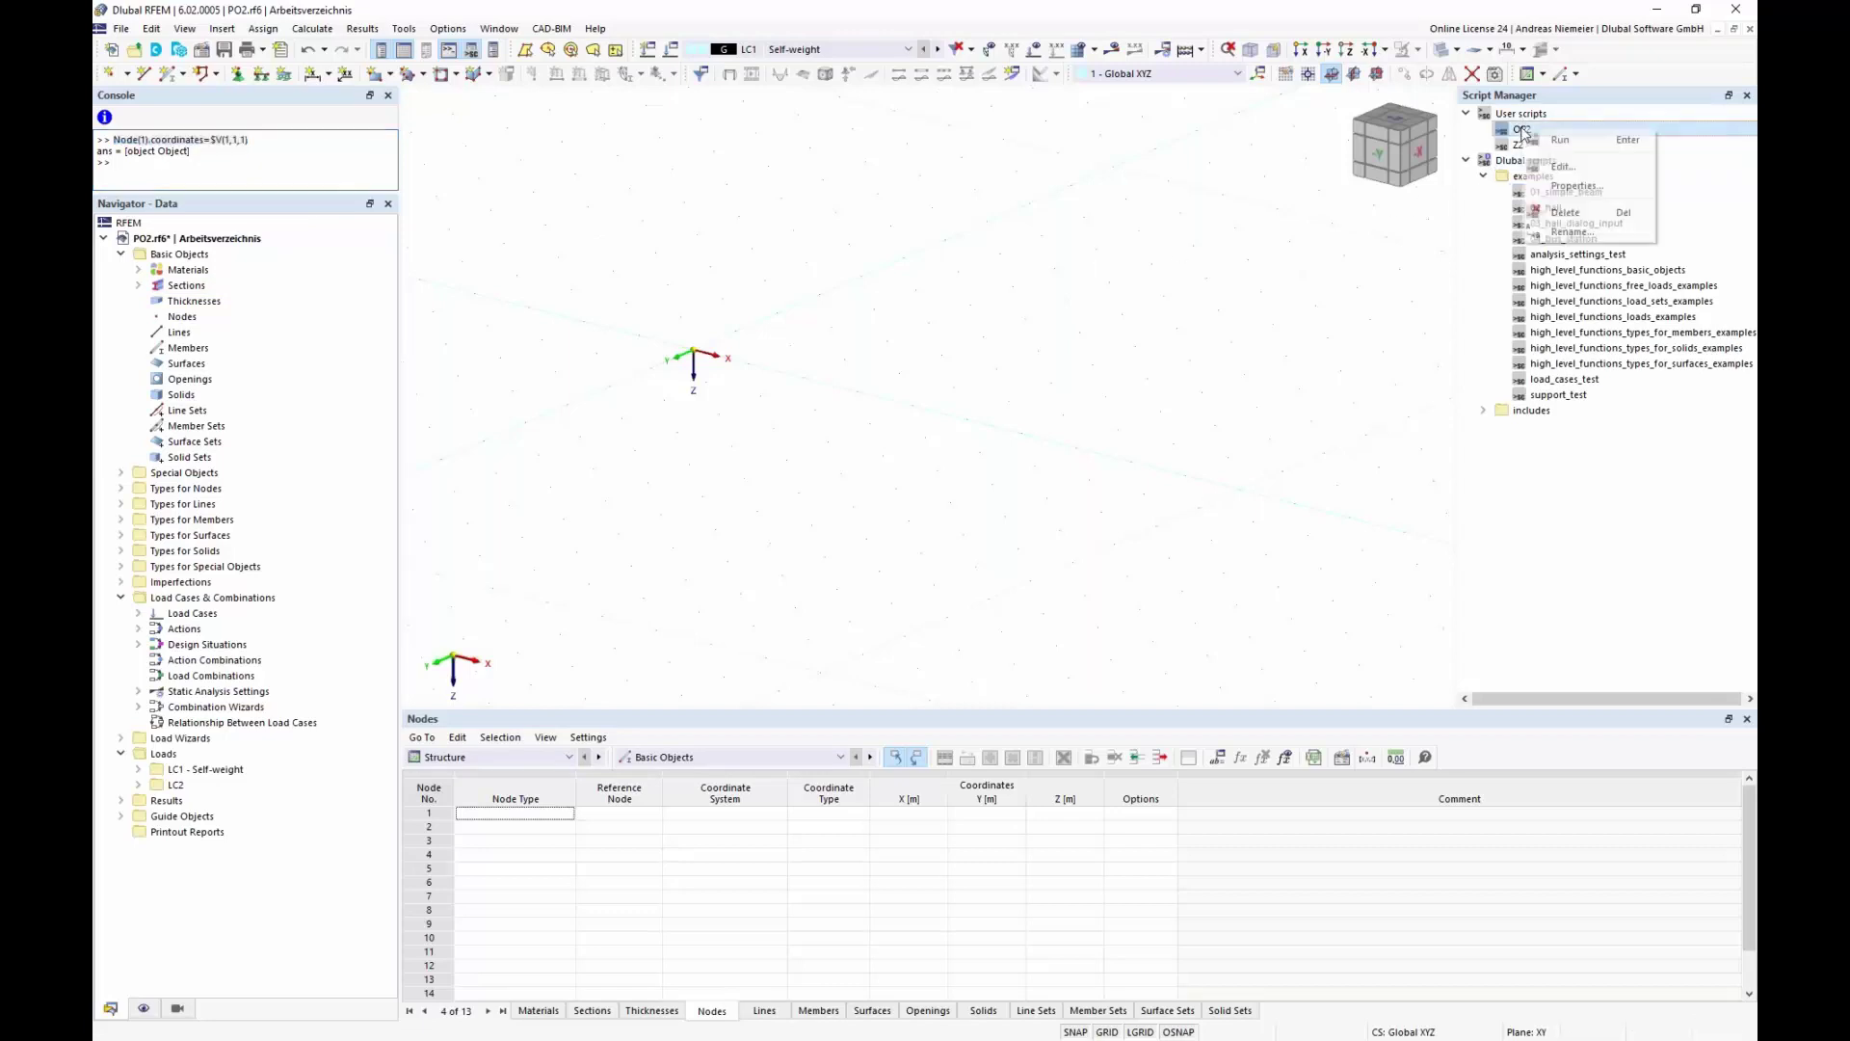
{"action": "left_click", "coordinate": [1581, 212]}
{"action": "left_click", "coordinate": [997, 601]}
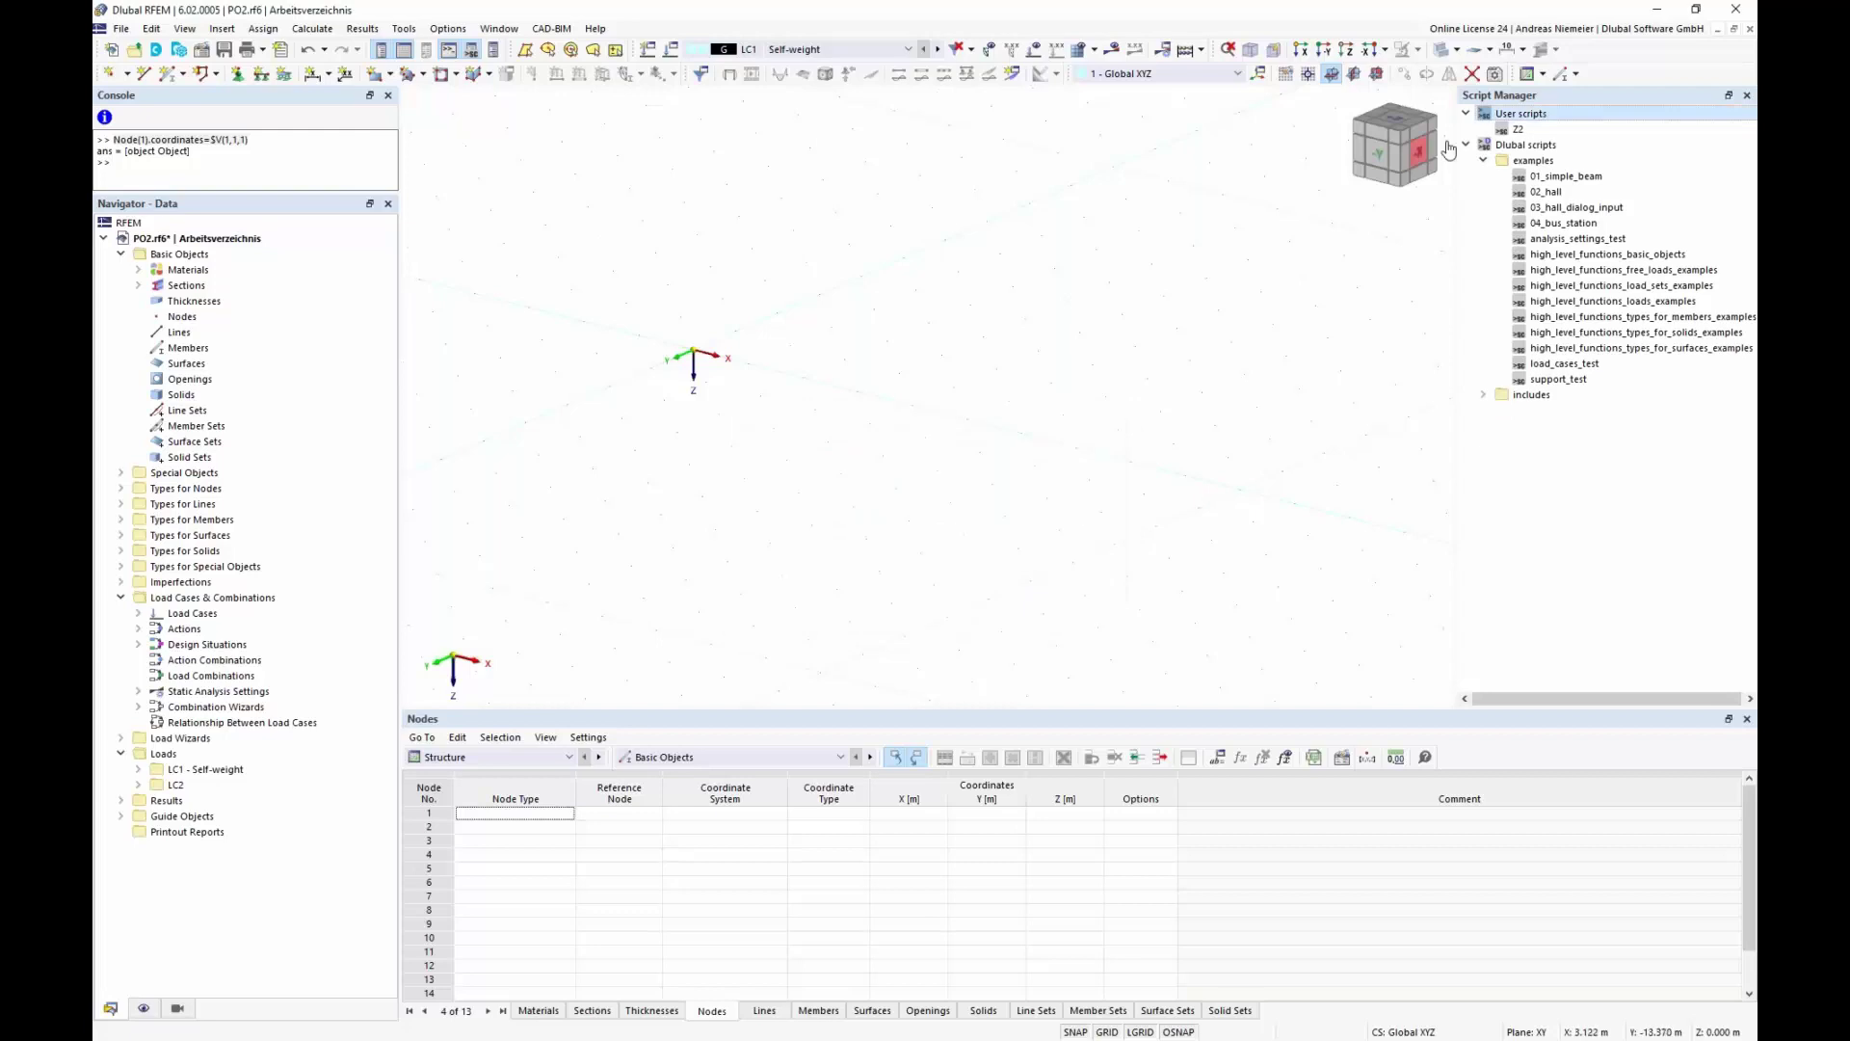
Create a new user script named PO2
{"action": "right_click", "coordinate": [1527, 120]}
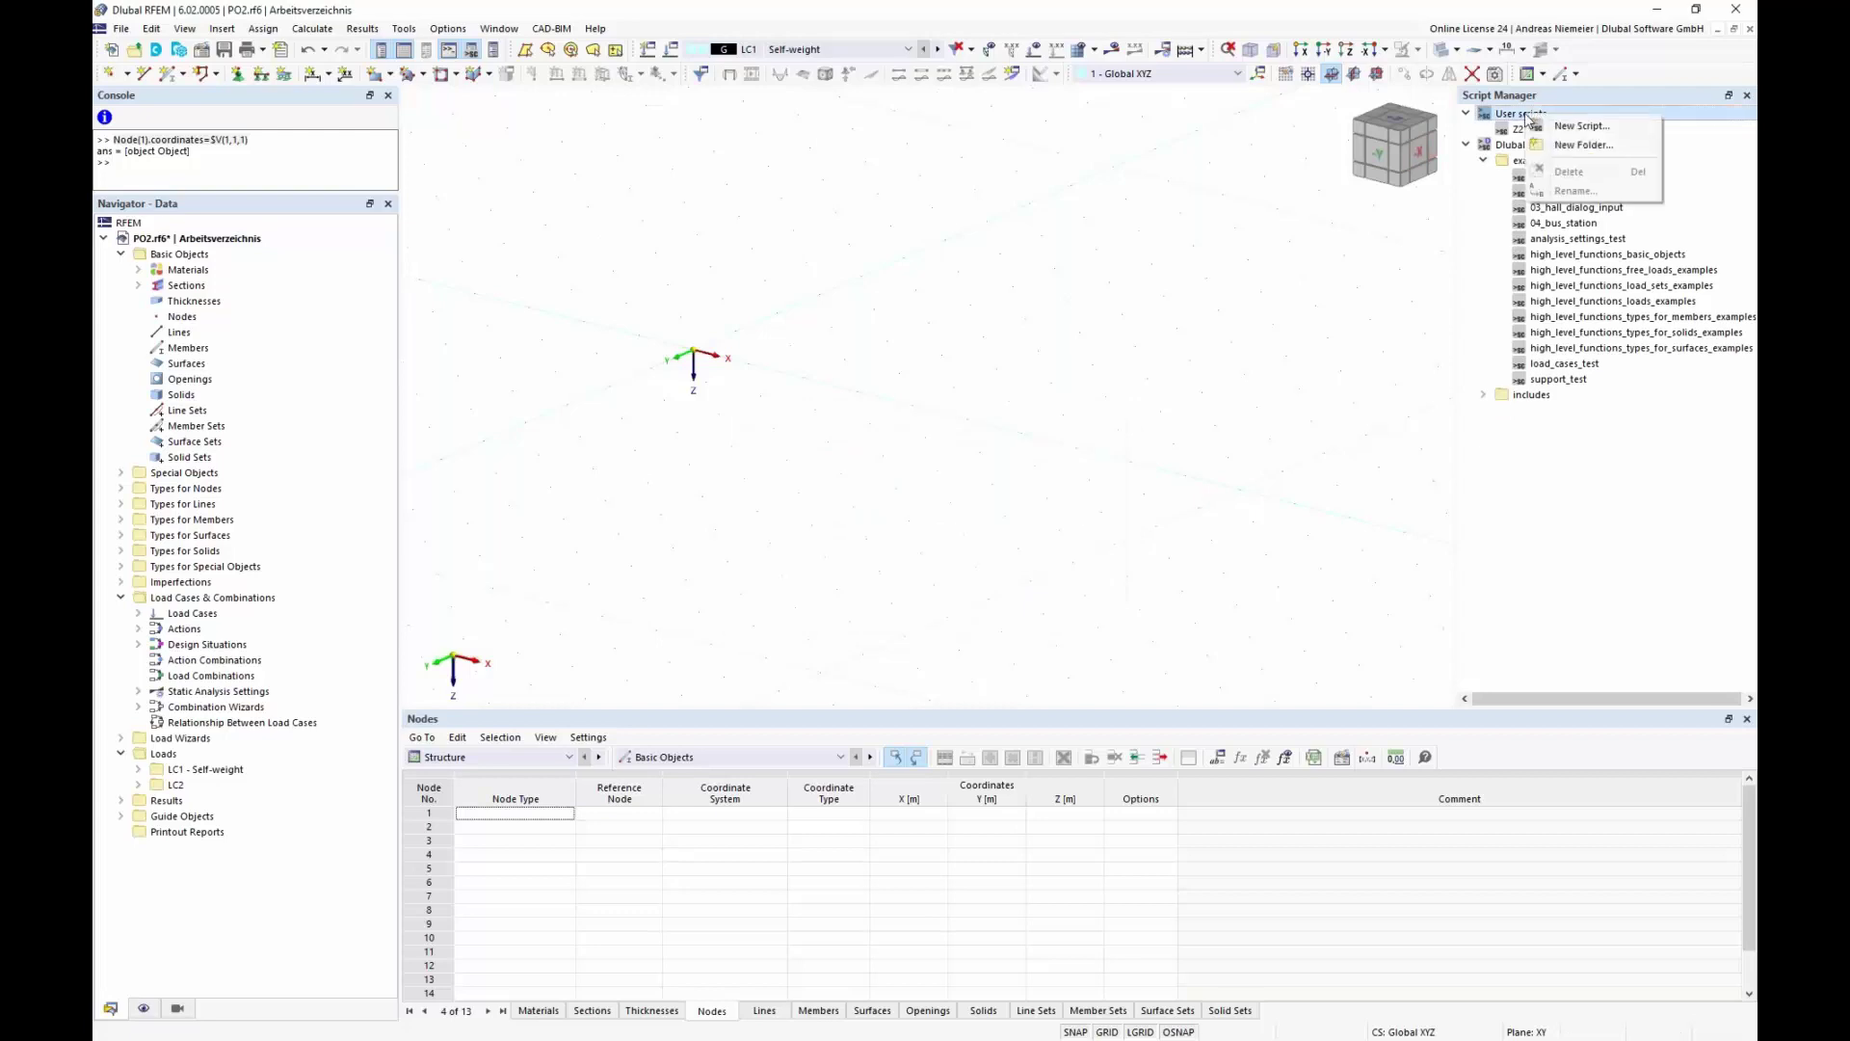
{"action": "left_click", "coordinate": [1578, 135]}
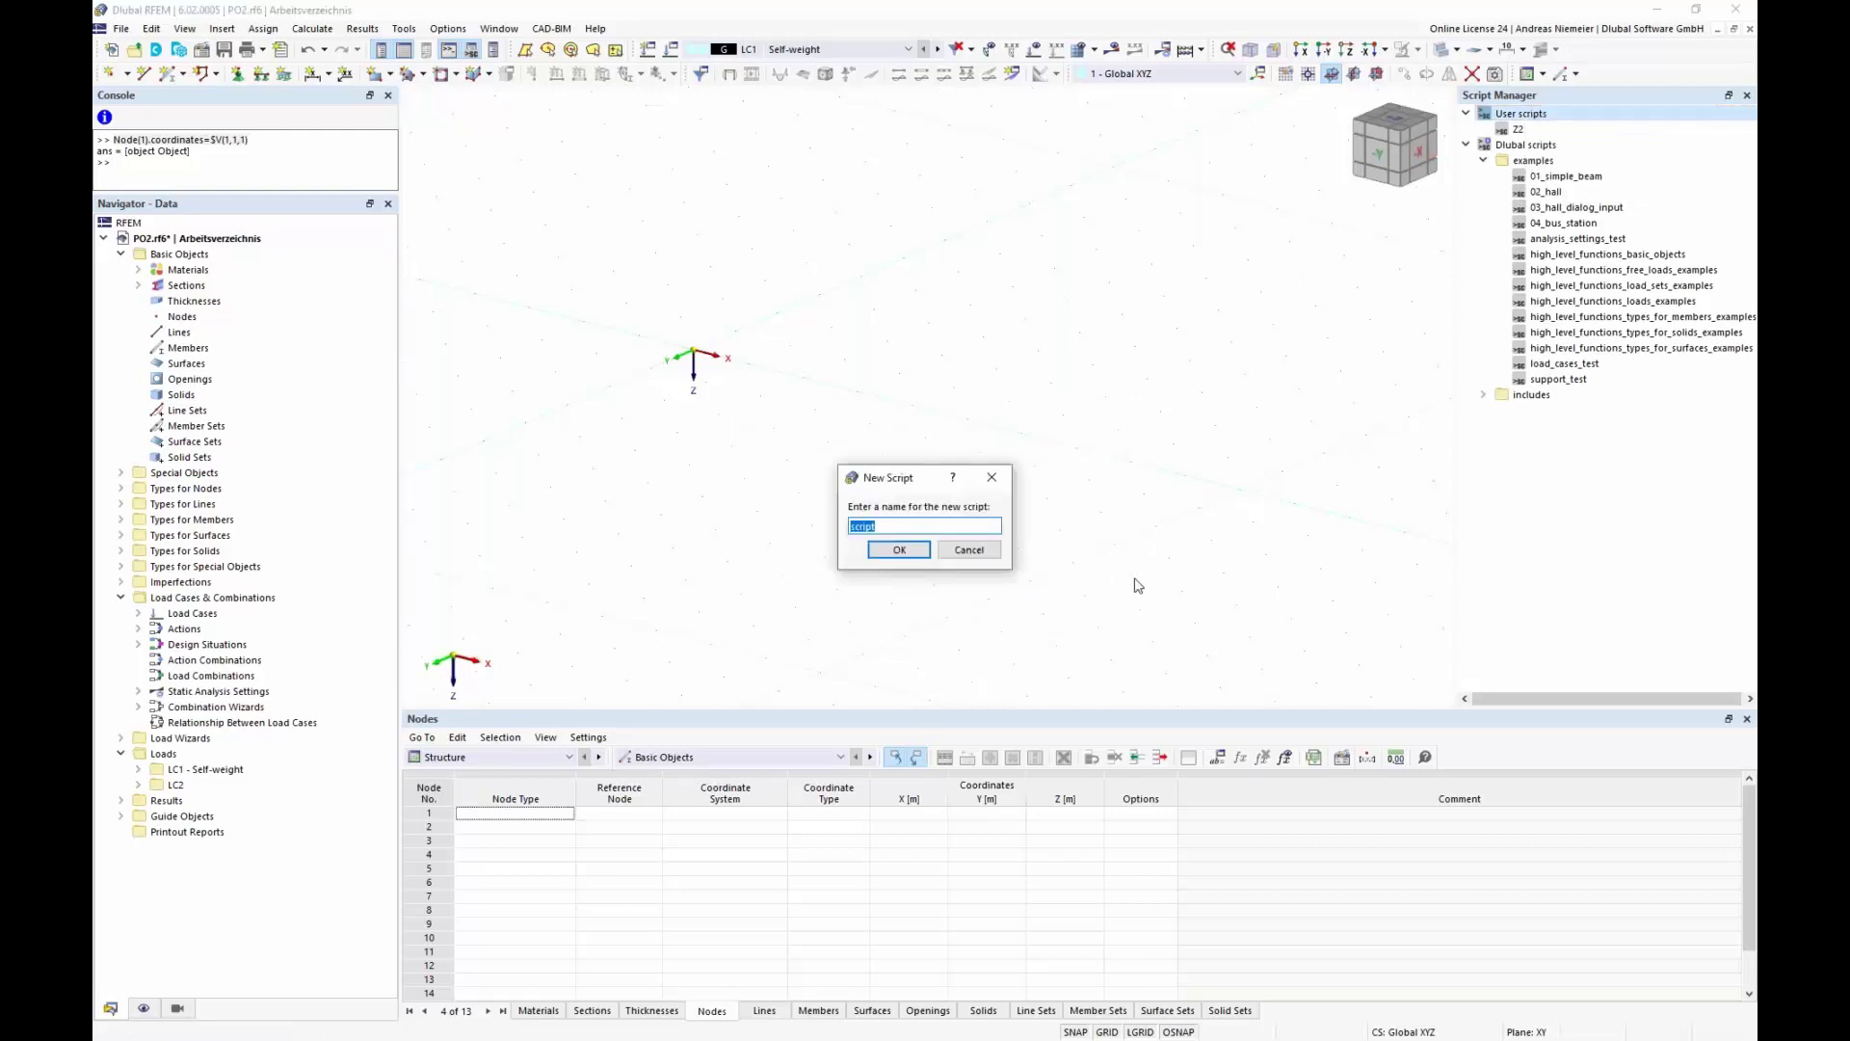
{"action": "type", "text": "PO2"}
{"action": "left_click", "coordinate": [898, 549]}
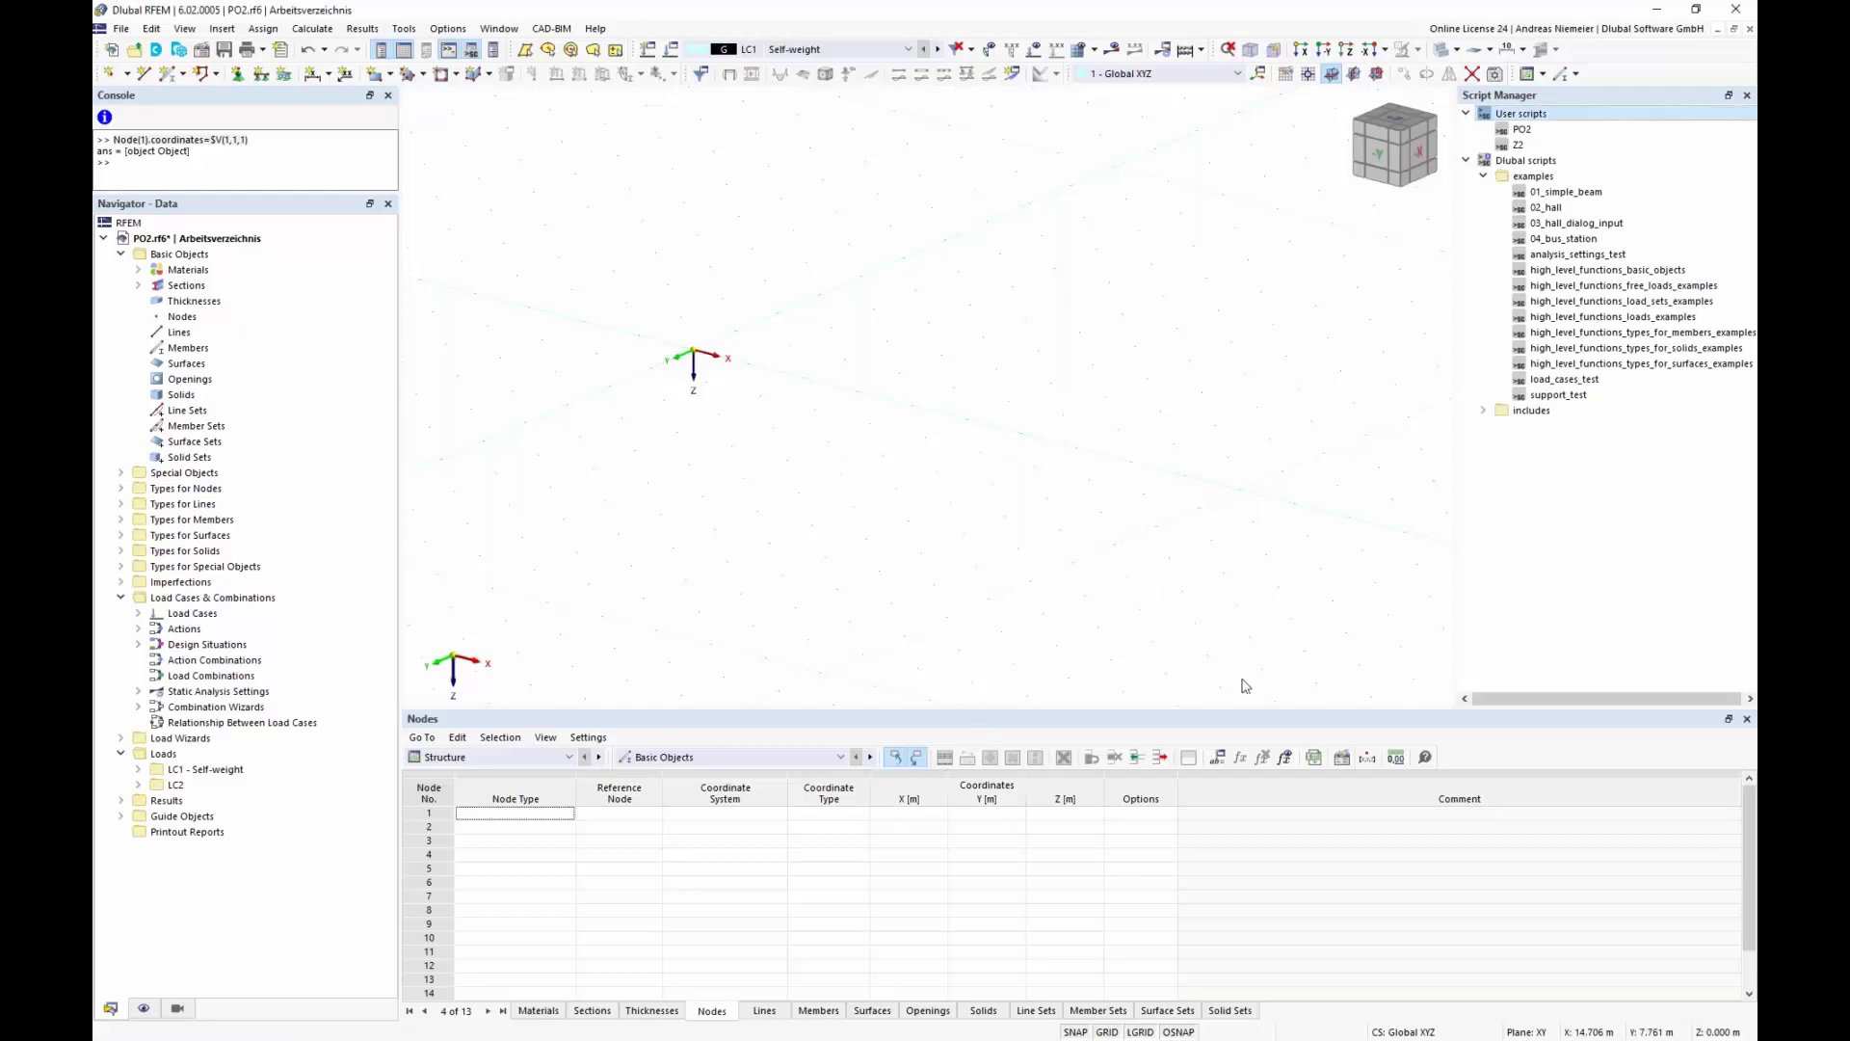
Open the PO2 script for editing in Notepad++ and move the editor window clear of the console
{"action": "left_click", "coordinate": [1525, 135]}
{"action": "right_click", "coordinate": [1525, 135]}
{"action": "left_click", "coordinate": [1552, 145]}
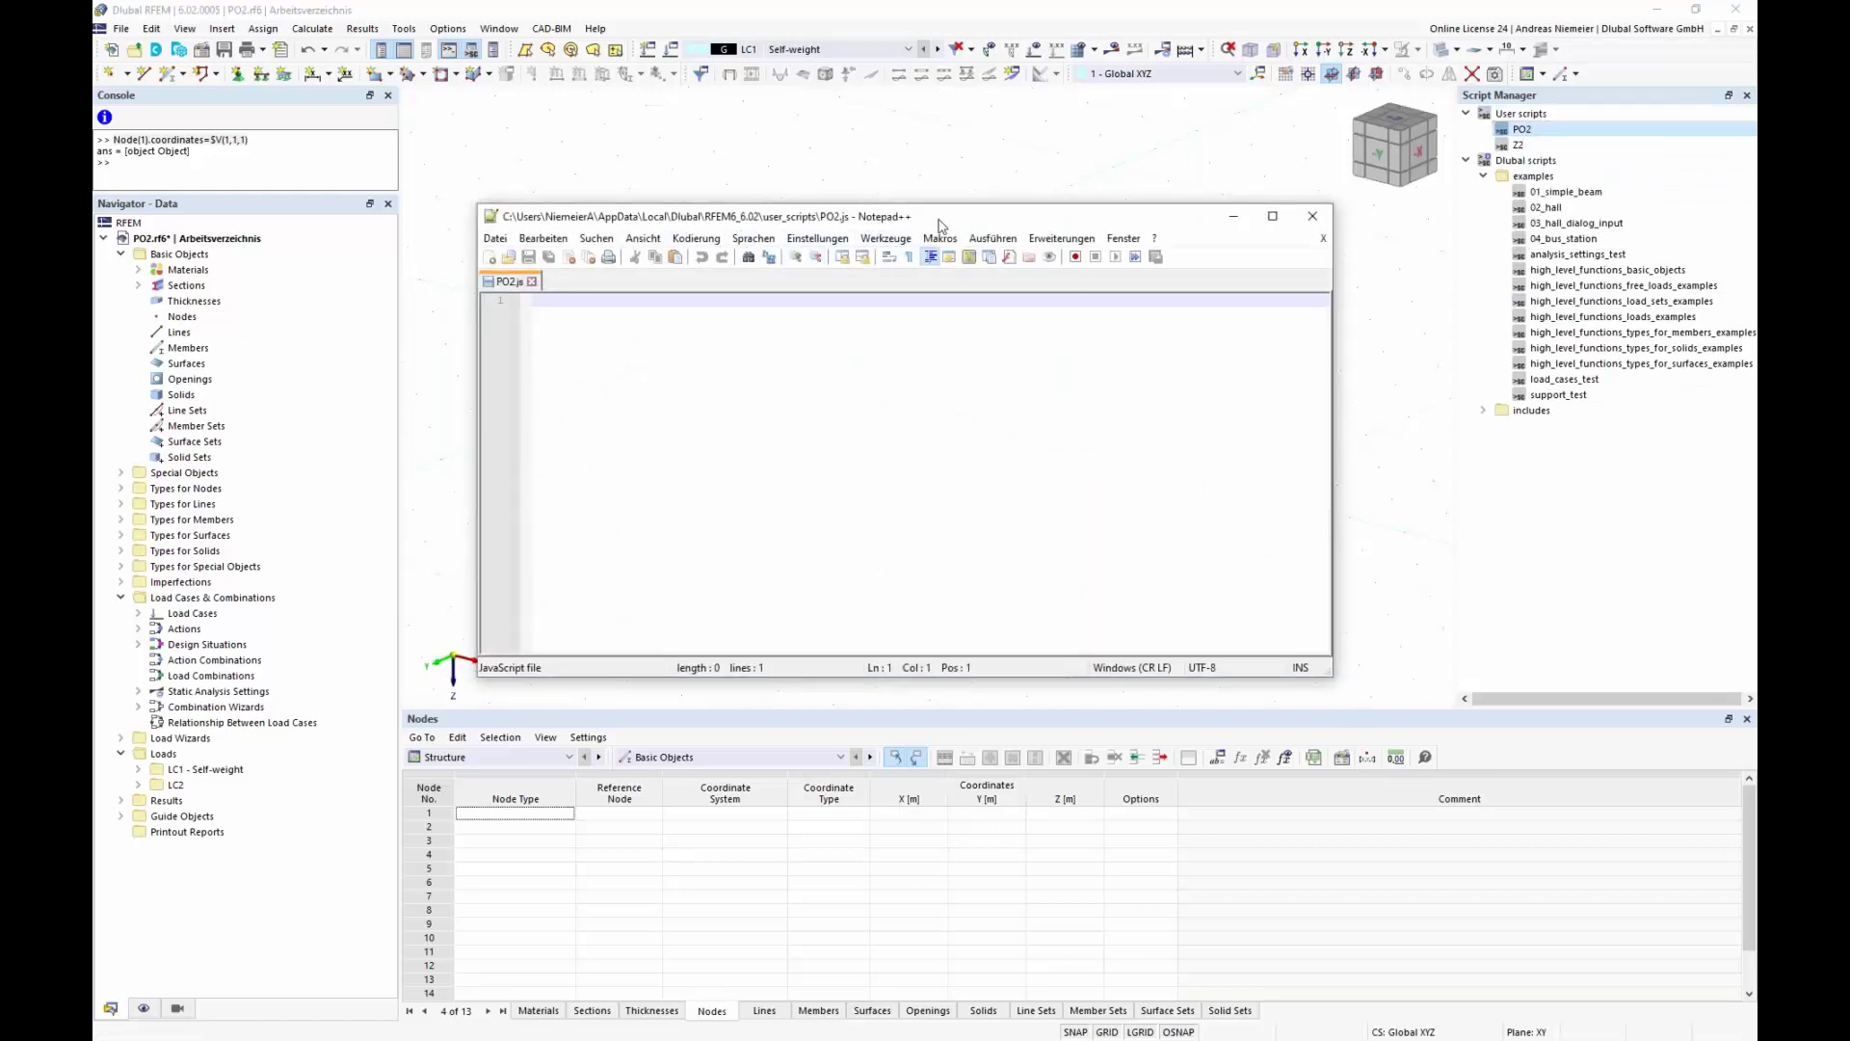
{"action": "left_click_drag", "start_coordinate": [933, 220], "coordinate": [904, 302]}
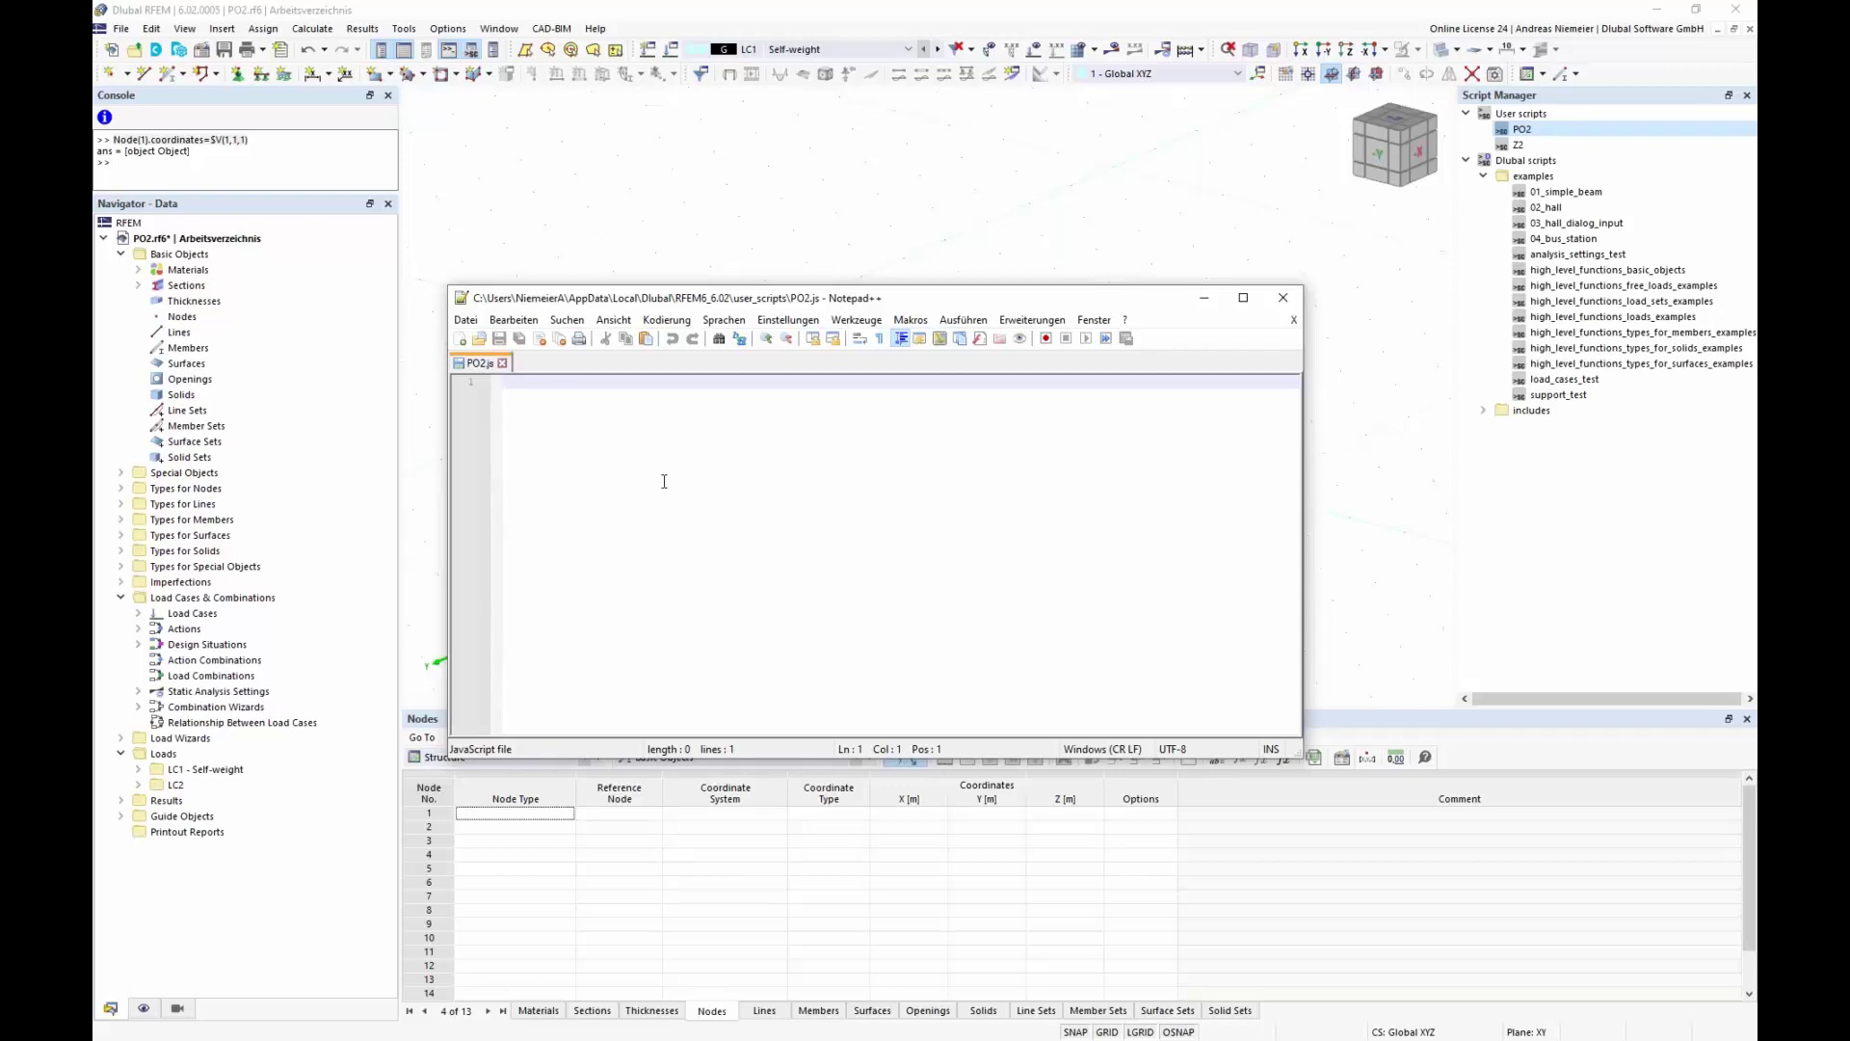
Write the comment //Create one node and the command Node(1).coordinates=$V(1,1,1) in PO2.js, then save the script
{"action": "type", "text": "//"}
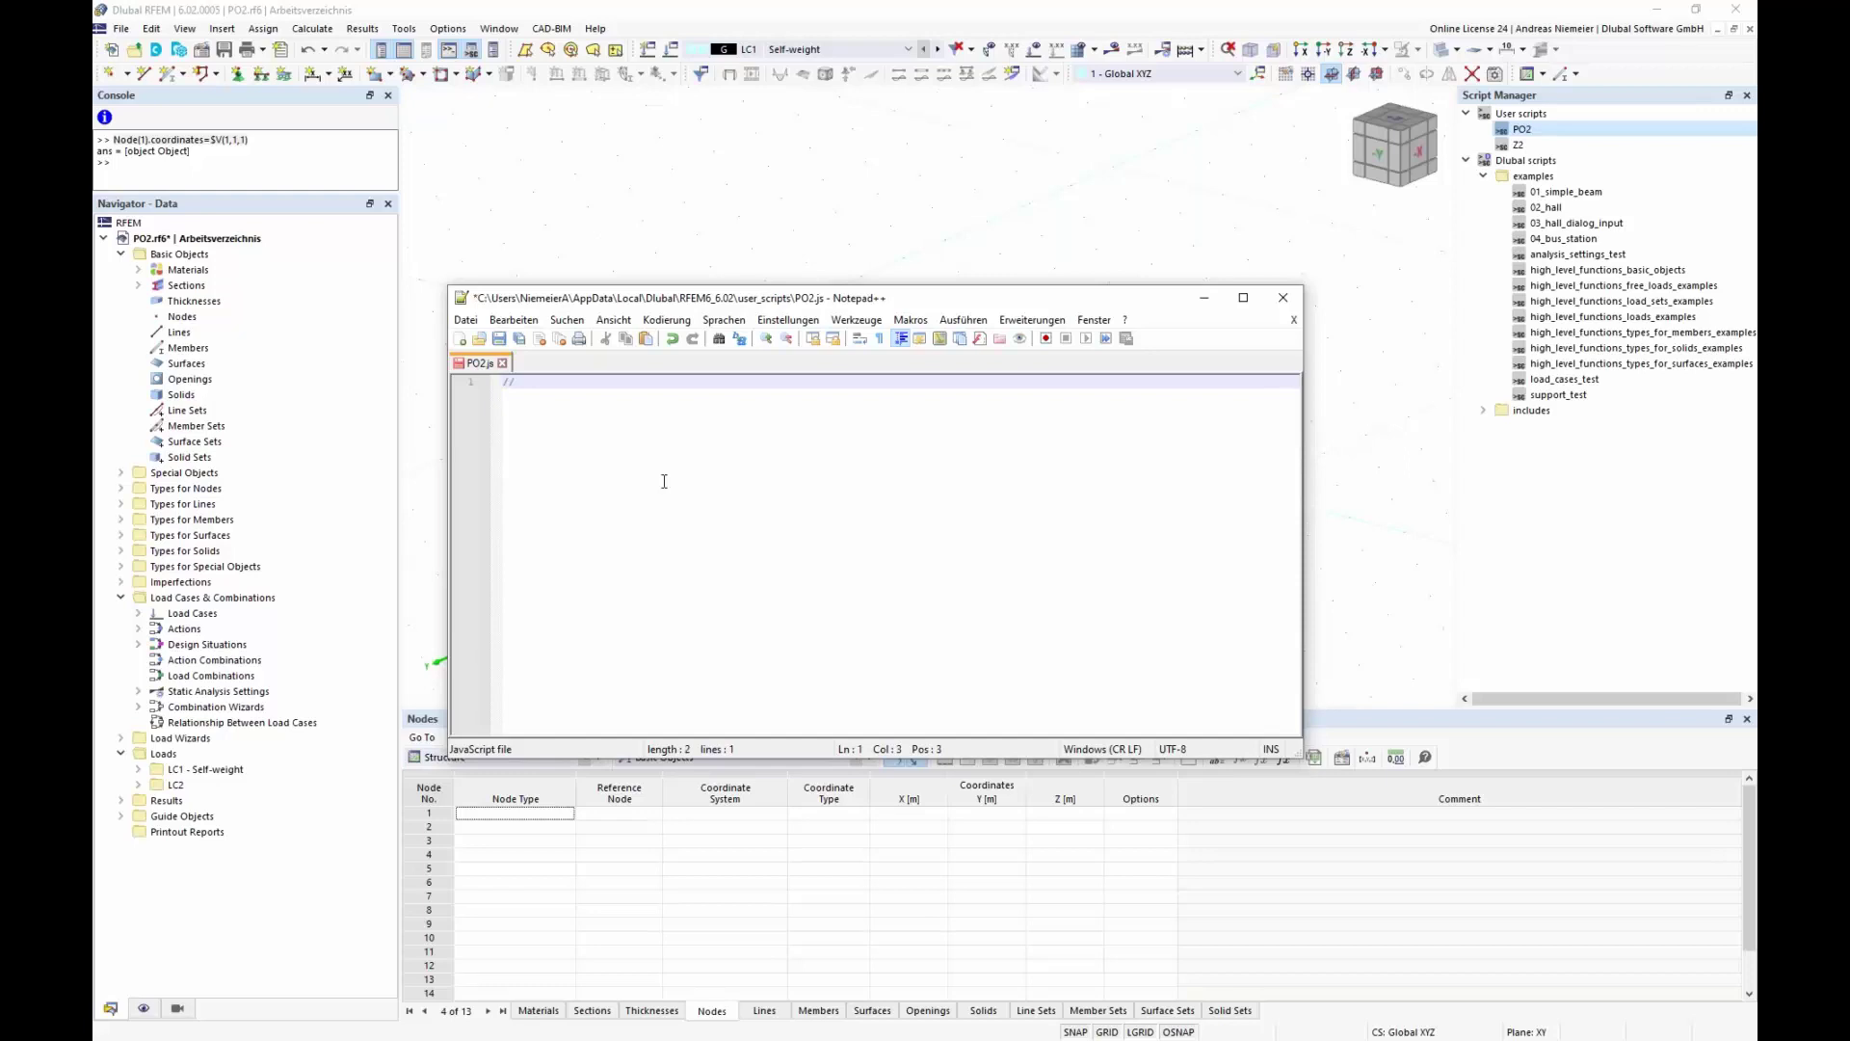
{"action": "type", "text": "Create one node"}
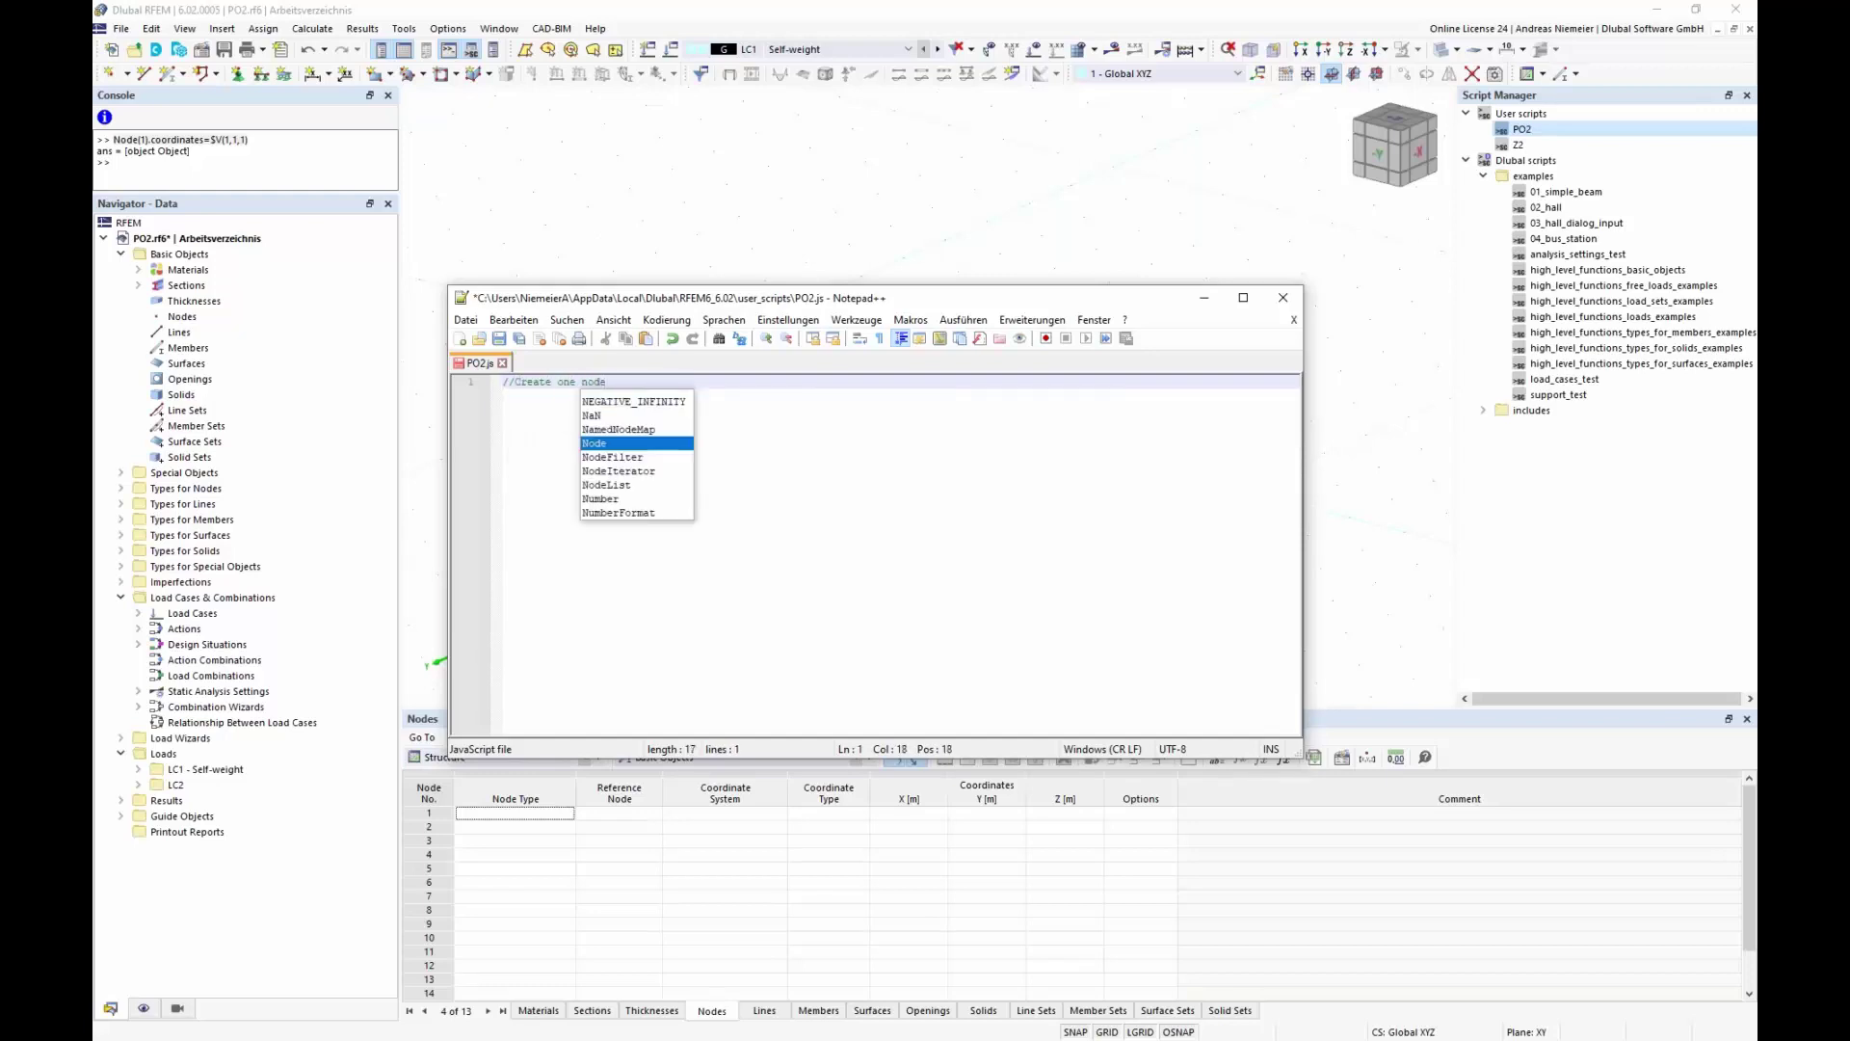
{"action": "key", "text": "Return"}
{"action": "type", "text": "Node(1).coordinates=$V(1,1,1)"}
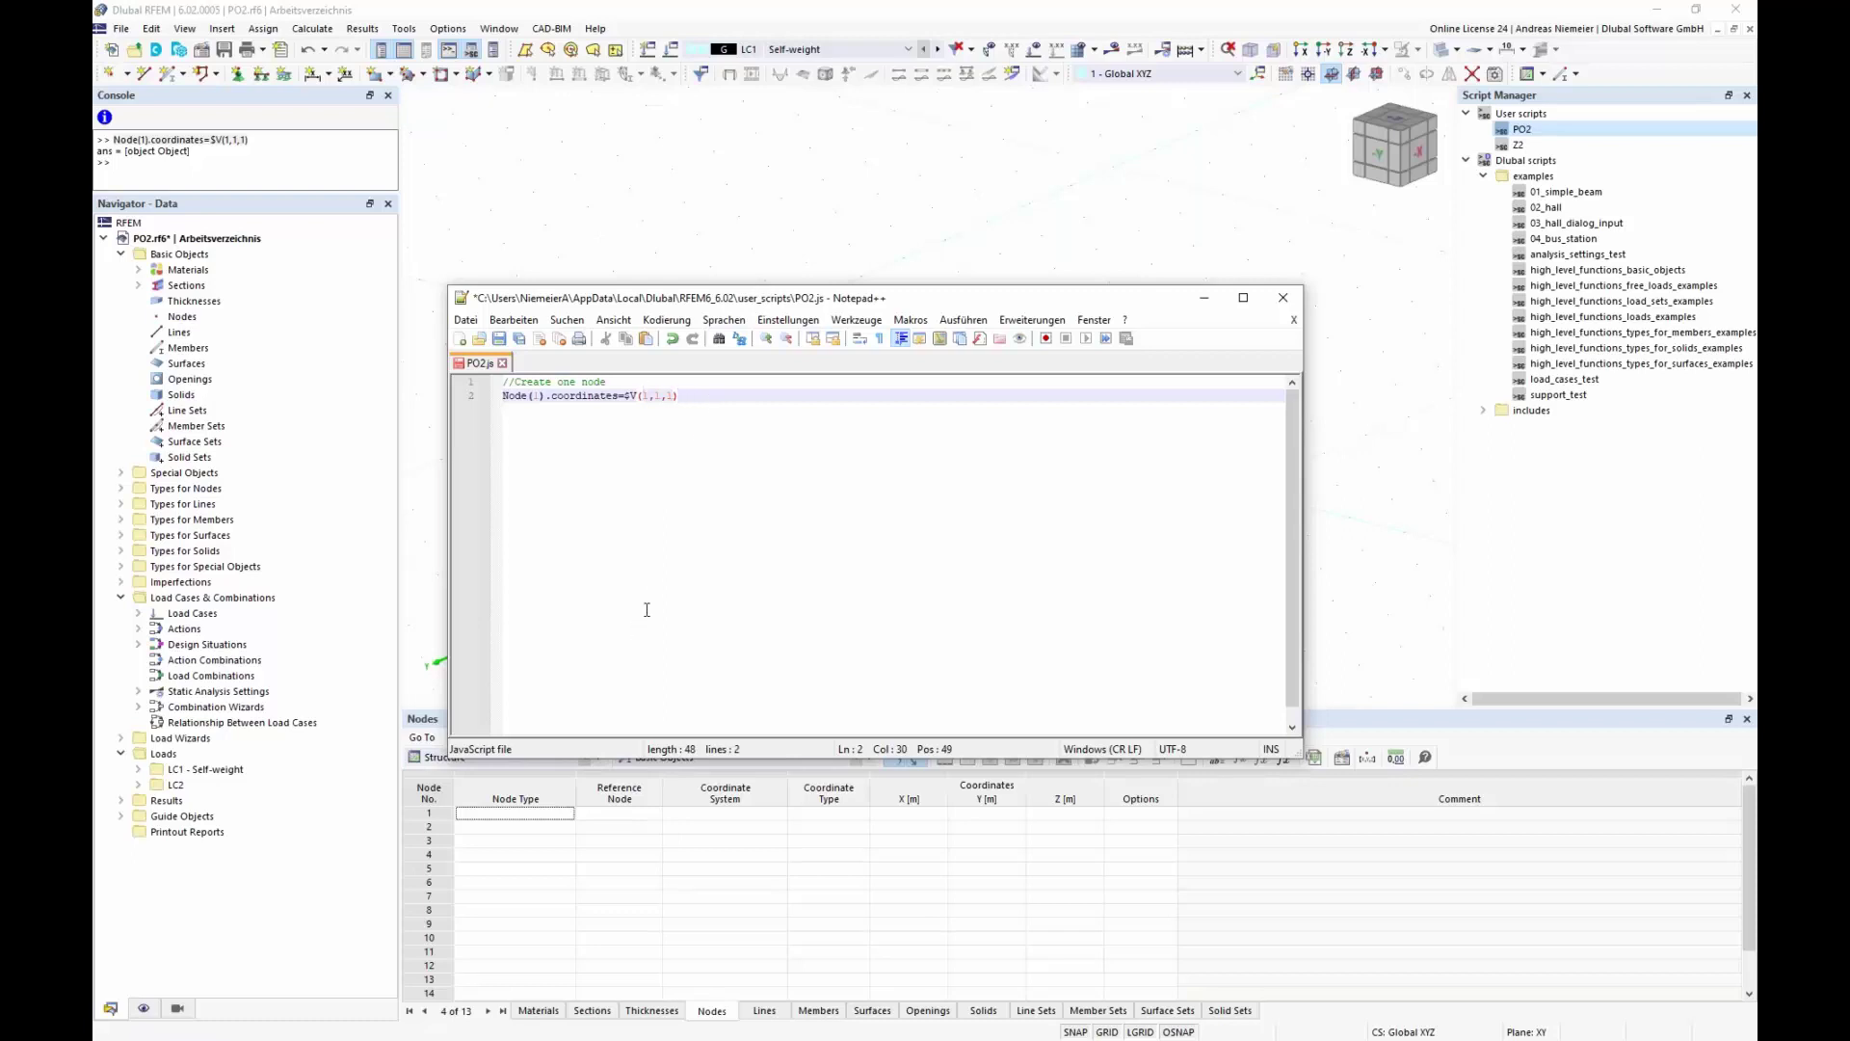
{"action": "key", "text": "ctrl+s"}
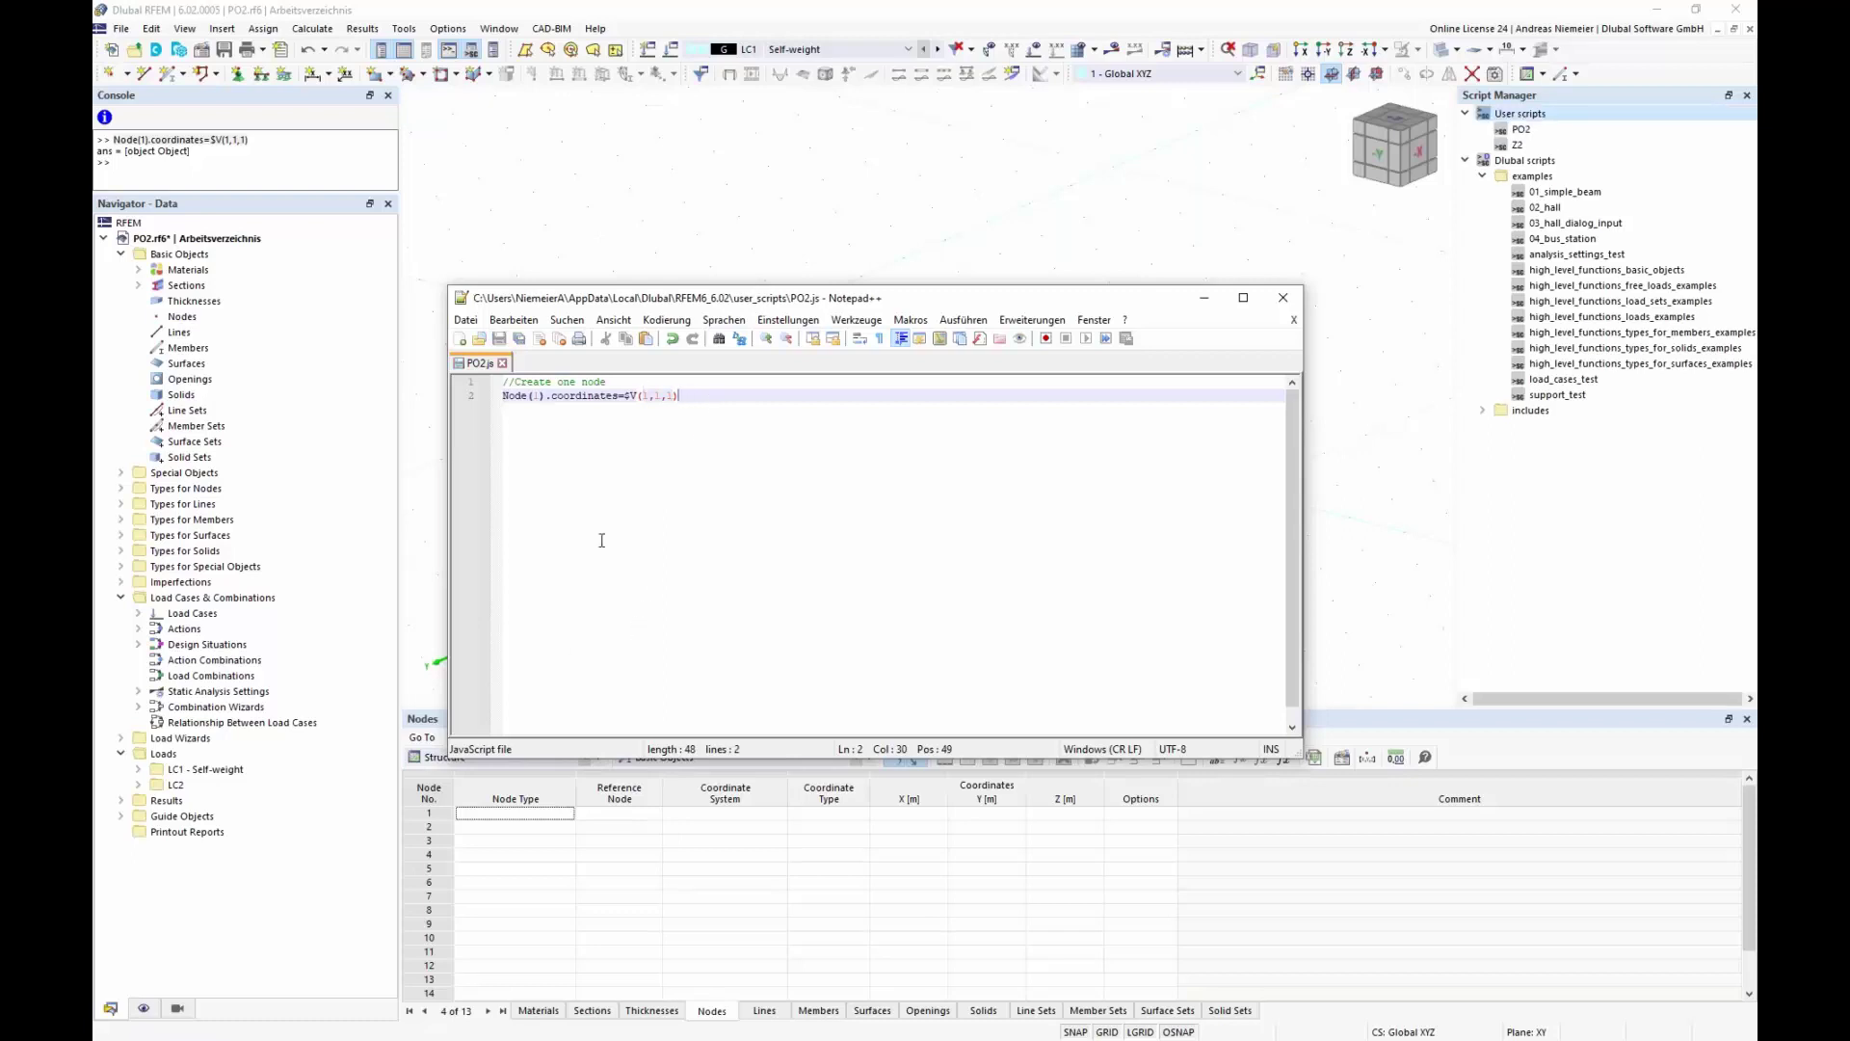
Switch back to RFEM, run the PO2 script to create node 1, and remove the node again
{"action": "left_click", "coordinate": [805, 205]}
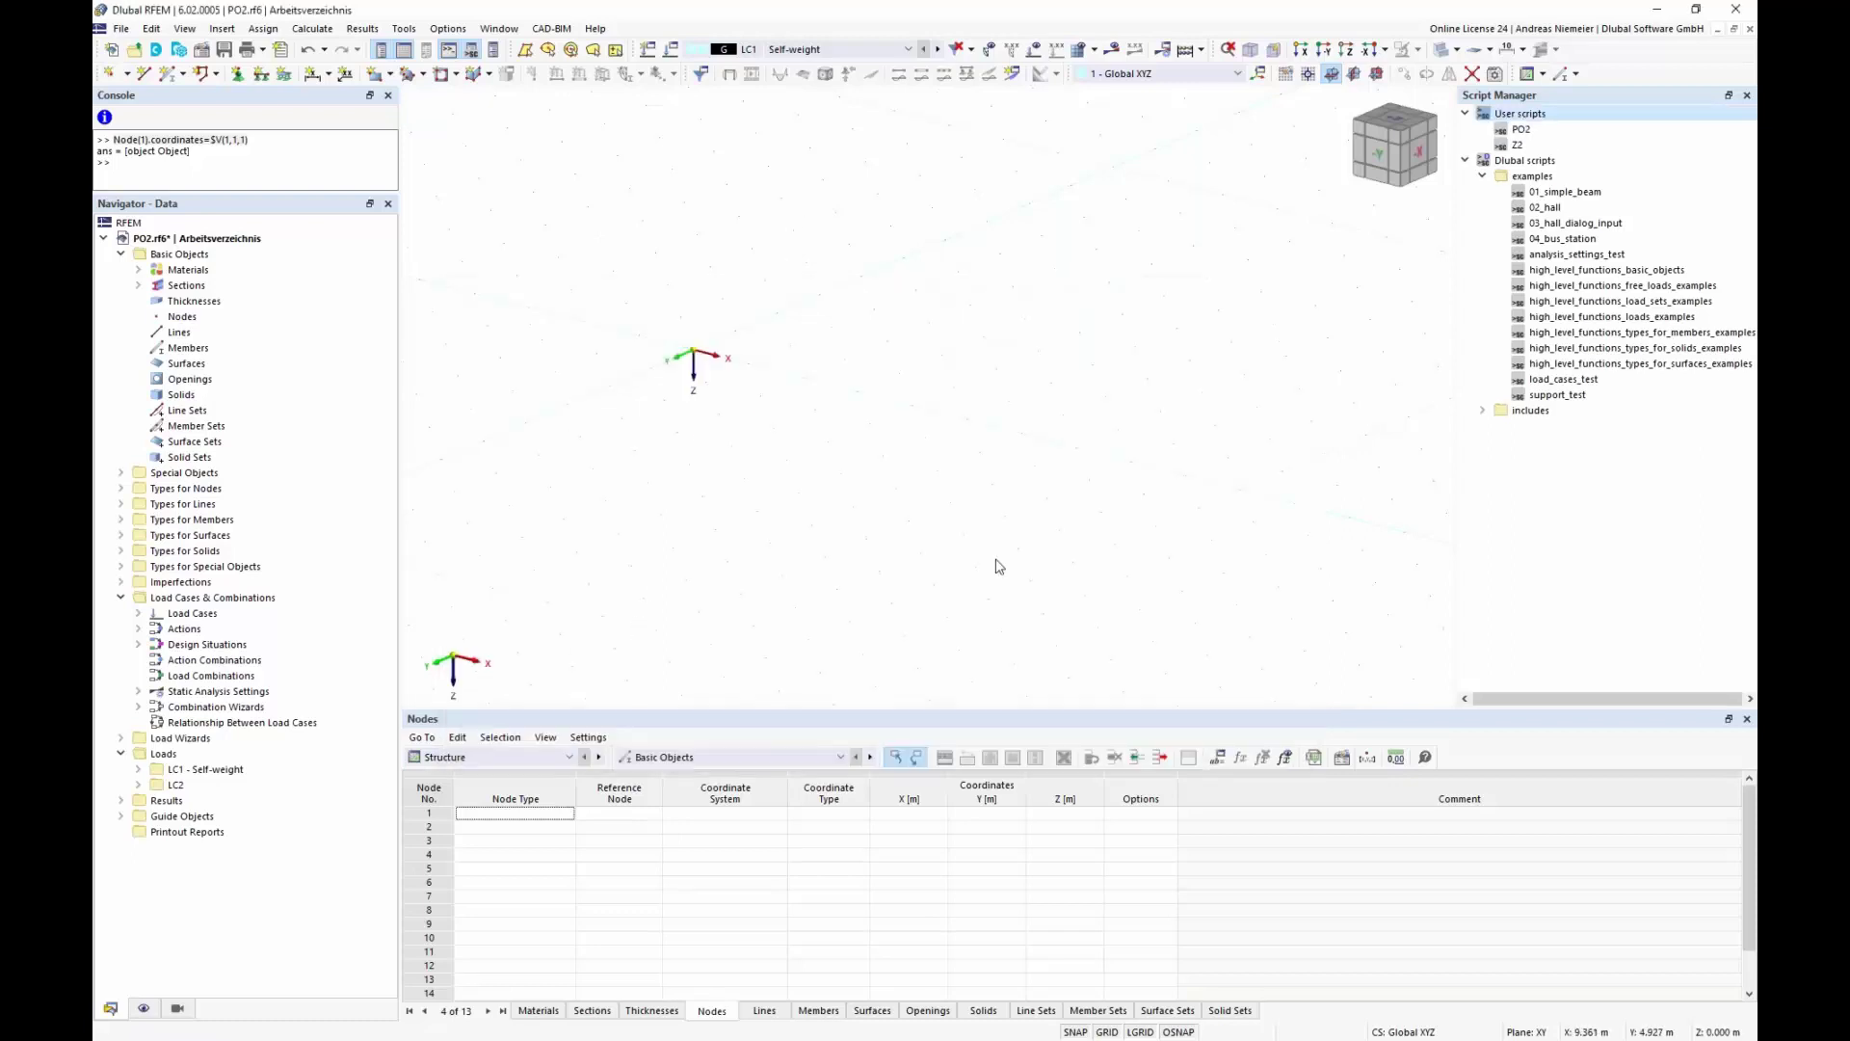
{"action": "double_click", "coordinate": [1539, 133]}
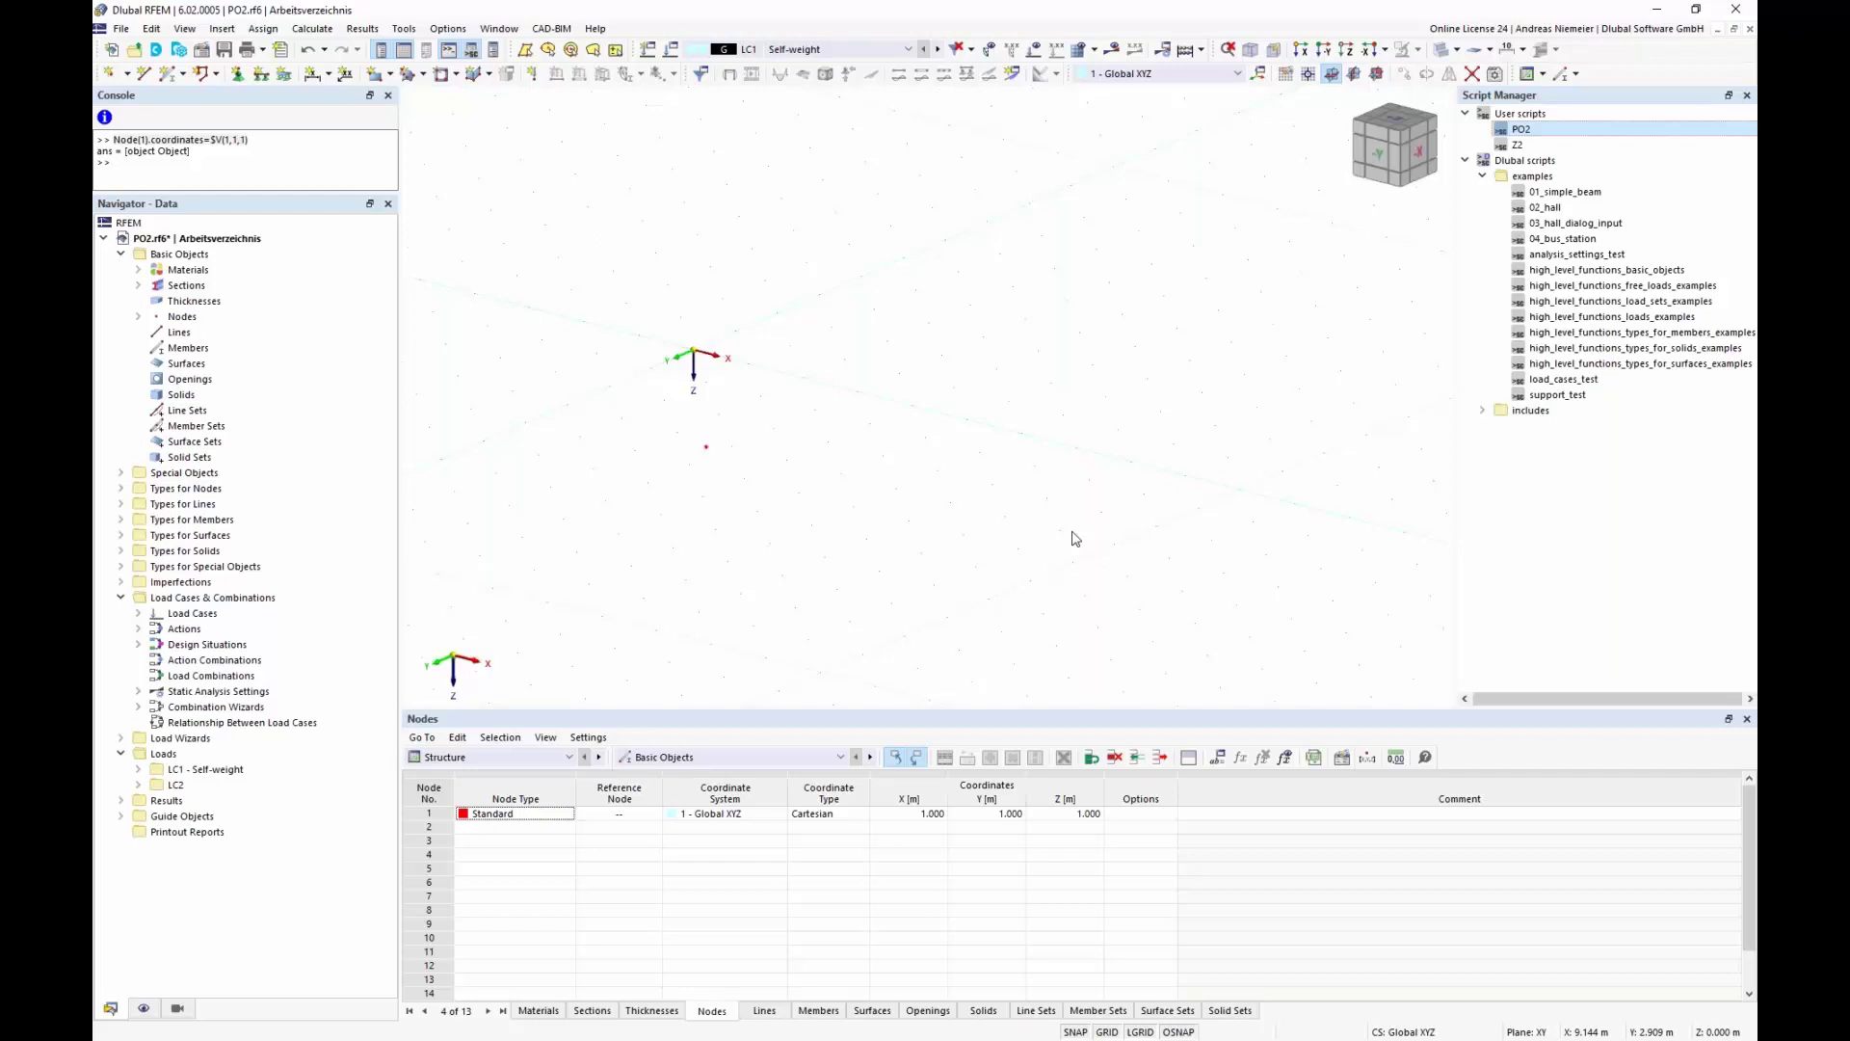
{"action": "left_click", "coordinate": [694, 430]}
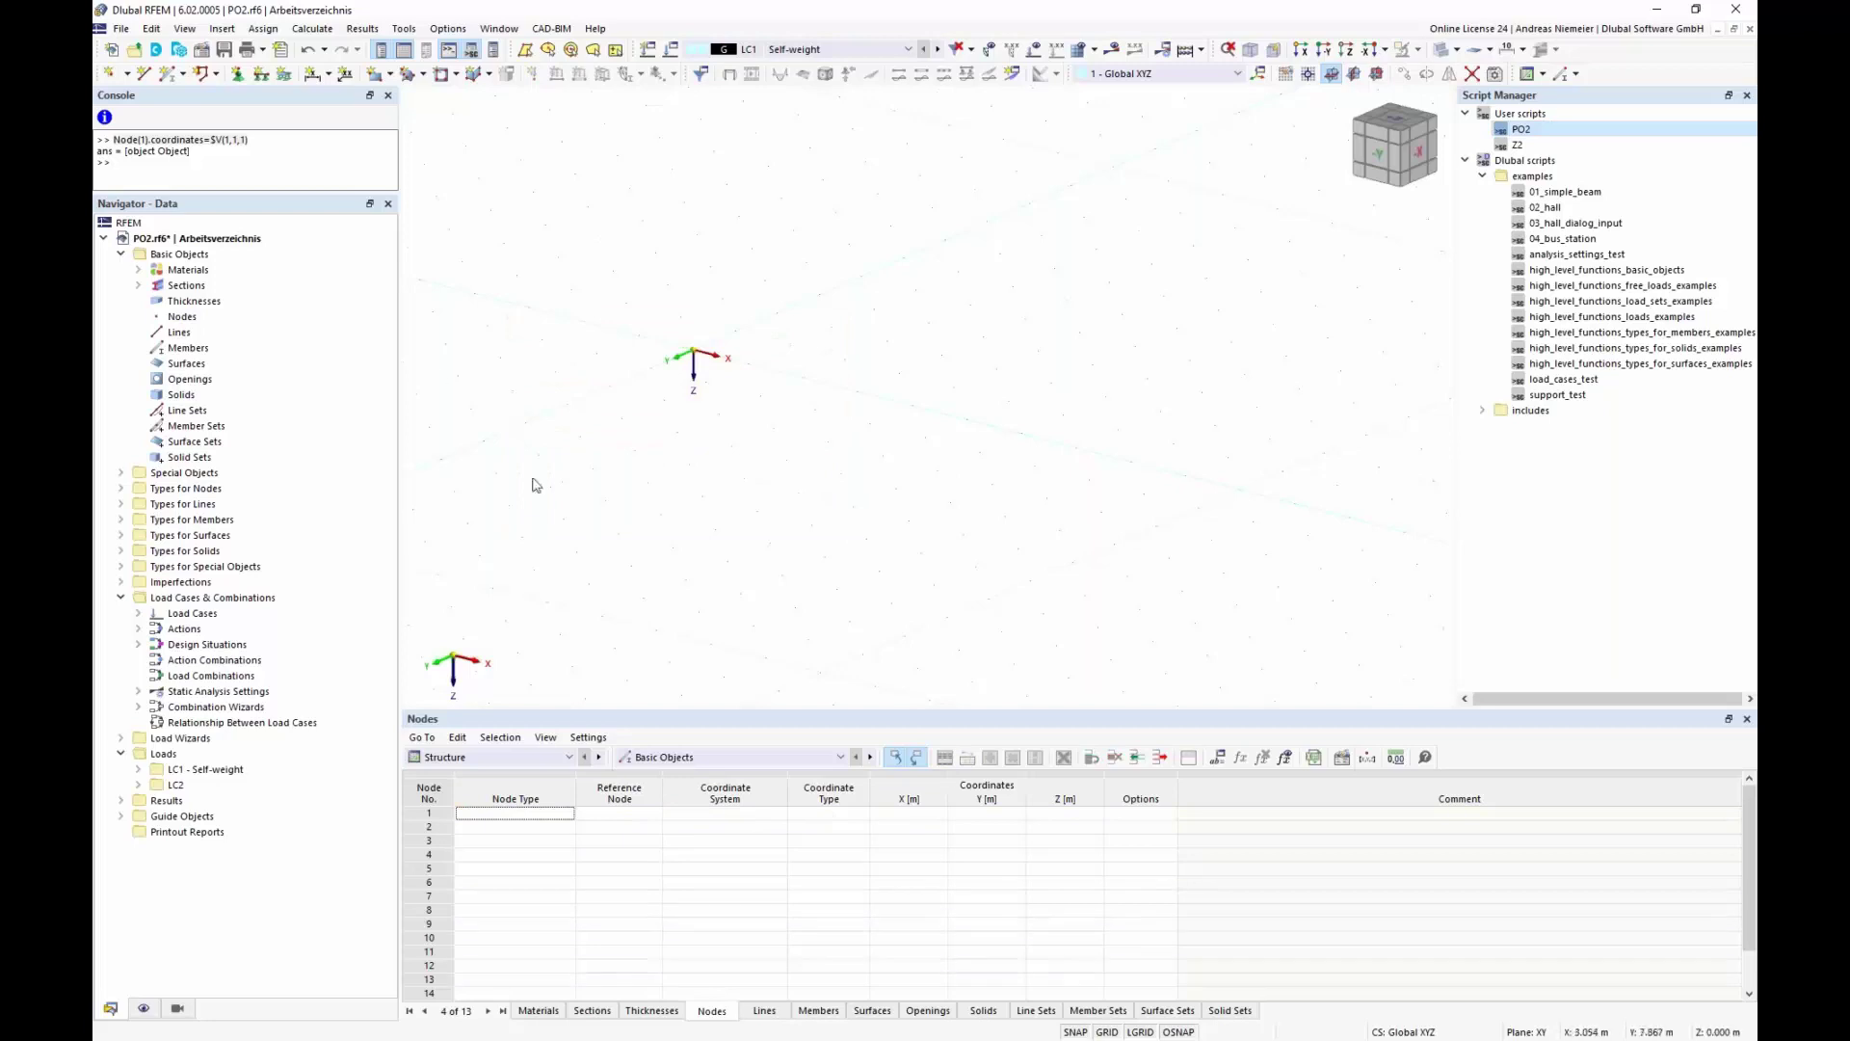
Switch to Notepad++, change the comment to //Create more nodes on one line and insert an empty line below it
{"action": "key", "text": "alt+Tab"}
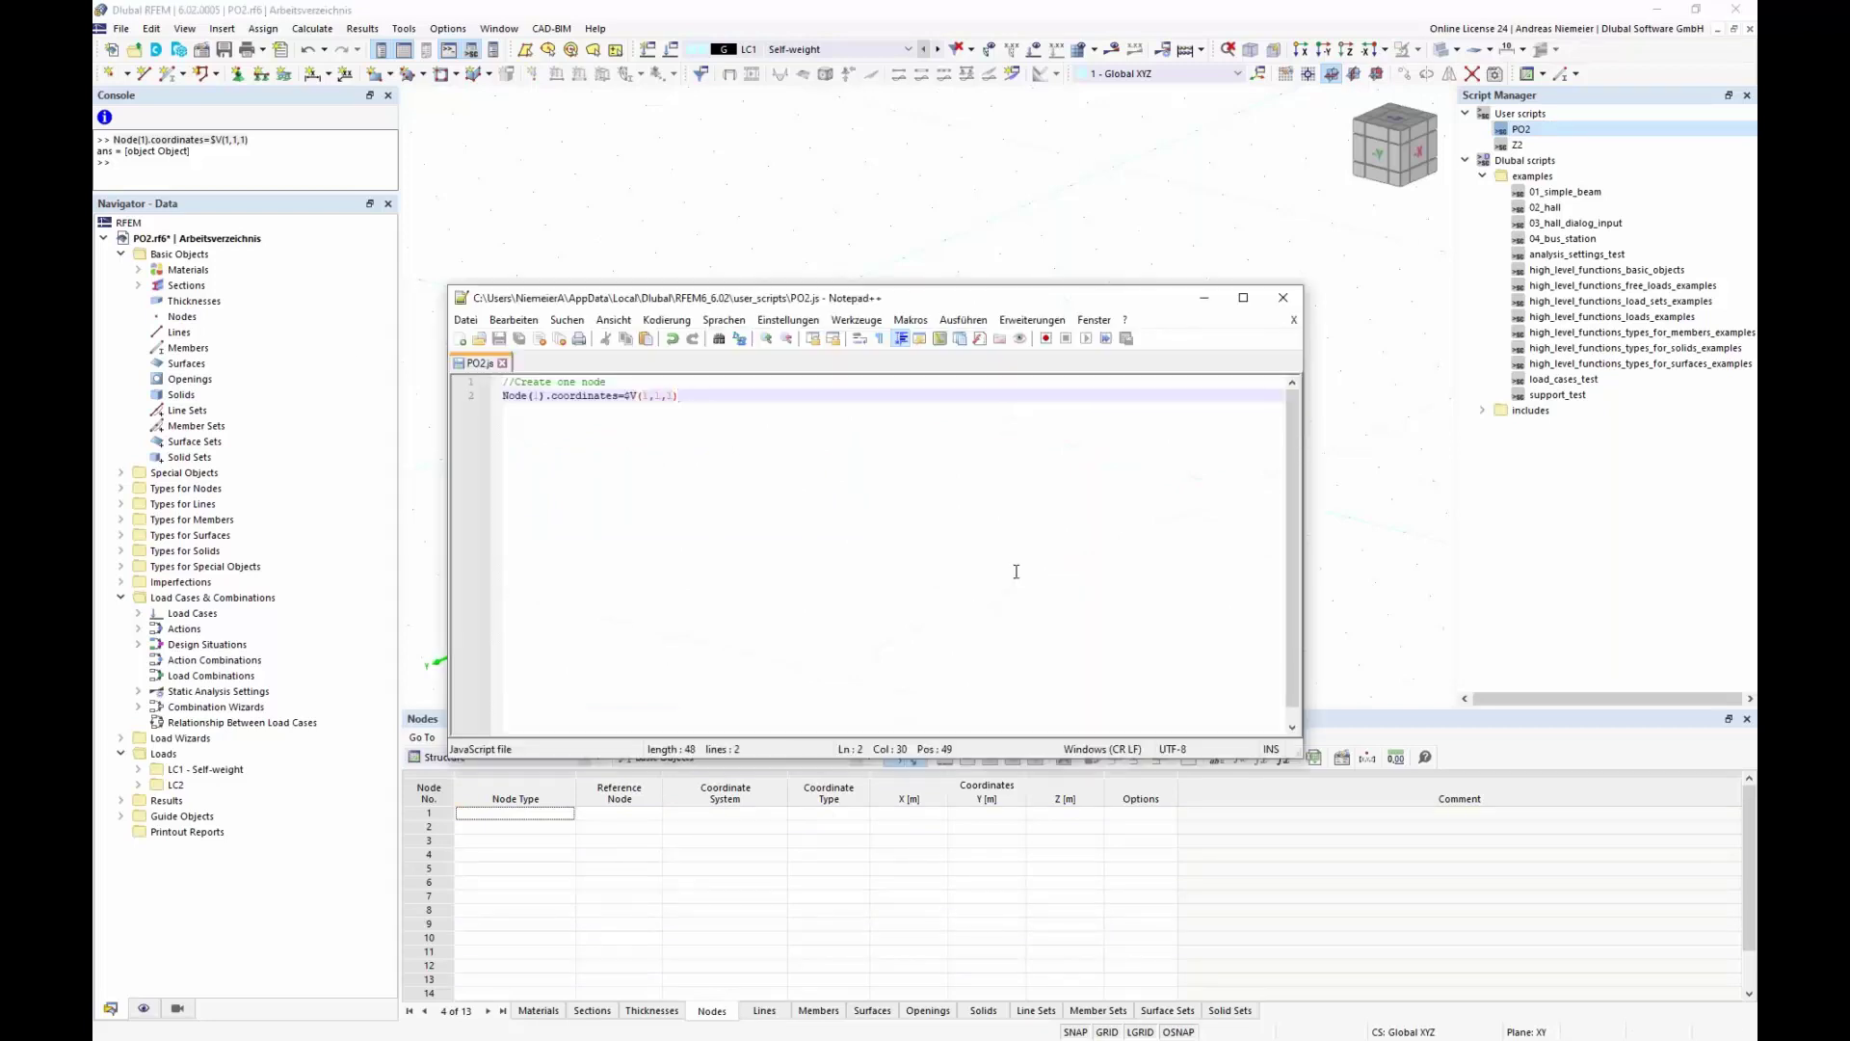
{"action": "left_click", "coordinate": [635, 383]}
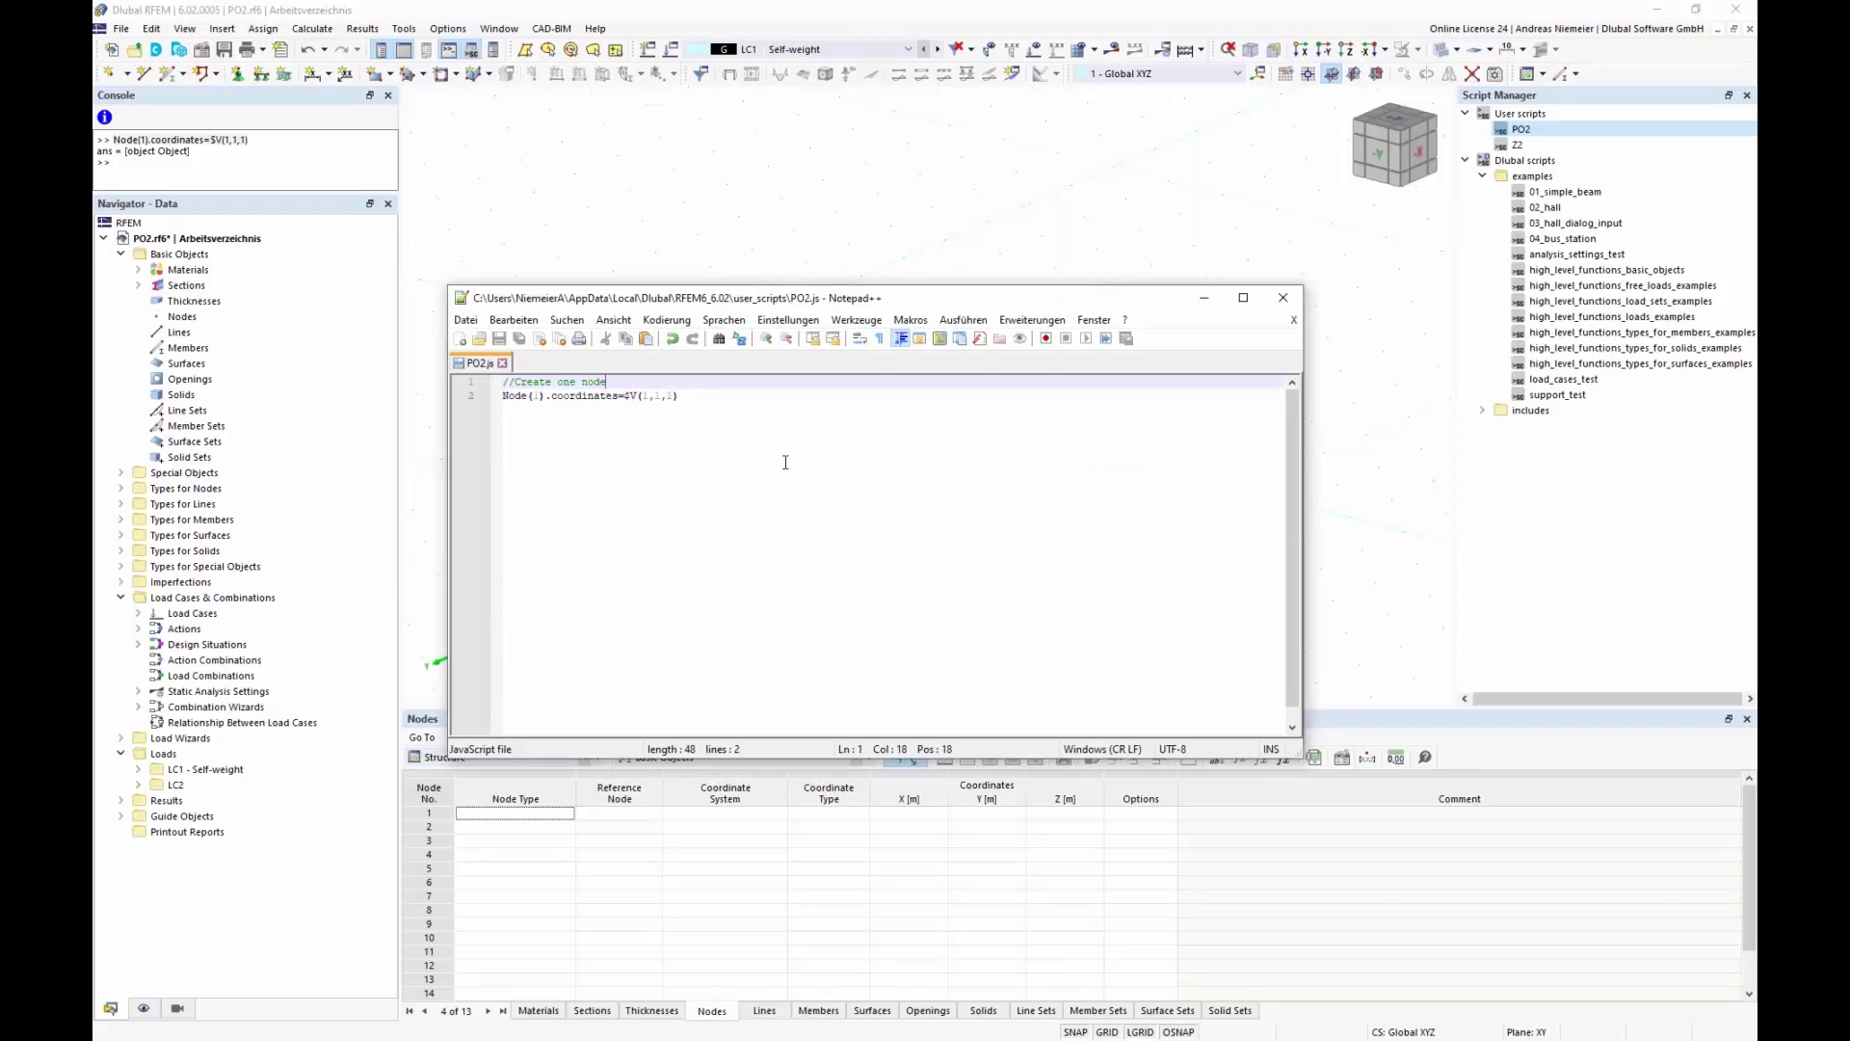
{"action": "left_click", "coordinate": [552, 382]}
{"action": "type", "text": "more nodes o"}
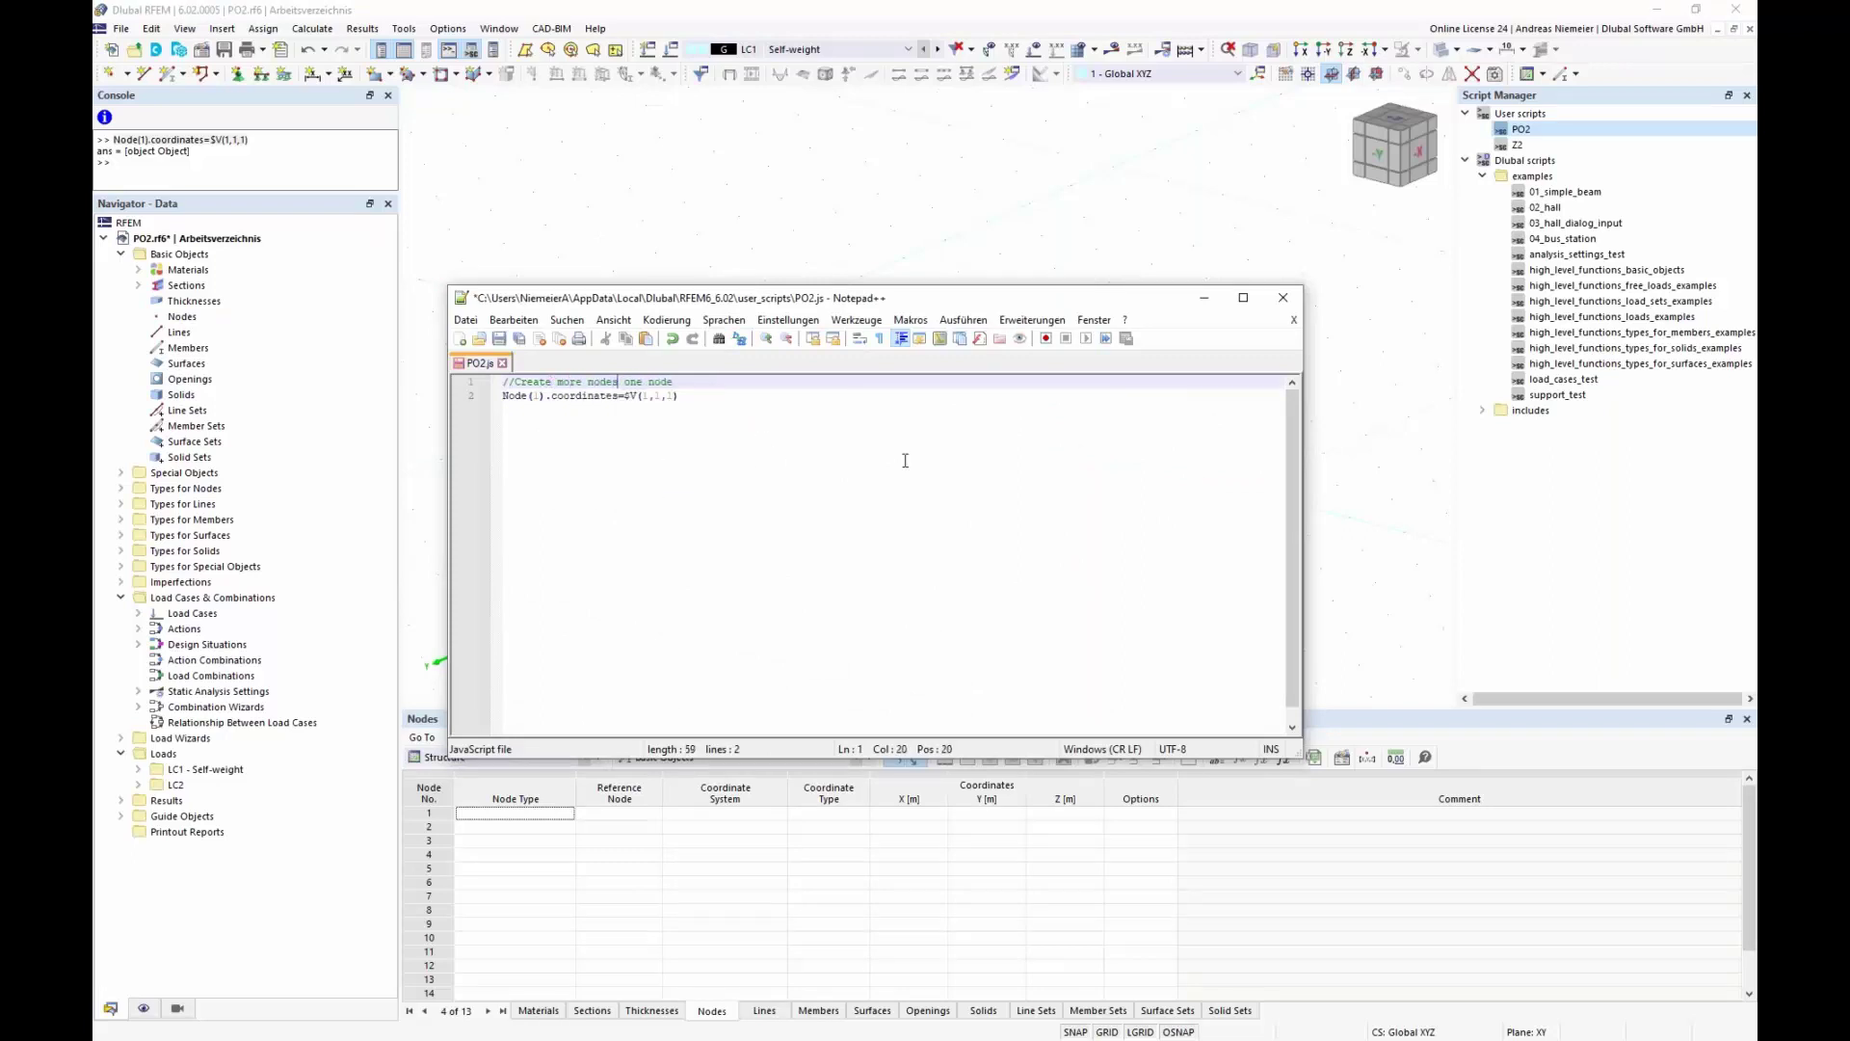
{"action": "type", "text": "n one line"}
{"action": "key", "text": "Delete"}
{"action": "key", "text": "Delete"}
{"action": "key", "text": "Delete"}
{"action": "key", "text": "Delete"}
{"action": "key", "text": "Delete"}
{"action": "key", "text": "Delete"}
{"action": "key", "text": "Delete"}
{"action": "key", "text": "Delete"}
{"action": "key", "text": "Return"}
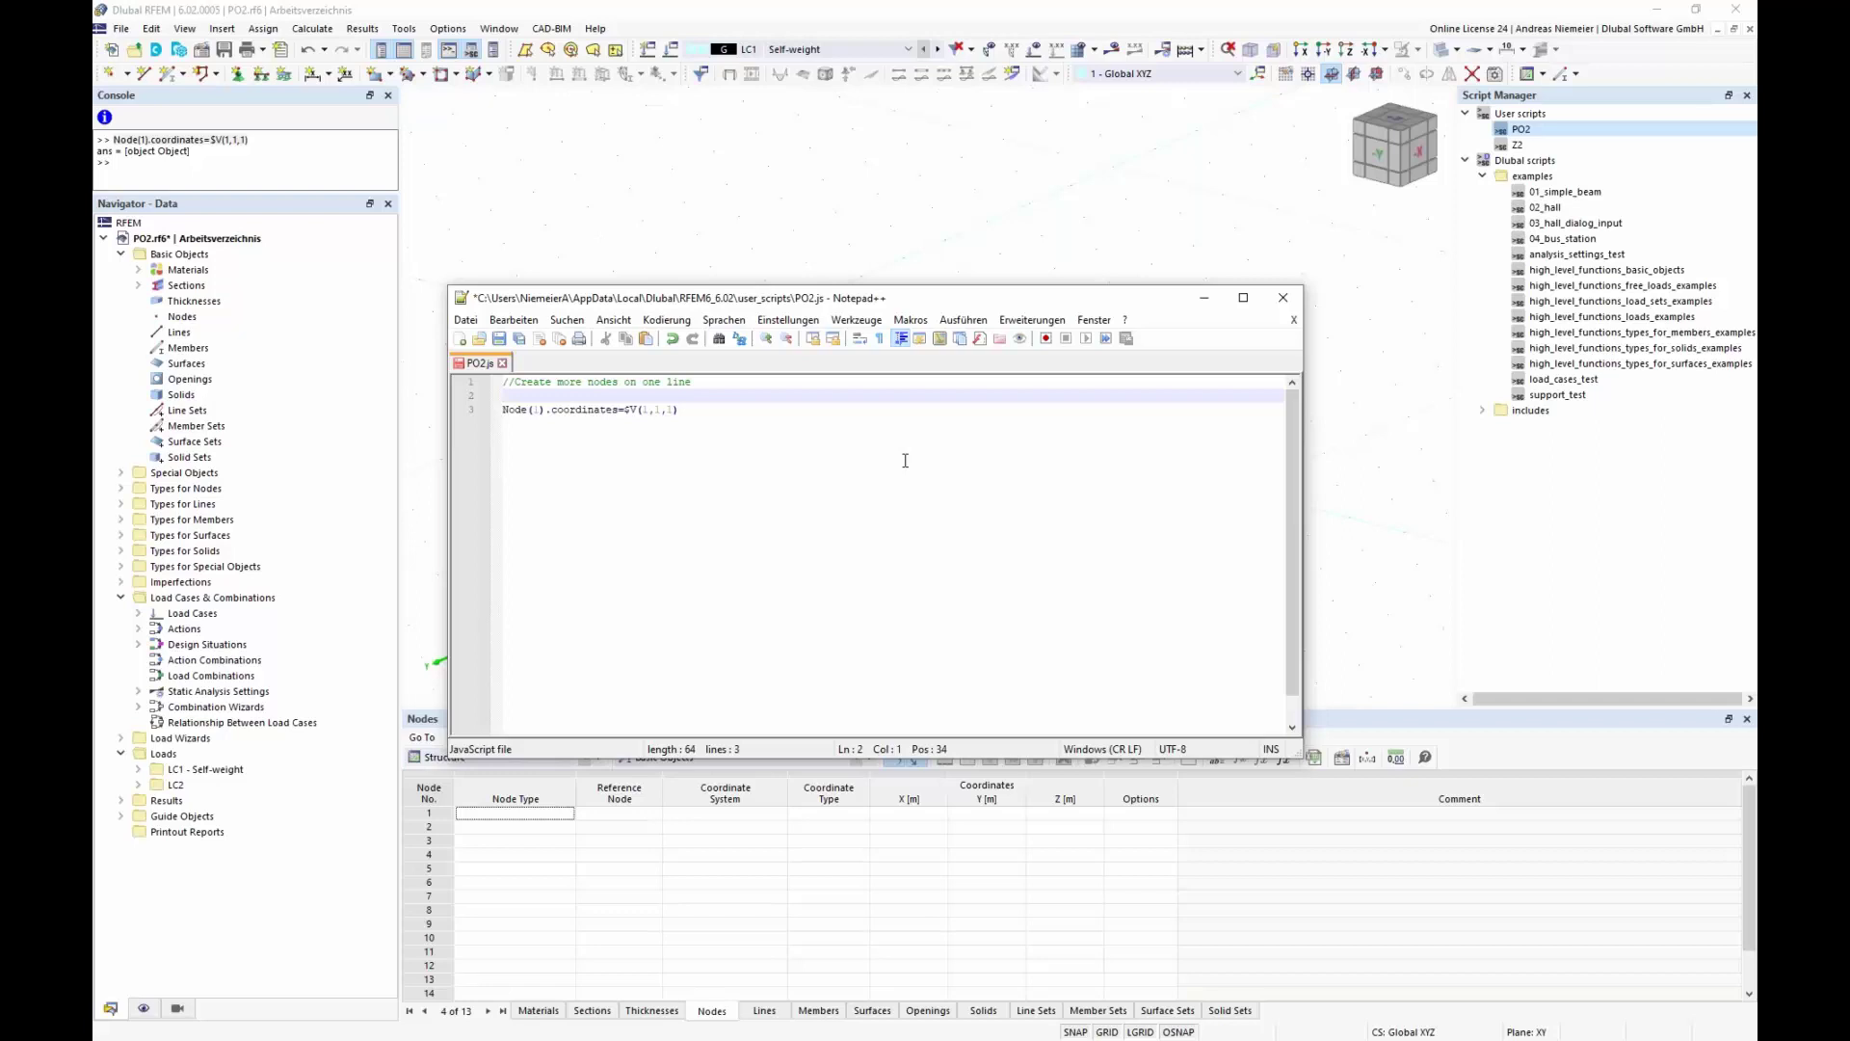
Add the loop header for (var i=1;i<5;++i) below the comment and open its block with a brace
{"action": "type", "text": "for (va"}
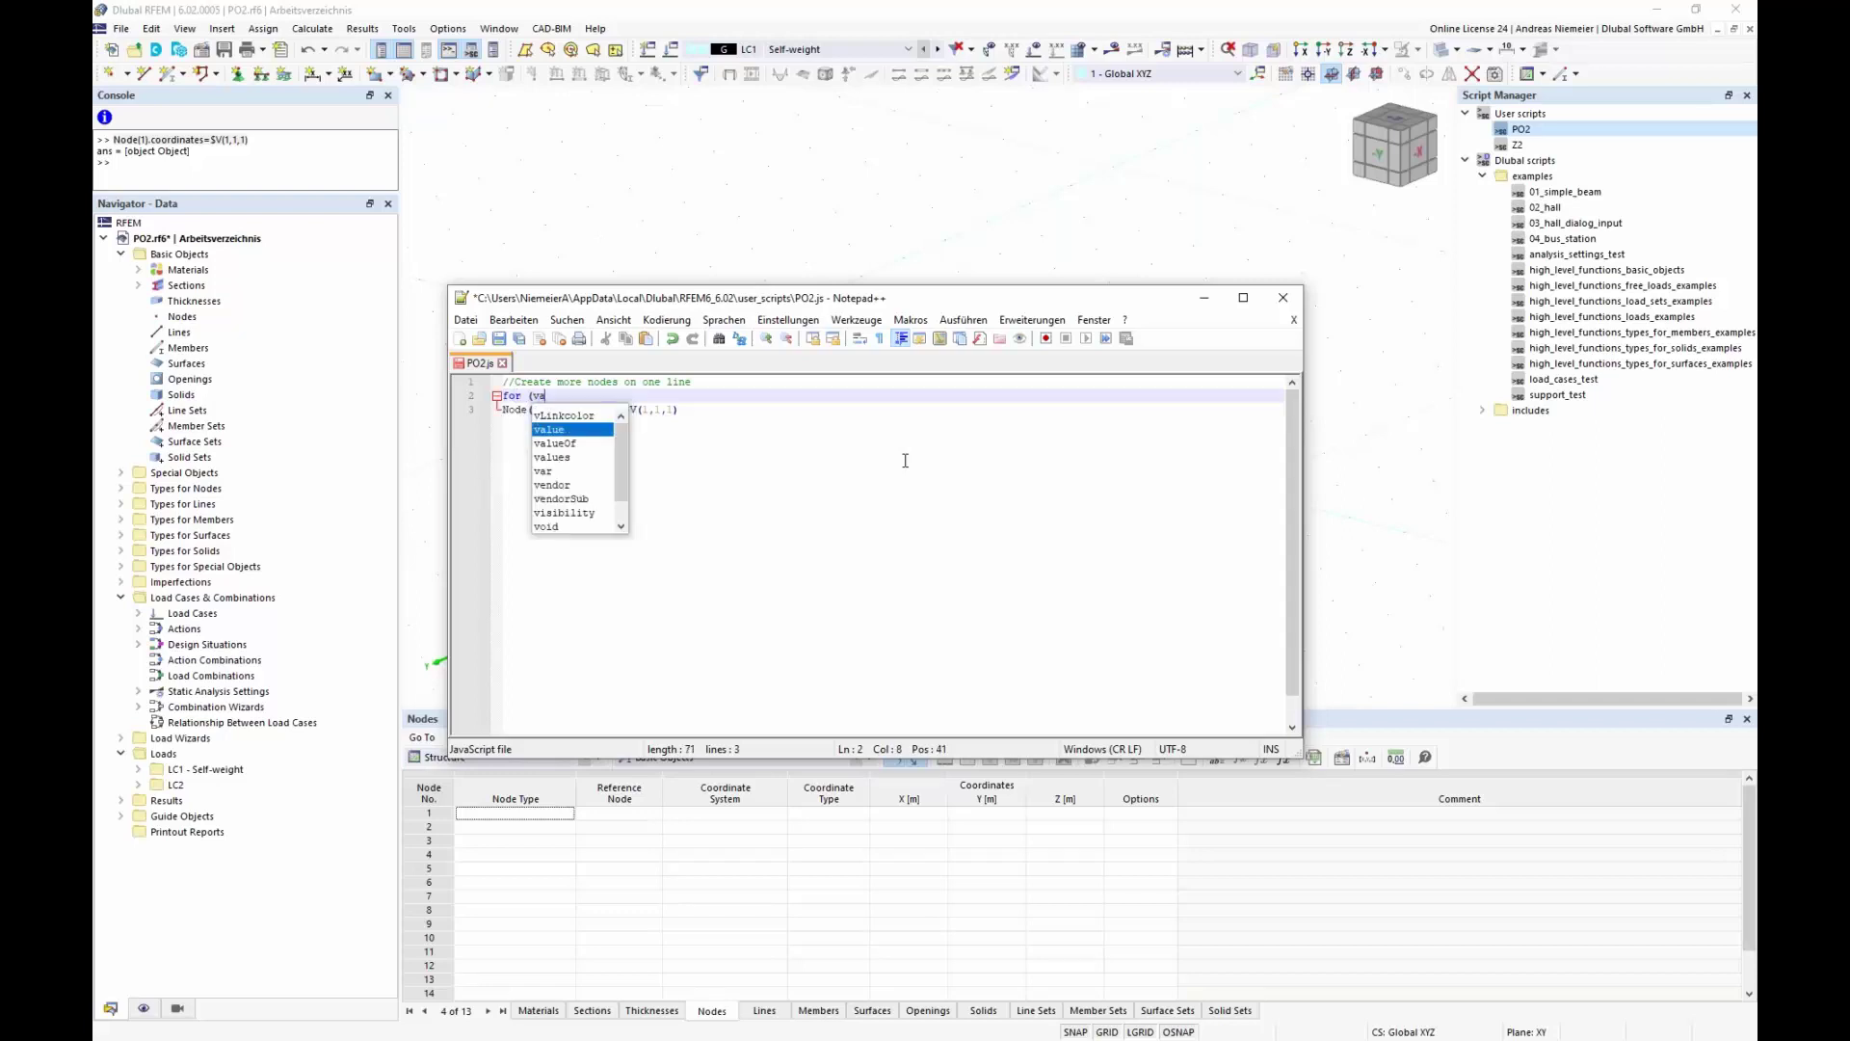
{"action": "type", "text": "r i"}
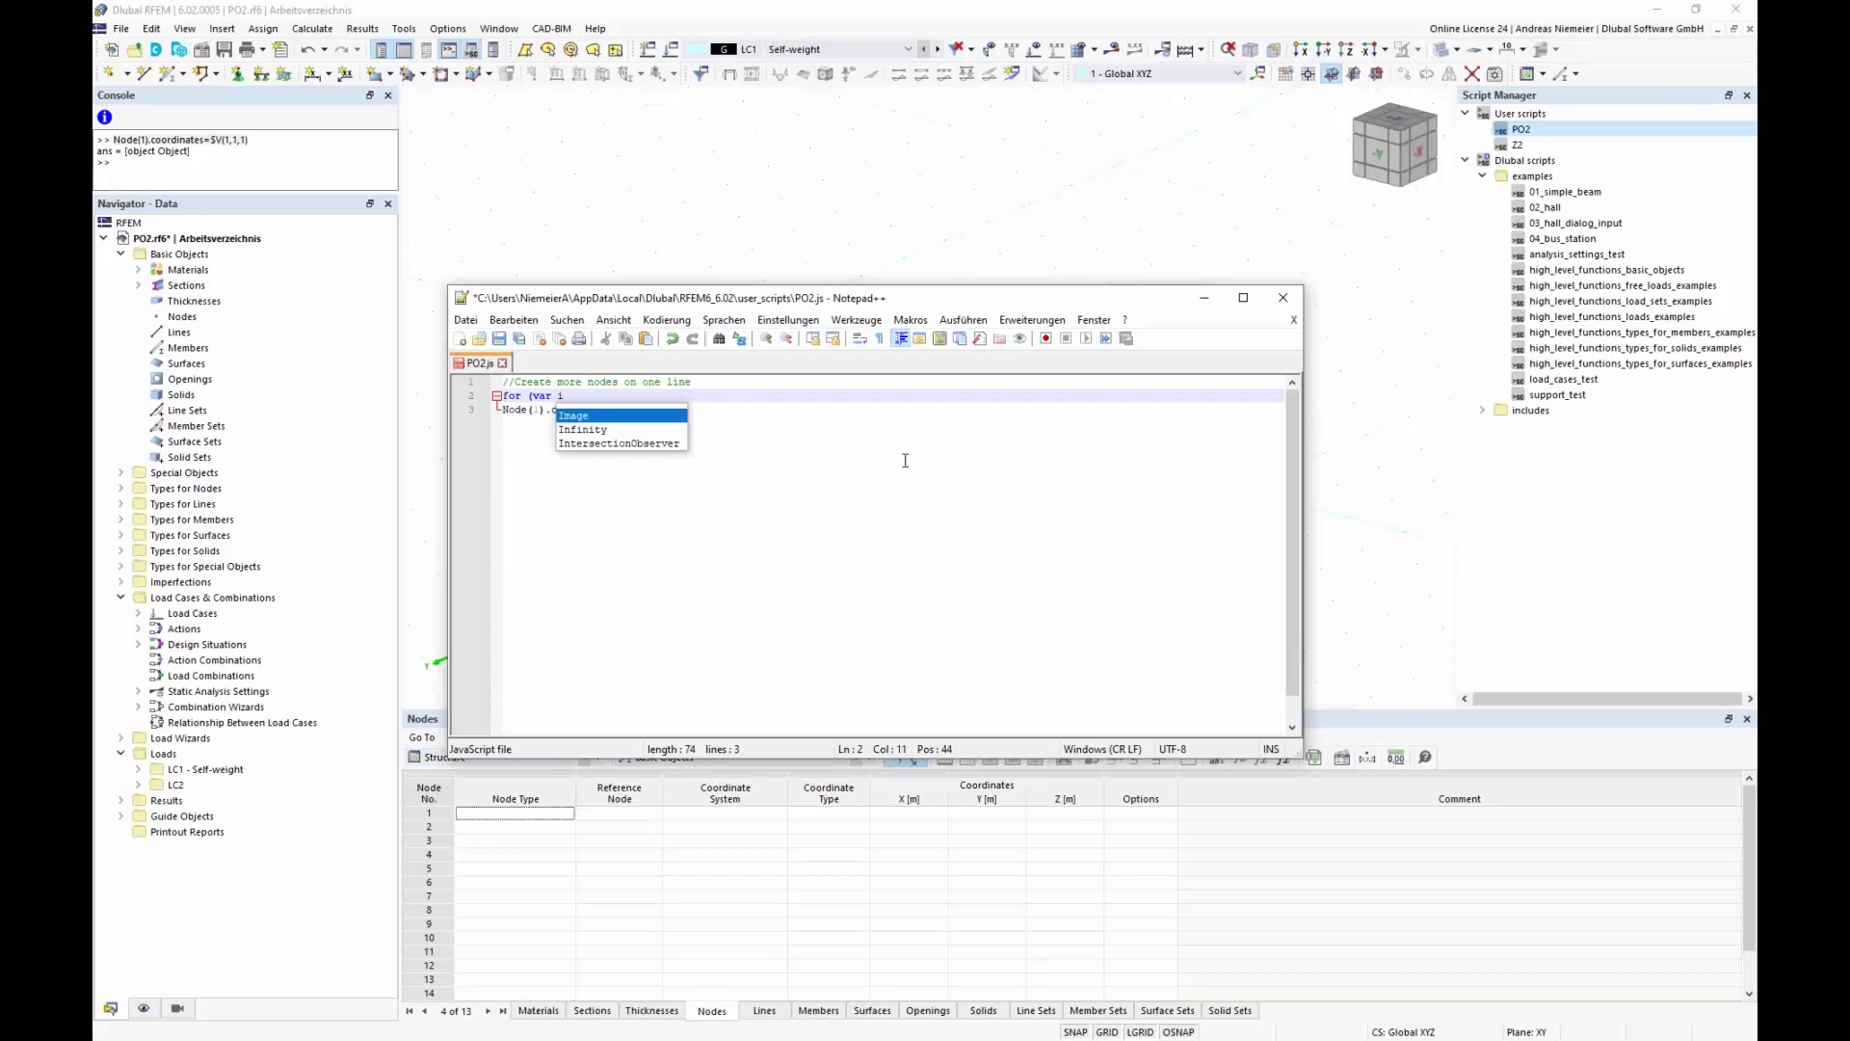
{"action": "type", "text": "=1"}
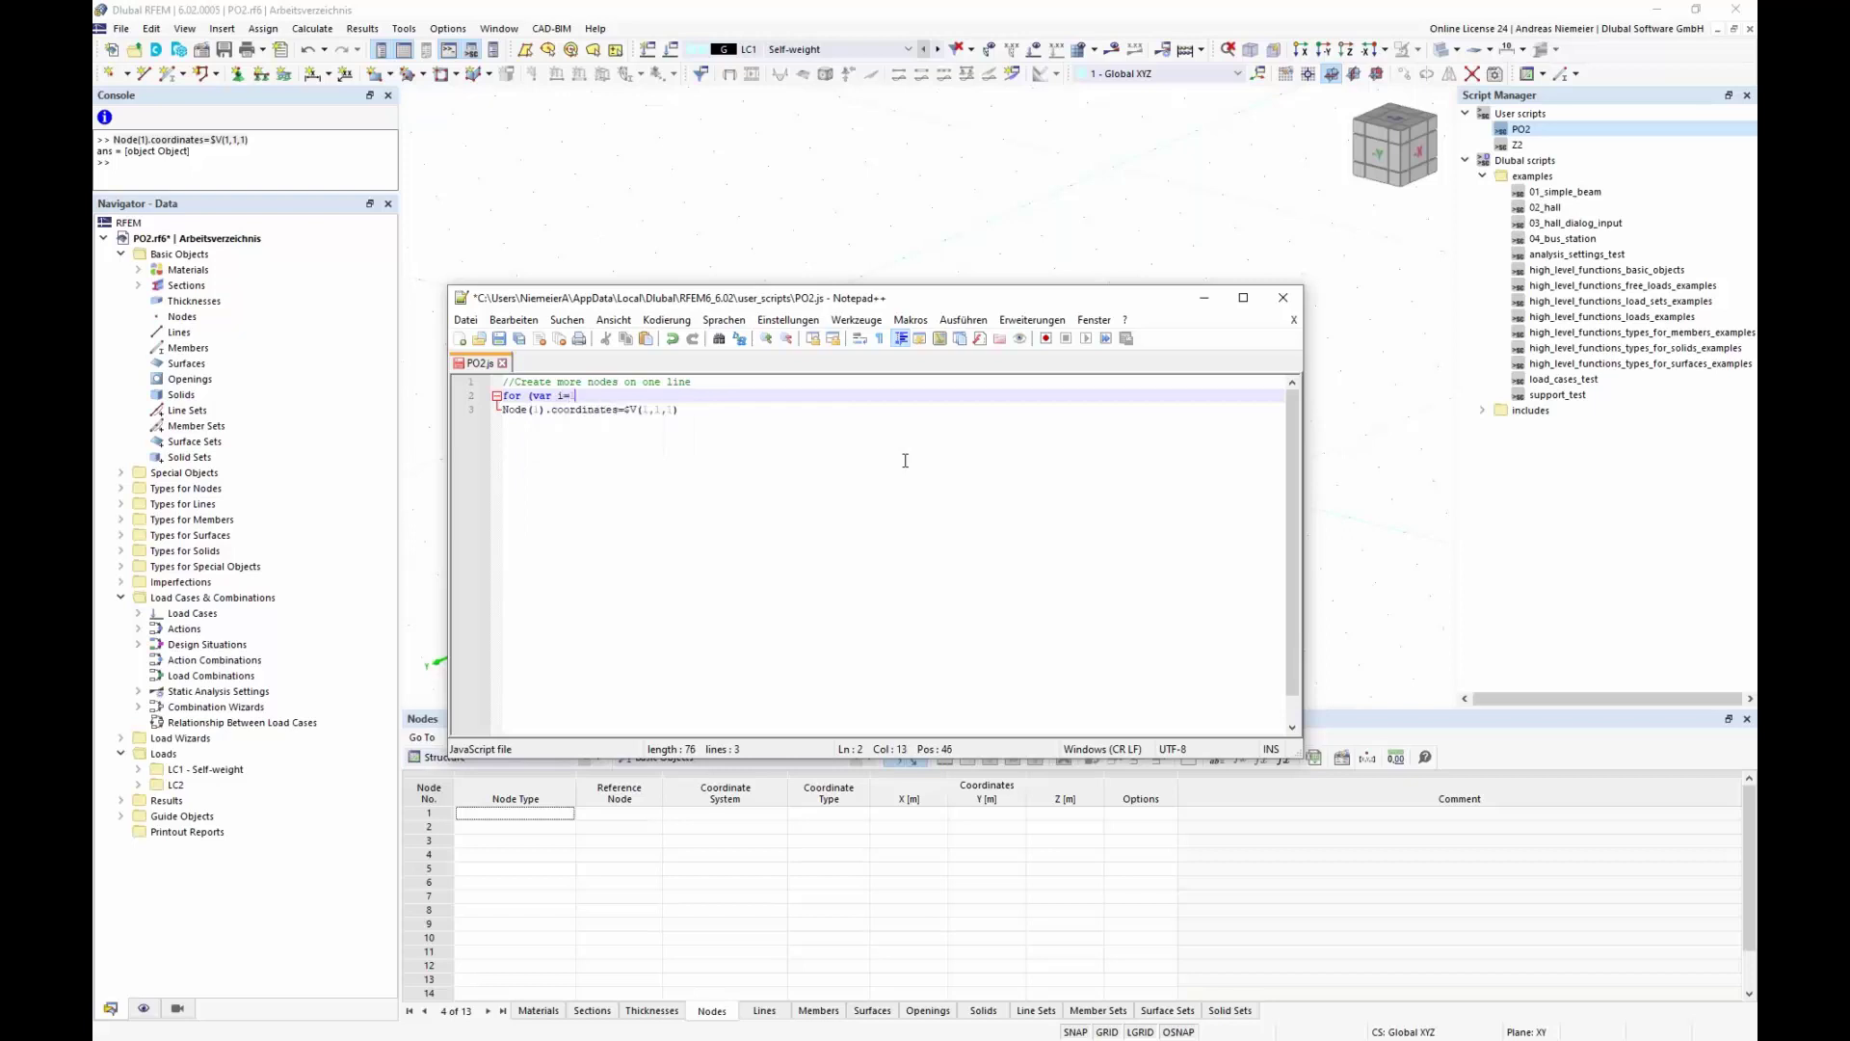
{"action": "type", "text": ";i"}
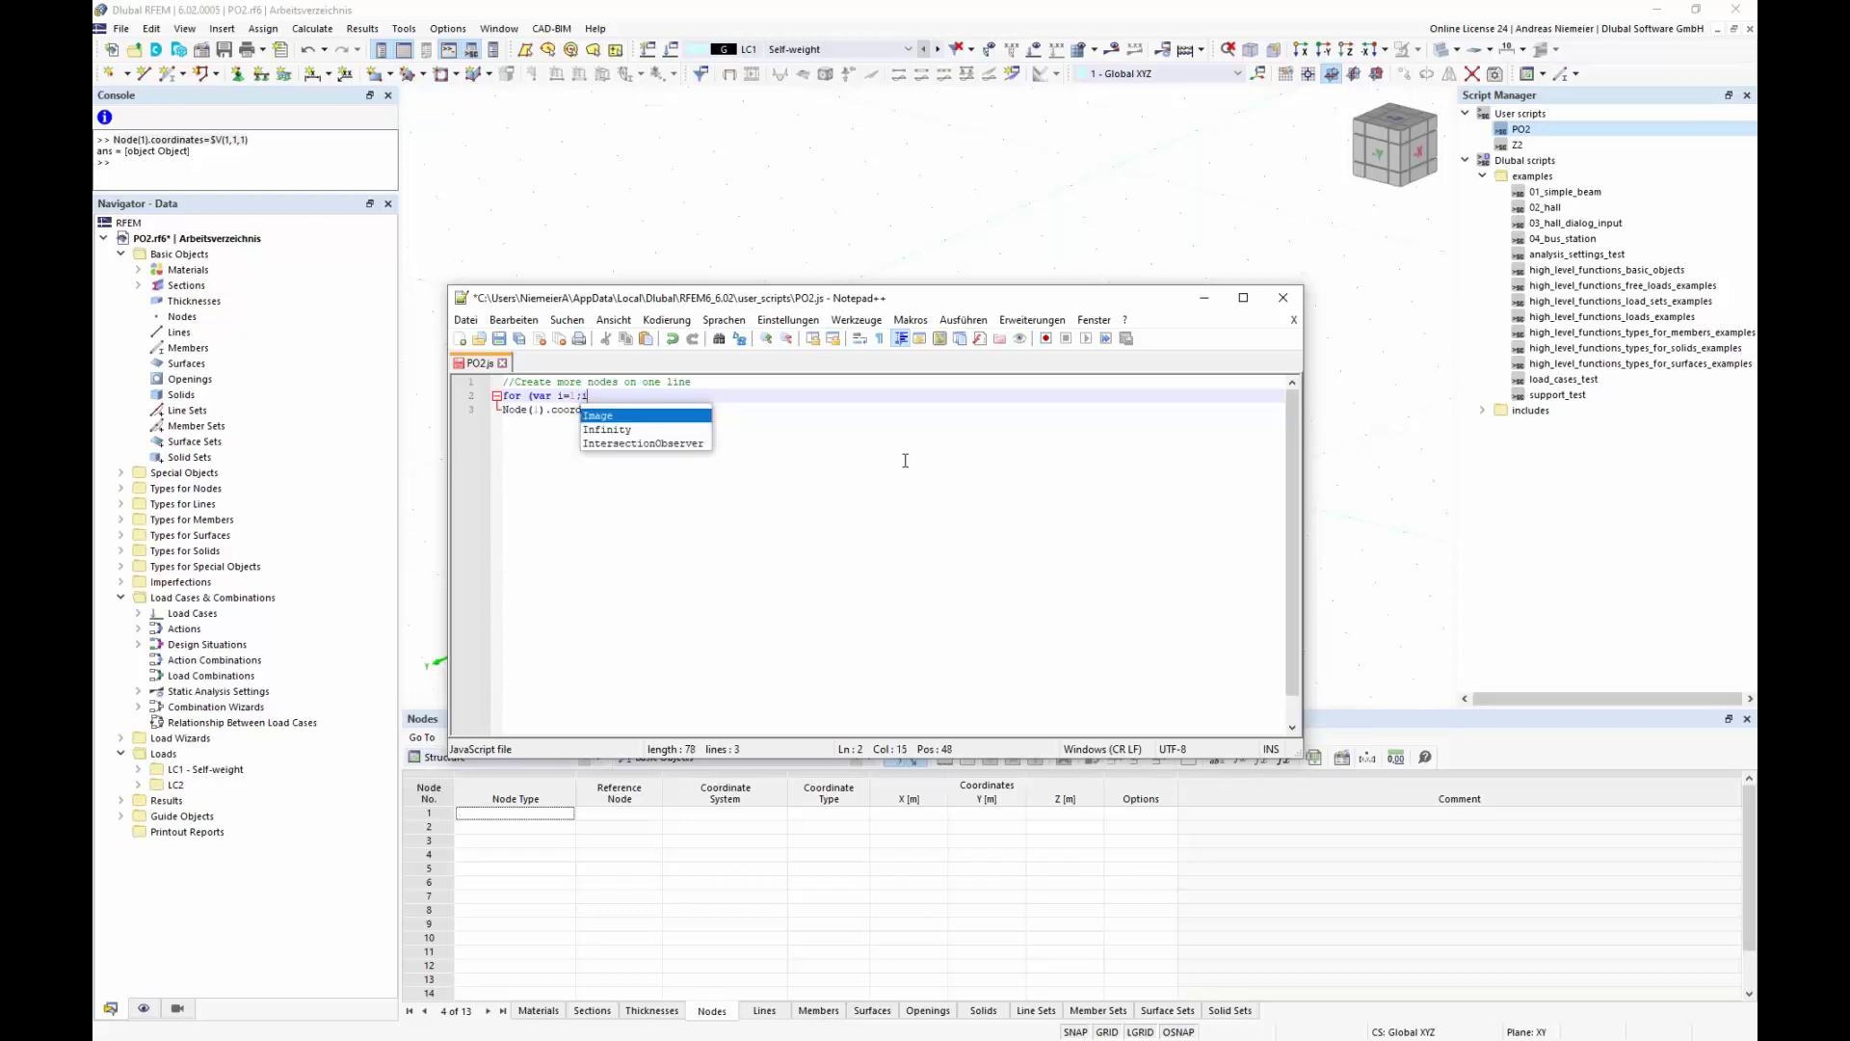
{"action": "type", "text": "<"}
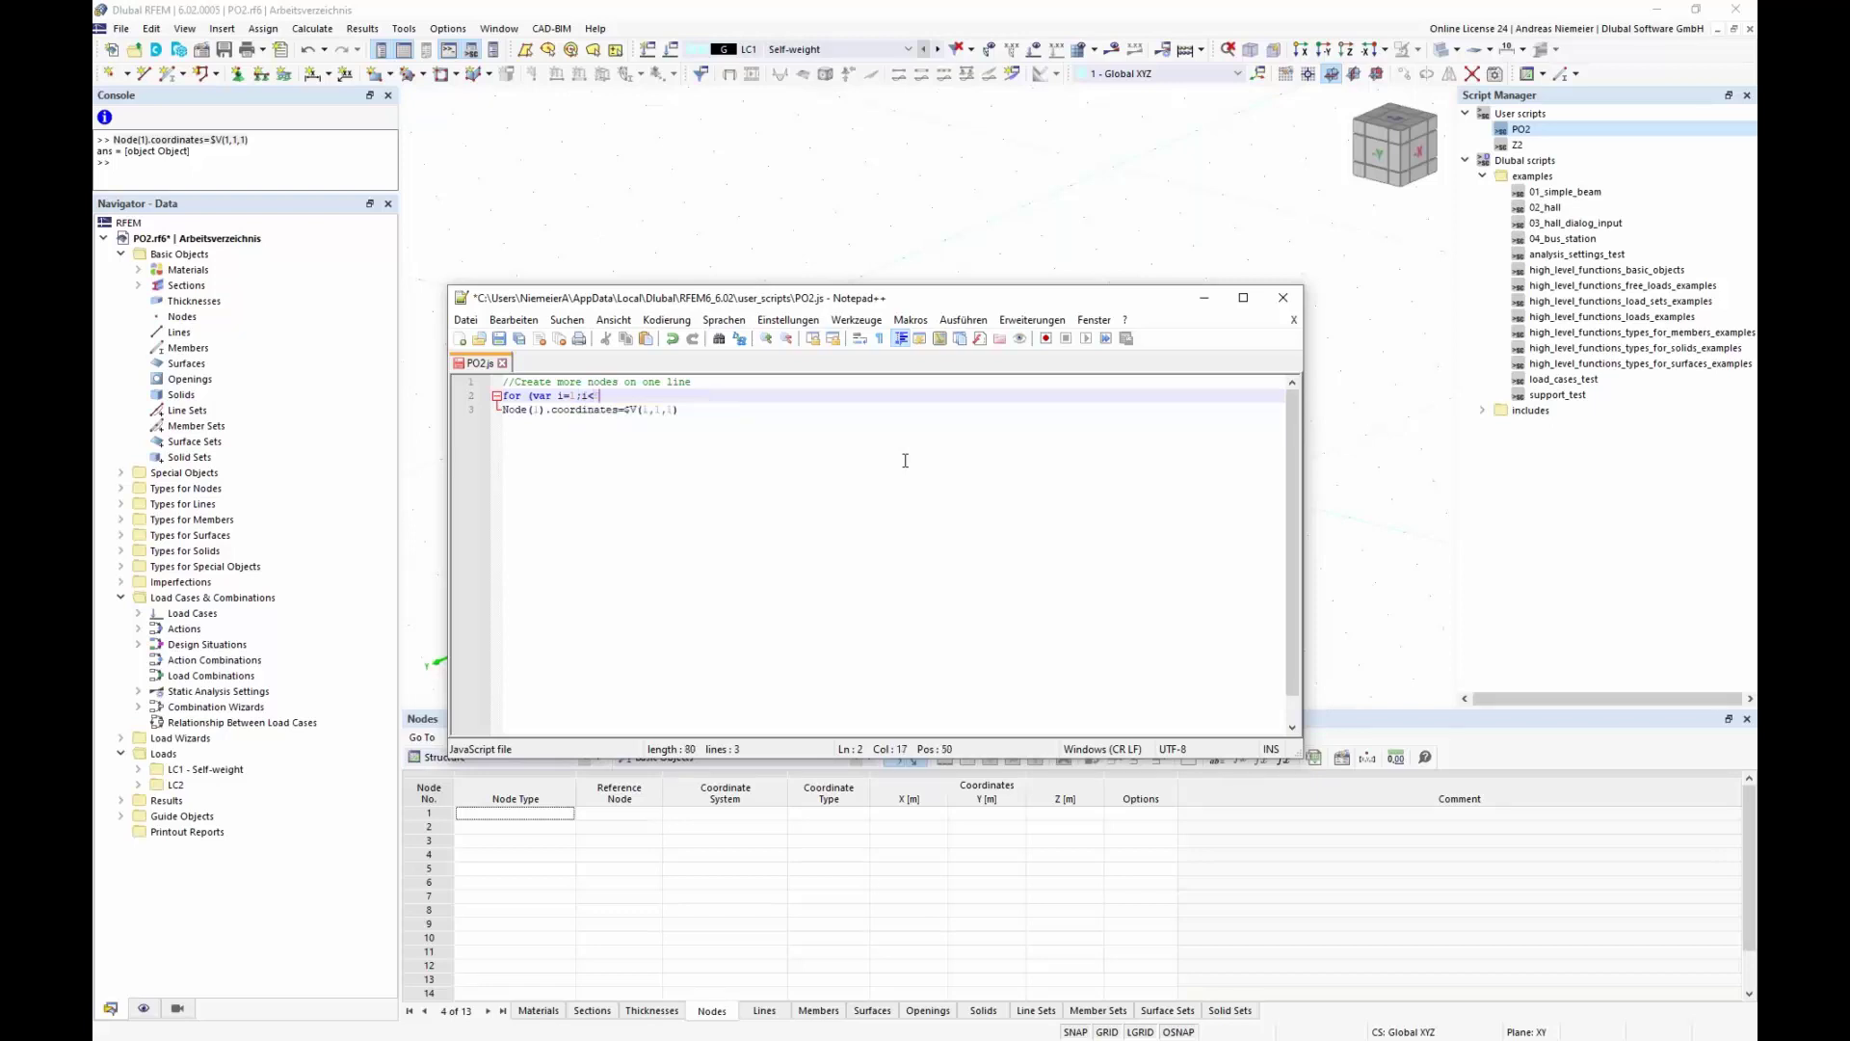
{"action": "type", "text": "5;++i)"}
{"action": "key", "text": "Return"}
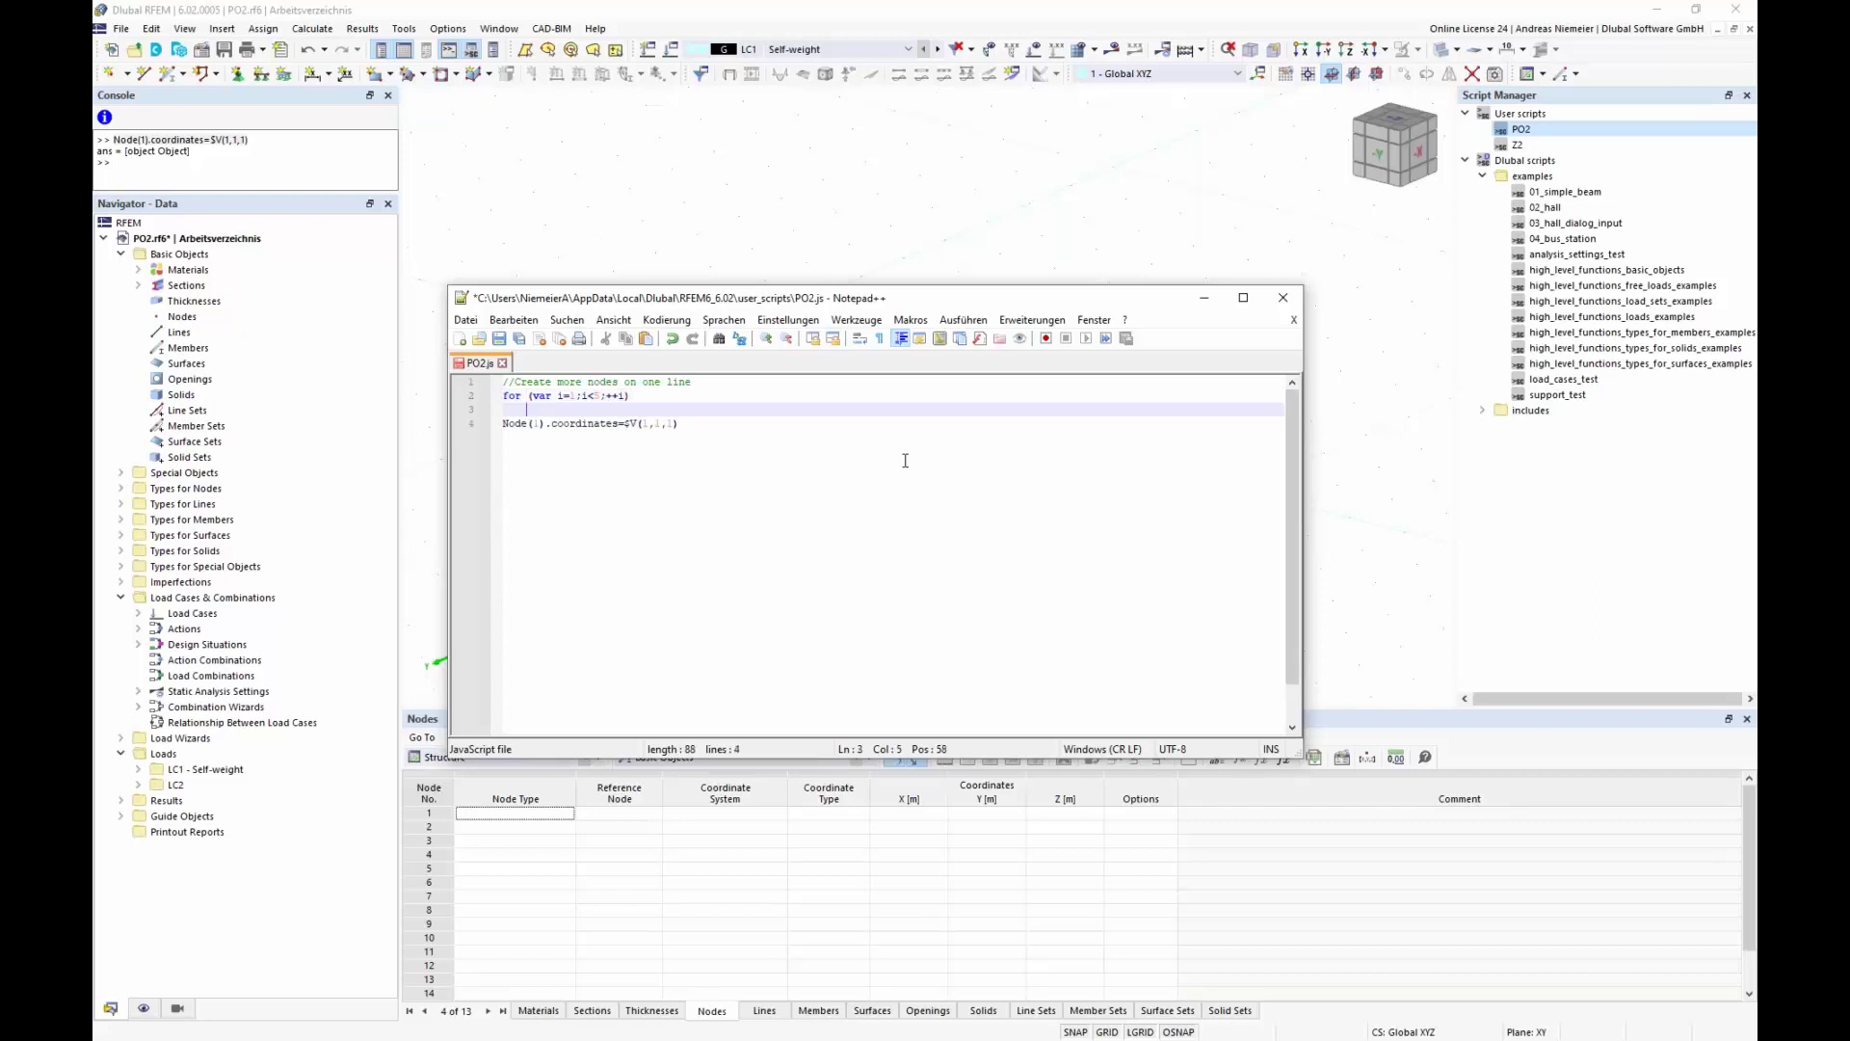
{"action": "key", "text": "BackSpace"}
{"action": "type", "text": "{"}
{"action": "key", "text": "Return"}
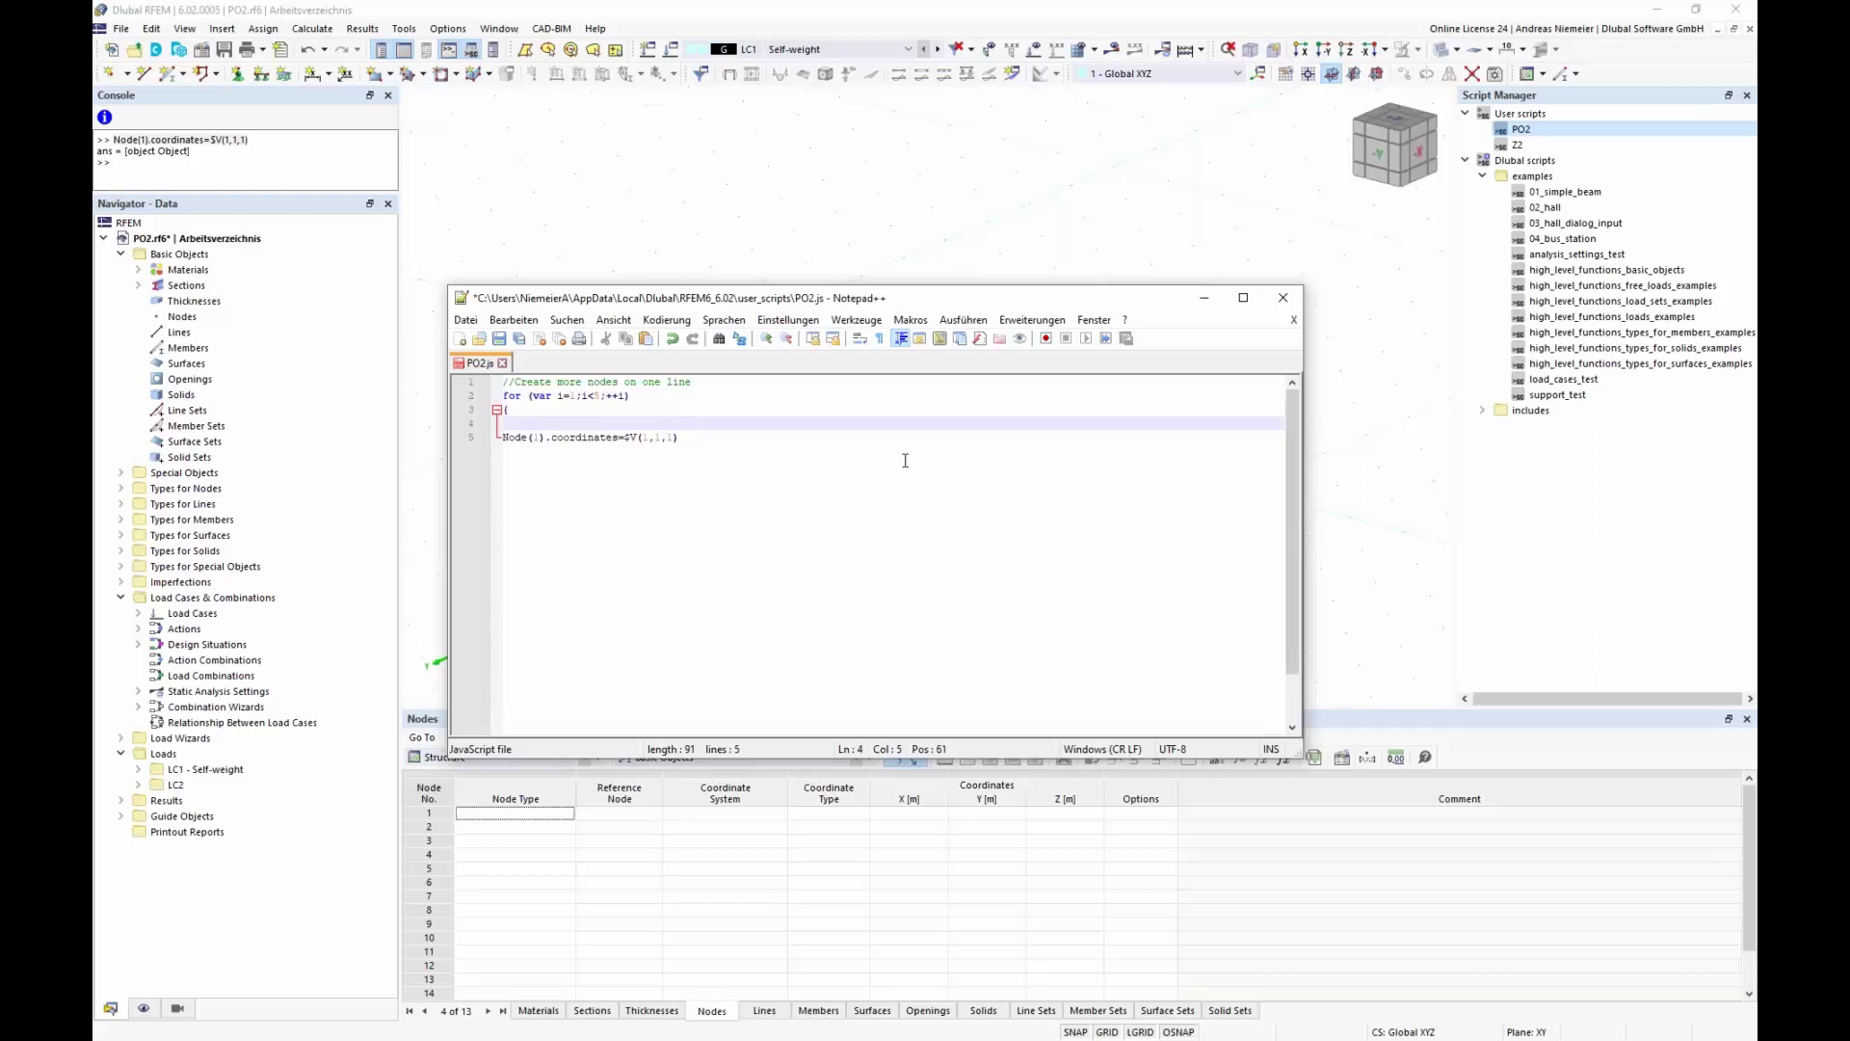
Inside the loop block, add the lines Node(i); and x=i*1; to create each node and calculate its X value
{"action": "type", "text": "Node(i);"}
{"action": "key", "text": "Return"}
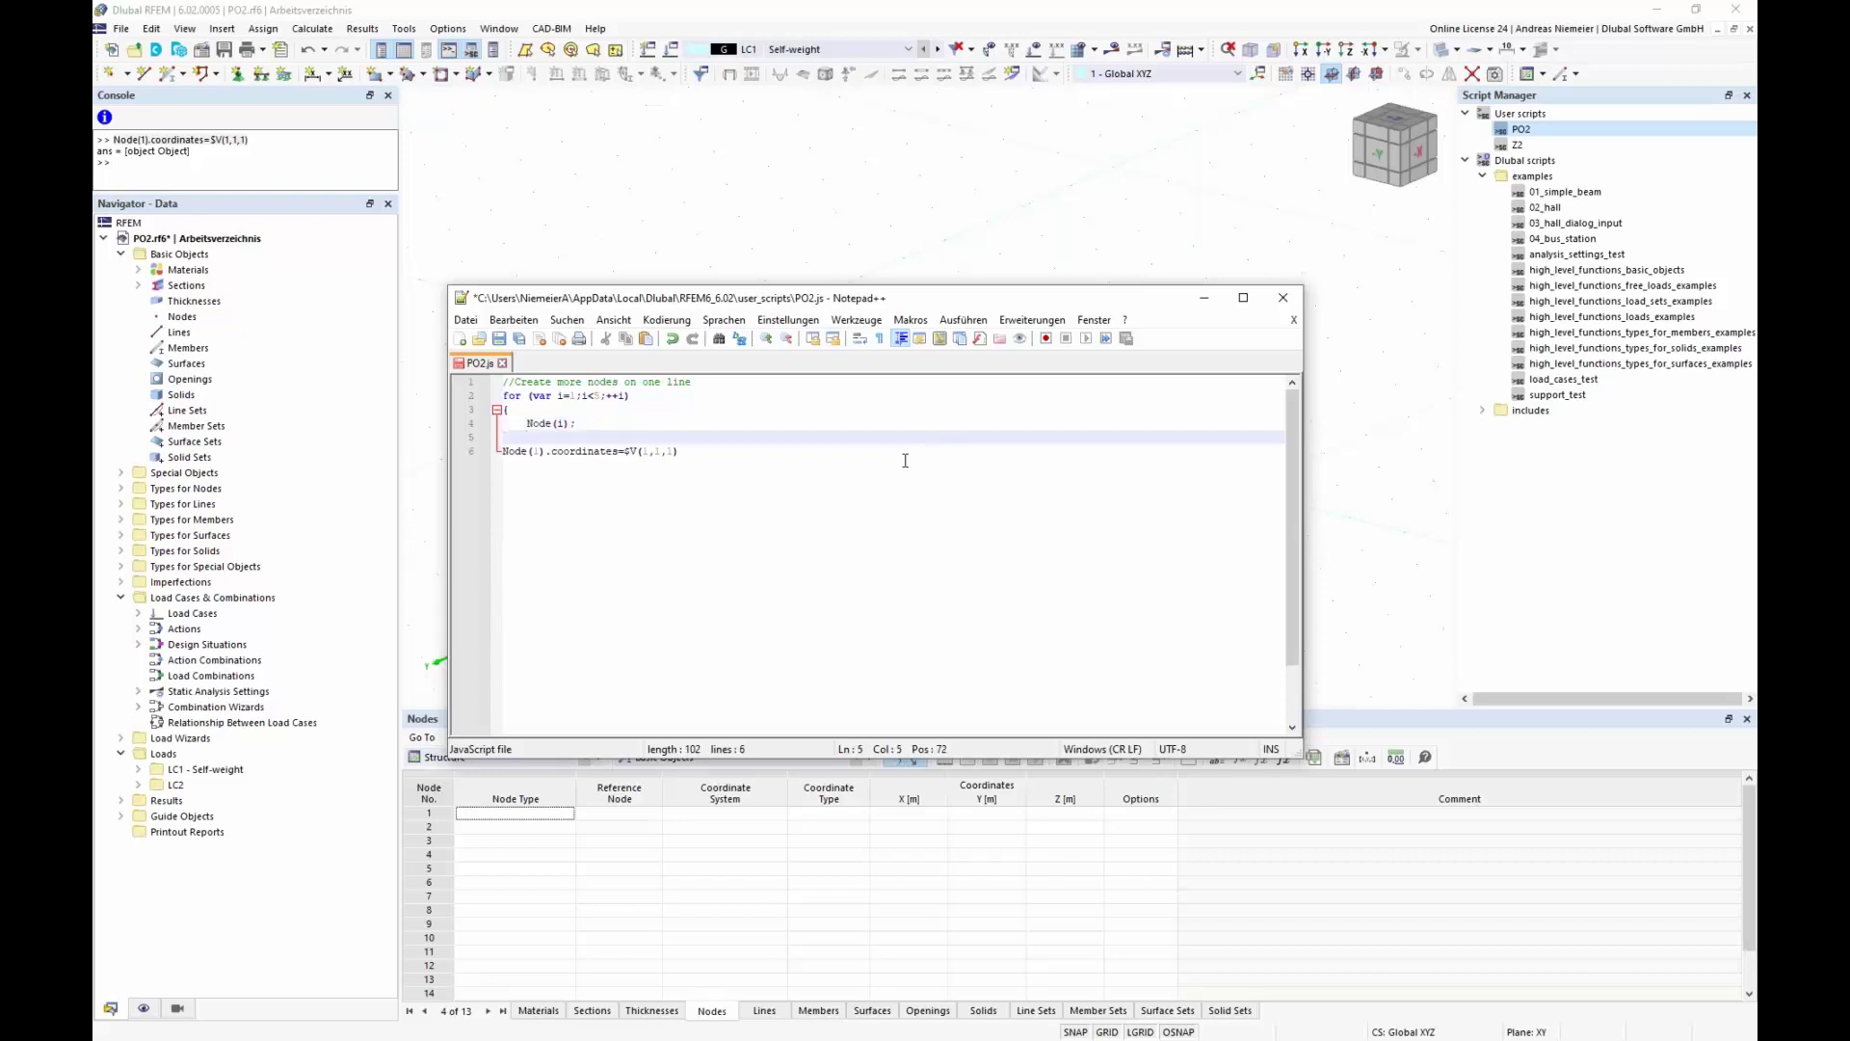
{"action": "type", "text": "x"}
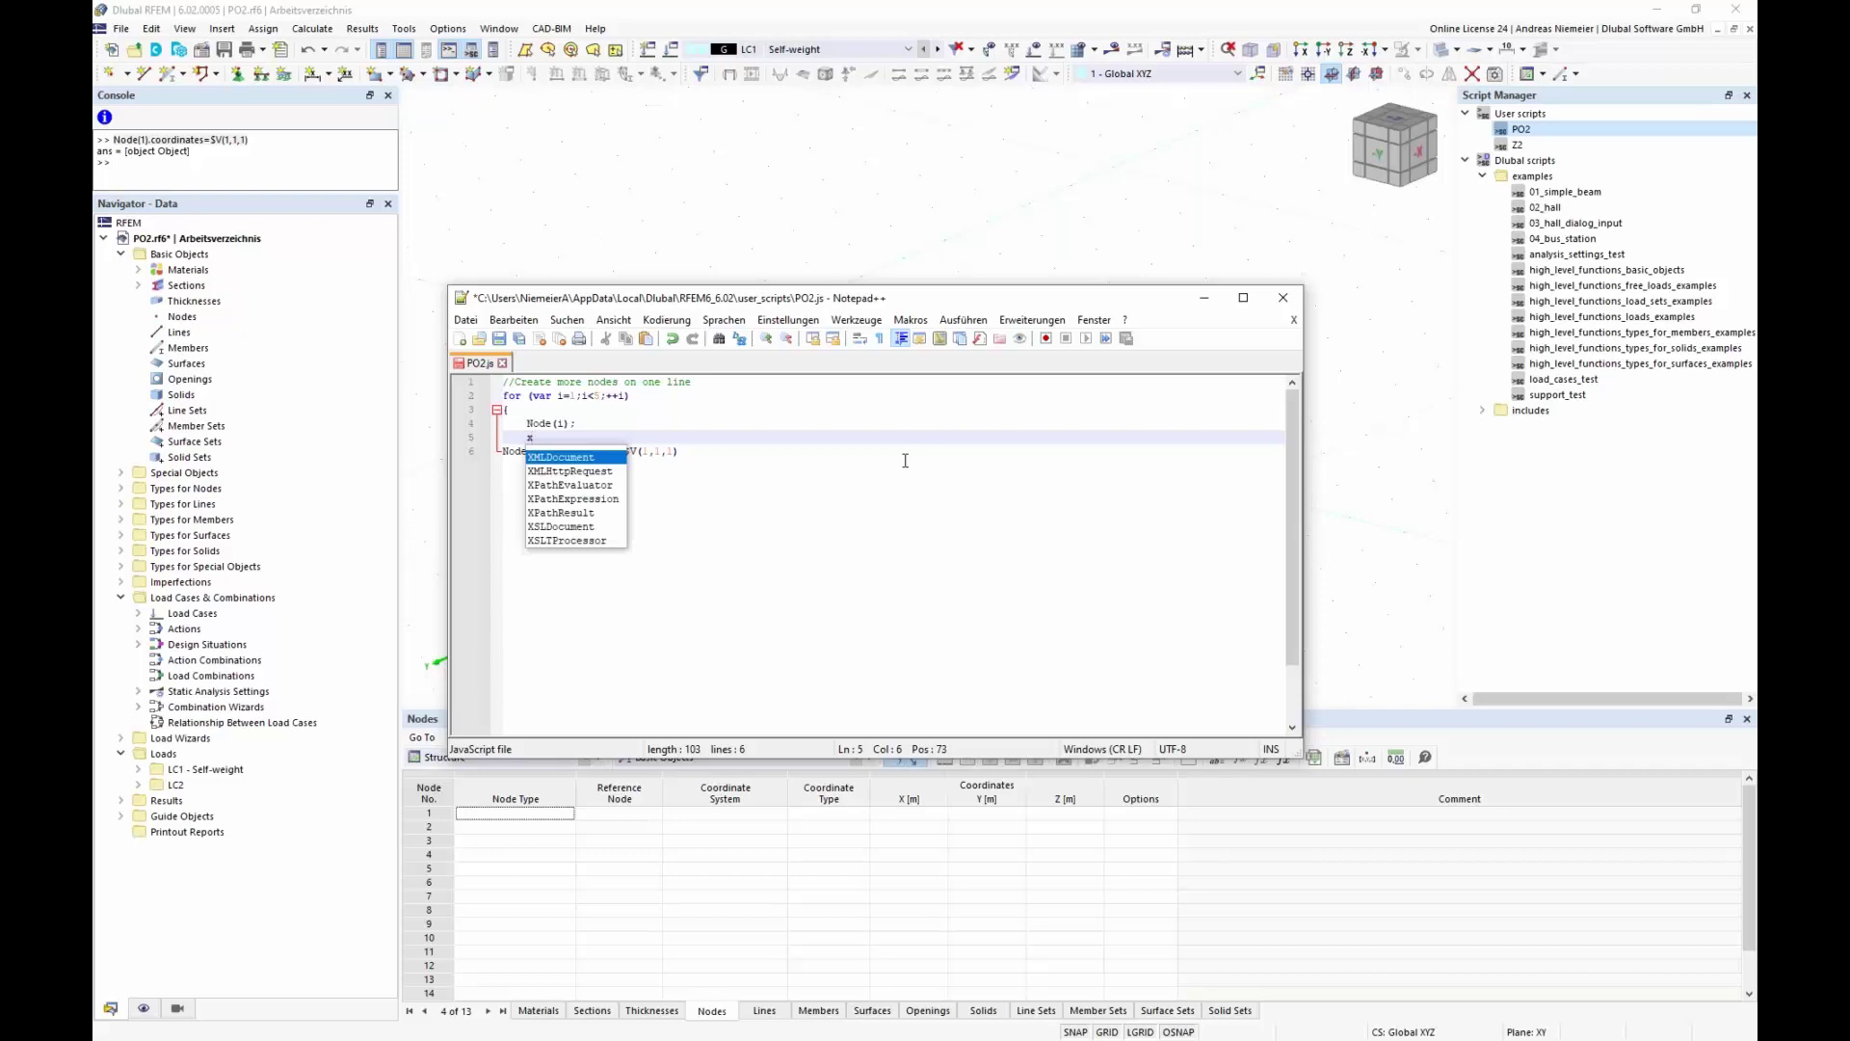
{"action": "type", "text": "=i"}
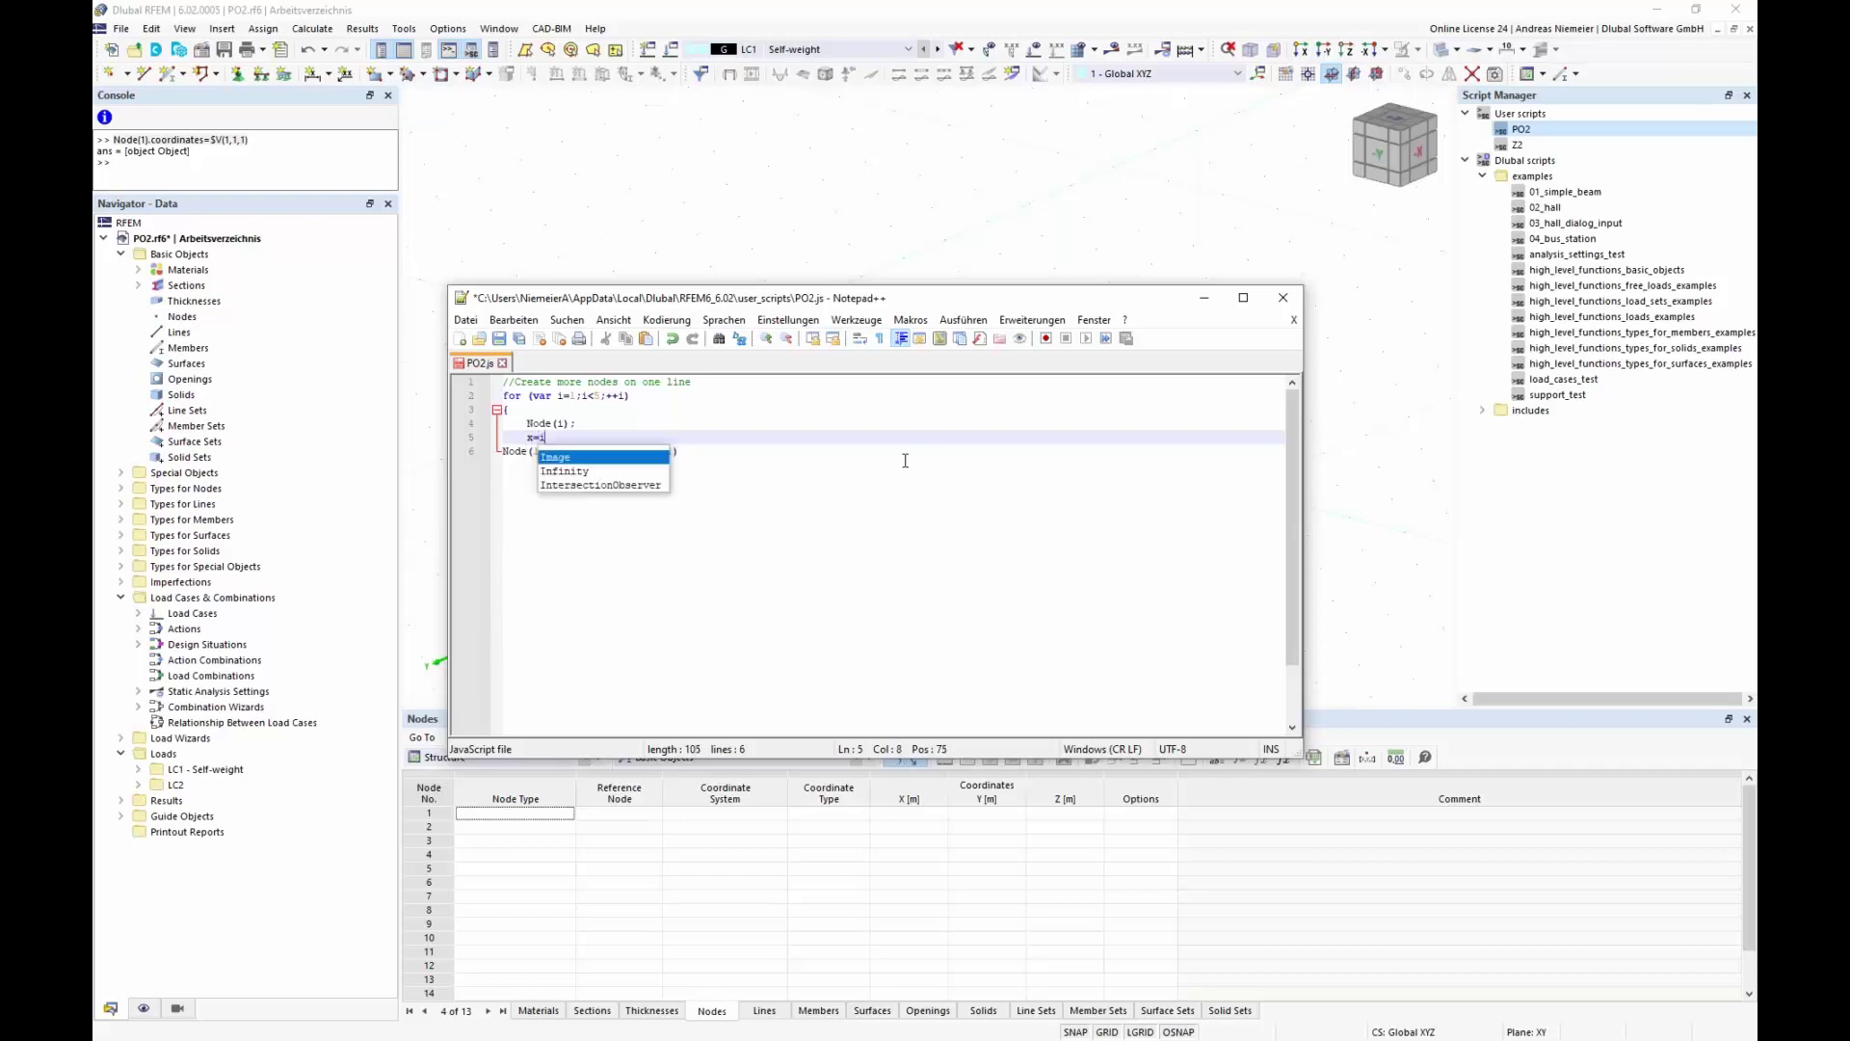
{"action": "type", "text": "*2"}
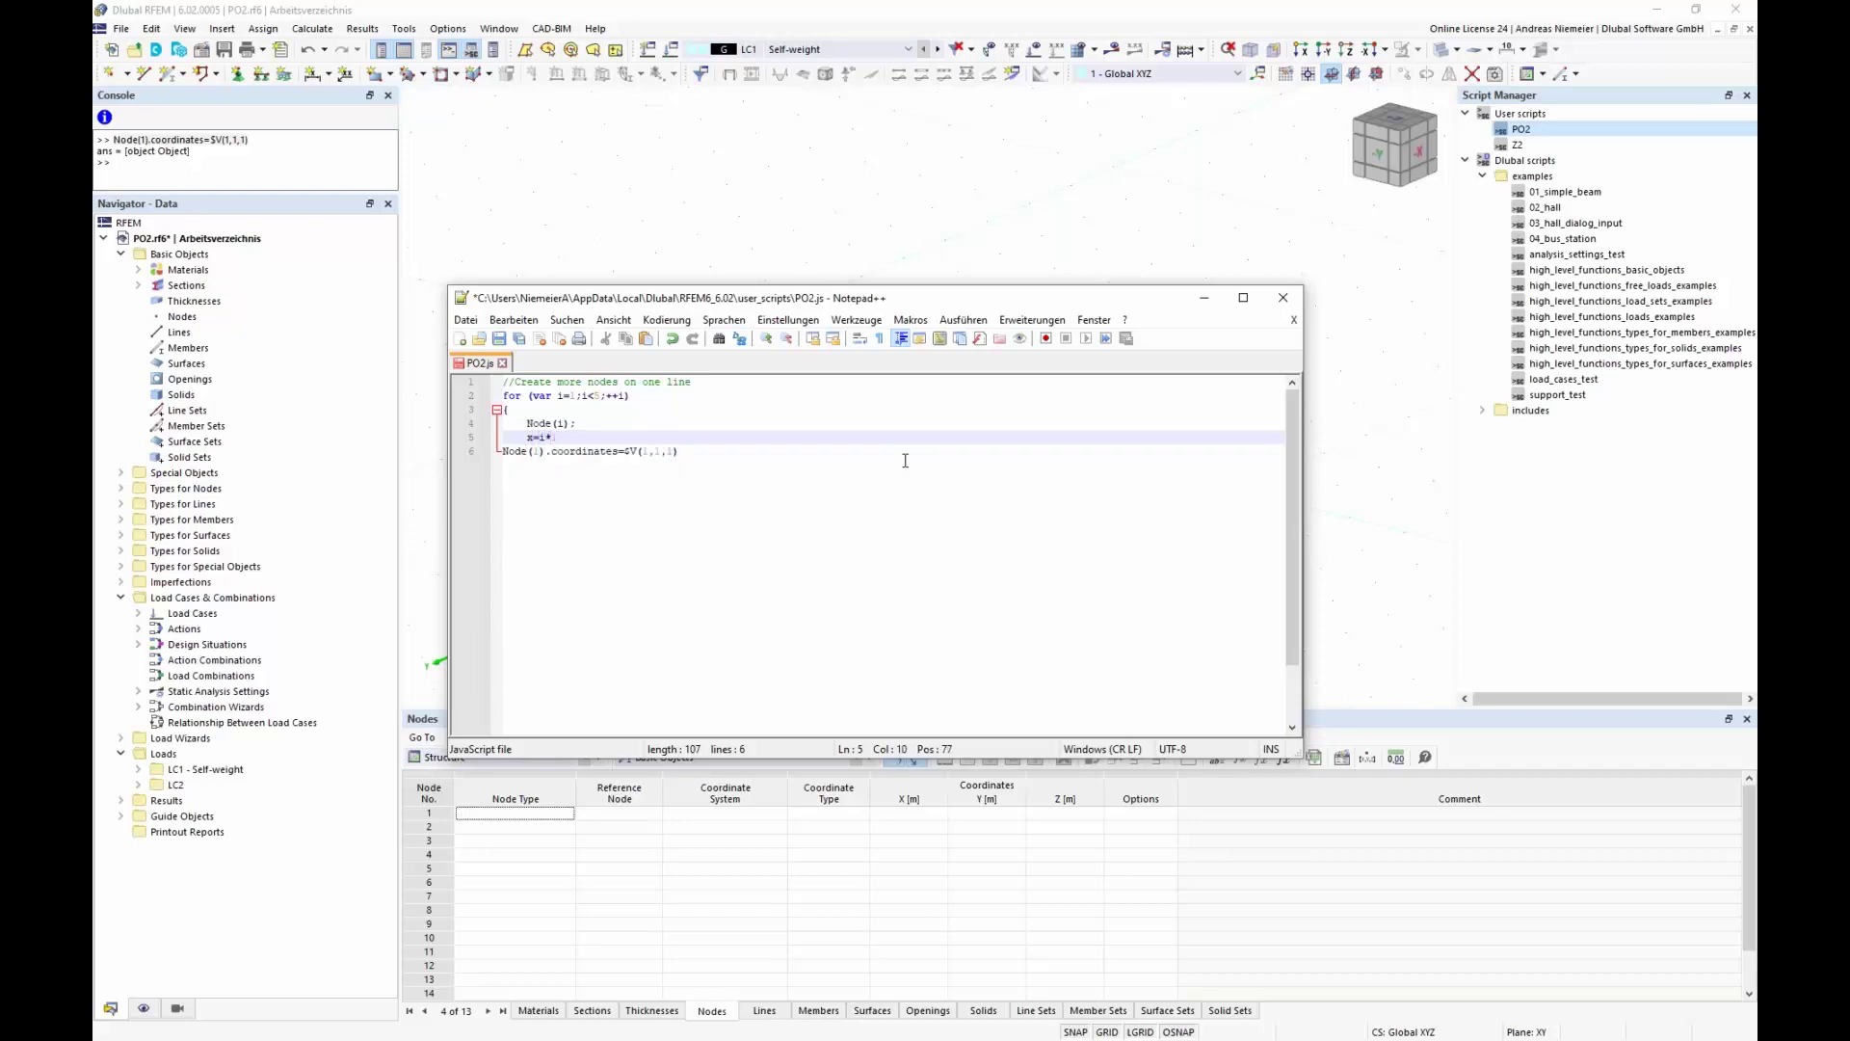
{"action": "type", "text": ";"}
{"action": "key", "text": "Return"}
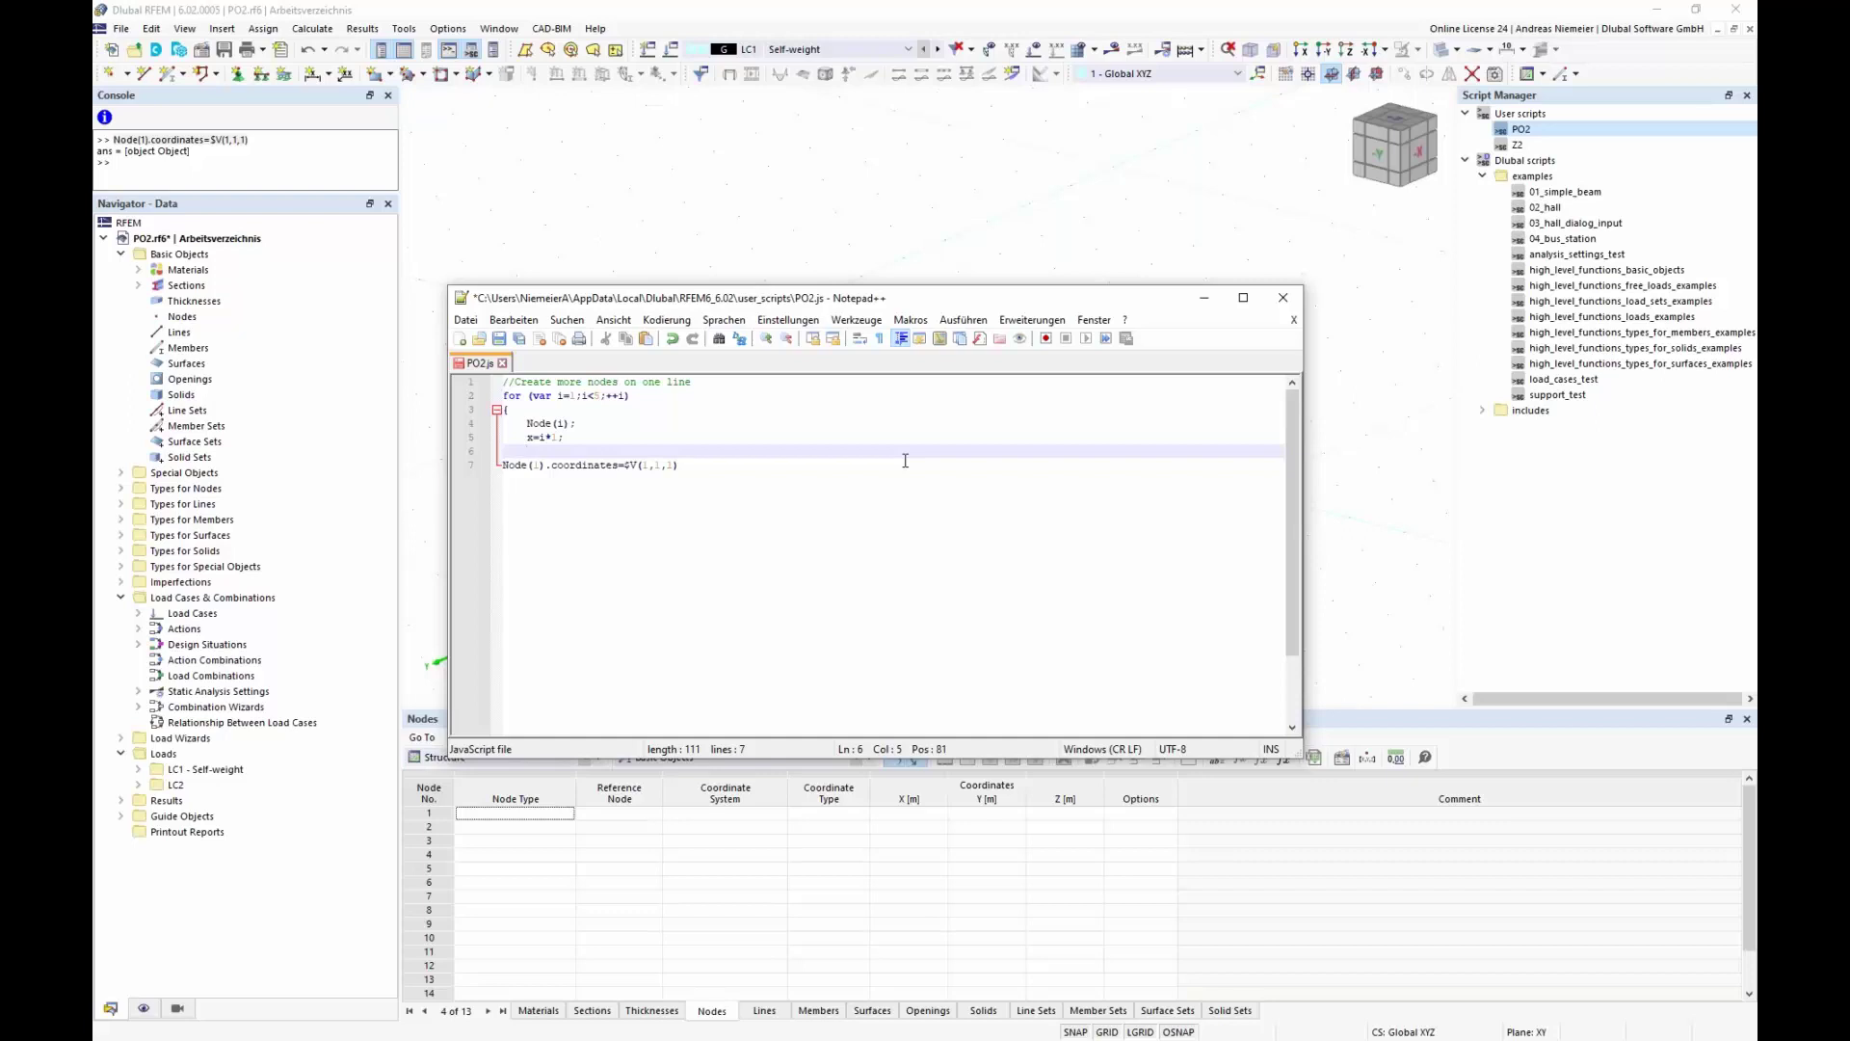
Add the line nodes[i].coordinates=$V(x,0,0); to the loop block
{"action": "type", "text": "node"}
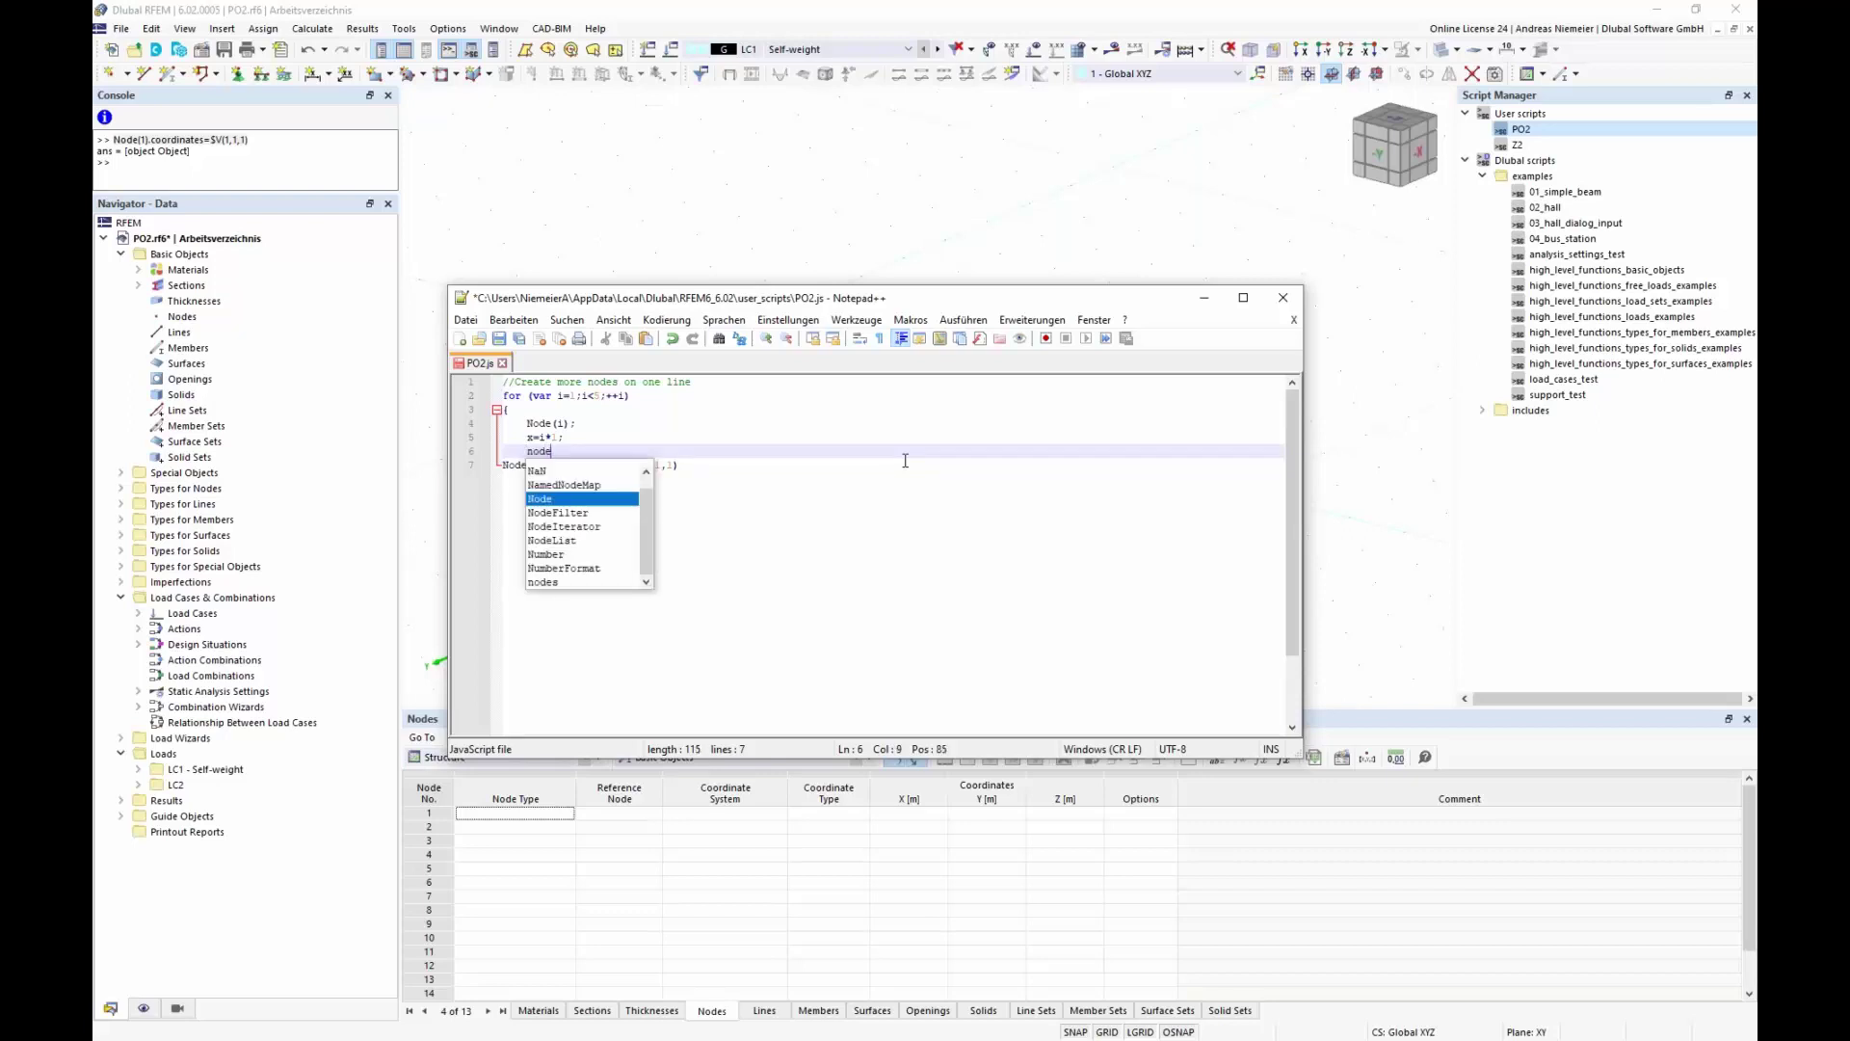
{"action": "type", "text": "s("}
{"action": "type", "text": "i]"}
{"action": "type", "text": "."}
{"action": "type", "text": "coor"}
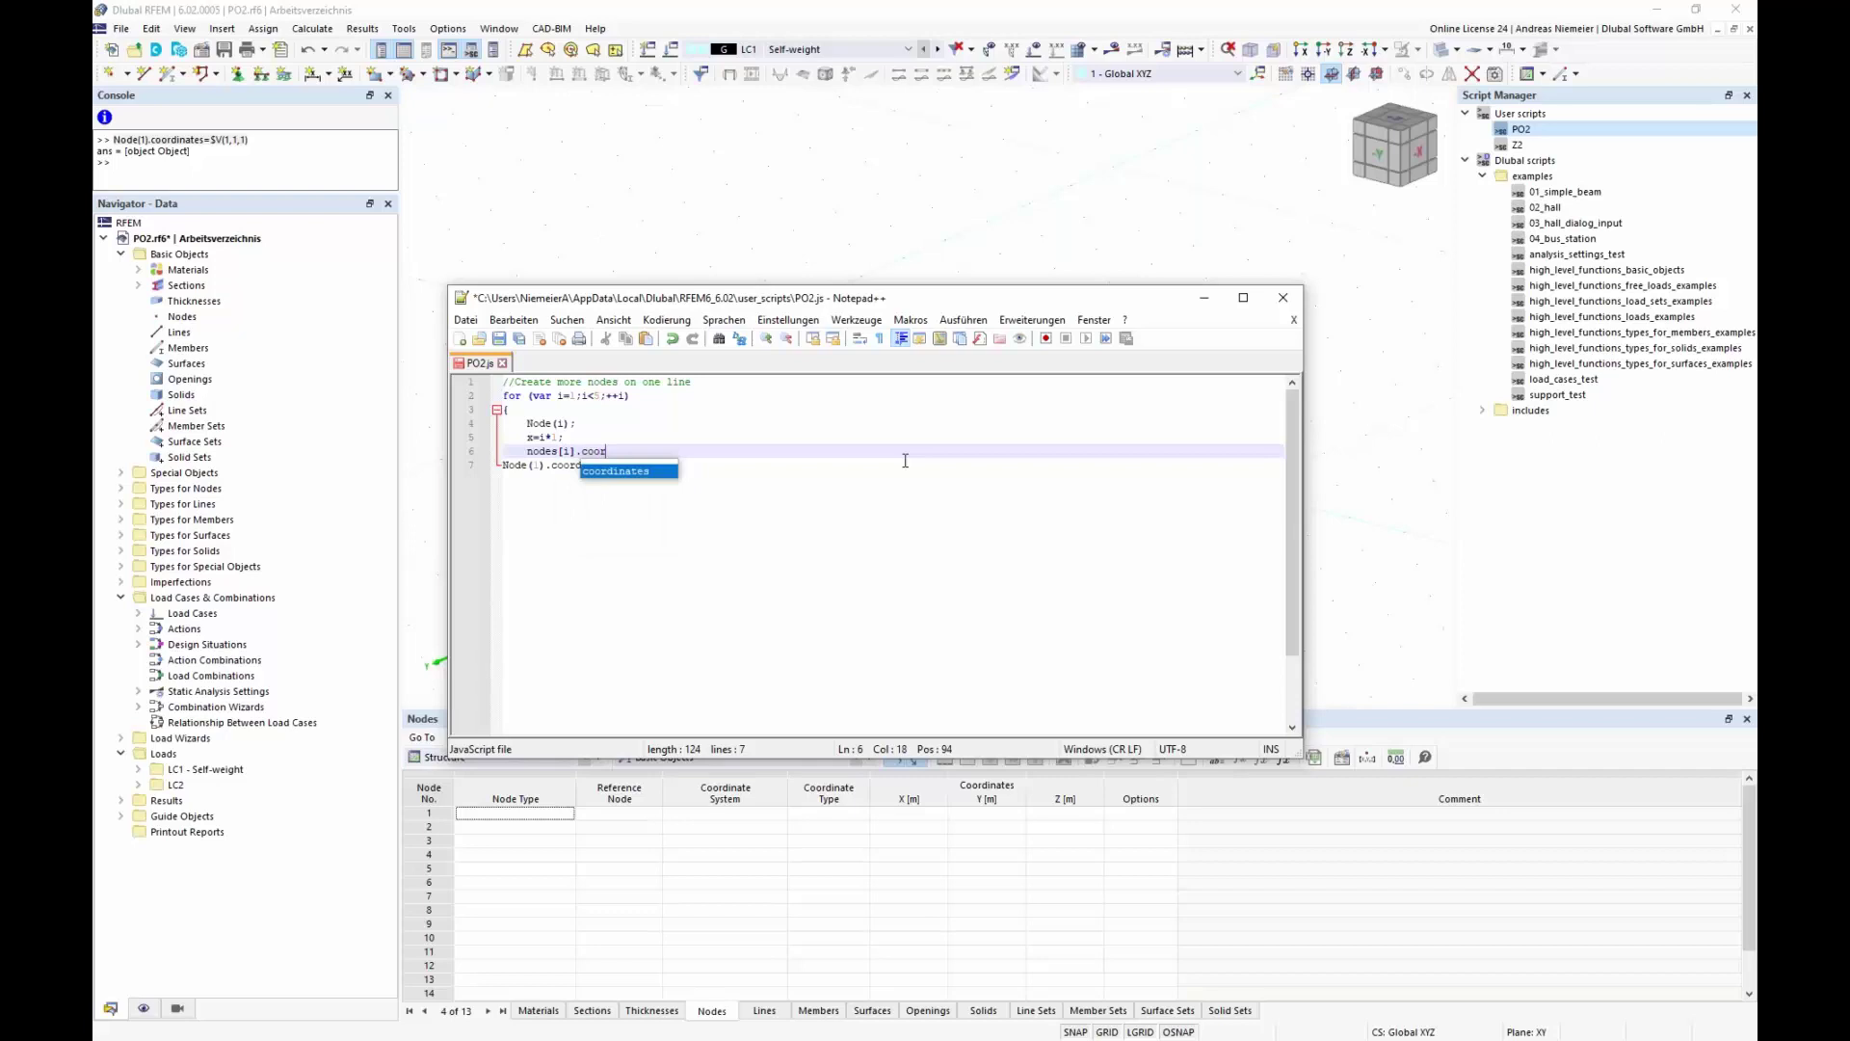
{"action": "type", "text": "dinates="}
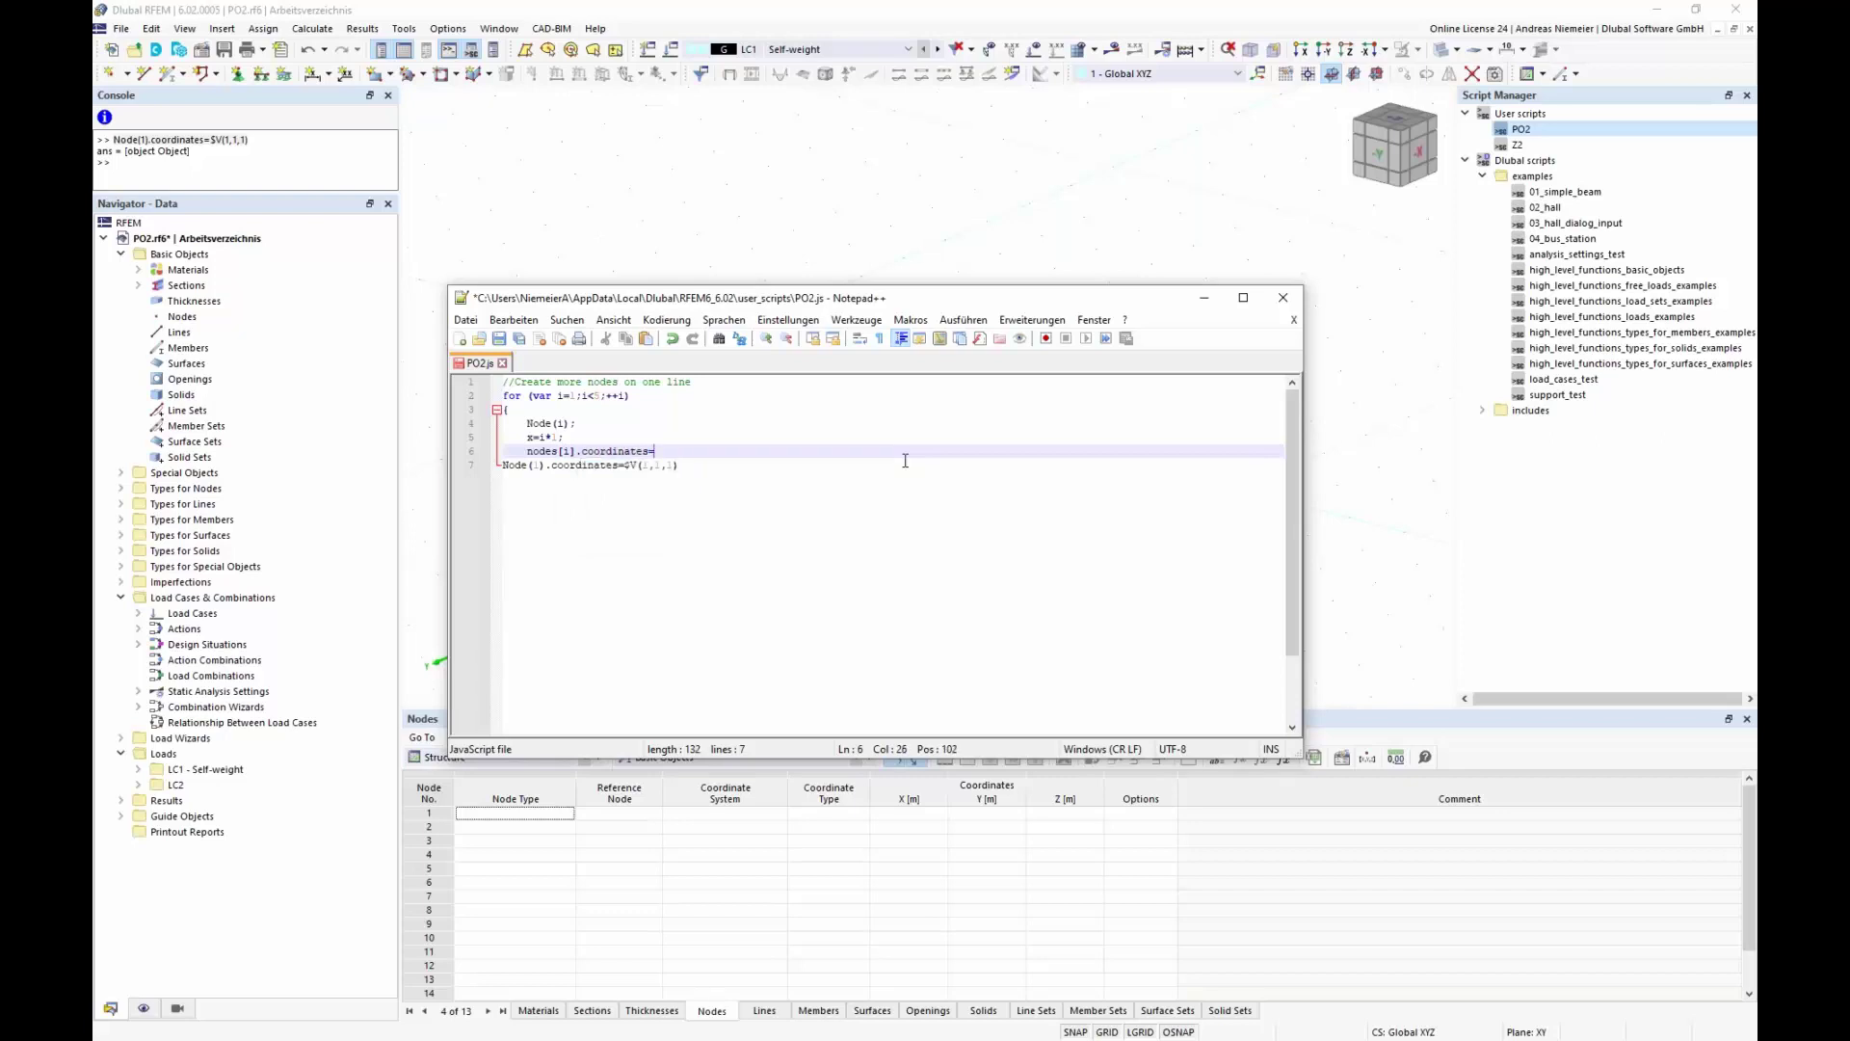
{"action": "type", "text": "$V"}
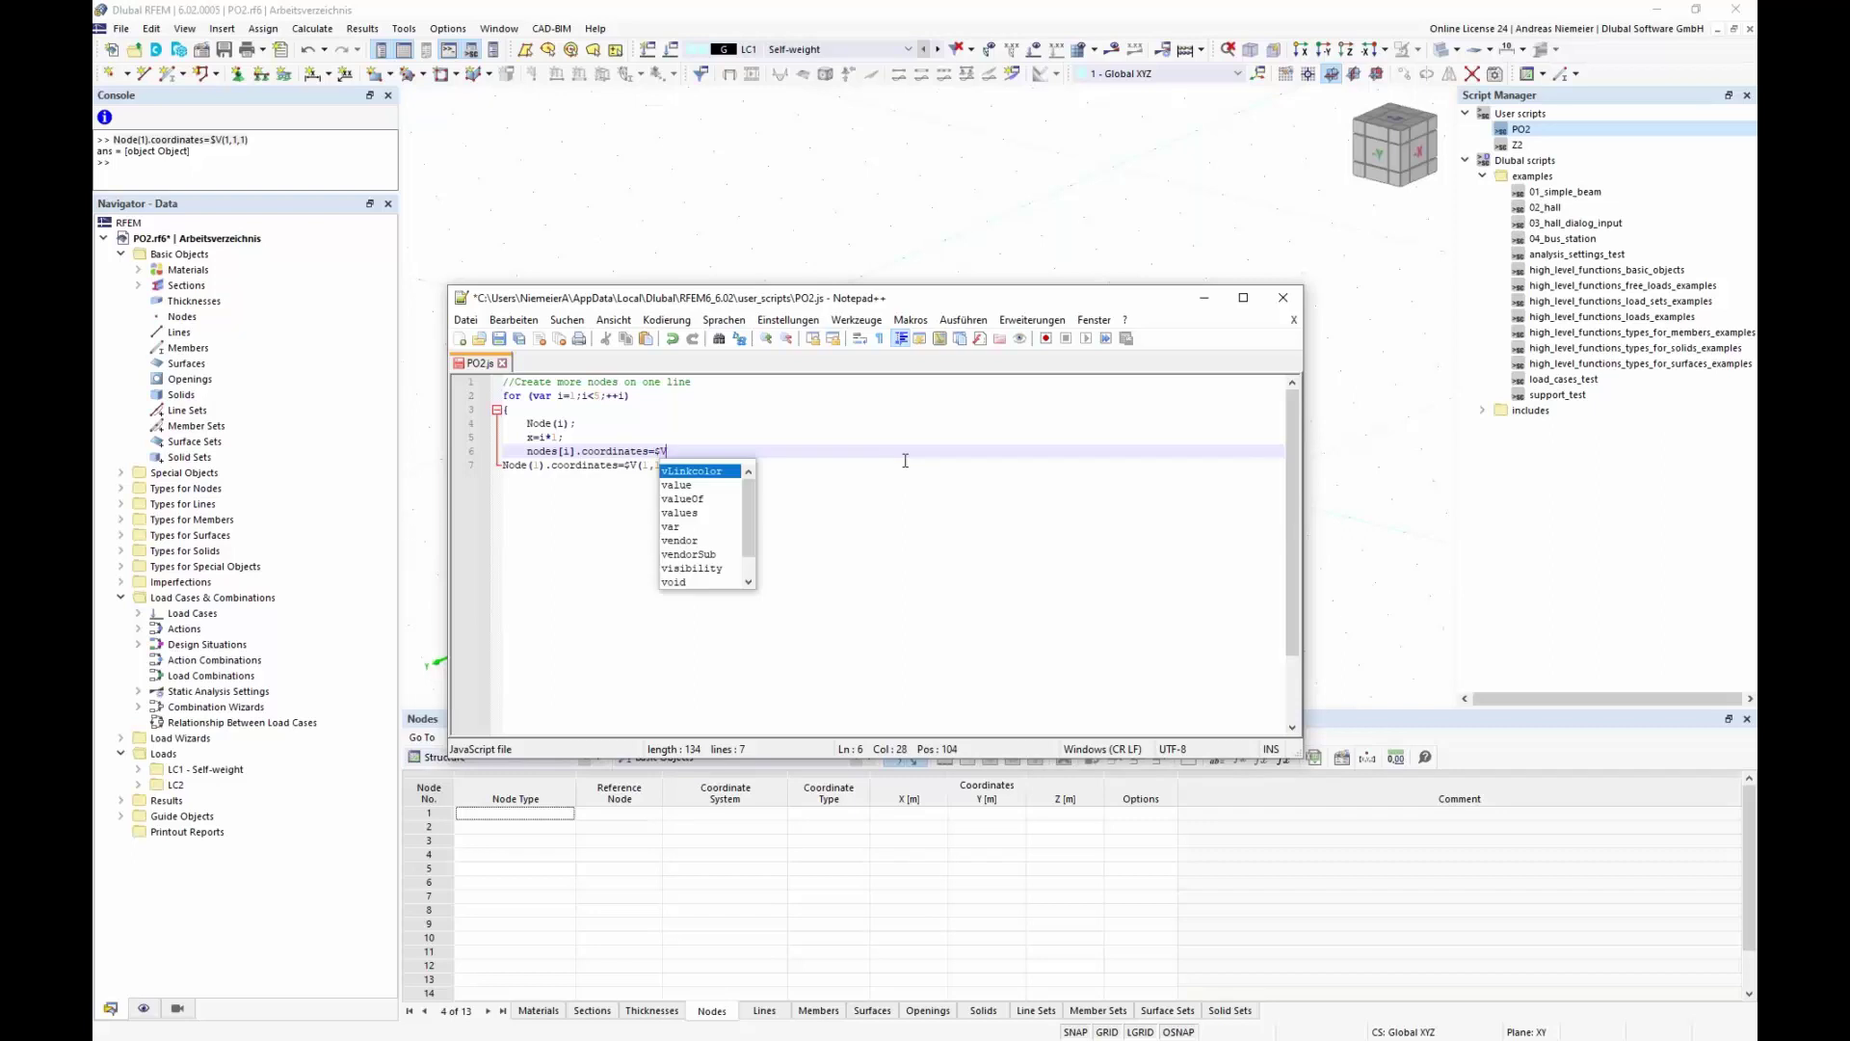
{"action": "type", "text": "("}
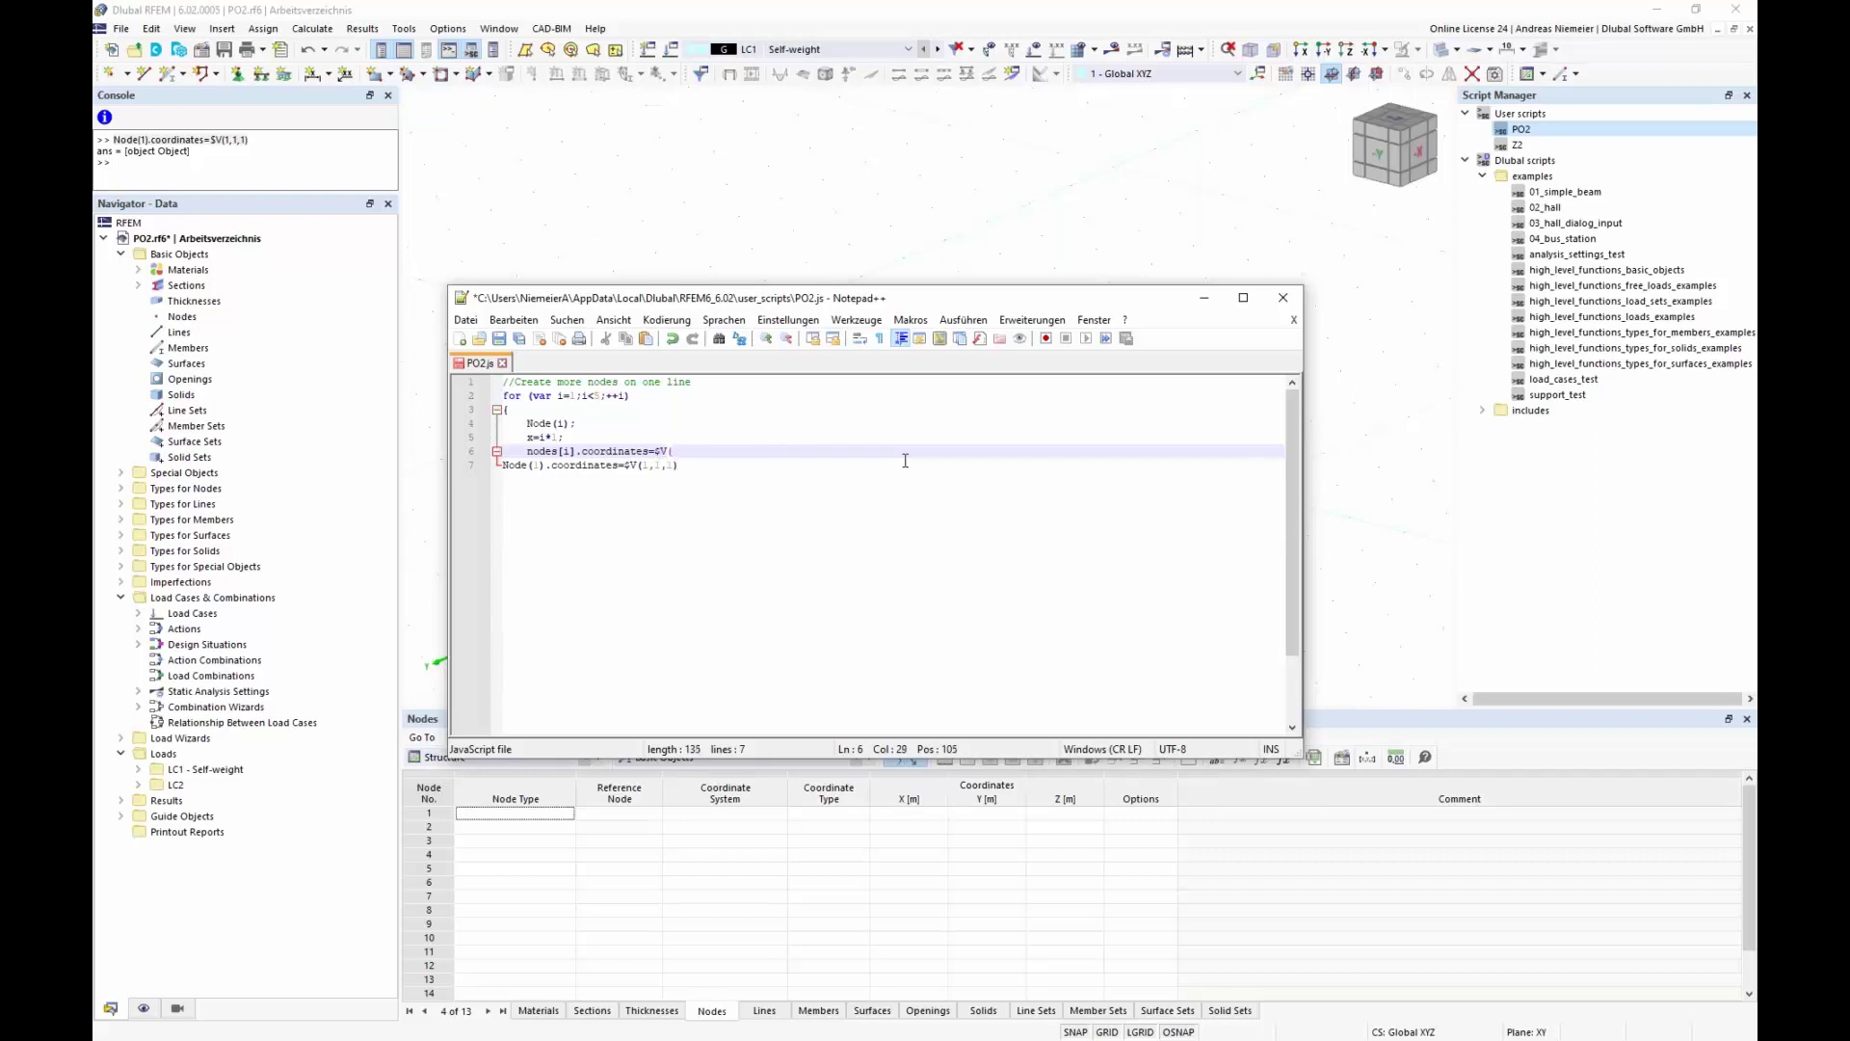
{"action": "type", "text": "x,0,0);"}
{"action": "key", "text": "Return"}
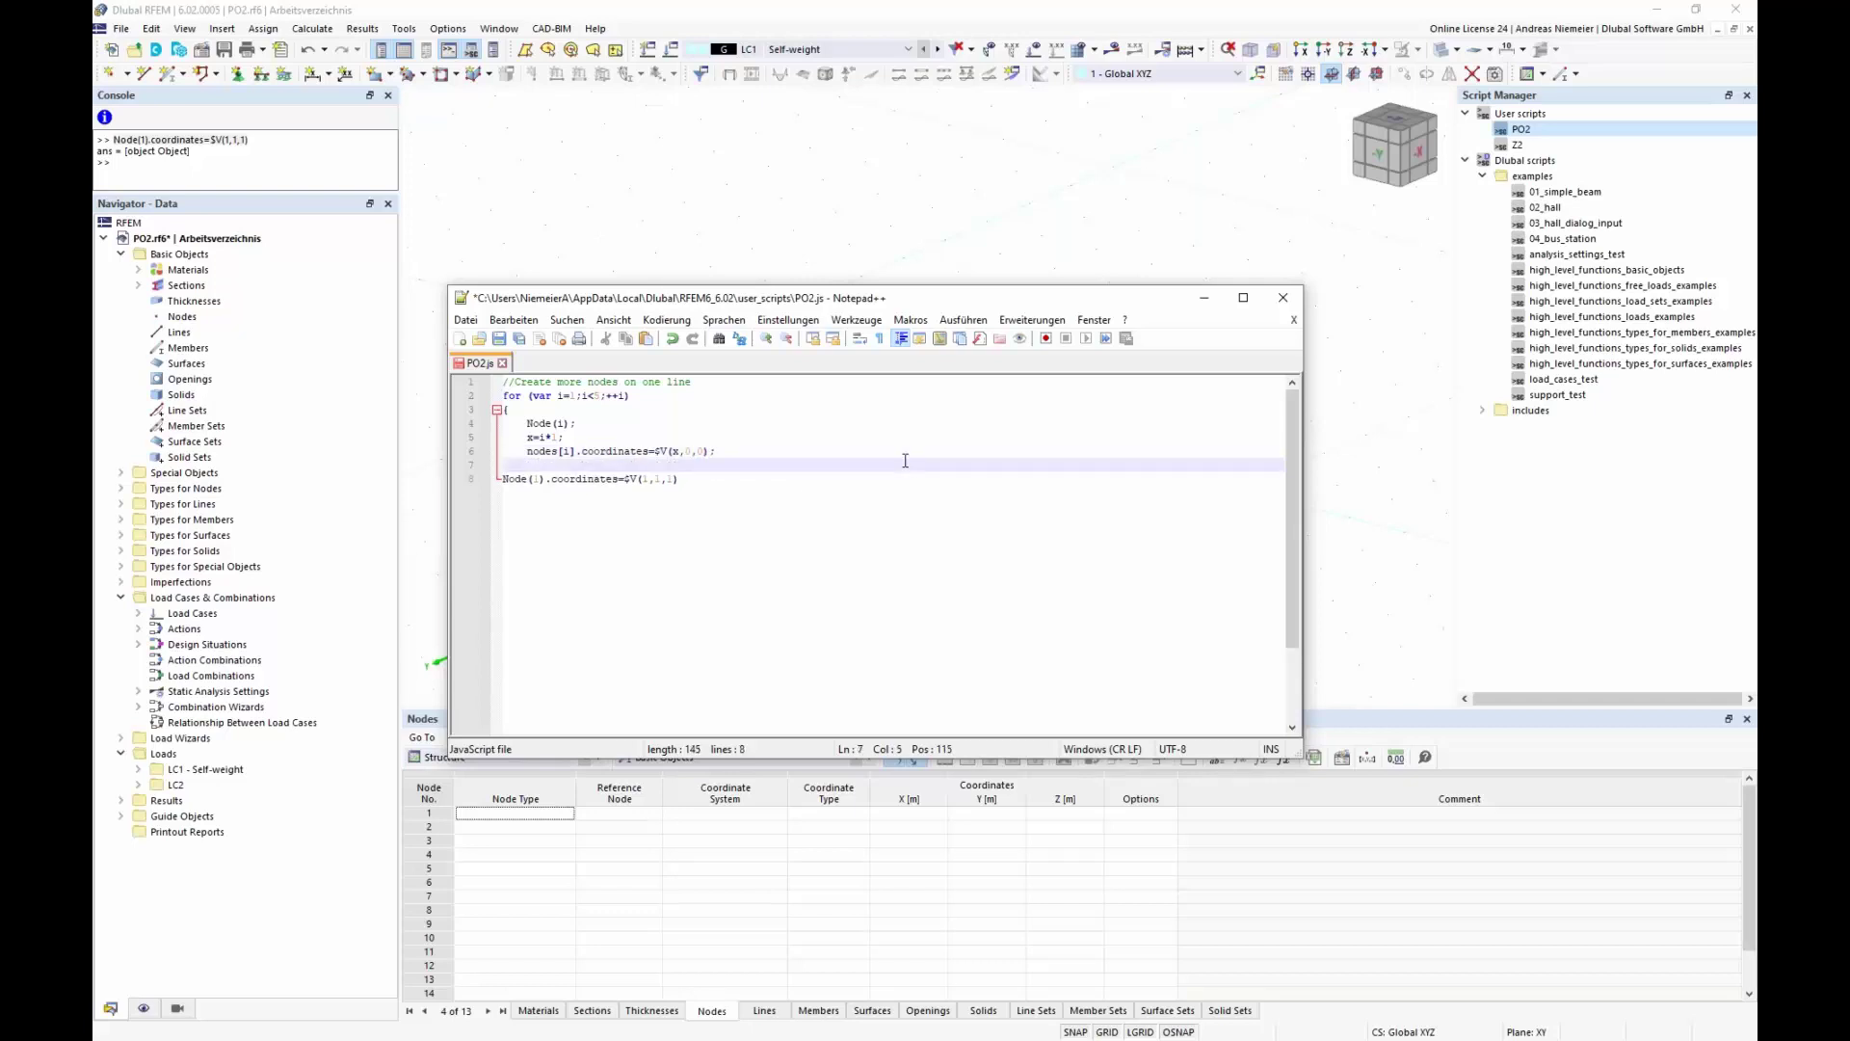
Close the loop block with a brace, delete the old Node(1) coordinates line below it, and save PO2.js
{"action": "type", "text": "}"}
{"action": "left_click", "coordinate": [481, 479]}
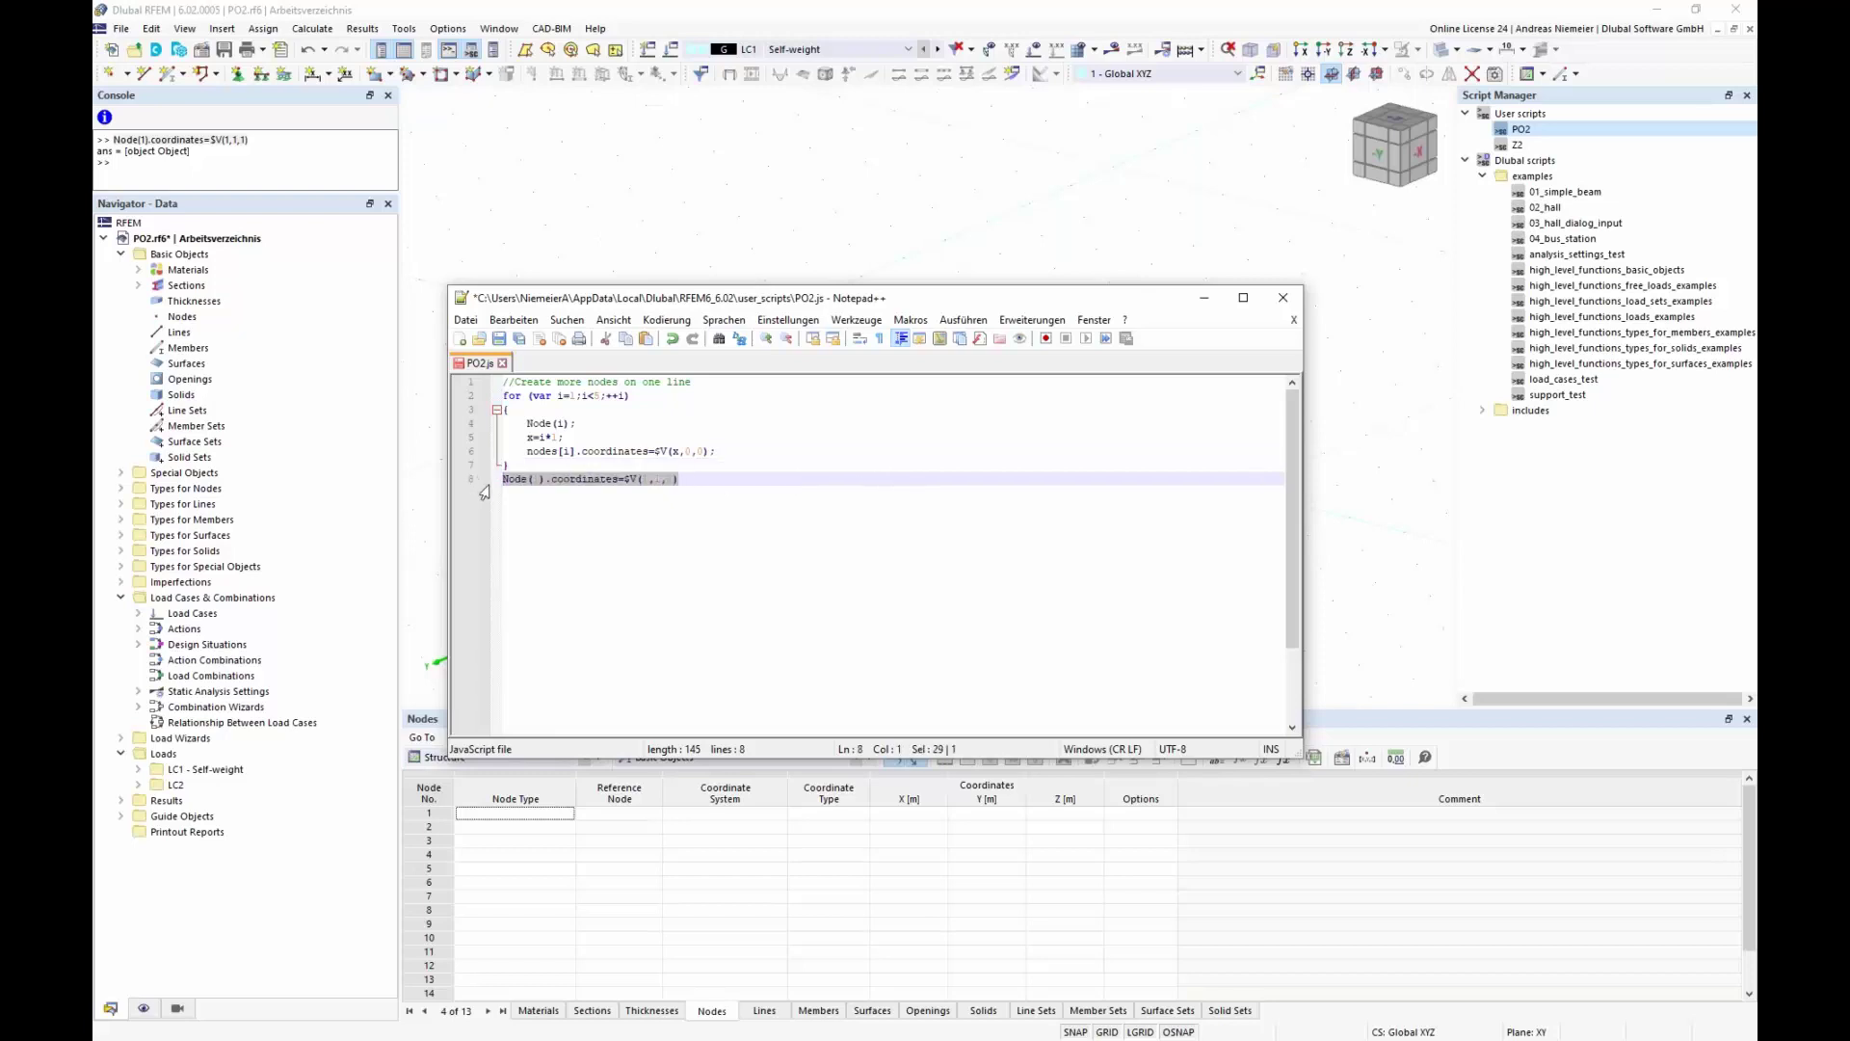
{"action": "key", "text": "Delete"}
{"action": "key", "text": "BackSpace"}
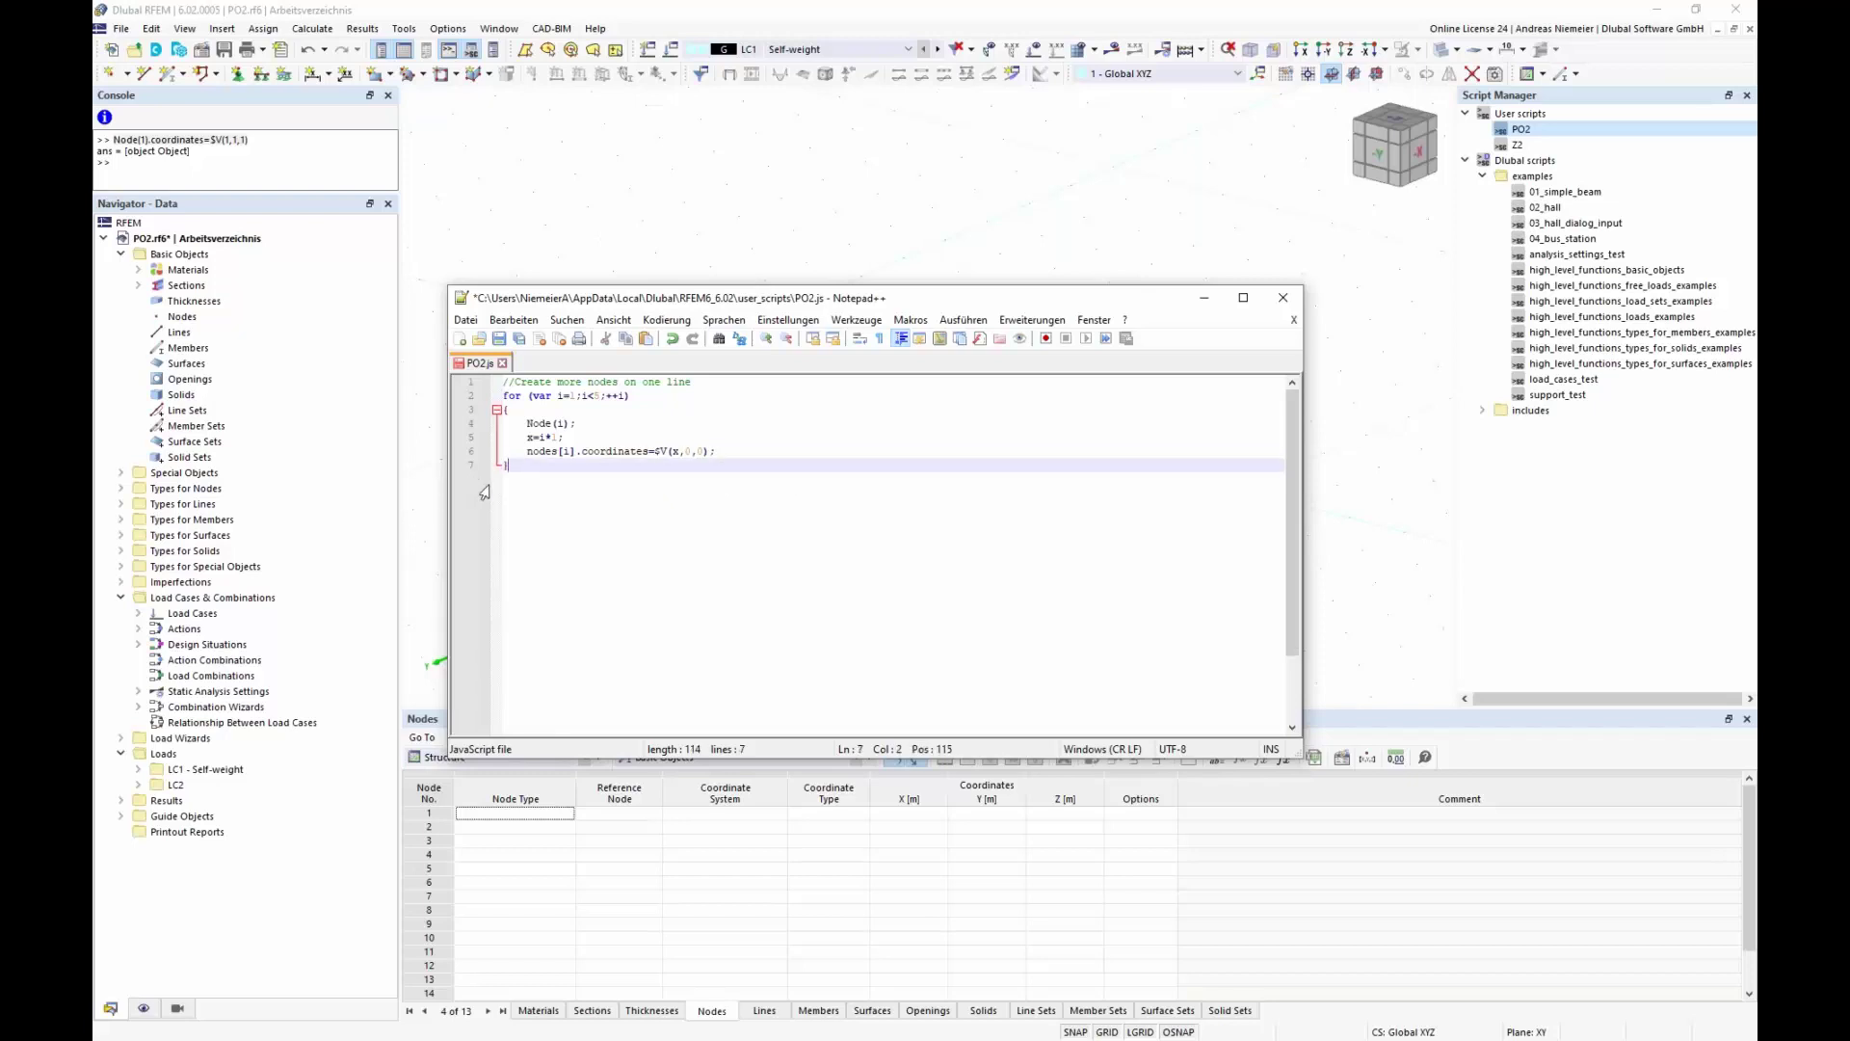
{"action": "left_click", "coordinate": [499, 339]}
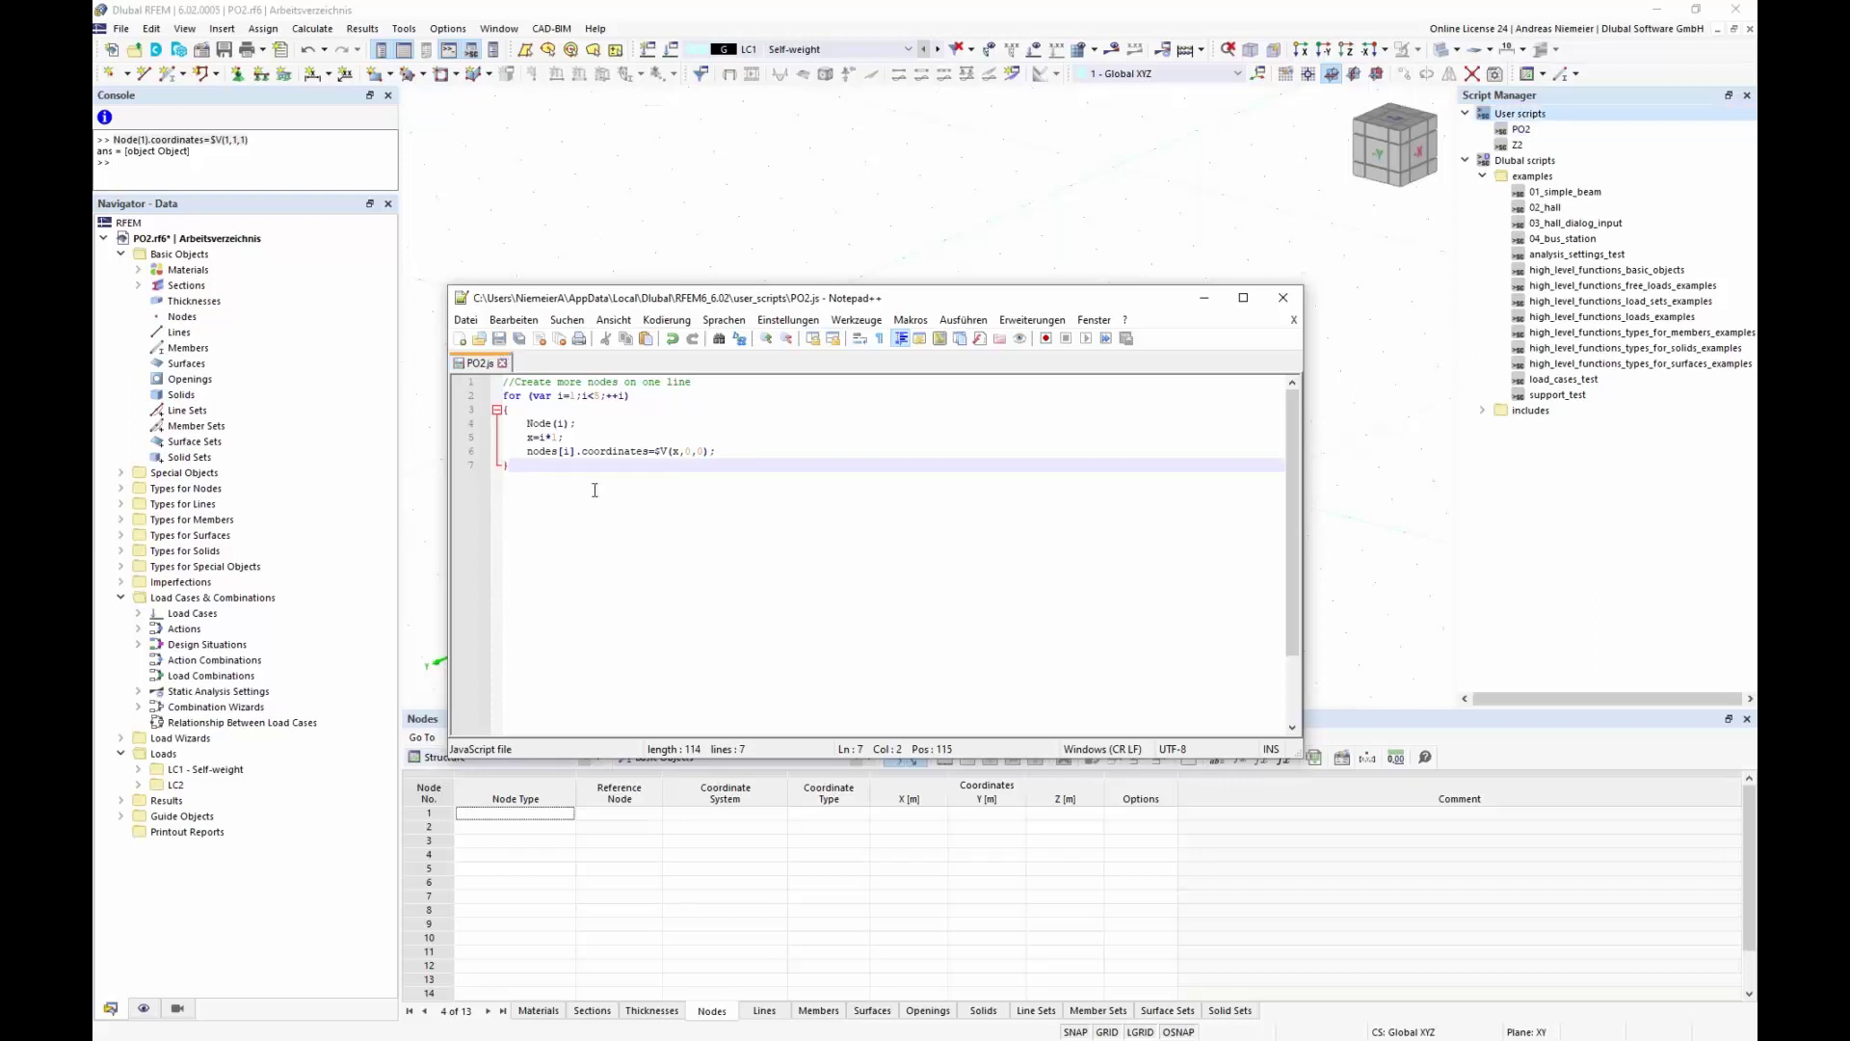
Switch to RFEM and run the PO2 user script to generate the nodes
{"action": "left_click", "coordinate": [641, 278]}
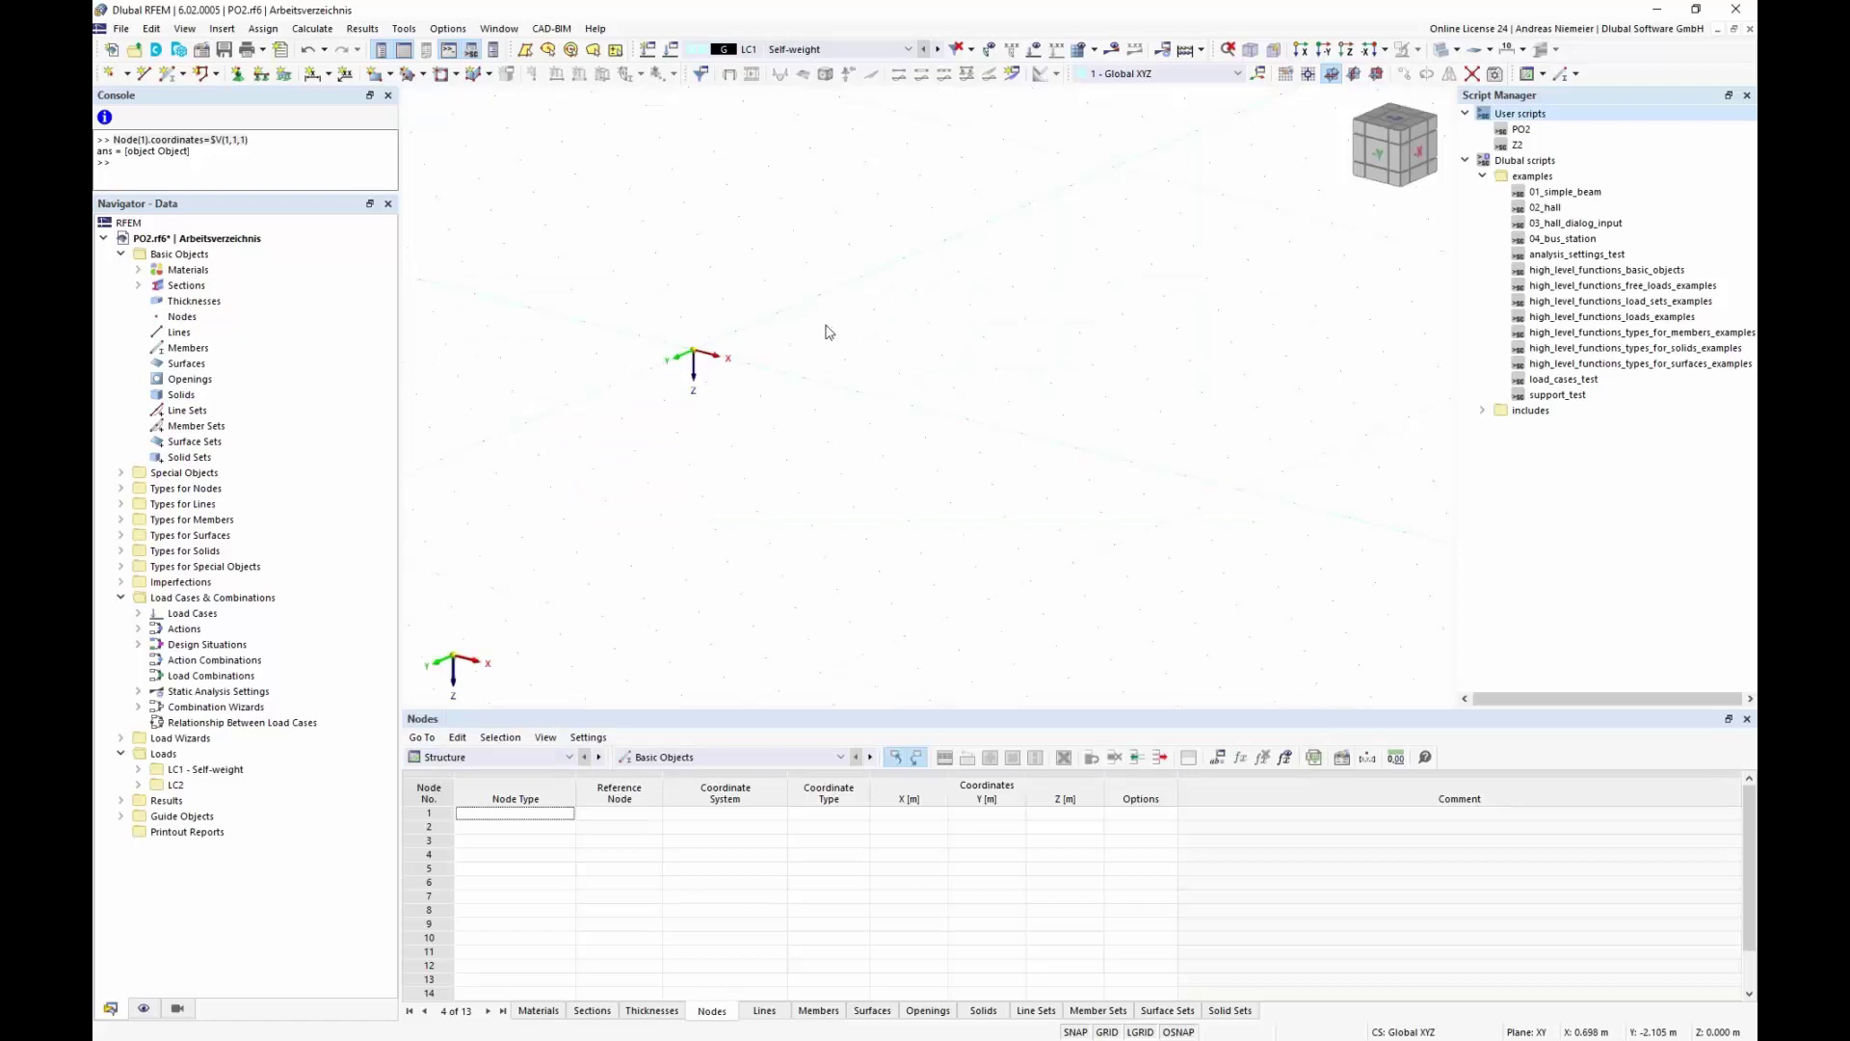
{"action": "left_click", "coordinate": [1548, 131]}
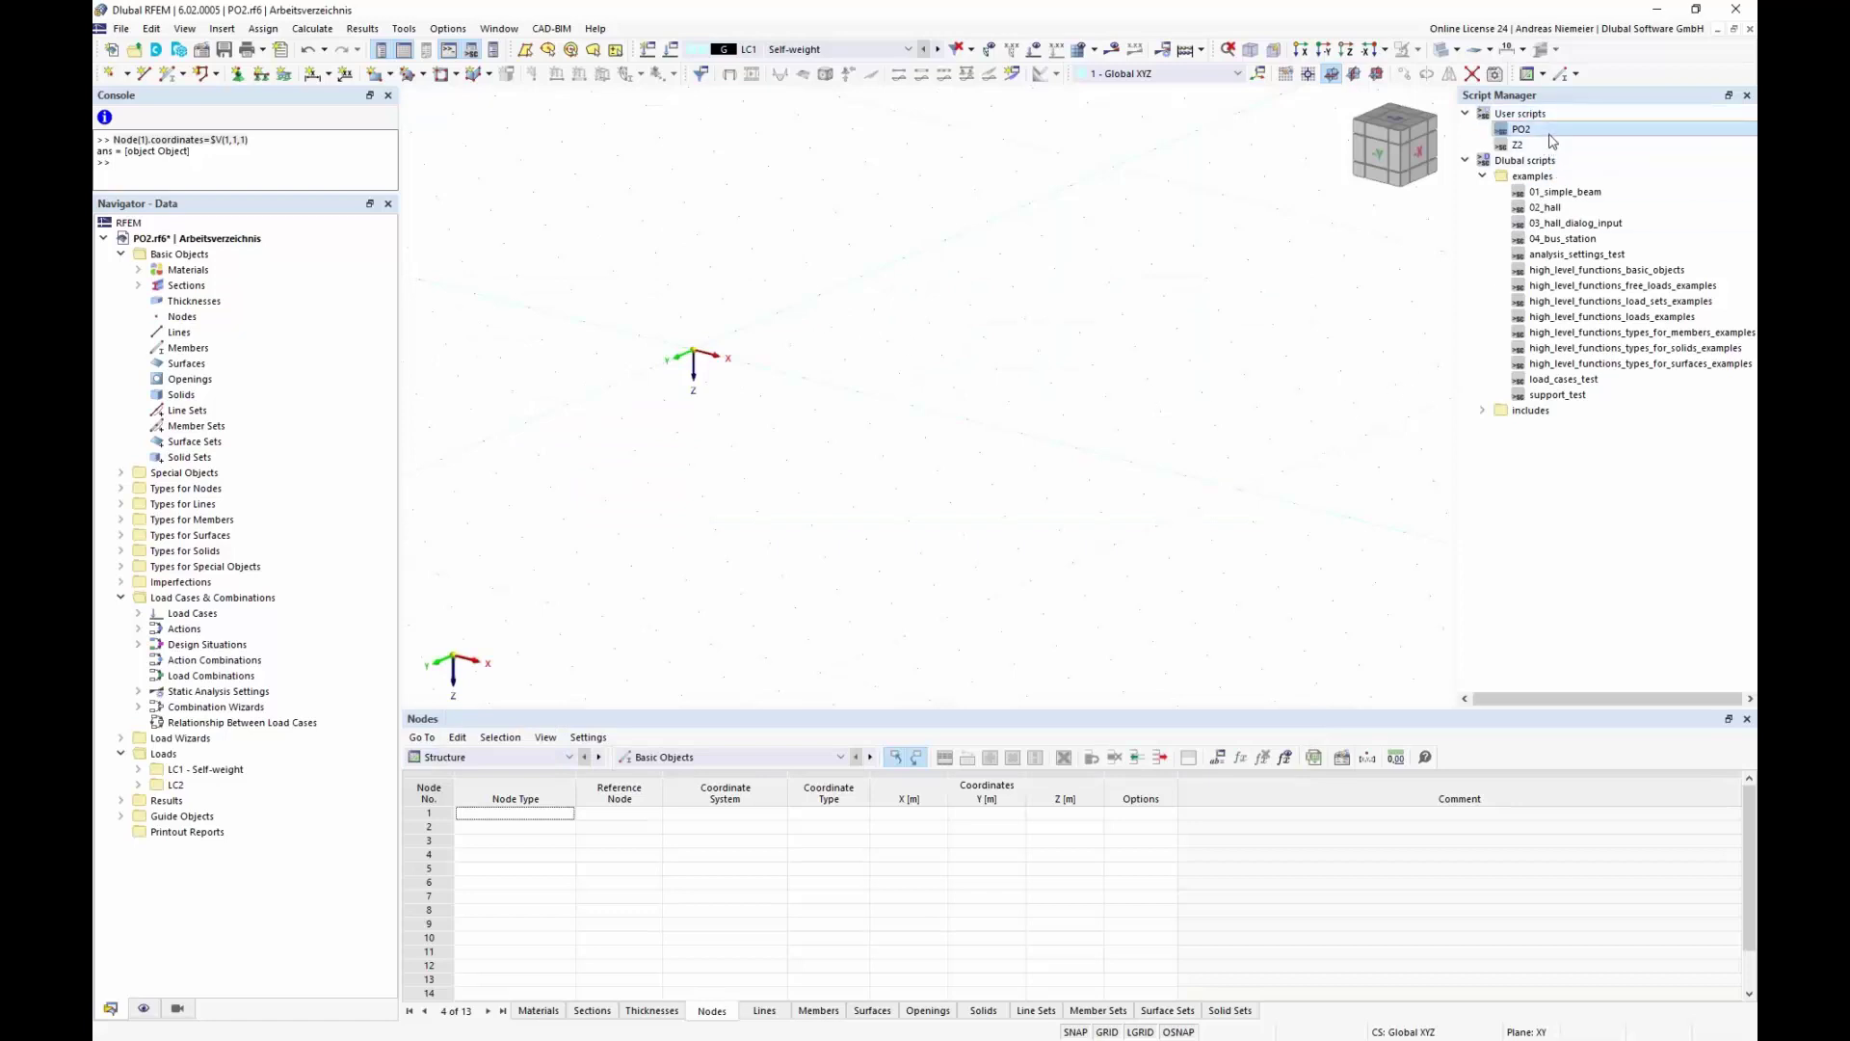
{"action": "double_click", "coordinate": [1550, 137]}
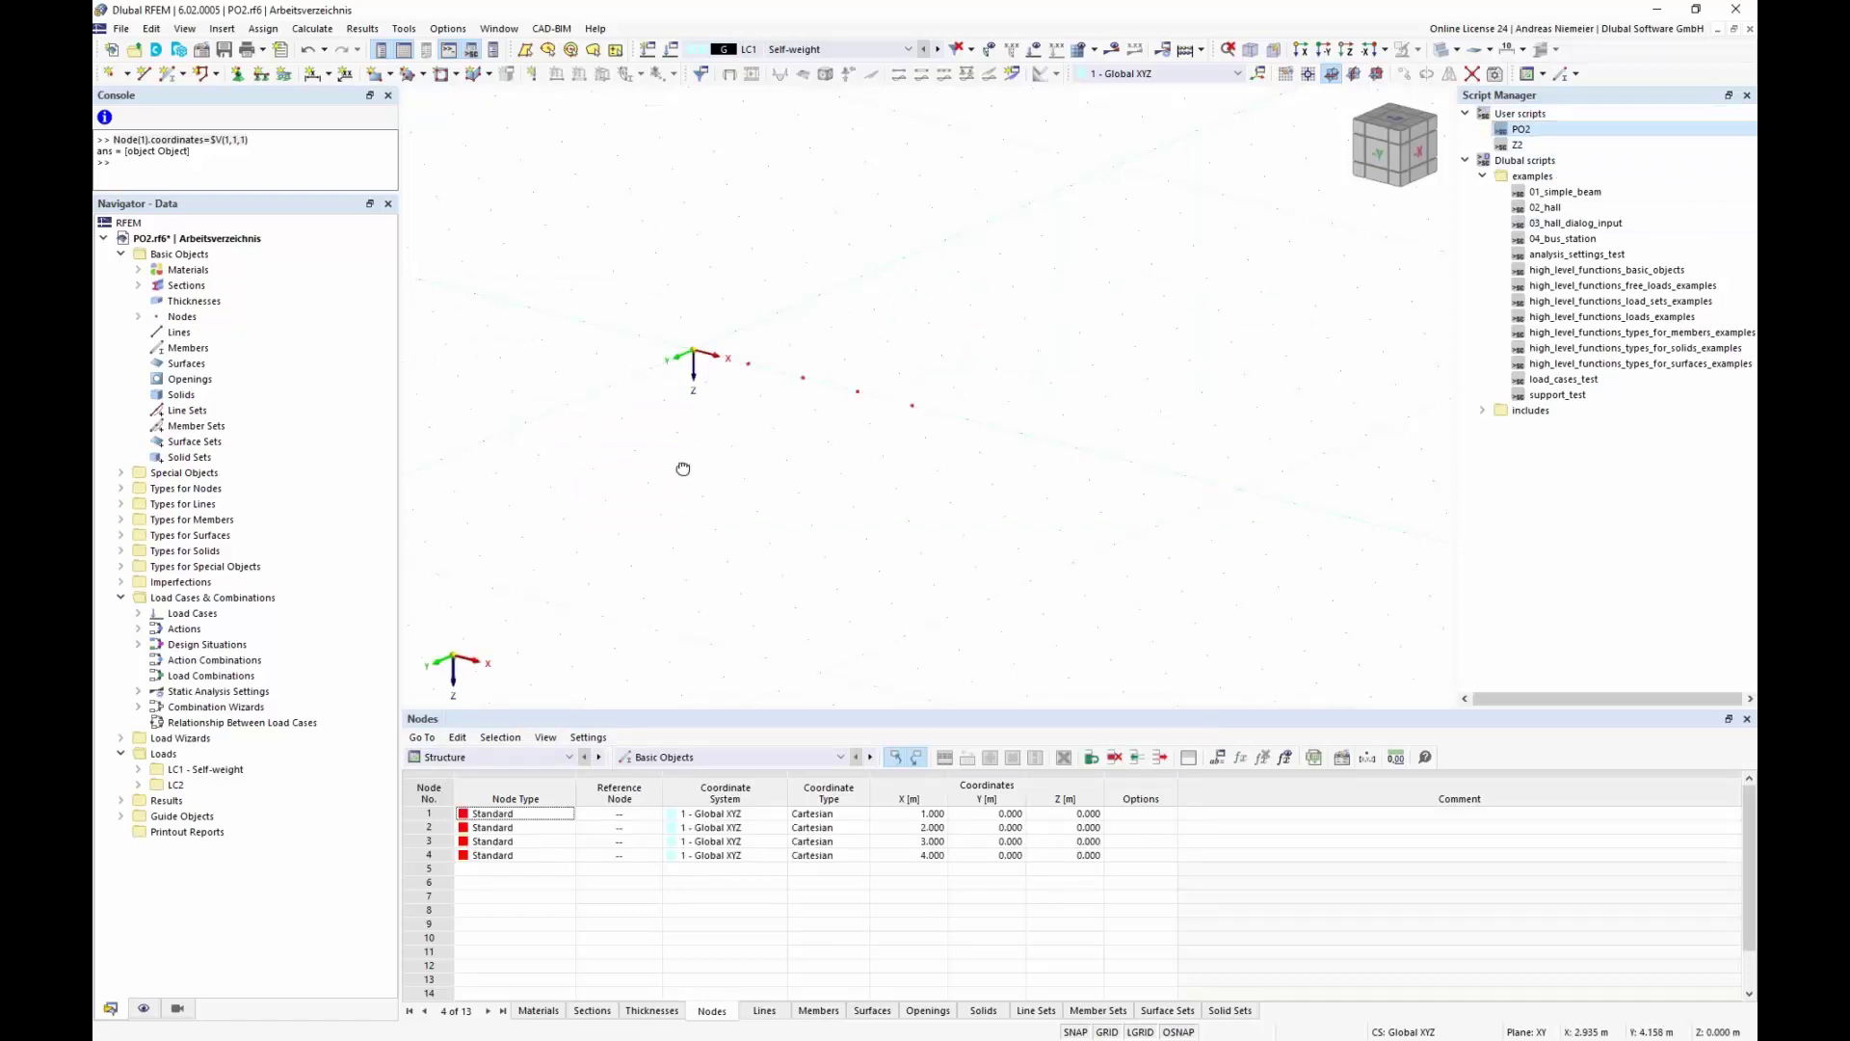
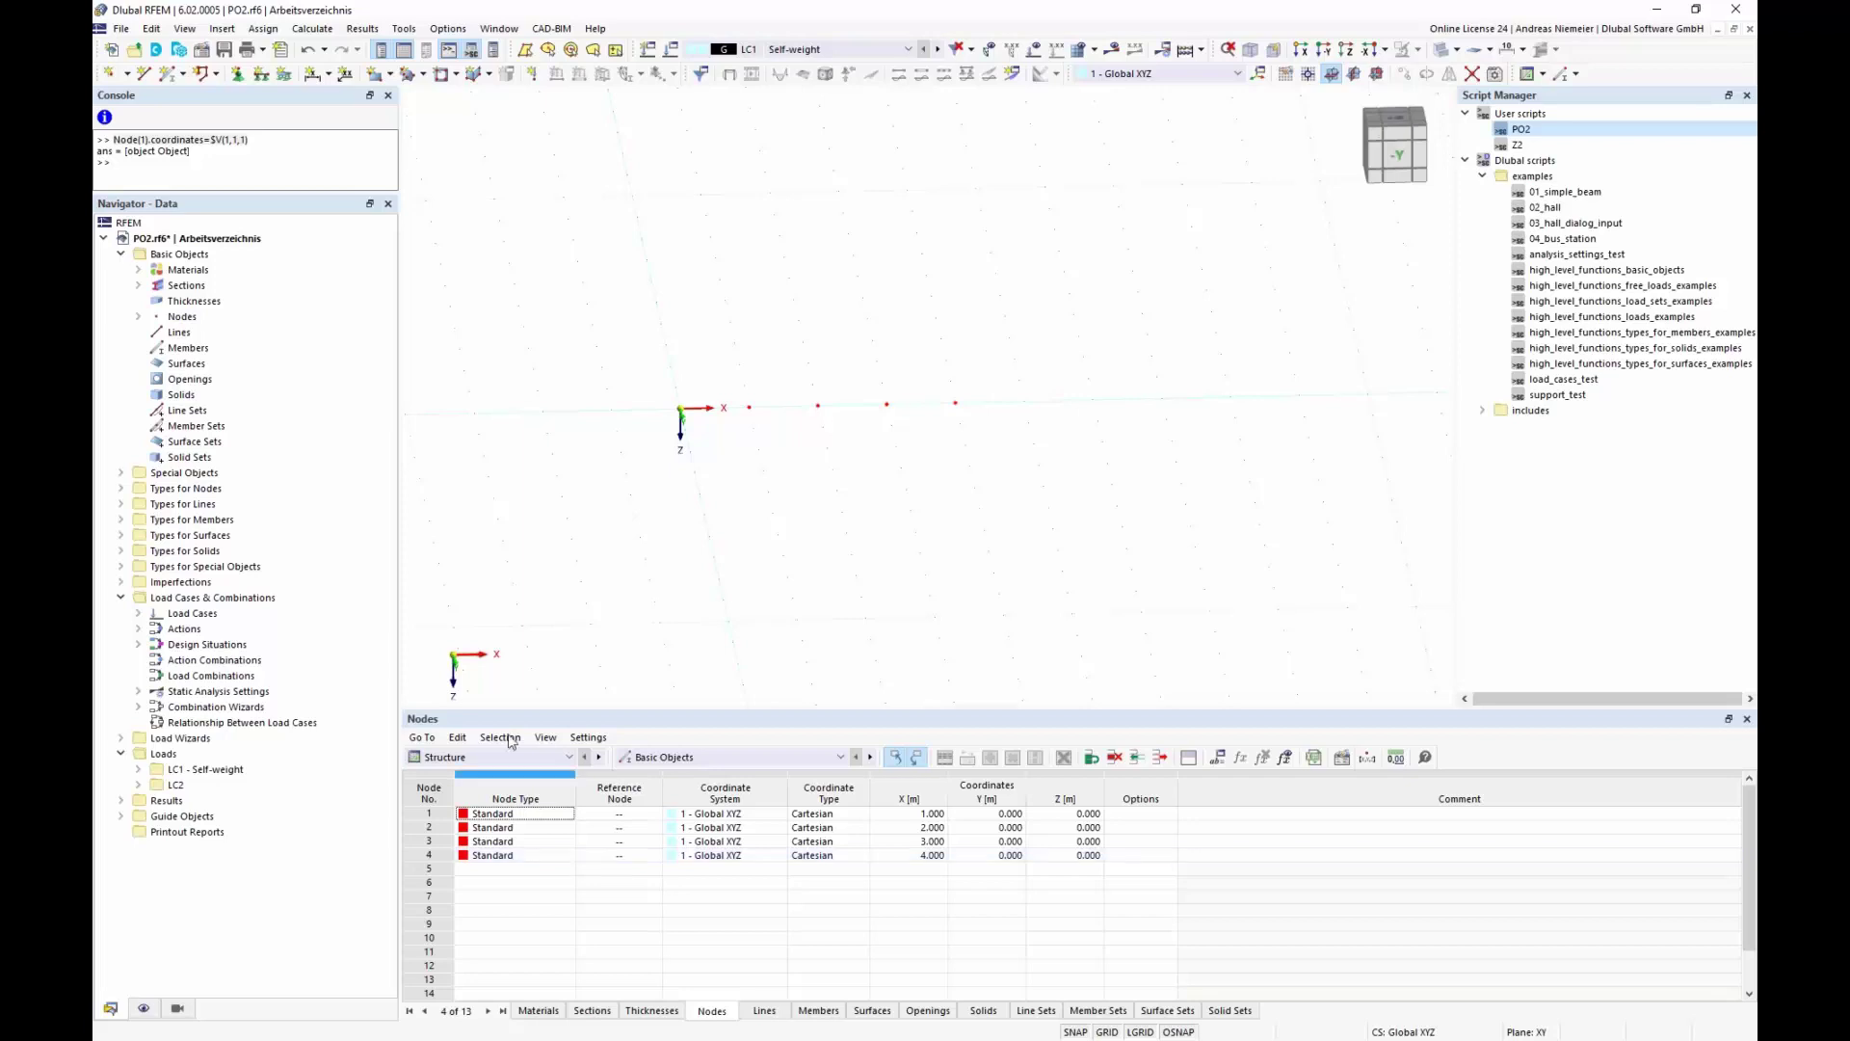
Switch to Notepad++ and change the comment to //Create a specific amount of nodes on one line
{"action": "key", "text": "alt+Tab"}
{"action": "left_click", "coordinate": [697, 382]}
{"action": "left_click", "coordinate": [556, 381]}
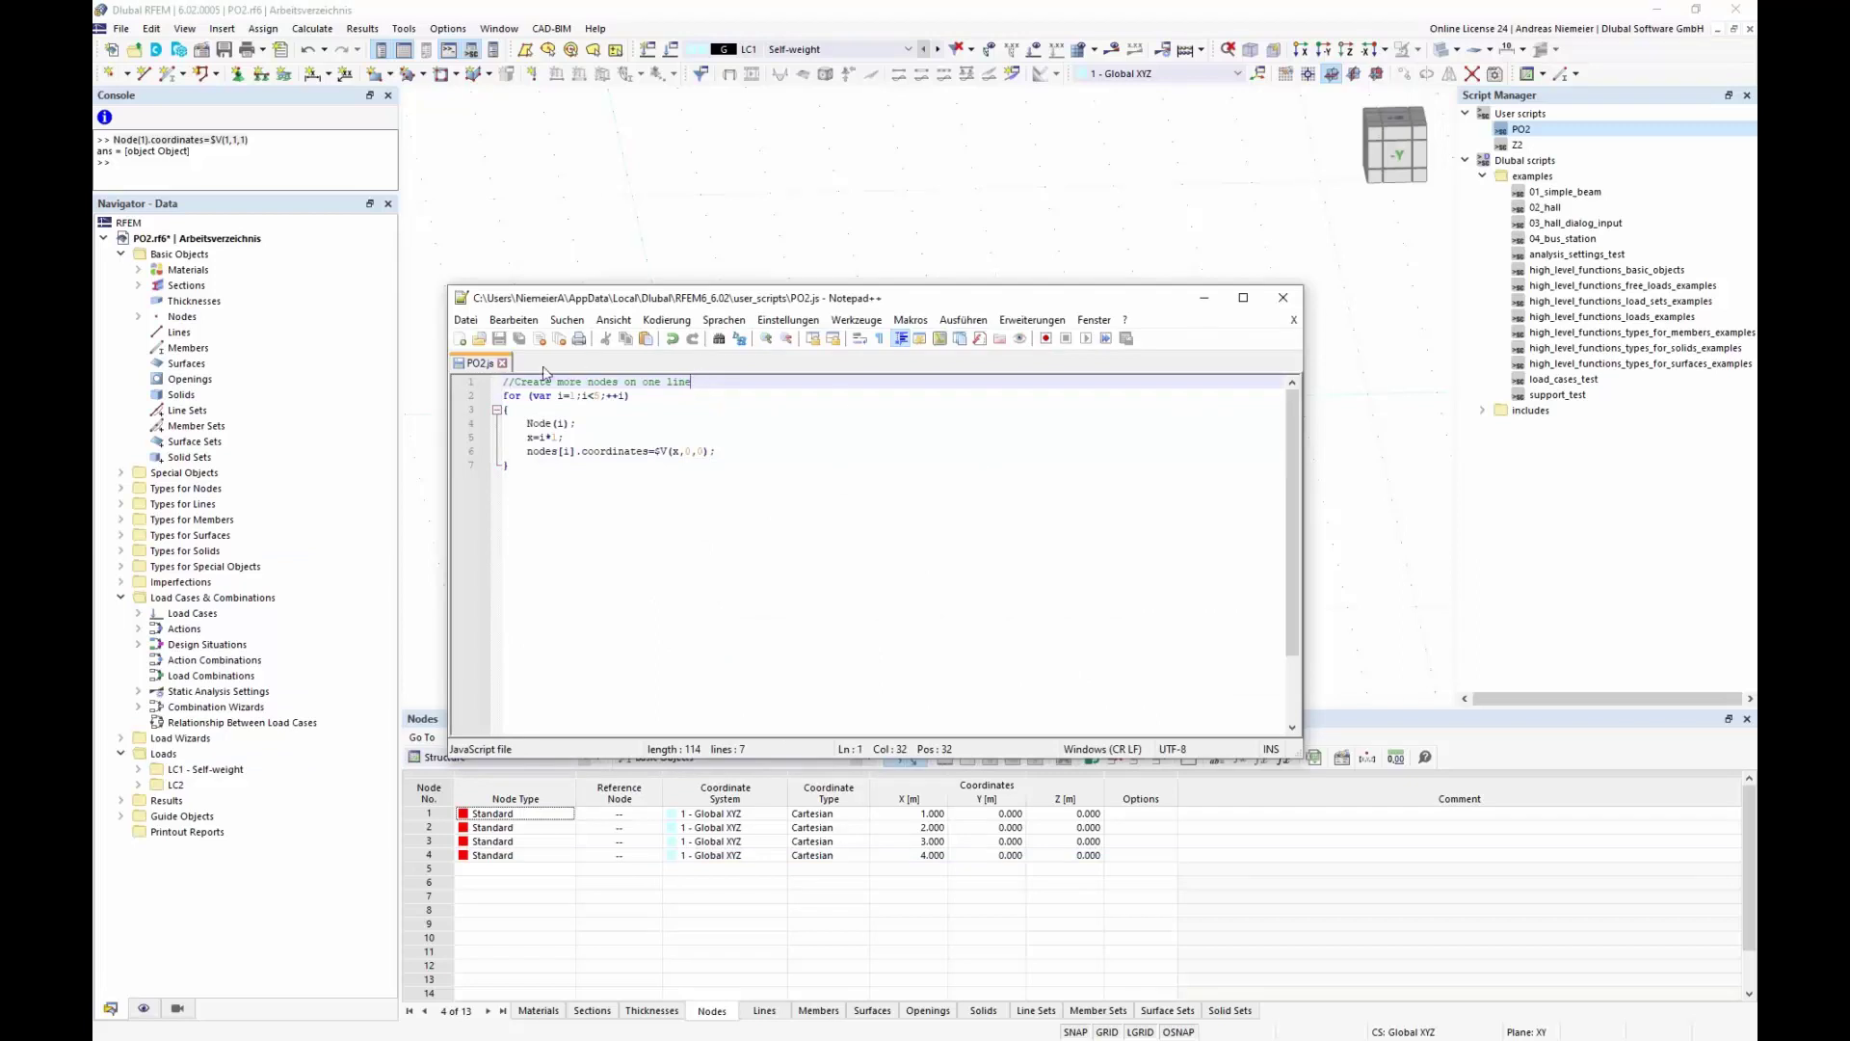
{"action": "type", "text": "a specific "}
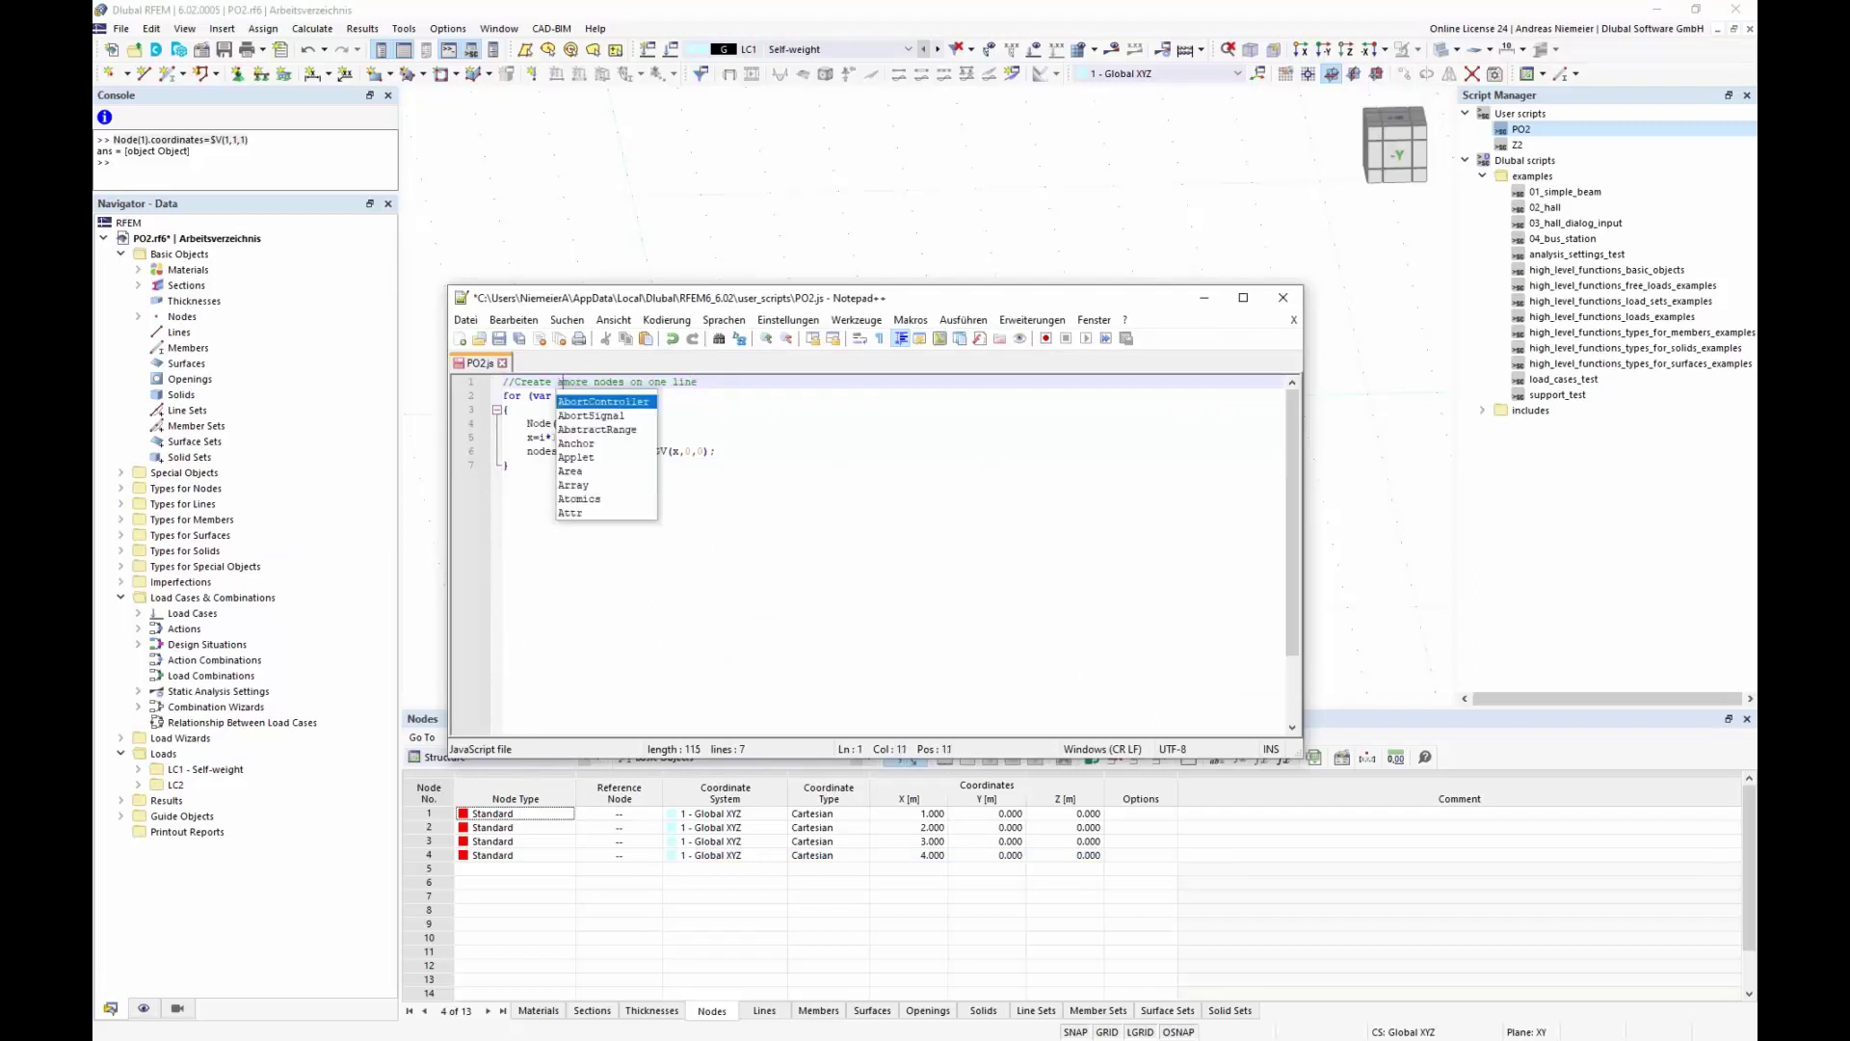
{"action": "type", "text": "amount of o"}
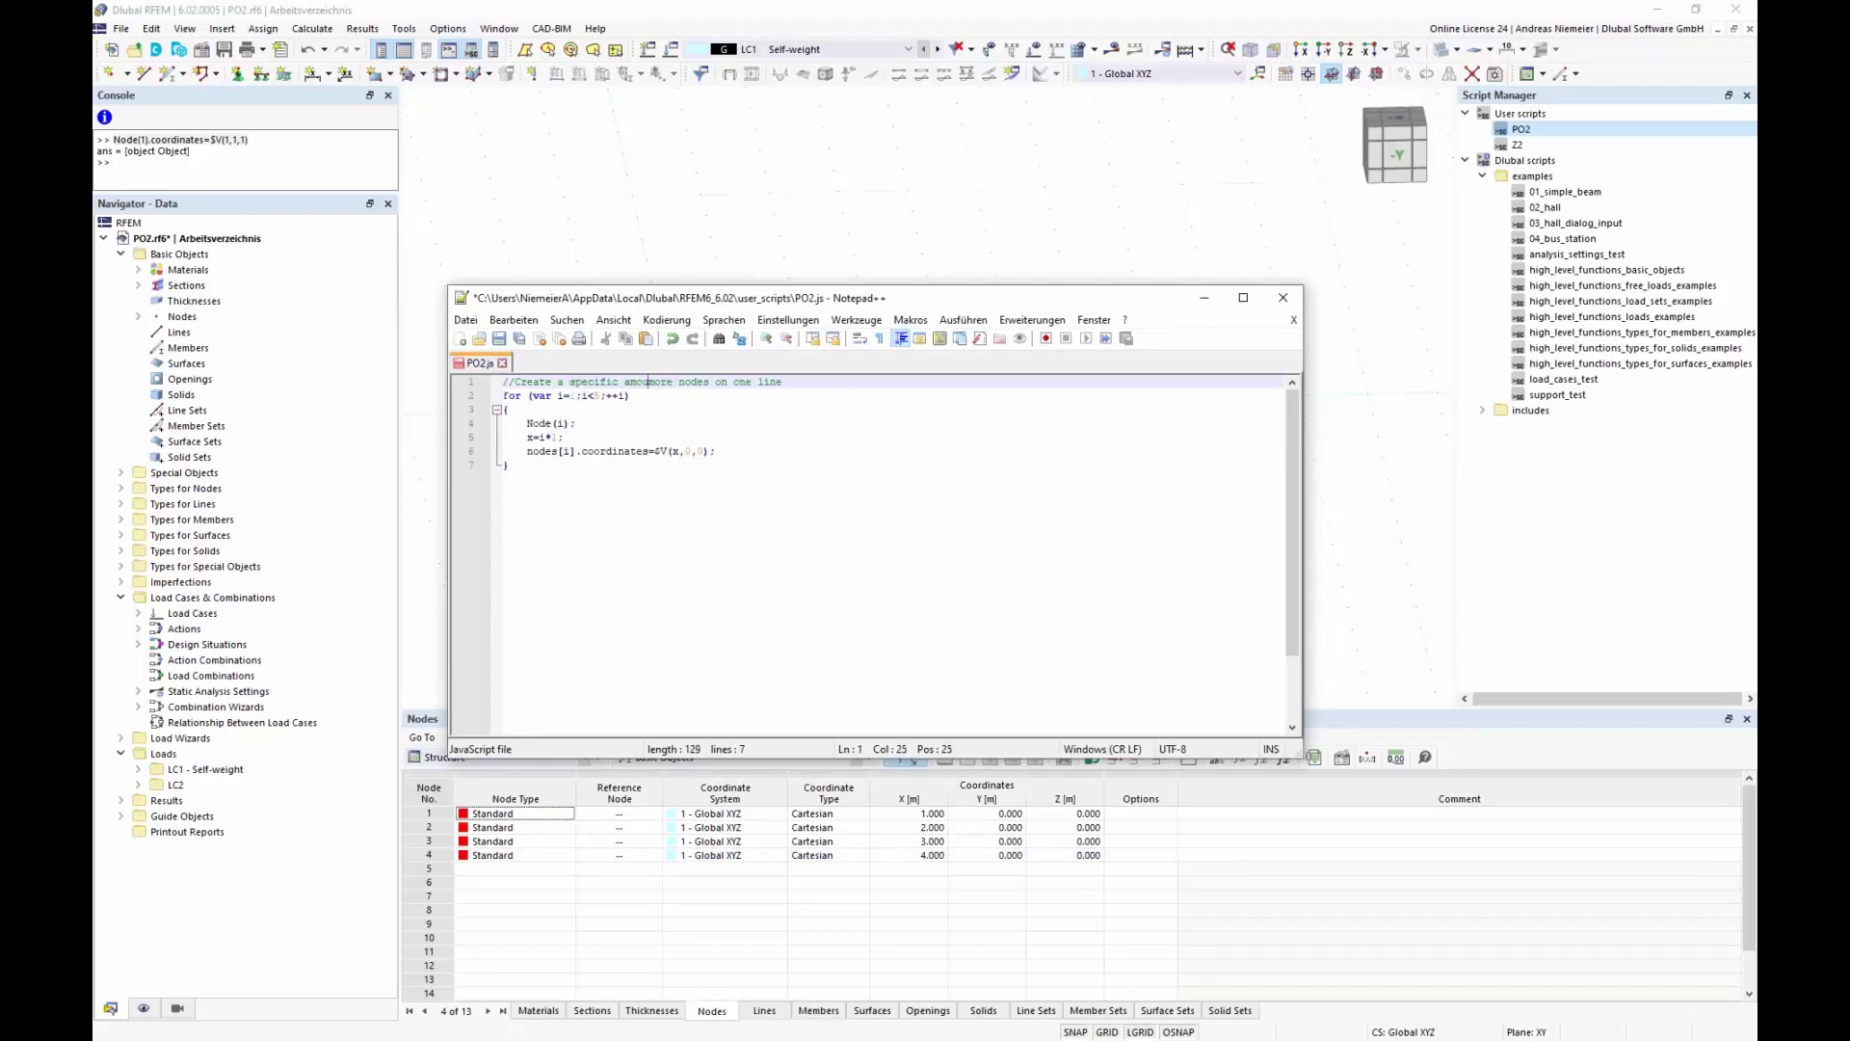
{"action": "key", "text": "BackSpace"}
{"action": "type", "text": "nodes"}
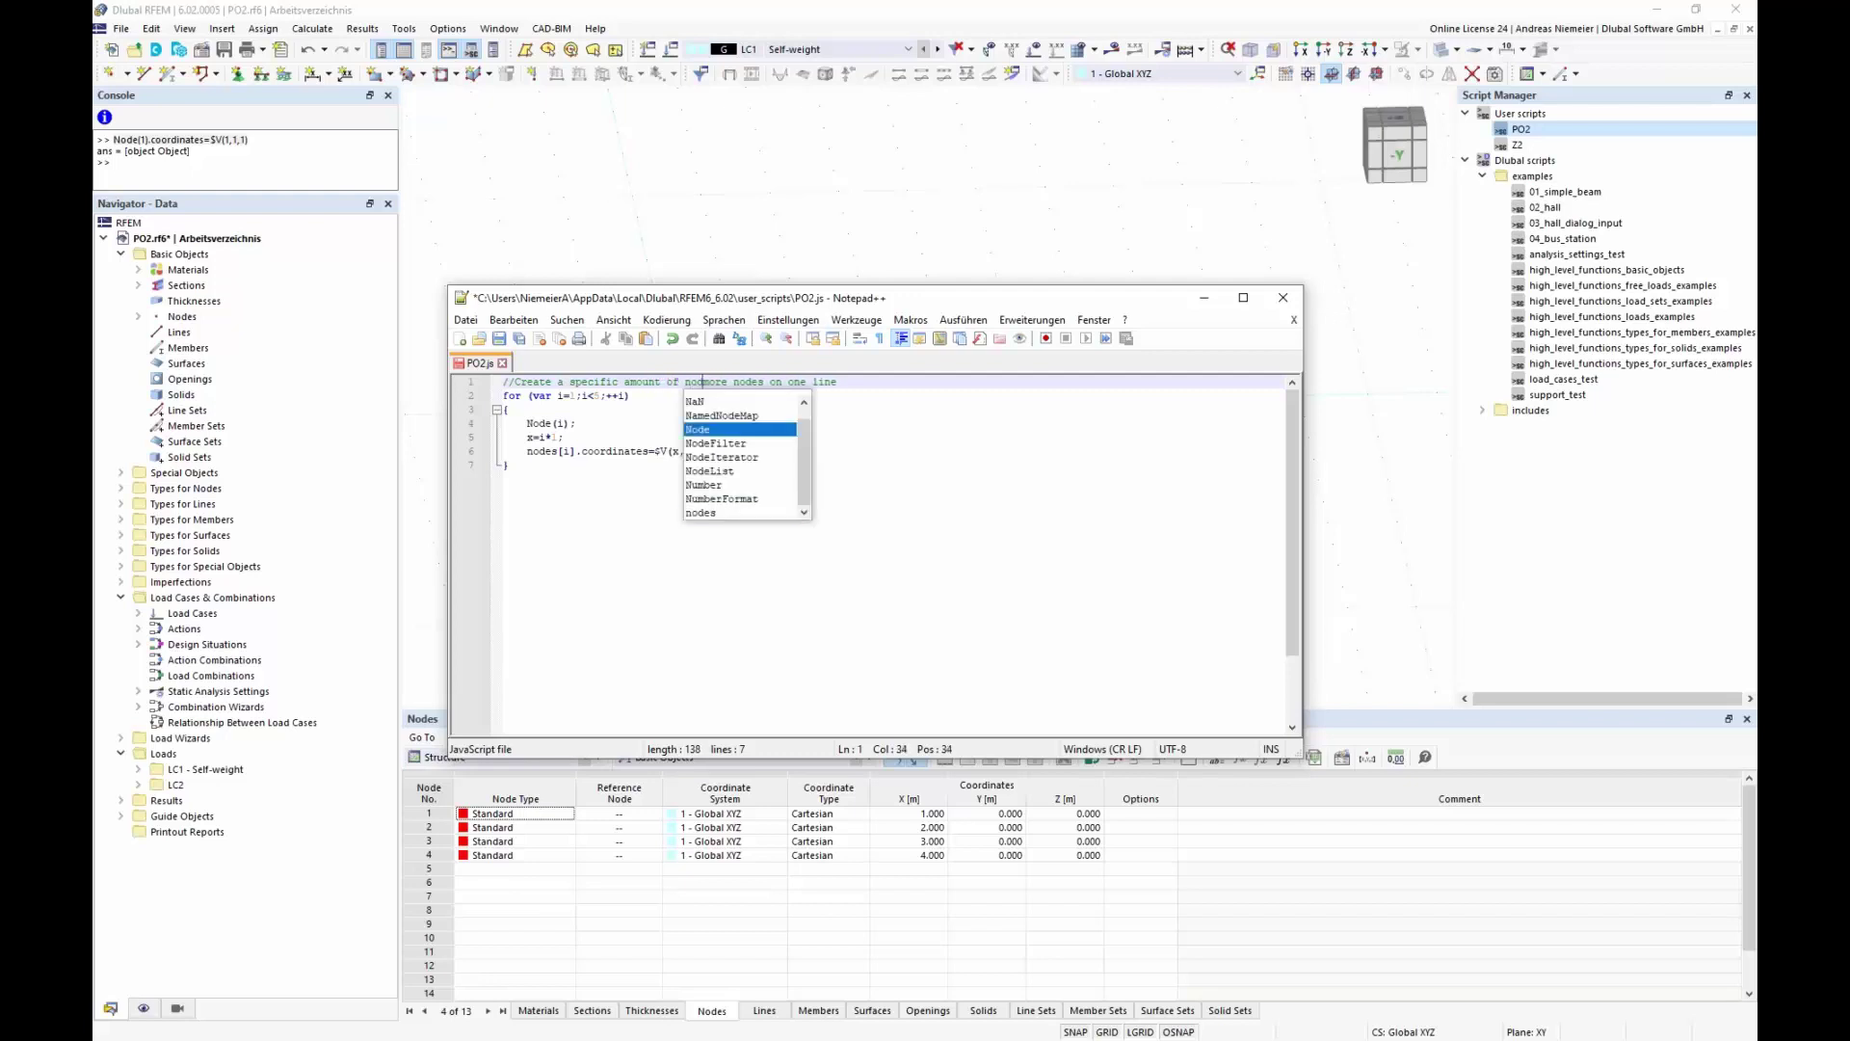
{"action": "key", "text": "Delete"}
{"action": "key", "text": "Delete"}
{"action": "key", "text": "Delete"}
{"action": "key", "text": "Delete"}
{"action": "key", "text": "Delete"}
{"action": "key", "text": "Delete"}
{"action": "key", "text": "Delete"}
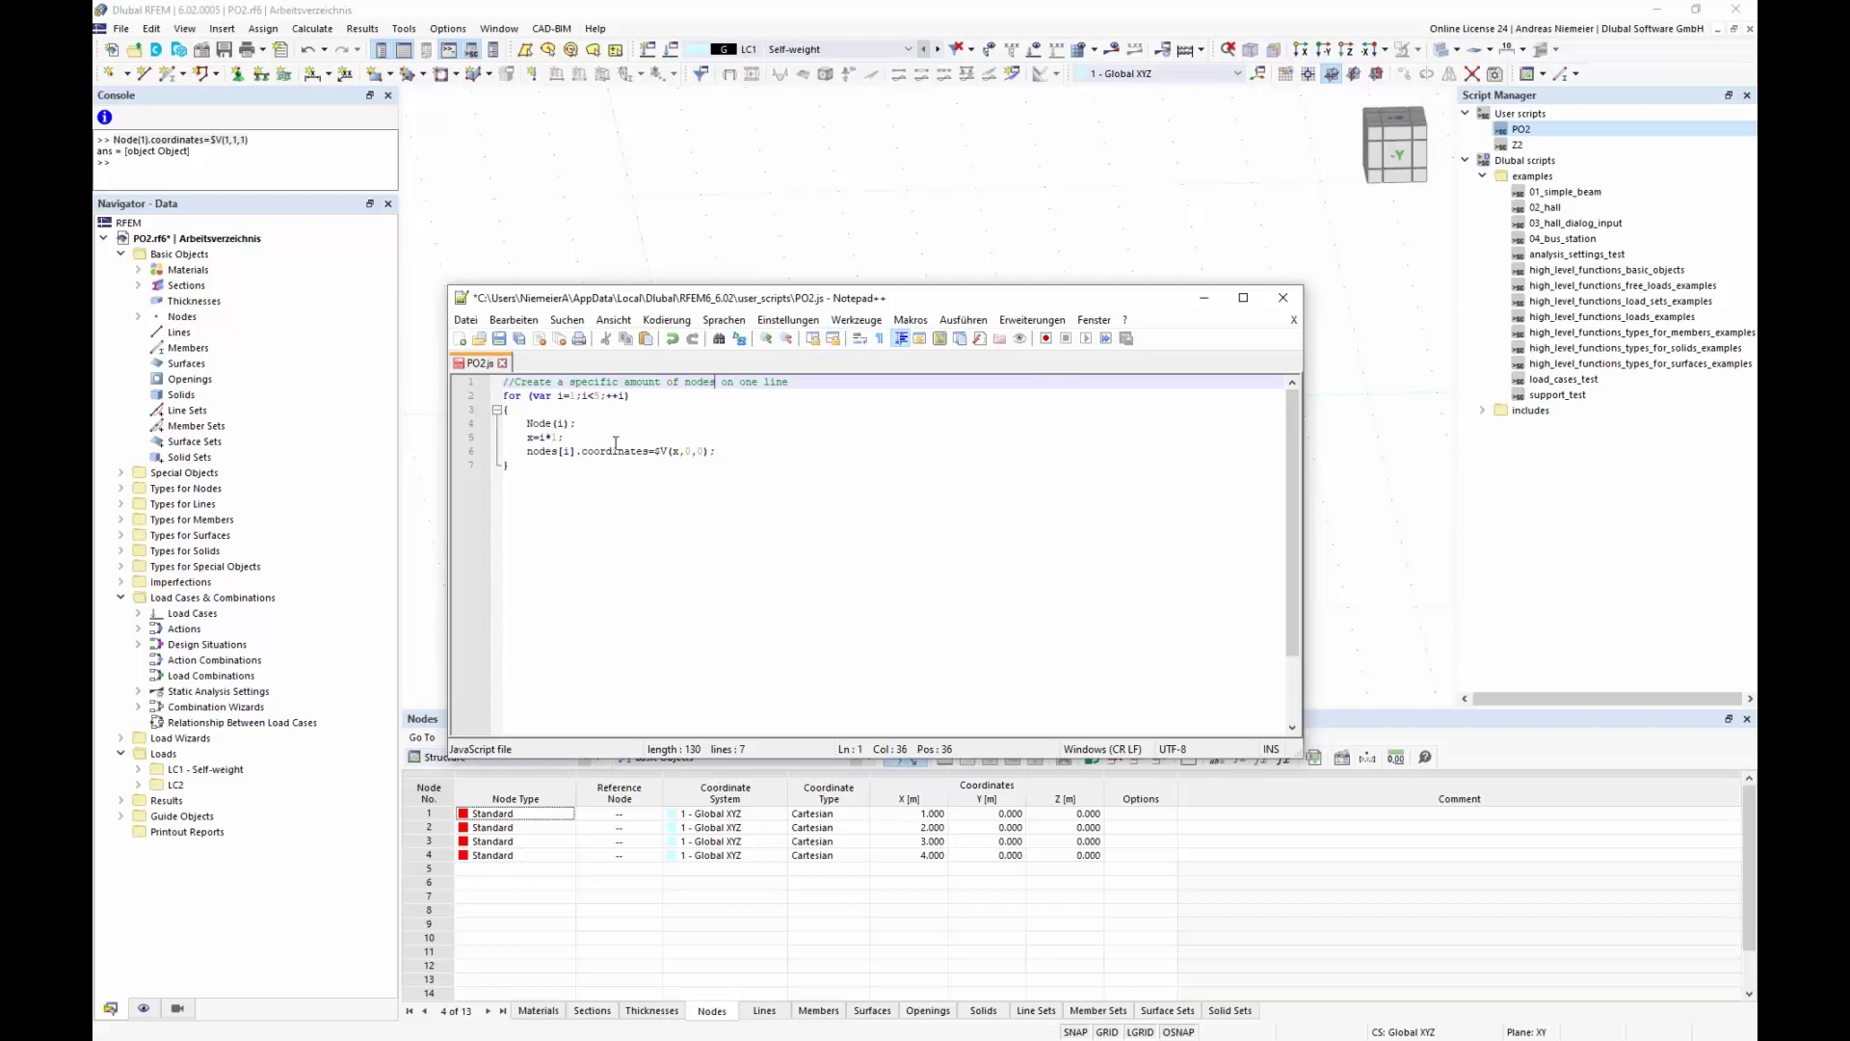
Declare the variable var amount=7 on a new line between the comment and the for loop
{"action": "left_click", "coordinate": [807, 384]}
{"action": "key", "text": "Return"}
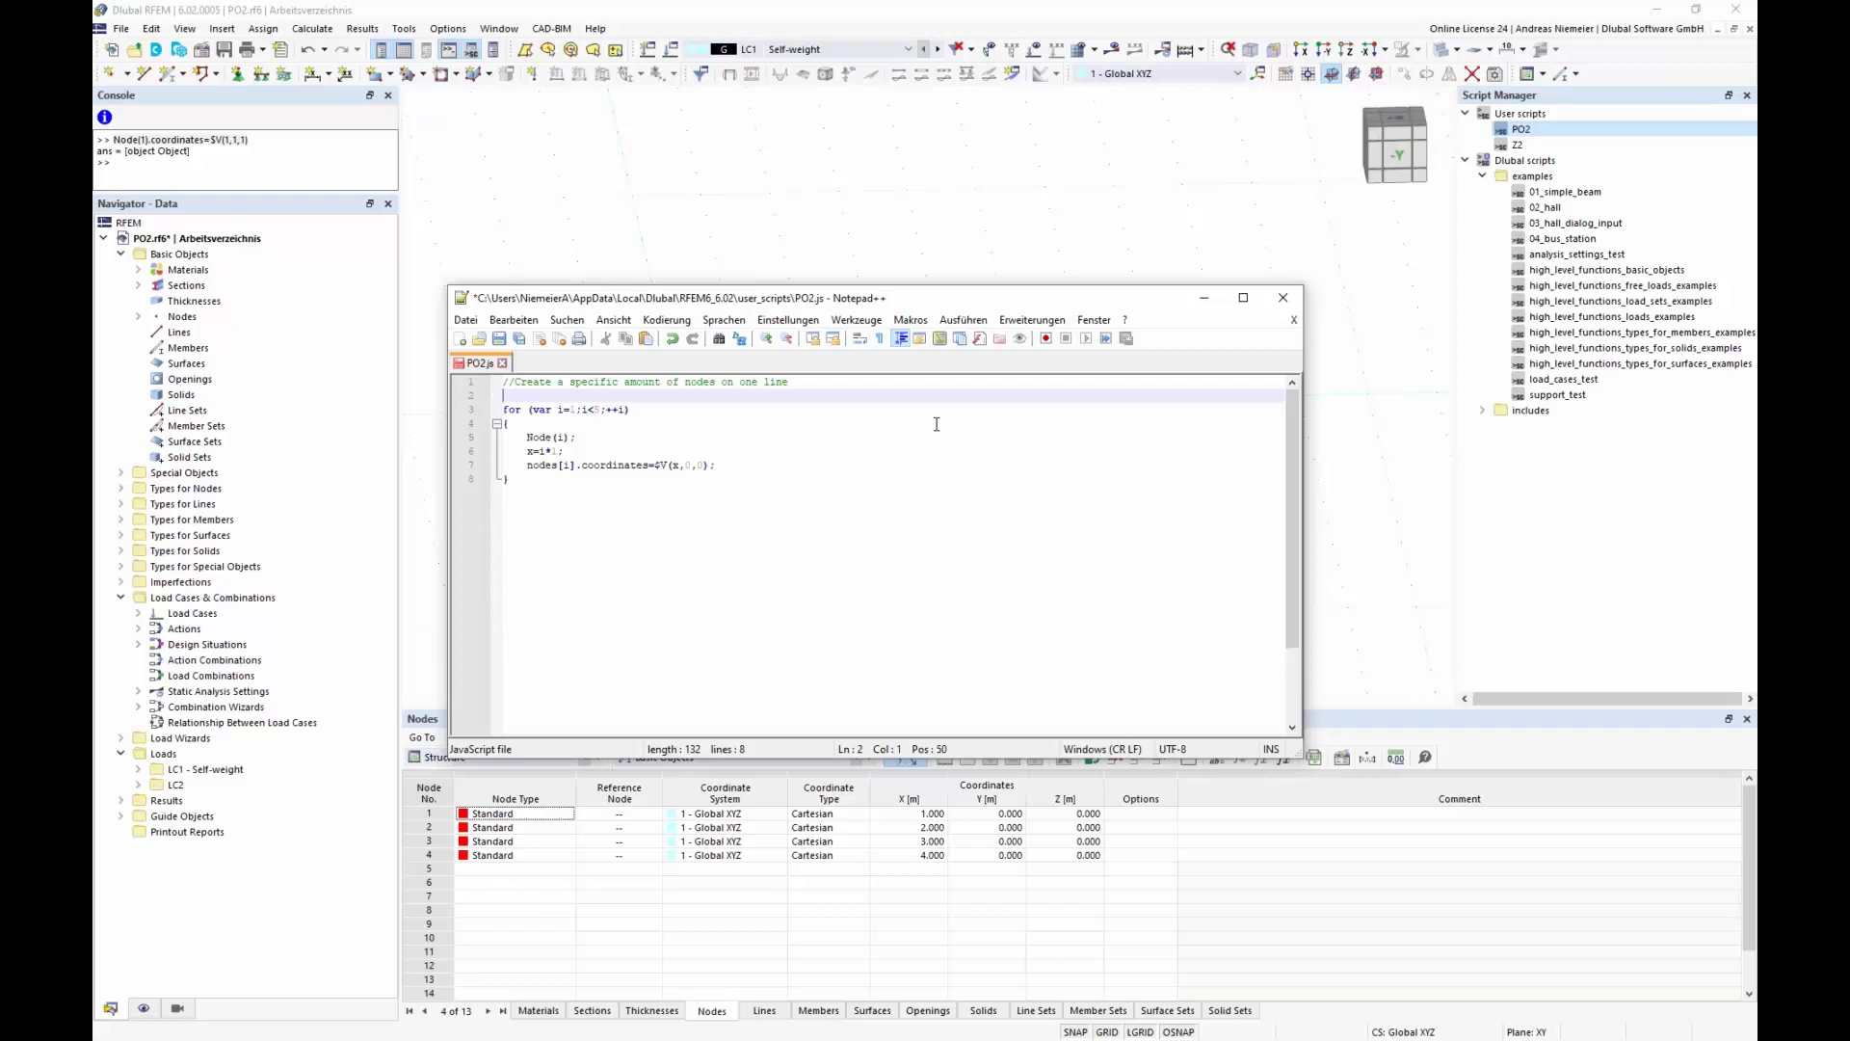
{"action": "type", "text": "var amount"}
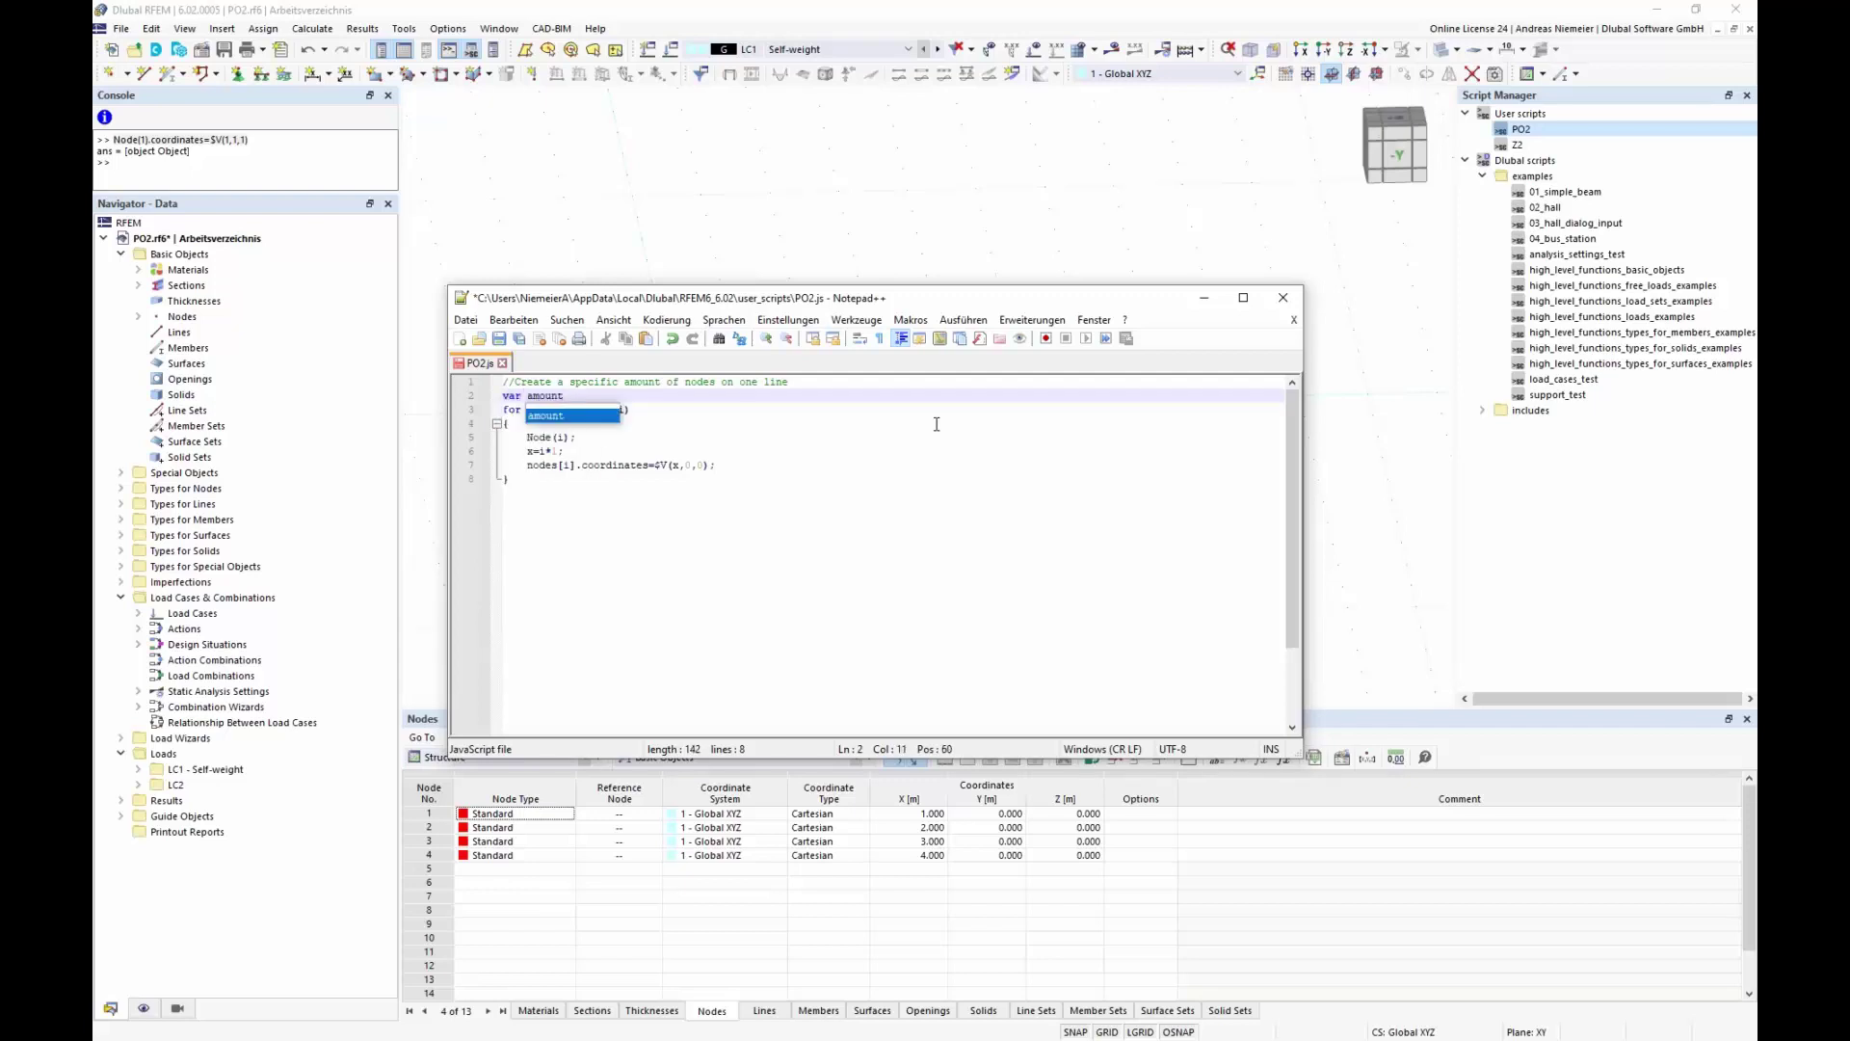
{"action": "type", "text": "="}
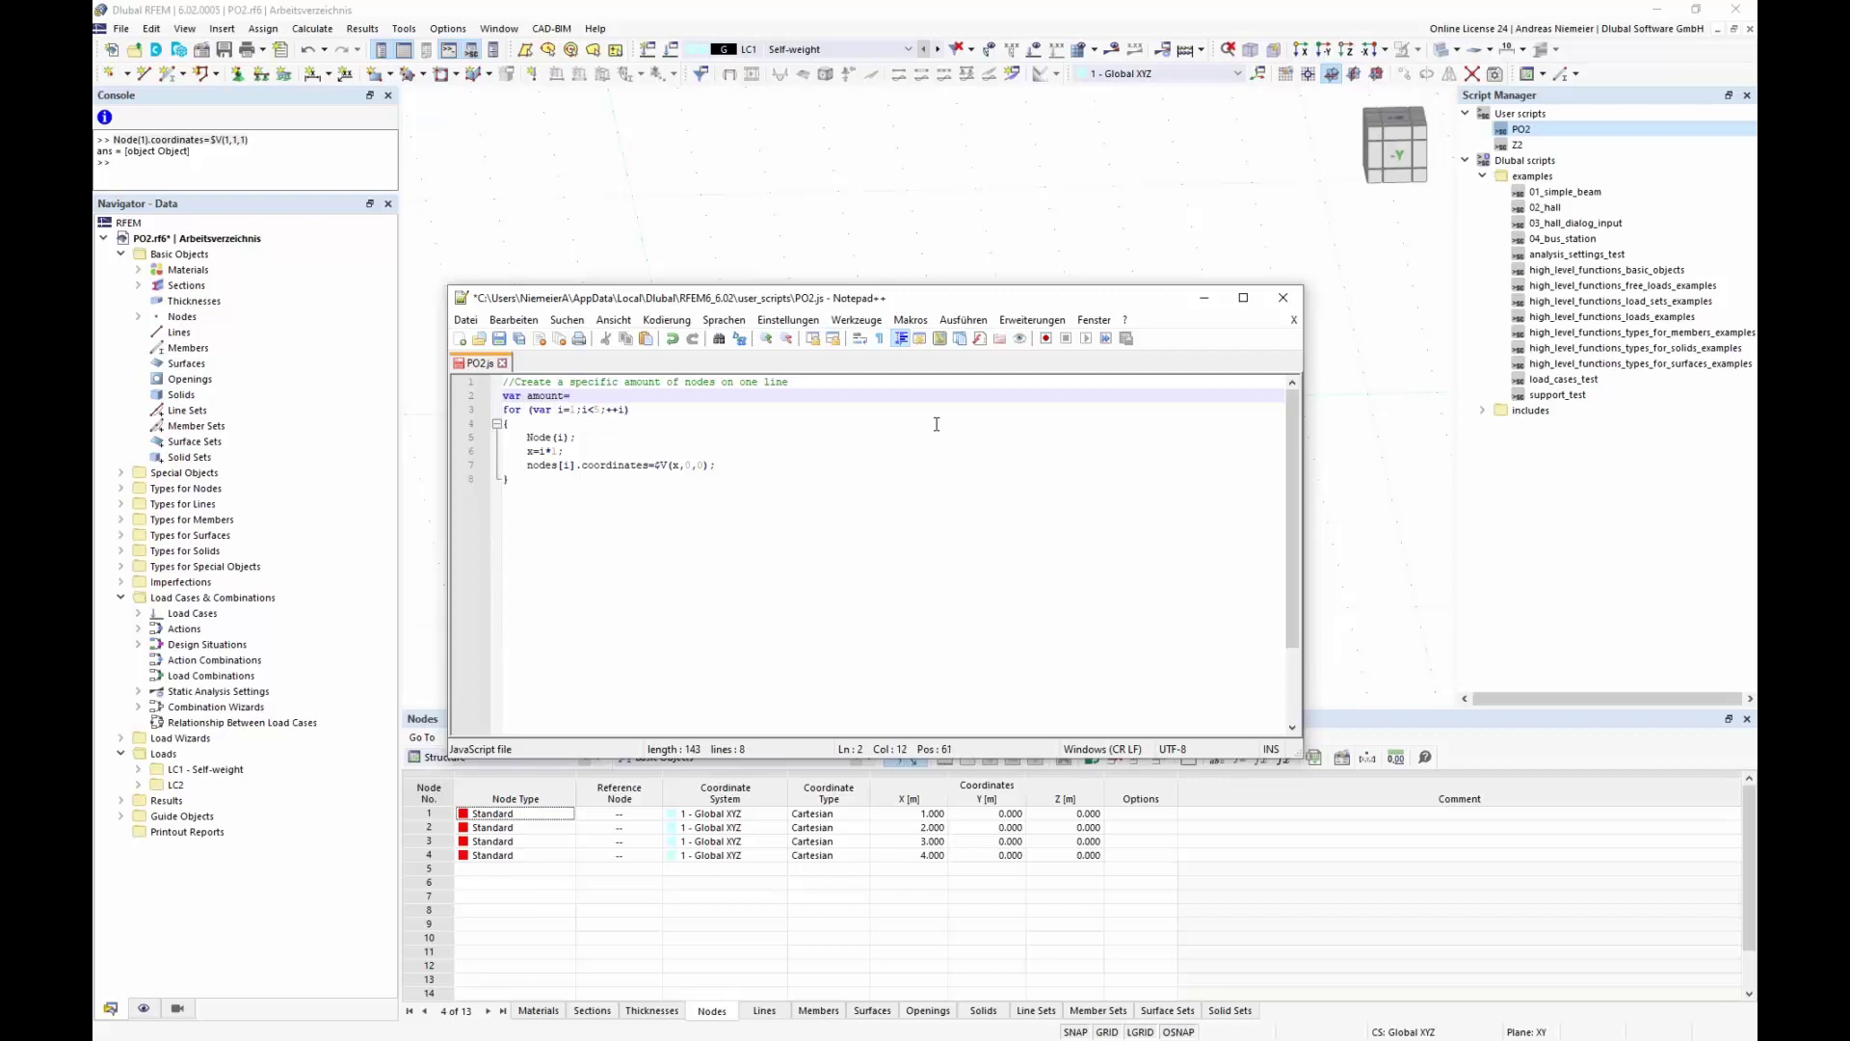
{"action": "type", "text": "55"}
{"action": "left_click", "coordinate": [640, 564]}
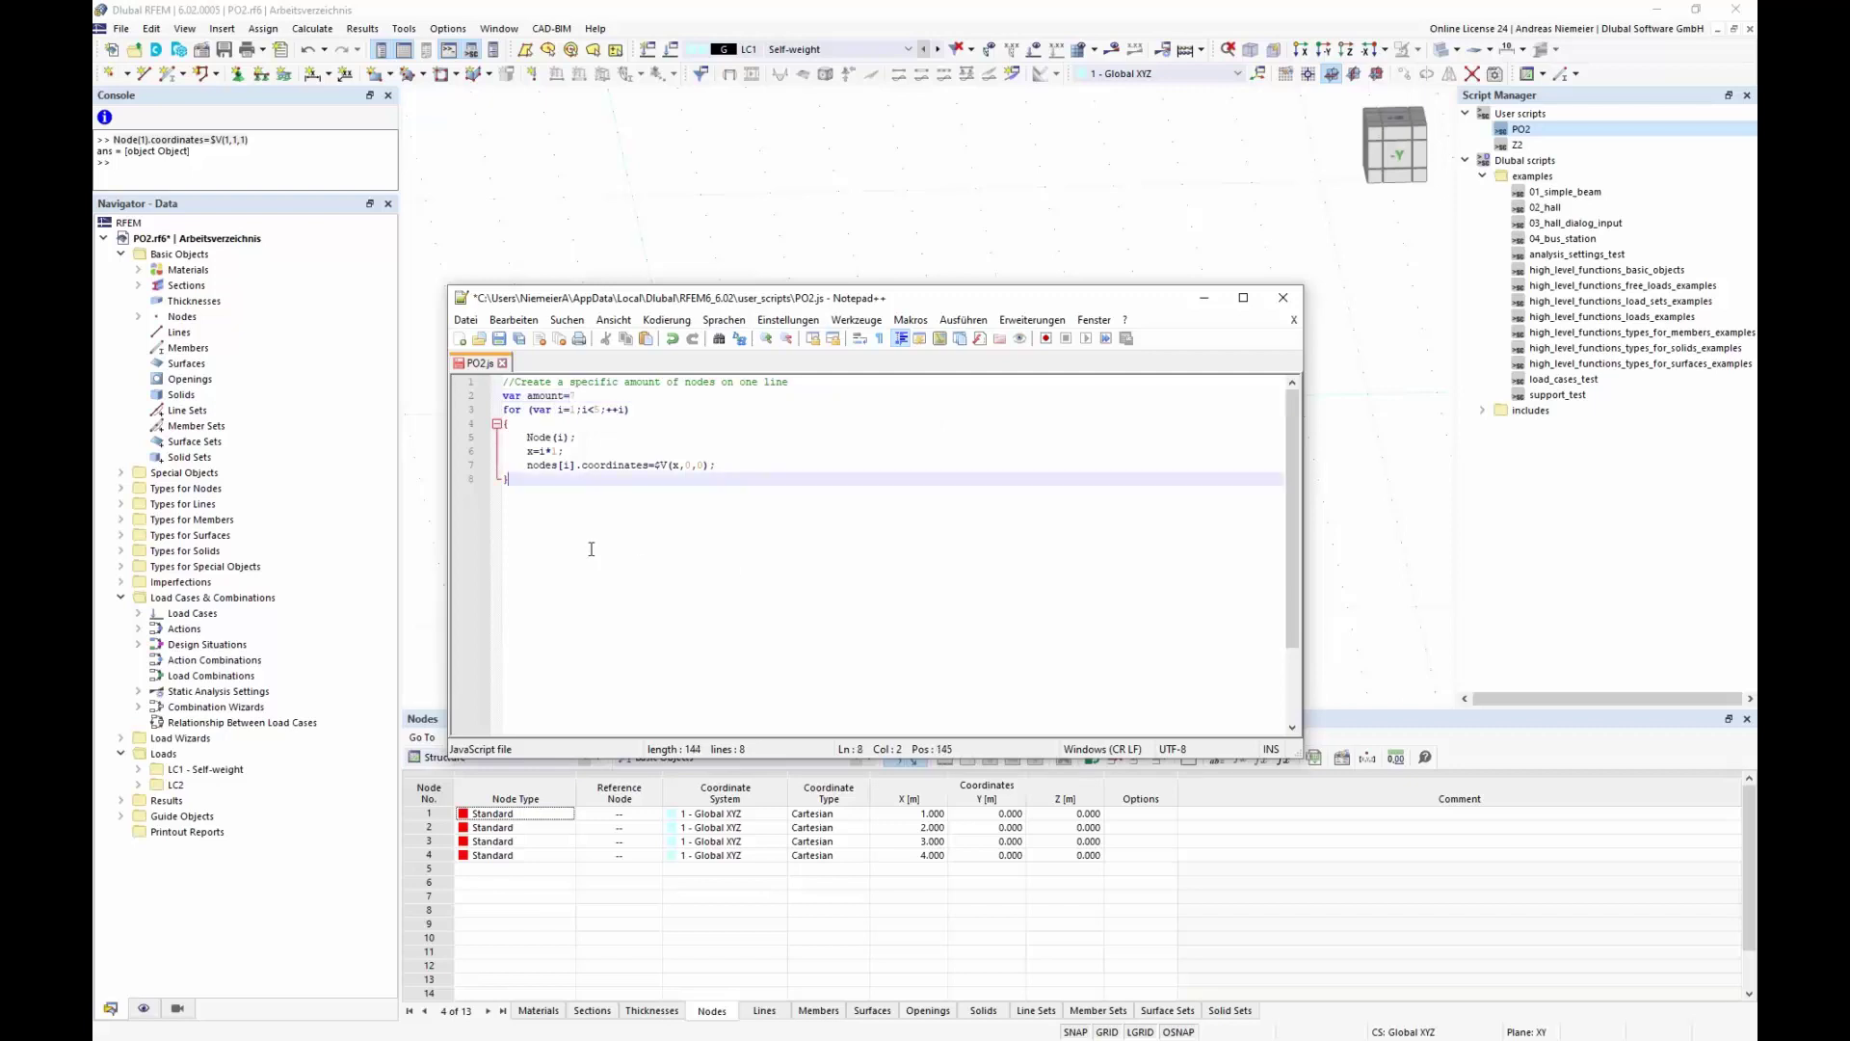
Replace the fixed upper limit in the for loop with amount+1 and save the script
{"action": "double_click", "coordinate": [544, 396]}
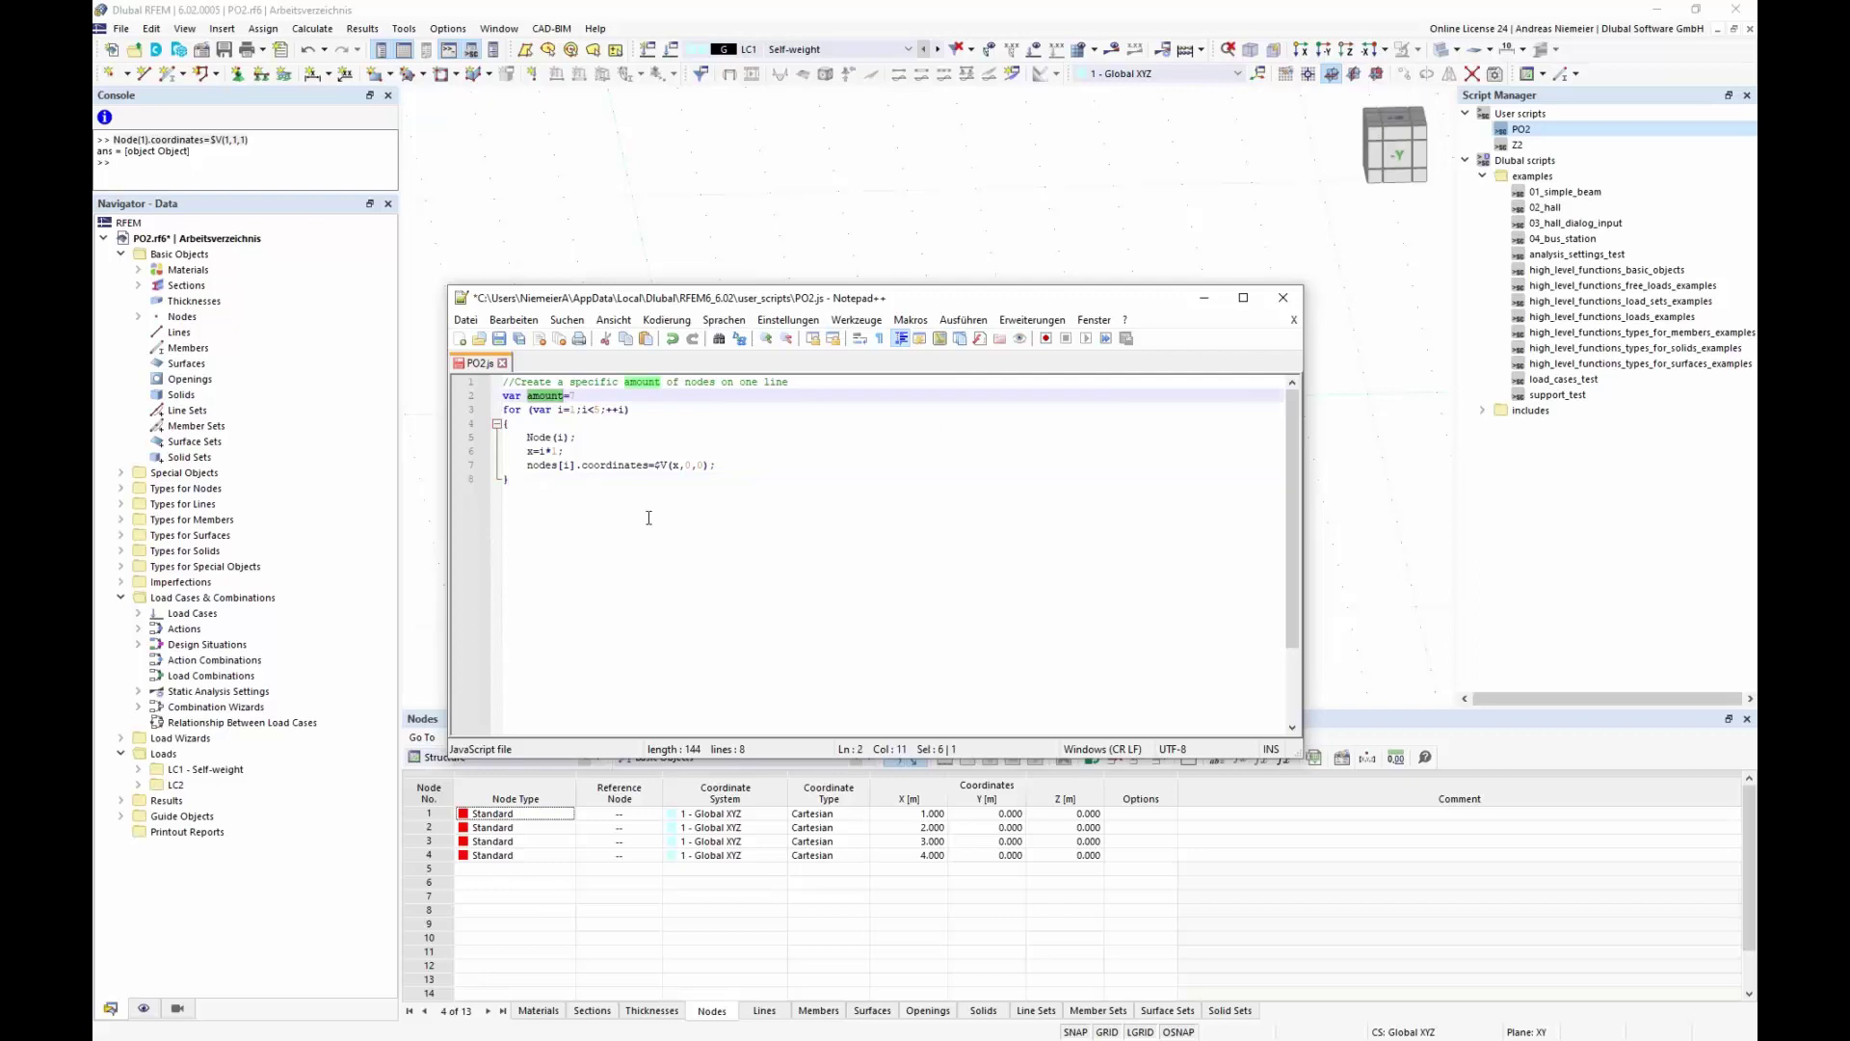
{"action": "left_click", "coordinate": [601, 410]}
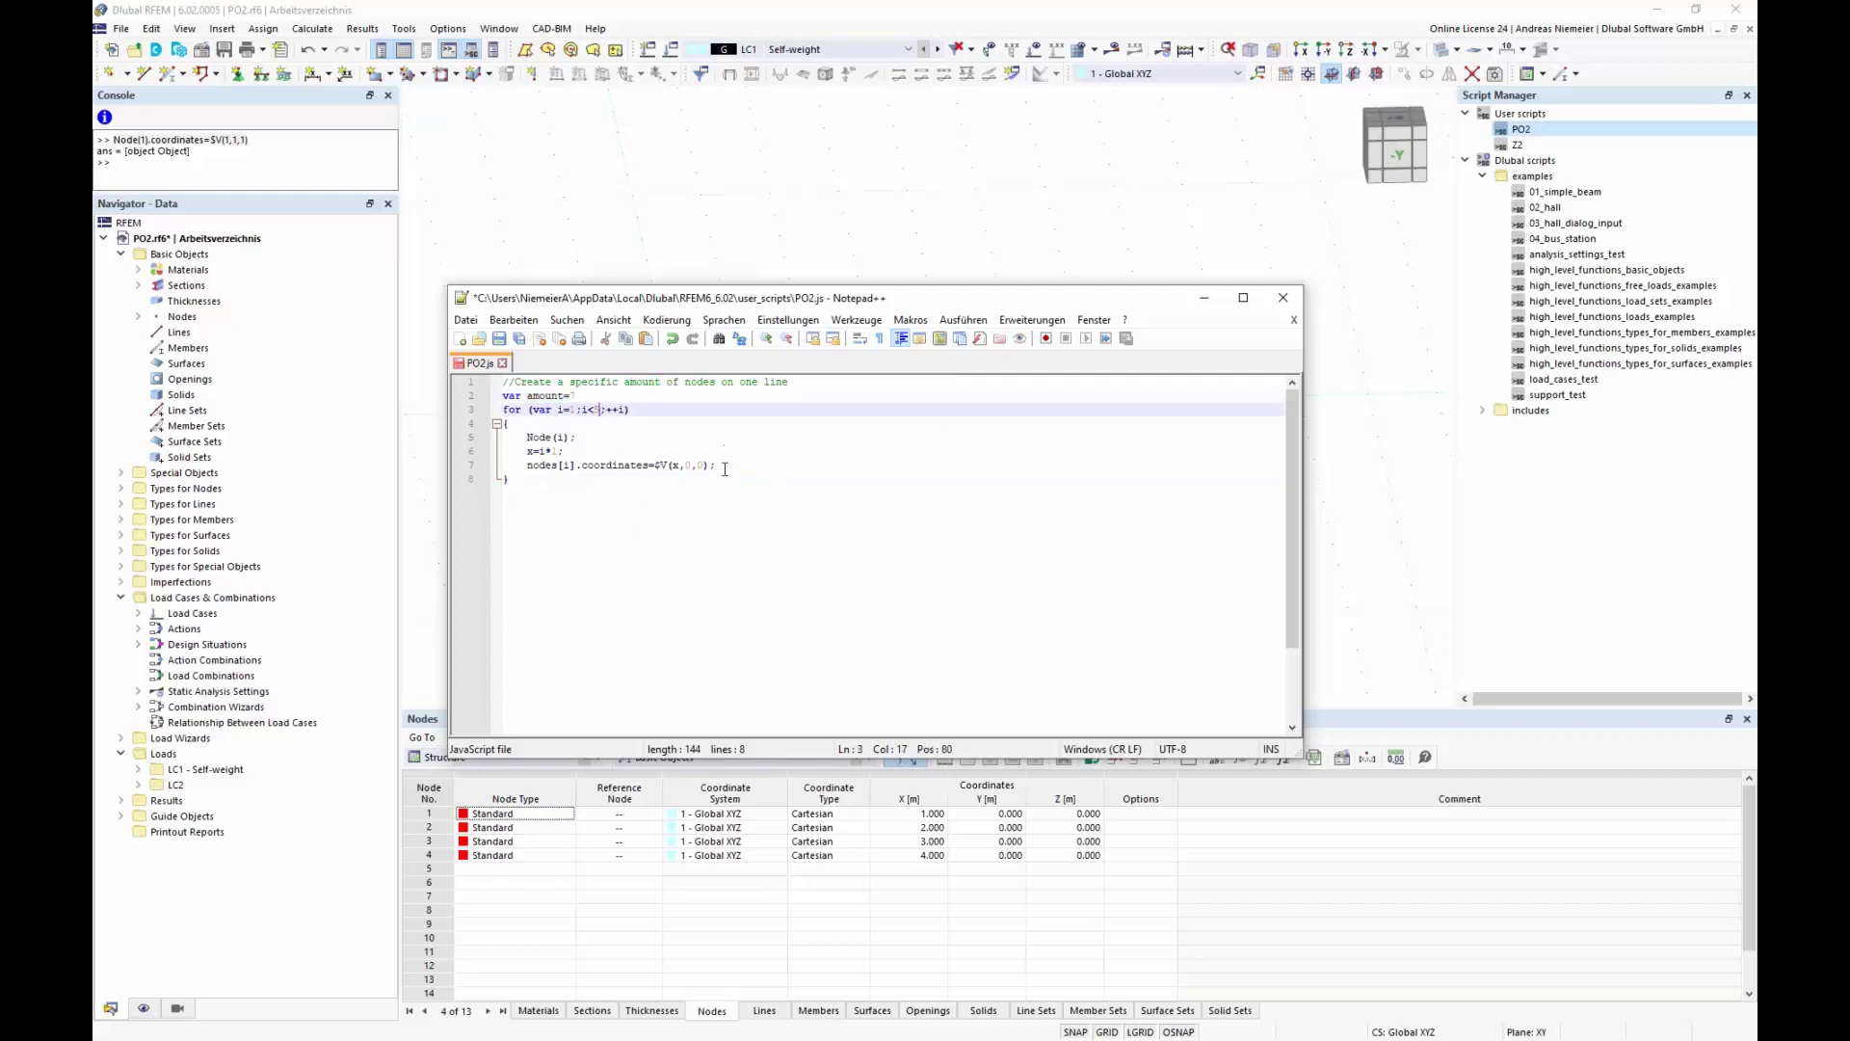
{"action": "key", "text": "BackSpace"}
{"action": "type", "text": "amount+1"}
{"action": "left_click", "coordinate": [867, 578]}
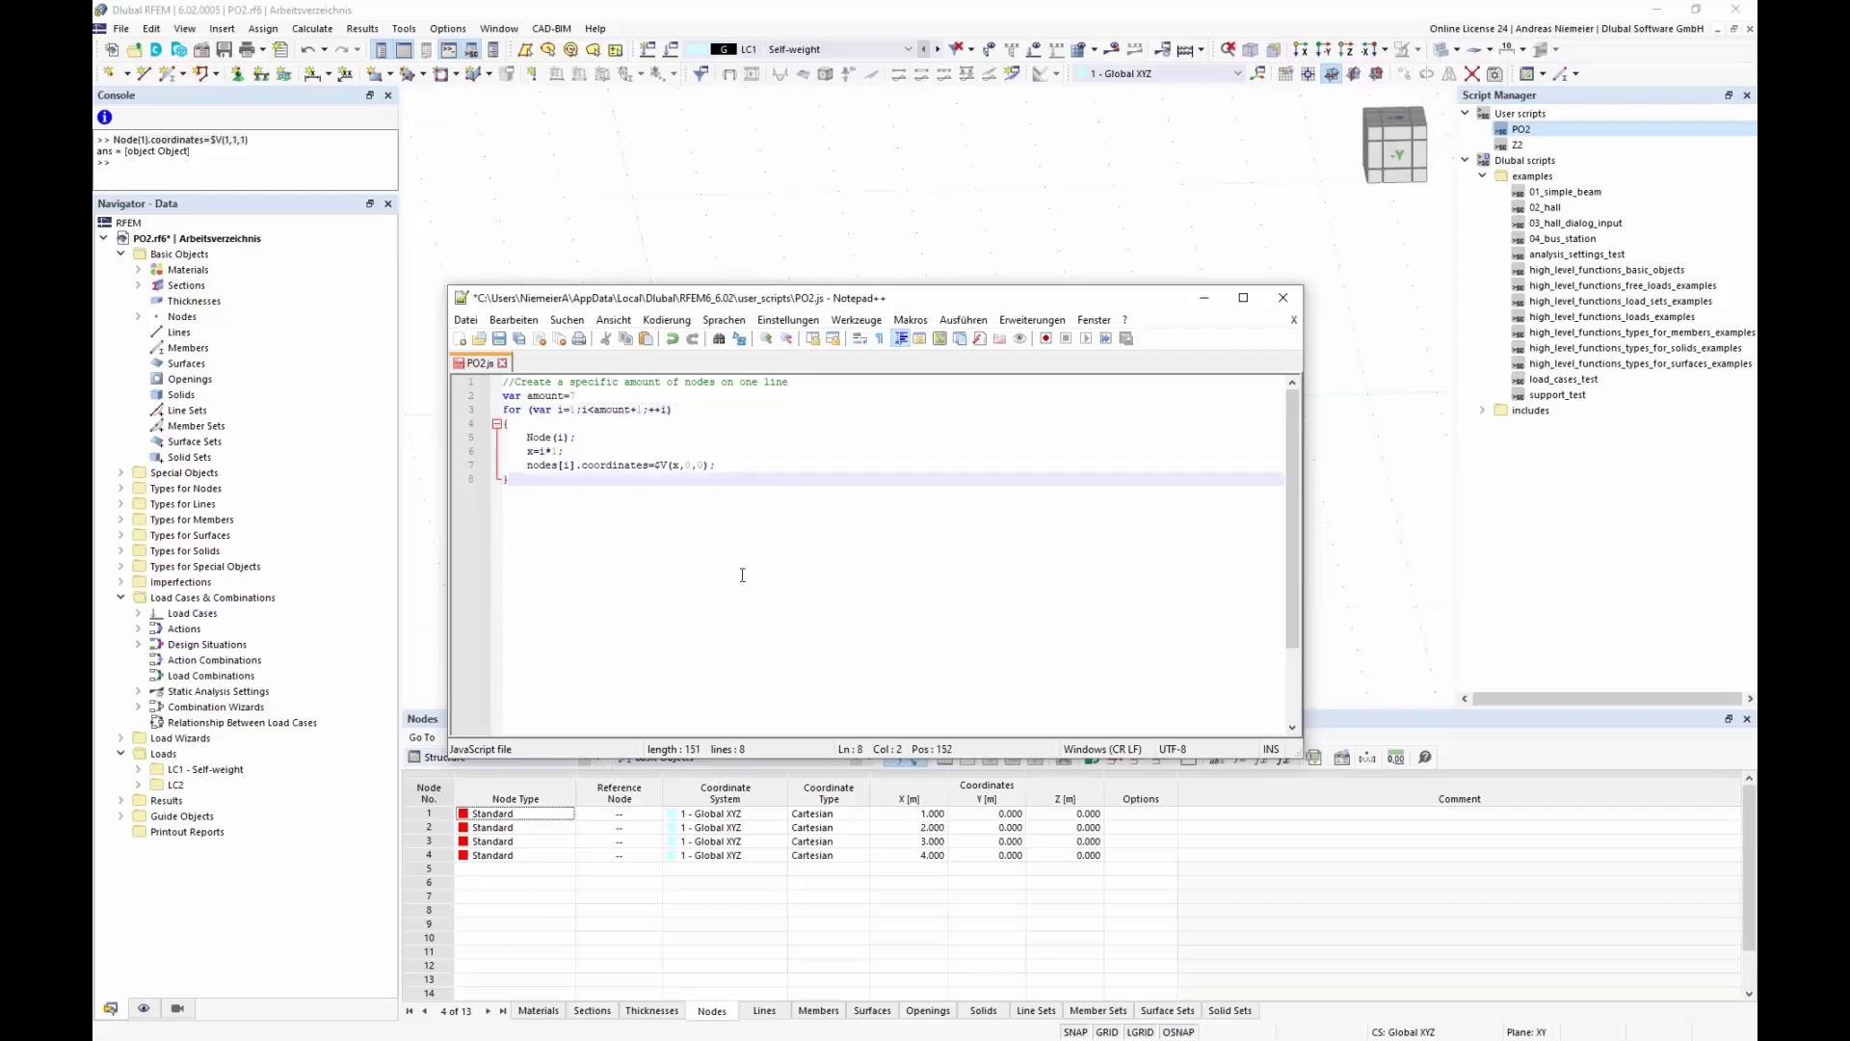
{"action": "left_click", "coordinate": [500, 340]}
Switch to RFEM, delete the existing nodes, and run the PO2 script again
{"action": "left_click", "coordinate": [731, 188]}
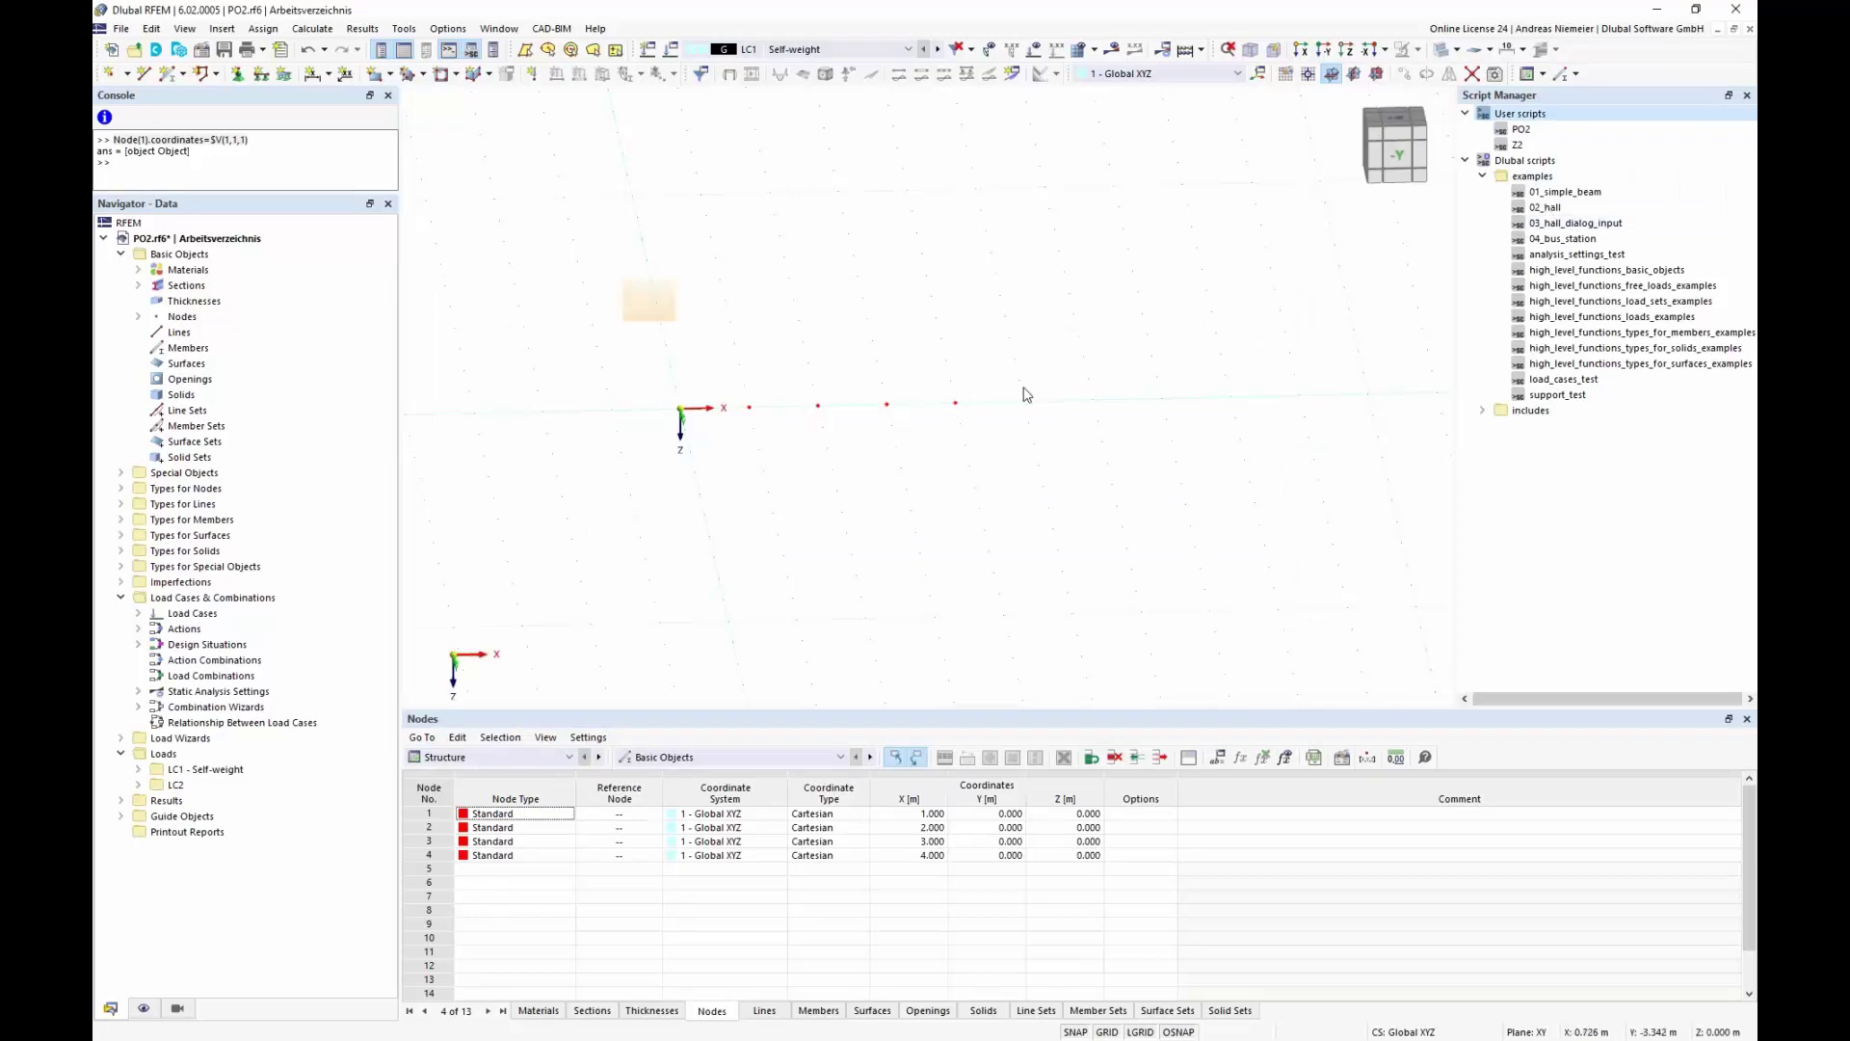
{"action": "left_click_drag", "start_coordinate": [605, 294], "coordinate": [1212, 525]}
{"action": "key", "text": "Delete"}
{"action": "double_click", "coordinate": [1521, 129]}
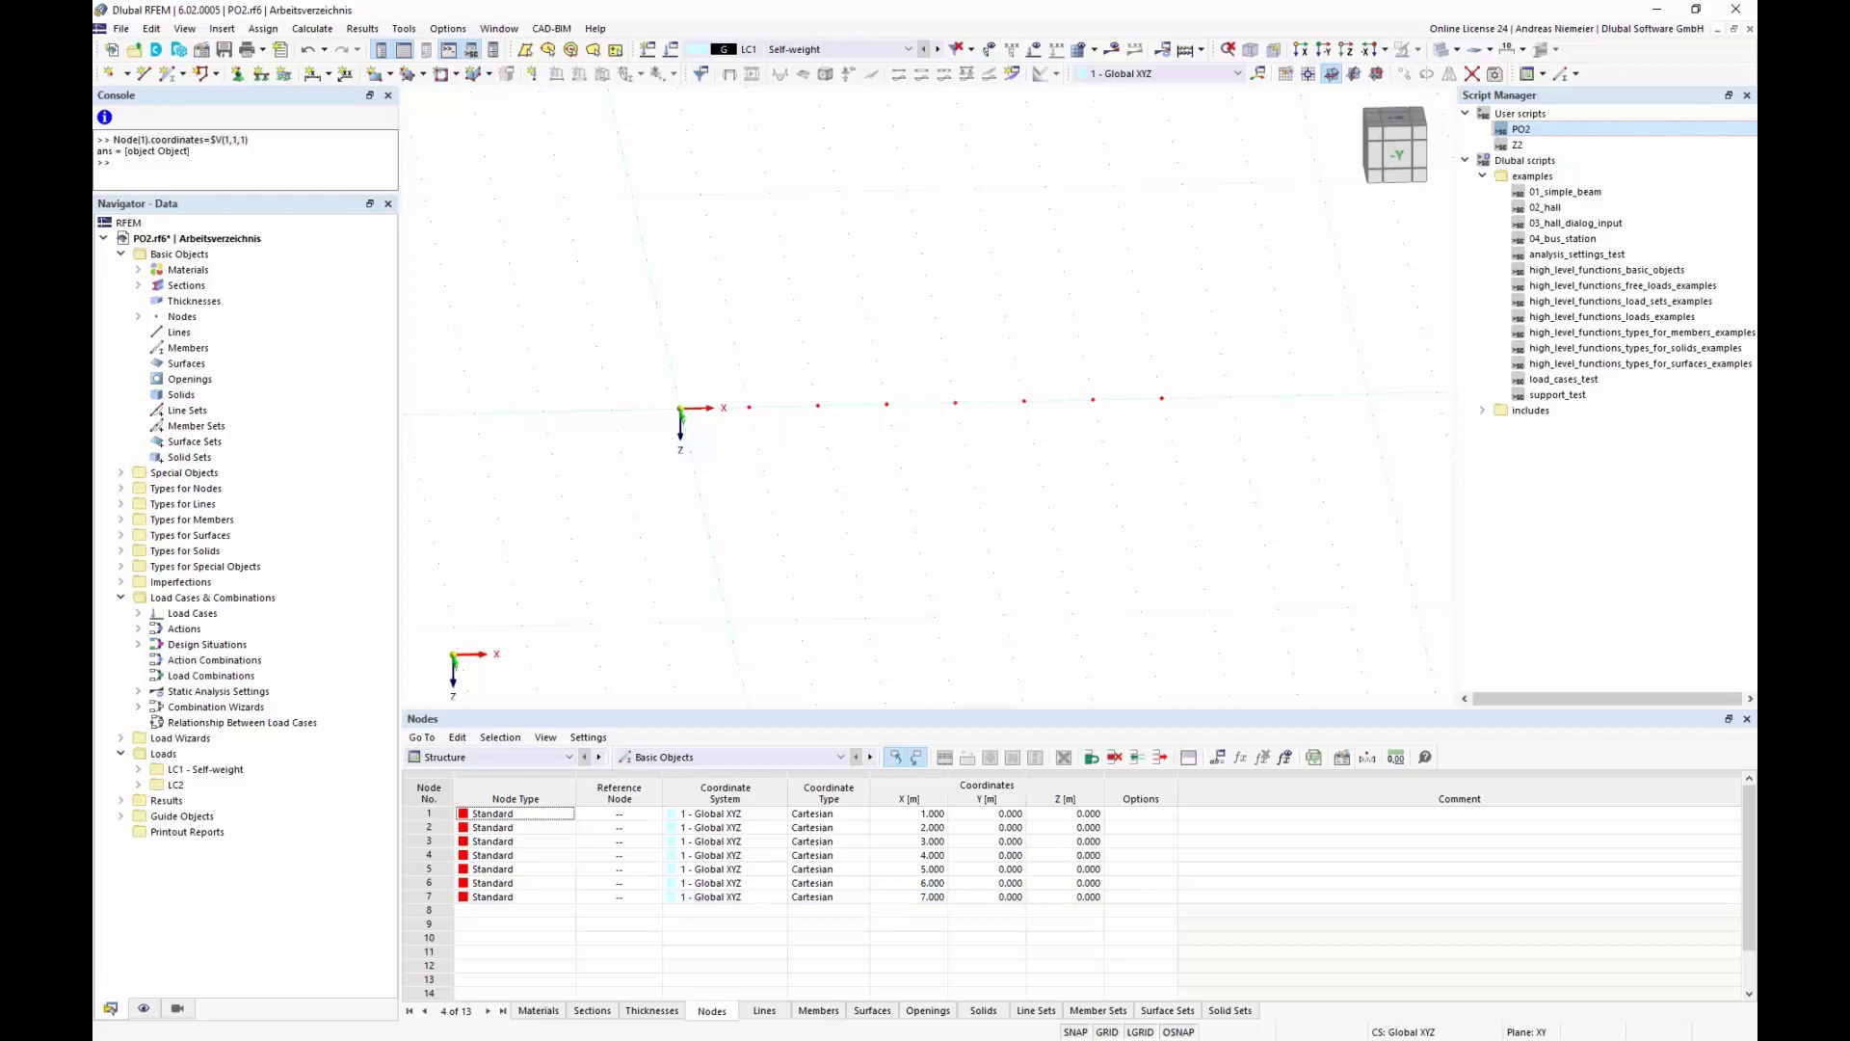
Check the script in Notepad++, then return to RFEM and delete all nodes on the X-axis line
{"action": "key", "text": "alt+Tab"}
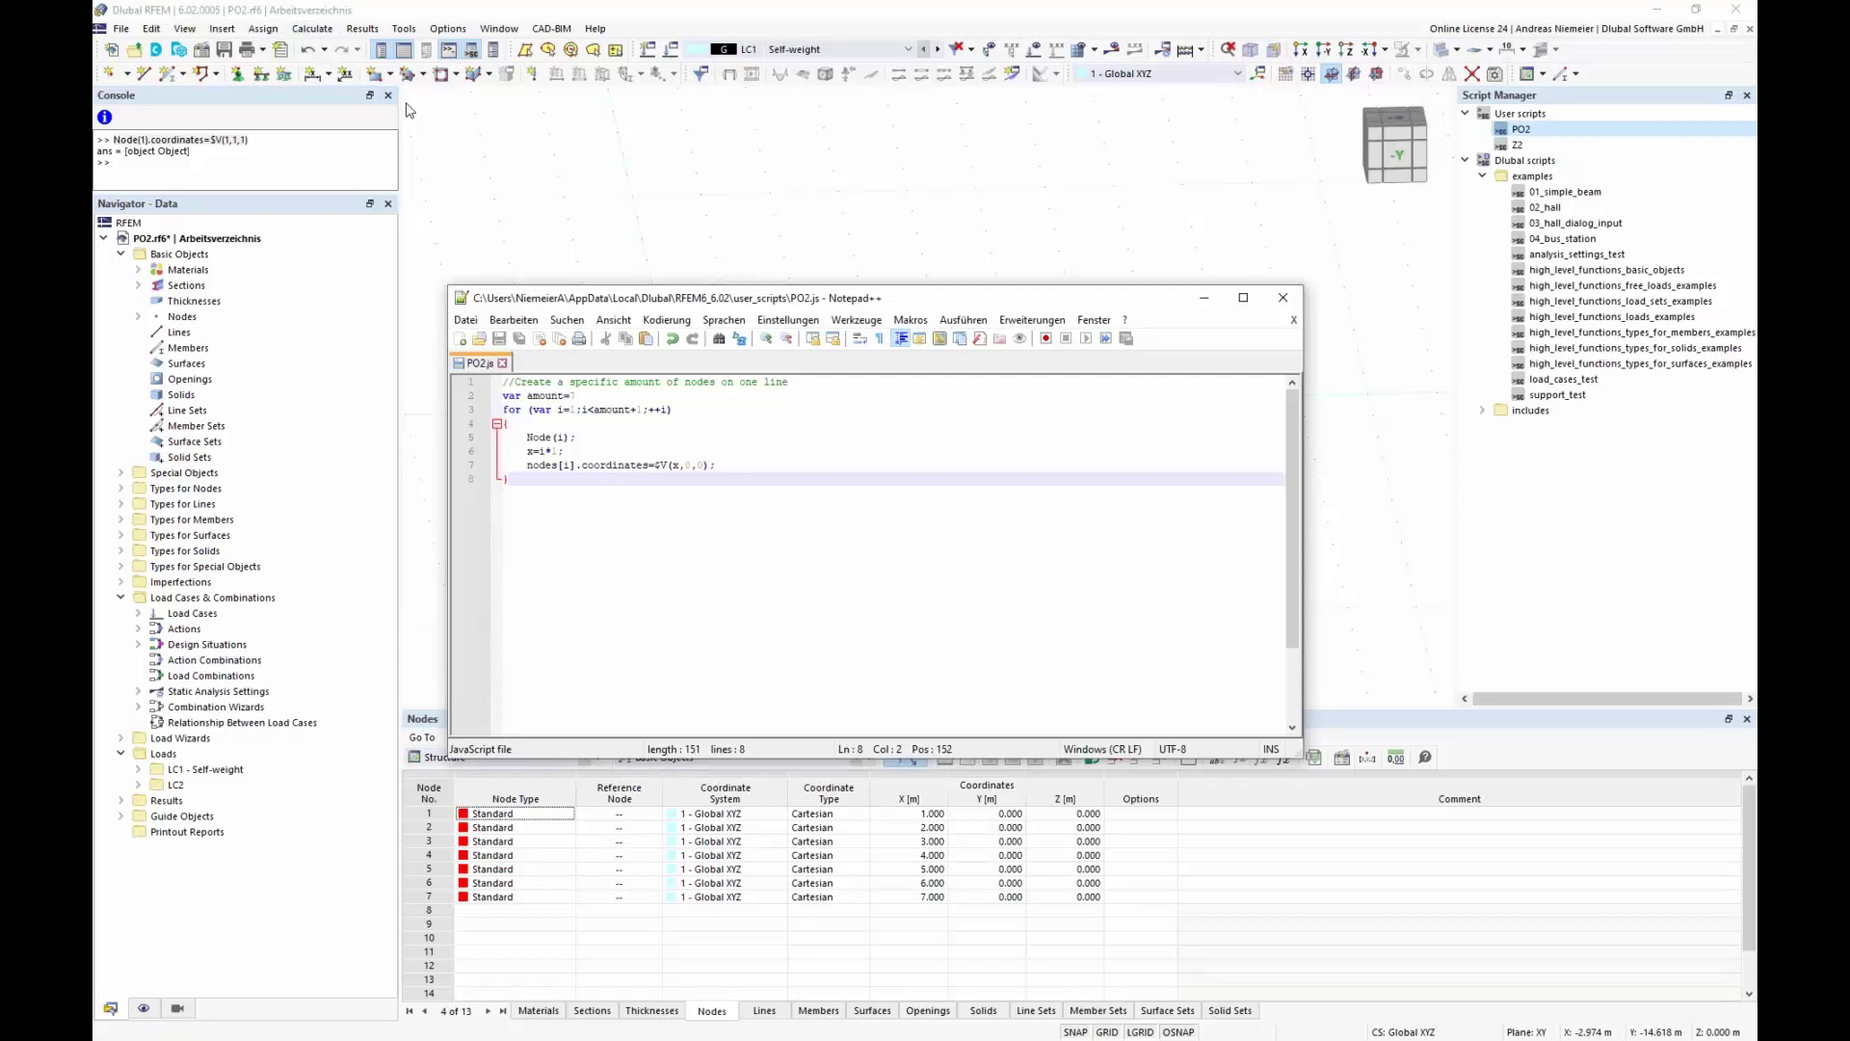
{"action": "left_click", "coordinate": [545, 185]}
{"action": "left_click_drag", "start_coordinate": [636, 289], "coordinate": [1227, 508]}
{"action": "key", "text": "Delete"}
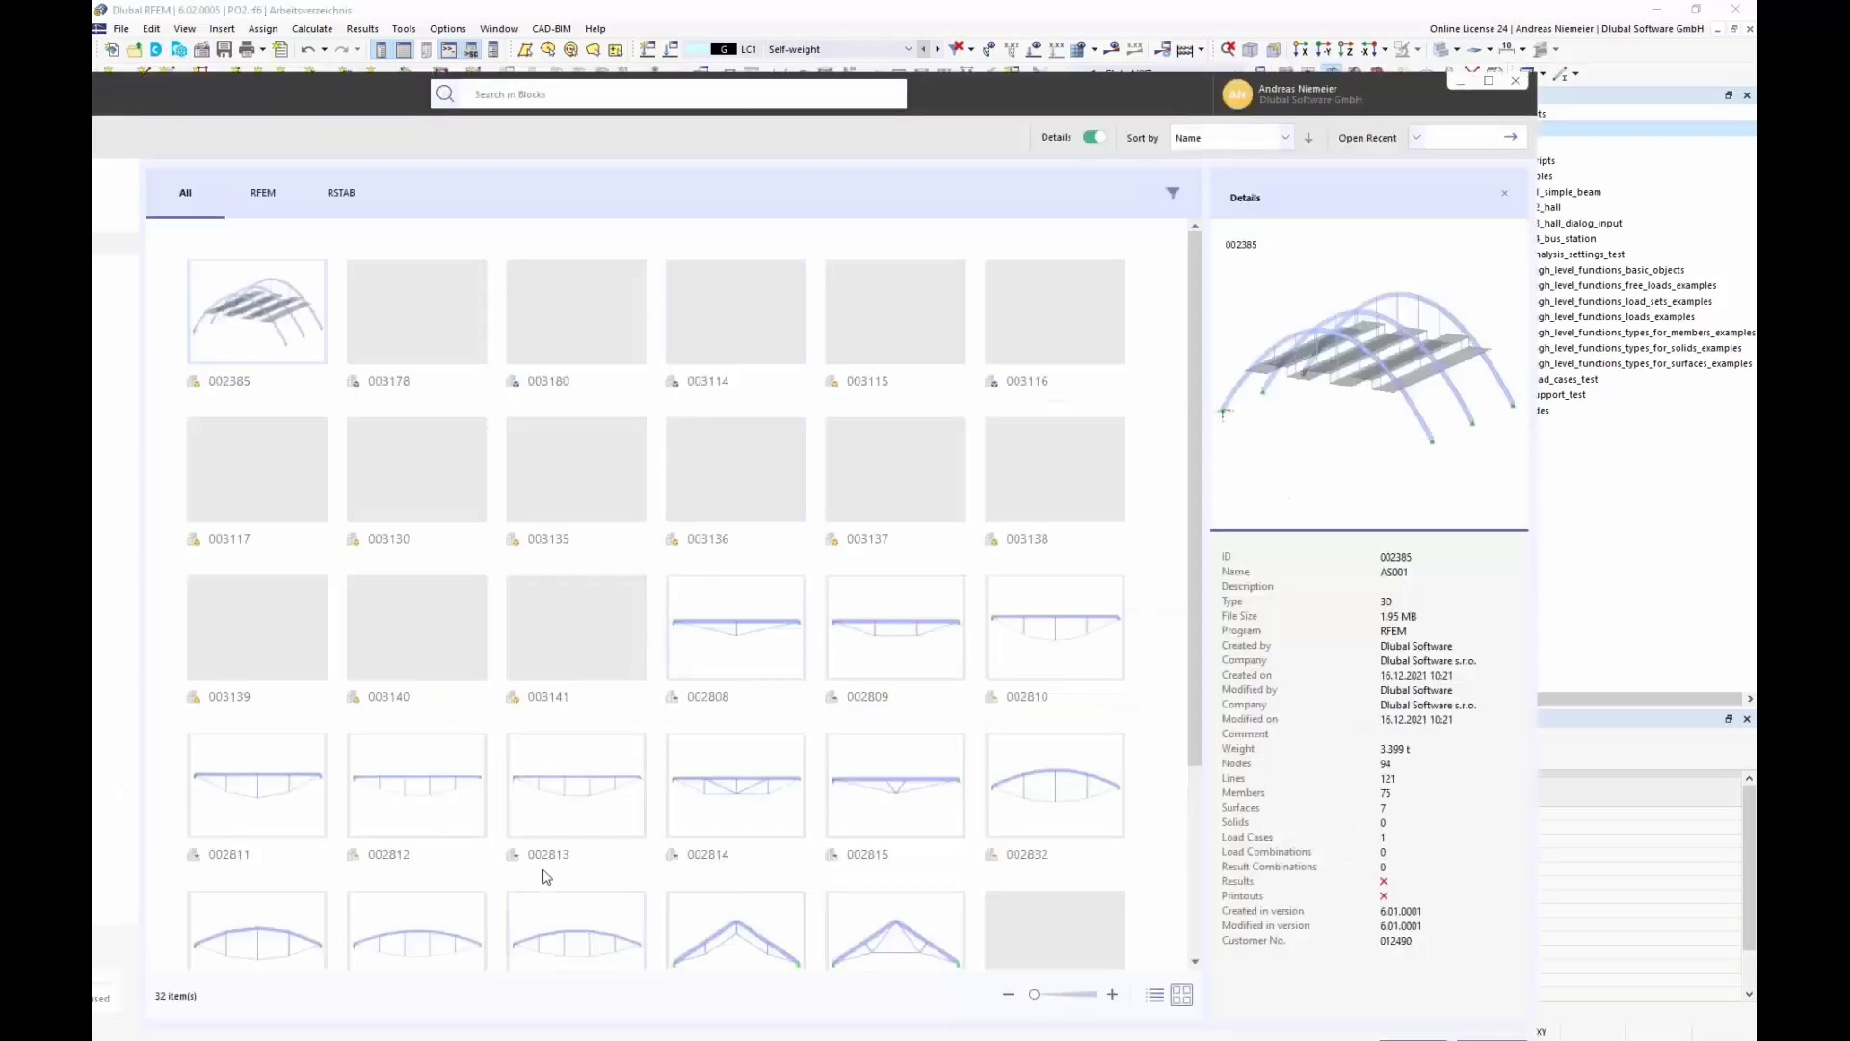
Limit the block library to RFEM blocks, open block 002812 for insertion and look at its JavaScript code
{"action": "left_click", "coordinate": [265, 199]}
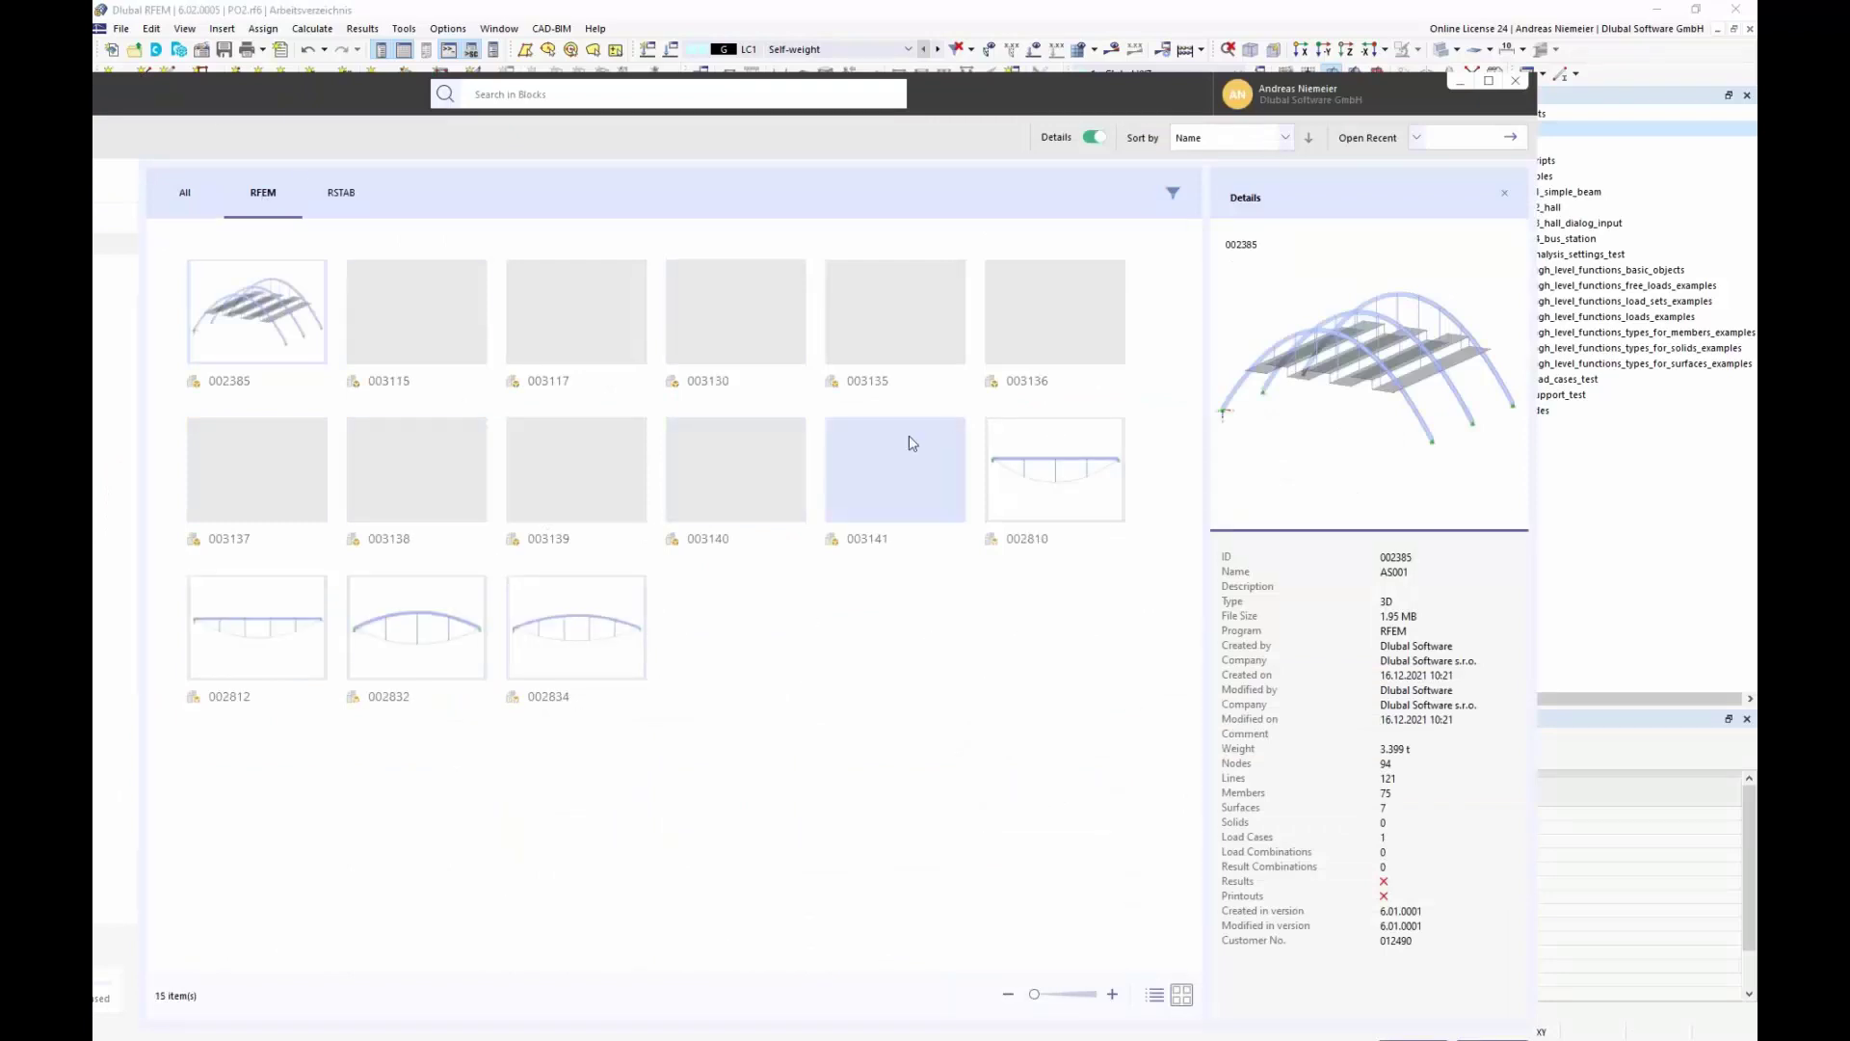
{"action": "double_click", "coordinate": [282, 641]}
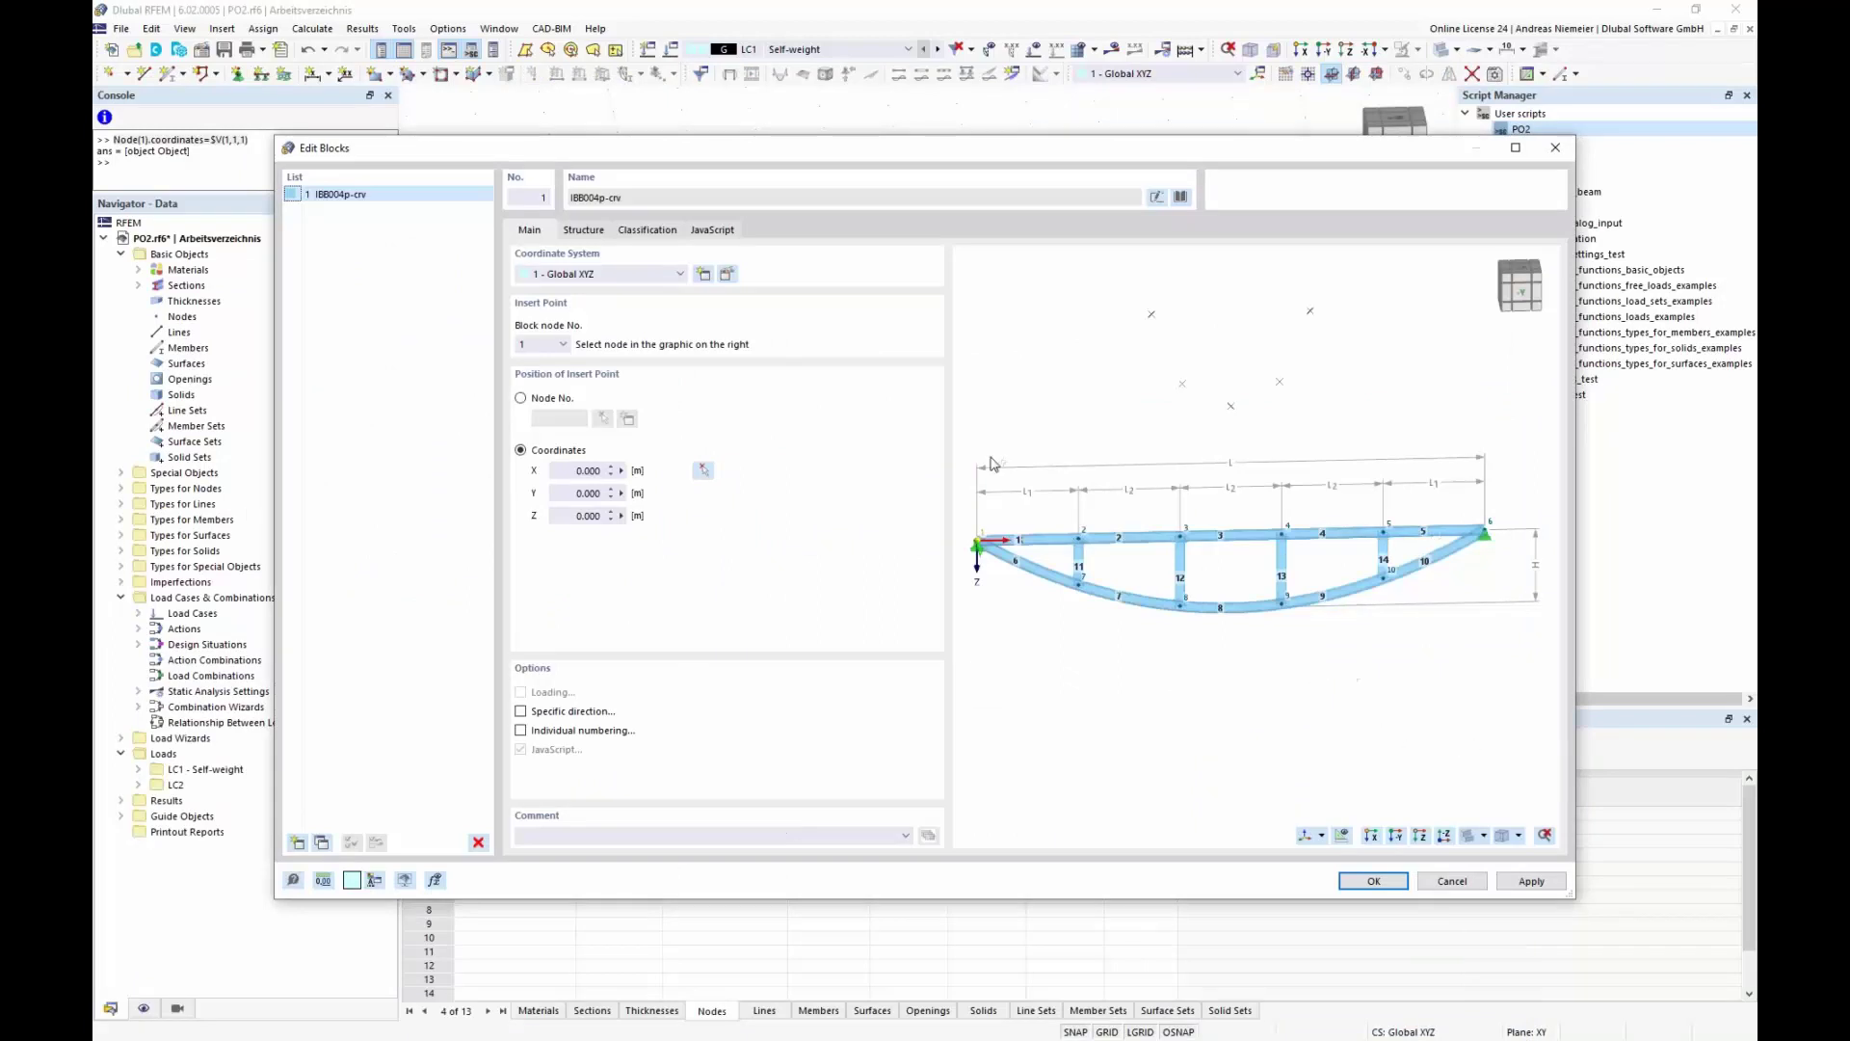
{"action": "left_click", "coordinate": [713, 231]}
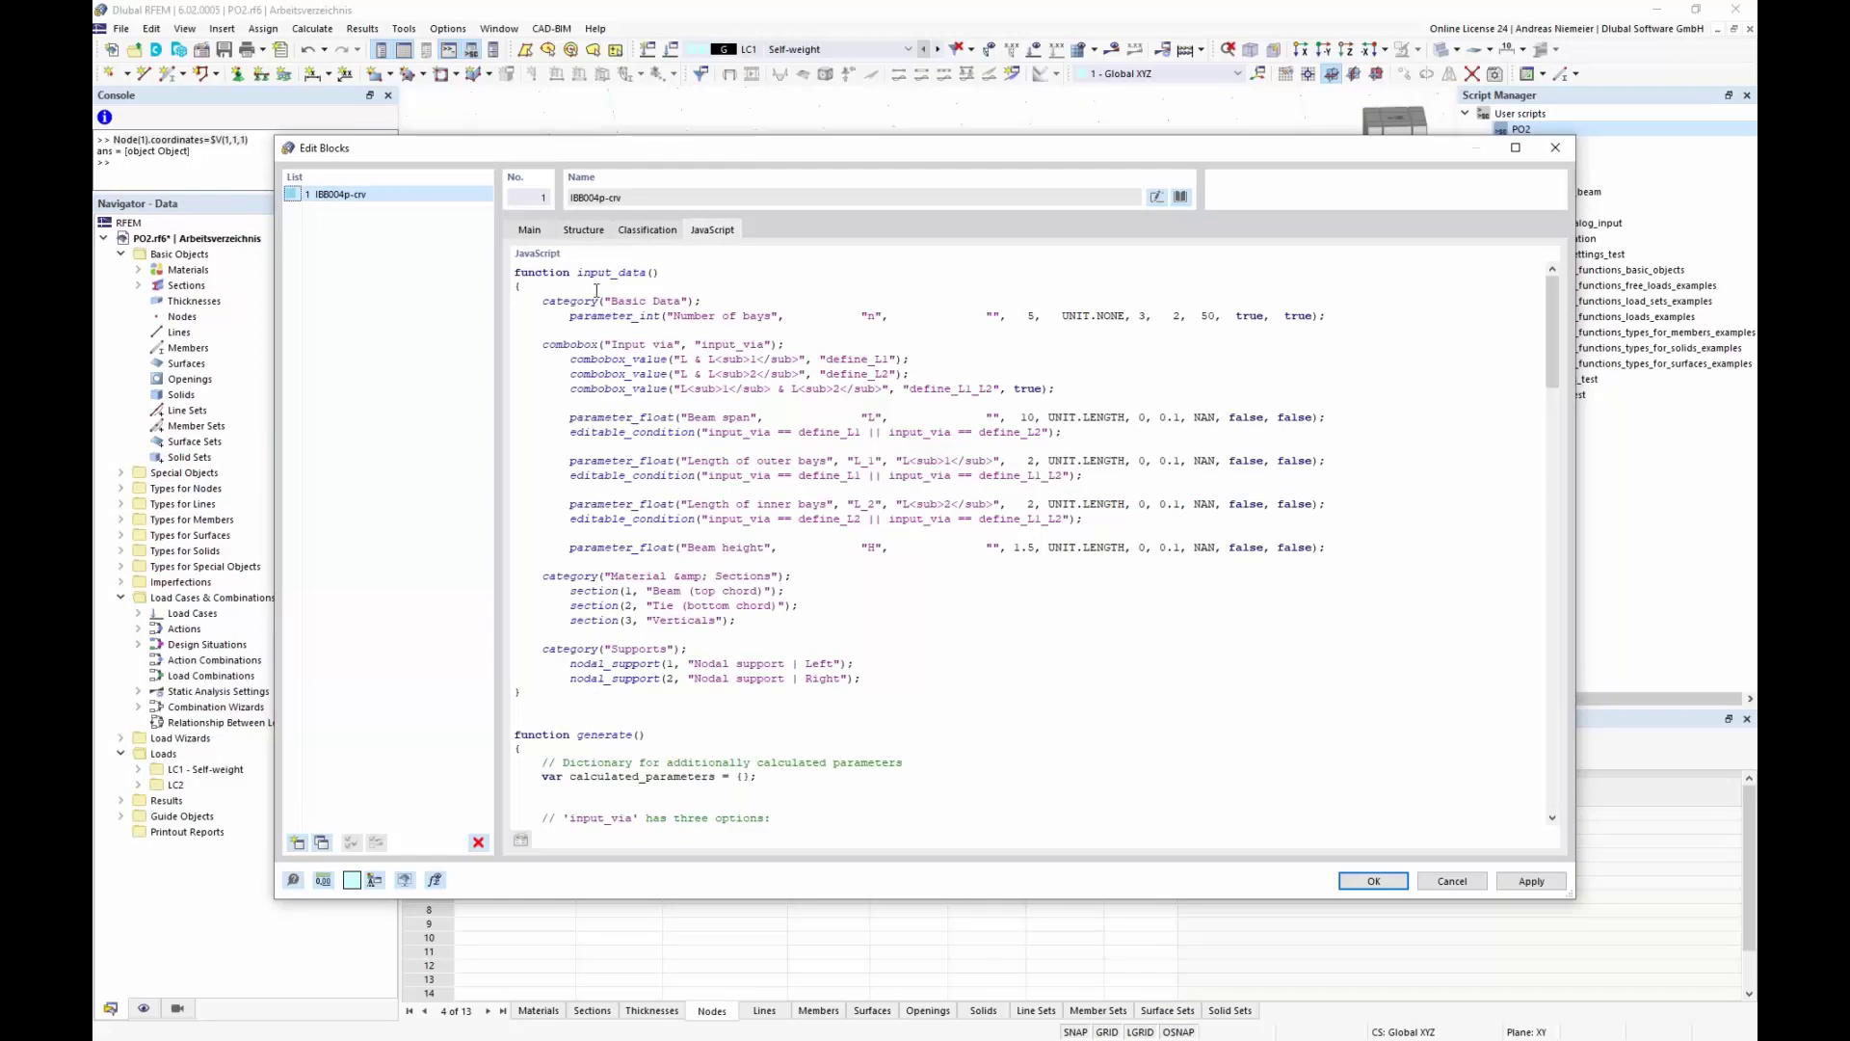
Examine the block's structure parameters and the formula options for the number of bays, then cancel inserting the block
{"action": "left_click", "coordinate": [584, 230]}
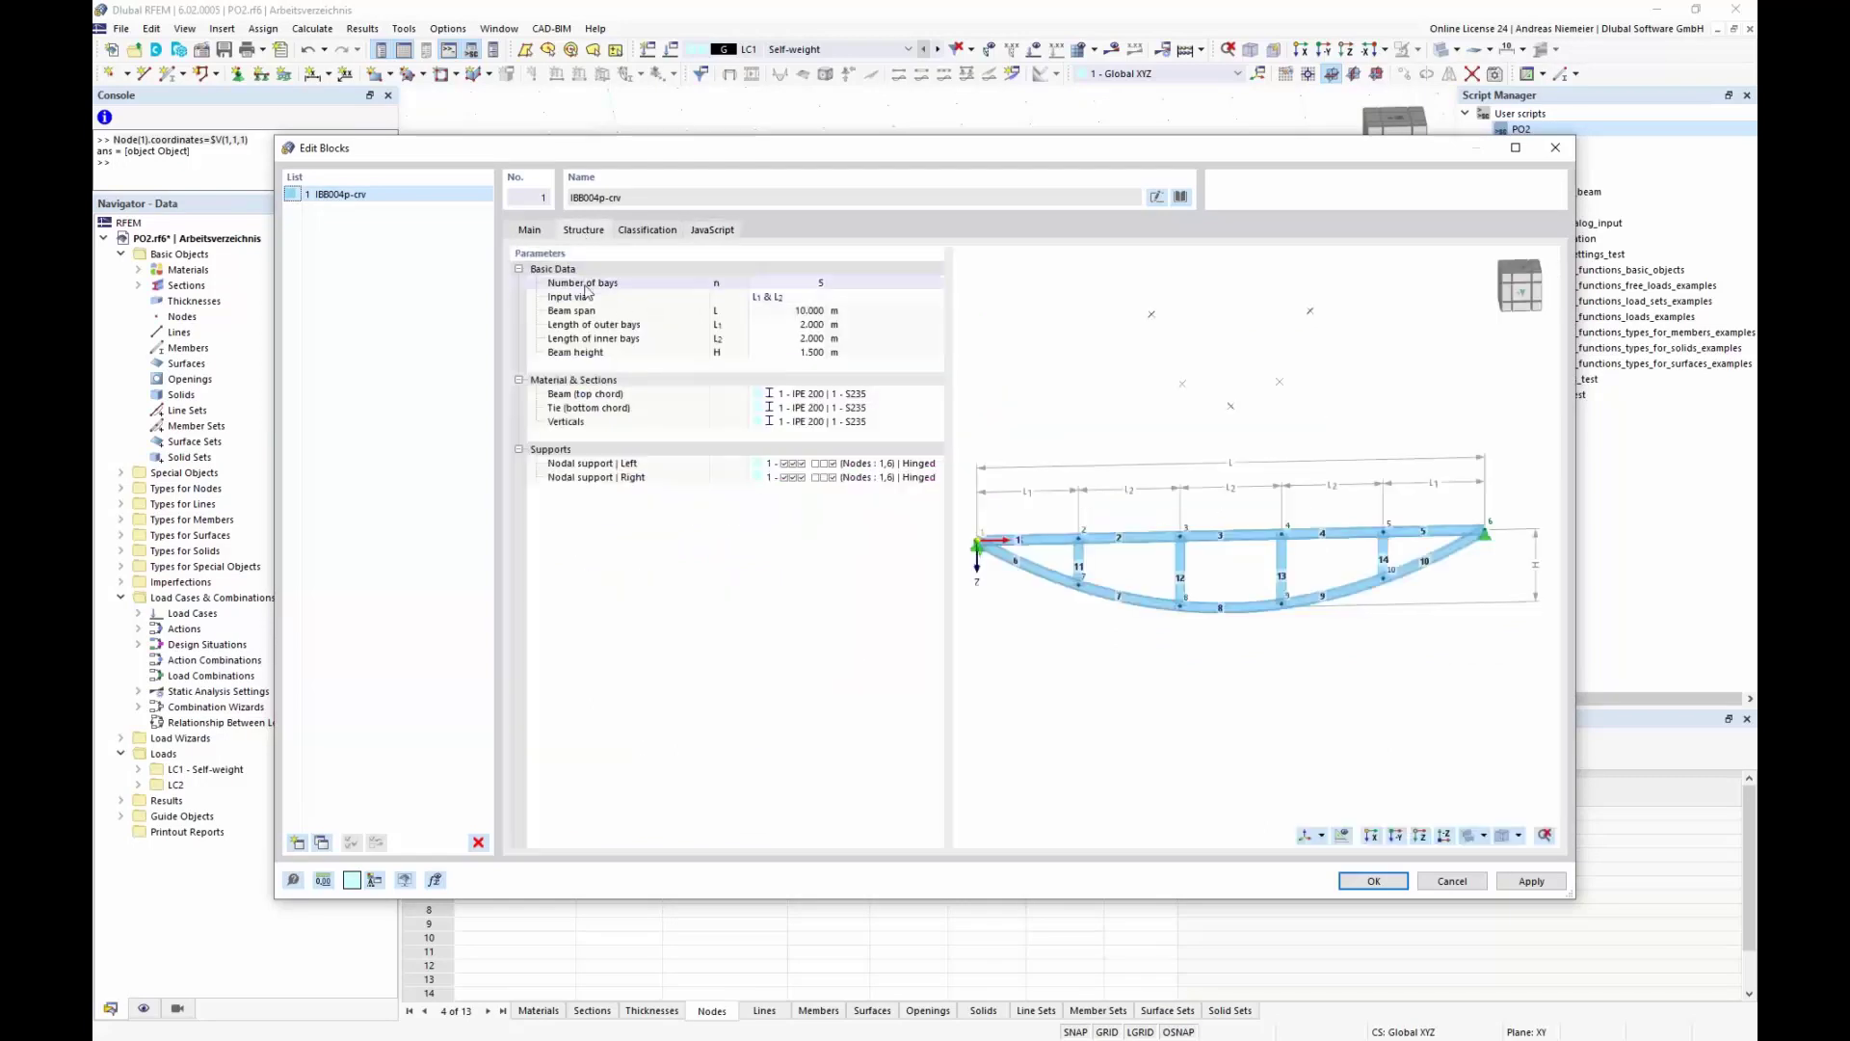
{"action": "left_click", "coordinate": [798, 283]}
{"action": "left_click", "coordinate": [822, 282]}
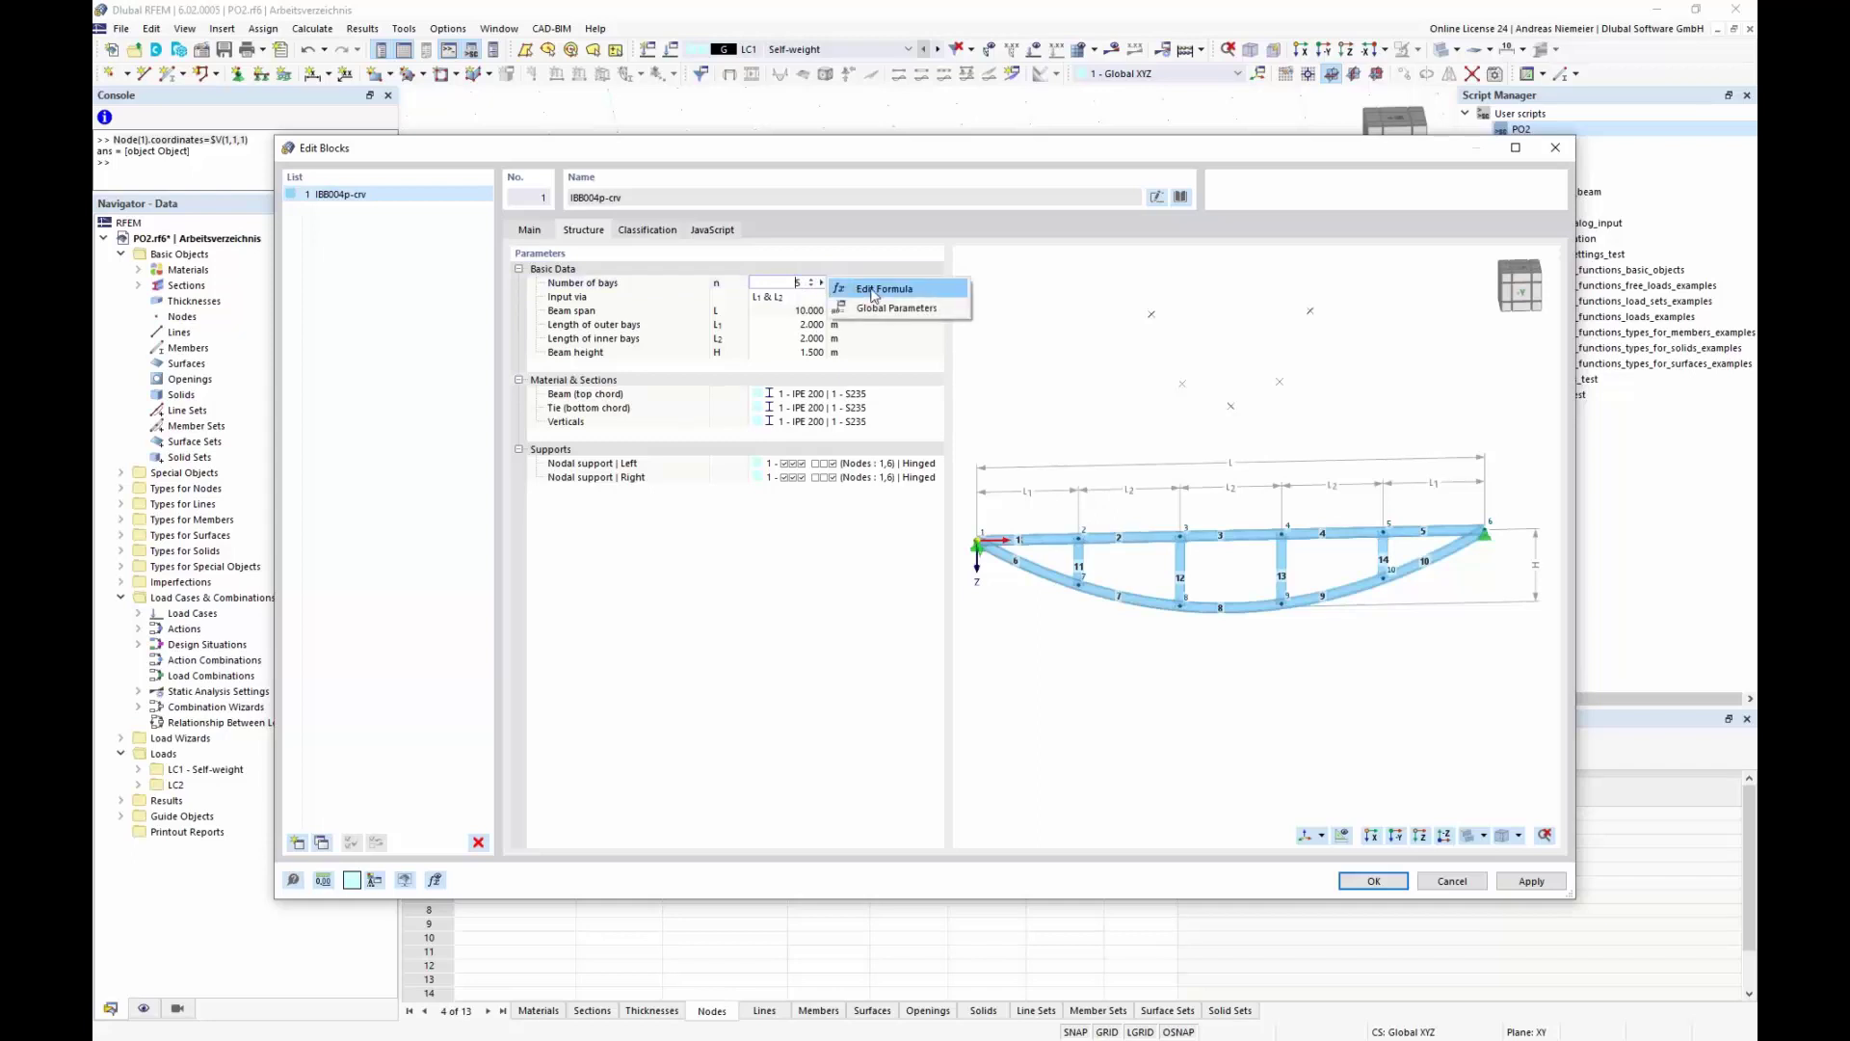
{"action": "key", "text": "Escape"}
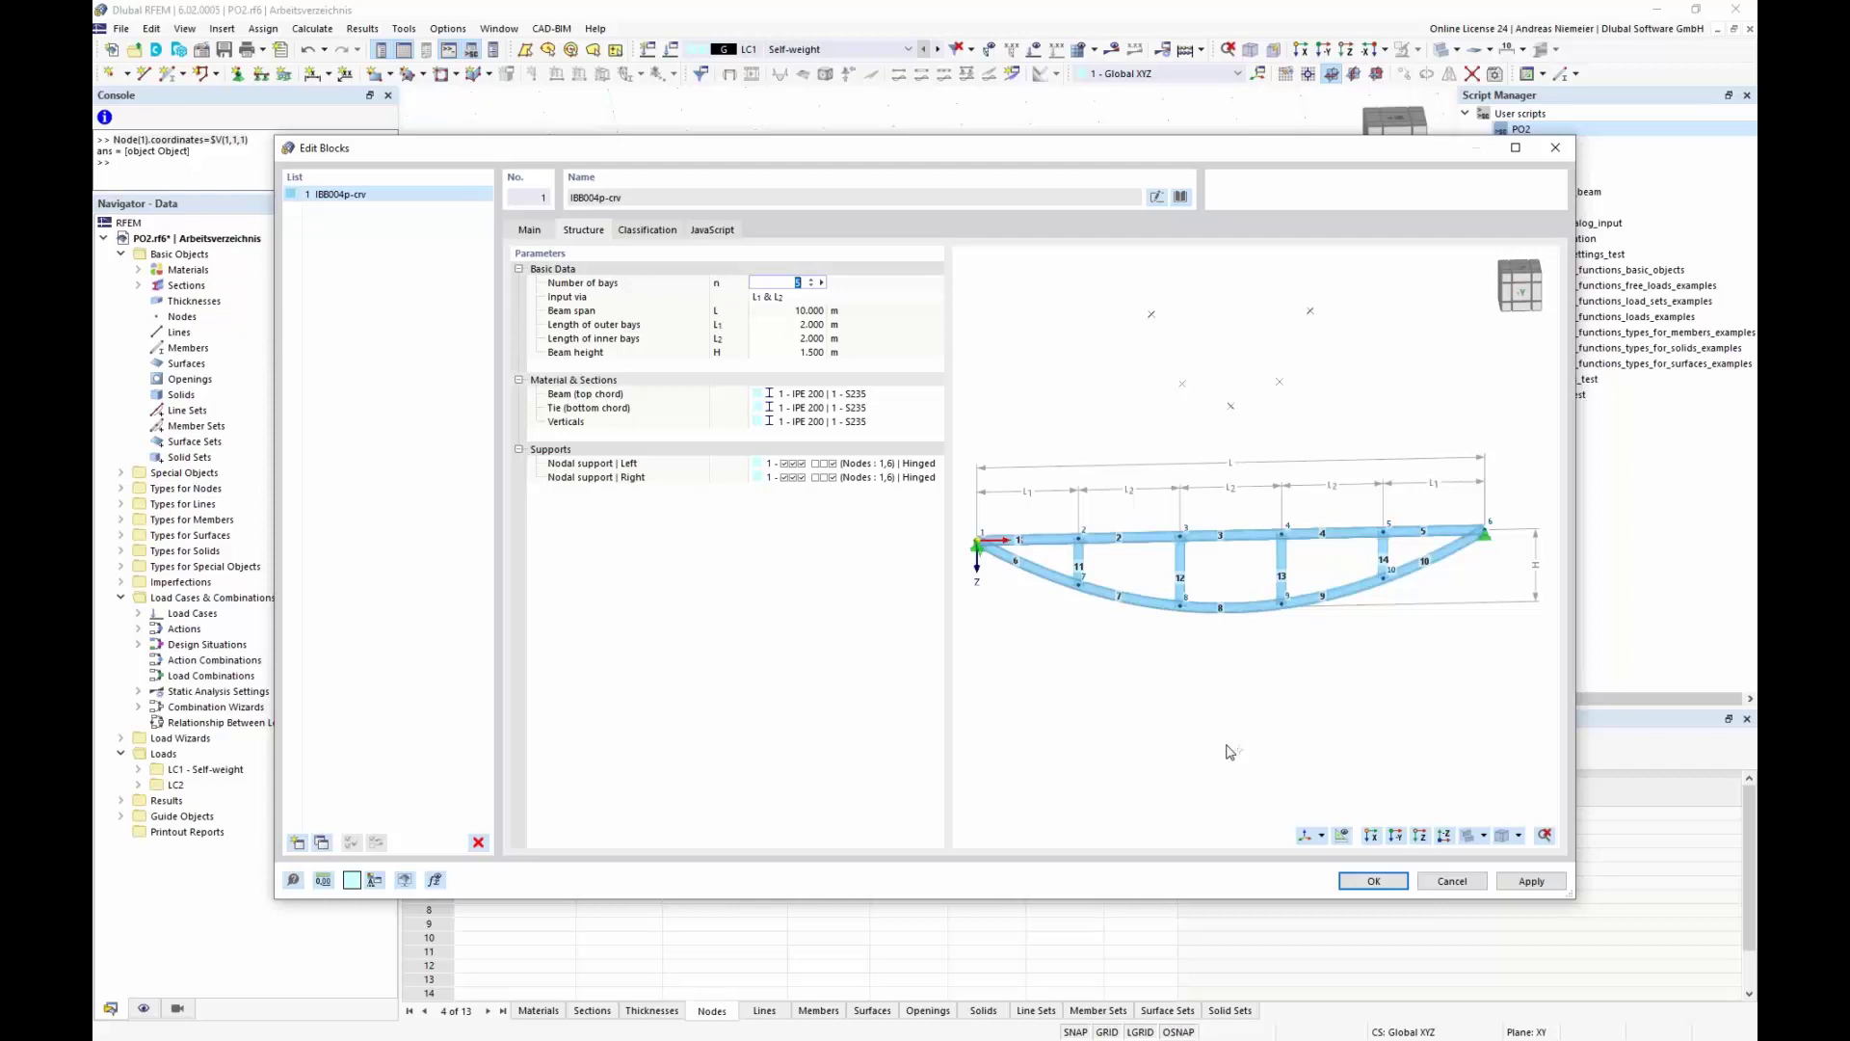
{"action": "left_click", "coordinate": [1454, 882]}
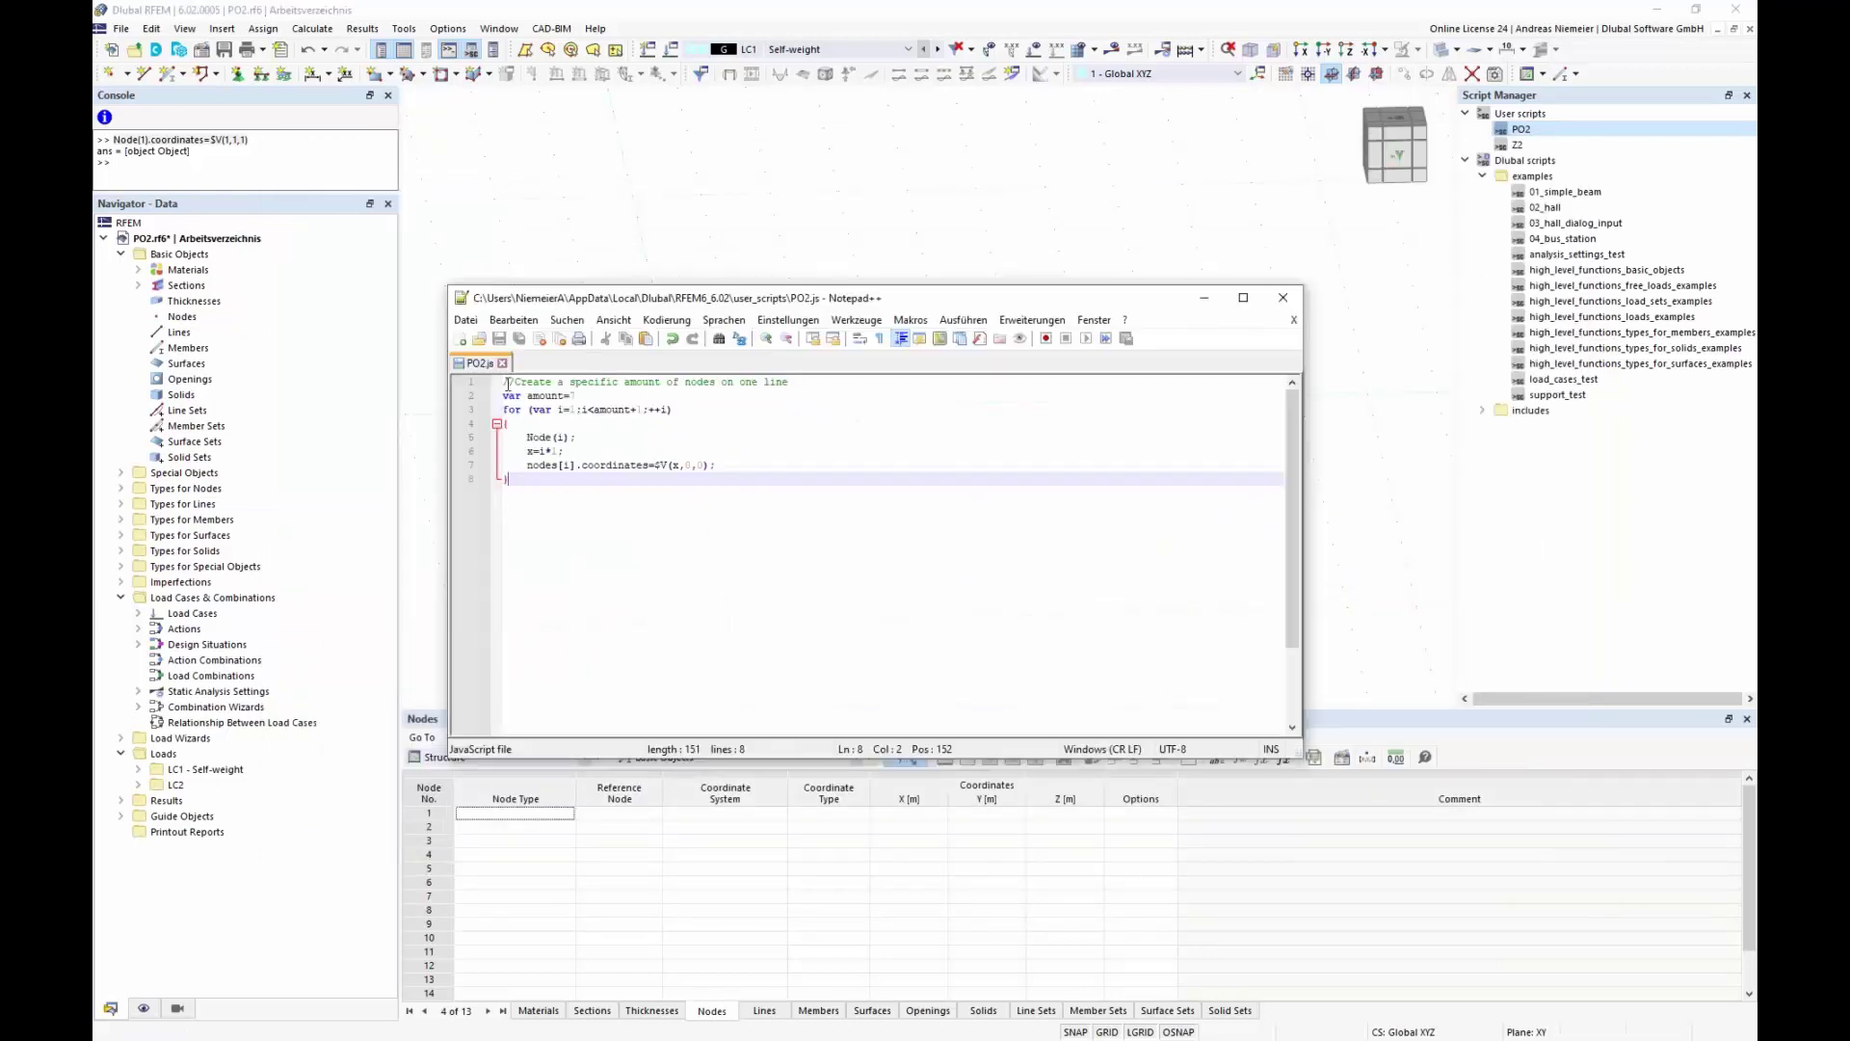
Insert function generate() and an opening brace on new lines above the comment in the PO2.js script
{"action": "left_click", "coordinate": [506, 383]}
{"action": "key", "text": "Return"}
{"action": "key", "text": "Up"}
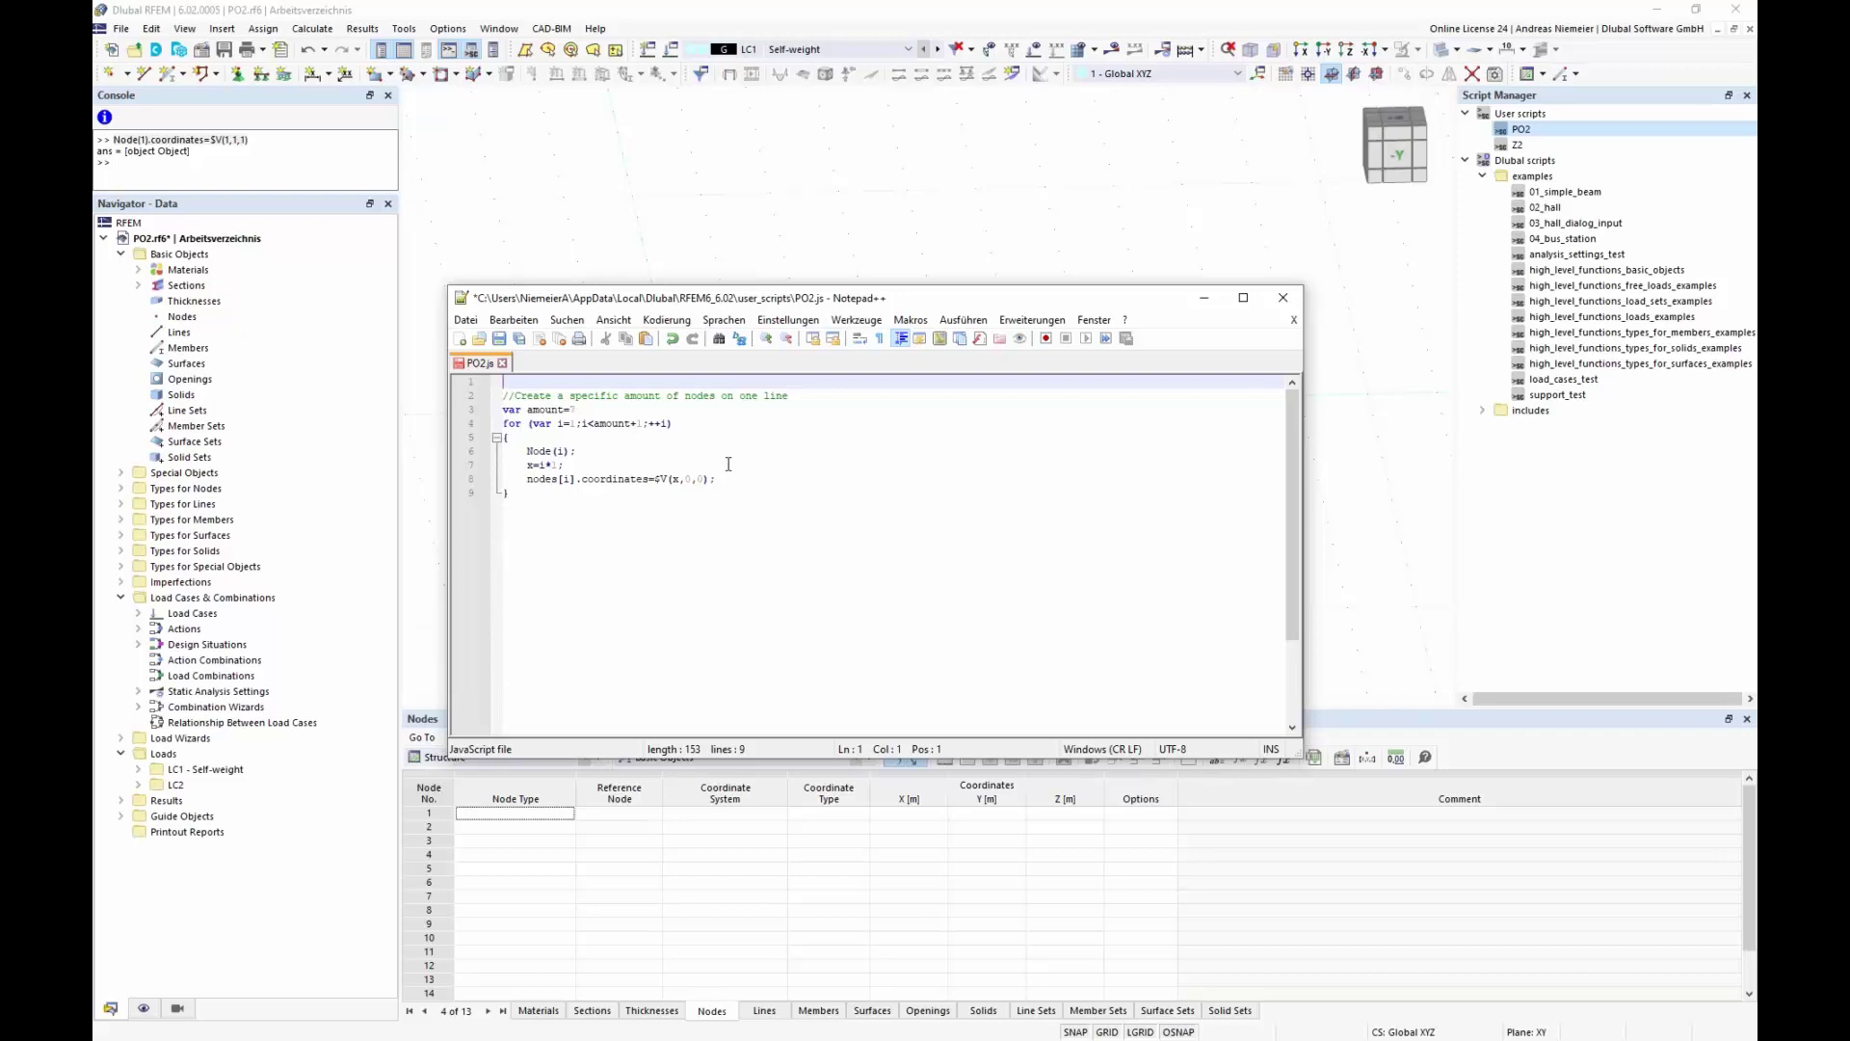
{"action": "type", "text": "function generate()"}
{"action": "key", "text": "Return"}
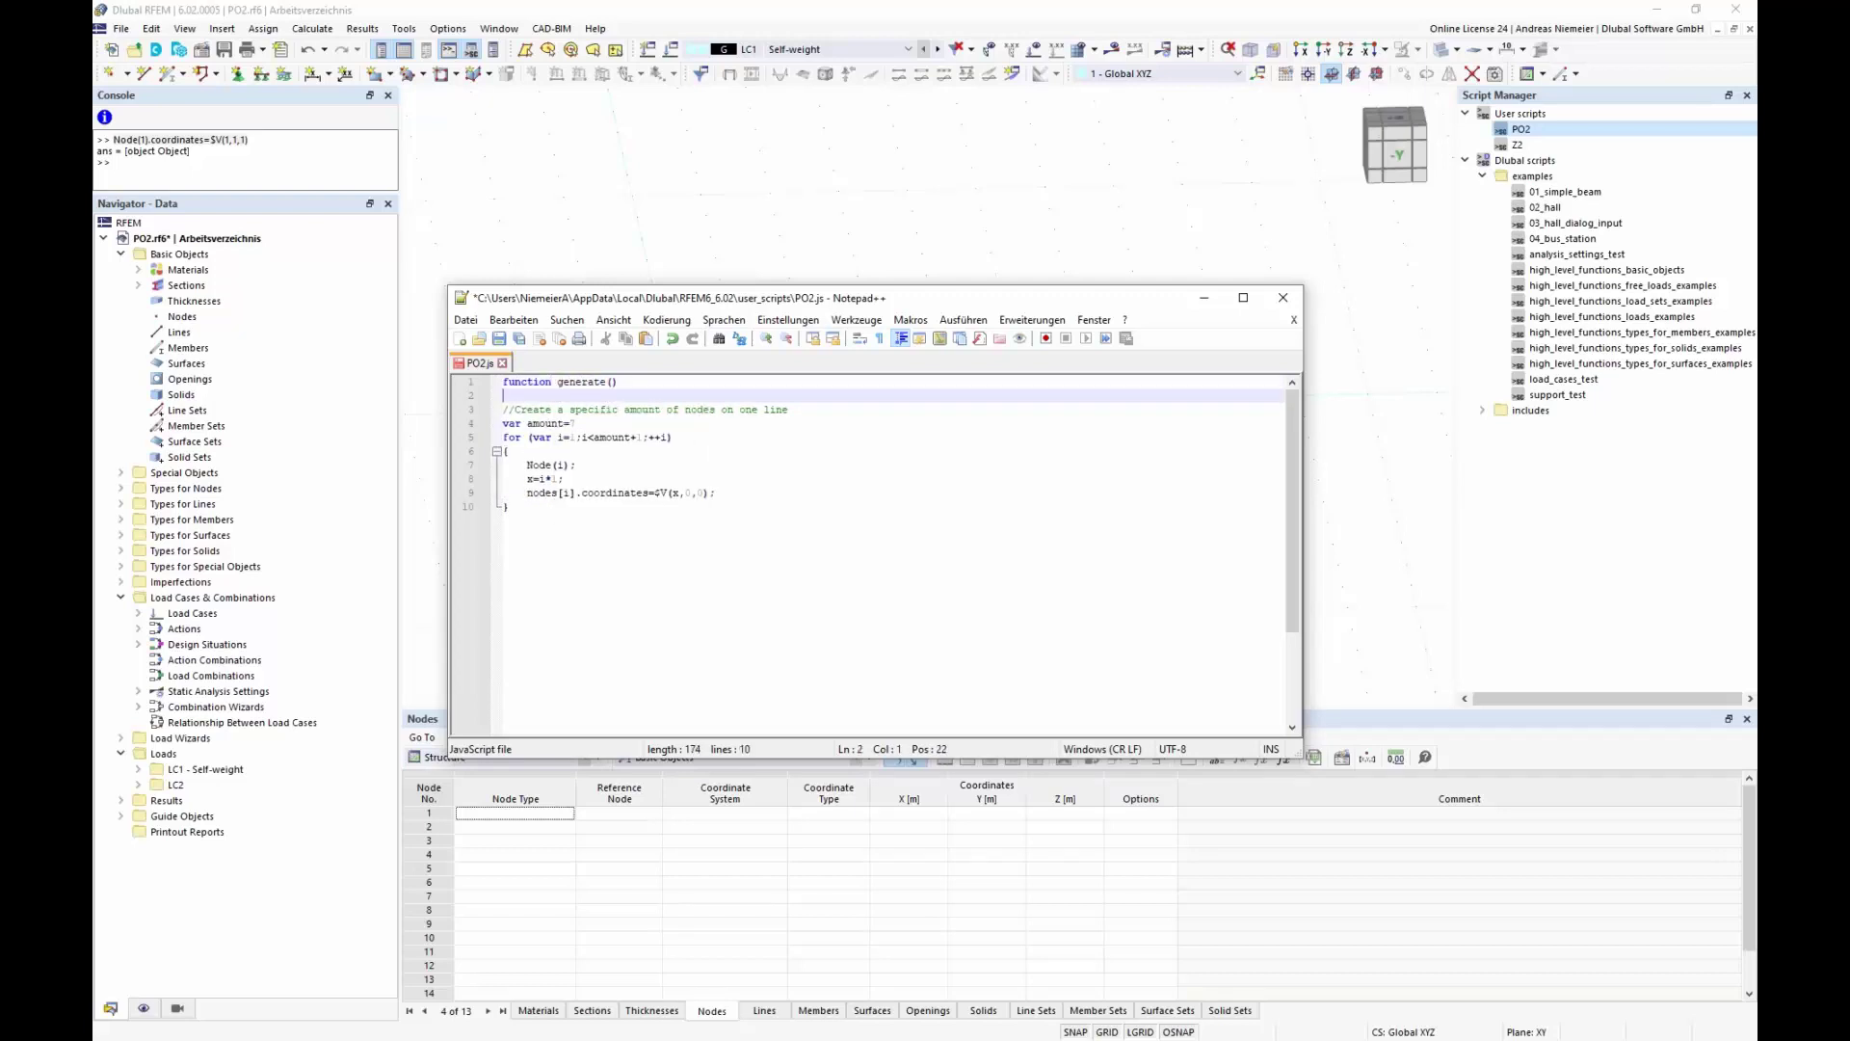
{"action": "type", "text": "{"}
Close the generate function with a brace on a new line after the for loop and save the script
{"action": "left_click", "coordinate": [677, 516]}
{"action": "key", "text": "Return"}
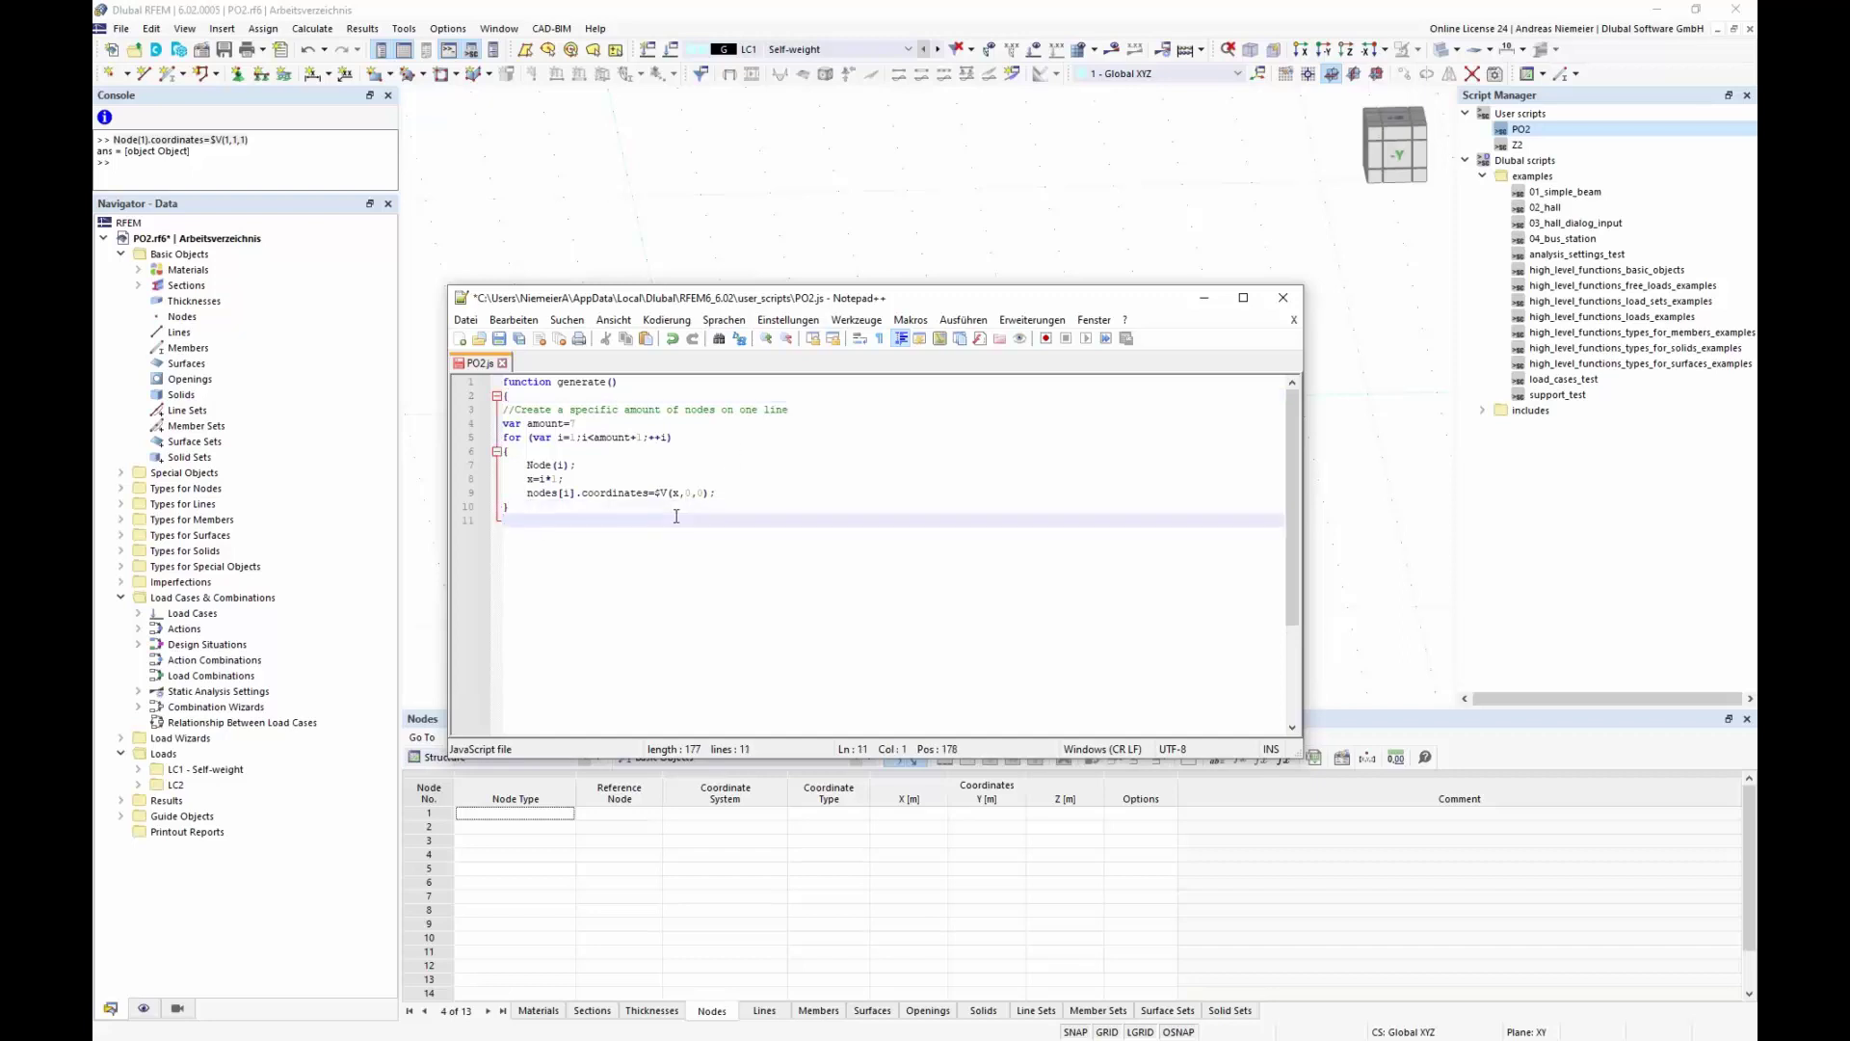
{"action": "type", "text": "}"}
{"action": "left_click", "coordinate": [499, 338]}
Switch to RFEM briefly, then return to Notepad++ and show the file commands for the PO2.js script
{"action": "left_click", "coordinate": [817, 161]}
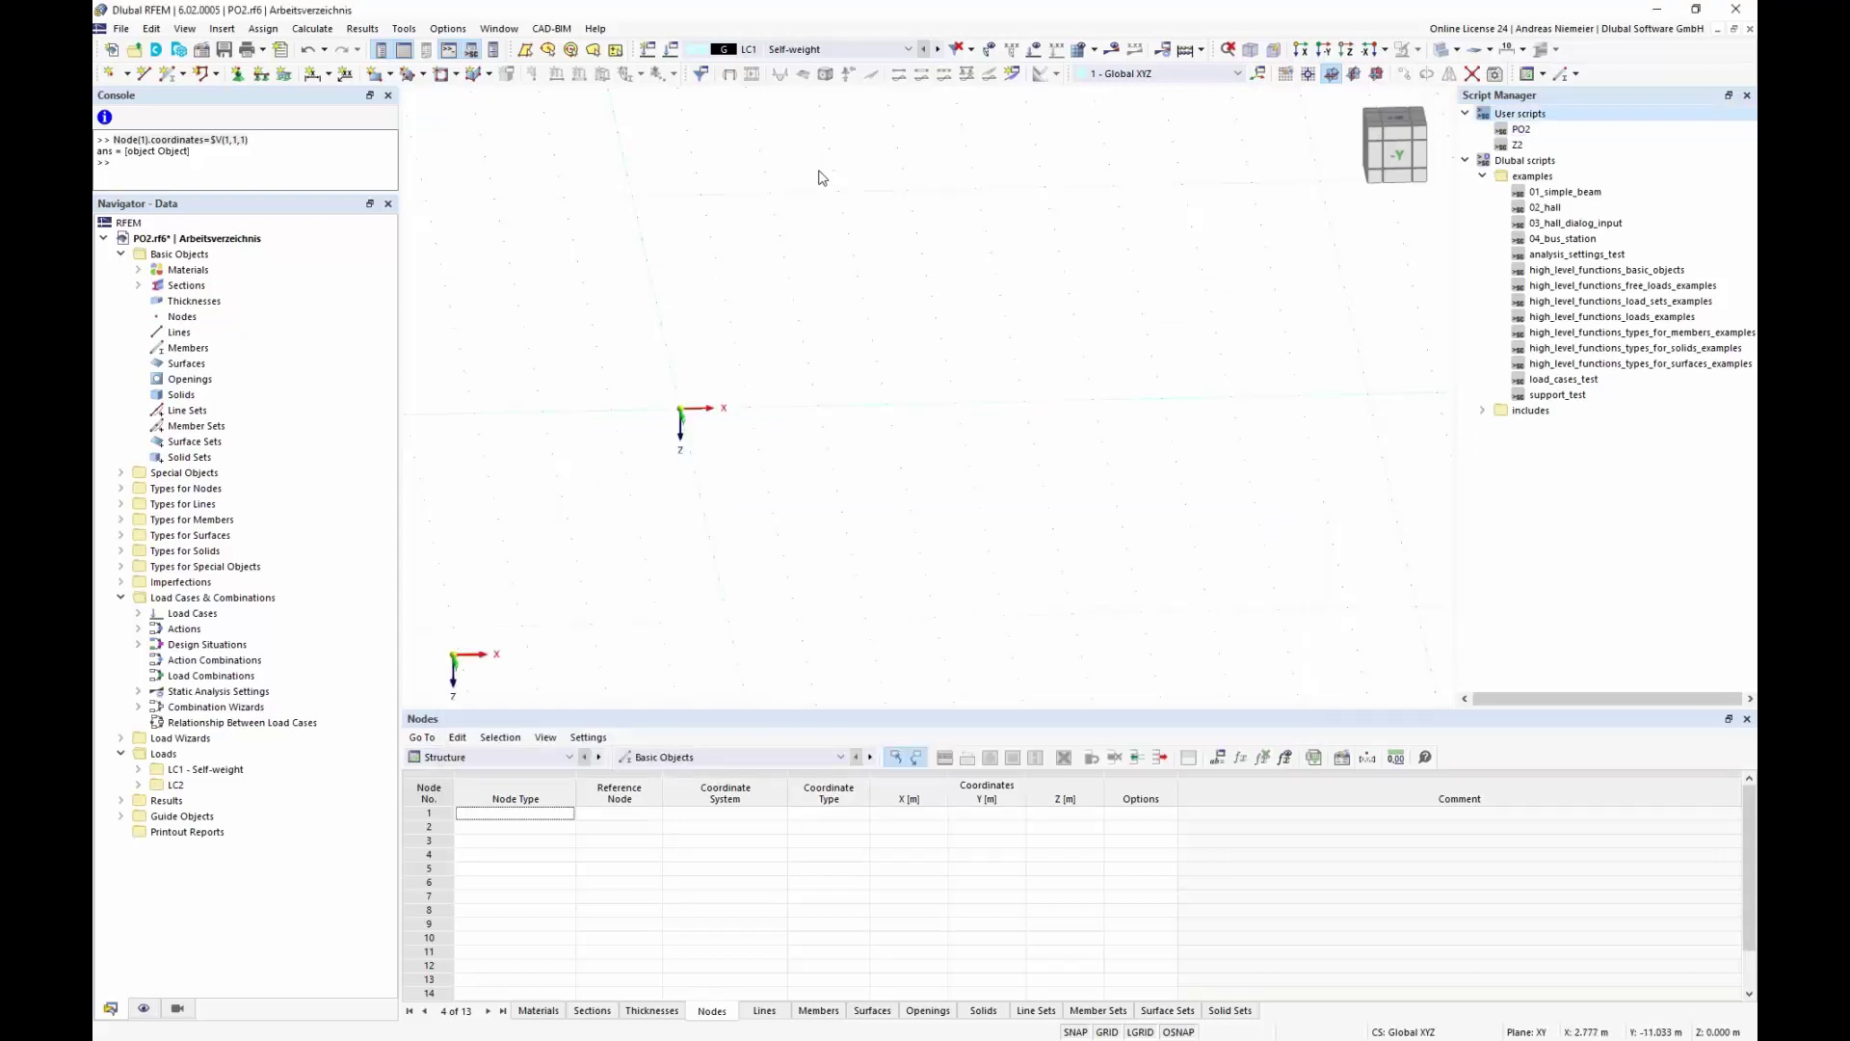
{"action": "key", "text": "alt+Tab"}
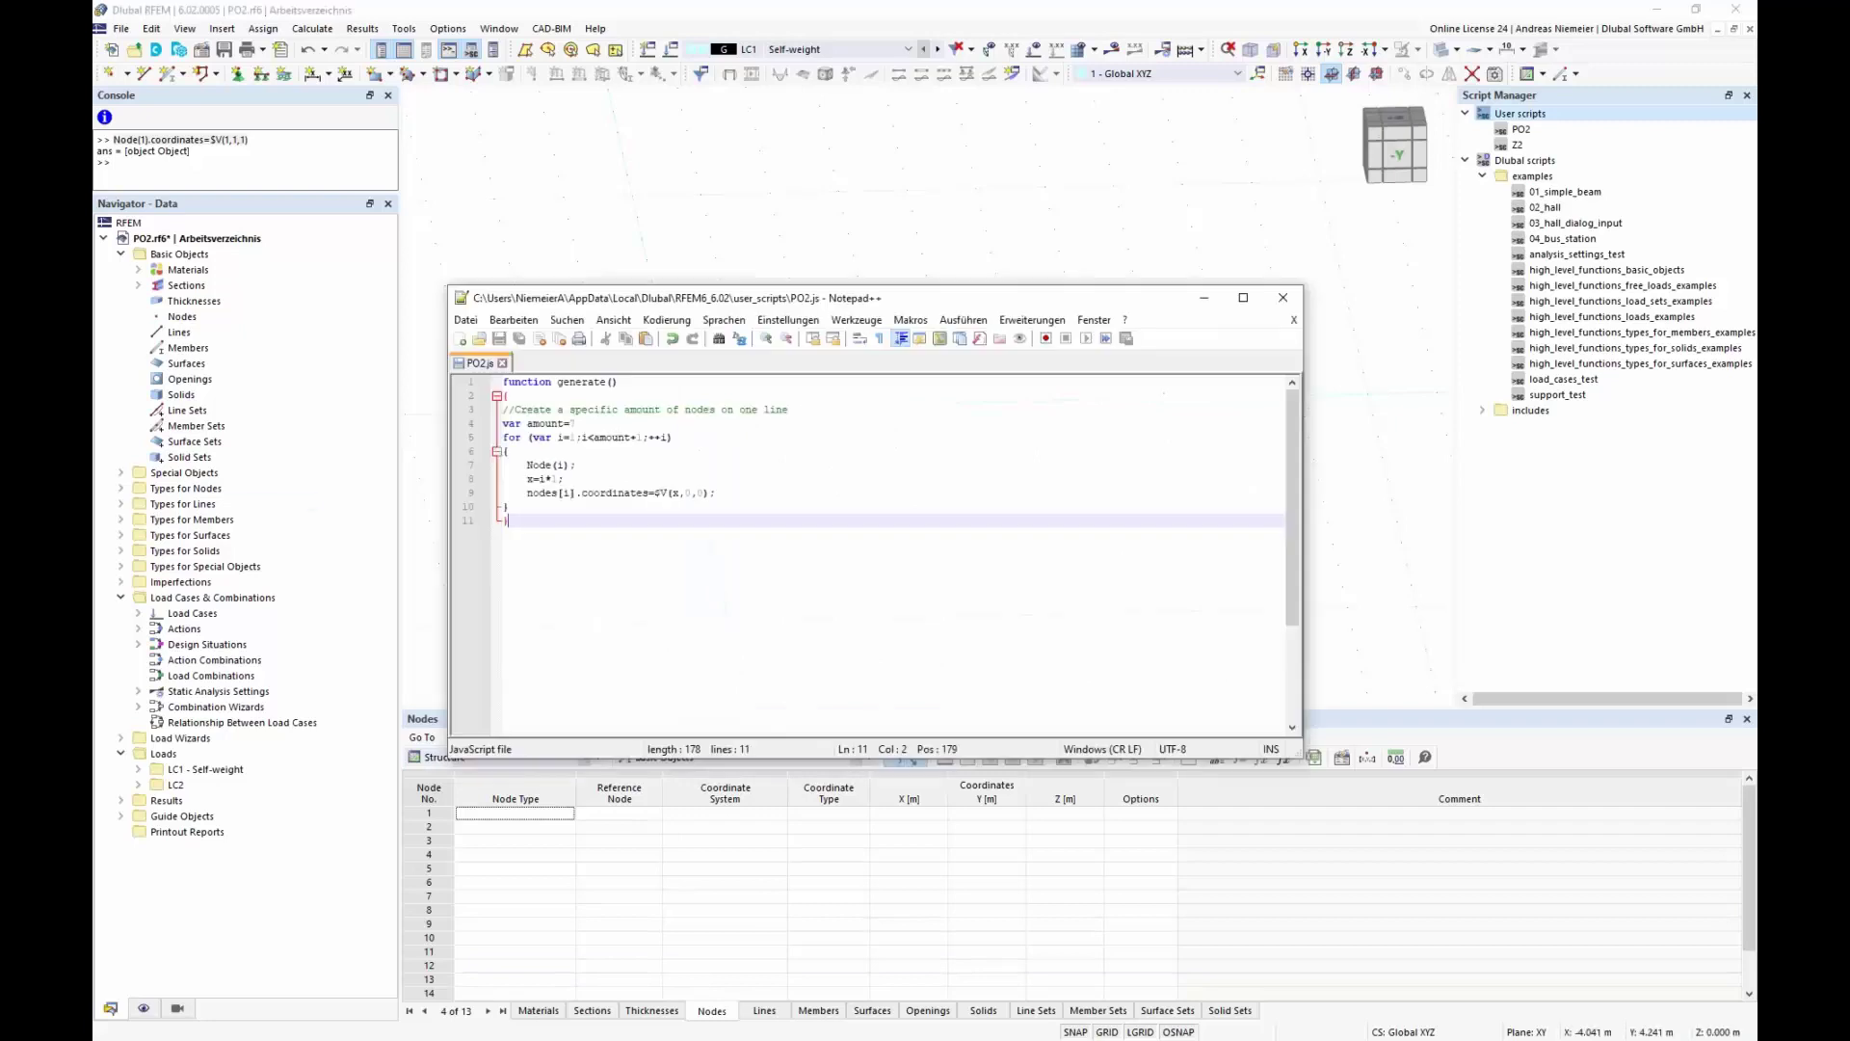
{"action": "left_click", "coordinate": [467, 320]}
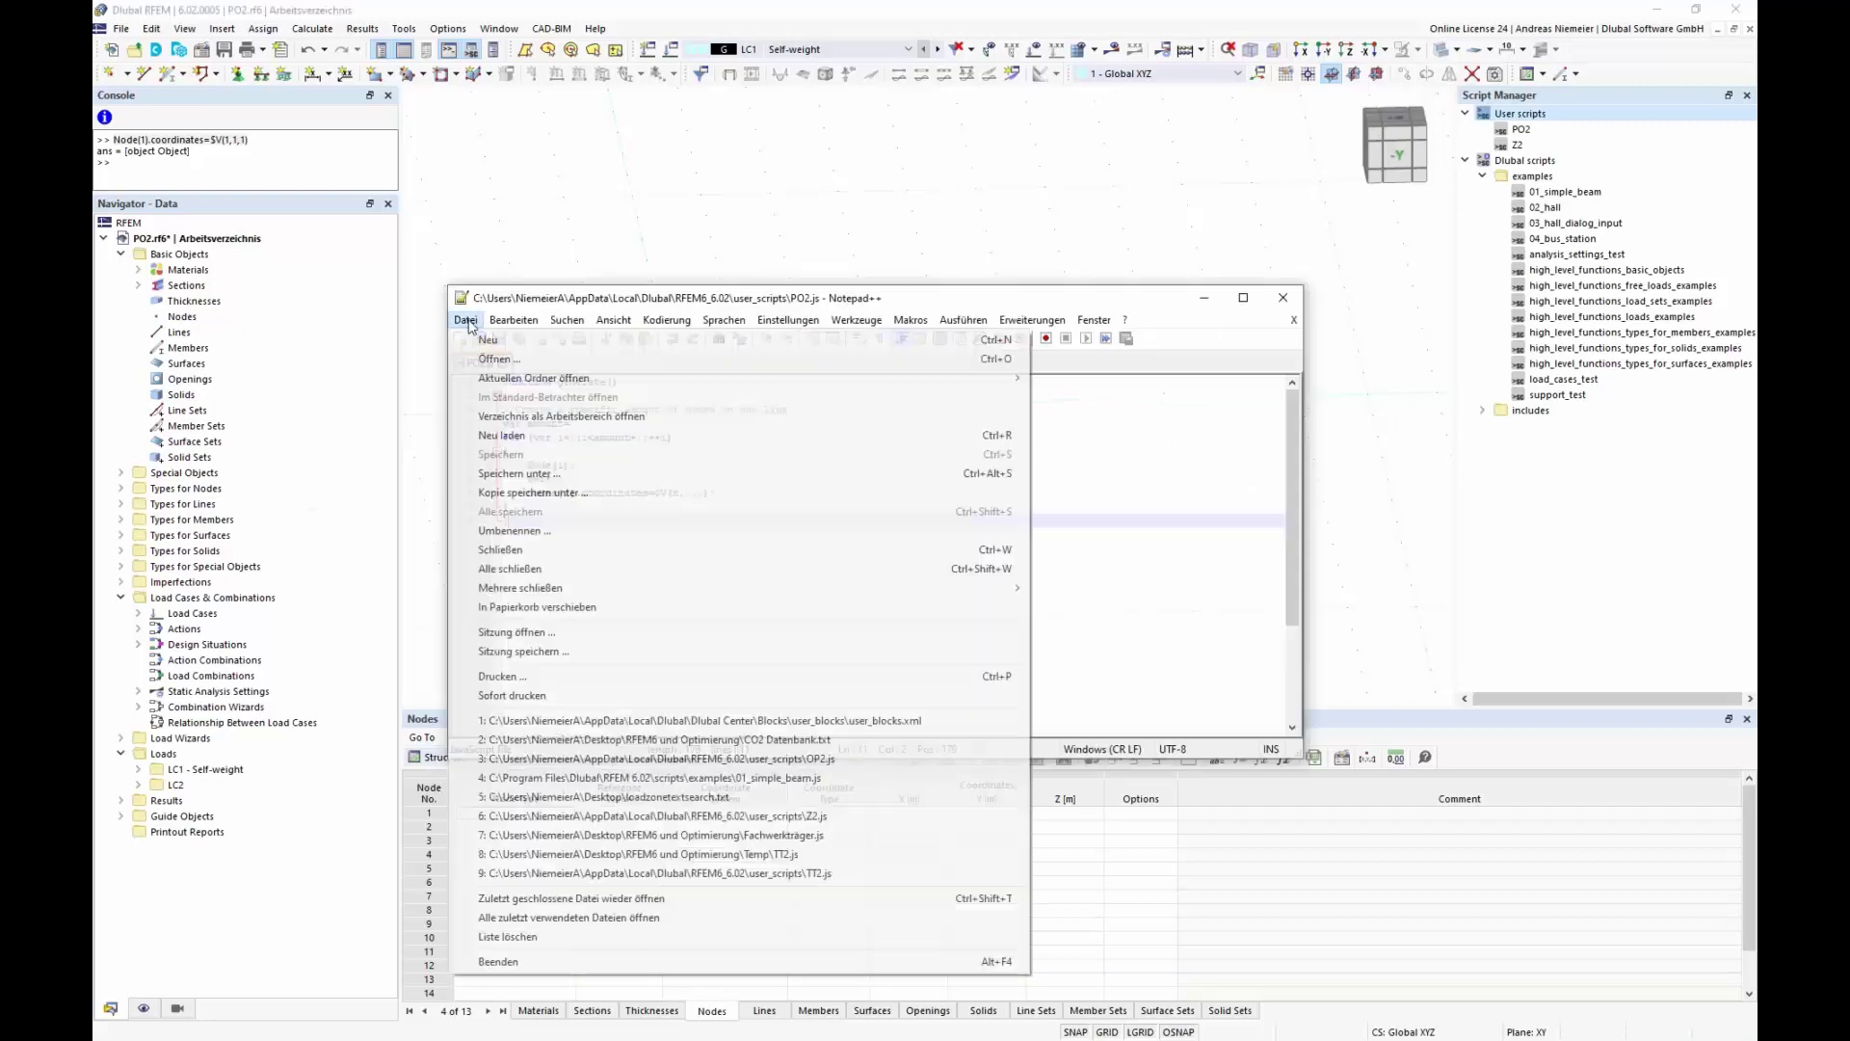
Save a copy of the script as PO2 in the Desktop folder RFEM6 und Optimierung > Temp
{"action": "left_click", "coordinate": [520, 473]}
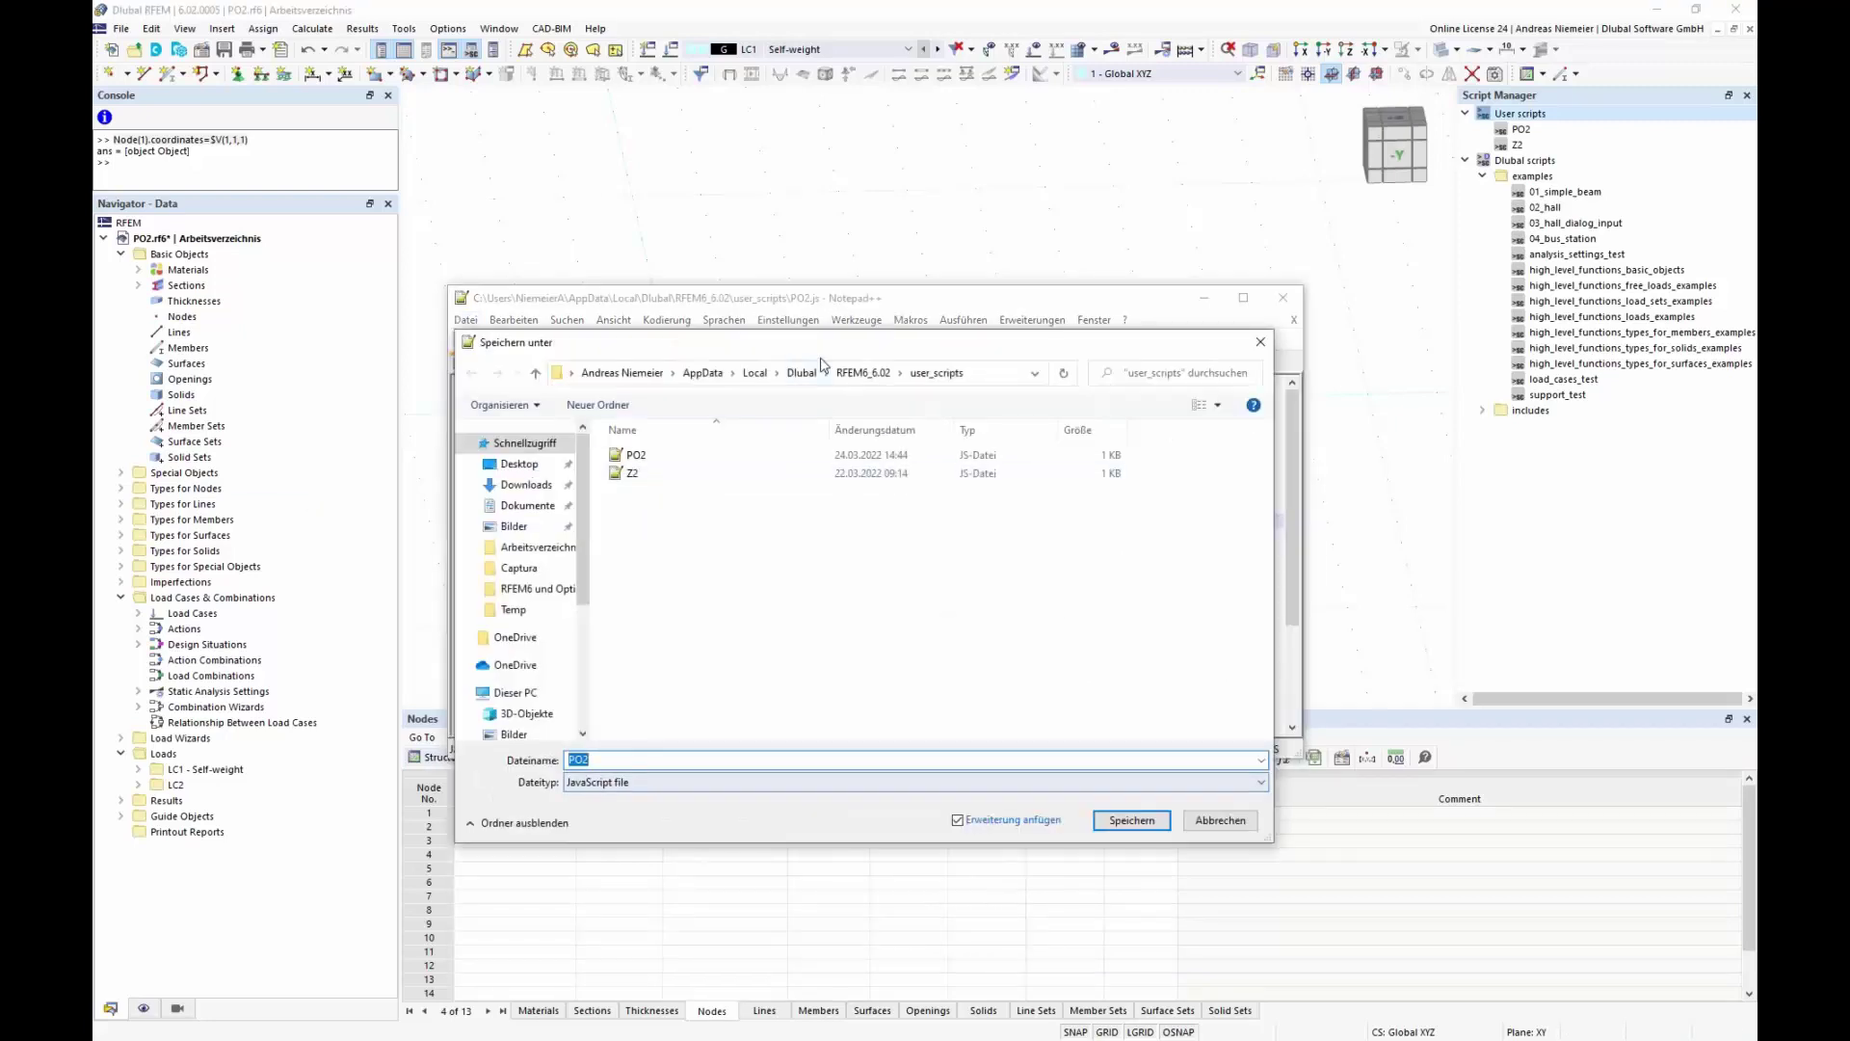
{"action": "left_click", "coordinate": [518, 464]}
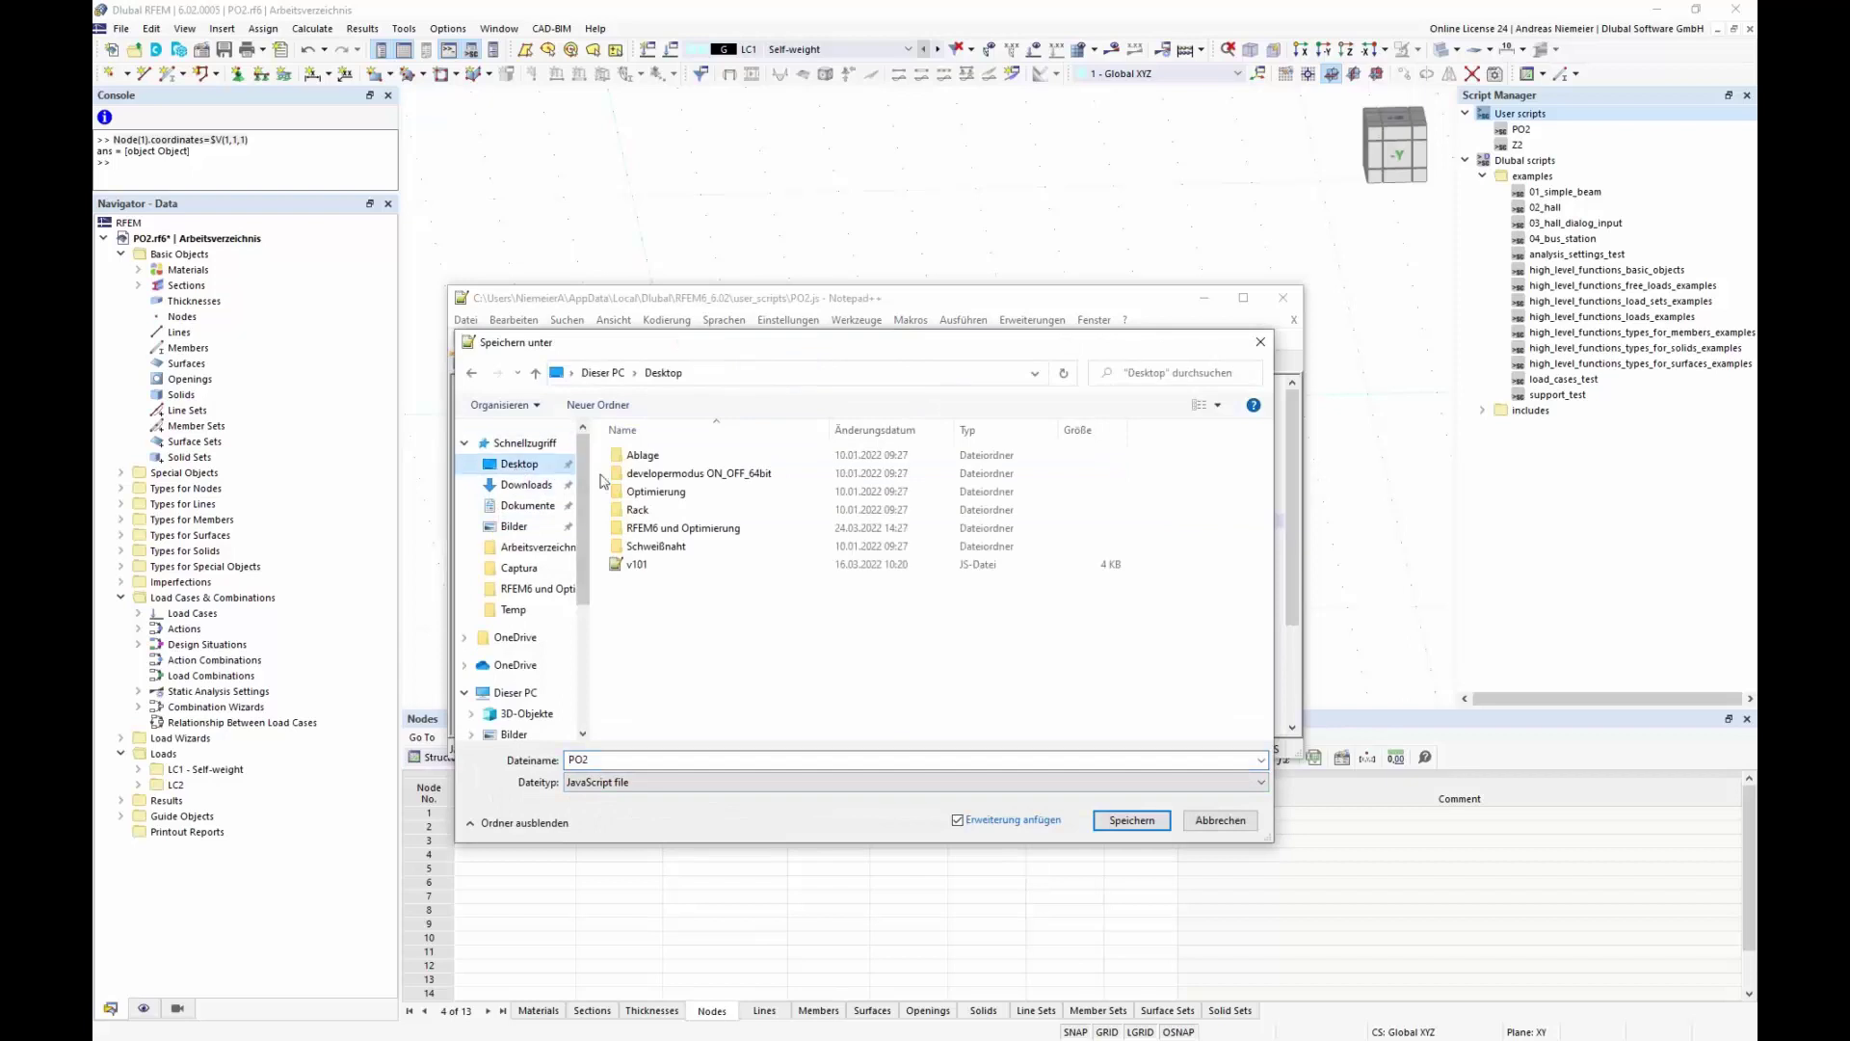
{"action": "double_click", "coordinate": [674, 528]}
{"action": "double_click", "coordinate": [639, 473]}
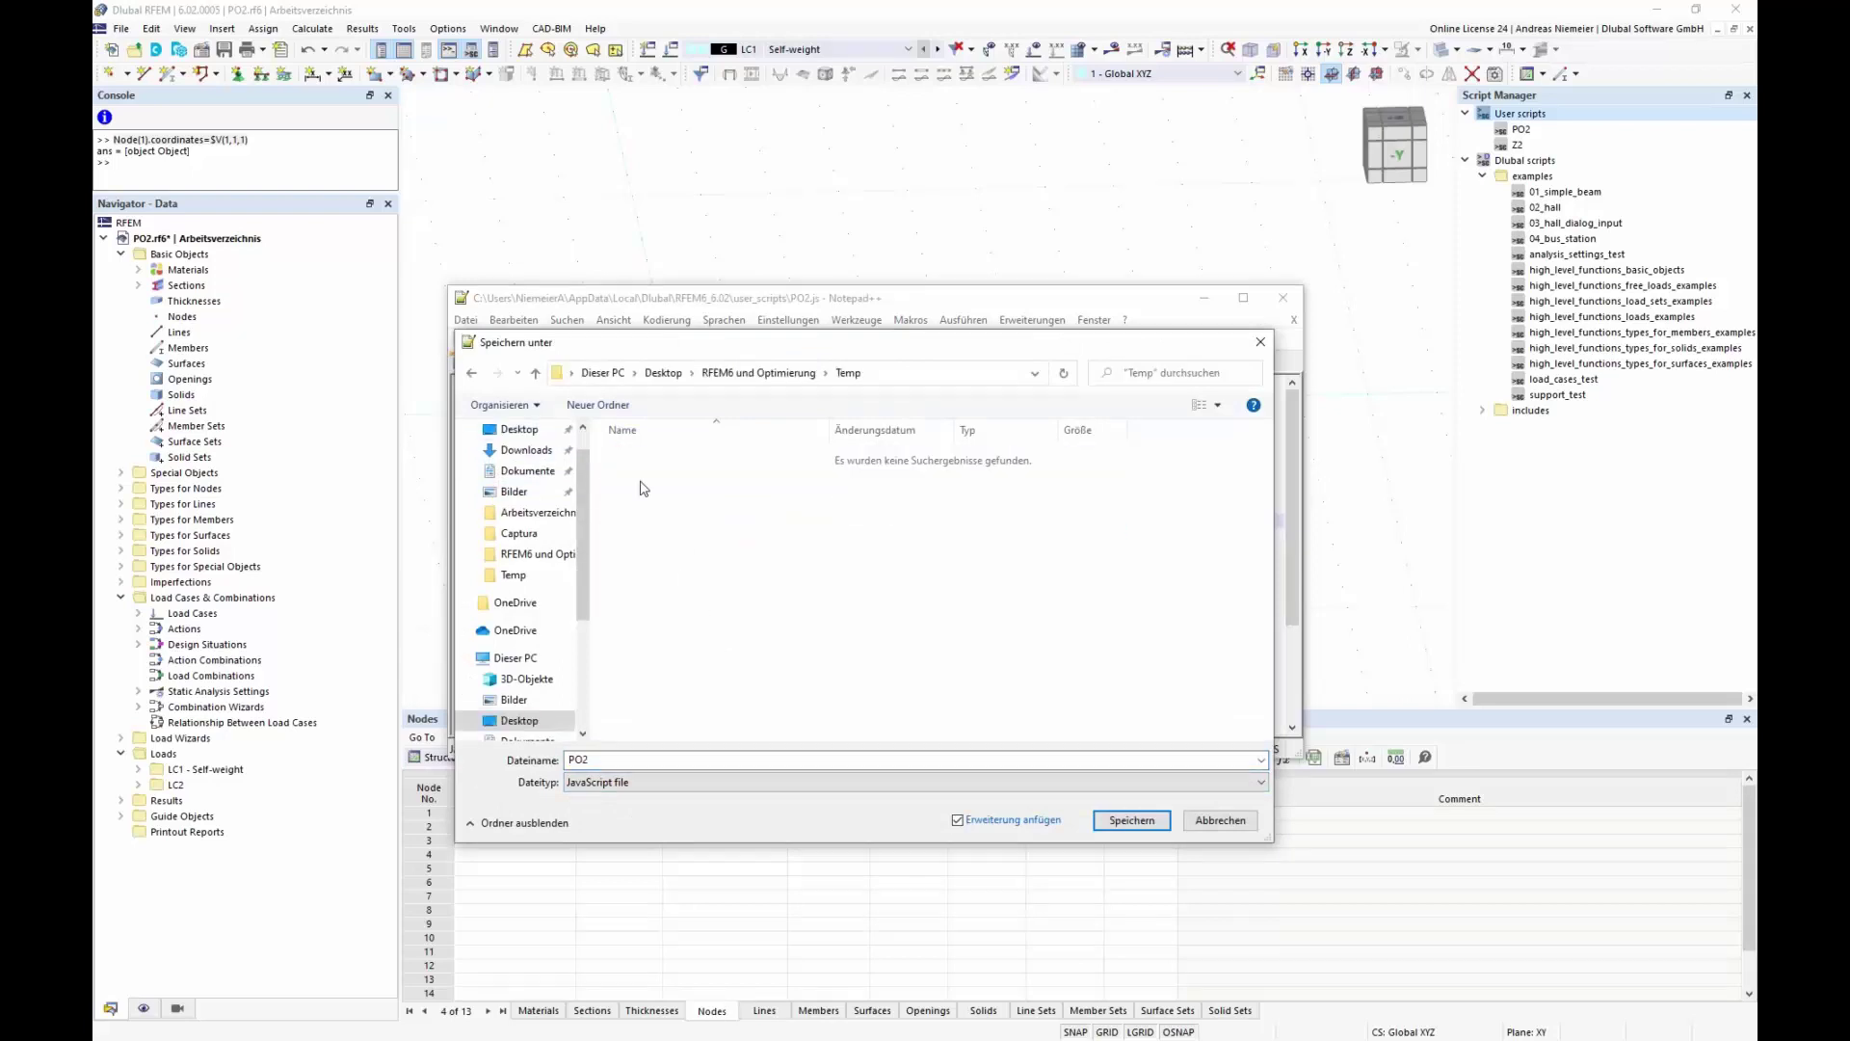
{"action": "left_click", "coordinate": [1118, 821]}
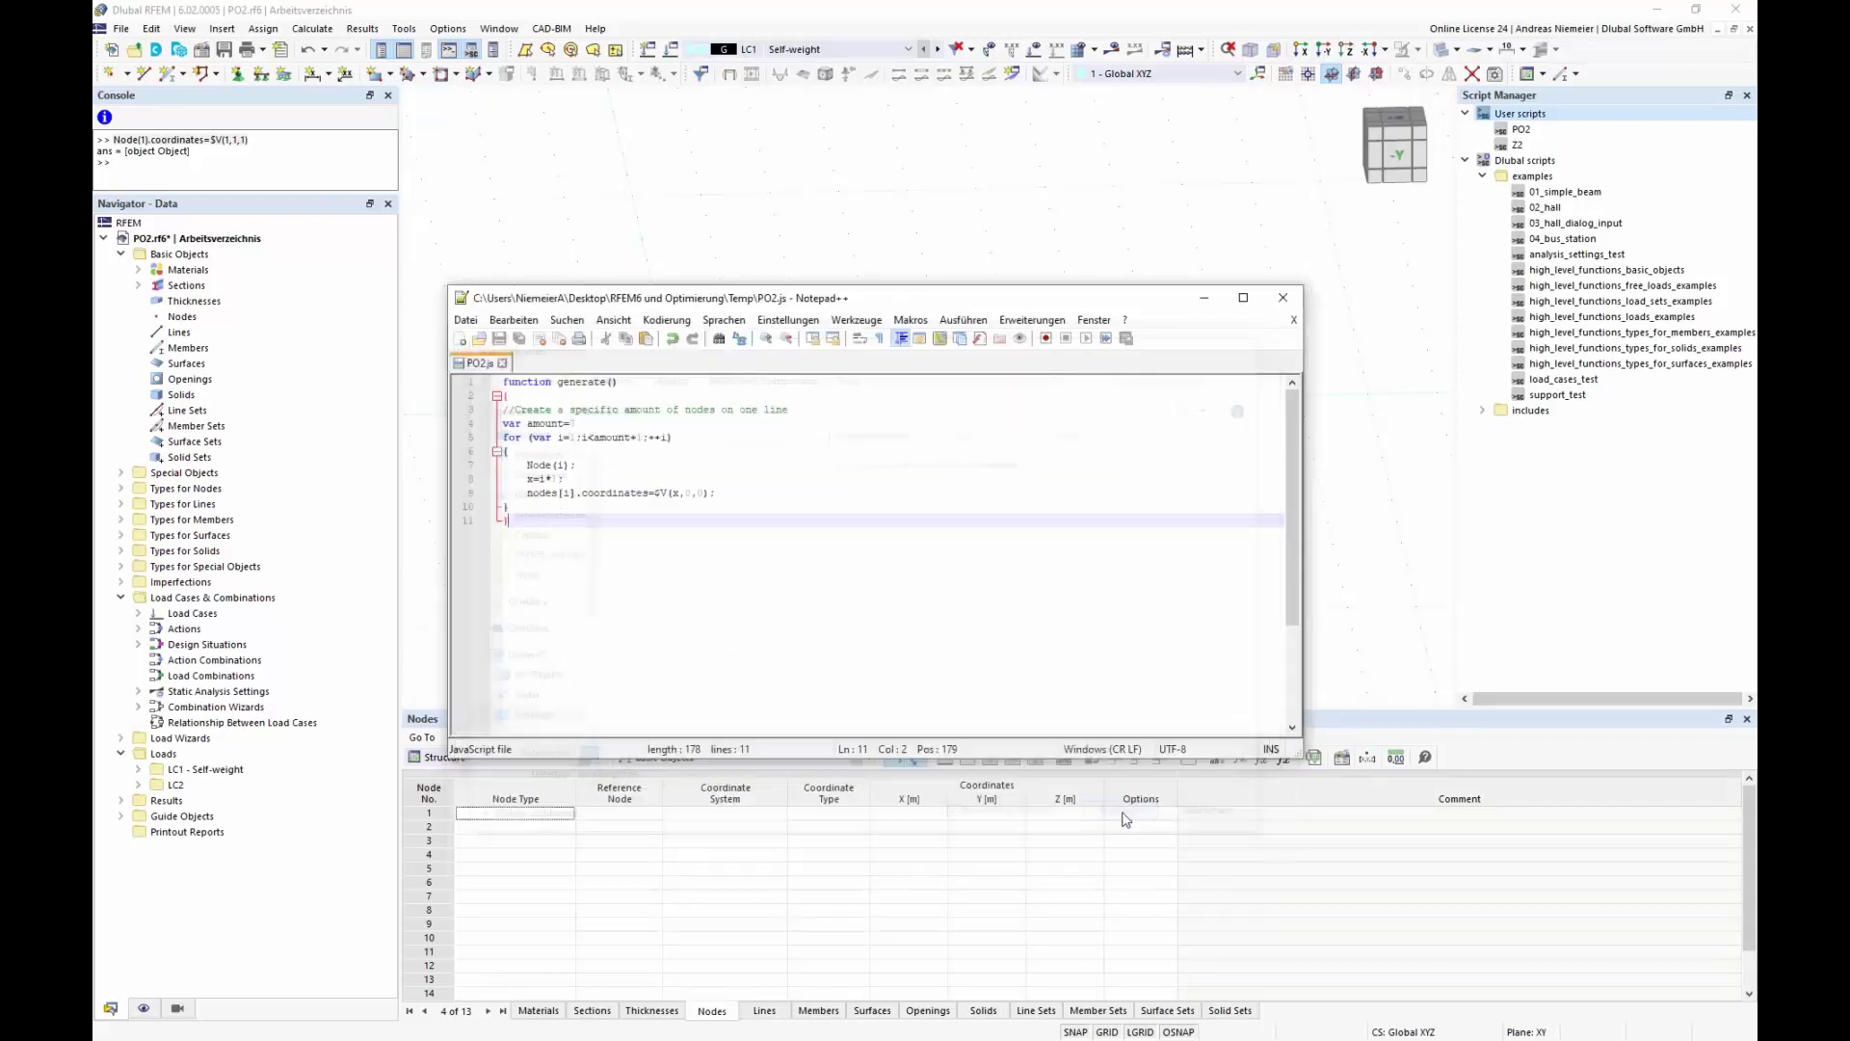
Switch to RFEM and start saving the model as a block, with model category 1 set to Beams
{"action": "left_click", "coordinate": [1084, 166]}
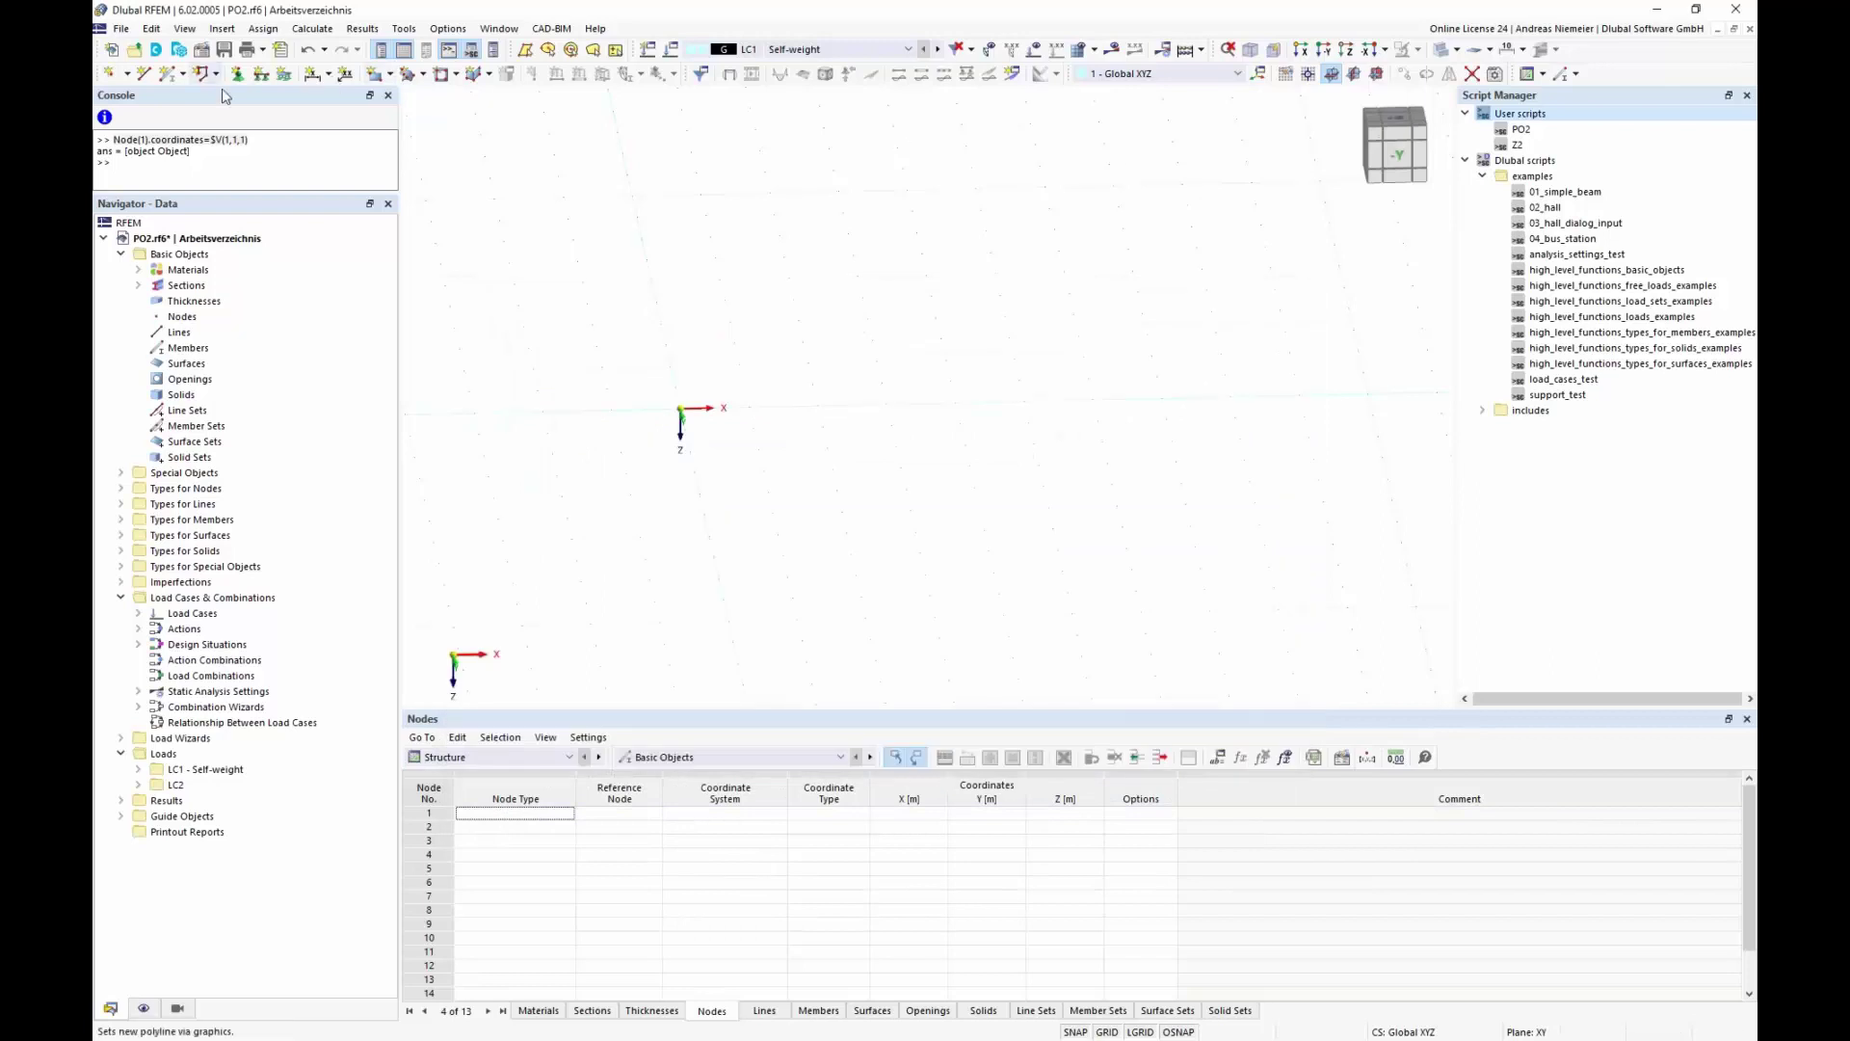
{"action": "left_click", "coordinate": [124, 28]}
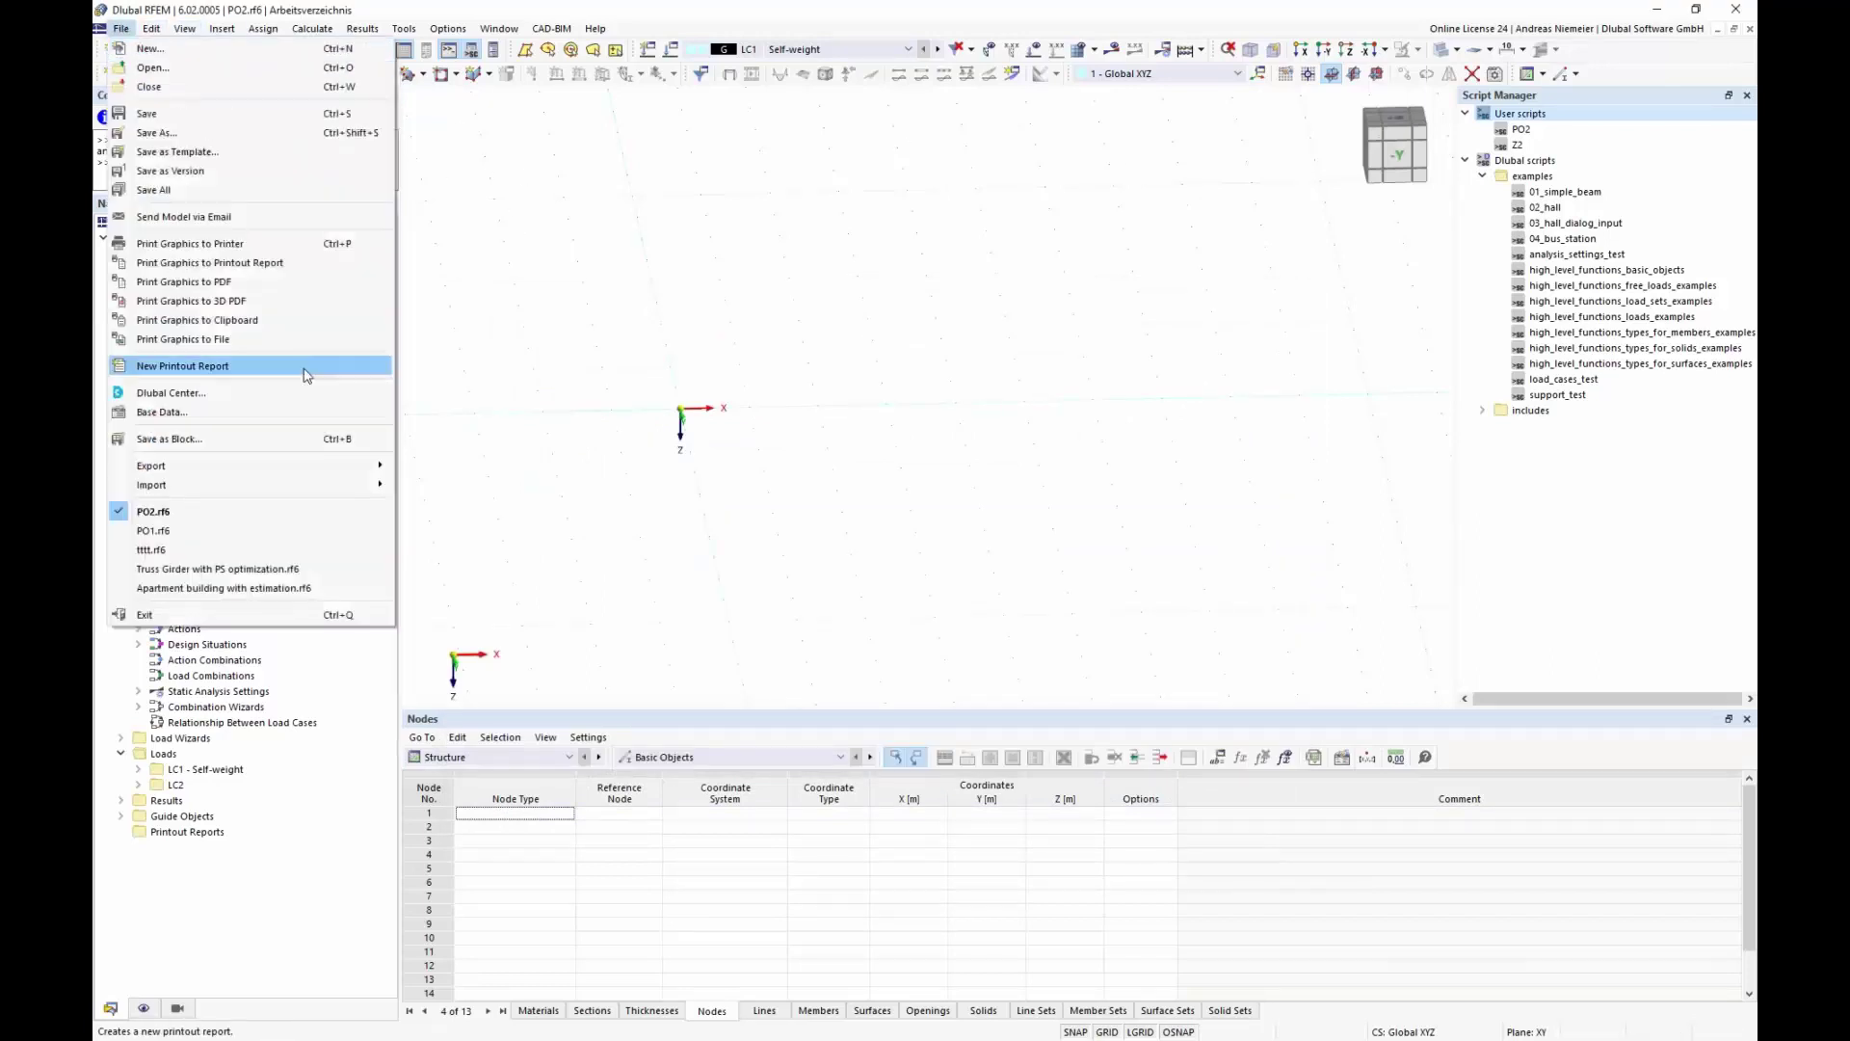
{"action": "left_click", "coordinate": [183, 439]}
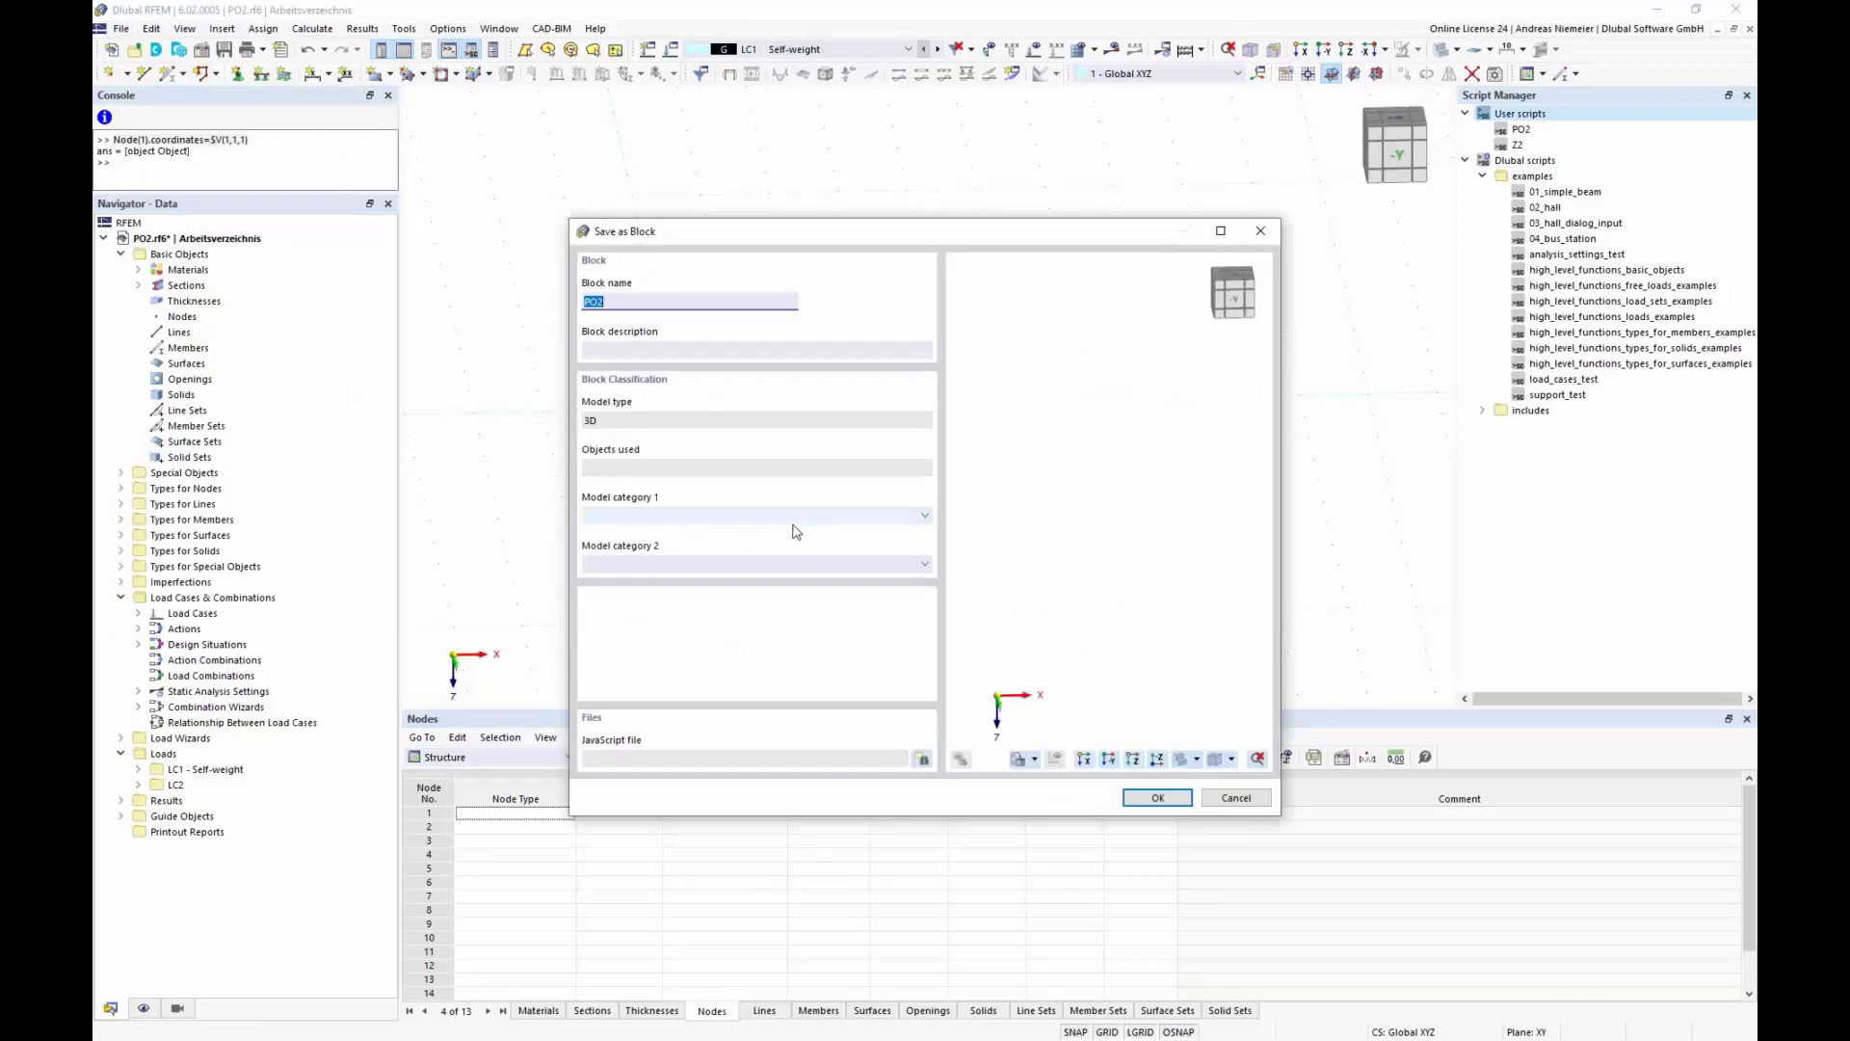
{"action": "left_click", "coordinate": [753, 517]}
{"action": "scroll", "coordinate": [686, 605], "scroll_direction": "down", "scroll_amount": 3}
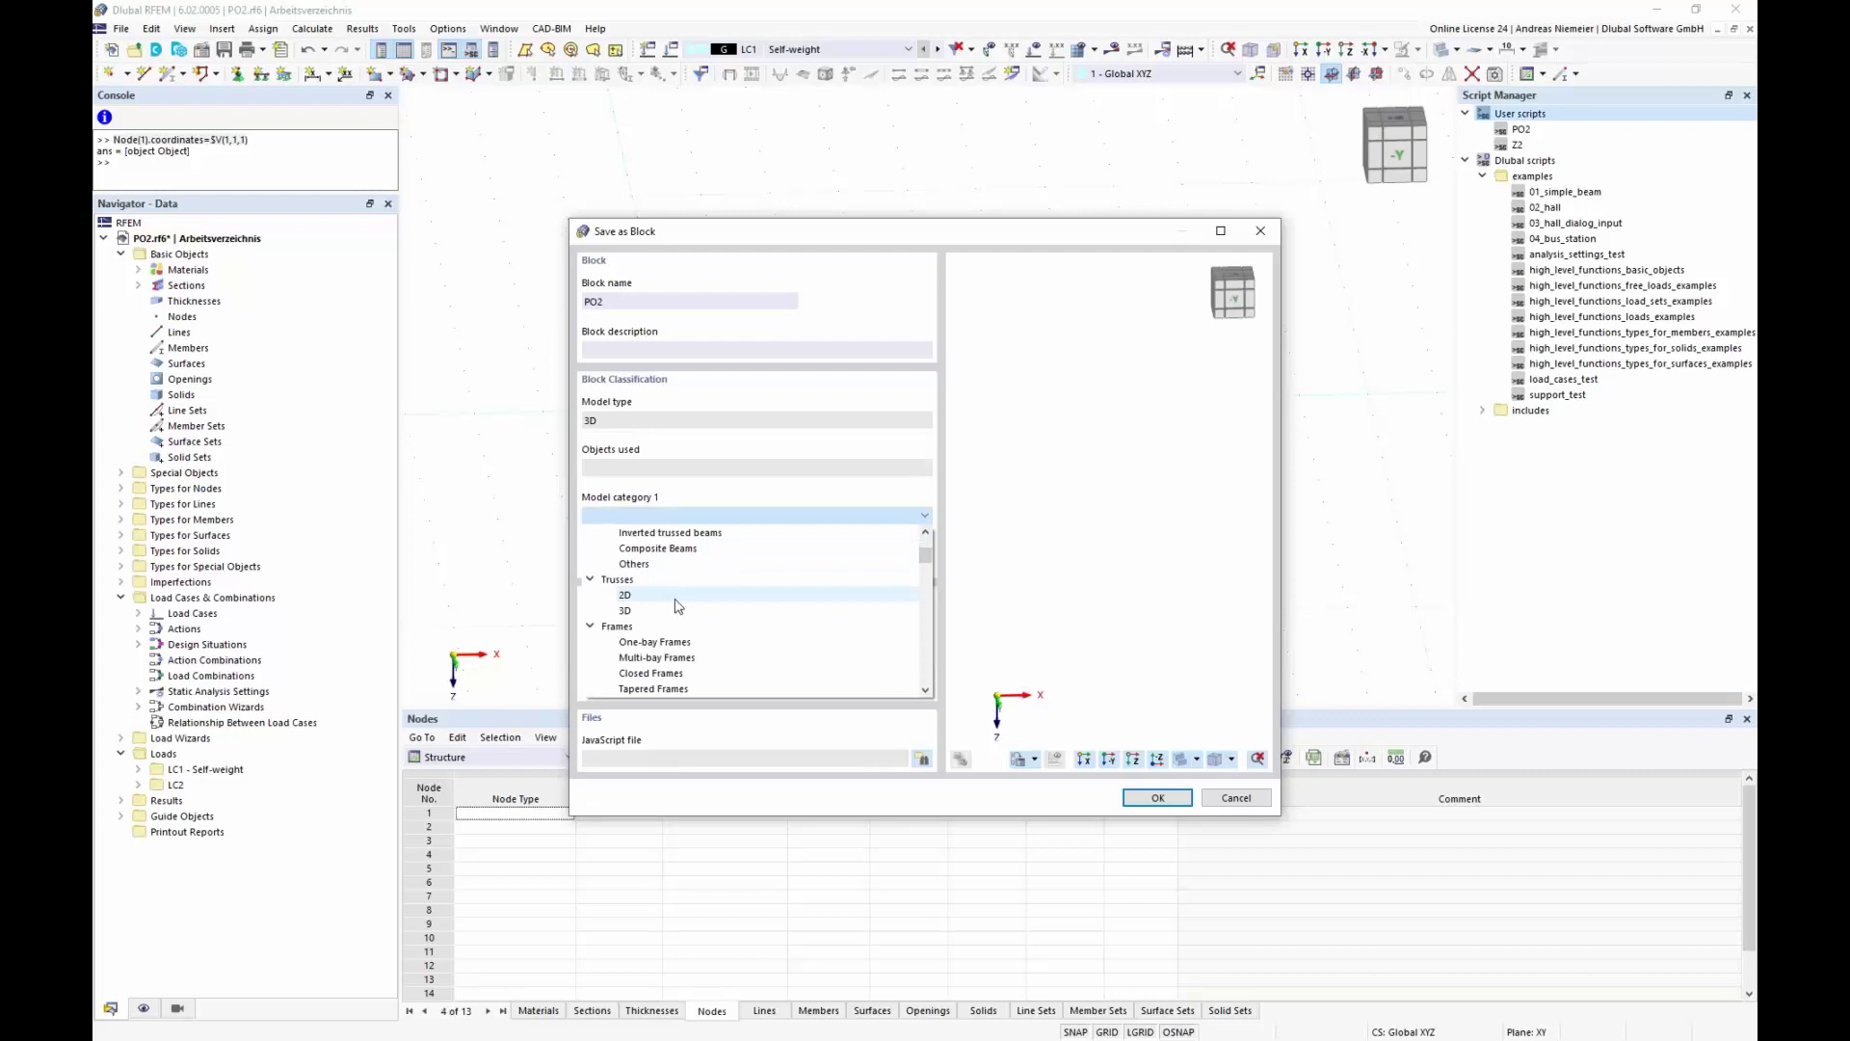
{"action": "scroll", "coordinate": [674, 602], "scroll_direction": "up", "scroll_amount": 3}
{"action": "left_click", "coordinate": [633, 551]}
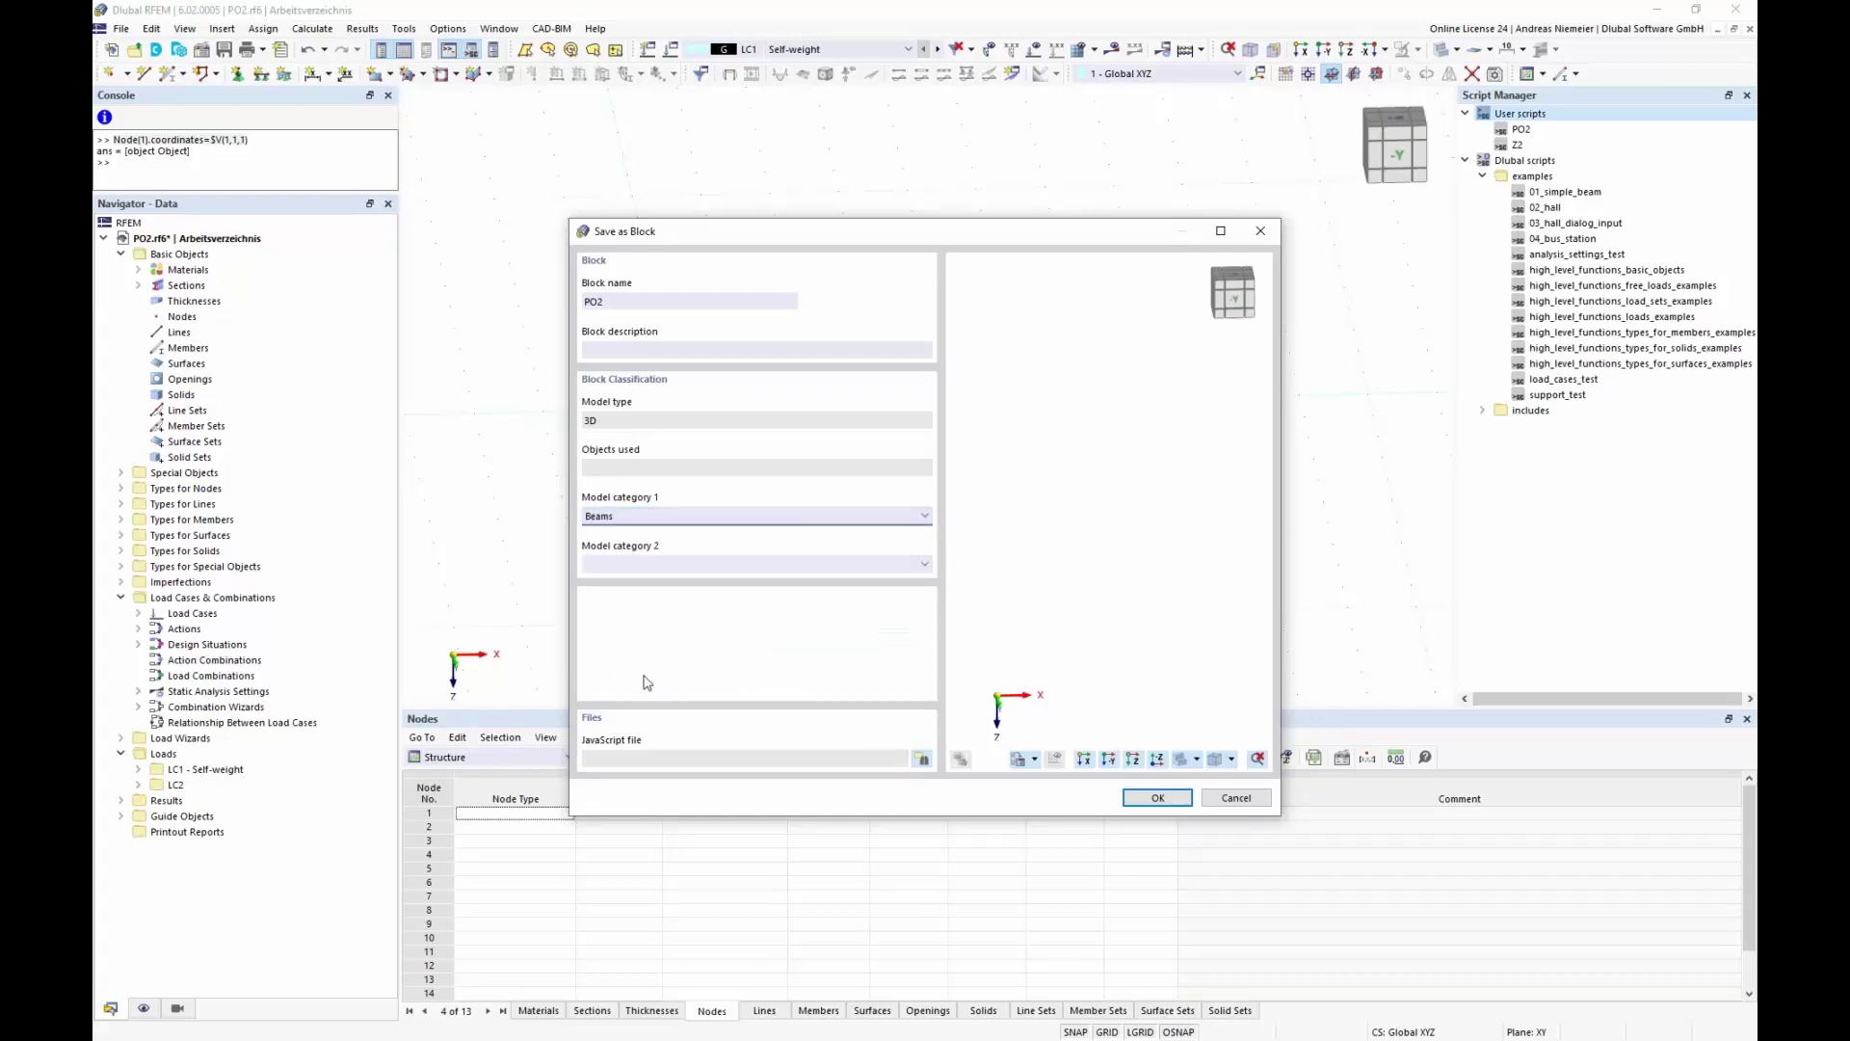
Attach the PO2 JavaScript file from the Temp folder to the block and save the block
{"action": "left_click", "coordinate": [925, 761]}
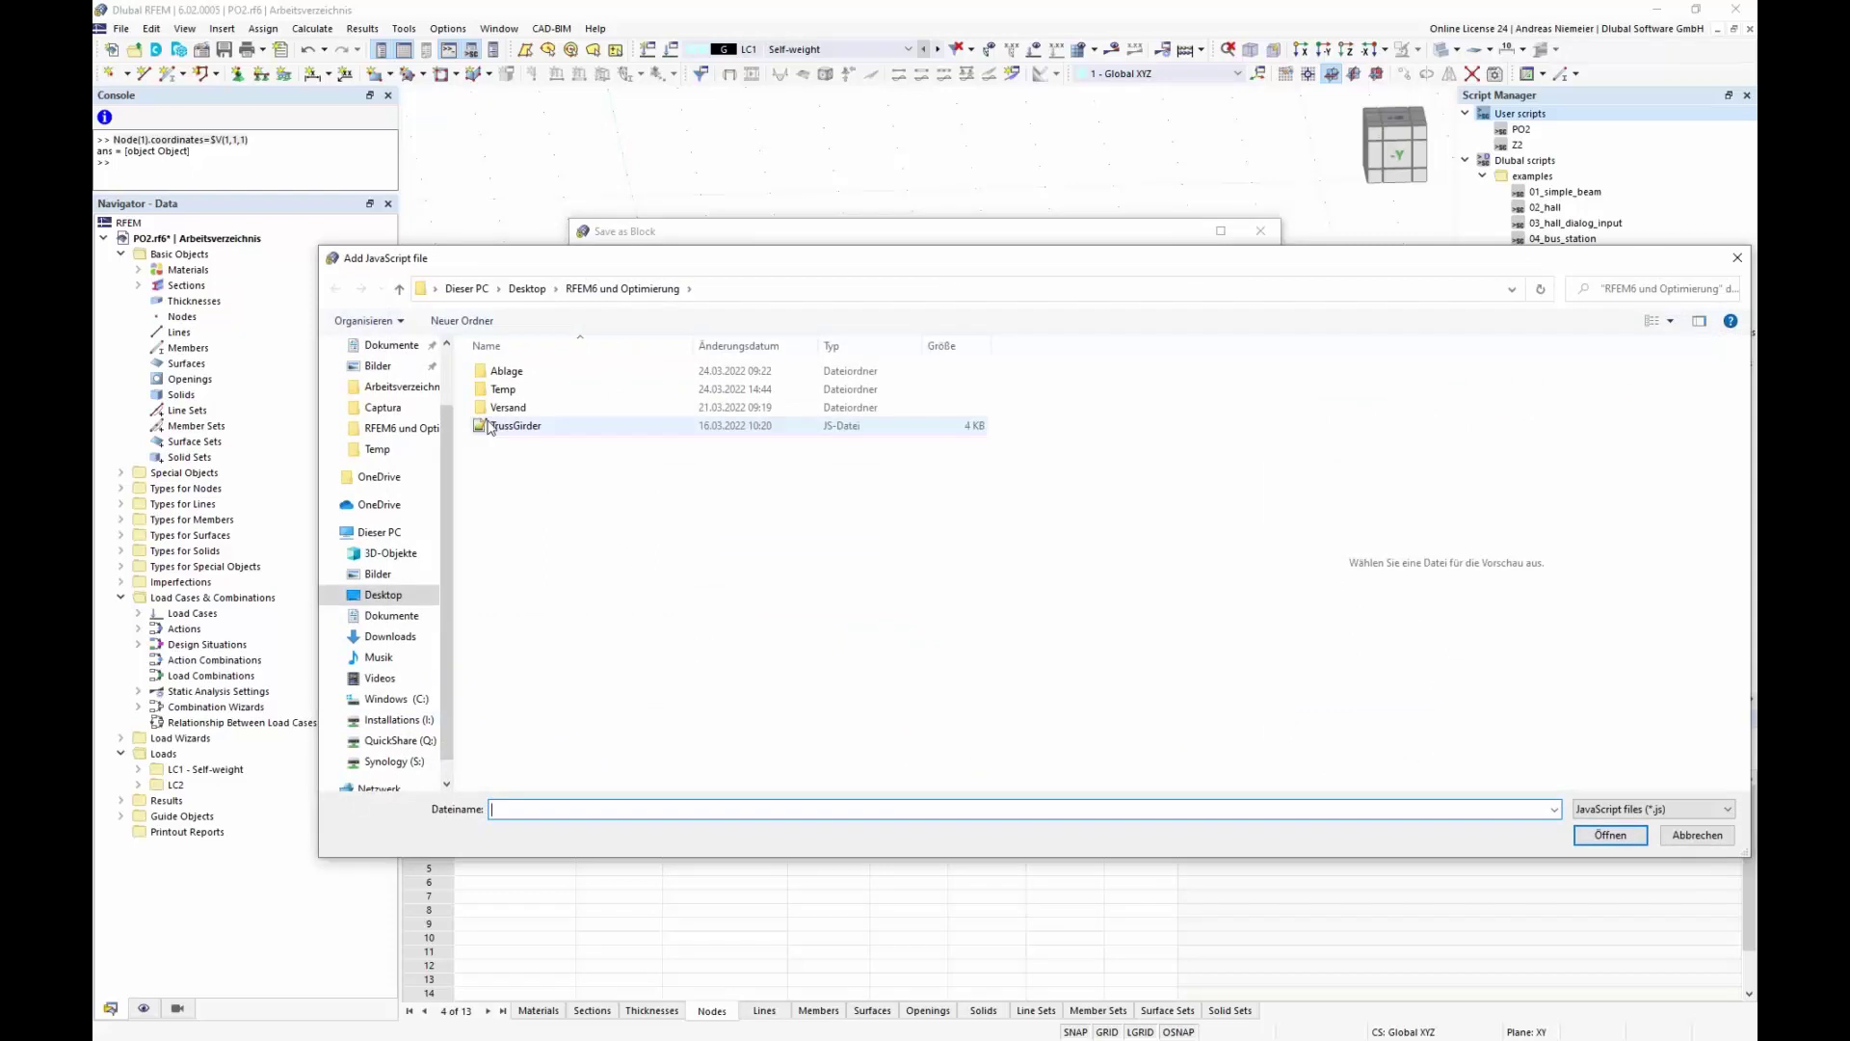
{"action": "double_click", "coordinate": [503, 388]}
{"action": "left_click", "coordinate": [500, 371]}
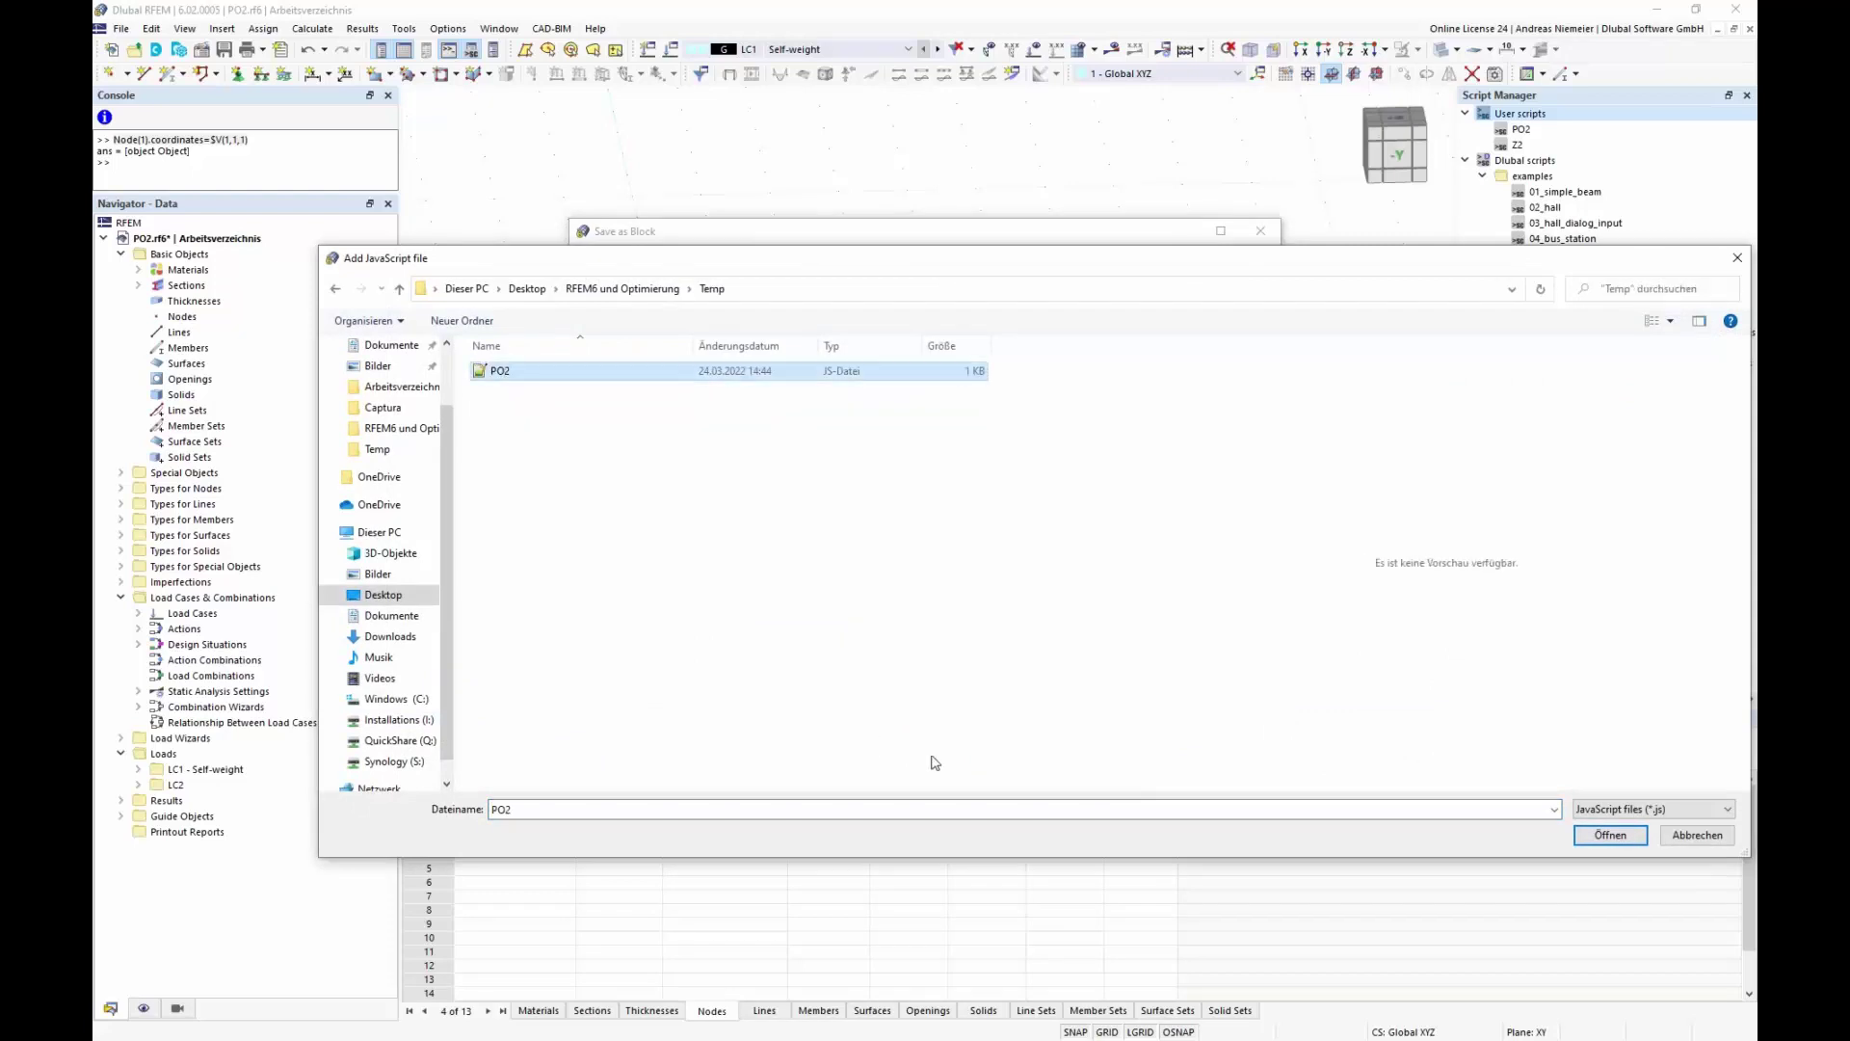
{"action": "left_click", "coordinate": [1611, 840]}
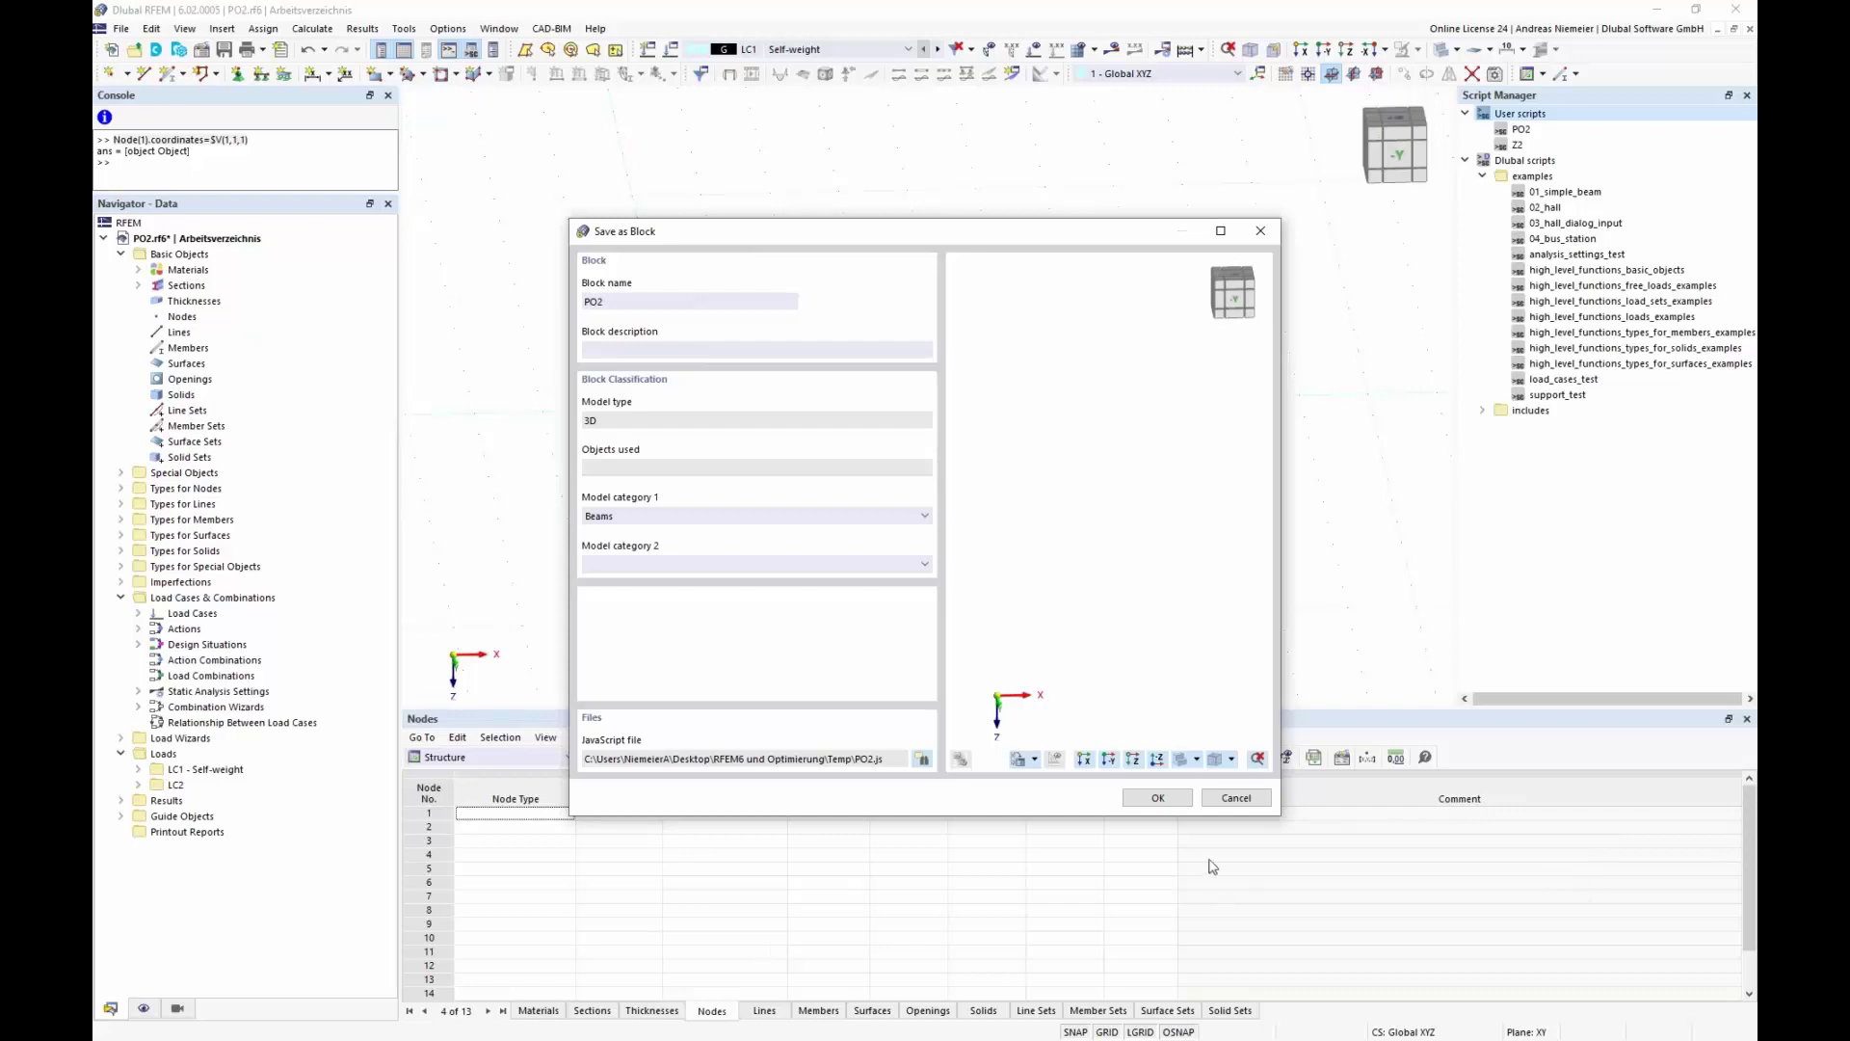
{"action": "left_click", "coordinate": [1157, 799]}
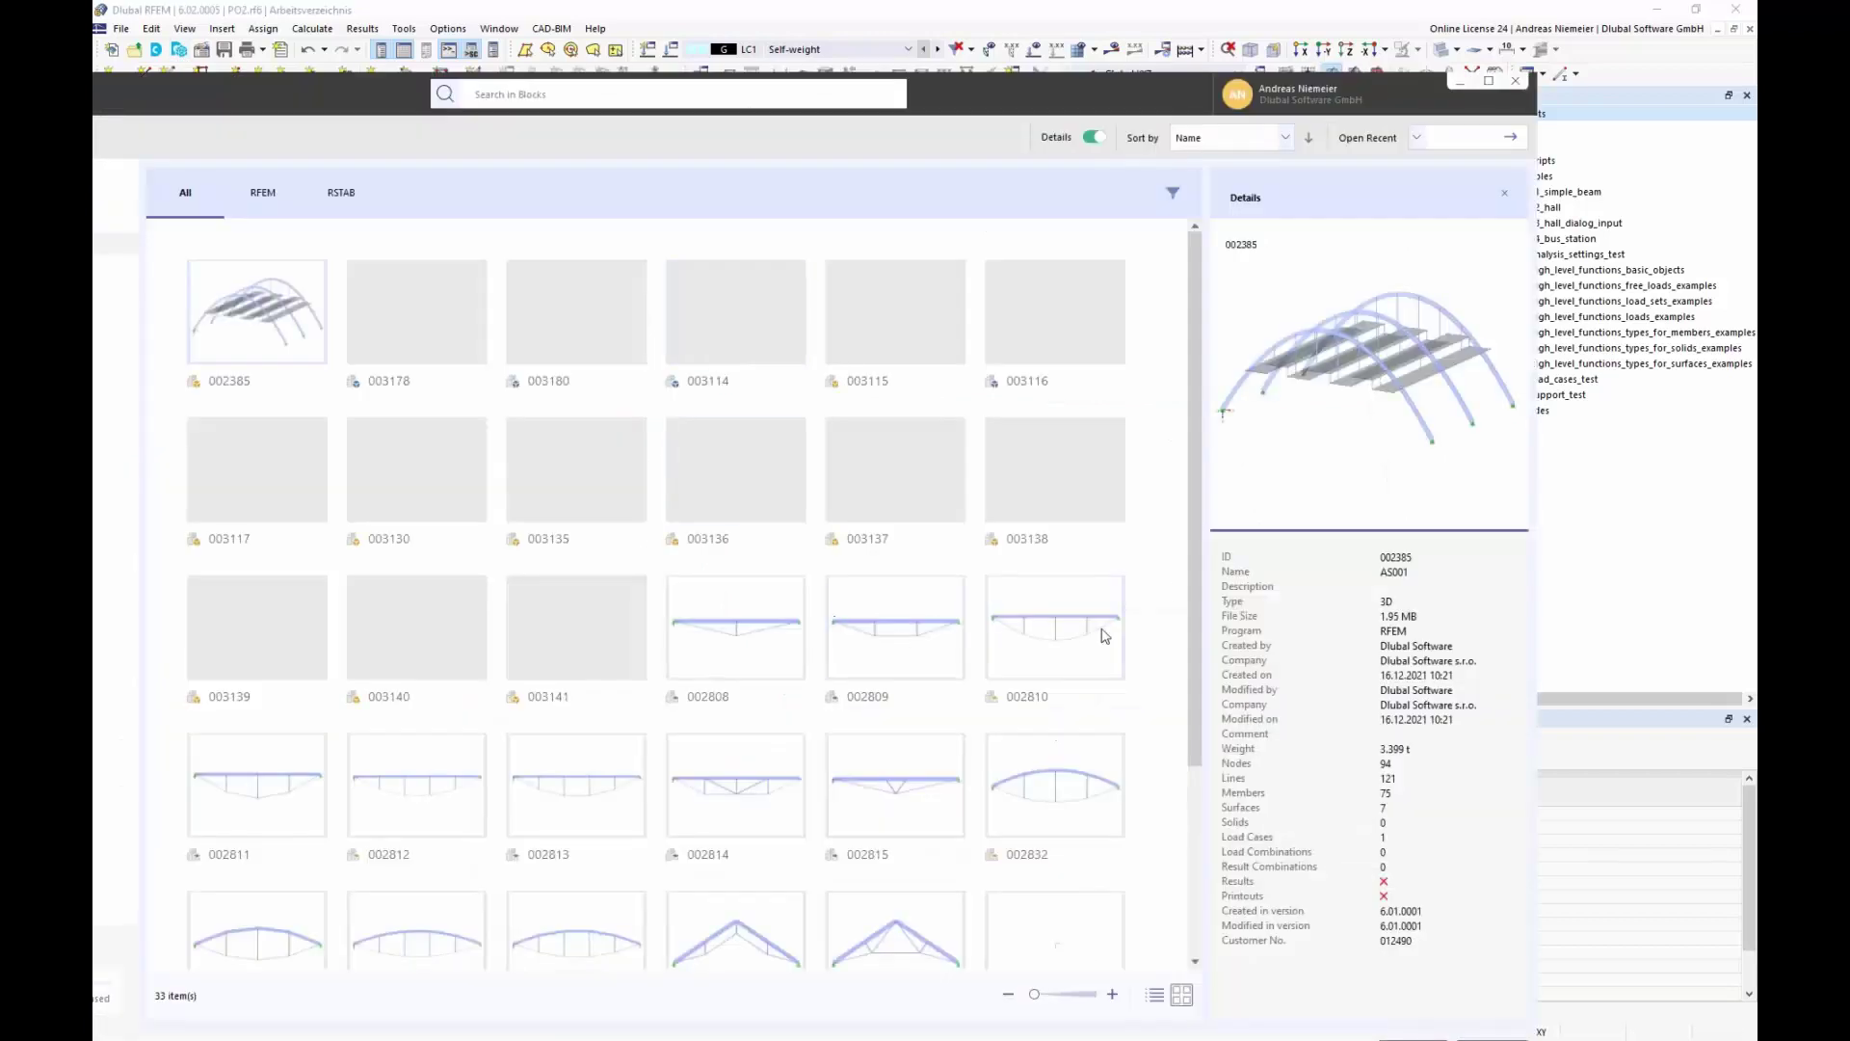
Show the block library as a list and open the PO2 block for insertion
{"action": "scroll", "coordinate": [1204, 538], "scroll_direction": "down", "scroll_amount": 3}
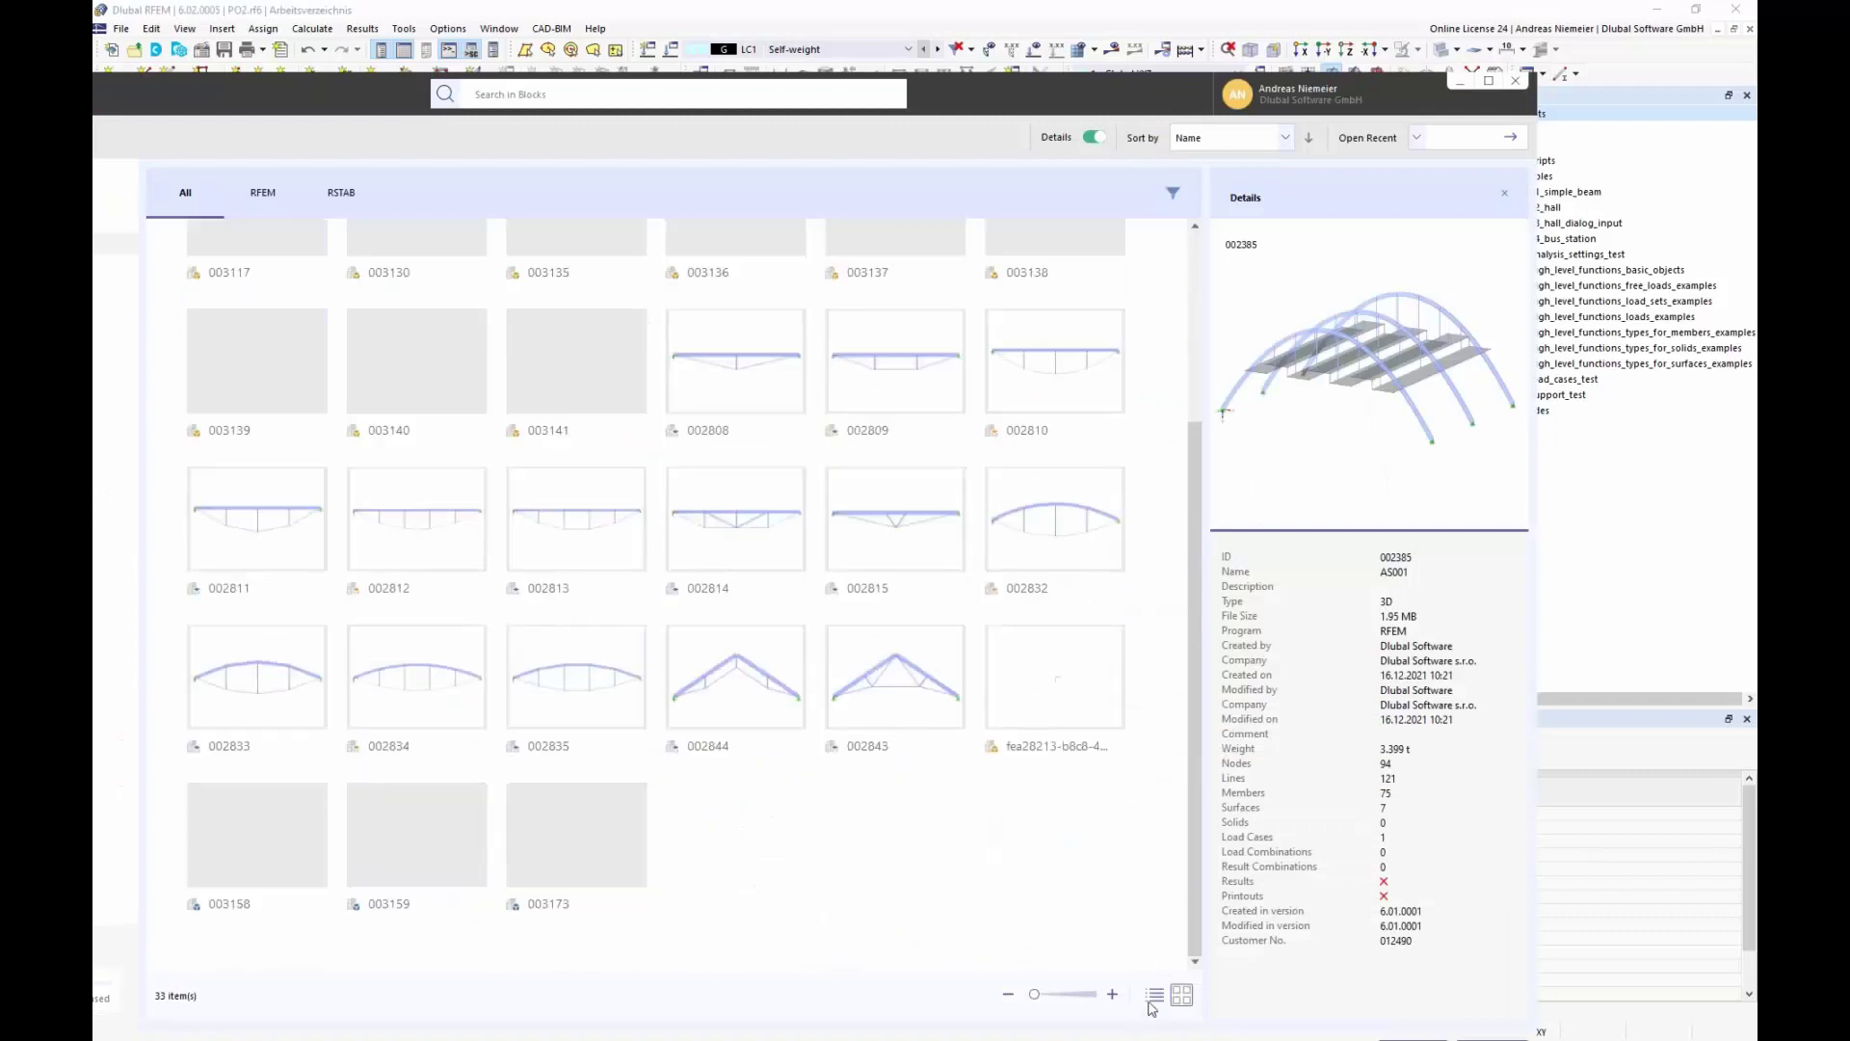
{"action": "left_click", "coordinate": [1155, 994]}
{"action": "scroll", "coordinate": [489, 812], "scroll_direction": "down", "scroll_amount": 2}
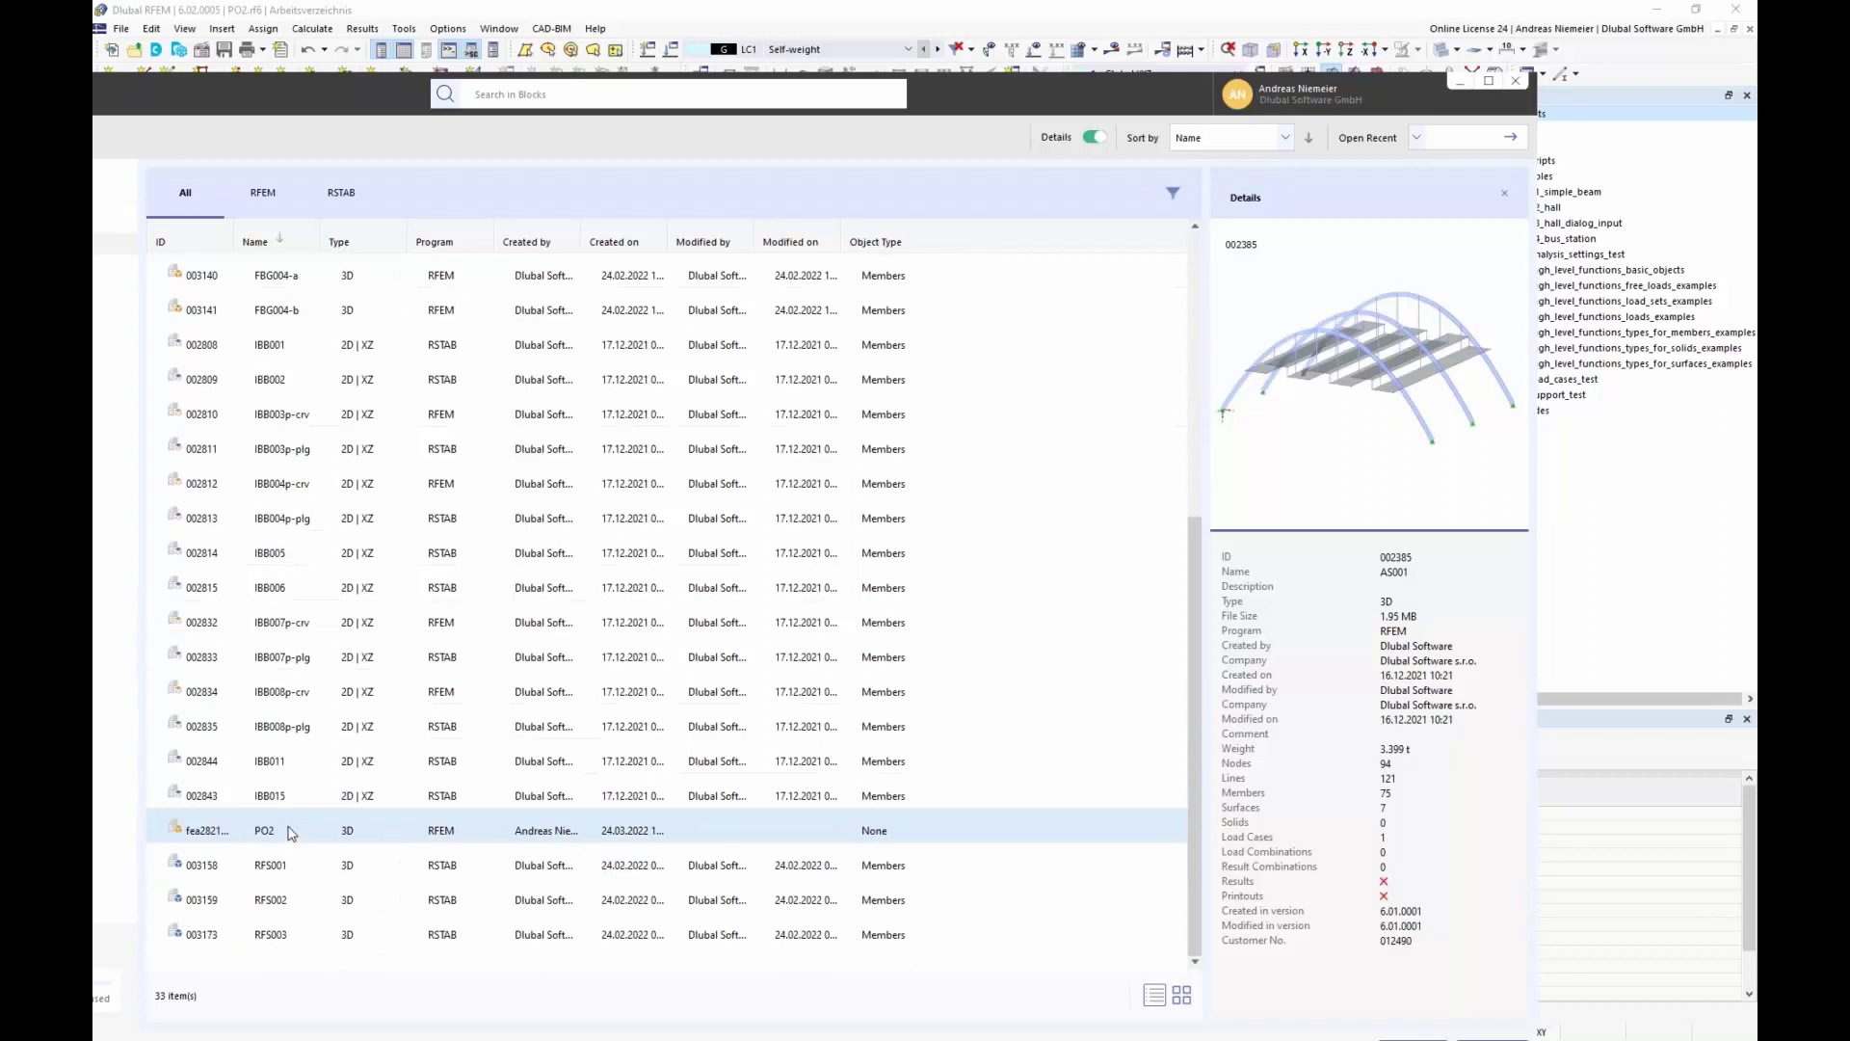
{"action": "double_click", "coordinate": [291, 835]}
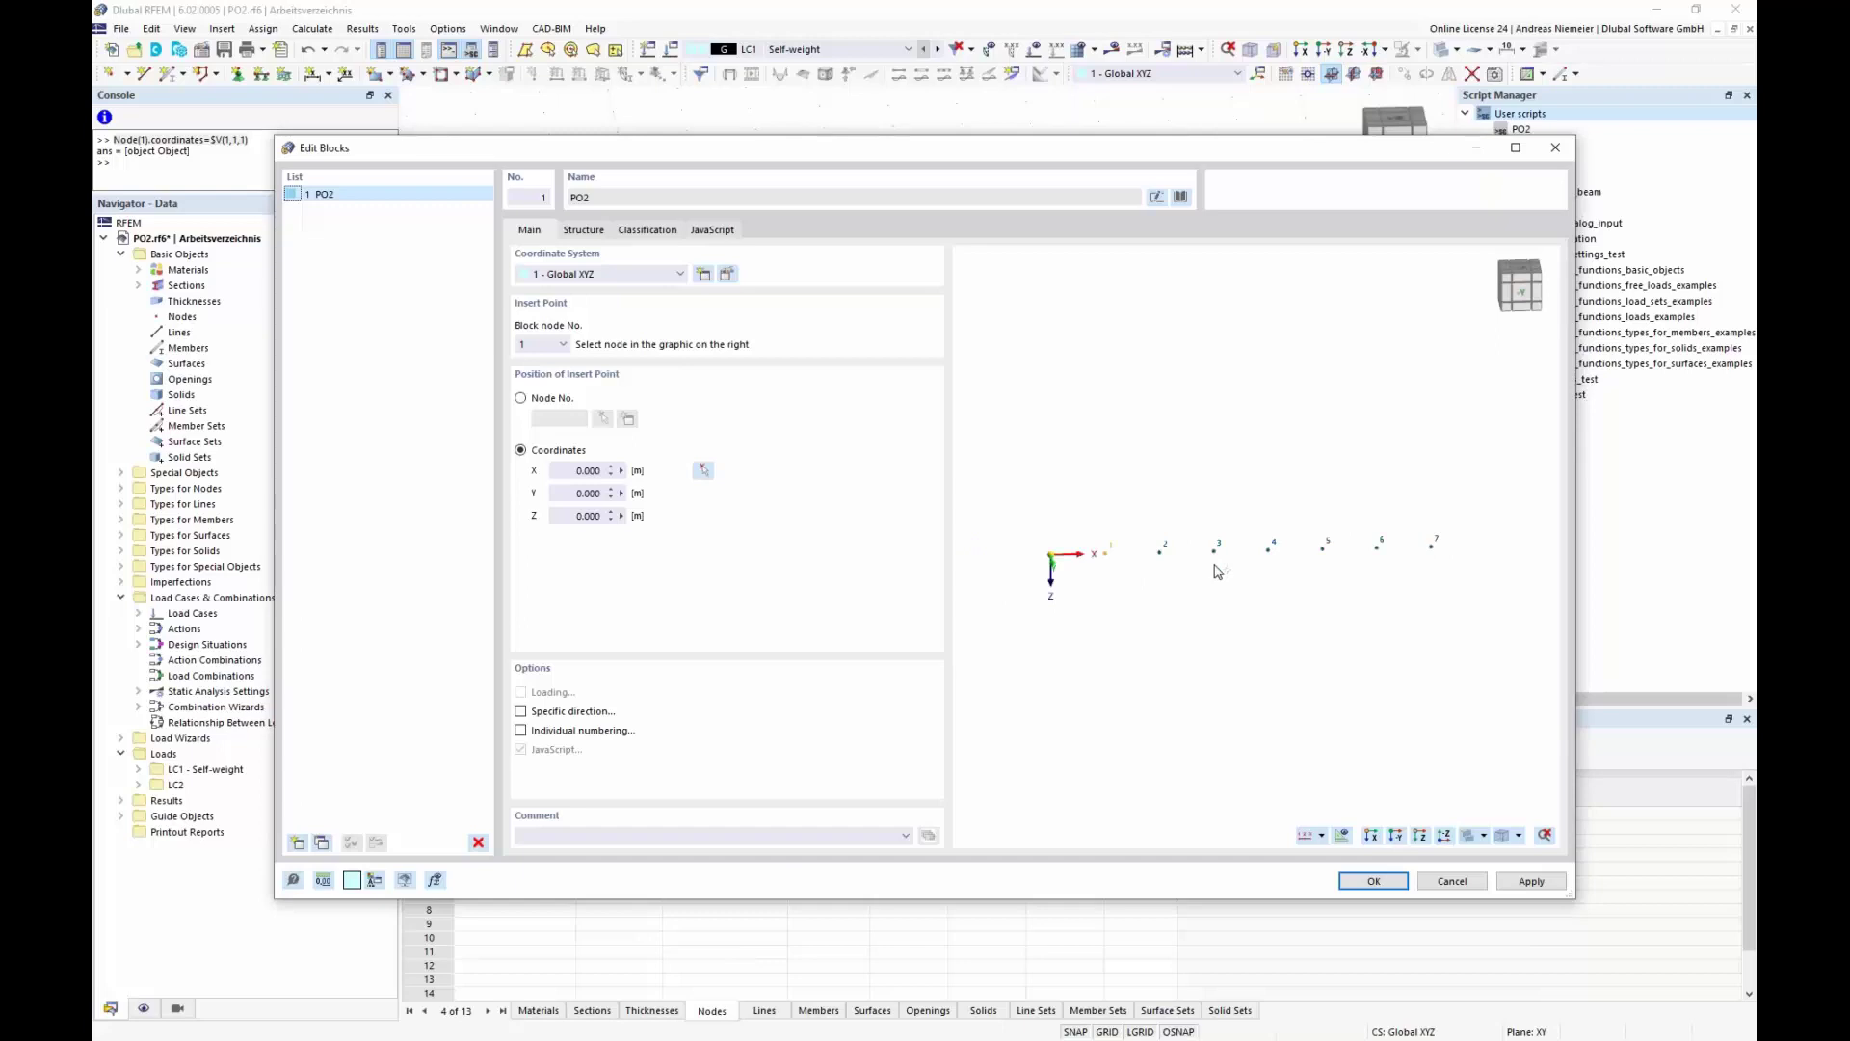
Examine the PO2 block's JavaScript code and structure parameters, and close it without inserting the block
{"action": "left_click", "coordinate": [724, 233]}
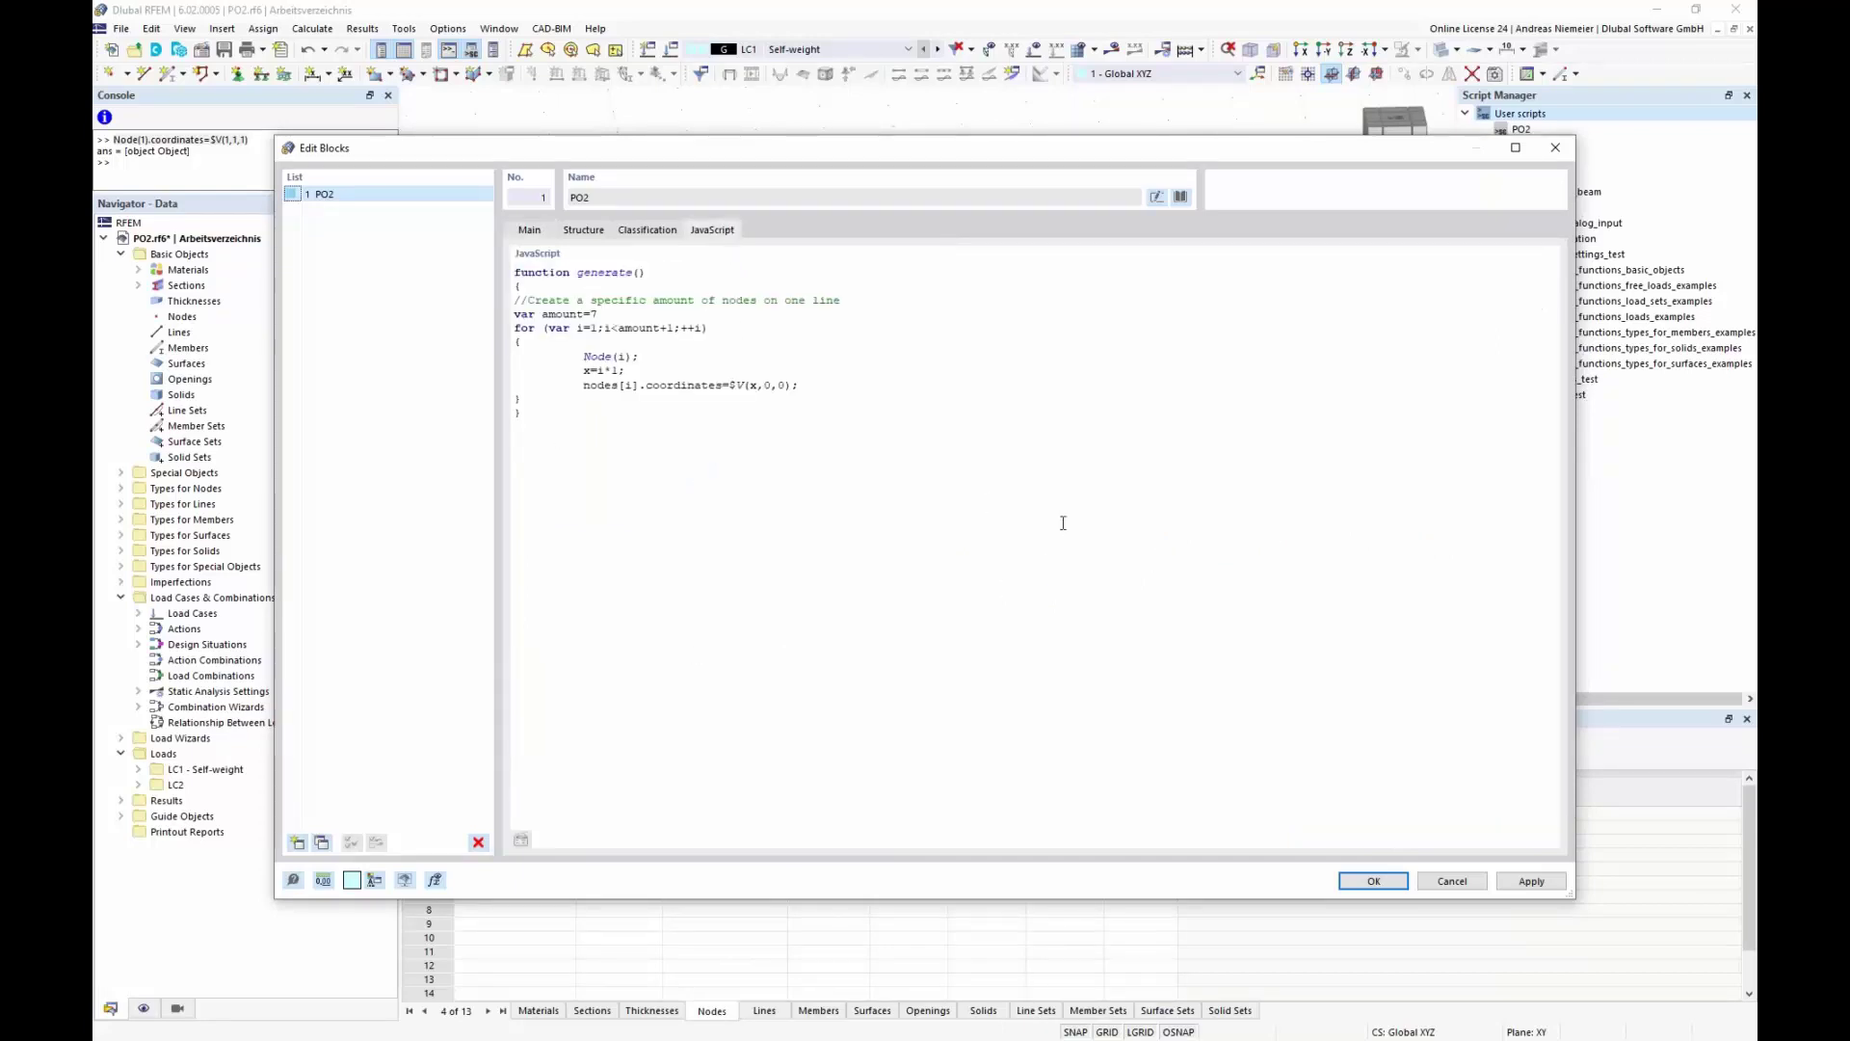
{"action": "left_click", "coordinate": [590, 234]}
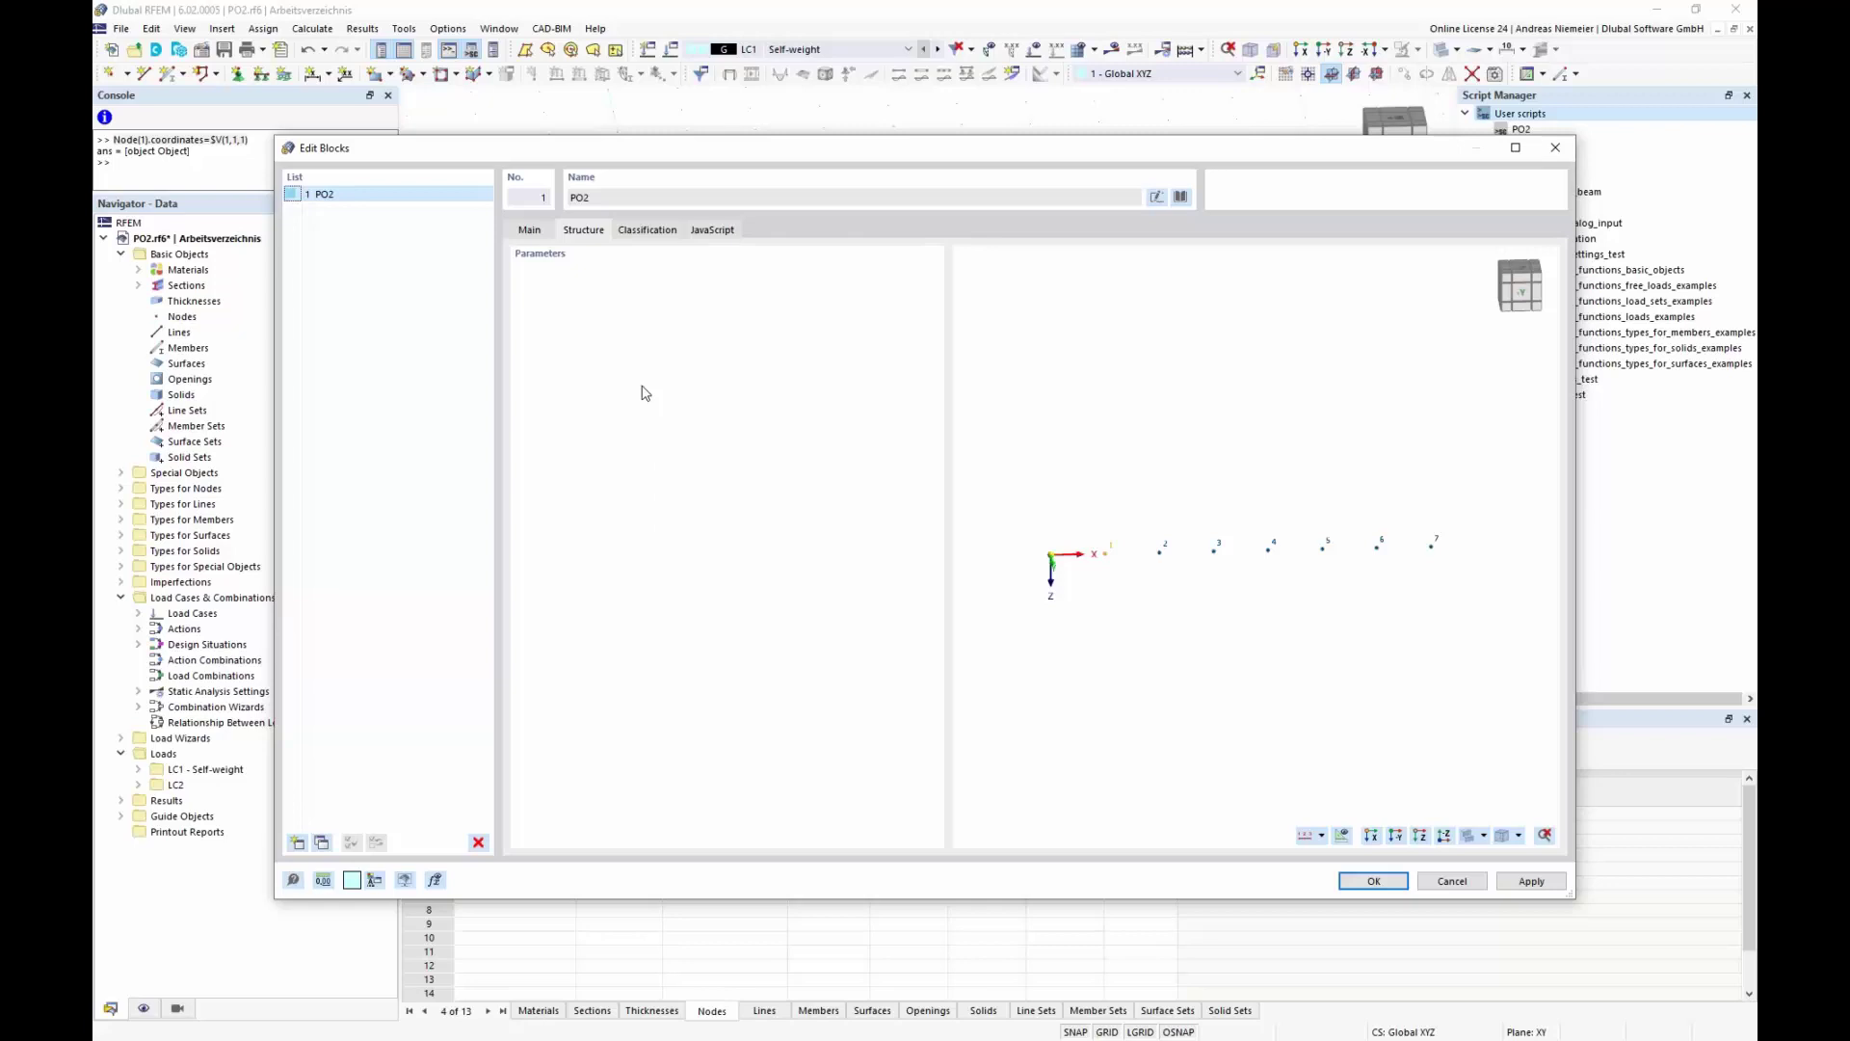
{"action": "left_click", "coordinate": [1453, 880]}
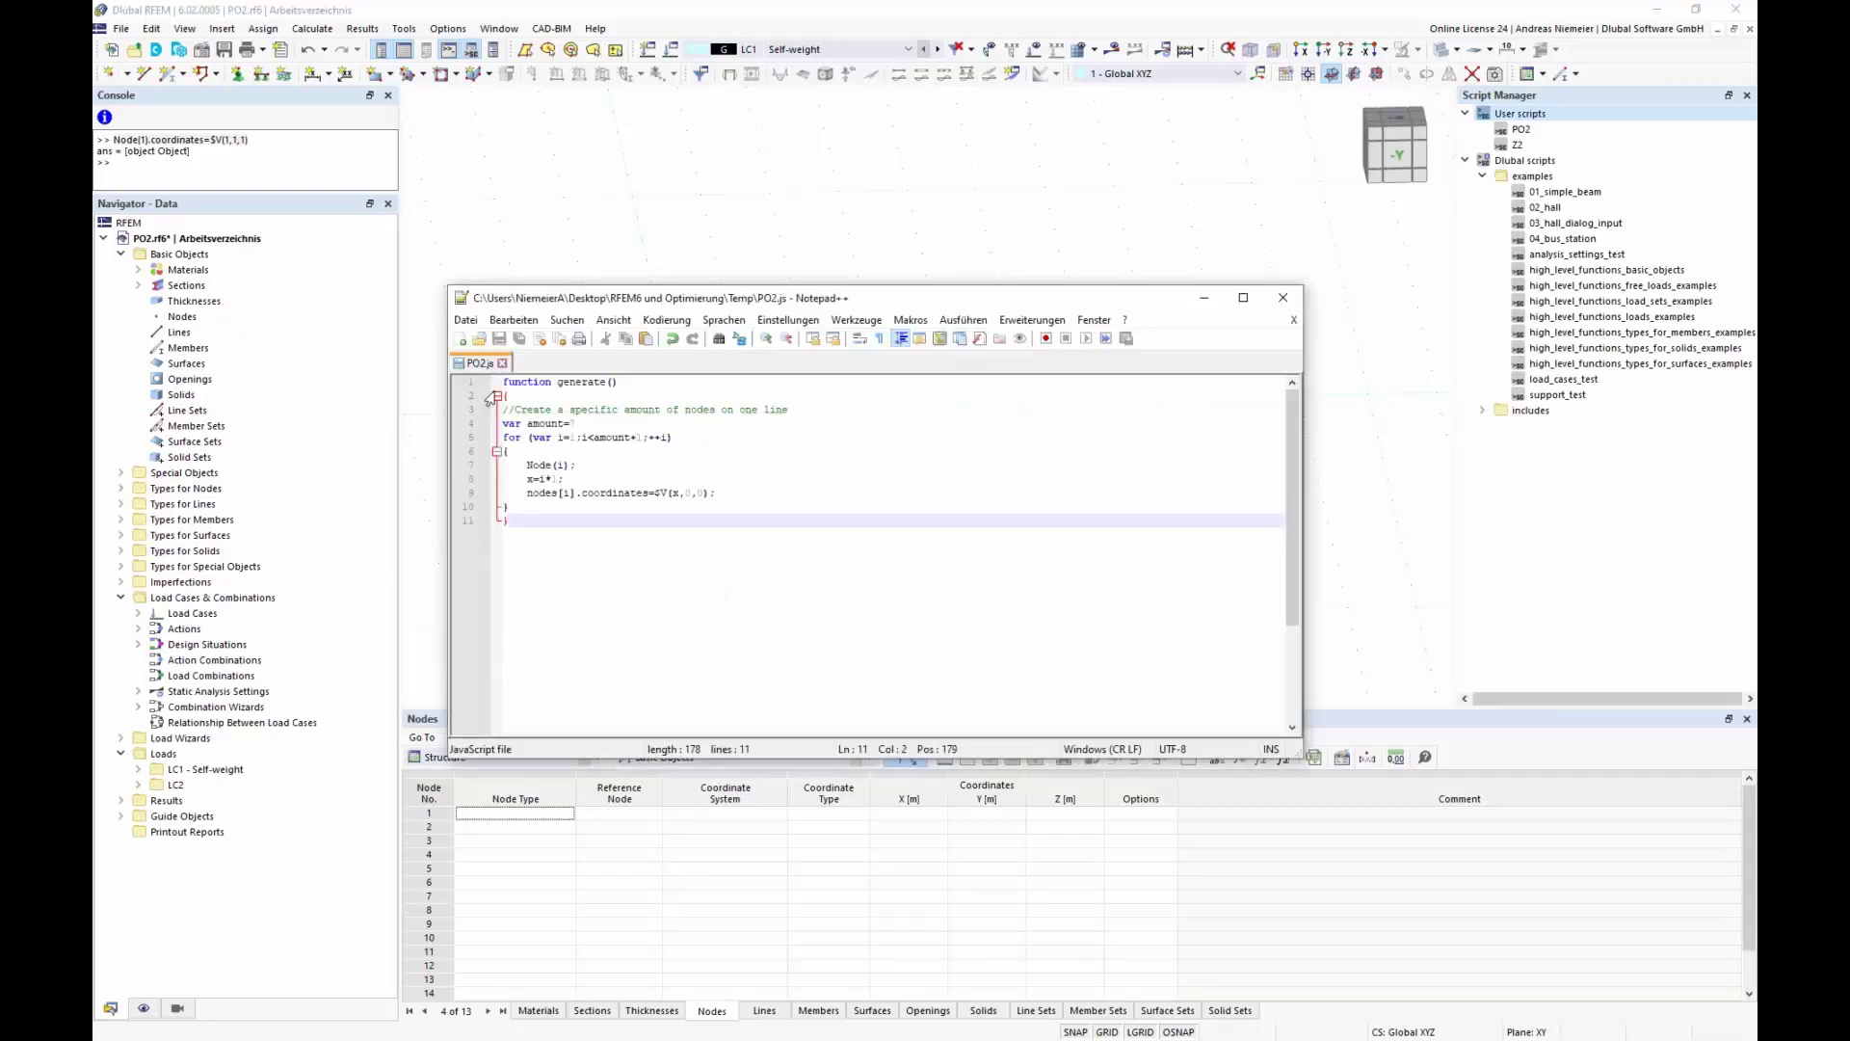
Add an input_data() function above generate() in the PO2.js script, with category("Geometry"); as its first statement
{"action": "left_click", "coordinate": [499, 383]}
{"action": "key", "text": "Return"}
{"action": "key", "text": "Return"}
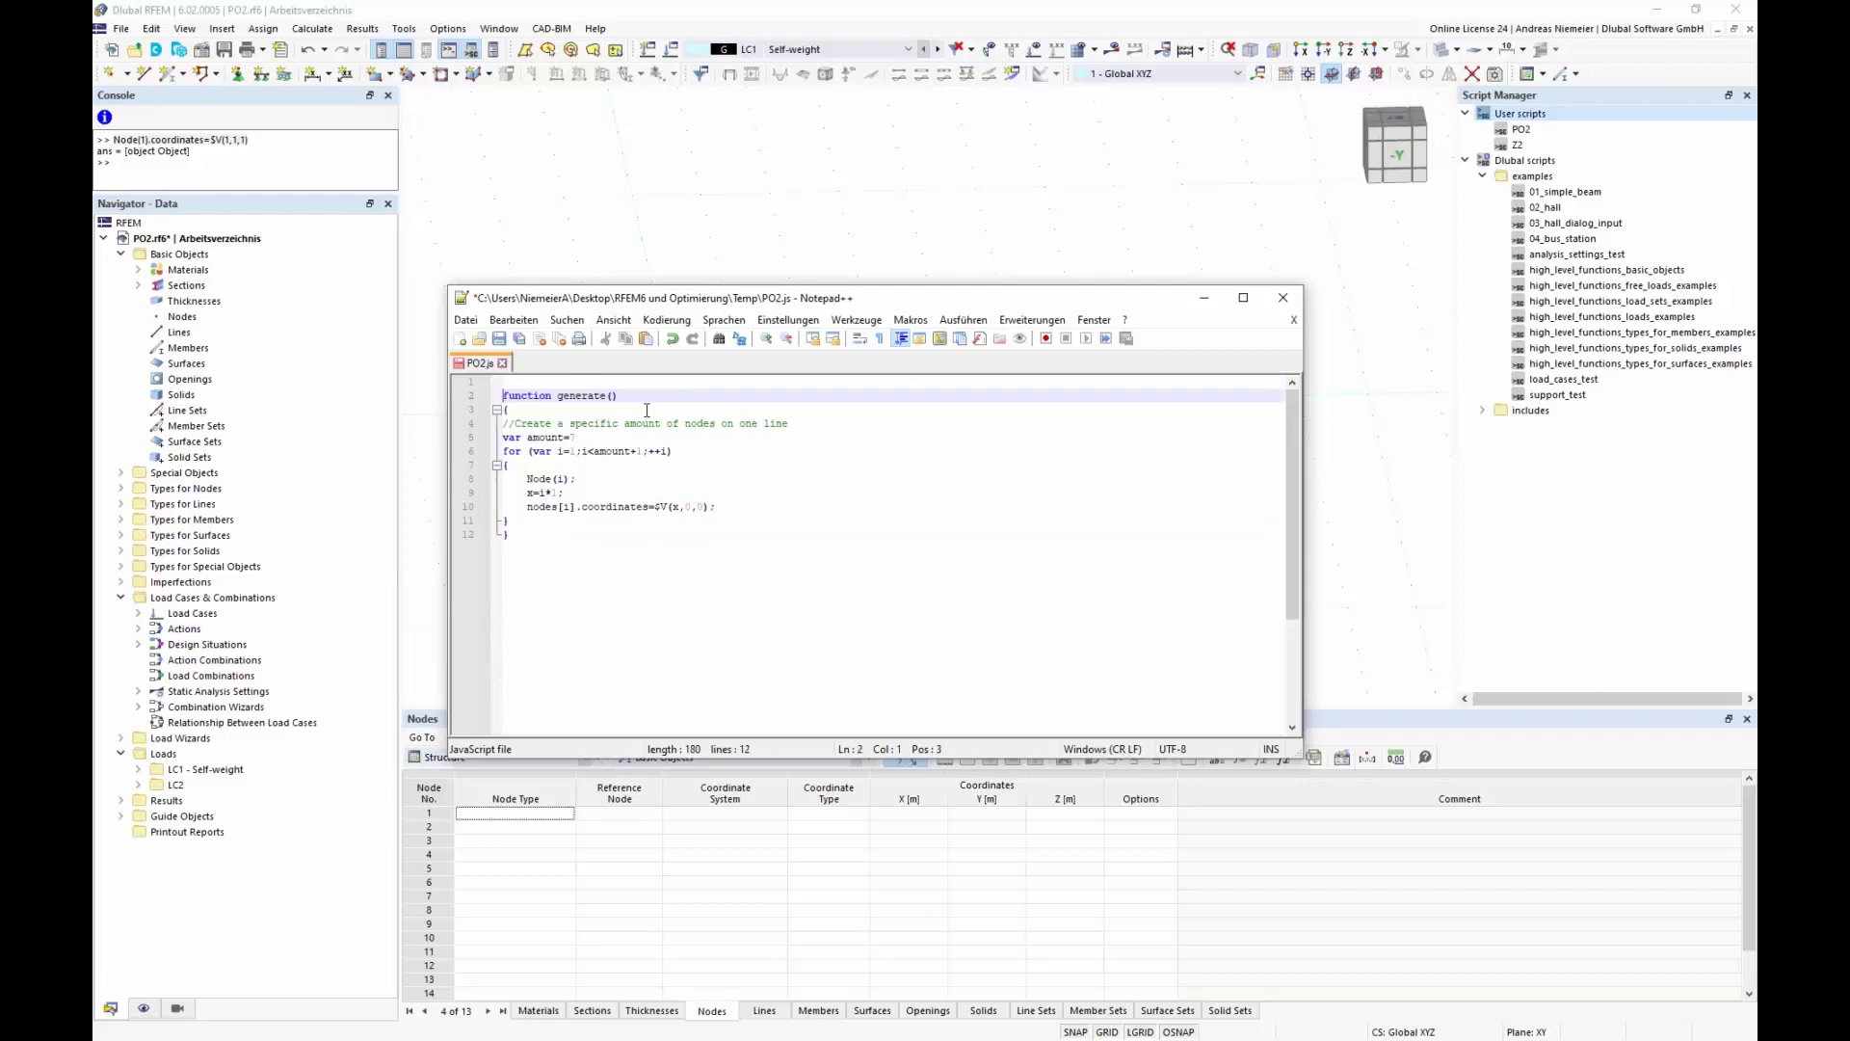
{"action": "key", "text": "Up"}
{"action": "key", "text": "Up"}
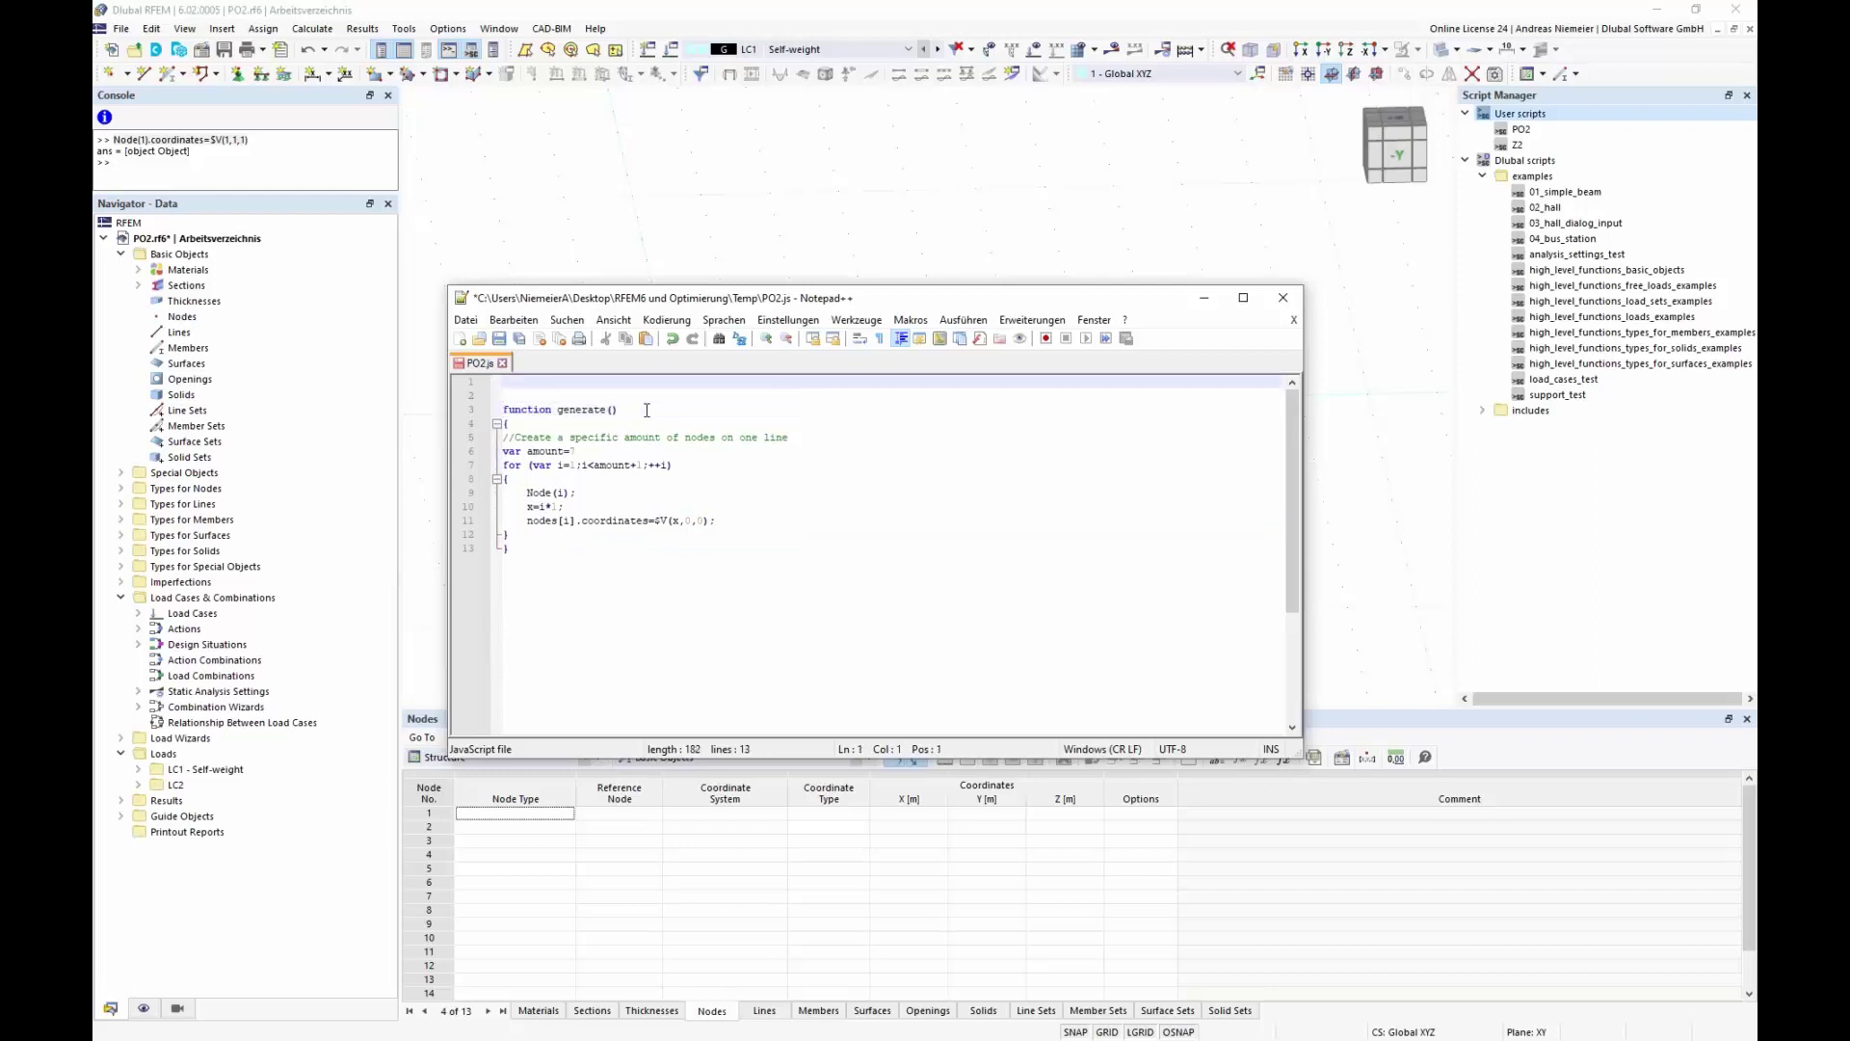
{"action": "type", "text": "functi"}
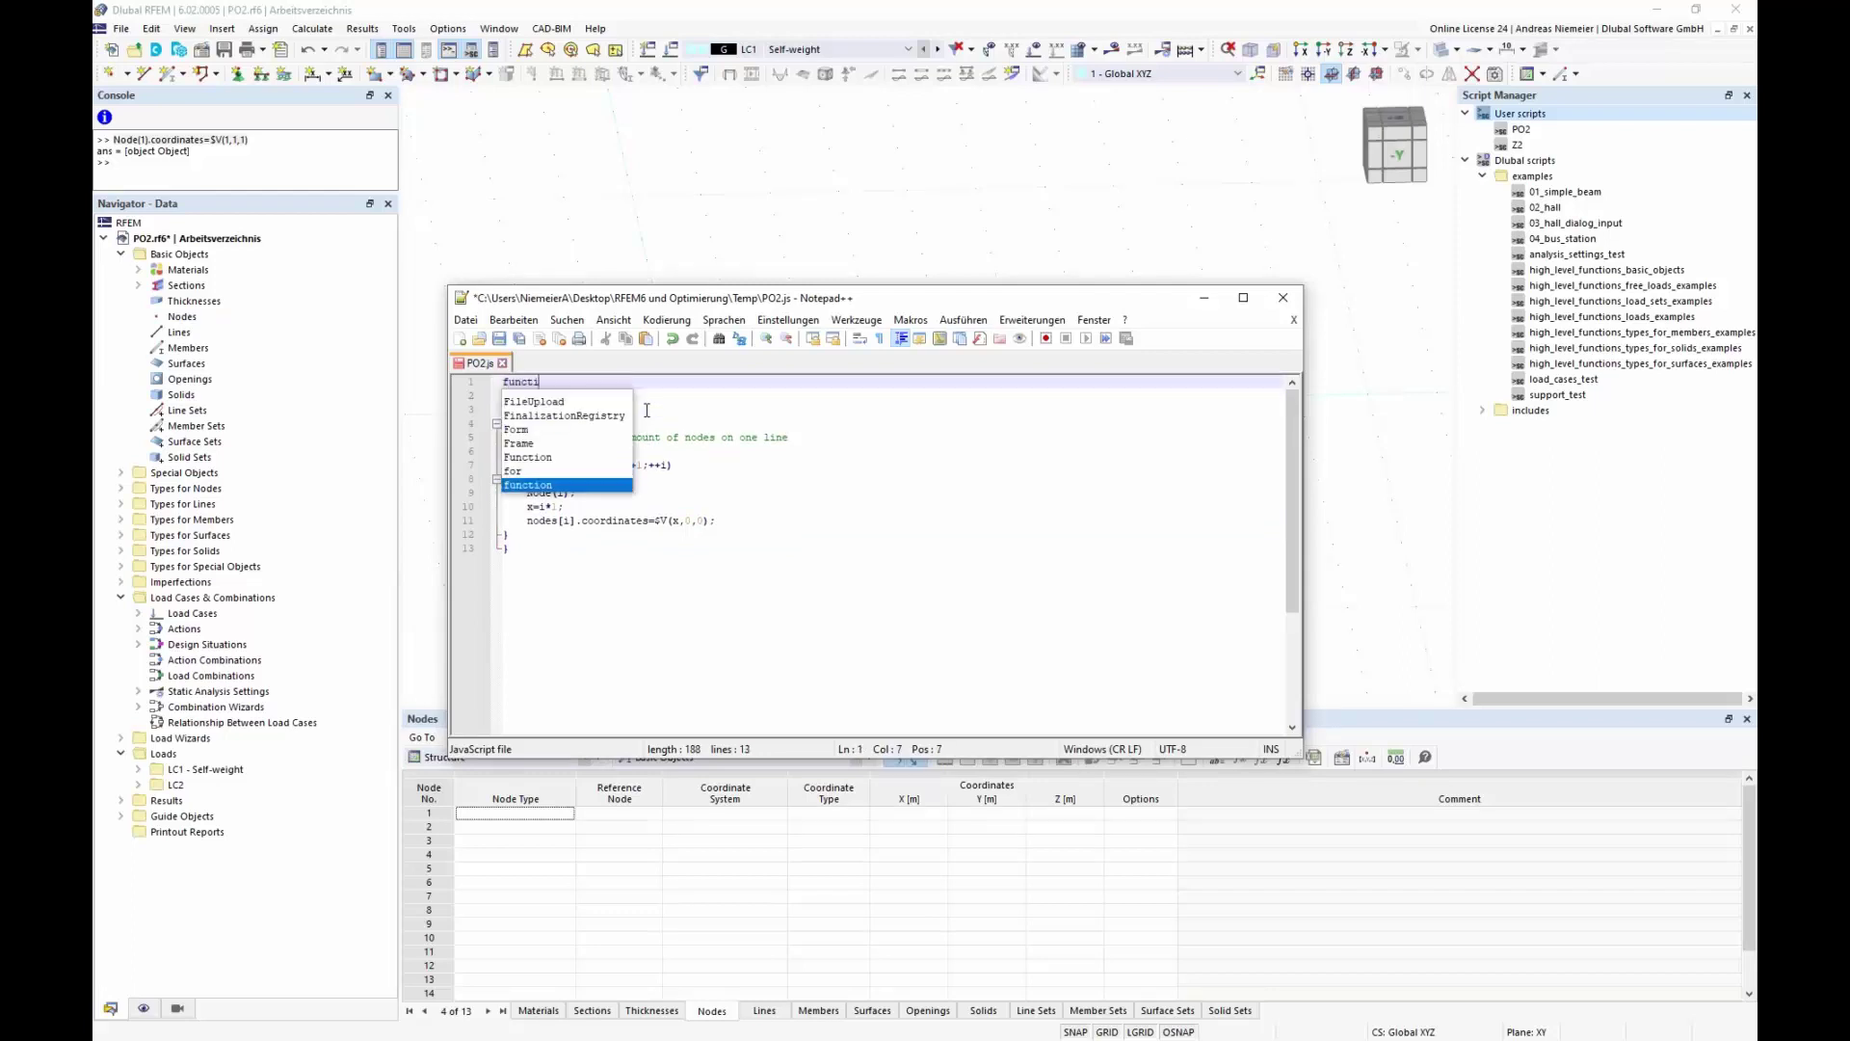
{"action": "type", "text": "on inp"}
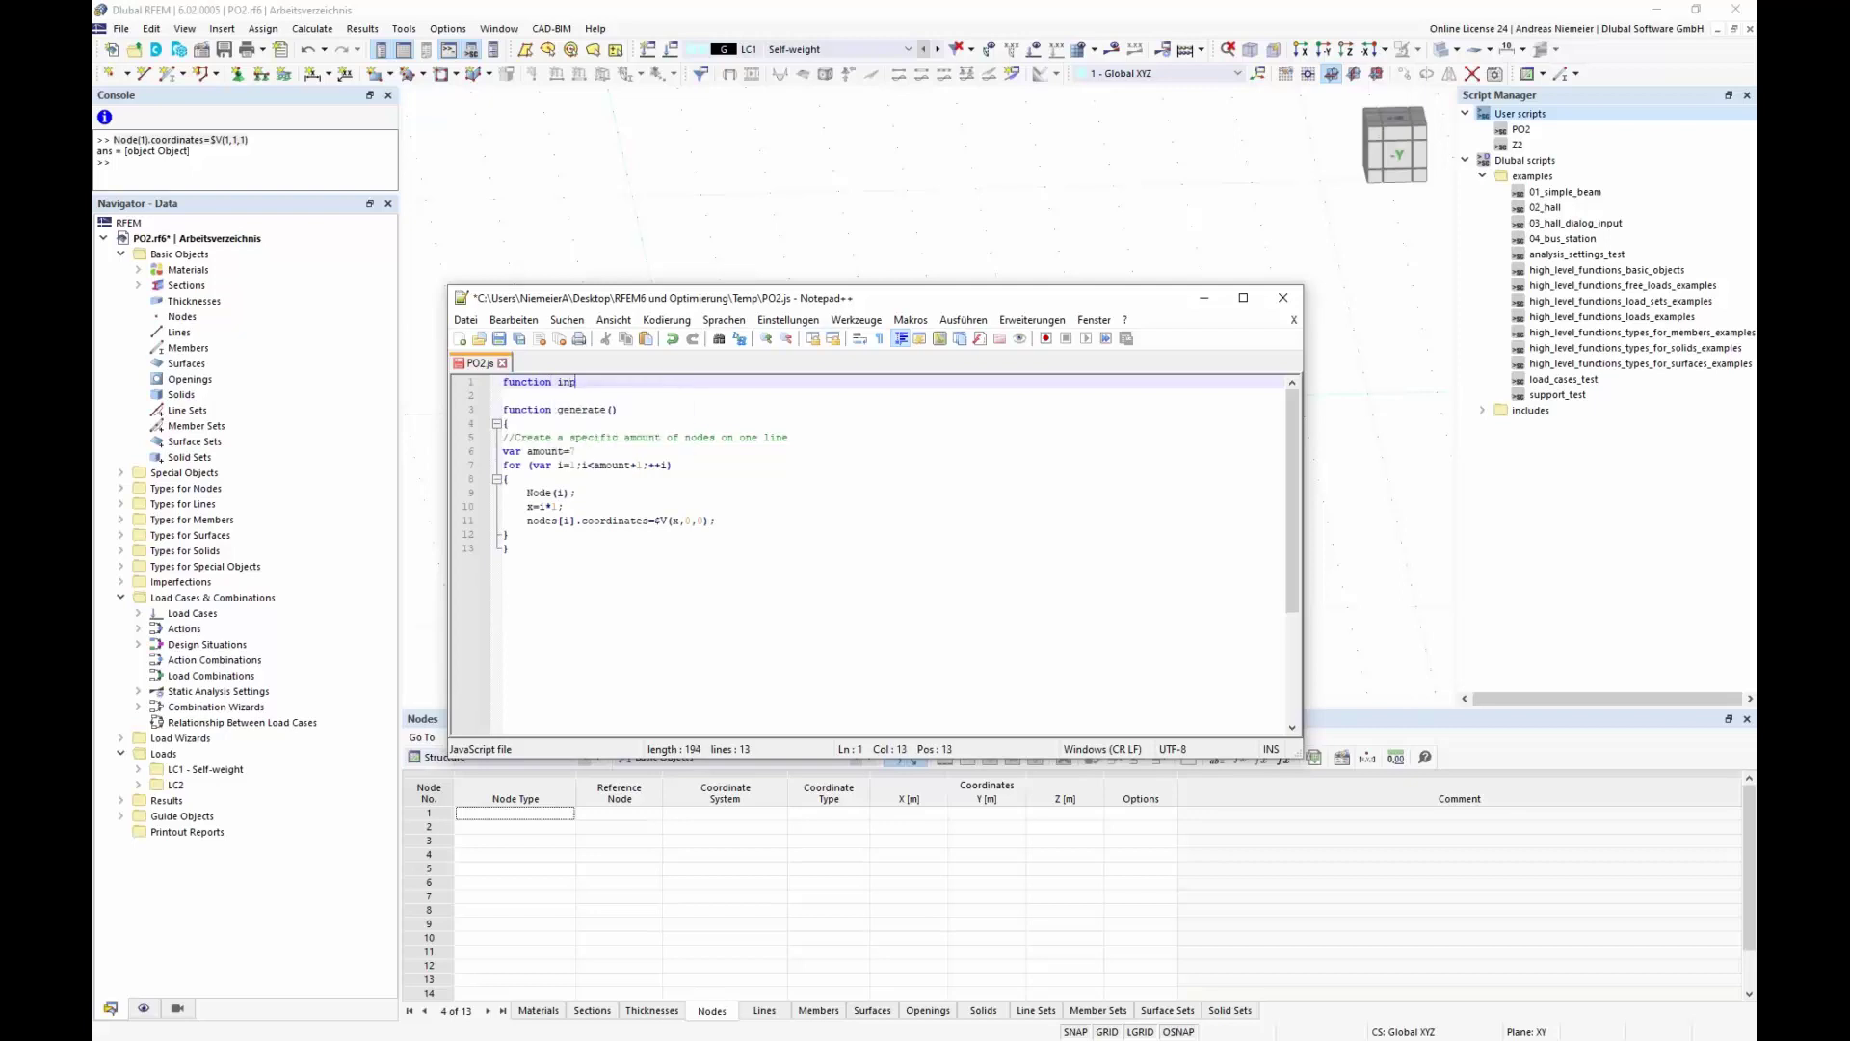
{"action": "type", "text": "ut_data()"}
{"action": "key", "text": "Return"}
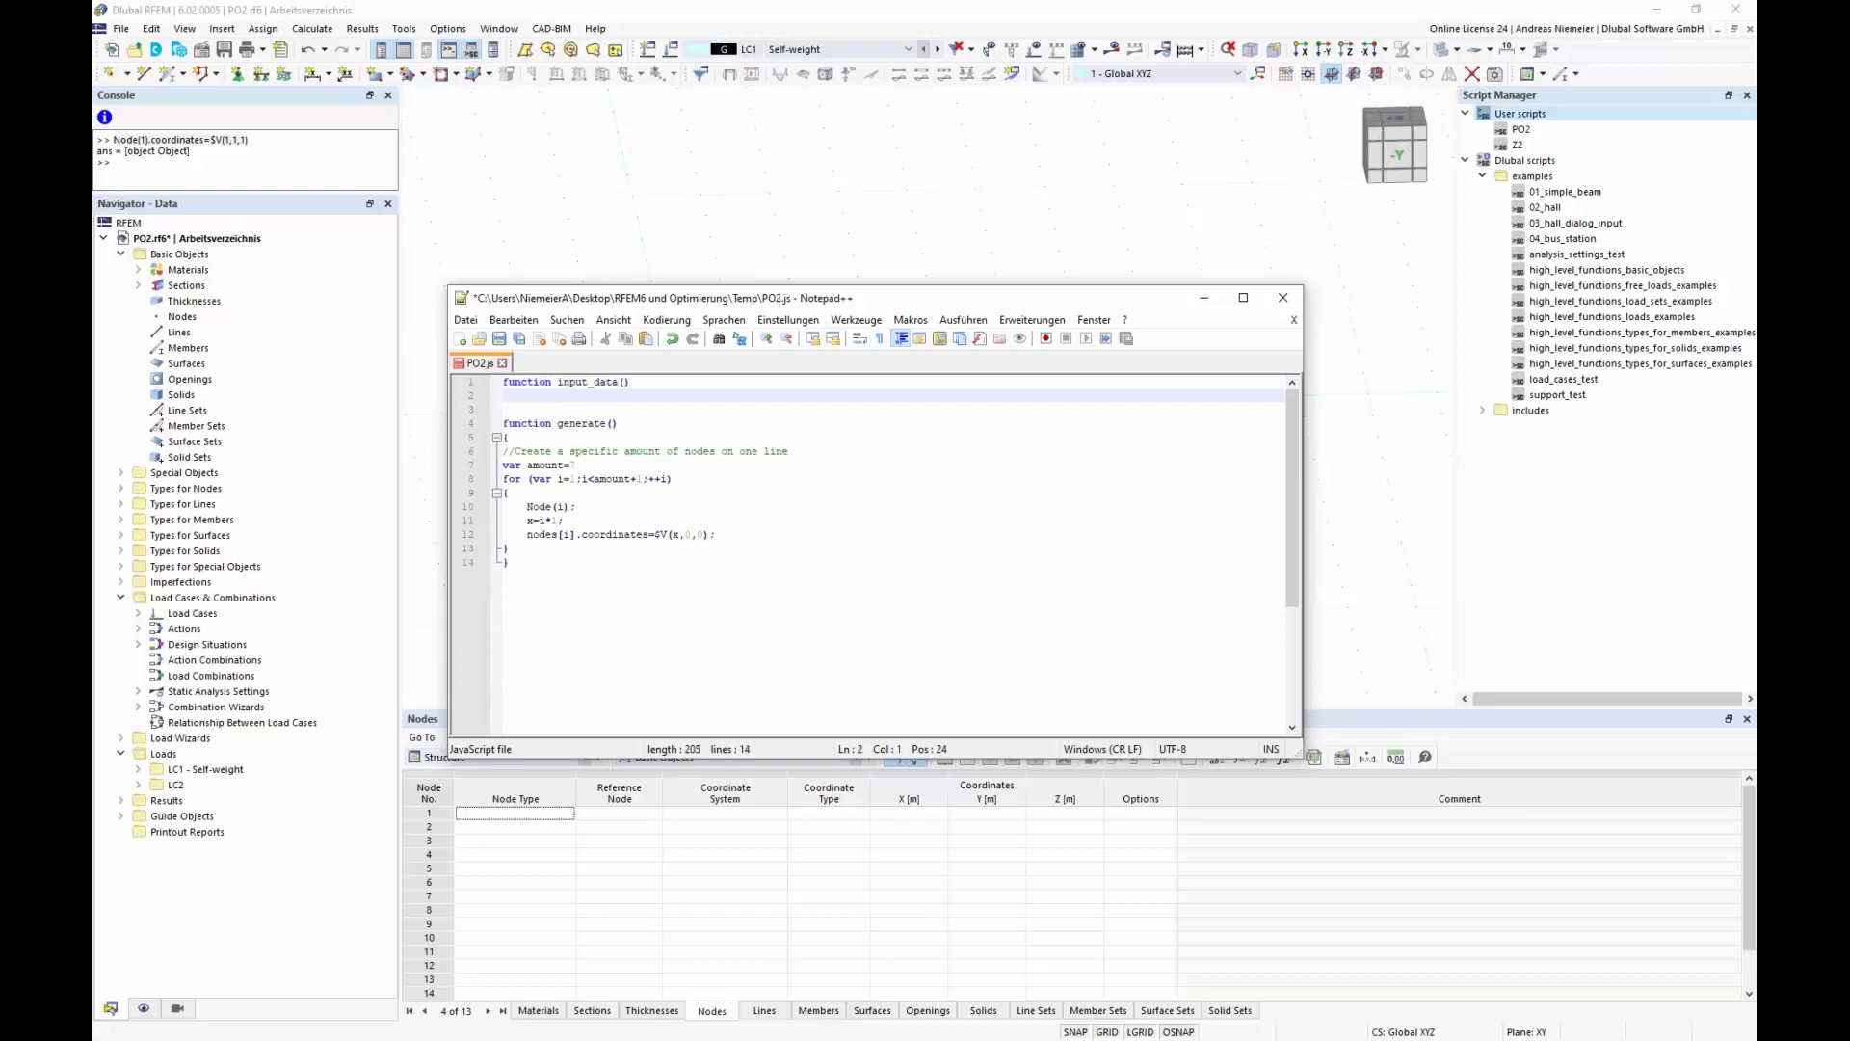
{"action": "type", "text": "{"}
{"action": "key", "text": "Return"}
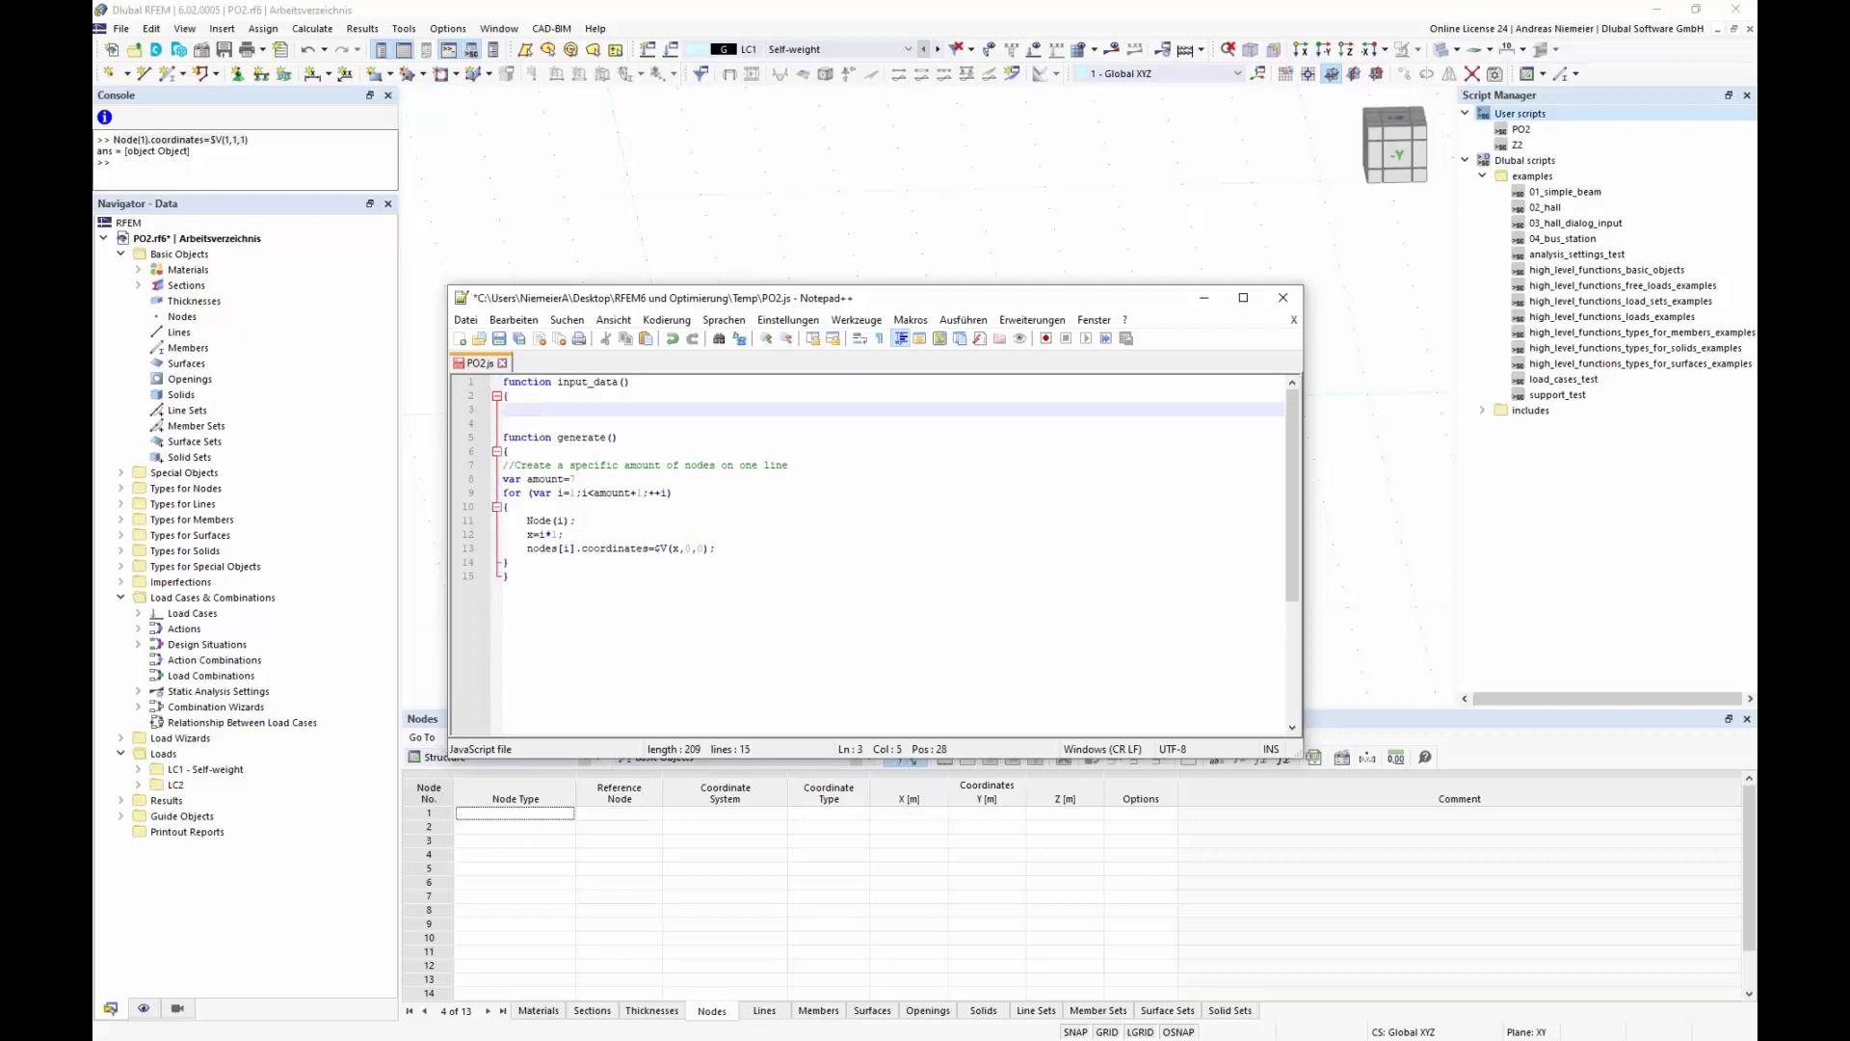
{"action": "type", "text": "category(\"Gemoometry\");"}
{"action": "key", "text": "Return"}
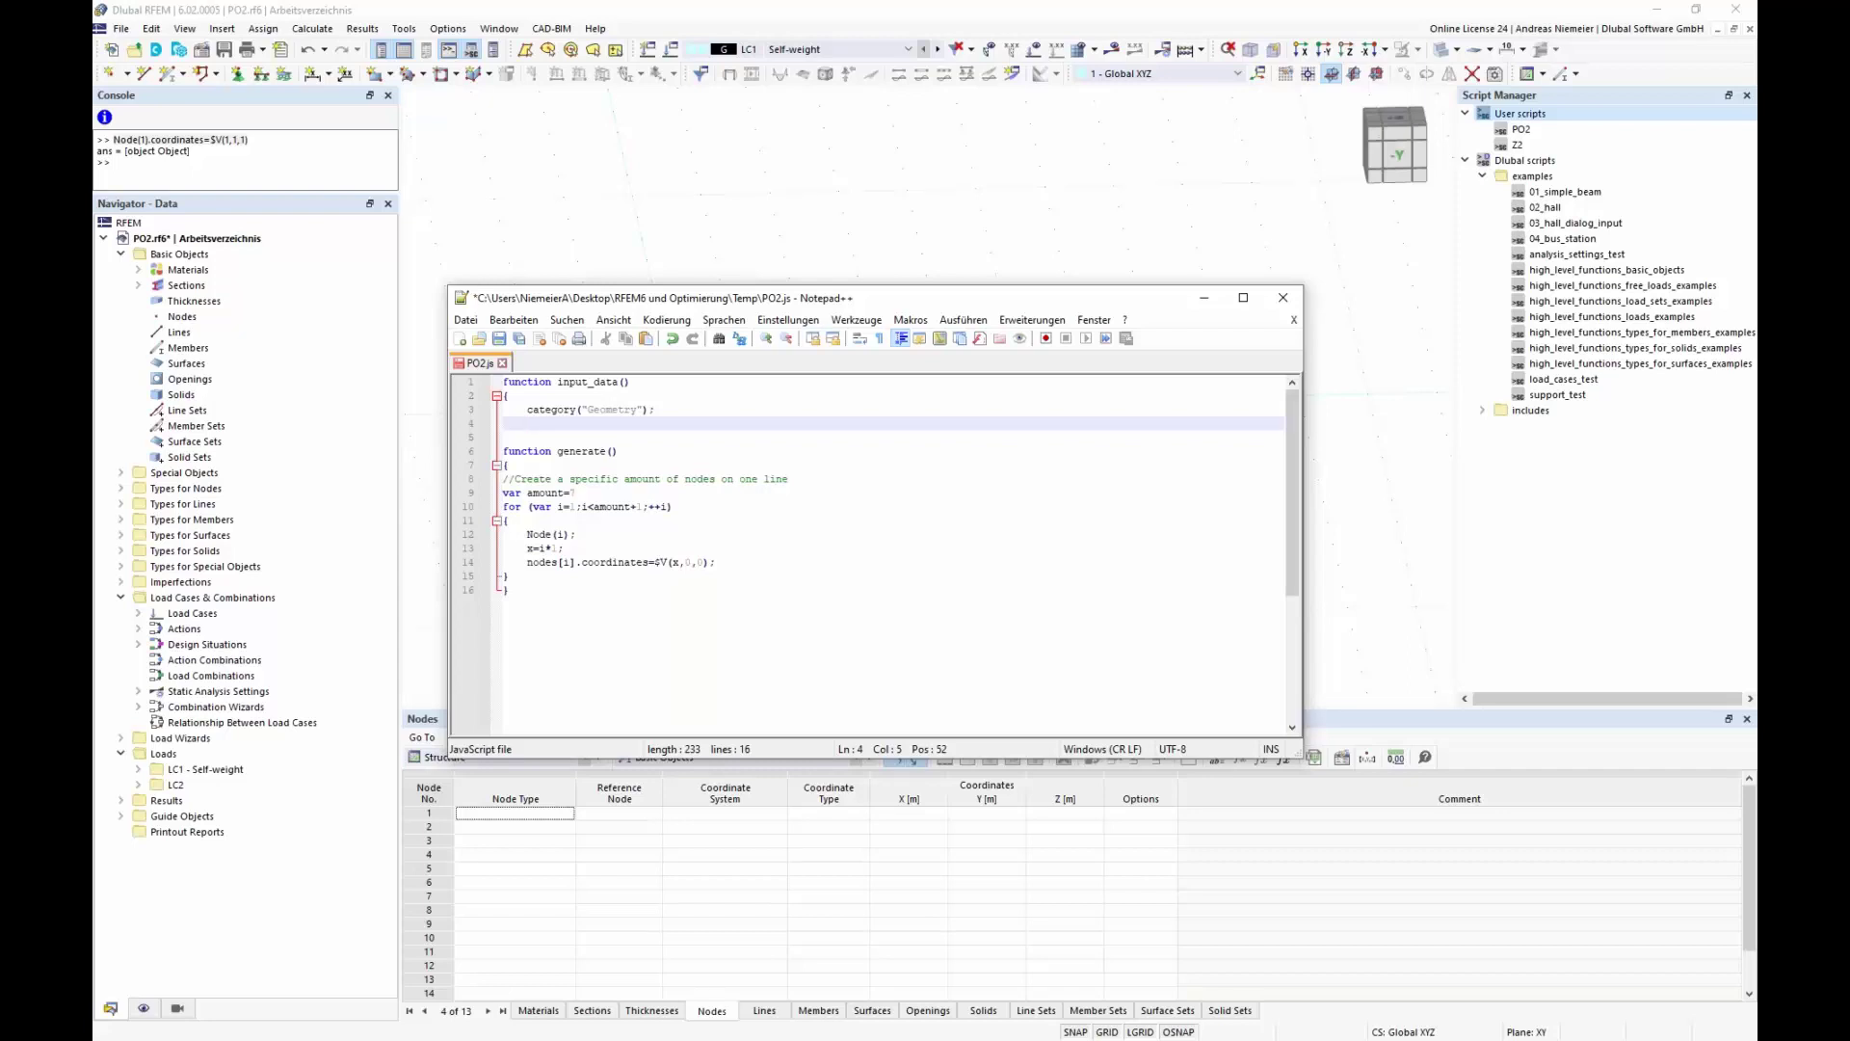
Declare a parameter_int "Amount of nodes" with variable "amount", default 5, UNIT.NONE, limits 2 and 50 and both flags true, and close the function
{"action": "type", "text": "parameter_int(\"Amount of nodes\", "}
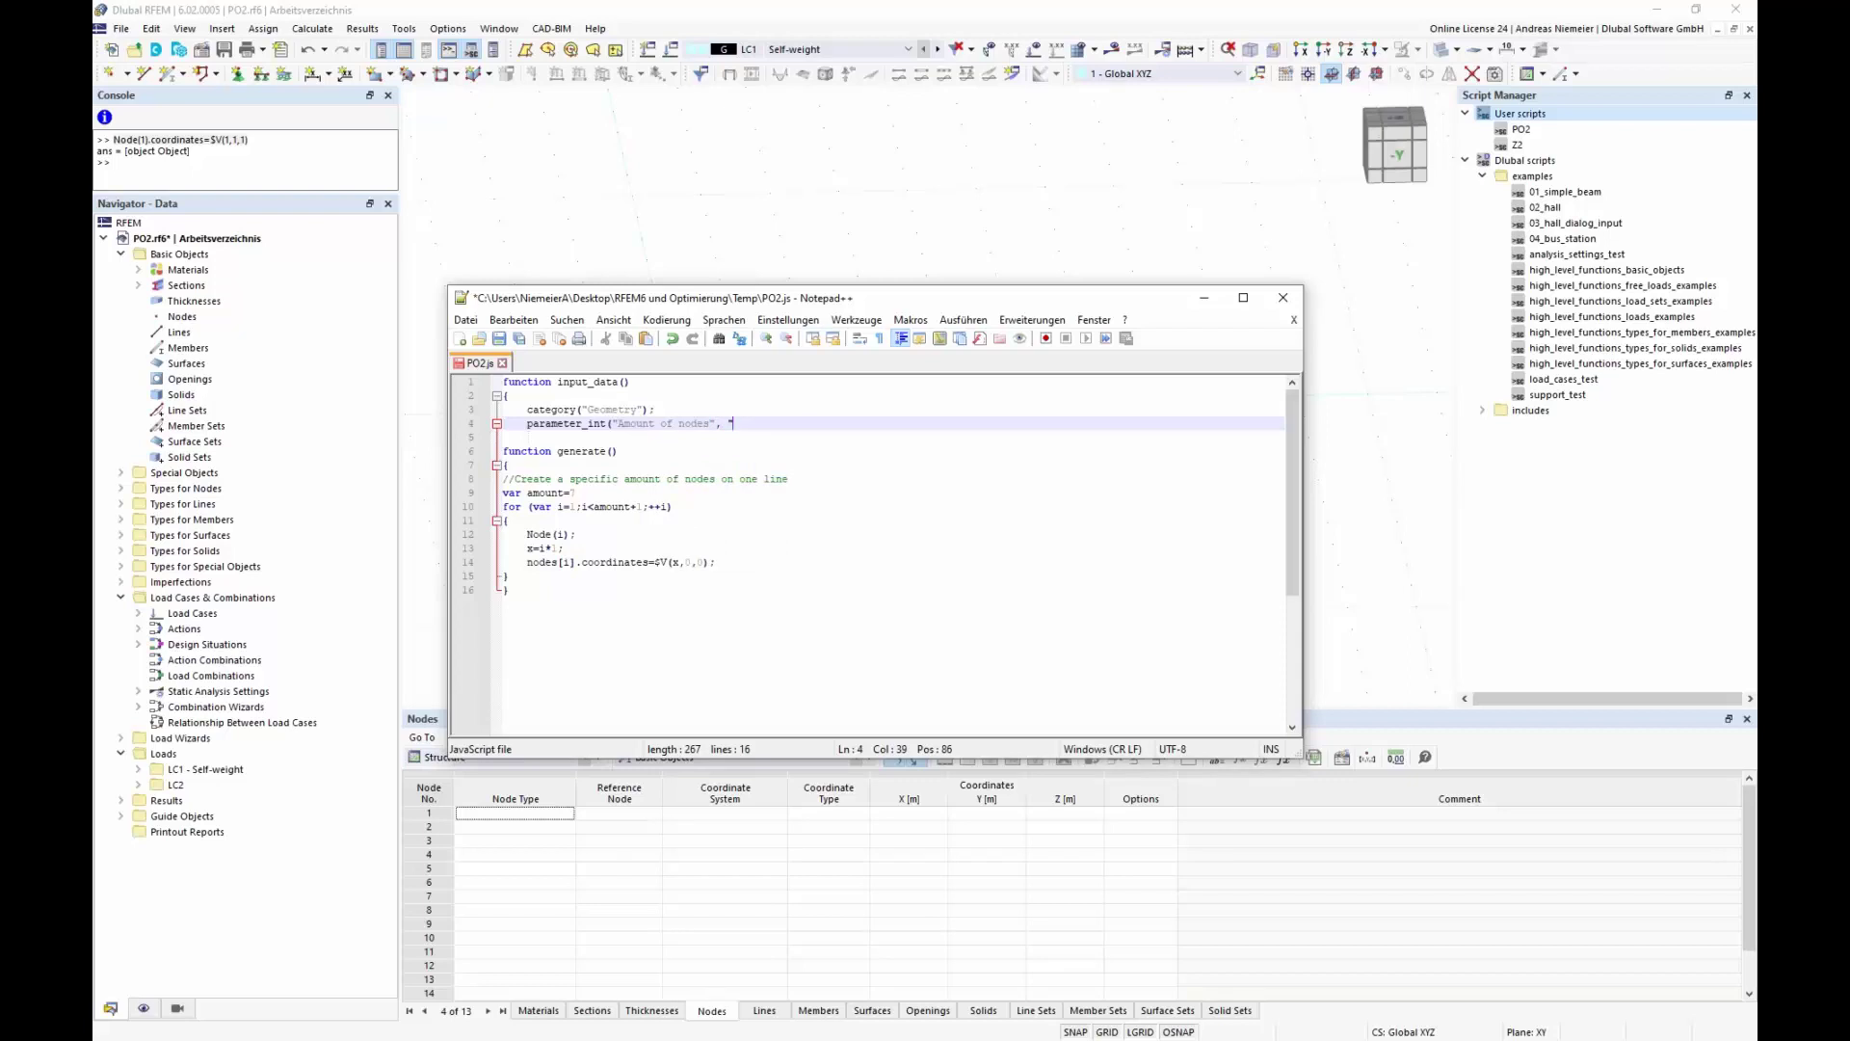
{"action": "type", "text": "\"amount\""}
{"action": "type", "text": ", \"\", 5, UNIT.NO"}
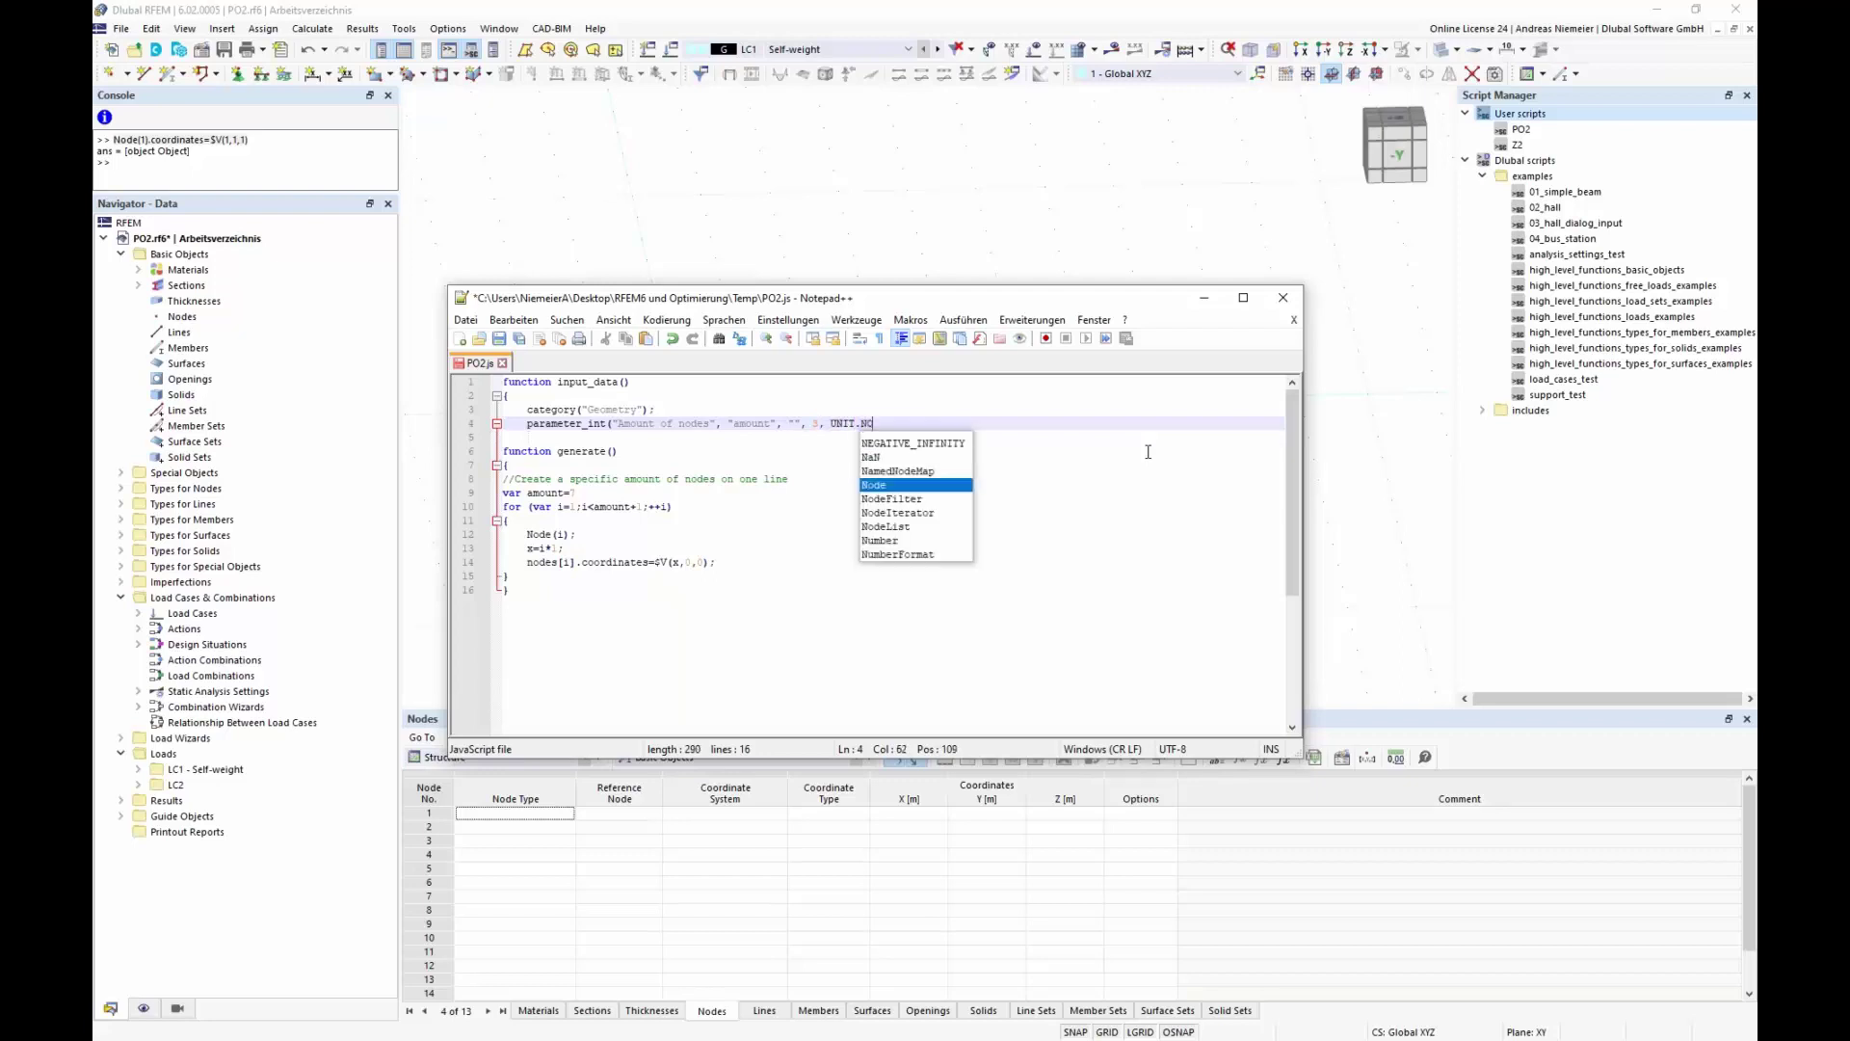
{"action": "type", "text": "NE"}
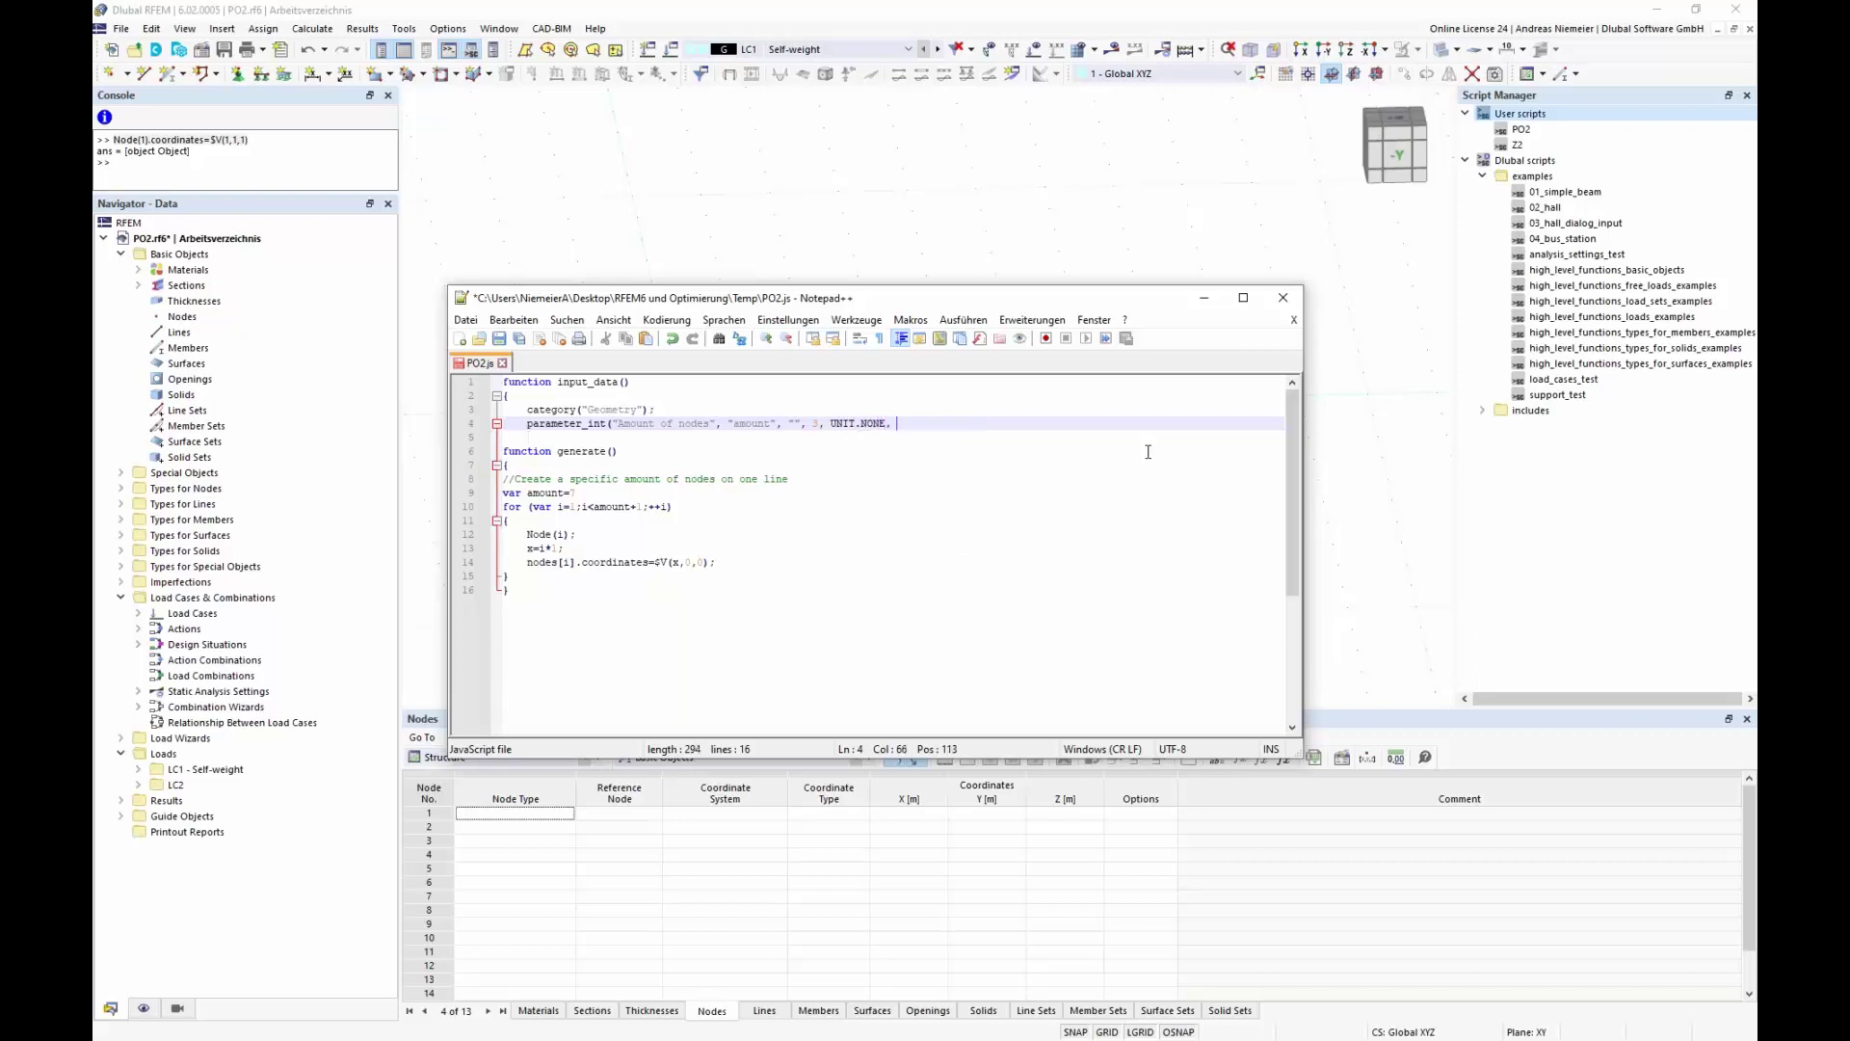
{"action": "type", "text": ", 8"}
{"action": "type", "text": "50"}
{"action": "type", "text": ", true, tru"}
{"action": "type", "text": "e"}
{"action": "type", "text": ")"}
{"action": "type", "text": ";"}
{"action": "key", "text": "Return"}
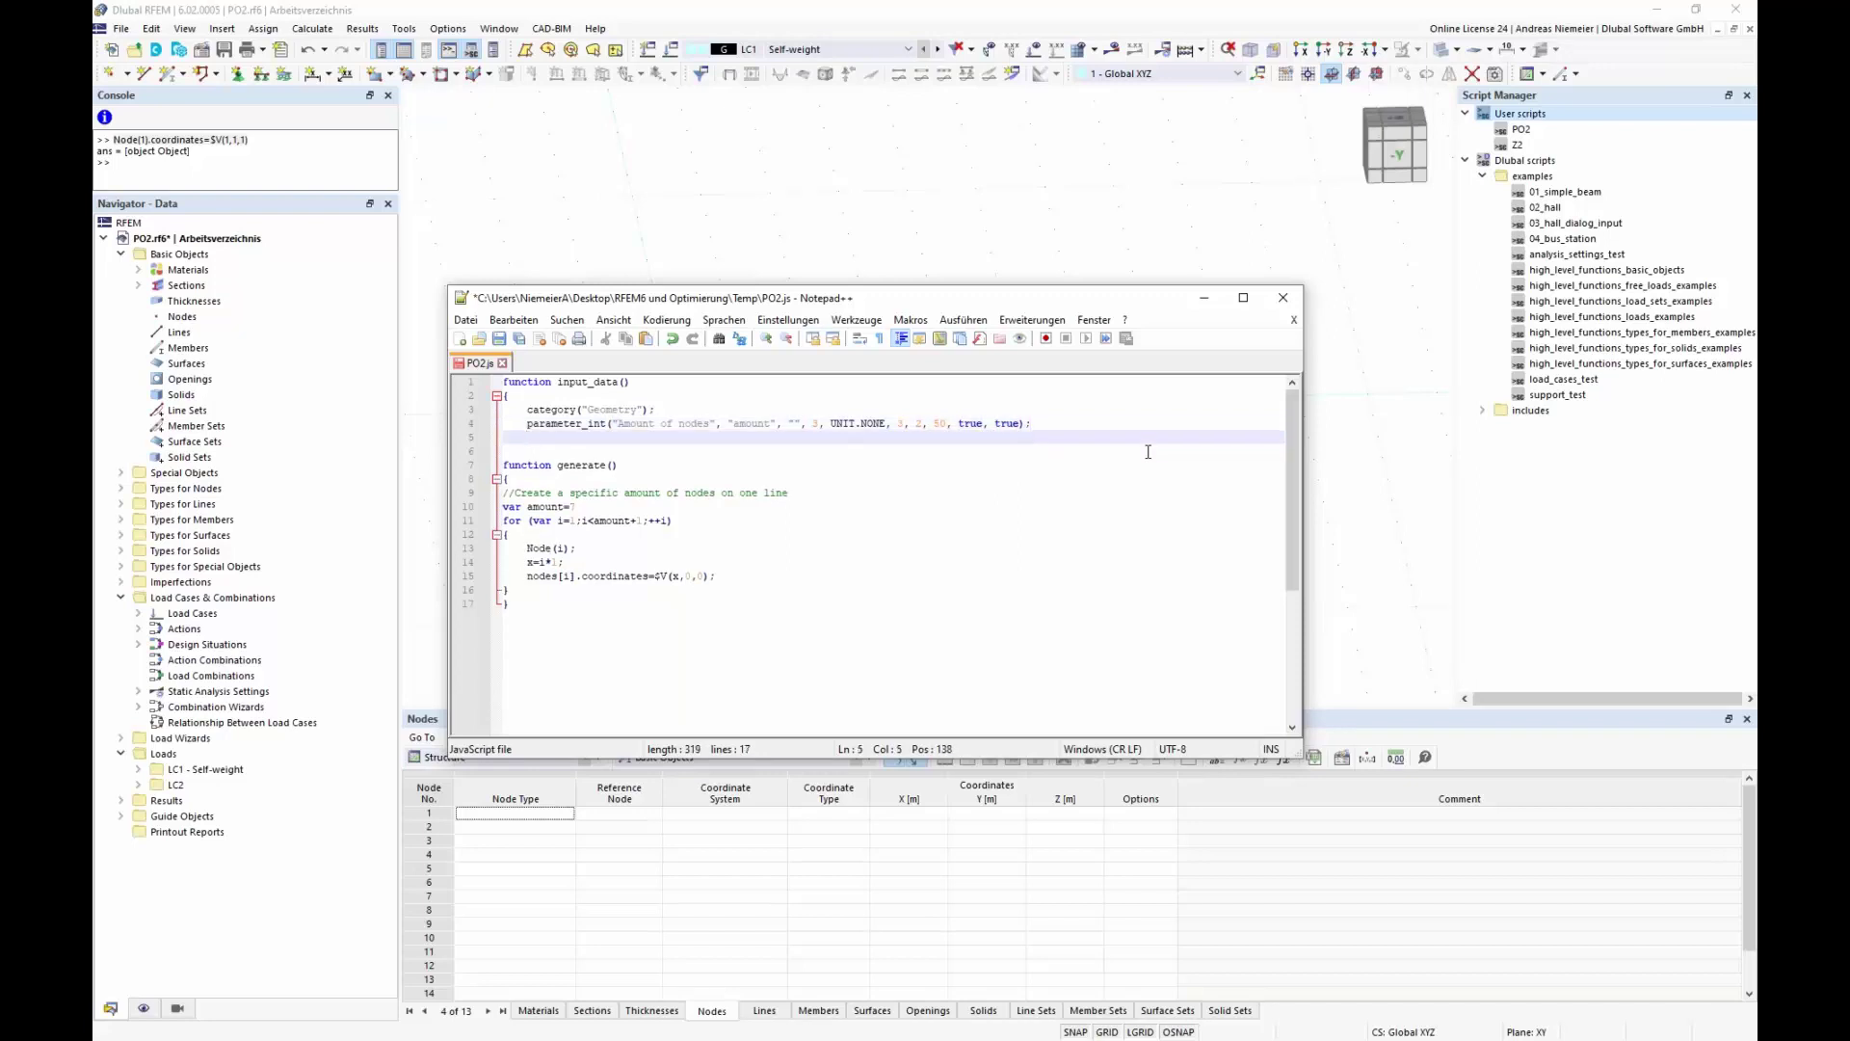
{"action": "type", "text": "}"}
Remove the hard-coded var amount line from generate() and save the script
{"action": "left_click_drag", "start_coordinate": [597, 508], "coordinate": [473, 505]}
{"action": "key", "text": "Delete"}
{"action": "left_click", "coordinate": [746, 424]}
{"action": "left_click", "coordinate": [608, 522]}
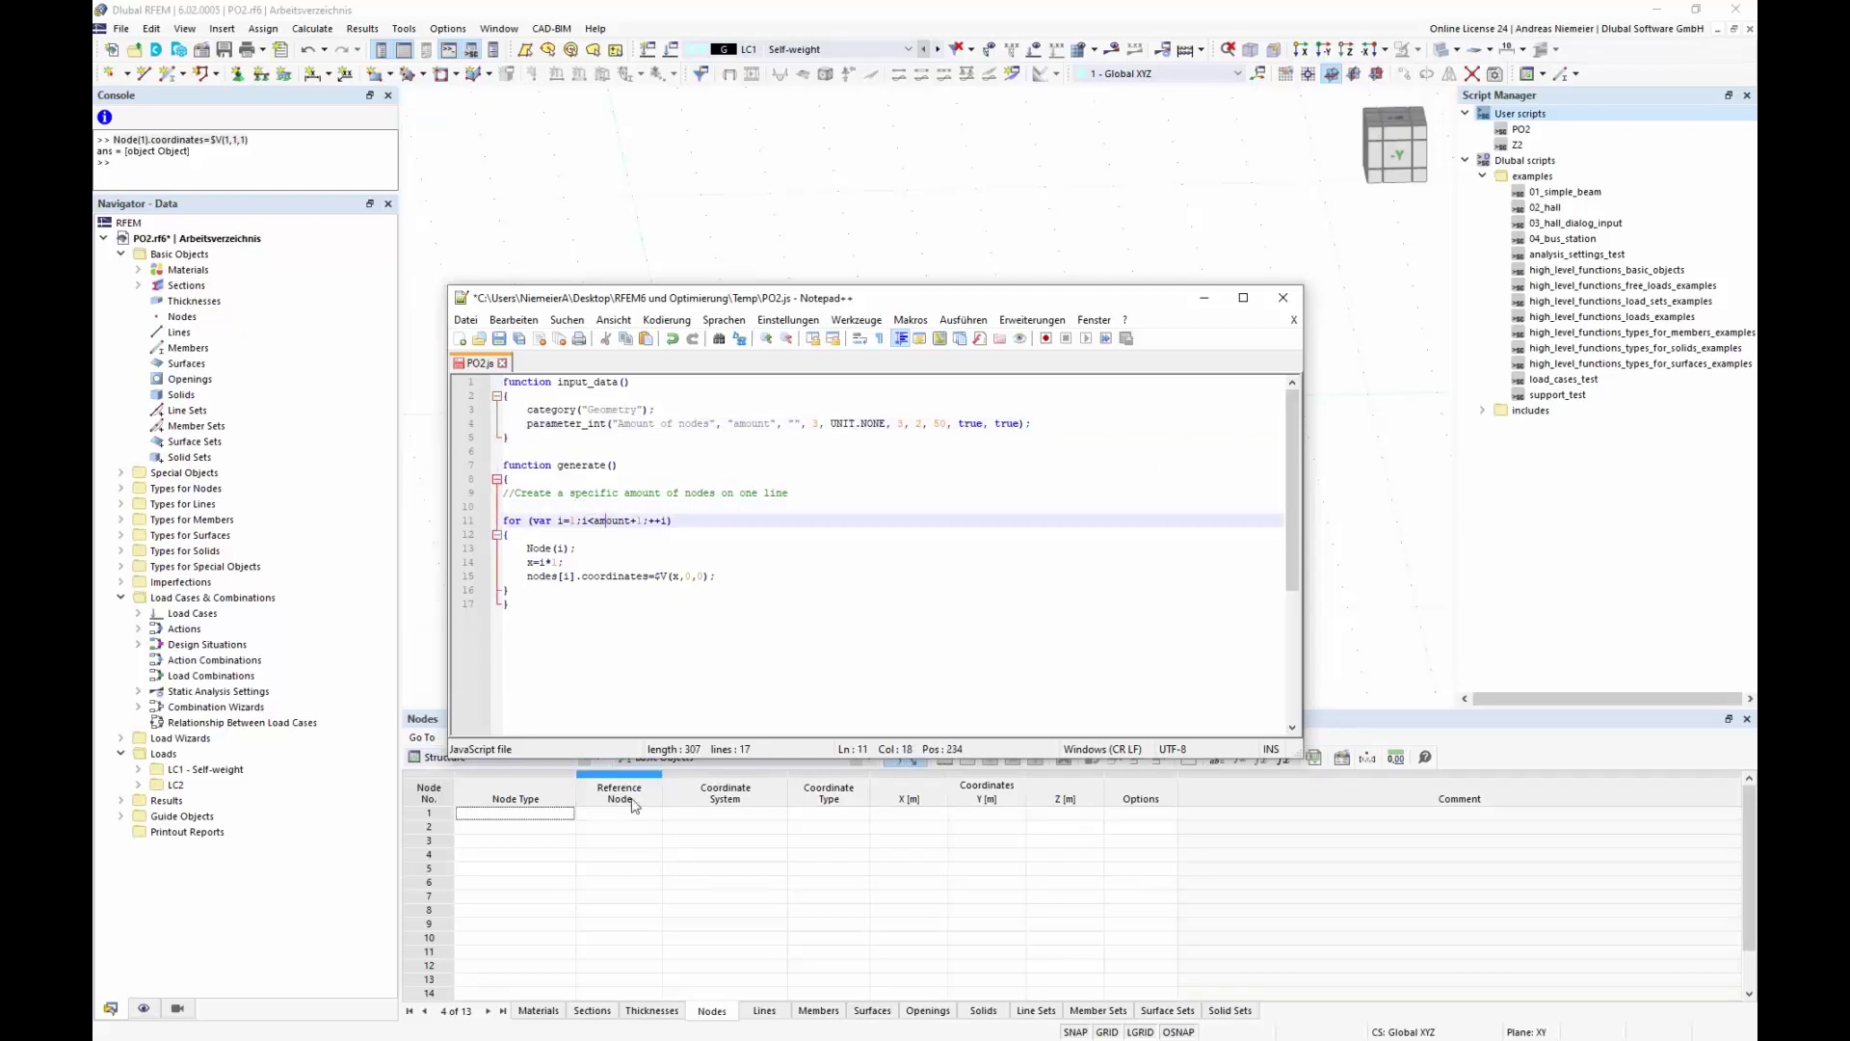
{"action": "key", "text": "ctrl+s"}
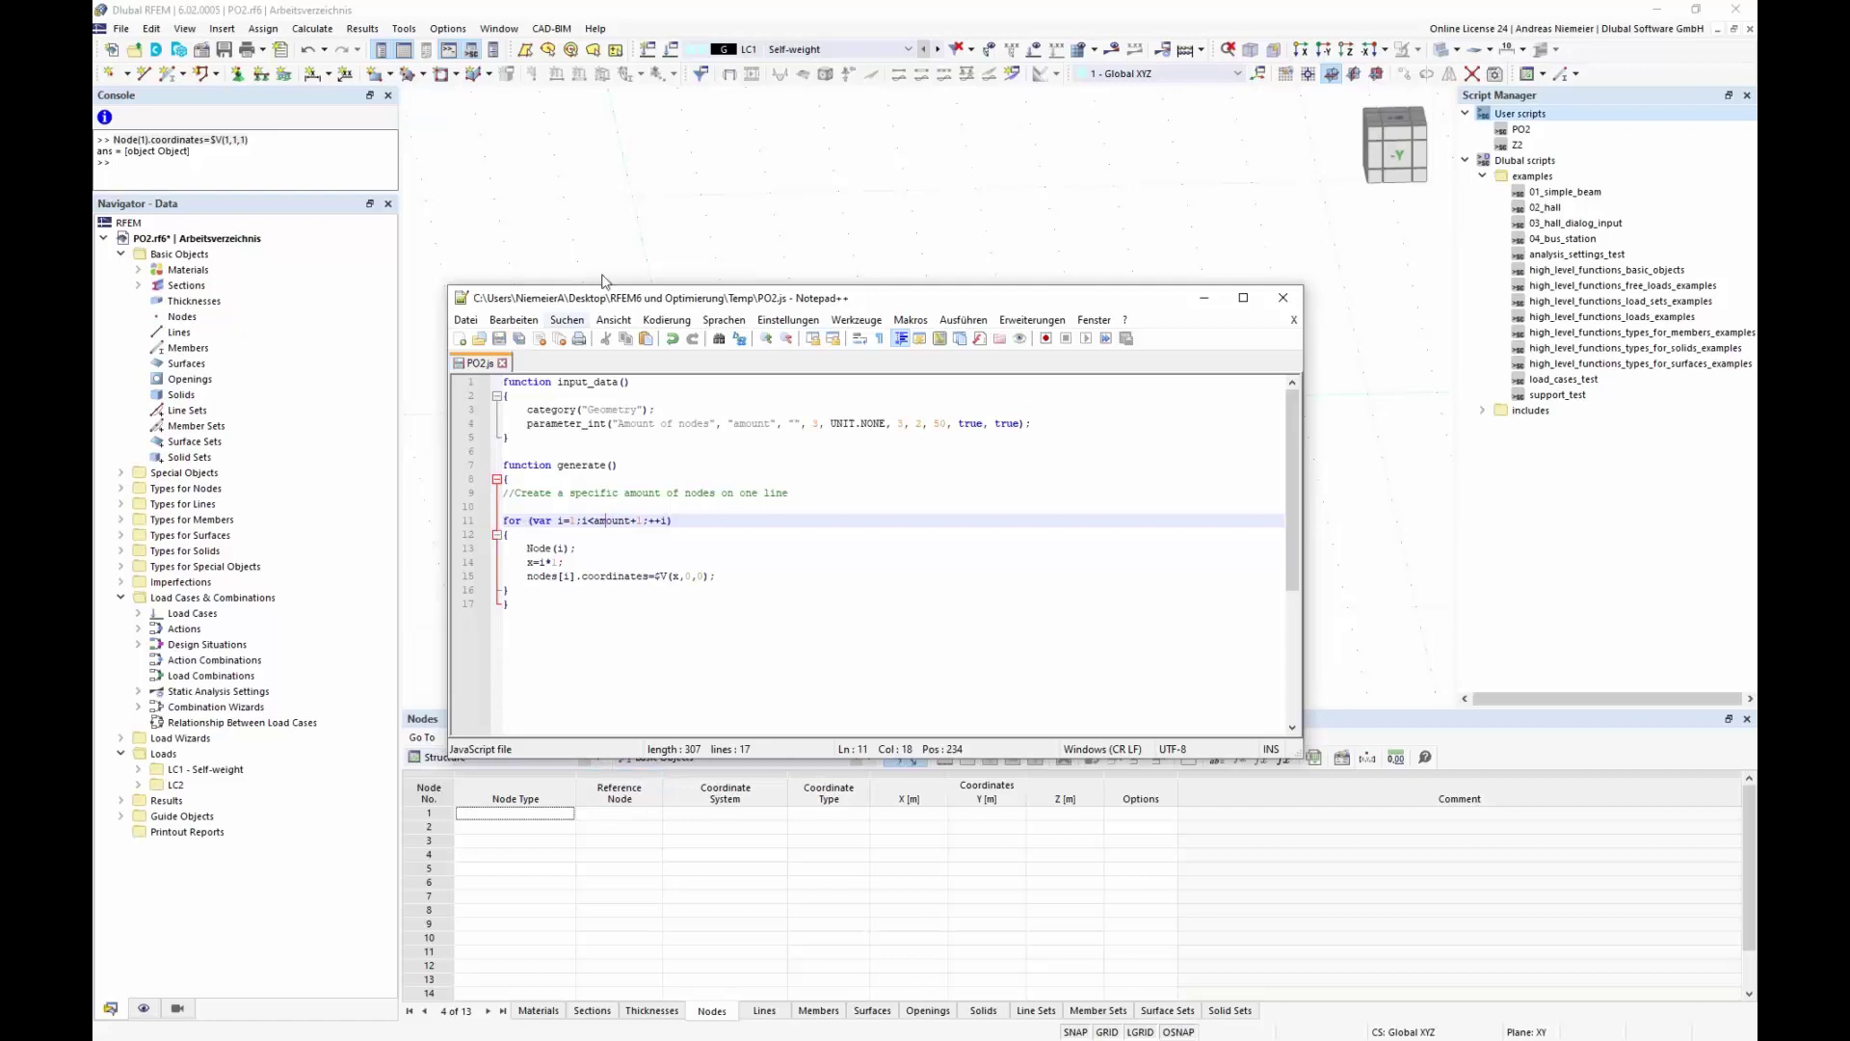
Begin saving the RFEM model as a block named PO2 and set its model category 1 to Beams
{"action": "left_click", "coordinate": [698, 177]}
{"action": "left_click", "coordinate": [121, 28]}
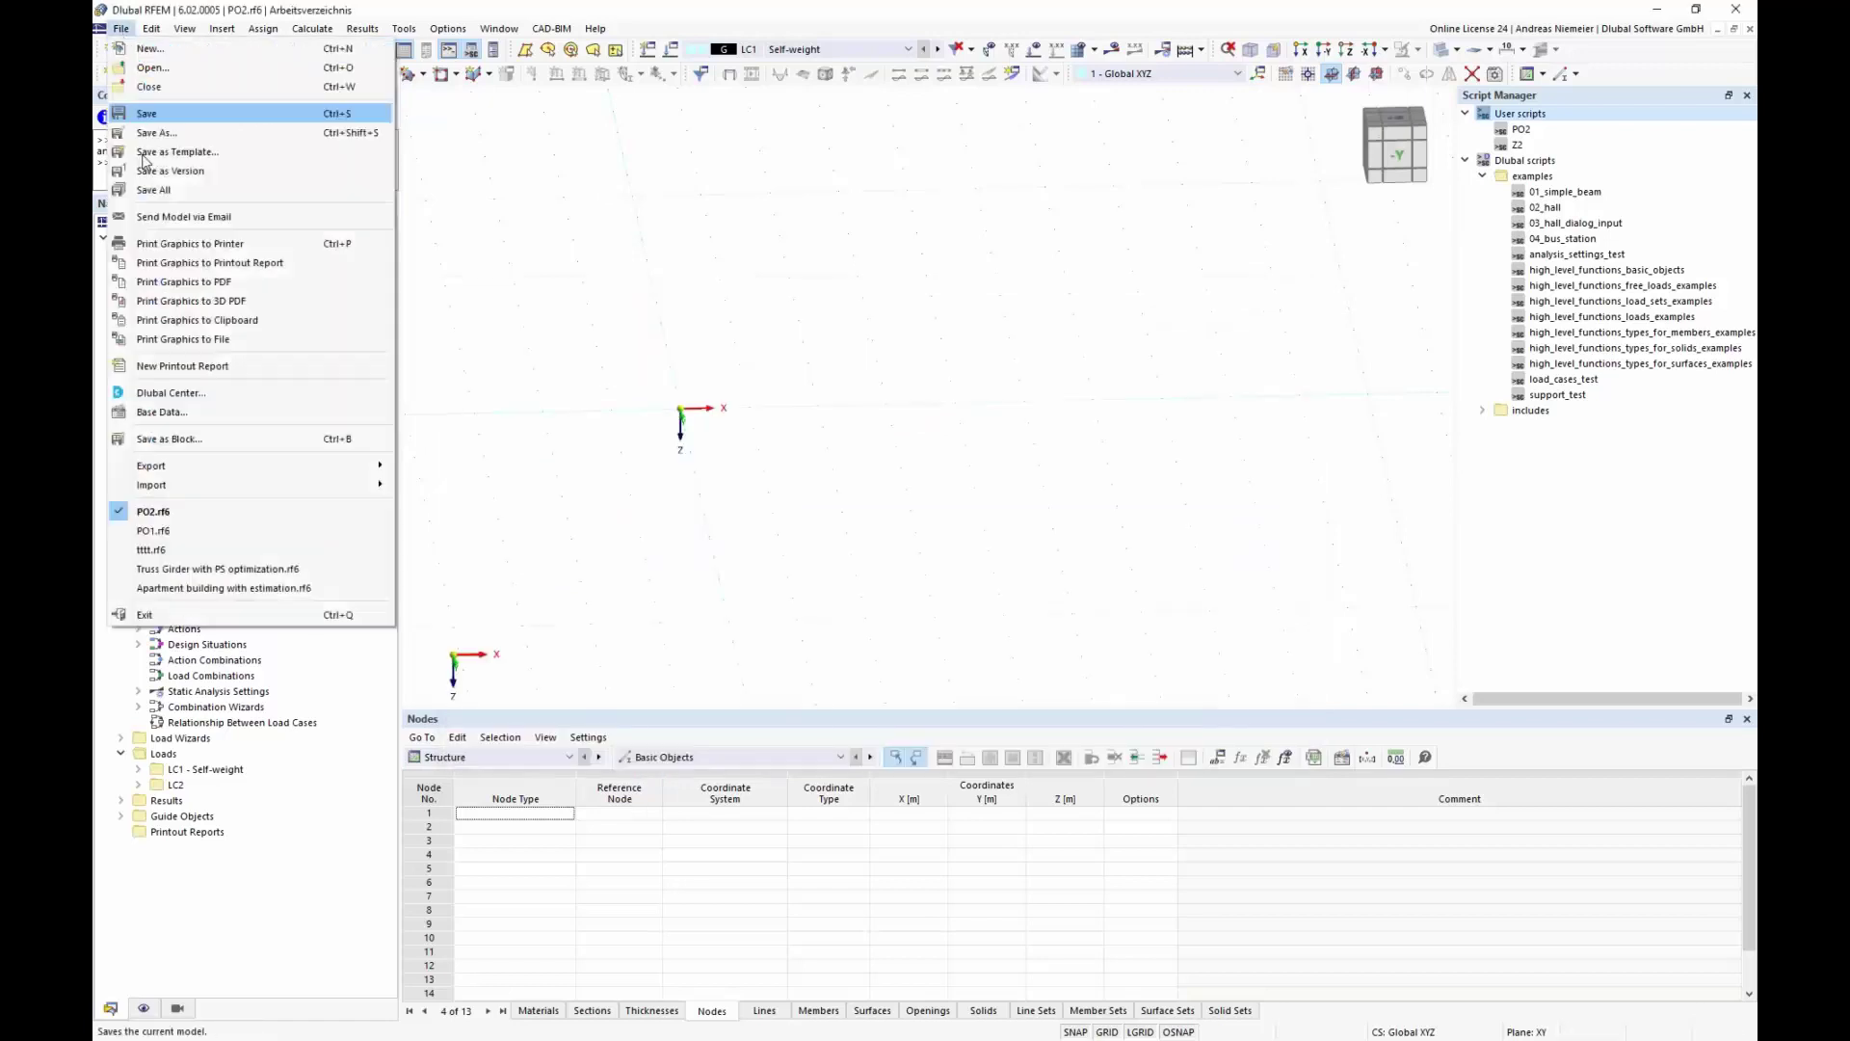
{"action": "left_click", "coordinate": [121, 27]}
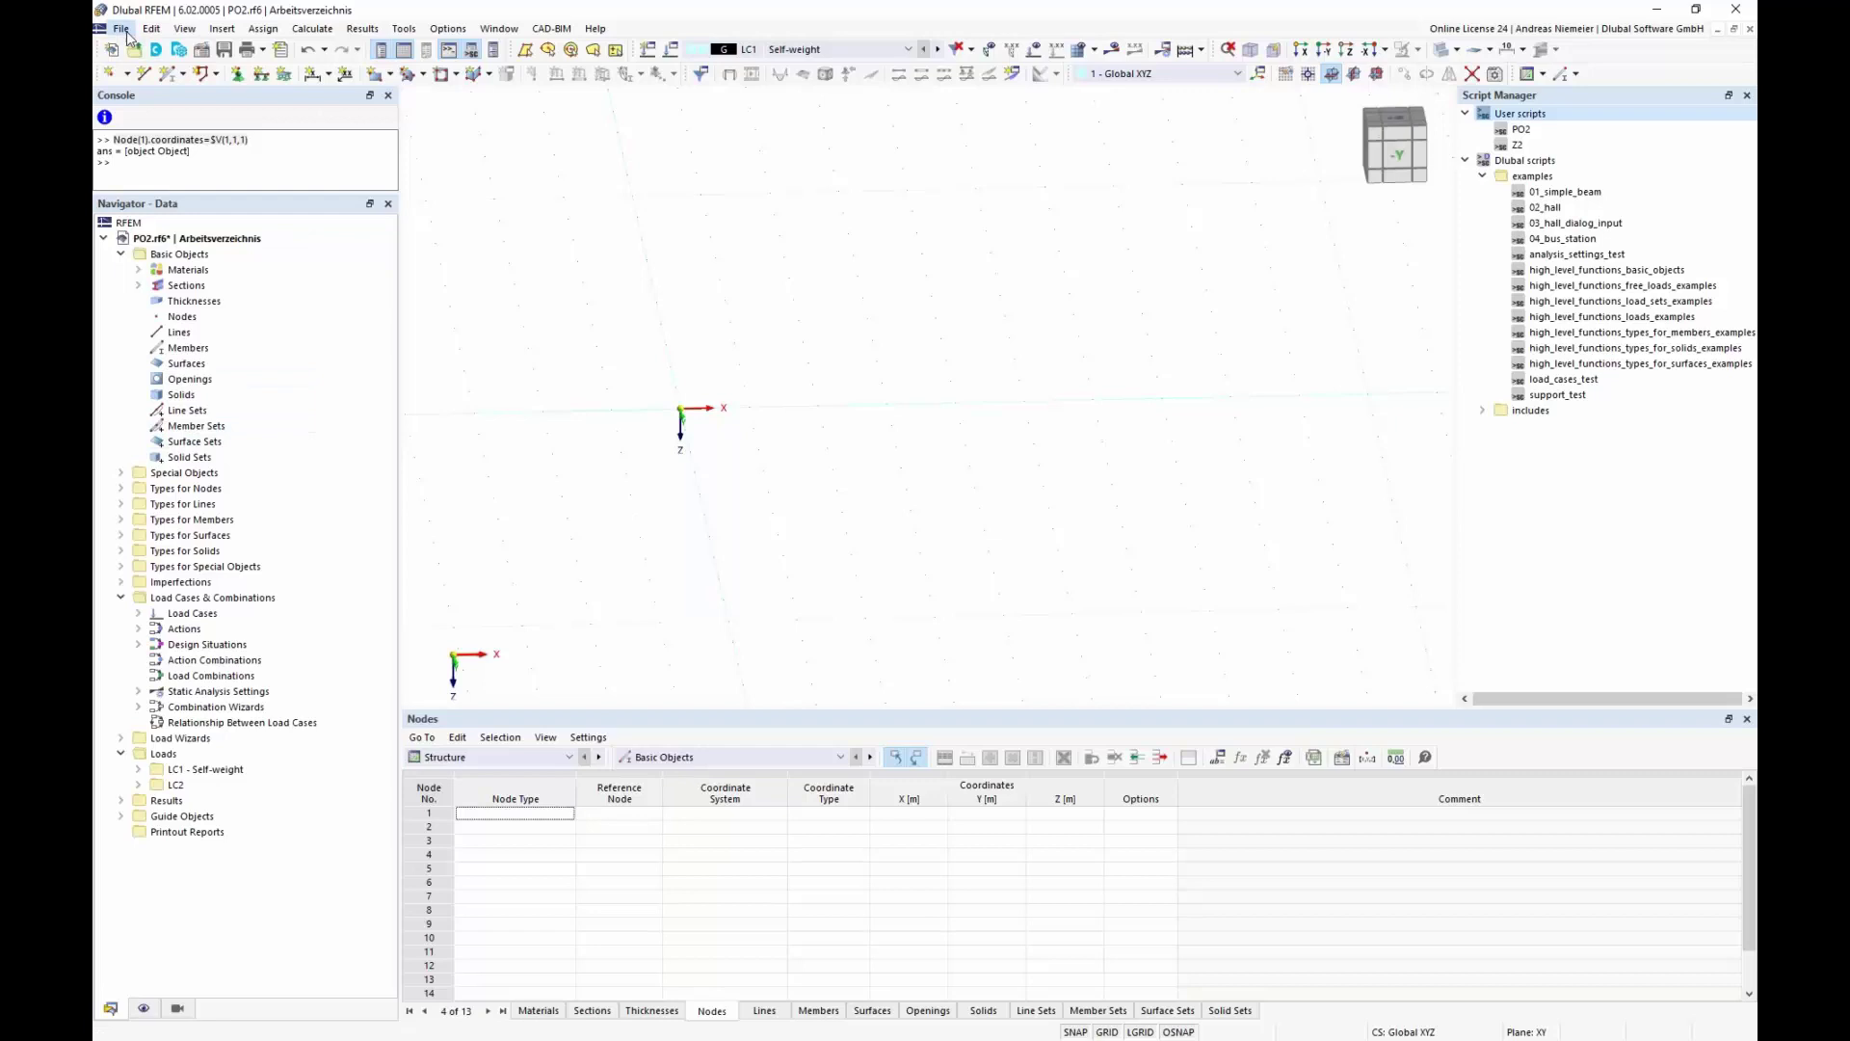
{"action": "left_click", "coordinate": [121, 28]}
{"action": "left_click", "coordinate": [170, 438]}
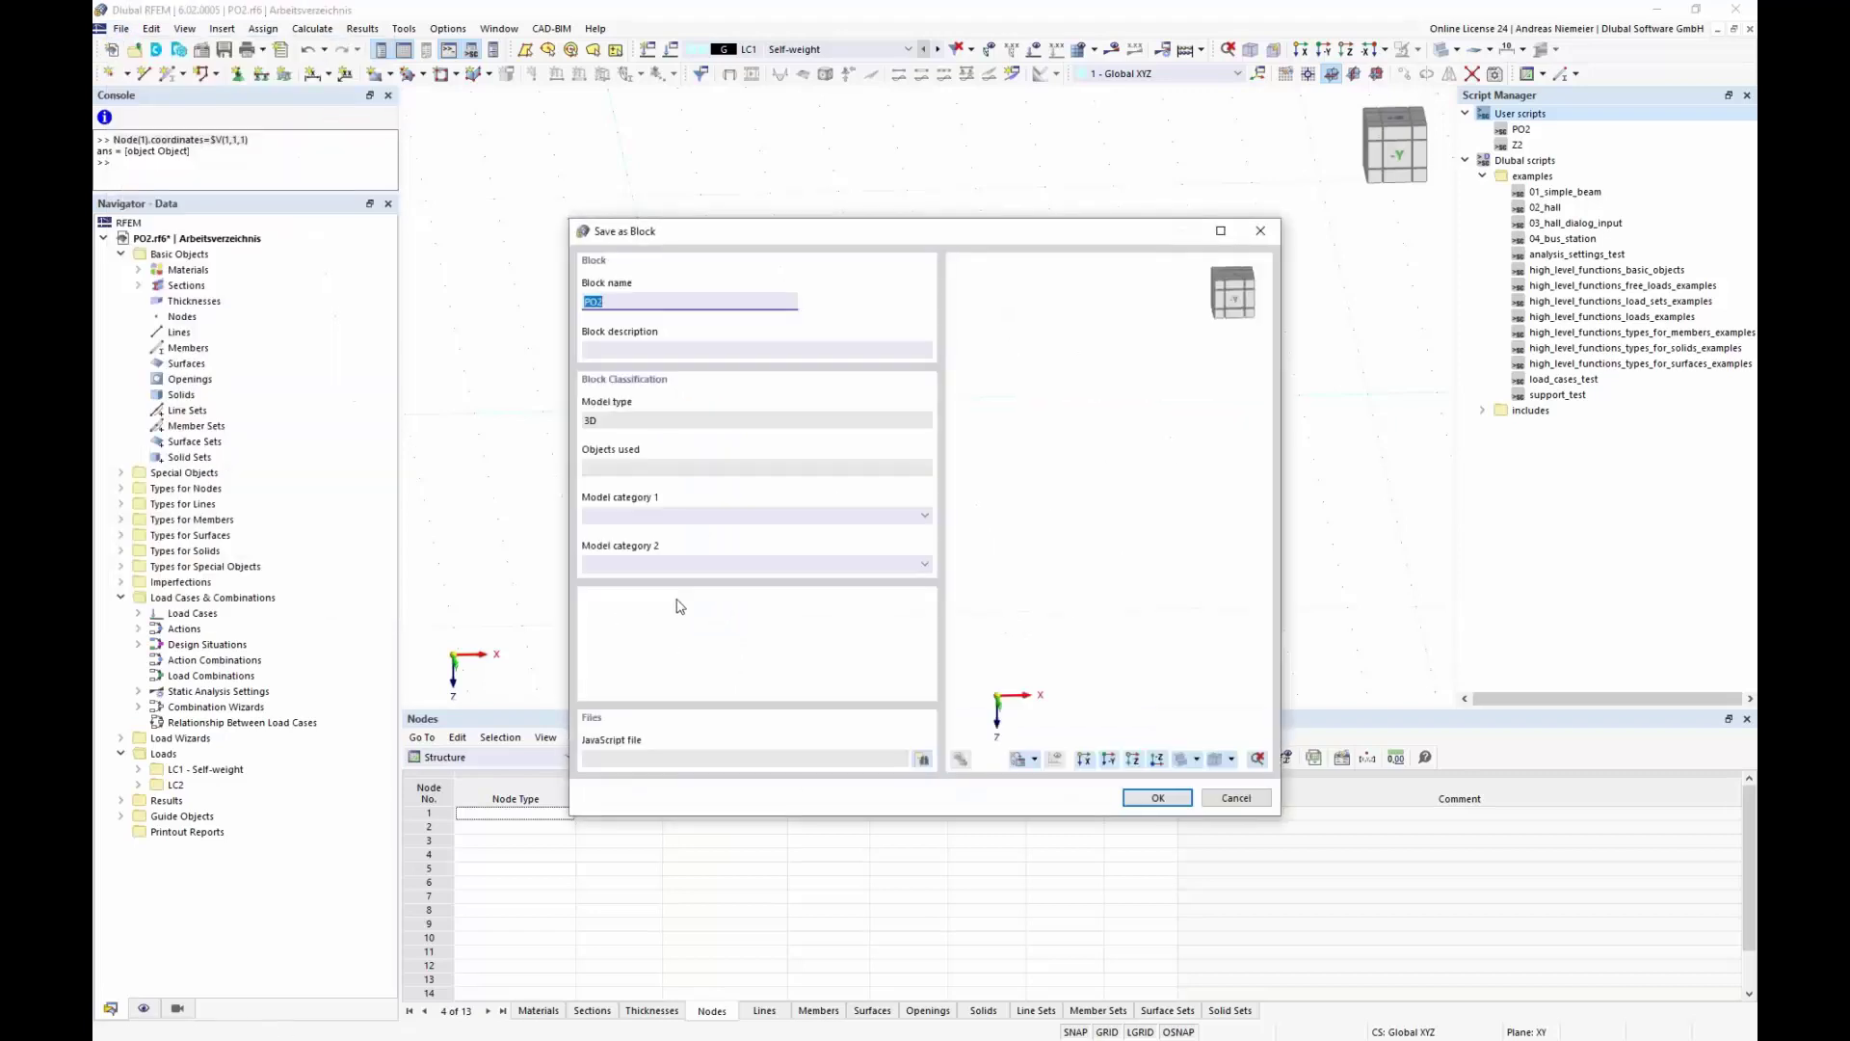
{"action": "left_click", "coordinate": [656, 516]}
{"action": "left_click", "coordinate": [655, 547]}
Attach PO2.js from the Temp folder as the block's JavaScript file and save, replacing the existing PO2 block
{"action": "left_click", "coordinate": [924, 759]}
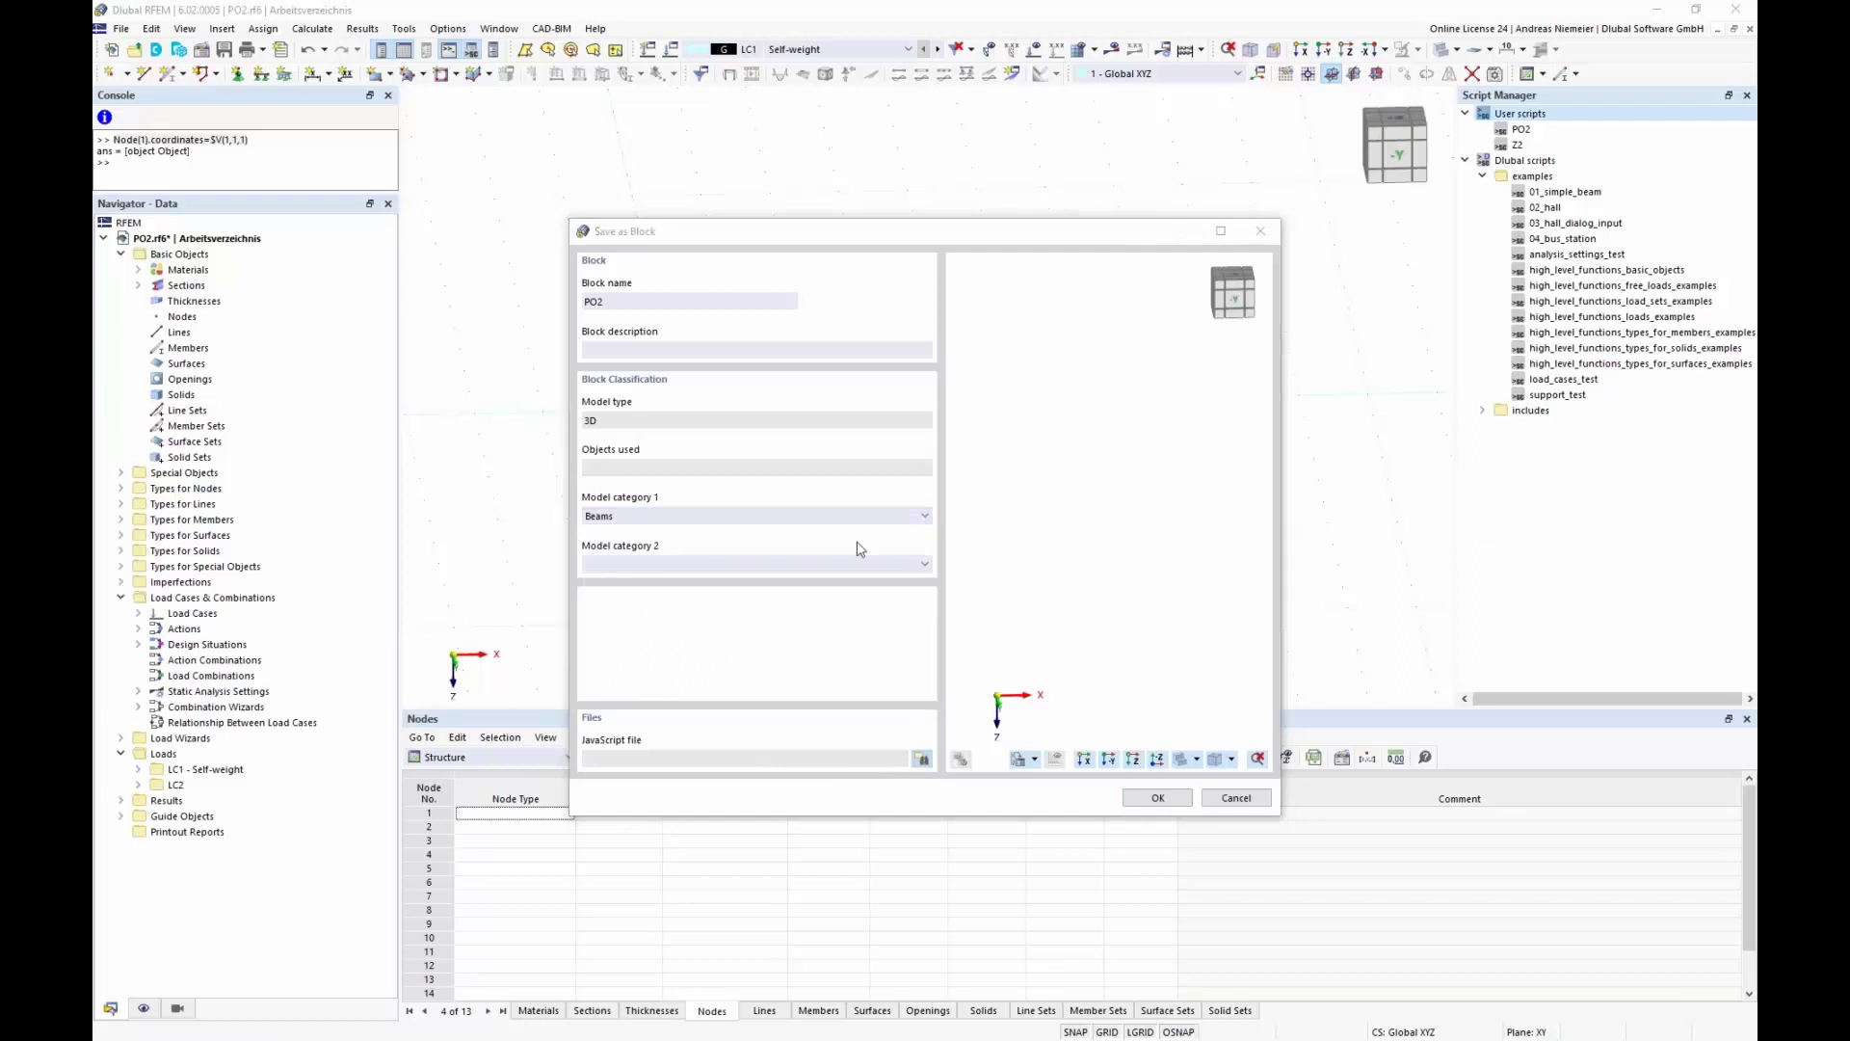
{"action": "left_click", "coordinate": [593, 380]}
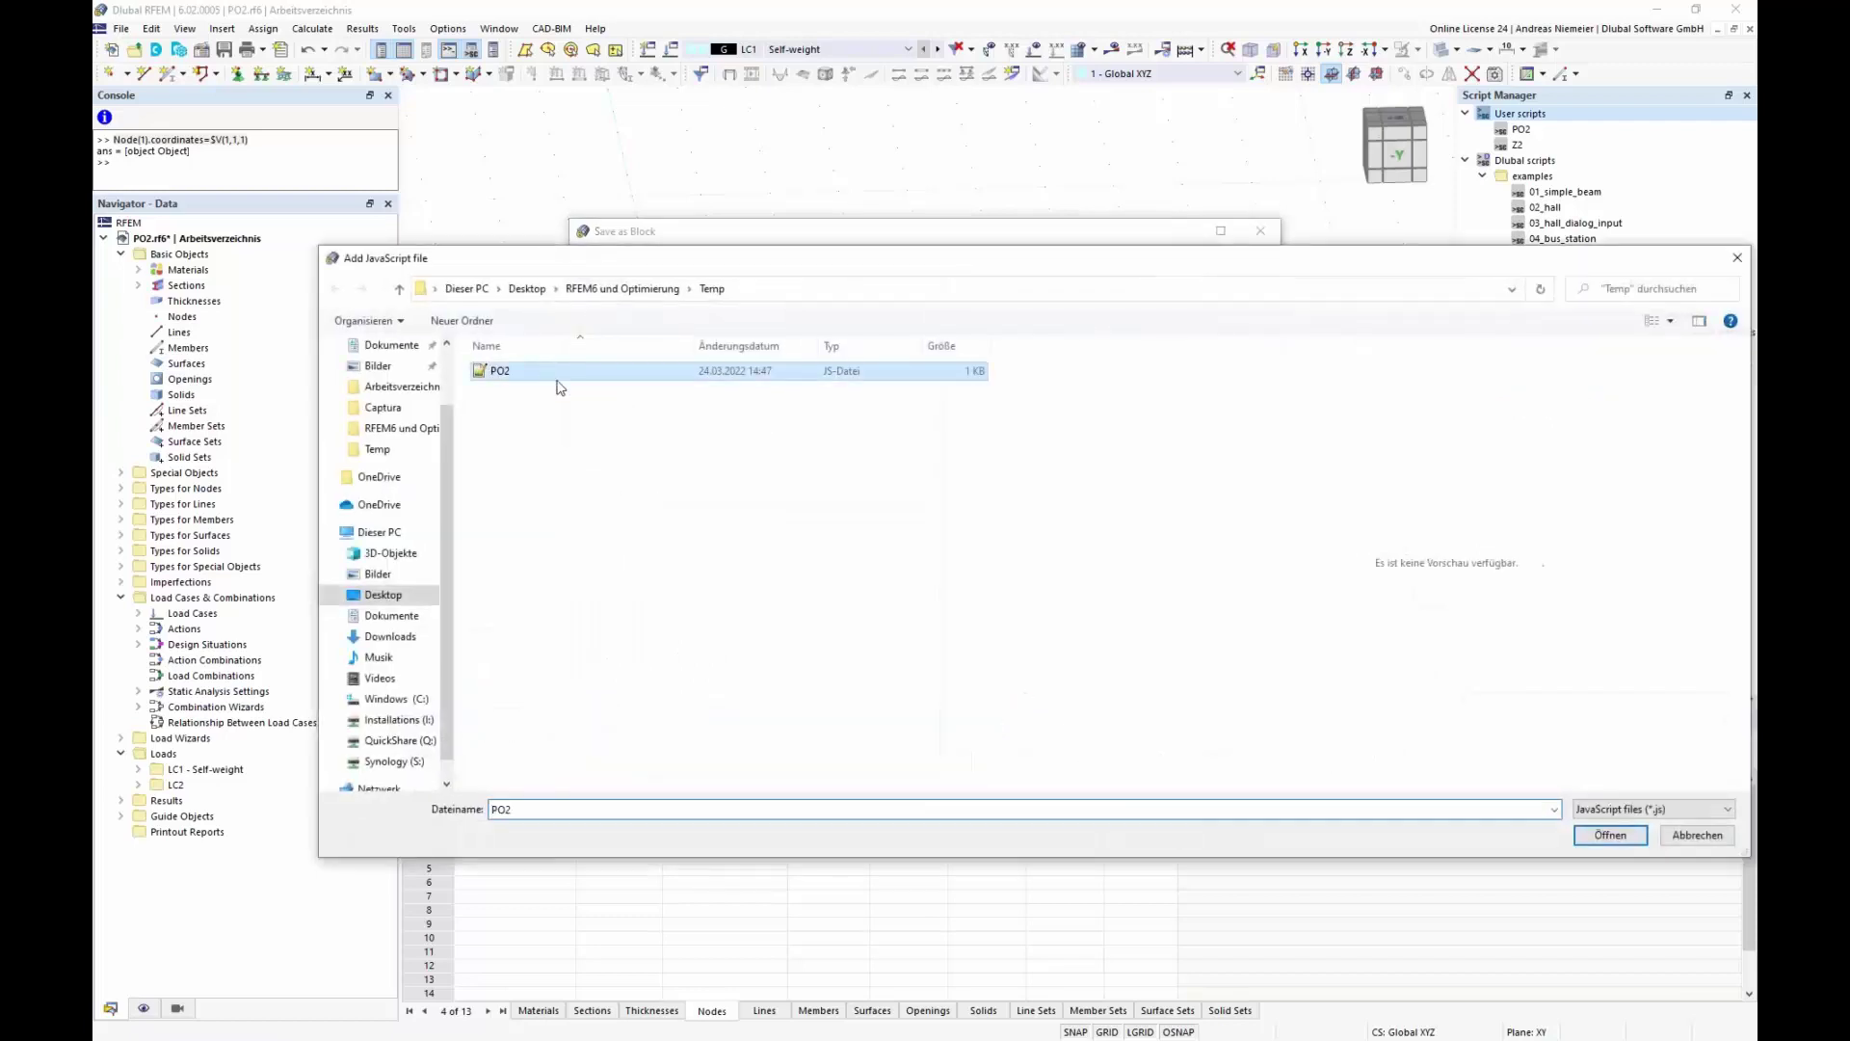
{"action": "left_click", "coordinate": [1608, 835]}
{"action": "left_click", "coordinate": [1134, 804]}
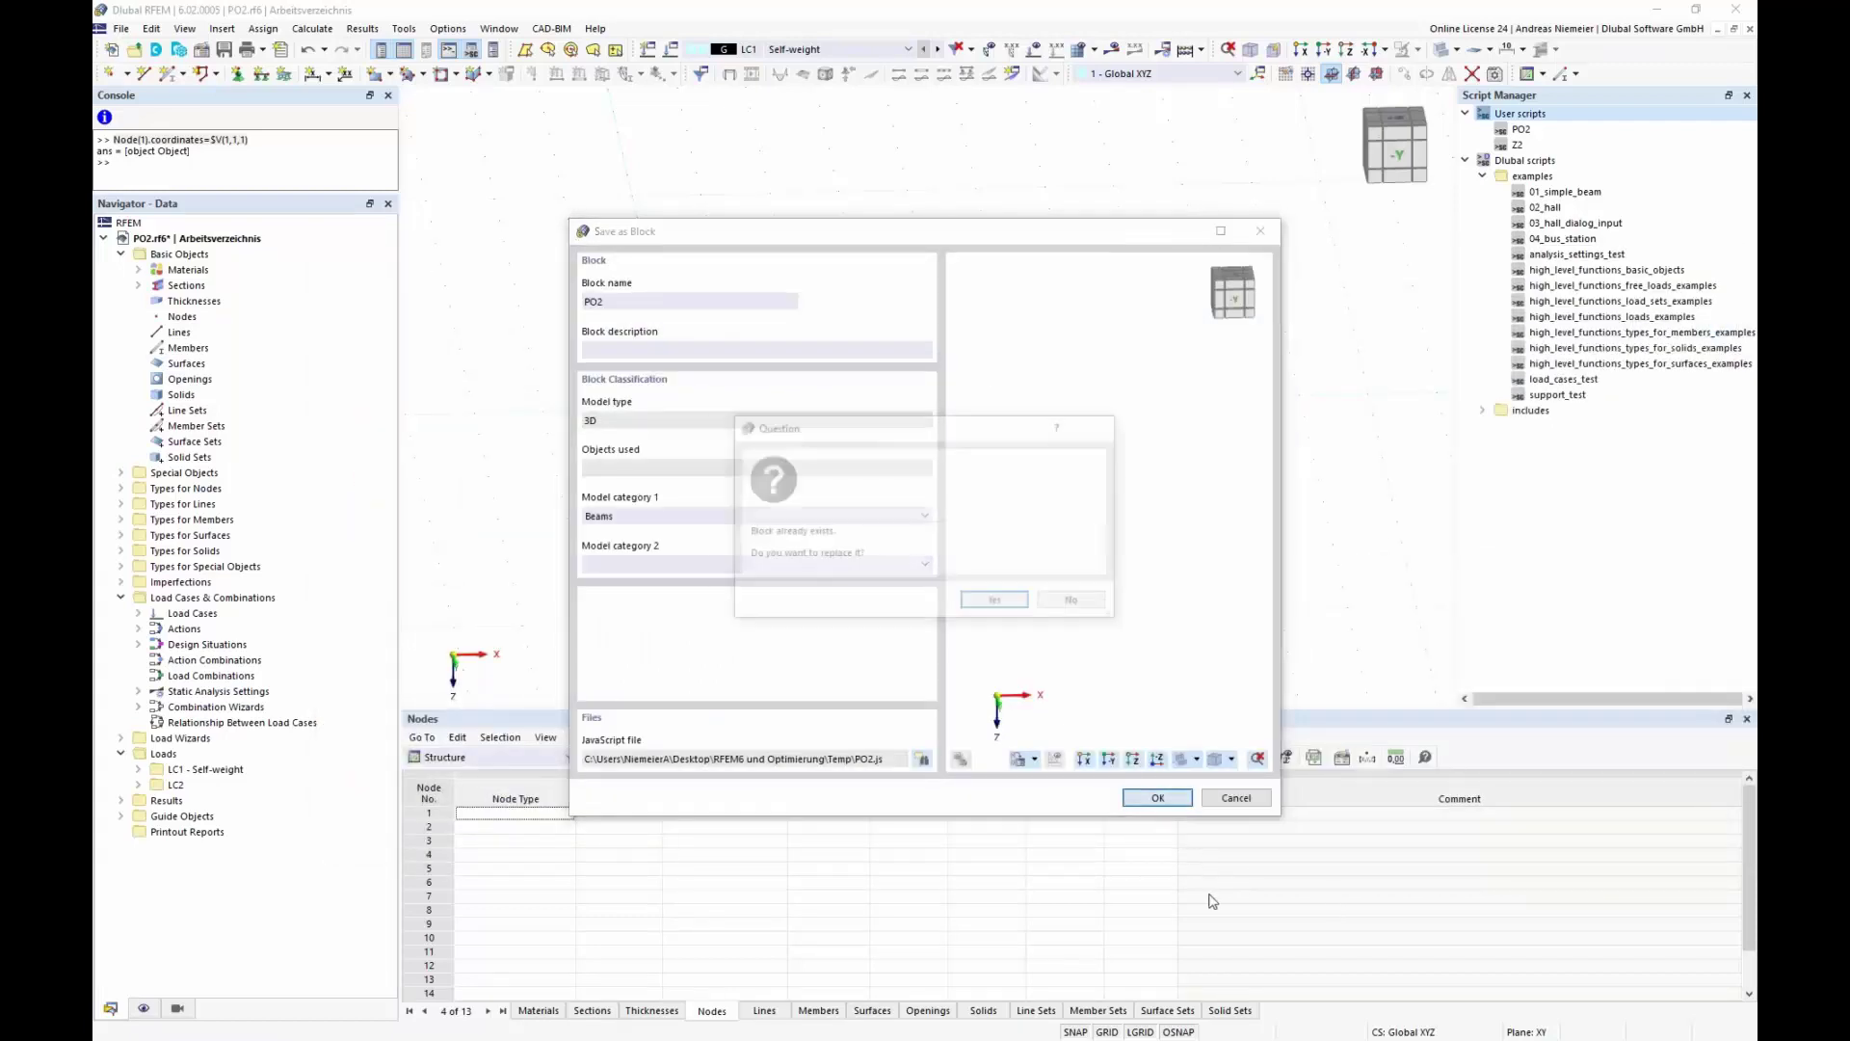
{"action": "left_click", "coordinate": [981, 607]}
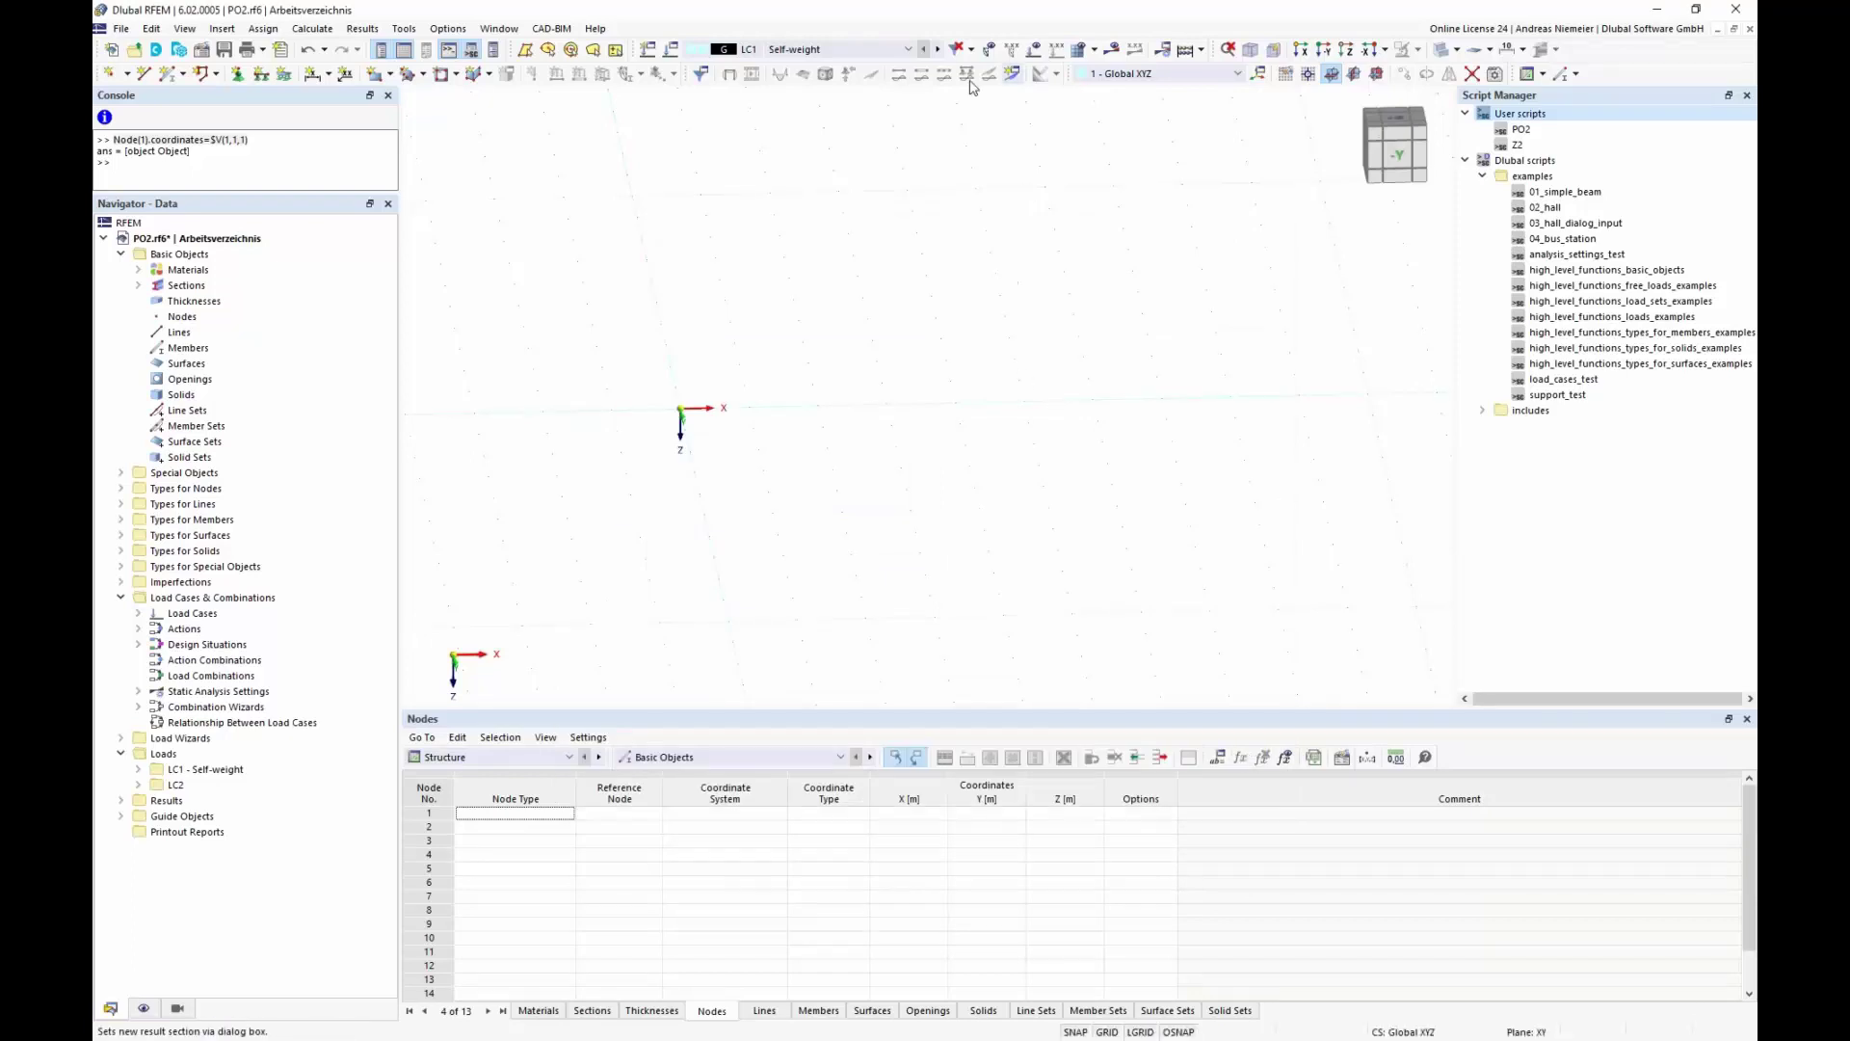
List the saved blocks in the block library and load the PO2 block for insertion
{"action": "left_click", "coordinate": [121, 28]}
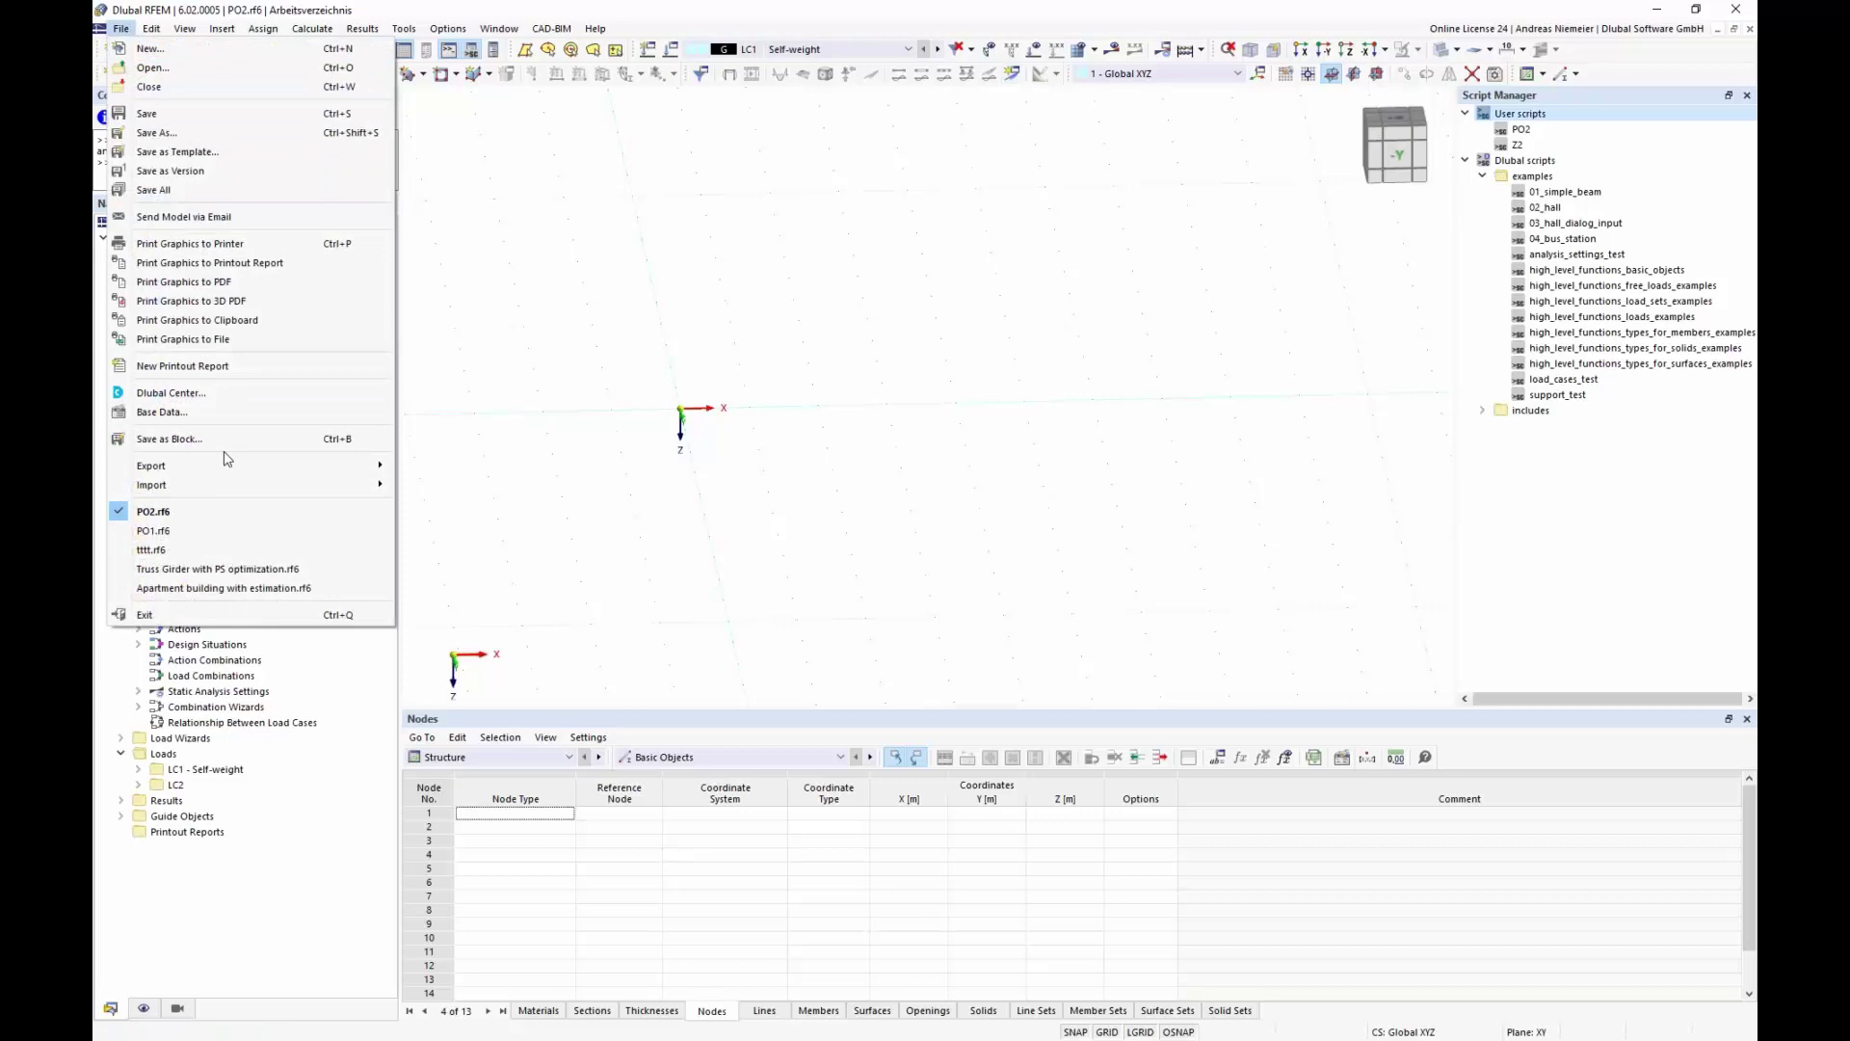
{"action": "left_click", "coordinate": [598, 413]}
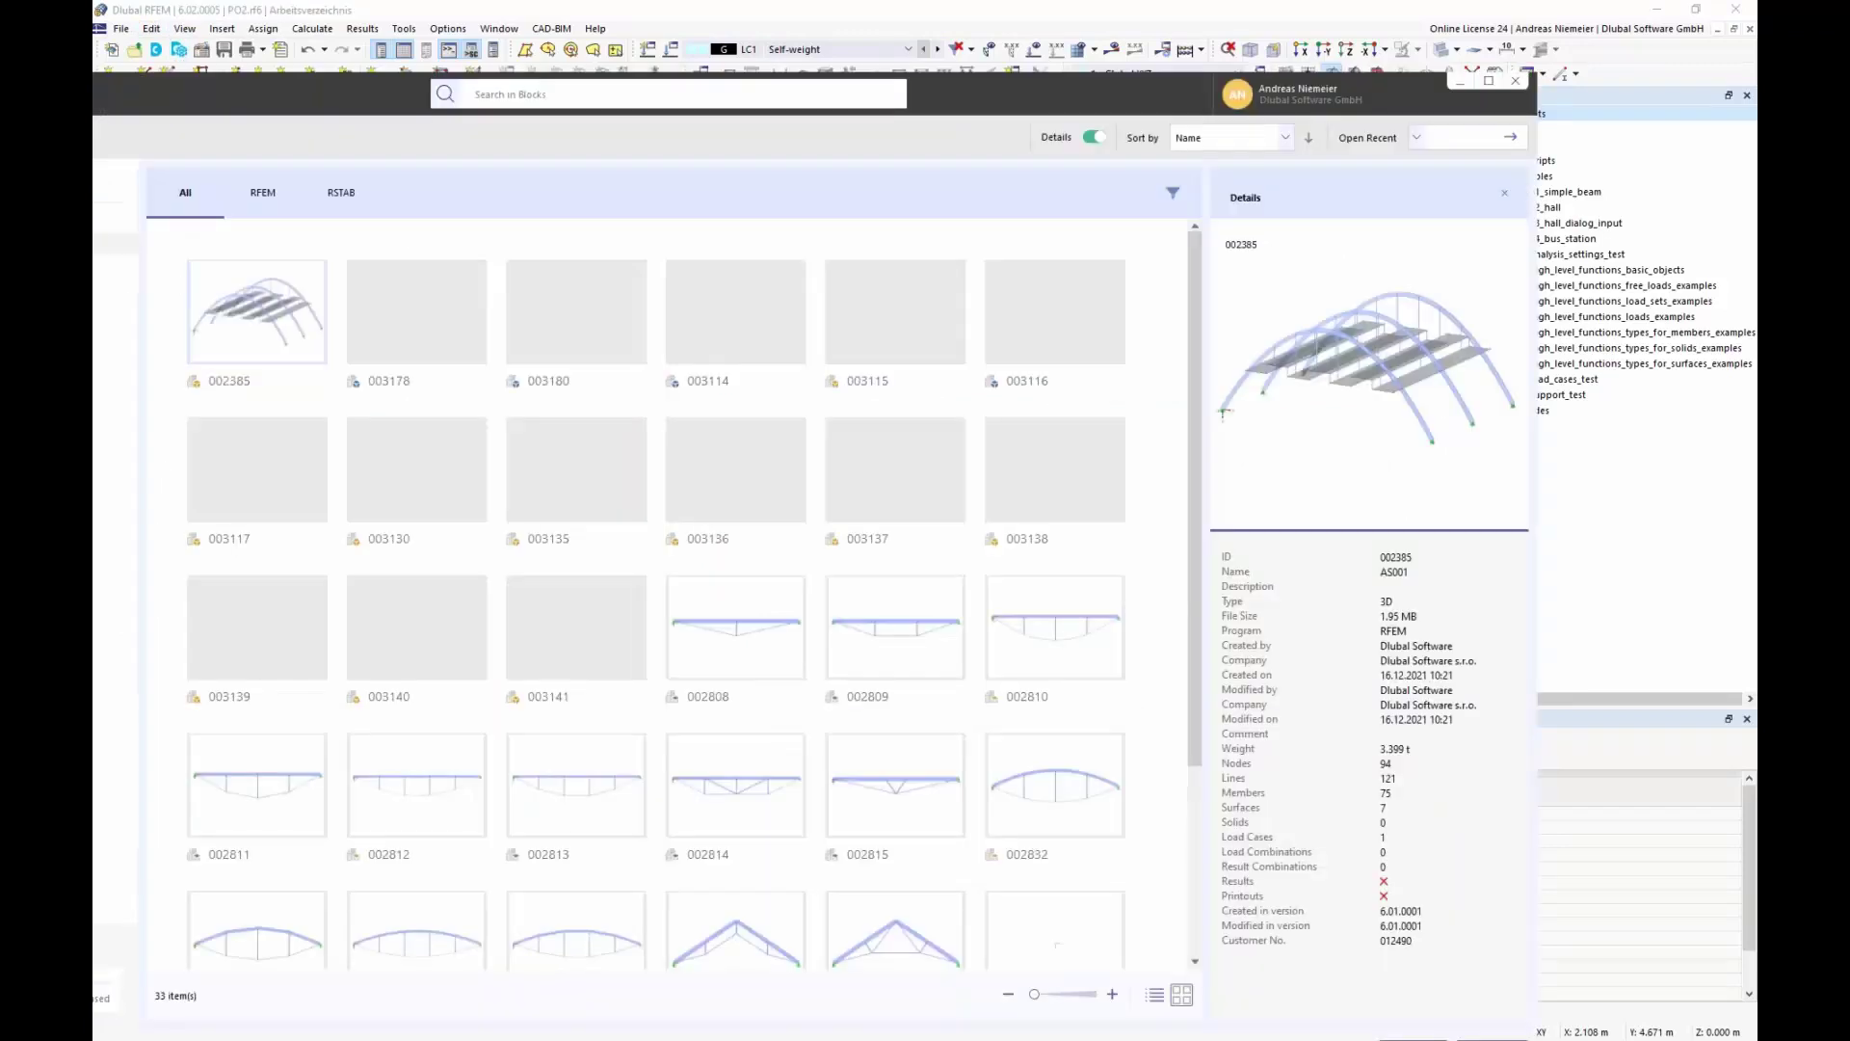
{"action": "left_click", "coordinate": [1154, 993]}
{"action": "scroll", "coordinate": [627, 702], "scroll_direction": "down", "scroll_amount": 5}
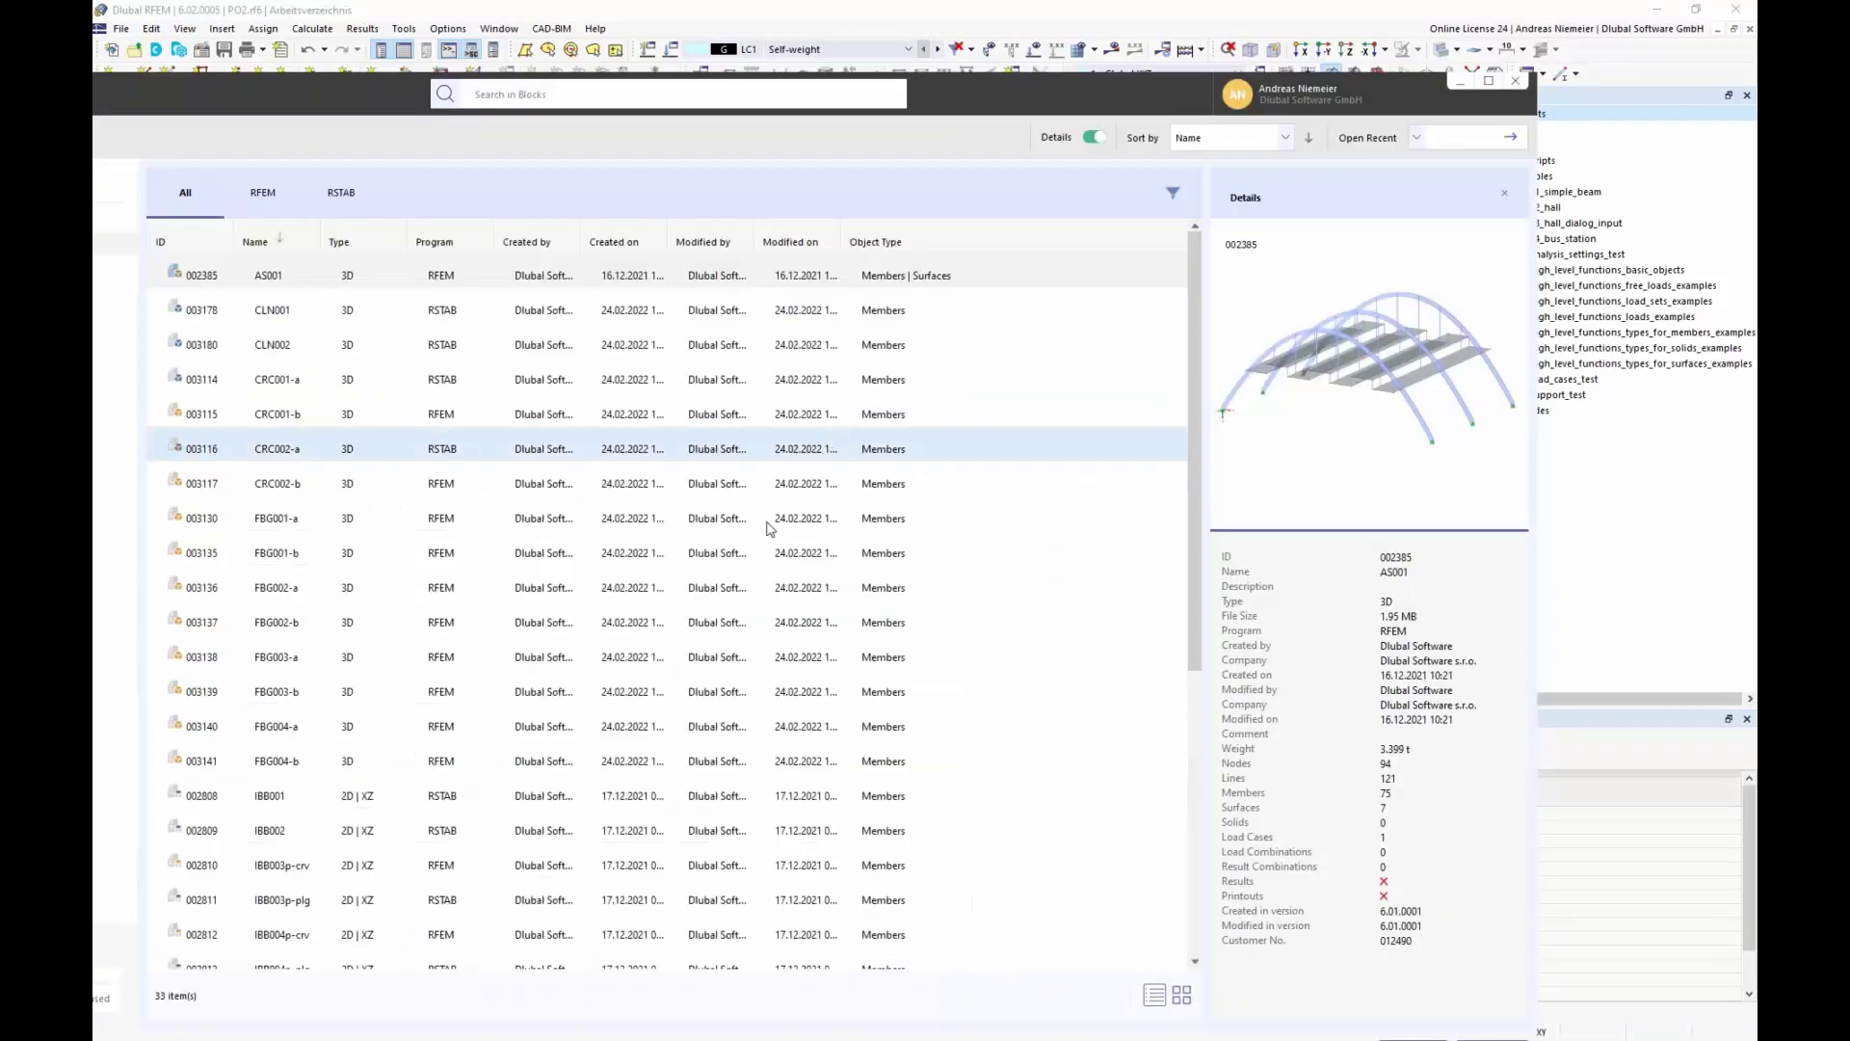
{"action": "double_click", "coordinate": [304, 835]}
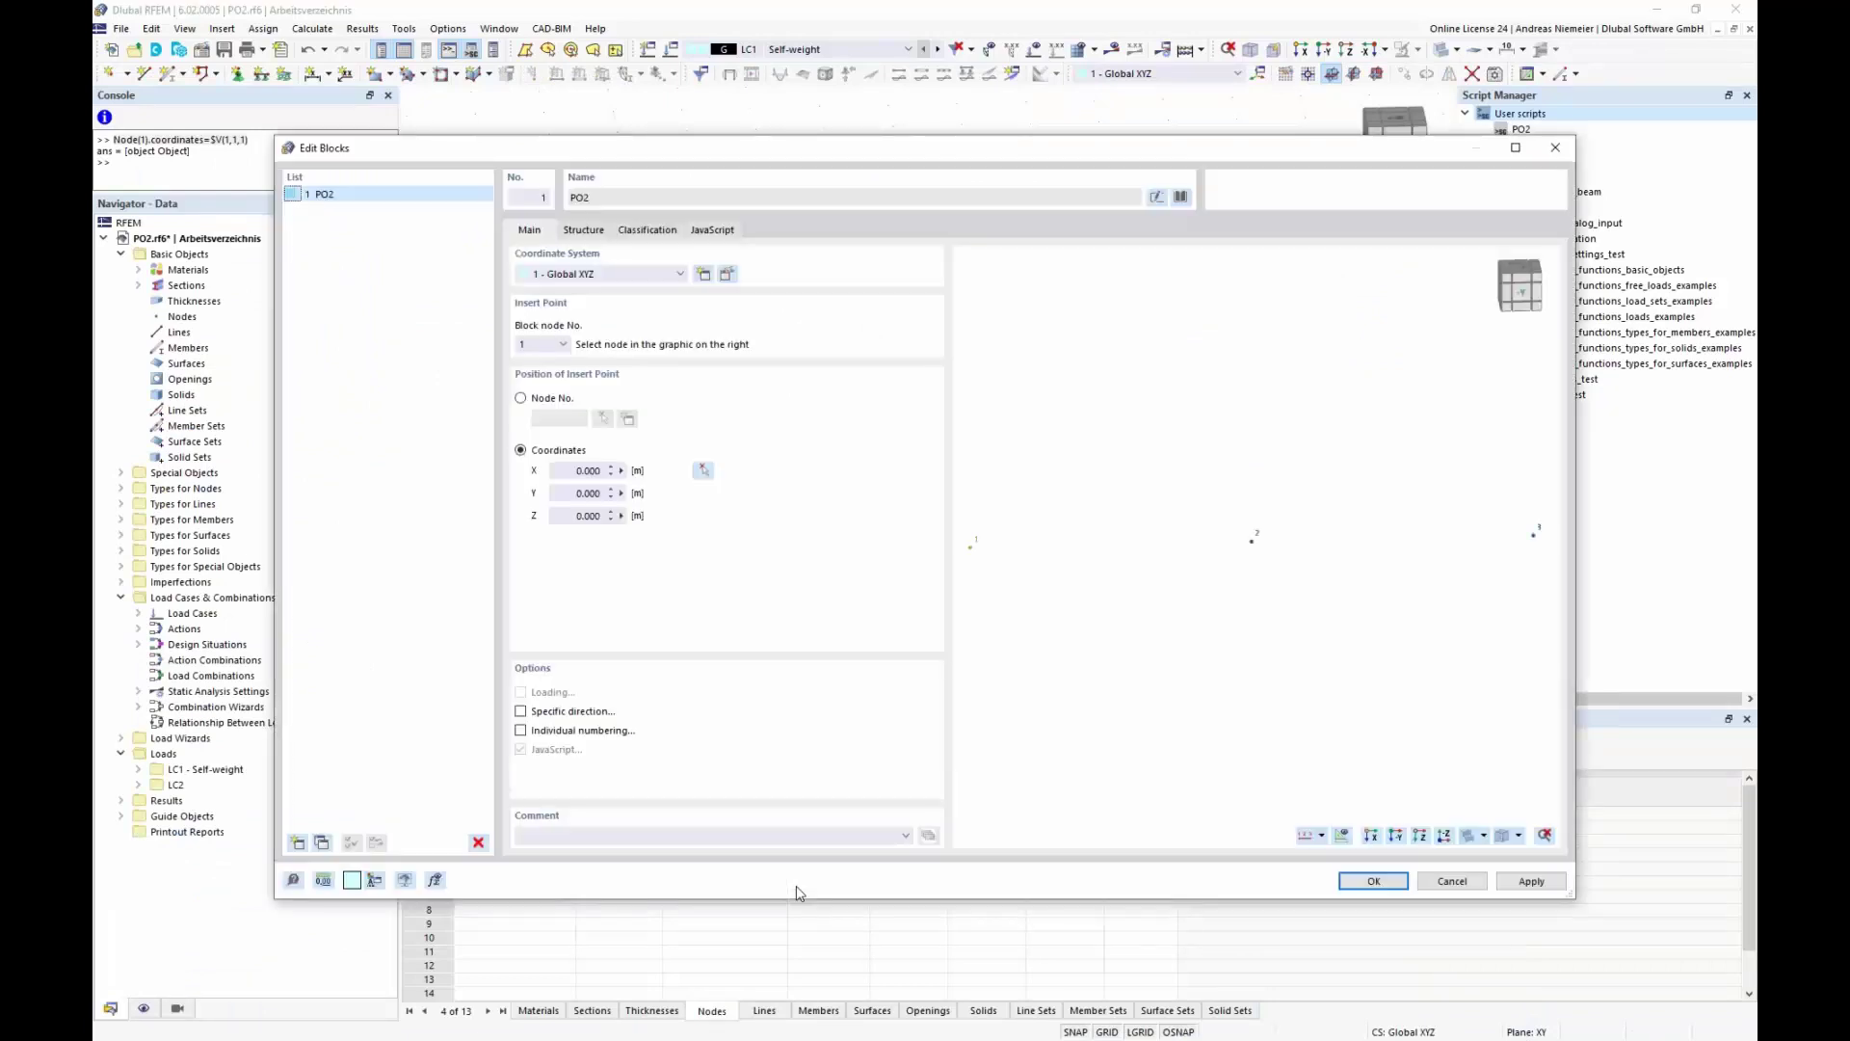
Set the PO2 block's Amount of nodes to 4 and insert the block into the model
{"action": "scroll", "coordinate": [1157, 545], "scroll_direction": "down", "scroll_amount": 3}
{"action": "left_click", "coordinate": [583, 230]}
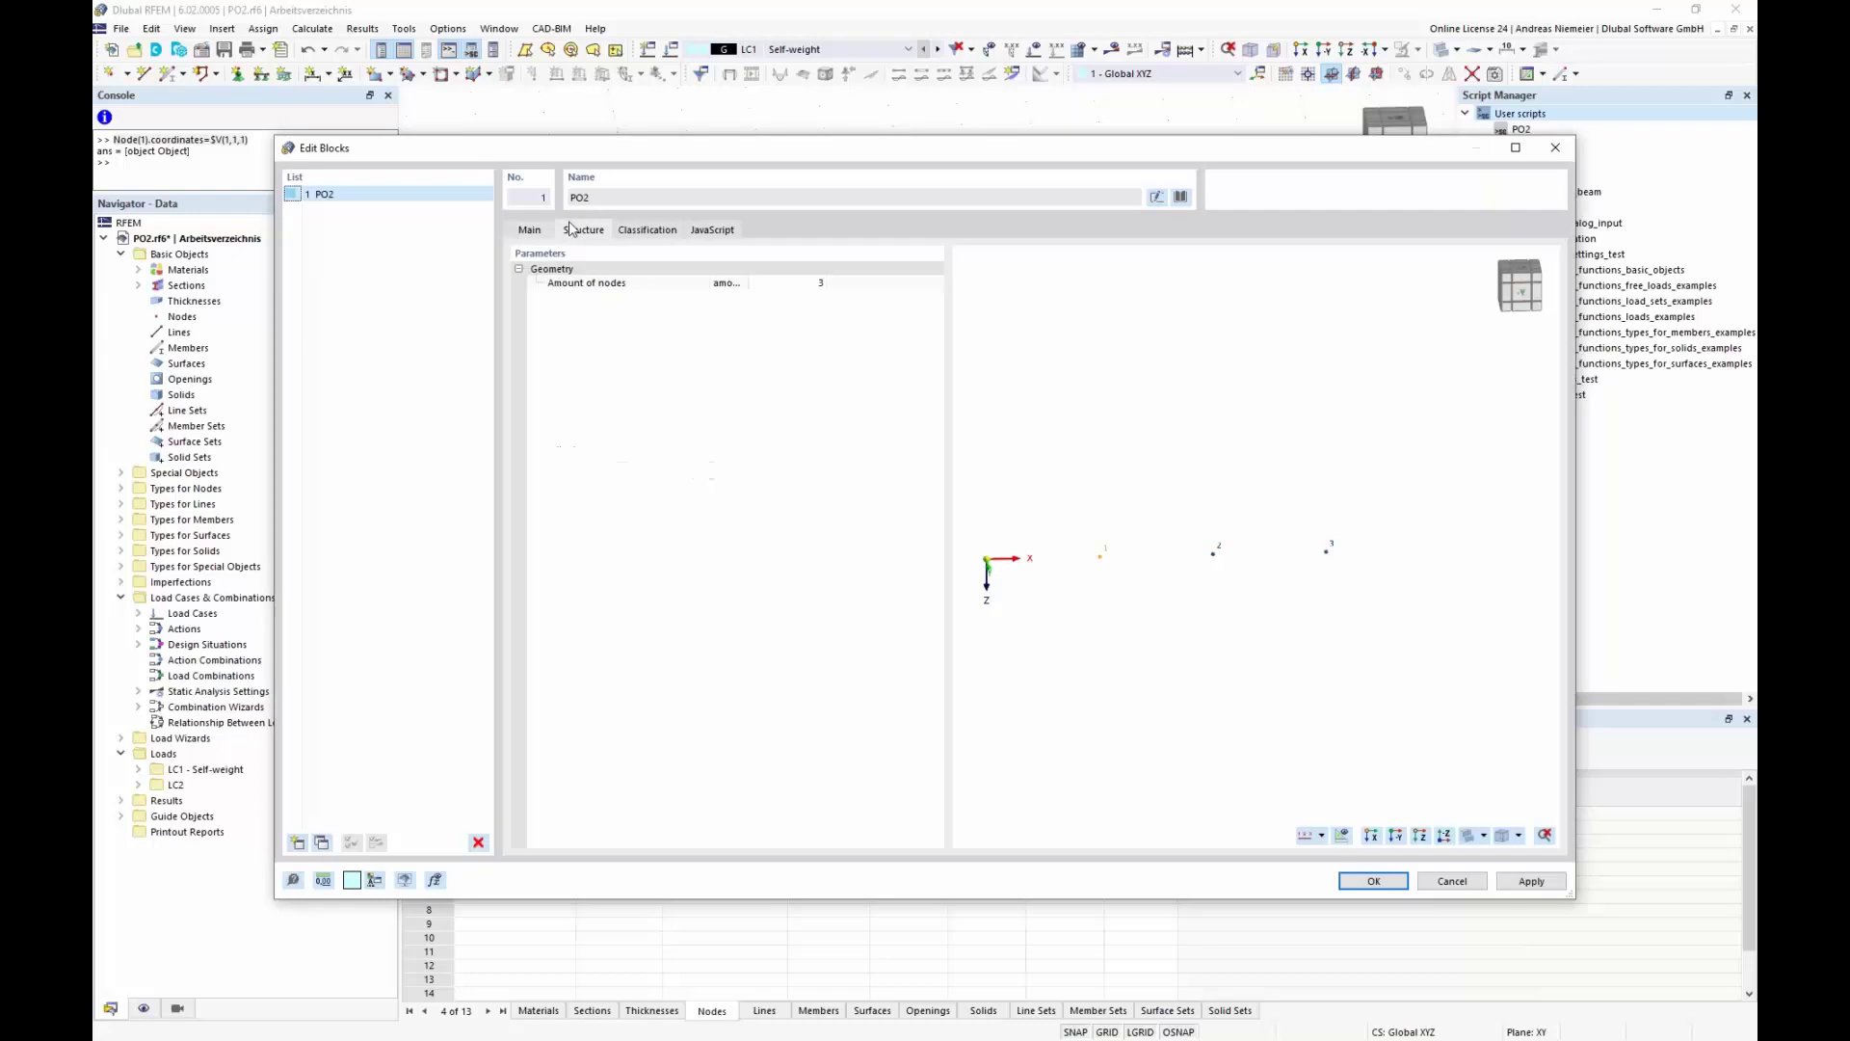
{"action": "left_click", "coordinate": [806, 285]}
{"action": "left_click", "coordinate": [1375, 883]}
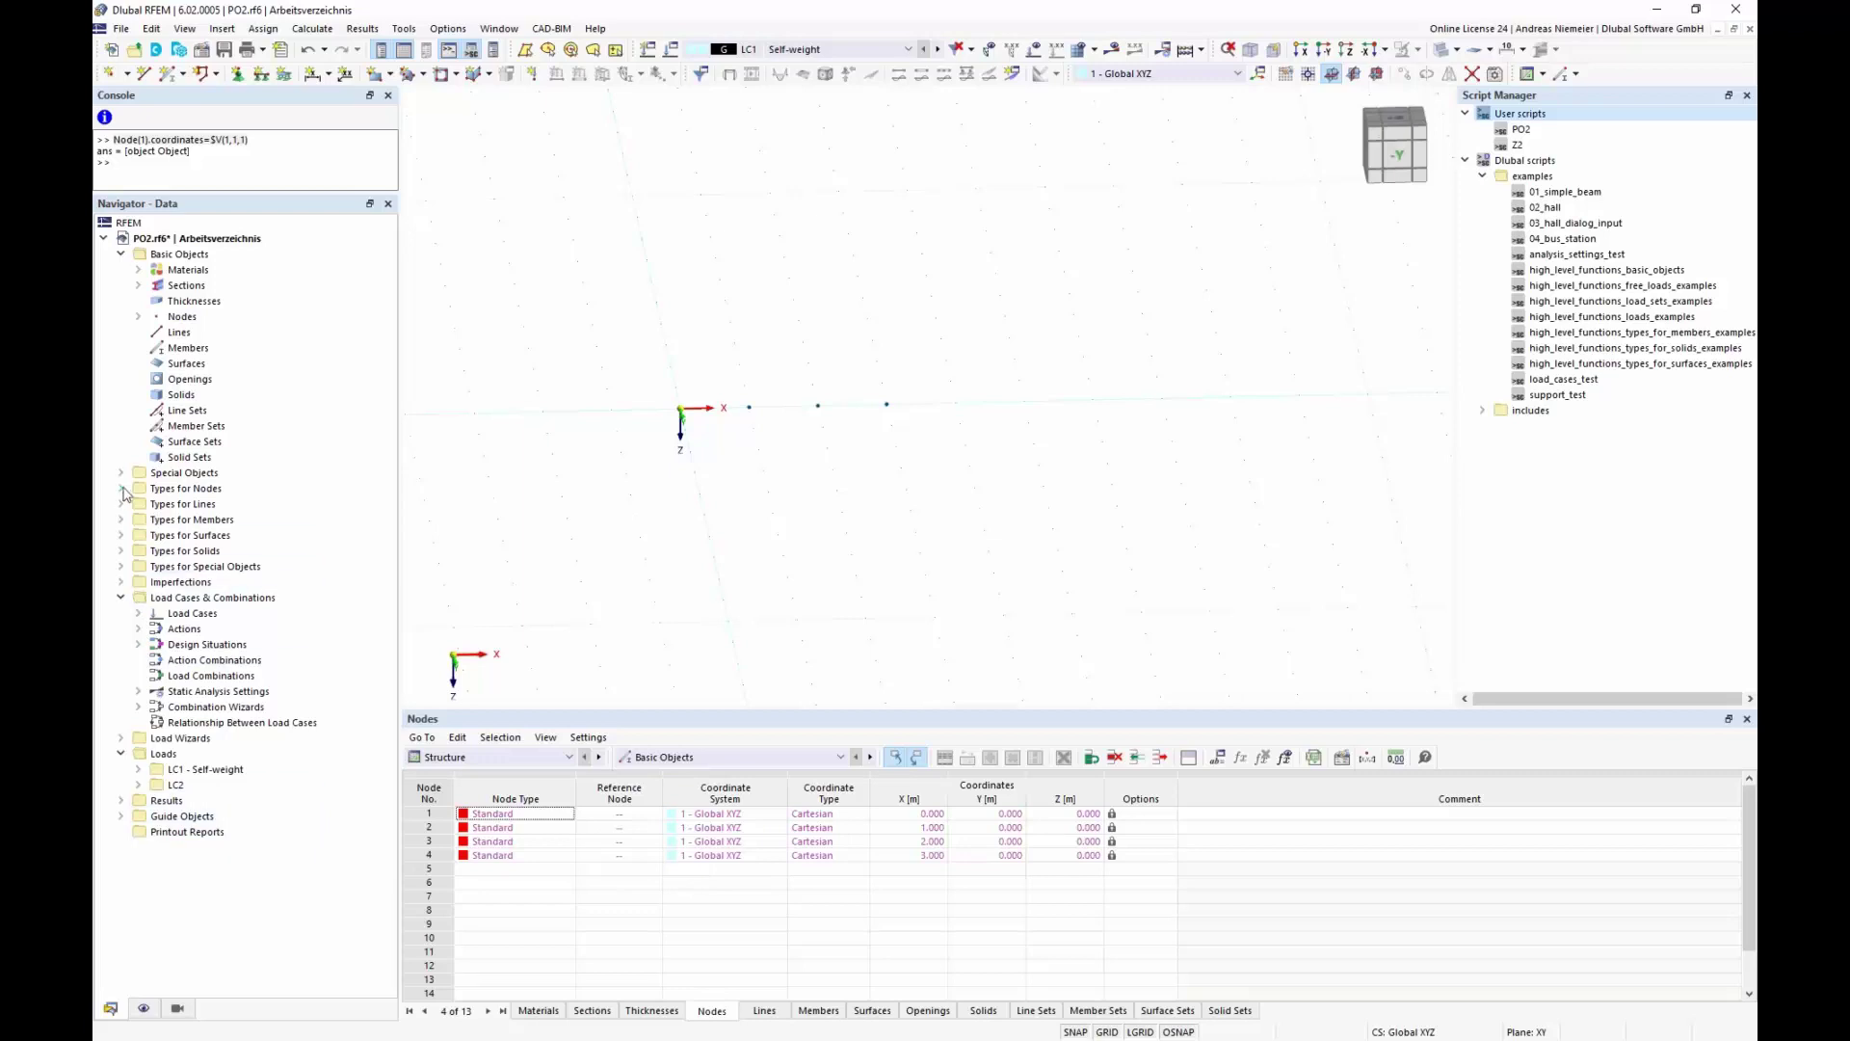
Reopen the inserted PO2 block, examine the formula and global parameter options for Amount of nodes, and close it unchanged
{"action": "left_click", "coordinate": [818, 407]}
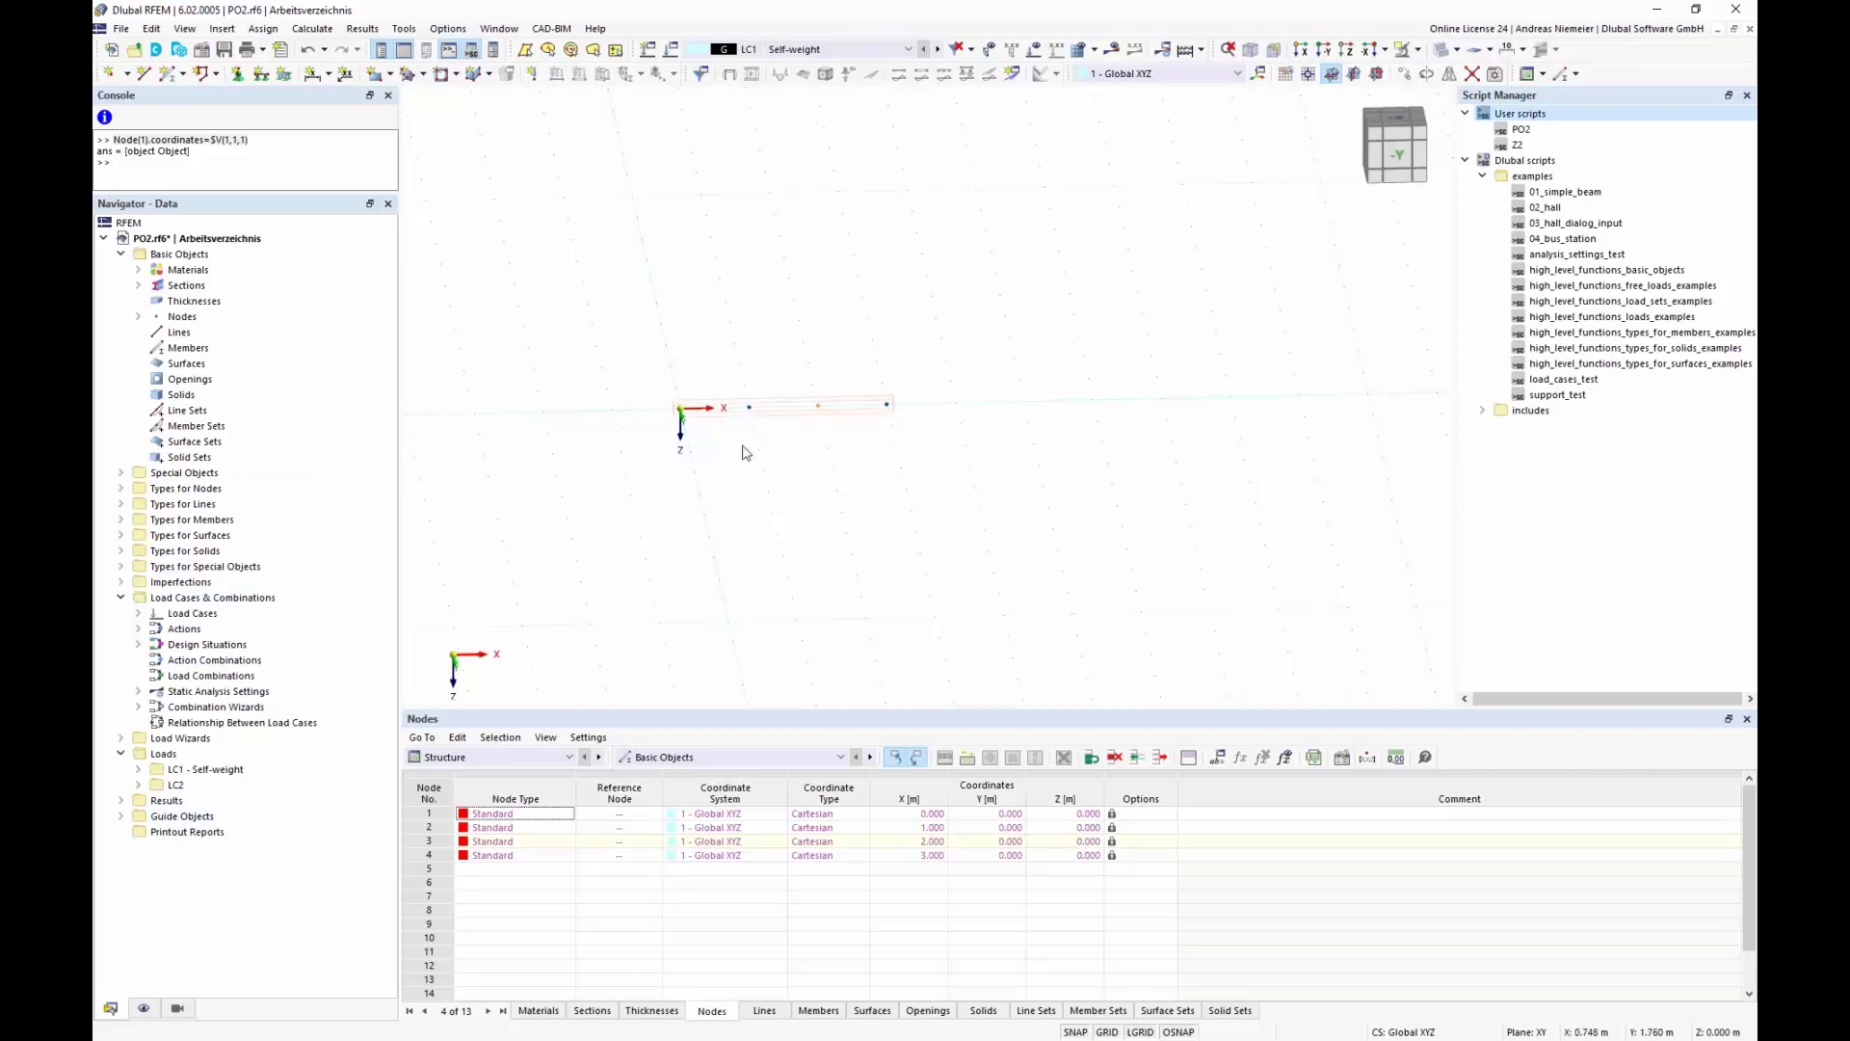
{"action": "left_click", "coordinate": [120, 472]}
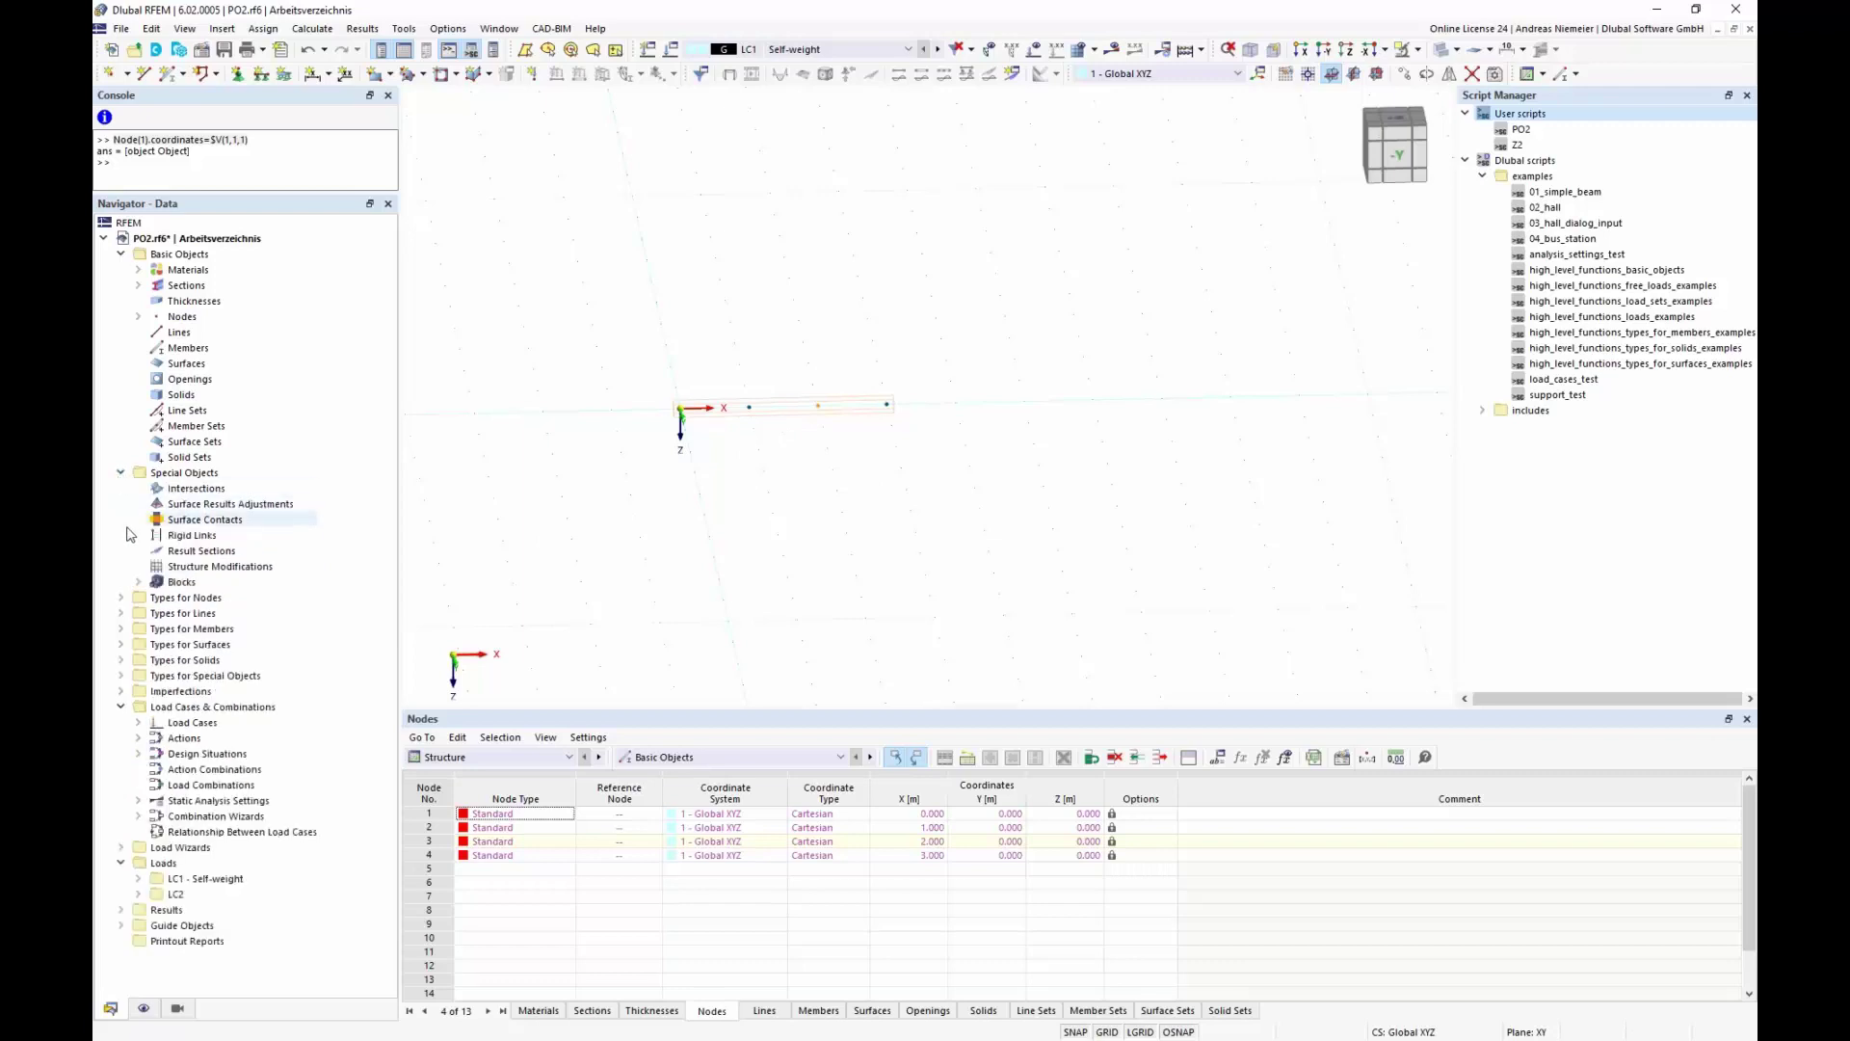
{"action": "left_click", "coordinate": [137, 581]}
{"action": "left_click", "coordinate": [200, 598]}
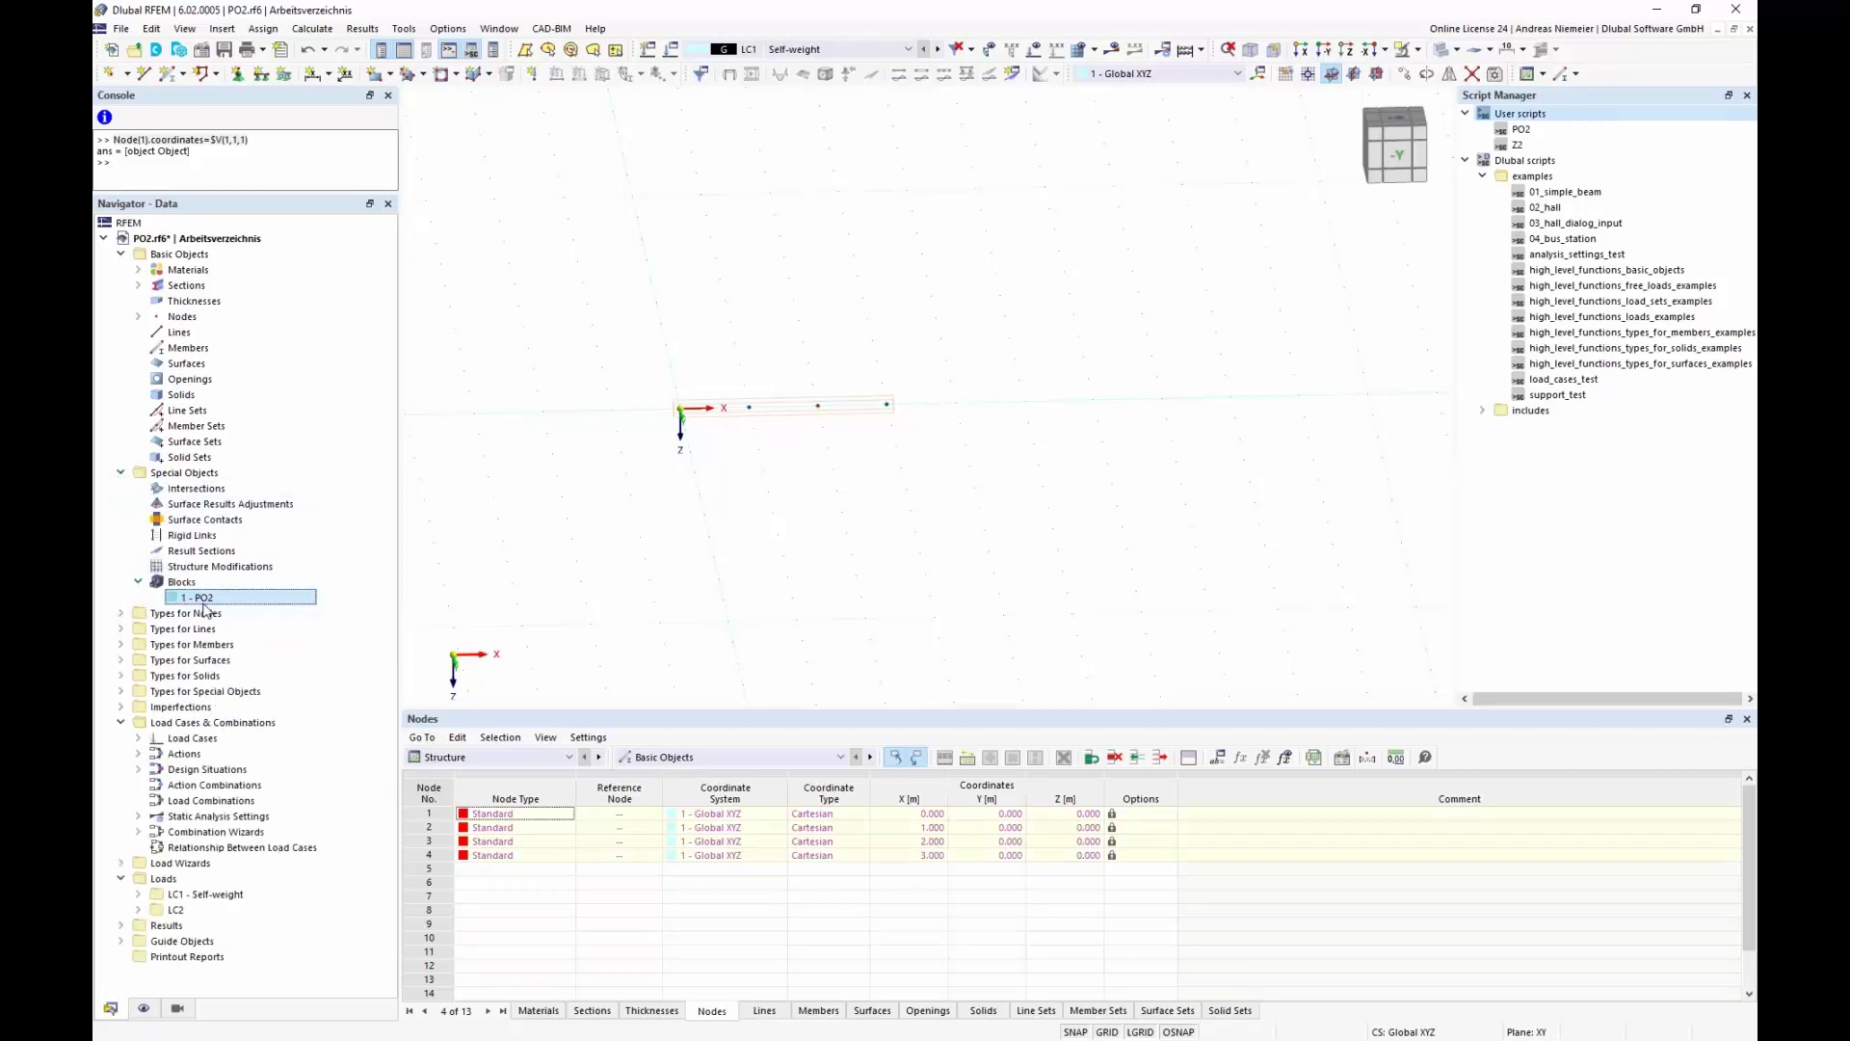
{"action": "double_click", "coordinate": [206, 598]}
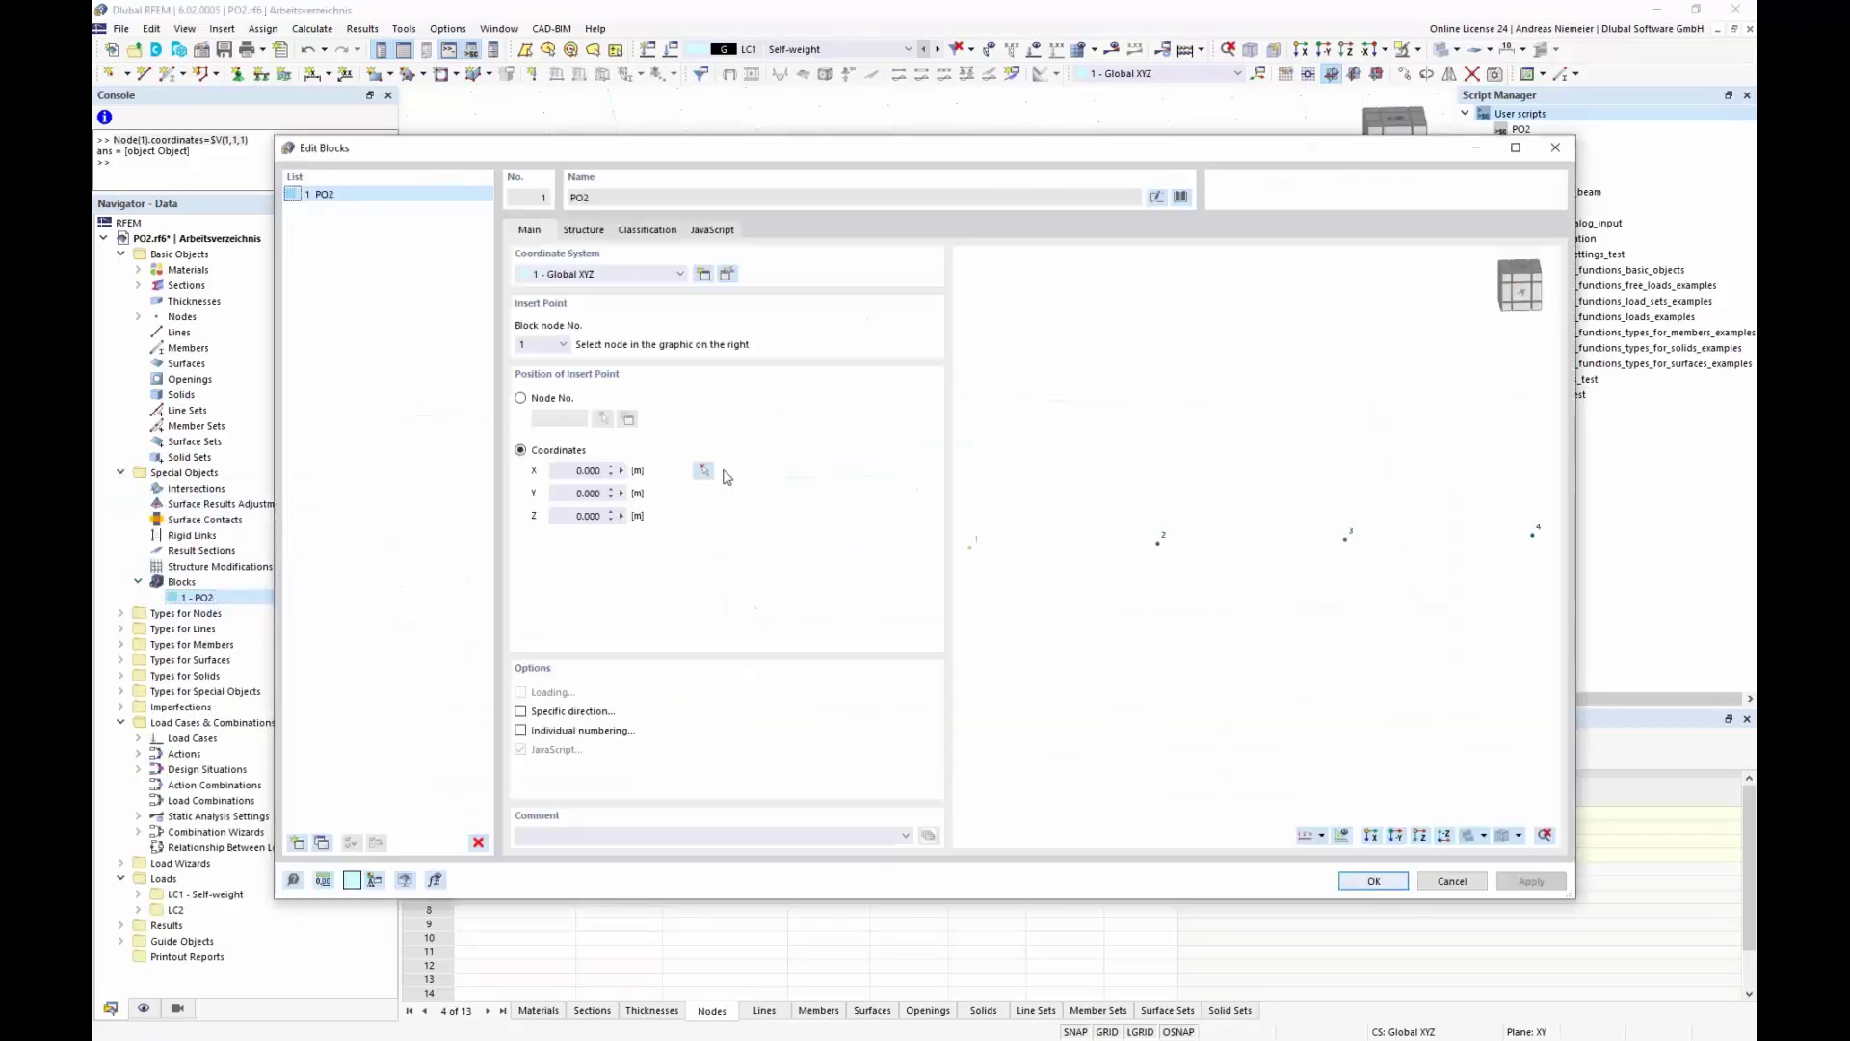
{"action": "left_click", "coordinate": [584, 231]}
{"action": "left_click", "coordinate": [798, 282]}
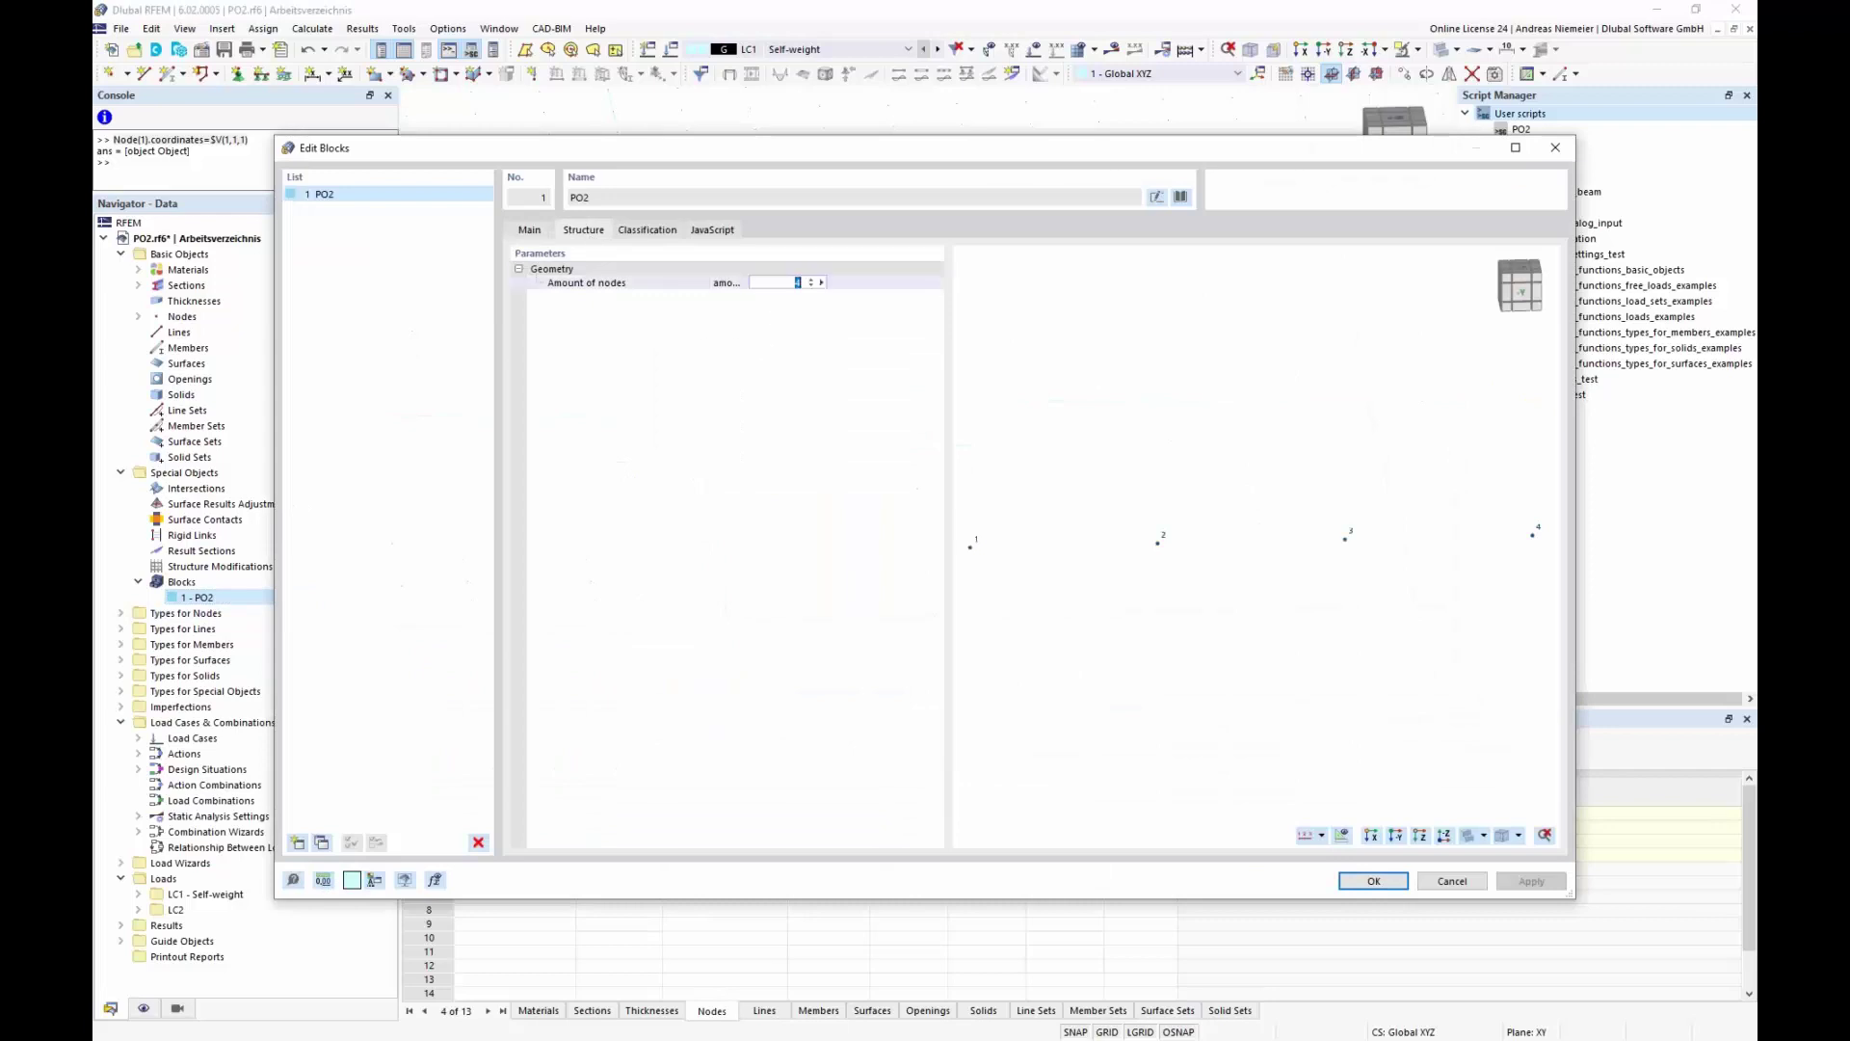
{"action": "left_click", "coordinate": [822, 284]}
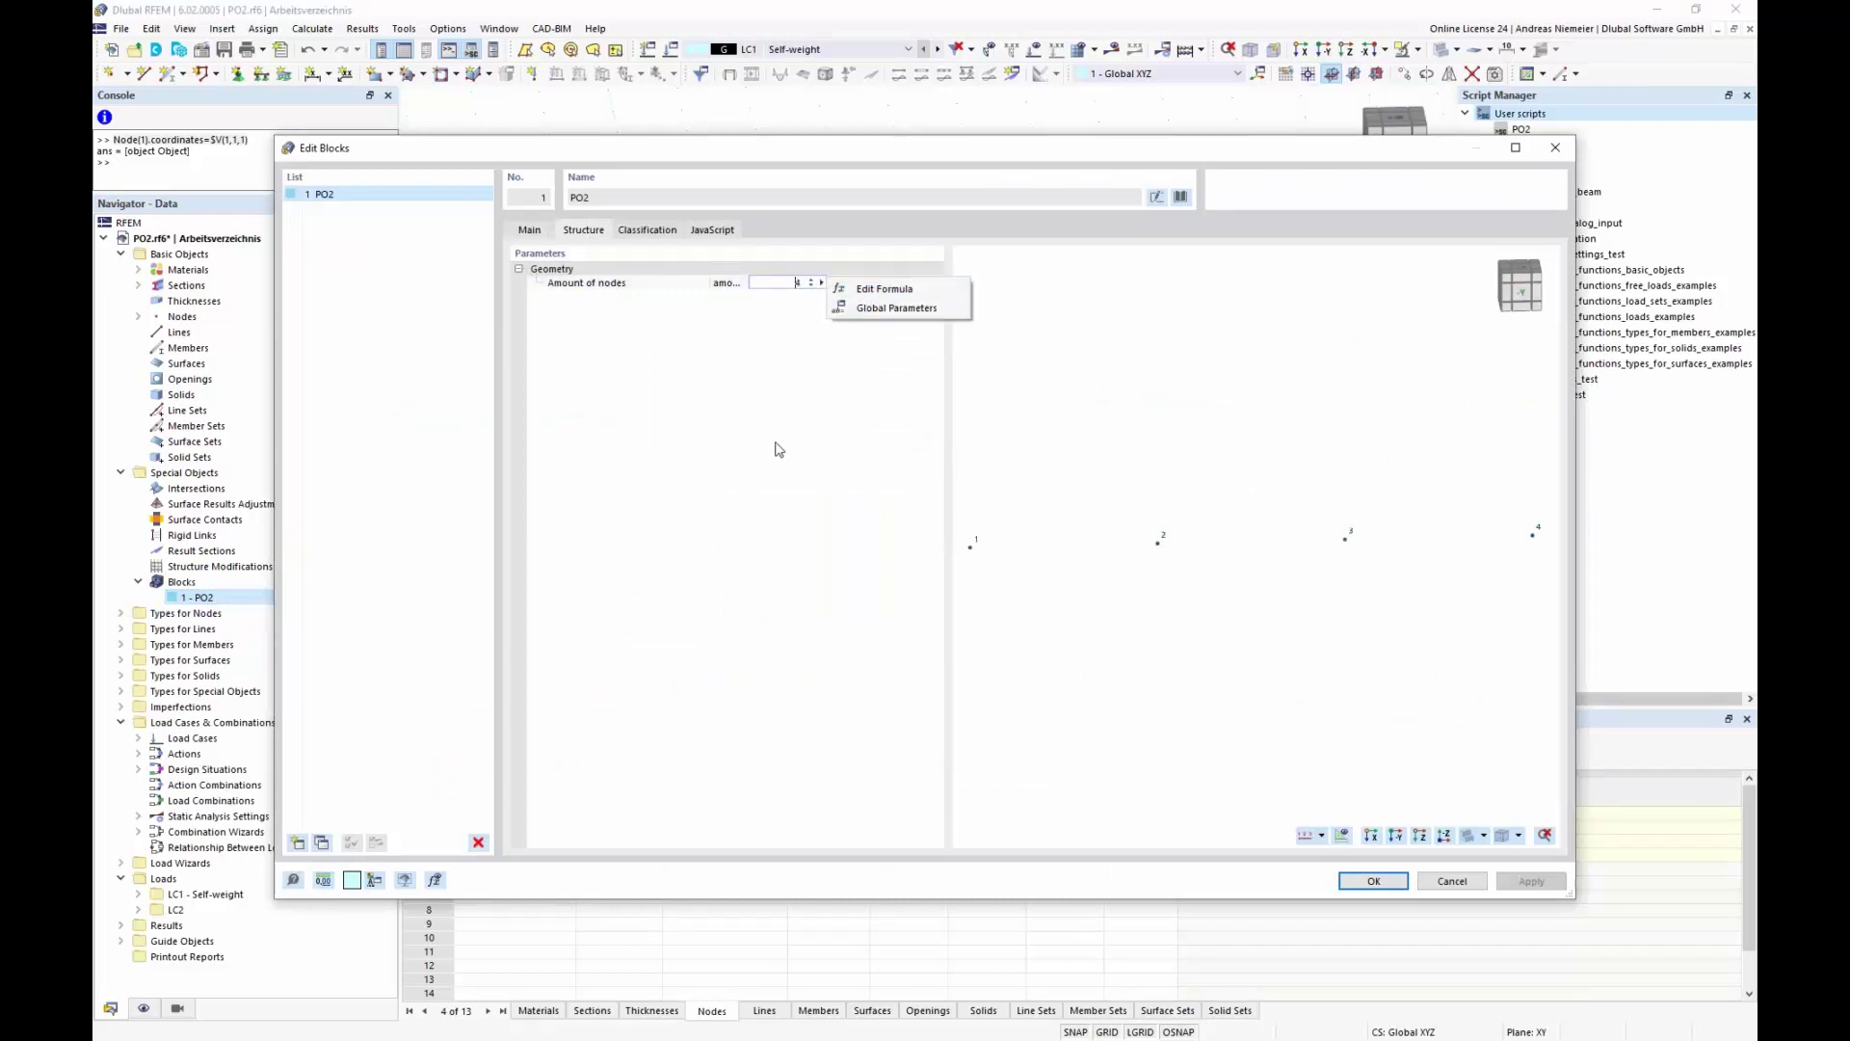
{"action": "left_click", "coordinate": [1451, 880]}
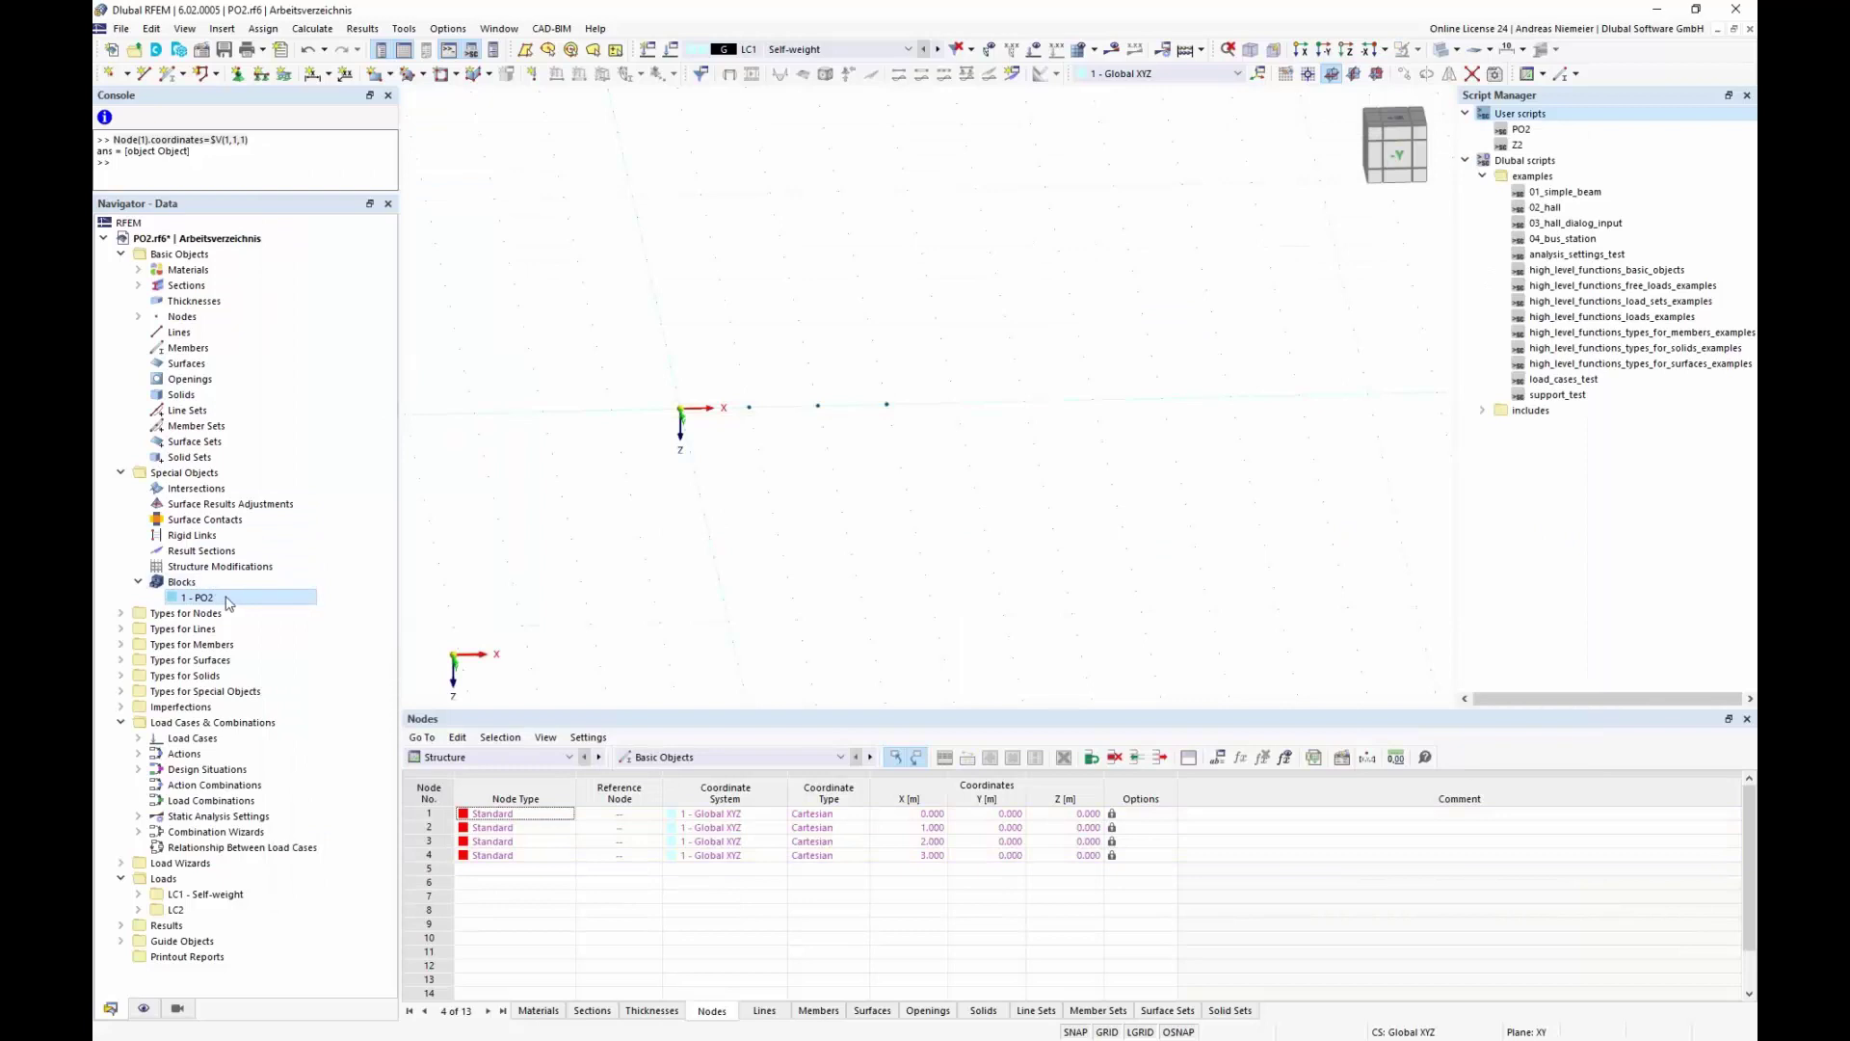
Delete the inserted PO2 block from the model
{"action": "key", "text": "Delete"}
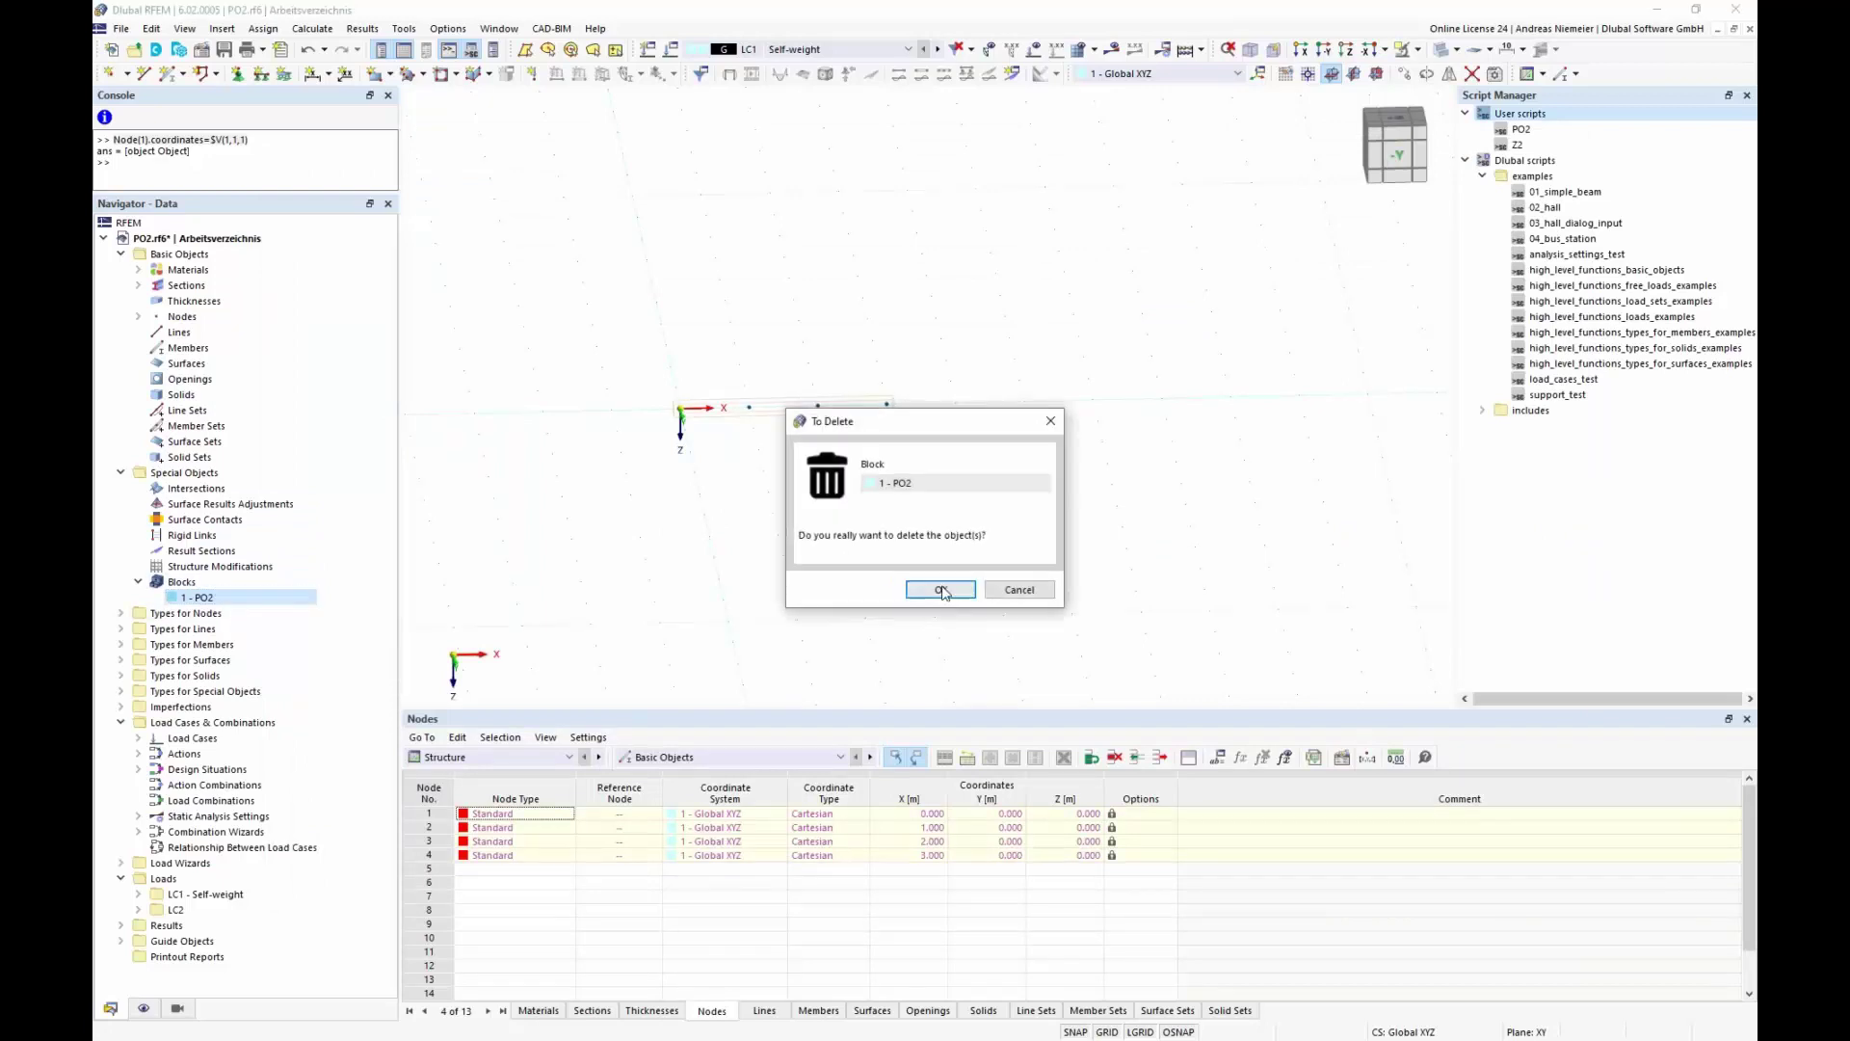
{"action": "left_click", "coordinate": [940, 590]}
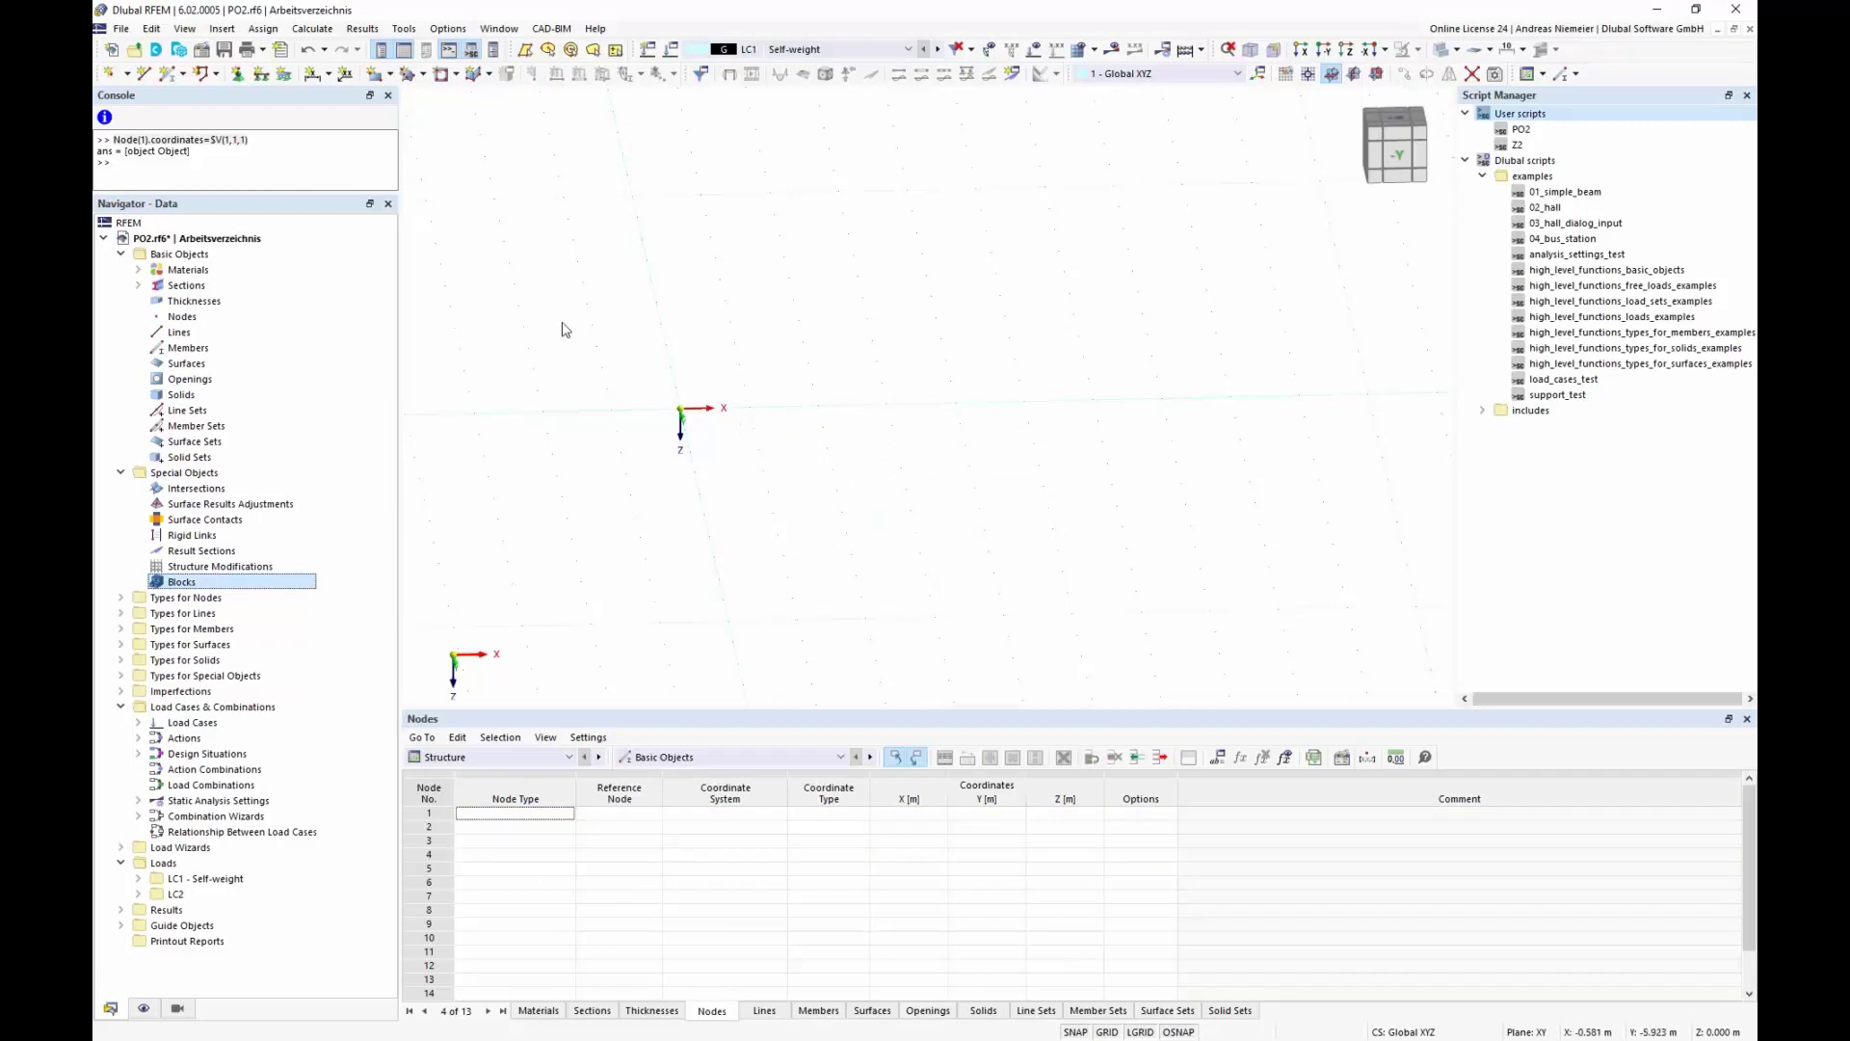
Save the model as a block named TG2 with model category 1 Beams and TrussGirder.js as its JavaScript file
{"action": "left_click", "coordinate": [122, 28]}
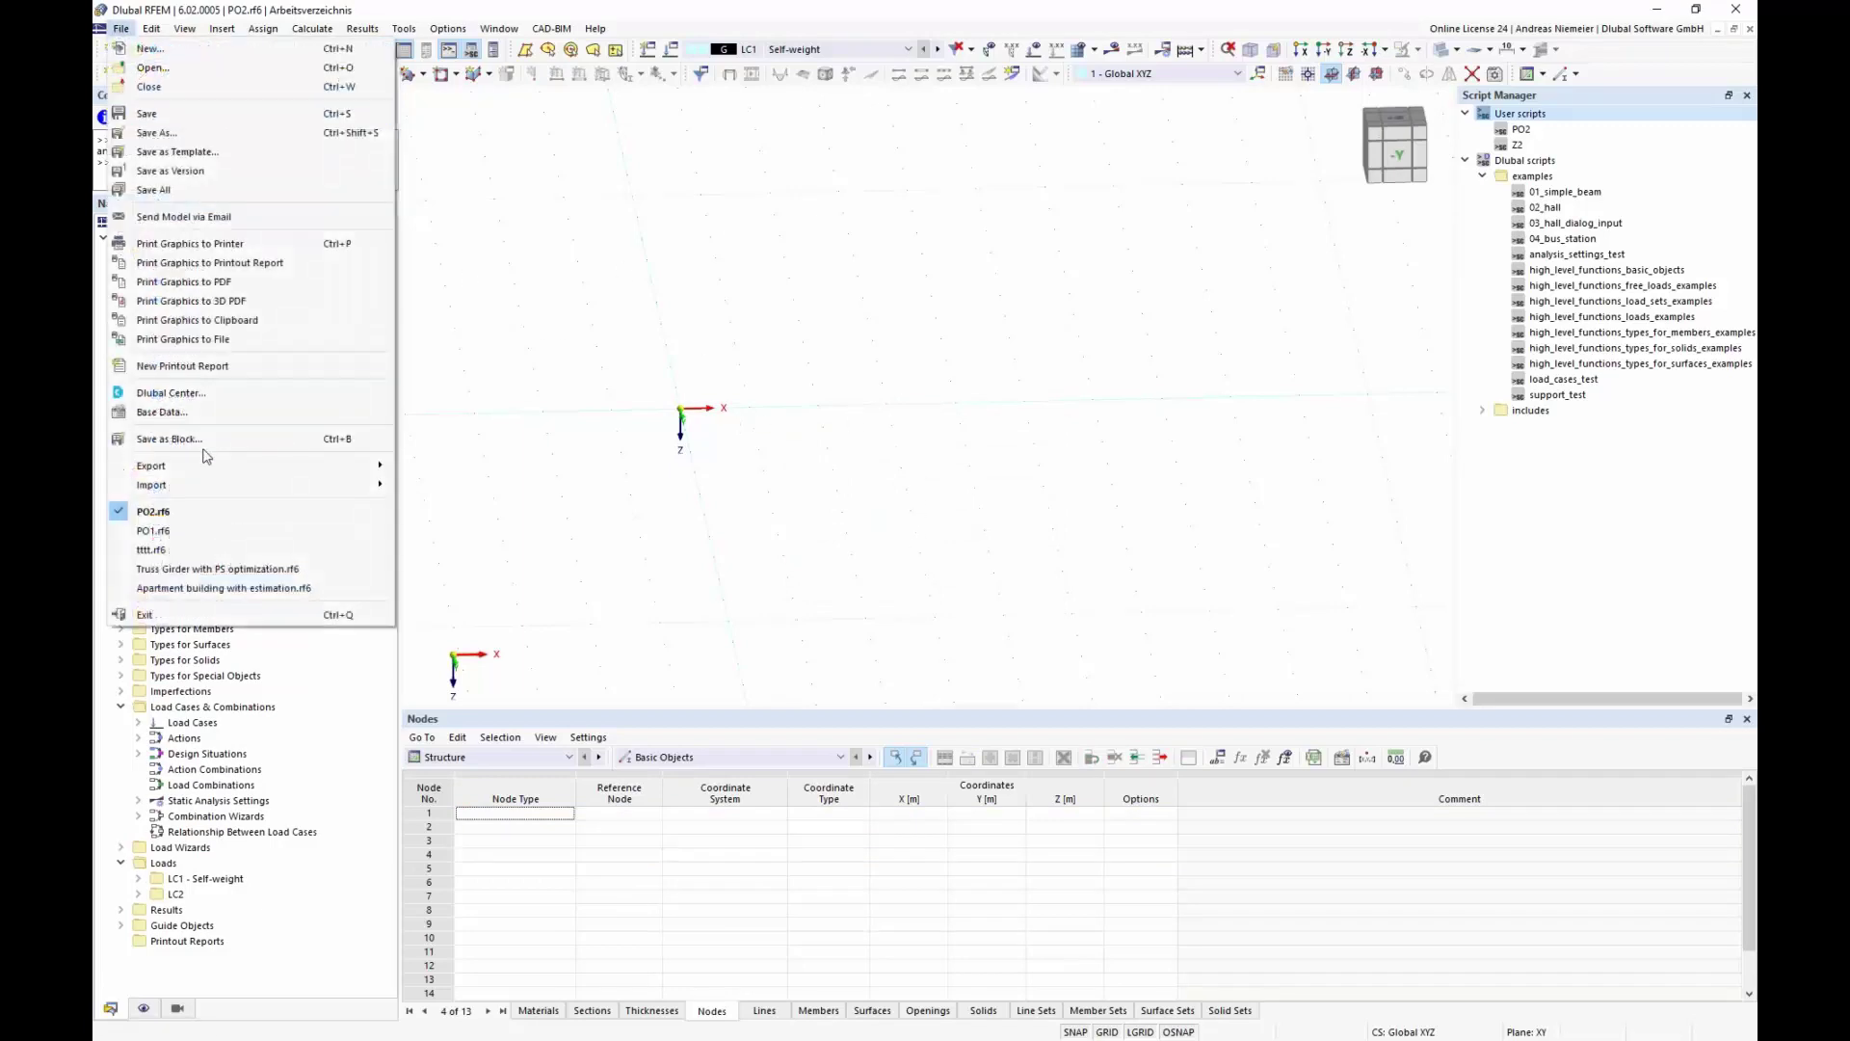
{"action": "left_click", "coordinate": [204, 445]}
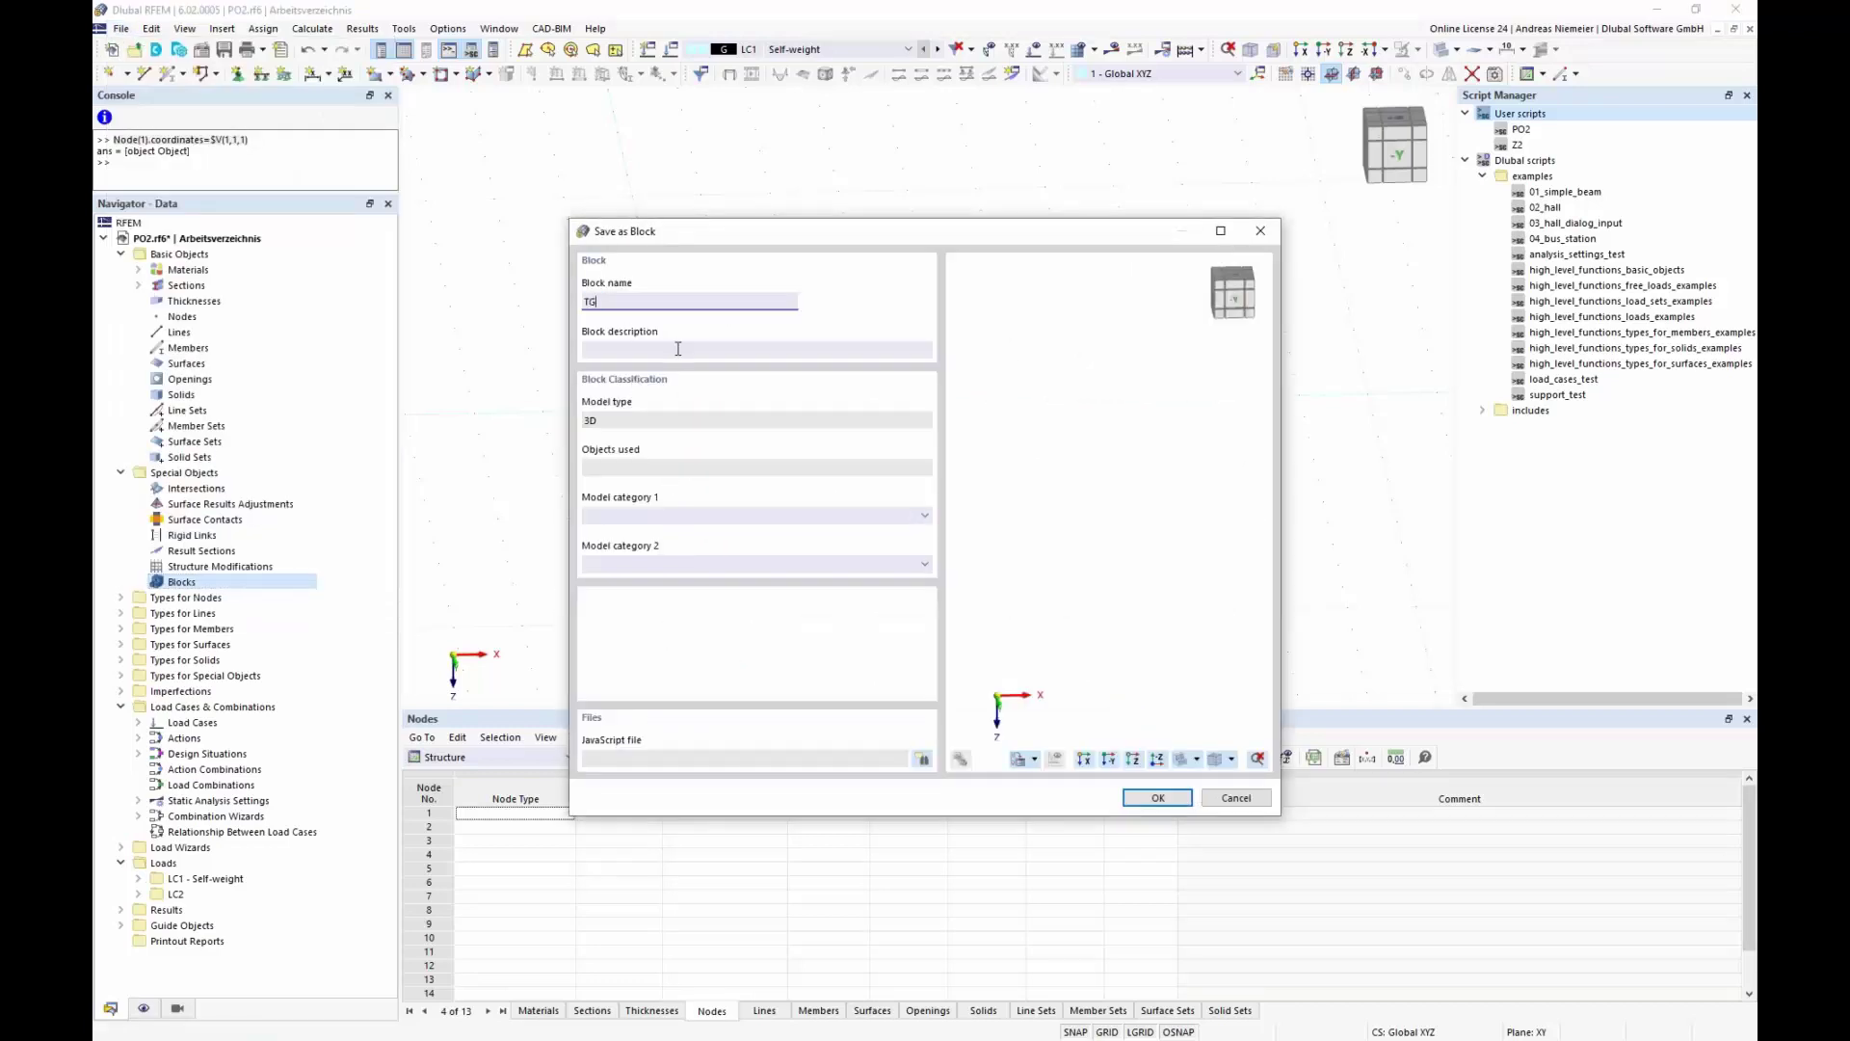
{"action": "left_click", "coordinate": [800, 516]}
{"action": "left_click", "coordinate": [782, 549]}
{"action": "left_click", "coordinate": [921, 761]}
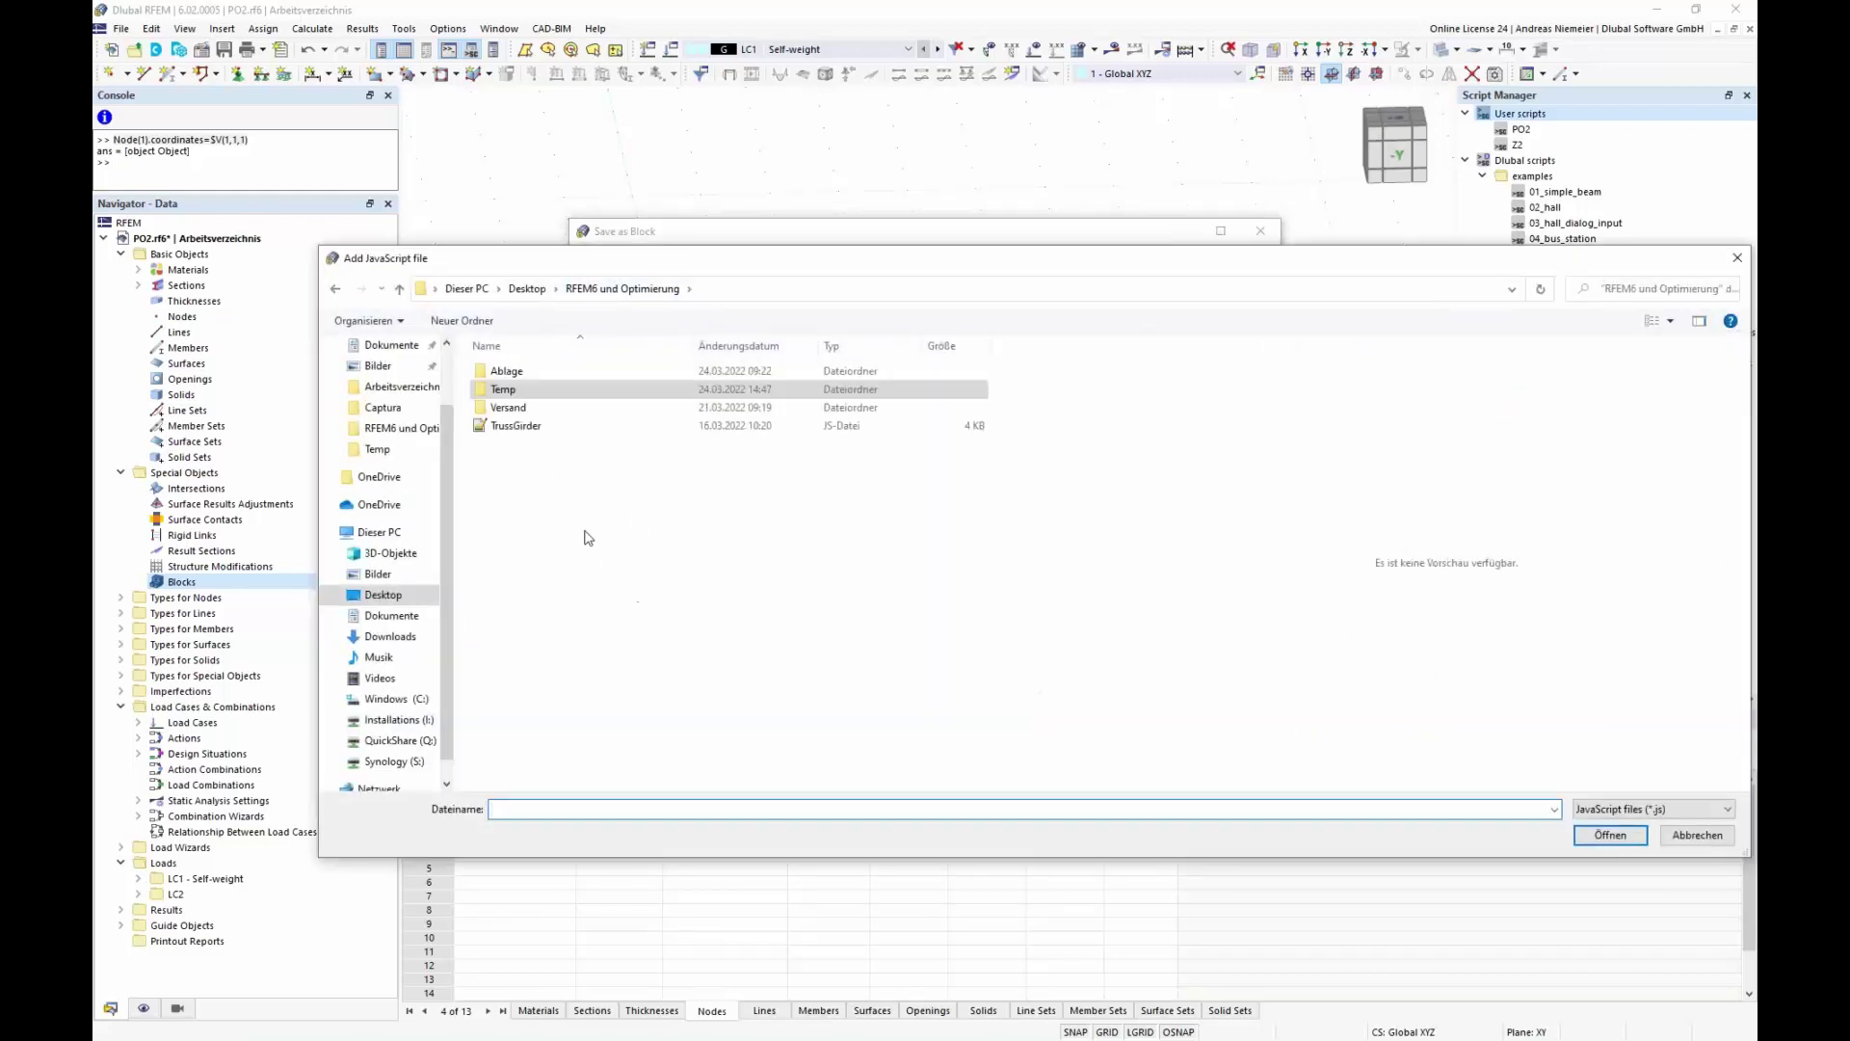
{"action": "left_click", "coordinate": [514, 426]}
{"action": "left_click", "coordinate": [1611, 835]}
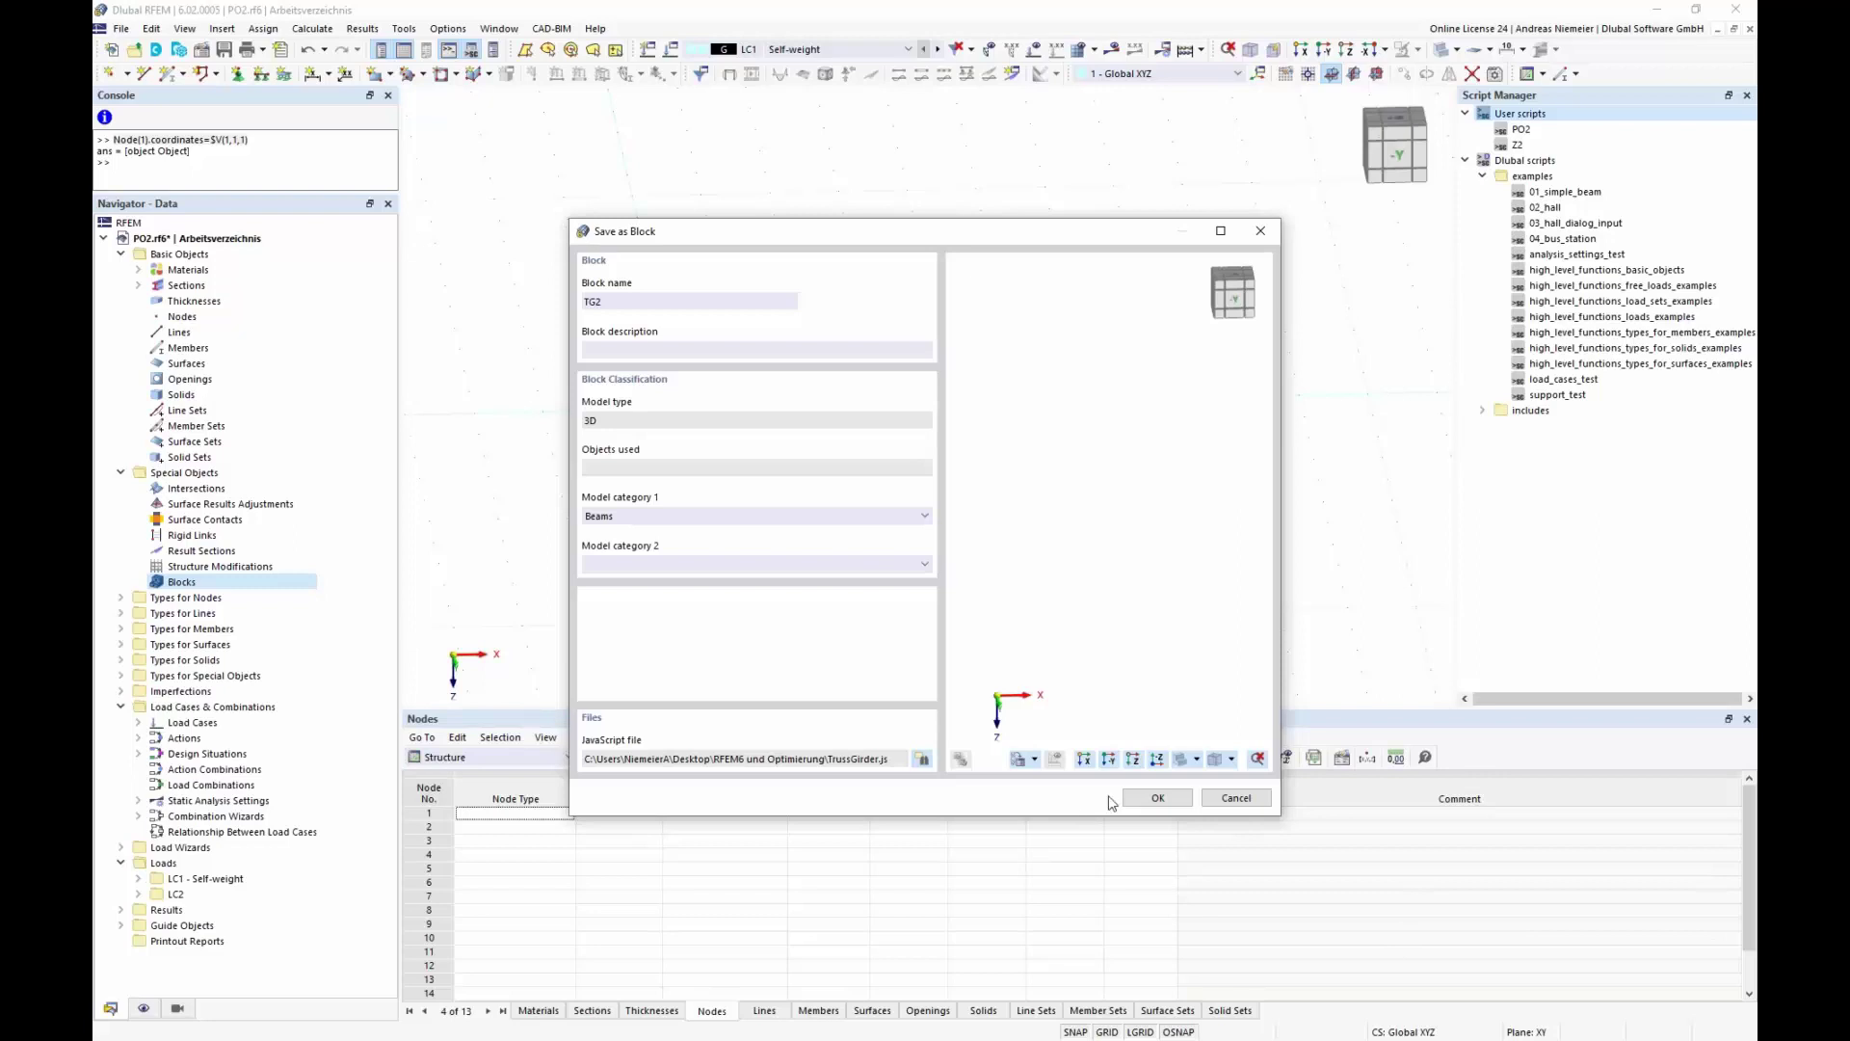
{"action": "left_click", "coordinate": [1153, 805]}
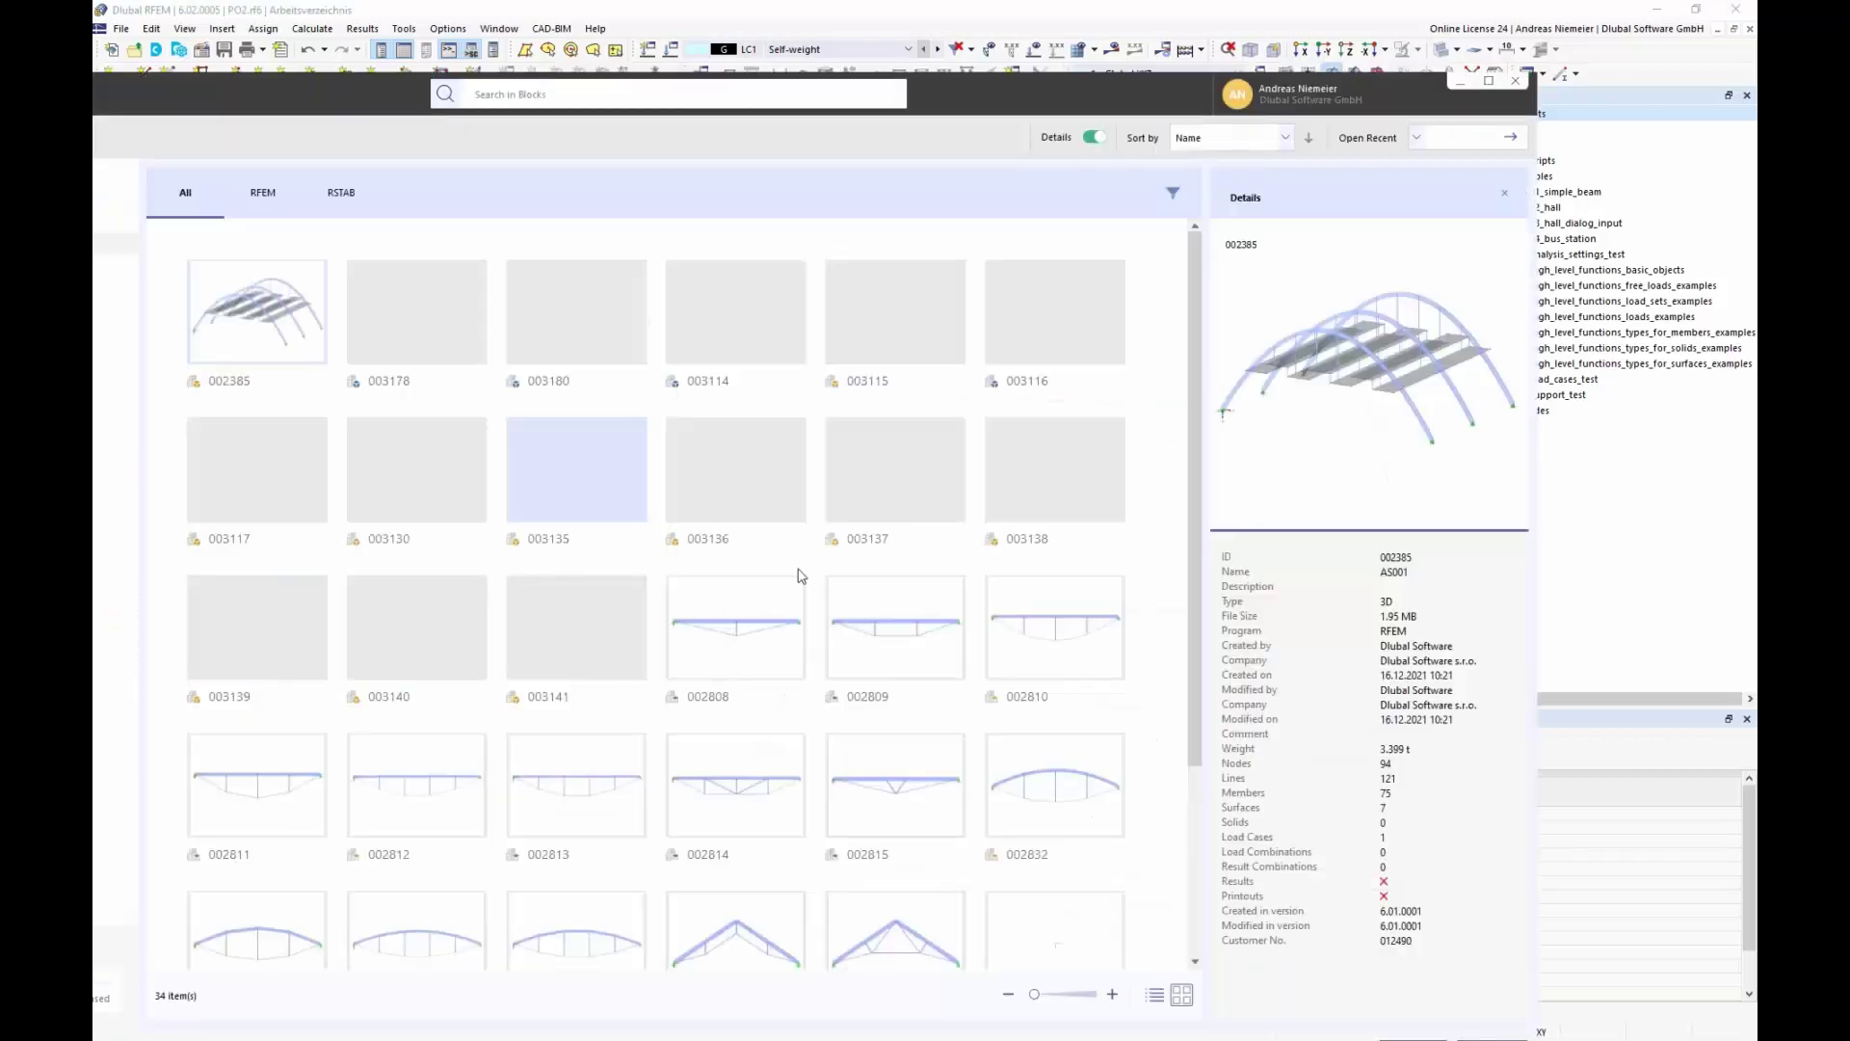
Load the TG2 block from the block library for insertion and view its truss preview in 3D
{"action": "scroll", "coordinate": [925, 709], "scroll_direction": "down", "scroll_amount": 3}
{"action": "left_click", "coordinate": [1154, 995]}
{"action": "scroll", "coordinate": [530, 833], "scroll_direction": "down", "scroll_amount": 5}
{"action": "double_click", "coordinate": [219, 934]}
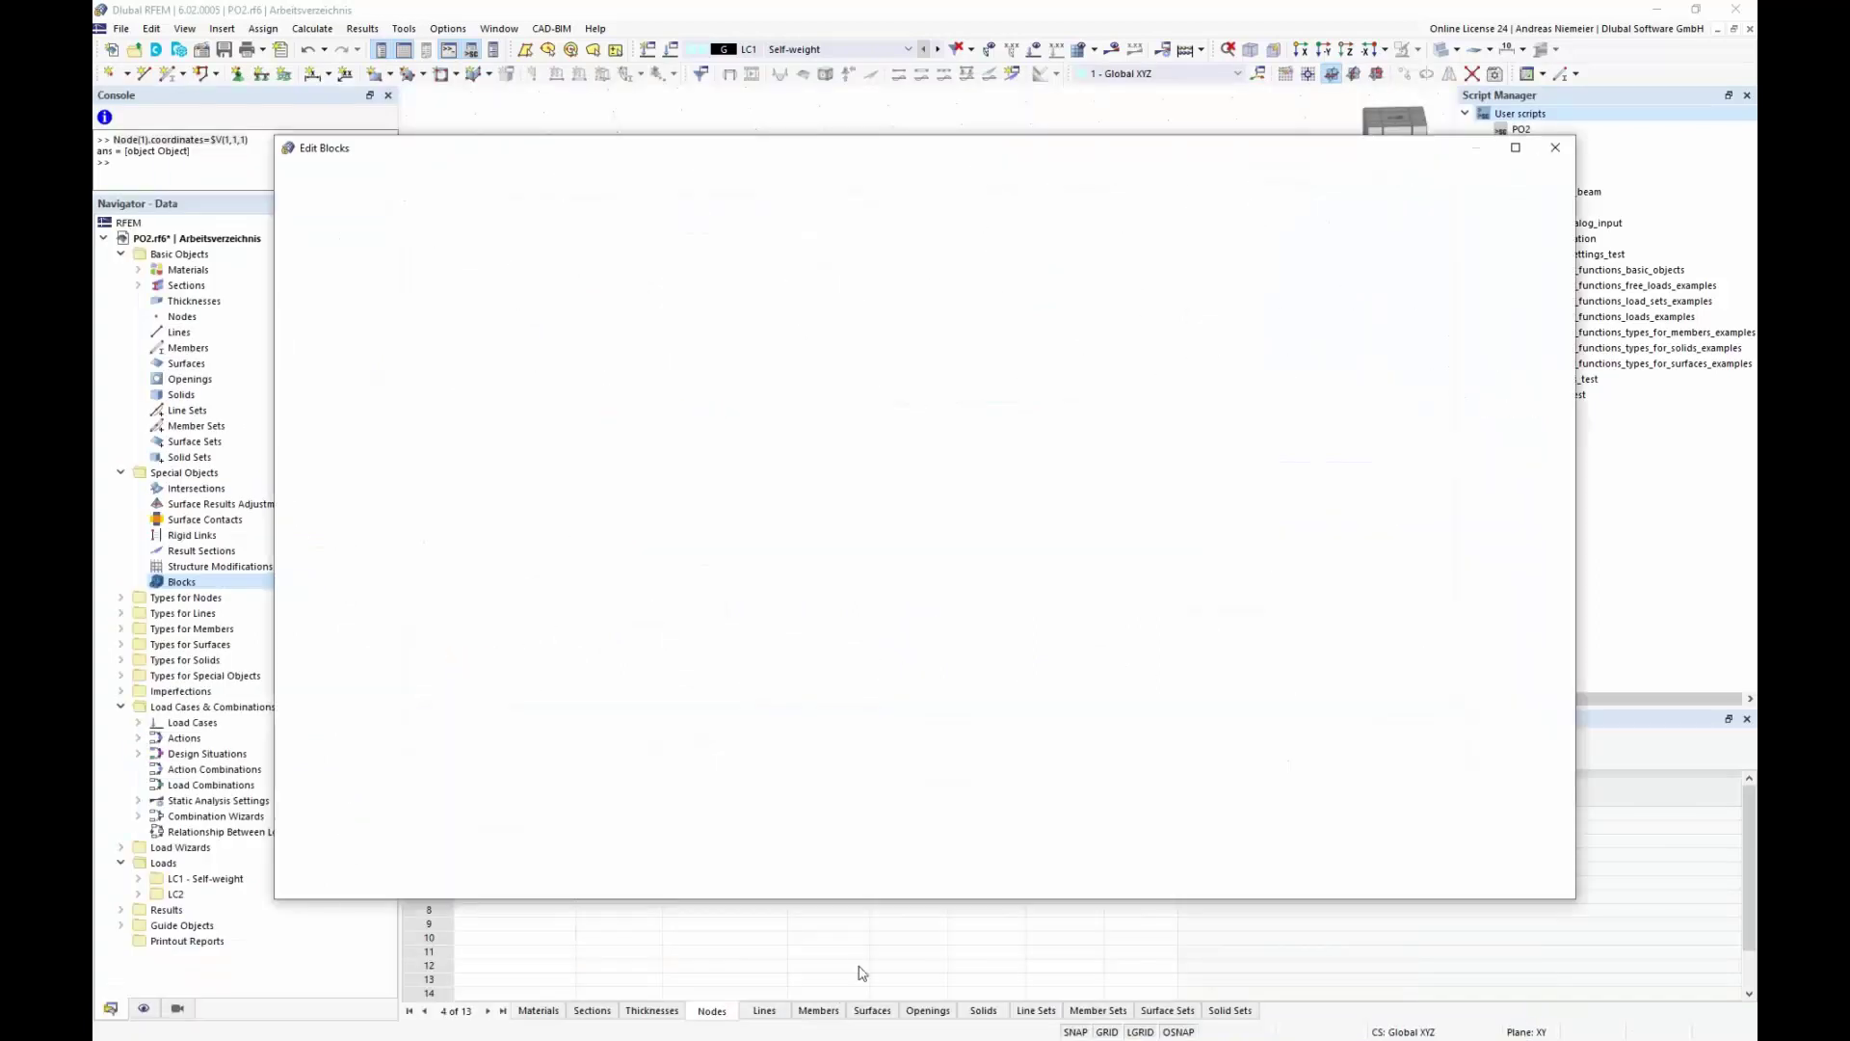
{"action": "middle_click_drag", "start_coordinate": [1195, 675], "coordinate": [1012, 496], "text": "ctrl"}
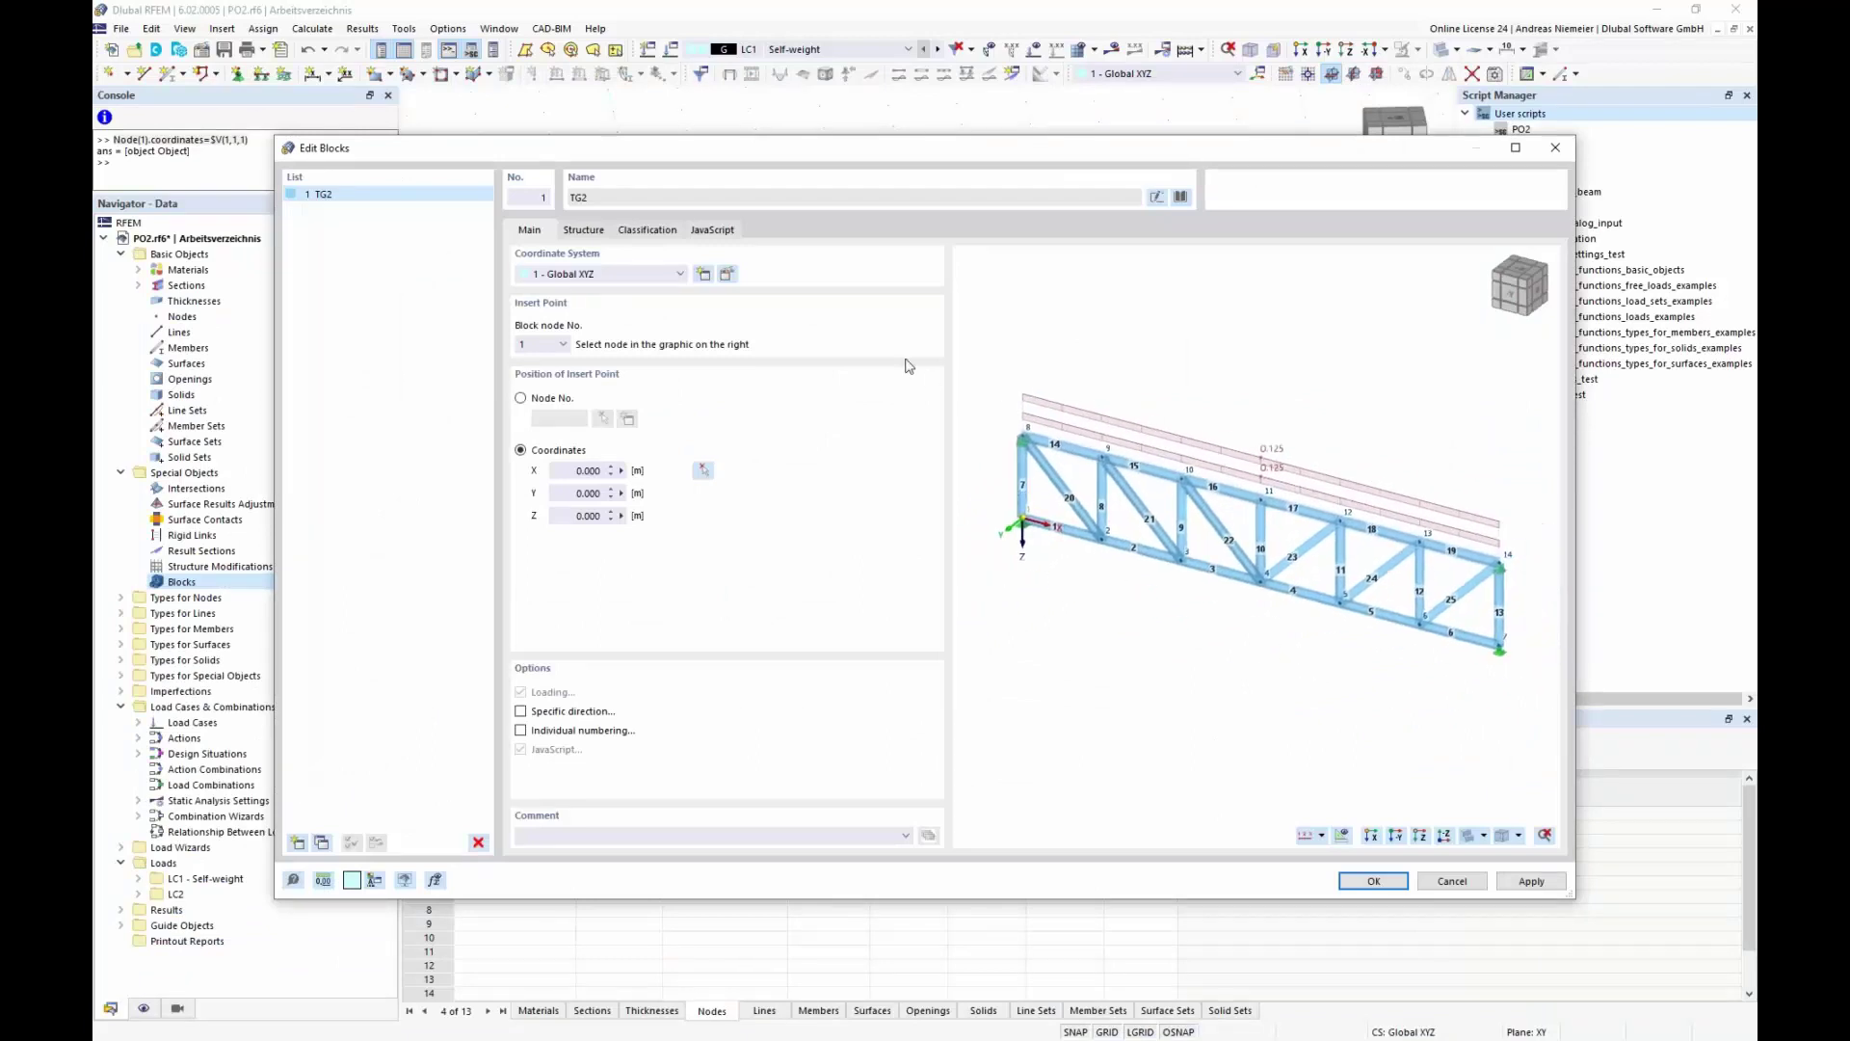
Examine the TG2 block's JavaScript code from the input parameters through nodes, members, member set, loads and supports, and return to its main settings
{"action": "left_click", "coordinate": [713, 229]}
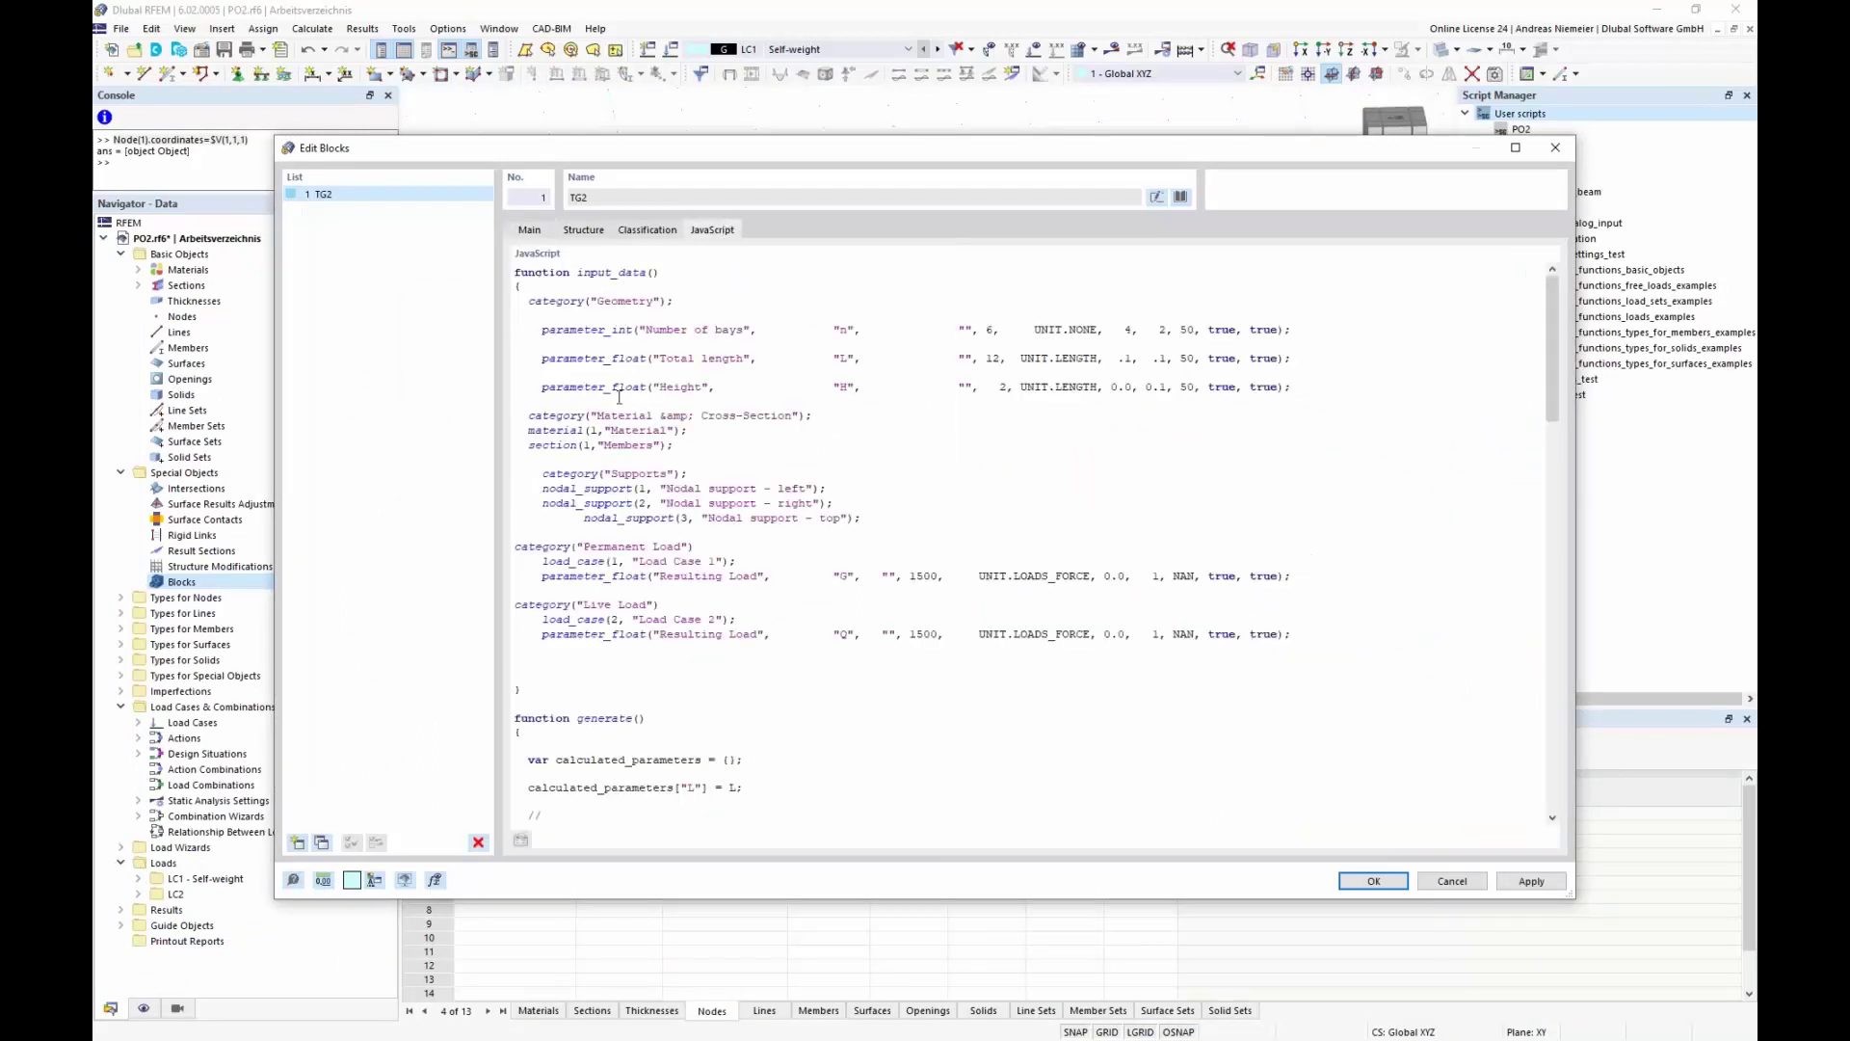
{"action": "scroll", "coordinate": [646, 624], "scroll_direction": "down", "scroll_amount": 10}
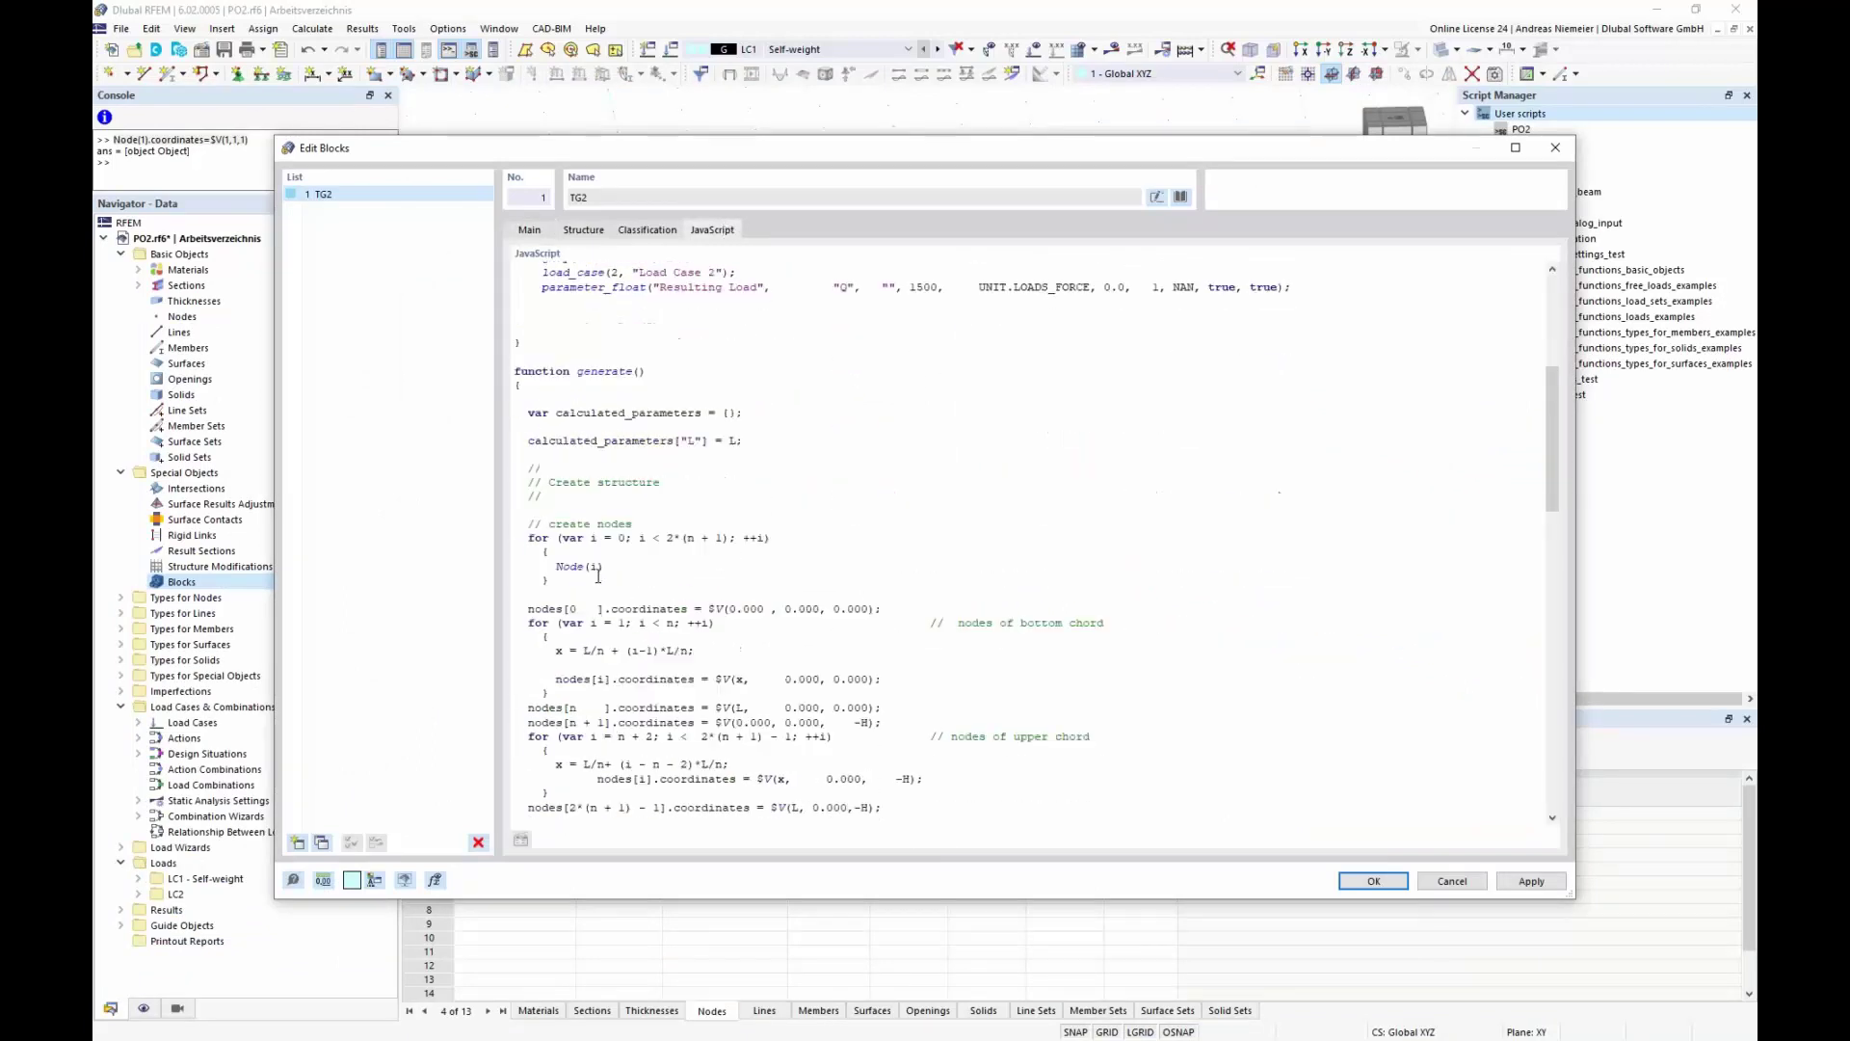
{"action": "scroll", "coordinate": [974, 435], "scroll_direction": "down", "scroll_amount": 8}
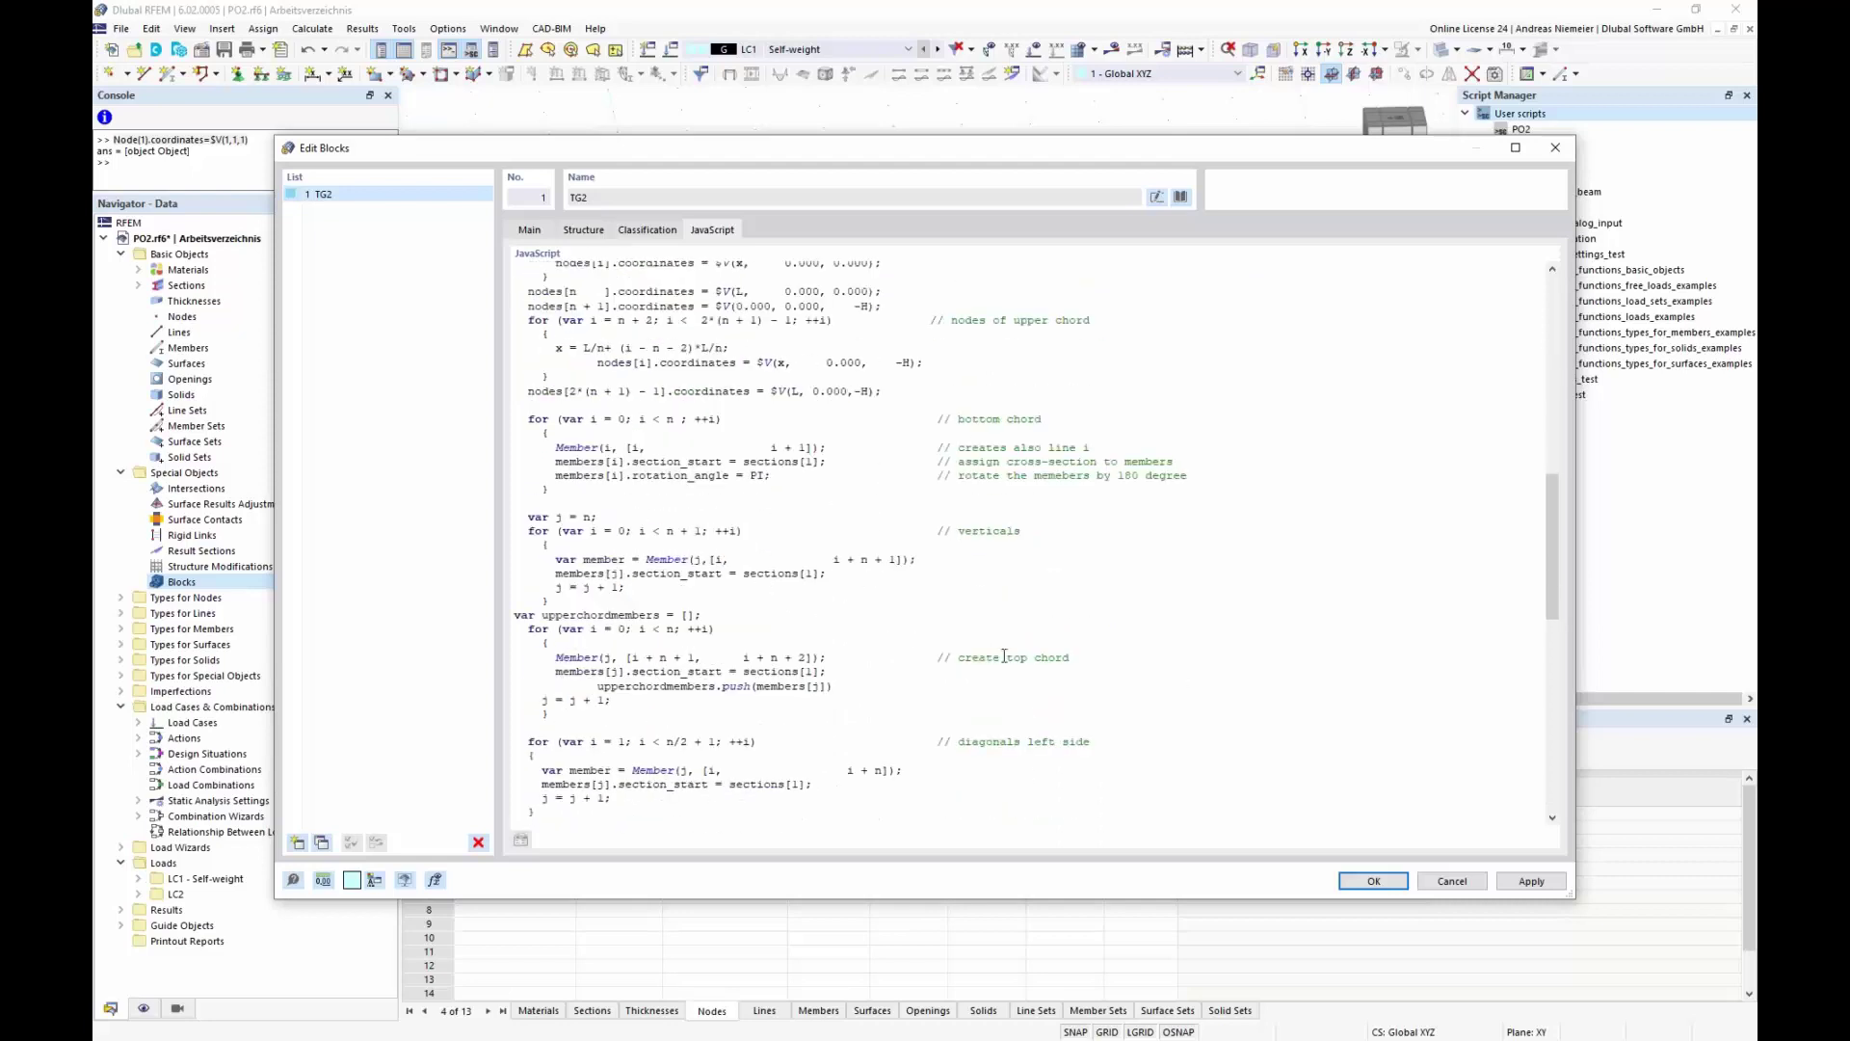
{"action": "scroll", "coordinate": [992, 624], "scroll_direction": "down", "scroll_amount": 10}
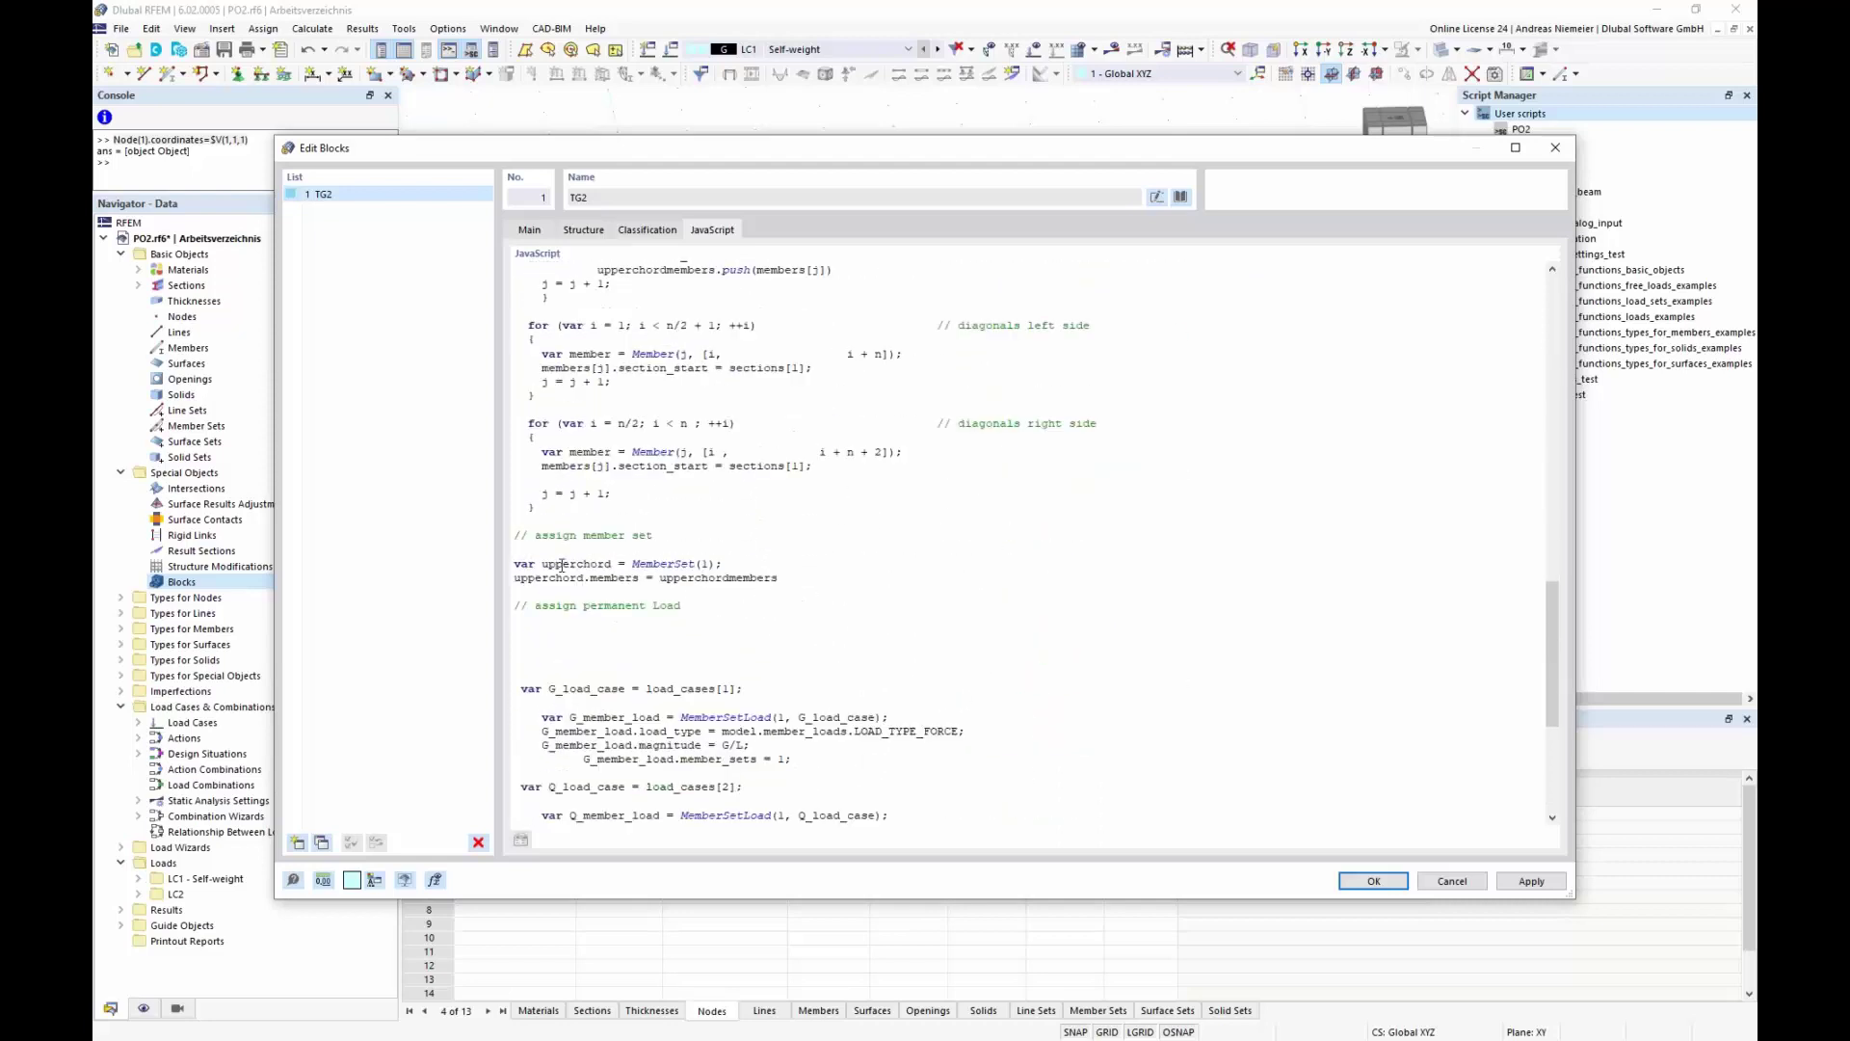
{"action": "left_click_drag", "start_coordinate": [557, 536], "coordinate": [656, 535]}
{"action": "scroll", "coordinate": [644, 640], "scroll_direction": "down", "scroll_amount": 10}
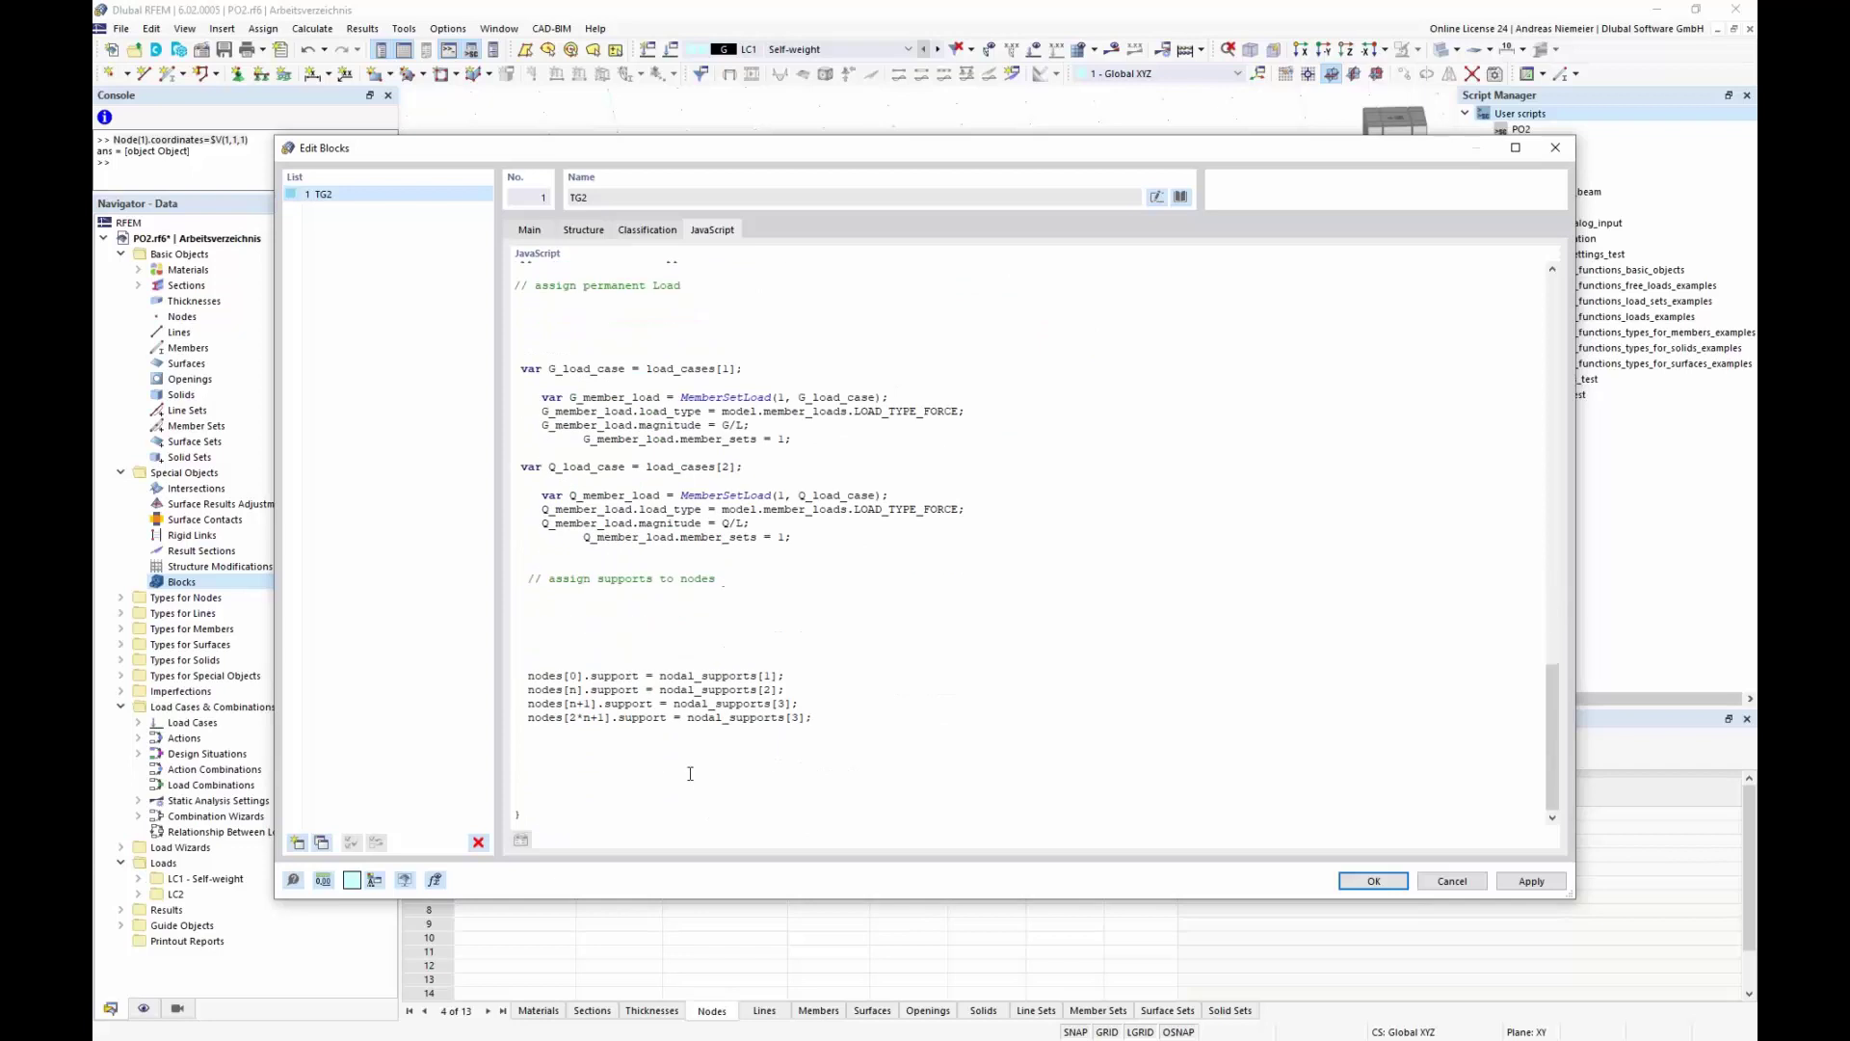
{"action": "scroll", "coordinate": [644, 640], "scroll_direction": "up", "scroll_amount": 12}
{"action": "left_click", "coordinate": [512, 235]}
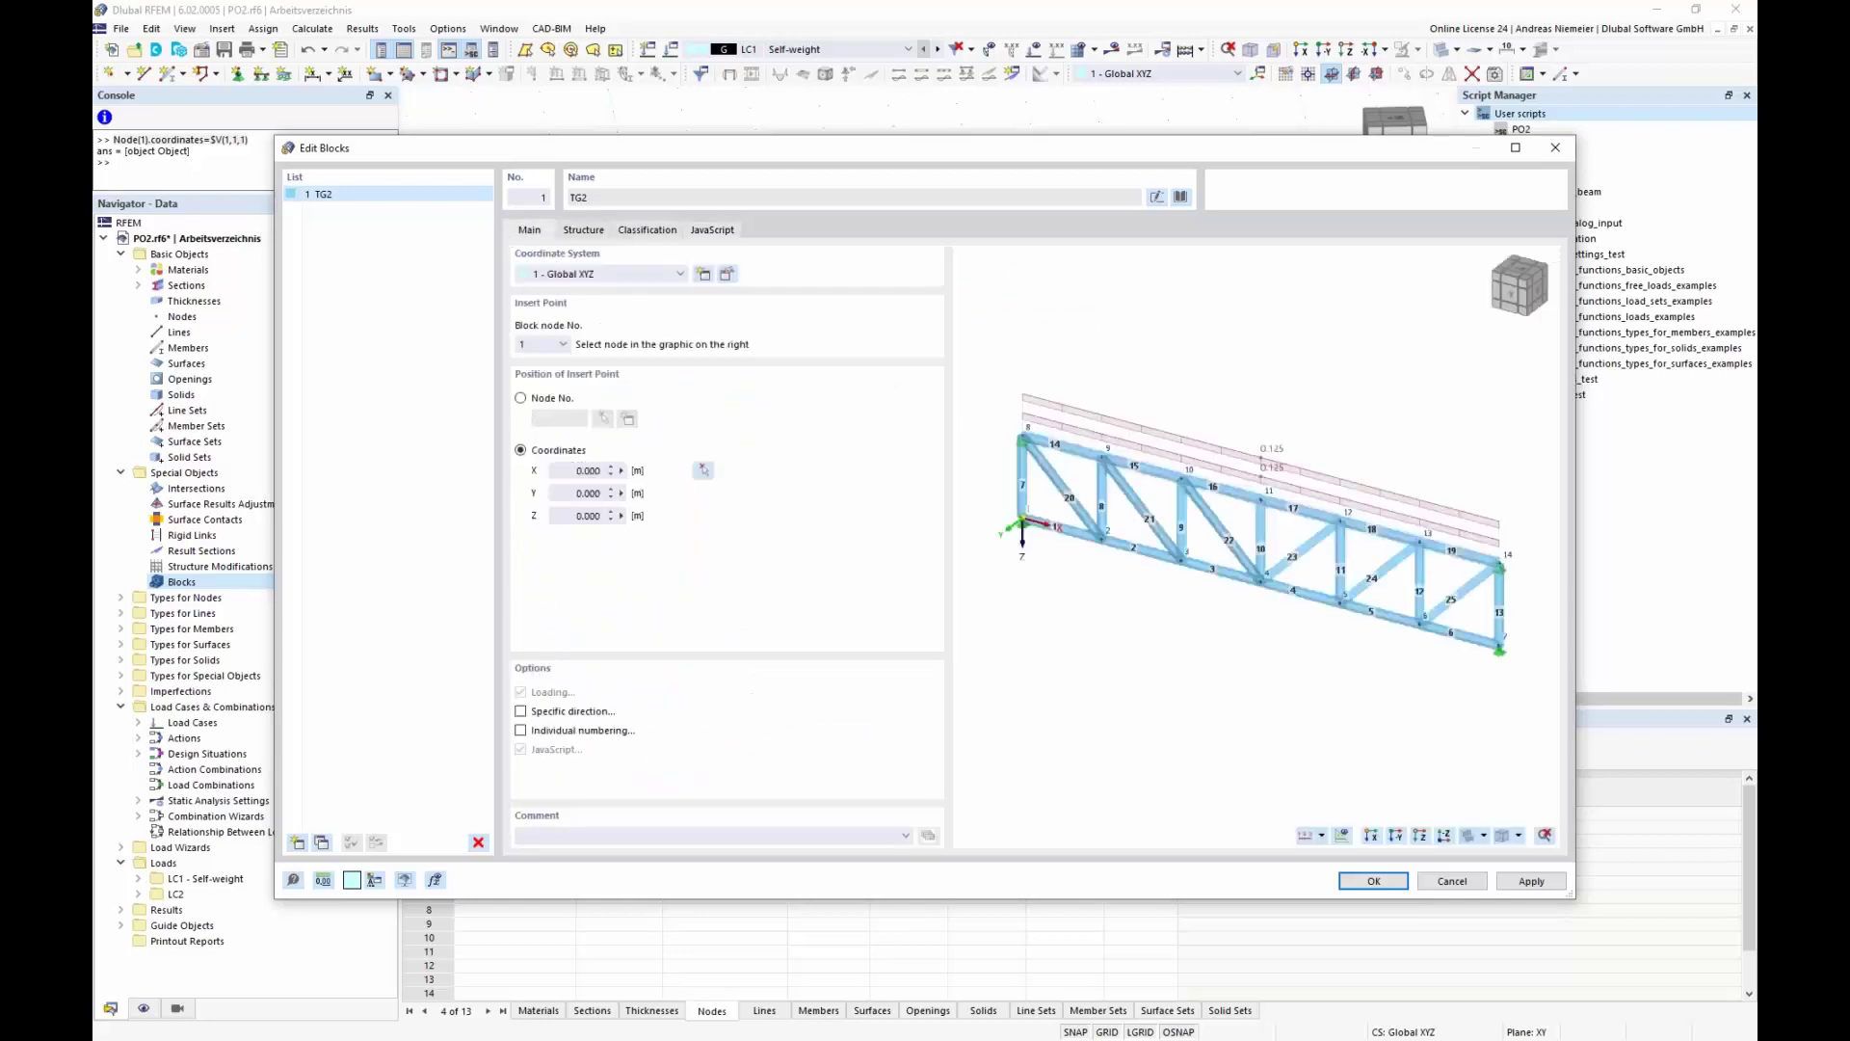
Set the TG2 truss geometry to 8 bays, a total length of 20 m and a height of 0.5 m
{"action": "left_click", "coordinate": [584, 230]}
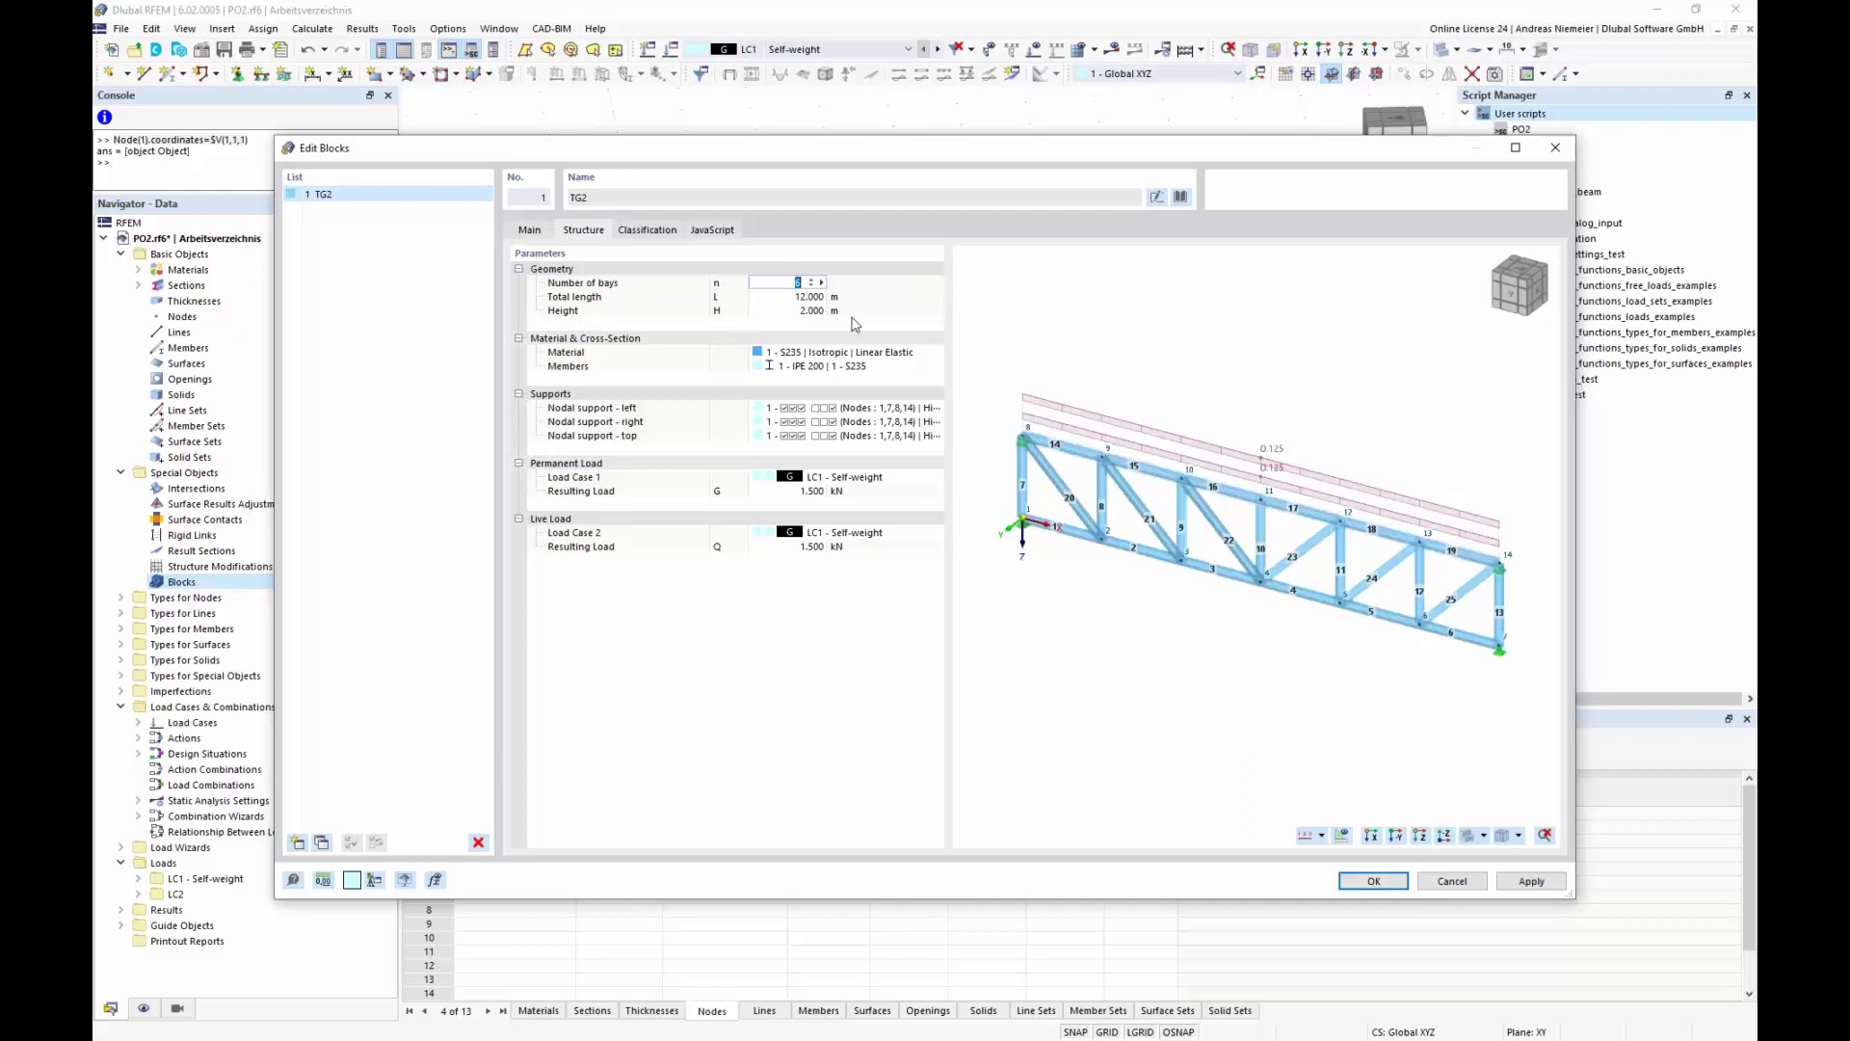
{"action": "key", "text": "Return"}
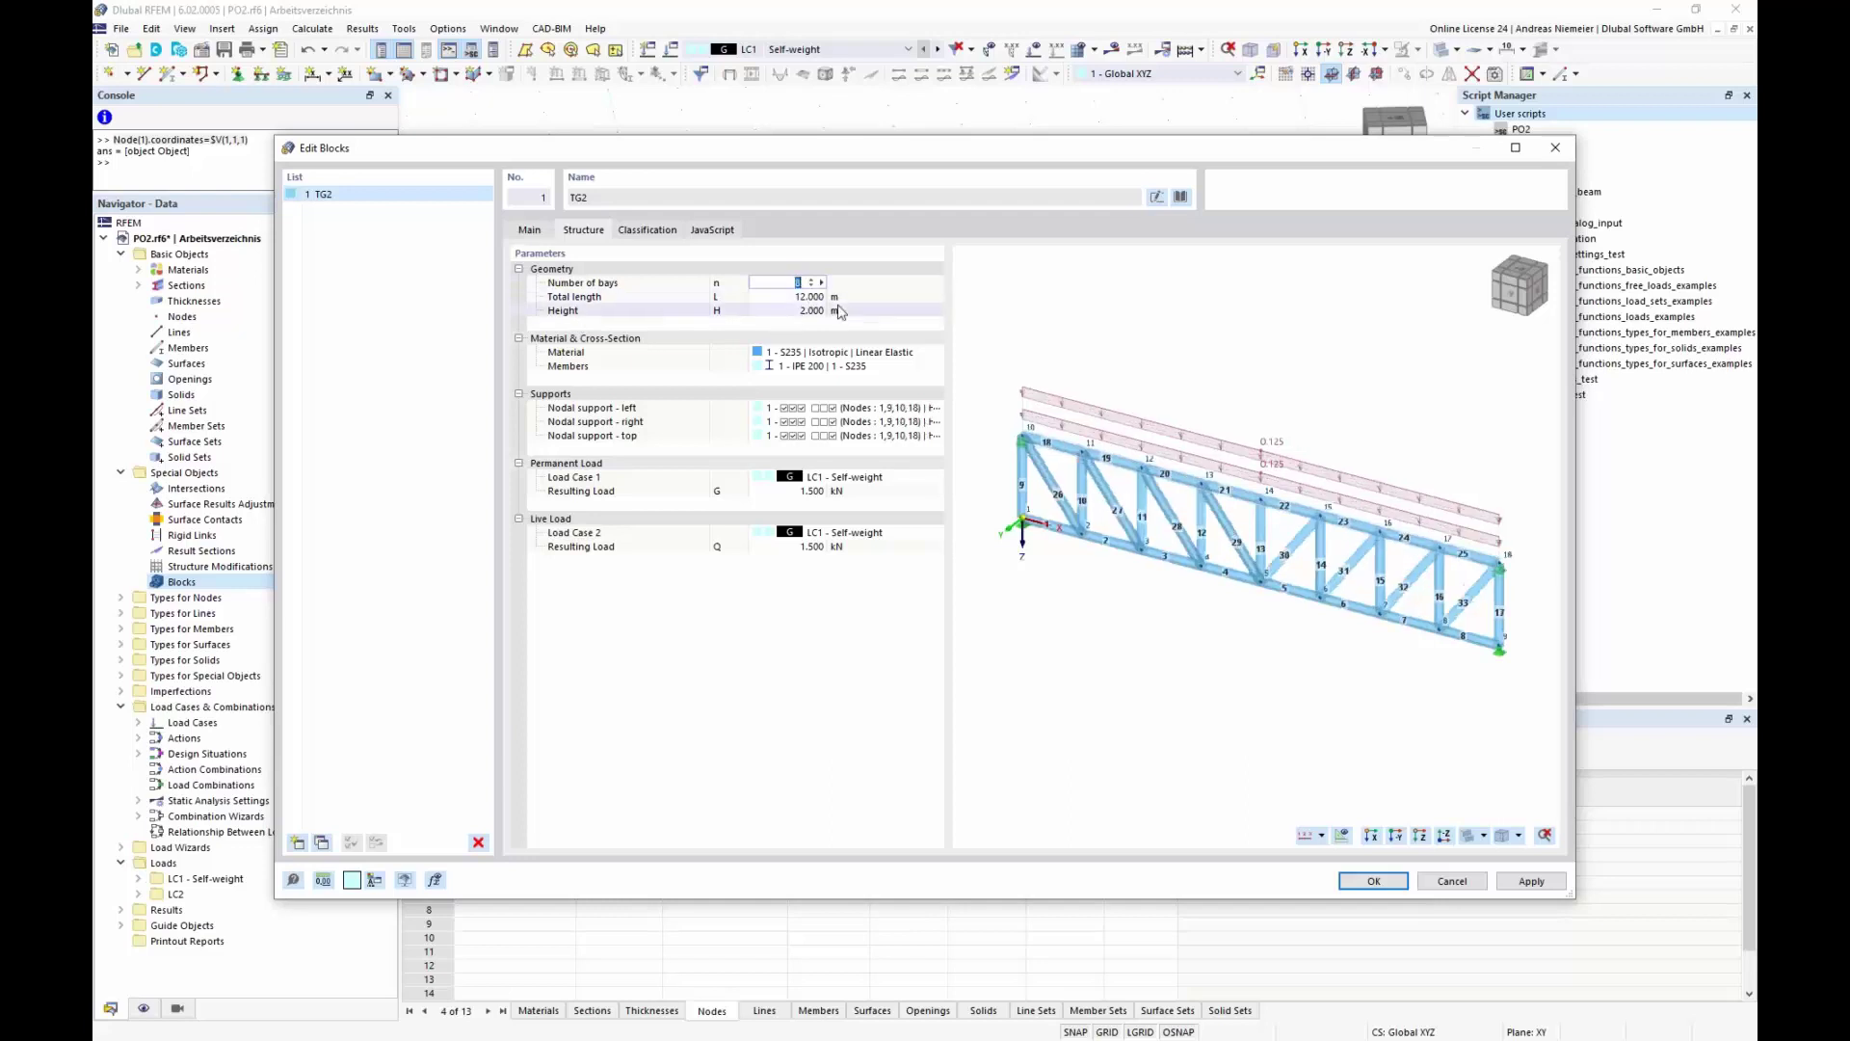
{"action": "key", "text": "Tab"}
{"action": "type", "text": "20"}
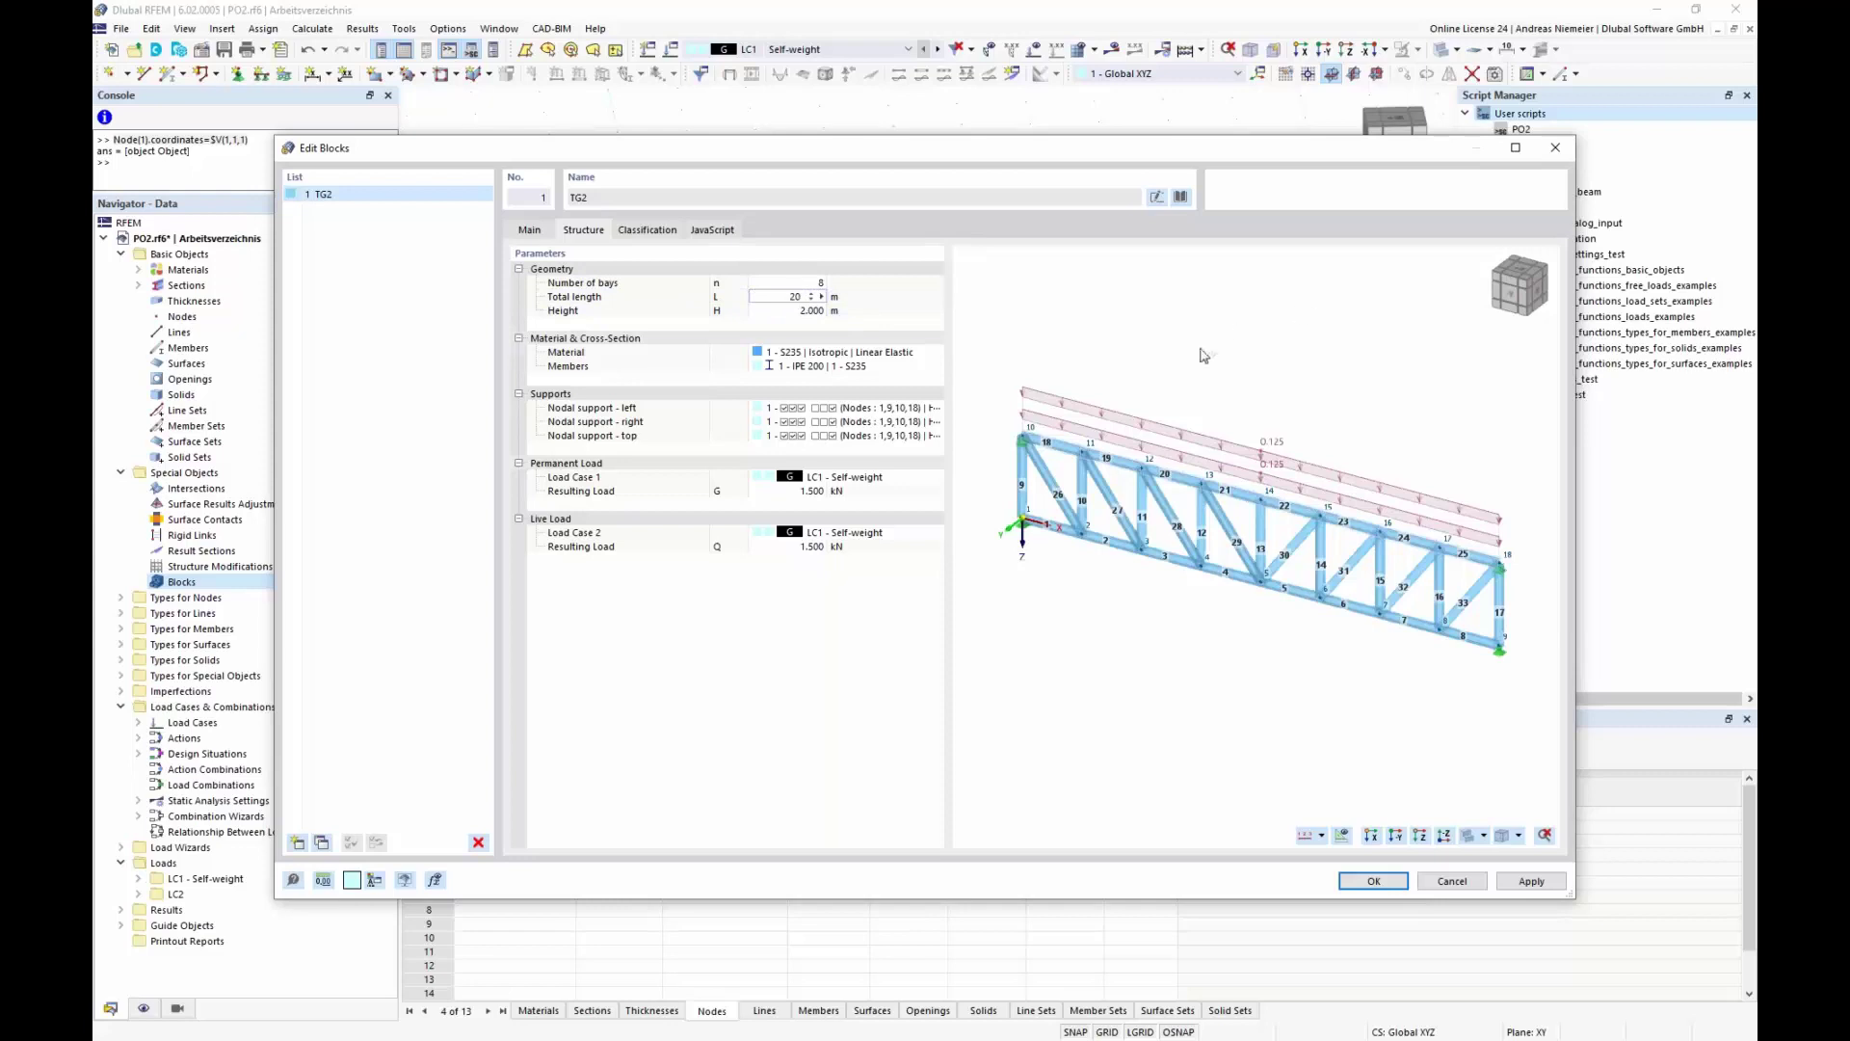
{"action": "key", "text": "Return"}
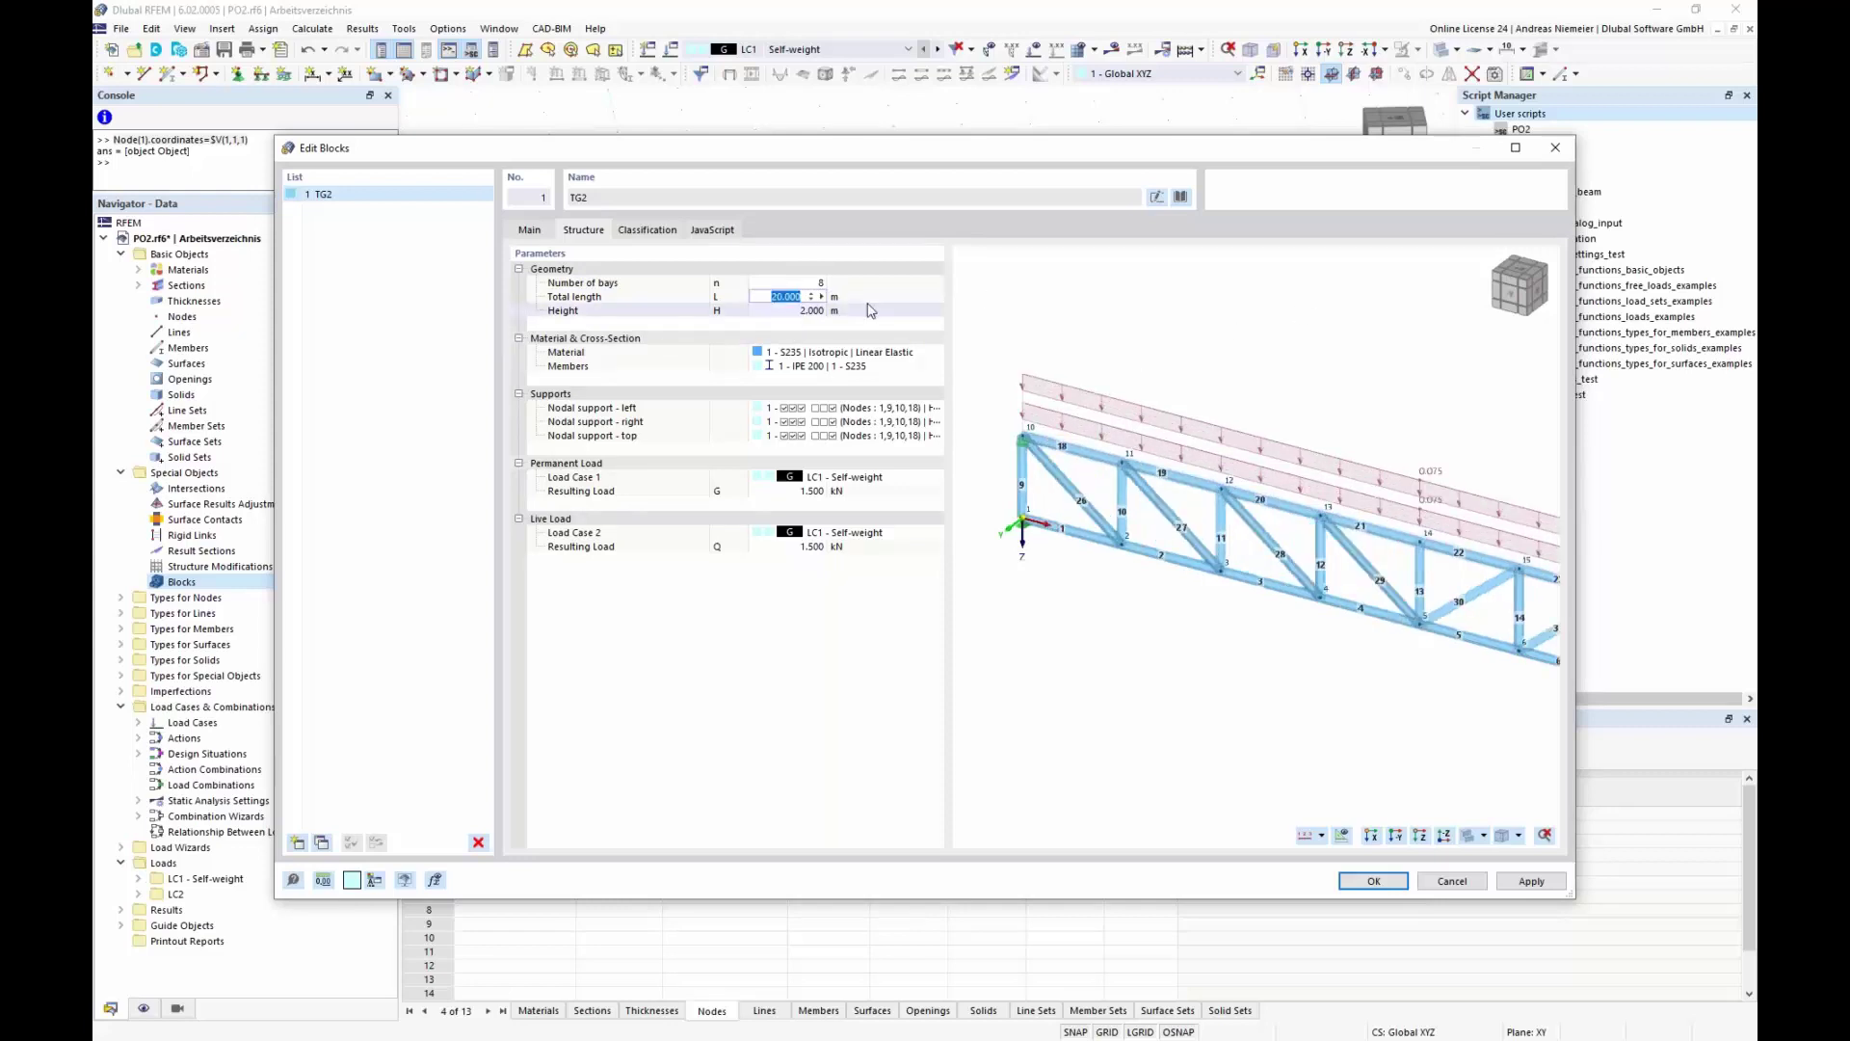
{"action": "key", "text": "Tab"}
{"action": "type", "text": "0,5"}
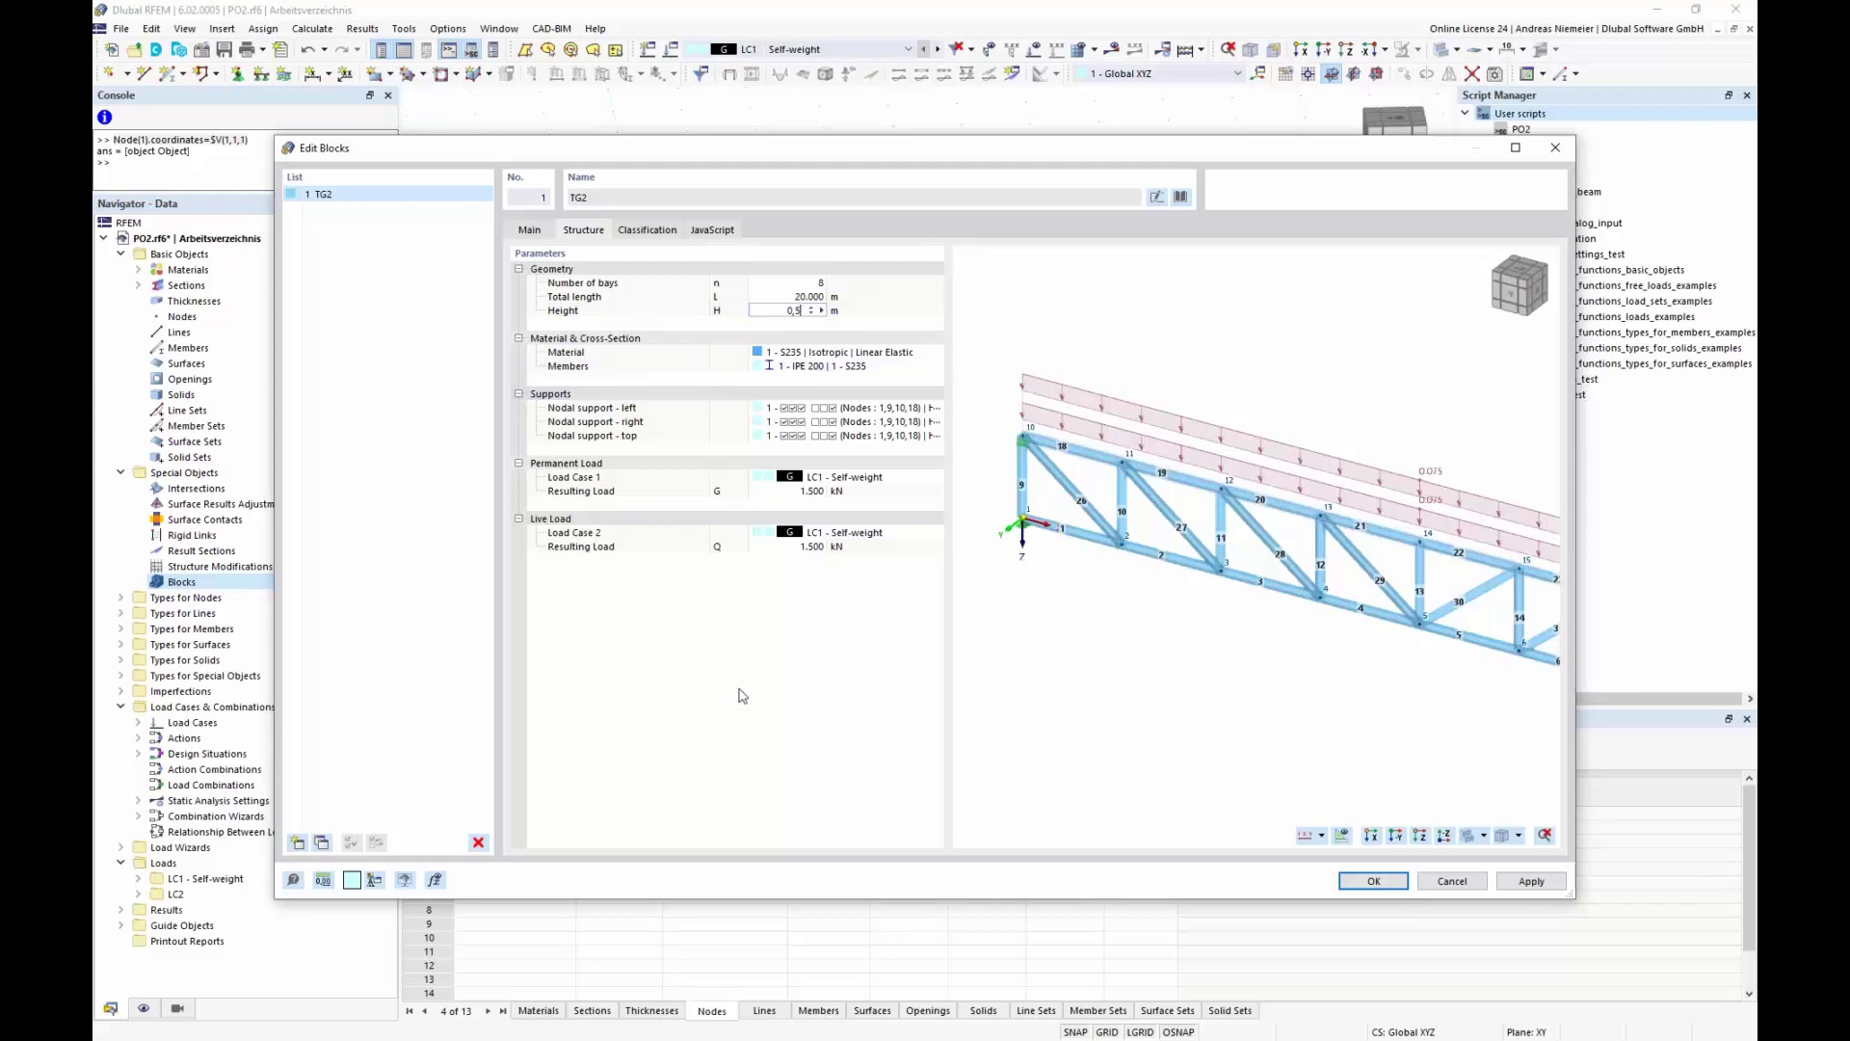
{"action": "key", "text": "Return"}
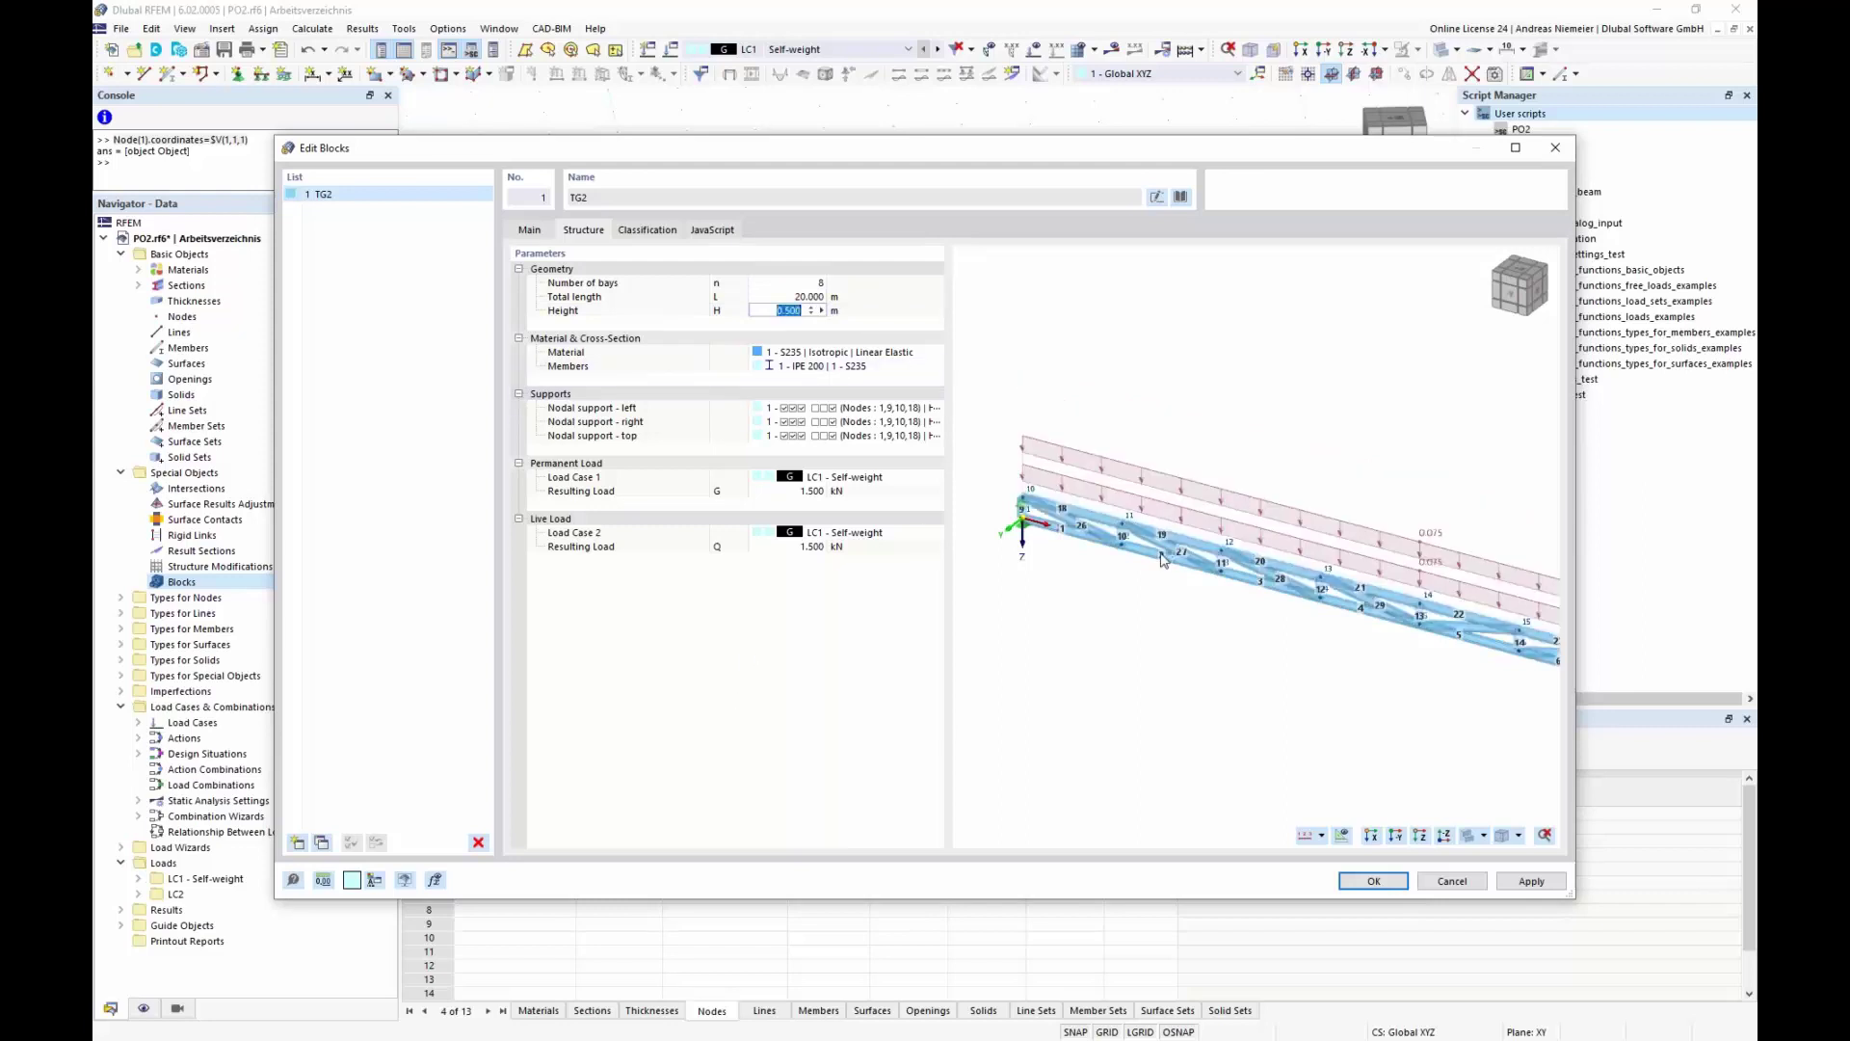
Replace the truss members' cross-section with HEA 100, found by searching the section library for "hea"
{"action": "left_click", "coordinate": [792, 364]}
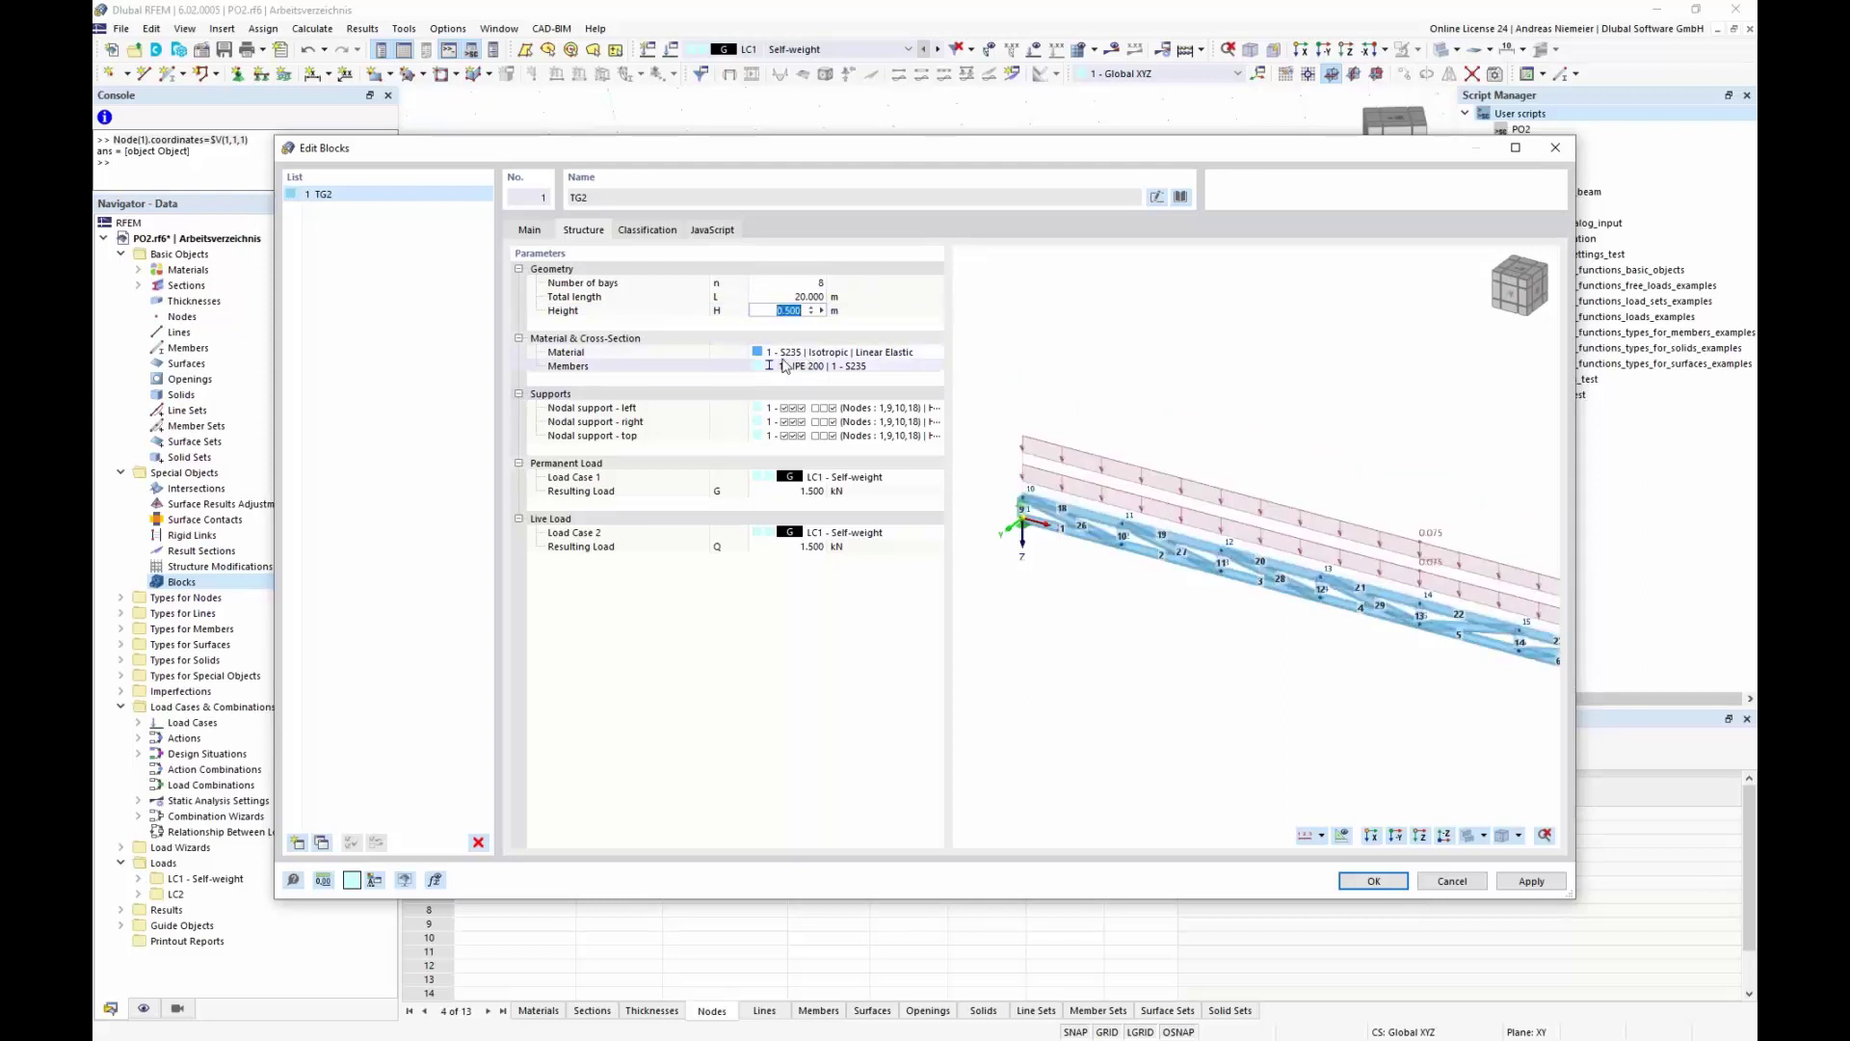
{"action": "left_click", "coordinate": [936, 366]}
{"action": "left_click", "coordinate": [634, 255]}
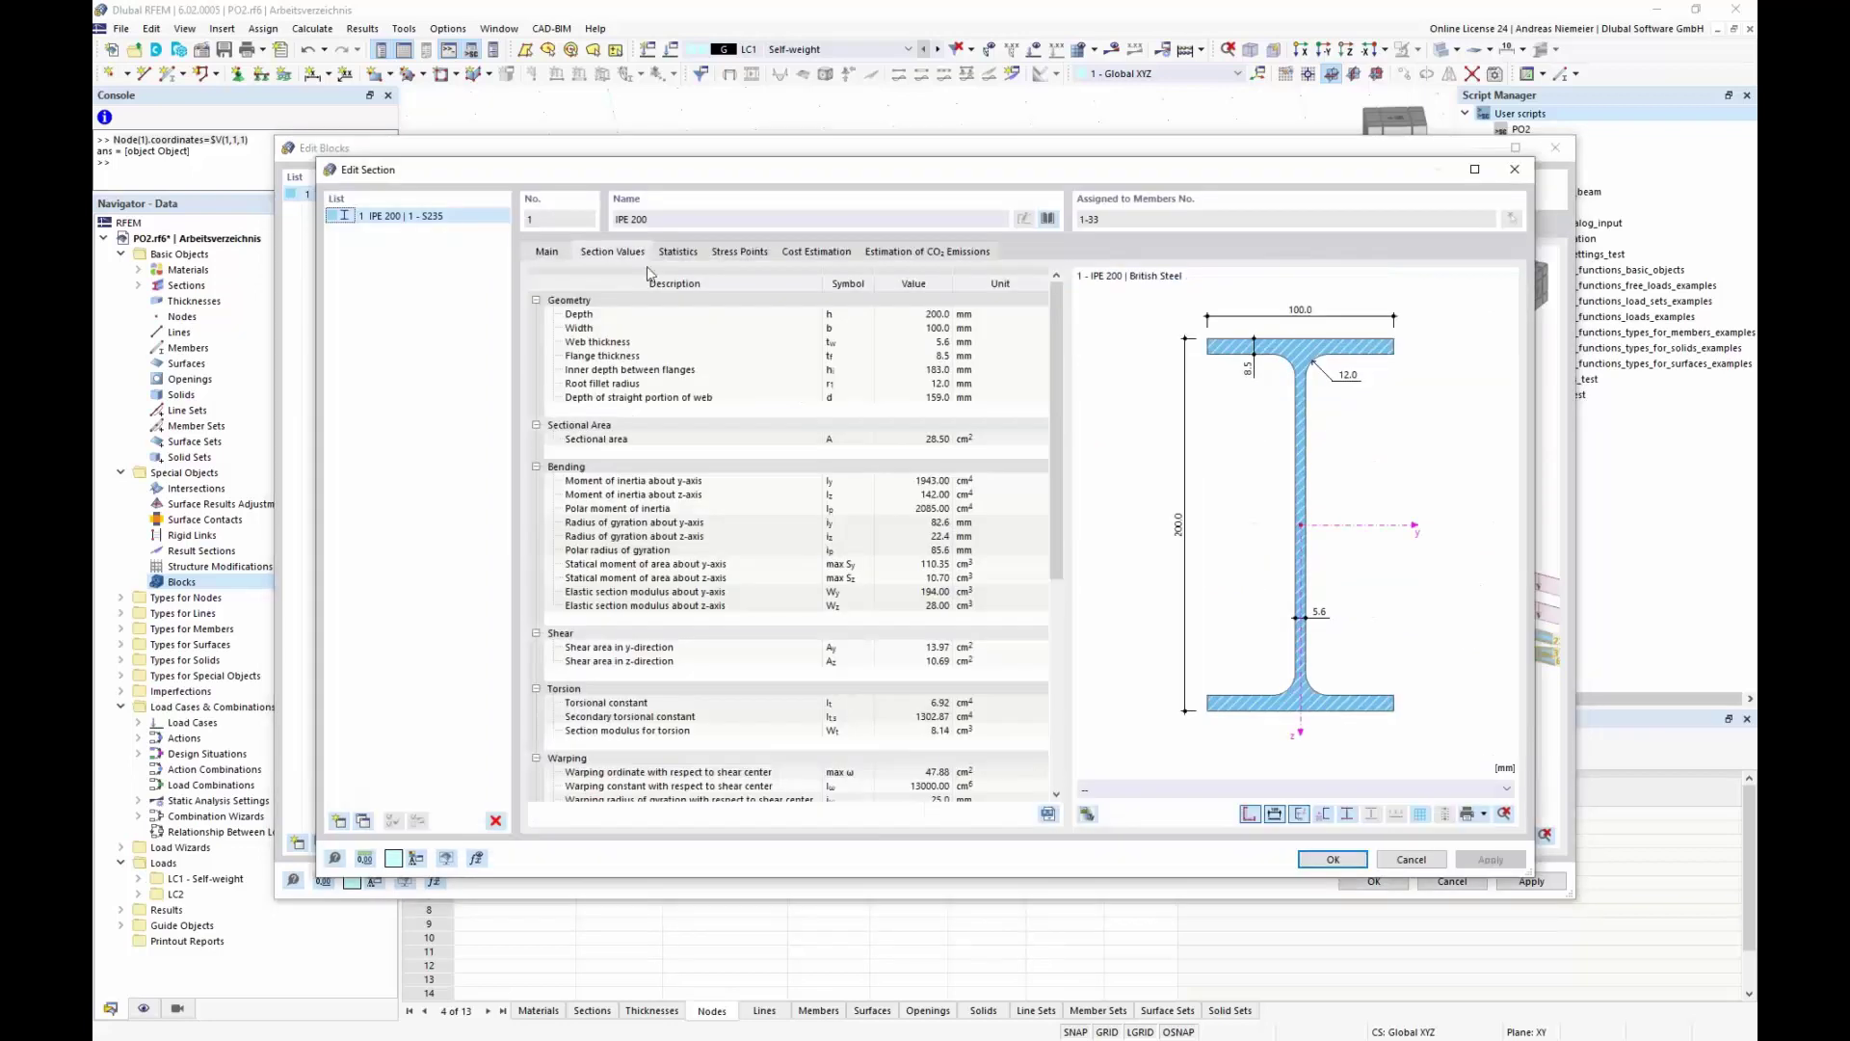
{"action": "left_click", "coordinate": [552, 252]}
{"action": "left_click", "coordinate": [1049, 219]}
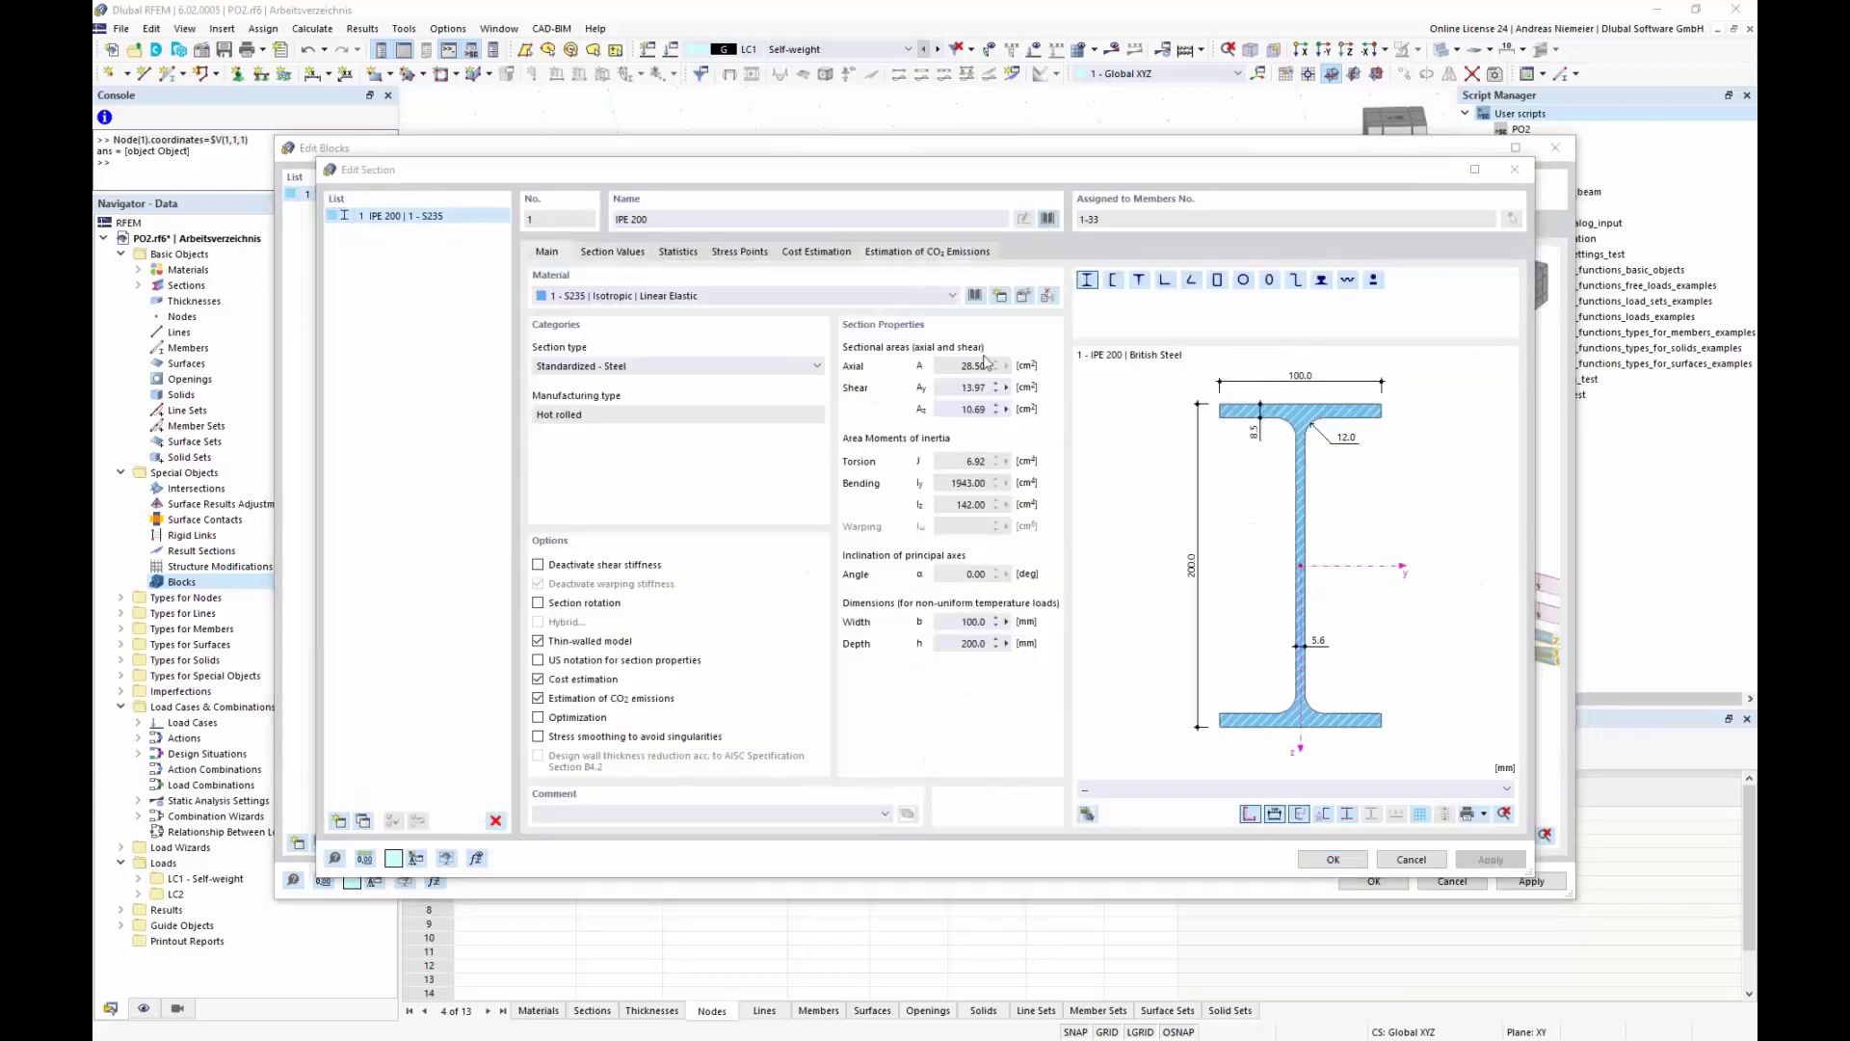
{"action": "left_click", "coordinate": [726, 498]}
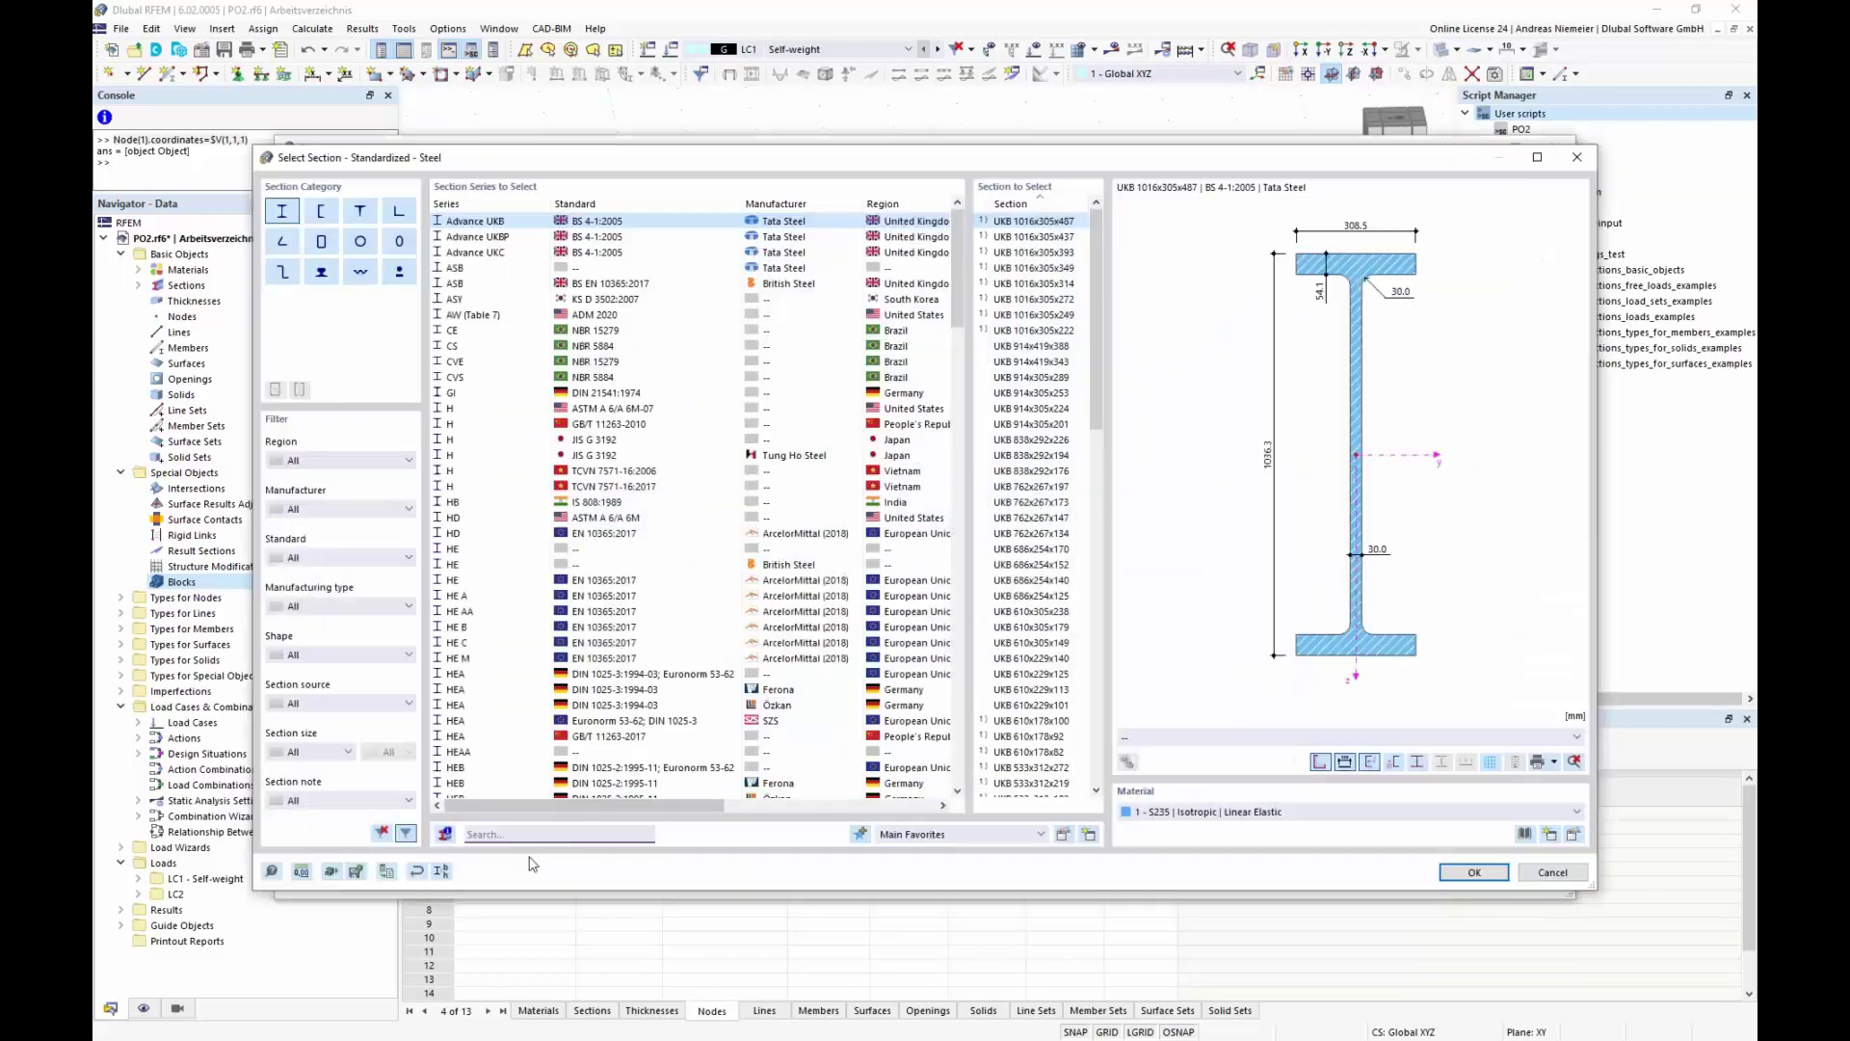
{"action": "type", "text": "h"}
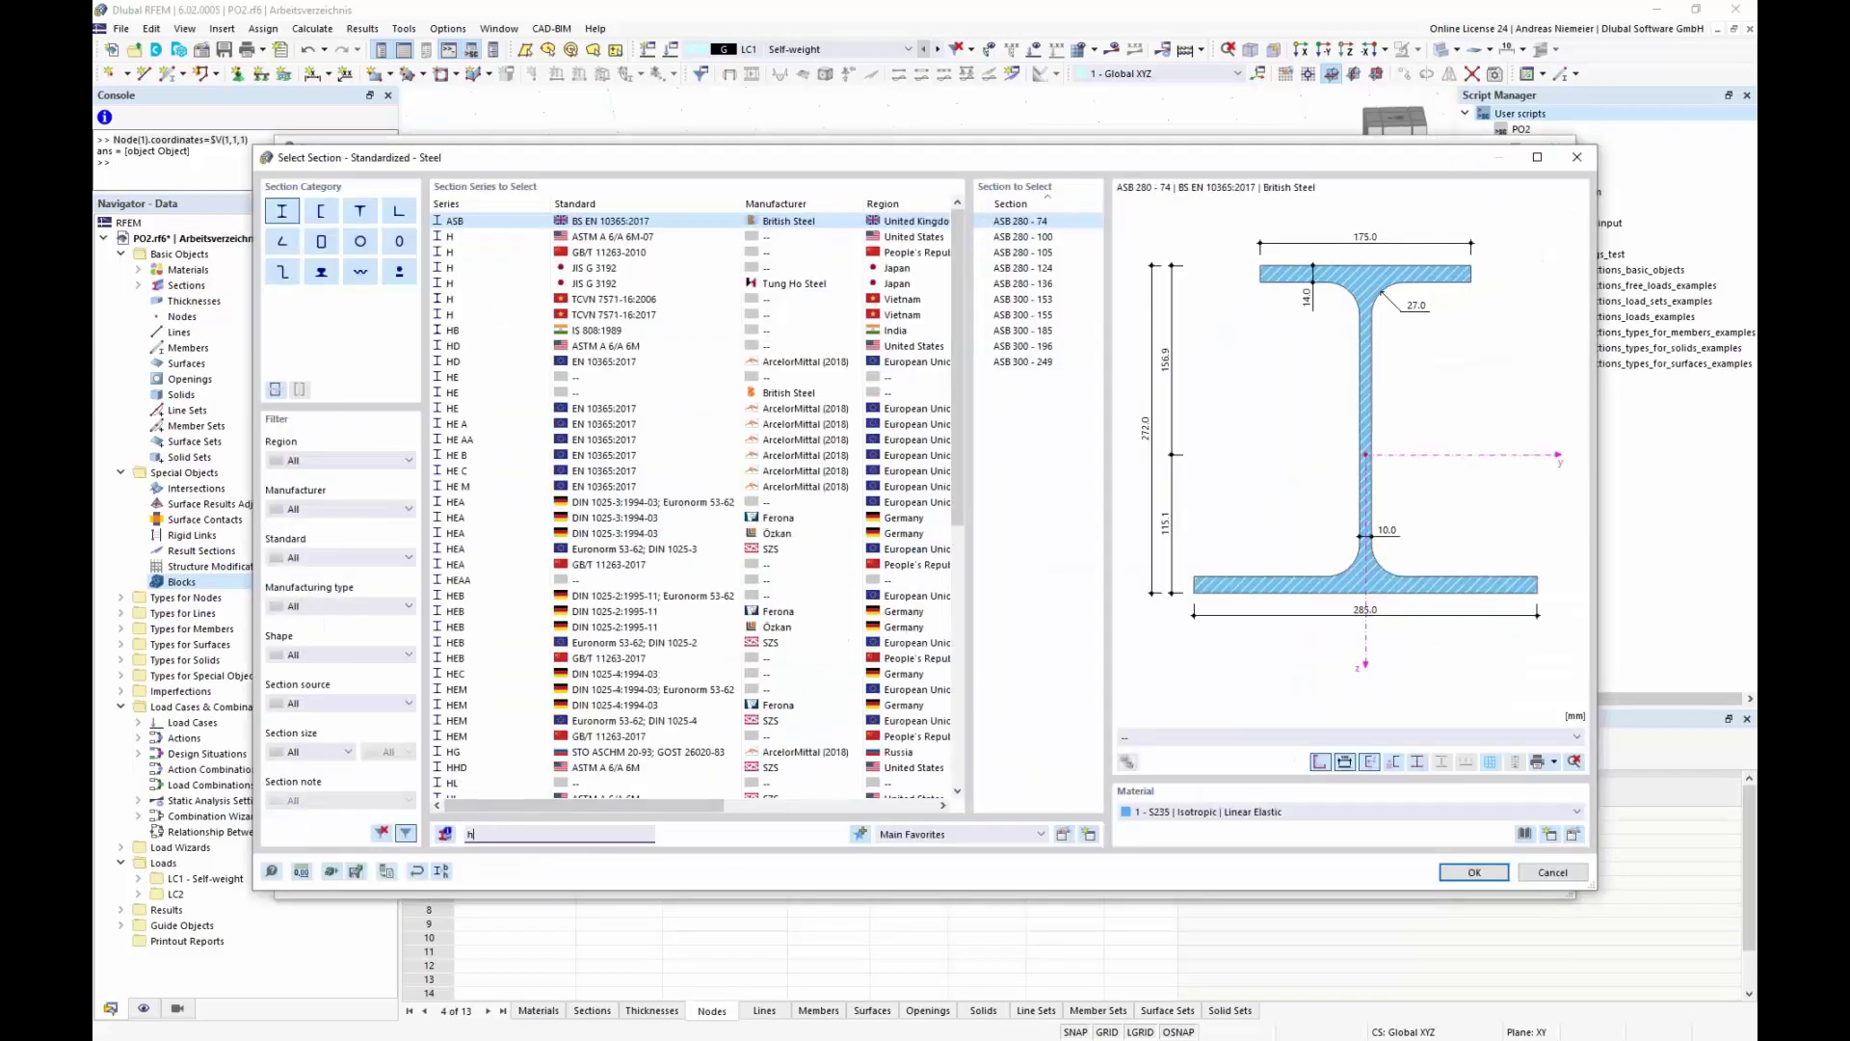
{"action": "type", "text": "ea"}
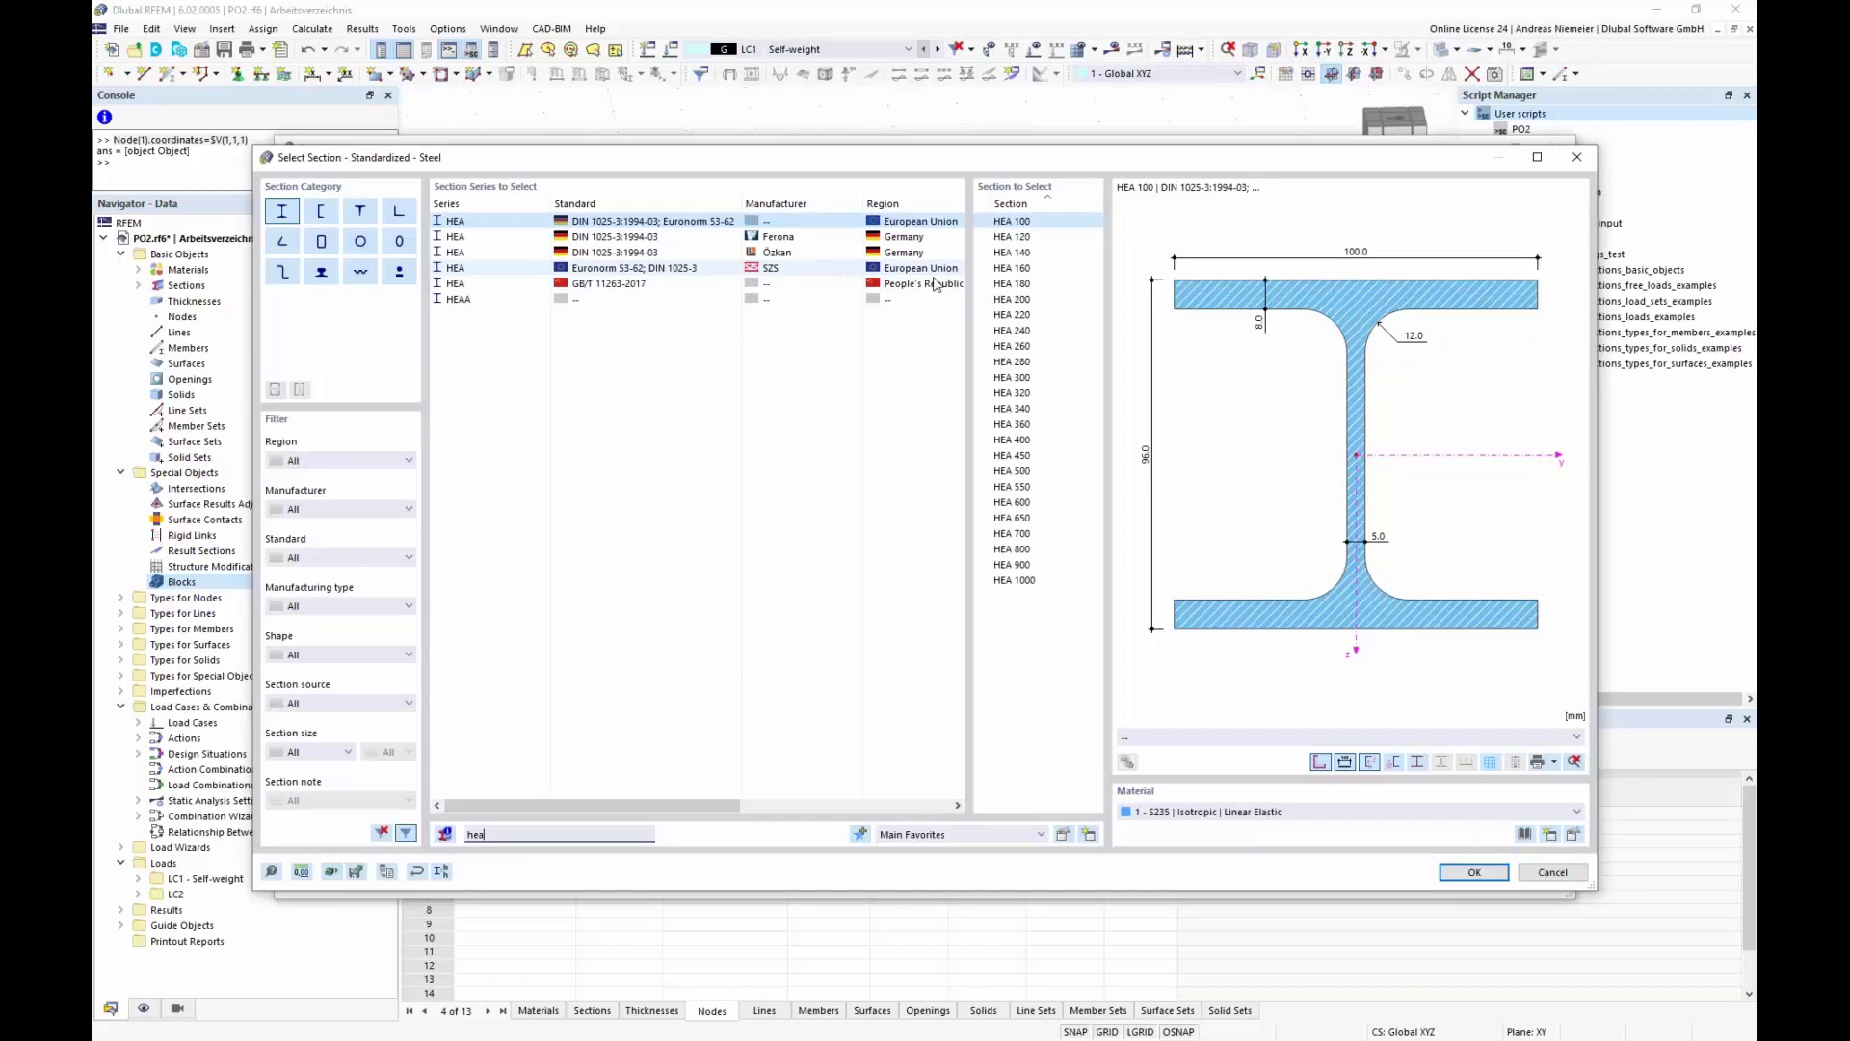
{"action": "left_click", "coordinate": [626, 268]}
{"action": "left_click", "coordinate": [1480, 871]}
{"action": "left_click", "coordinate": [1345, 863]}
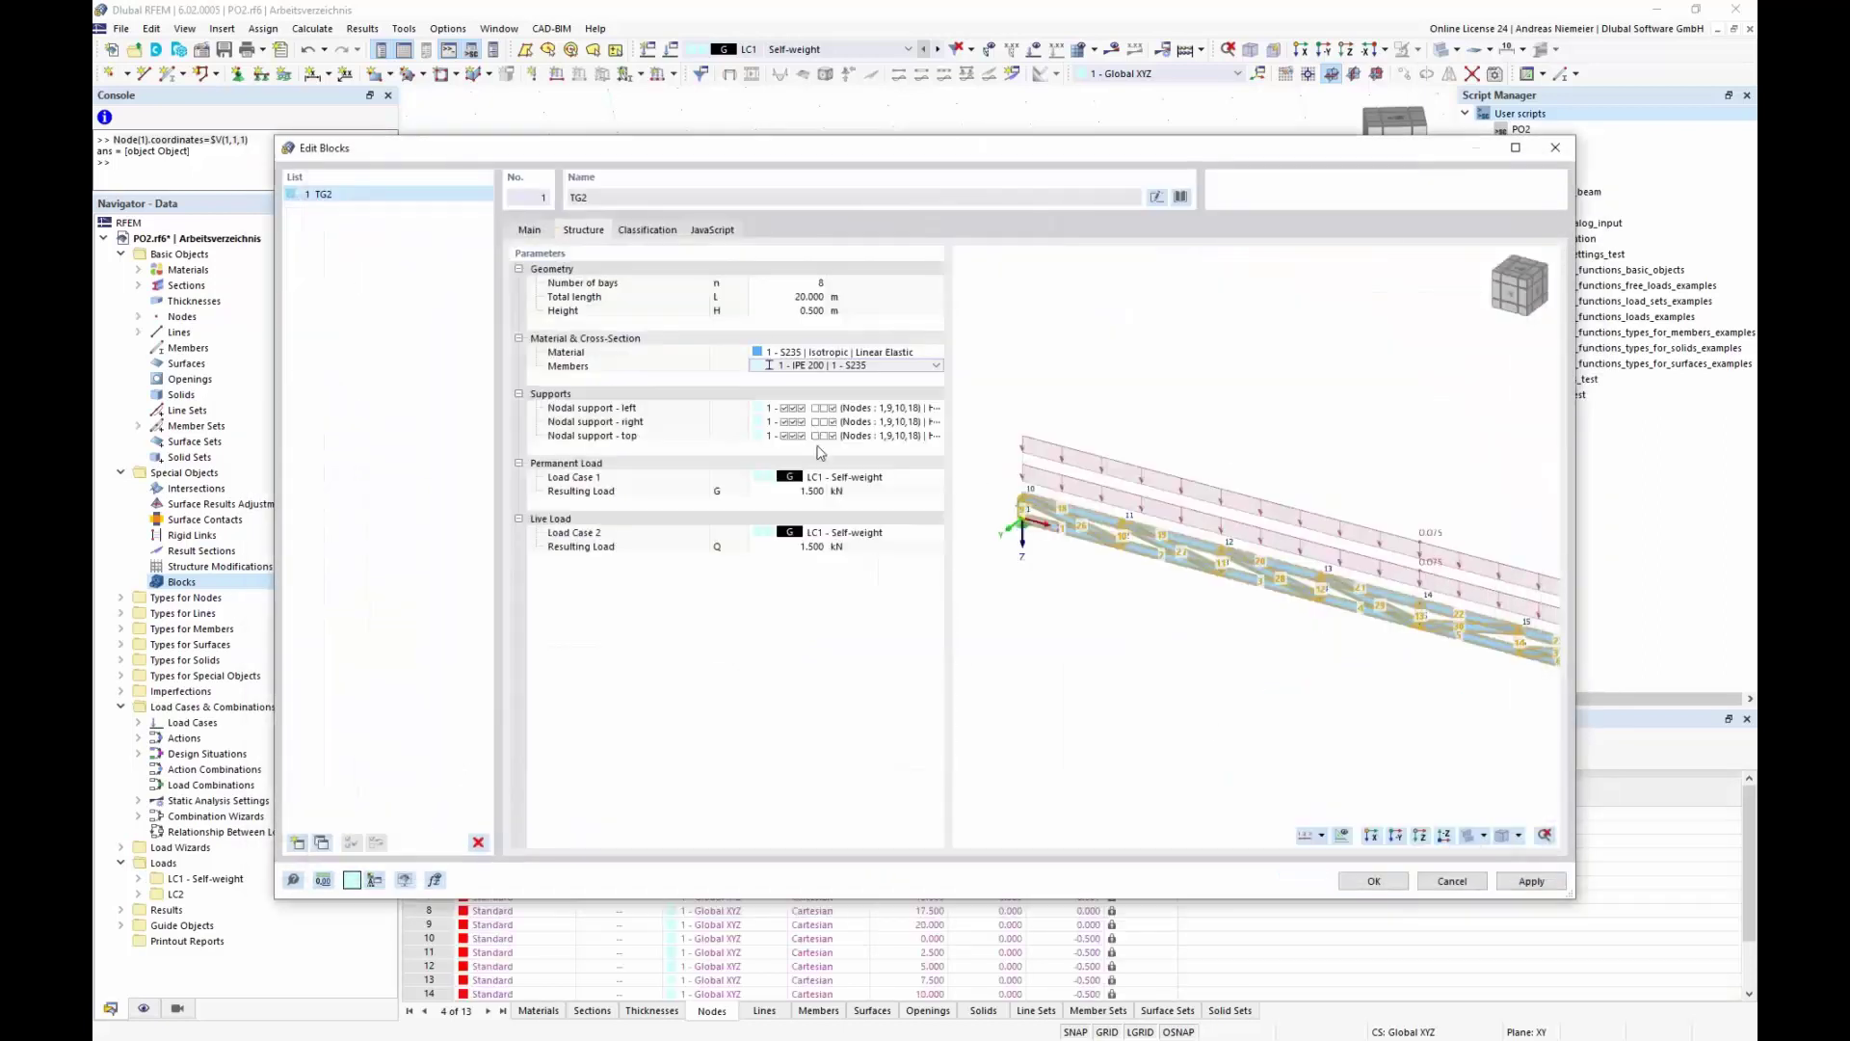
Redefine the Fixed nodal support type by releasing the X translation and the rotations about X, Y and Z
{"action": "scroll", "coordinate": [979, 466], "scroll_direction": "up", "scroll_amount": 3}
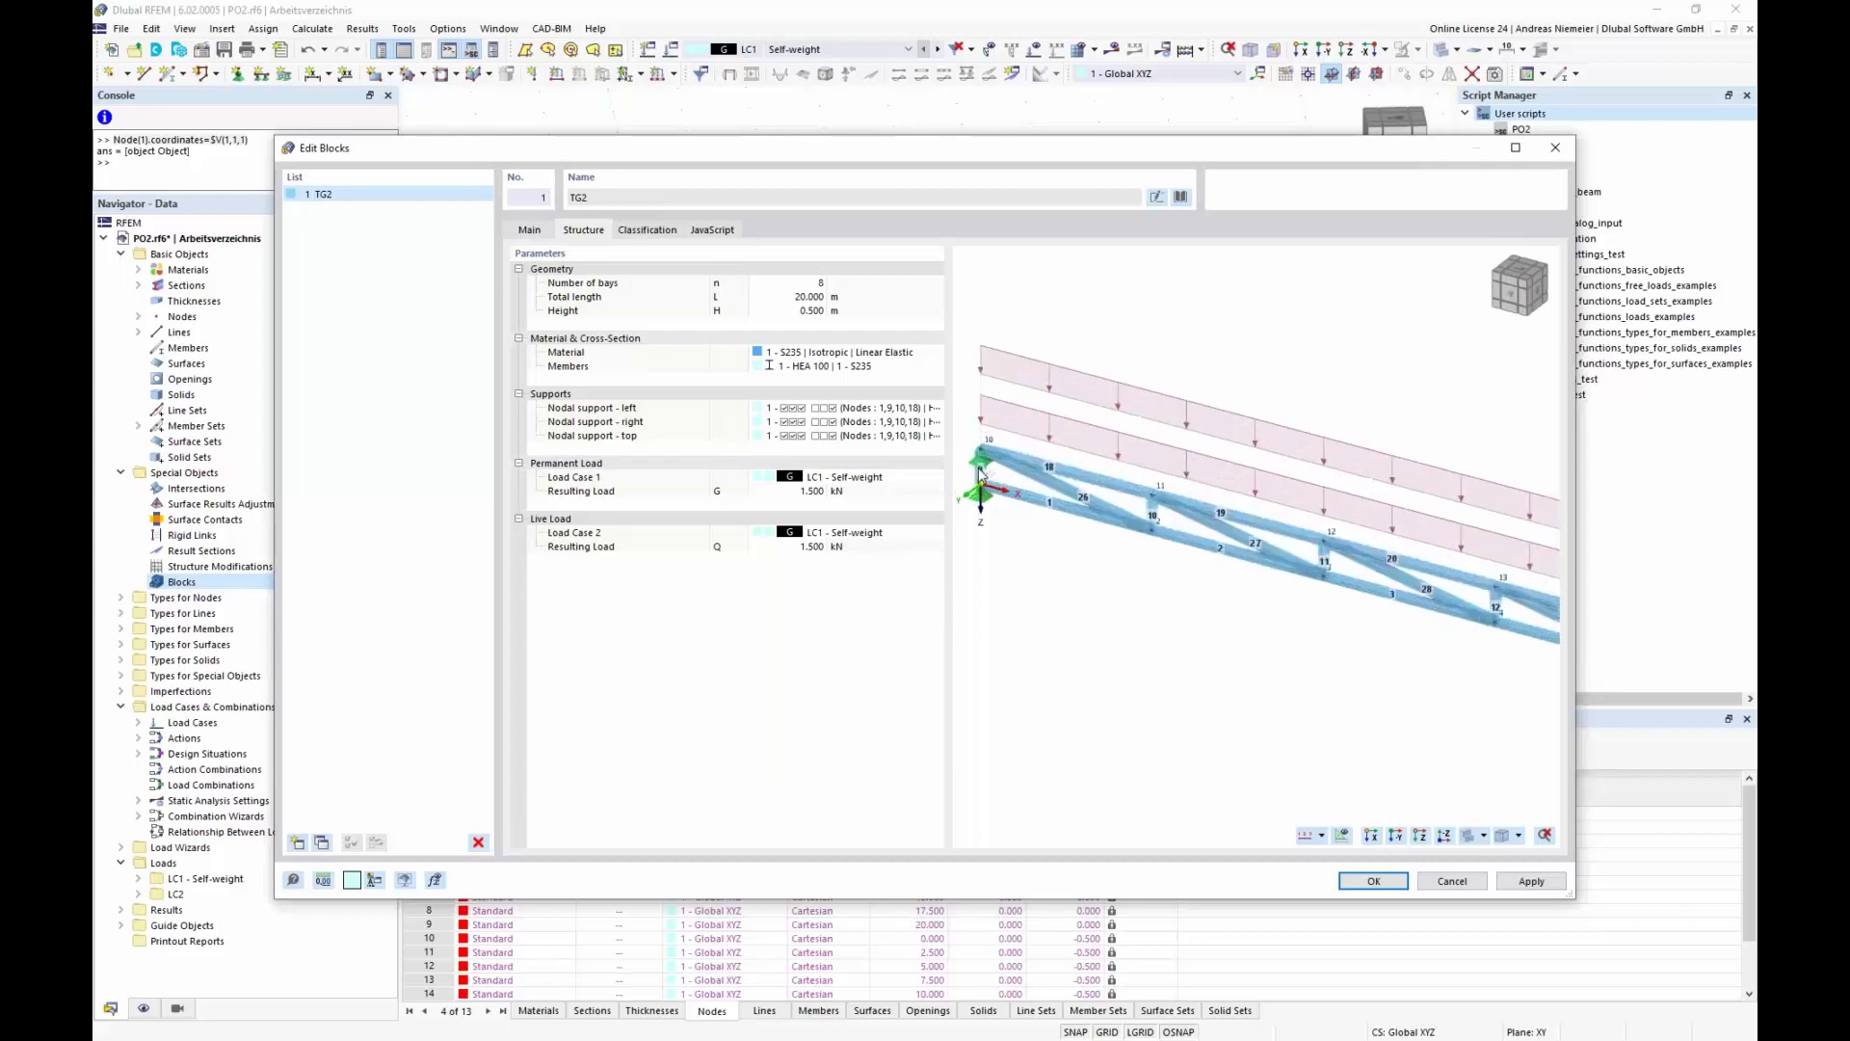
{"action": "scroll", "coordinate": [979, 466], "scroll_direction": "up", "scroll_amount": 2}
{"action": "left_click", "coordinate": [930, 410]}
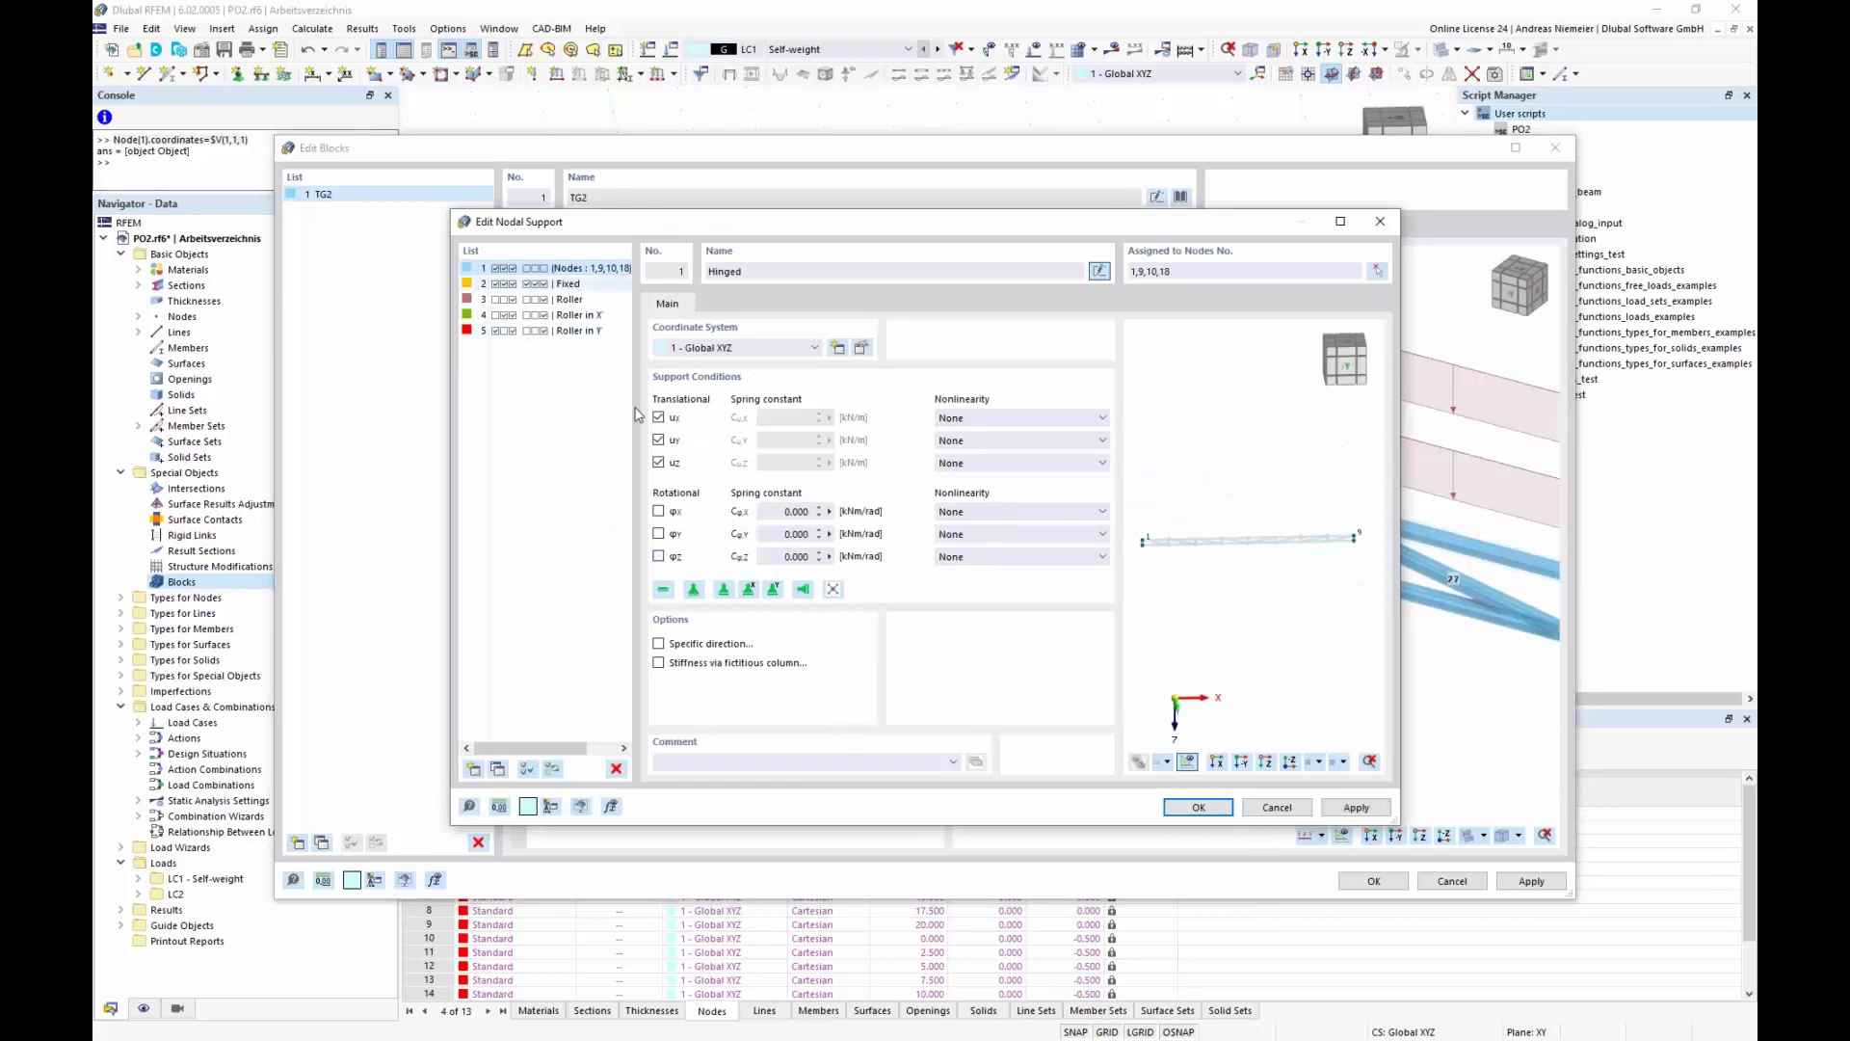
{"action": "left_click", "coordinate": [568, 283]}
{"action": "left_click", "coordinate": [659, 418]}
{"action": "left_click", "coordinate": [659, 512]}
{"action": "left_click", "coordinate": [660, 534]}
{"action": "left_click", "coordinate": [659, 556]}
Redefine the Roller nodal support type to restrain only the Y translation, and assign it to the left support
{"action": "left_click", "coordinate": [570, 299]}
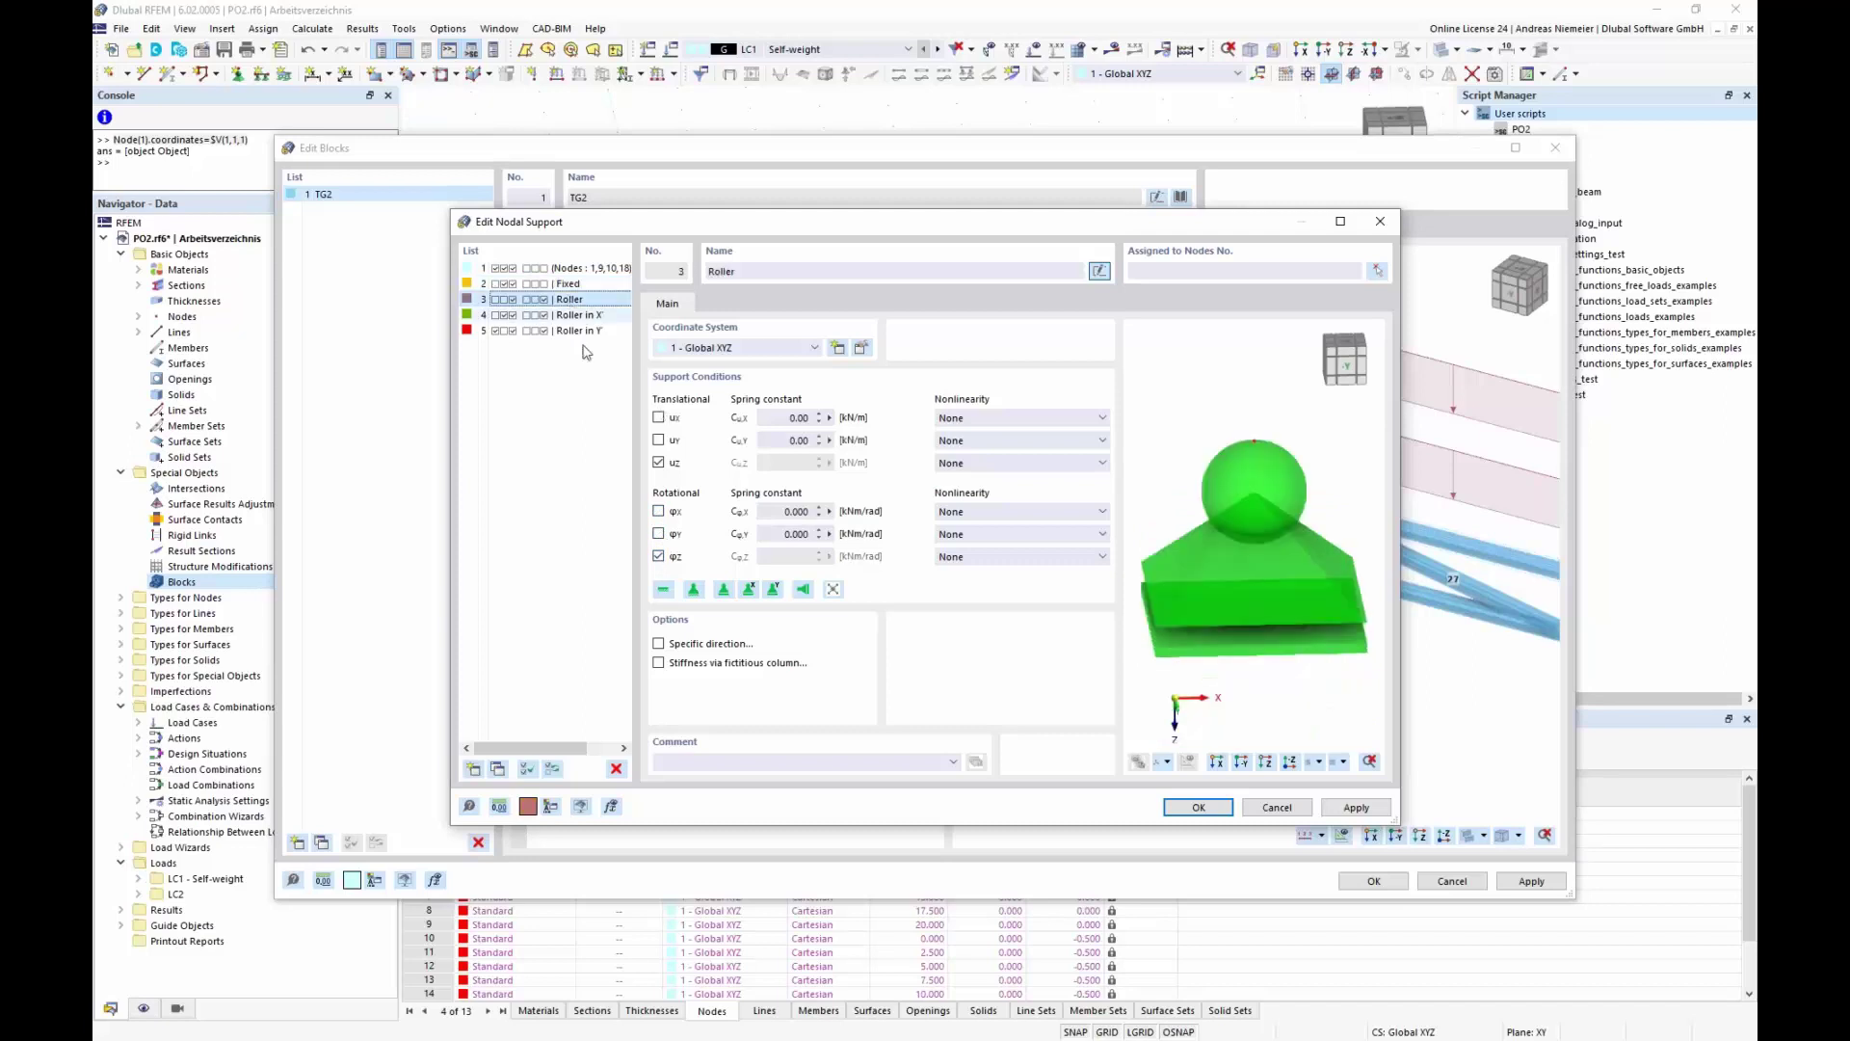
{"action": "left_click", "coordinate": [658, 556]}
{"action": "left_click", "coordinate": [658, 440]}
{"action": "left_click", "coordinate": [658, 463]}
{"action": "left_click", "coordinate": [1198, 807]}
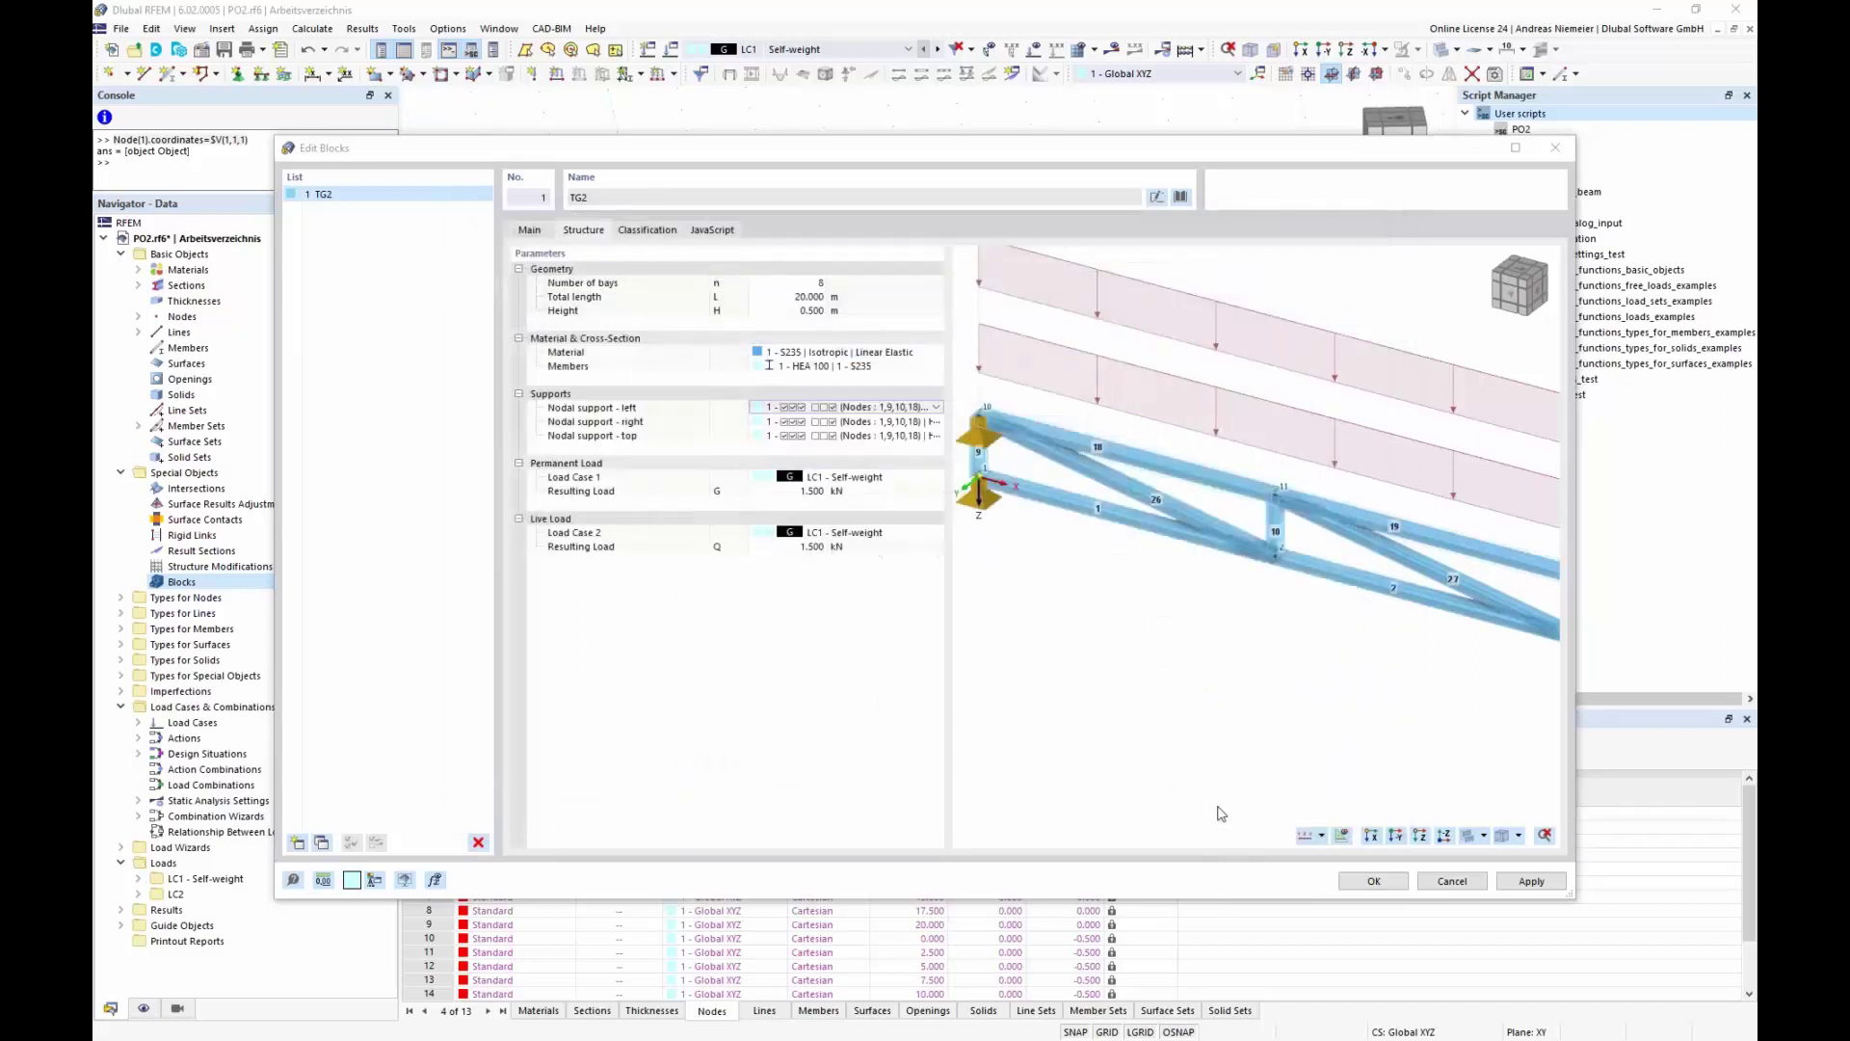
Assign the Fixed support type to the truss's right support and the Roller type to its top supports
{"action": "left_click", "coordinate": [858, 422]}
{"action": "left_click", "coordinate": [920, 421]}
{"action": "left_click", "coordinate": [883, 448]}
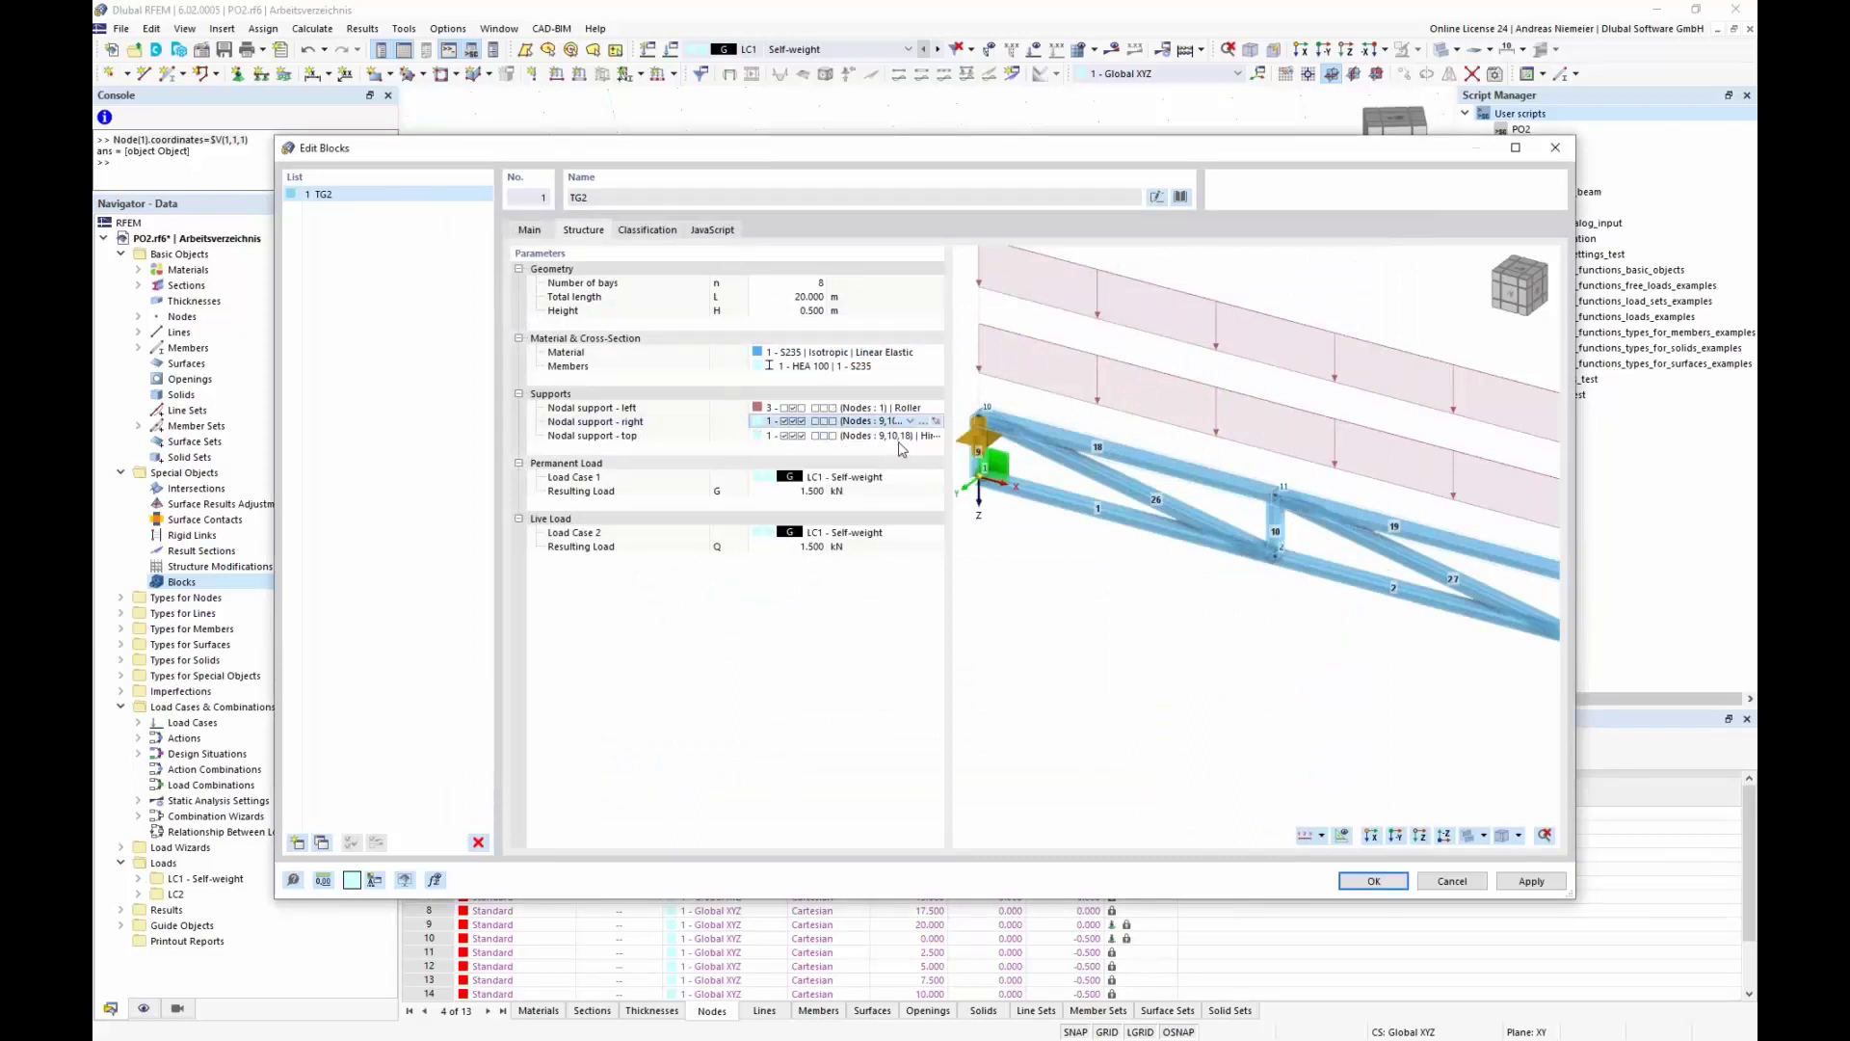
{"action": "left_click", "coordinate": [899, 438]}
{"action": "left_click", "coordinate": [910, 436]}
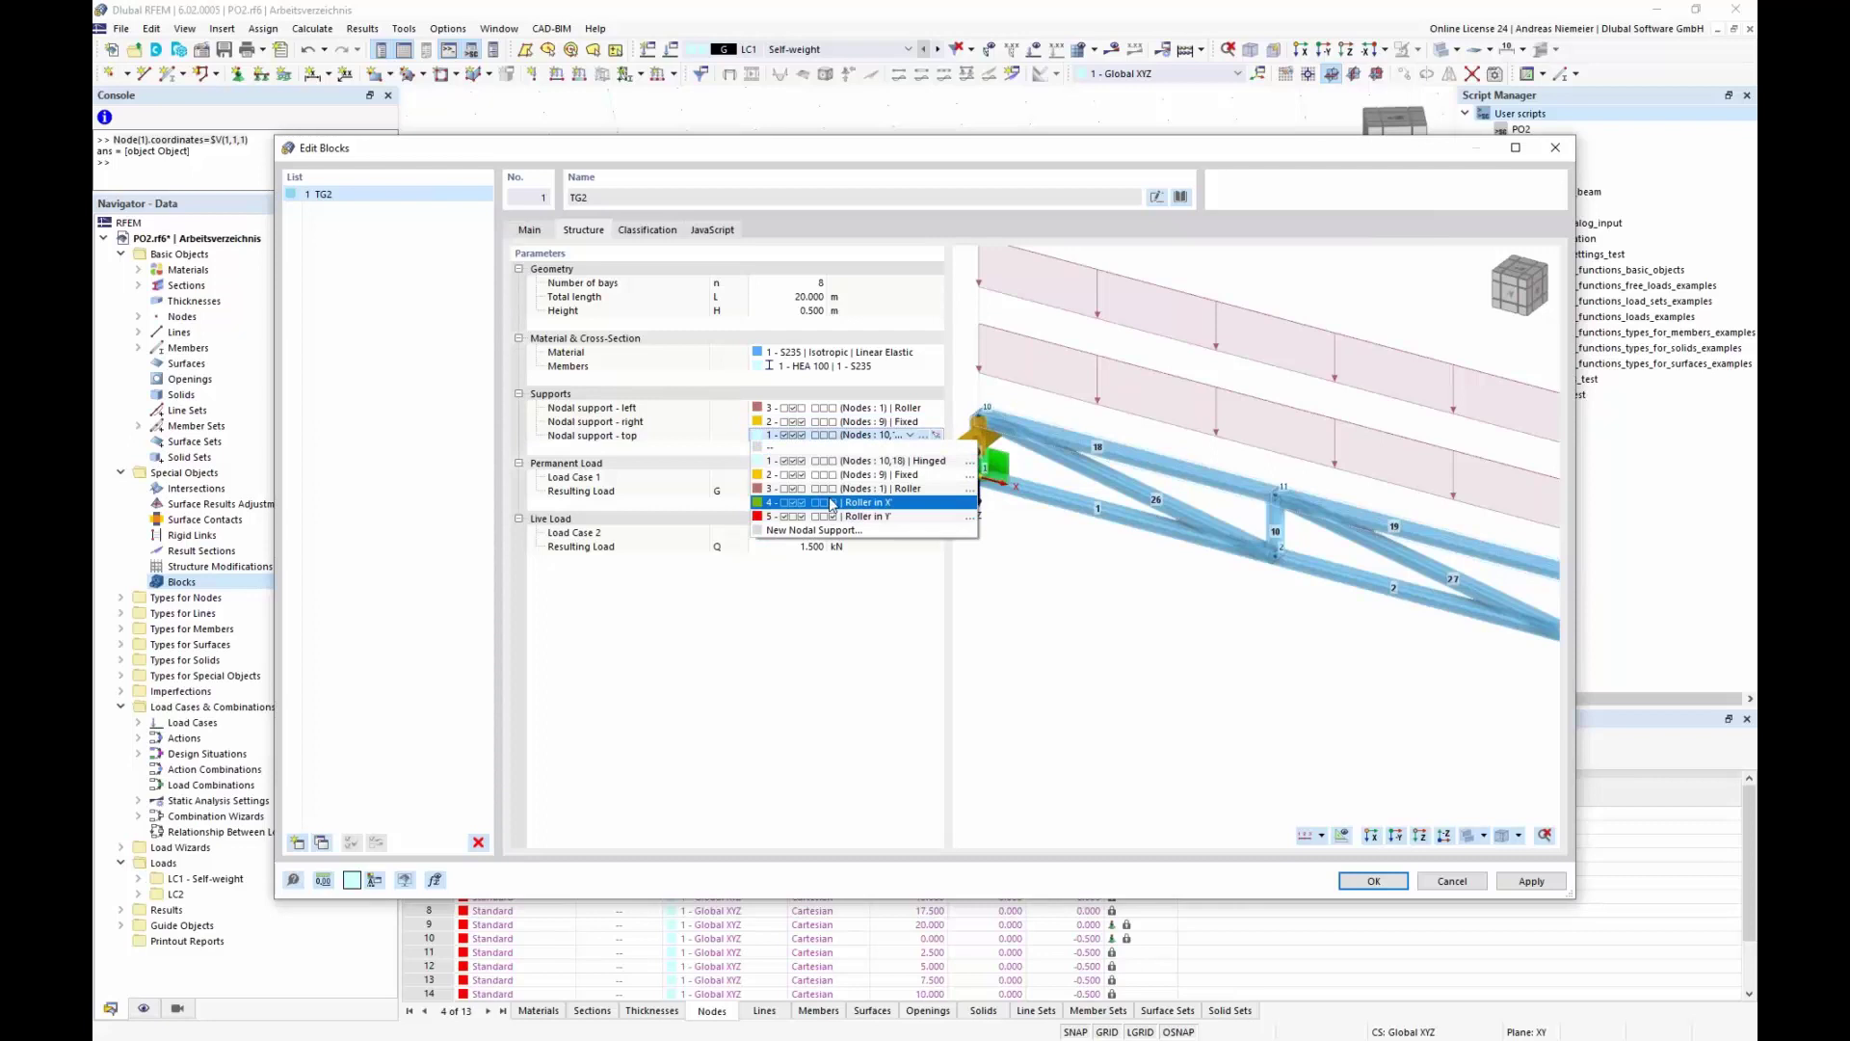
{"action": "left_click", "coordinate": [831, 489]}
{"action": "scroll", "coordinate": [992, 422], "scroll_direction": "up", "scroll_amount": 3}
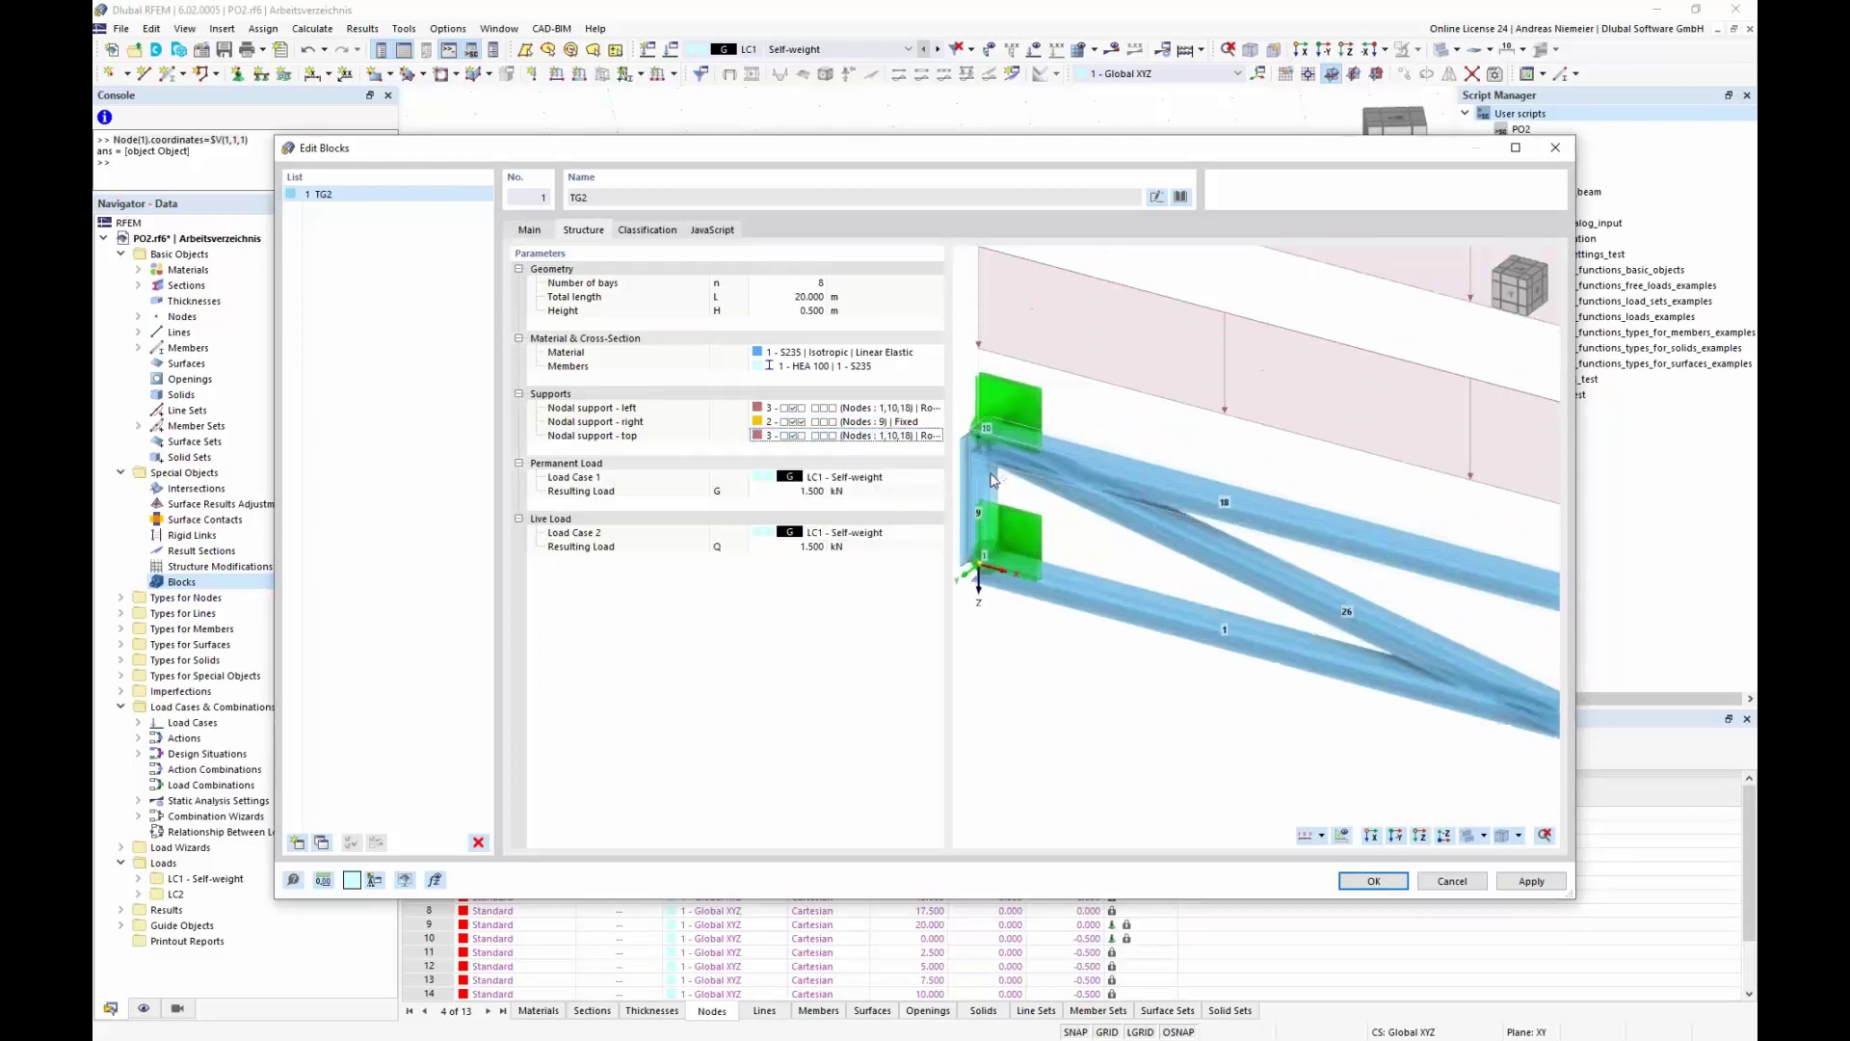
Assign the Hinged support type to the truss's left nodal support and check the supports at the far end
{"action": "left_click", "coordinate": [892, 408]}
{"action": "left_click", "coordinate": [910, 407]}
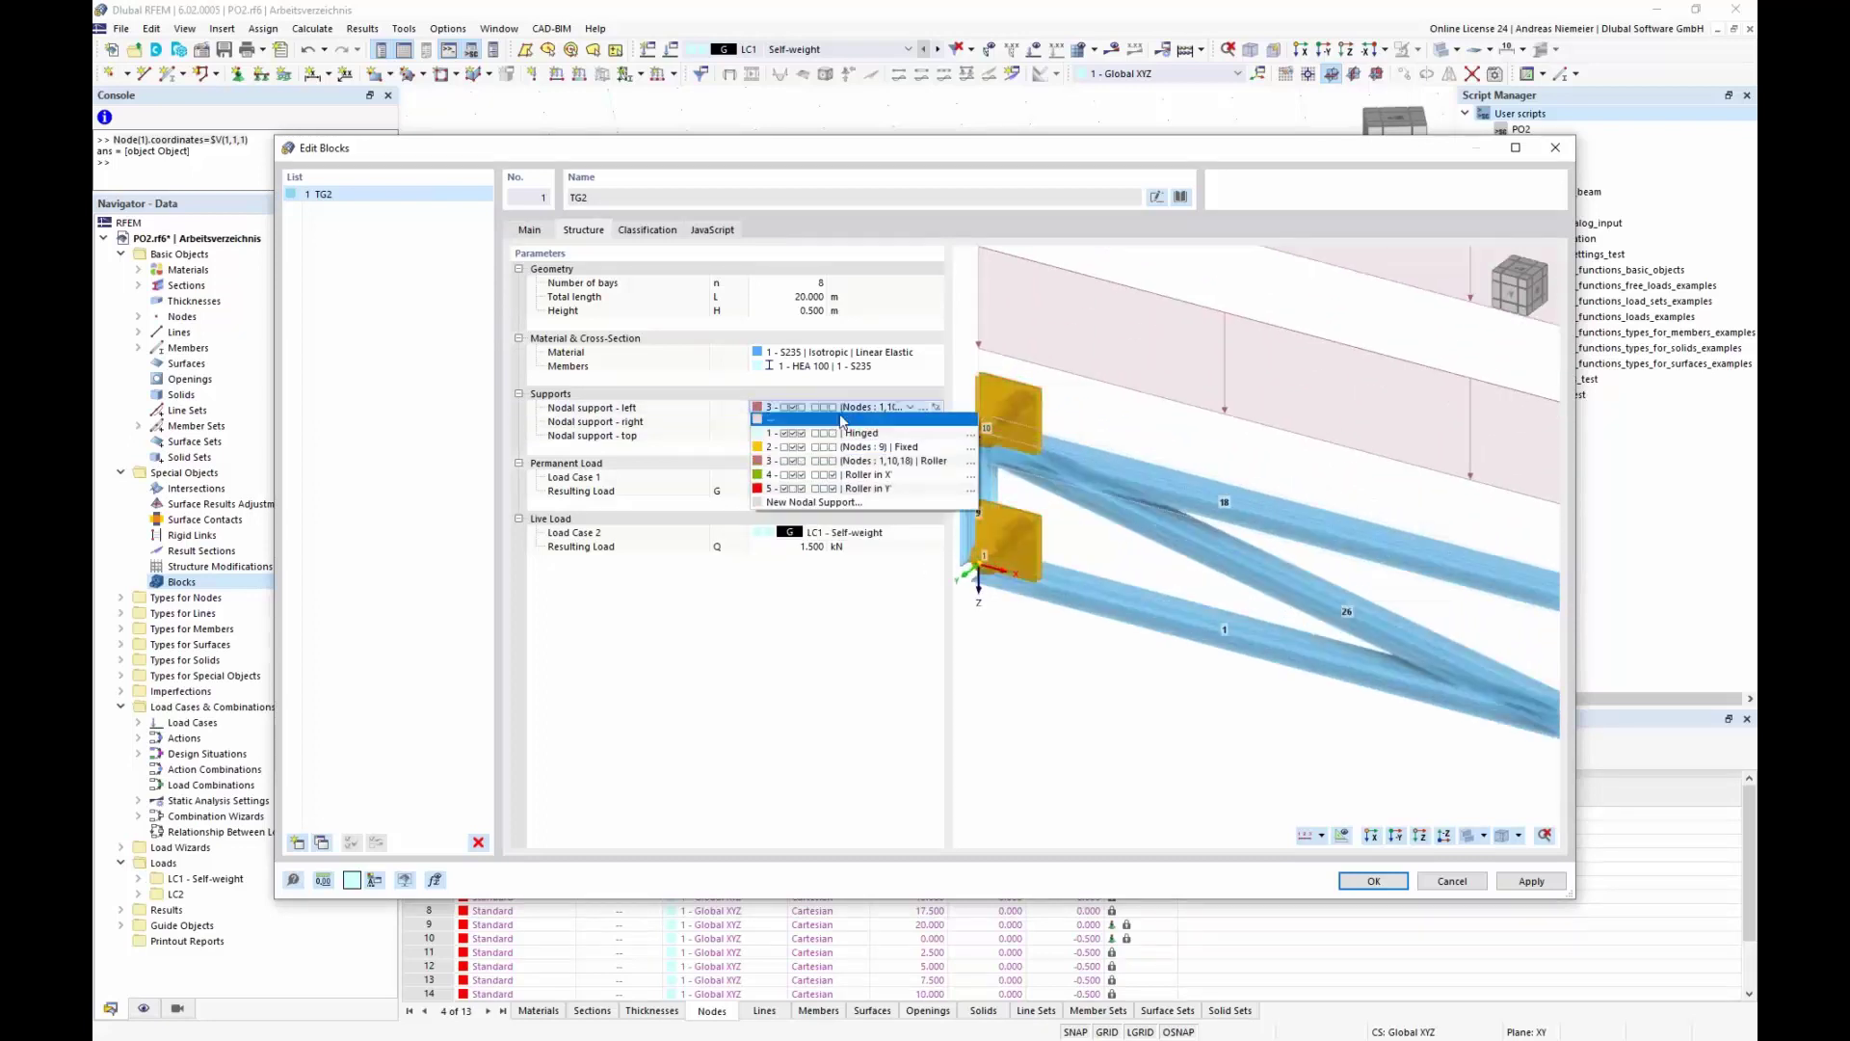
{"action": "left_click", "coordinate": [891, 425]}
{"action": "scroll", "coordinate": [1096, 451], "scroll_direction": "down", "scroll_amount": 5}
{"action": "middle_click_drag", "start_coordinate": [1096, 451], "coordinate": [1425, 642]}
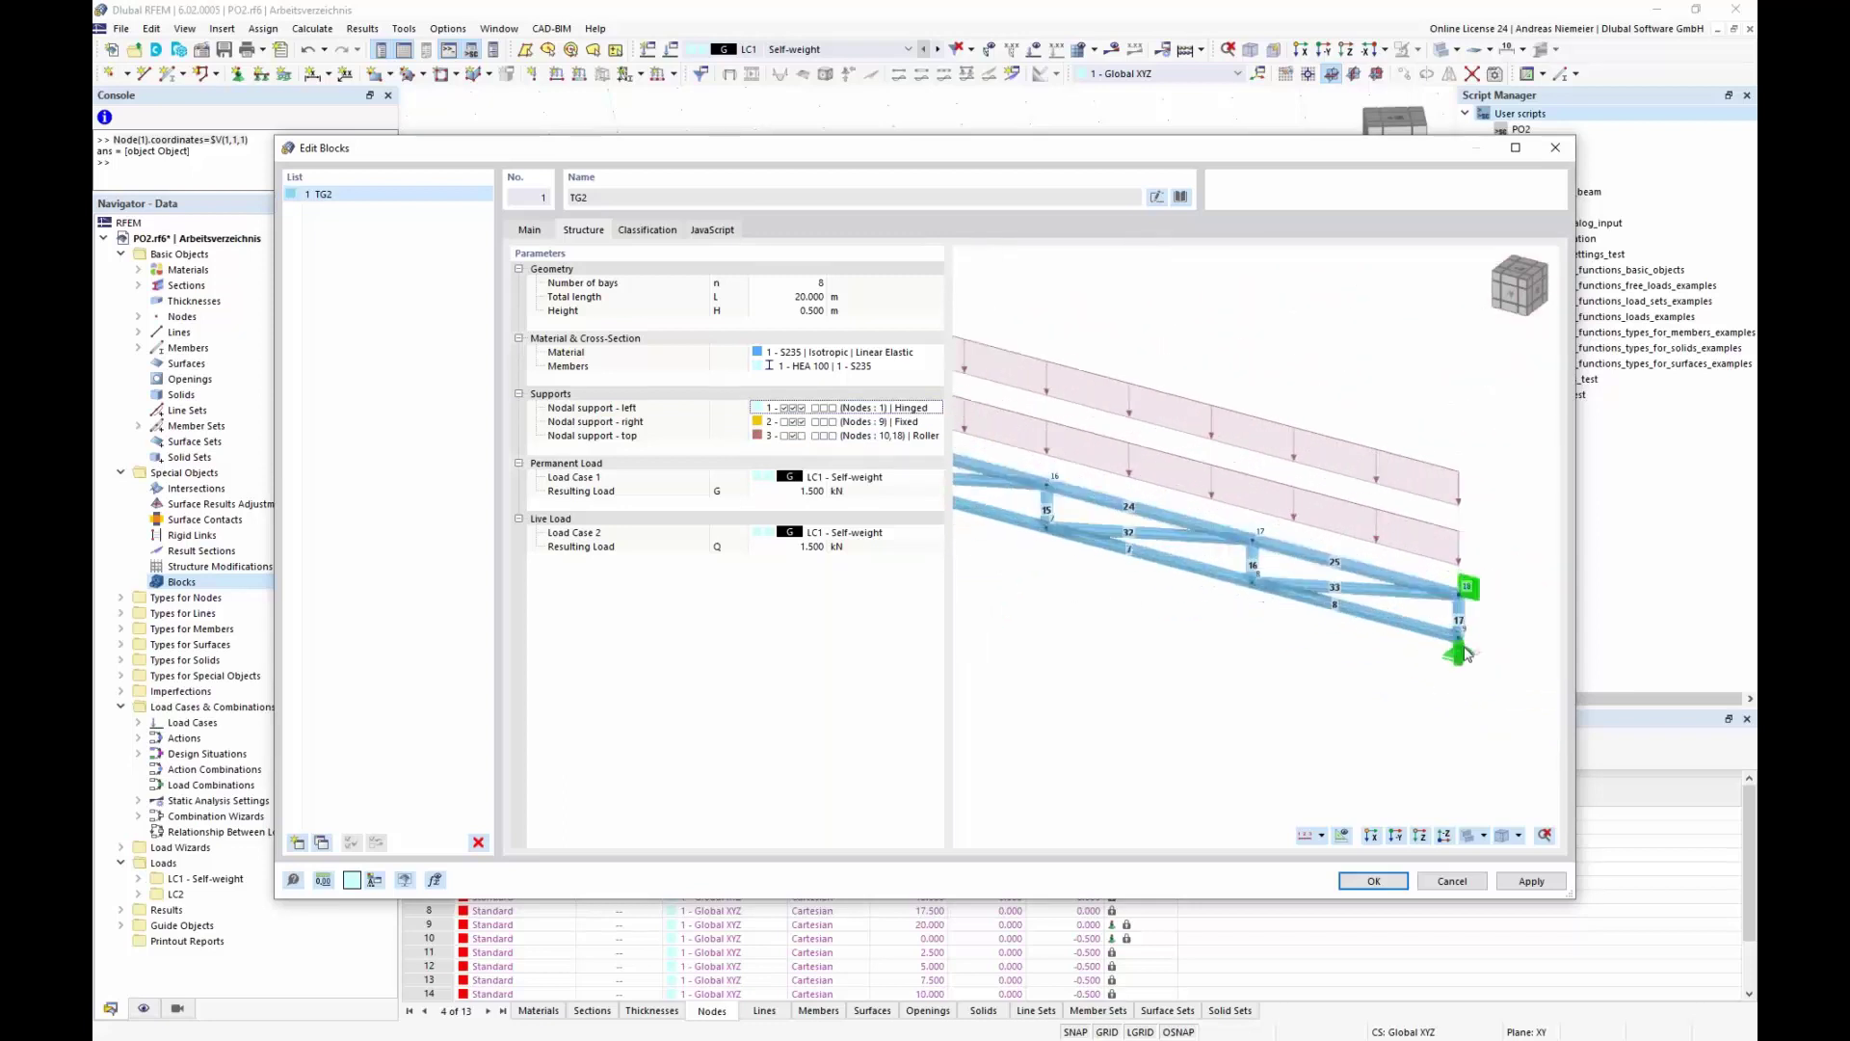
Set the permanent load's resulting load G to 100 kN
{"action": "left_click", "coordinate": [790, 478]}
{"action": "left_click", "coordinate": [788, 491]}
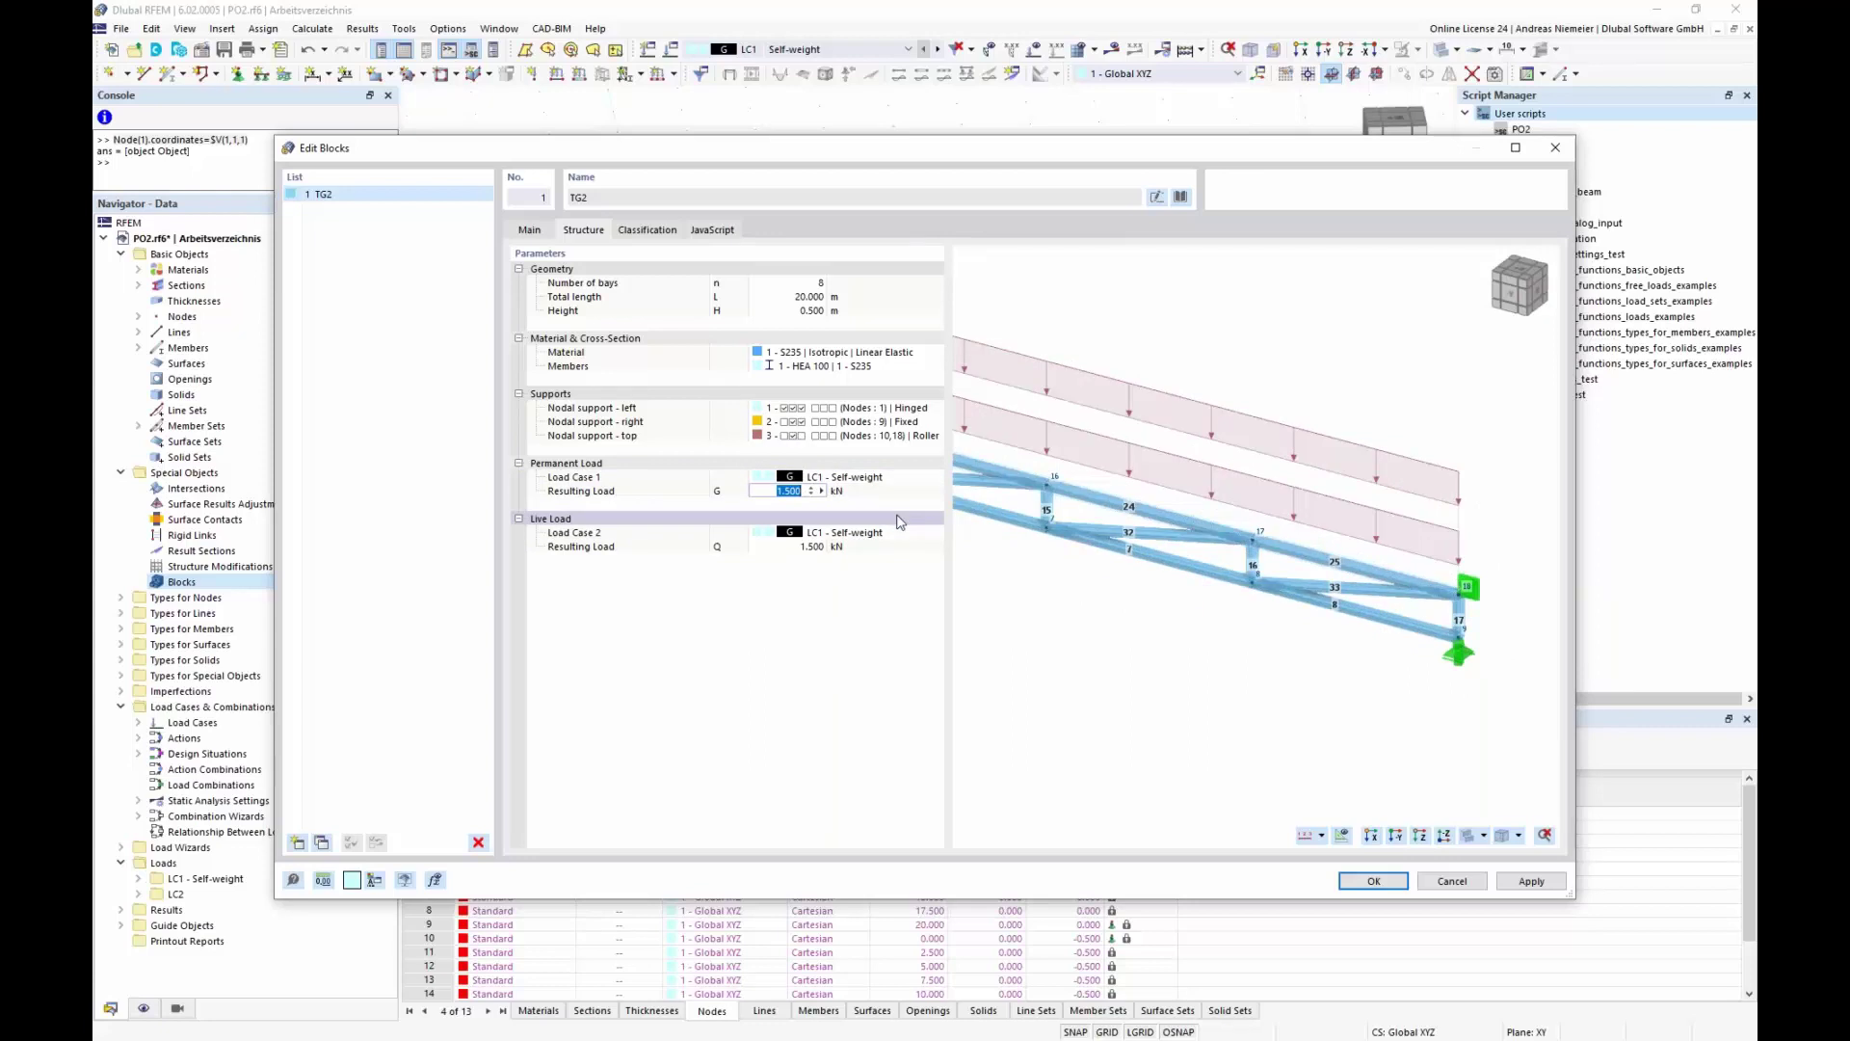
{"action": "type", "text": "100"}
{"action": "key", "text": "Return"}
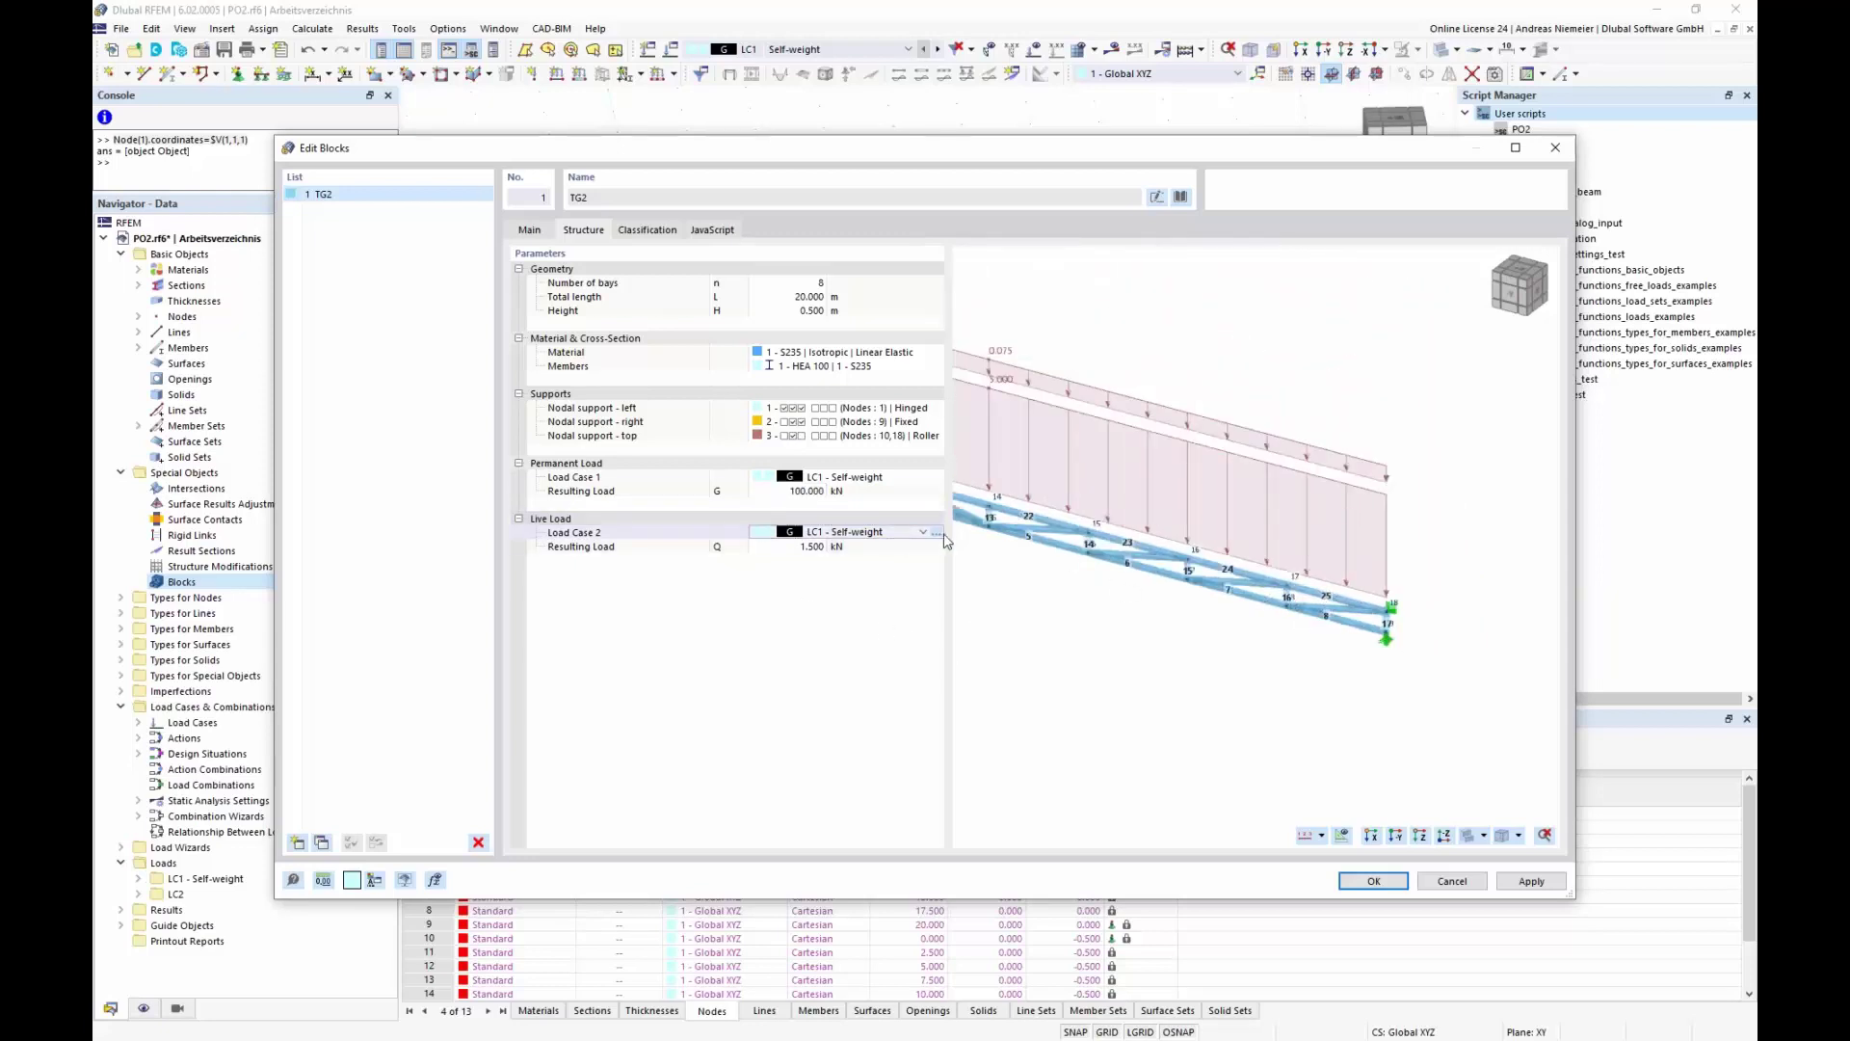
Assign load case LC2 to the live load with the action category "Imposed loads - category A: domestic, residential areas"
{"action": "left_click", "coordinate": [934, 545]}
{"action": "left_click", "coordinate": [935, 535]}
{"action": "left_click", "coordinate": [935, 532]}
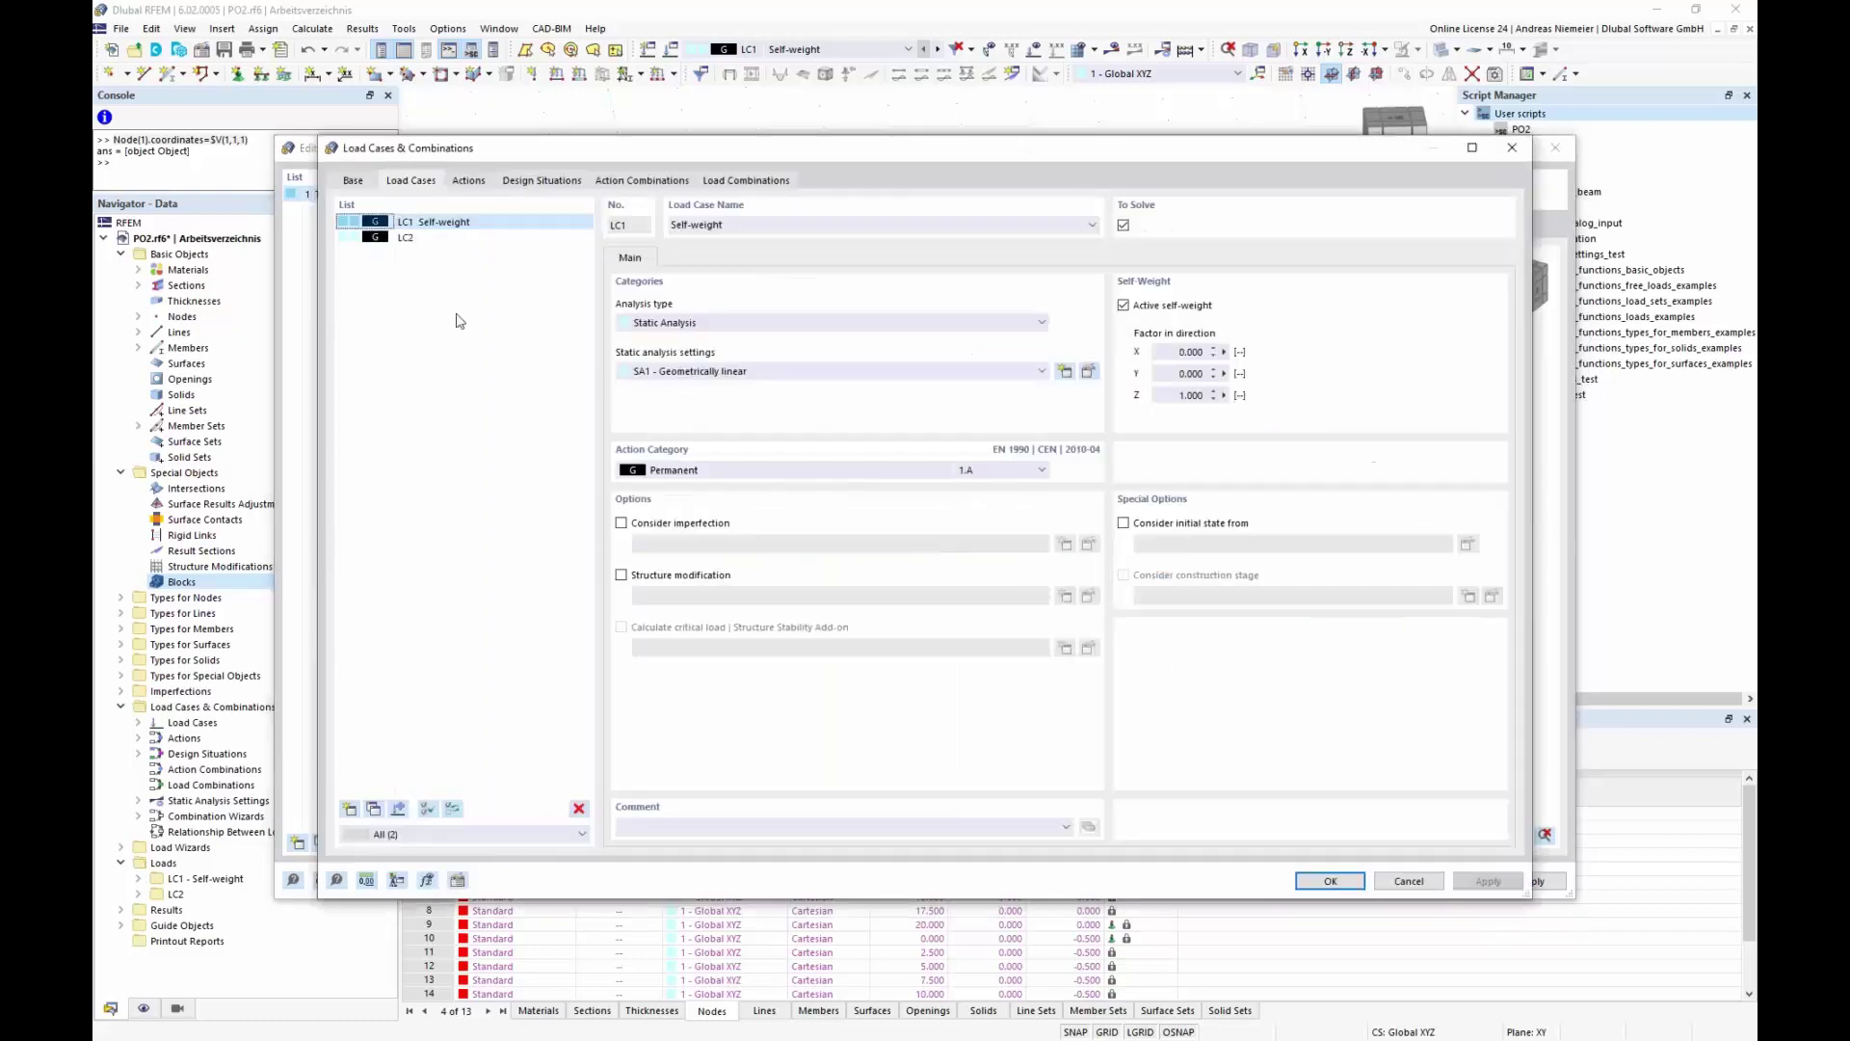
{"action": "left_click", "coordinate": [723, 473]}
{"action": "left_click", "coordinate": [740, 530]}
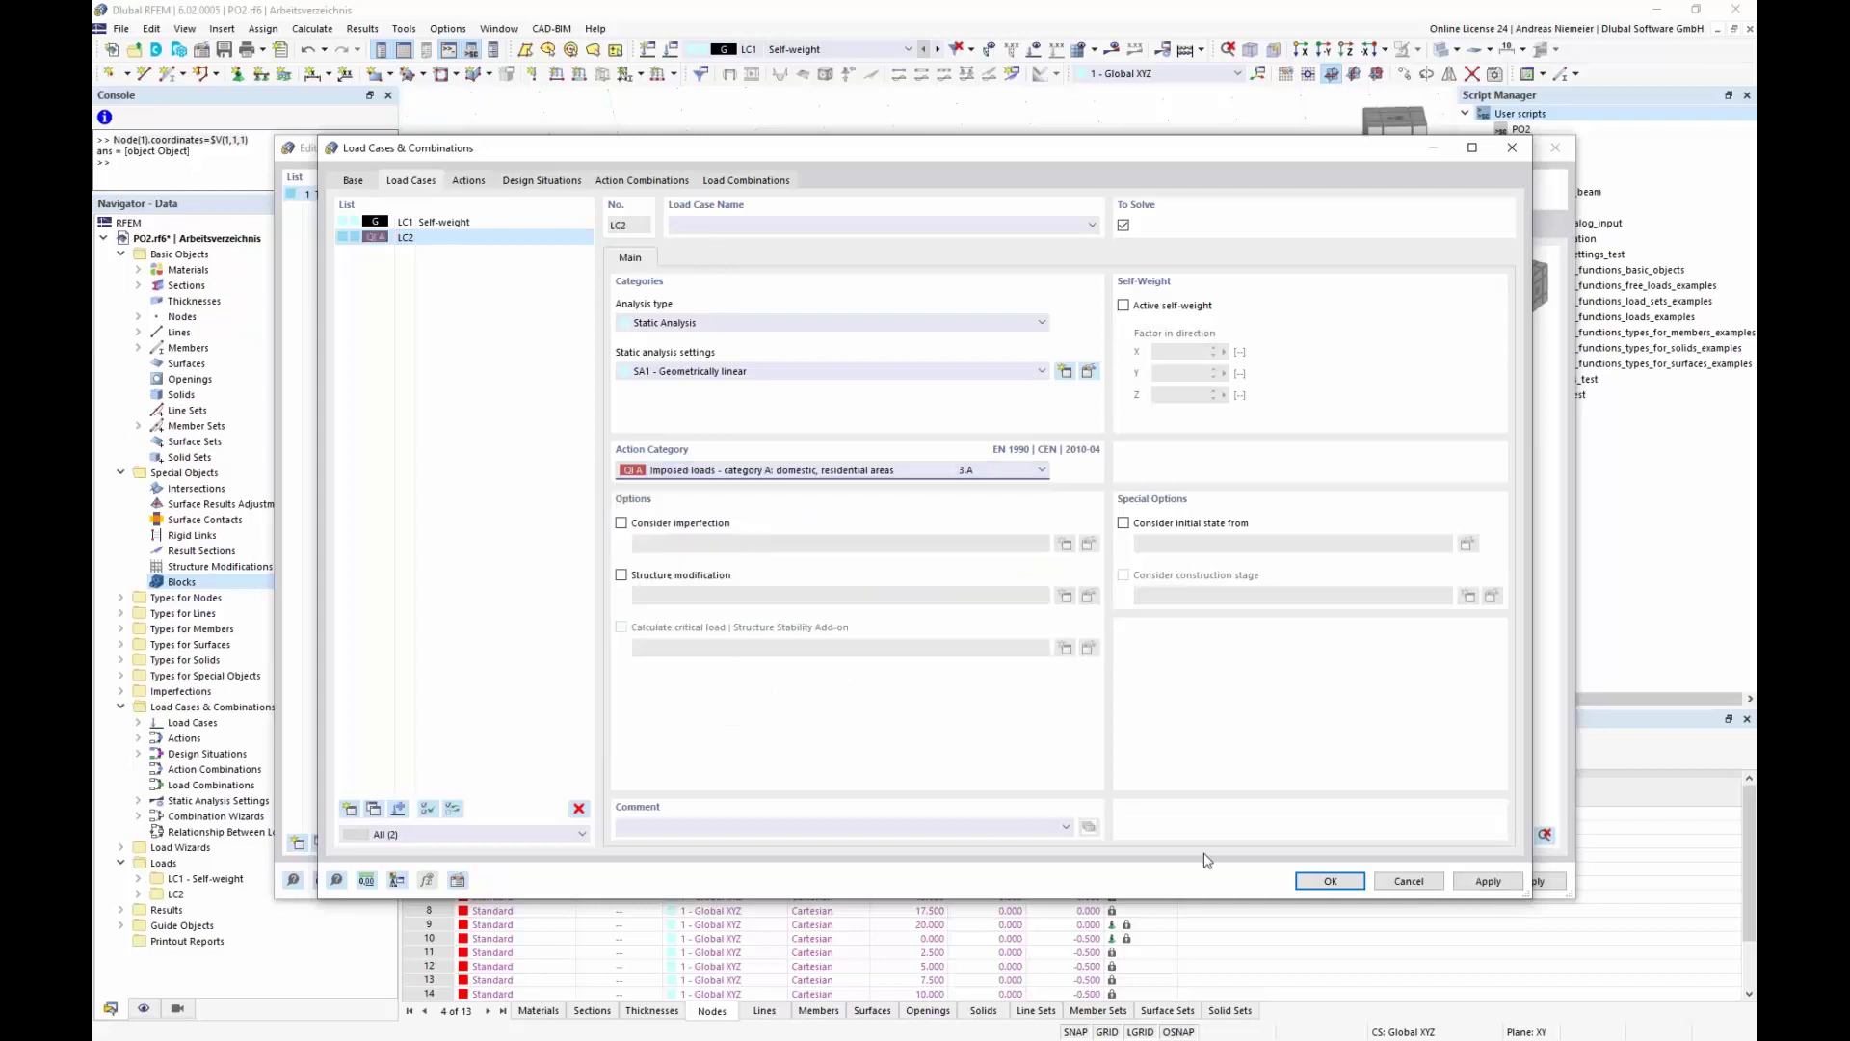
Set the live load's resulting load Q to 200 kN and insert the TG2 block into the model
{"action": "left_click", "coordinate": [812, 547]}
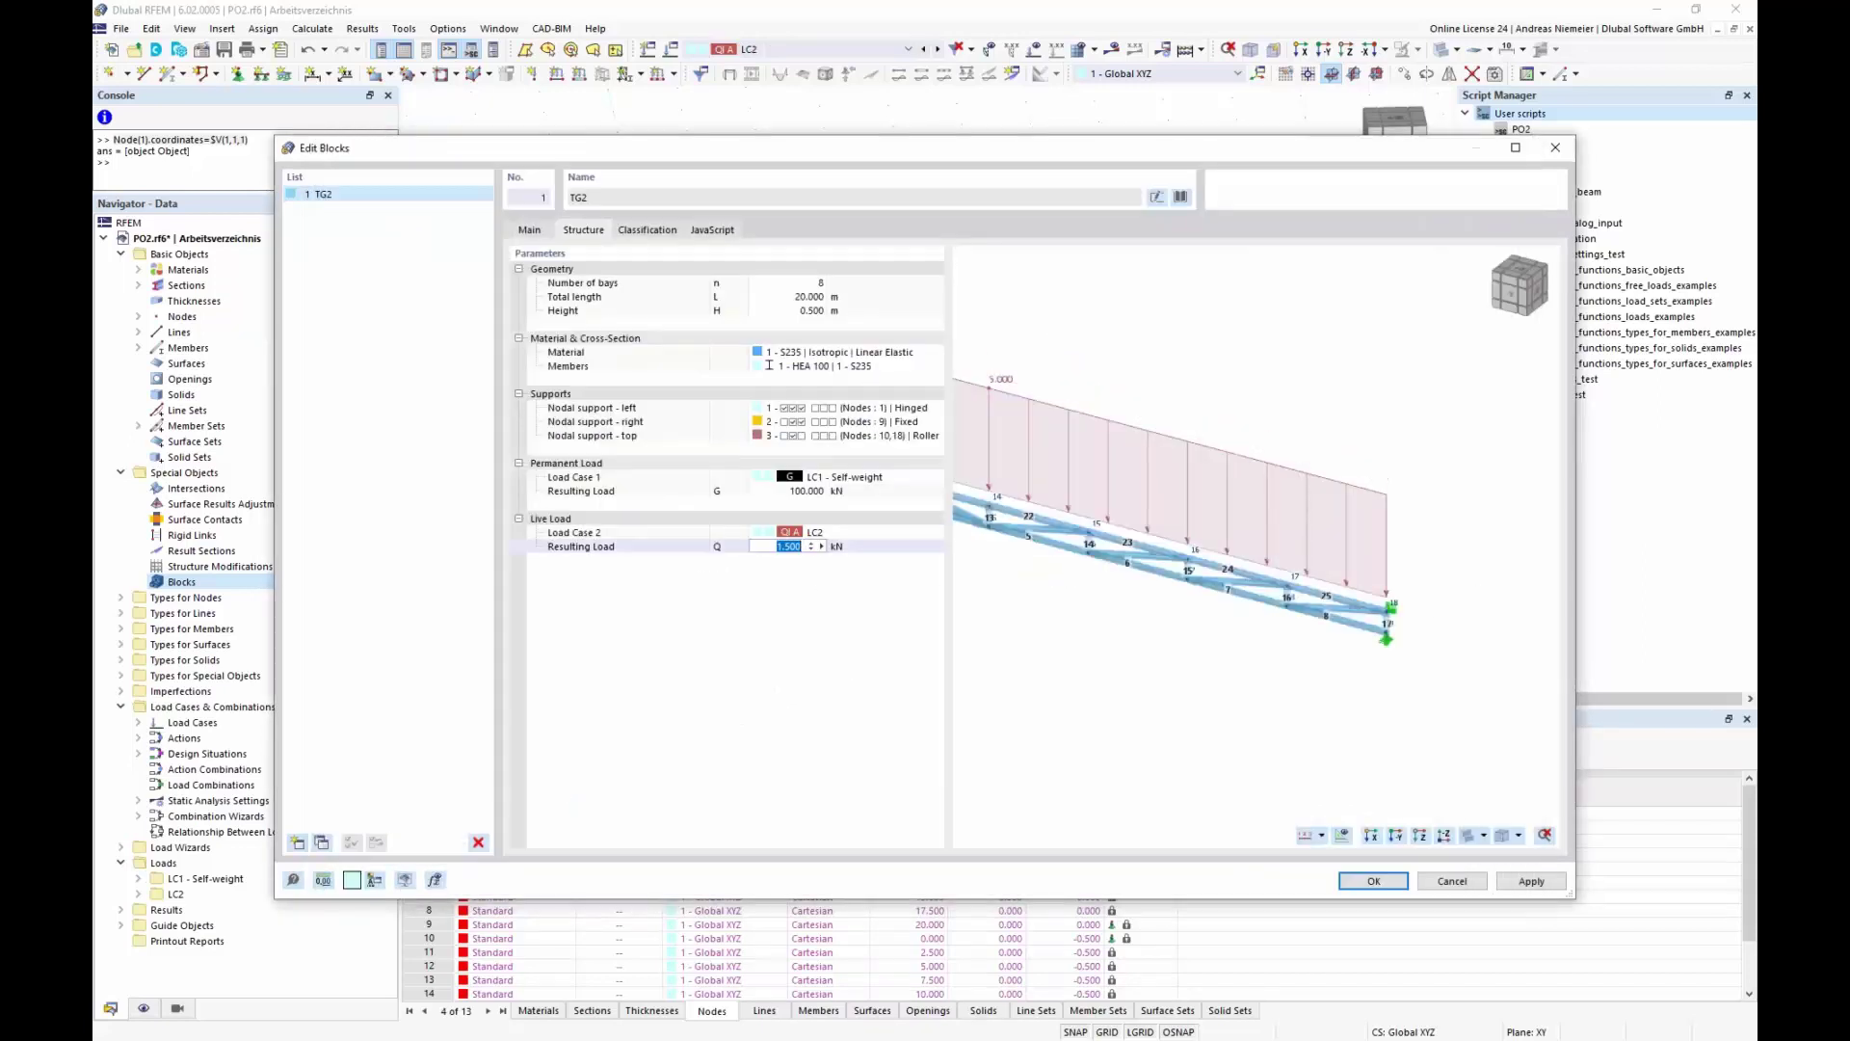
{"action": "type", "text": "200"}
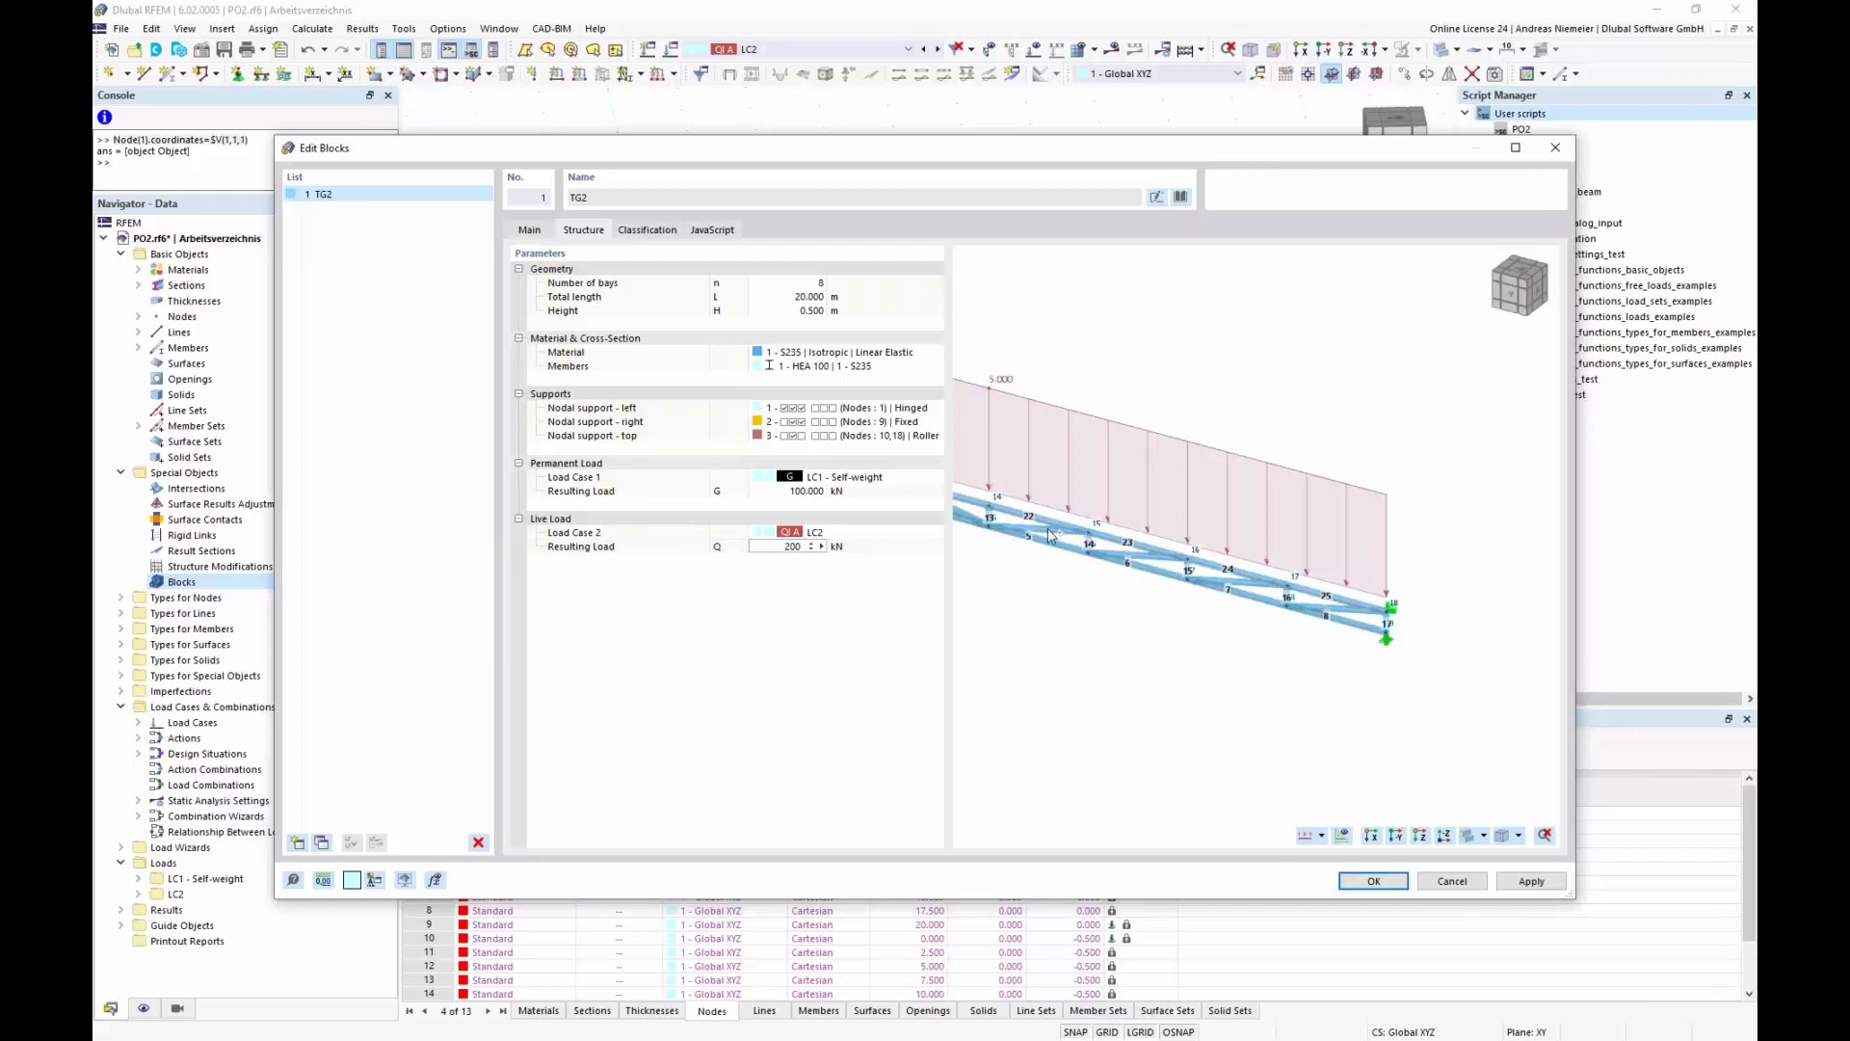
{"action": "key", "text": "Return"}
{"action": "left_click", "coordinate": [1373, 882]}
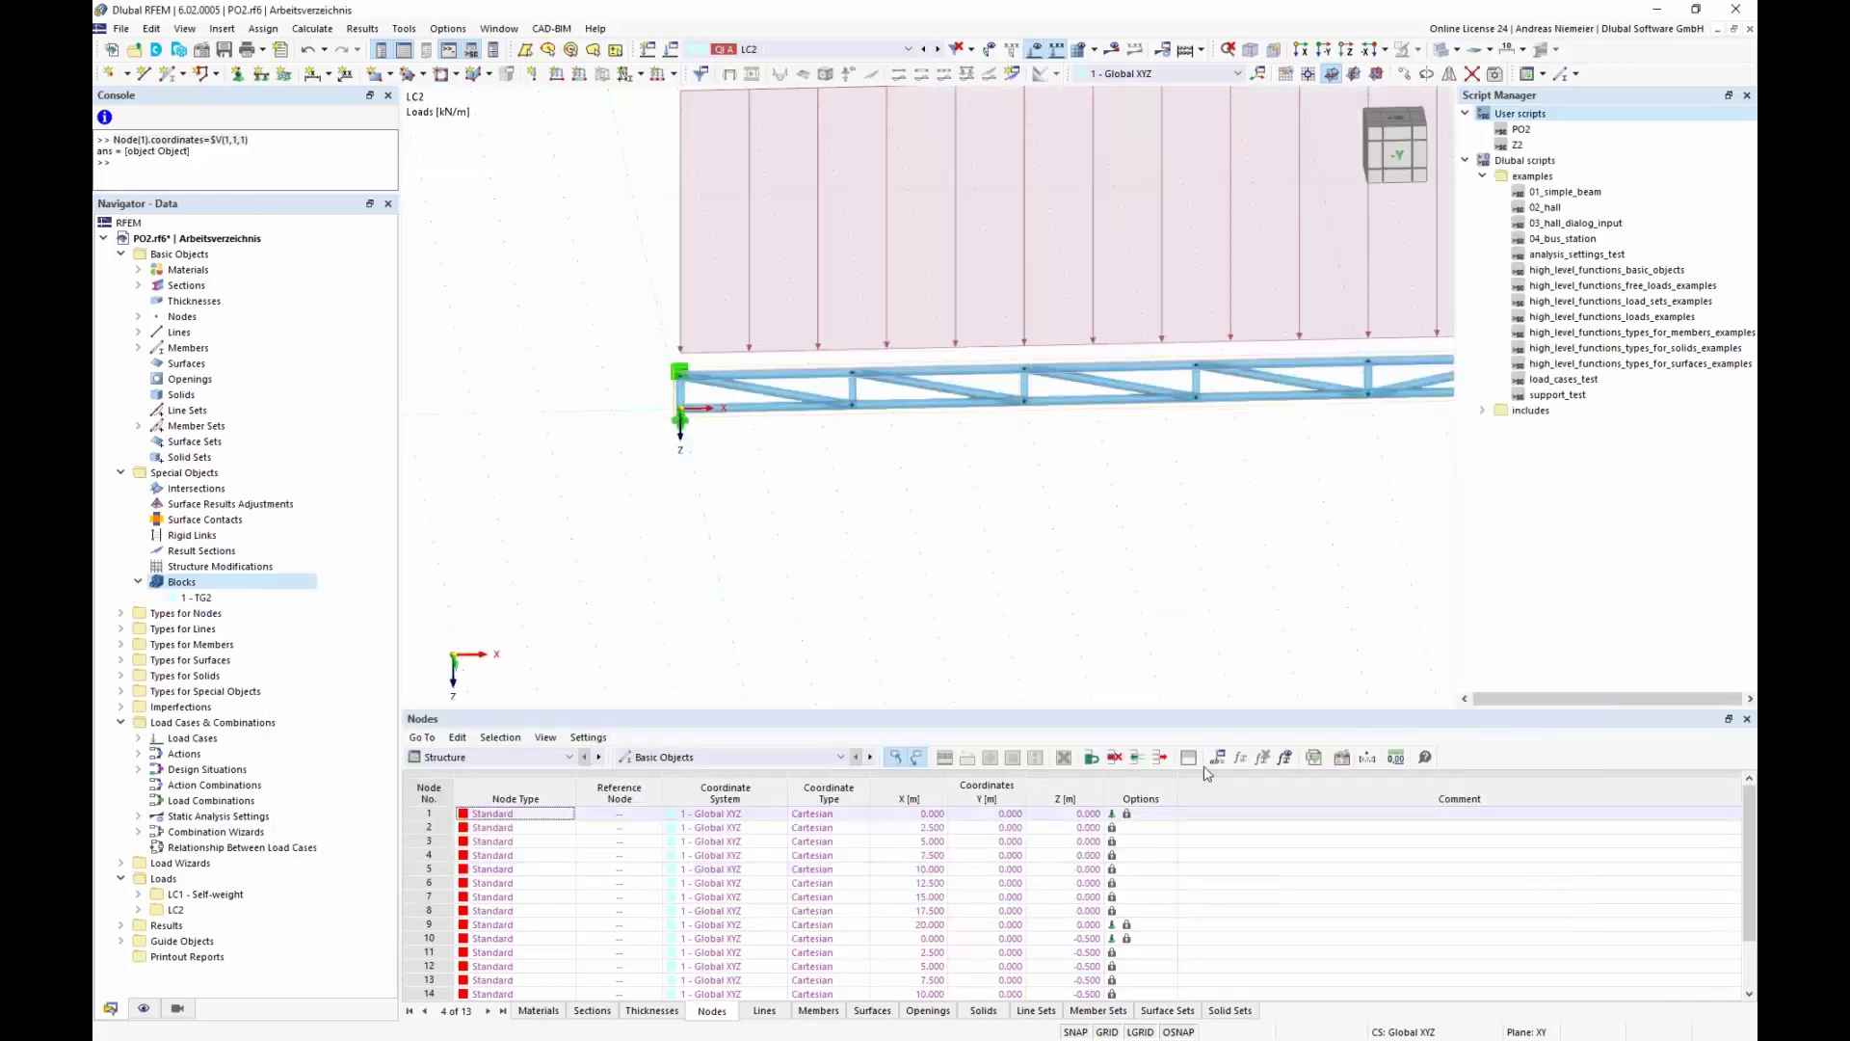
Inspect the whole inserted truss girder in 3D with its load case loads displayed
{"action": "scroll", "coordinate": [694, 385], "scroll_direction": "down", "scroll_amount": 2}
{"action": "middle_click_drag", "start_coordinate": [665, 479], "coordinate": [794, 483], "text": "ctrl"}
{"action": "left_click", "coordinate": [782, 49]}
{"action": "left_click", "coordinate": [771, 147]}
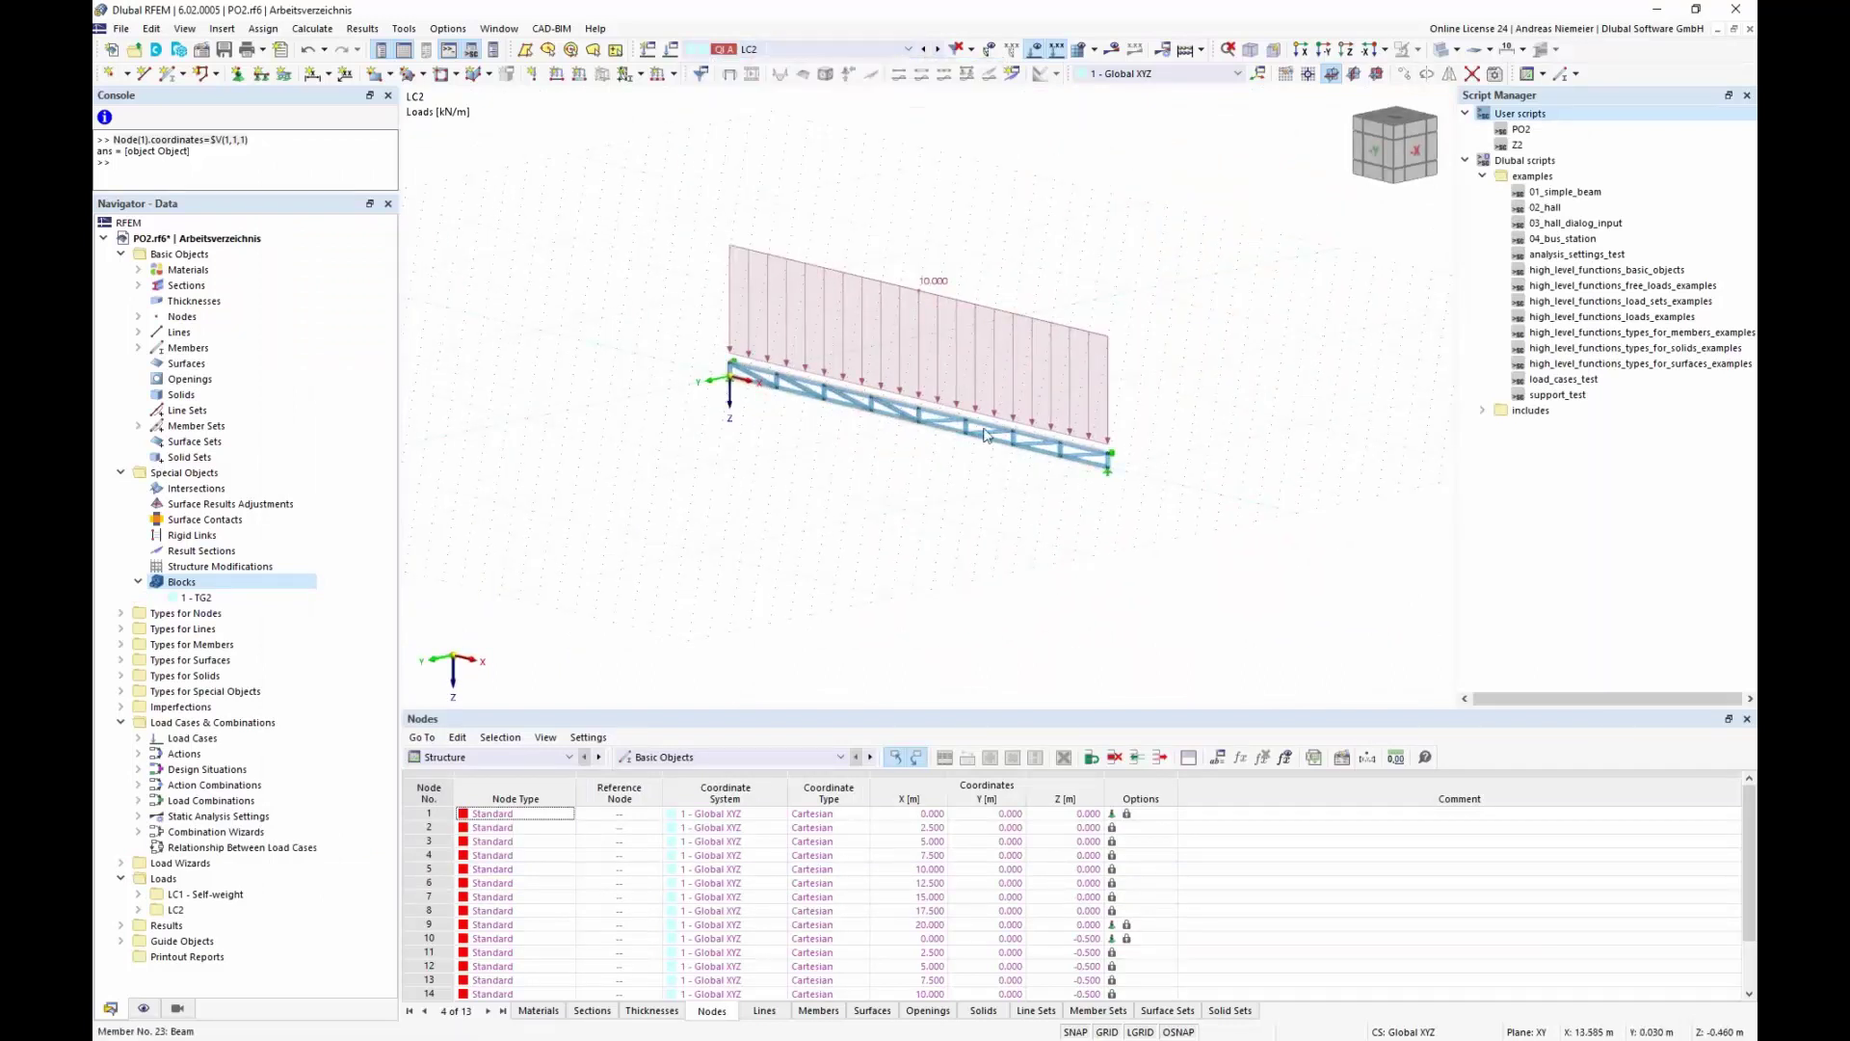
Review the available add-ons in the model's base data and close it without changes
{"action": "key", "text": "ctrl+2"}
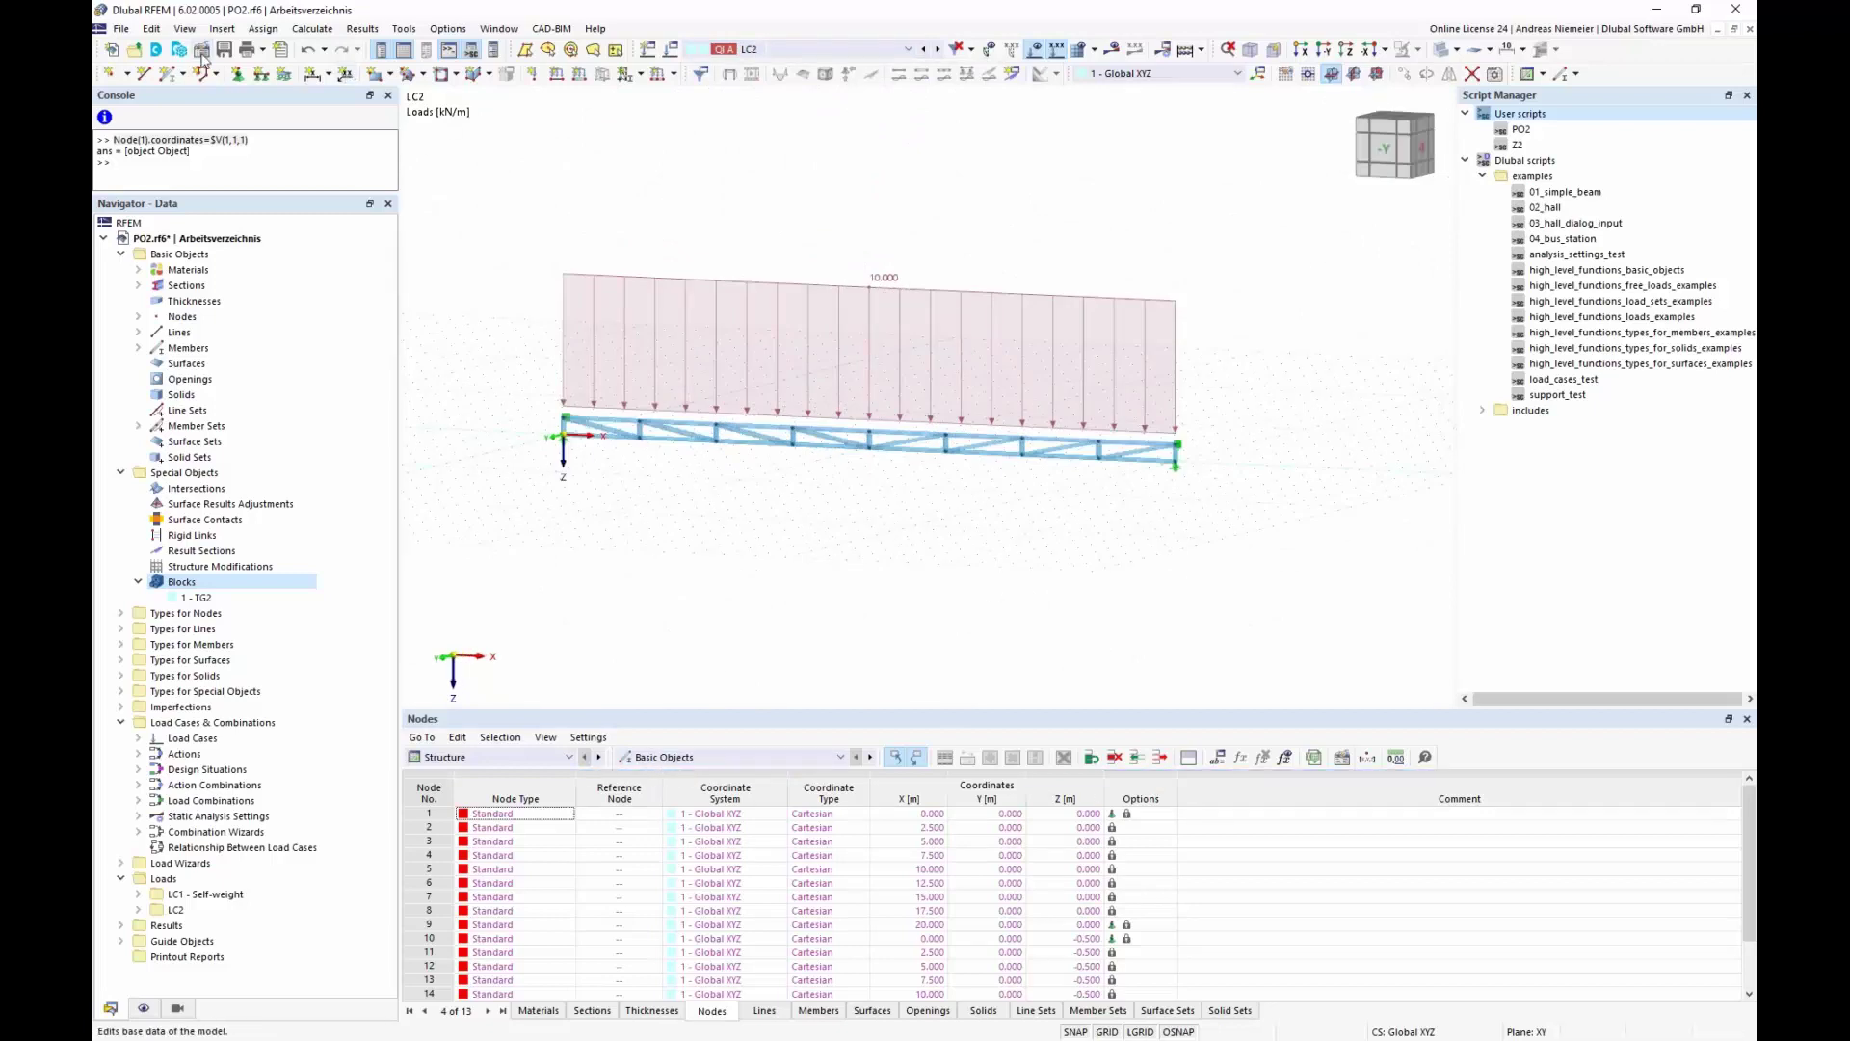
{"action": "double_click", "coordinate": [711, 579]}
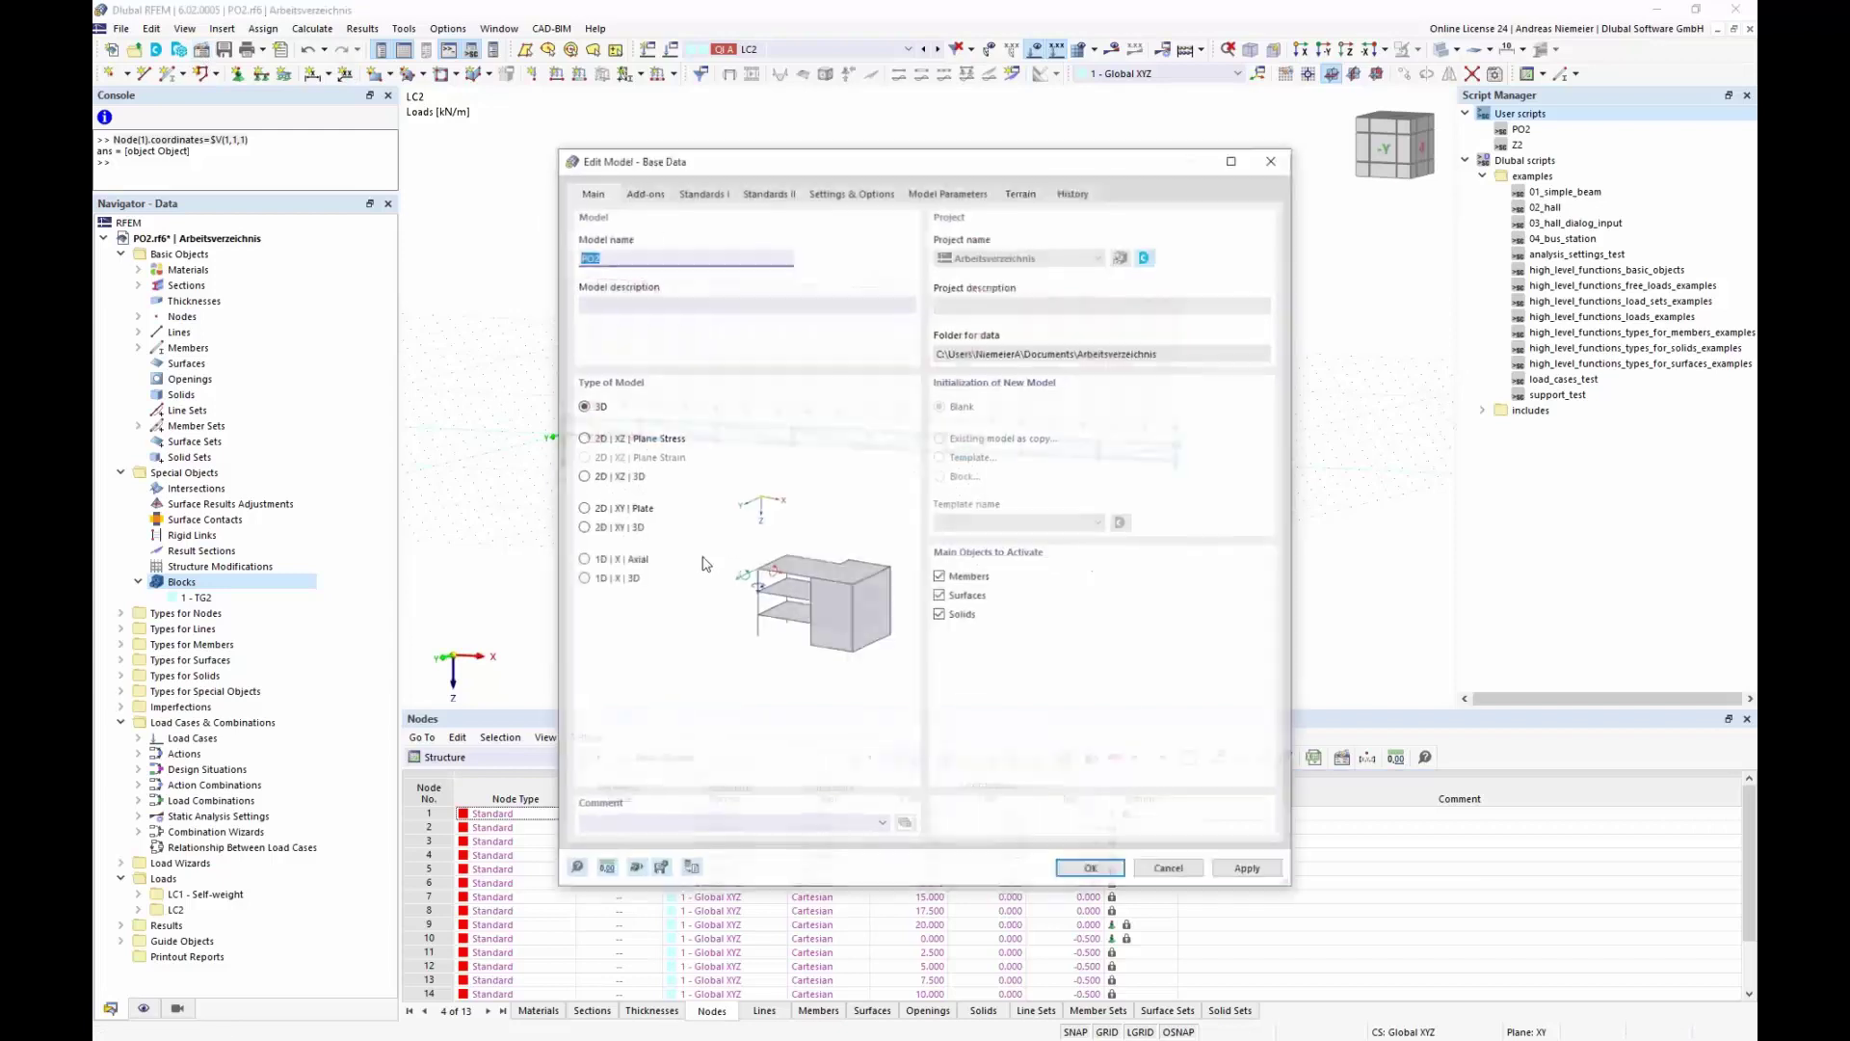
{"action": "left_click", "coordinate": [644, 192]}
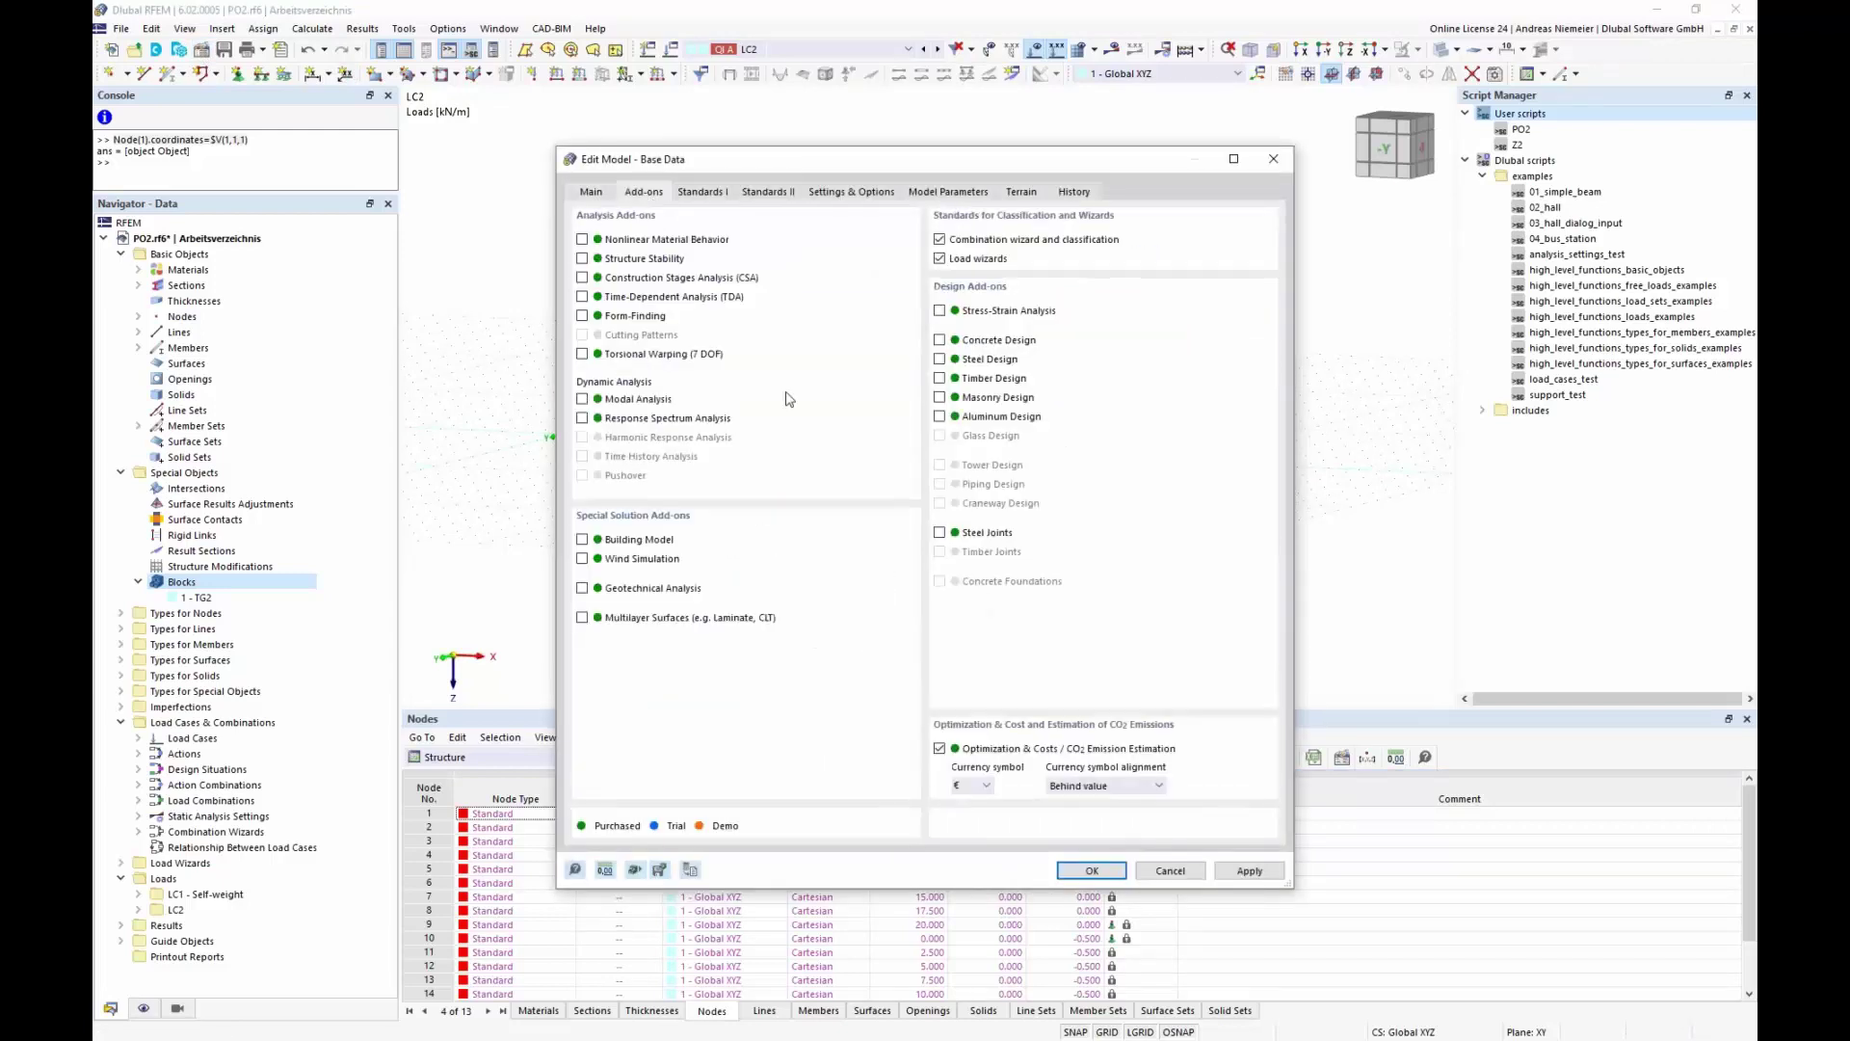
{"action": "left_click", "coordinate": [1174, 872]}
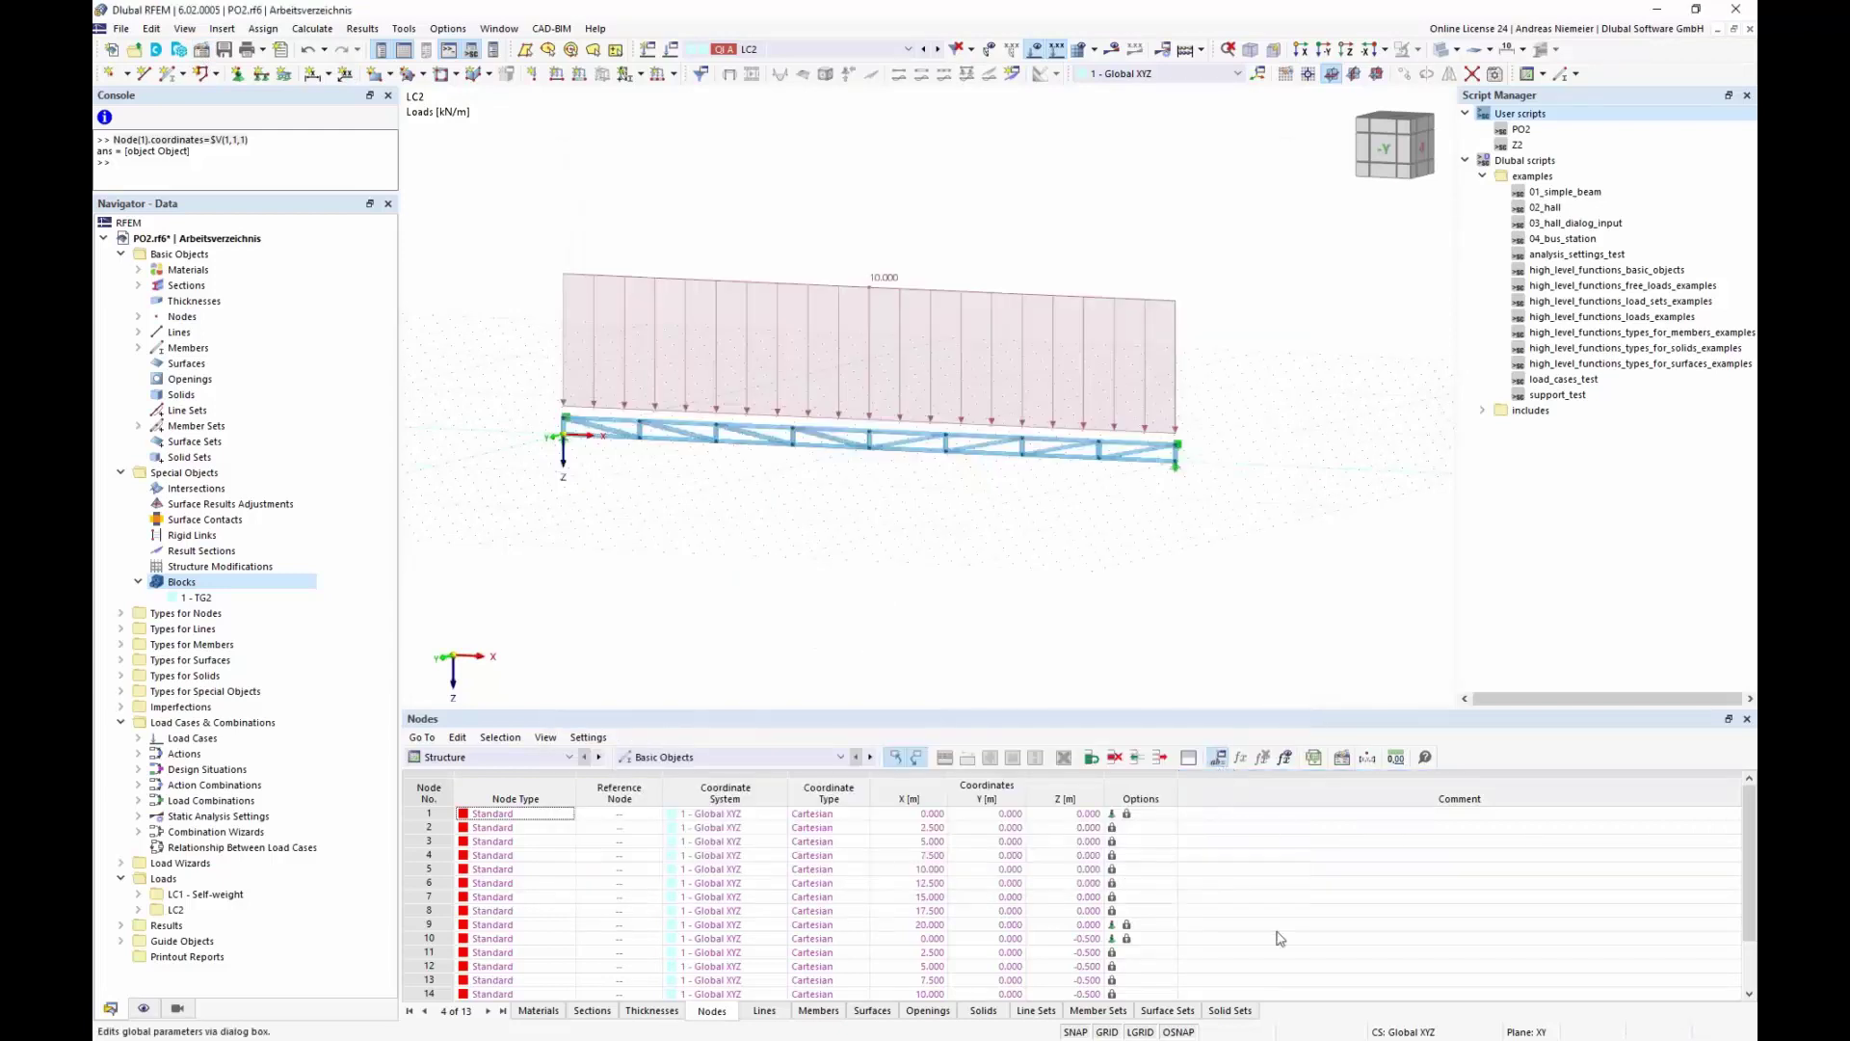
Create a global parameter named cell with the unit group Integer and a value of 4
{"action": "left_click", "coordinate": [1217, 757]}
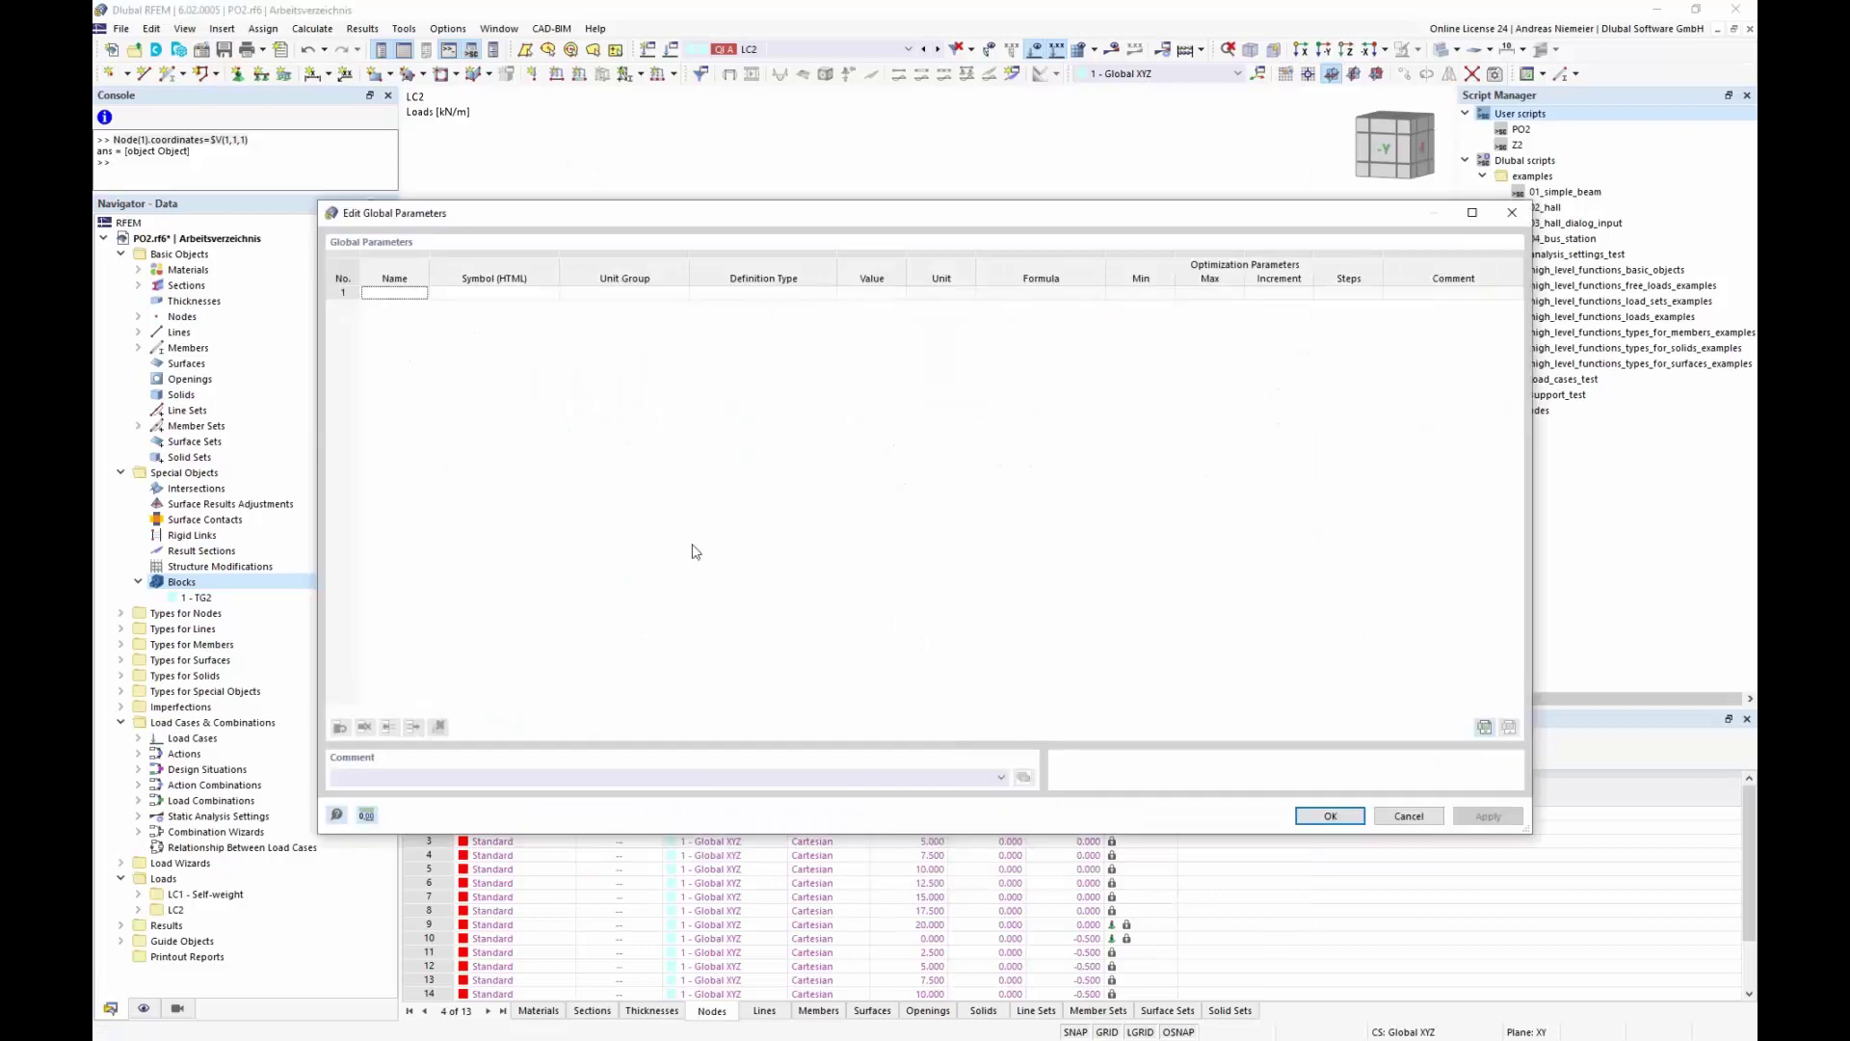
{"action": "left_click", "coordinate": [391, 294]}
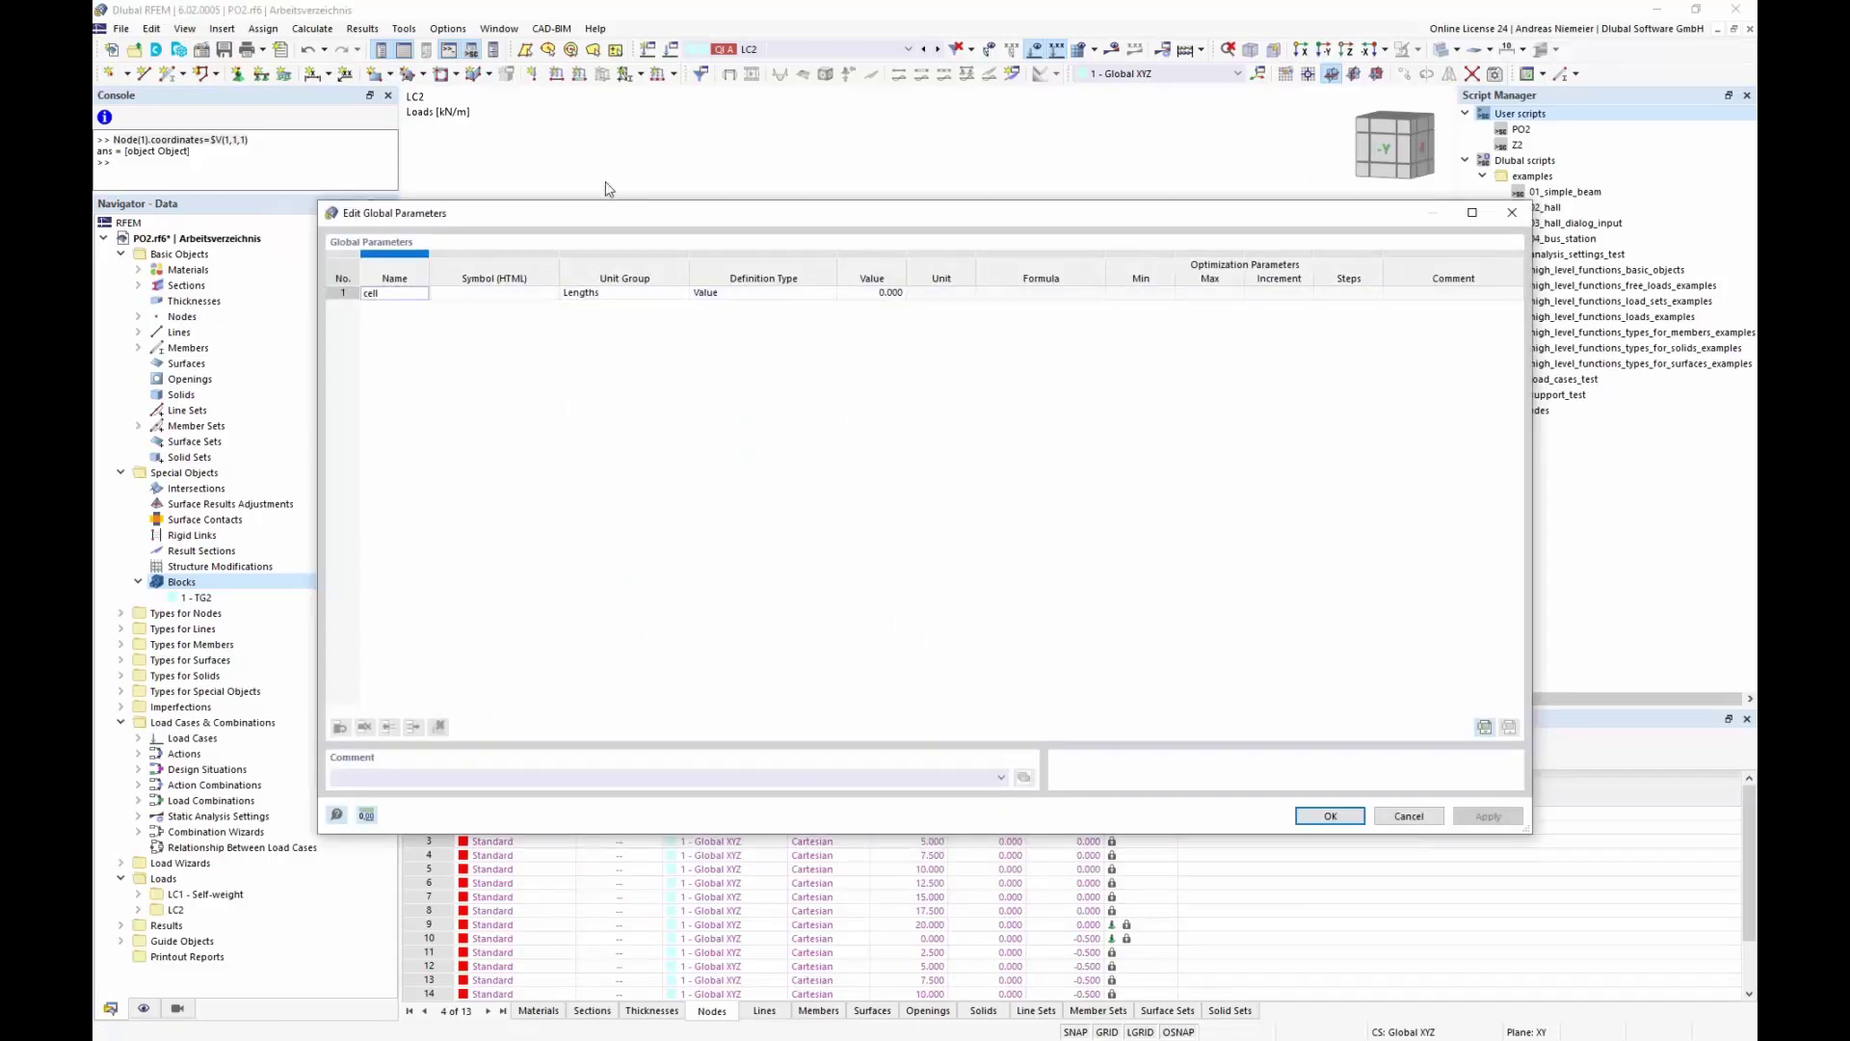
{"action": "left_click", "coordinate": [771, 294]}
{"action": "left_click", "coordinate": [624, 294]}
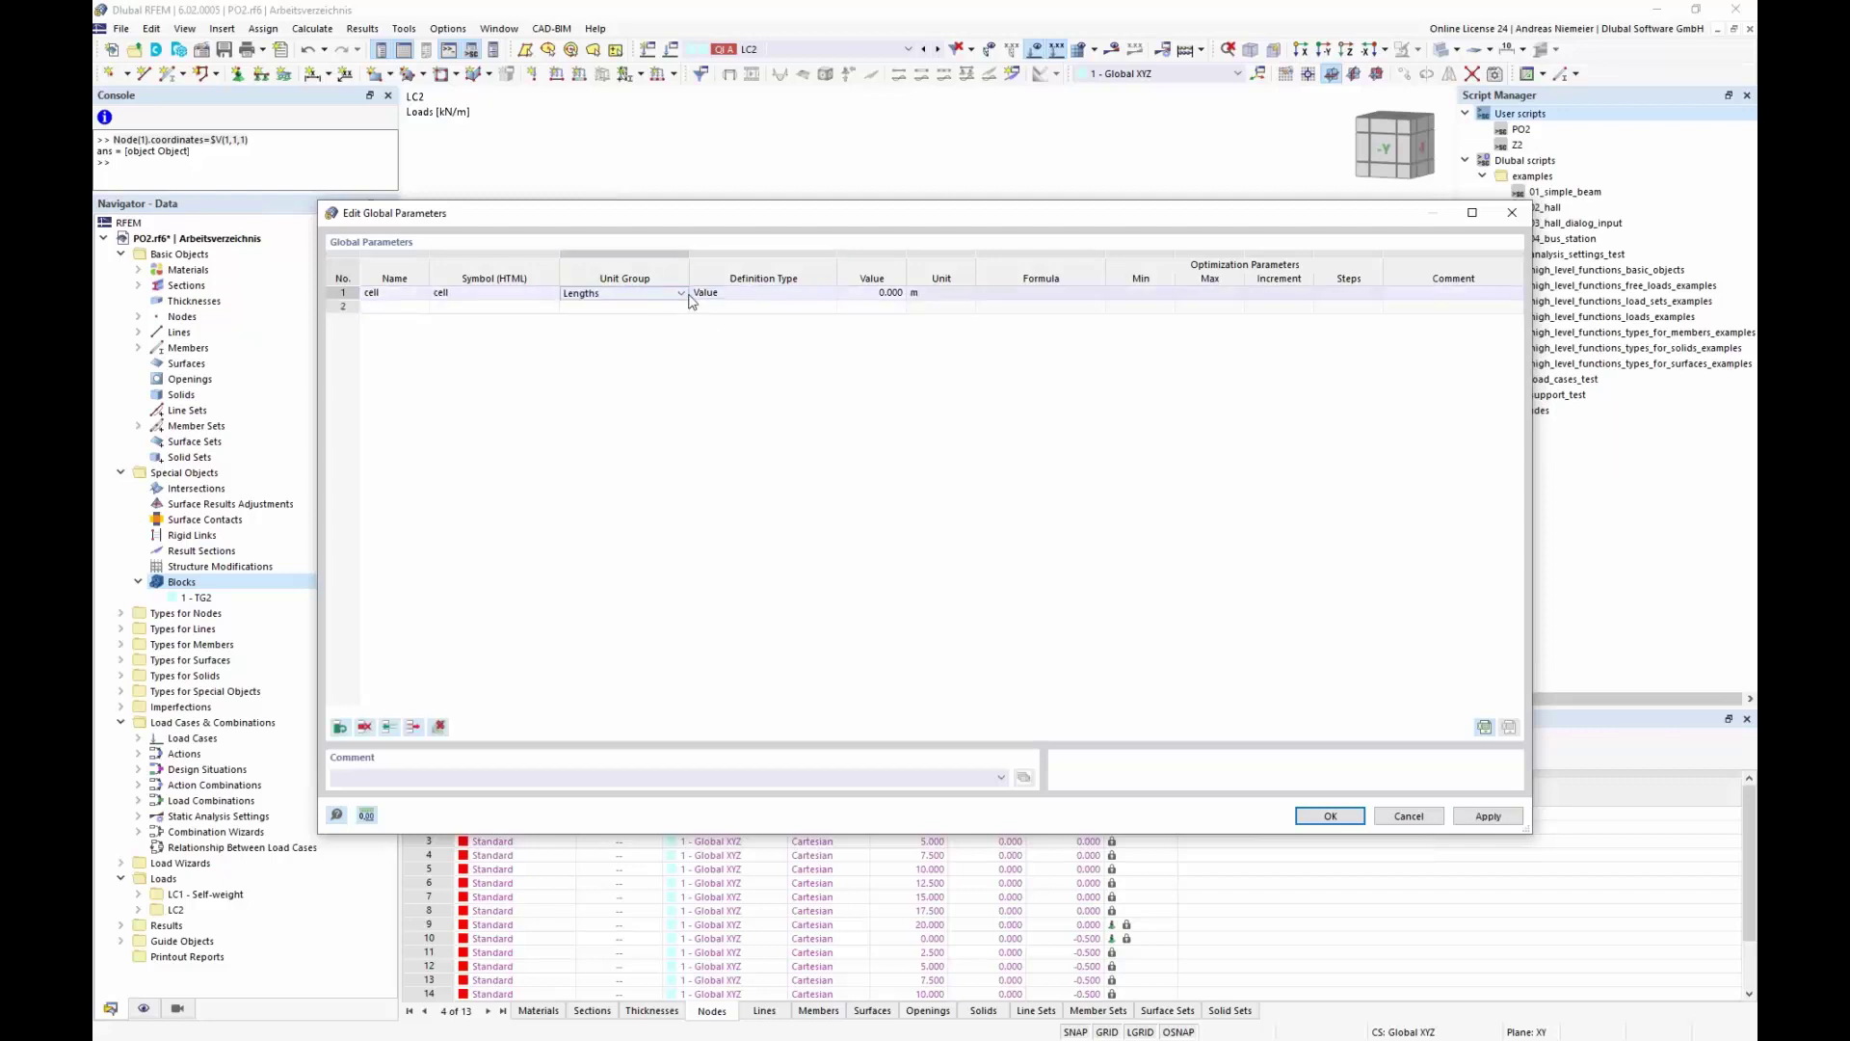
{"action": "left_click", "coordinate": [682, 293]}
{"action": "scroll", "coordinate": [681, 524], "scroll_direction": "down", "scroll_amount": 8}
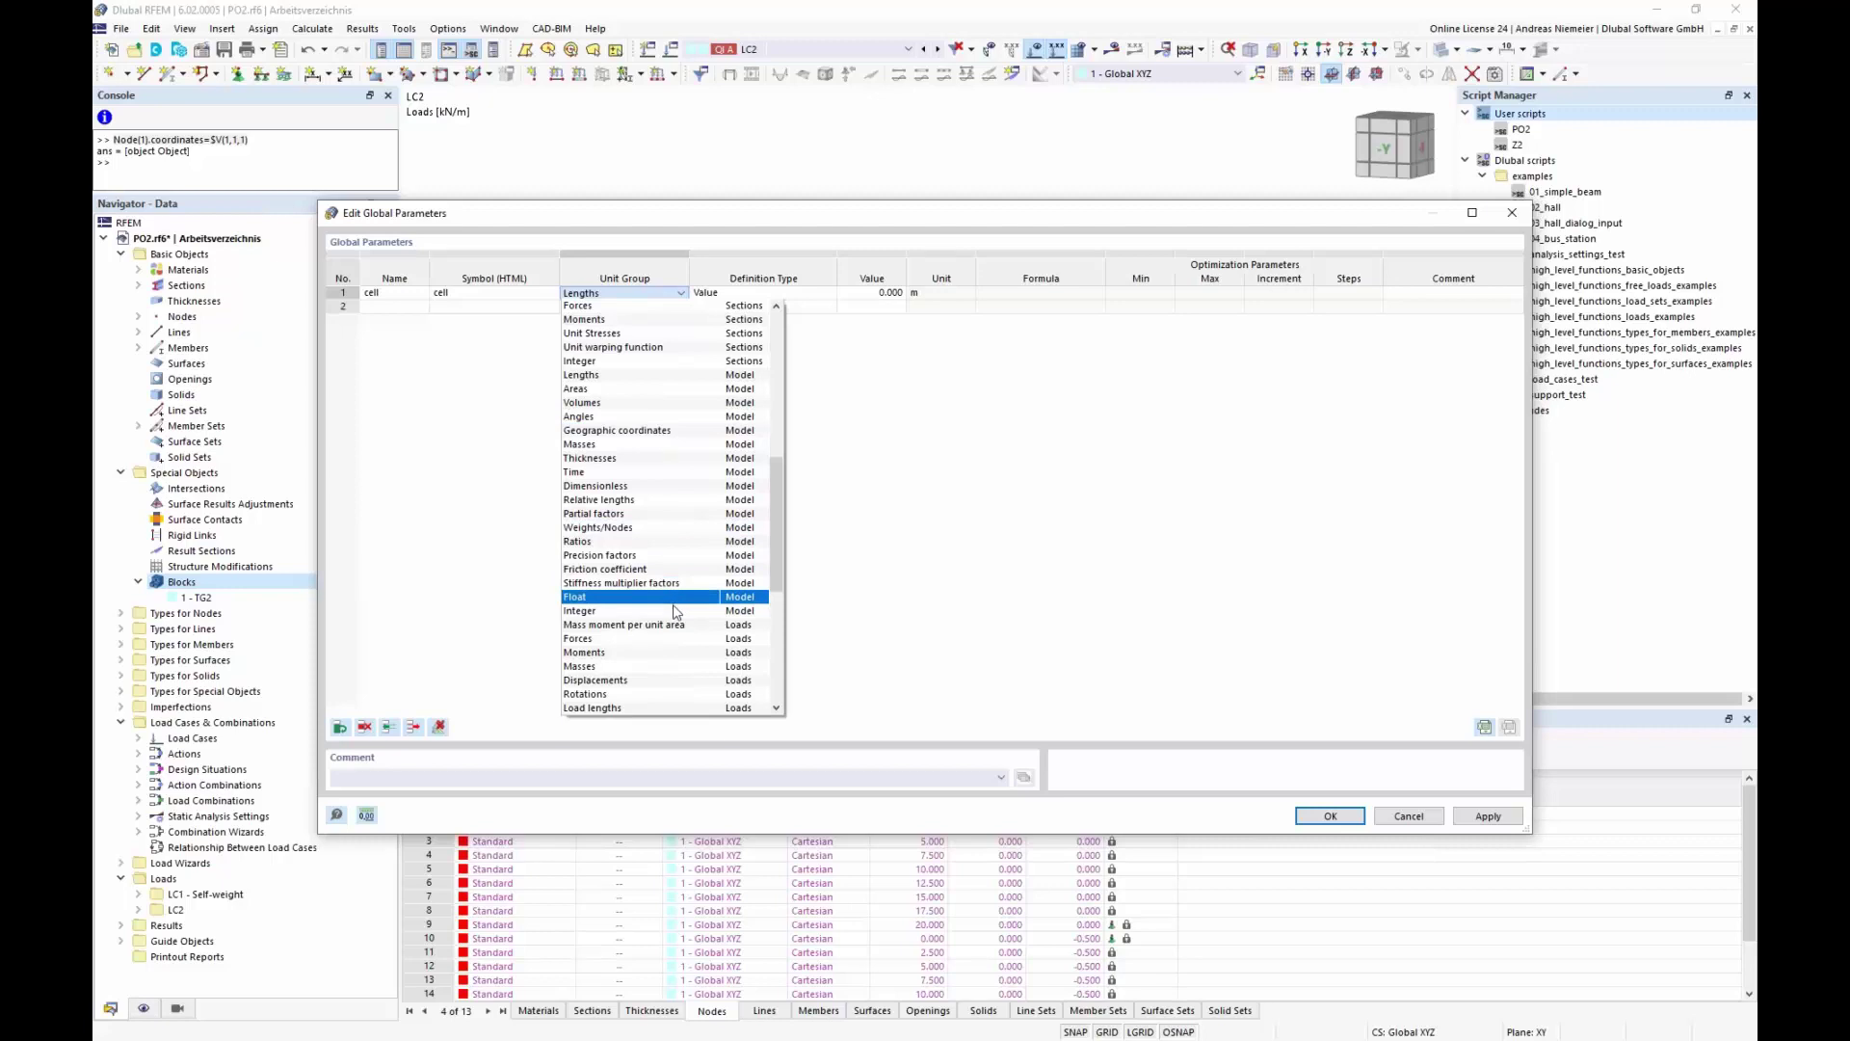
{"action": "left_click", "coordinate": [627, 611]}
{"action": "left_click", "coordinate": [877, 293]}
{"action": "left_click", "coordinate": [897, 292]}
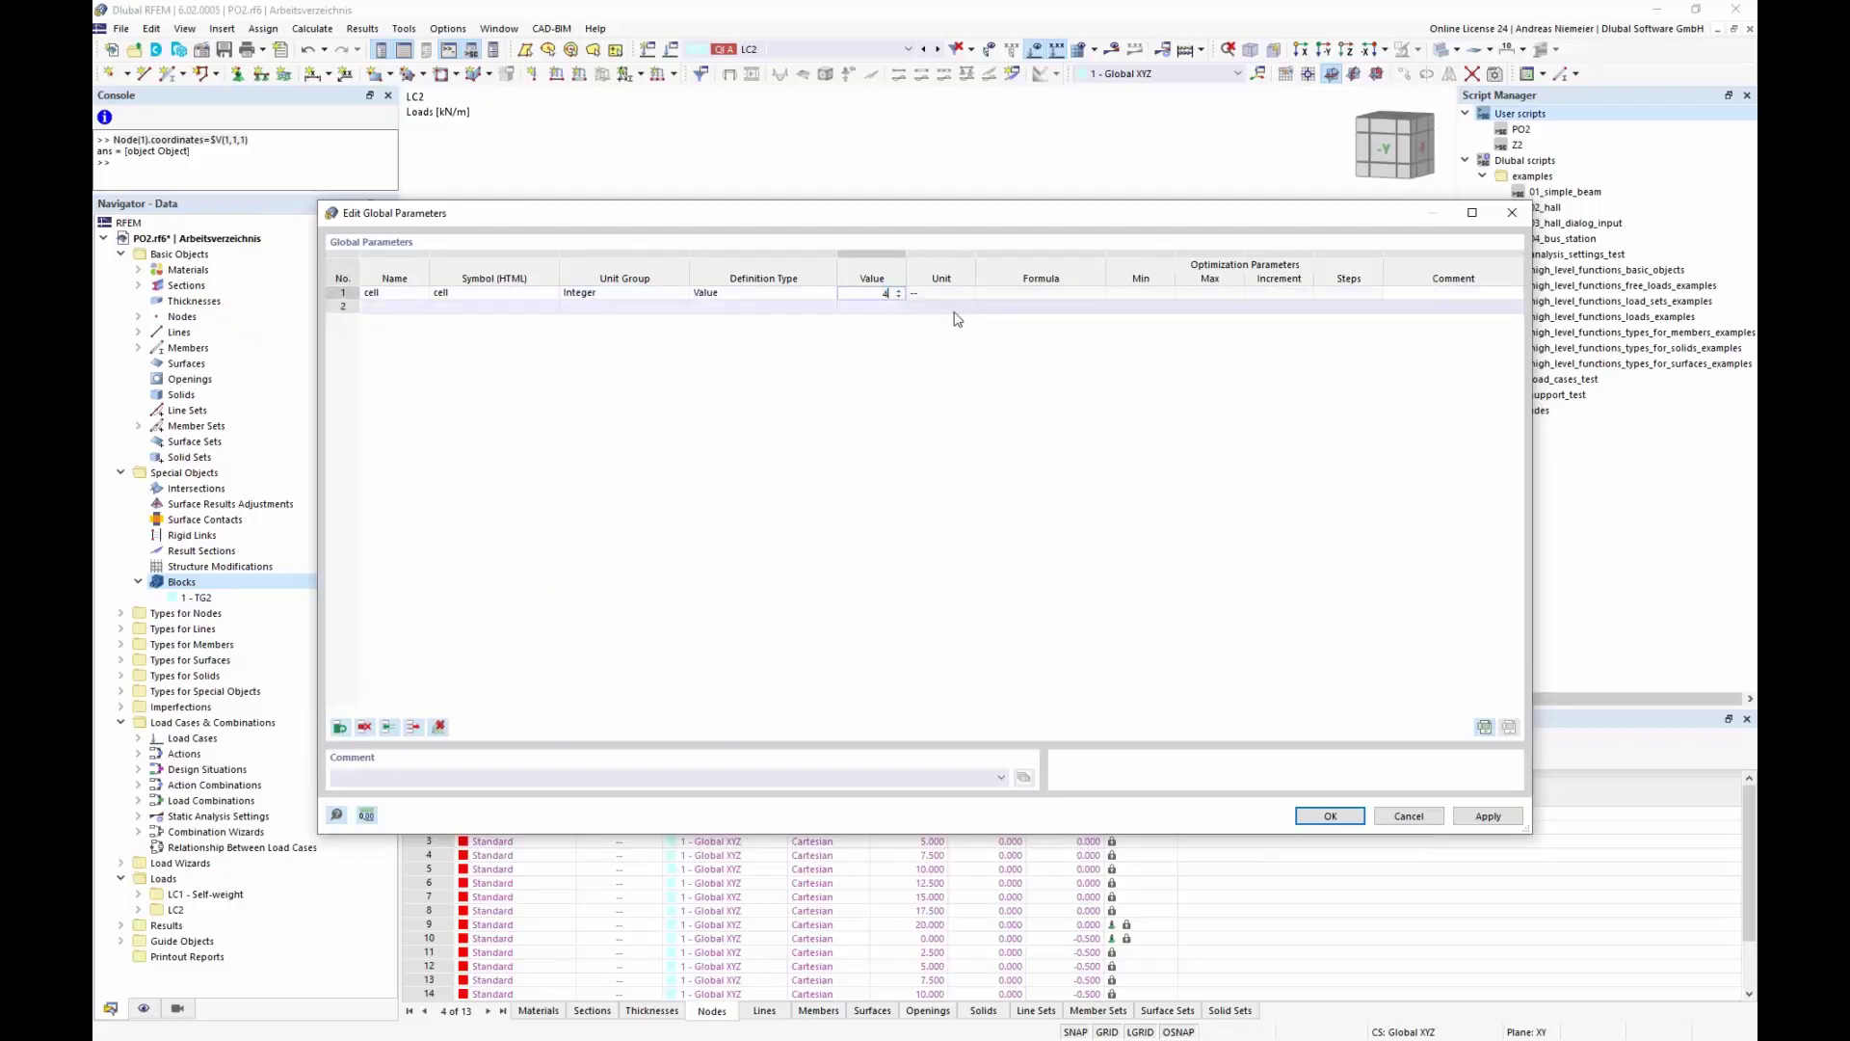
Define the cell parameter for optimization with minimum 4, maximum 10 and increment 2
{"action": "left_click", "coordinate": [807, 294]}
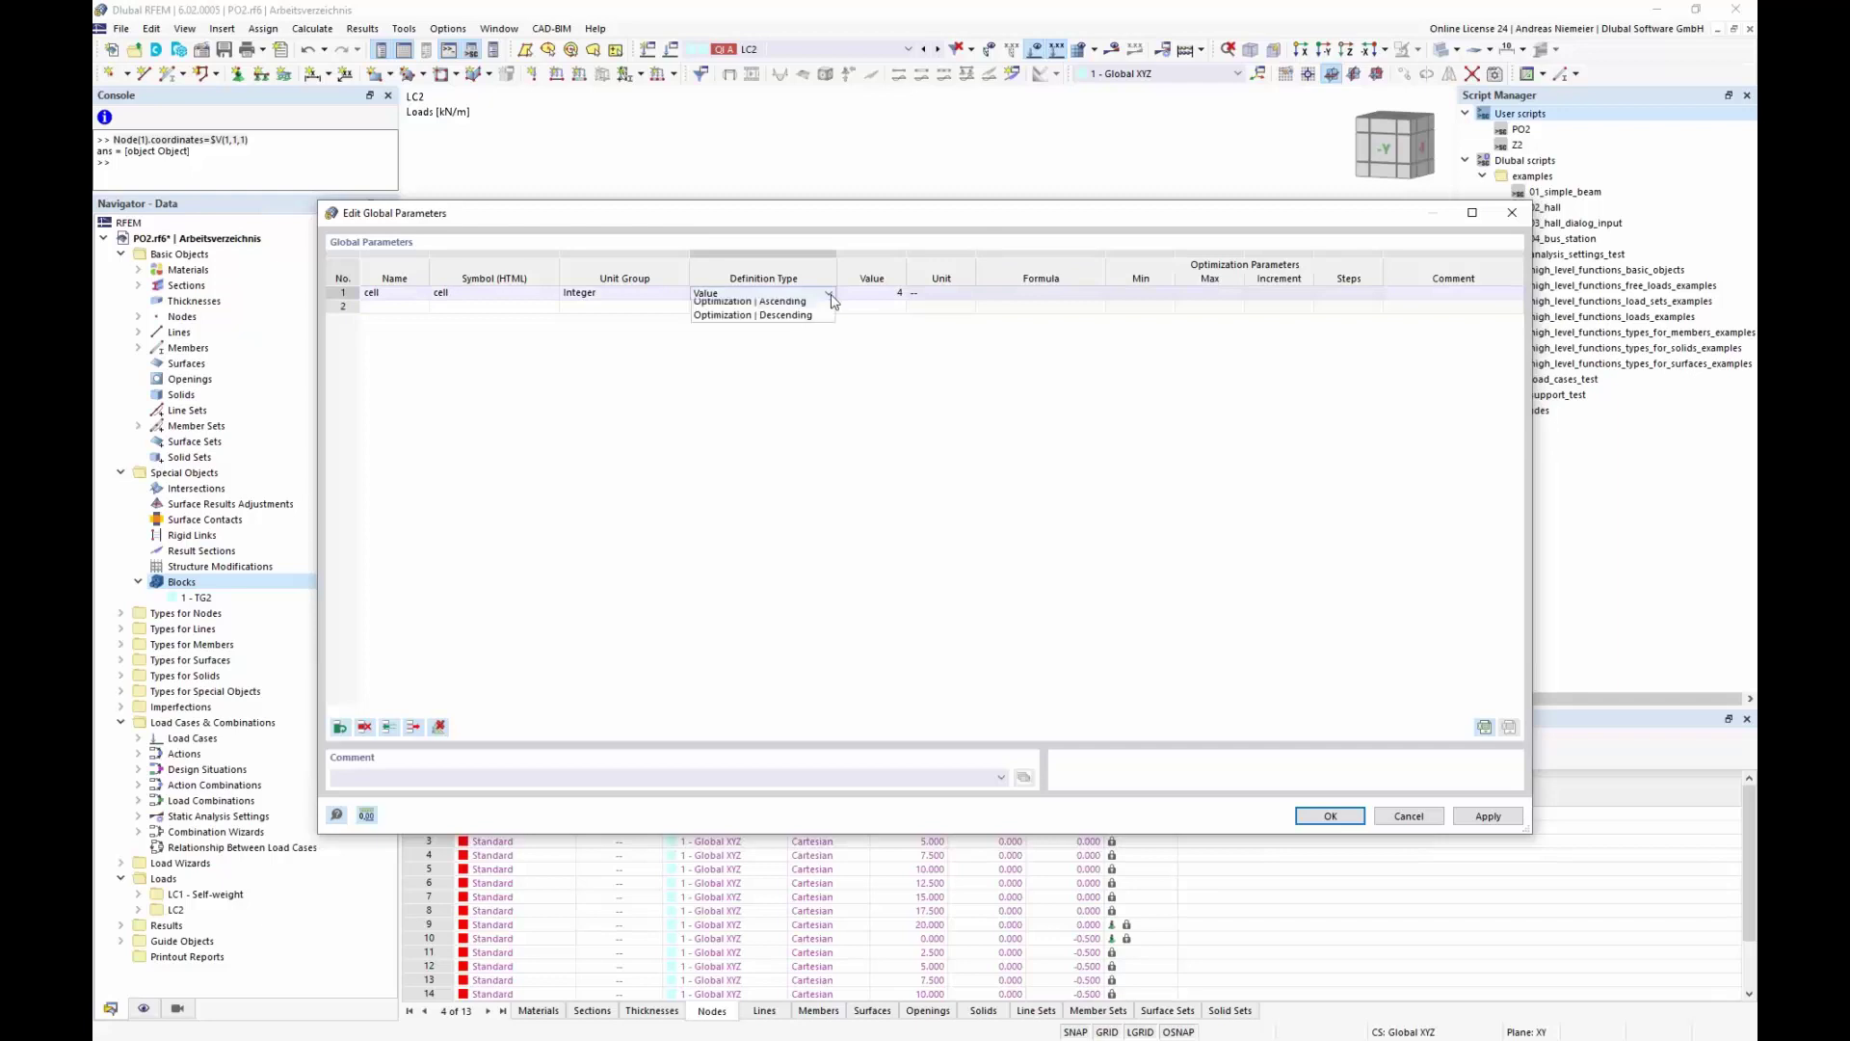
{"action": "left_click", "coordinate": [828, 294]}
{"action": "left_click", "coordinate": [809, 337]}
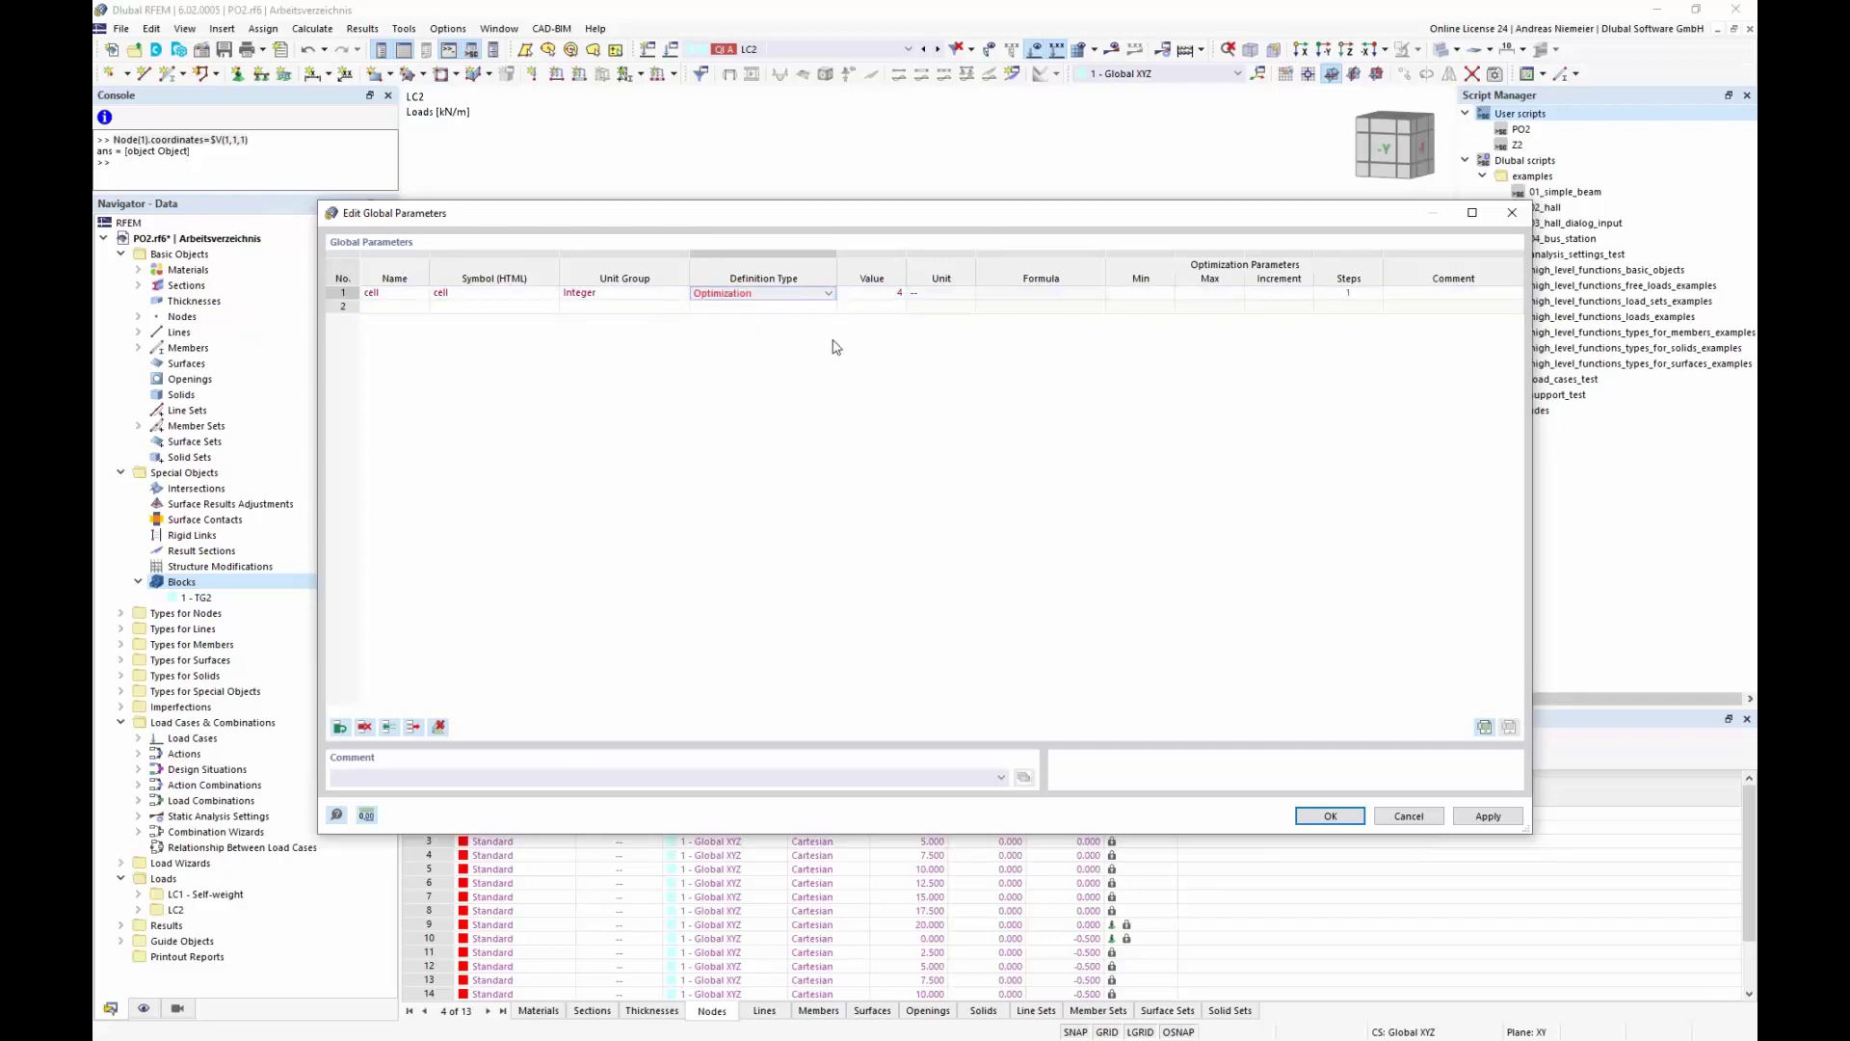
{"action": "left_click", "coordinate": [1117, 294]}
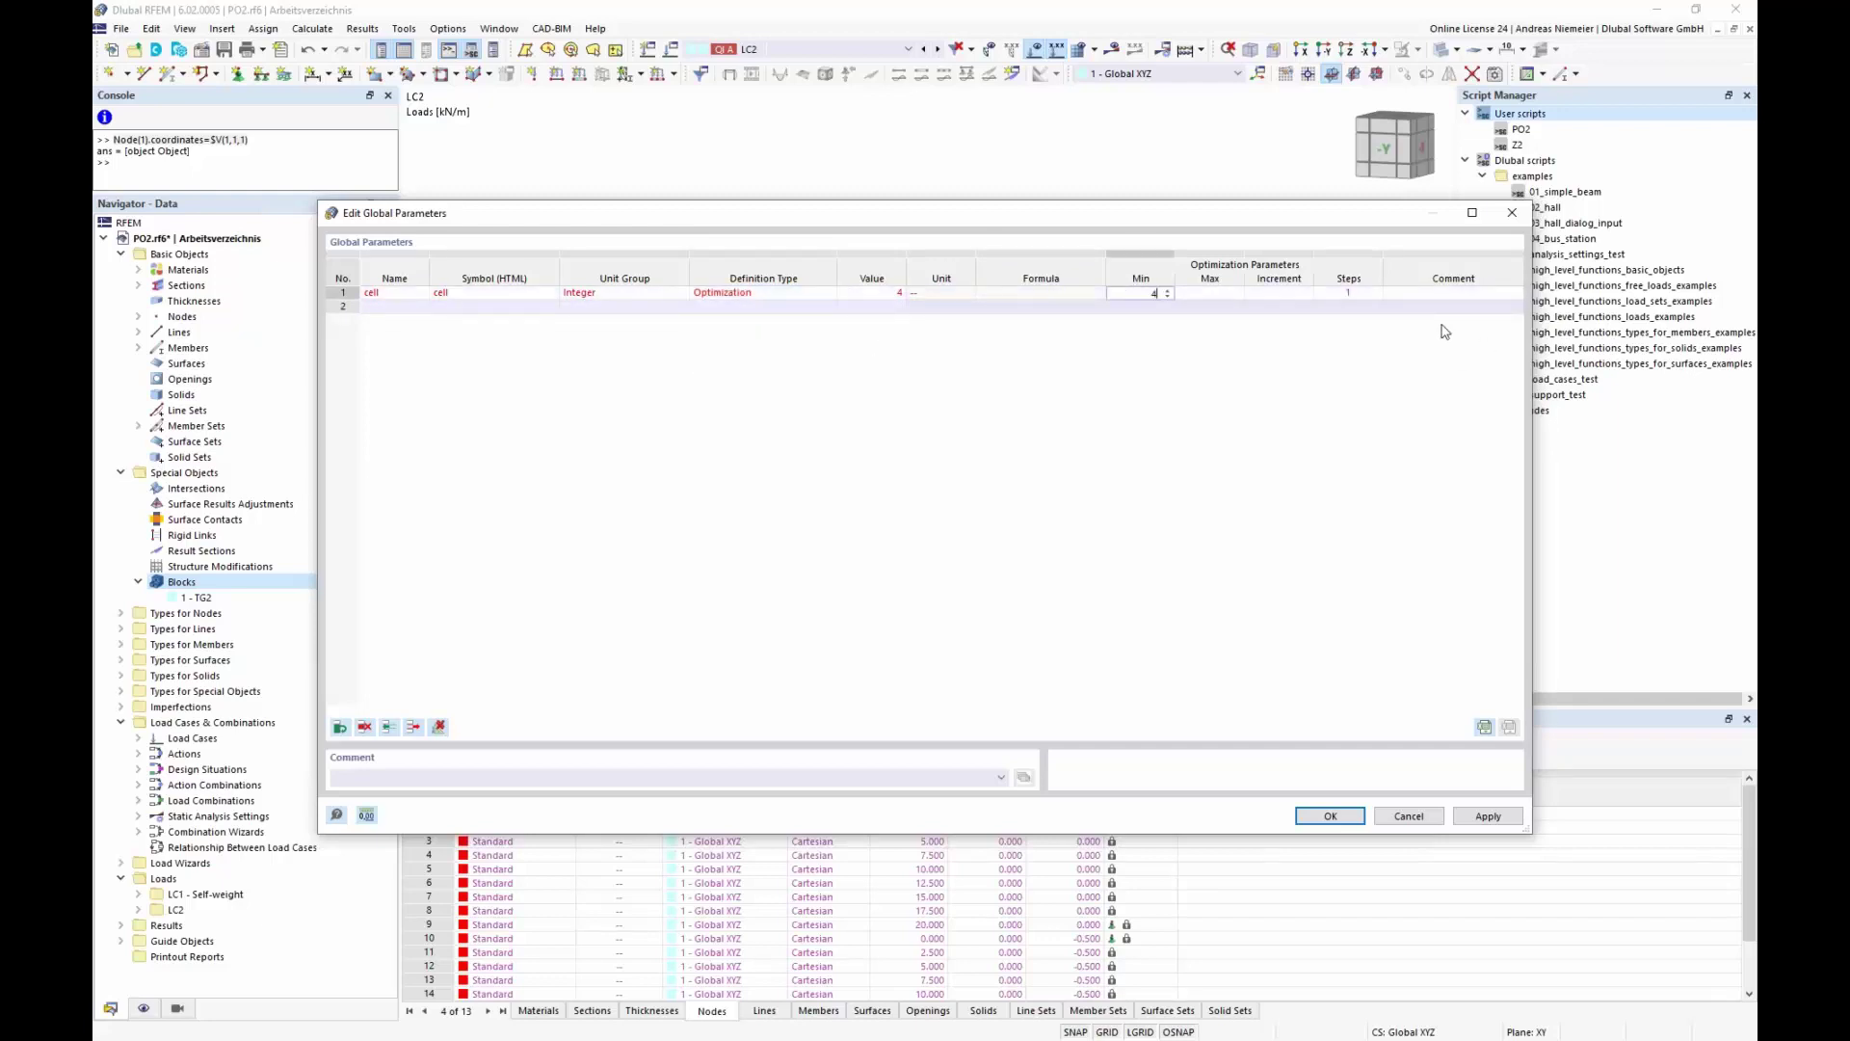
{"action": "key", "text": "Tab"}
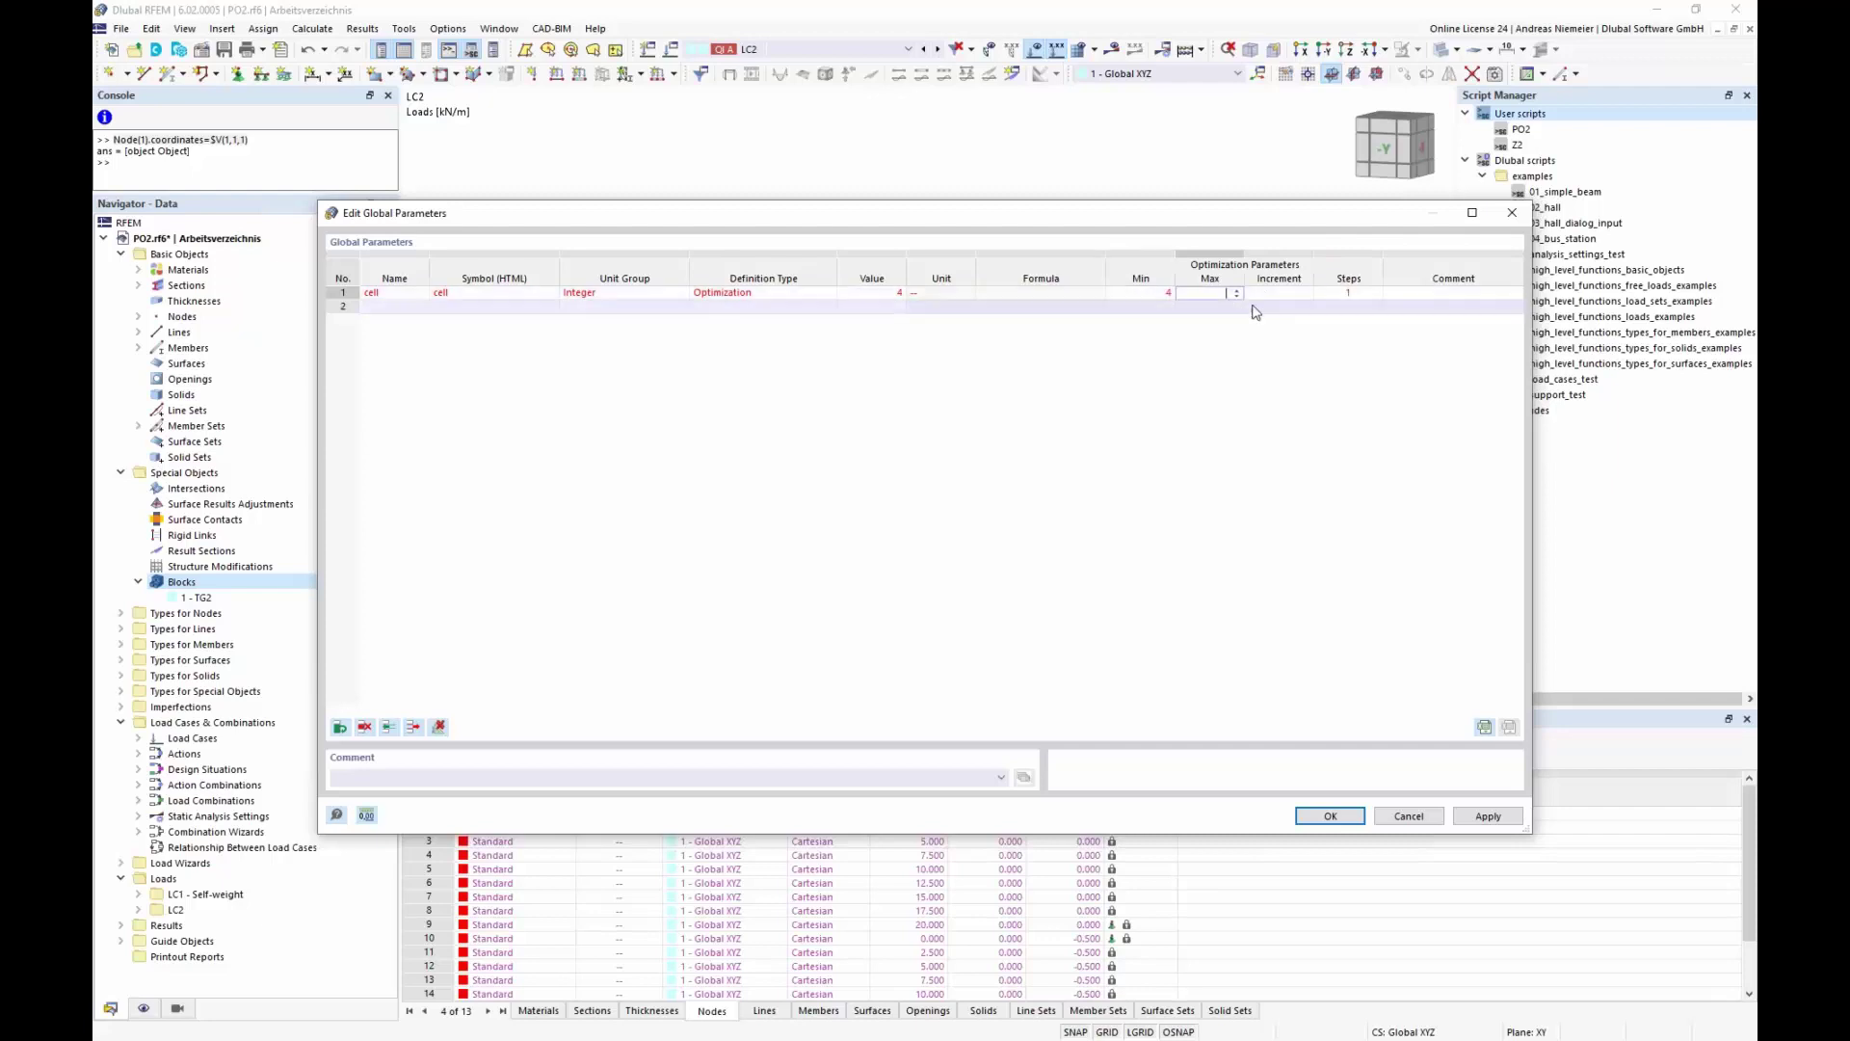
{"action": "left_click", "coordinate": [1290, 296]}
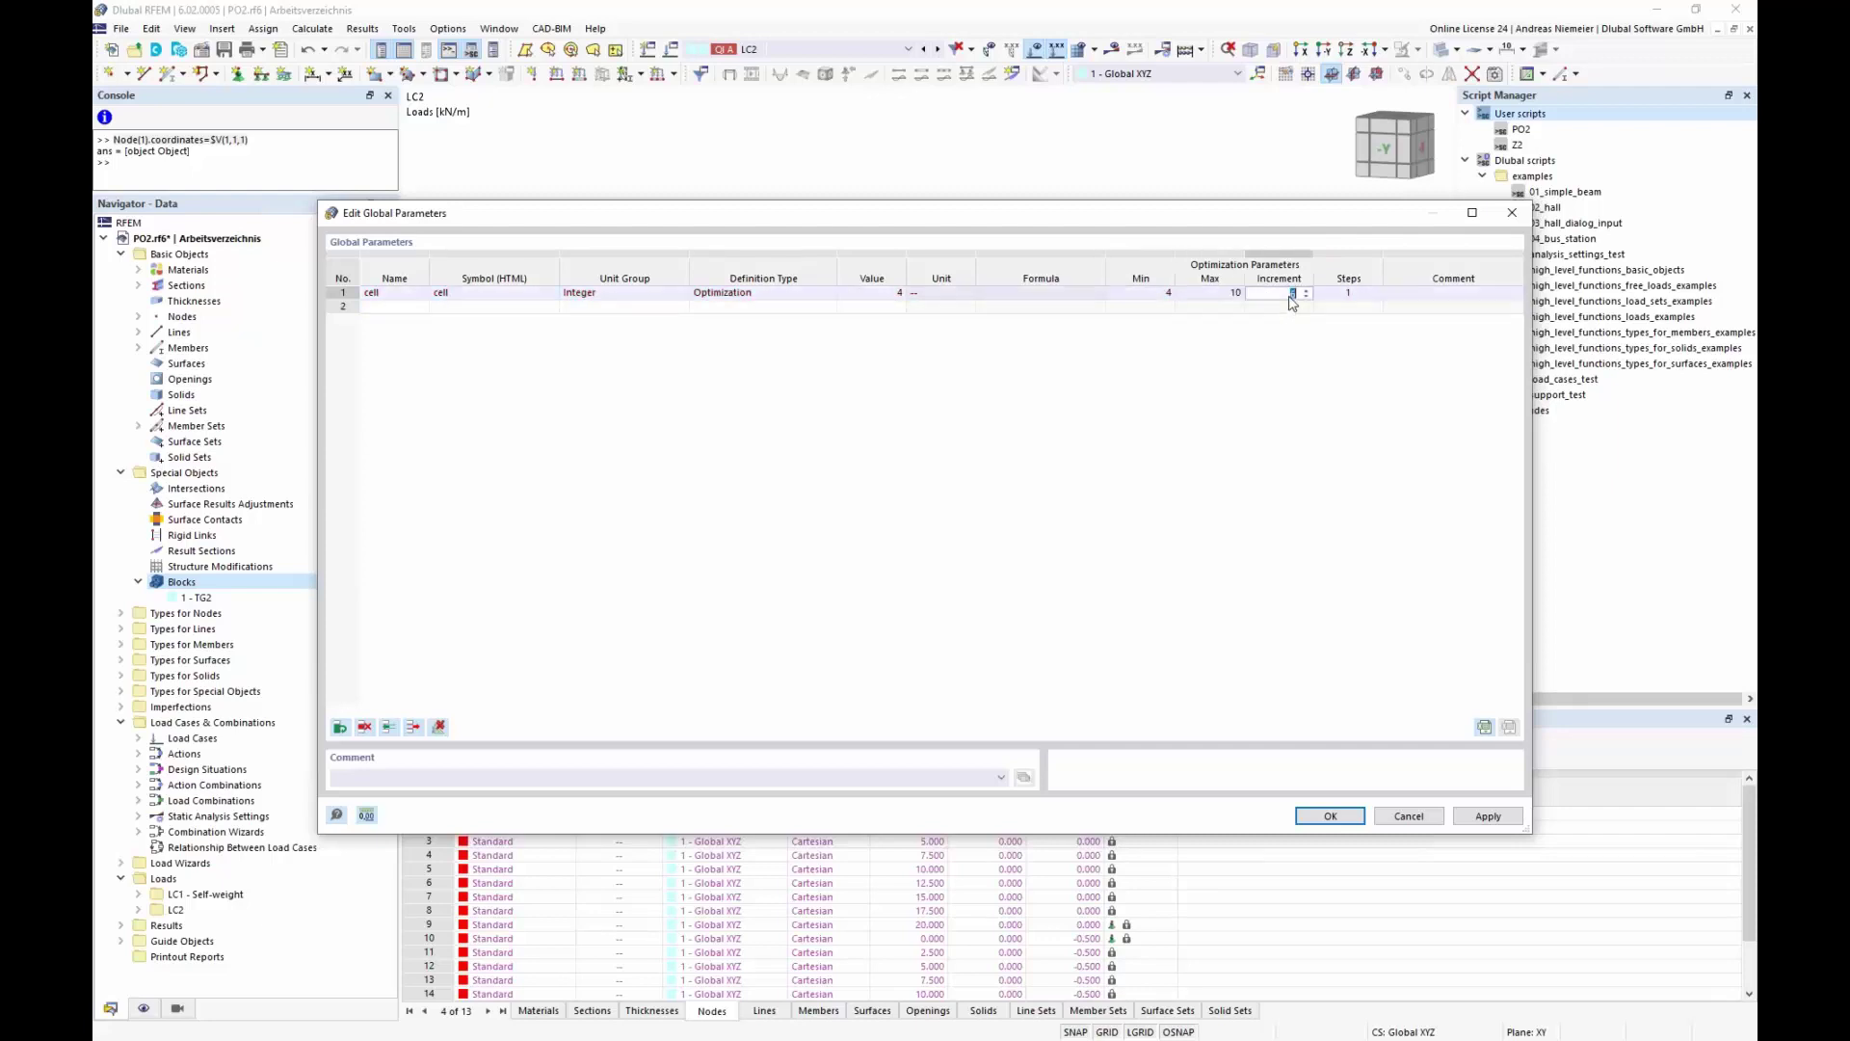
{"action": "left_click", "coordinate": [1418, 297]}
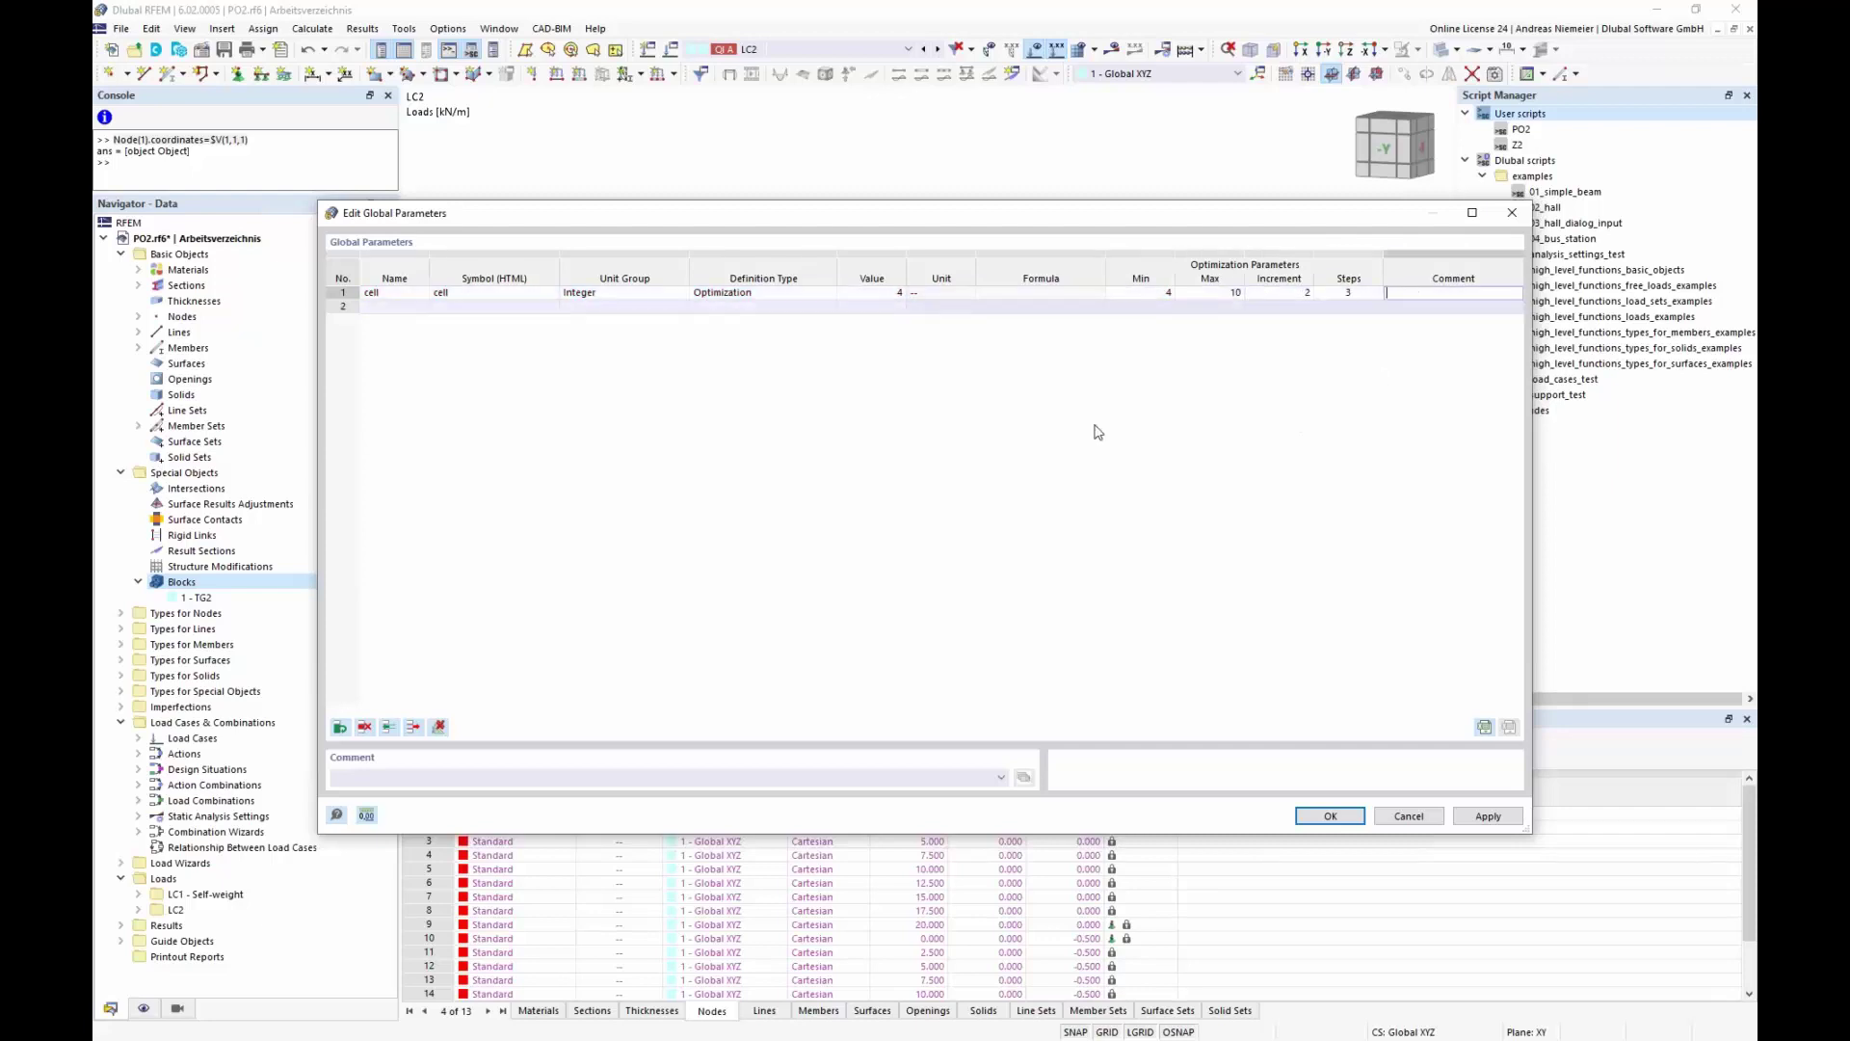
Add a second global parameter named height as a length of 1 m with the definition type Optimization
{"action": "left_click", "coordinate": [405, 309]}
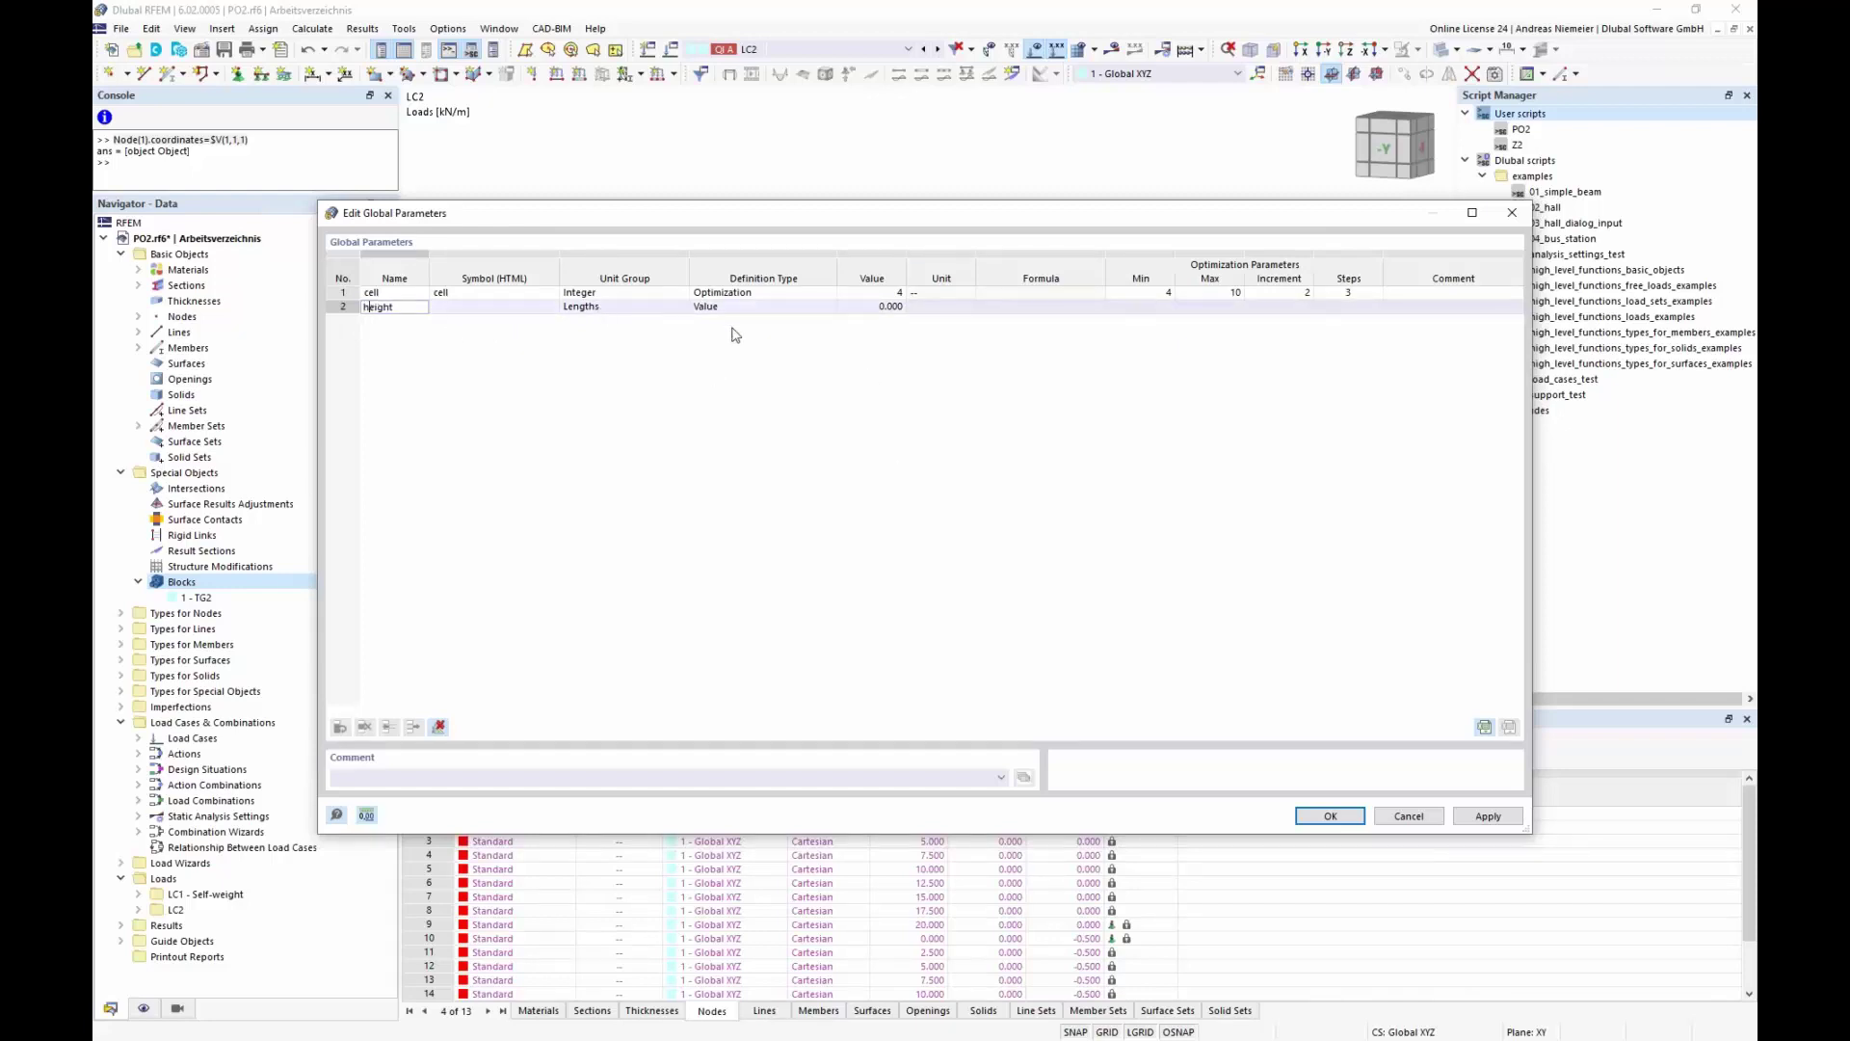
{"action": "left_click", "coordinate": [867, 312]}
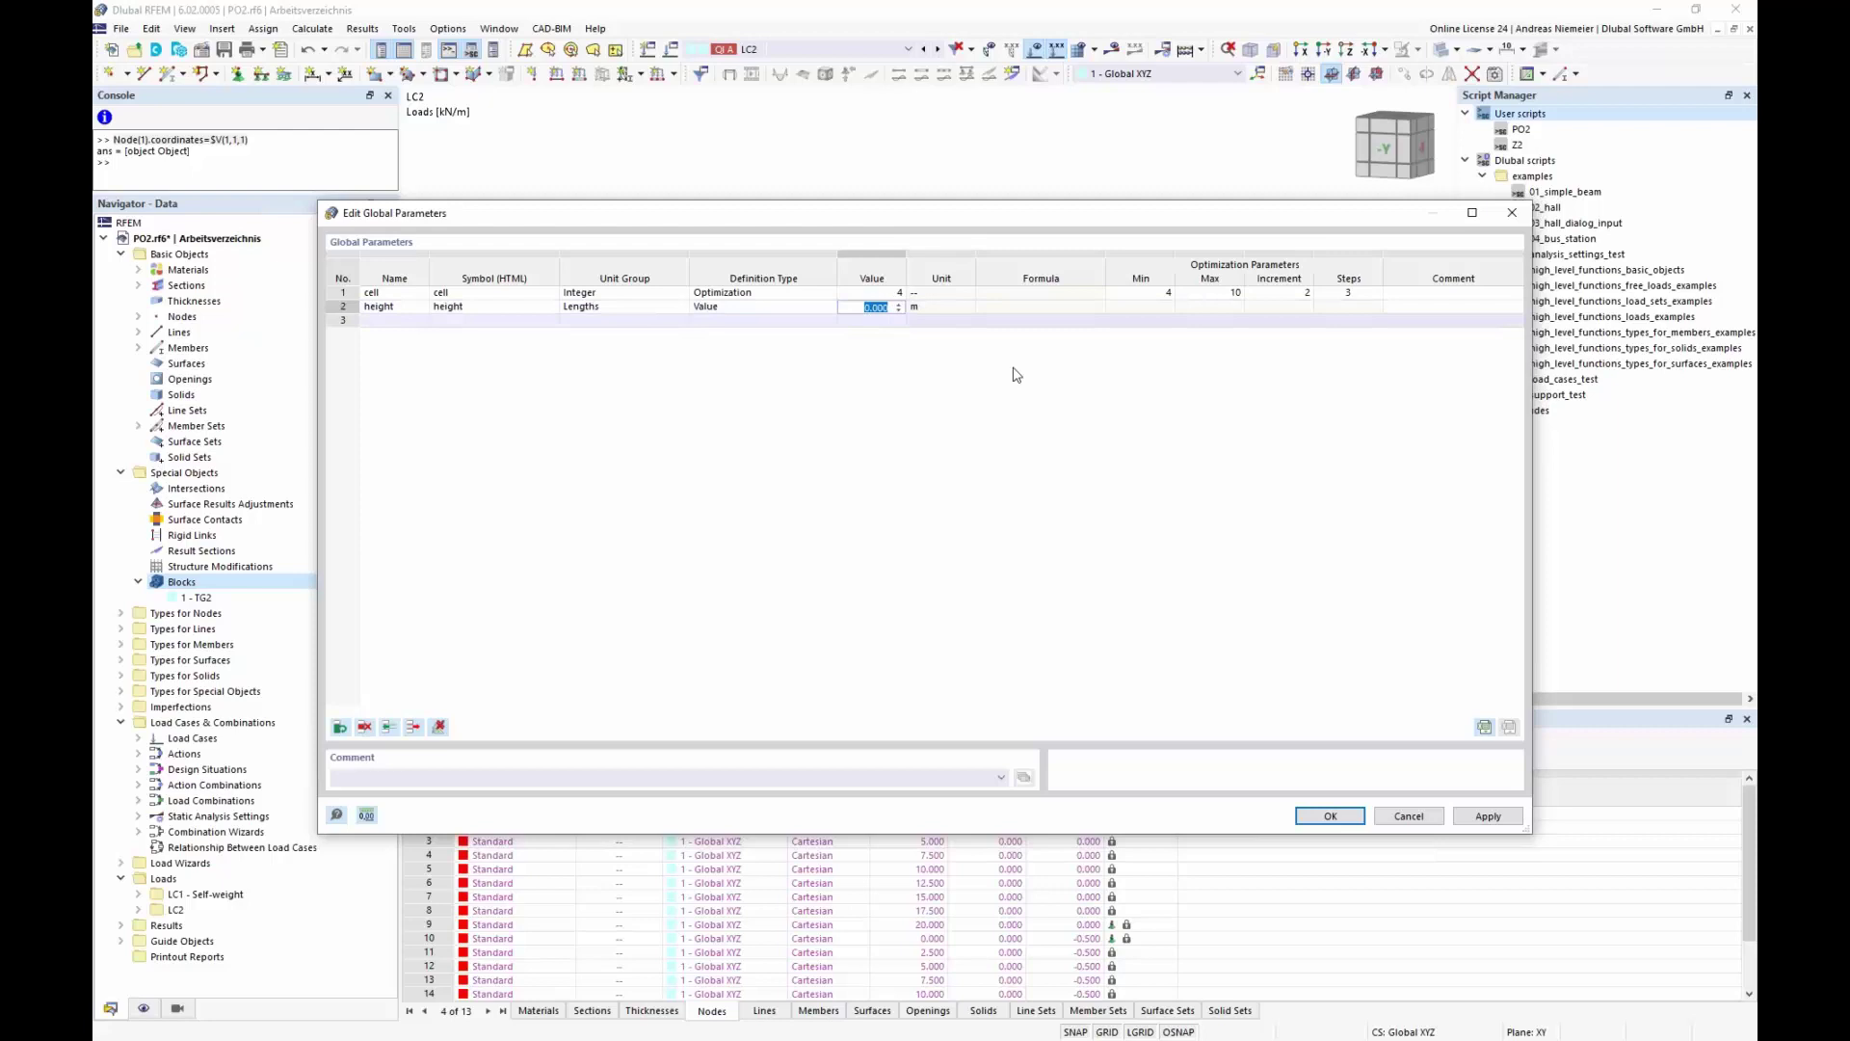
{"action": "left_click", "coordinate": [771, 308]}
{"action": "left_click", "coordinate": [827, 306]}
{"action": "left_click", "coordinate": [775, 348]}
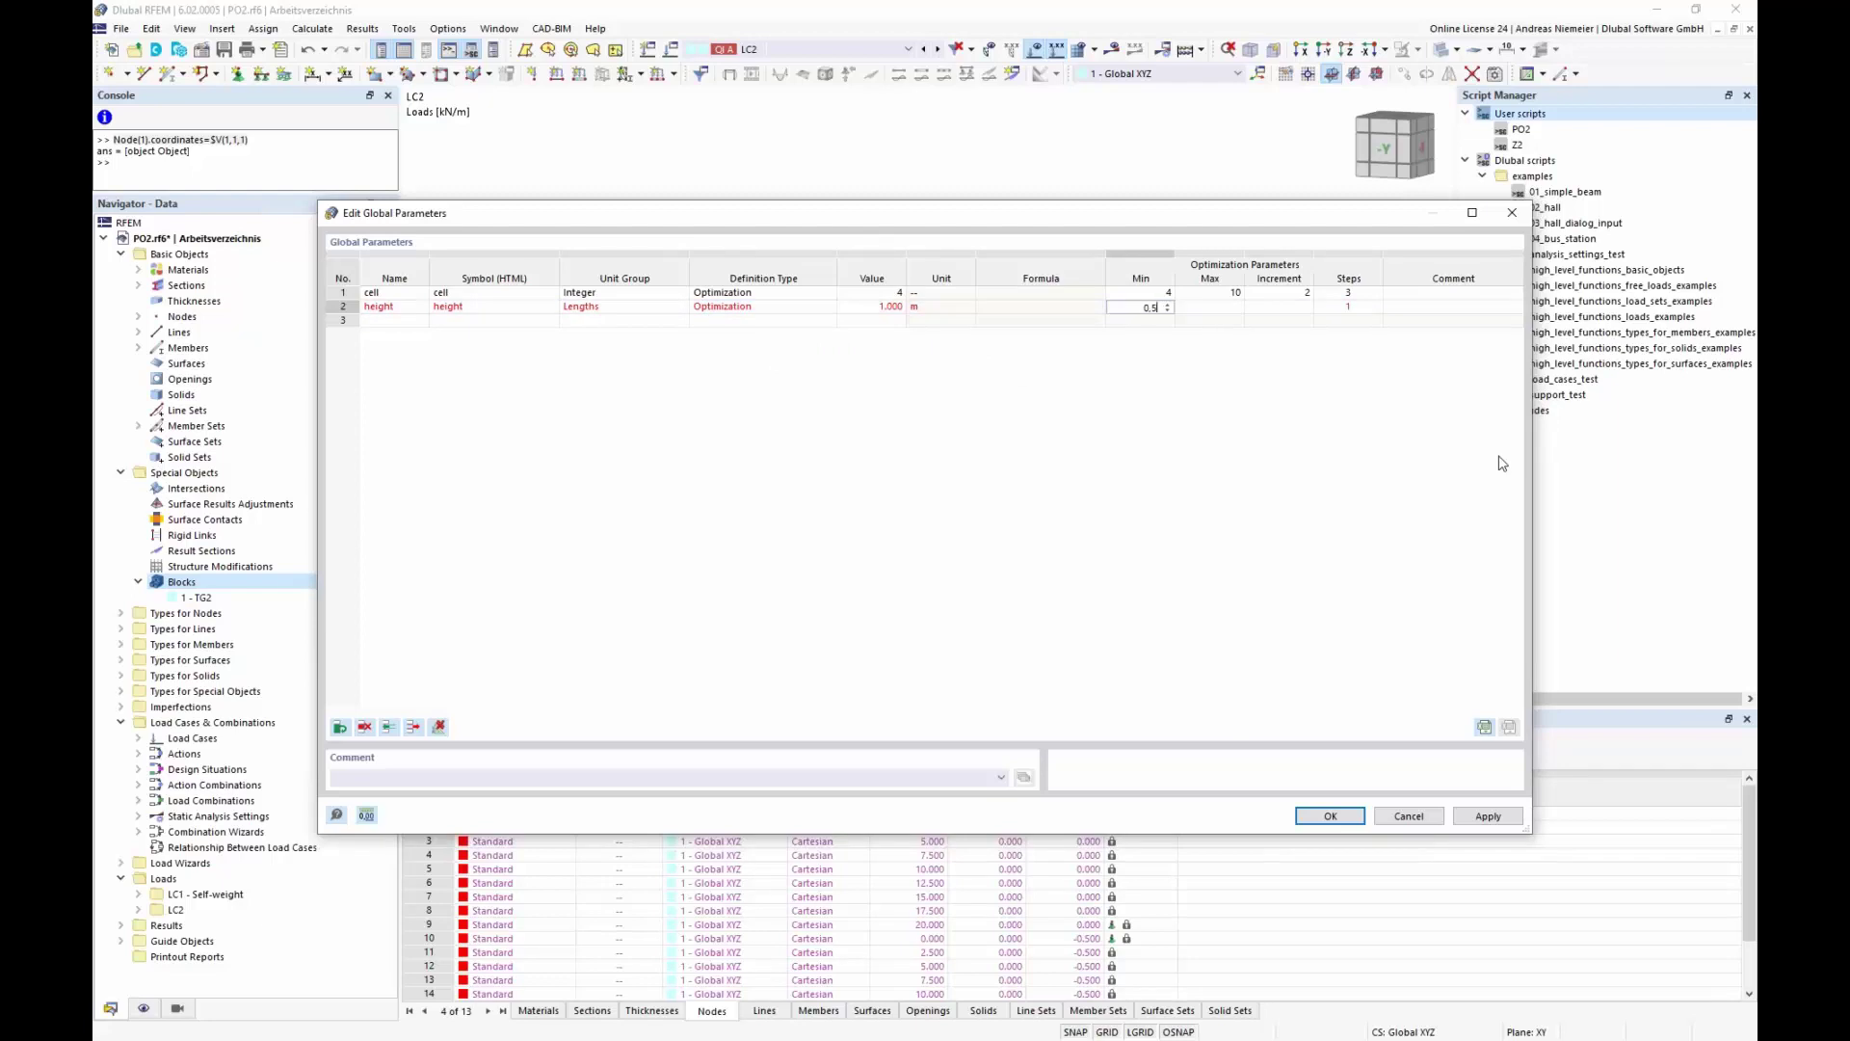
Set the height parameter's optimization range to 0.5–2 m with a 0.5 m increment and accept the global parameters
{"action": "key", "text": "Tab"}
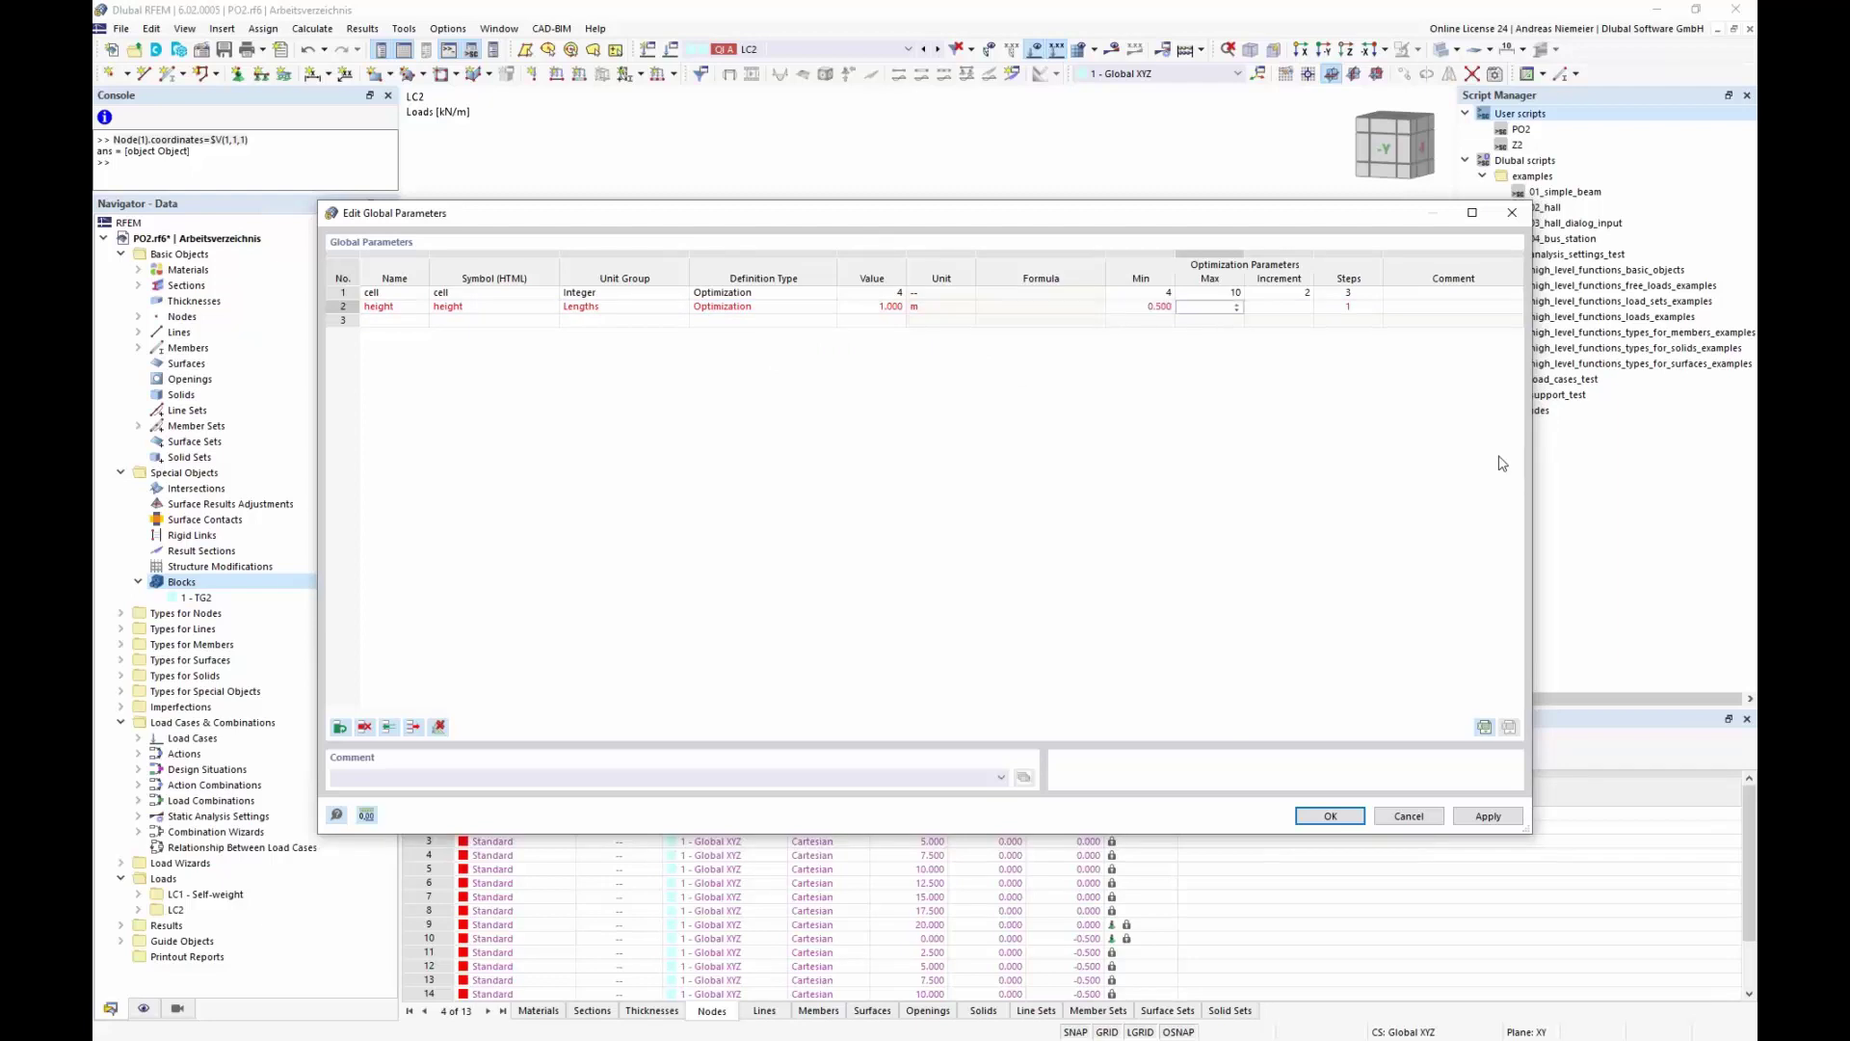
{"action": "key", "text": "Tab"}
{"action": "key", "text": "Tab"}
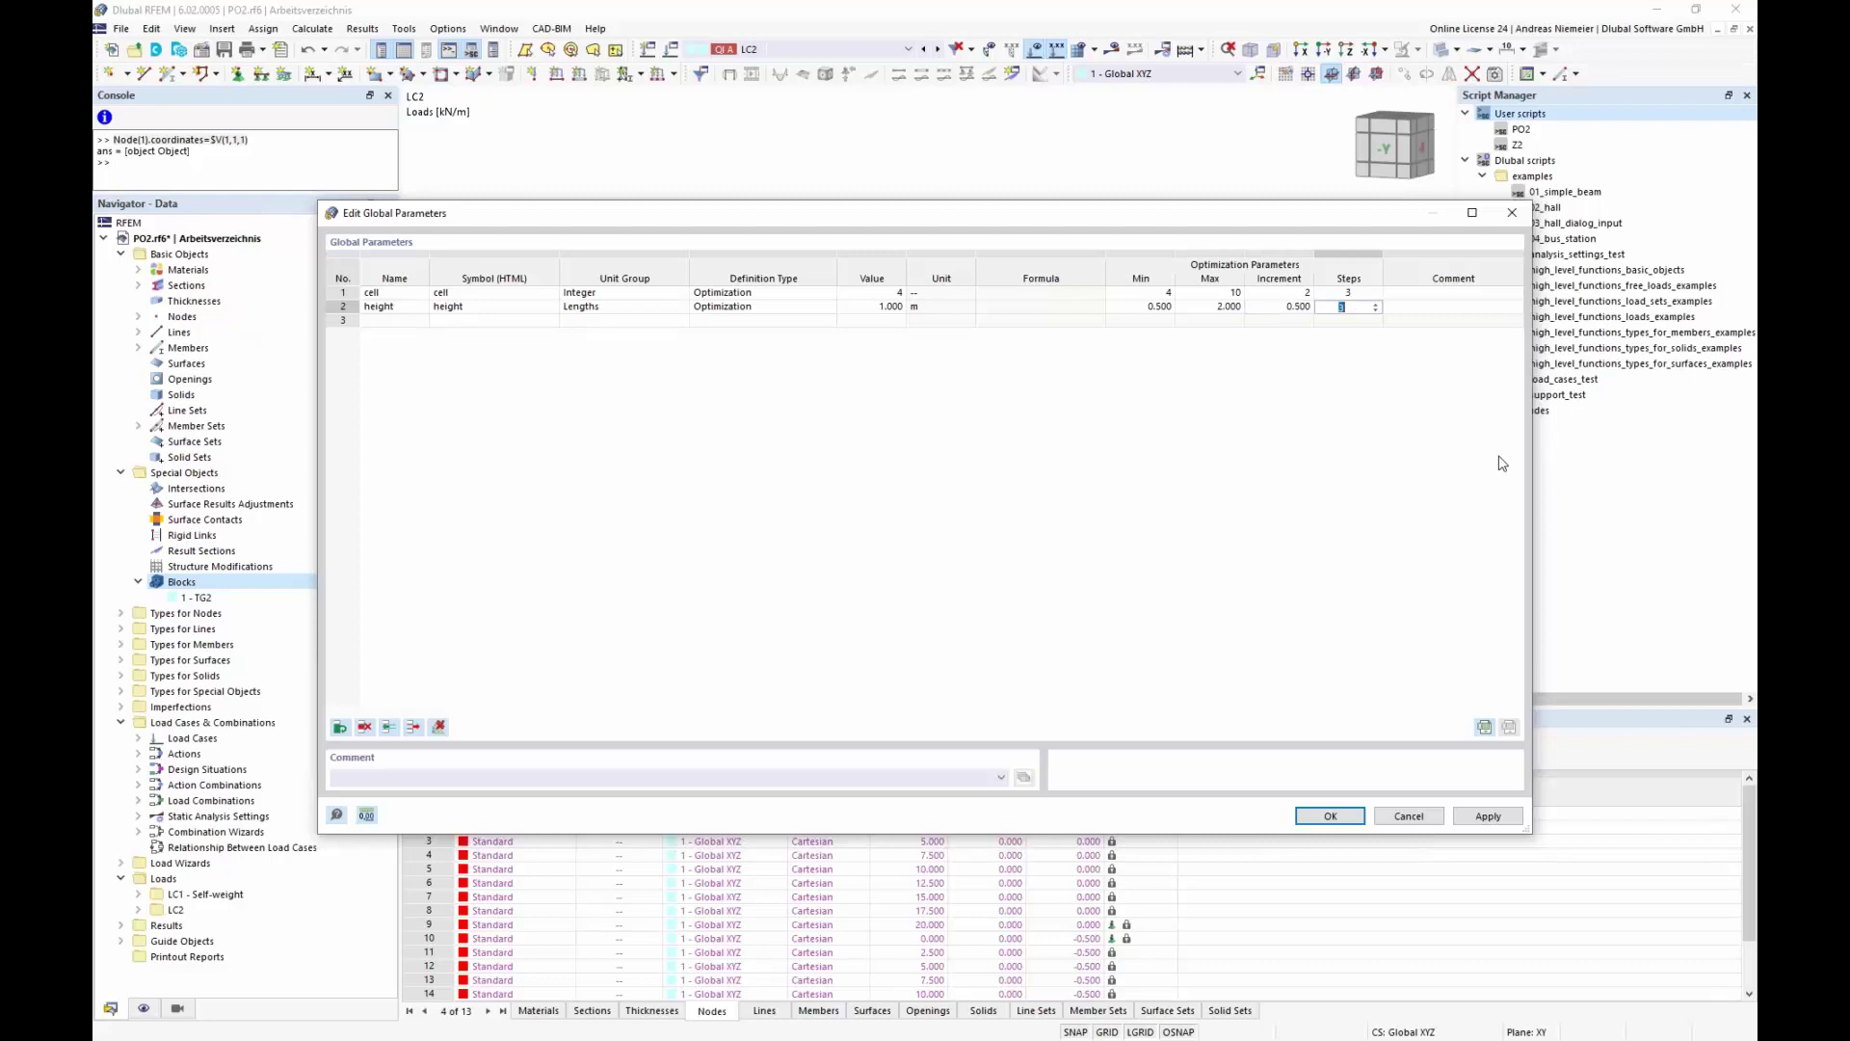
{"action": "left_click", "coordinate": [1330, 817]}
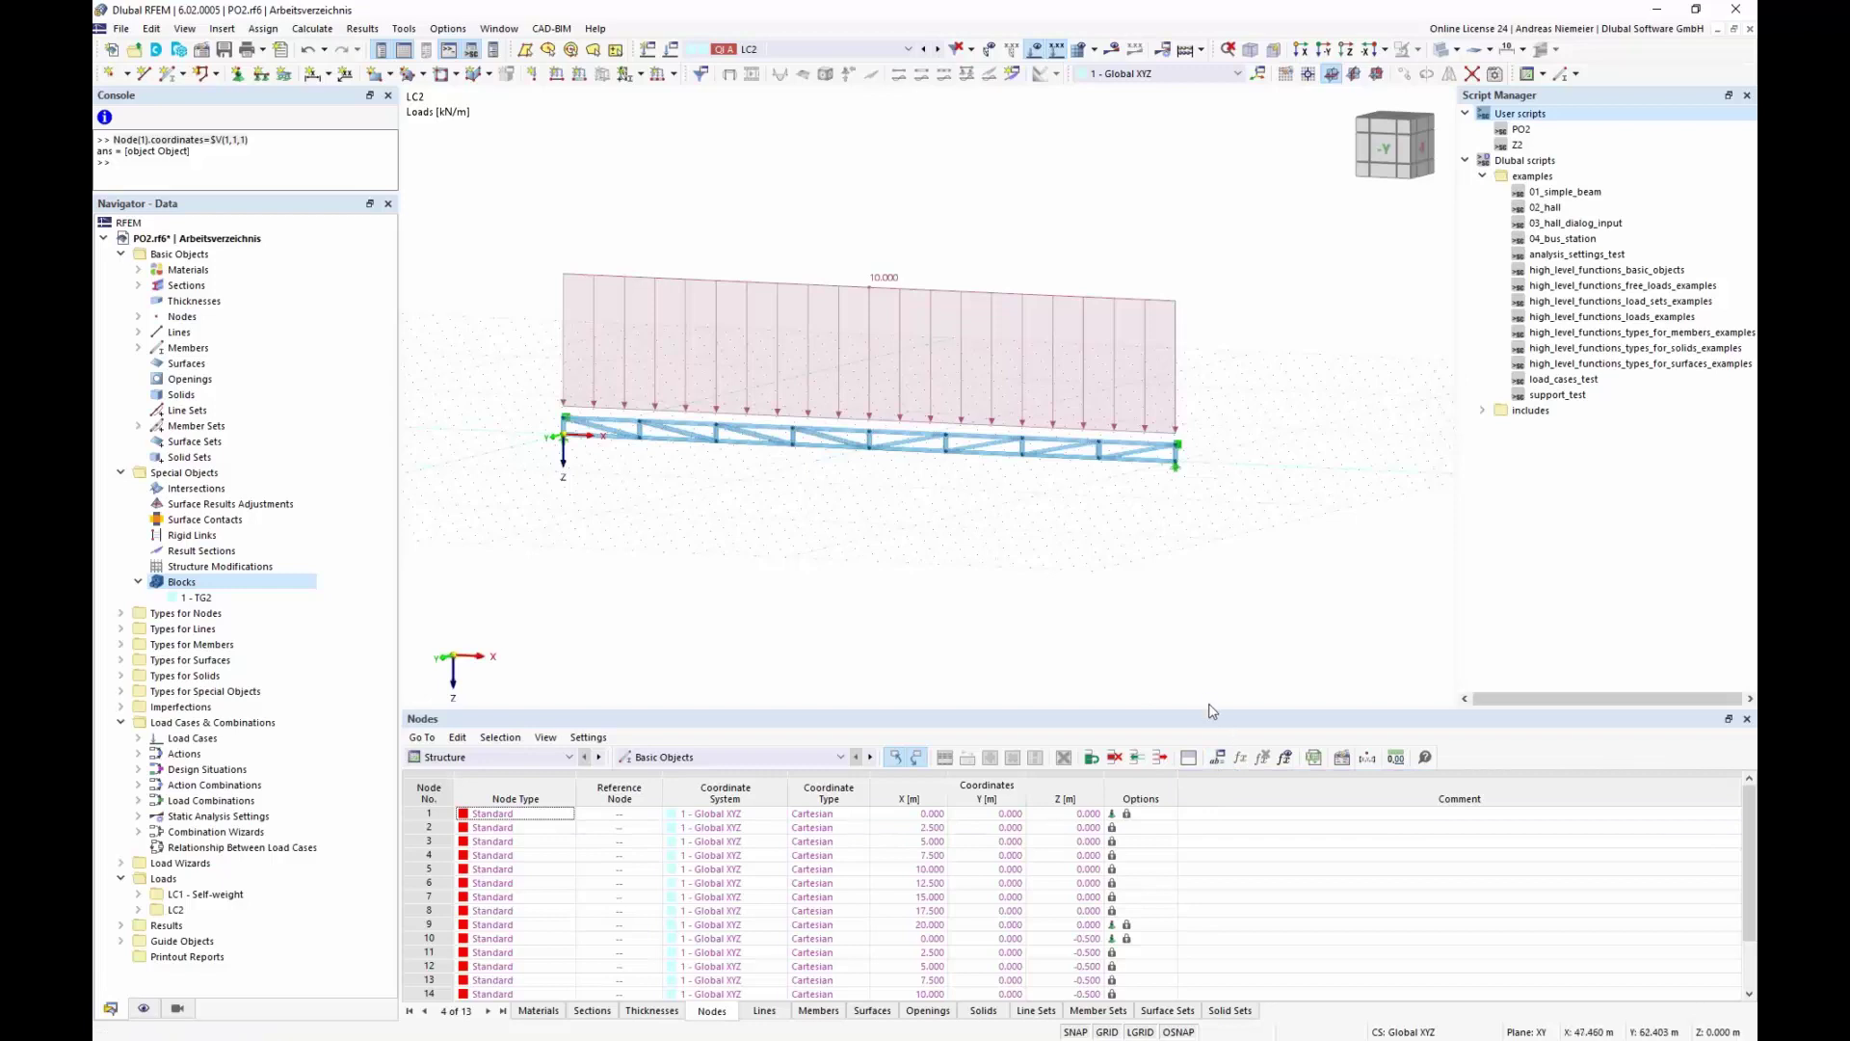
Edit the TG2 block and link its number of bays to the global parameter with the formula cell
{"action": "double_click", "coordinate": [197, 598]}
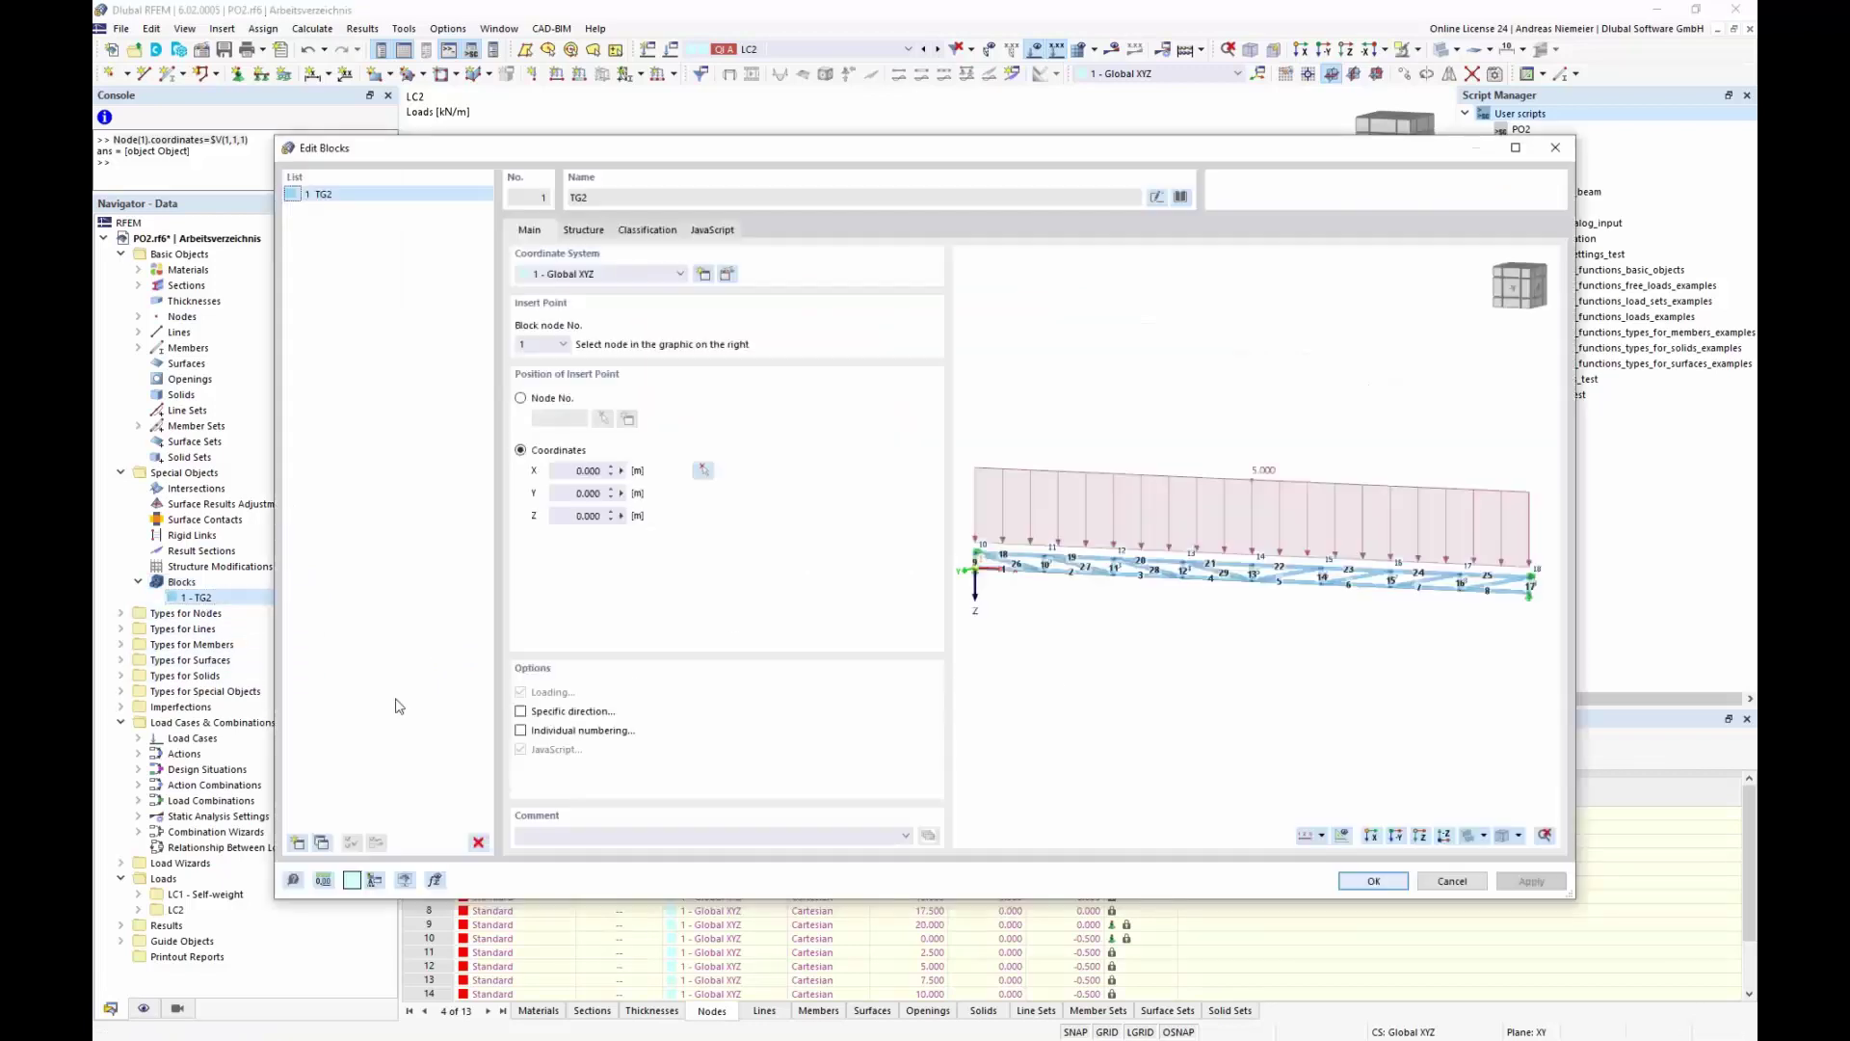
{"action": "left_click", "coordinate": [583, 229]}
{"action": "left_click", "coordinate": [798, 283]}
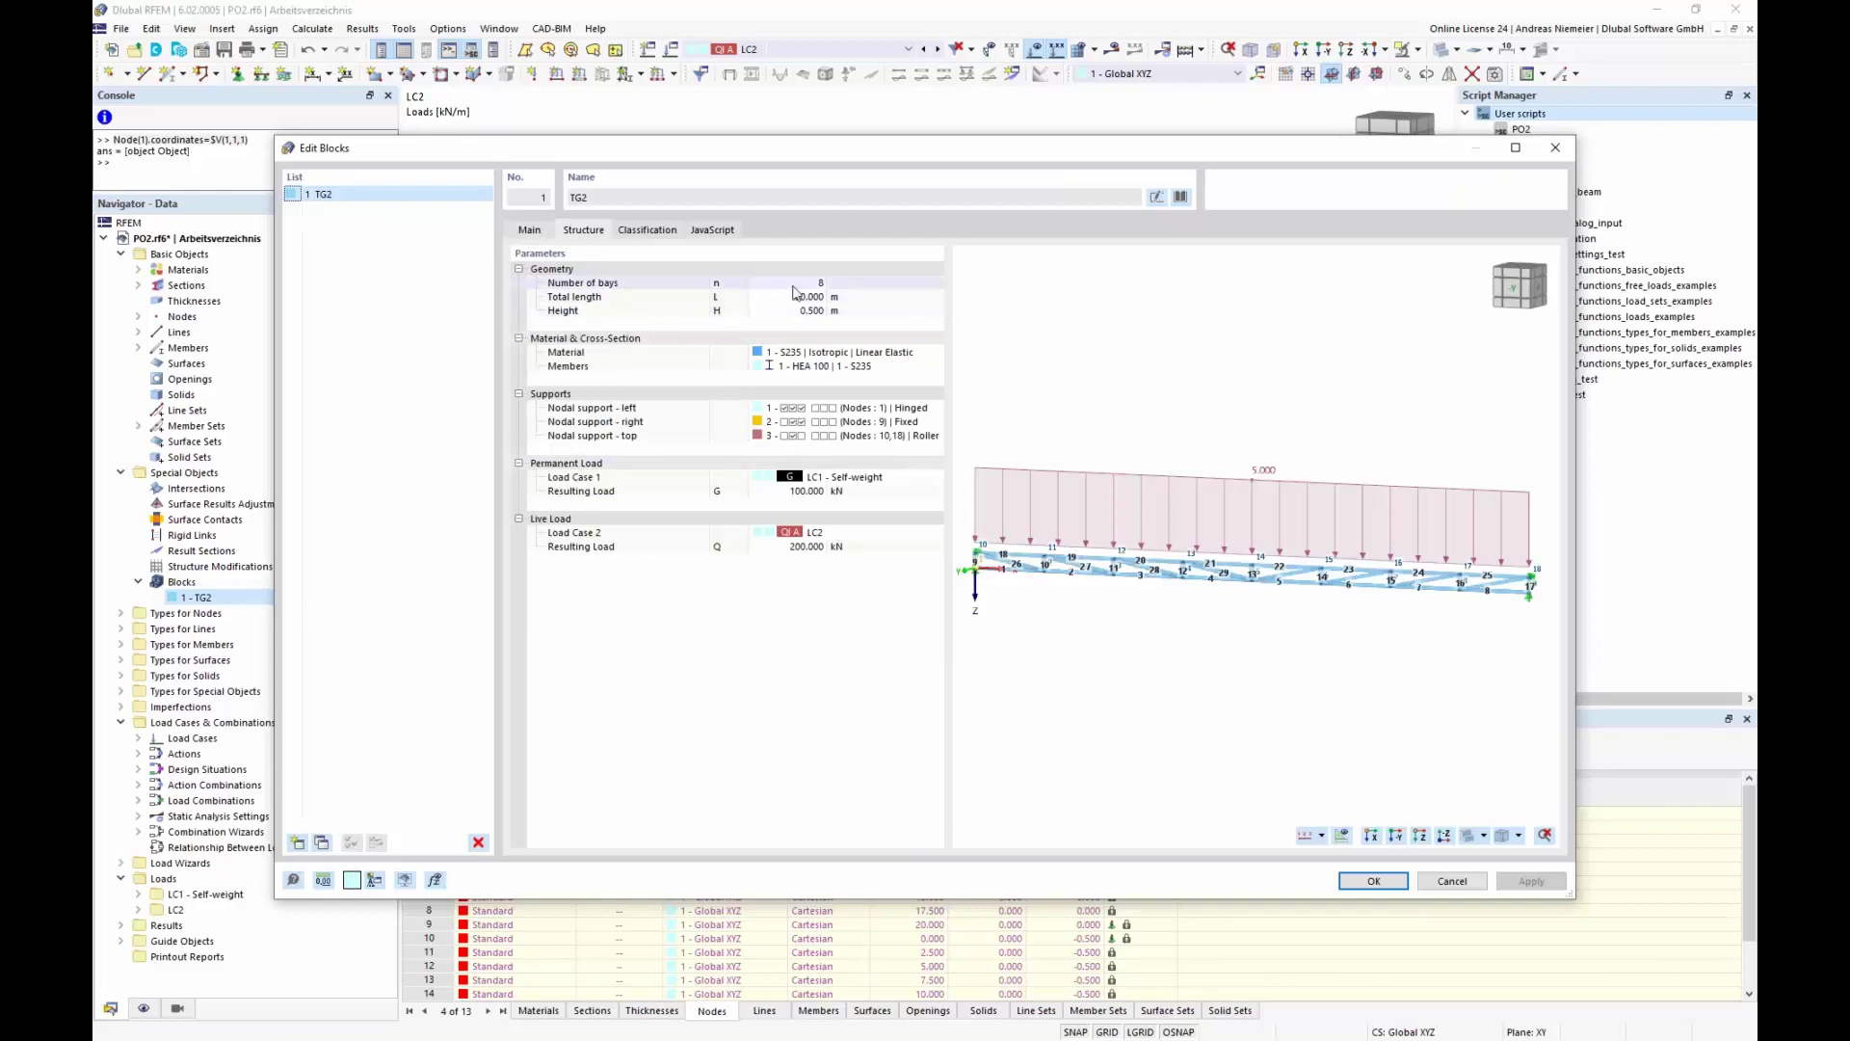
{"action": "left_click", "coordinate": [821, 284]}
{"action": "left_click", "coordinate": [935, 286]}
{"action": "type", "text": "cell"}
{"action": "left_click", "coordinate": [727, 453]}
{"action": "left_click", "coordinate": [983, 642]}
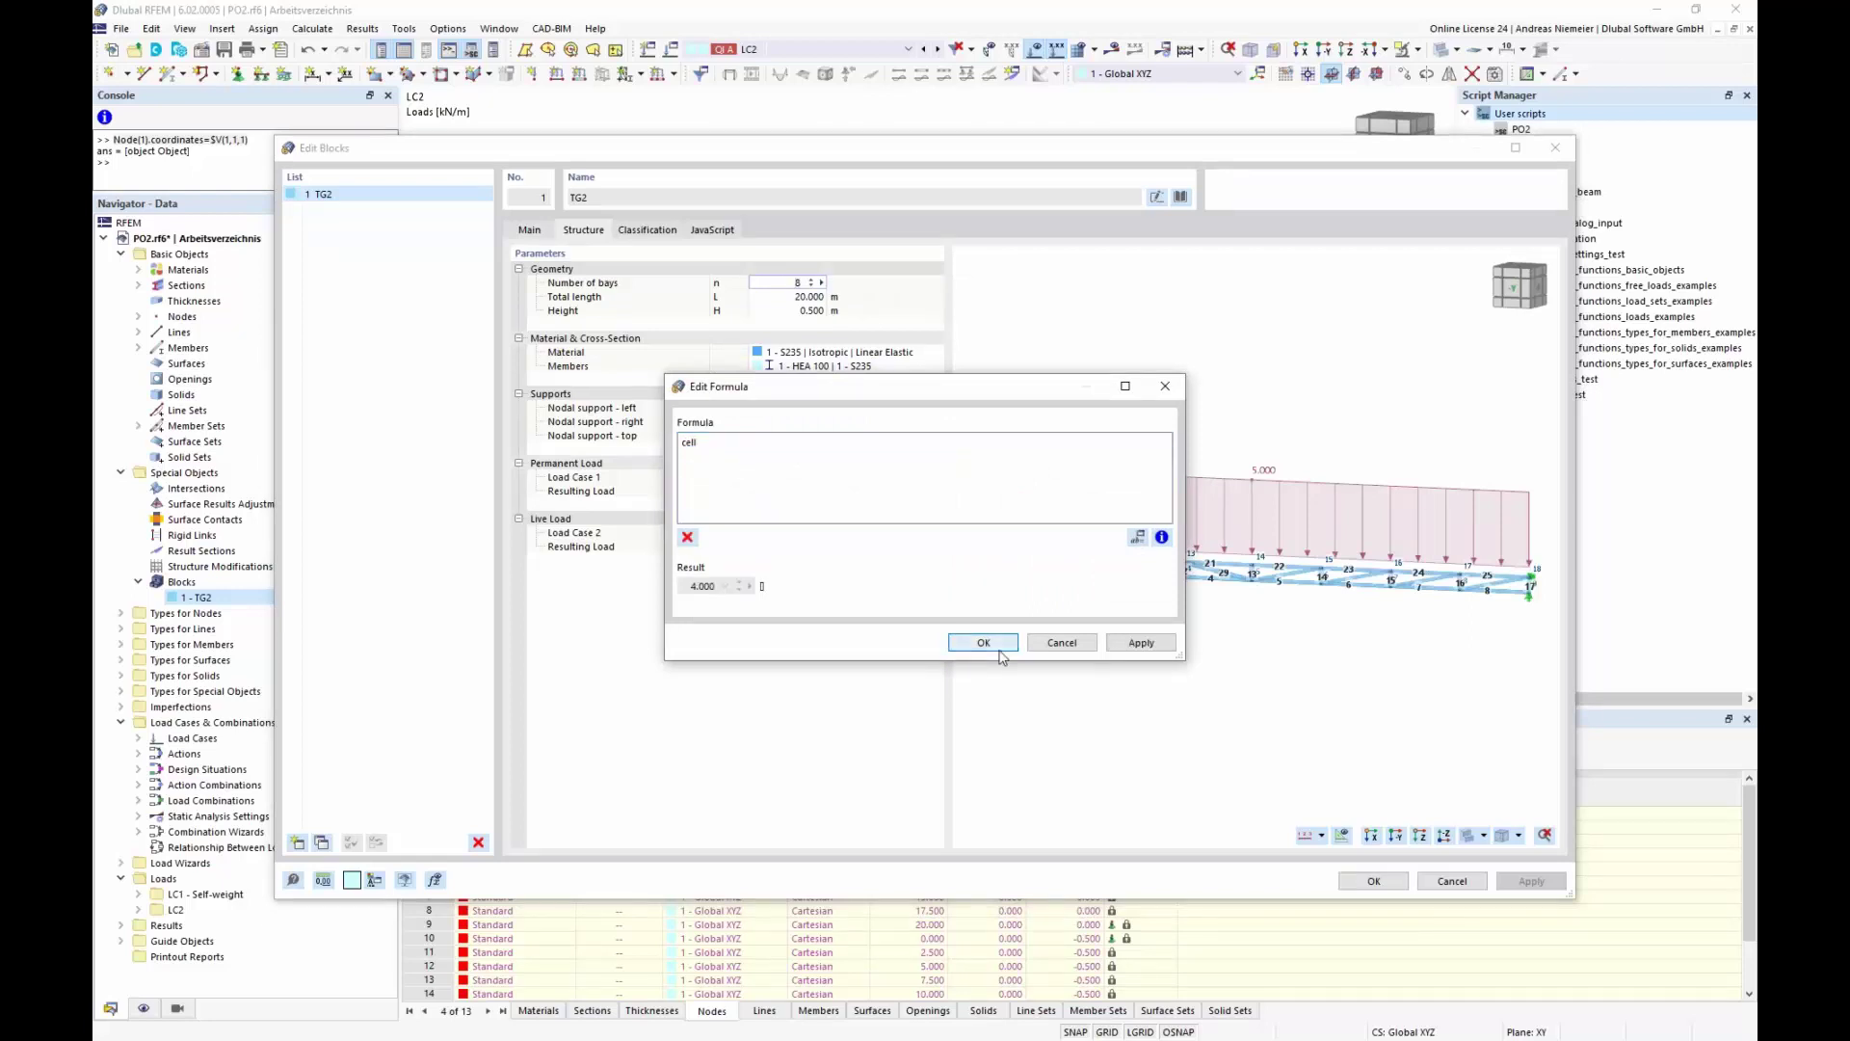
Link the TG2 block's height H to the global parameter with the formula height and apply the block changes
{"action": "left_click", "coordinate": [820, 312]}
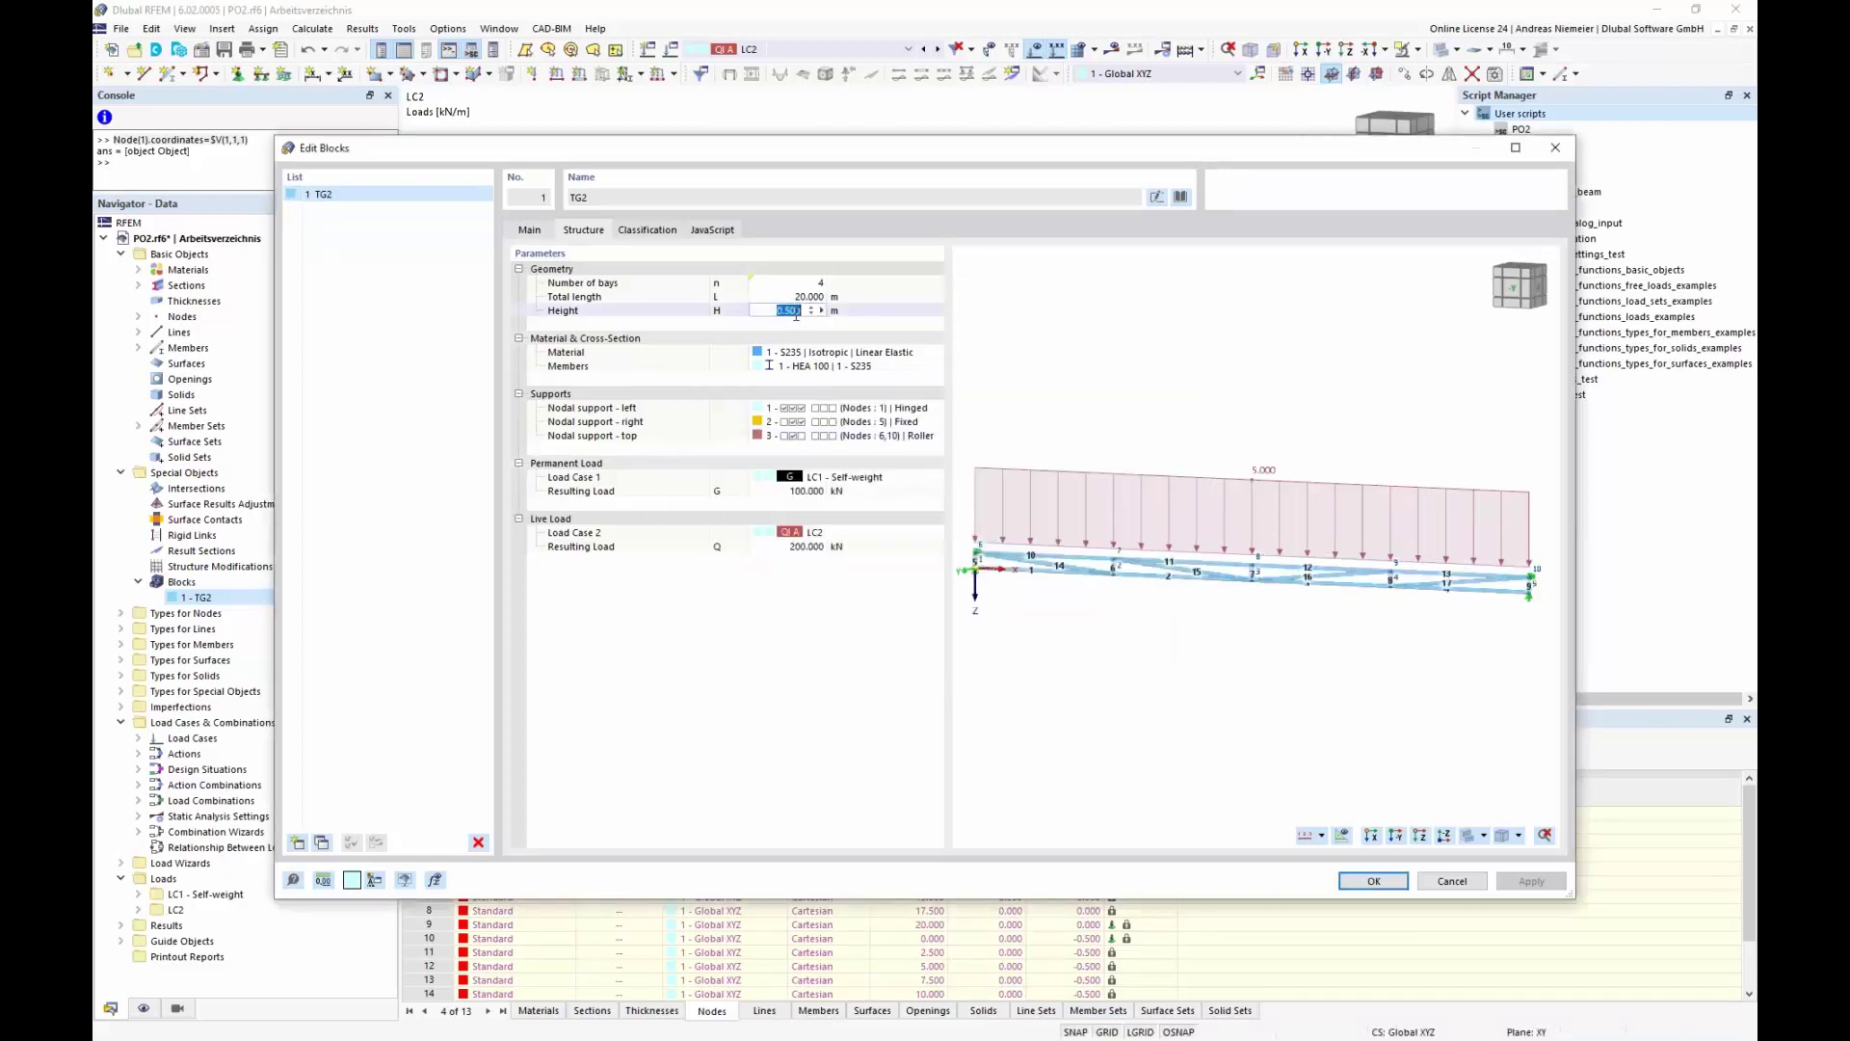
{"action": "left_click", "coordinate": [822, 312]}
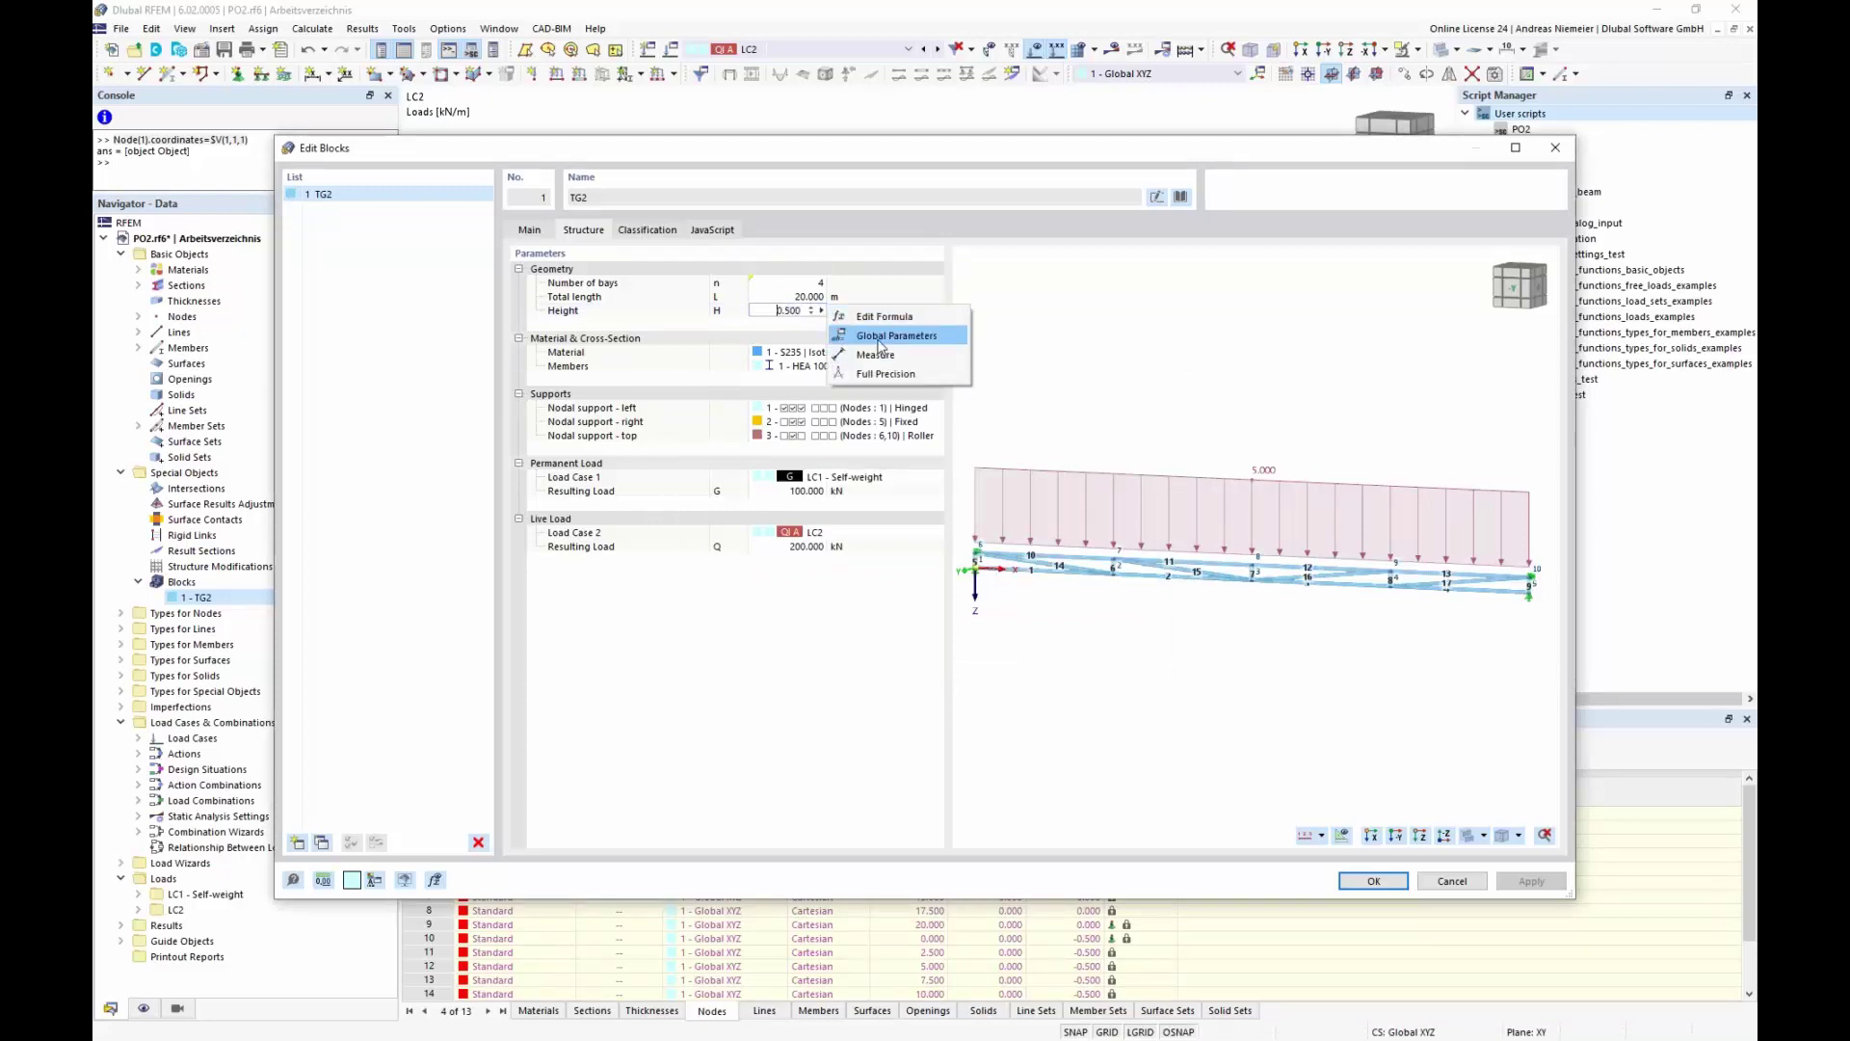
{"action": "left_click", "coordinate": [883, 318]}
{"action": "type", "text": "he"}
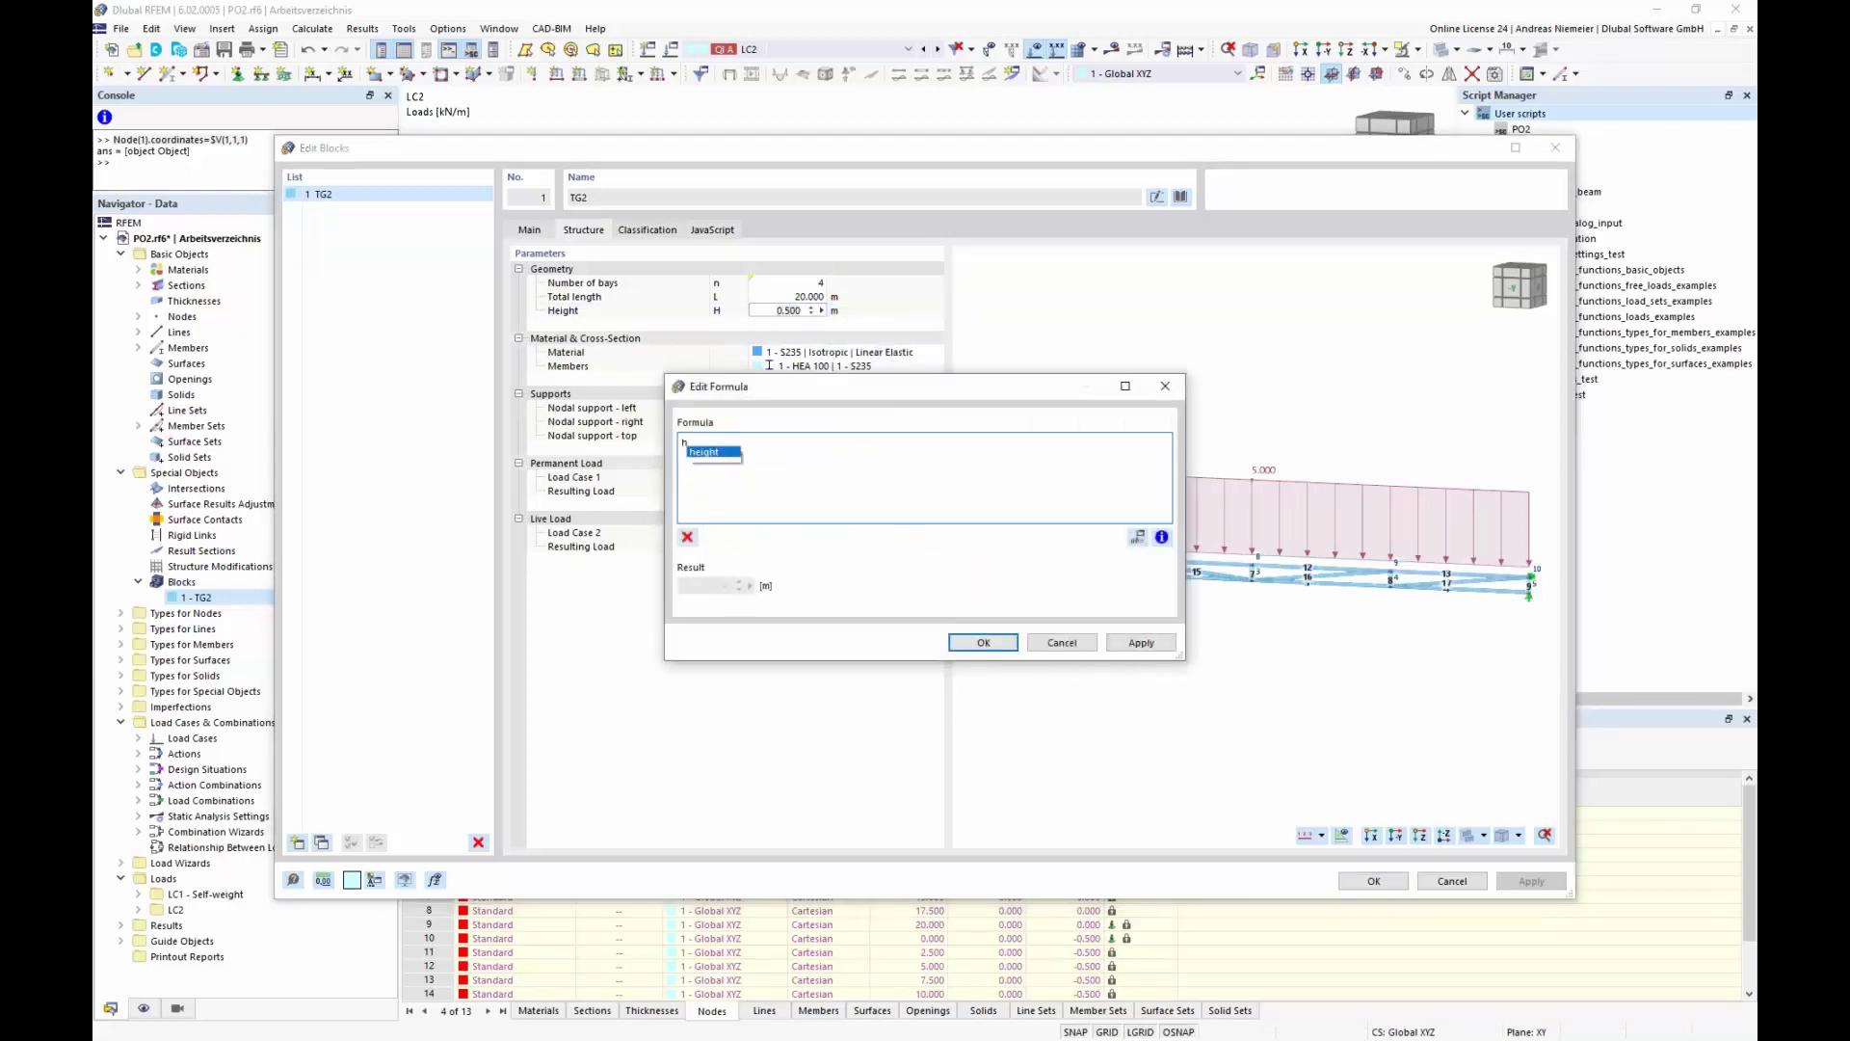
{"action": "double_click", "coordinate": [714, 452]}
{"action": "left_click", "coordinate": [983, 645]}
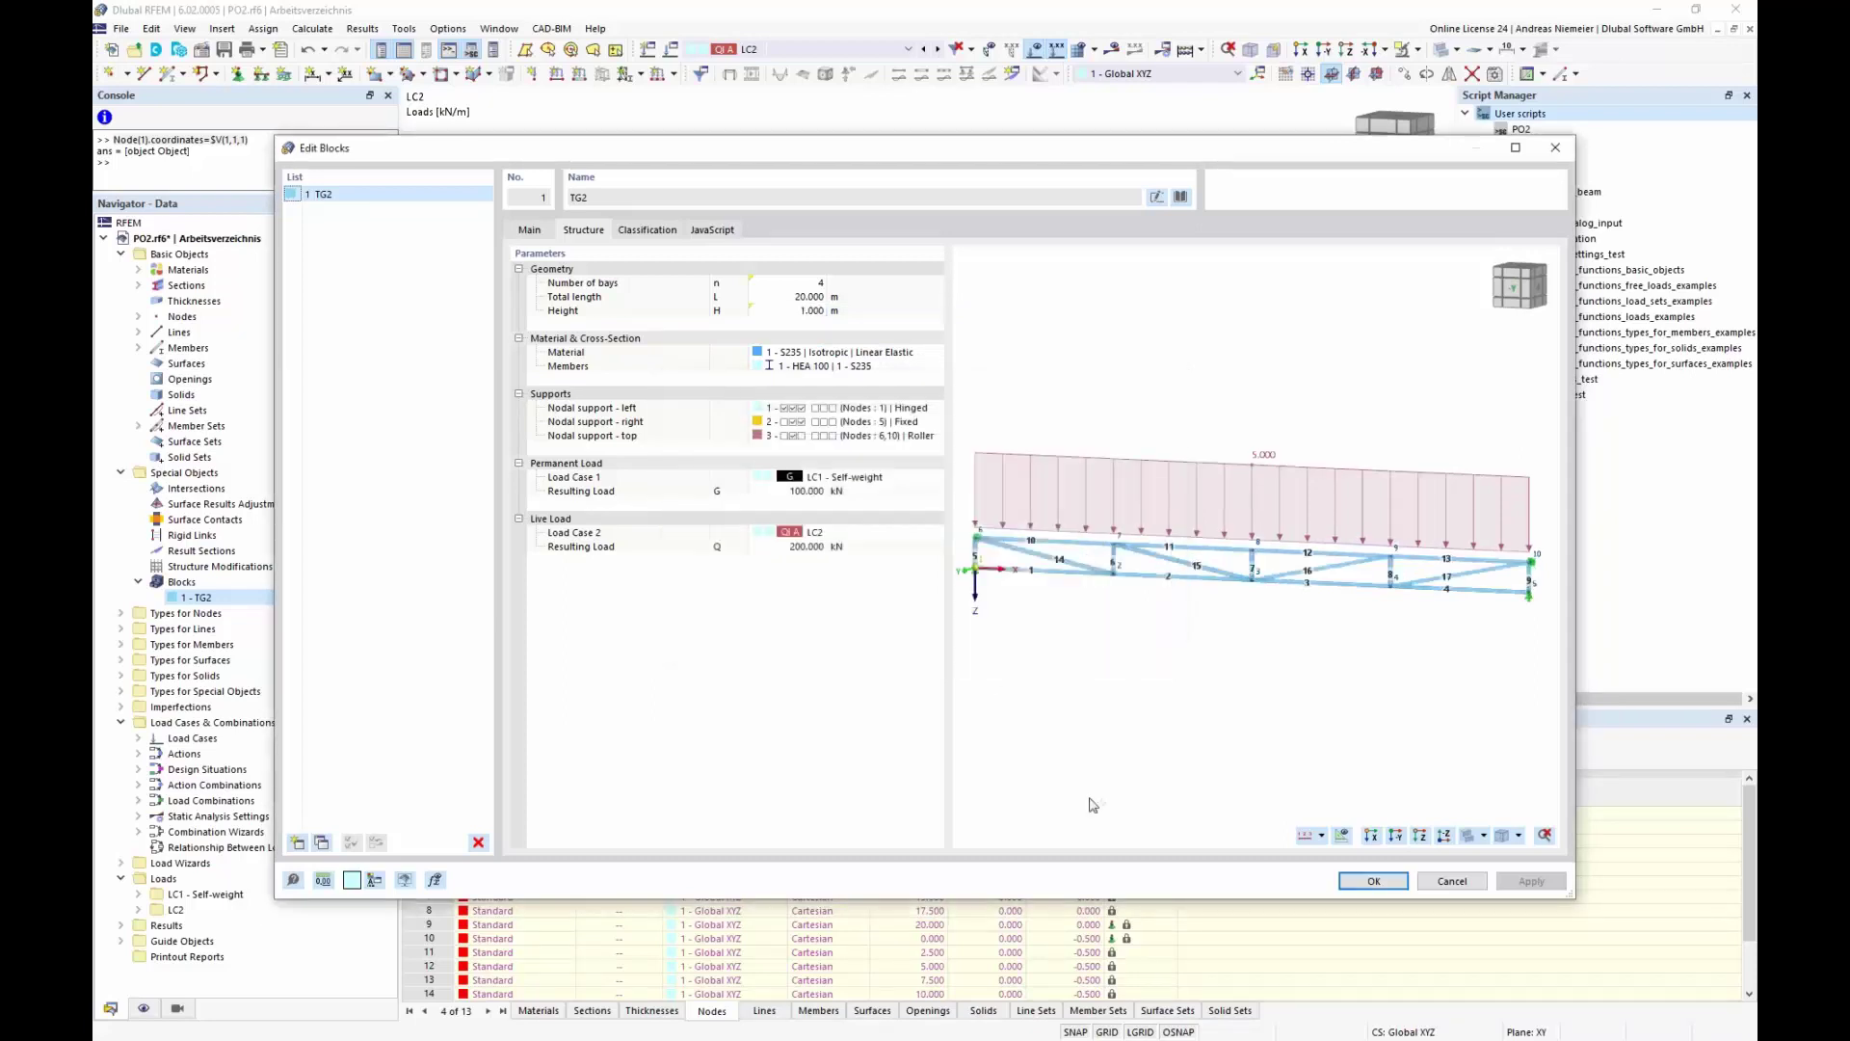
{"action": "left_click", "coordinate": [1359, 881]}
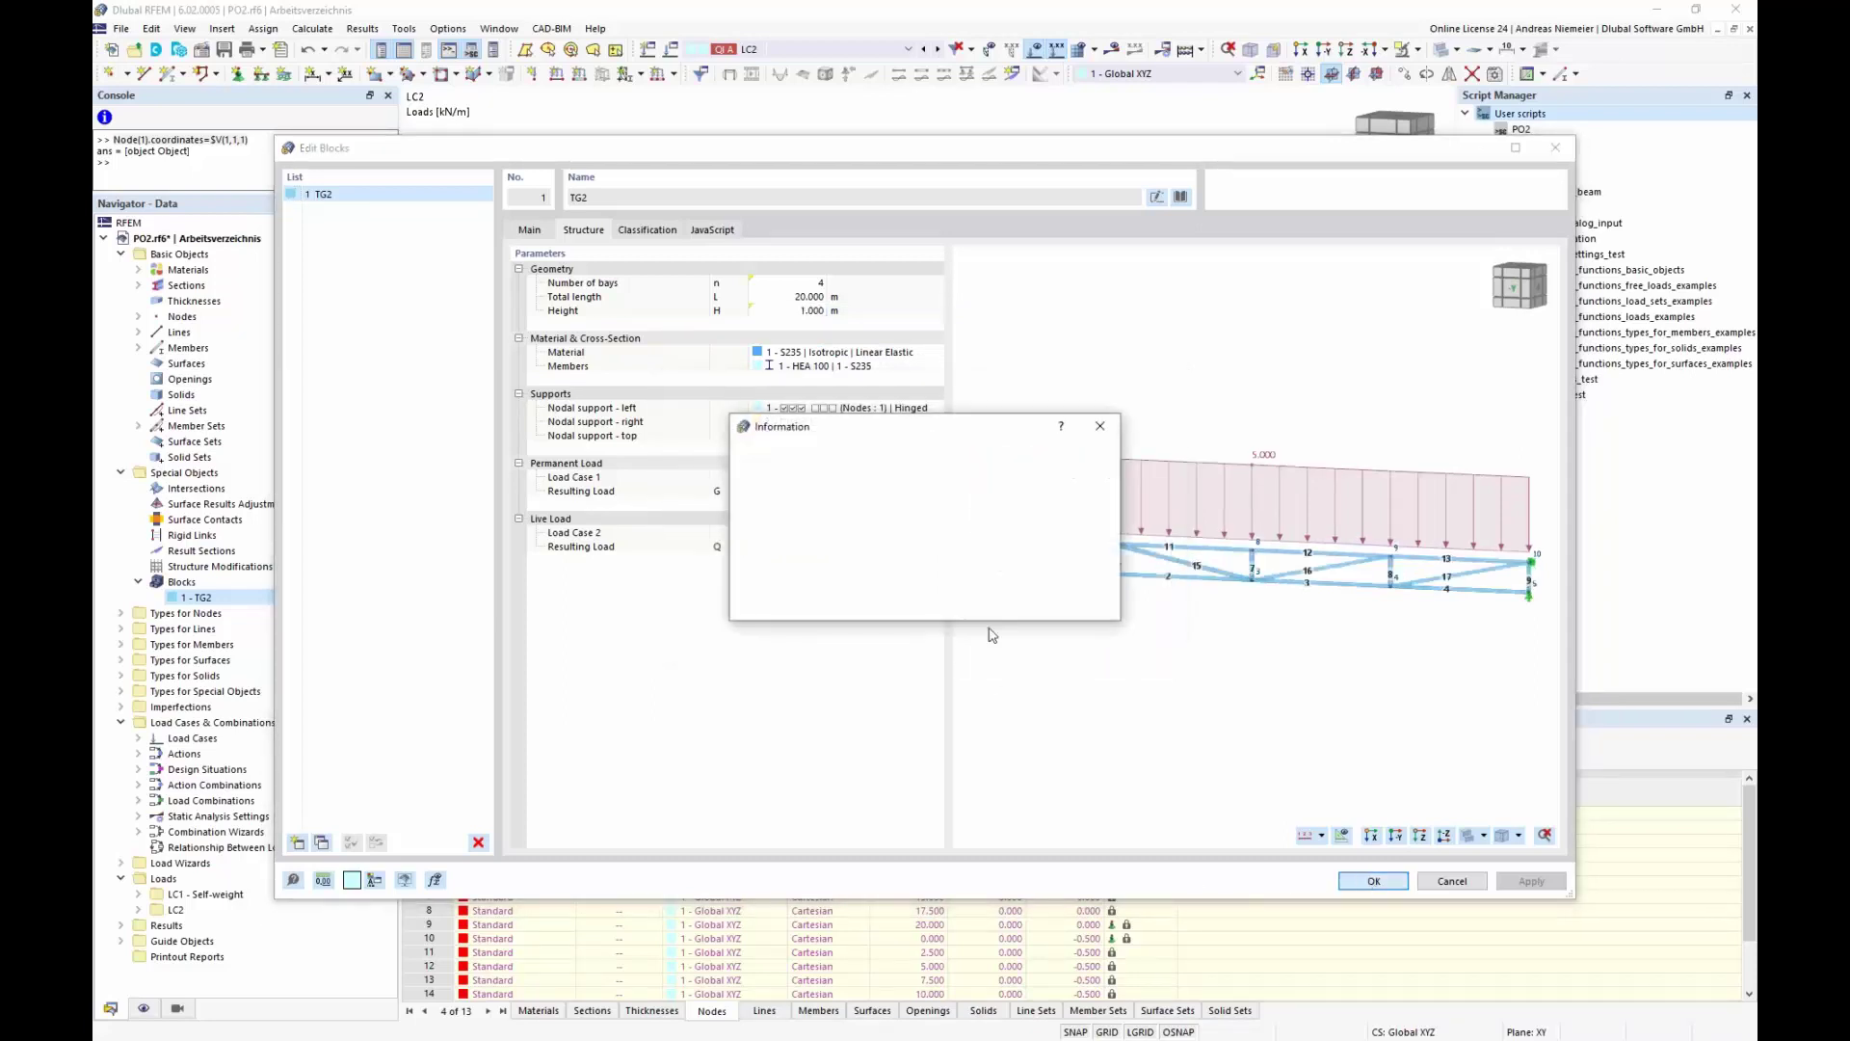
{"action": "left_click", "coordinate": [1073, 604]}
Activate the Stress-Strain Analysis add-on in the model's base data
{"action": "middle_click_drag", "start_coordinate": [735, 366], "coordinate": [964, 481], "text": "ctrl"}
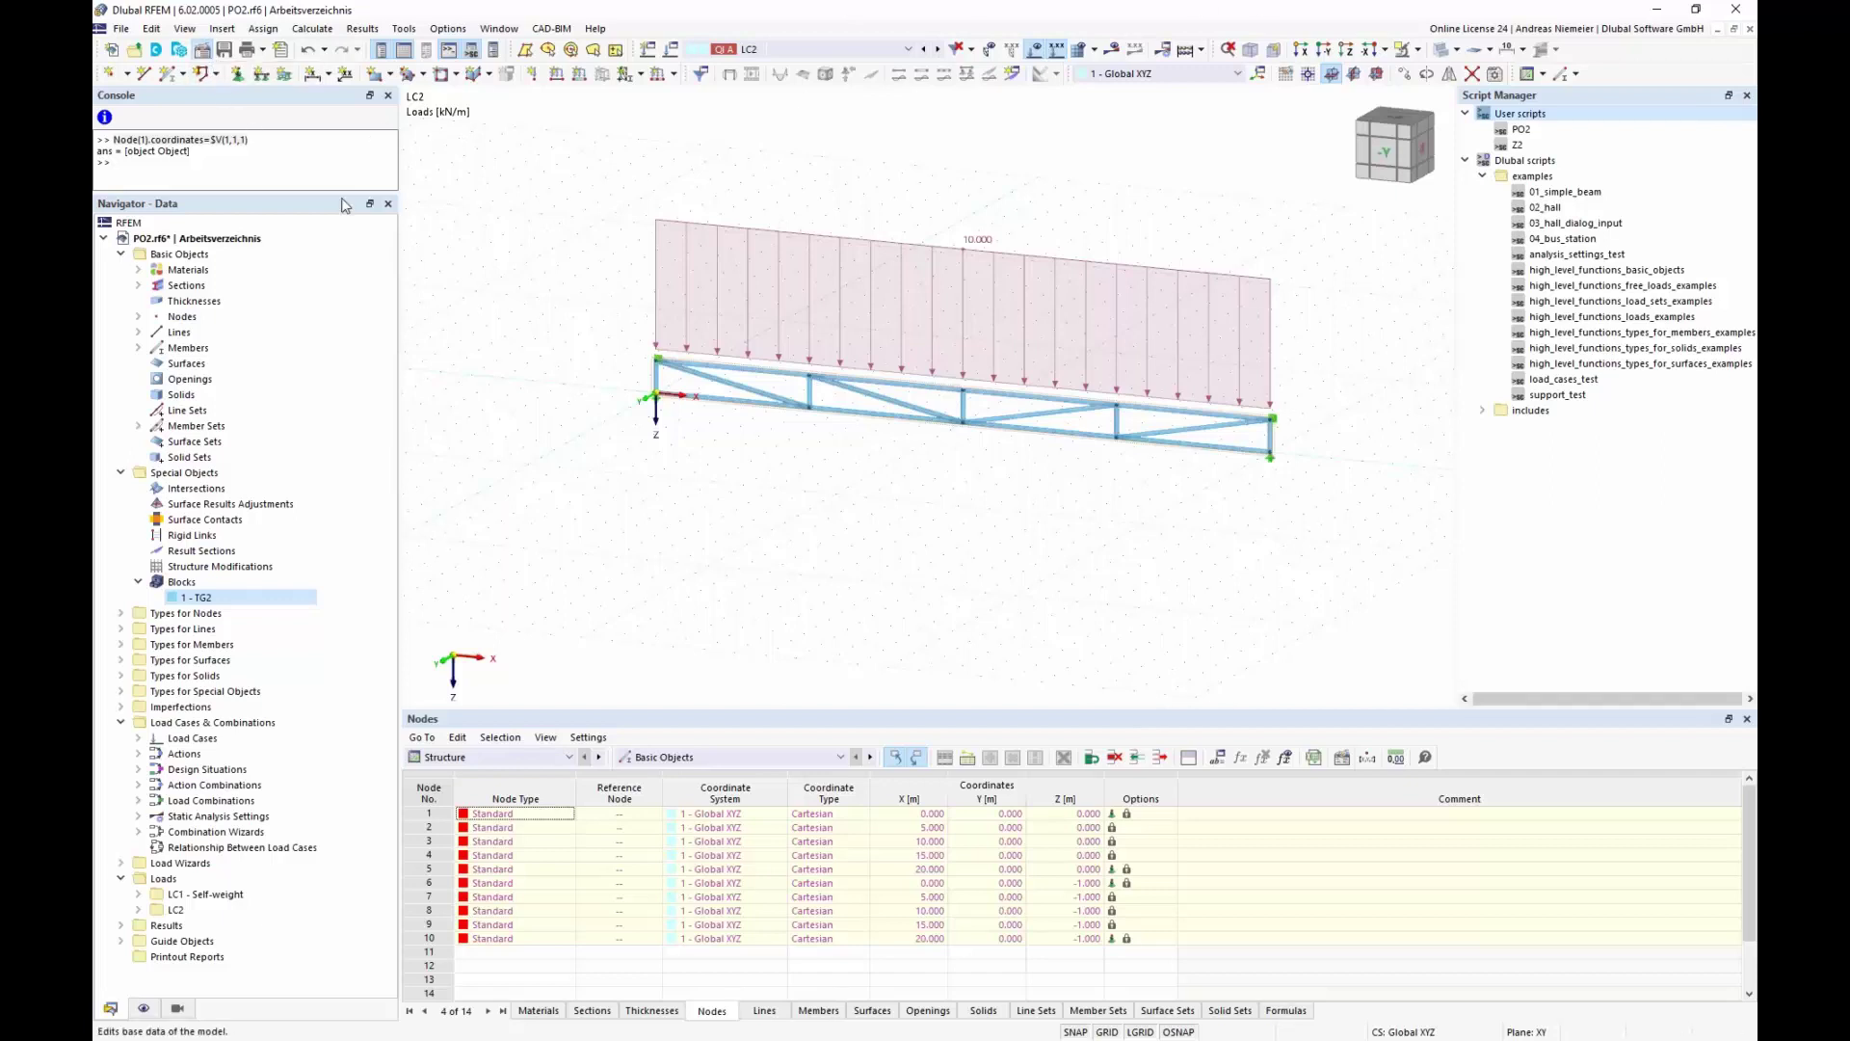
{"action": "left_click", "coordinate": [644, 192]}
{"action": "left_click", "coordinate": [940, 310]}
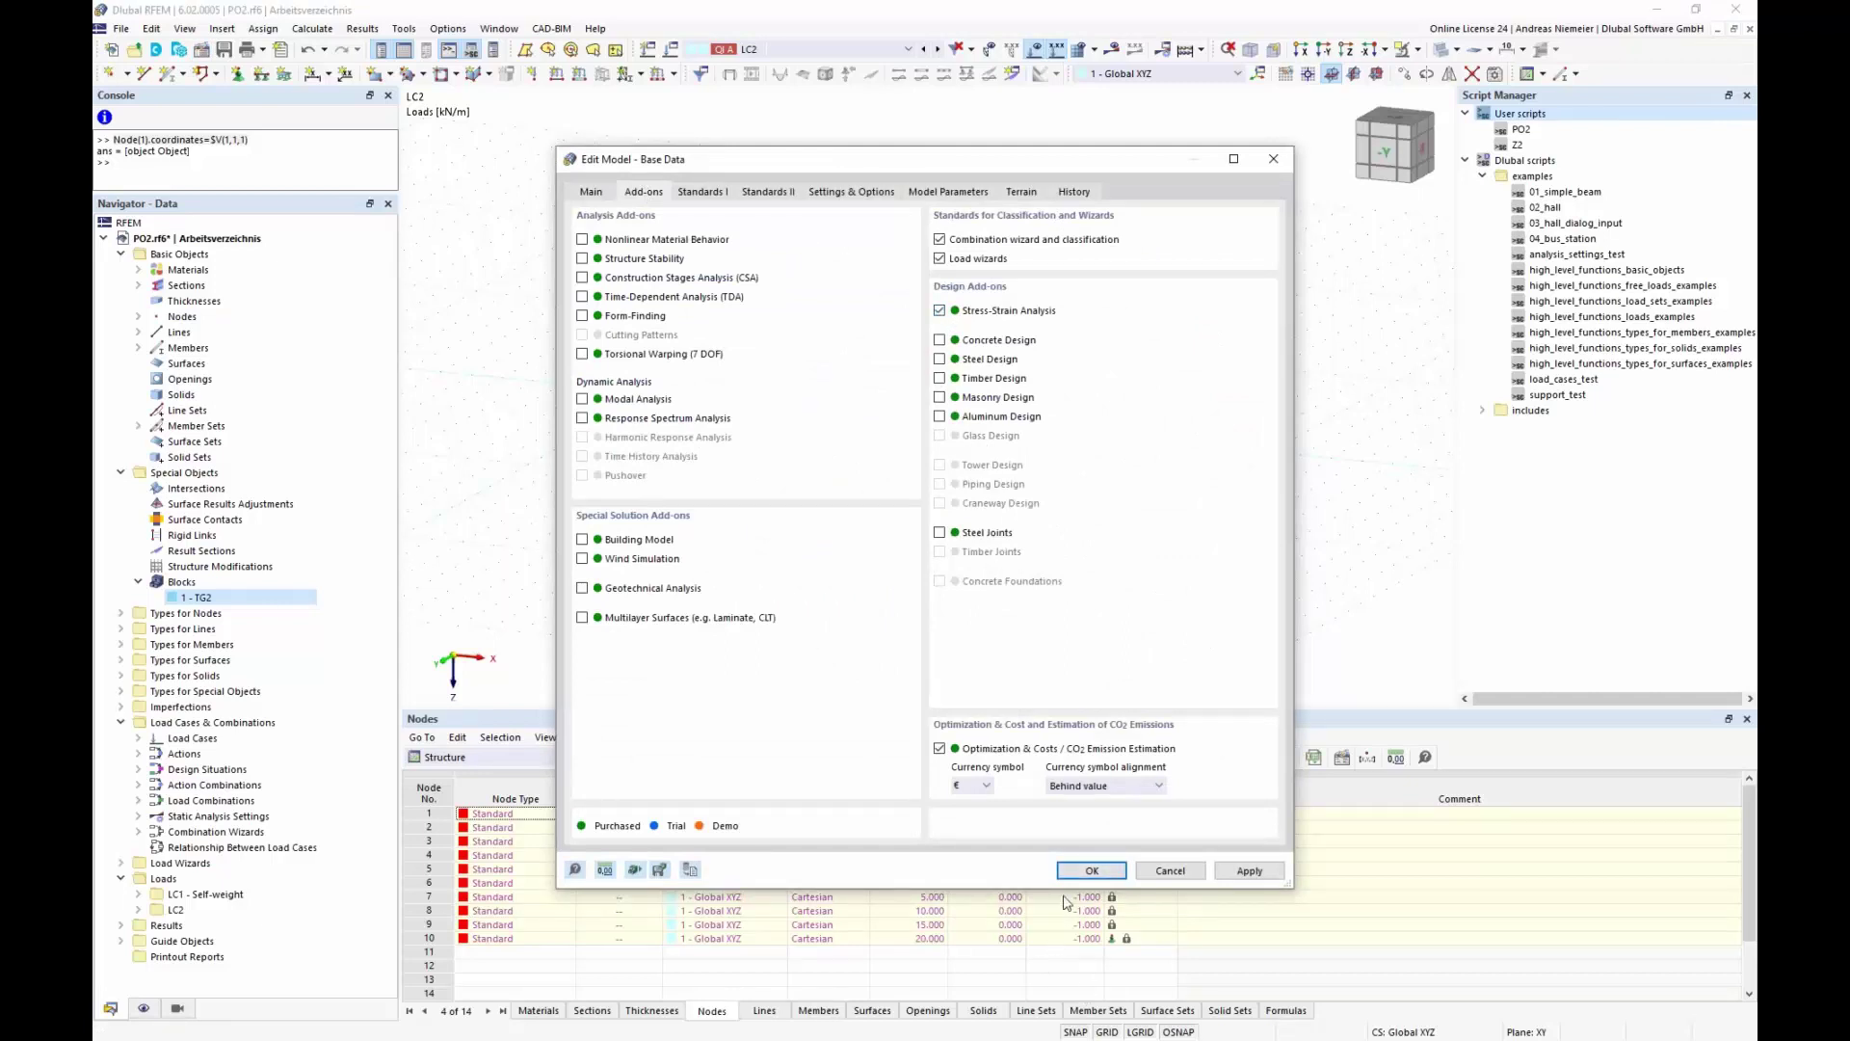
{"action": "left_click", "coordinate": [1092, 870]}
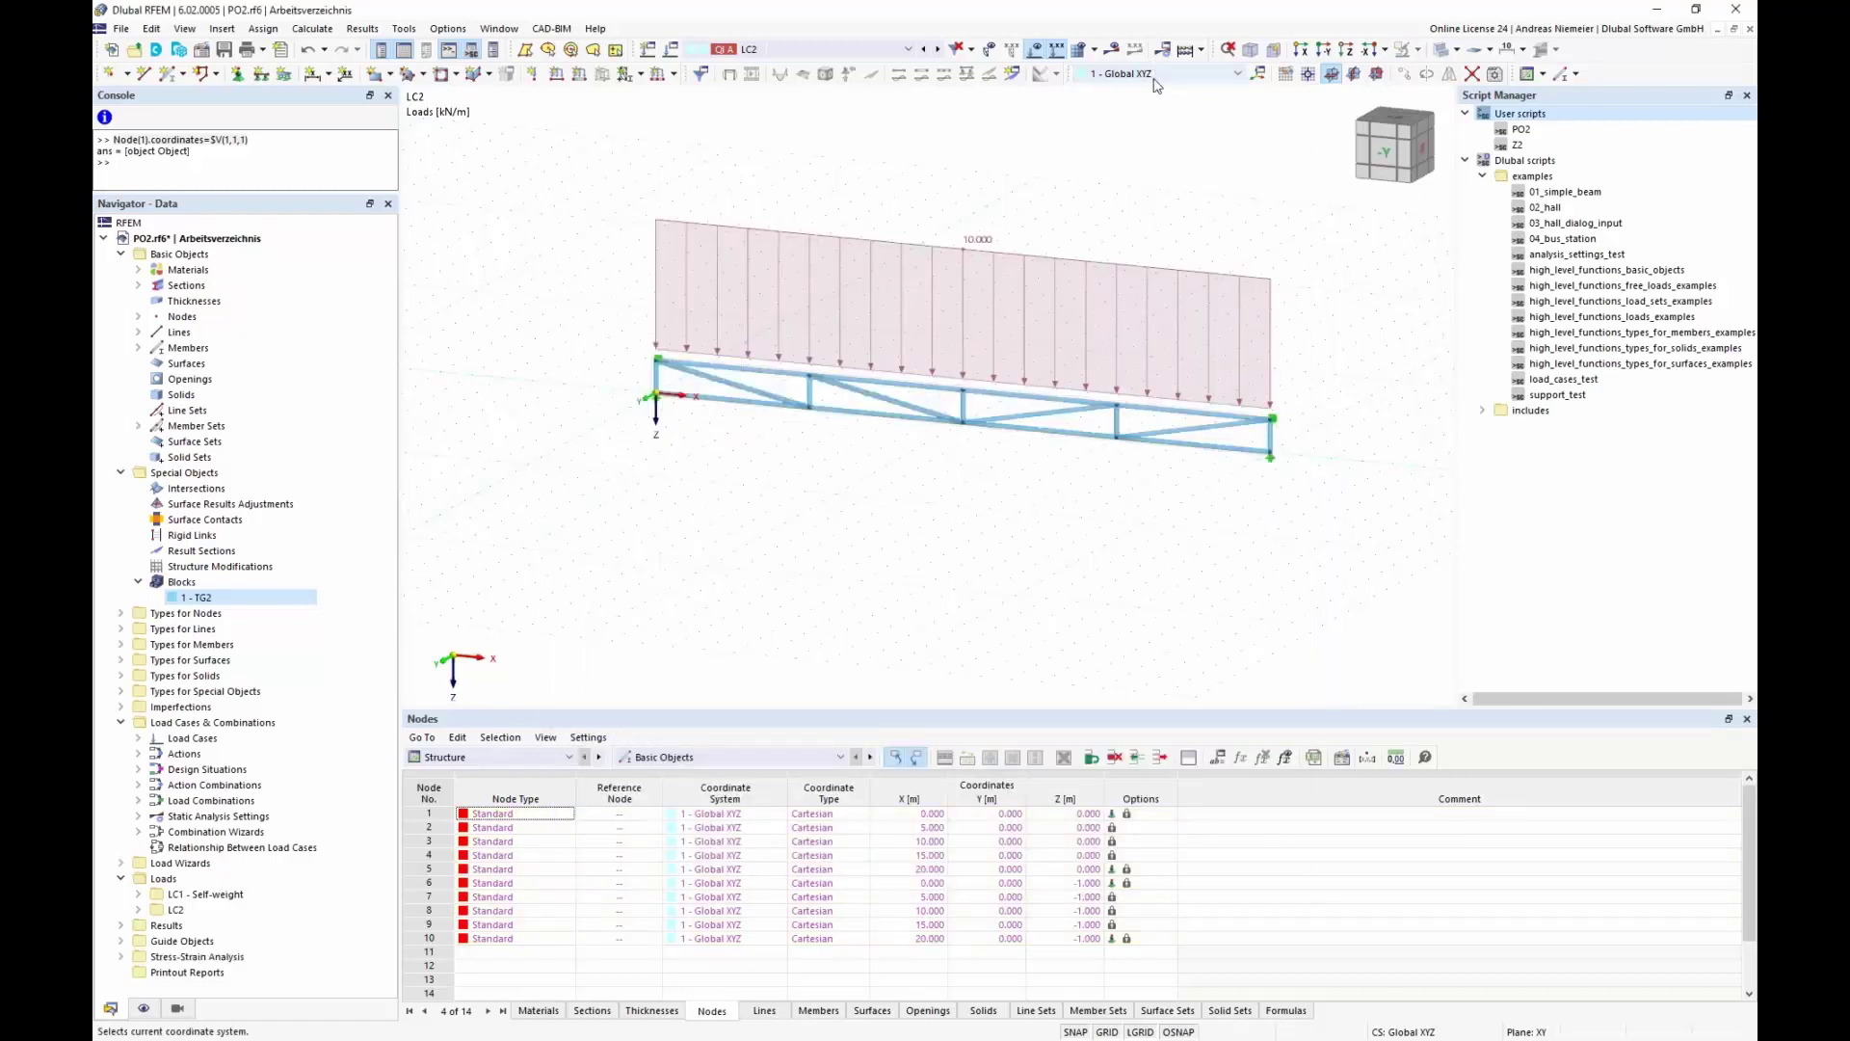
Delete the three SLS design situations DS2 to DS4 from the load cases and combinations
{"action": "left_click", "coordinate": [692, 49]}
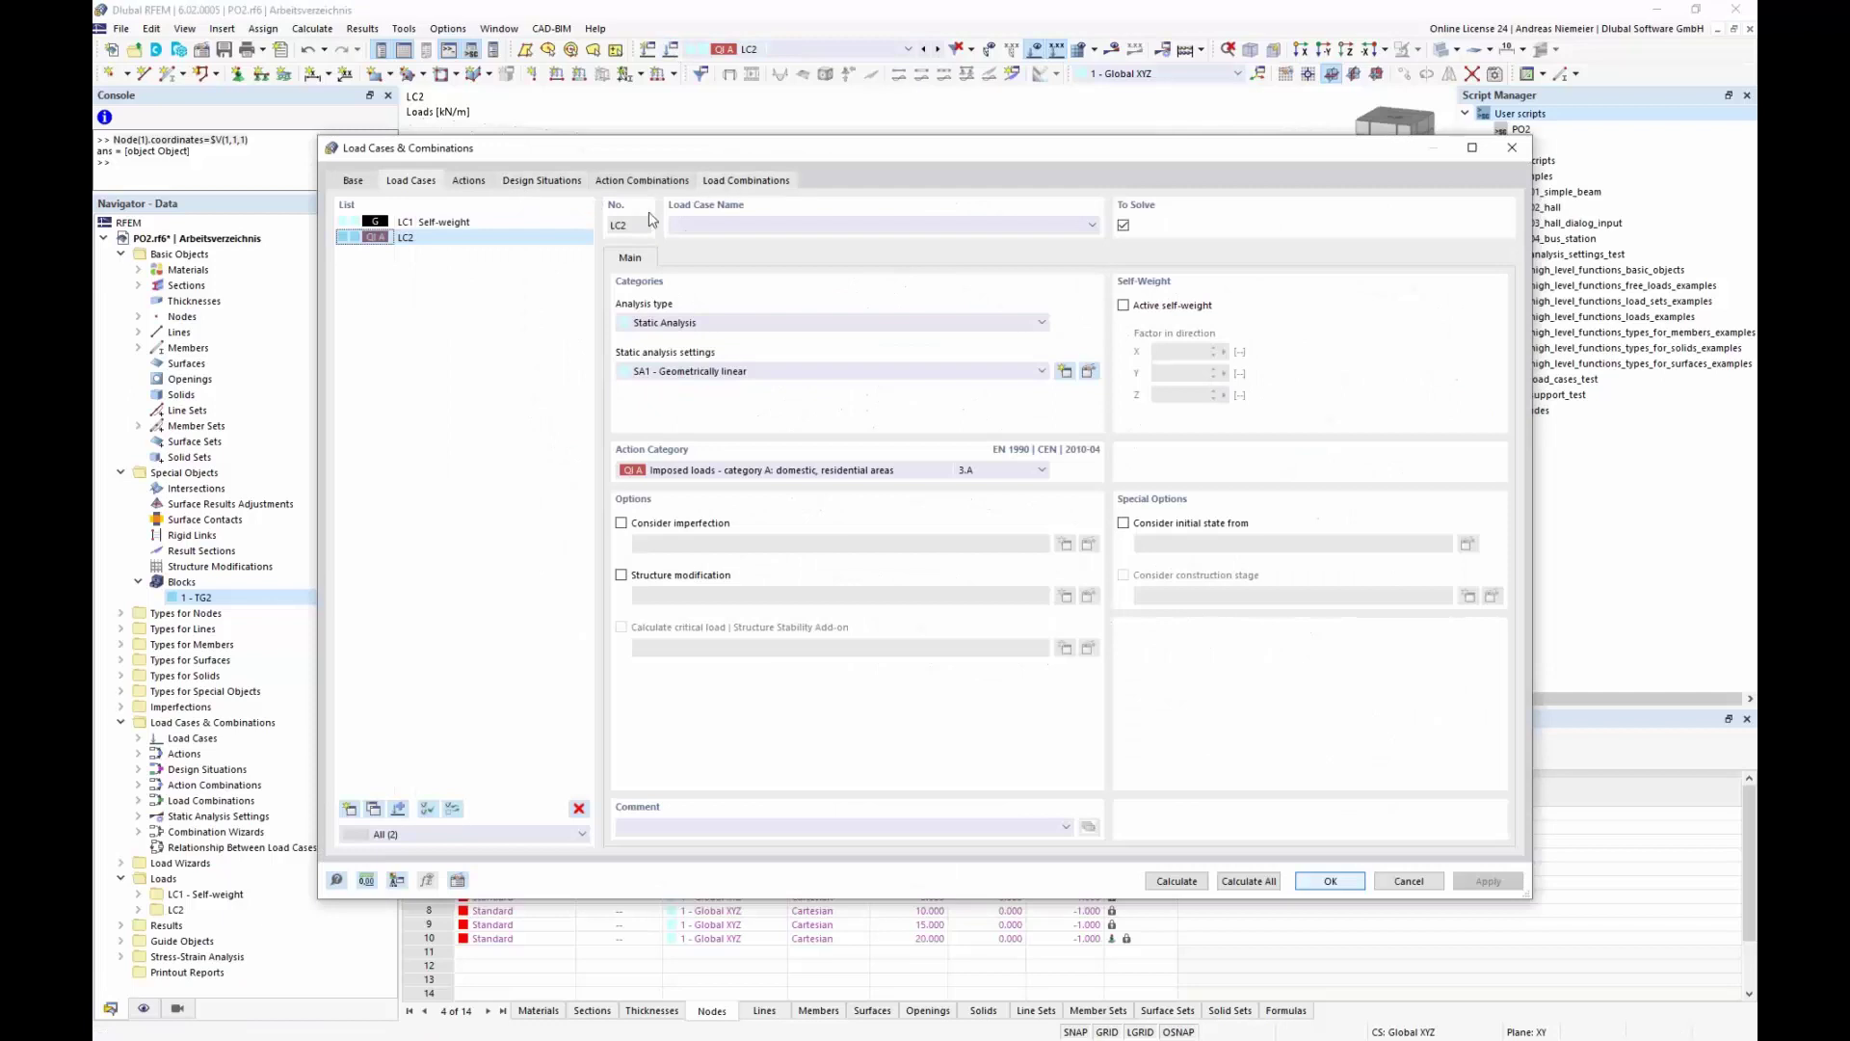
{"action": "left_click", "coordinate": [540, 181]}
{"action": "left_click", "coordinate": [443, 238]}
{"action": "left_click", "coordinate": [446, 269], "text": "shift"}
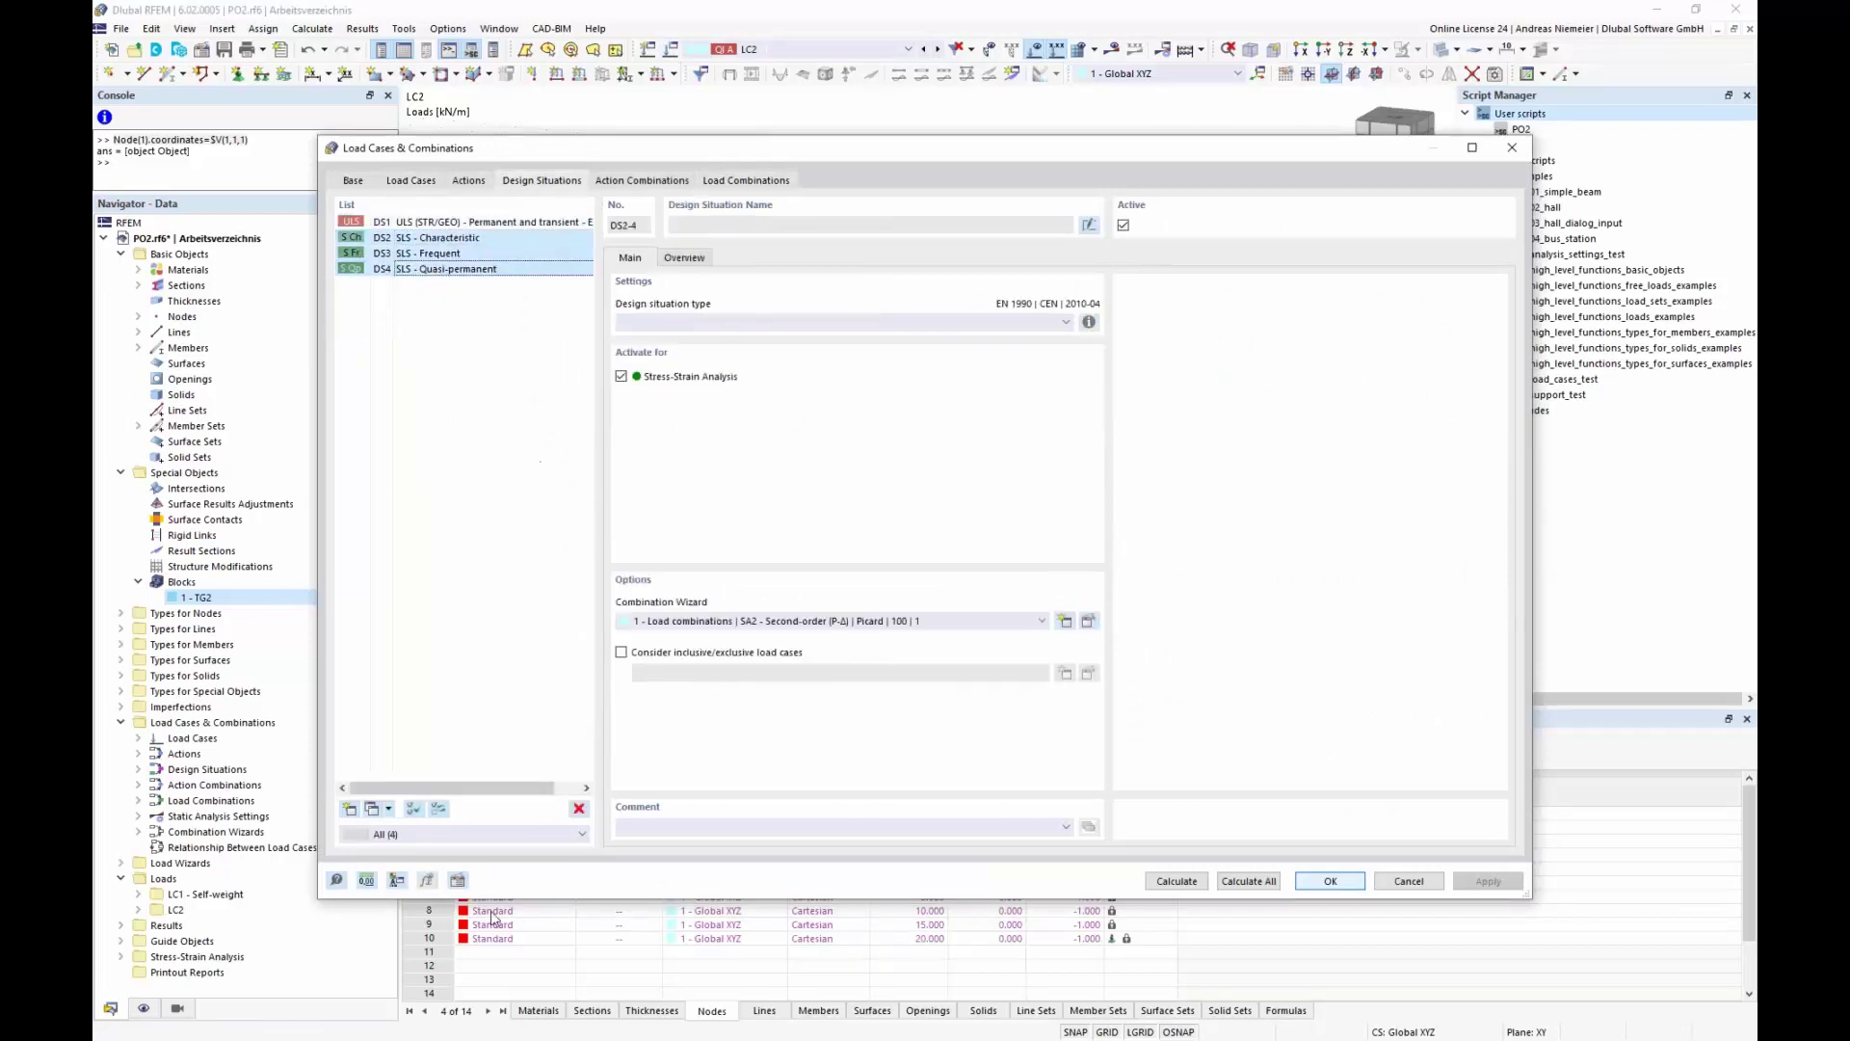
{"action": "left_click", "coordinate": [578, 809]}
{"action": "left_click", "coordinate": [939, 586]}
Assign combination wizard 2 "Load combinations | SA1 - Geometrically linear" to design situation DS1 and calculate all
{"action": "left_click", "coordinate": [1089, 621]}
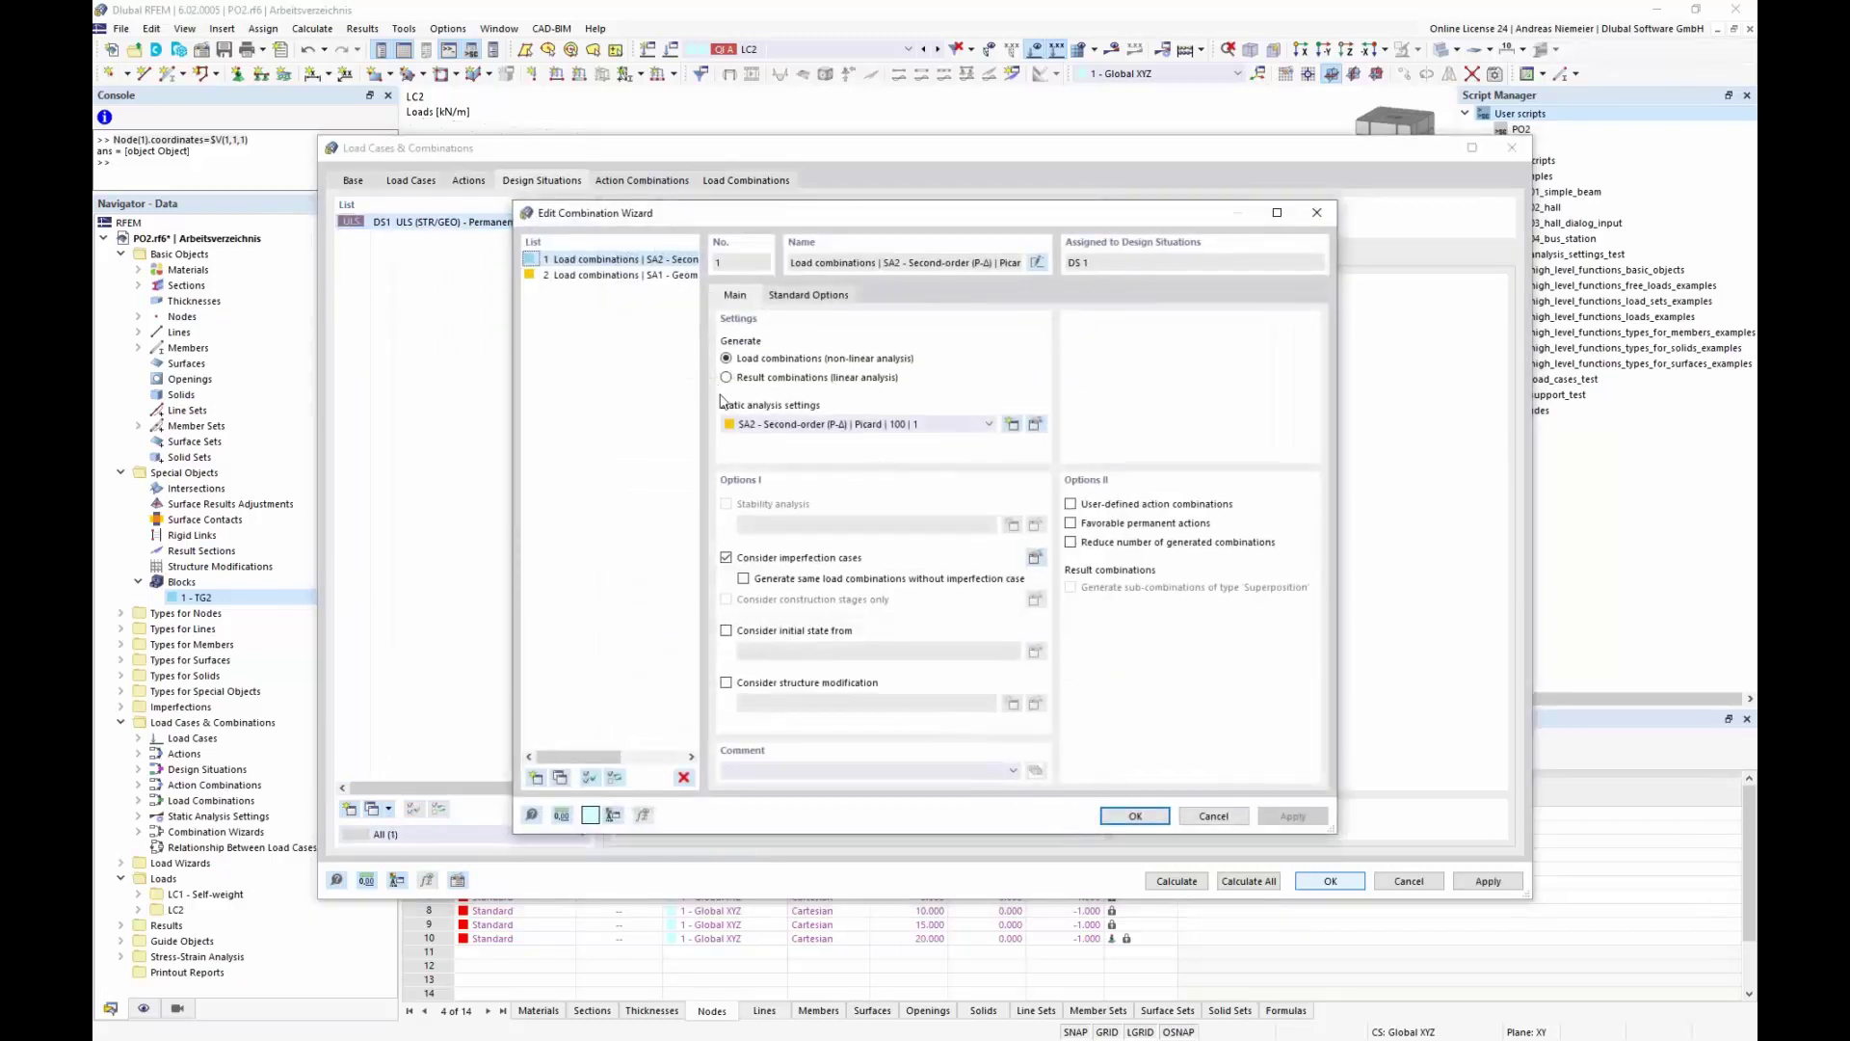
{"action": "left_click", "coordinate": [1206, 815]}
{"action": "left_click", "coordinate": [824, 622]}
{"action": "left_click", "coordinate": [807, 663]}
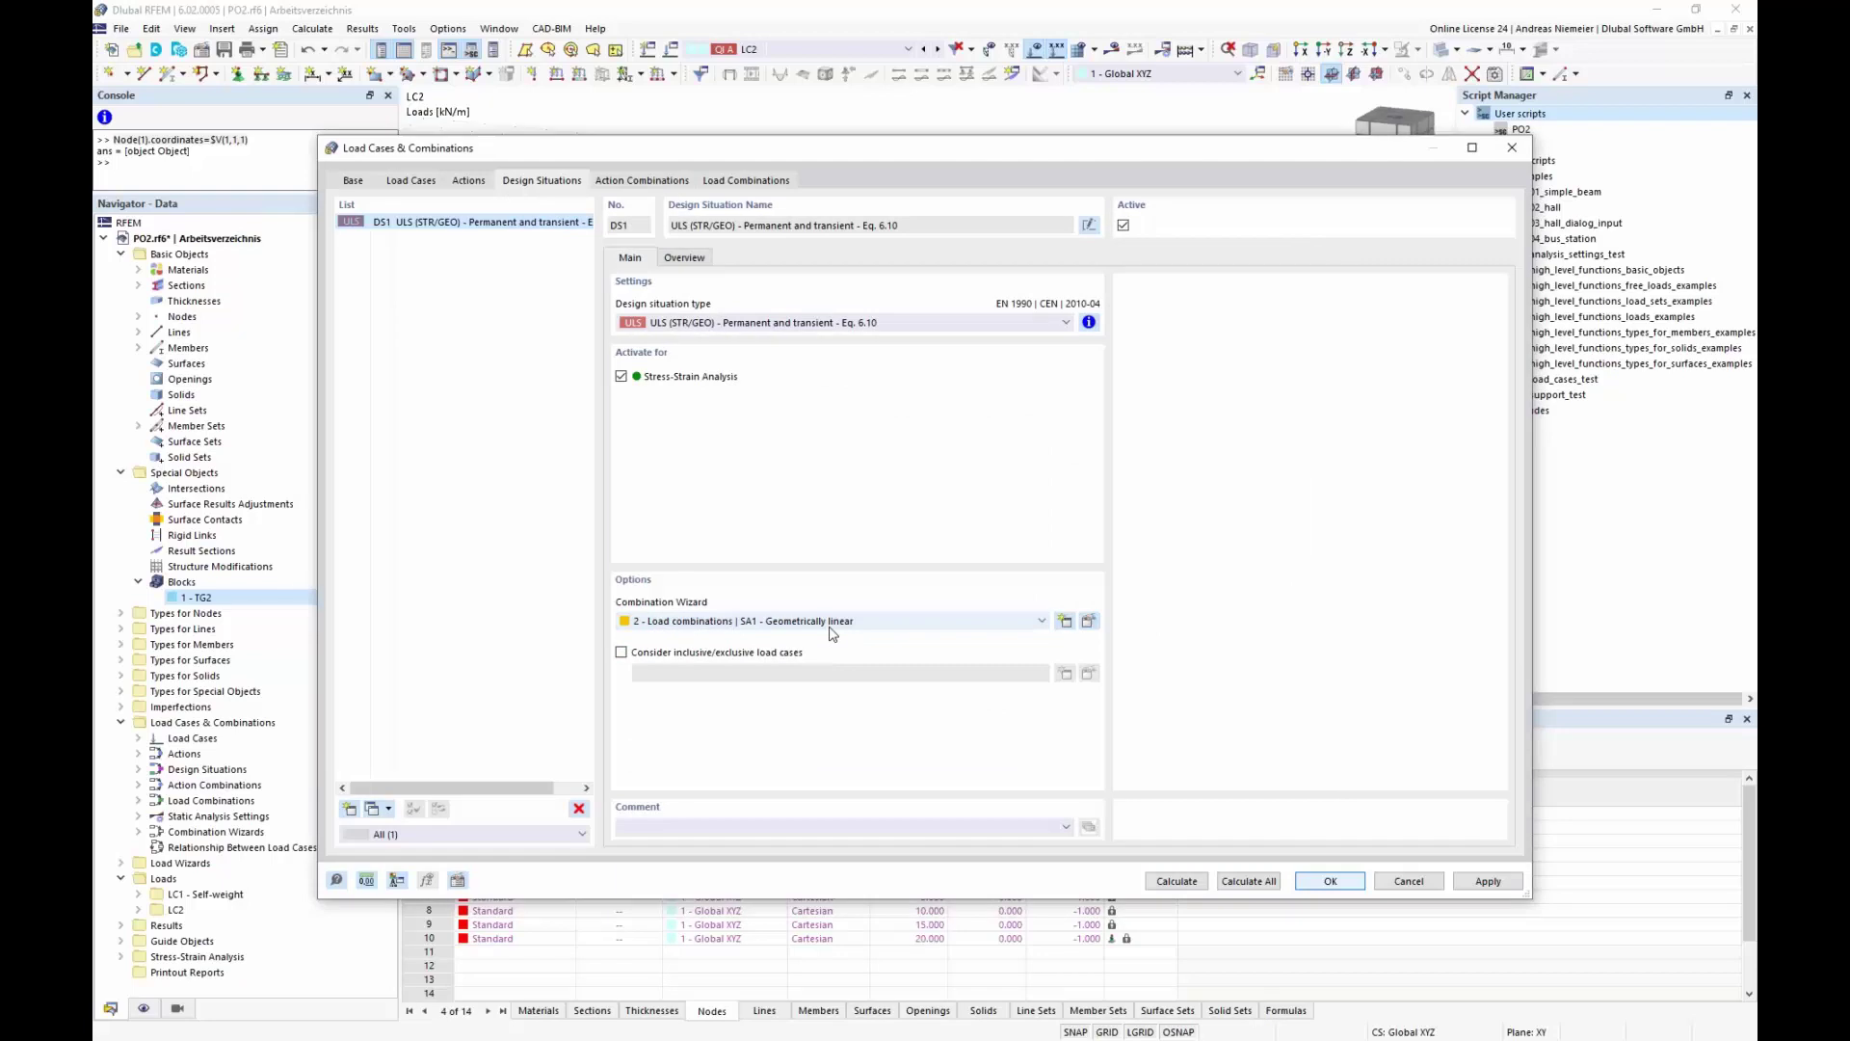
{"action": "left_click", "coordinate": [1248, 881]}
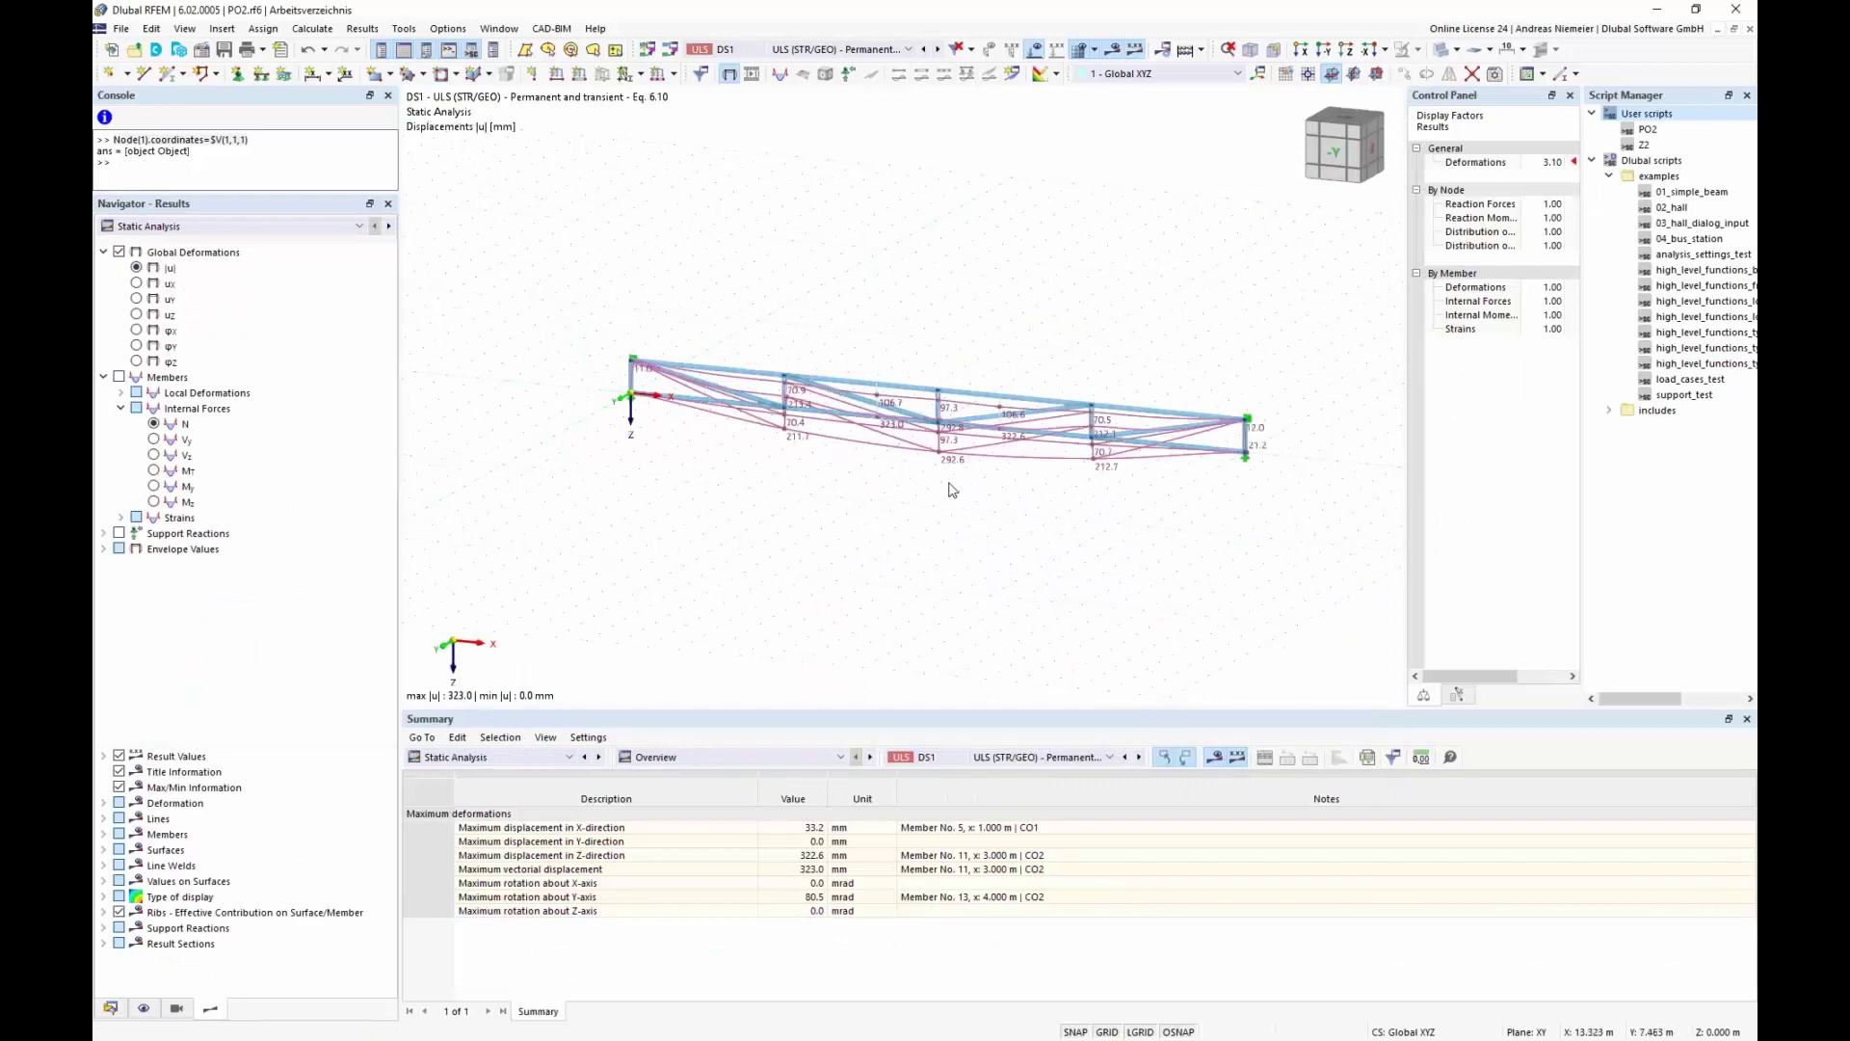
Display the Stress-Strain Analysis results for the truss girder
{"action": "scroll", "coordinate": [952, 472], "scroll_direction": "up", "scroll_amount": 2}
{"action": "scroll", "coordinate": [953, 472], "scroll_direction": "down", "scroll_amount": 1}
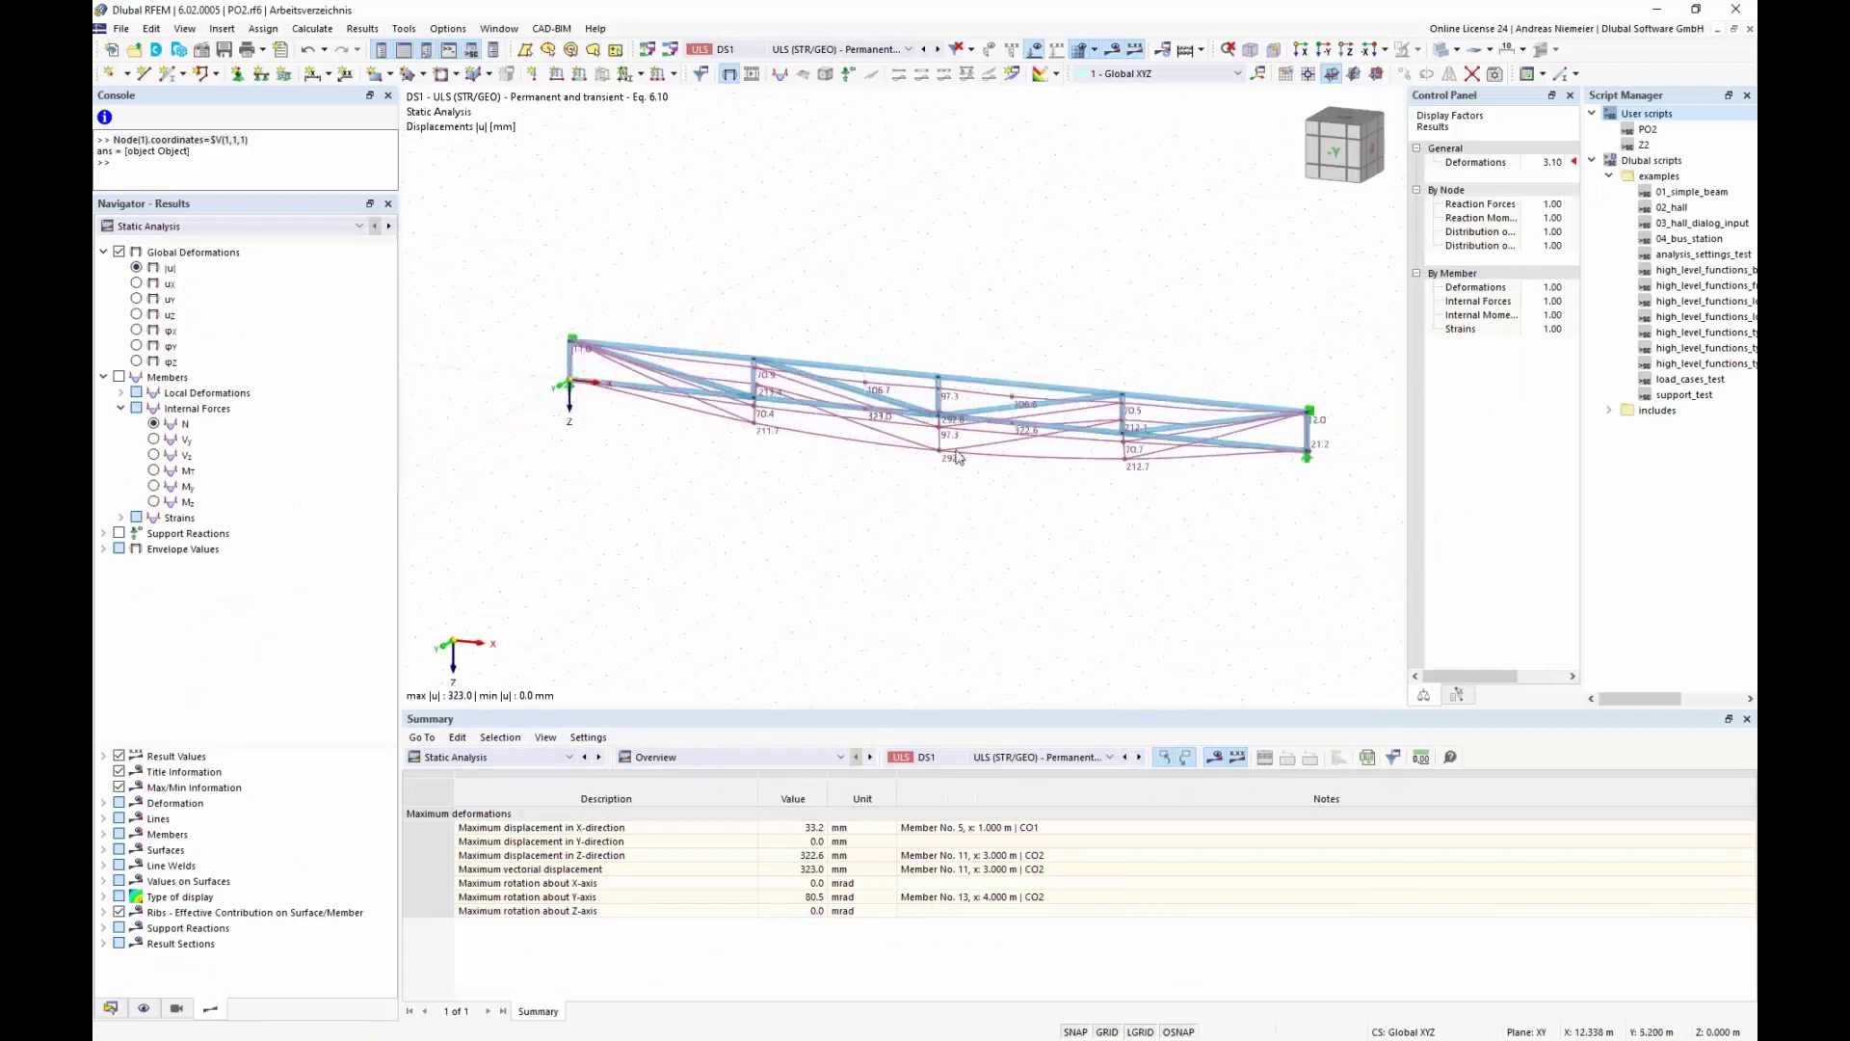
{"action": "left_click", "coordinate": [470, 756]}
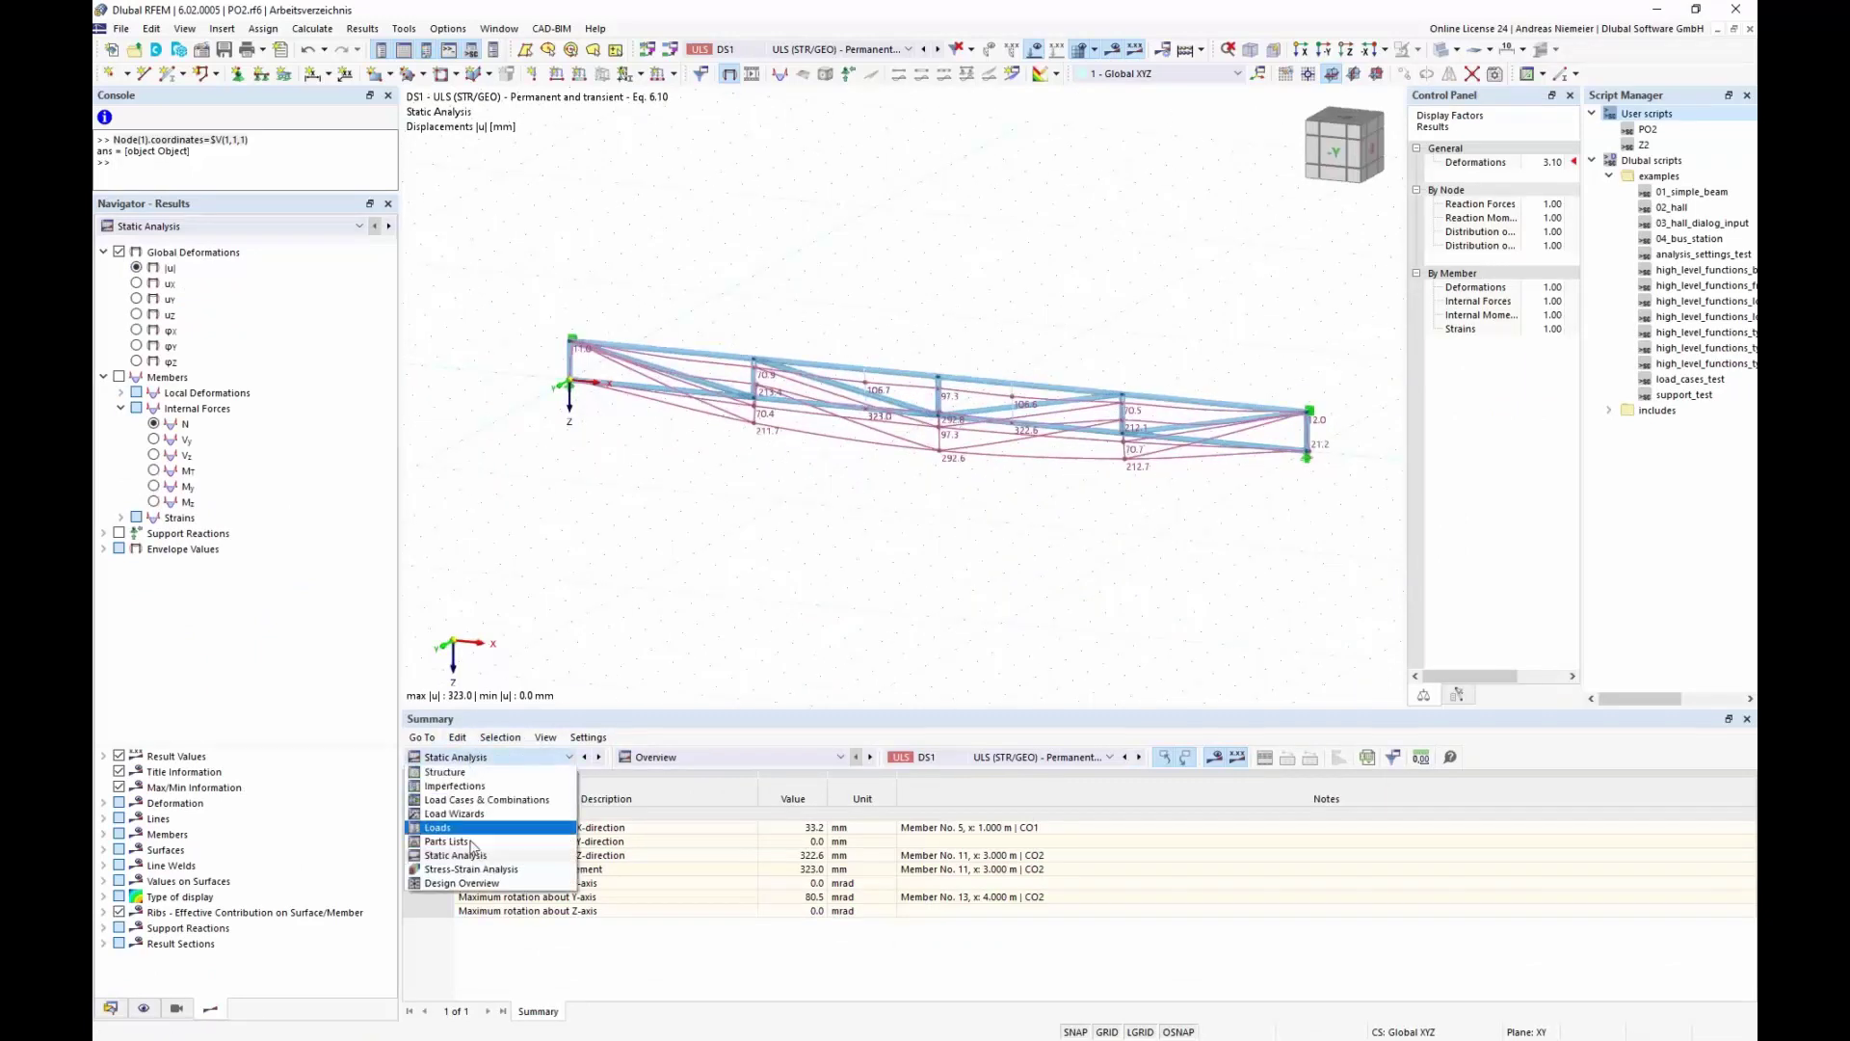
{"action": "left_click", "coordinate": [471, 869]}
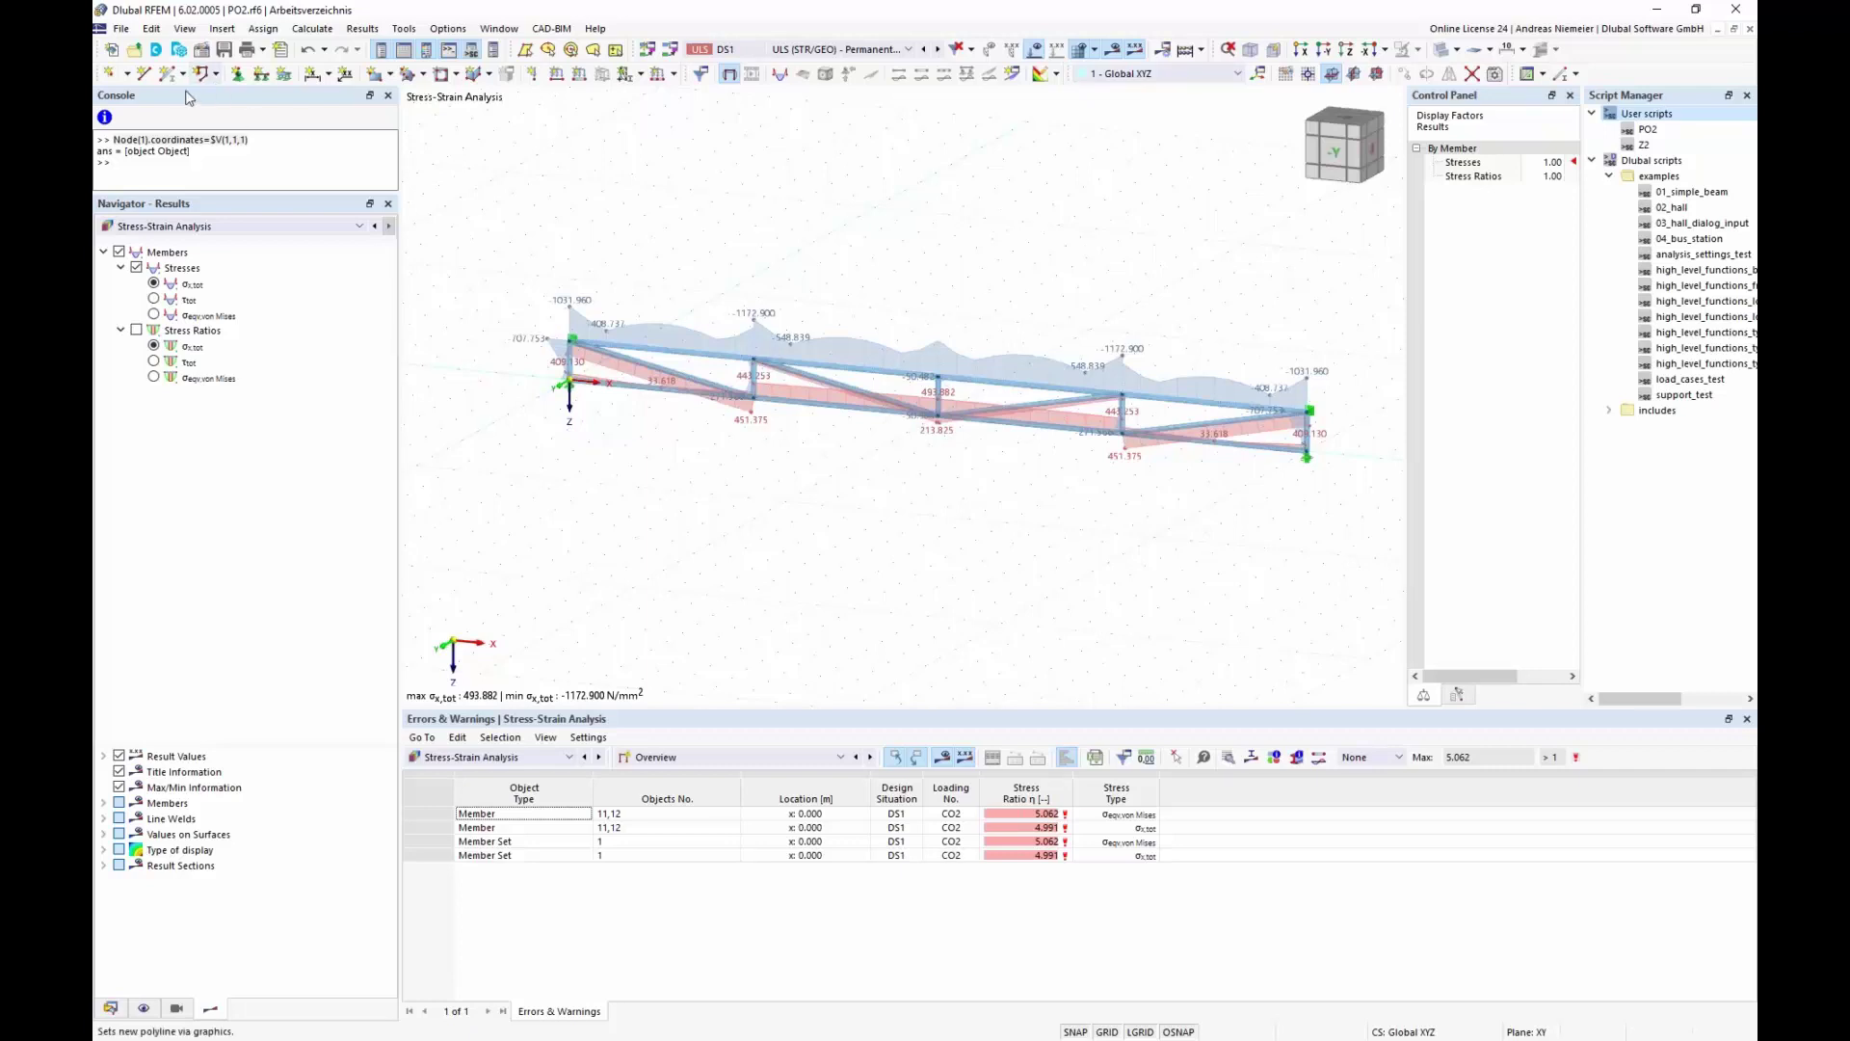
{"action": "left_click", "coordinate": [313, 28]}
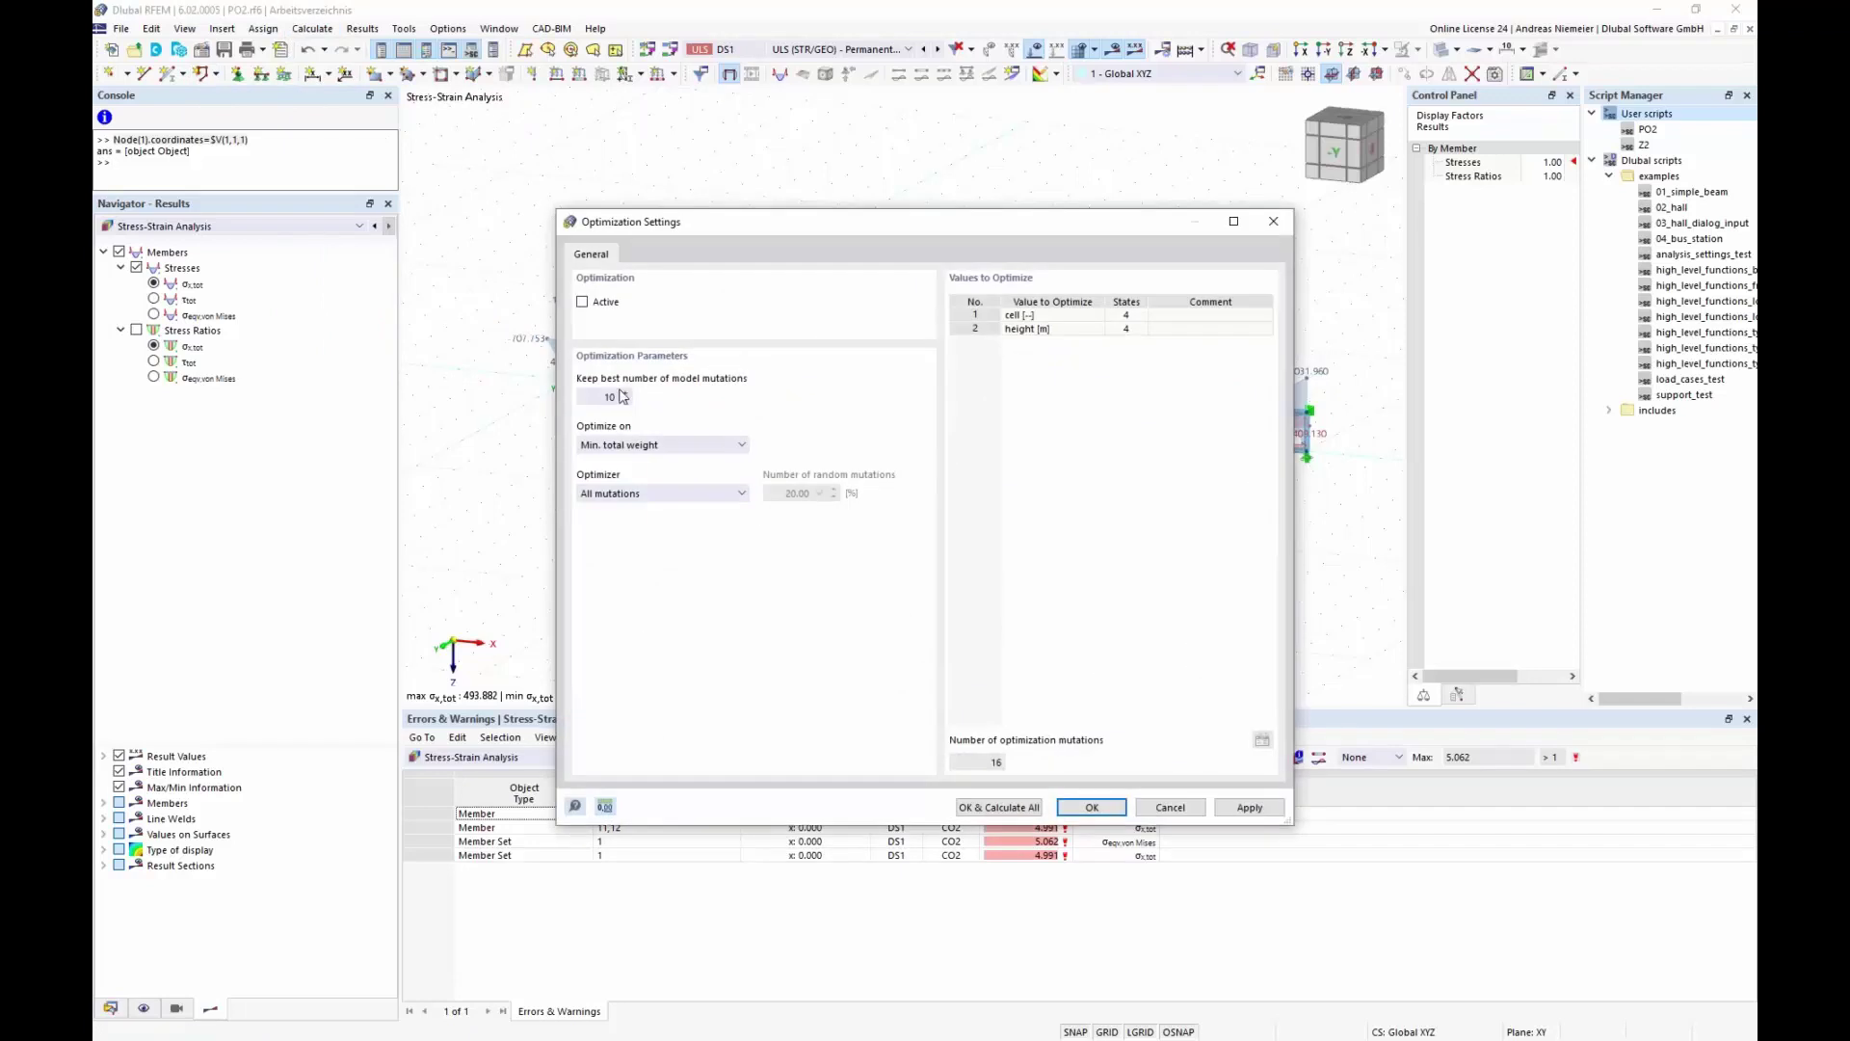
{"action": "left_click", "coordinate": [606, 302]}
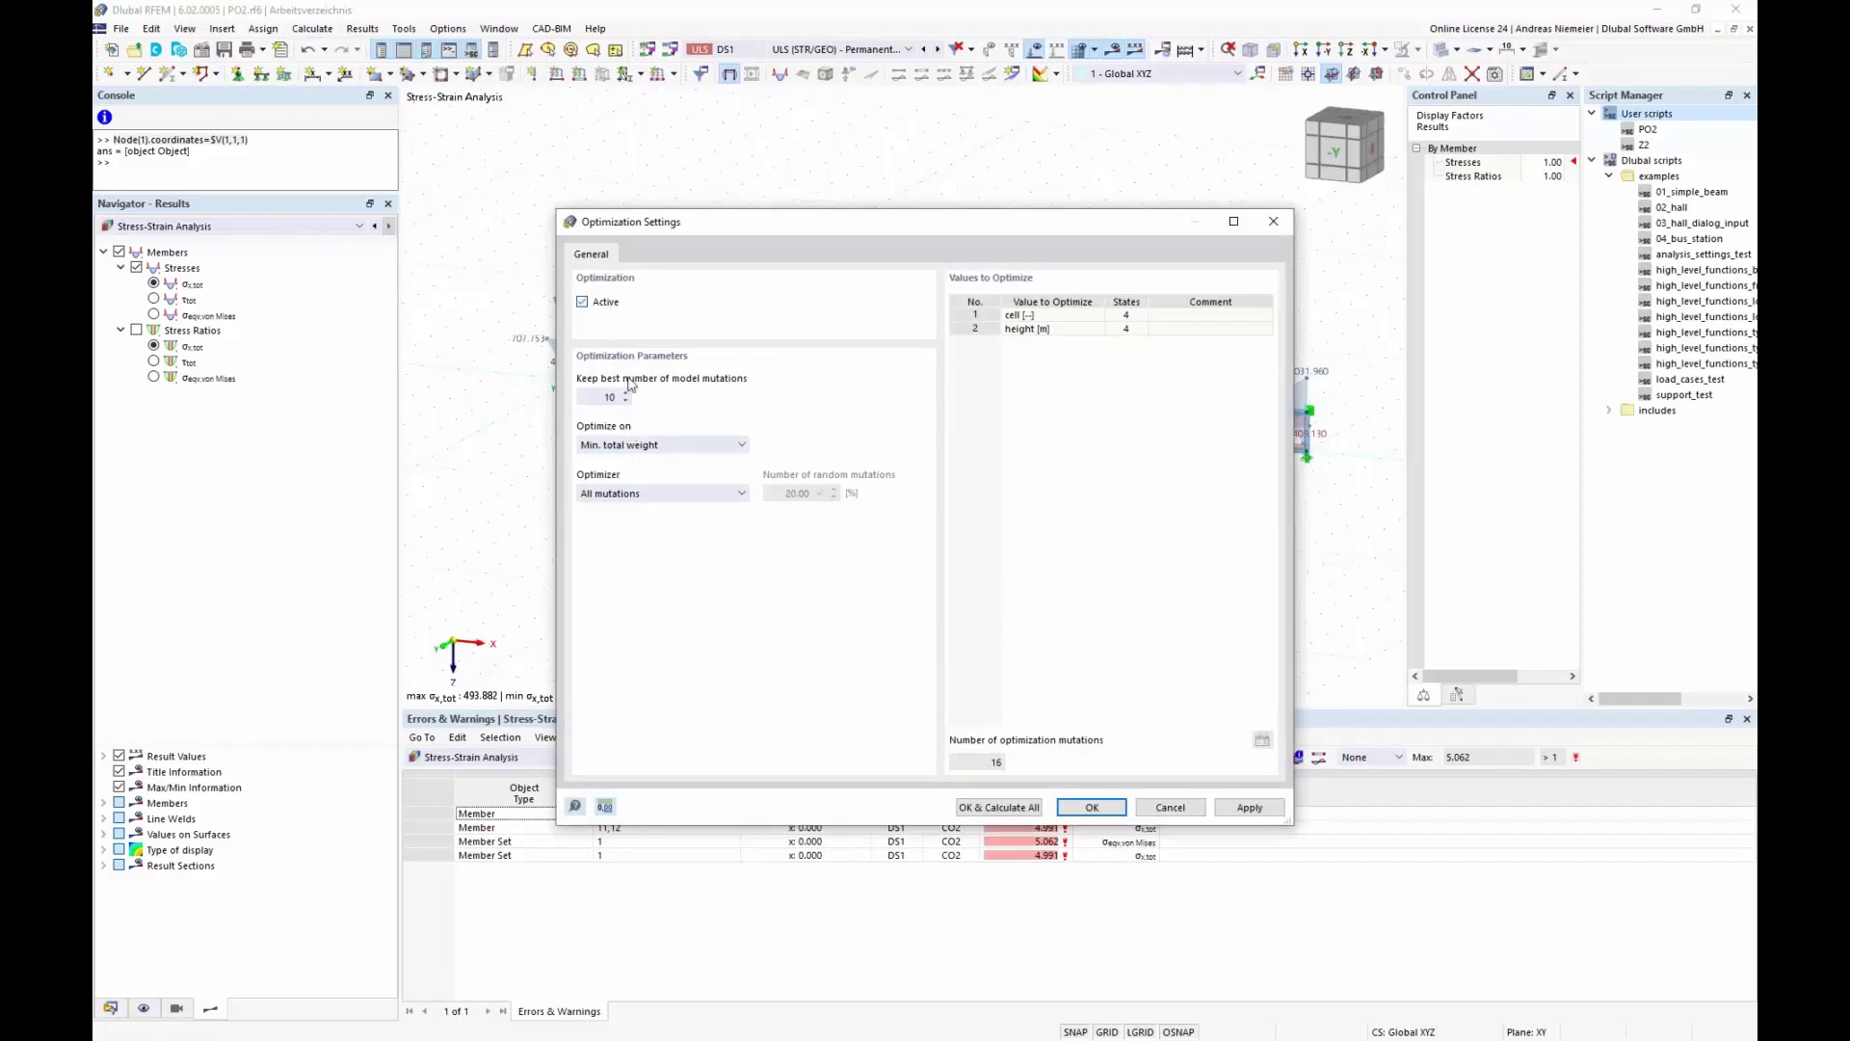
{"action": "left_click", "coordinate": [655, 445]}
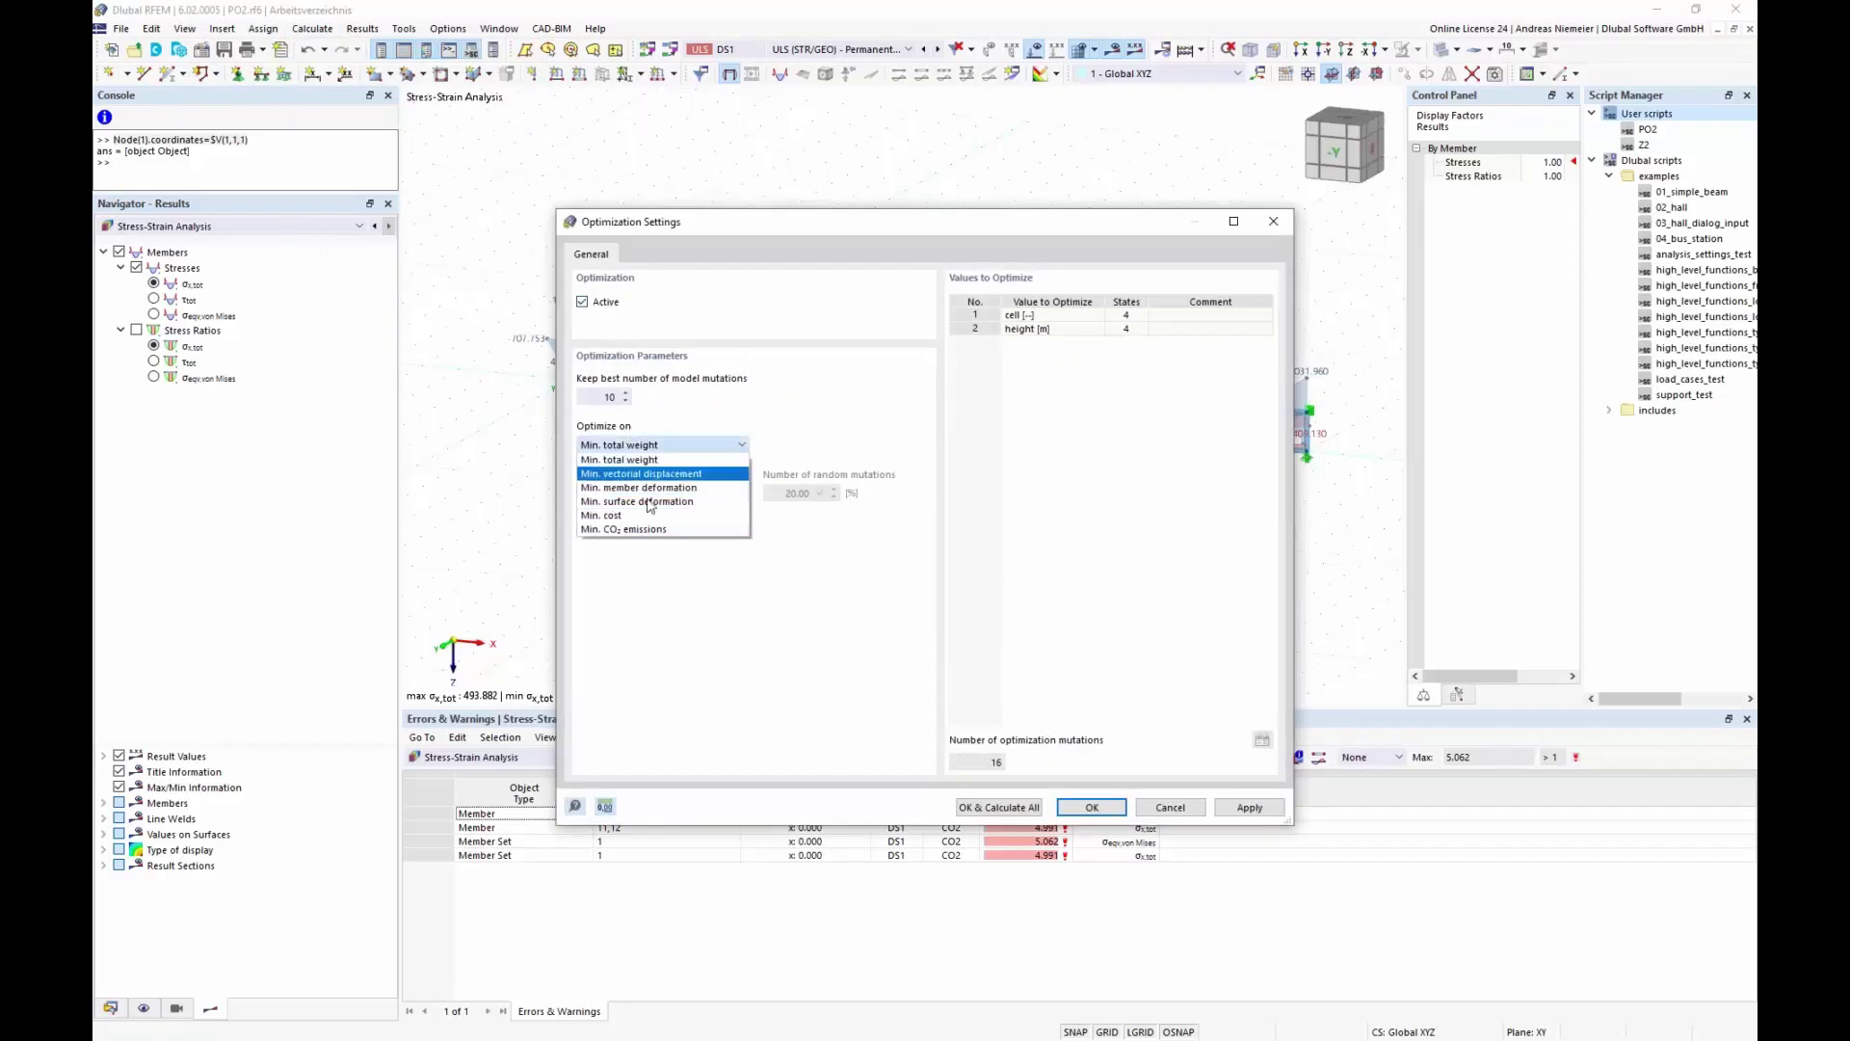
{"action": "left_click", "coordinate": [1010, 449]}
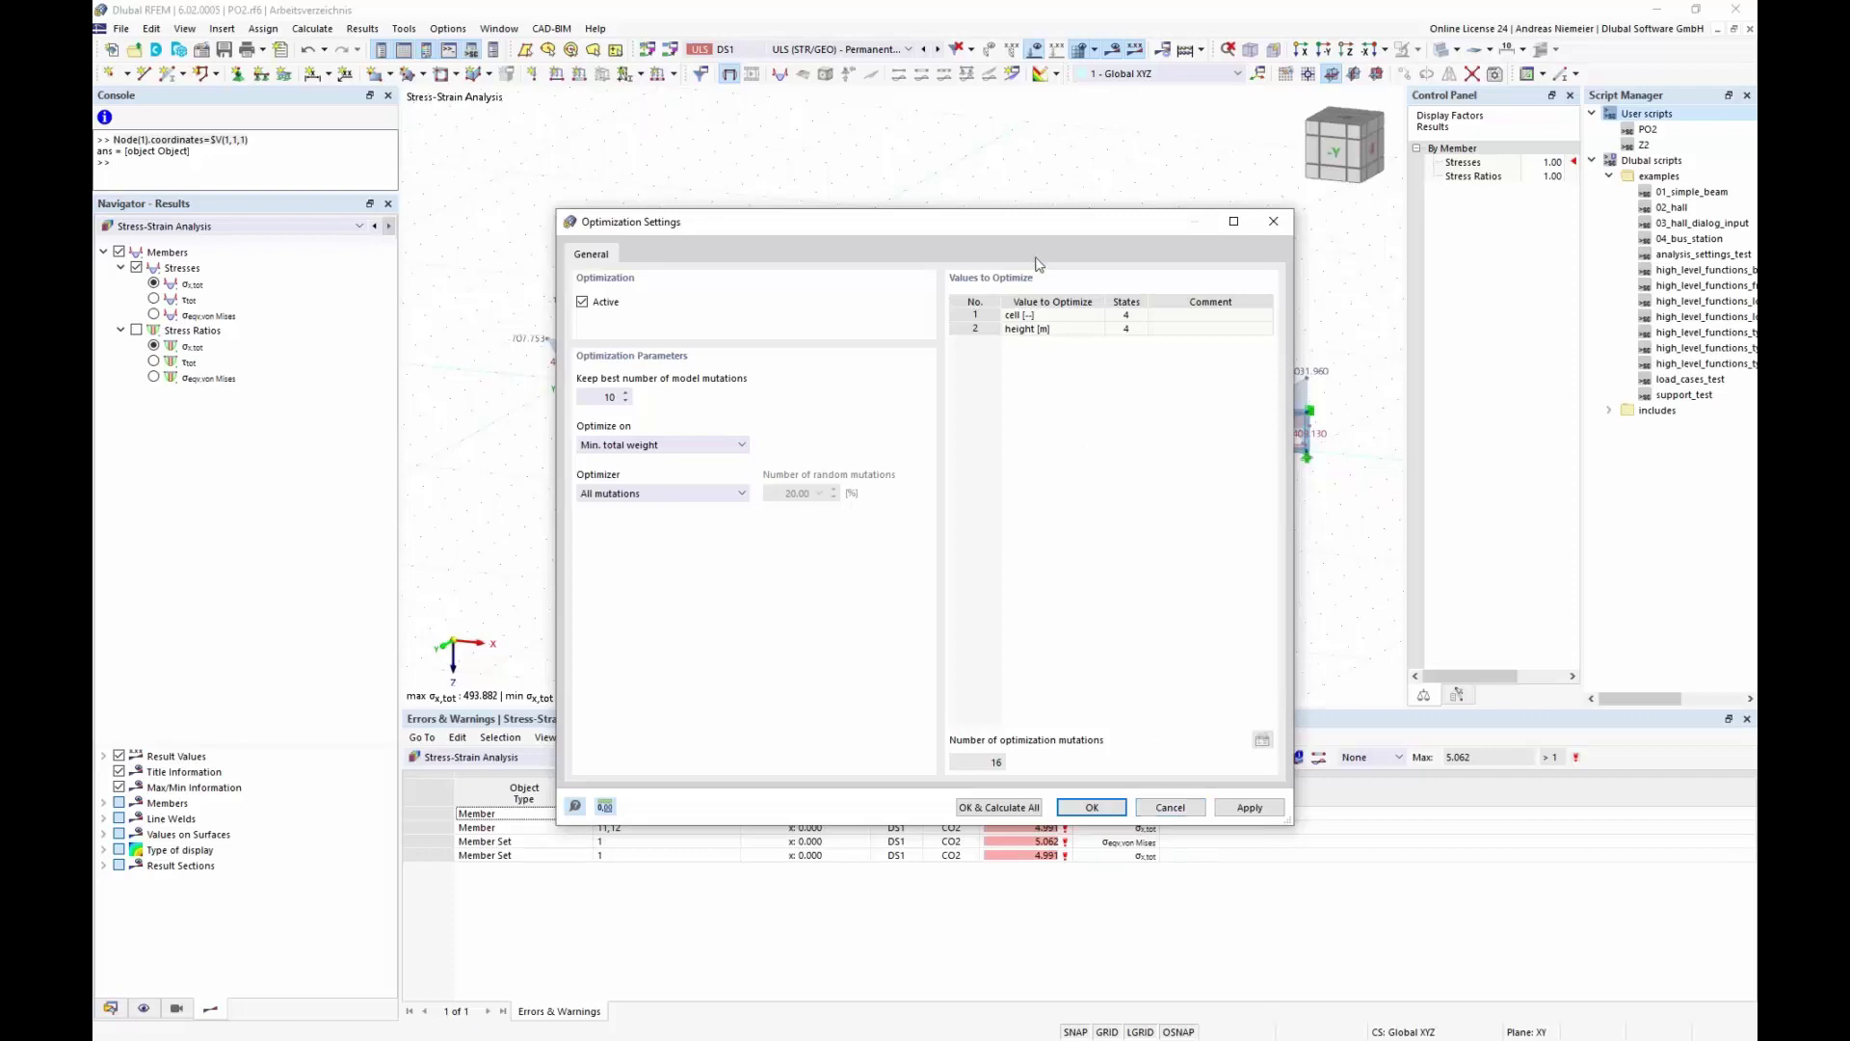
{"action": "left_click_drag", "start_coordinate": [819, 218], "coordinate": [636, 235]}
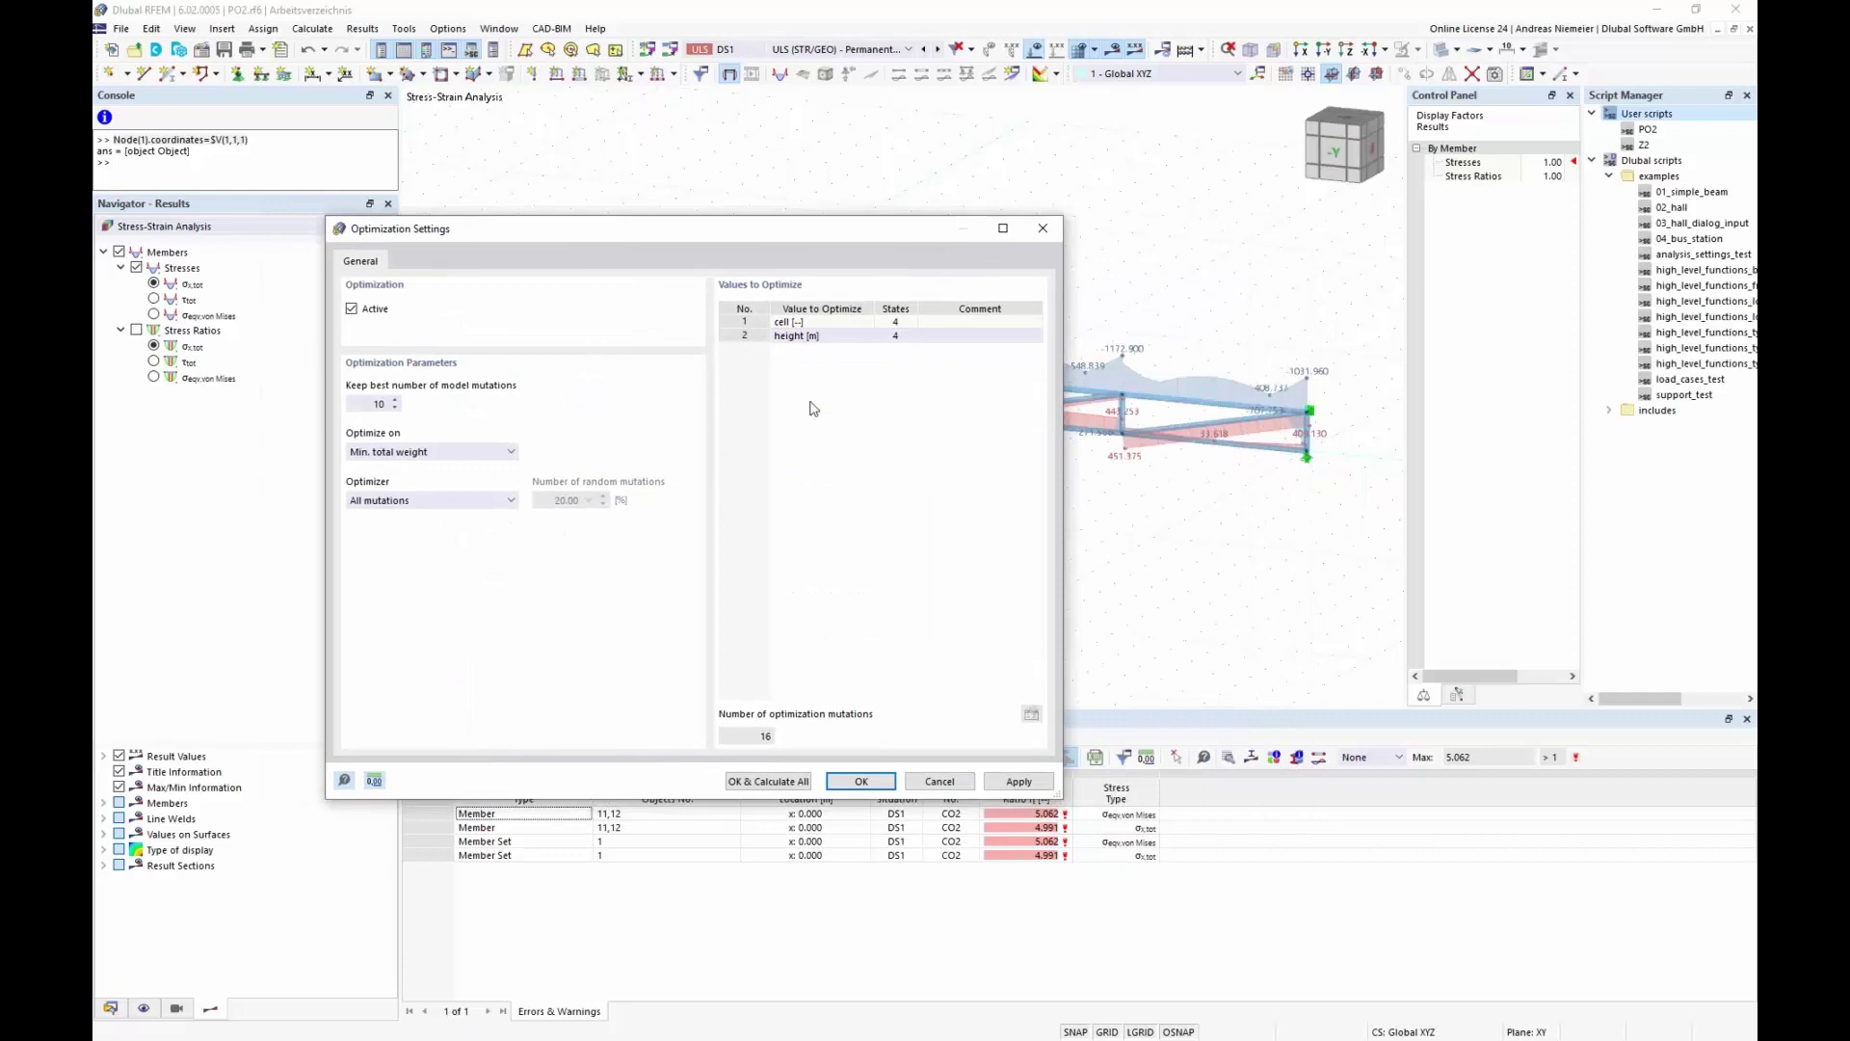
{"action": "left_click", "coordinate": [442, 452]}
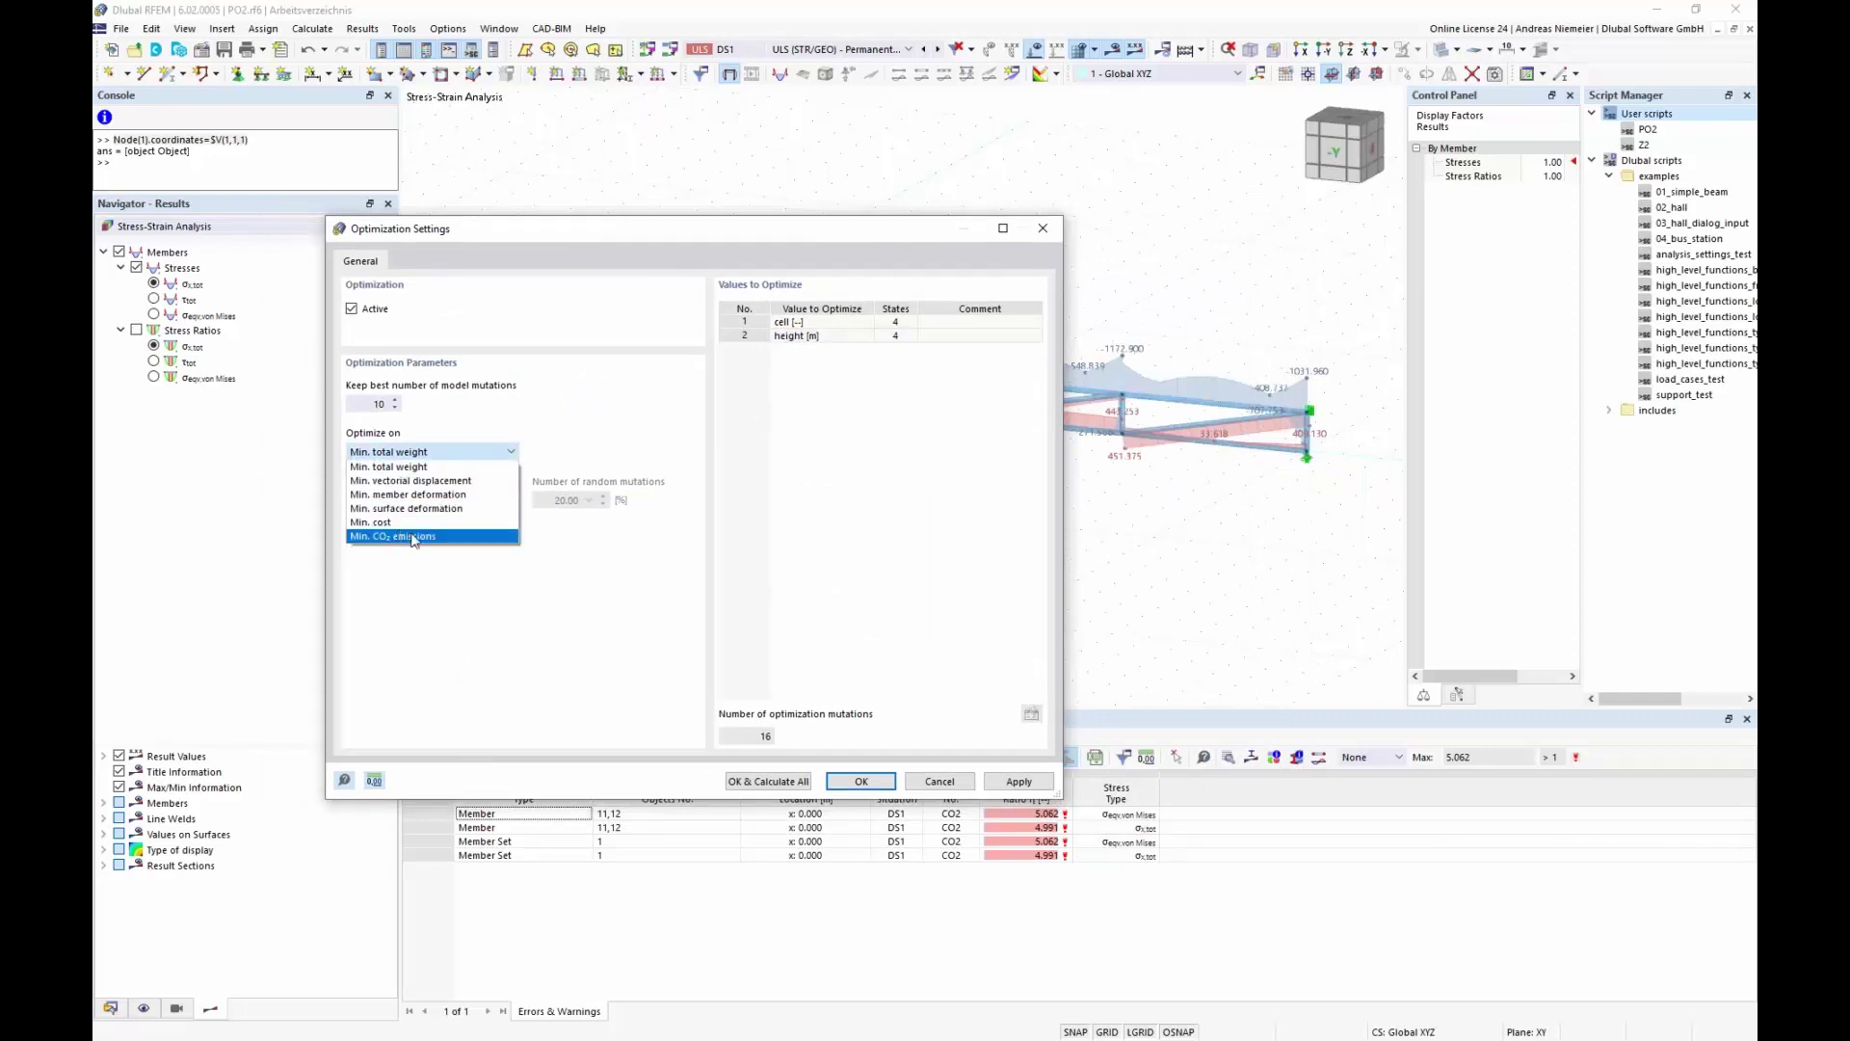
{"action": "left_click", "coordinate": [944, 783]}
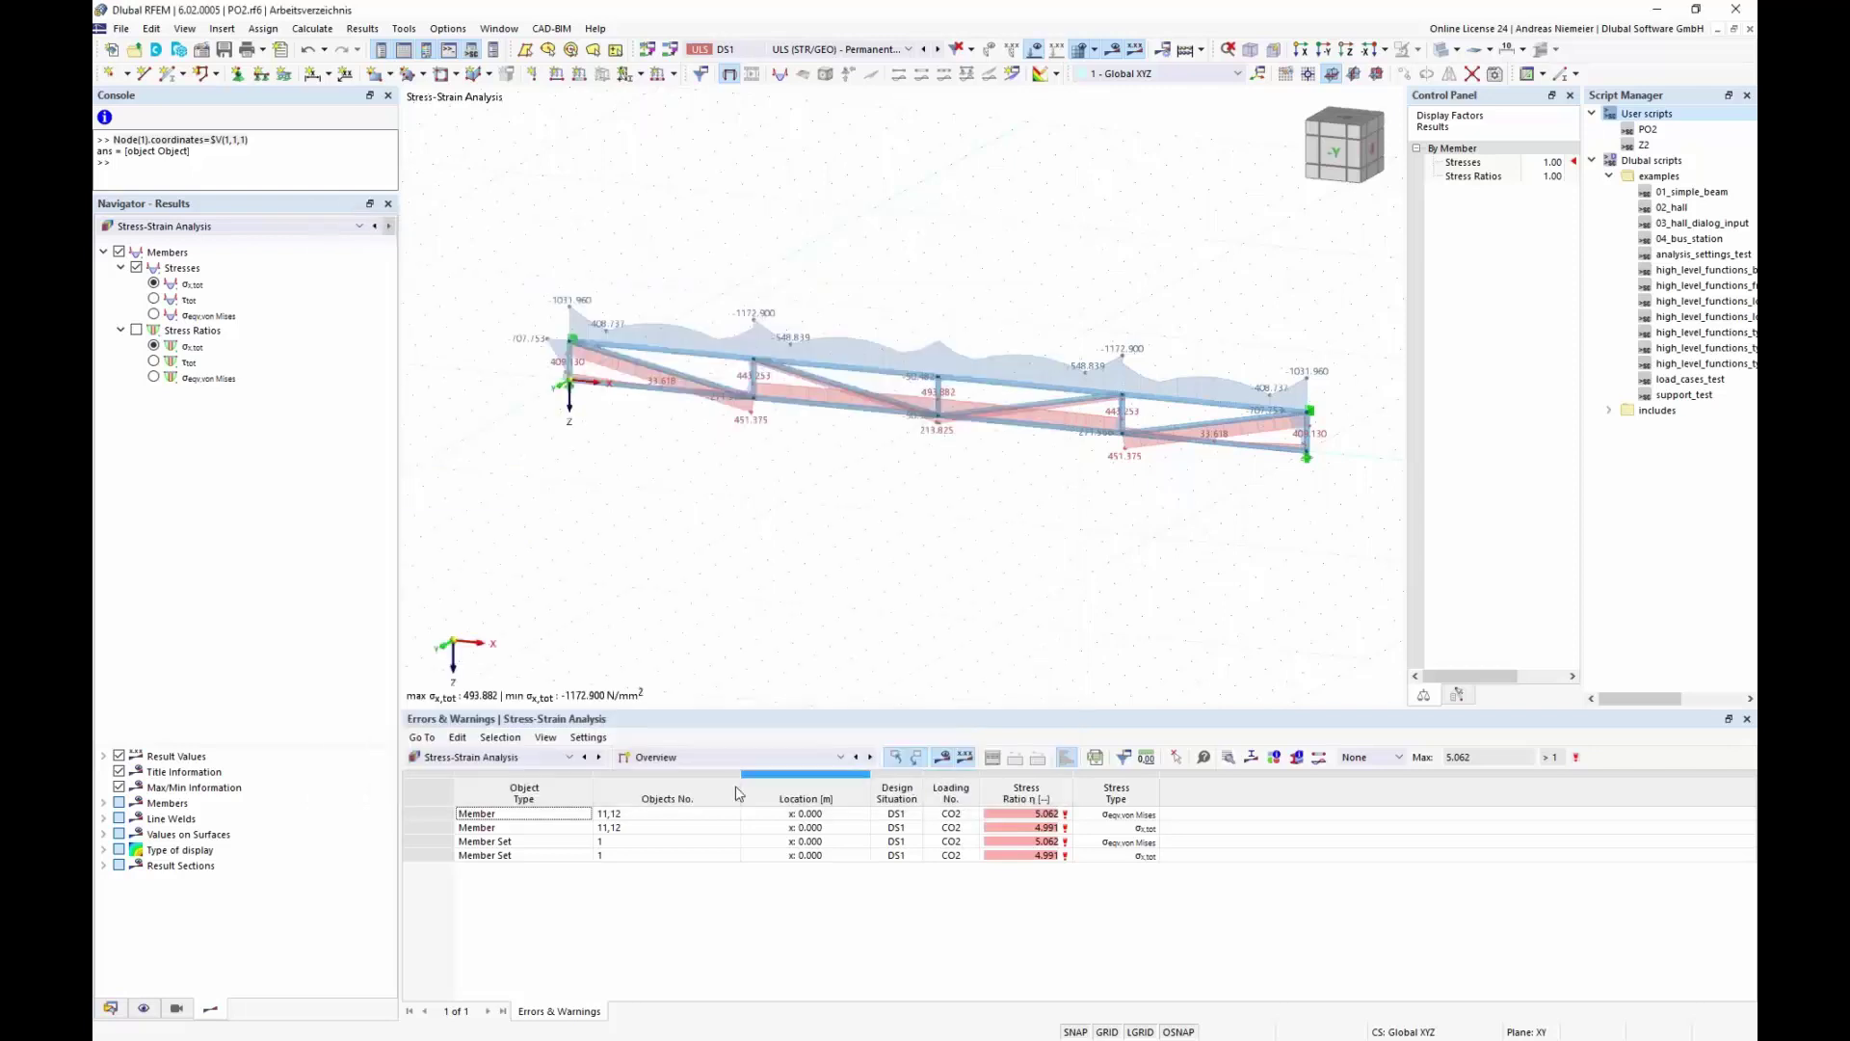
Enable optimization for the HEA 100 section
{"action": "left_click", "coordinate": [112, 1009]}
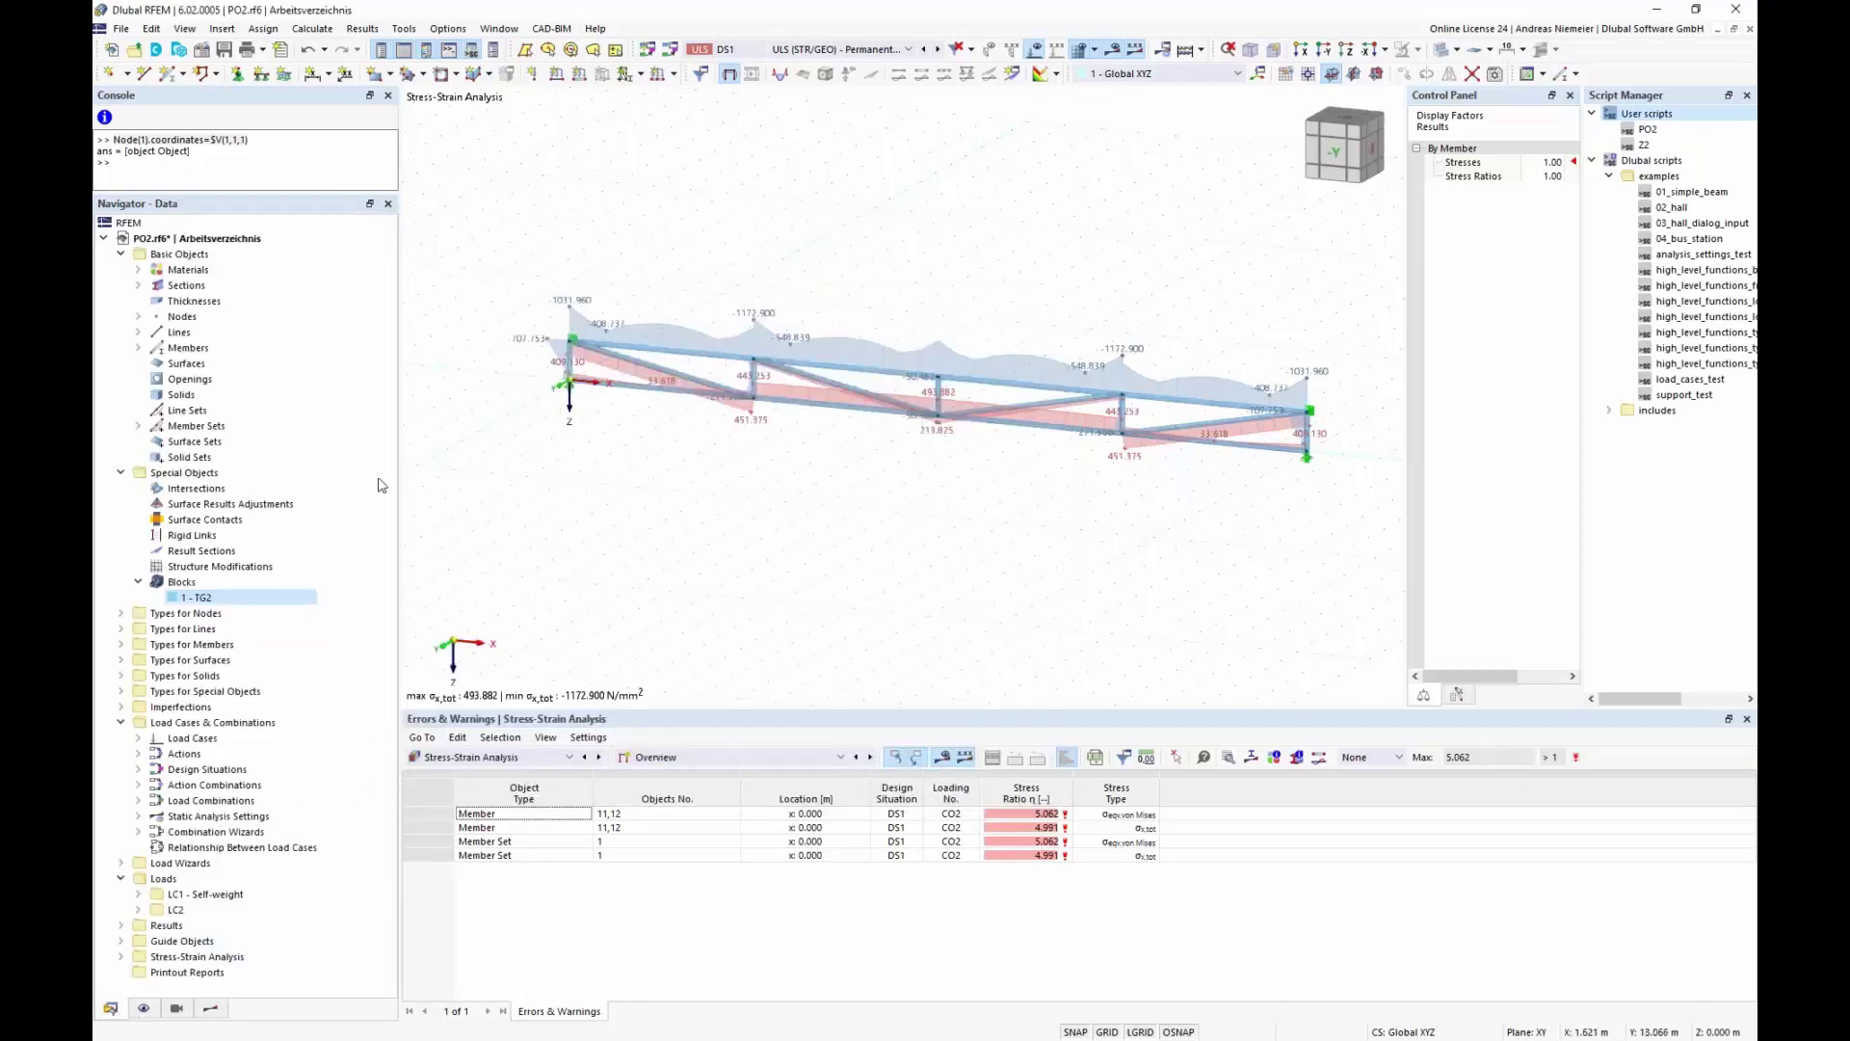
{"action": "left_click", "coordinate": [186, 285]}
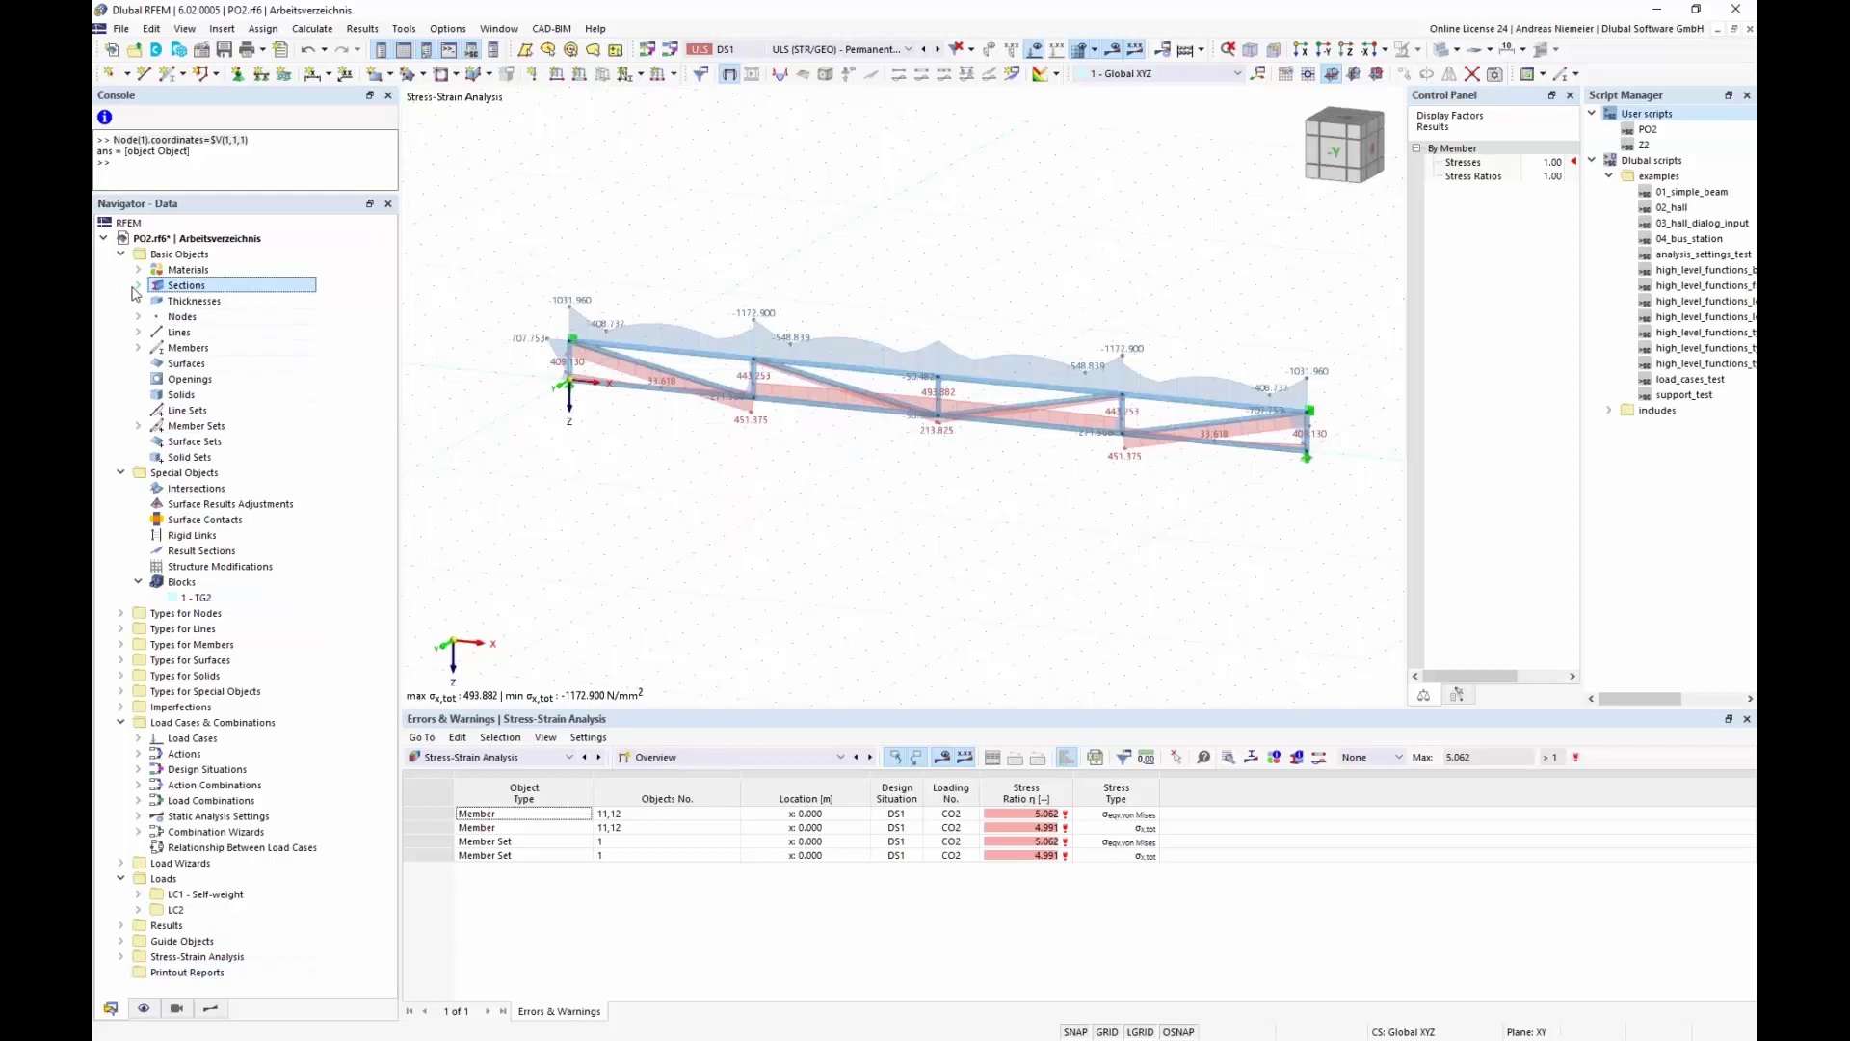
{"action": "left_click", "coordinate": [138, 285]}
{"action": "left_click", "coordinate": [185, 301]}
{"action": "double_click", "coordinate": [185, 302]}
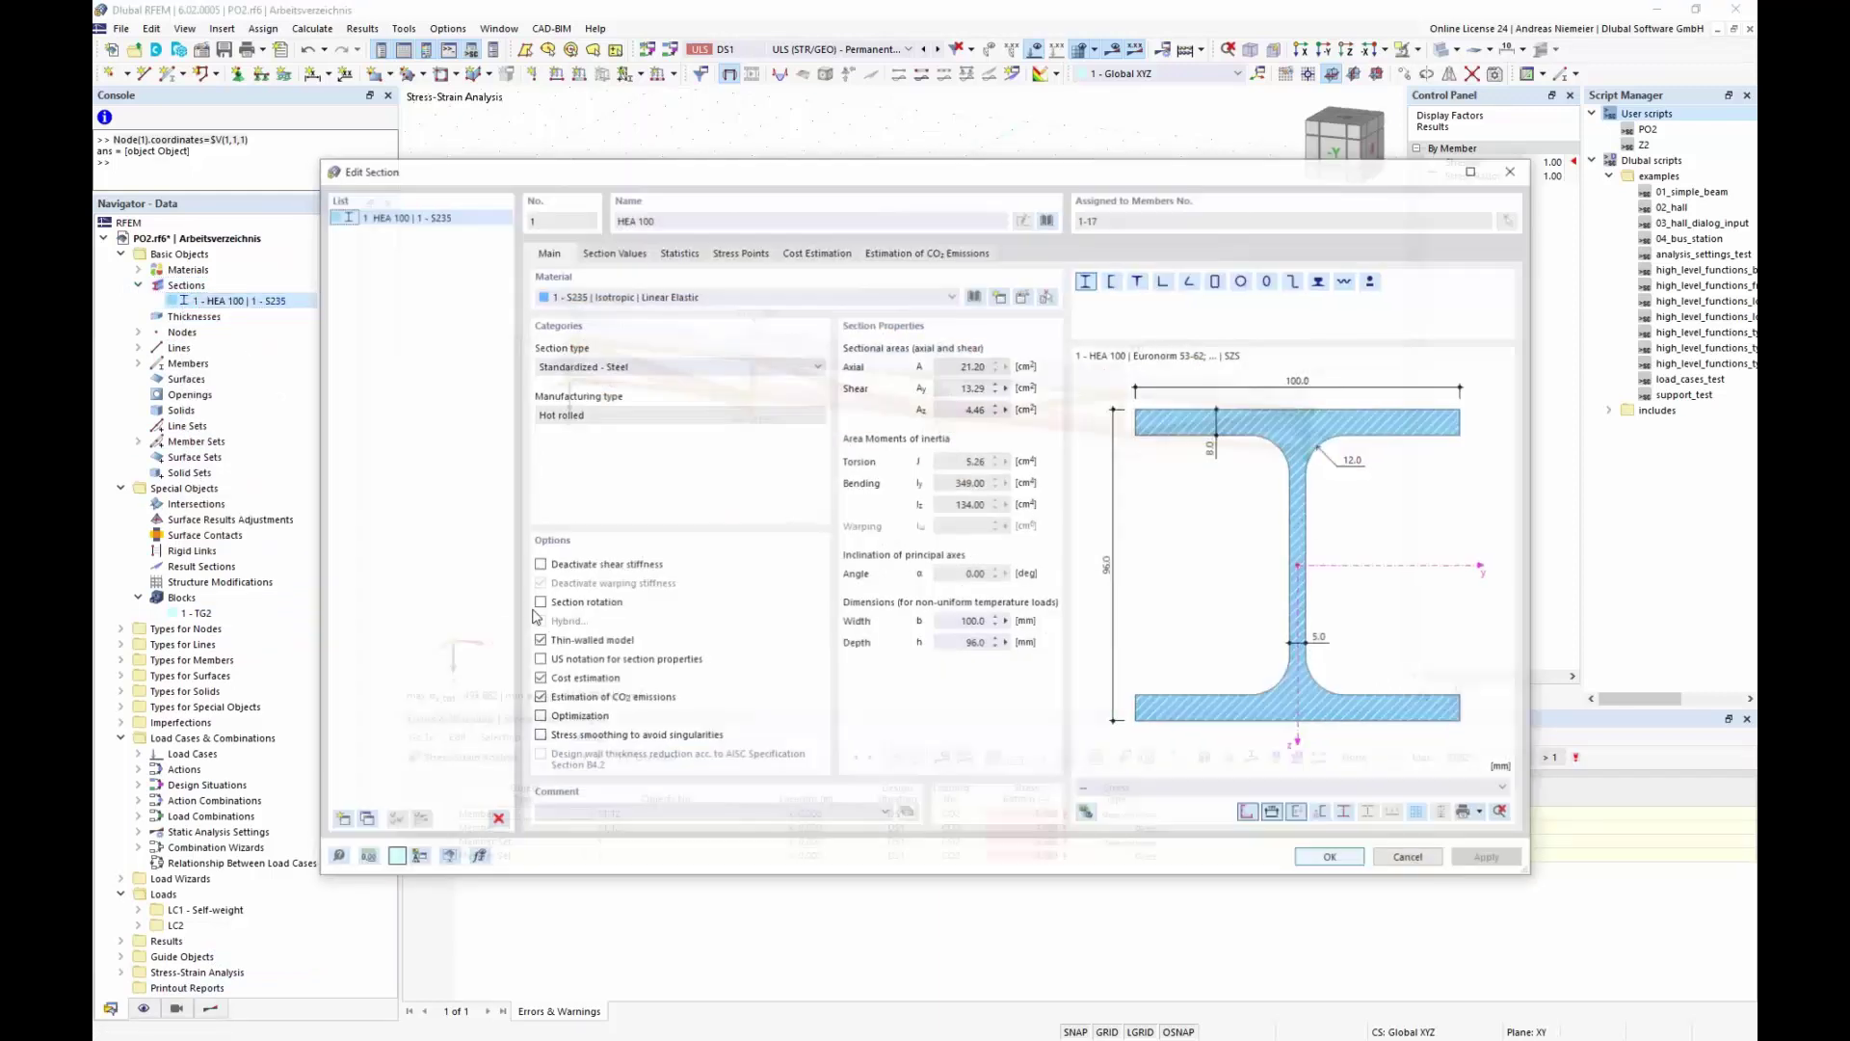
{"action": "left_click", "coordinate": [538, 718]}
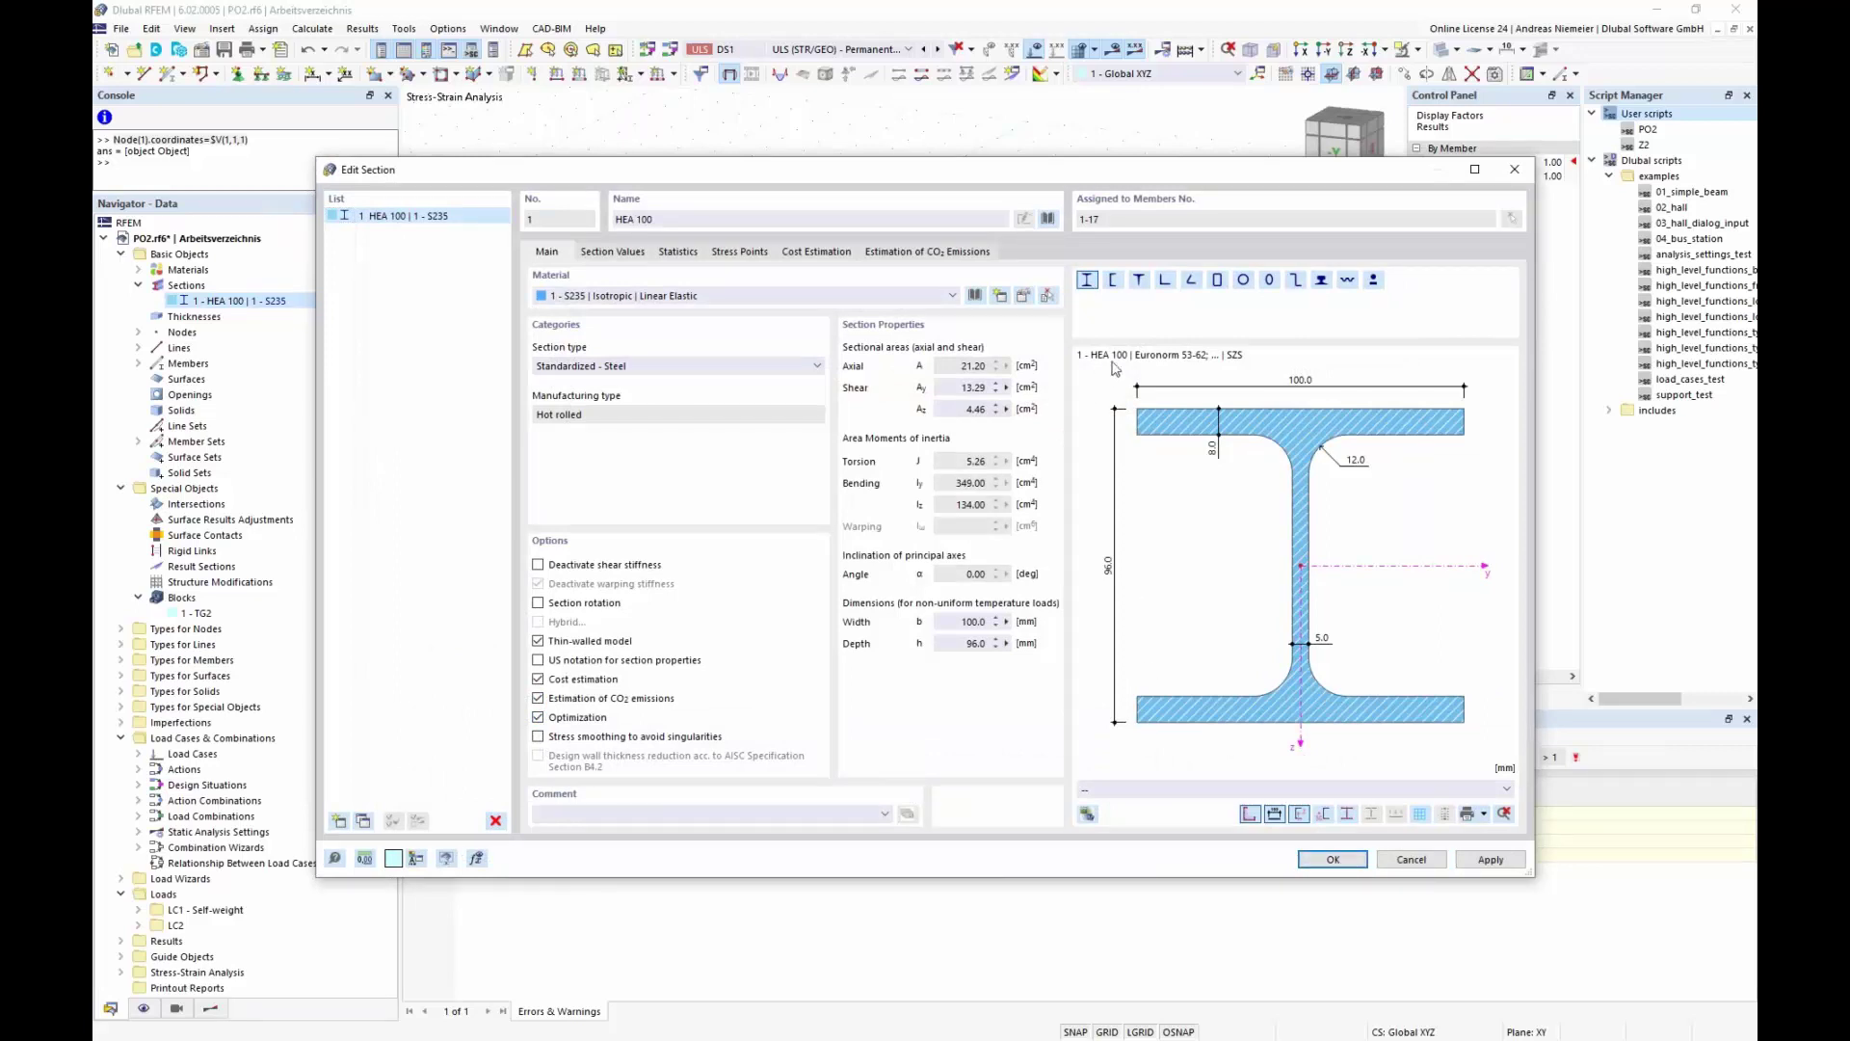
{"action": "left_click", "coordinate": [1333, 859]}
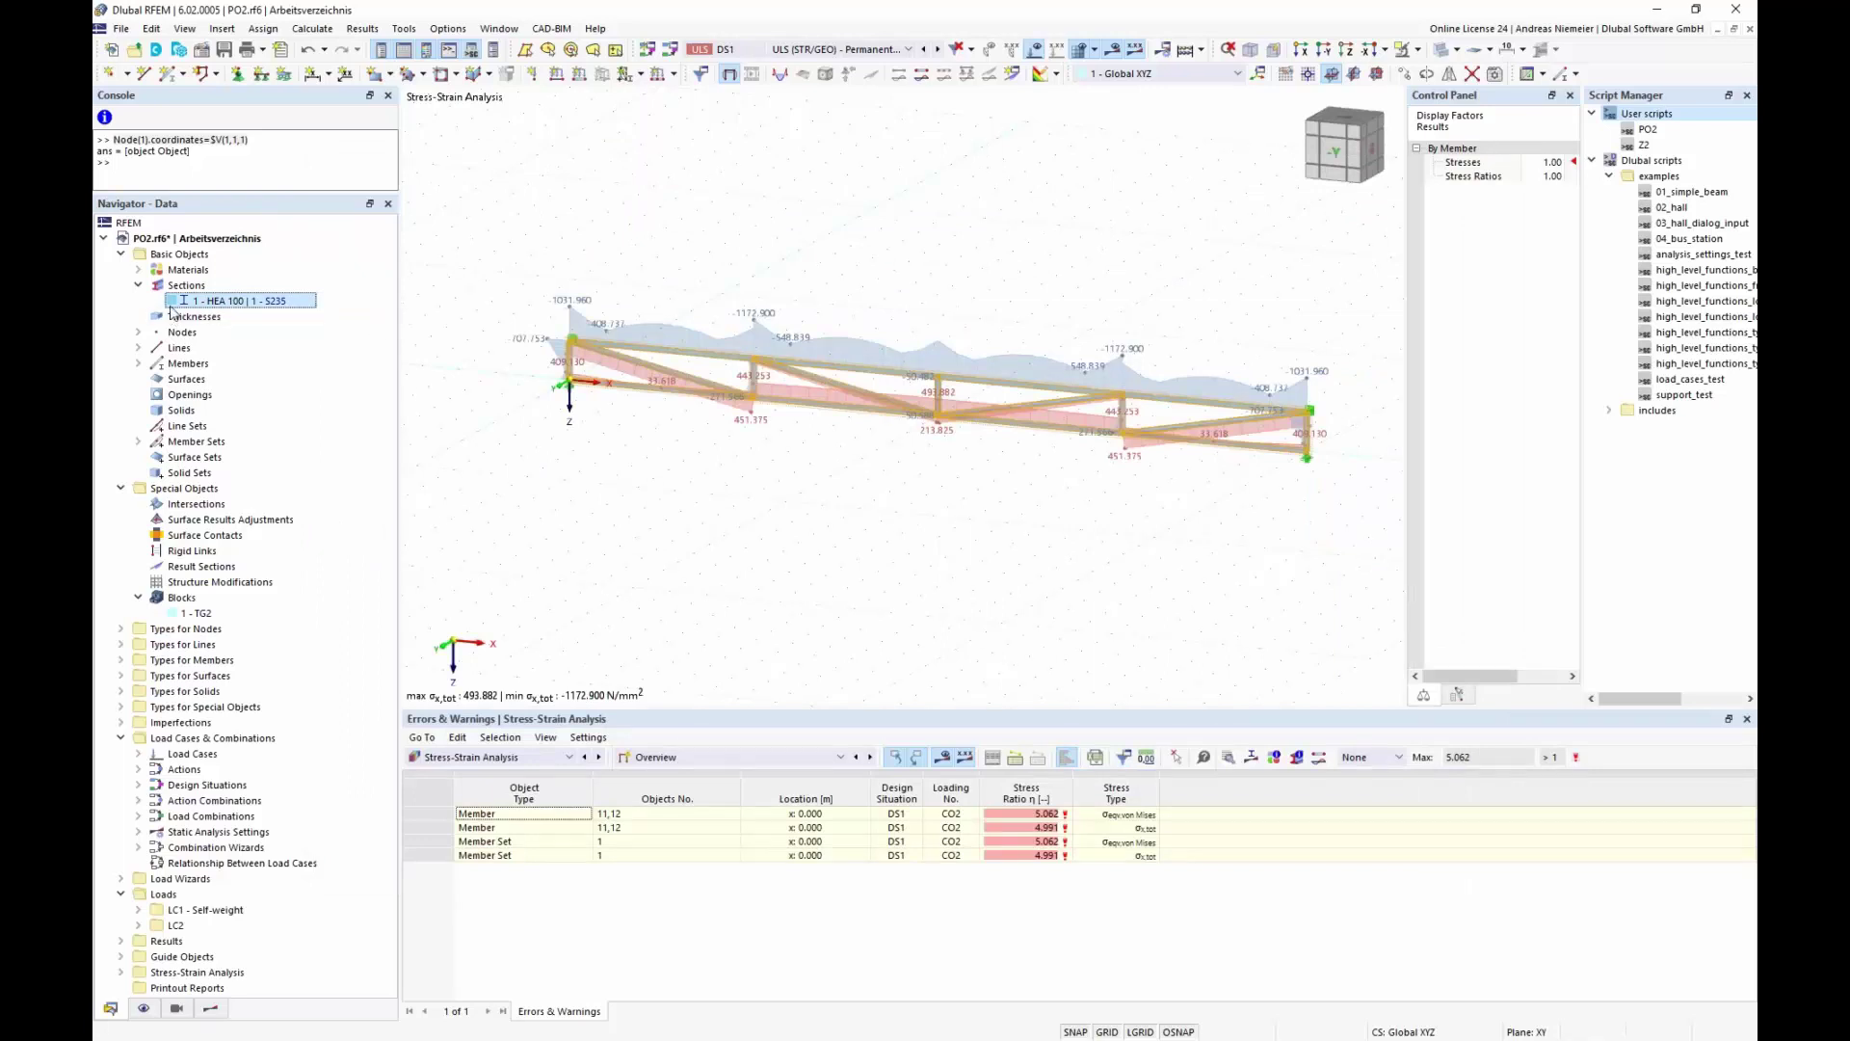
Enable cost estimation and disable the estimation of CO2 emissions for the S235 material
{"action": "left_click", "coordinate": [188, 269]}
{"action": "left_click", "coordinate": [138, 270]}
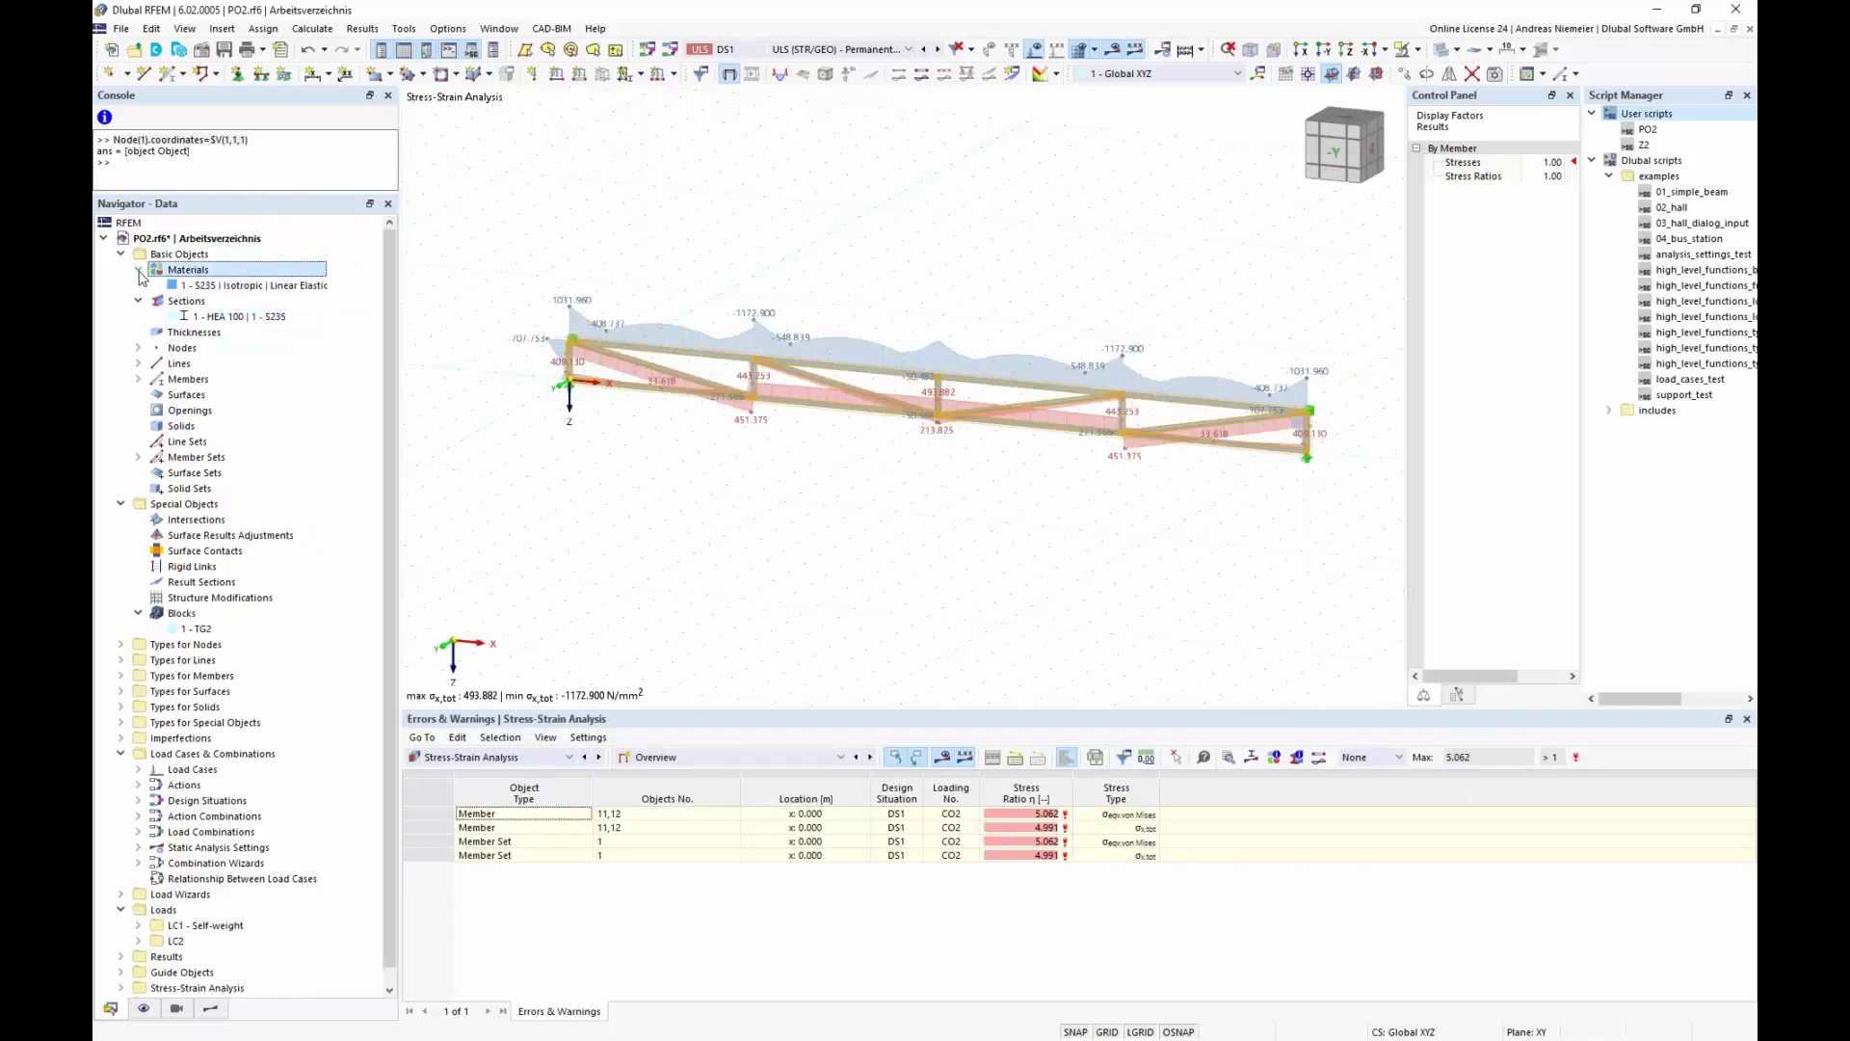
{"action": "right_click", "coordinate": [192, 271]}
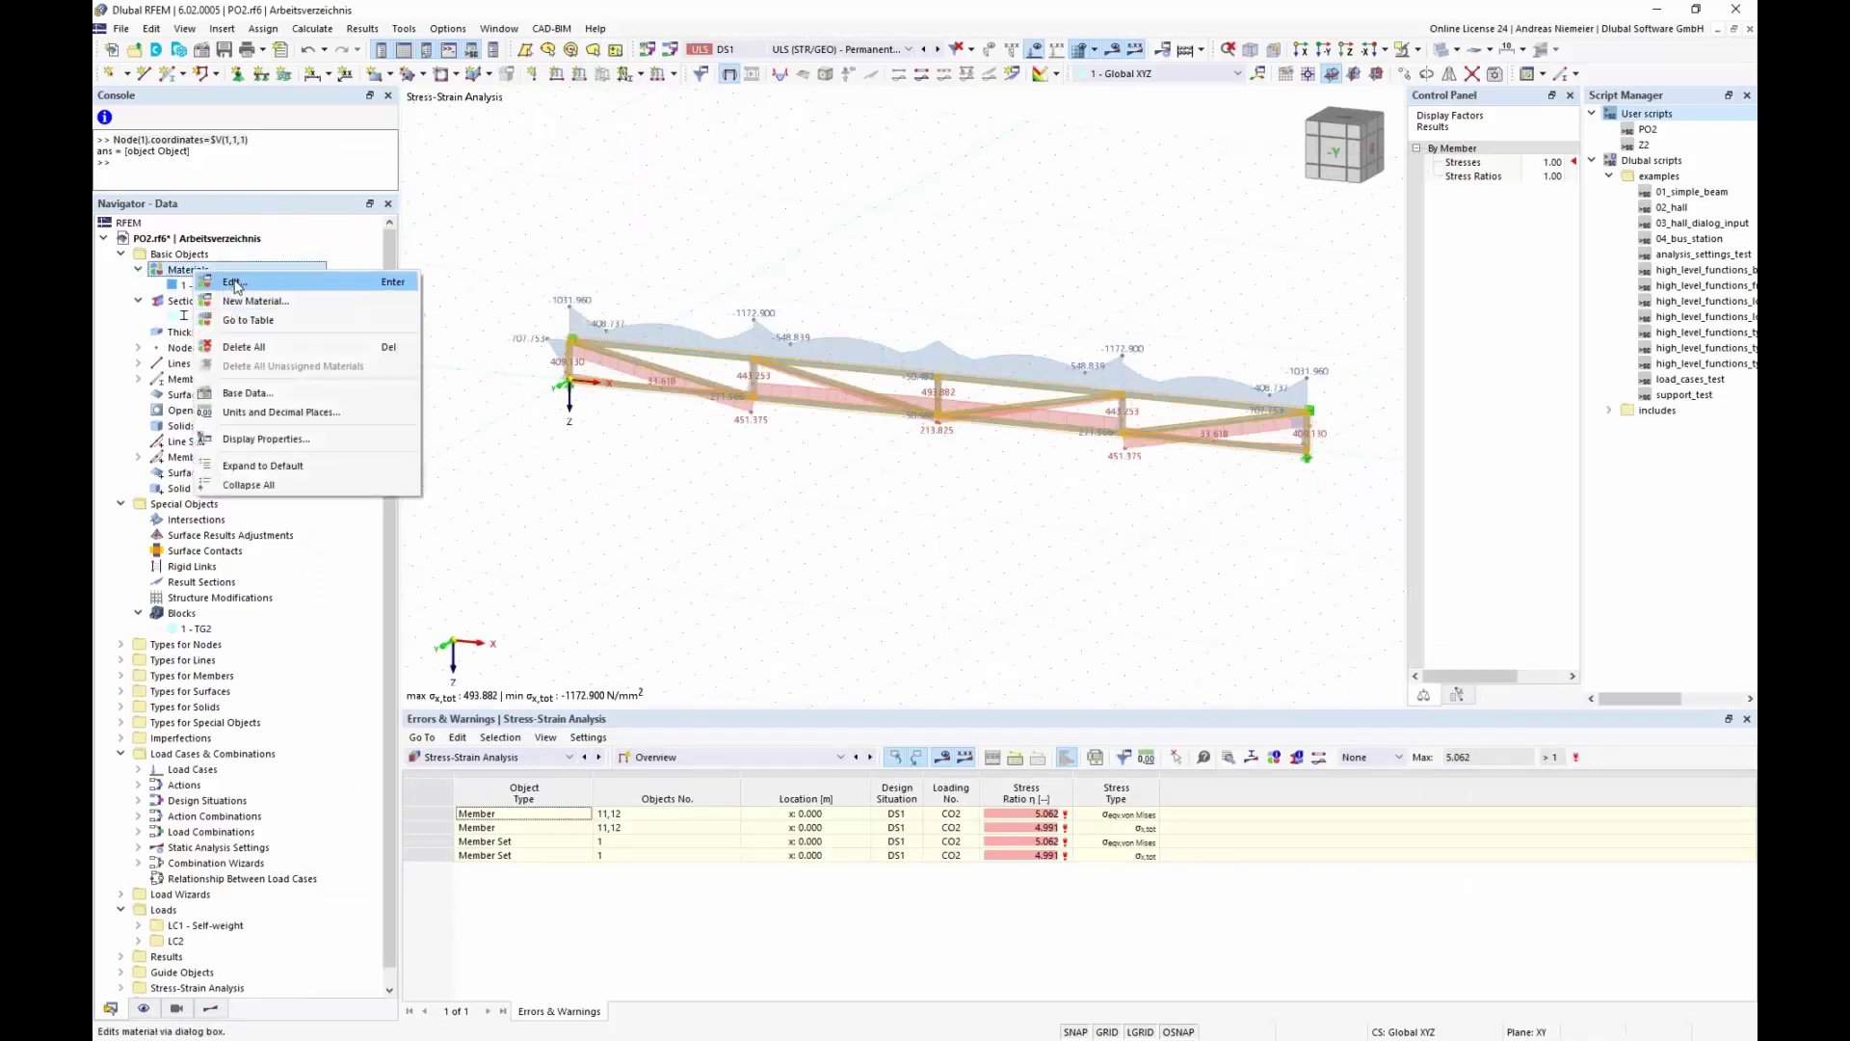
{"action": "left_click", "coordinate": [234, 283]}
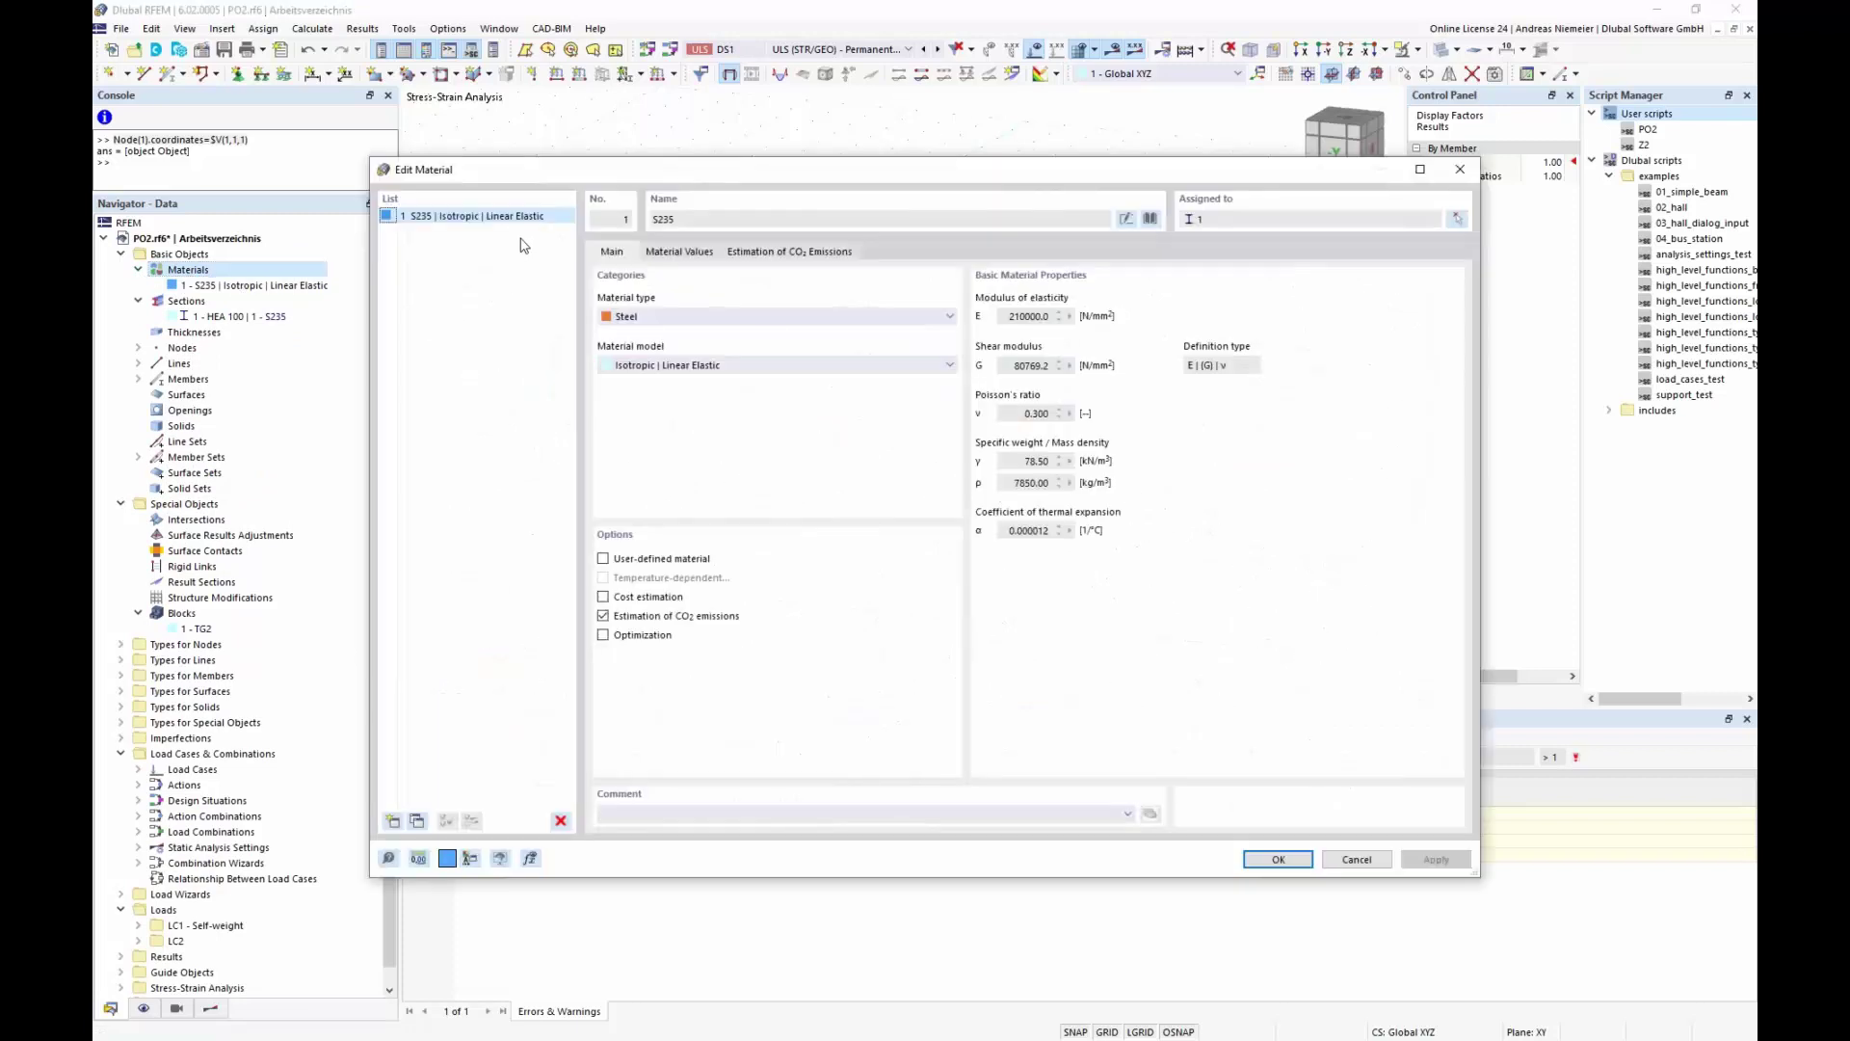
{"action": "left_click", "coordinate": [605, 598]}
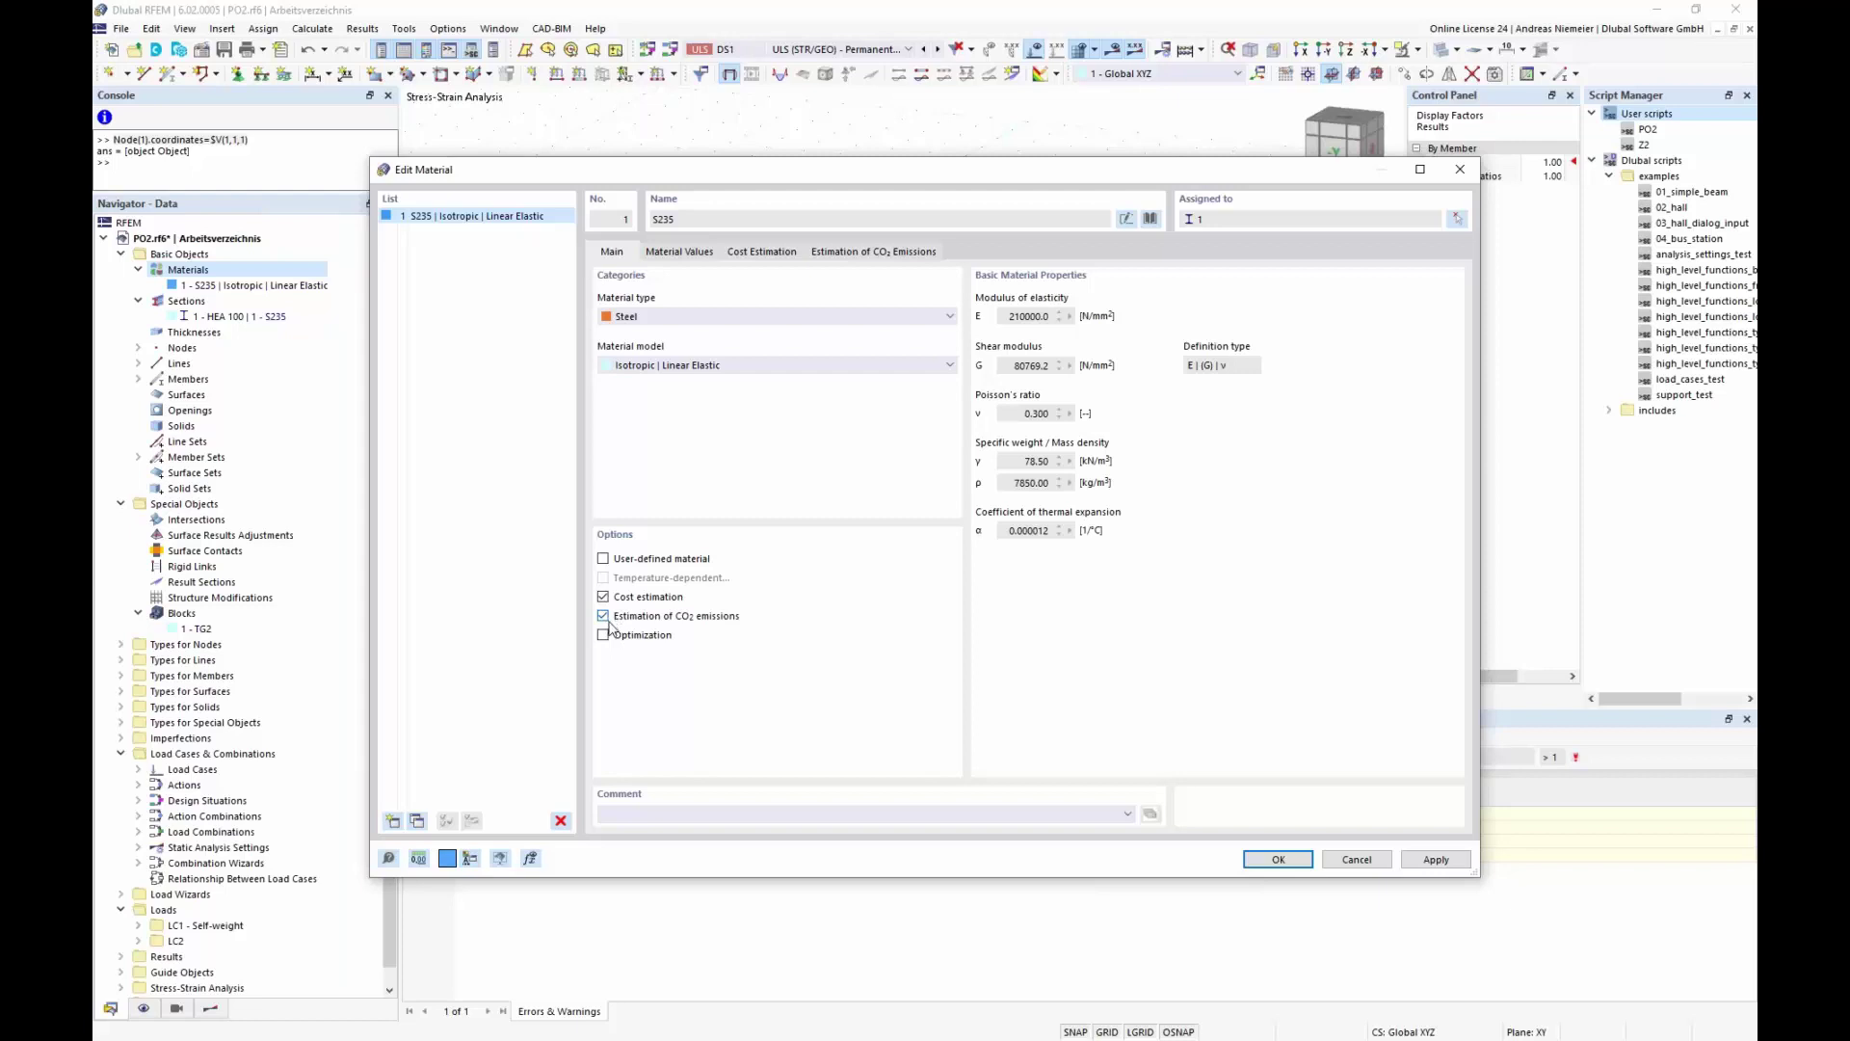
{"action": "left_click", "coordinate": [603, 616]}
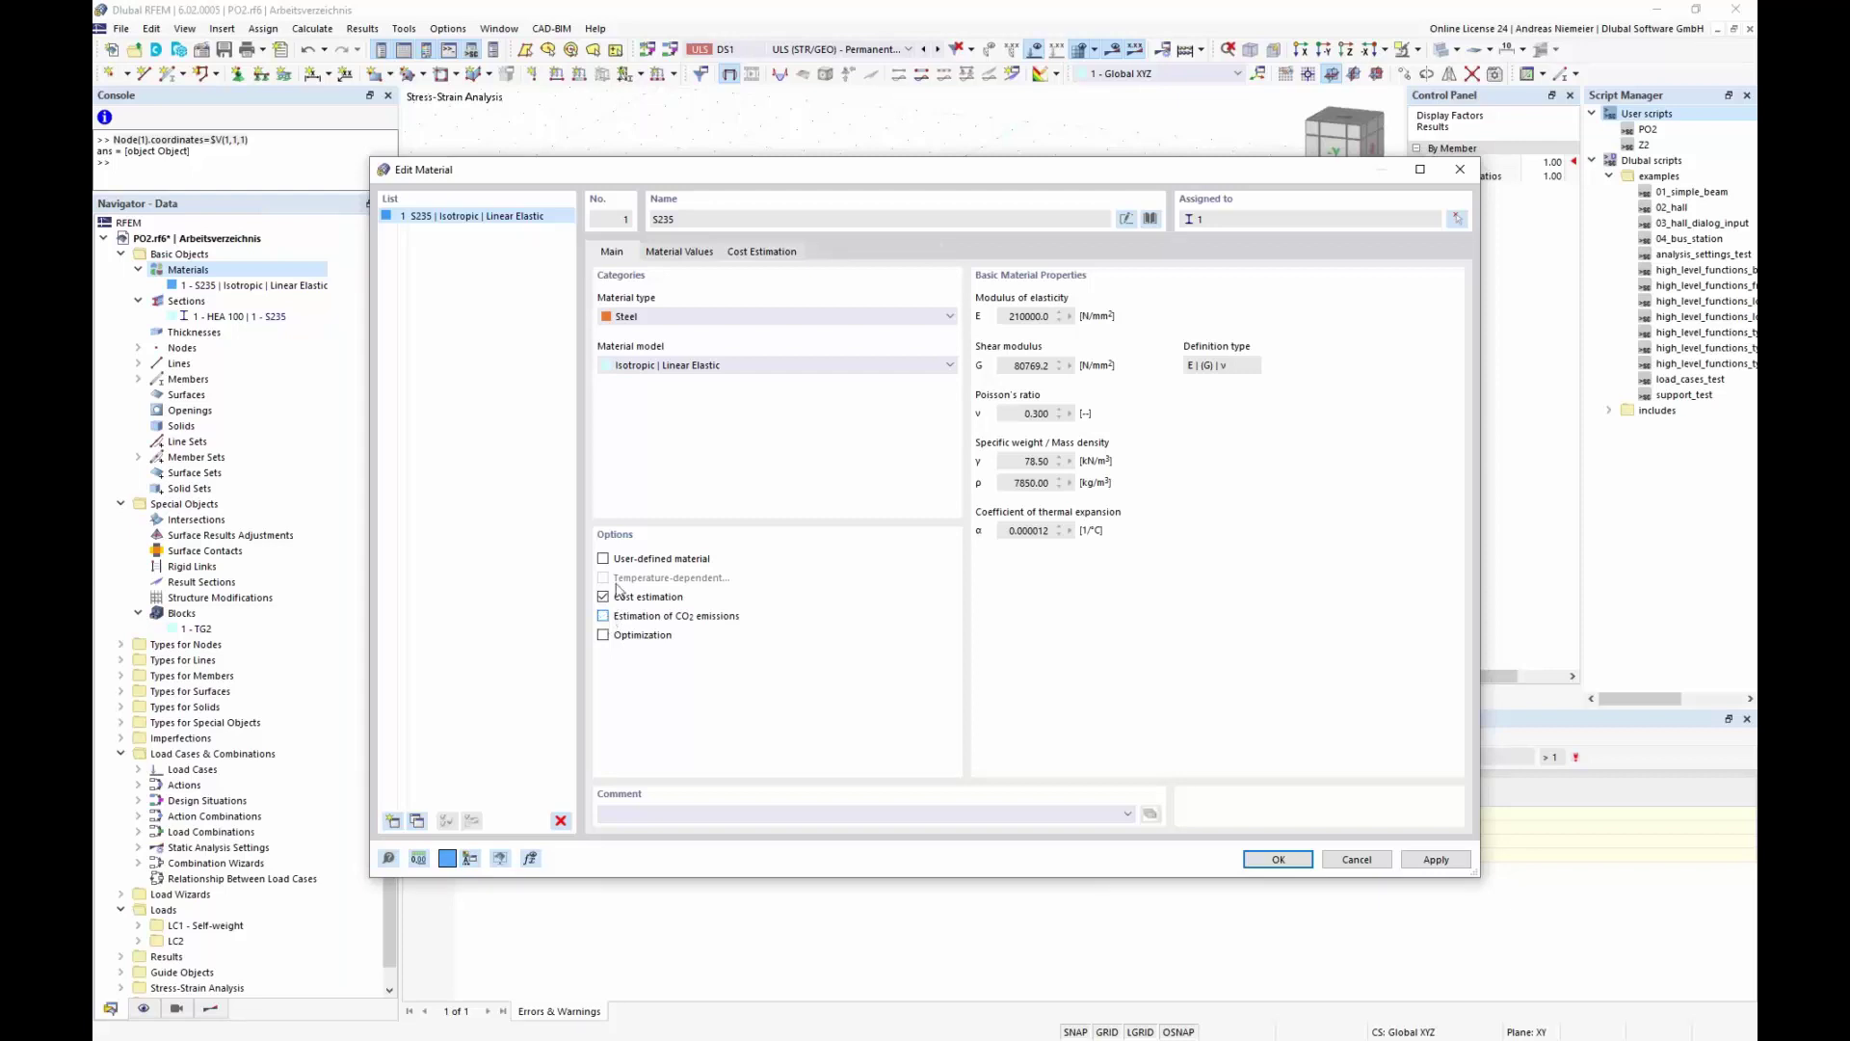
Limit the S235 cost estimation to member weight at a unit cost of 1600 €/t, excluding surface and solid weights
{"action": "left_click", "coordinate": [761, 253]}
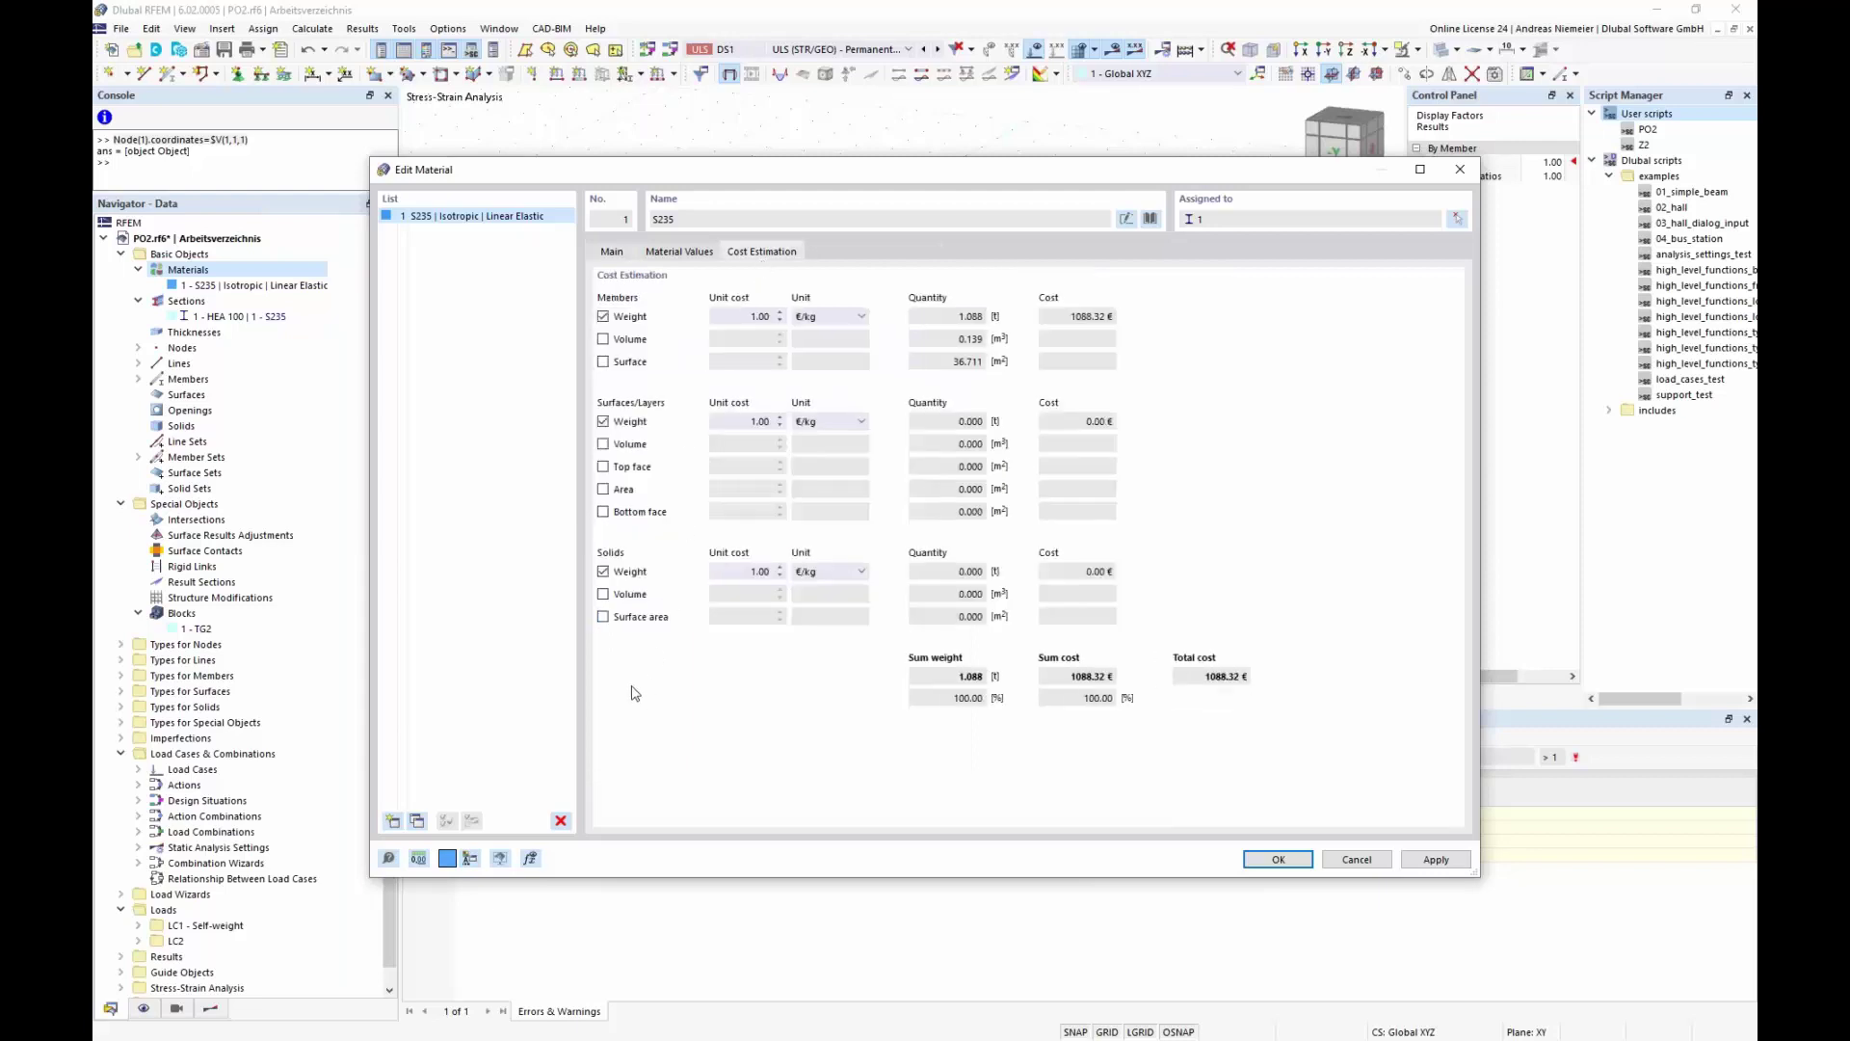
{"action": "left_click", "coordinate": [603, 571]}
{"action": "left_click", "coordinate": [603, 421]}
{"action": "double_click", "coordinate": [751, 316]}
{"action": "type", "text": "1"}
{"action": "left_click", "coordinate": [842, 322]}
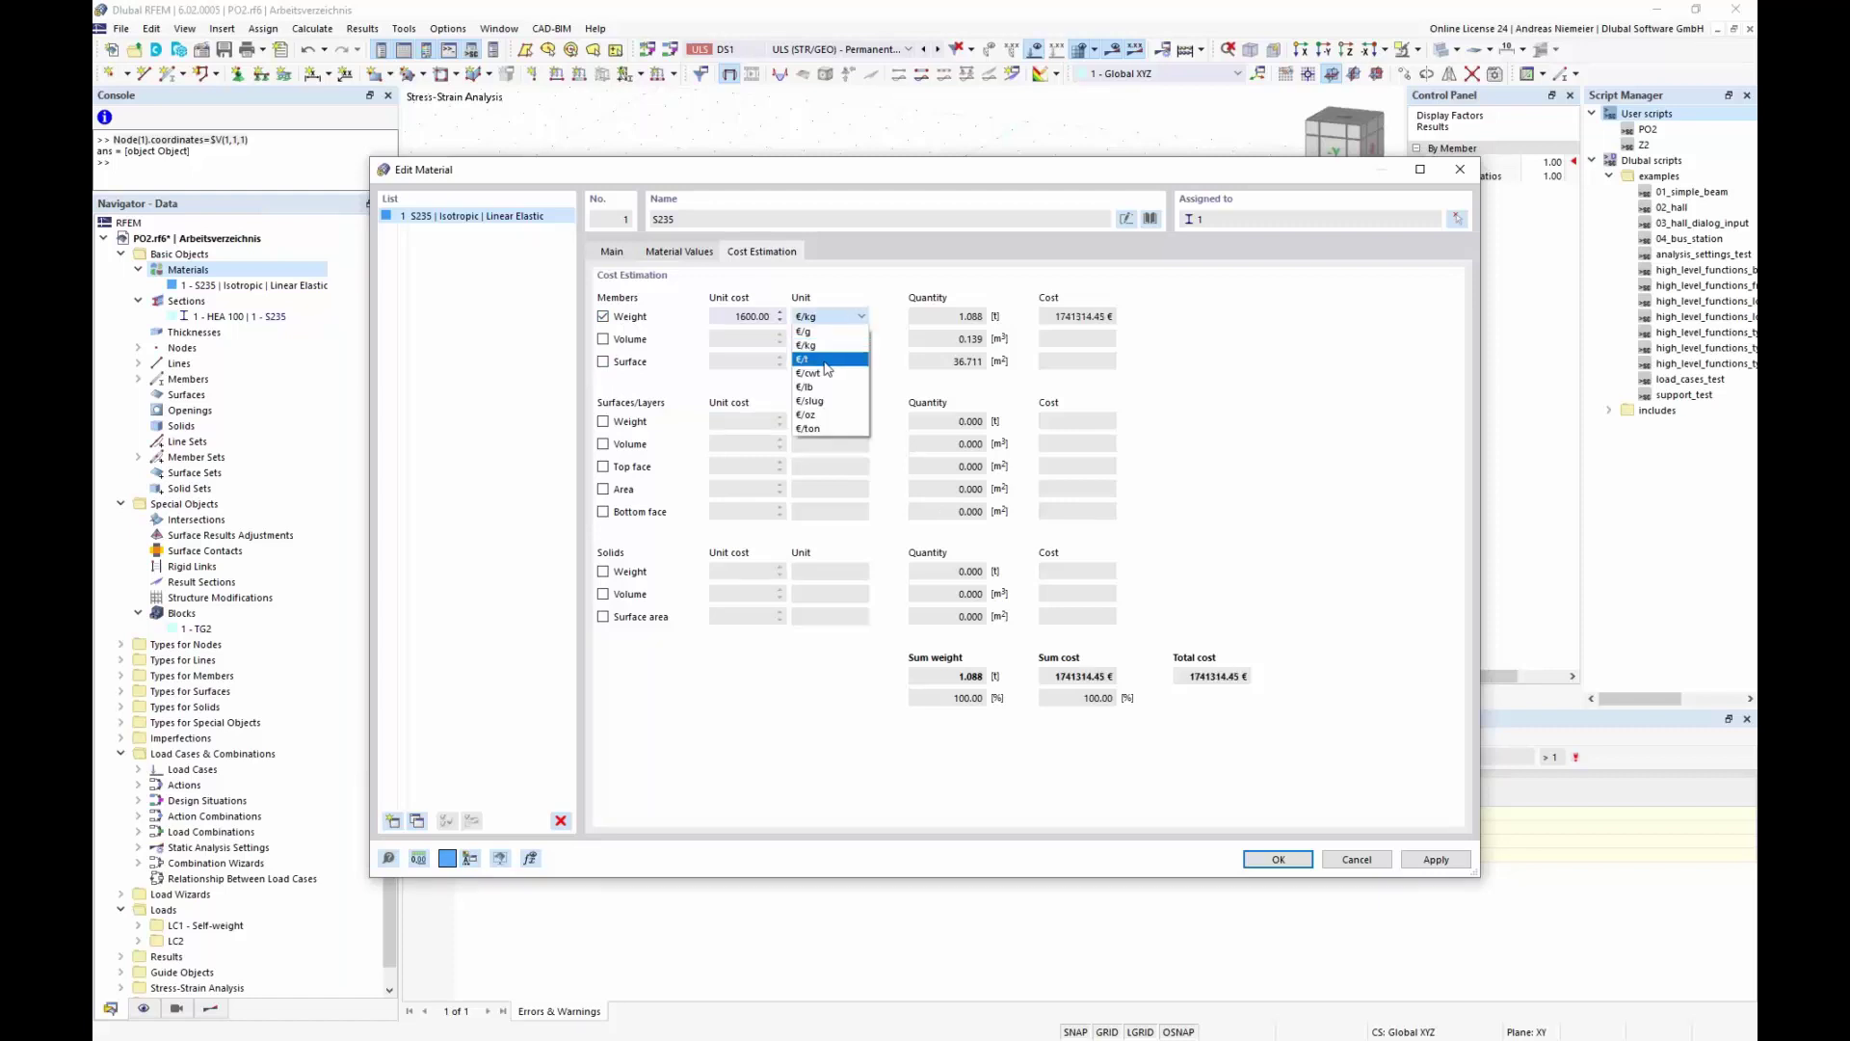
{"action": "left_click", "coordinate": [825, 361]}
{"action": "left_click", "coordinate": [1277, 858]}
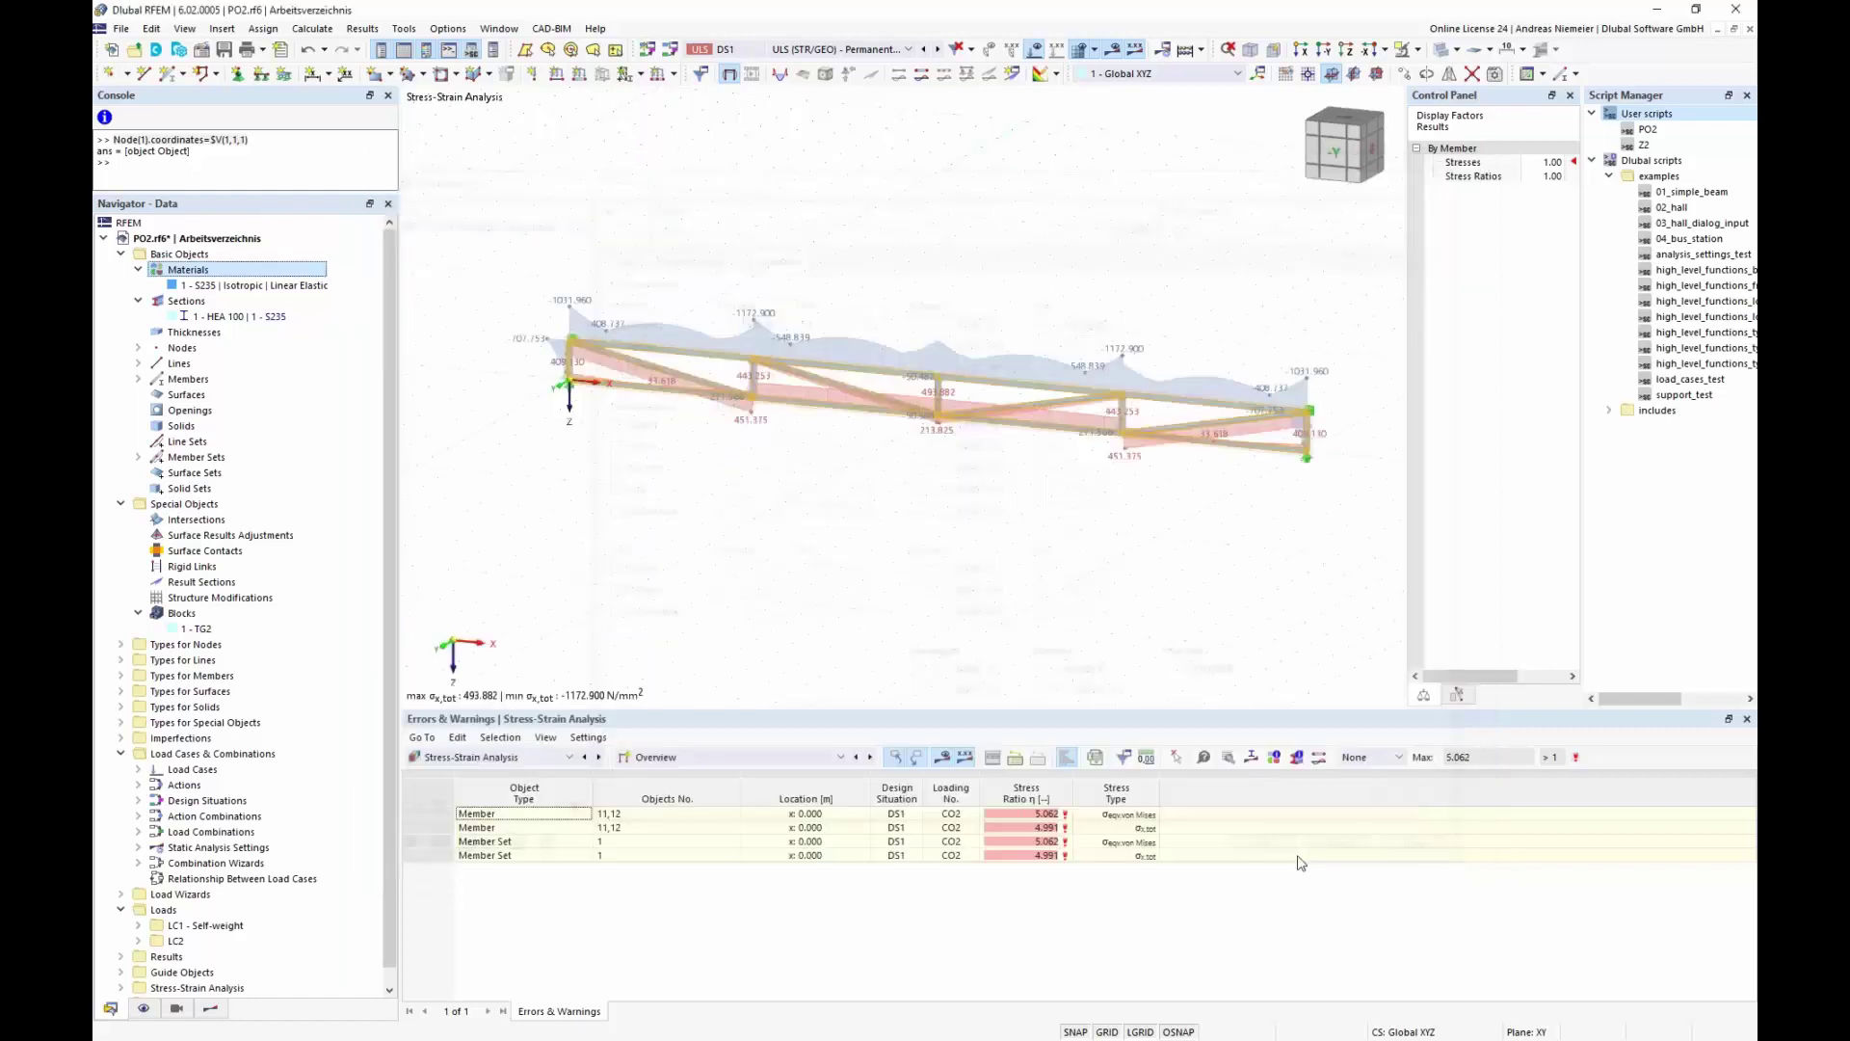
Activate the model optimization and choose the Particle swarm optimizer in the optimization settings
{"action": "left_click", "coordinate": [312, 28]}
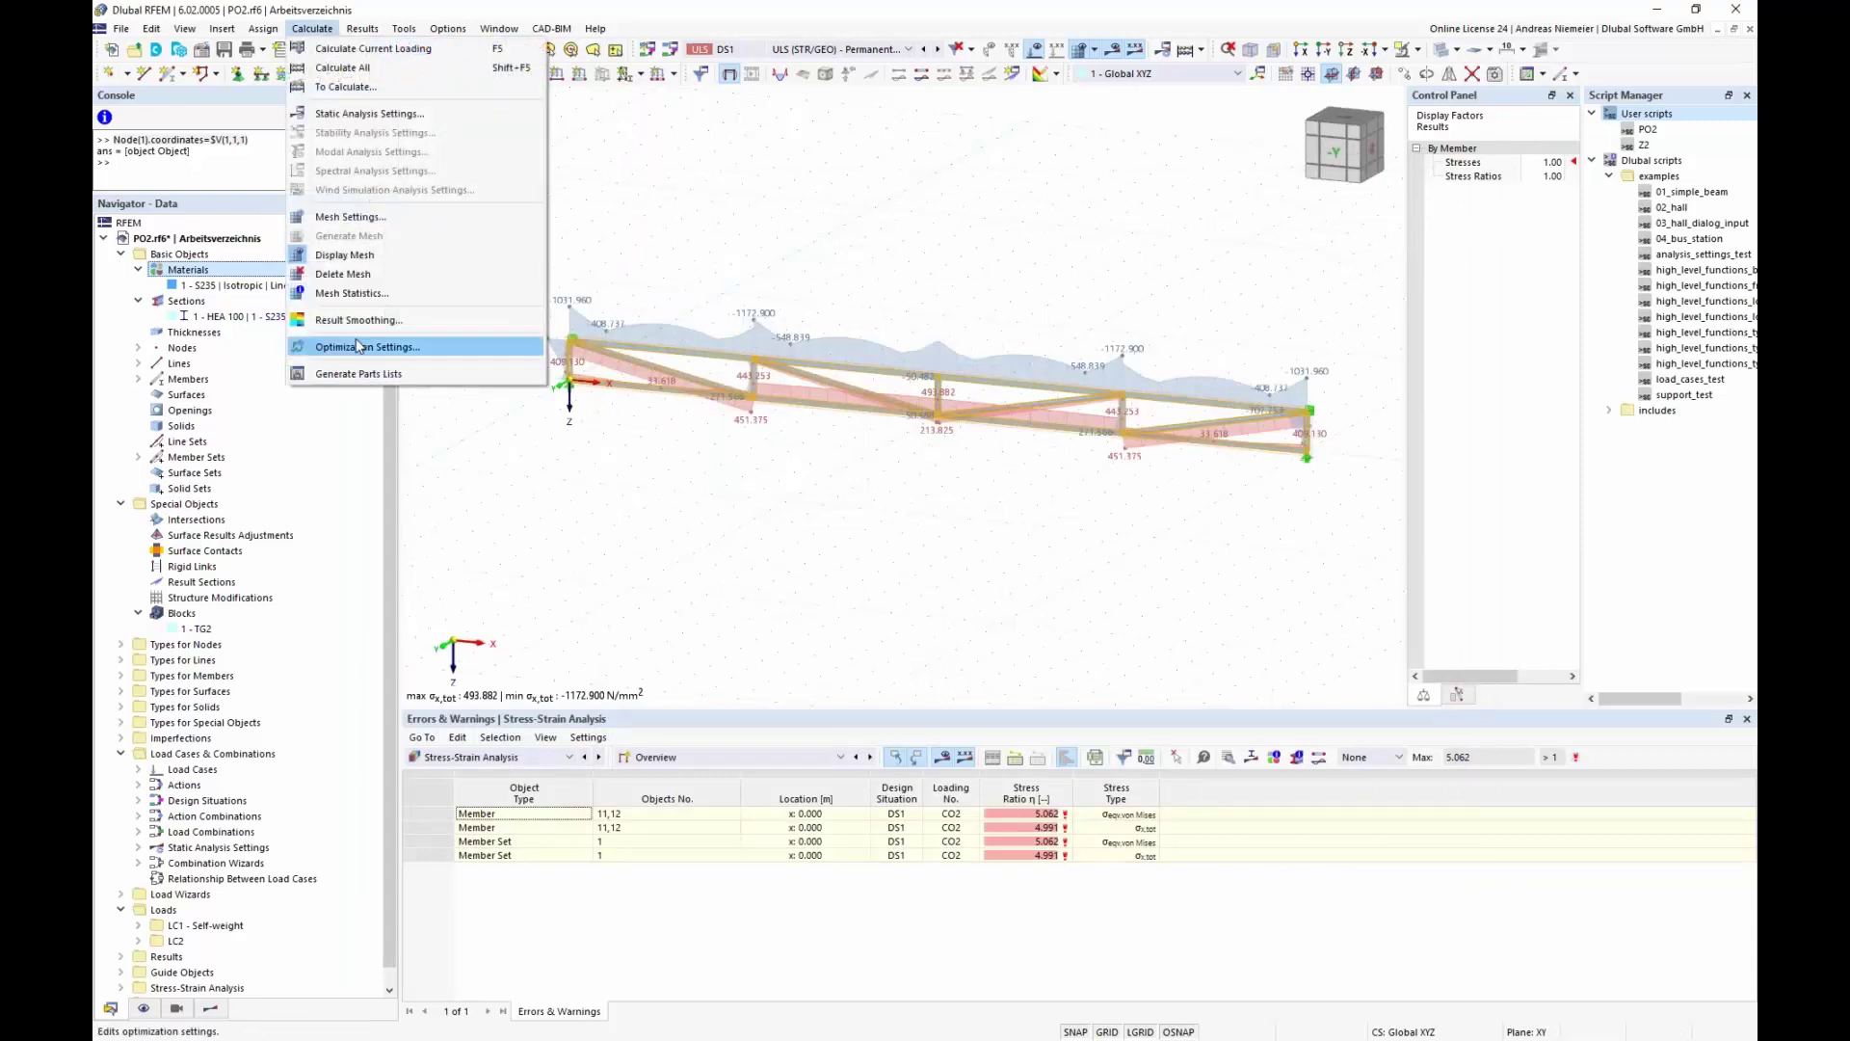
{"action": "left_click", "coordinate": [359, 347]}
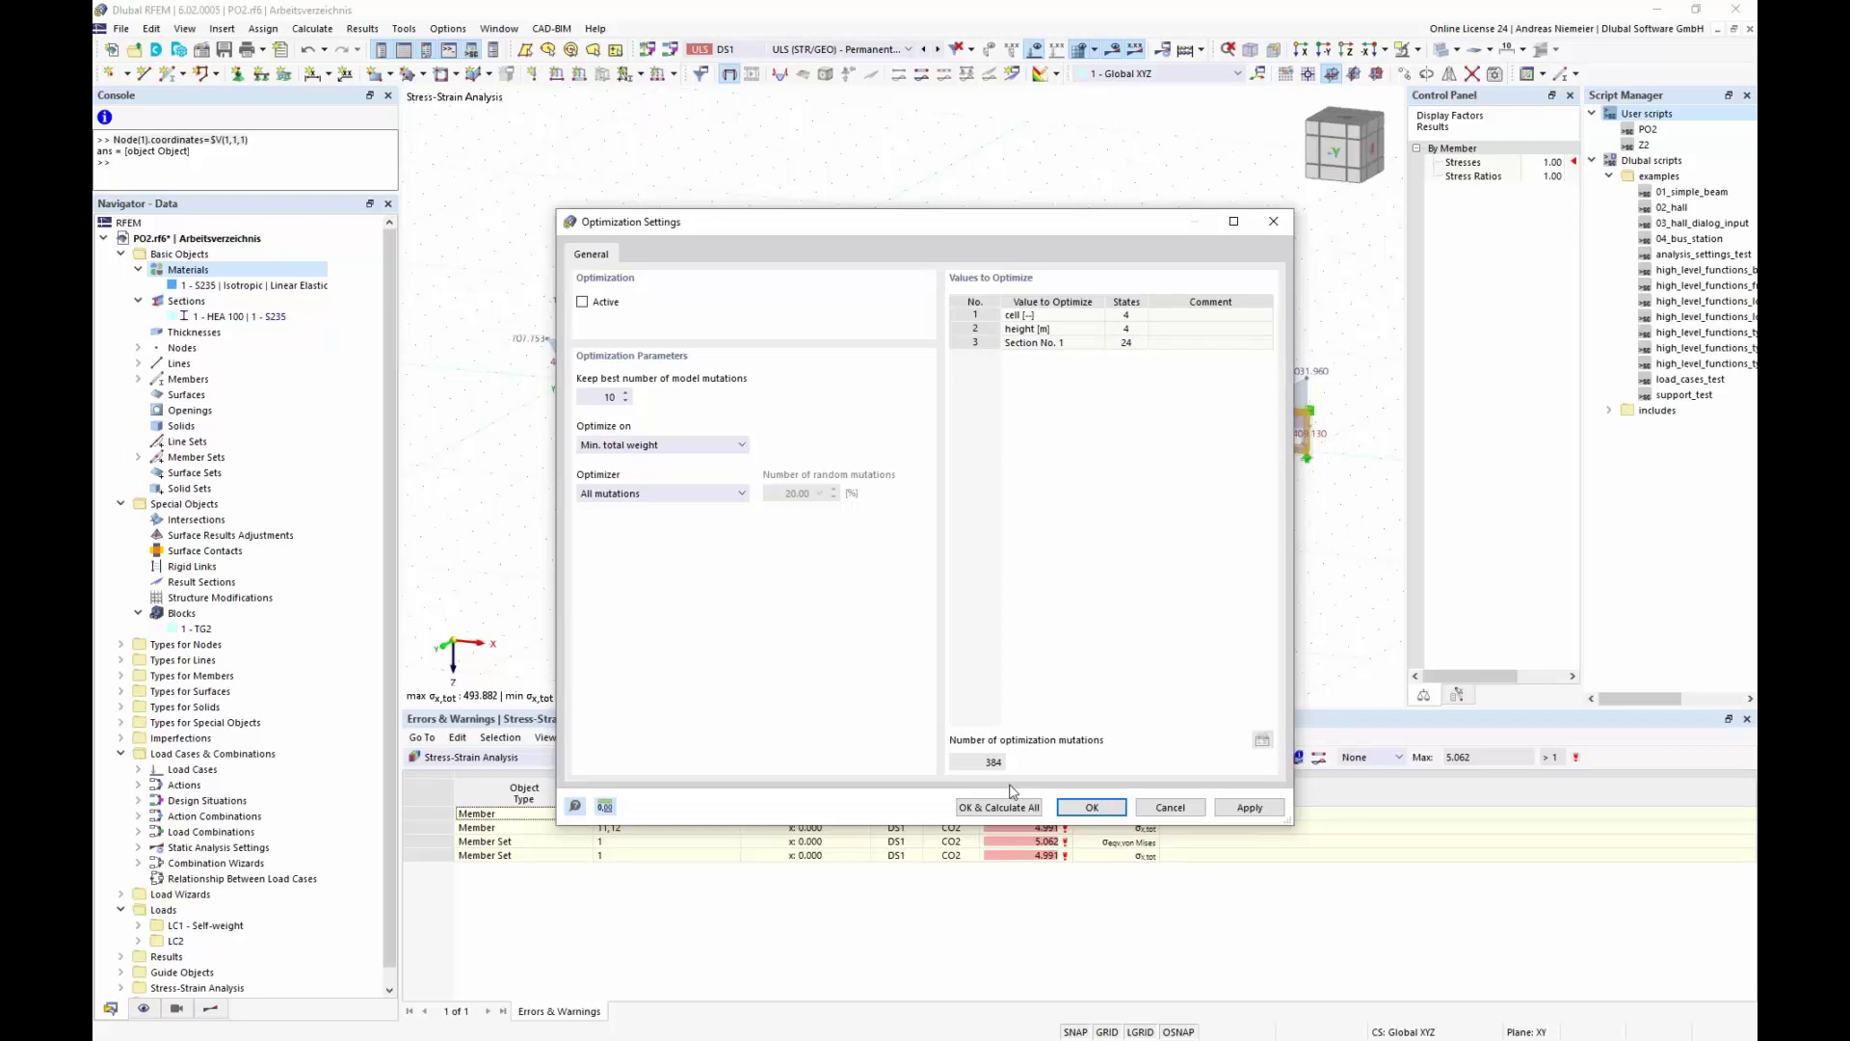
{"action": "left_click", "coordinate": [582, 303]}
{"action": "left_click", "coordinate": [624, 494]}
{"action": "left_click", "coordinate": [632, 545]}
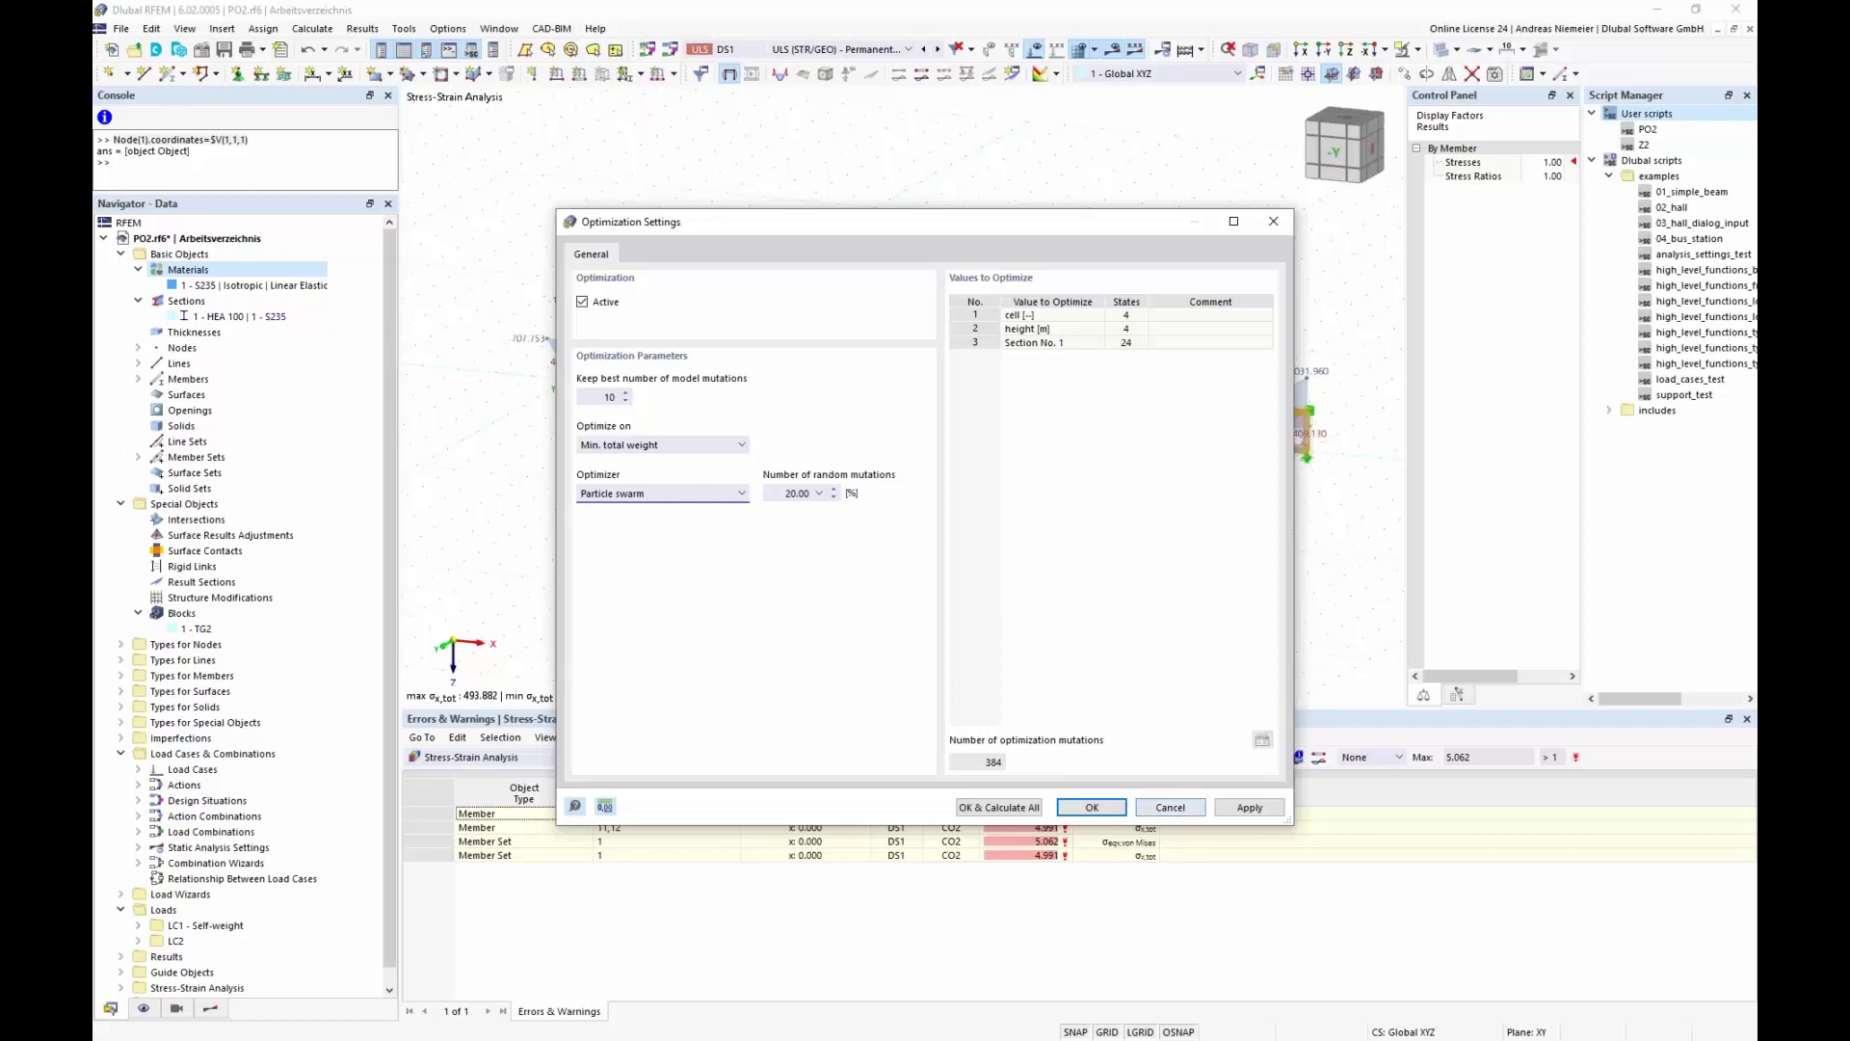
{"action": "left_click", "coordinate": [1092, 807]}
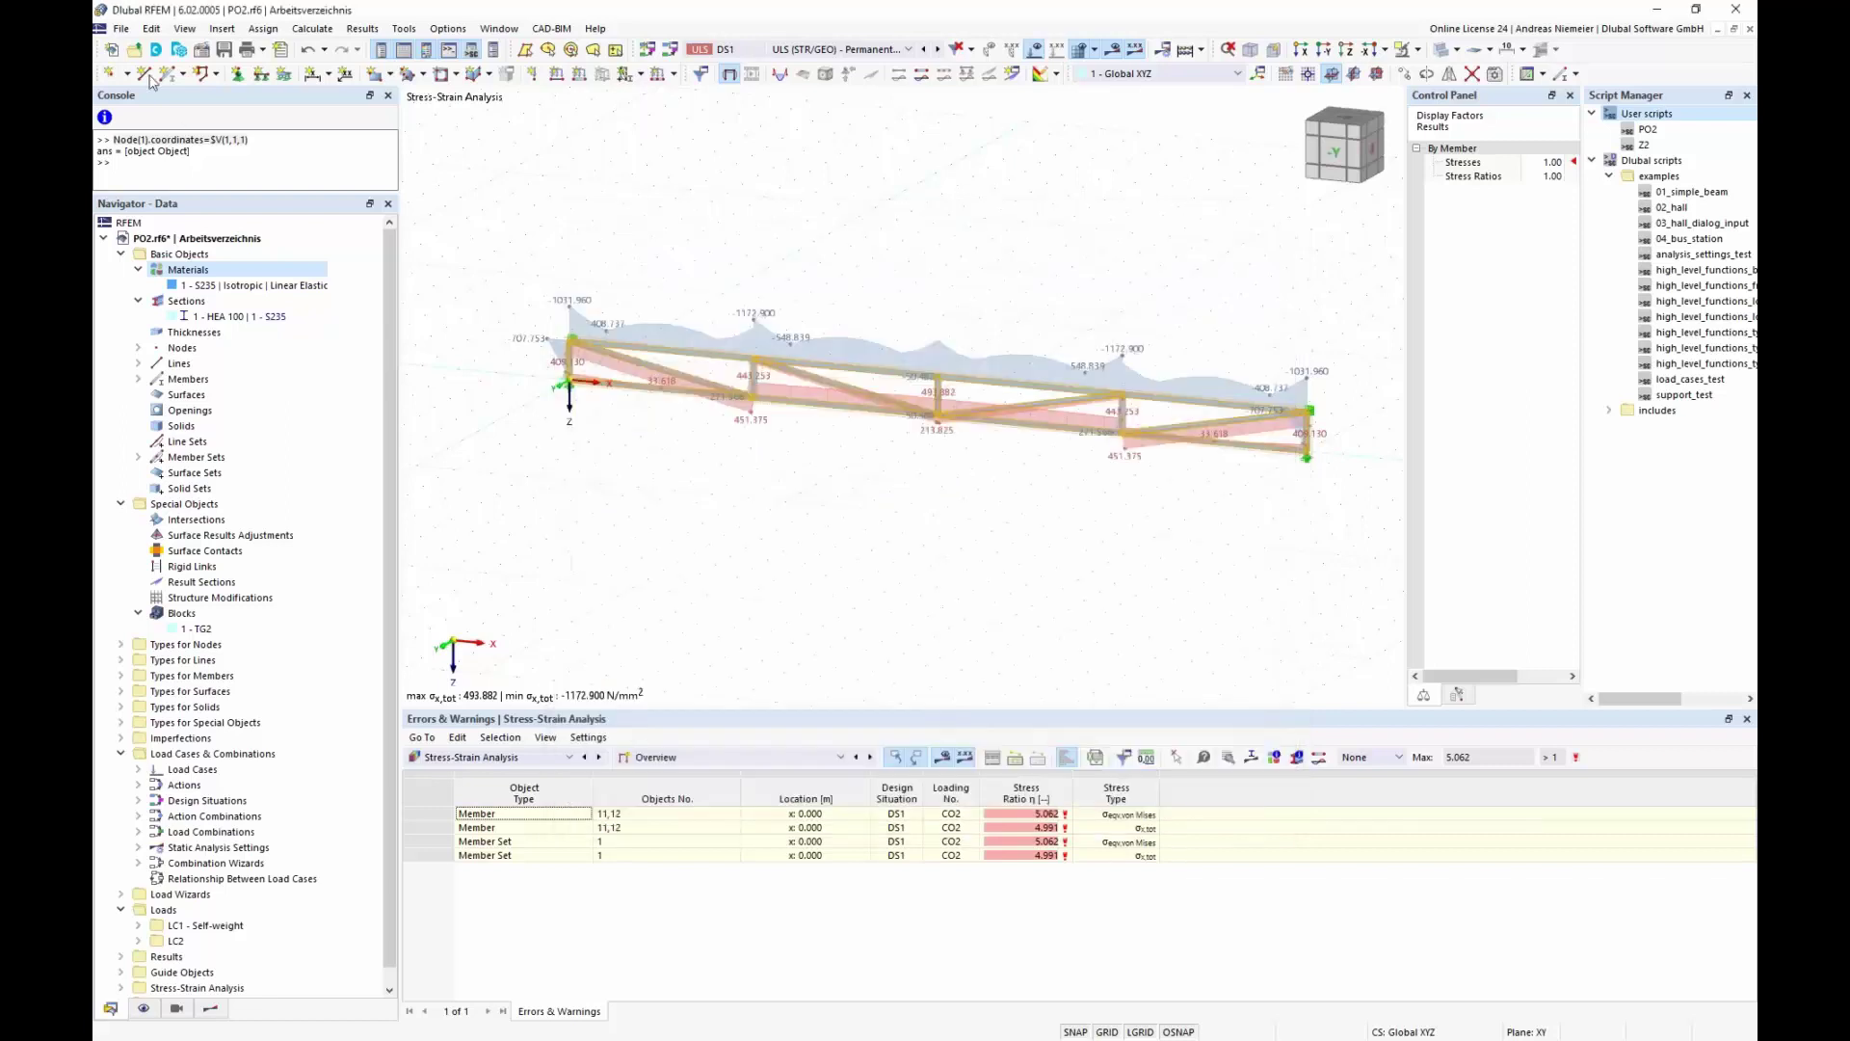
Open the model file Truss Girder with PS optimization.rf6
{"action": "left_click", "coordinate": [121, 28]}
{"action": "left_click", "coordinate": [146, 77]}
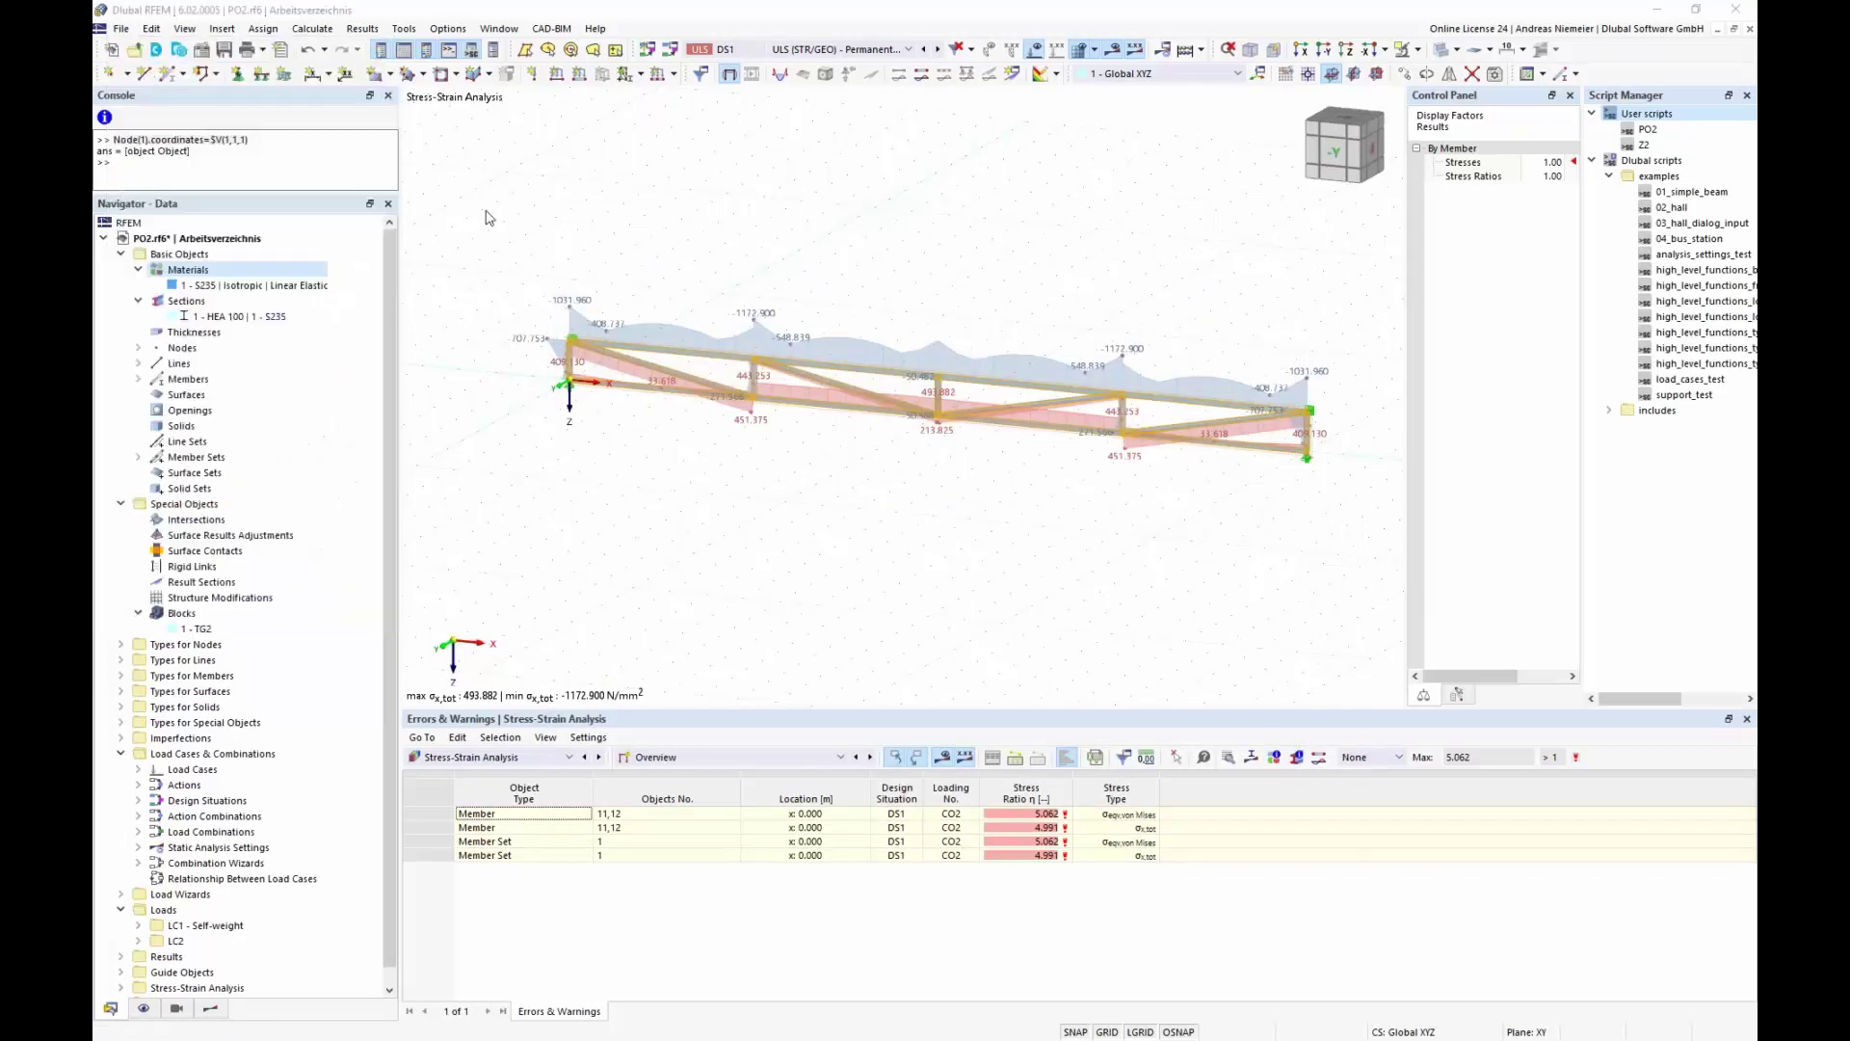
{"action": "left_click", "coordinate": [324, 220]}
{"action": "left_click", "coordinate": [1391, 611]}
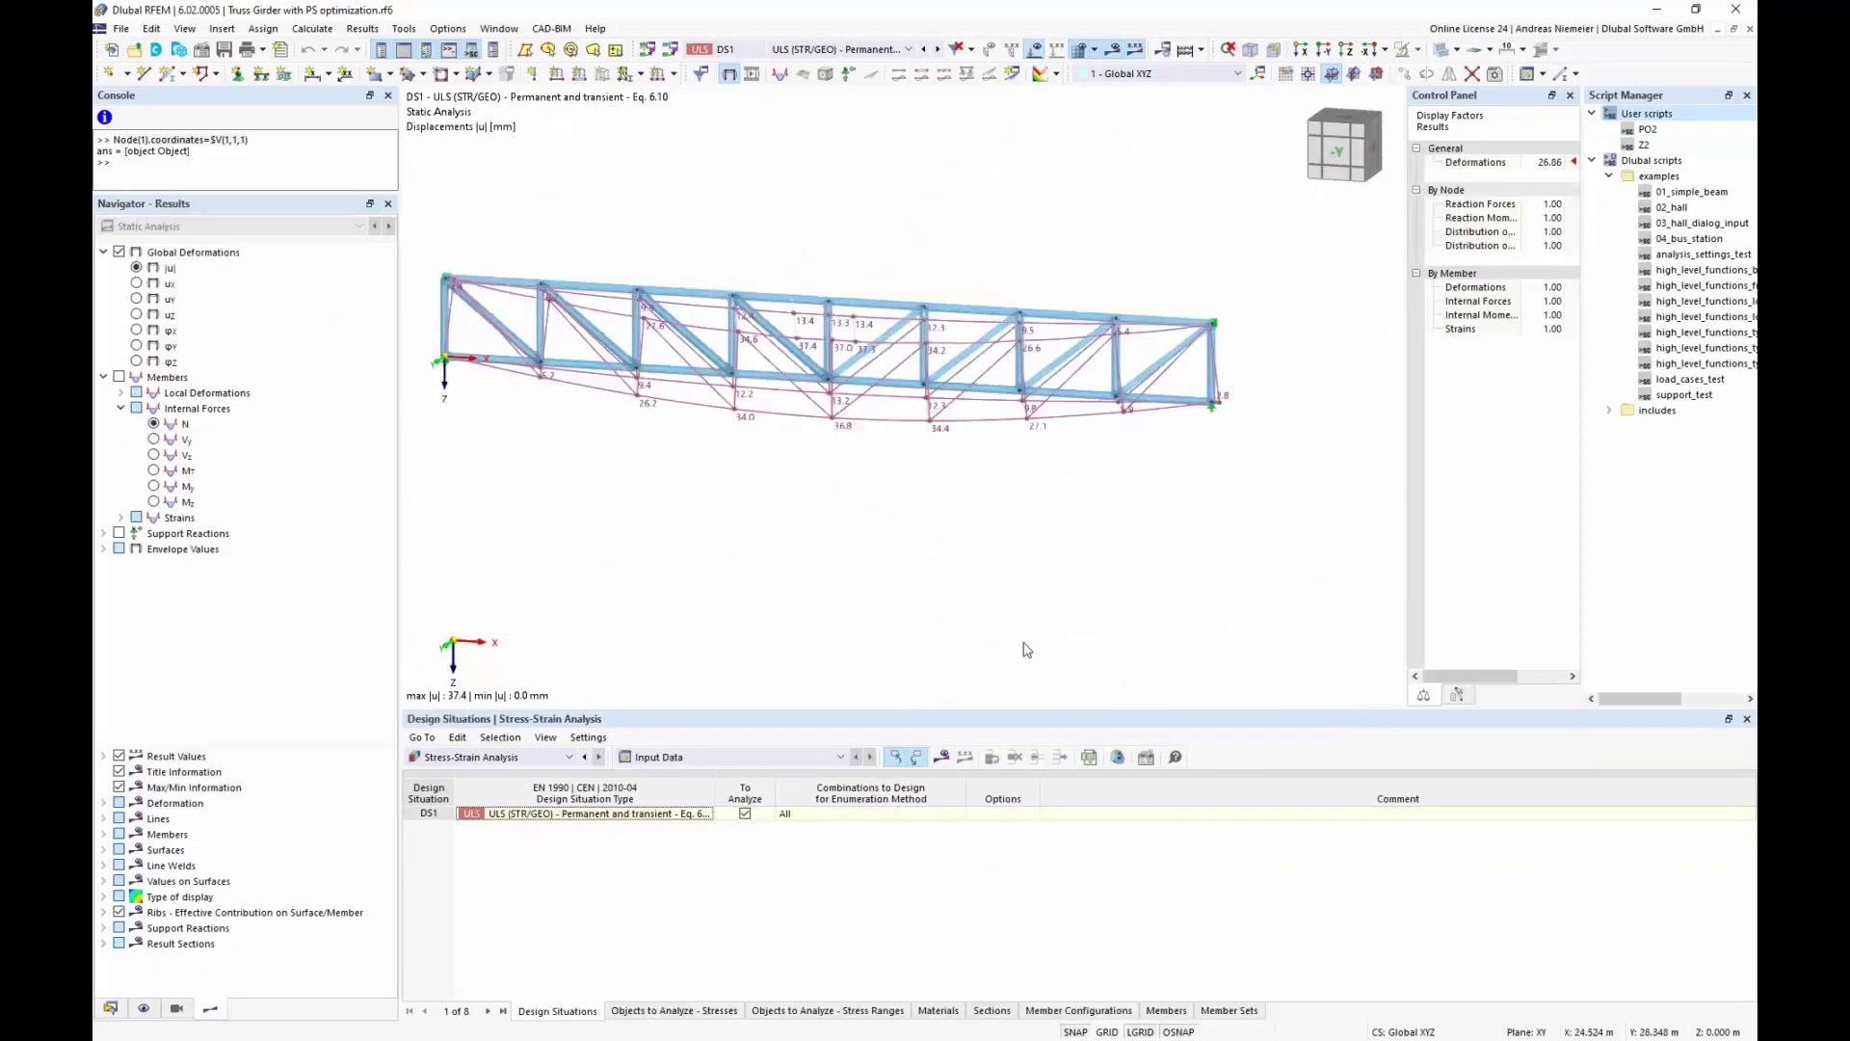
Display the Optimization results table and enlarge it to show all the model mutations
{"action": "left_click", "coordinate": [520, 757]}
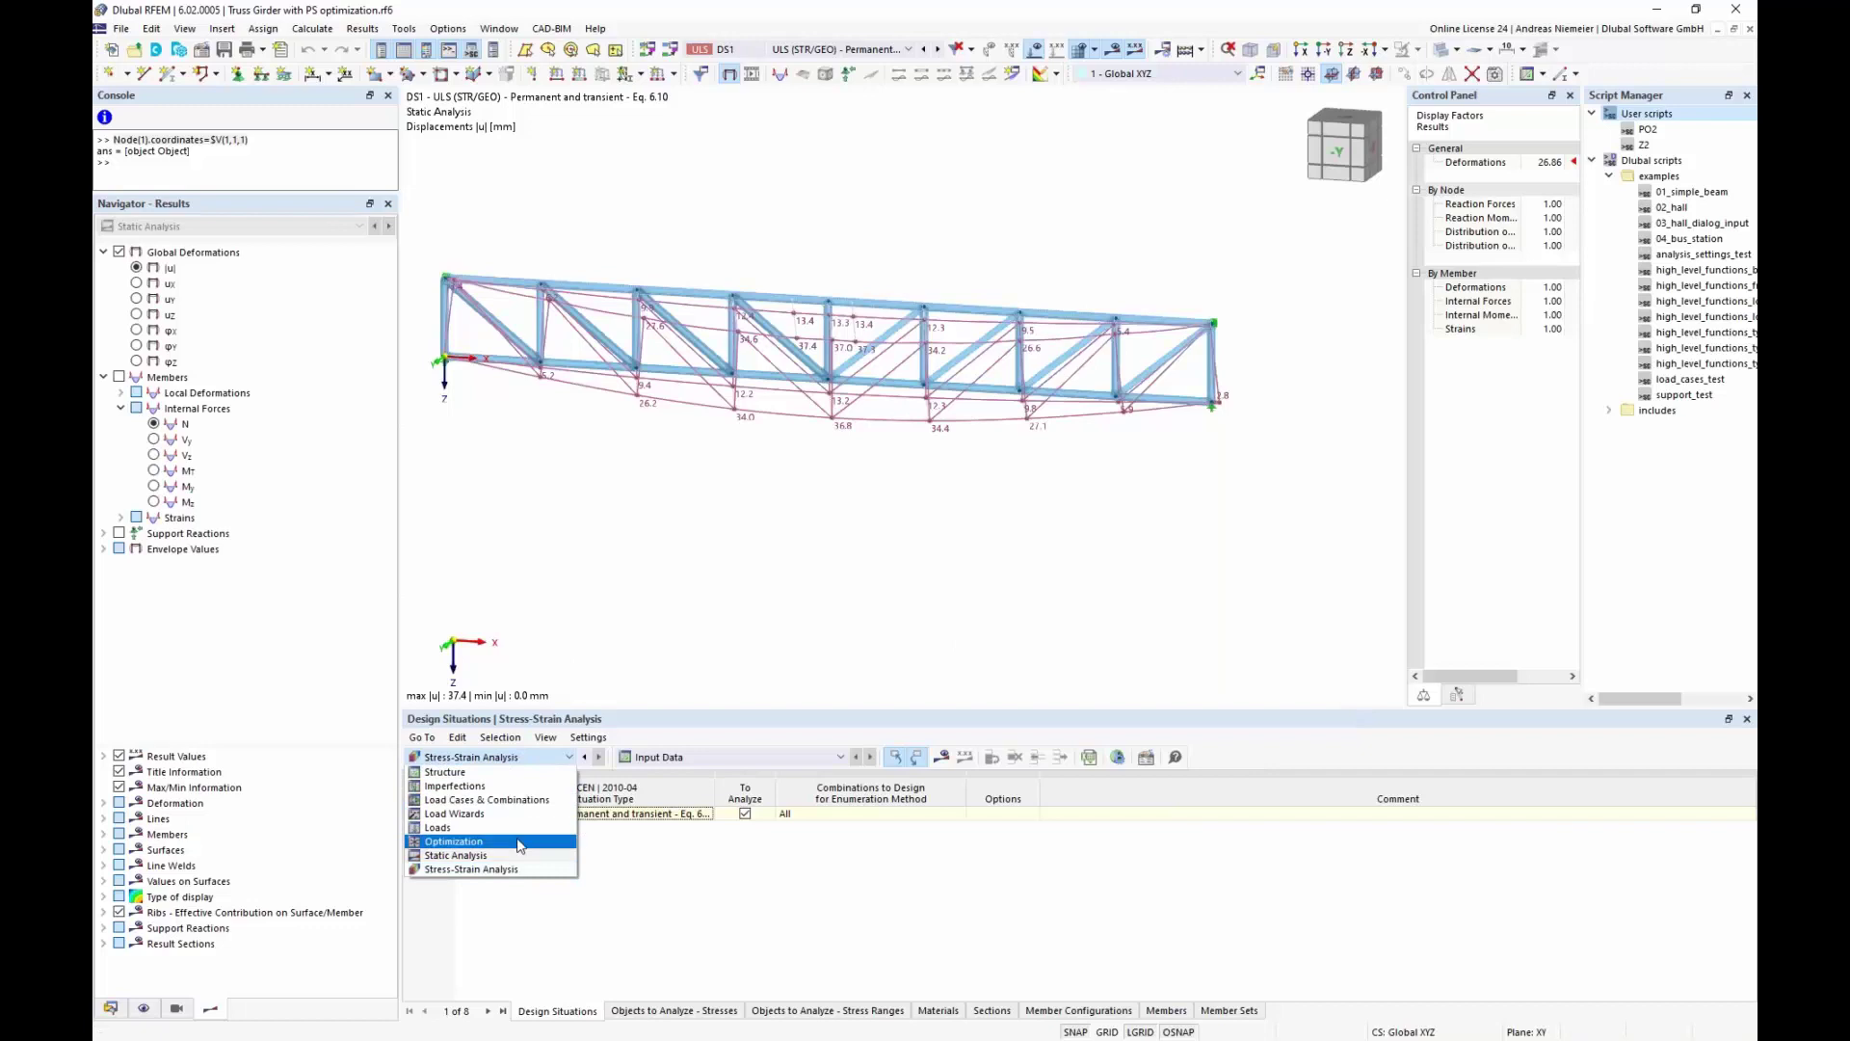
{"action": "left_click", "coordinate": [453, 841]}
{"action": "left_click_drag", "start_coordinate": [663, 717], "coordinate": [679, 440]}
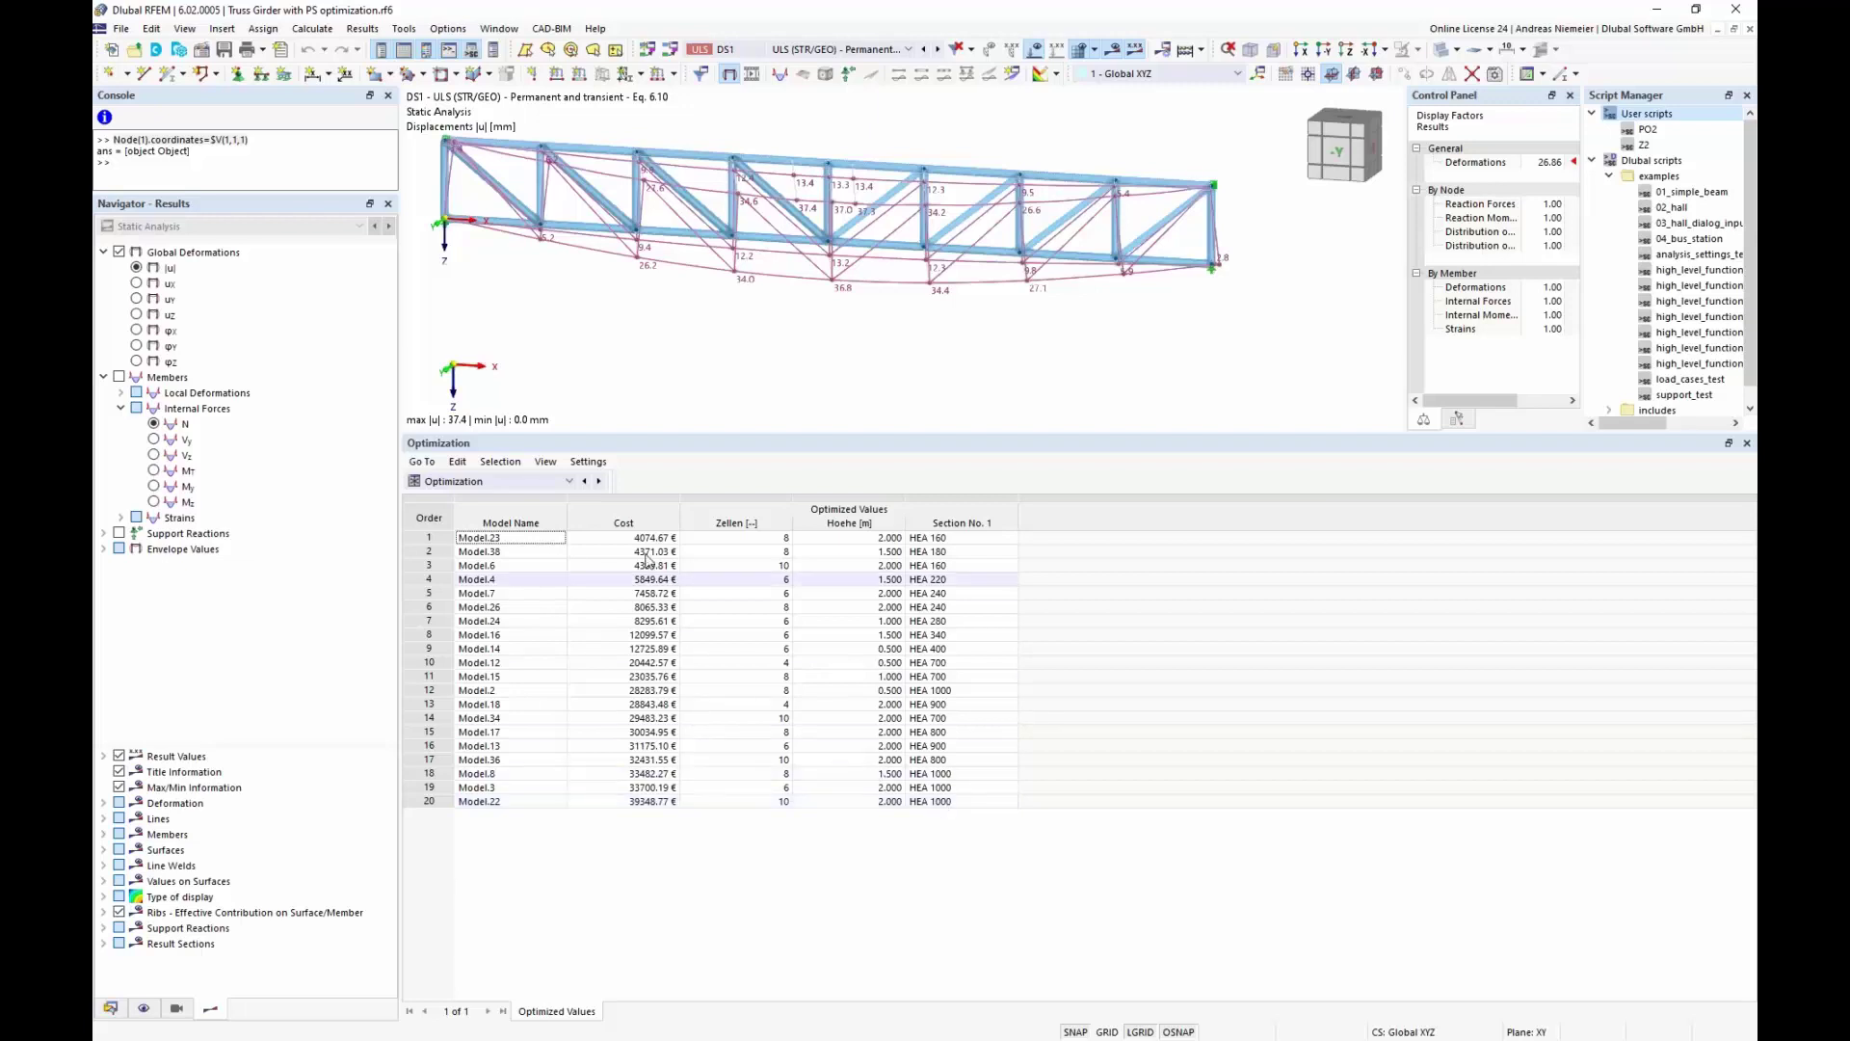
Compare the cost, number of cells, height and section of the cheapest model mutations, especially Model.6 and Model.23
{"action": "left_click_drag", "start_coordinate": [638, 538], "coordinate": [927, 614]}
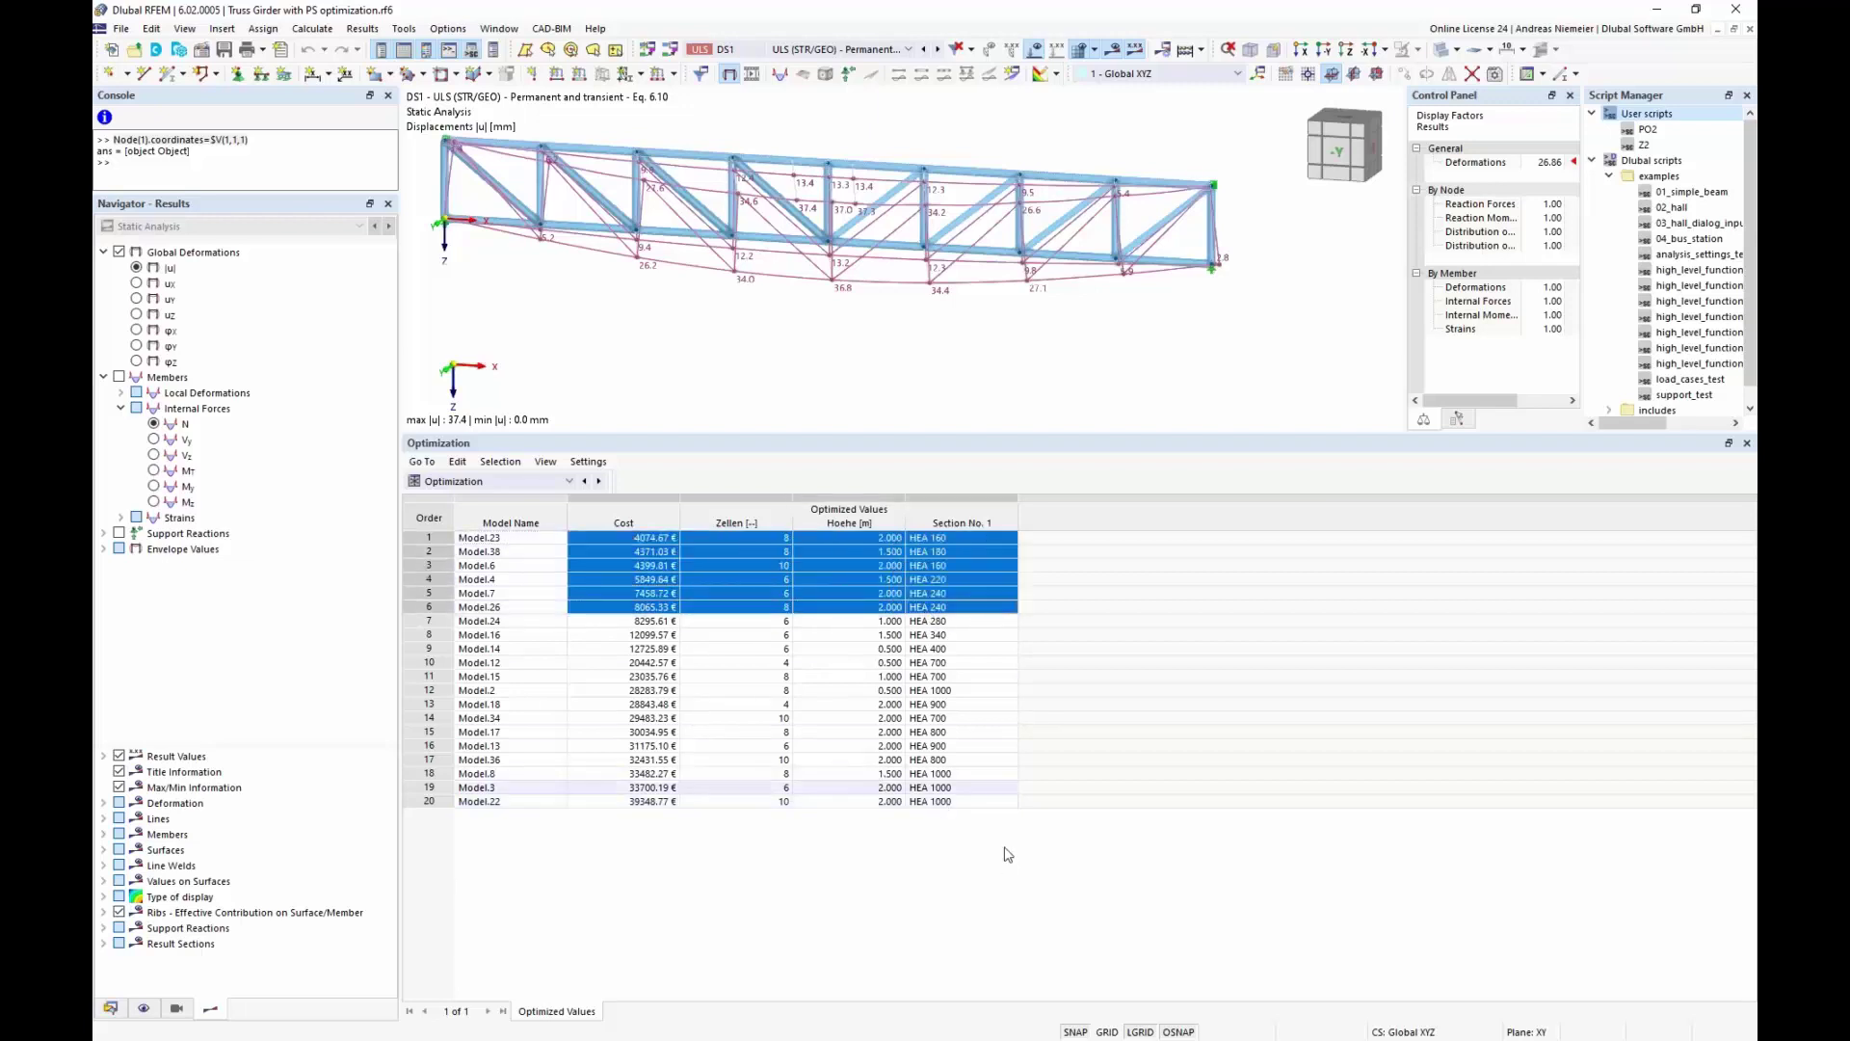
{"action": "left_click", "coordinate": [767, 567]}
{"action": "left_click", "coordinate": [871, 569]}
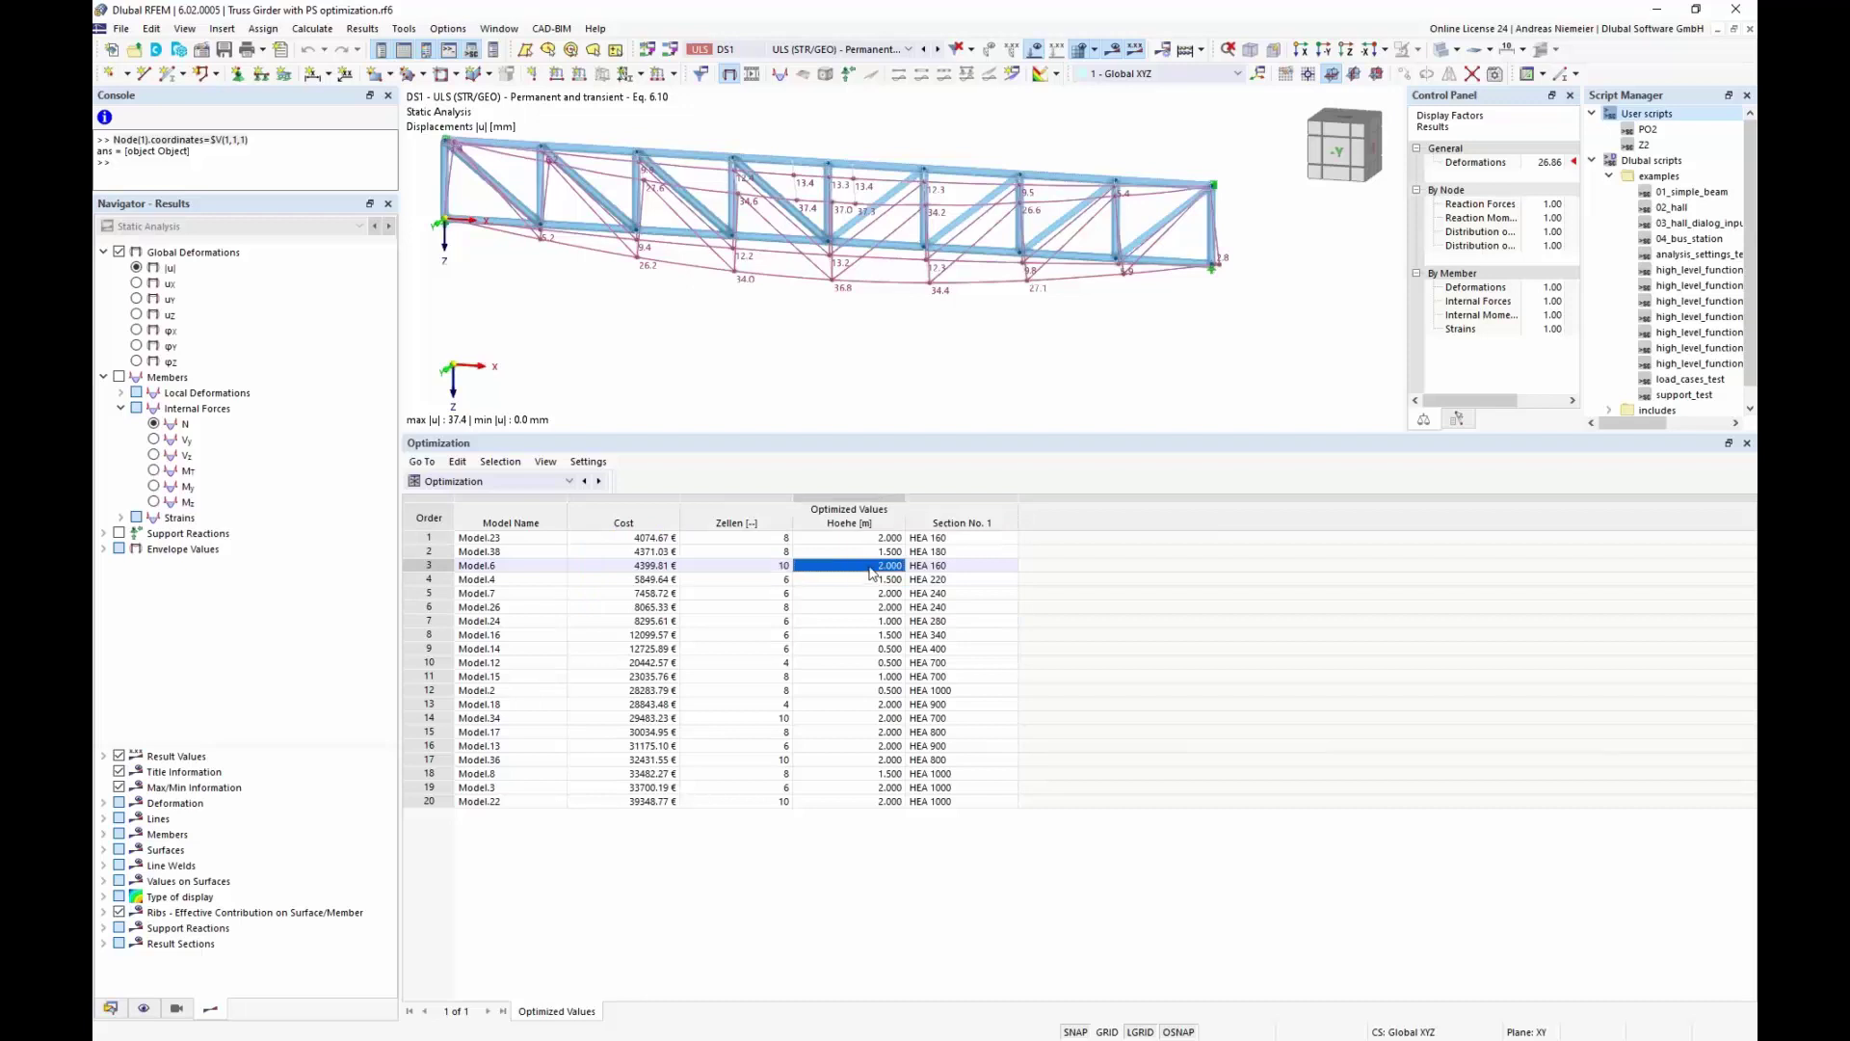
{"action": "left_click", "coordinate": [922, 568]}
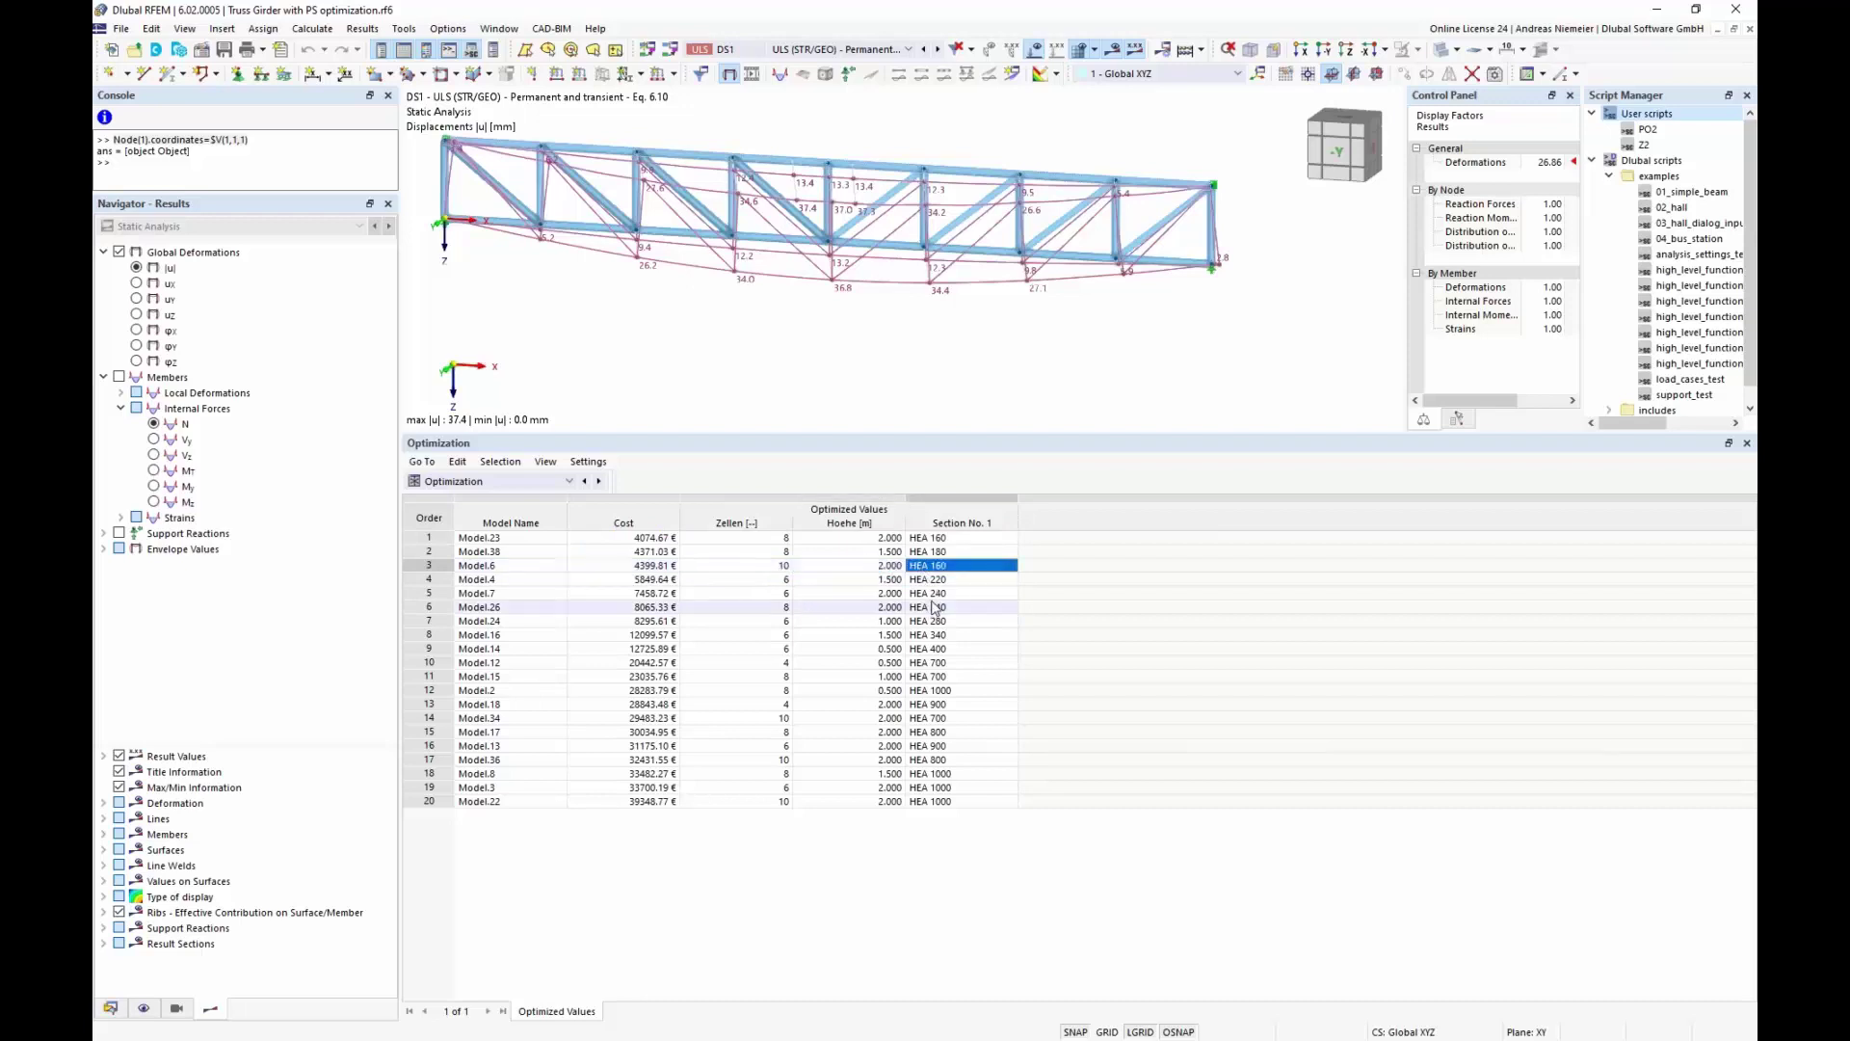
{"action": "left_click", "coordinate": [772, 539]}
{"action": "left_click", "coordinate": [866, 542]}
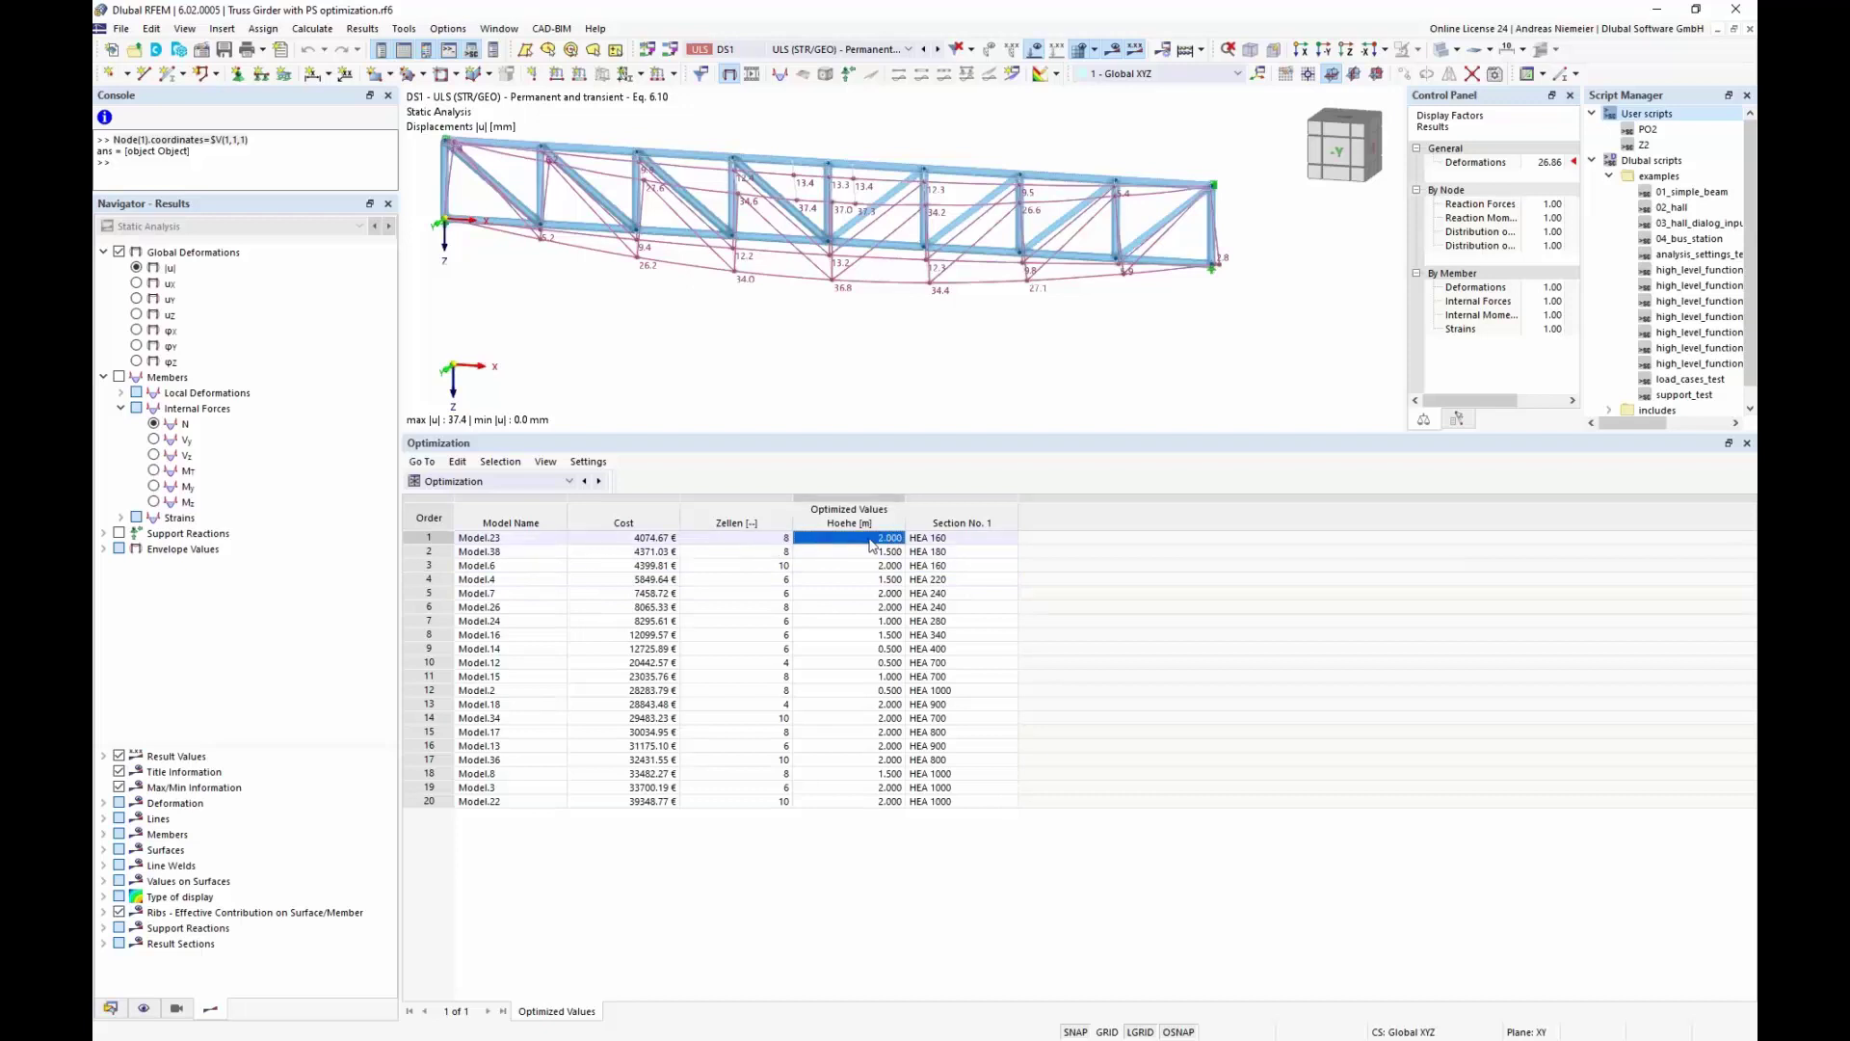
Review the costs of the five cheapest variants in the Optimization table, from Model.23 down to Model.7
{"action": "left_click", "coordinate": [925, 542]}
{"action": "left_click_drag", "start_coordinate": [631, 538], "coordinate": [638, 571]}
{"action": "left_click", "coordinate": [638, 551]}
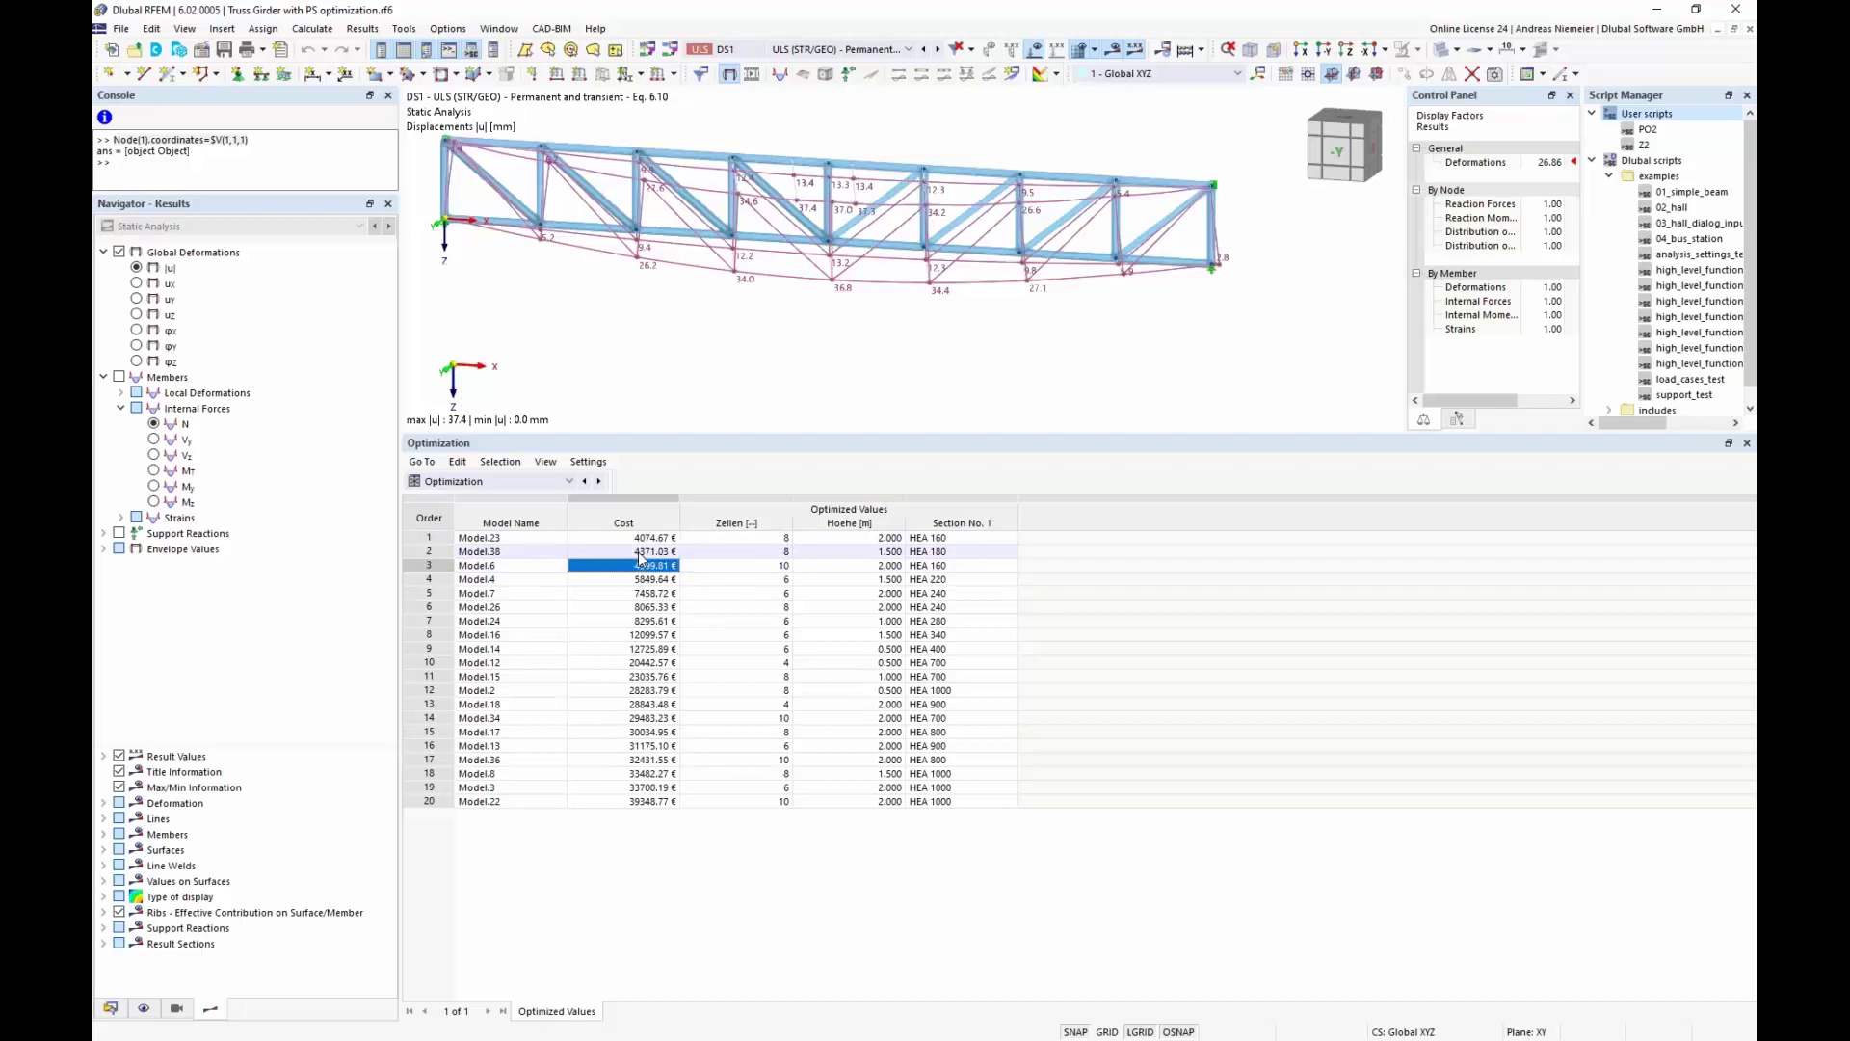
{"action": "left_click", "coordinate": [638, 565]}
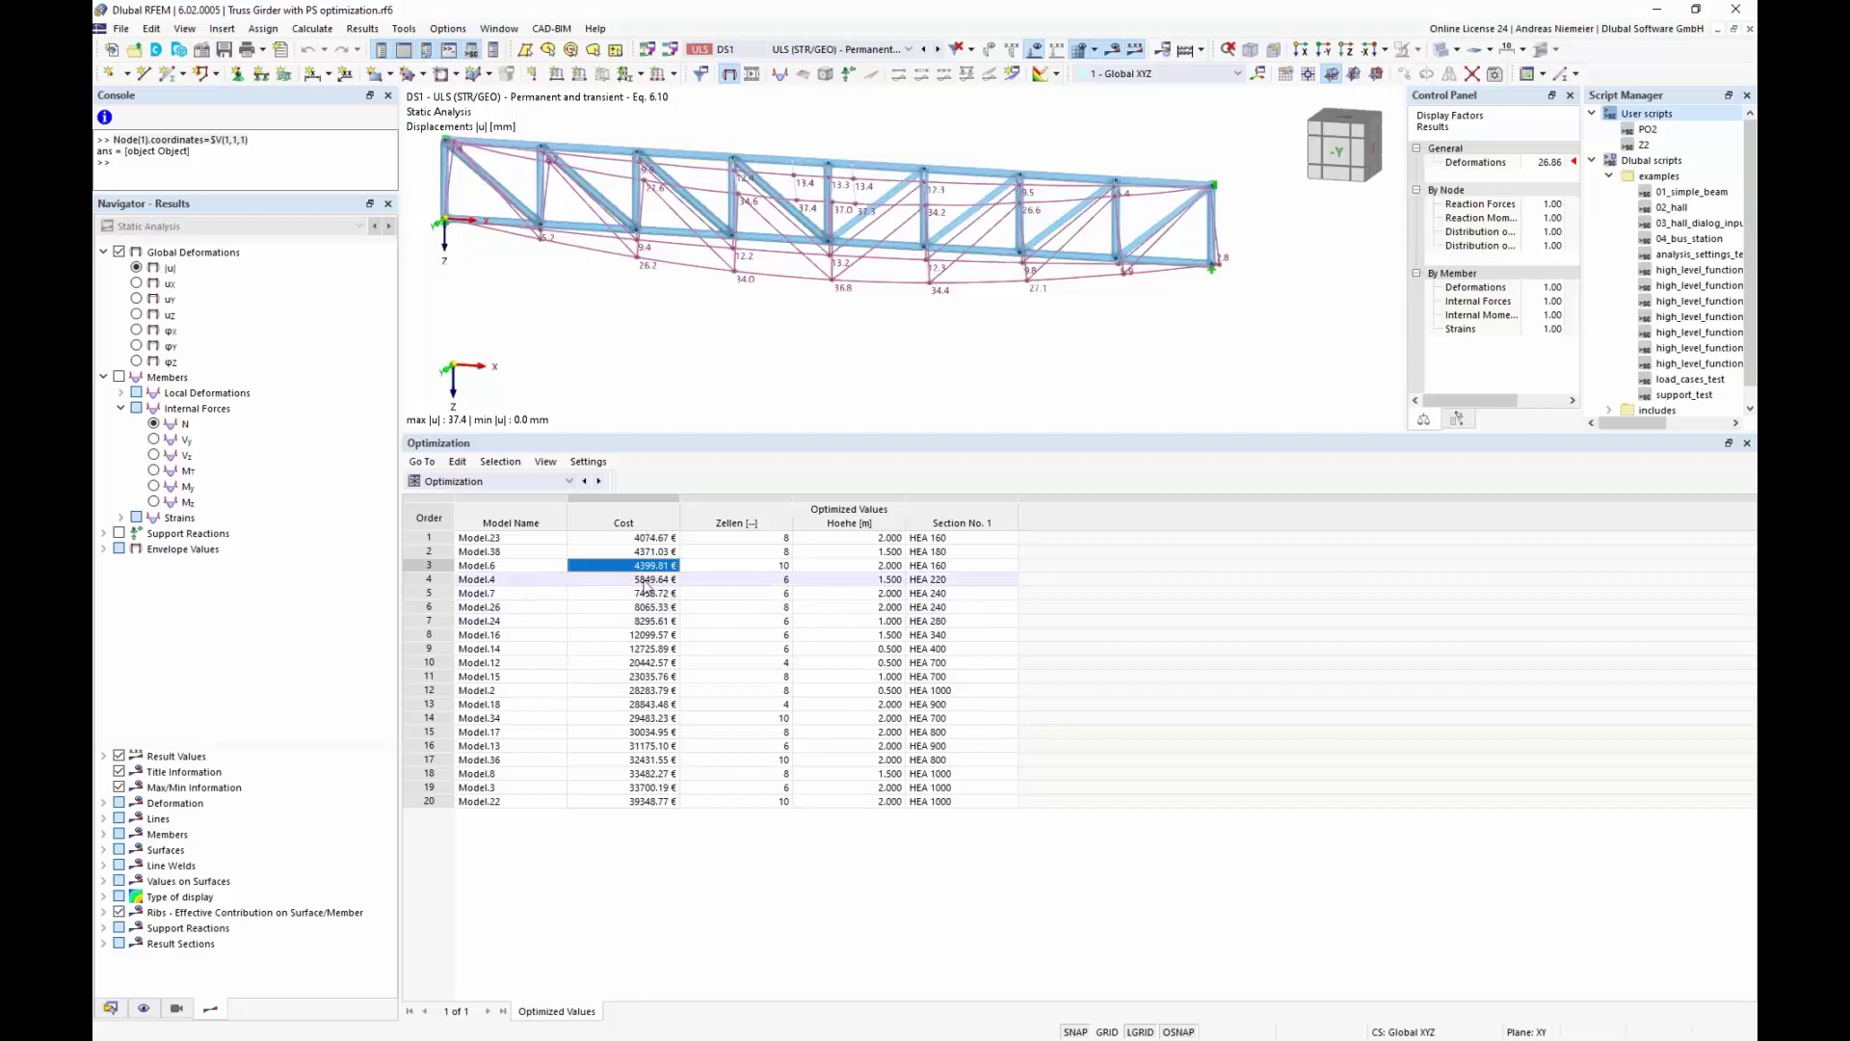
{"action": "left_click_drag", "start_coordinate": [635, 540], "coordinate": [648, 593]}
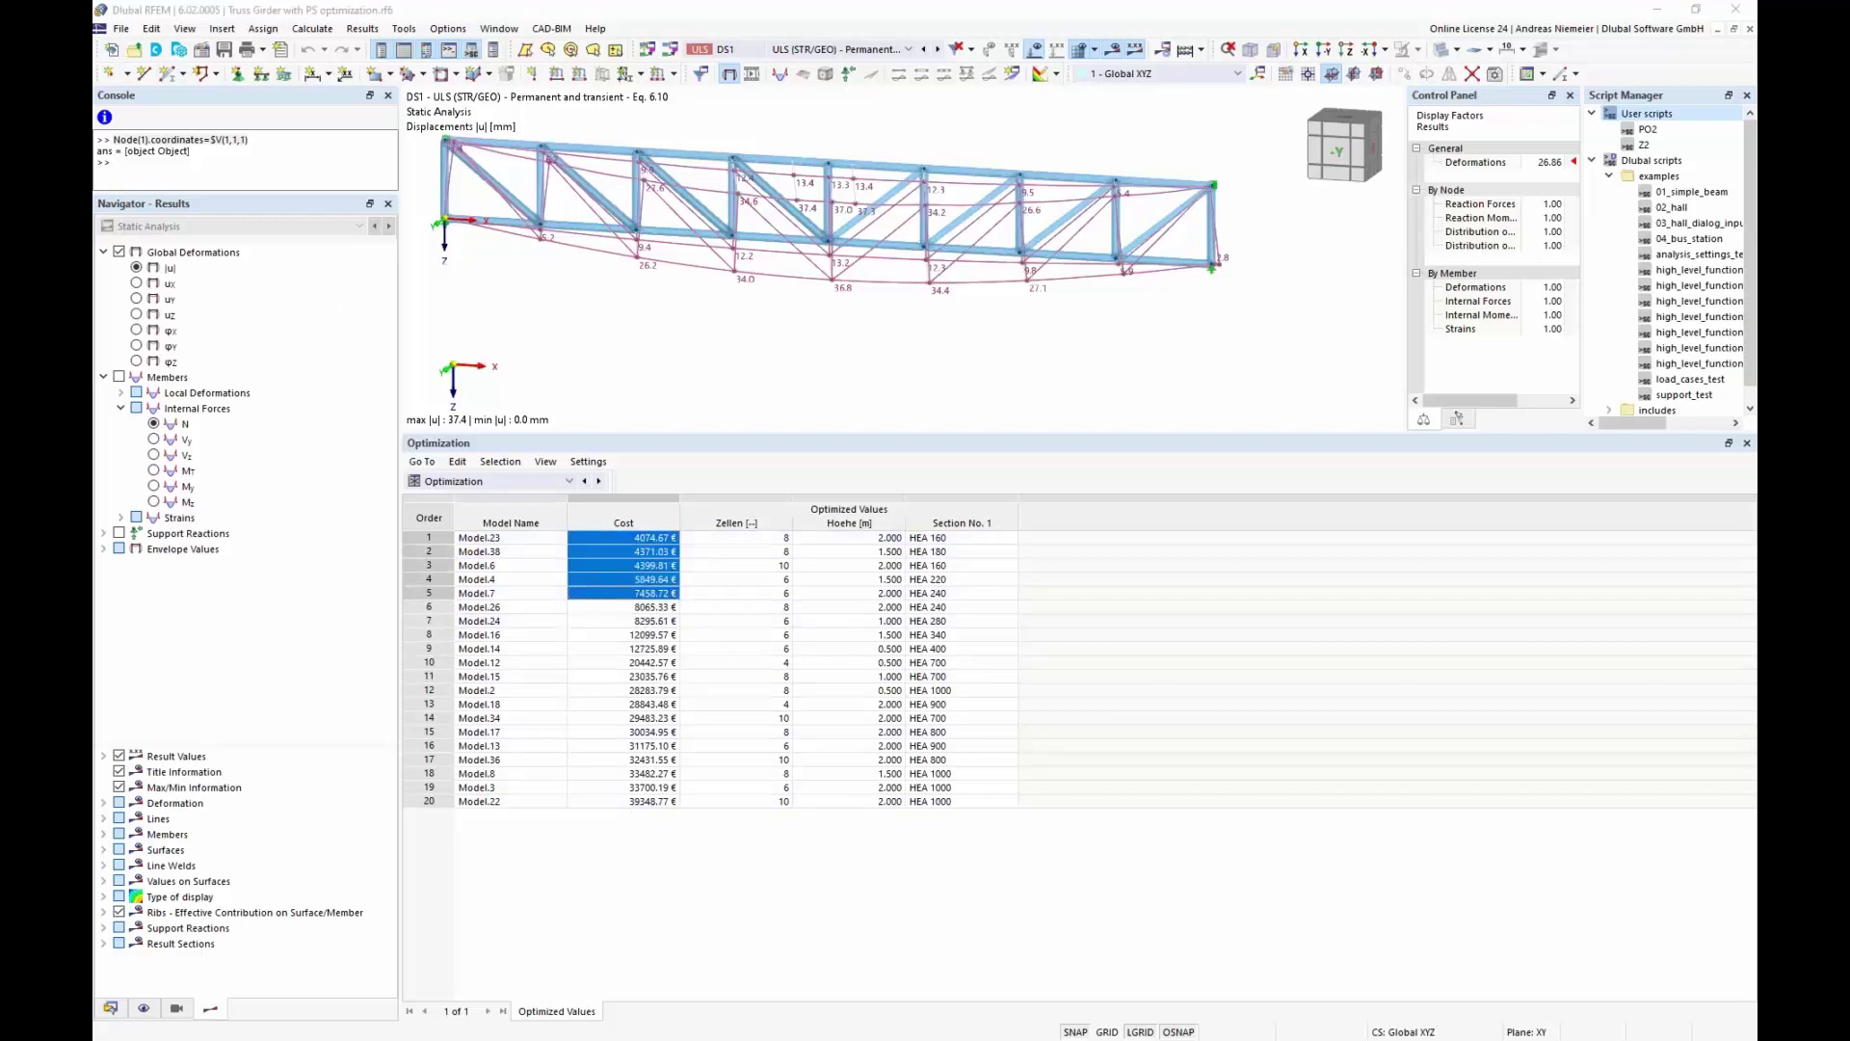
Switch to the model Apartment building with estimation.rf6 and view the whole building from its corner
{"action": "left_click_drag", "start_coordinate": [92, 450], "coordinate": [674, 450]}
{"action": "double_click", "coordinate": [675, 450]}
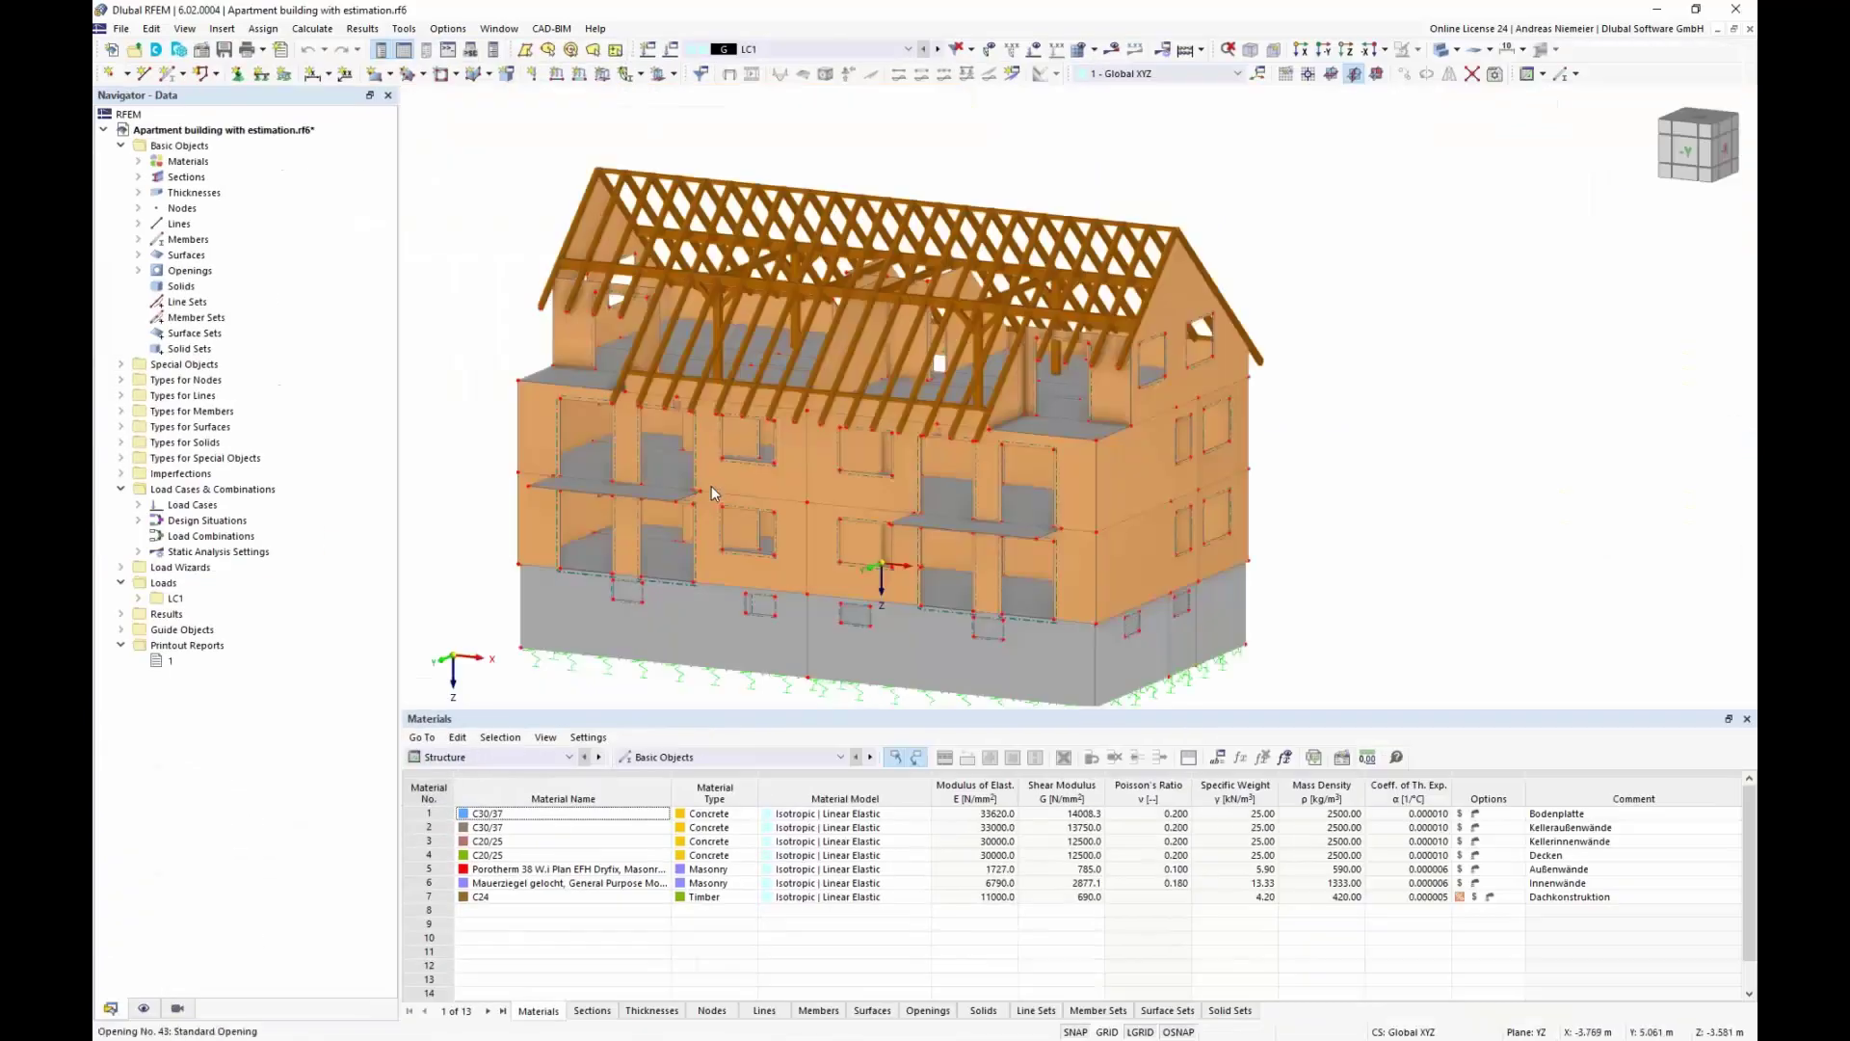
{"action": "middle_click_drag", "start_coordinate": [518, 661], "coordinate": [610, 660], "text": "ctrl"}
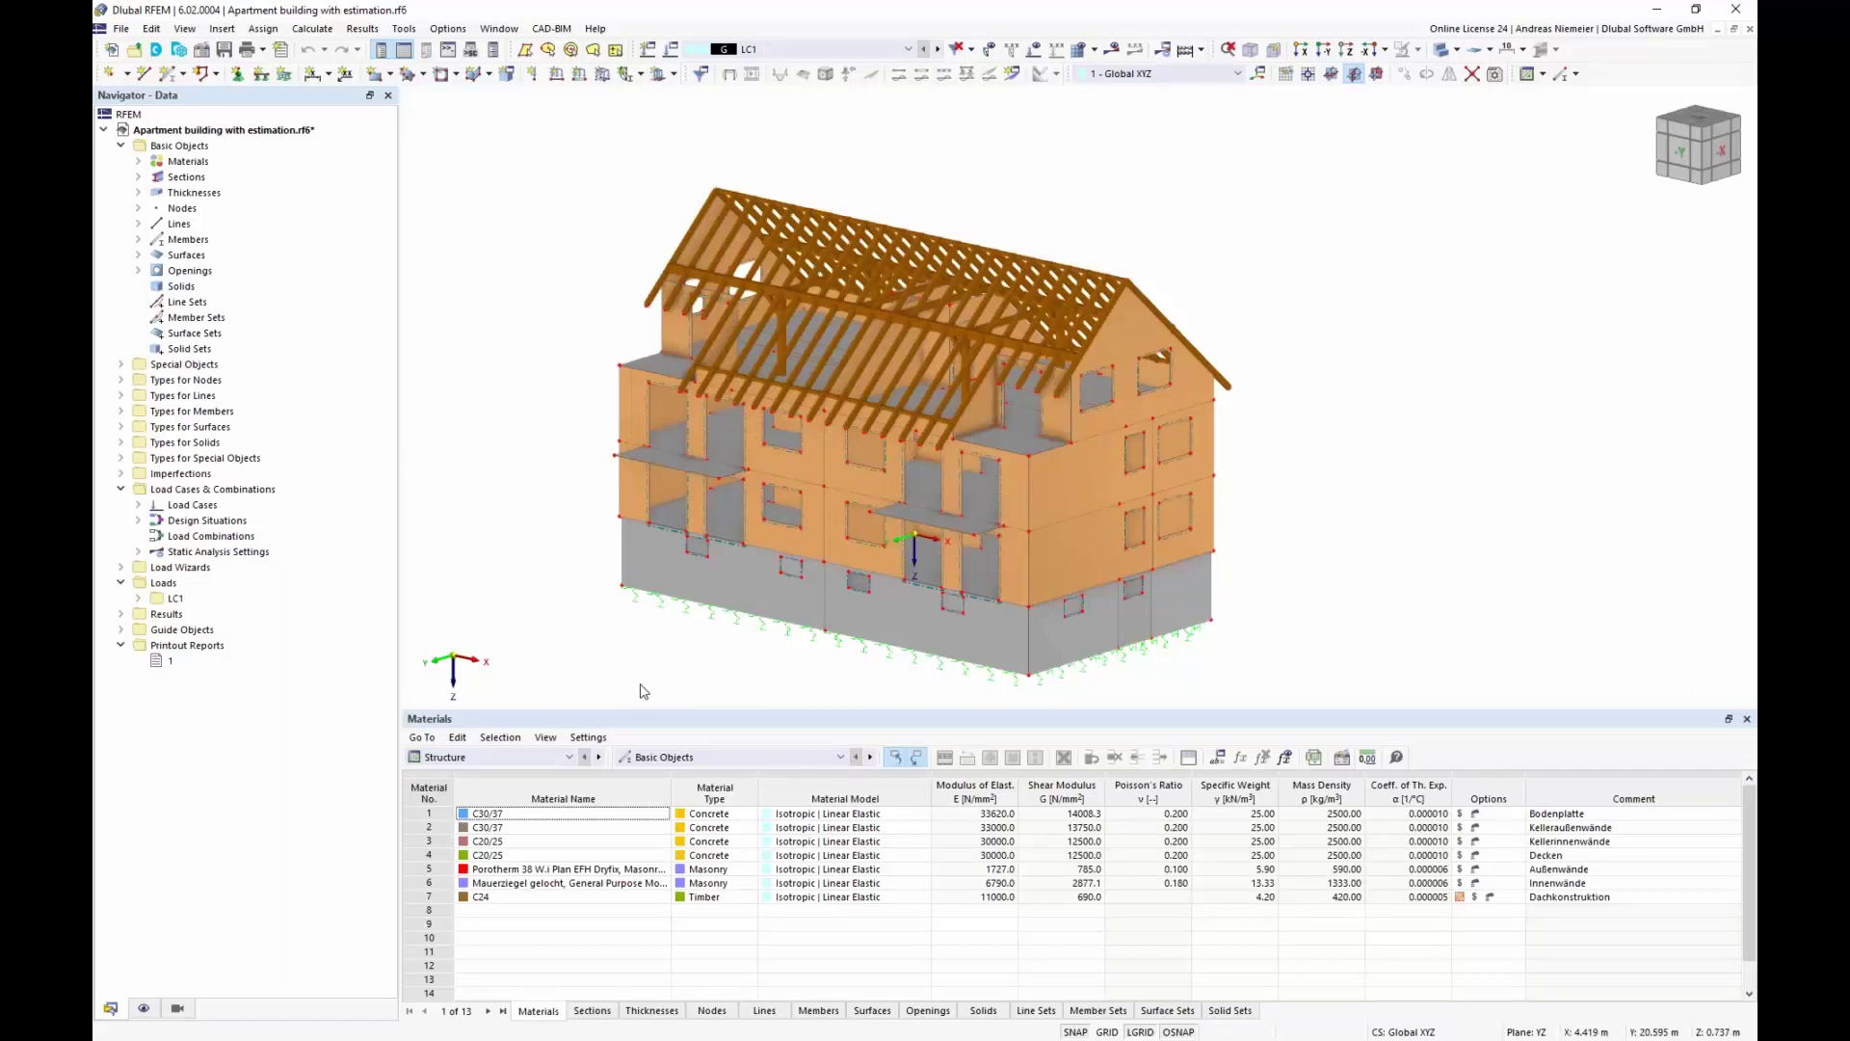
{"action": "scroll", "coordinate": [644, 674], "scroll_direction": "down", "scroll_amount": 2}
{"action": "middle_click_drag", "start_coordinate": [644, 675], "coordinate": [707, 639], "text": "ctrl"}
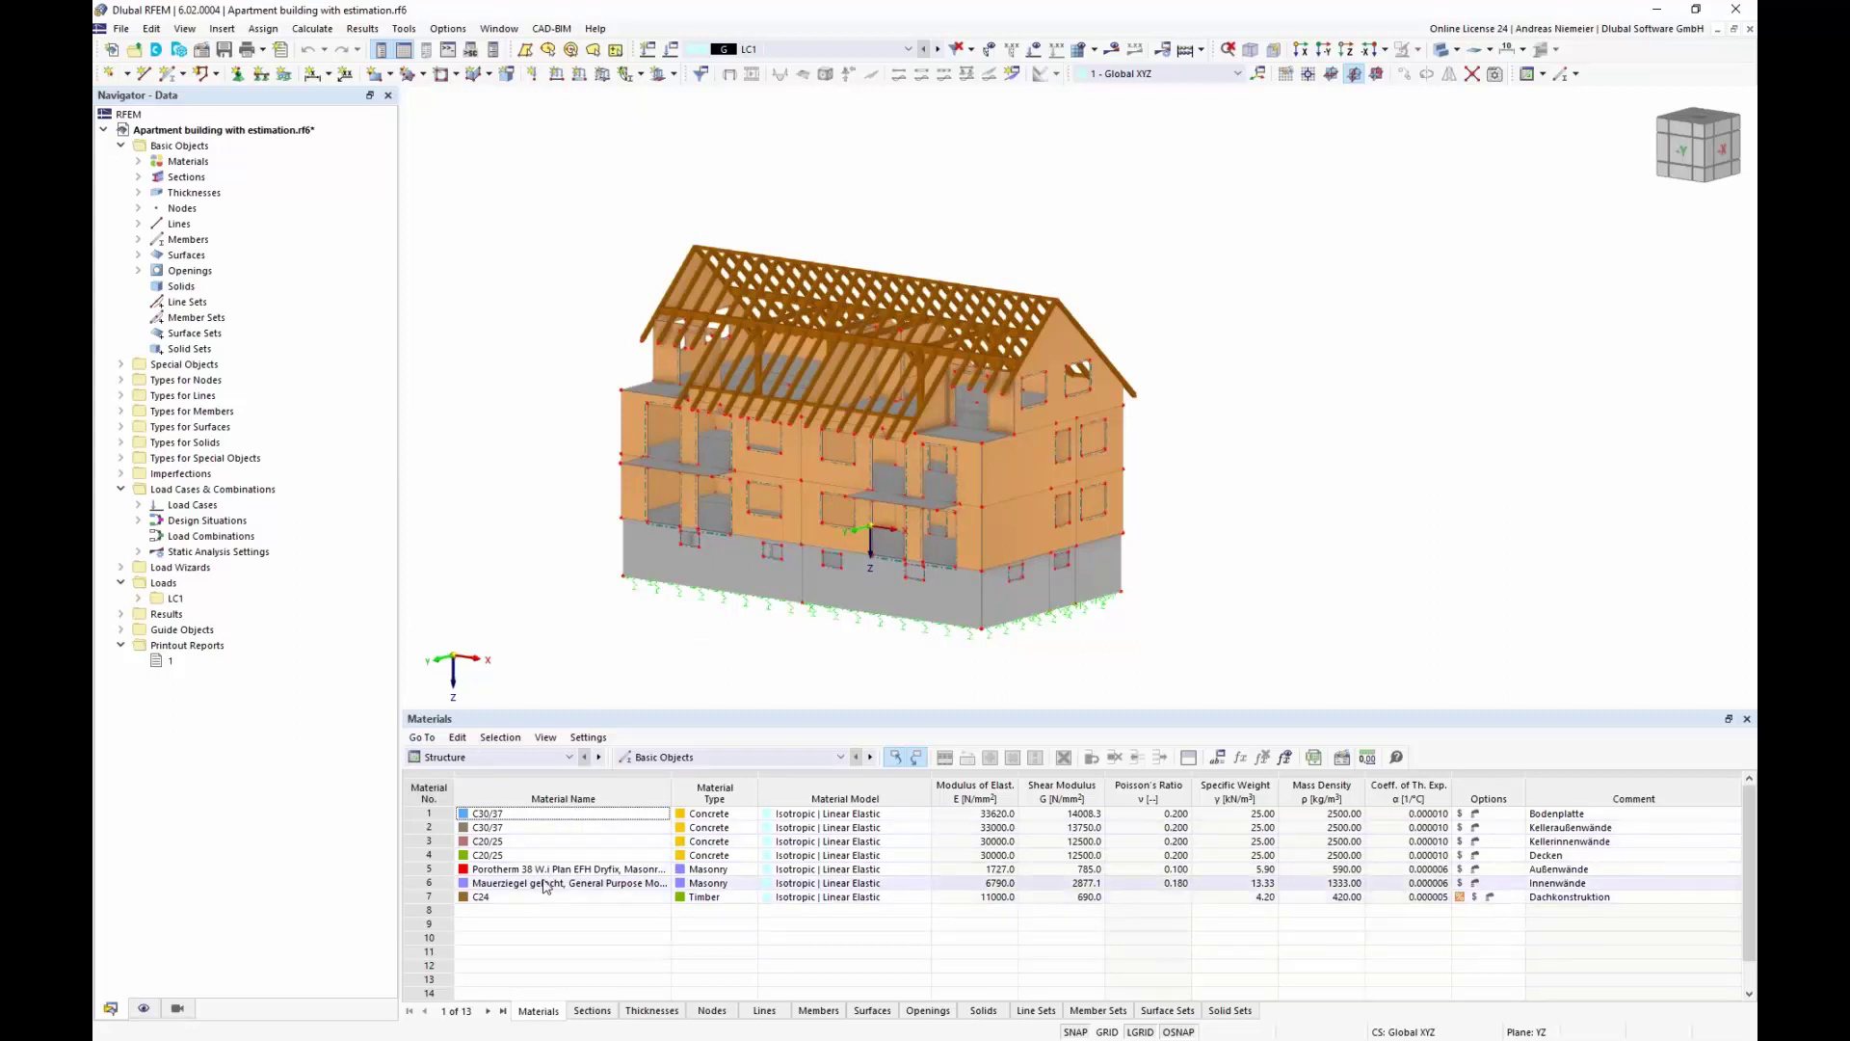
Highlight the building parts of each of the seven materials in turn, from the C30/37 base slab to the C24 roof structure
{"action": "left_click", "coordinate": [525, 813]}
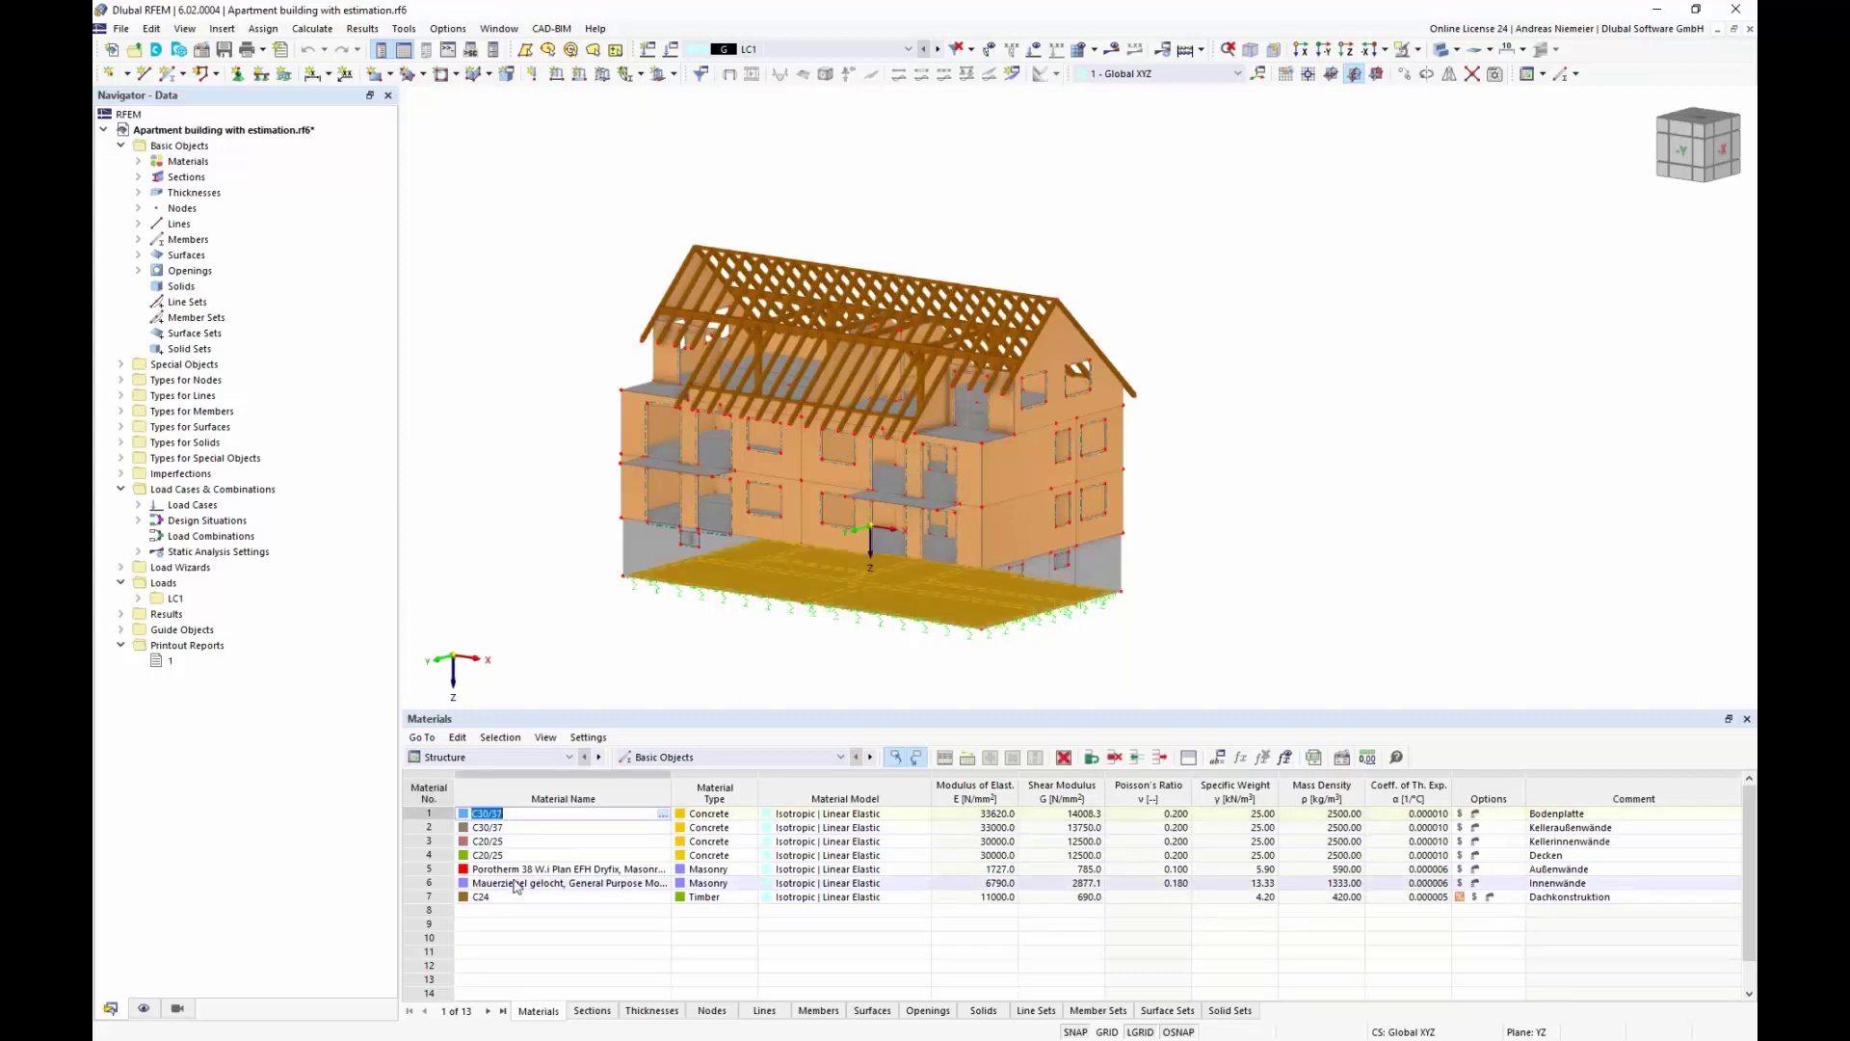
{"action": "left_click", "coordinate": [530, 827]}
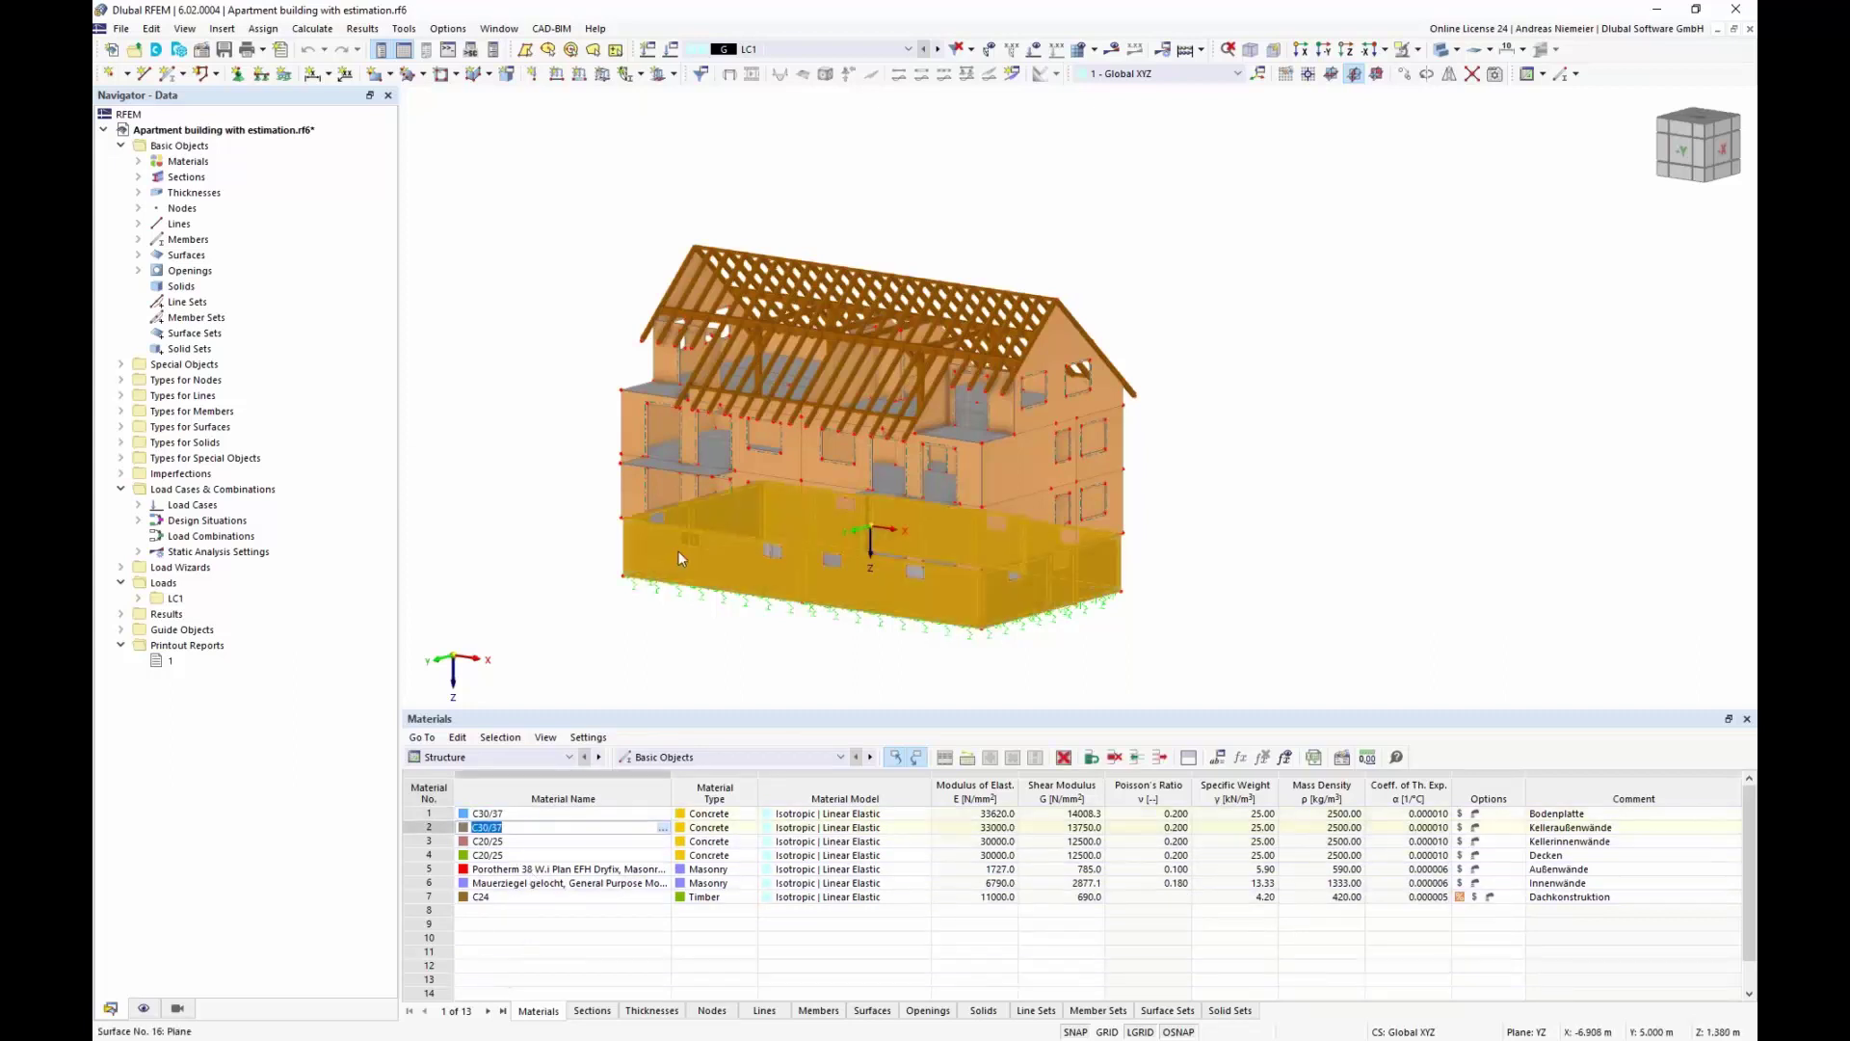
{"action": "left_click", "coordinate": [539, 841]}
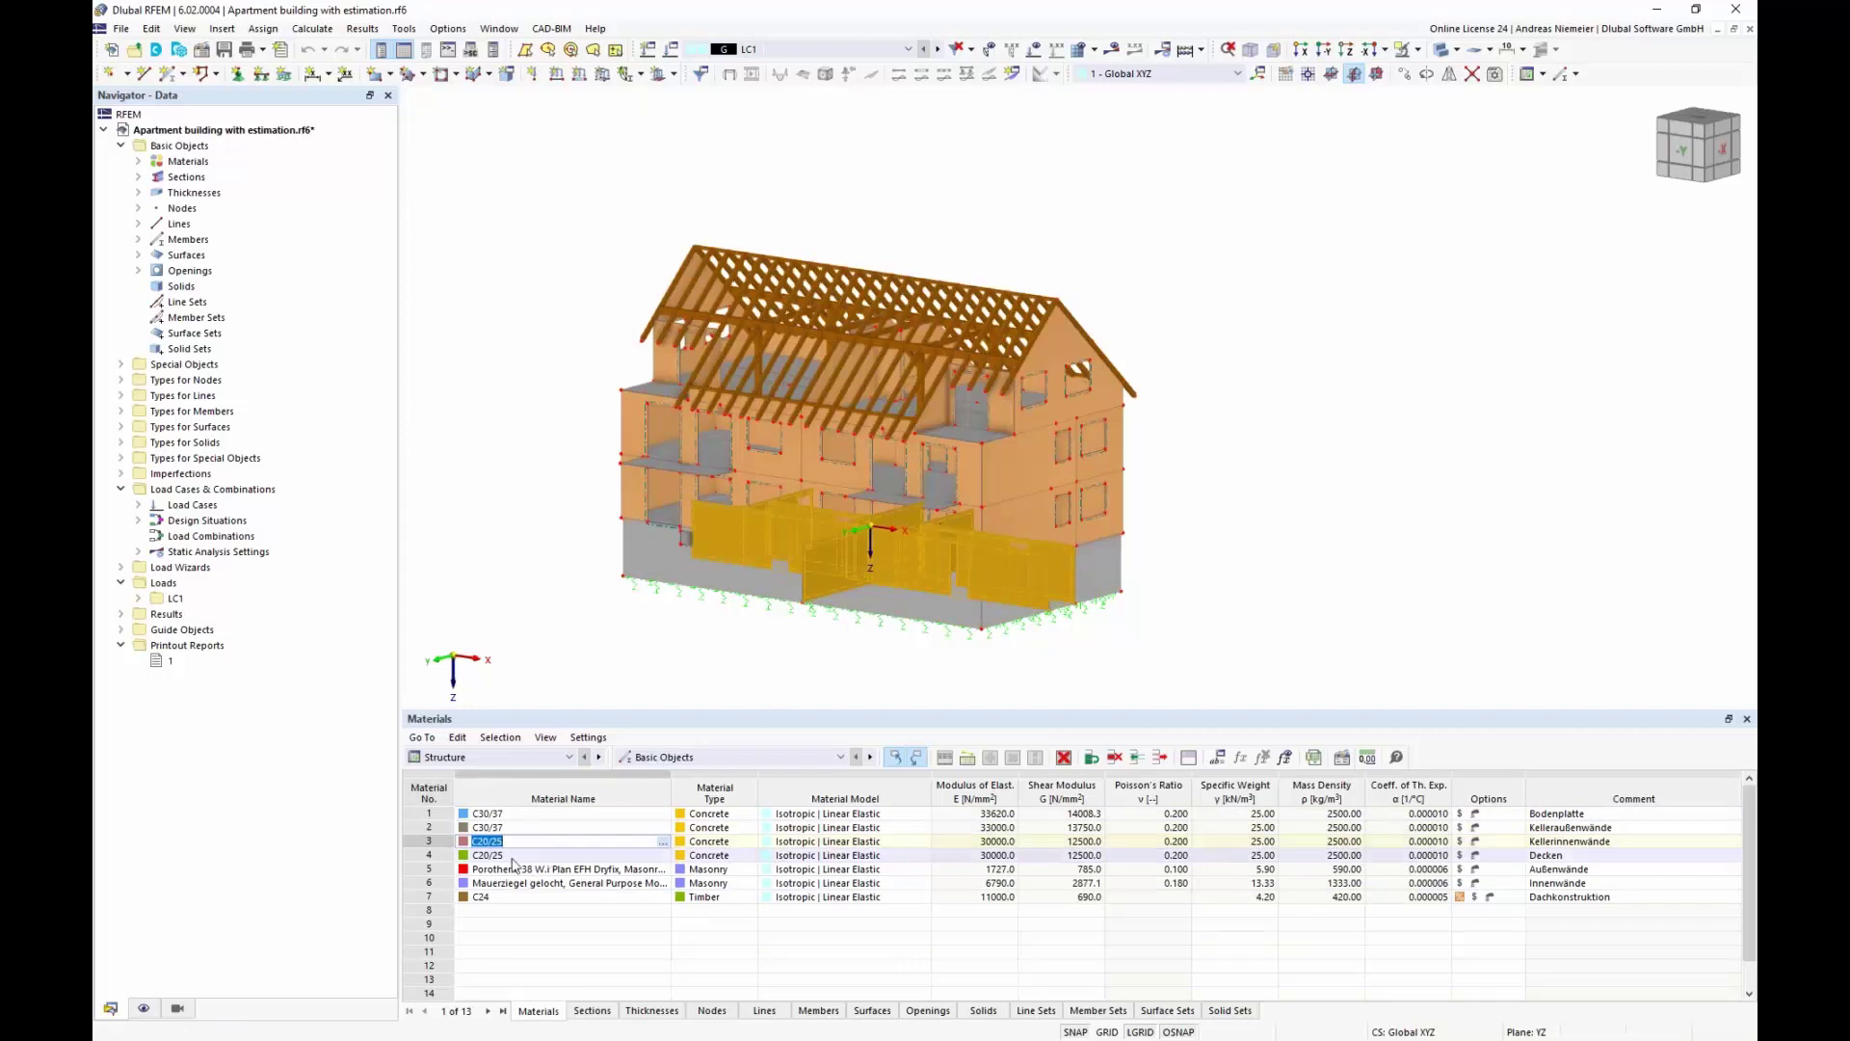
{"action": "left_click", "coordinate": [511, 855]}
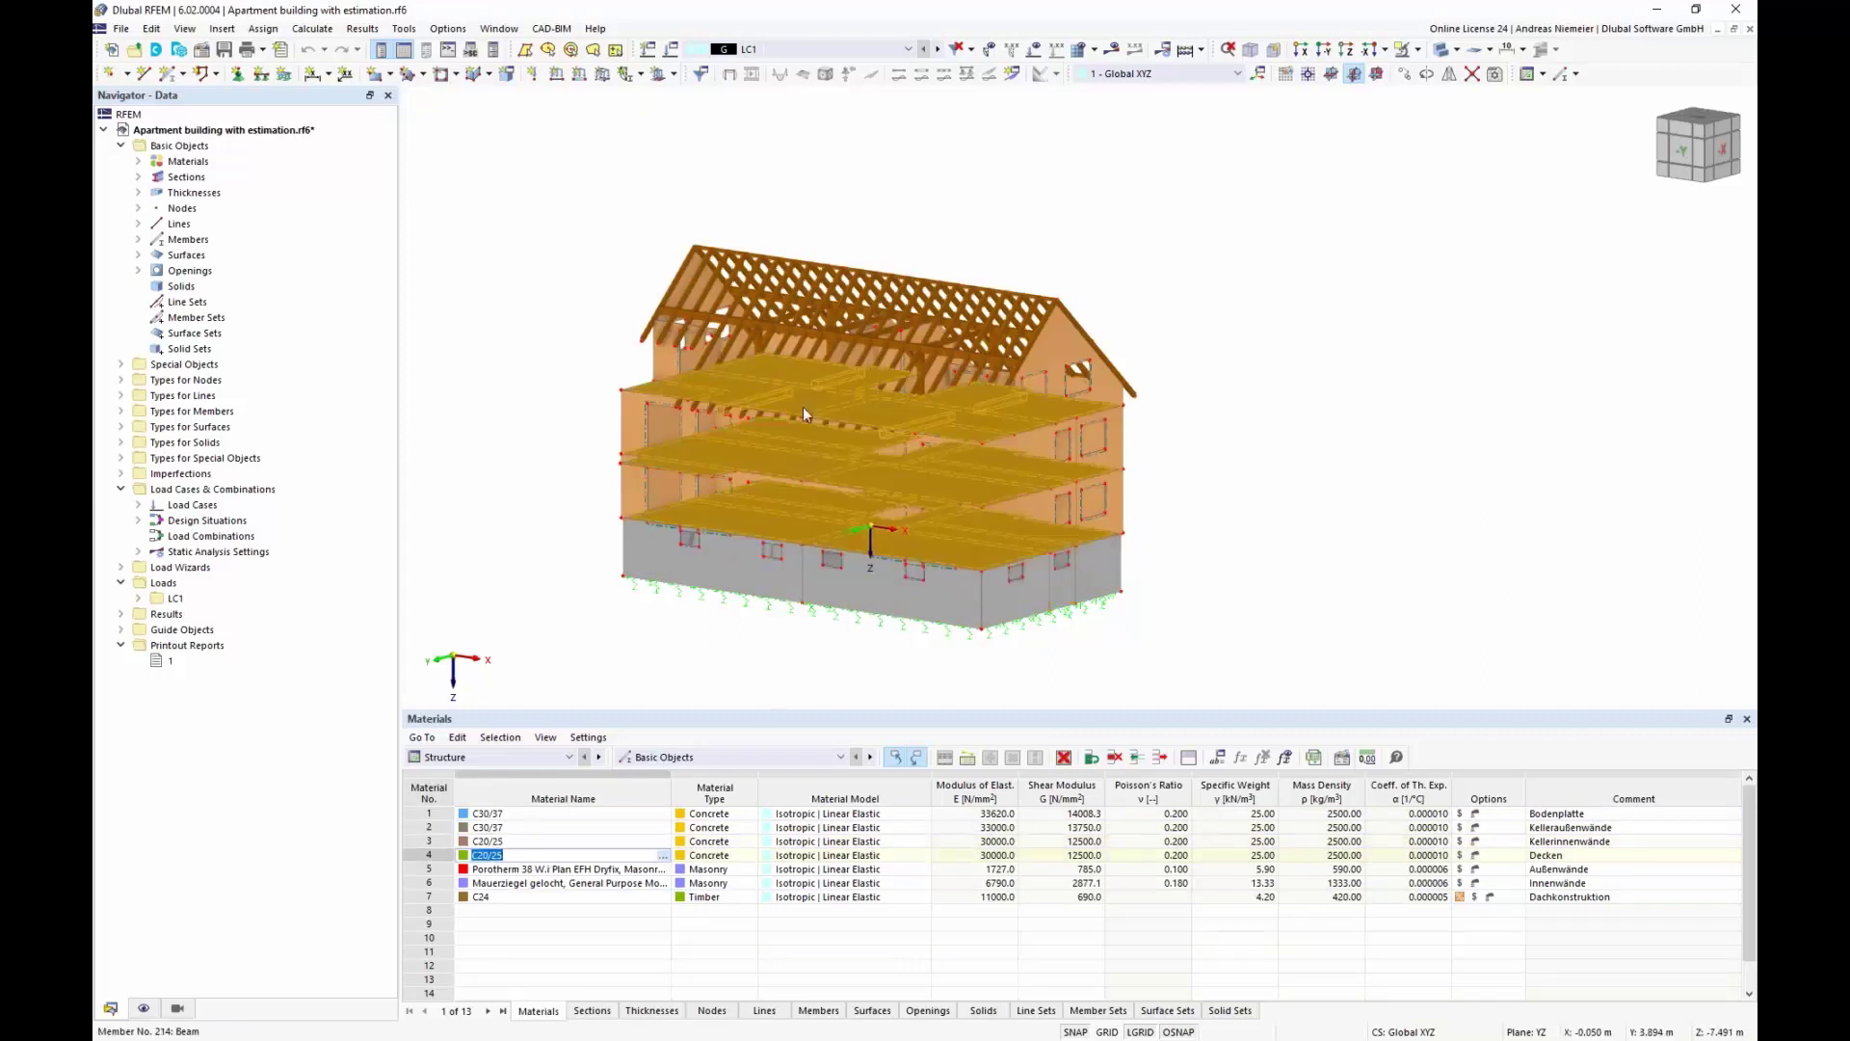
{"action": "key", "text": "Down"}
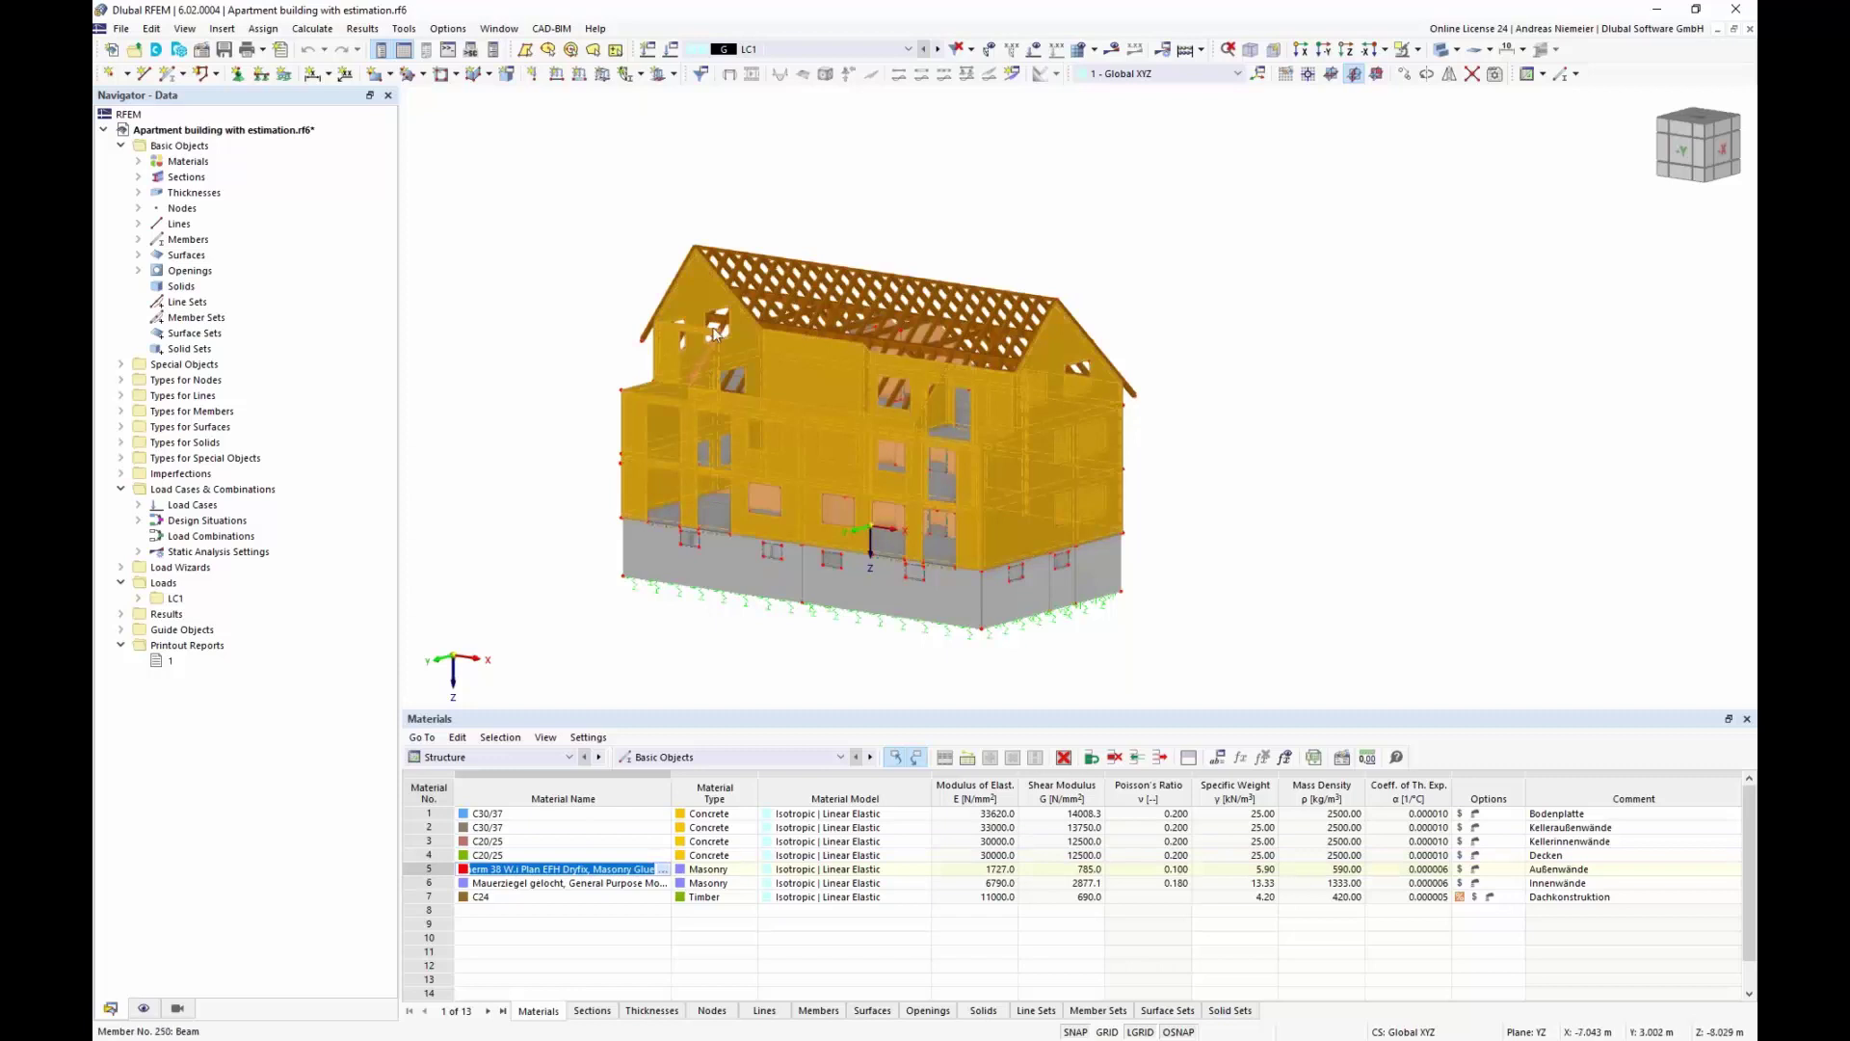
{"action": "left_click", "coordinate": [512, 883]}
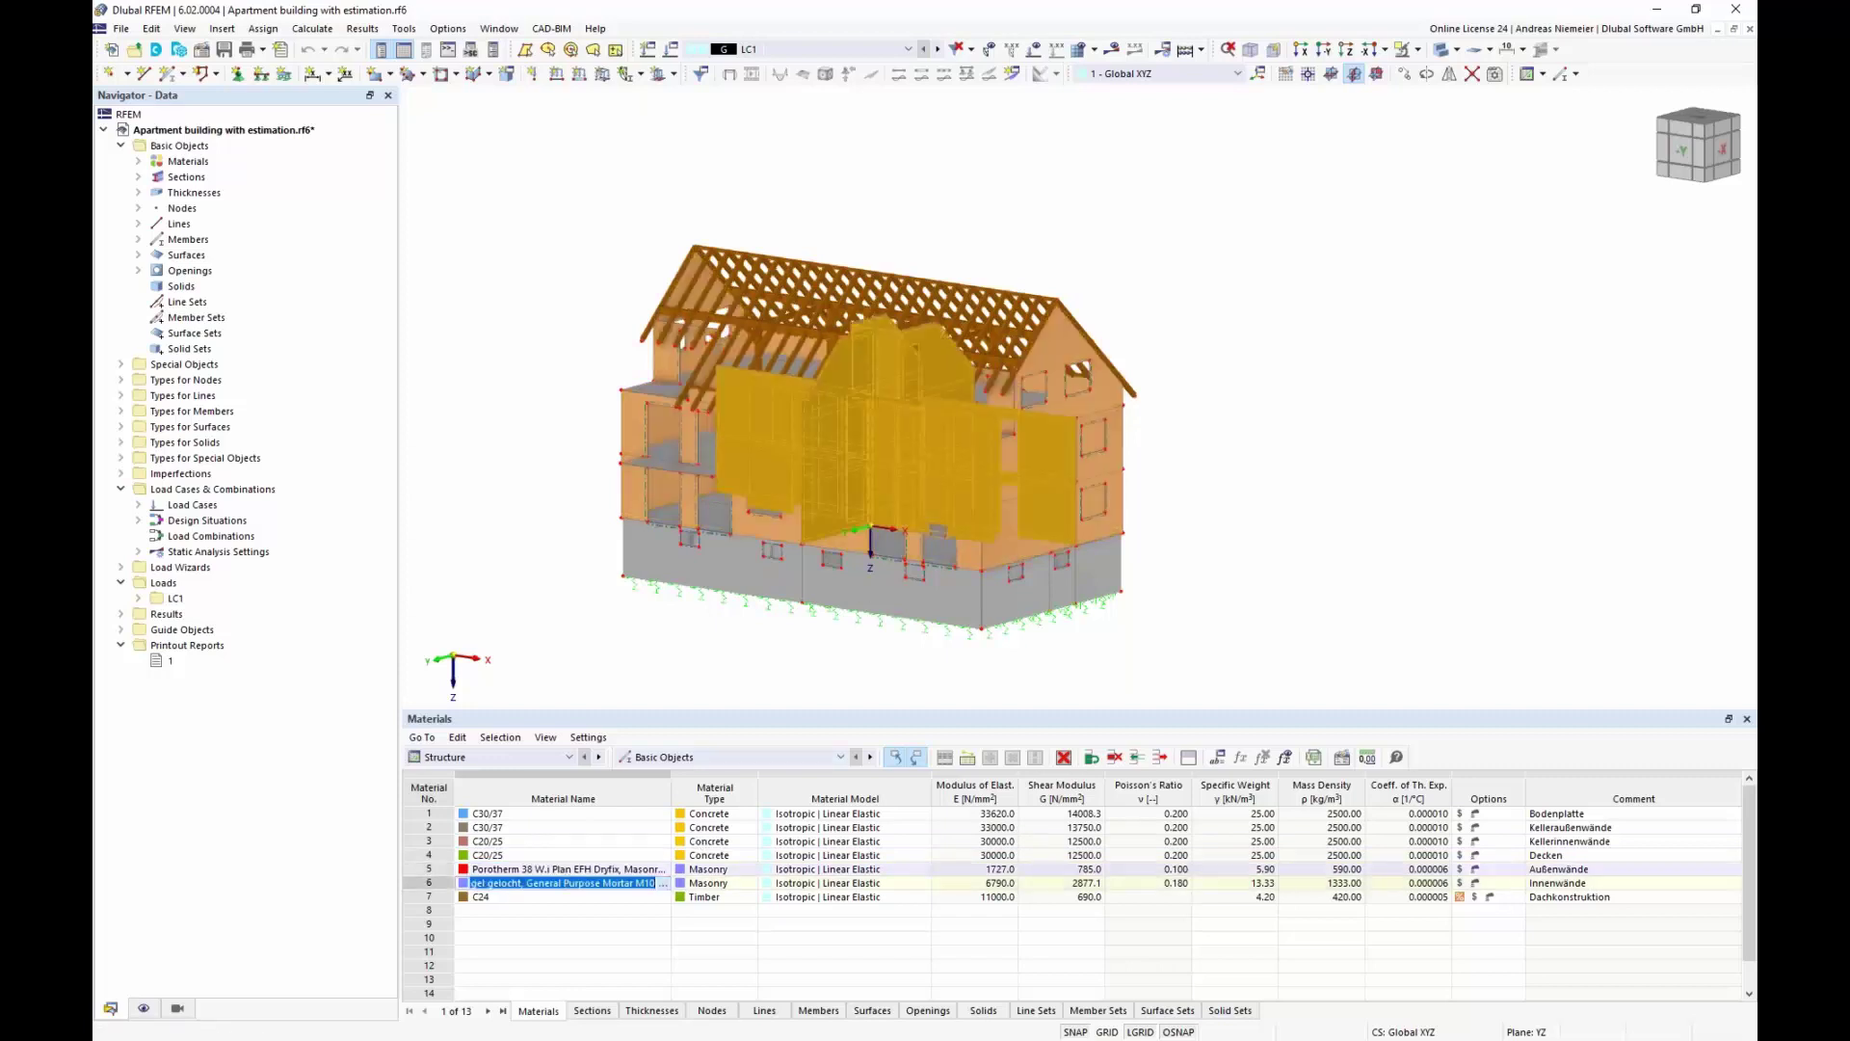
{"action": "left_click", "coordinate": [576, 898]}
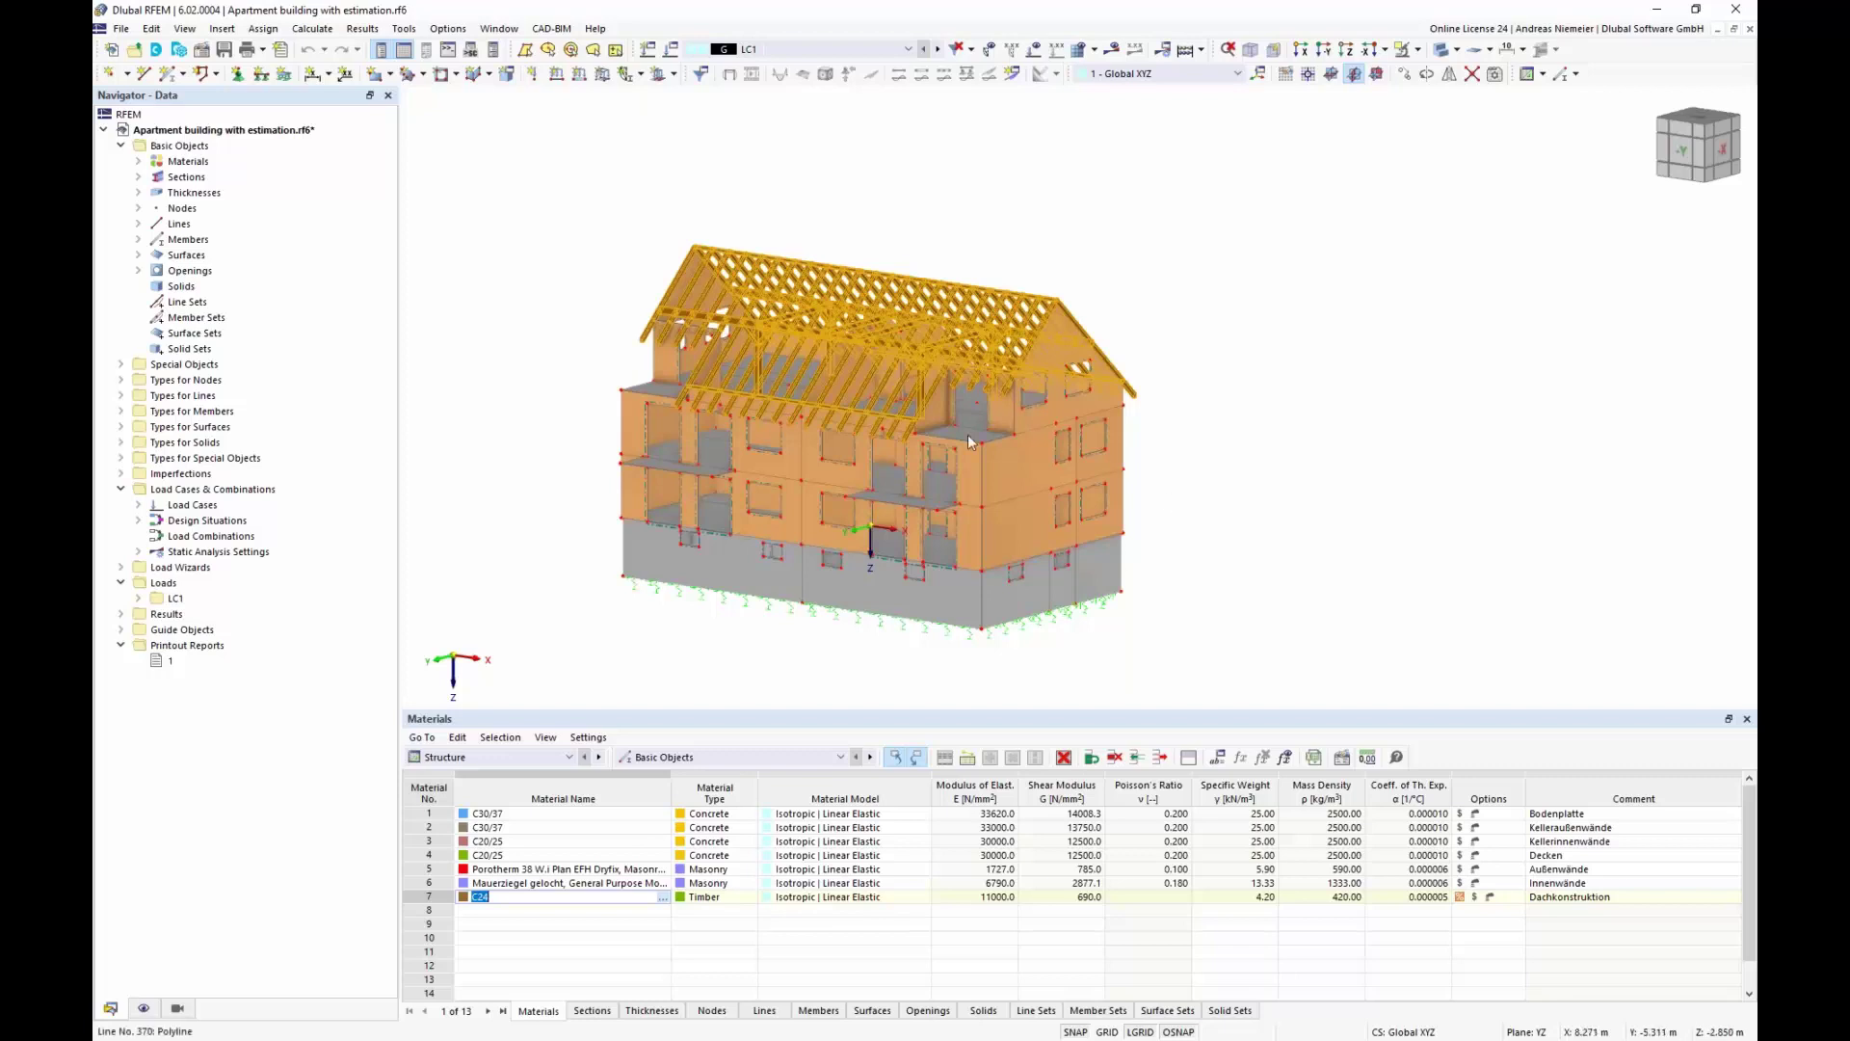
Open the base slab's C30/37 material for editing and try a top-face entry in its CO₂ emissions estimation
{"action": "left_click", "coordinate": [174, 166]}
{"action": "right_click", "coordinate": [174, 170]}
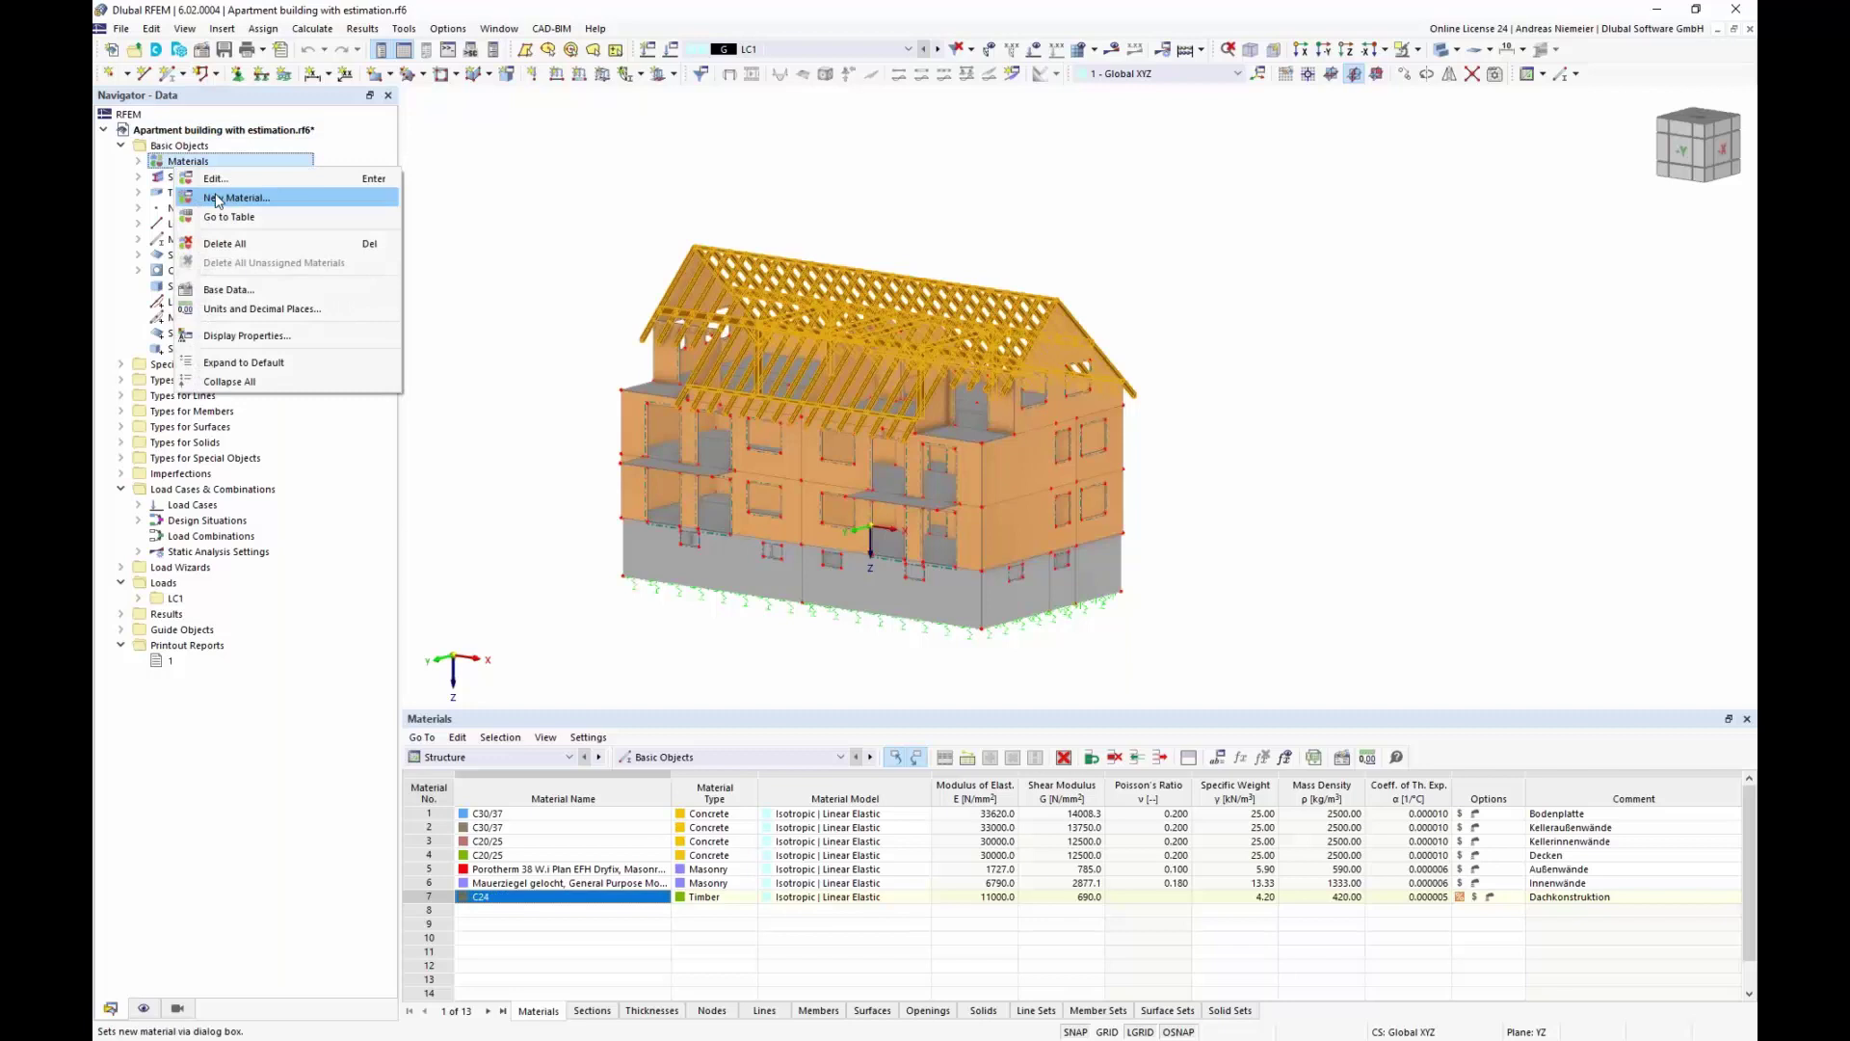
{"action": "left_click", "coordinate": [221, 179]}
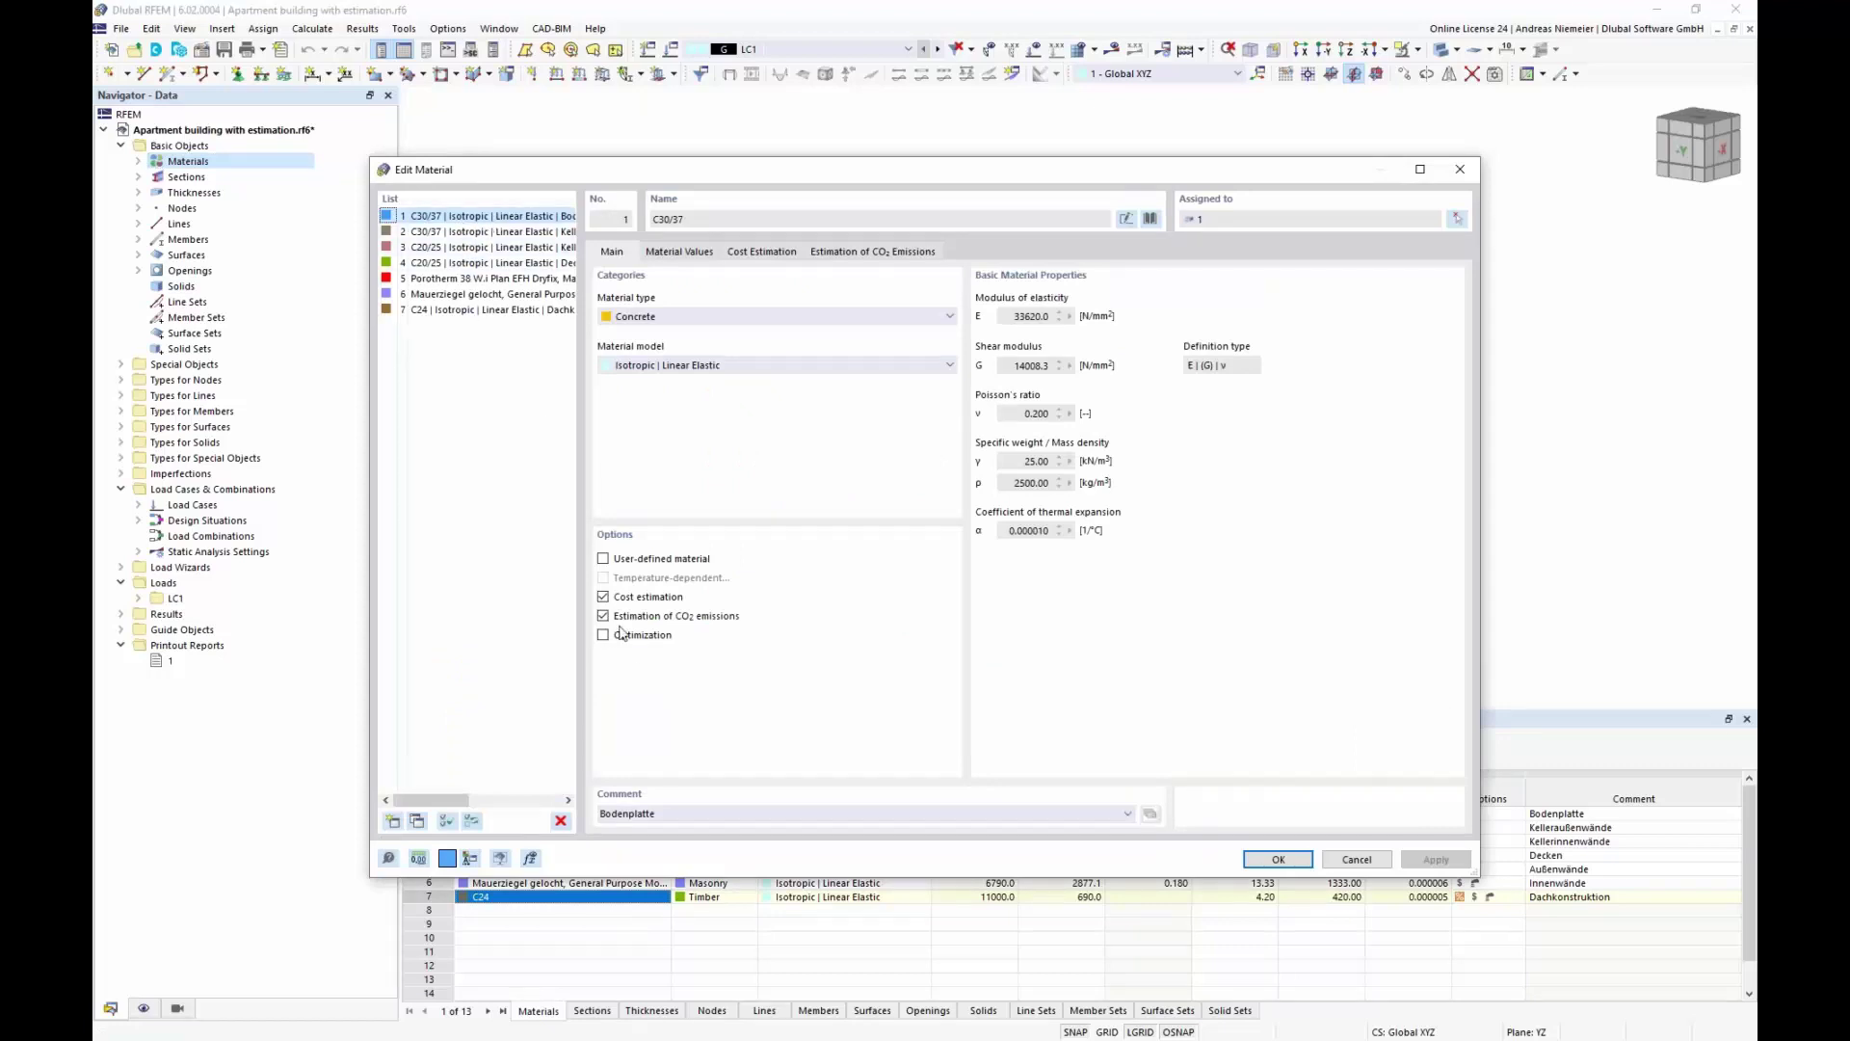
{"action": "left_click", "coordinate": [820, 254]}
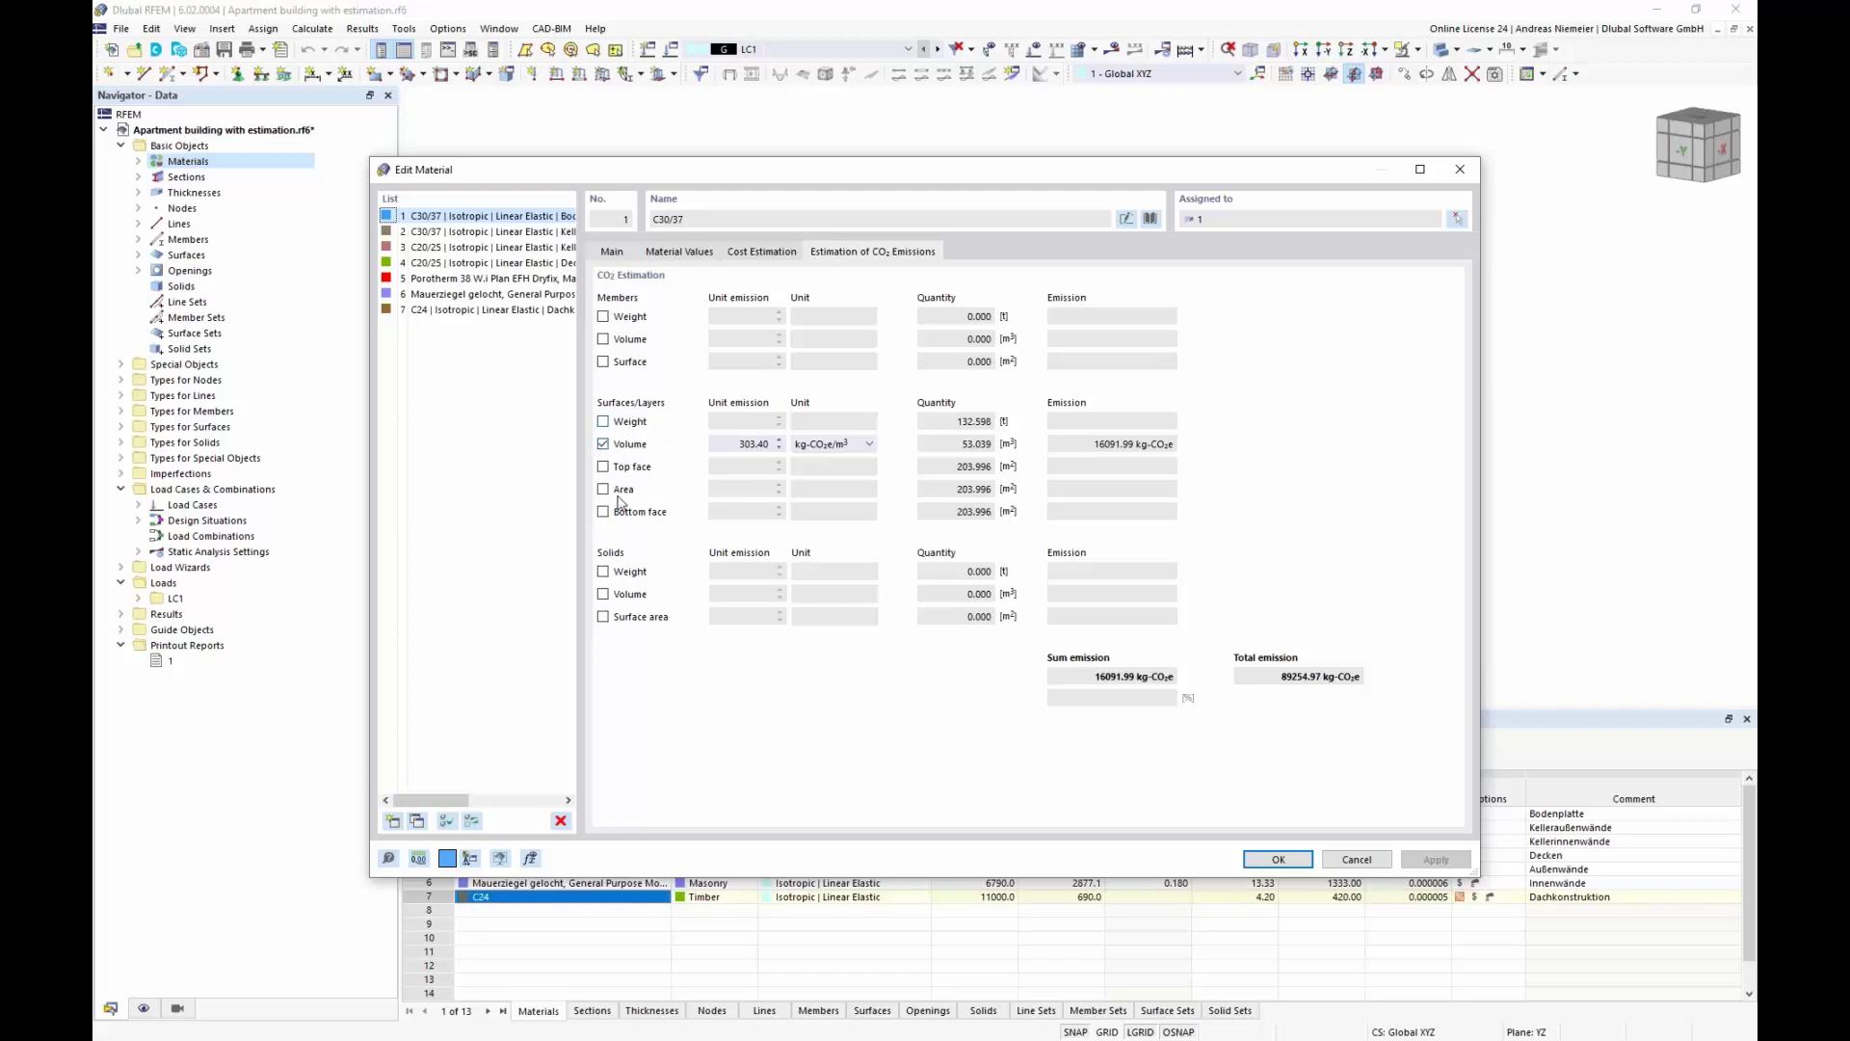
{"action": "left_click", "coordinate": [603, 466]}
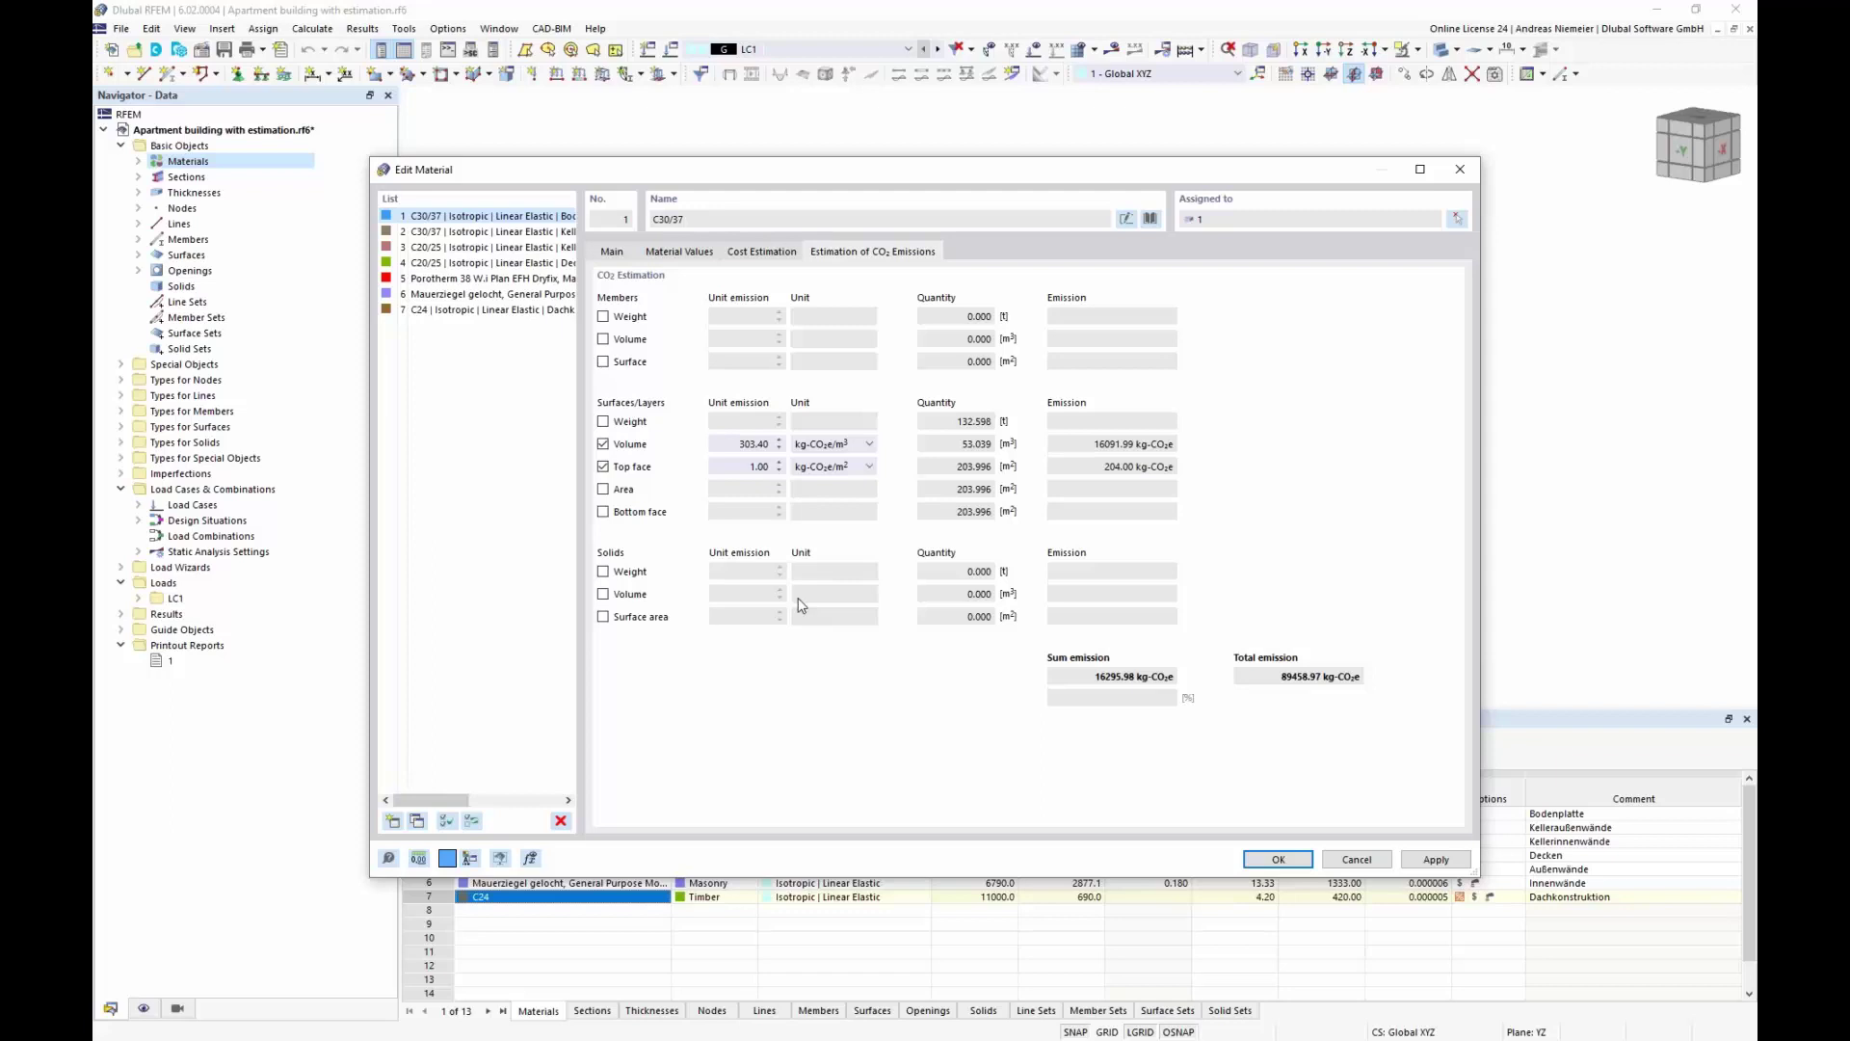
{"action": "left_click", "coordinate": [603, 467]}
Examine the base slab's volume-based unit cost and the building's total cost in the cost estimation, comparing with the model
{"action": "left_click", "coordinate": [763, 253]}
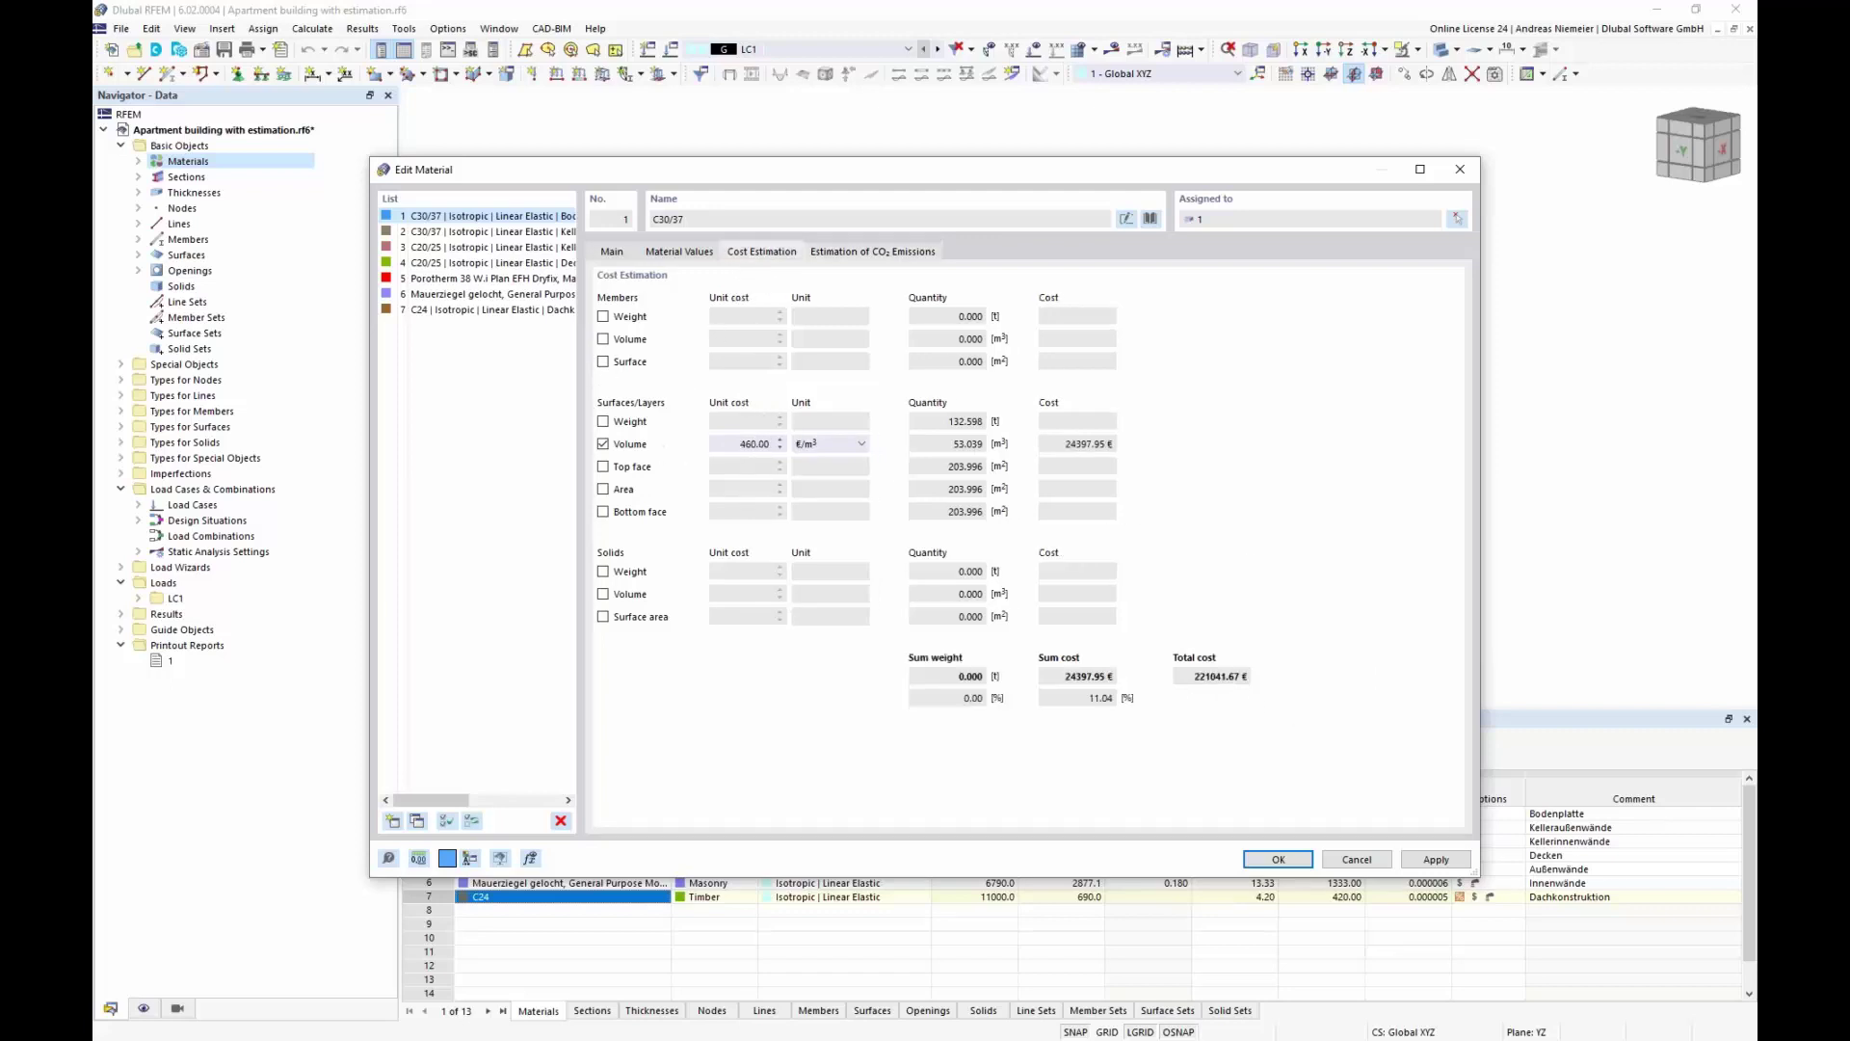
{"action": "left_click", "coordinate": [737, 446]}
{"action": "left_click", "coordinate": [1193, 677]}
{"action": "left_click_drag", "start_coordinate": [510, 176], "coordinate": [658, 645]}
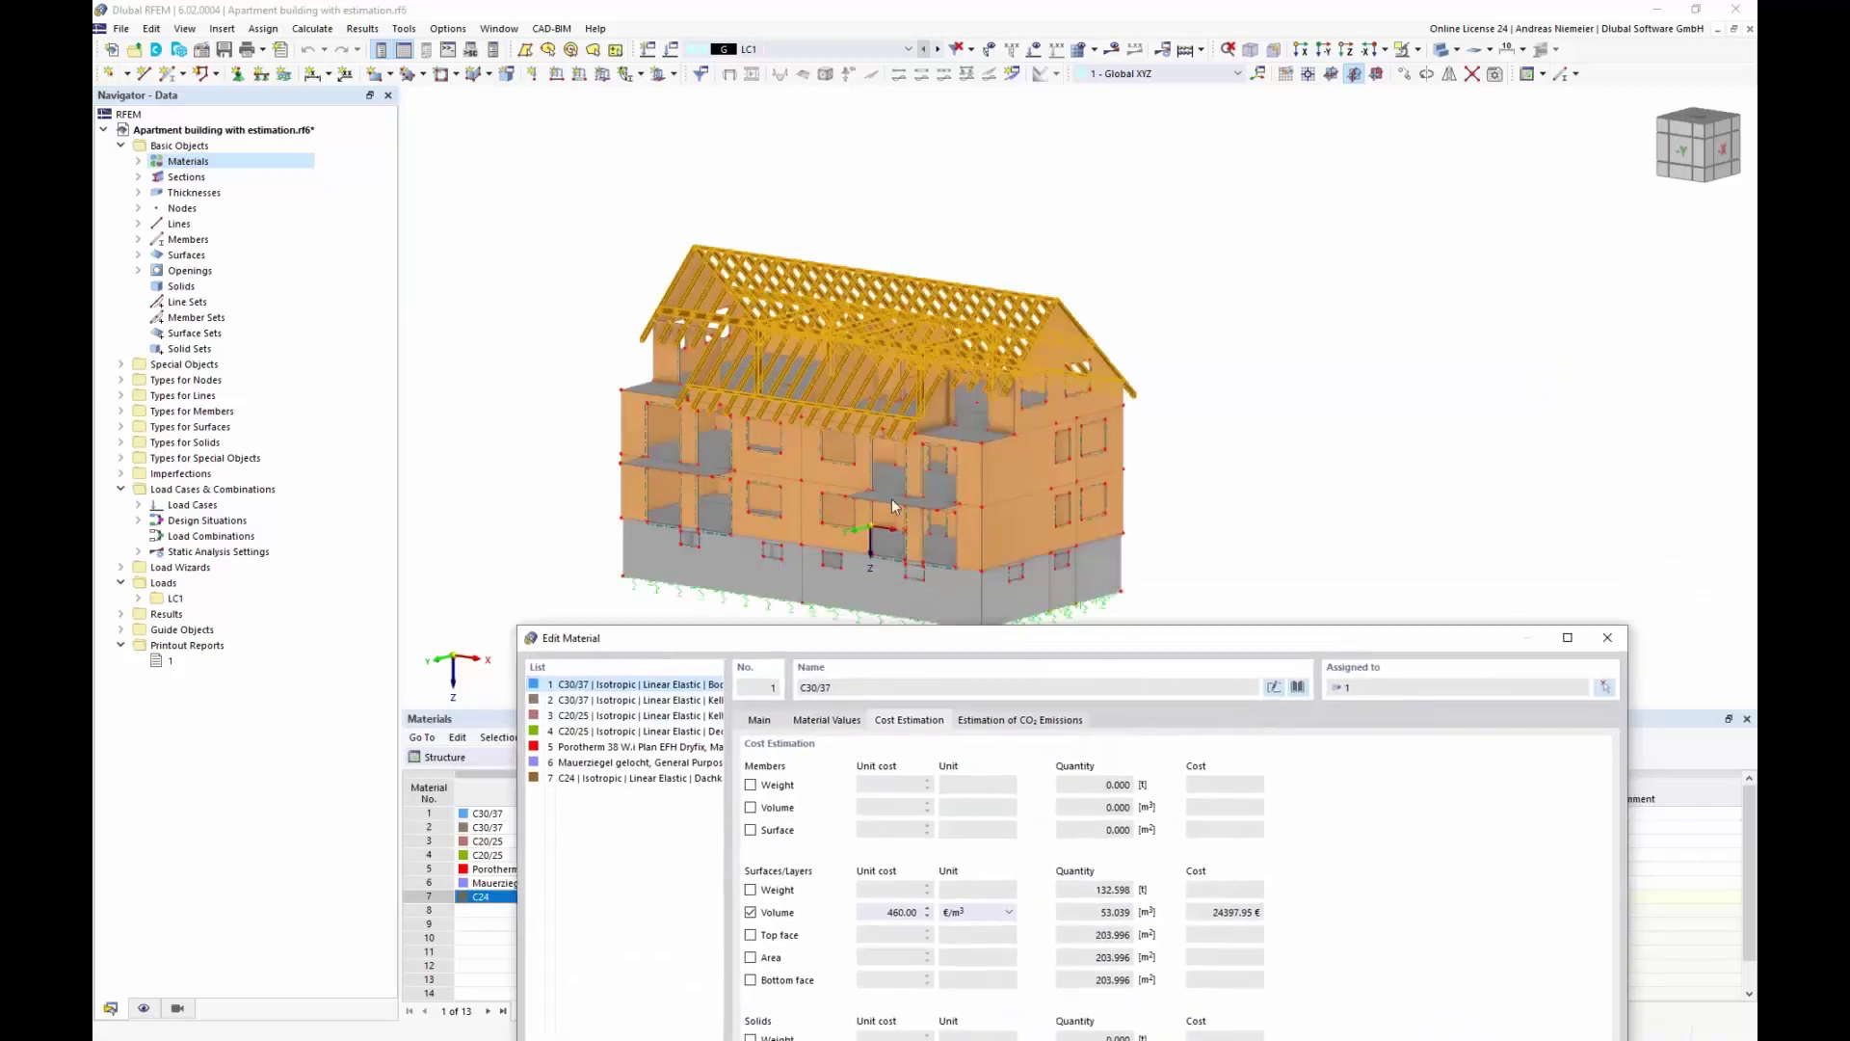
{"action": "left_click_drag", "start_coordinate": [896, 640], "coordinate": [790, 197]}
Go through the cost estimation of materials 2 to 7, ending with C24, and check the total cost
{"action": "left_click", "coordinate": [540, 258]}
{"action": "key", "text": "Down"}
{"action": "key", "text": "Down"}
{"action": "key", "text": "Down"}
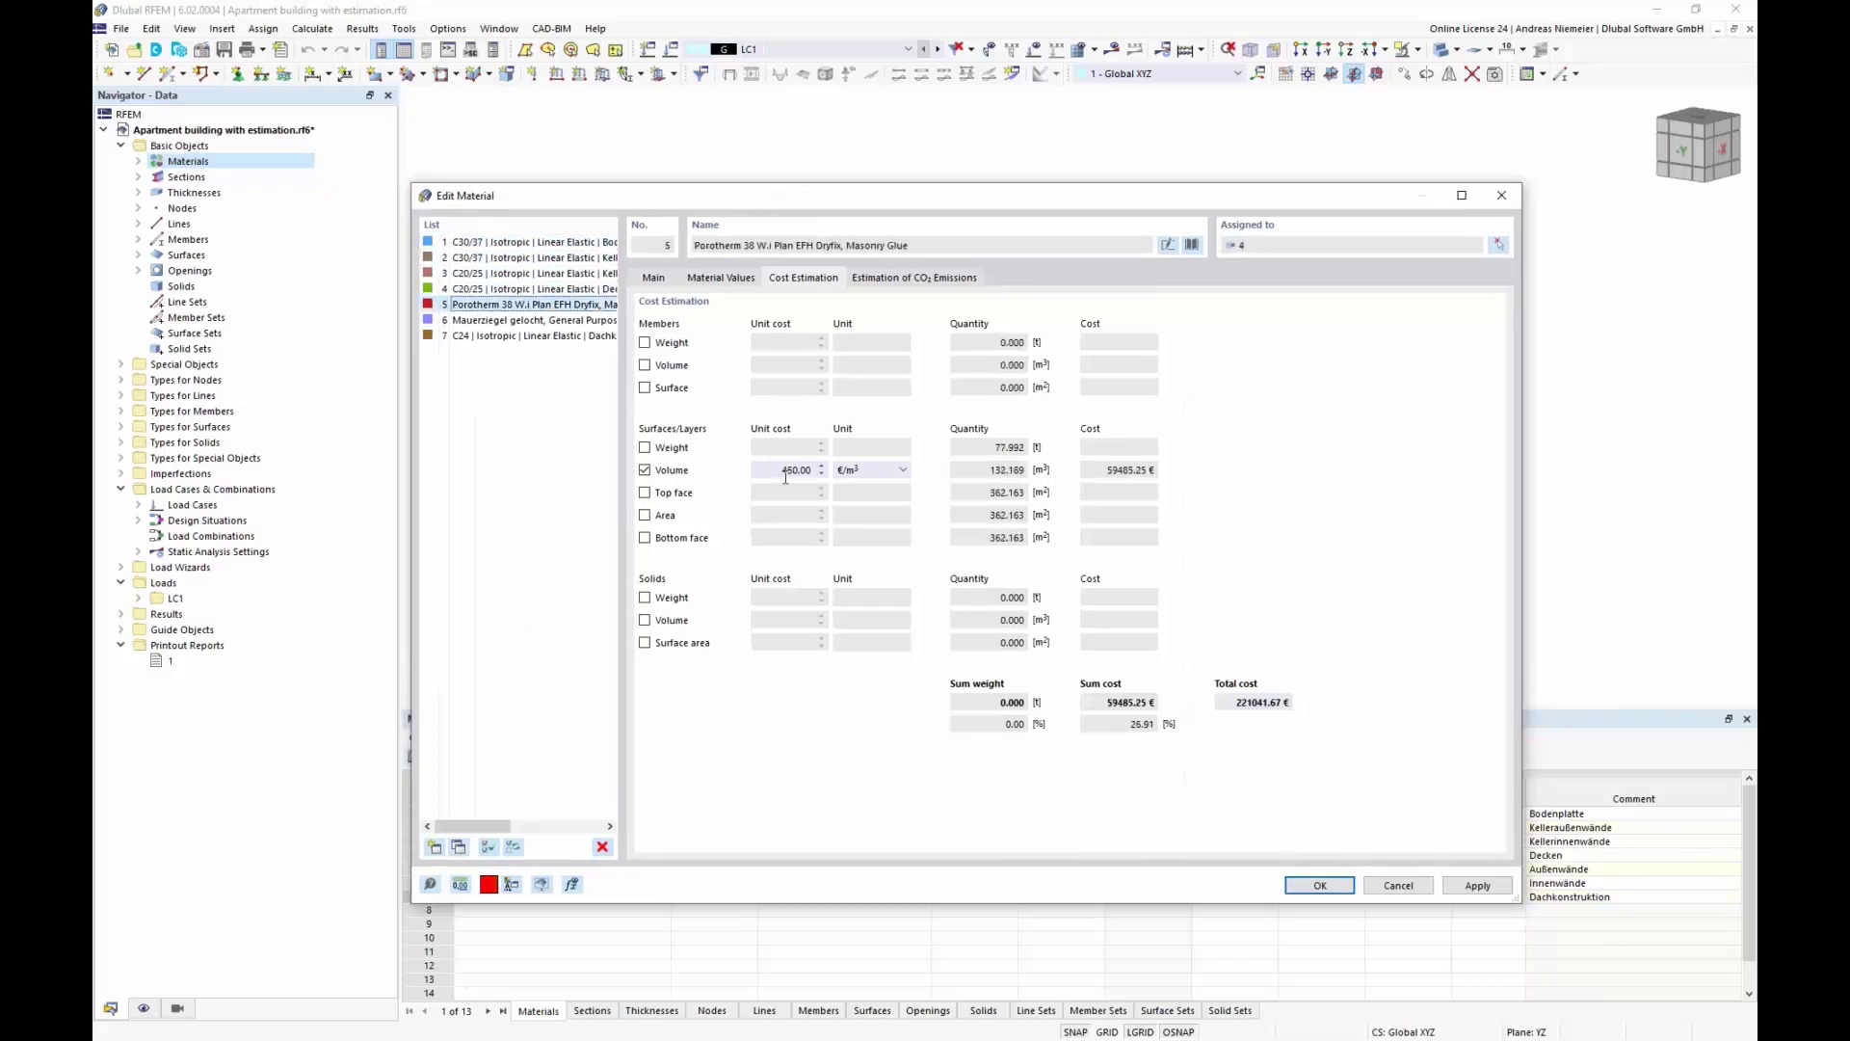
{"action": "key", "text": "Down"}
{"action": "key", "text": "Down"}
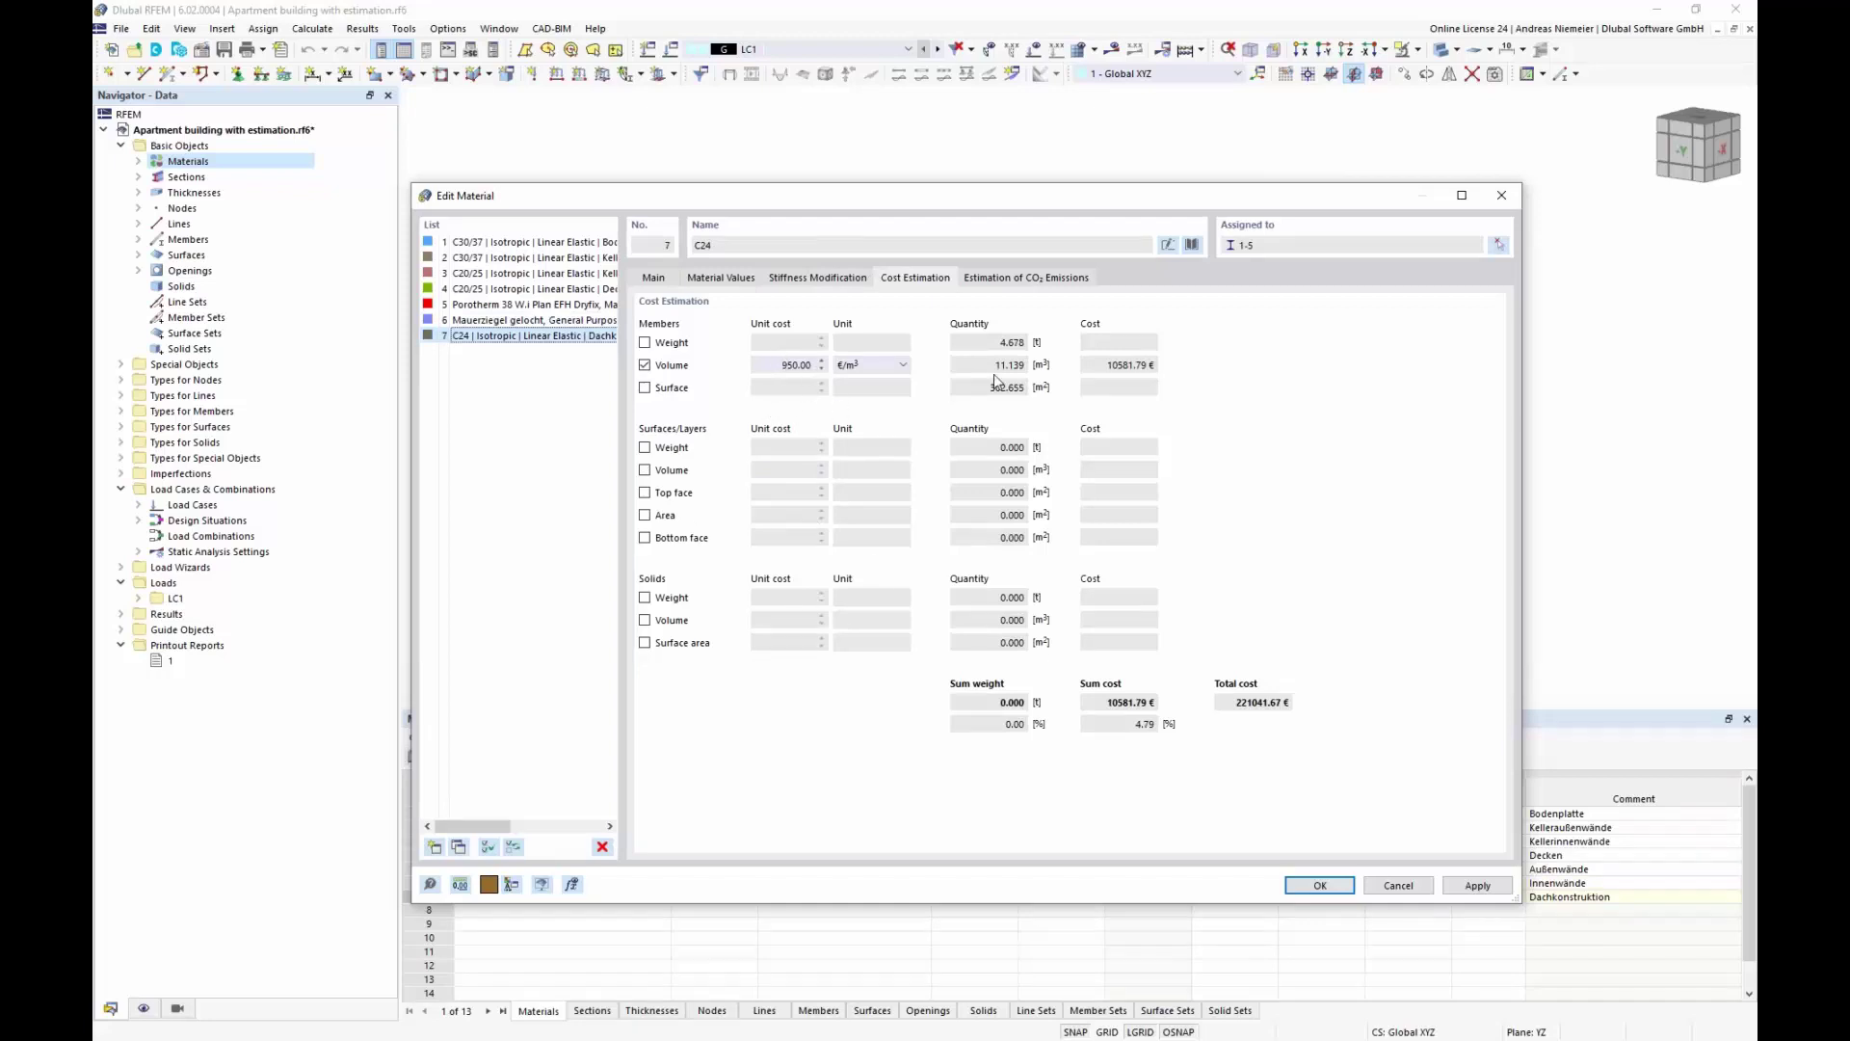
{"action": "left_click", "coordinate": [1241, 701]}
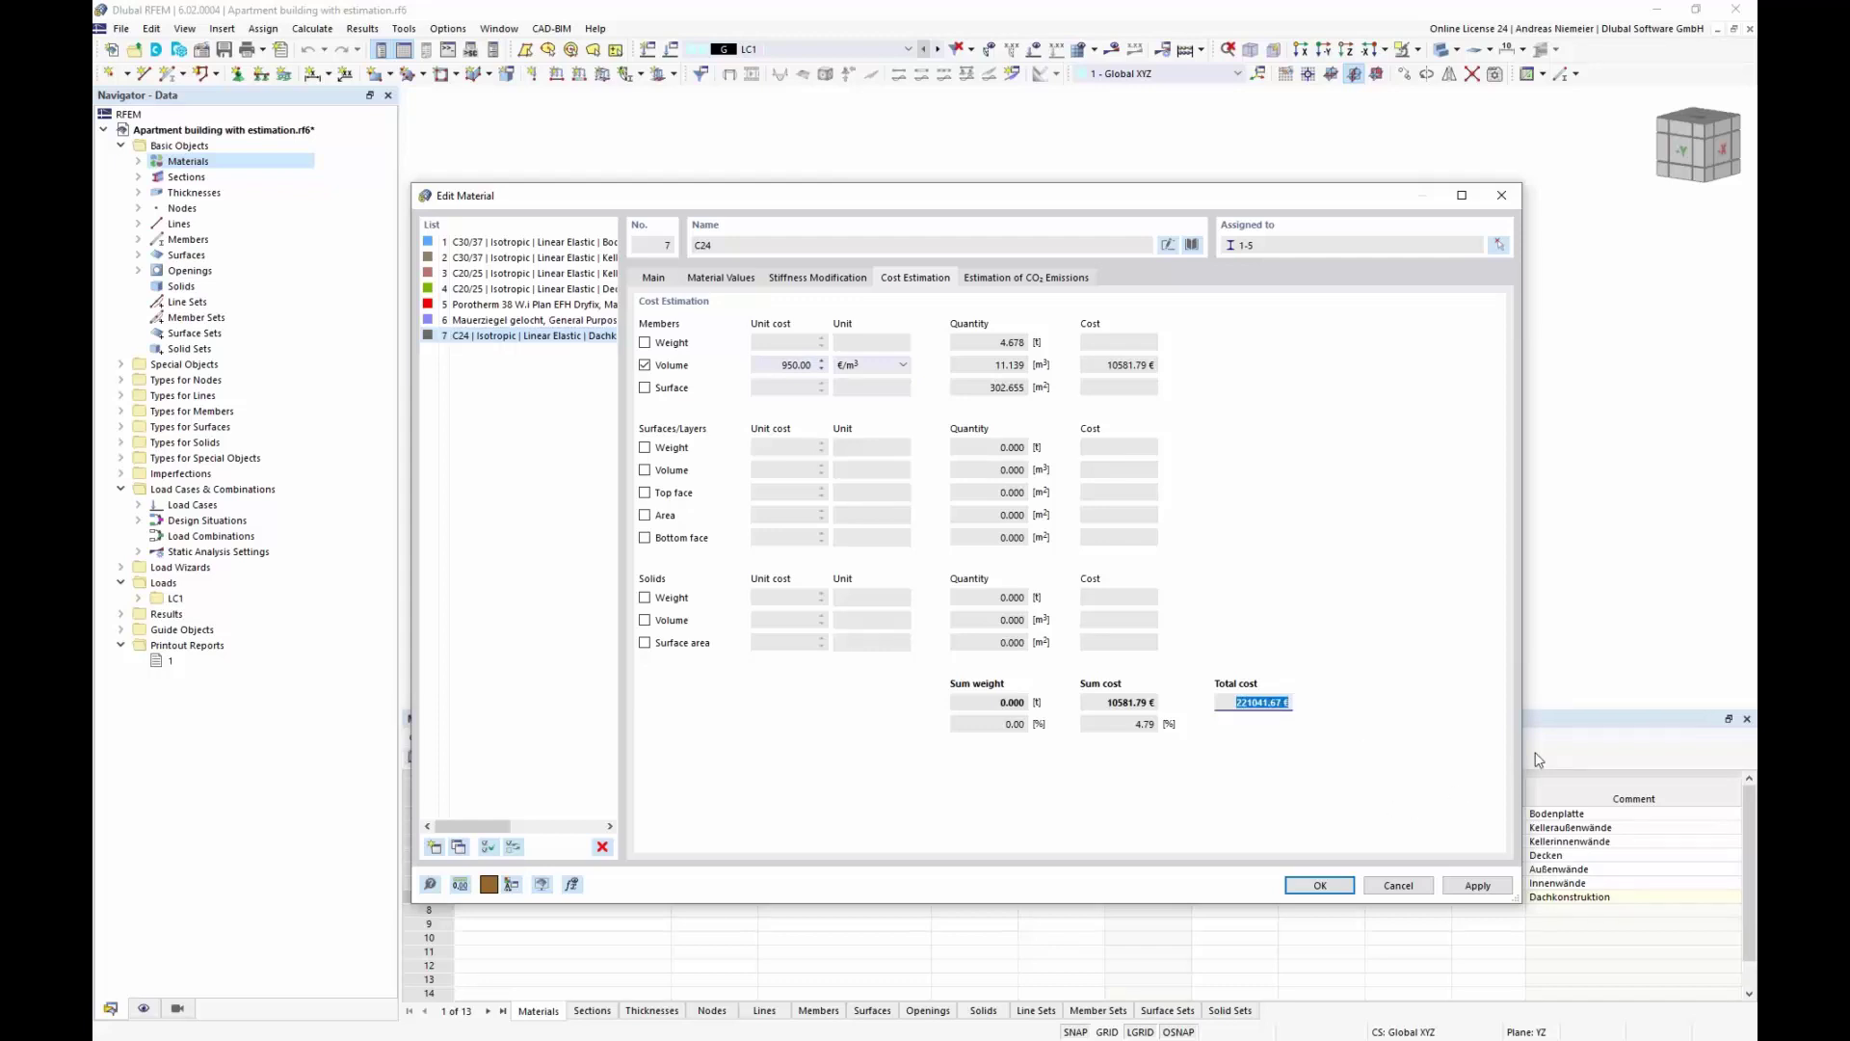
Check the estimation options of the C24 roof timber and display its CO₂ emissions estimation
{"action": "left_click_drag", "start_coordinate": [951, 201], "coordinate": [887, 368]}
{"action": "key", "text": "Escape"}
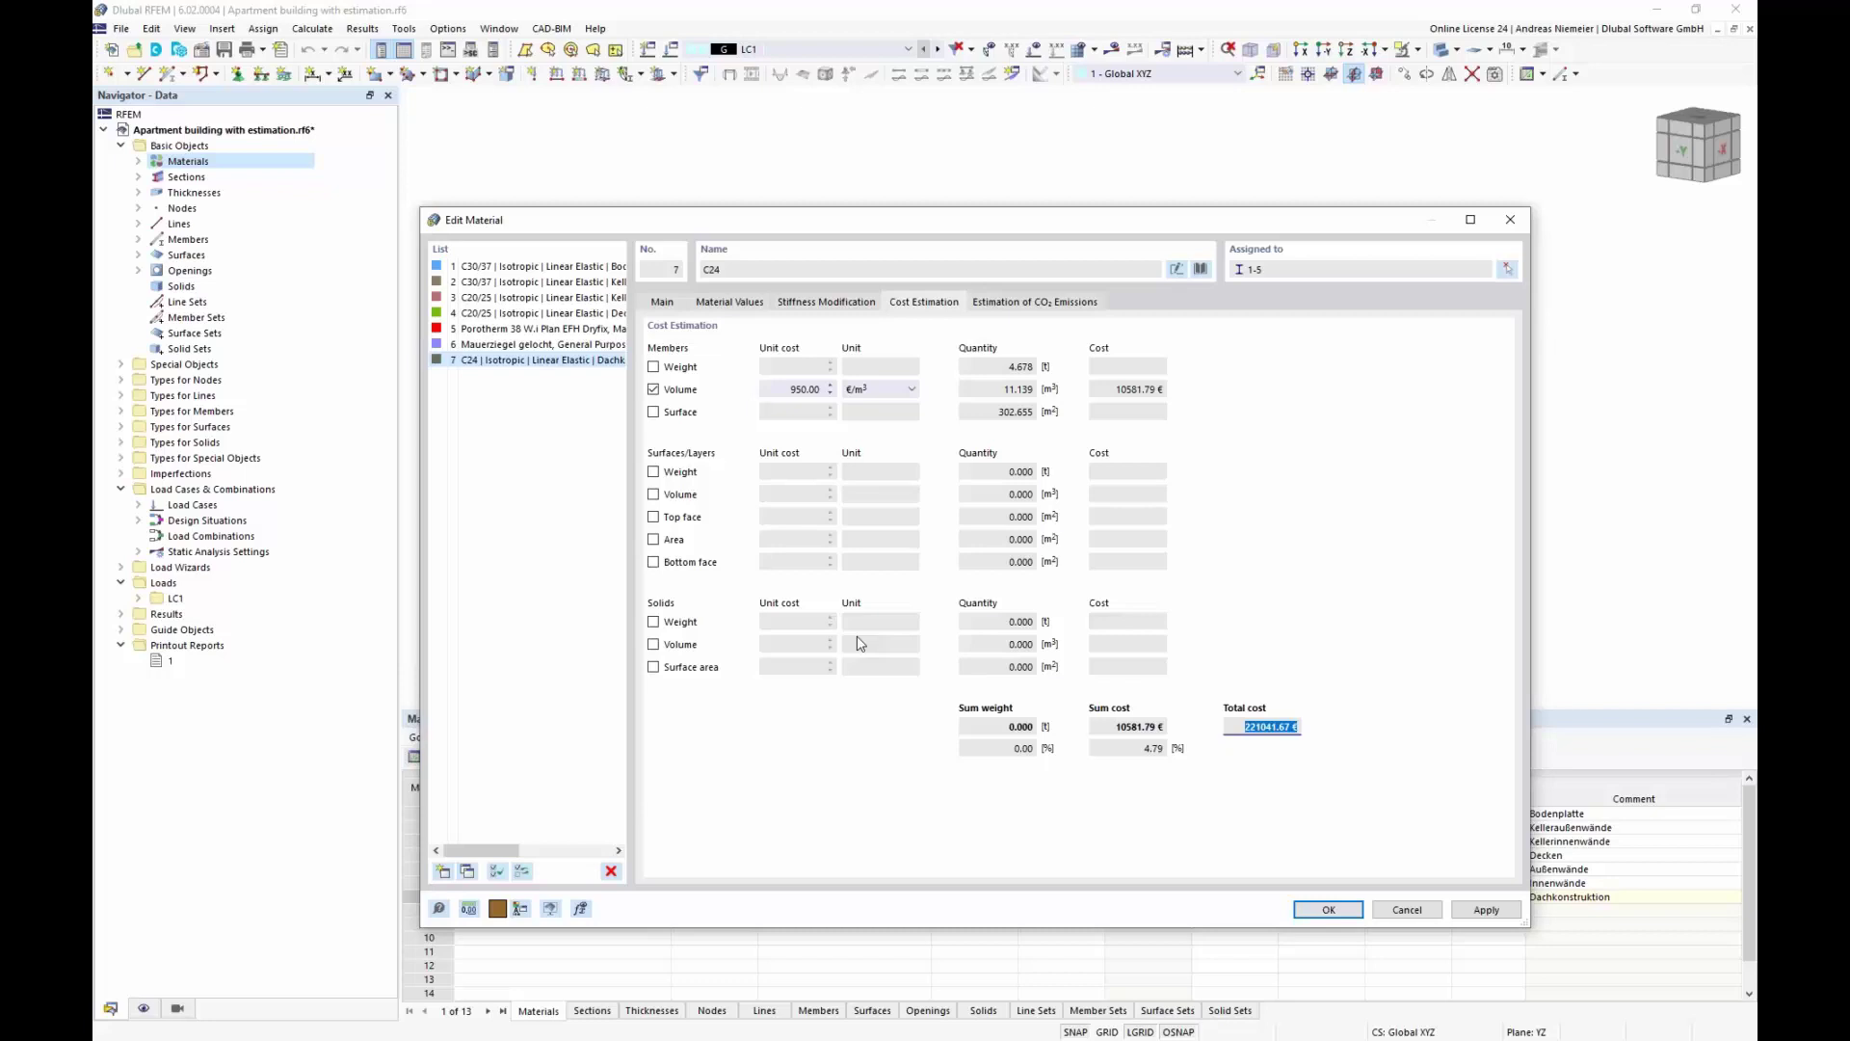
{"action": "left_click", "coordinate": [661, 302]}
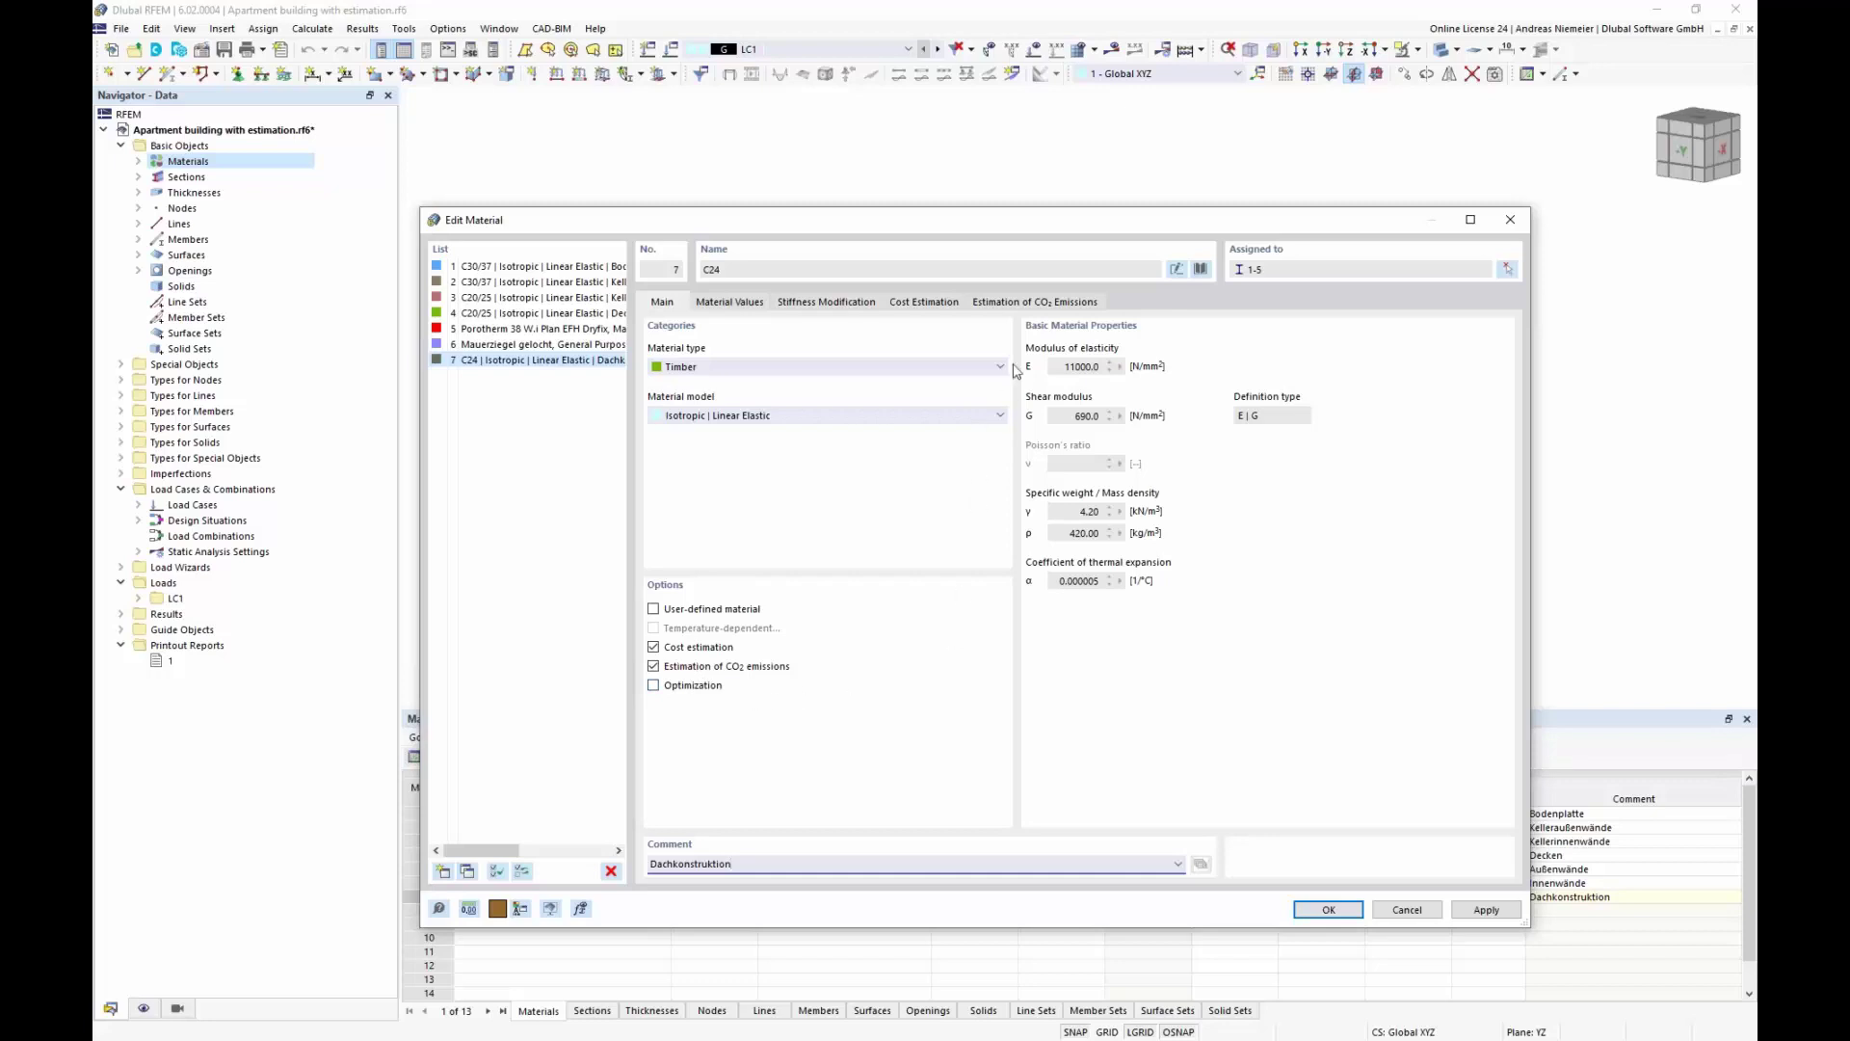
{"action": "left_click", "coordinate": [1045, 302]}
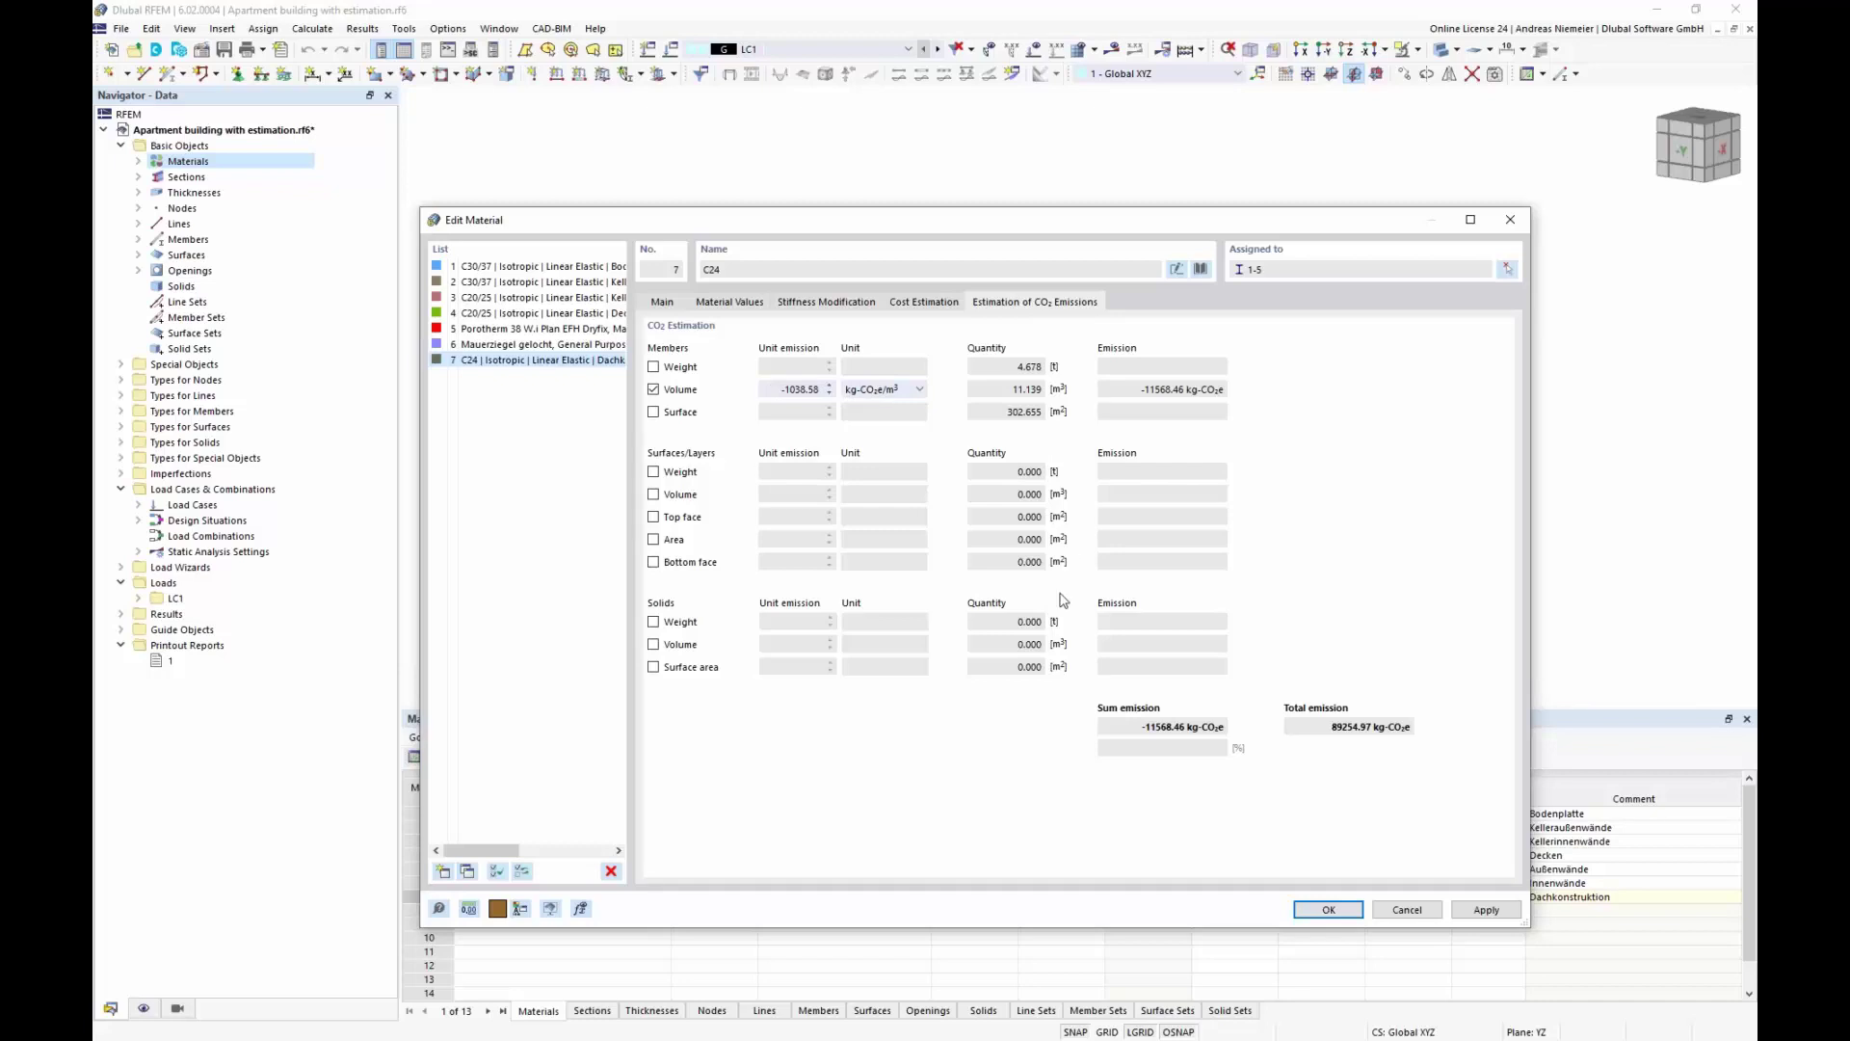
Compare the unit CO₂ emissions per volume of the concrete and masonry materials, returning to C20/25 for the basement interior walls
{"action": "left_click", "coordinate": [563, 269]}
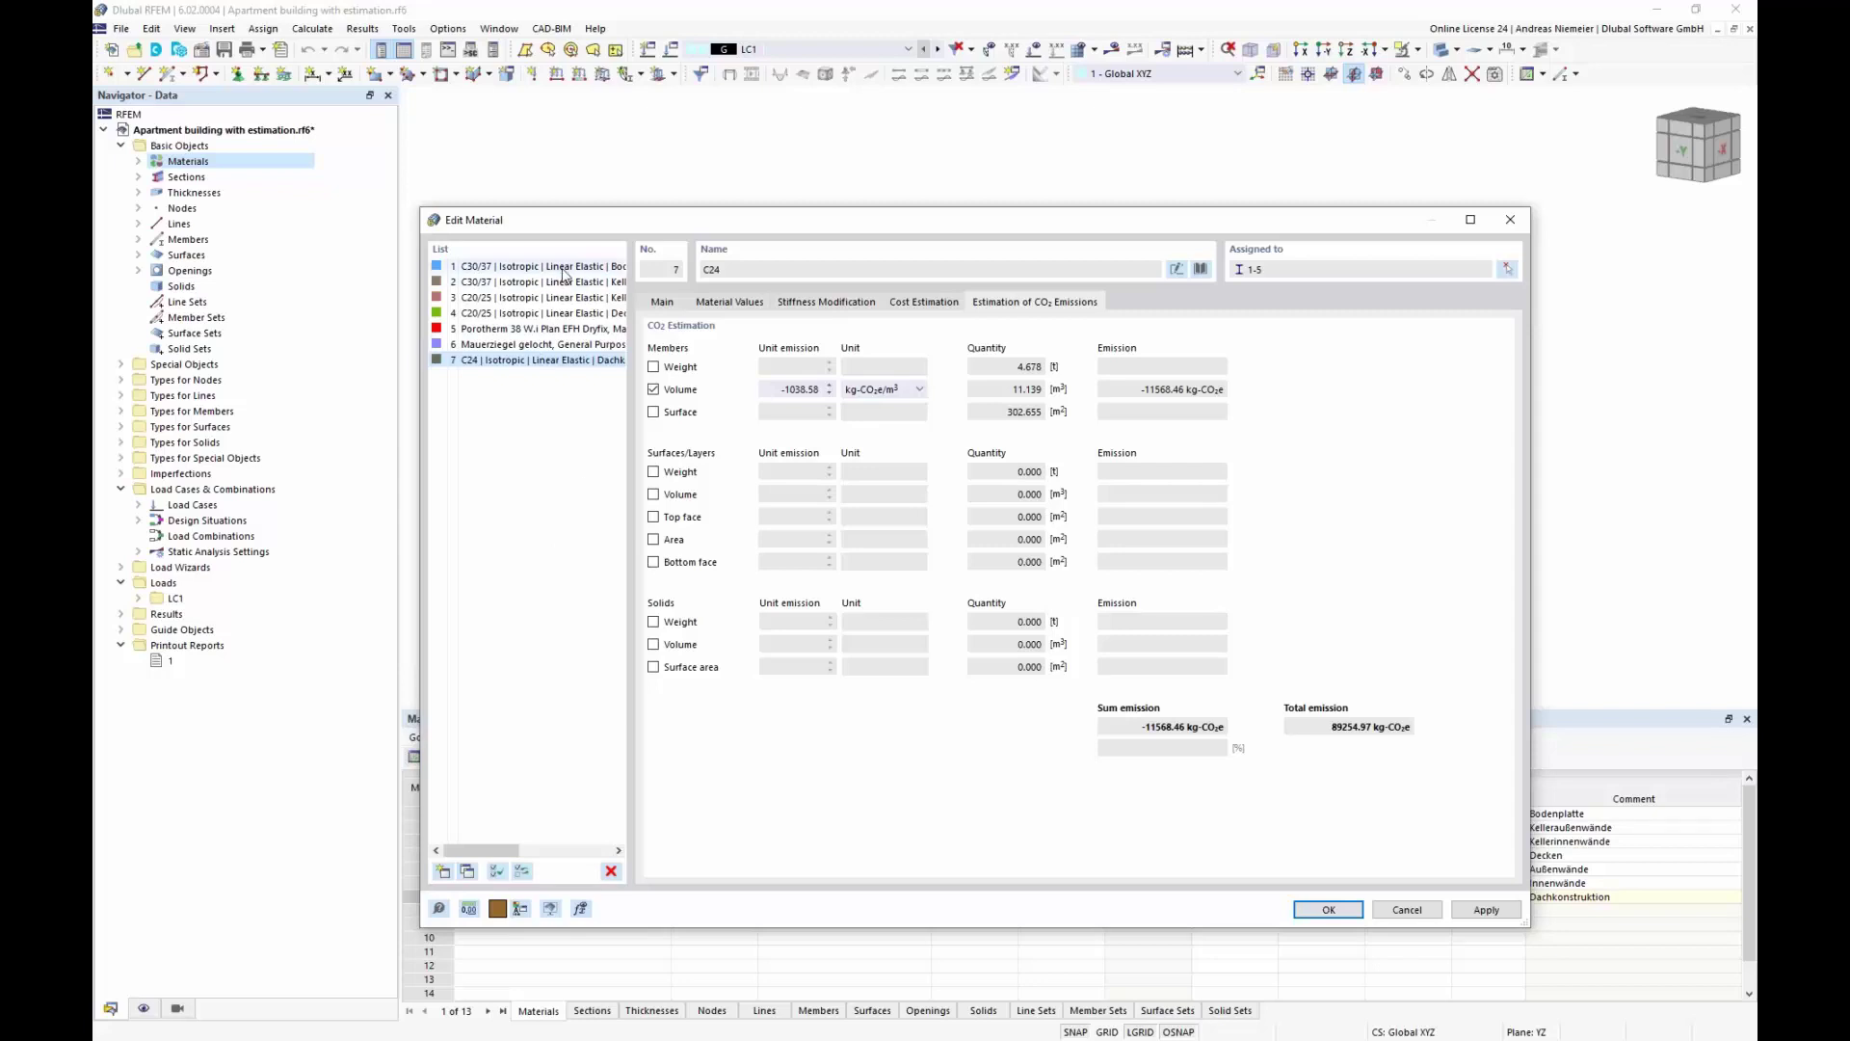
{"action": "left_click", "coordinate": [565, 283]}
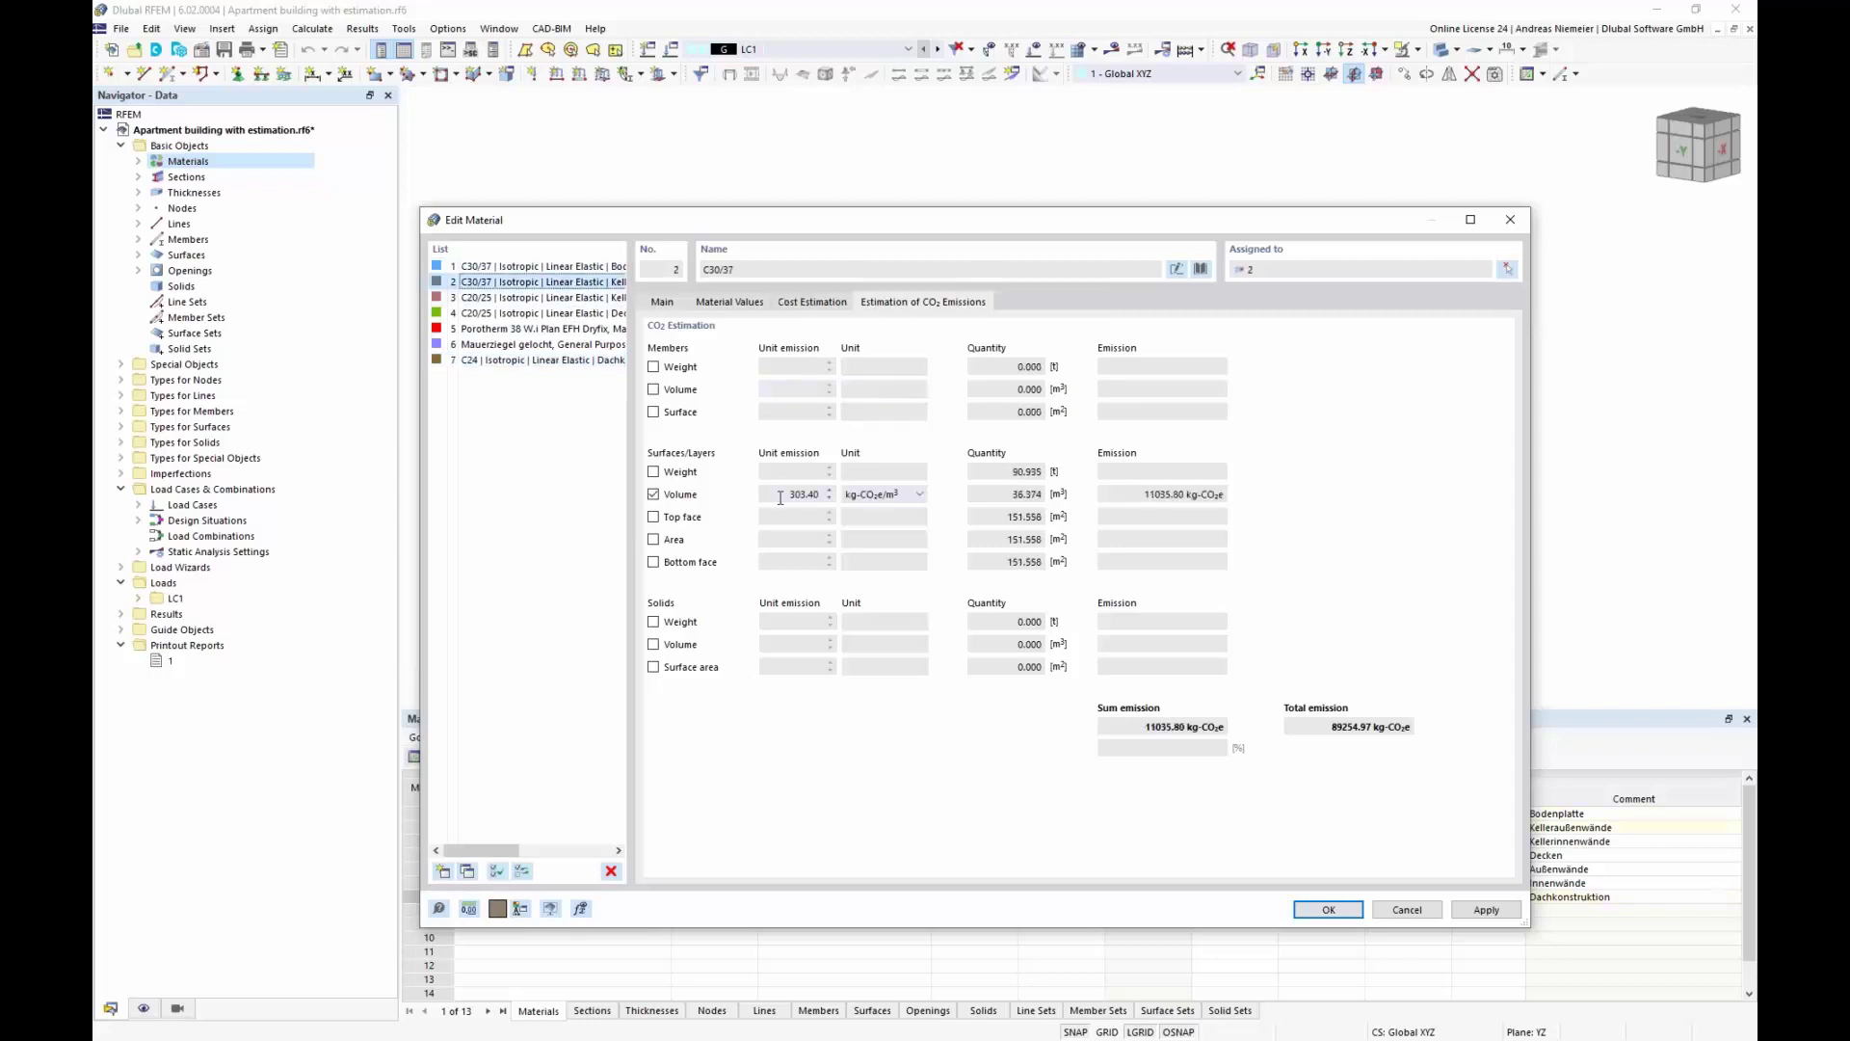
{"action": "key", "text": "Down"}
{"action": "key", "text": "Down"}
{"action": "key", "text": "Down"}
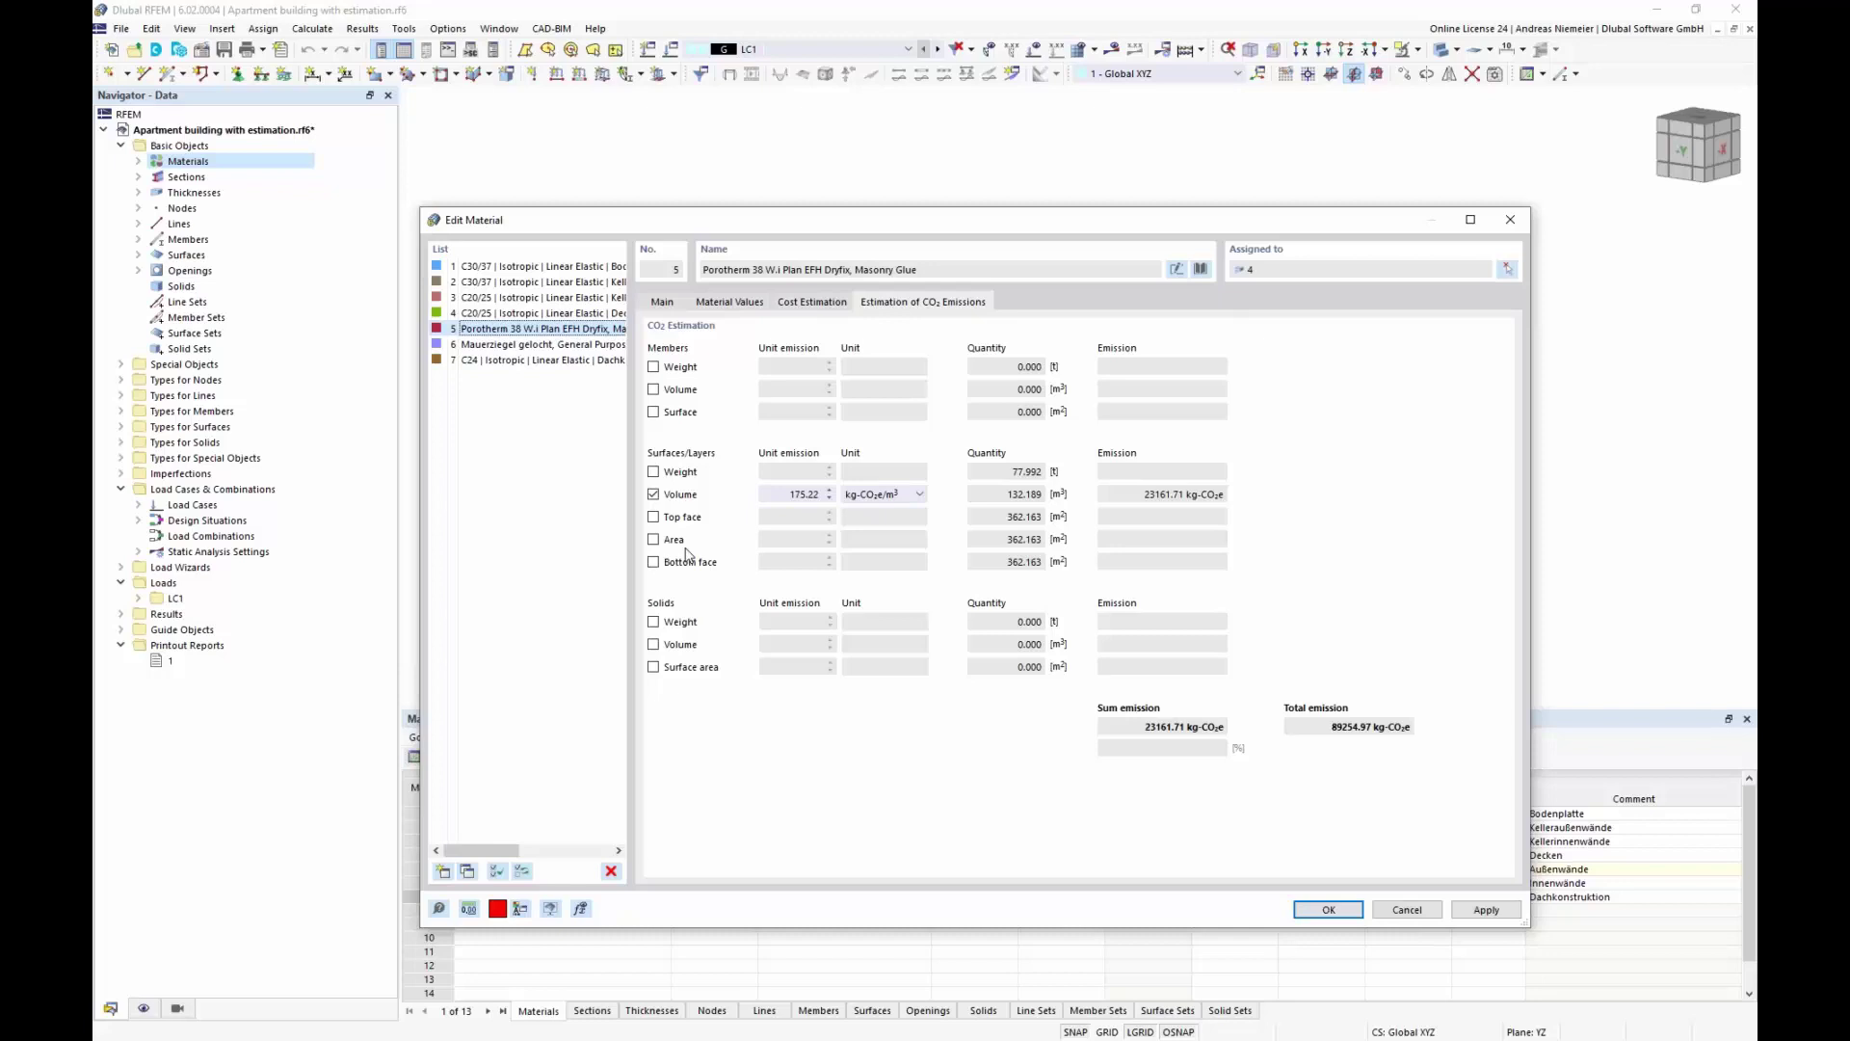
{"action": "left_click", "coordinate": [550, 345]}
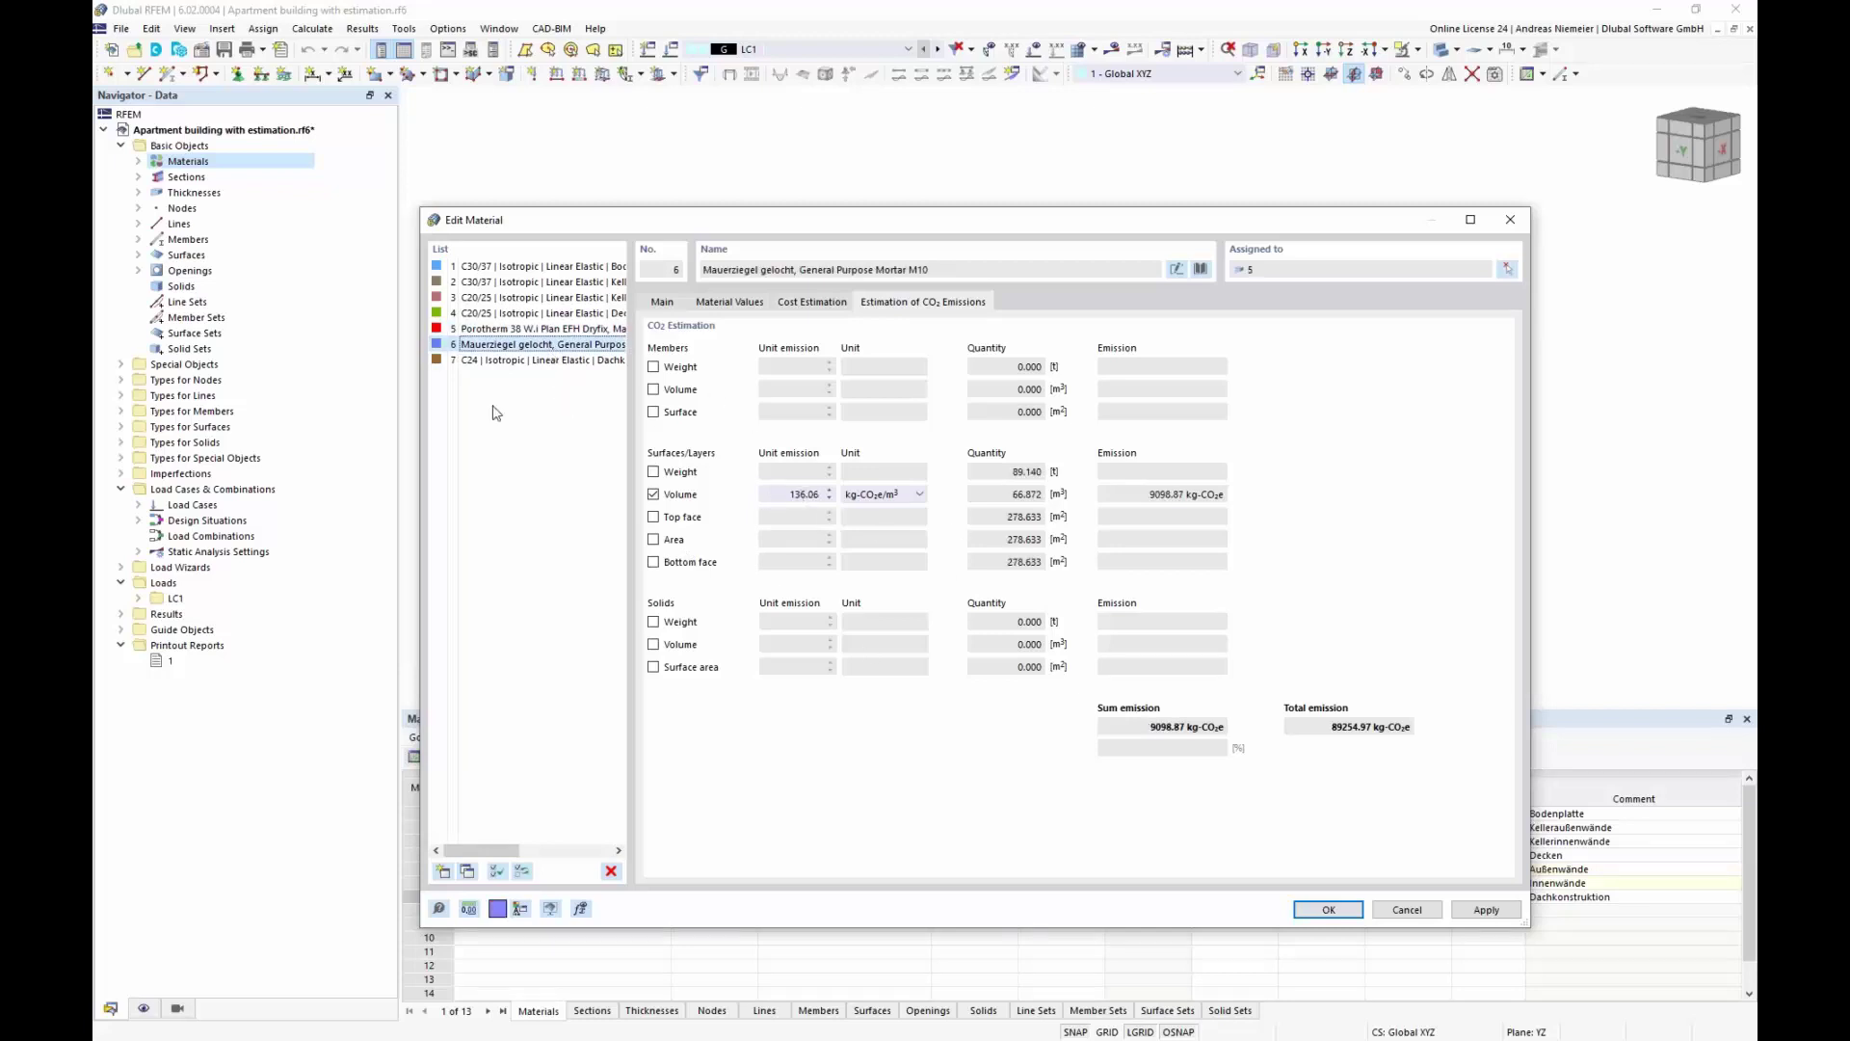
{"action": "left_click", "coordinate": [545, 298]}
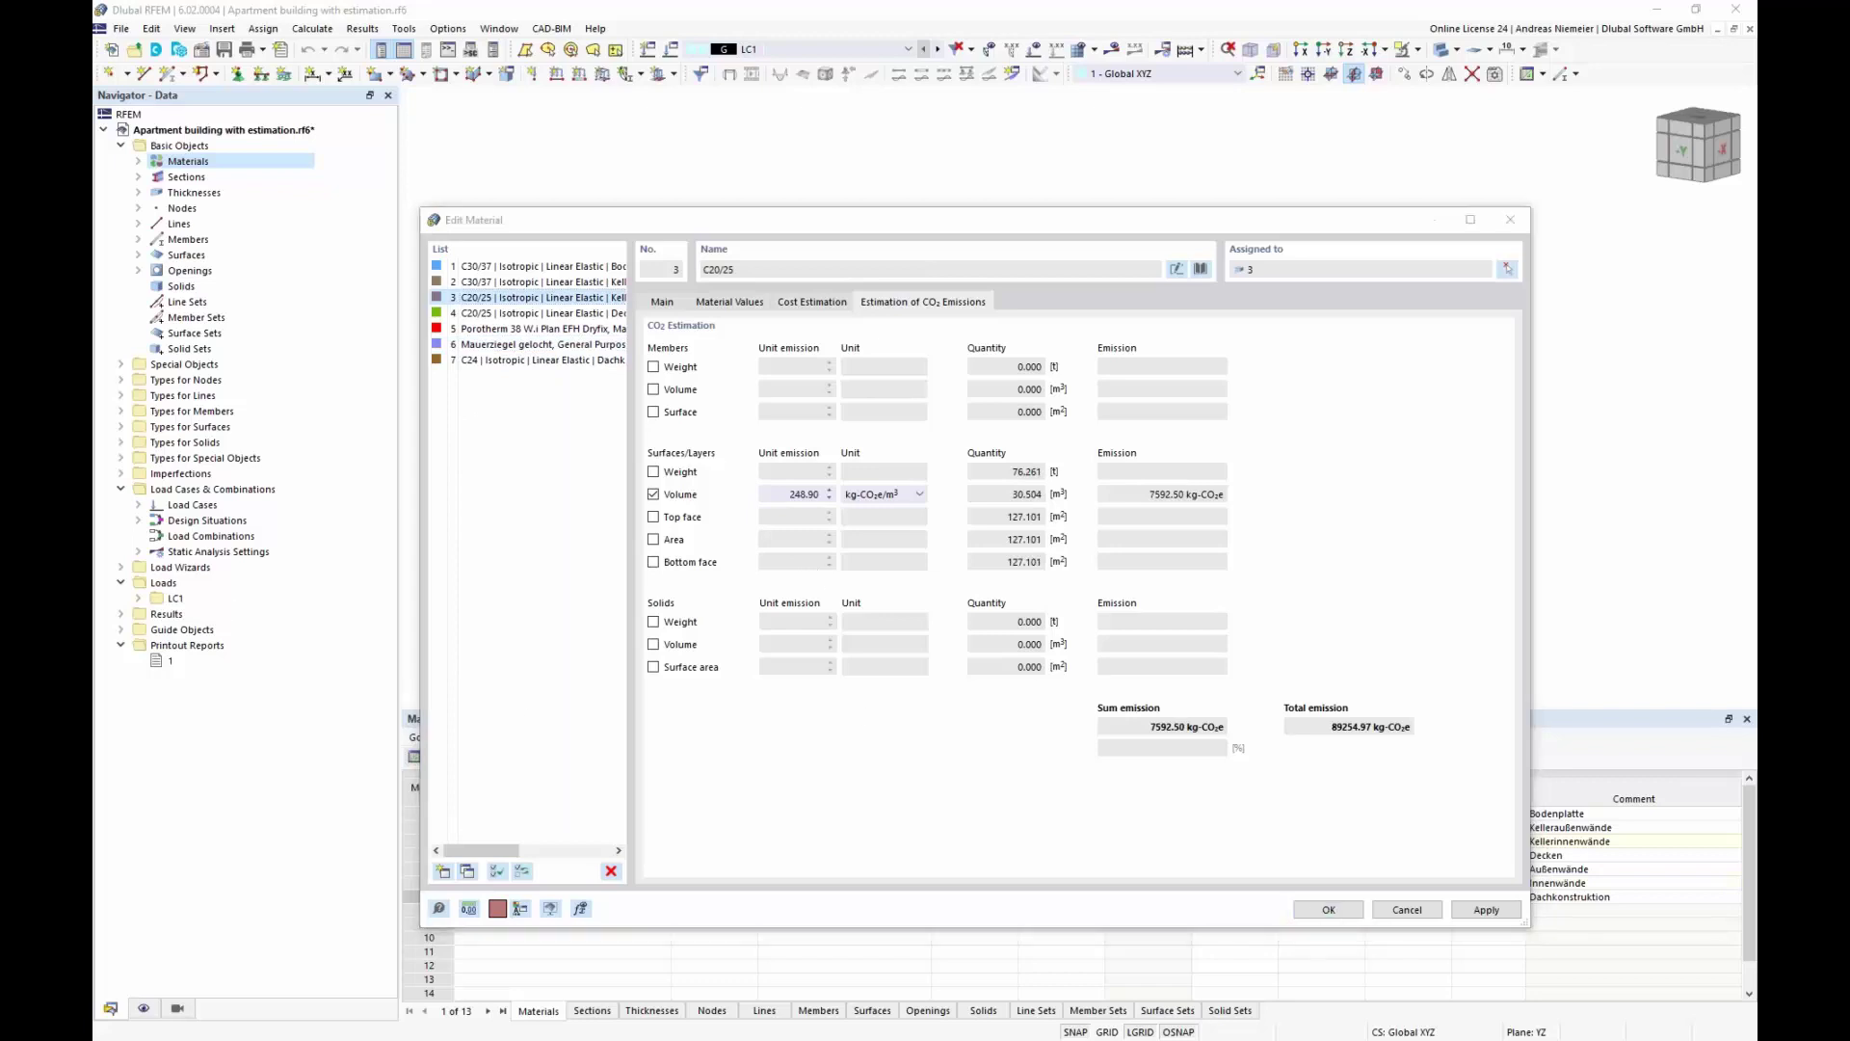
Switch to the browser and search the ÖKOBAUDAT database in English for dataset names containing "nad"
{"action": "key", "text": "alt+Tab"}
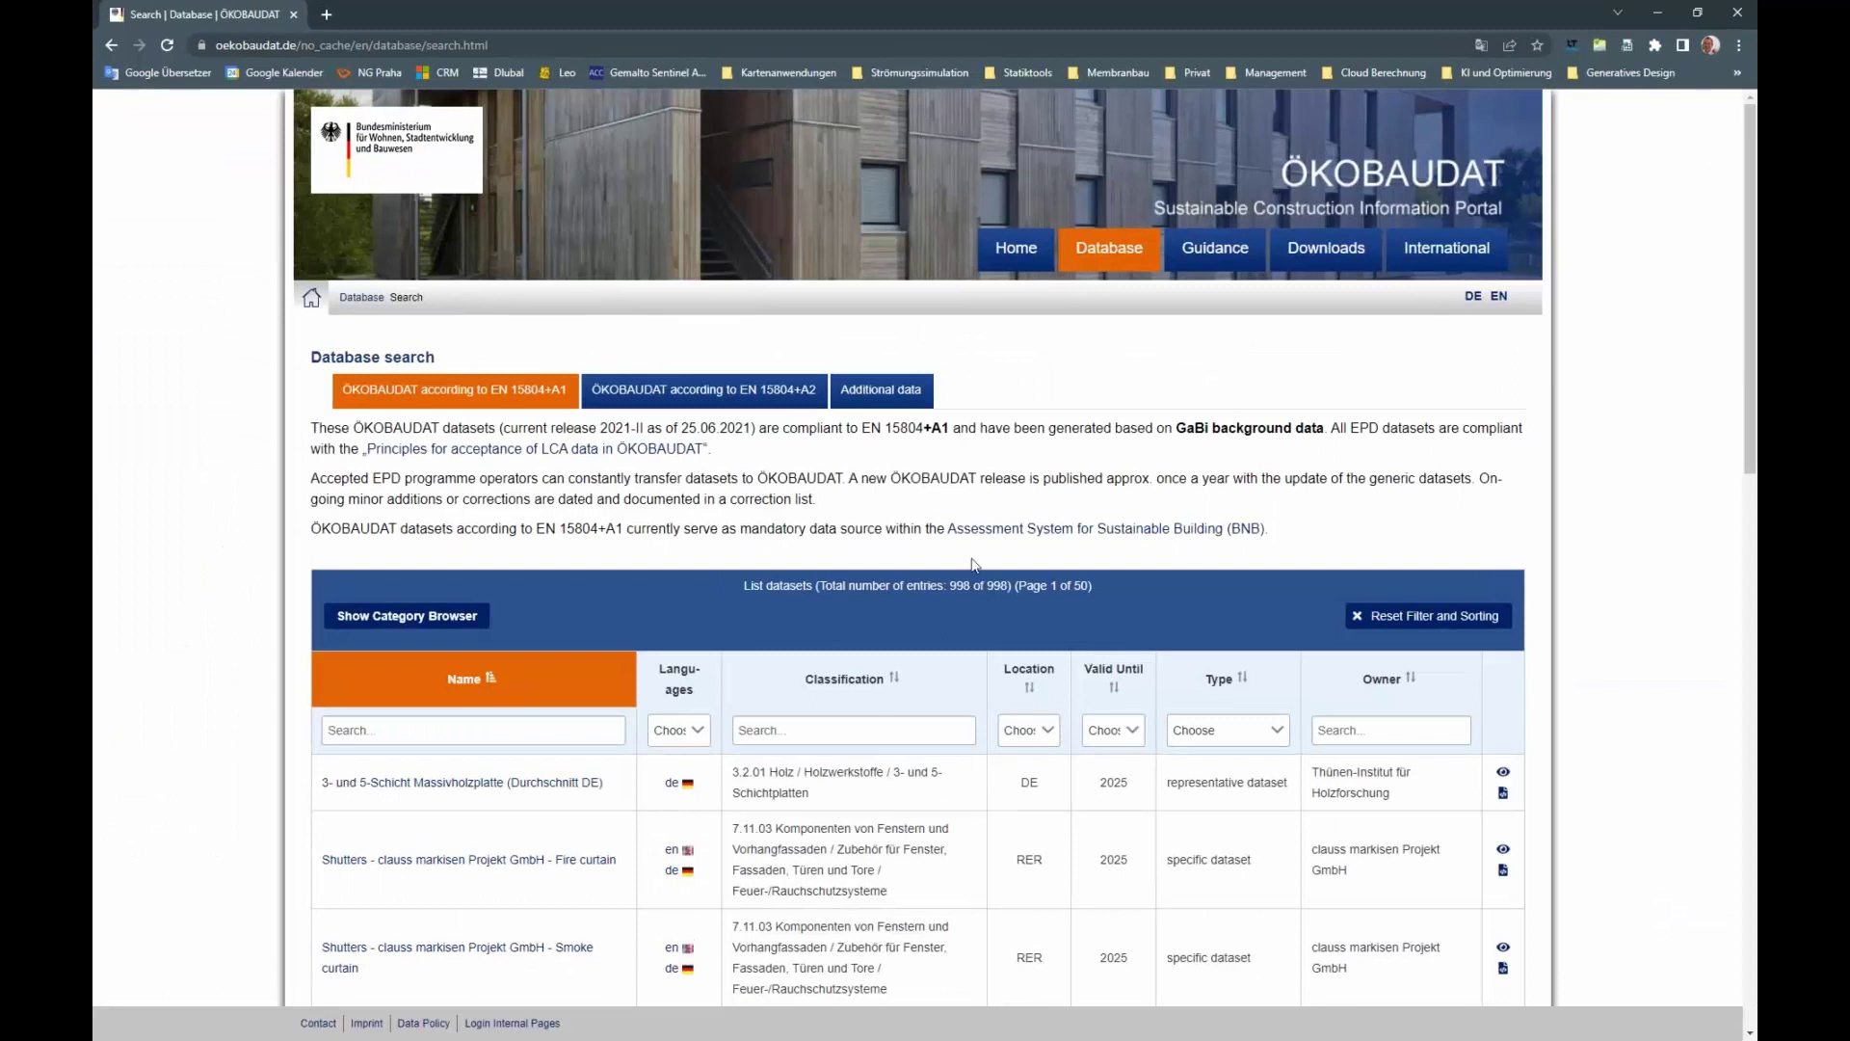
{"action": "left_click", "coordinate": [1500, 296]}
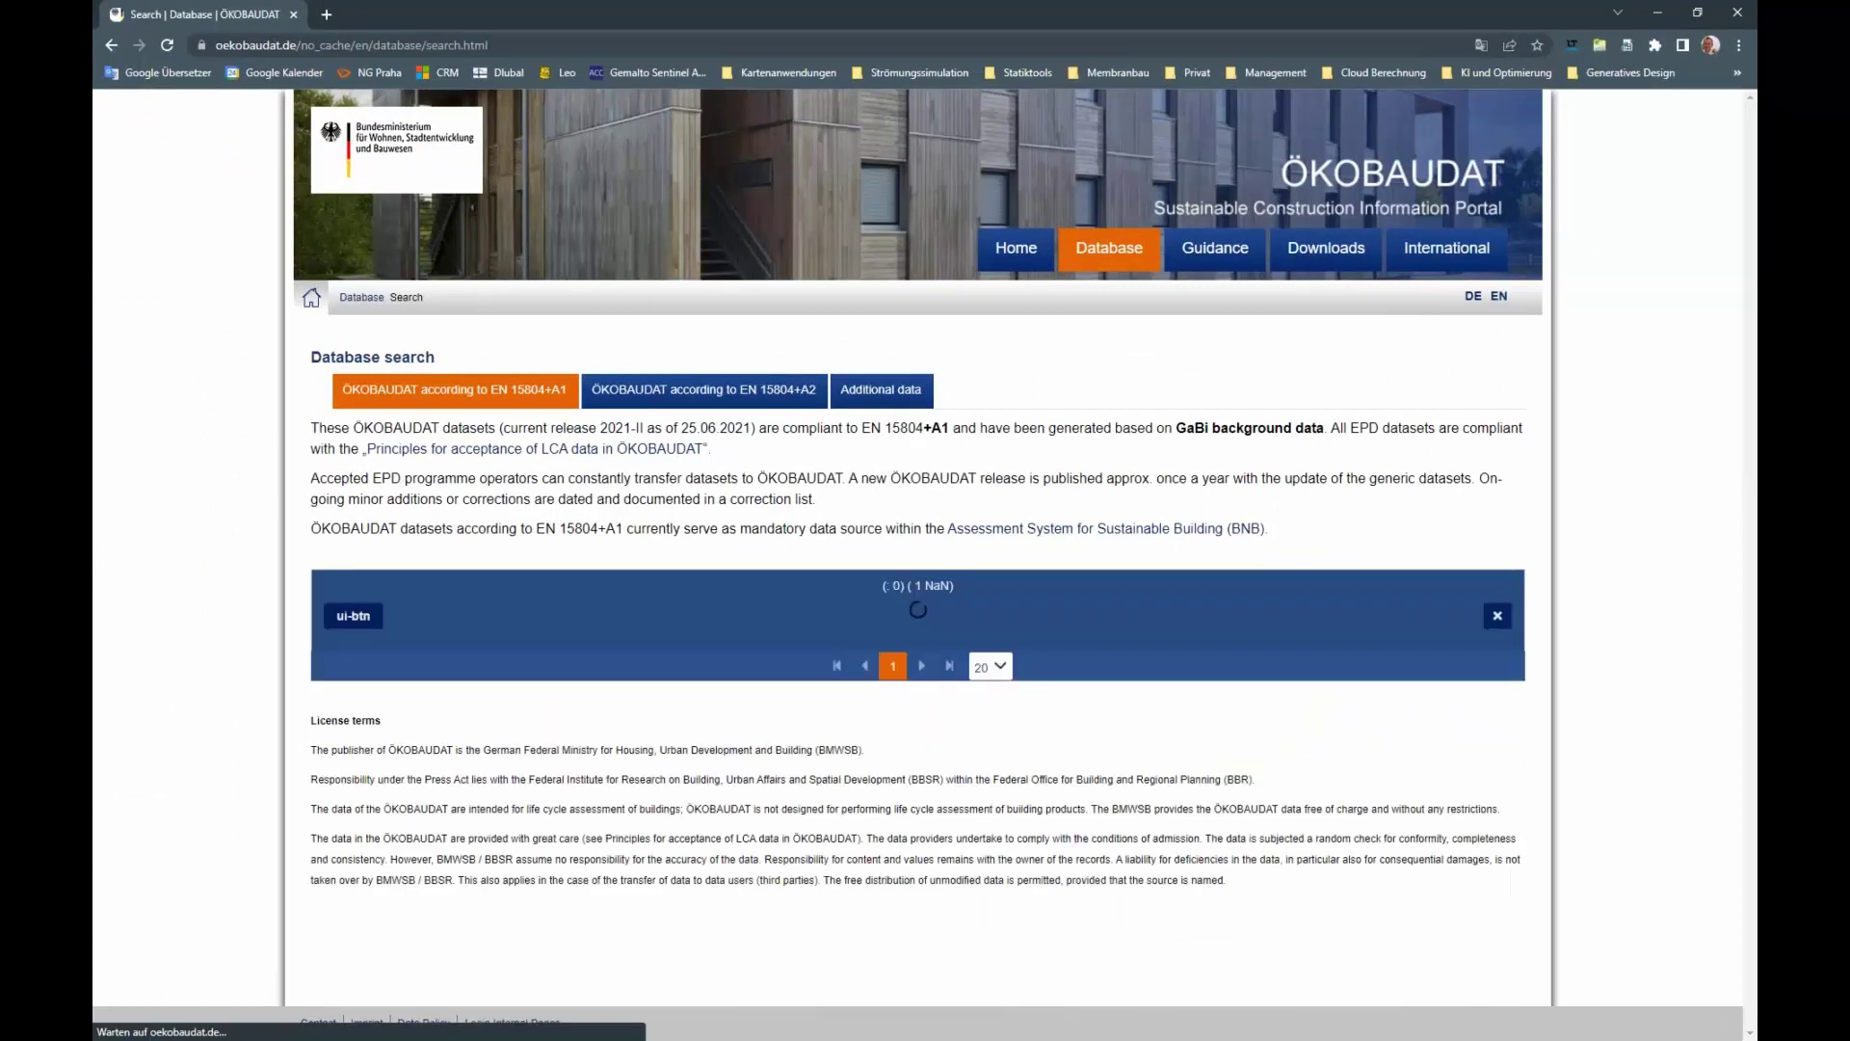
{"action": "left_click", "coordinate": [482, 729]}
{"action": "type", "text": "nad"}
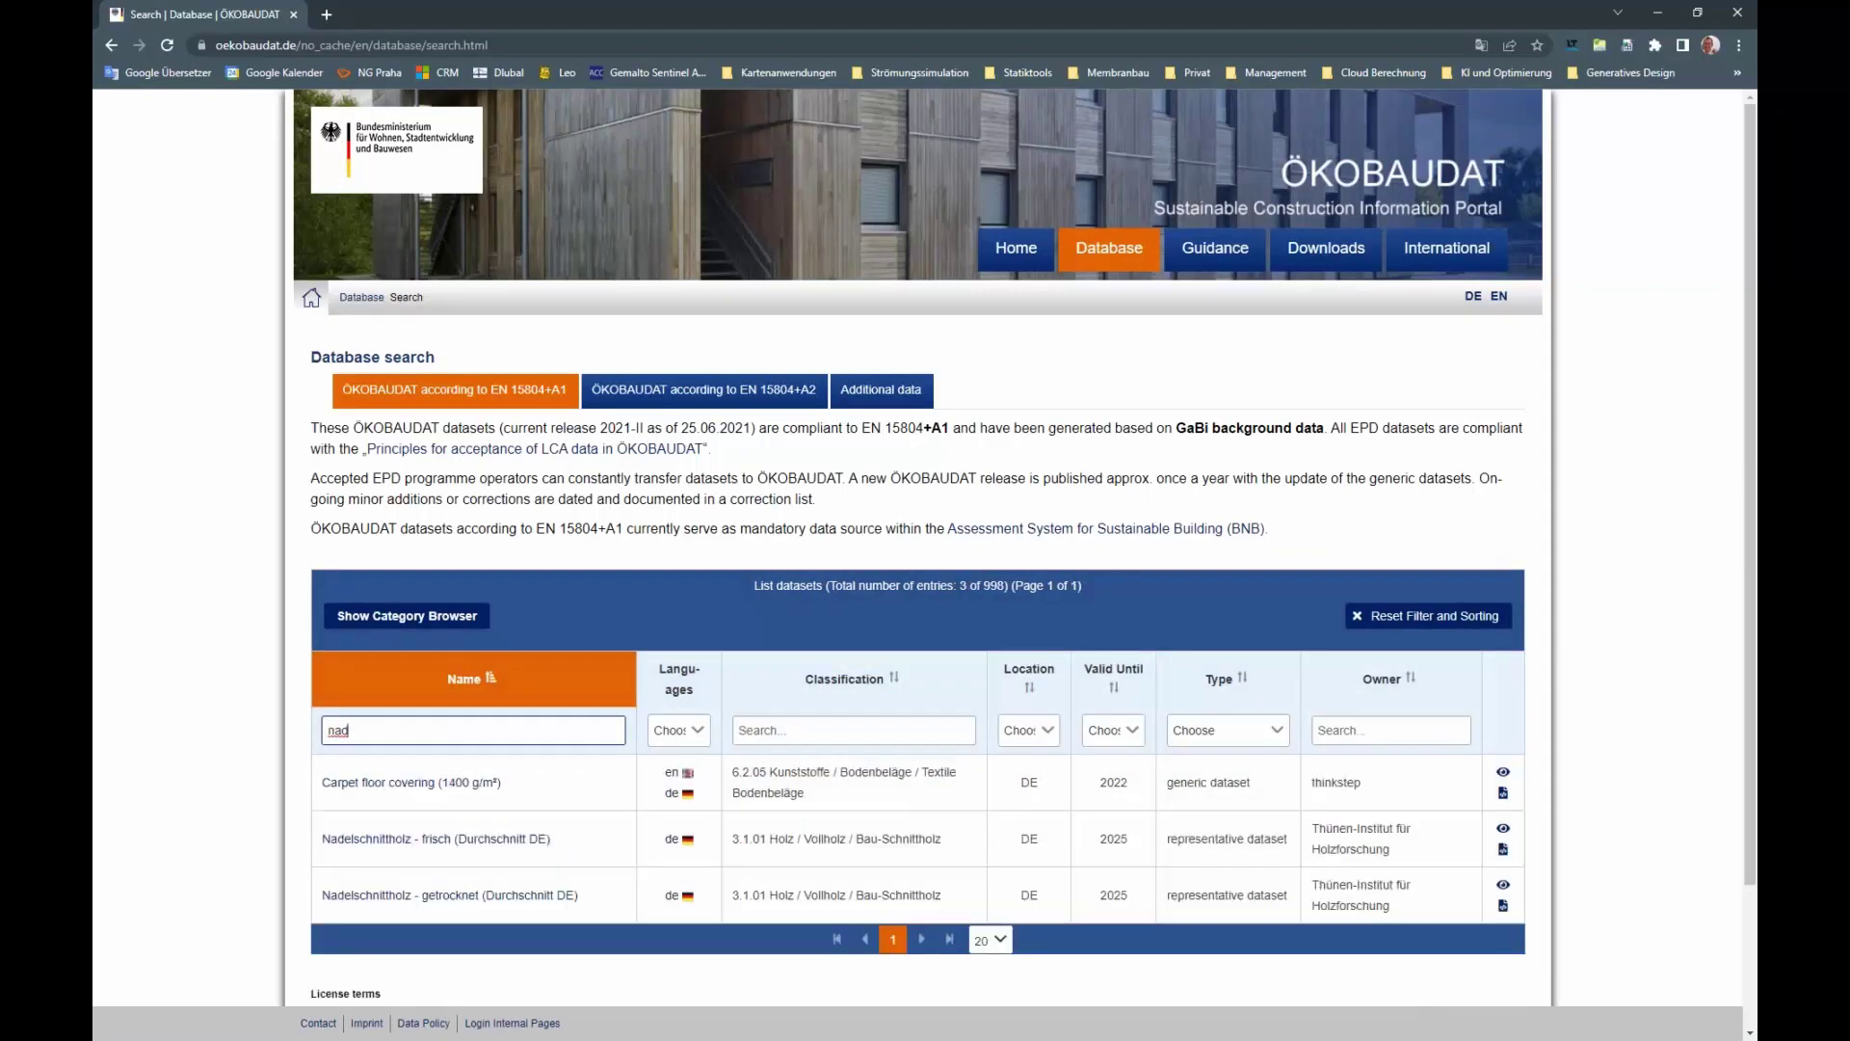
Open the dataset Nadelschnittholz - frisch (Durchschnitt DE) and view the global warming potential in its Environmental Impact Indicators
{"action": "left_click", "coordinate": [1503, 828]}
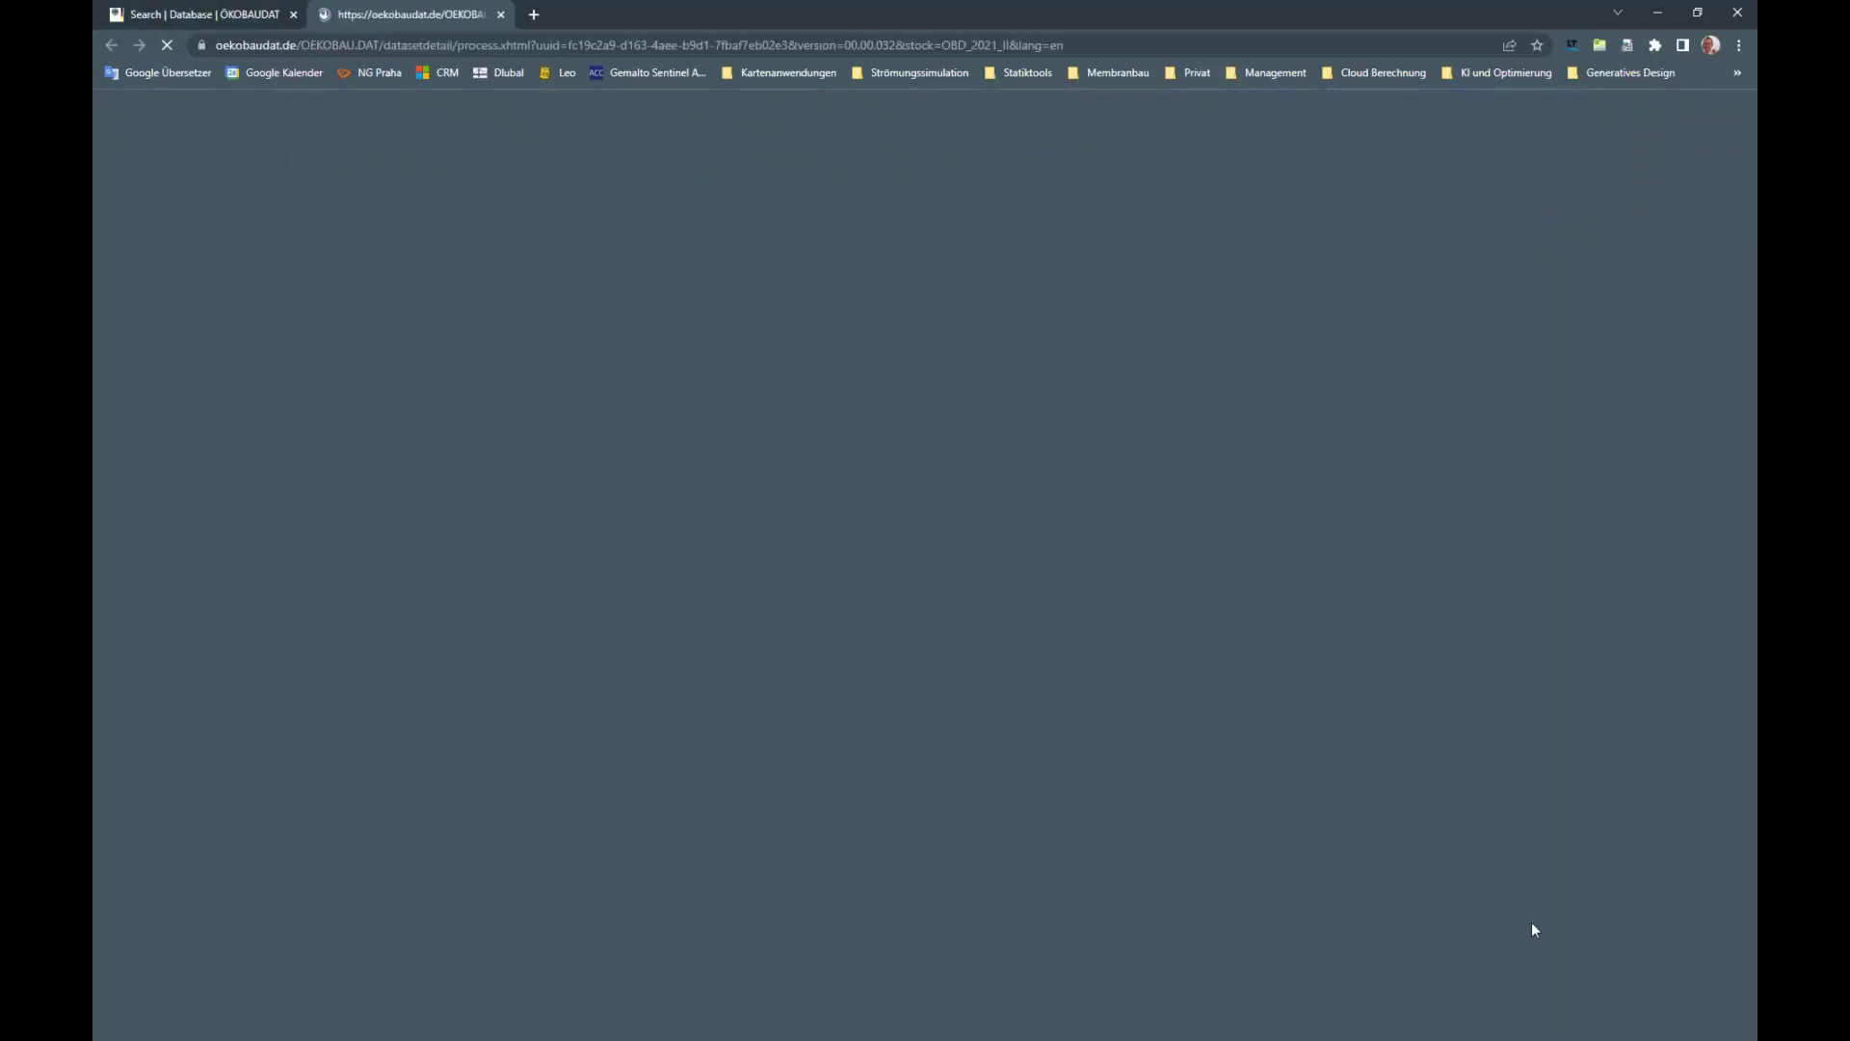
{"action": "scroll", "coordinate": [1534, 924], "scroll_direction": "down", "scroll_amount": 6}
{"action": "scroll", "coordinate": [205, 571], "scroll_direction": "down", "scroll_amount": 20}
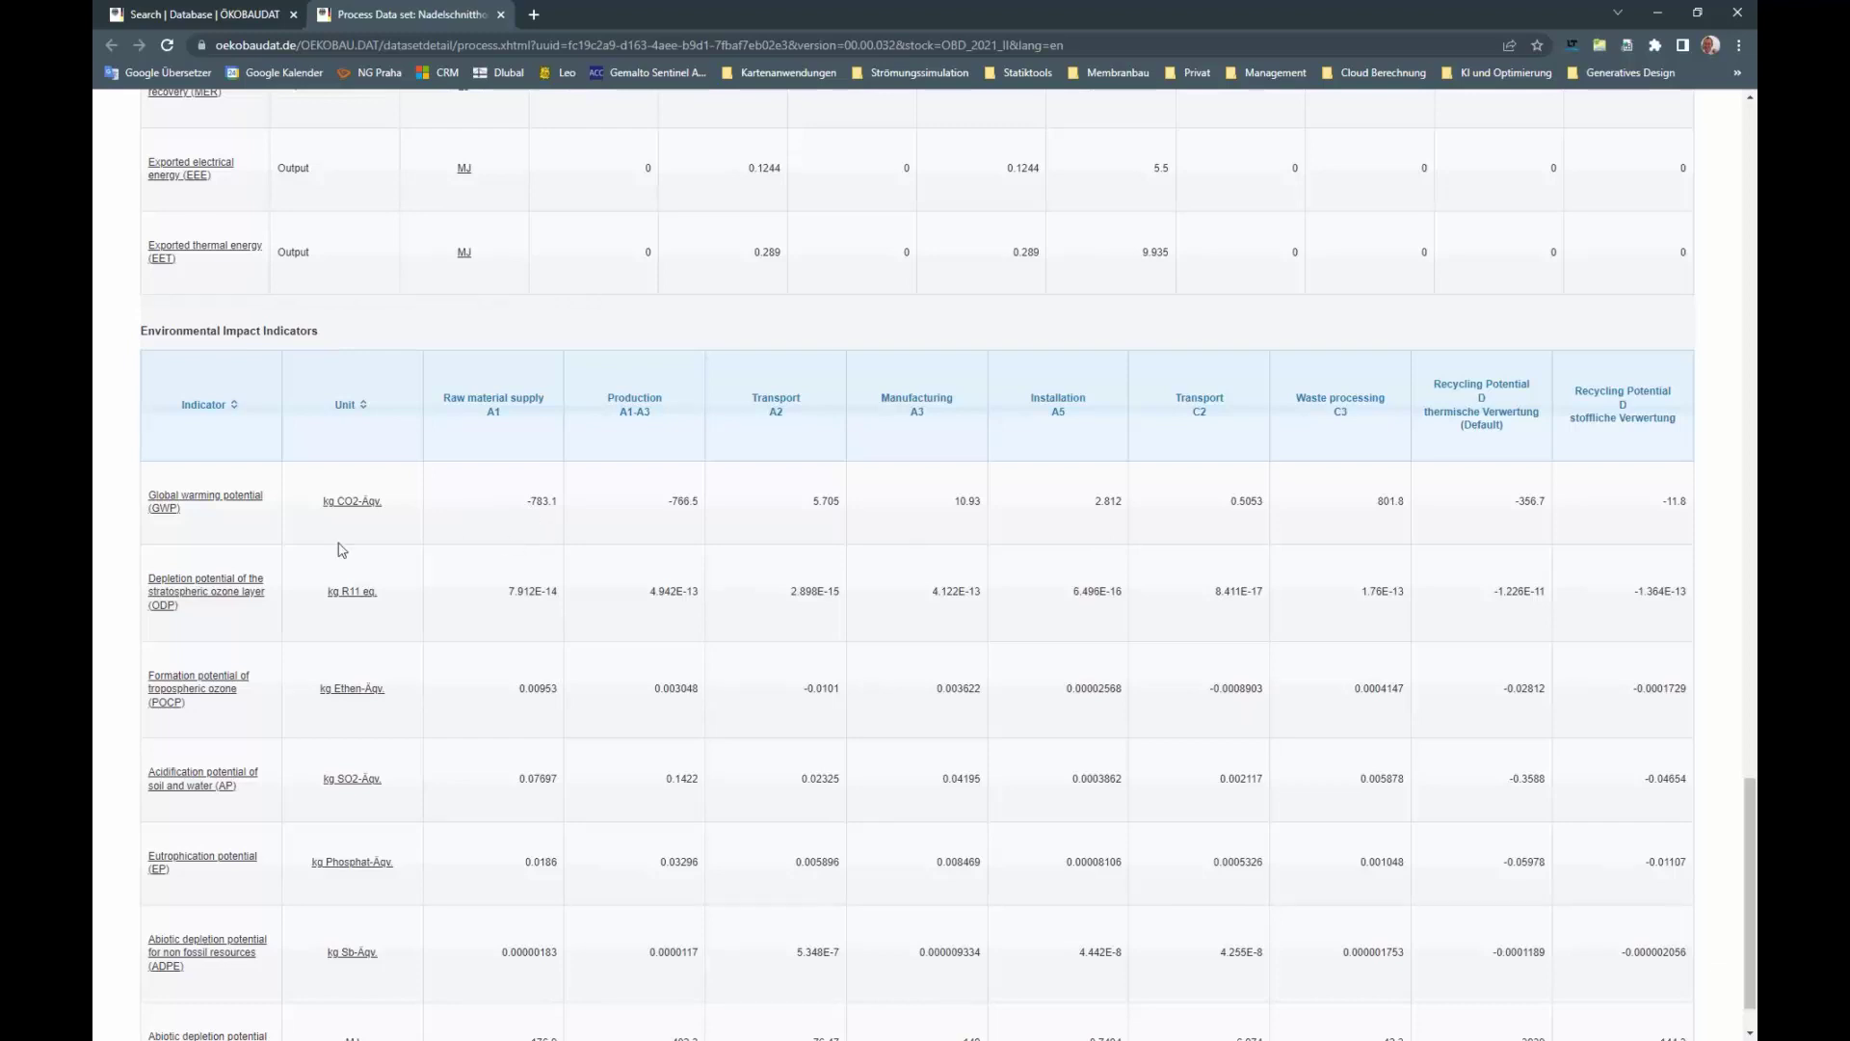
Switch back to RFEM and review the CO₂ emissions estimation of the C24 roof timber, leaving the material unchanged
{"action": "key", "text": "alt+Tab"}
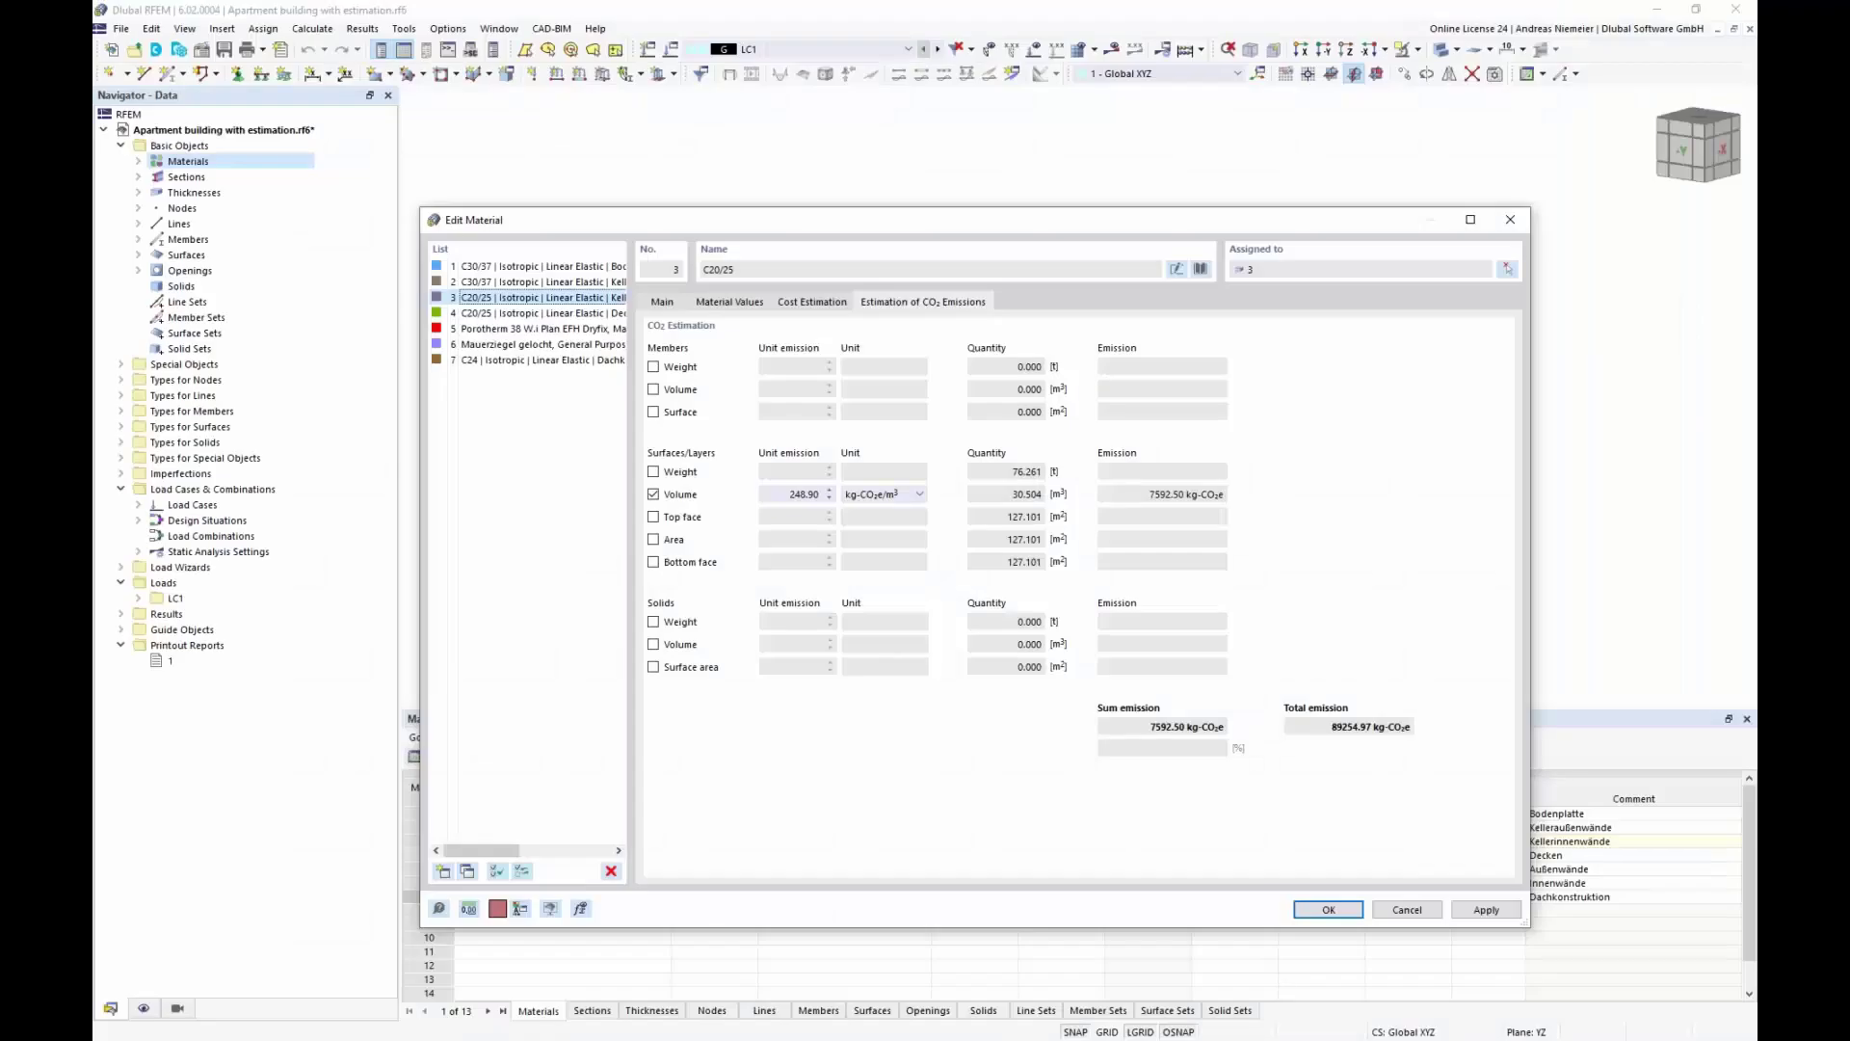
{"action": "left_click", "coordinate": [510, 361]}
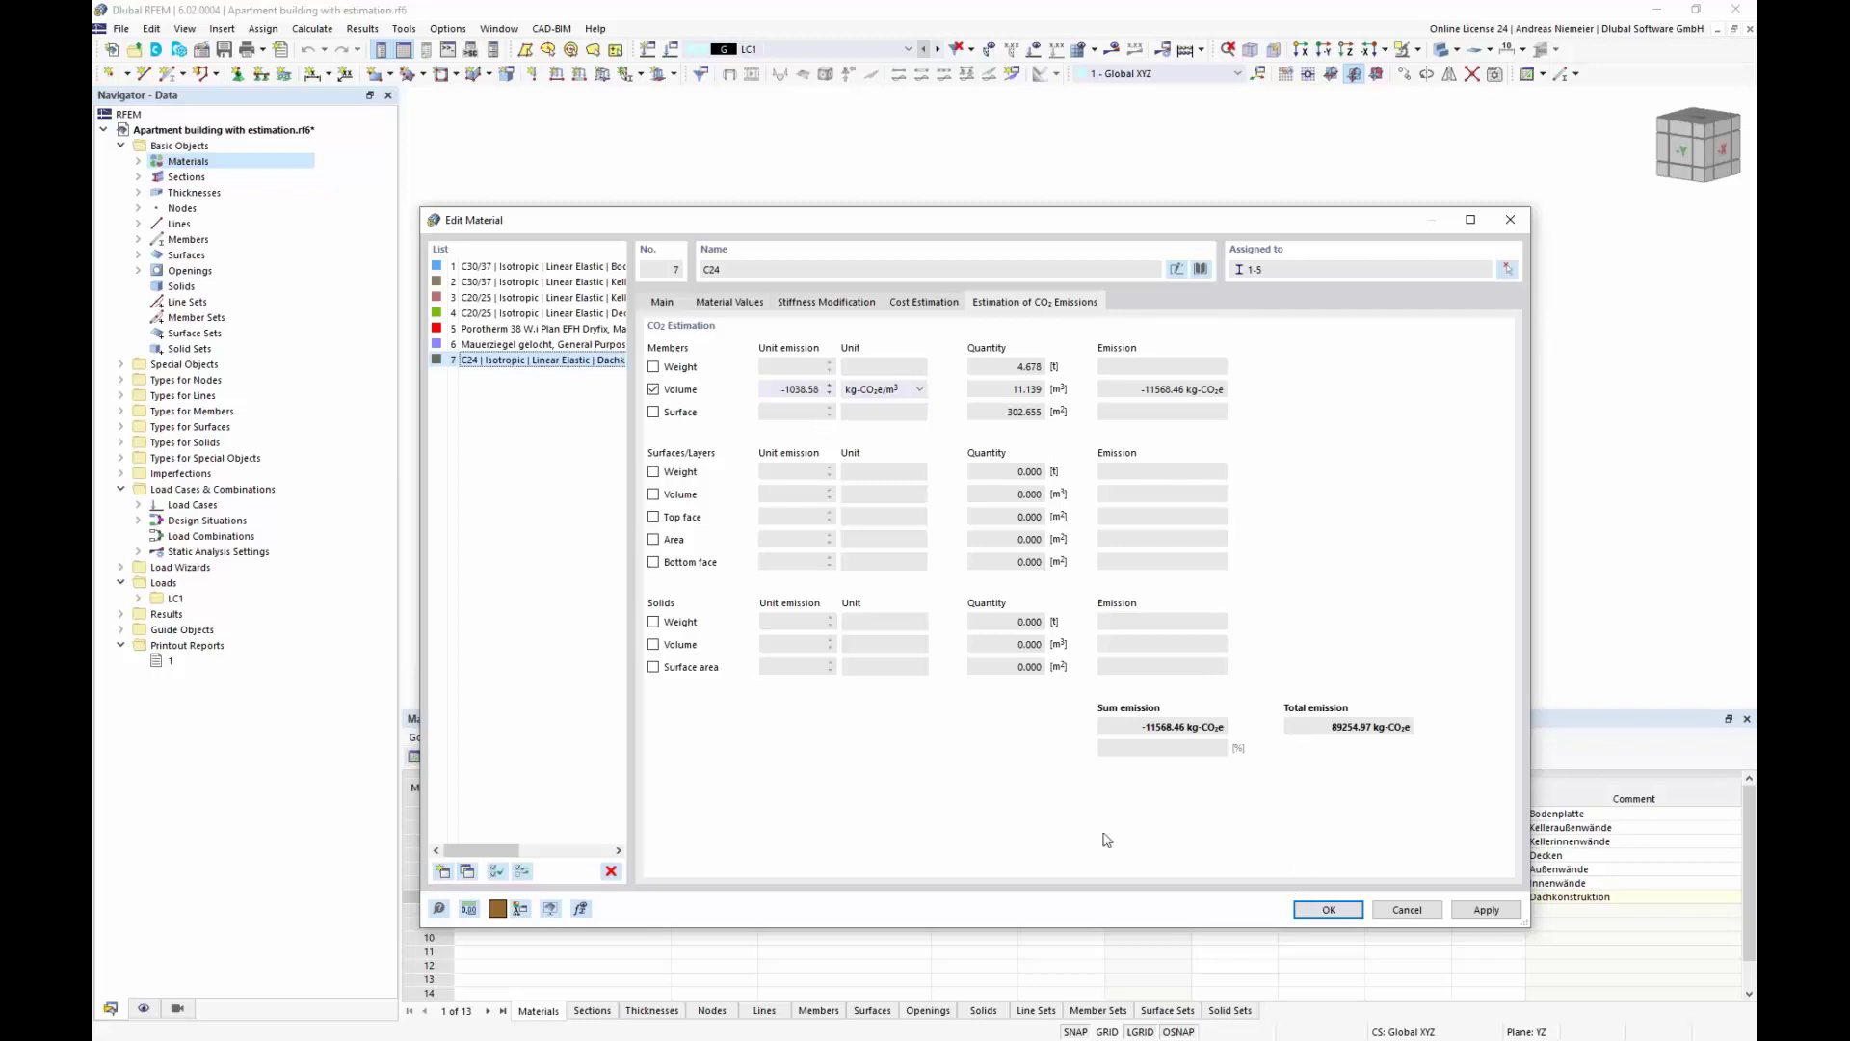
{"action": "left_click", "coordinate": [1403, 910]}
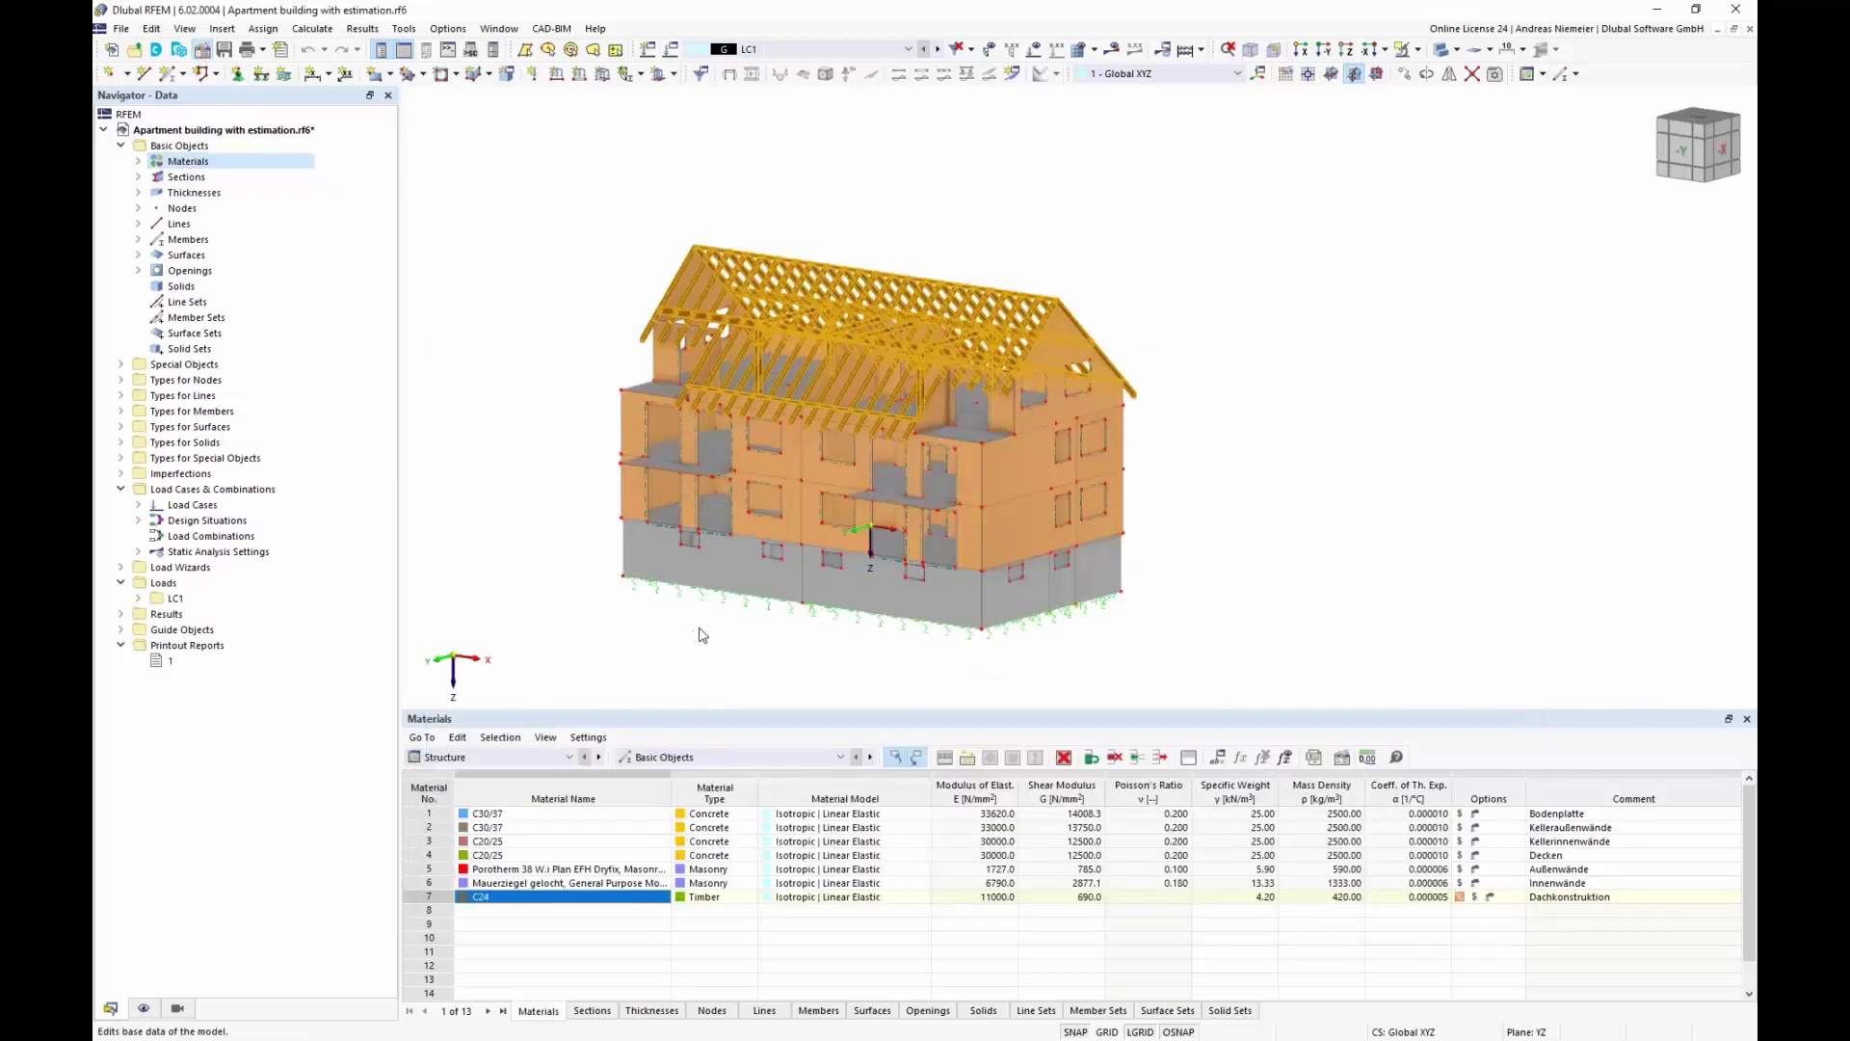
Check the Optimization & Costs / CO₂ Emission Estimation add-on in the model's base data without making changes
{"action": "double_click", "coordinate": [694, 632]}
{"action": "left_click", "coordinate": [643, 192]}
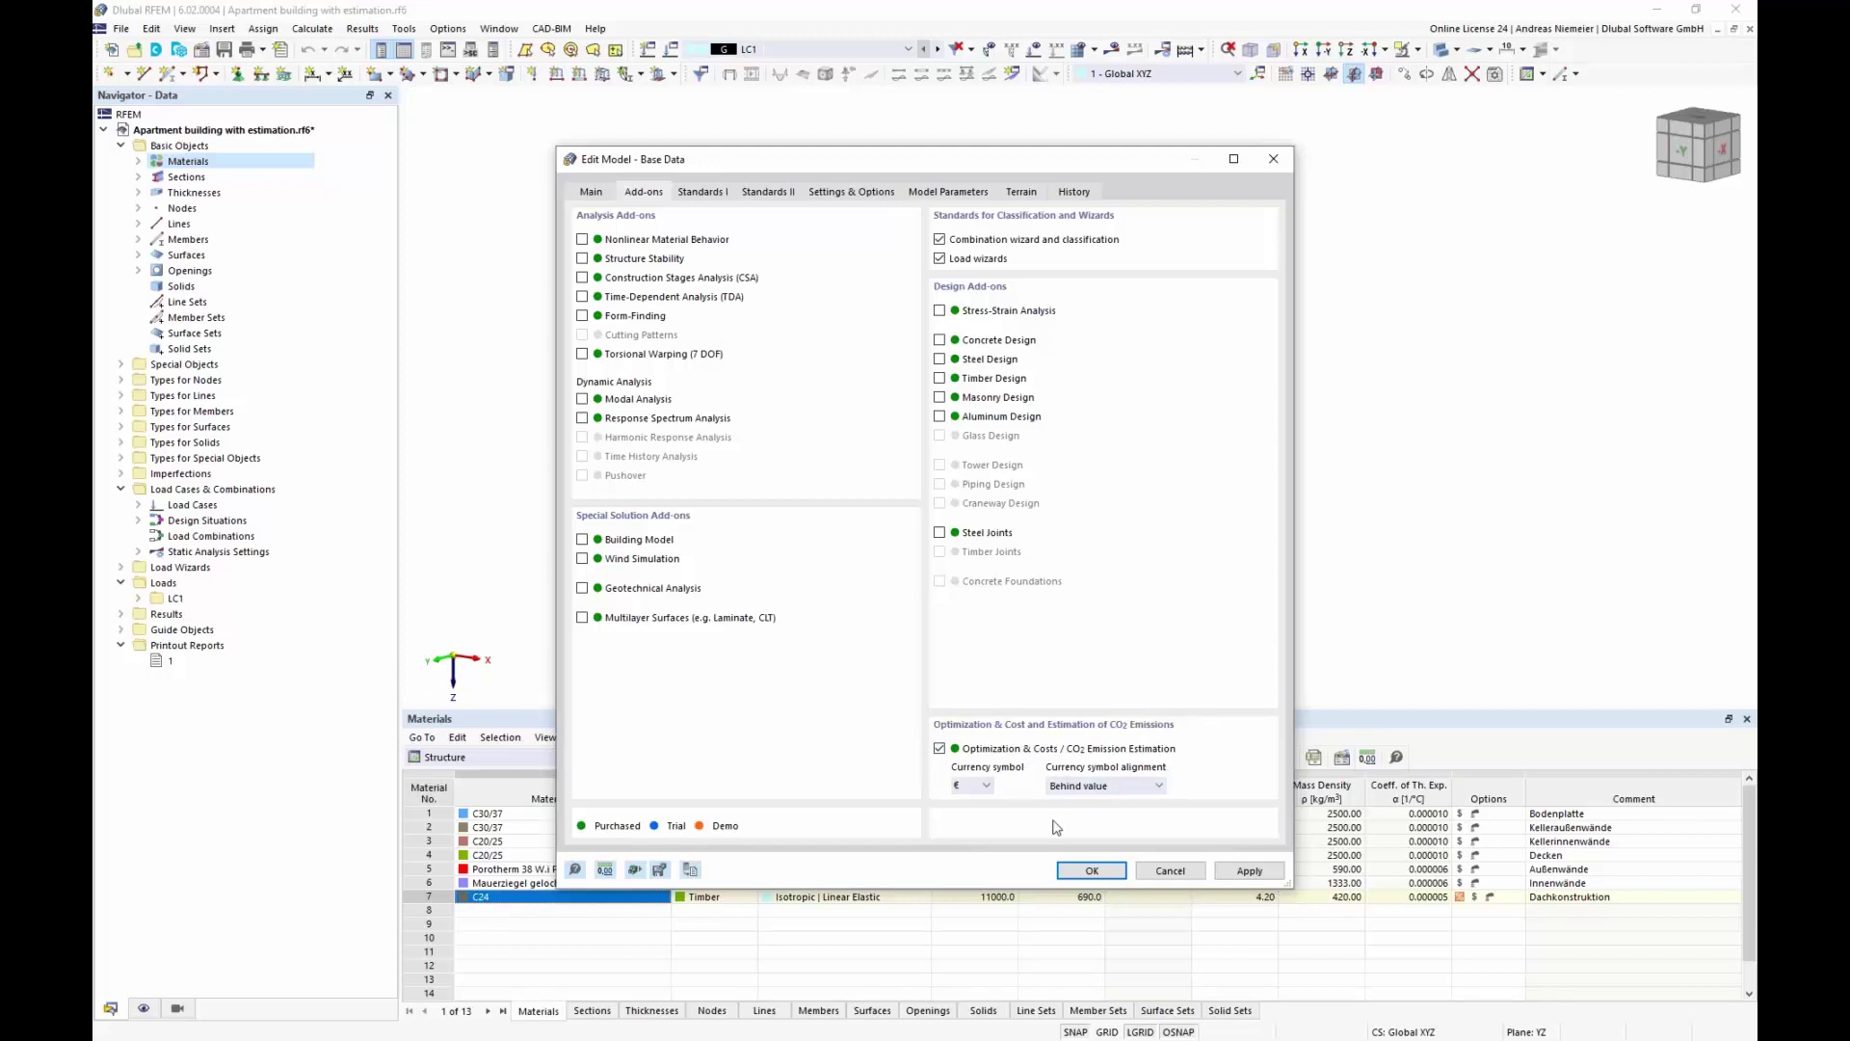
{"action": "left_click", "coordinate": [1188, 877]}
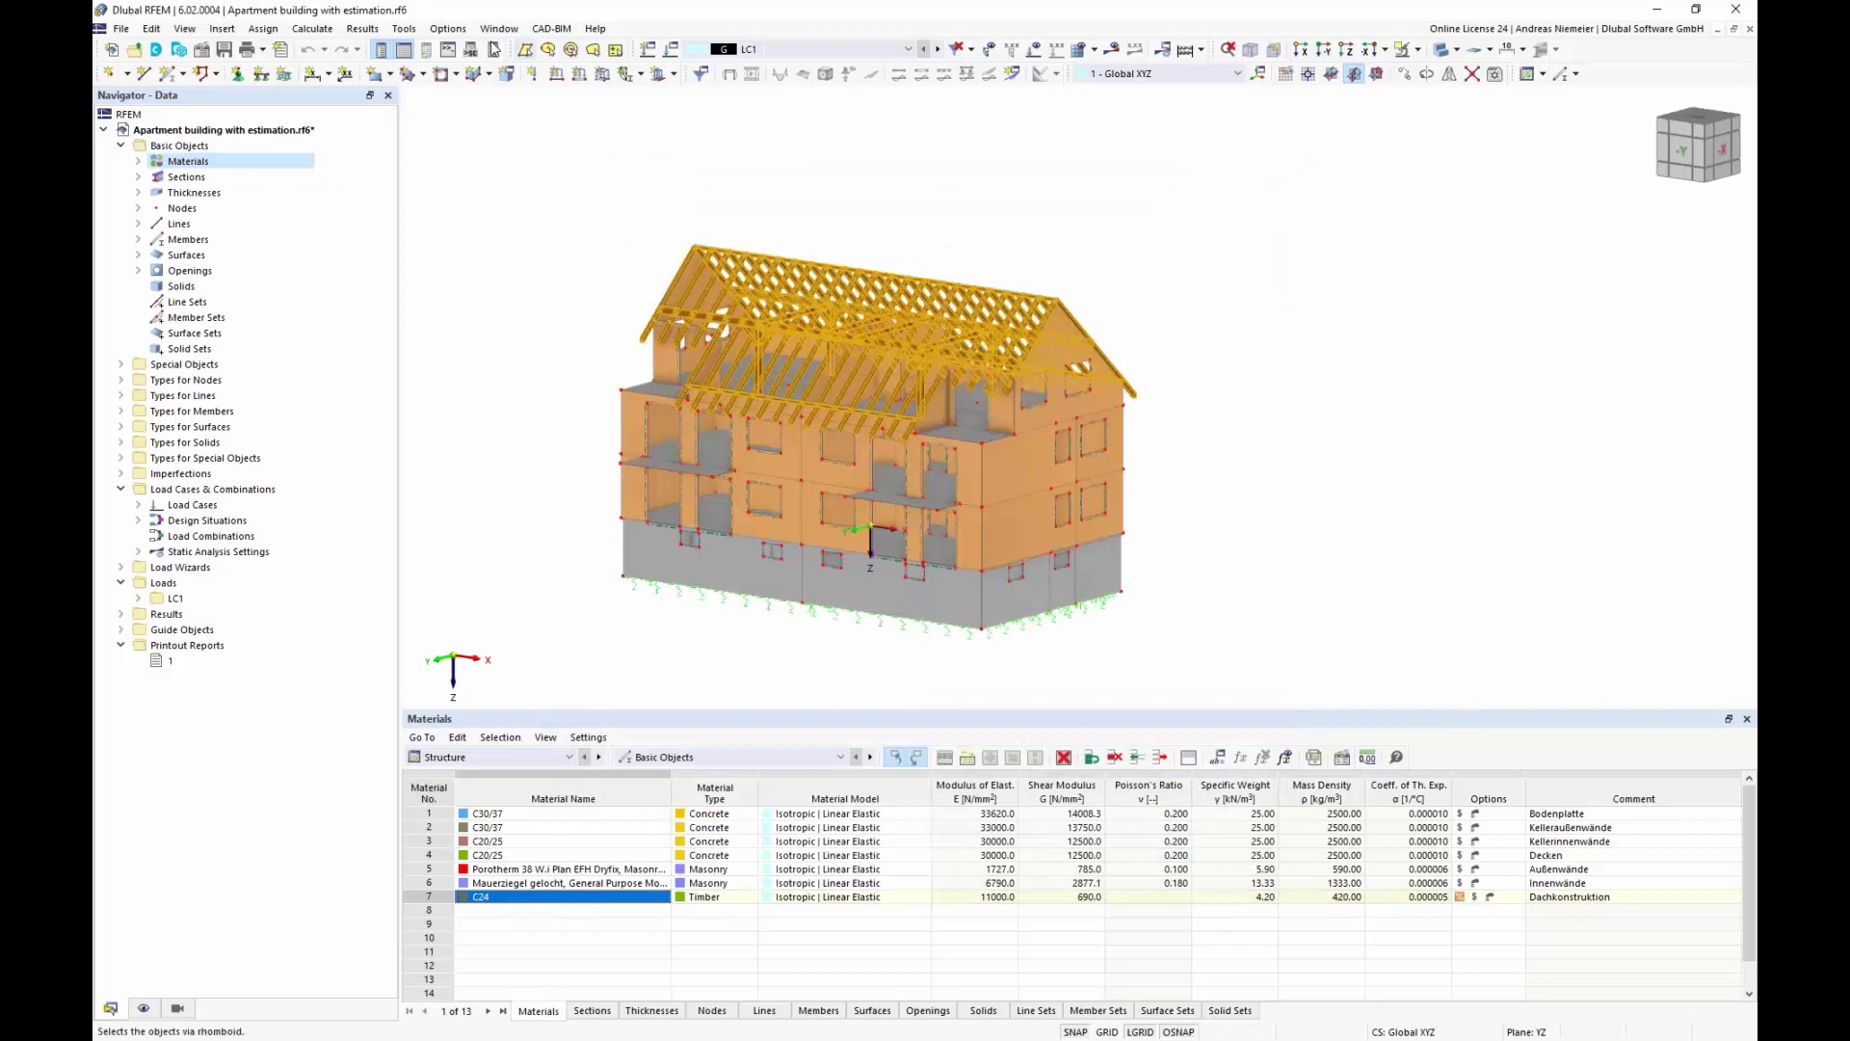
Inspect the available optimization targets, including Min. CO₂ emissions, in the Optimization Settings and leave without applying any
{"action": "left_click", "coordinate": [312, 28]}
{"action": "left_click", "coordinate": [354, 351]}
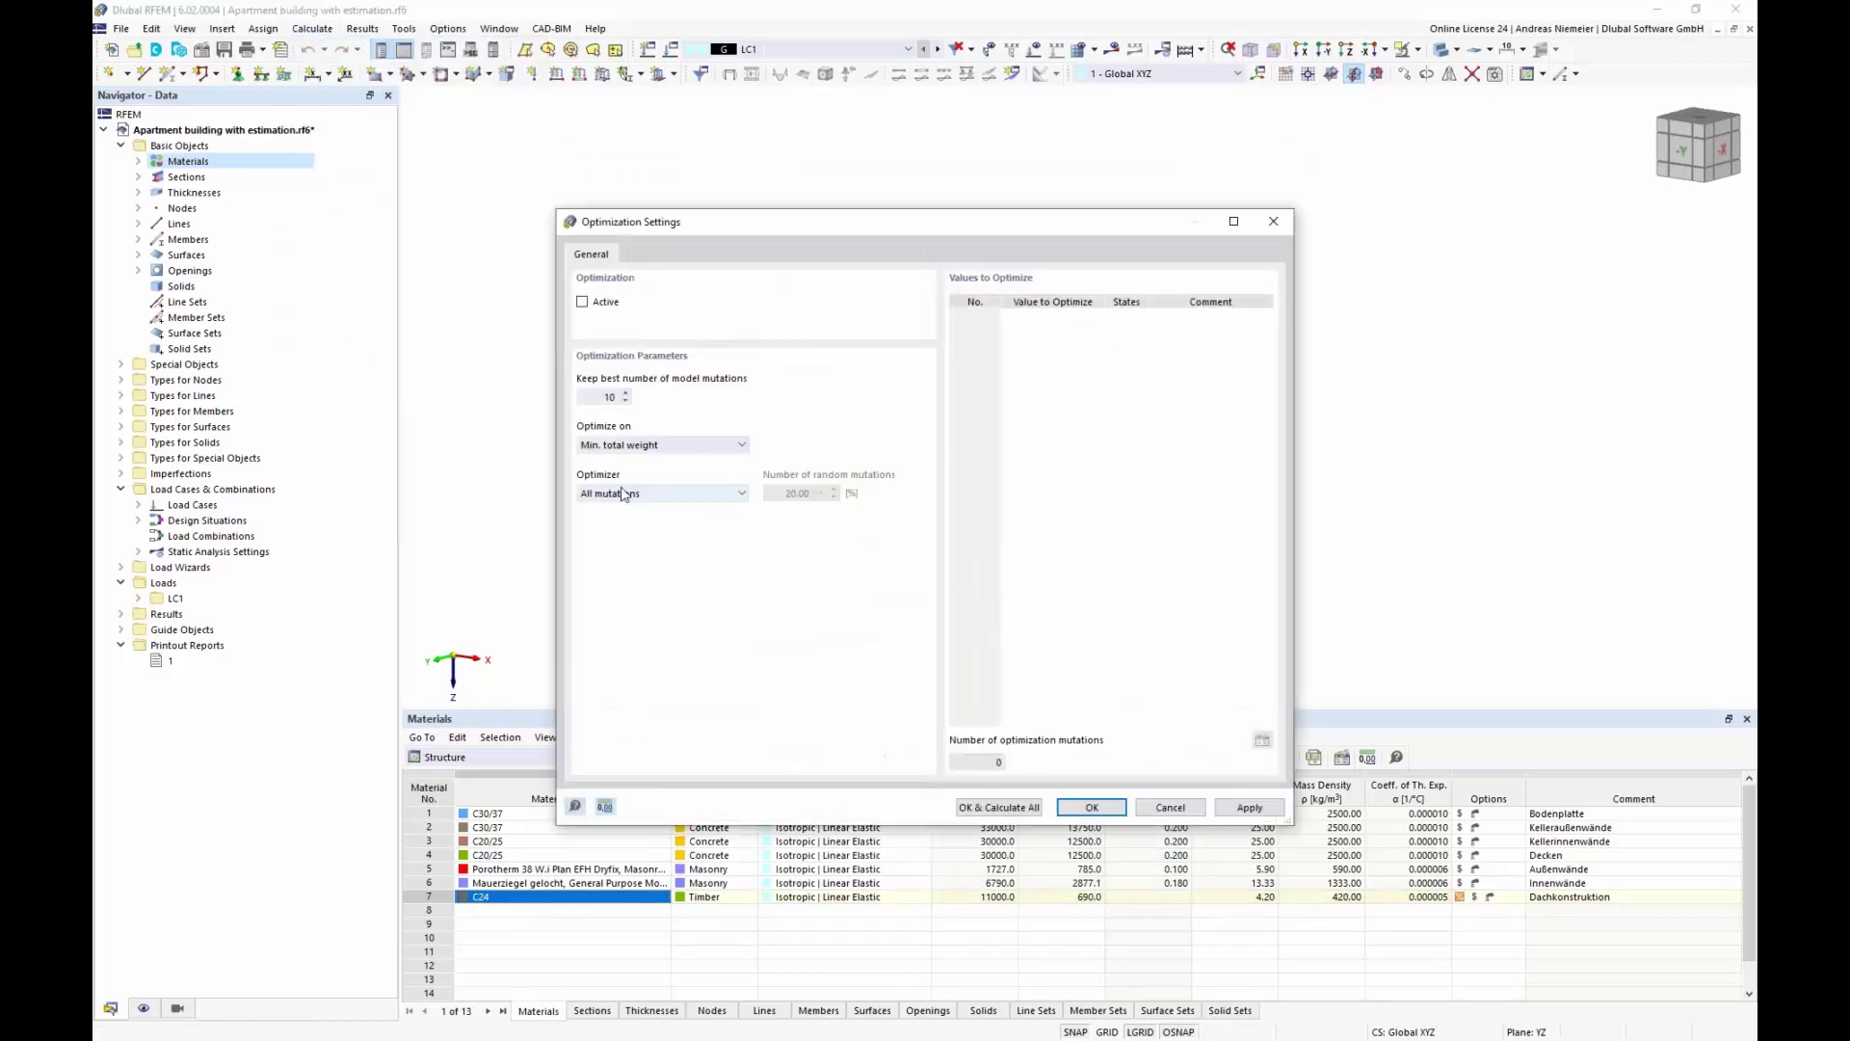
{"action": "left_click", "coordinate": [635, 445]}
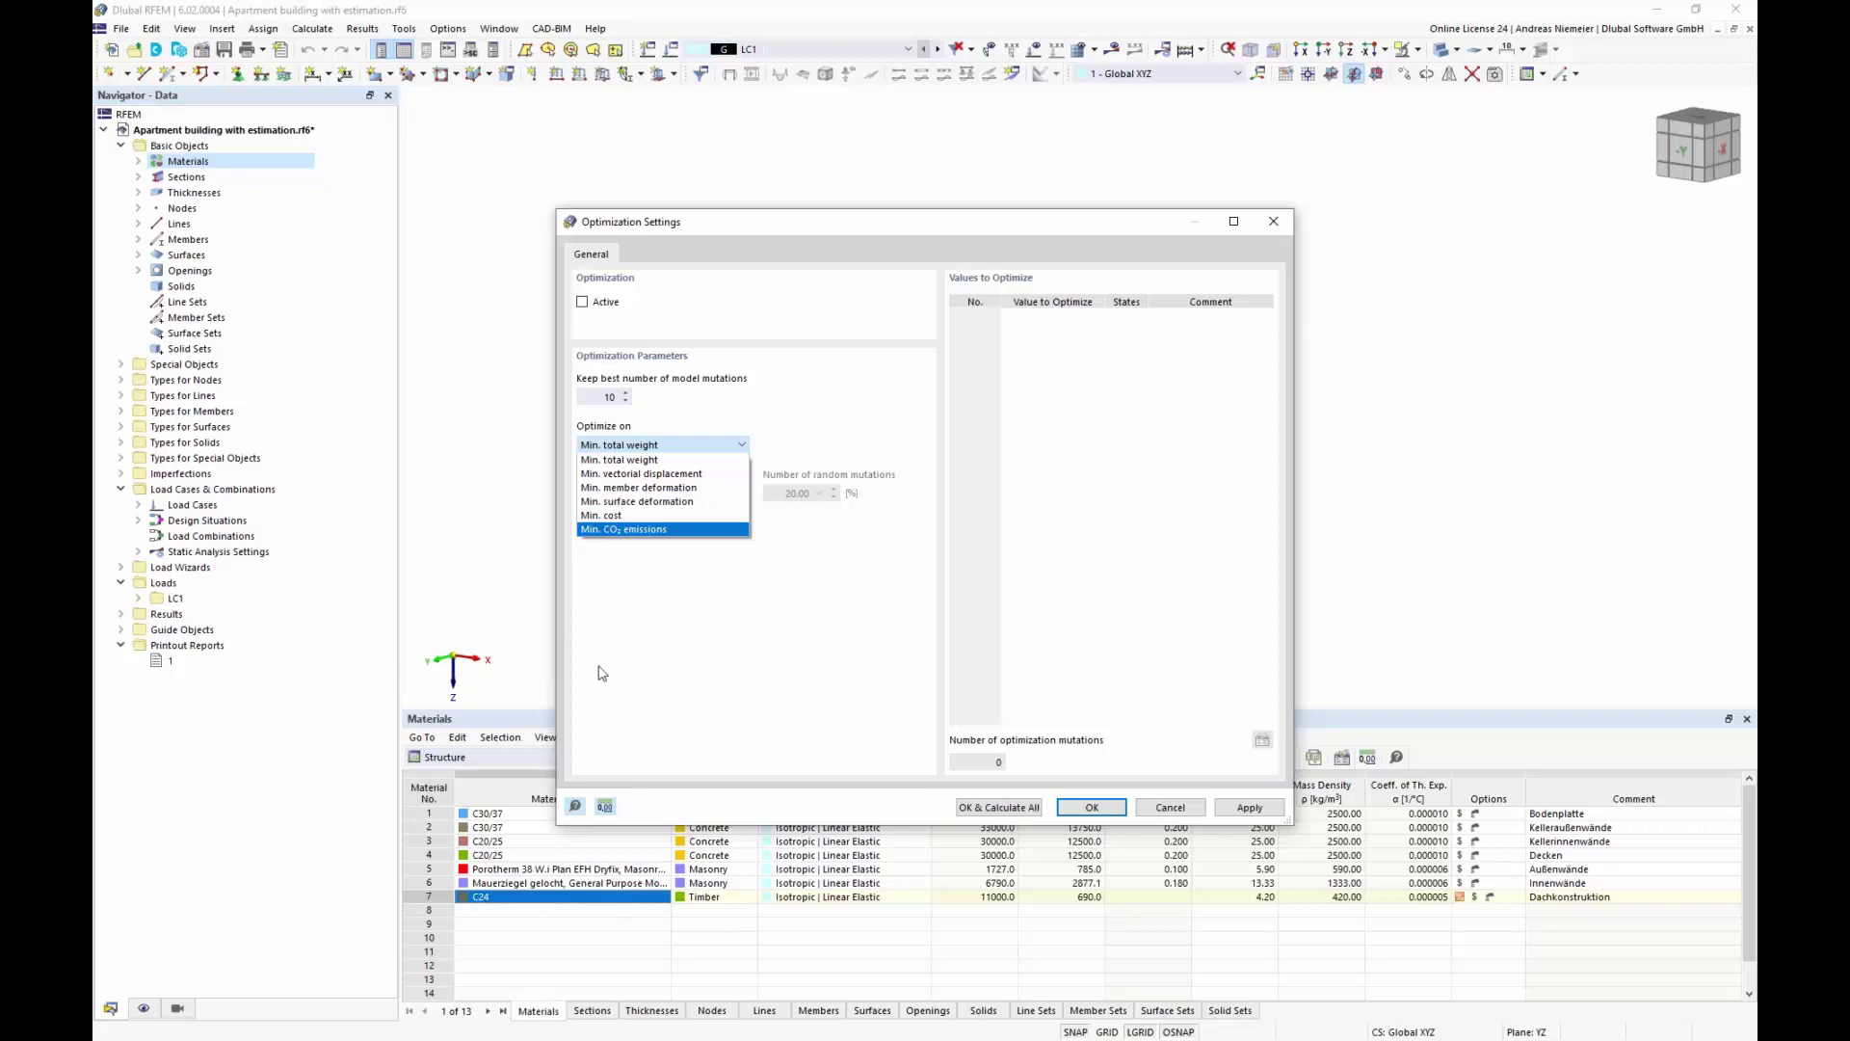
{"action": "left_click", "coordinate": [1178, 807]}
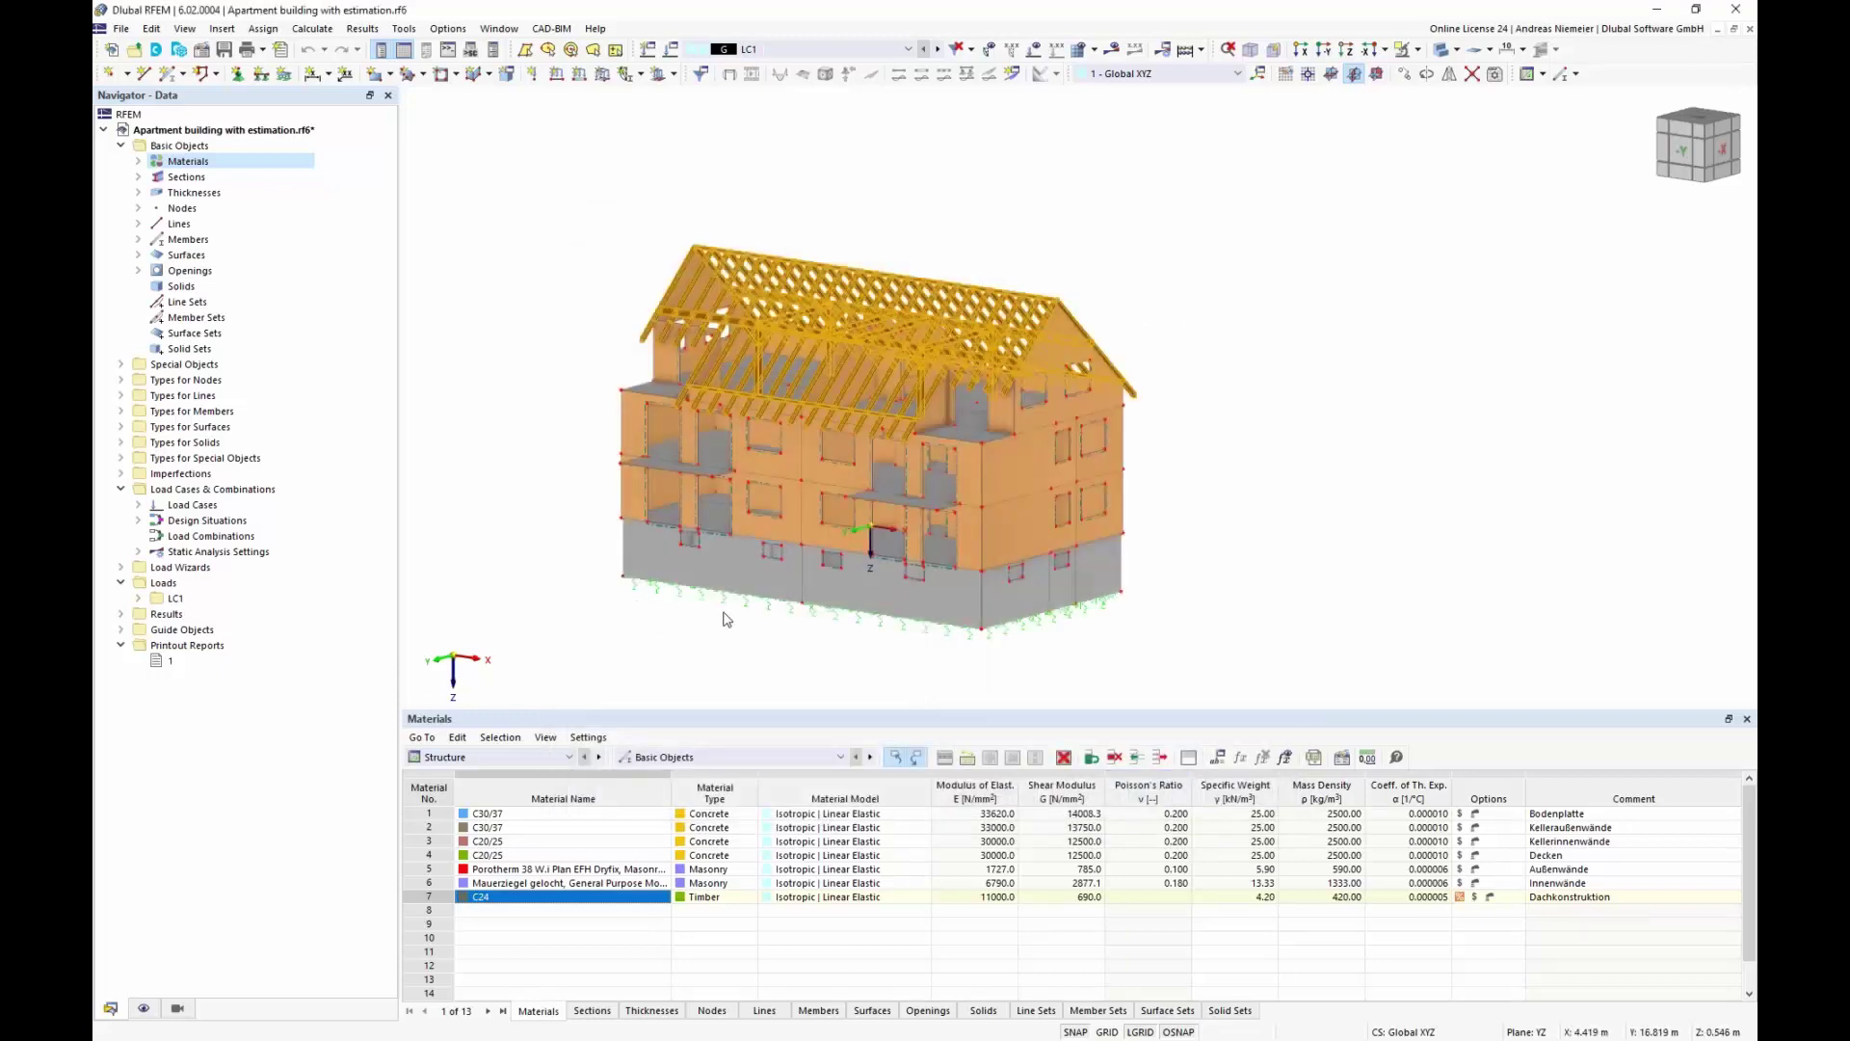